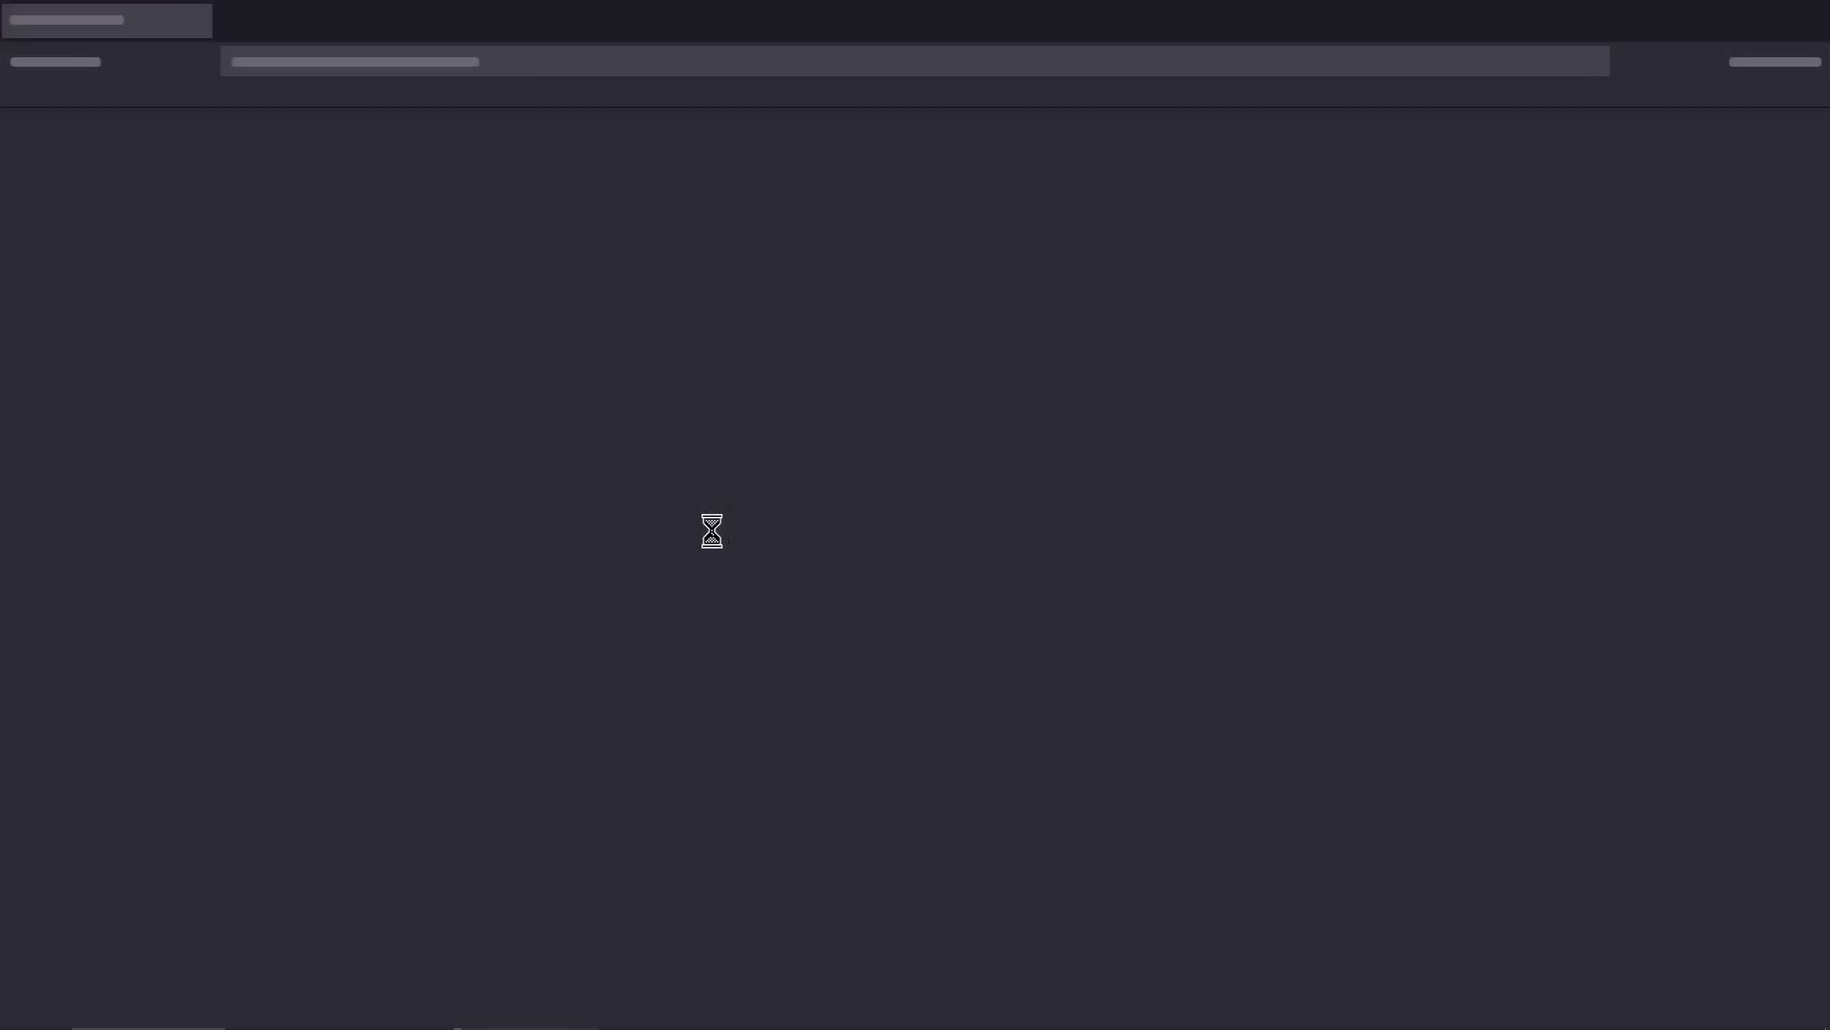
Search the web for "godot" and open the official Godot Engine website.
left_click(386, 58)
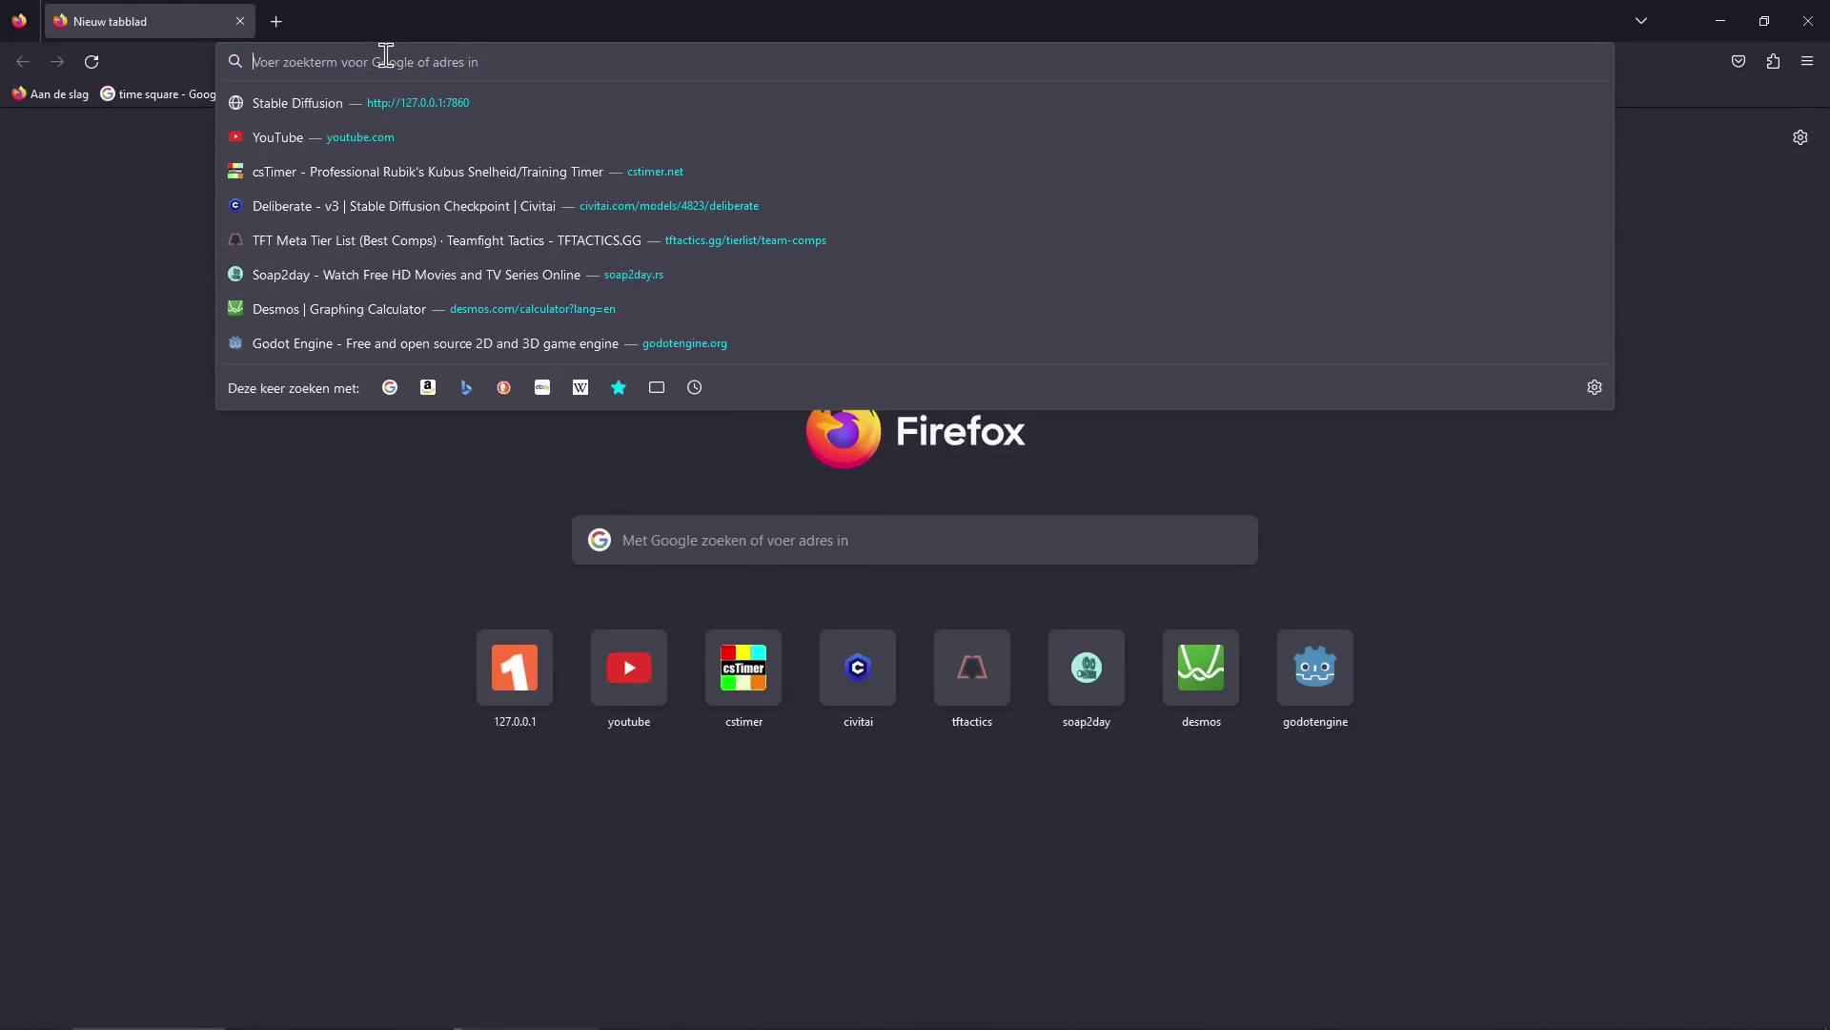
type("godot")
key("Return")
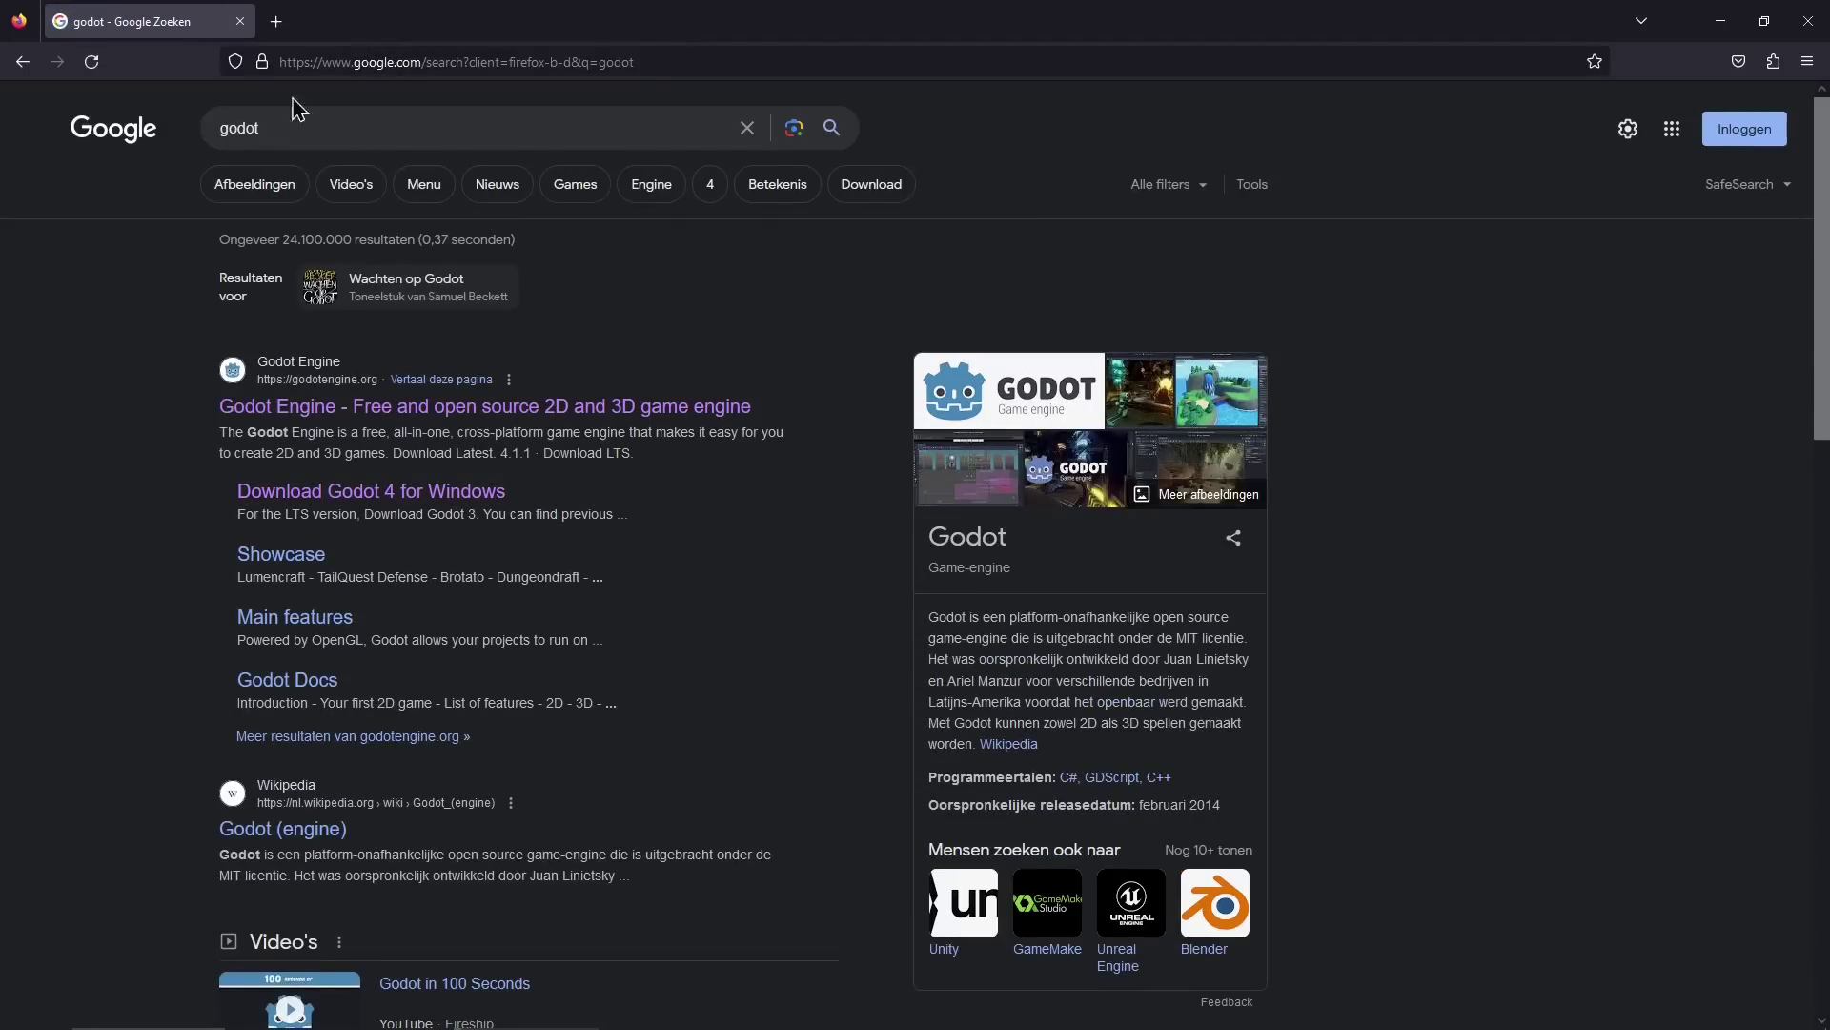
left_click(488, 408)
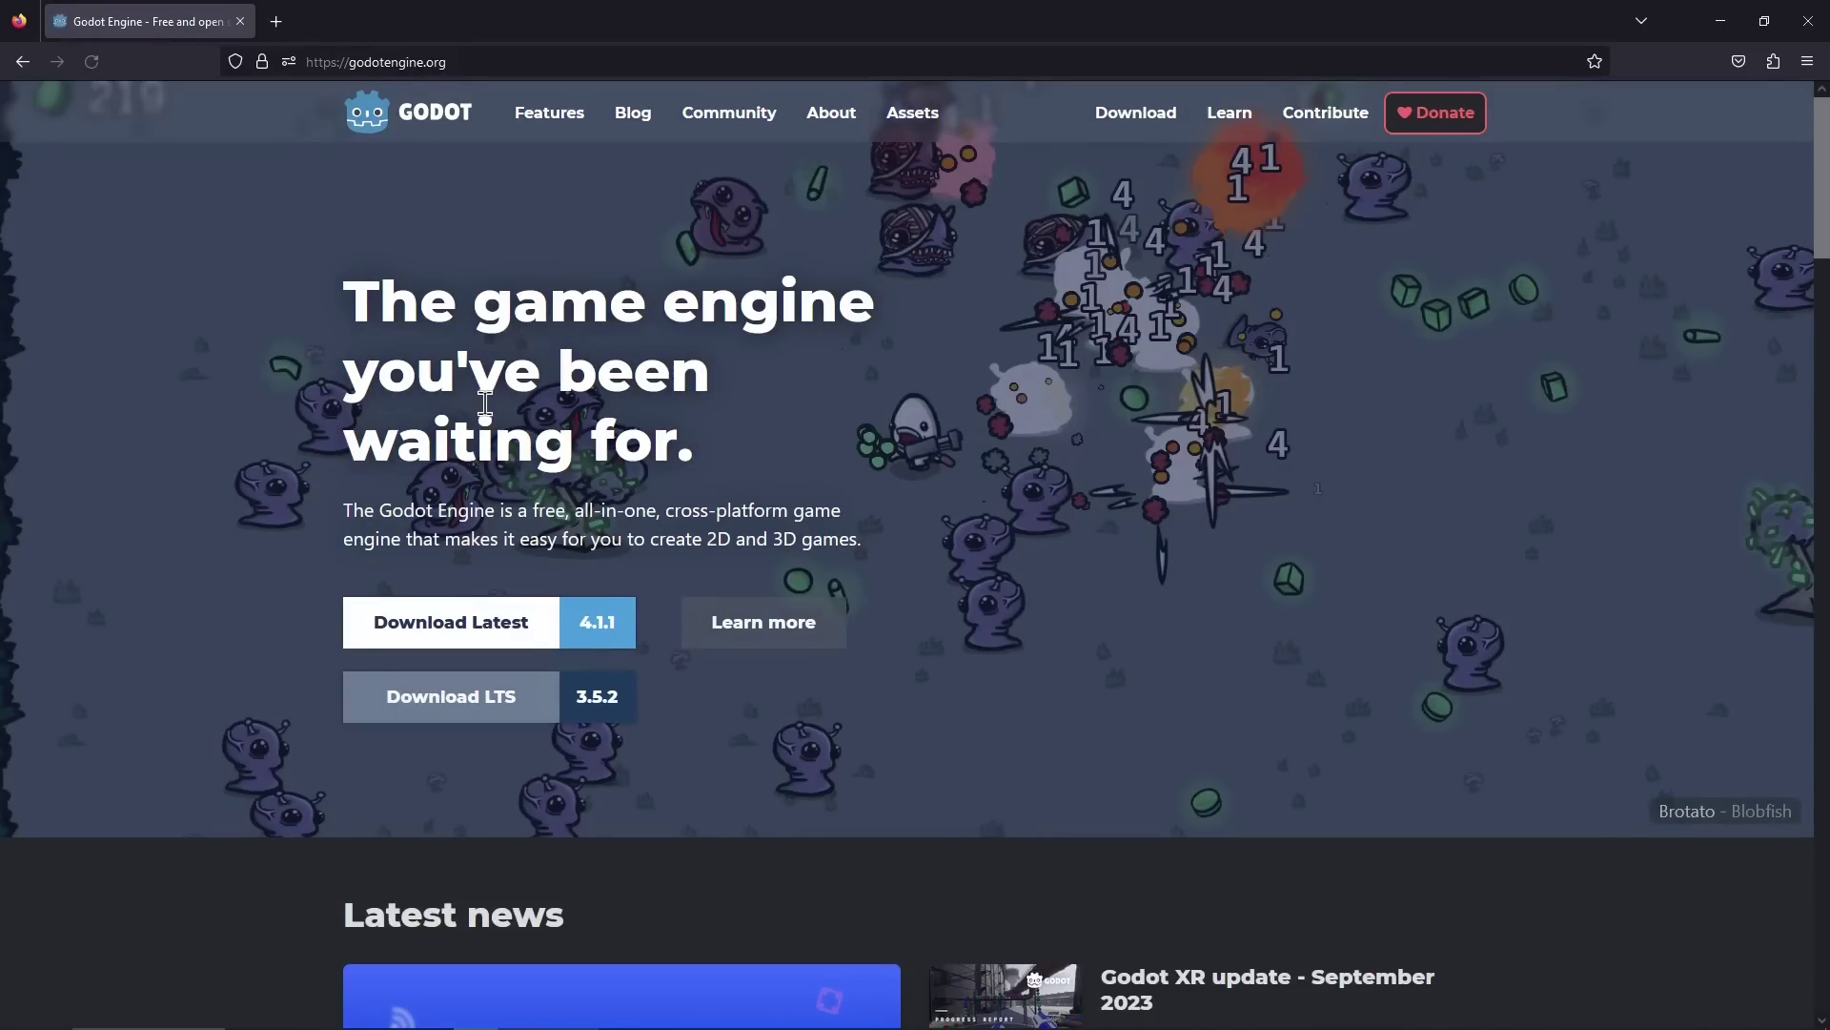
Download the standard 64-bit Godot Engine 4.1.1 for Windows from the latest-version page.
left_click(478, 625)
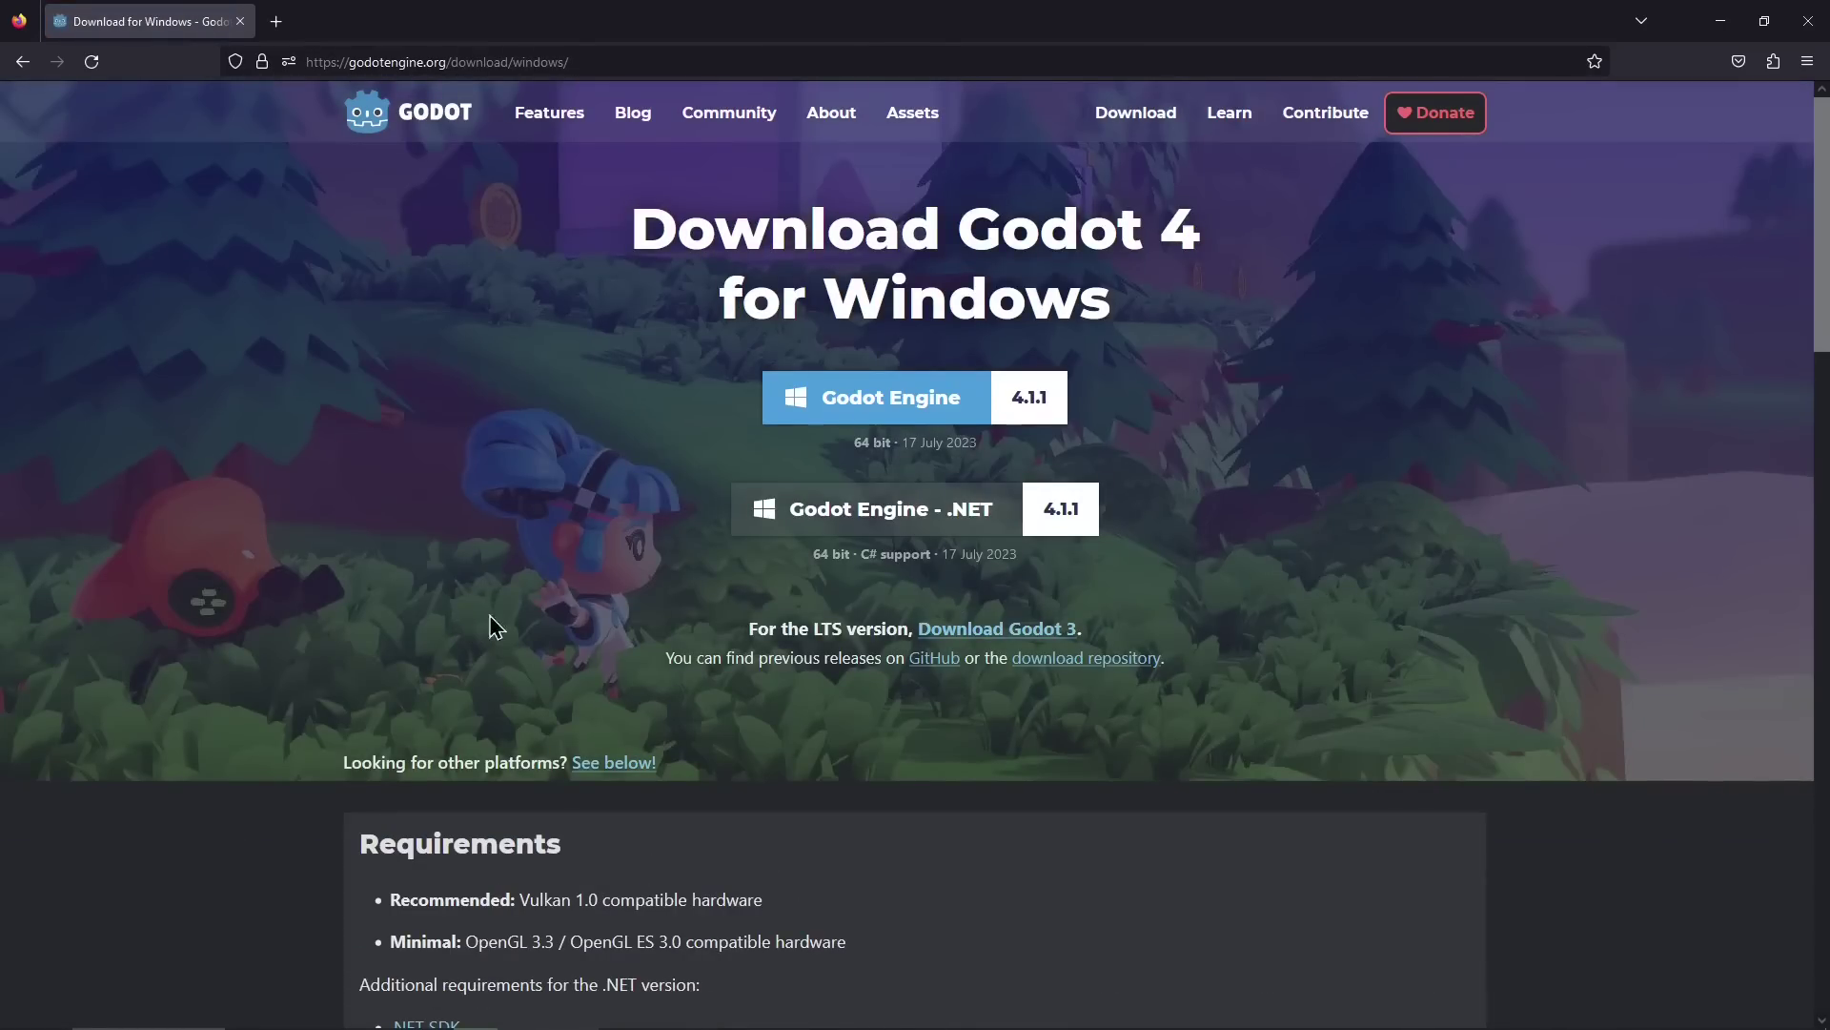
left_click(839, 412)
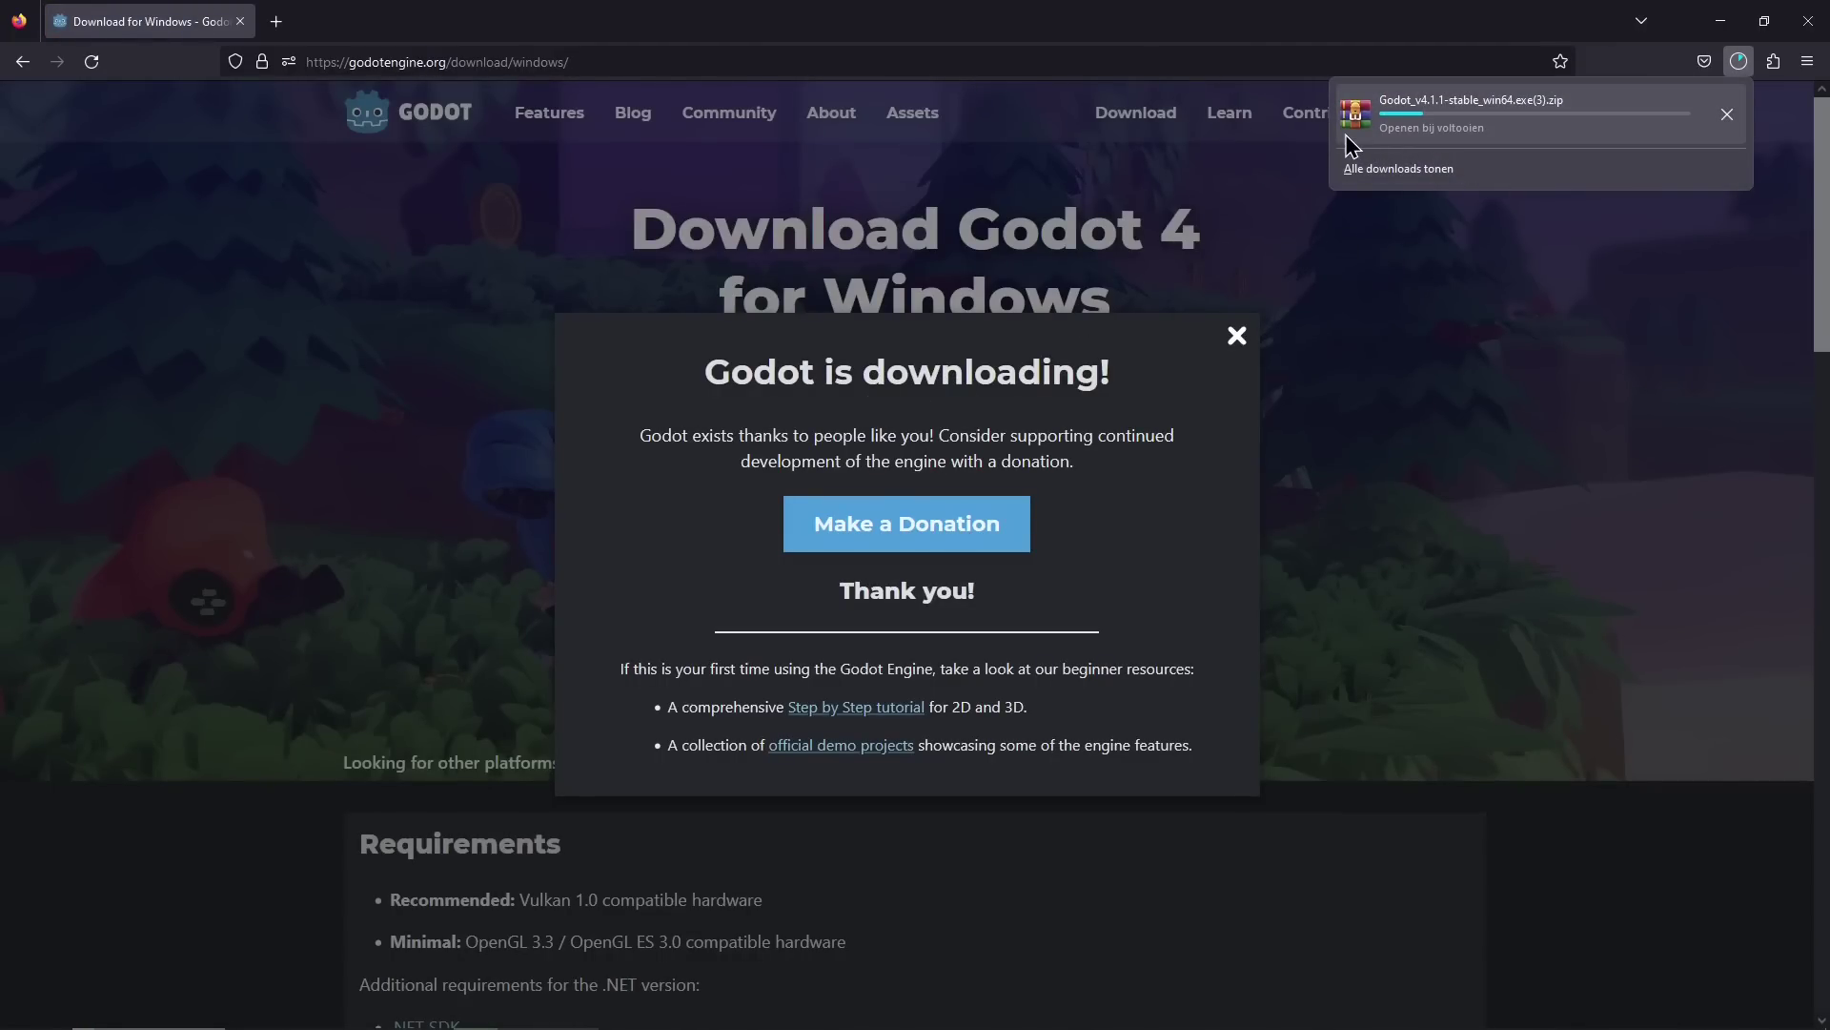
key("alt+Tab")
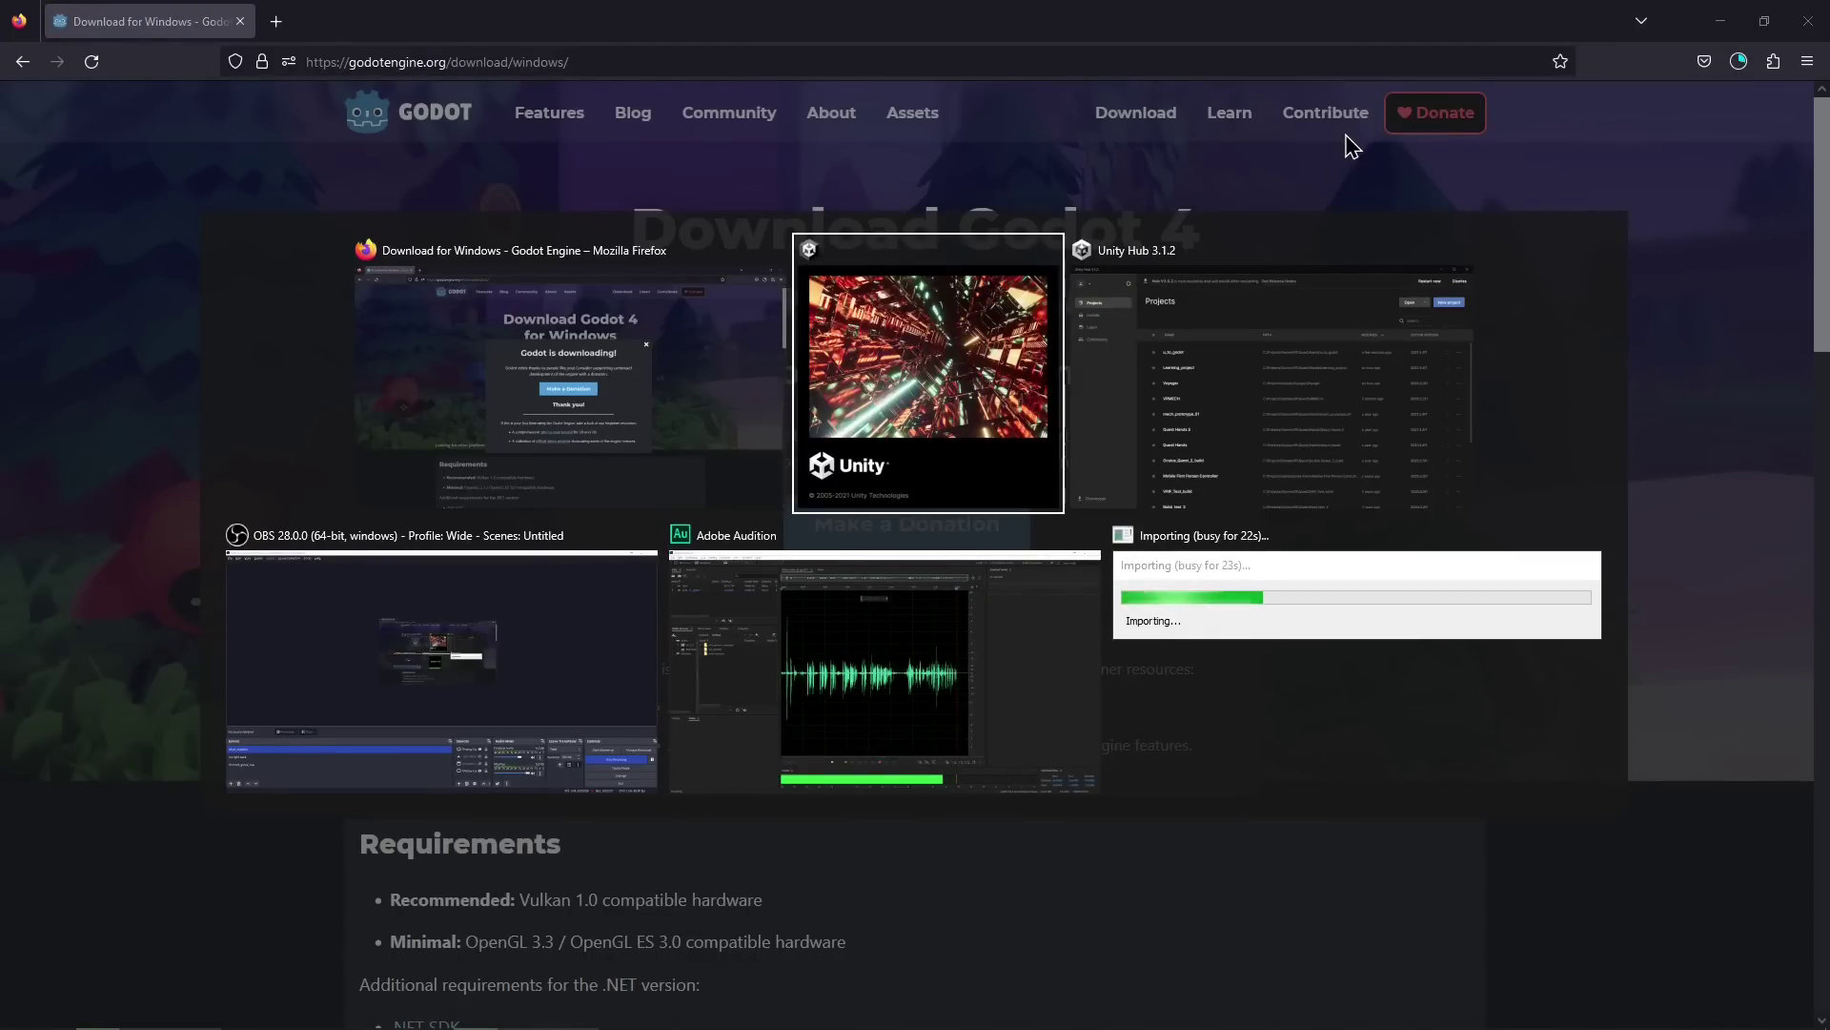
key("Escape")
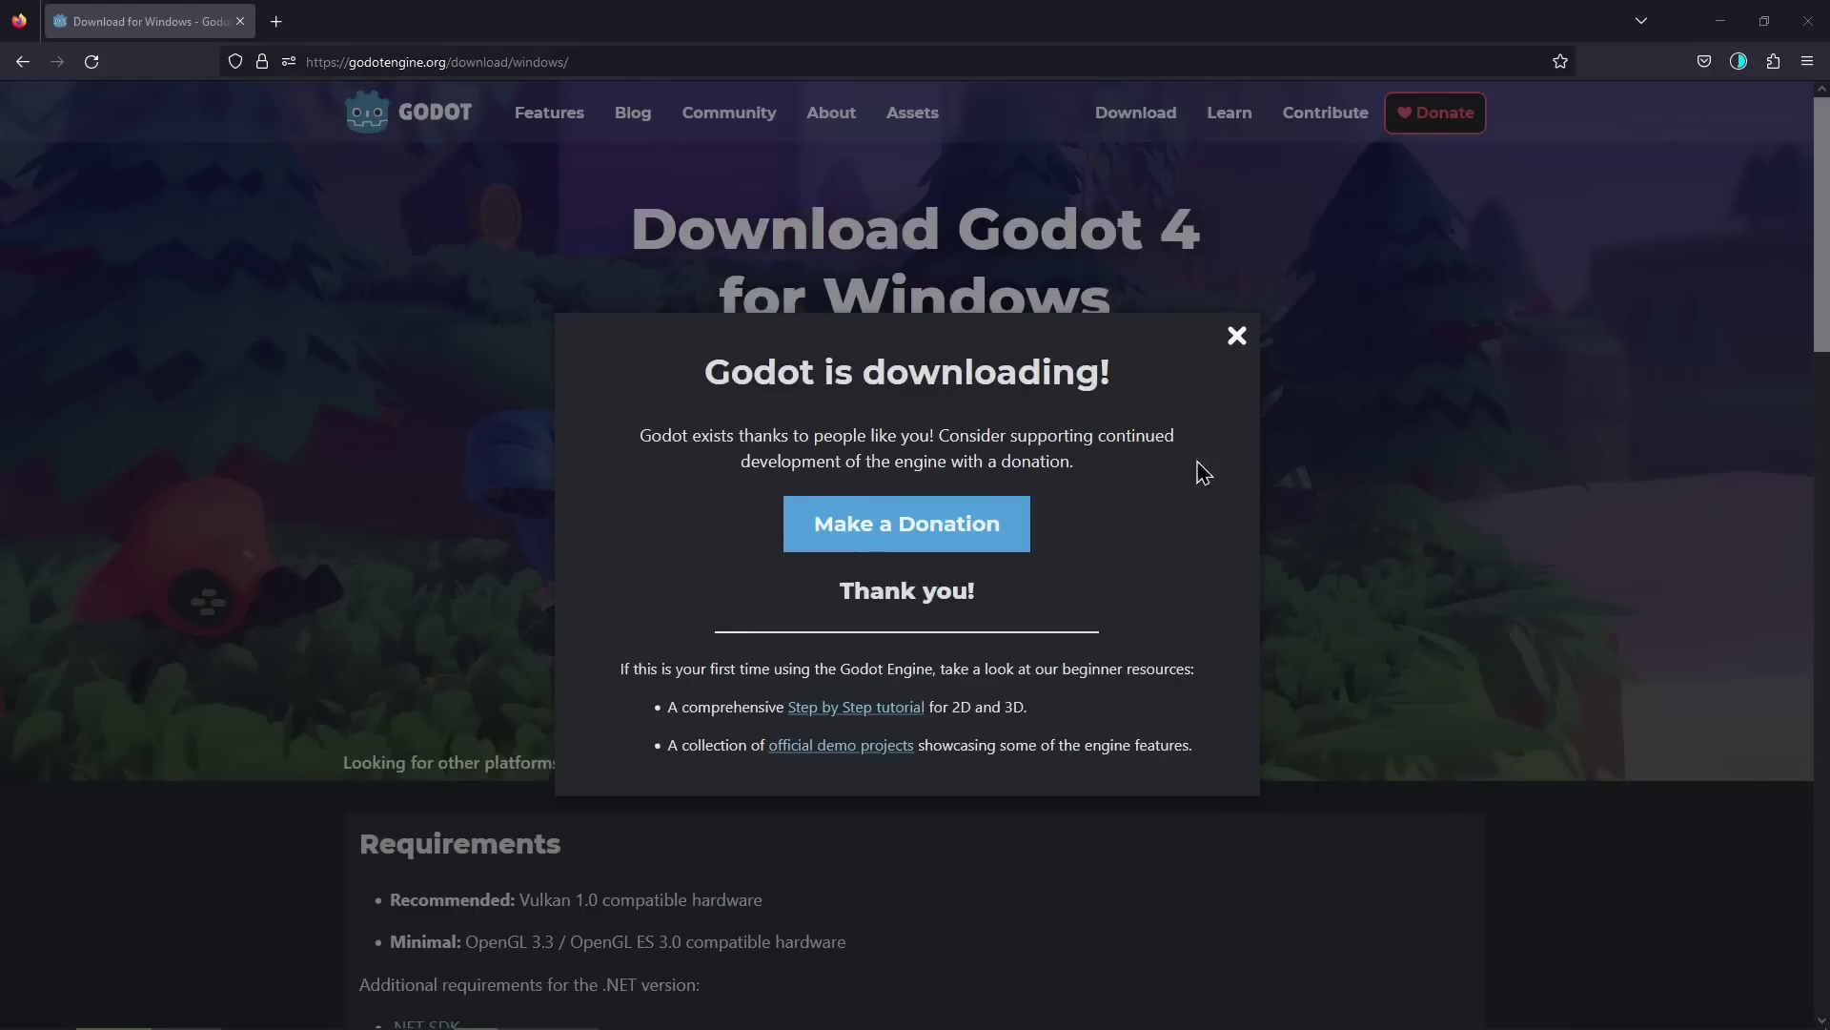
Open the downloaded Godot_v4.1.1-stable_win64 zip archive and extract both executables onto the desktop.
left_click(1739, 61)
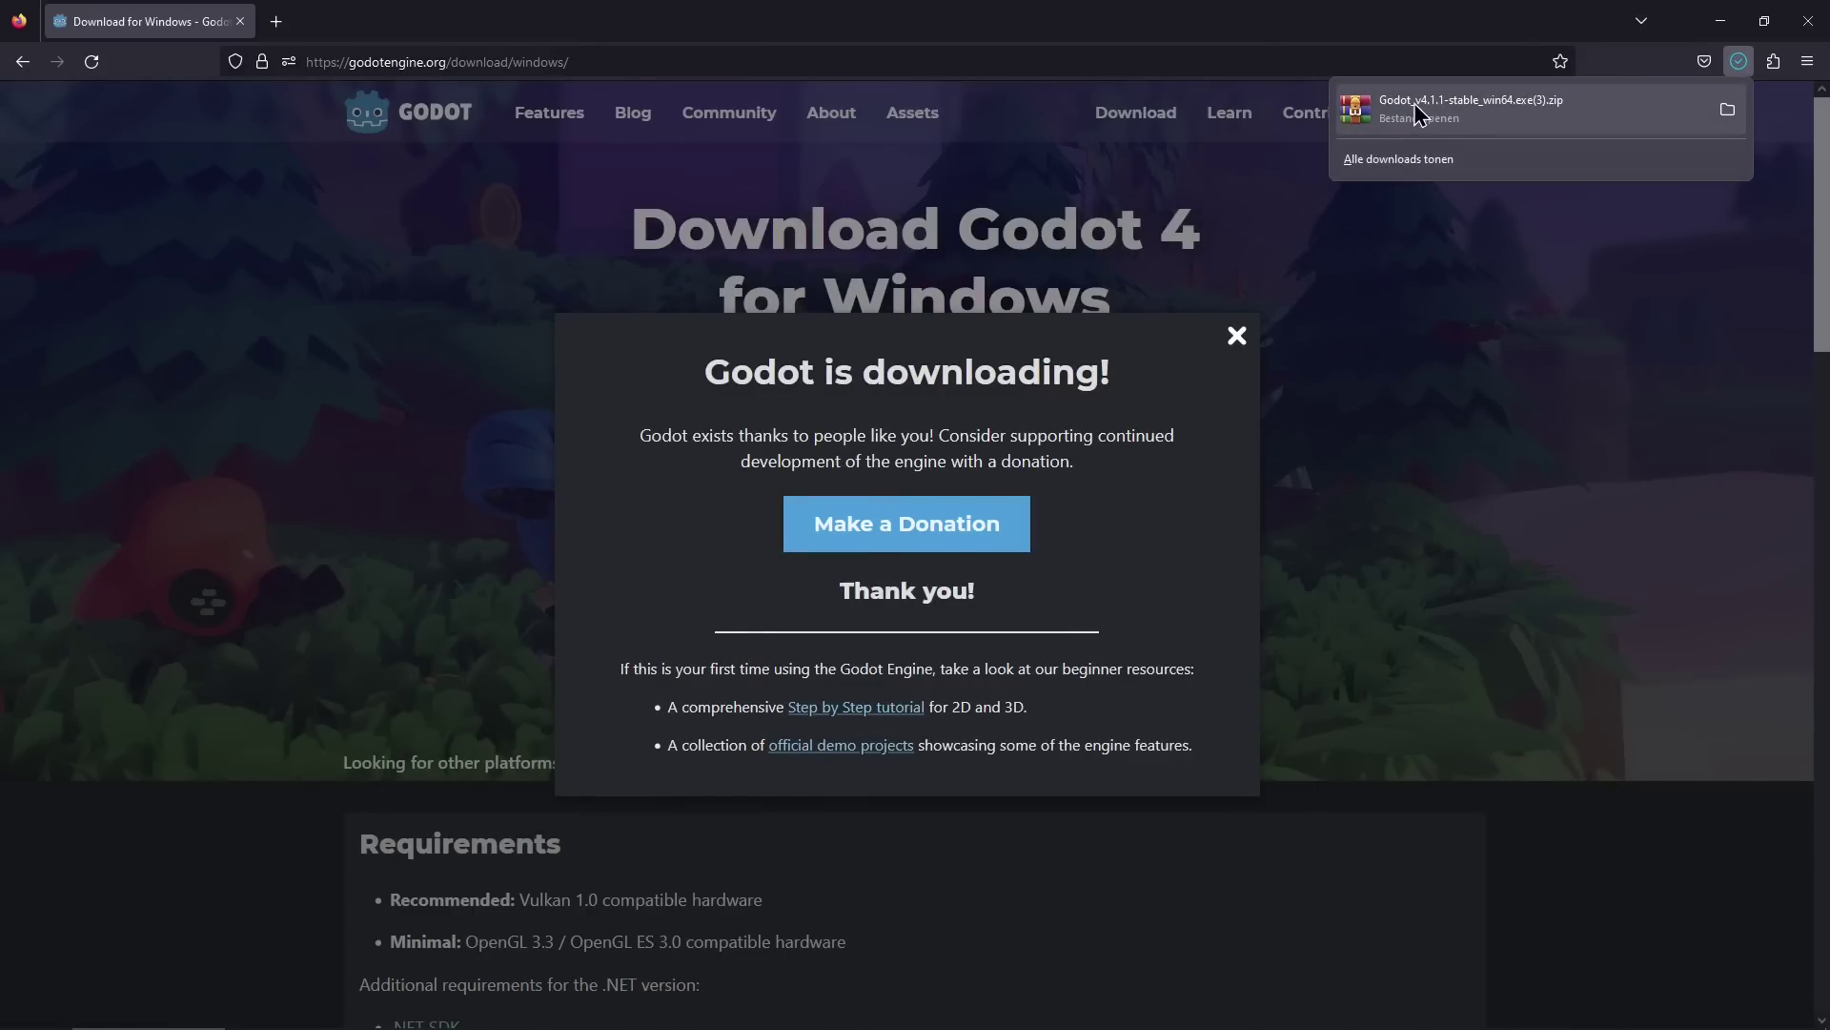
left_click(1415, 105)
left_click_drag(767, 14, 1190, 212)
left_click_drag(287, 532, 229, 457)
left_click(1101, 711)
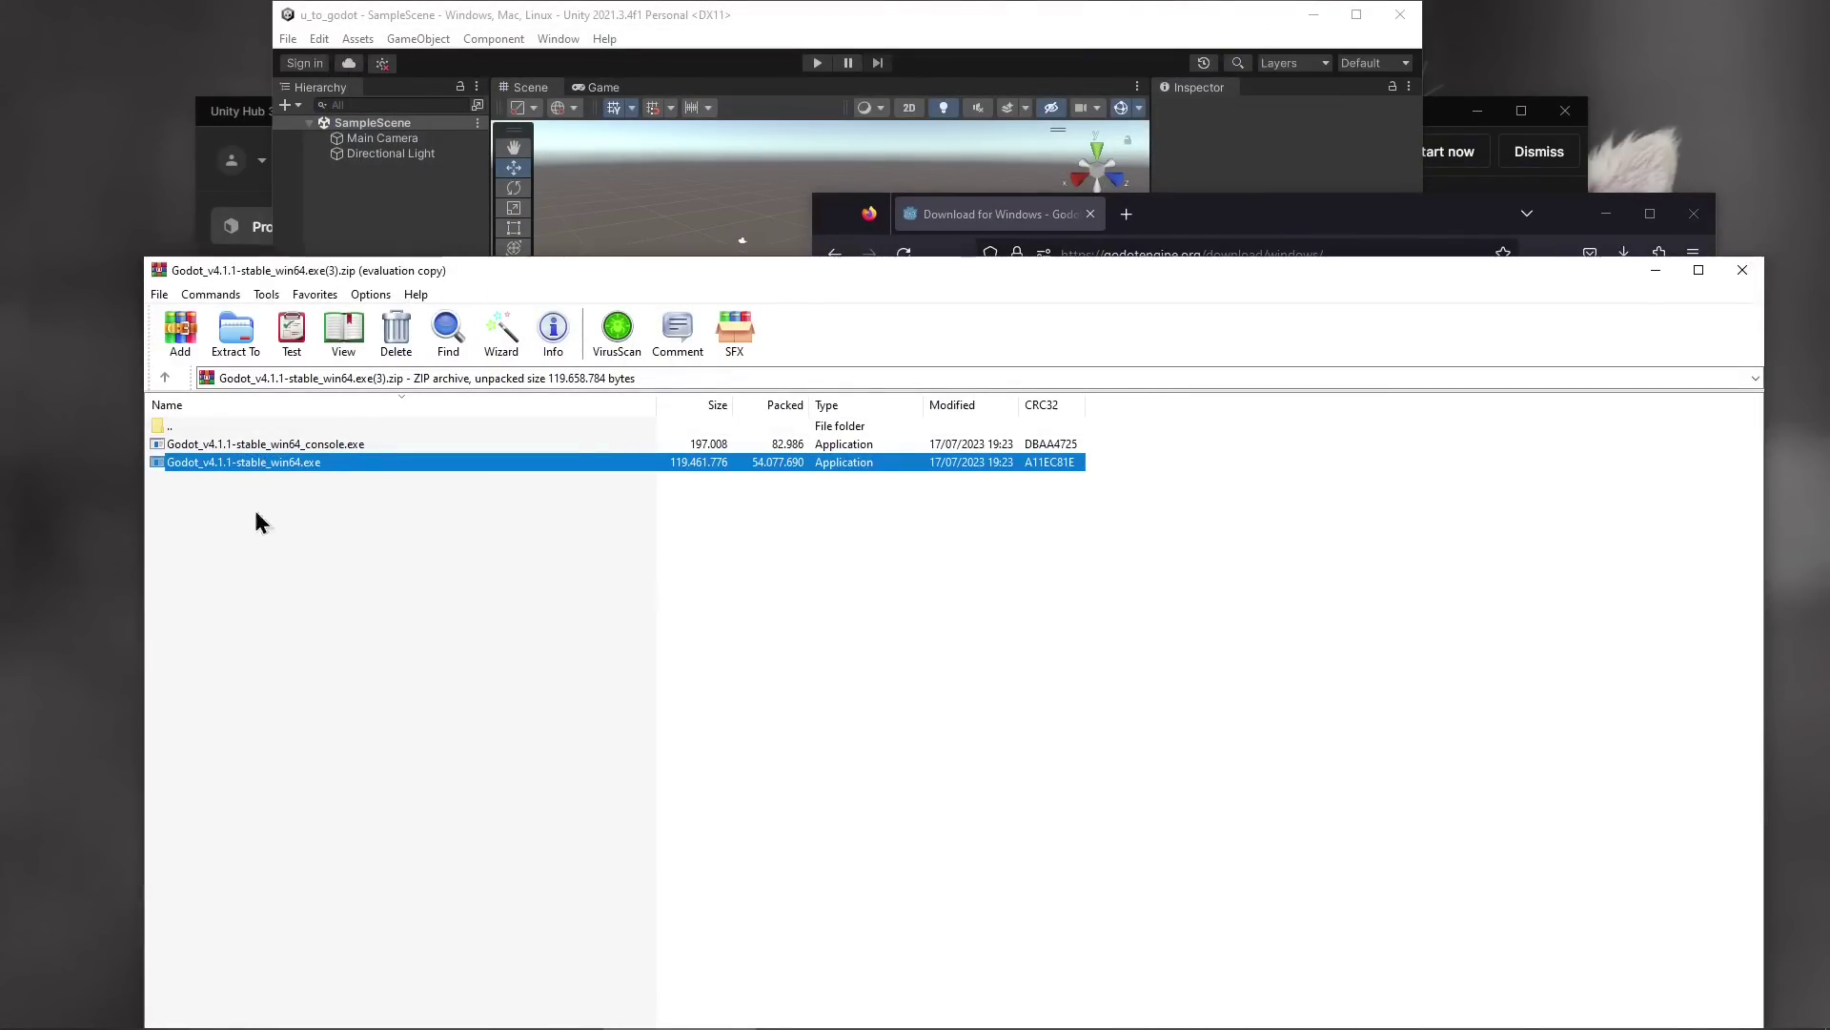
left_click(191, 446, "shift")
left_click_drag(256, 461, 86, 131)
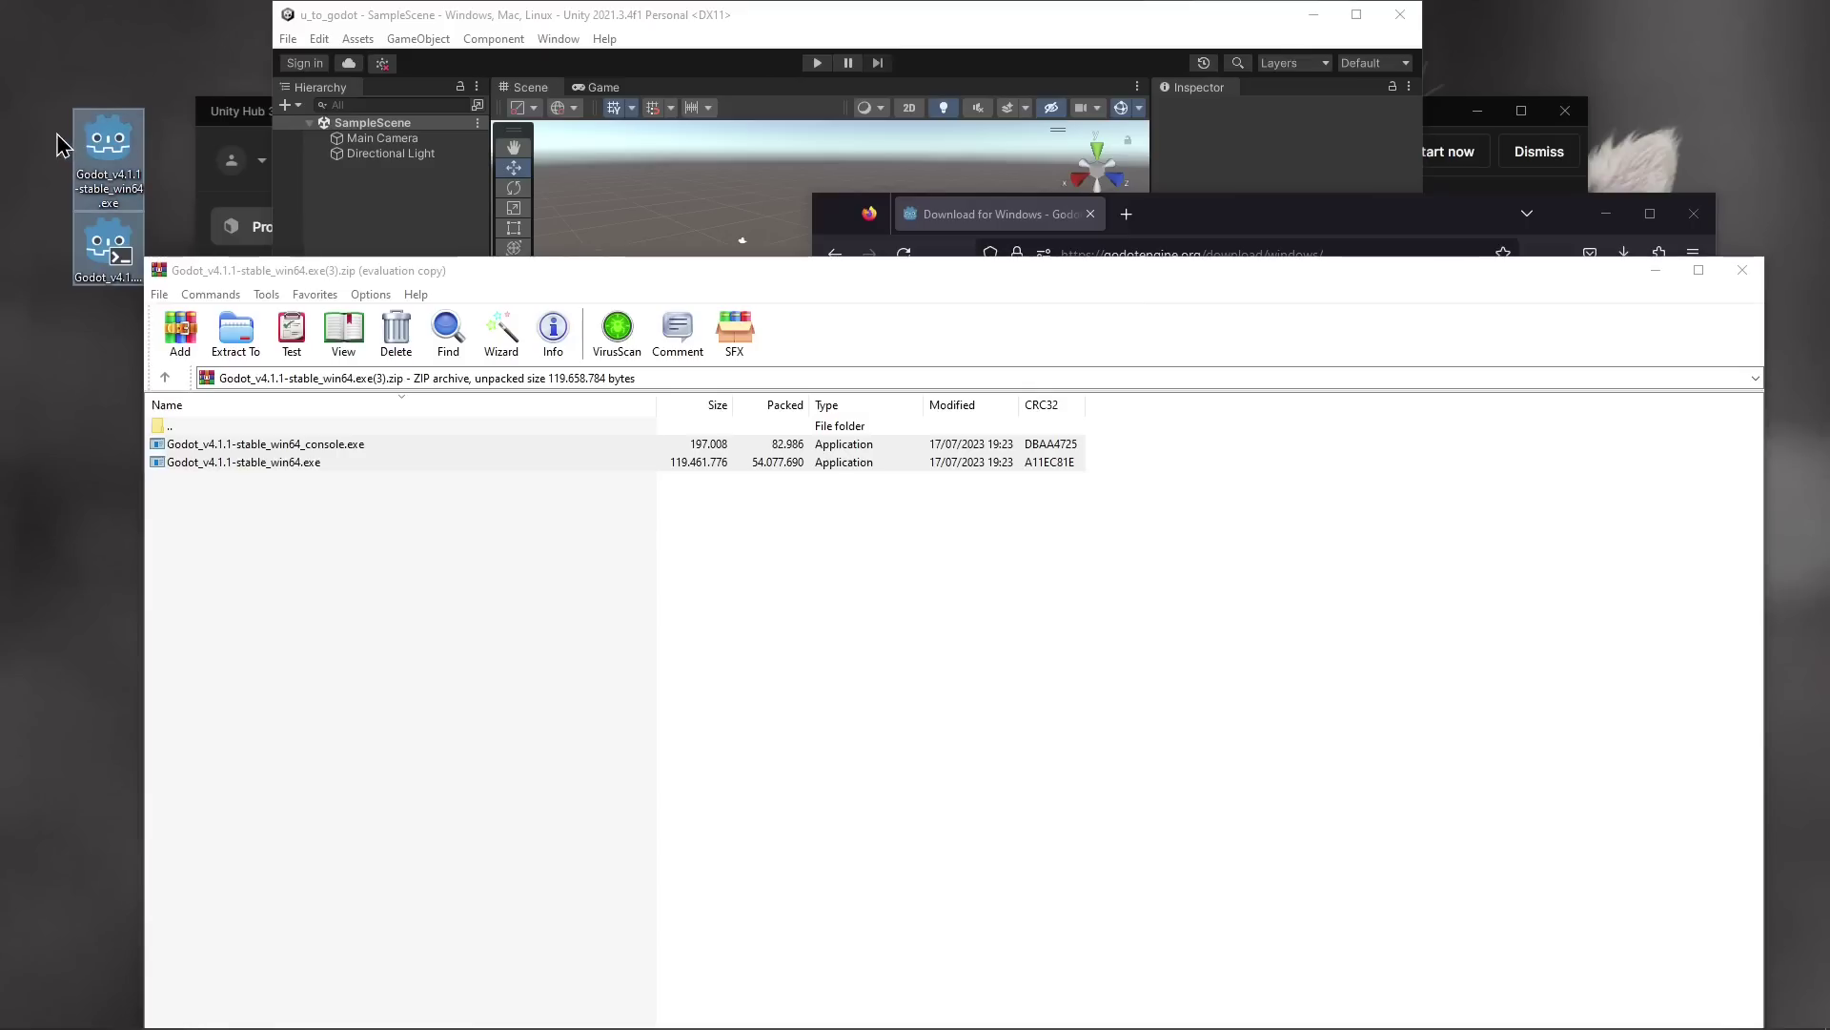
Launch the Godot executable from the desktop and show the installed editor versions in Unity Hub.
double_click(95, 169)
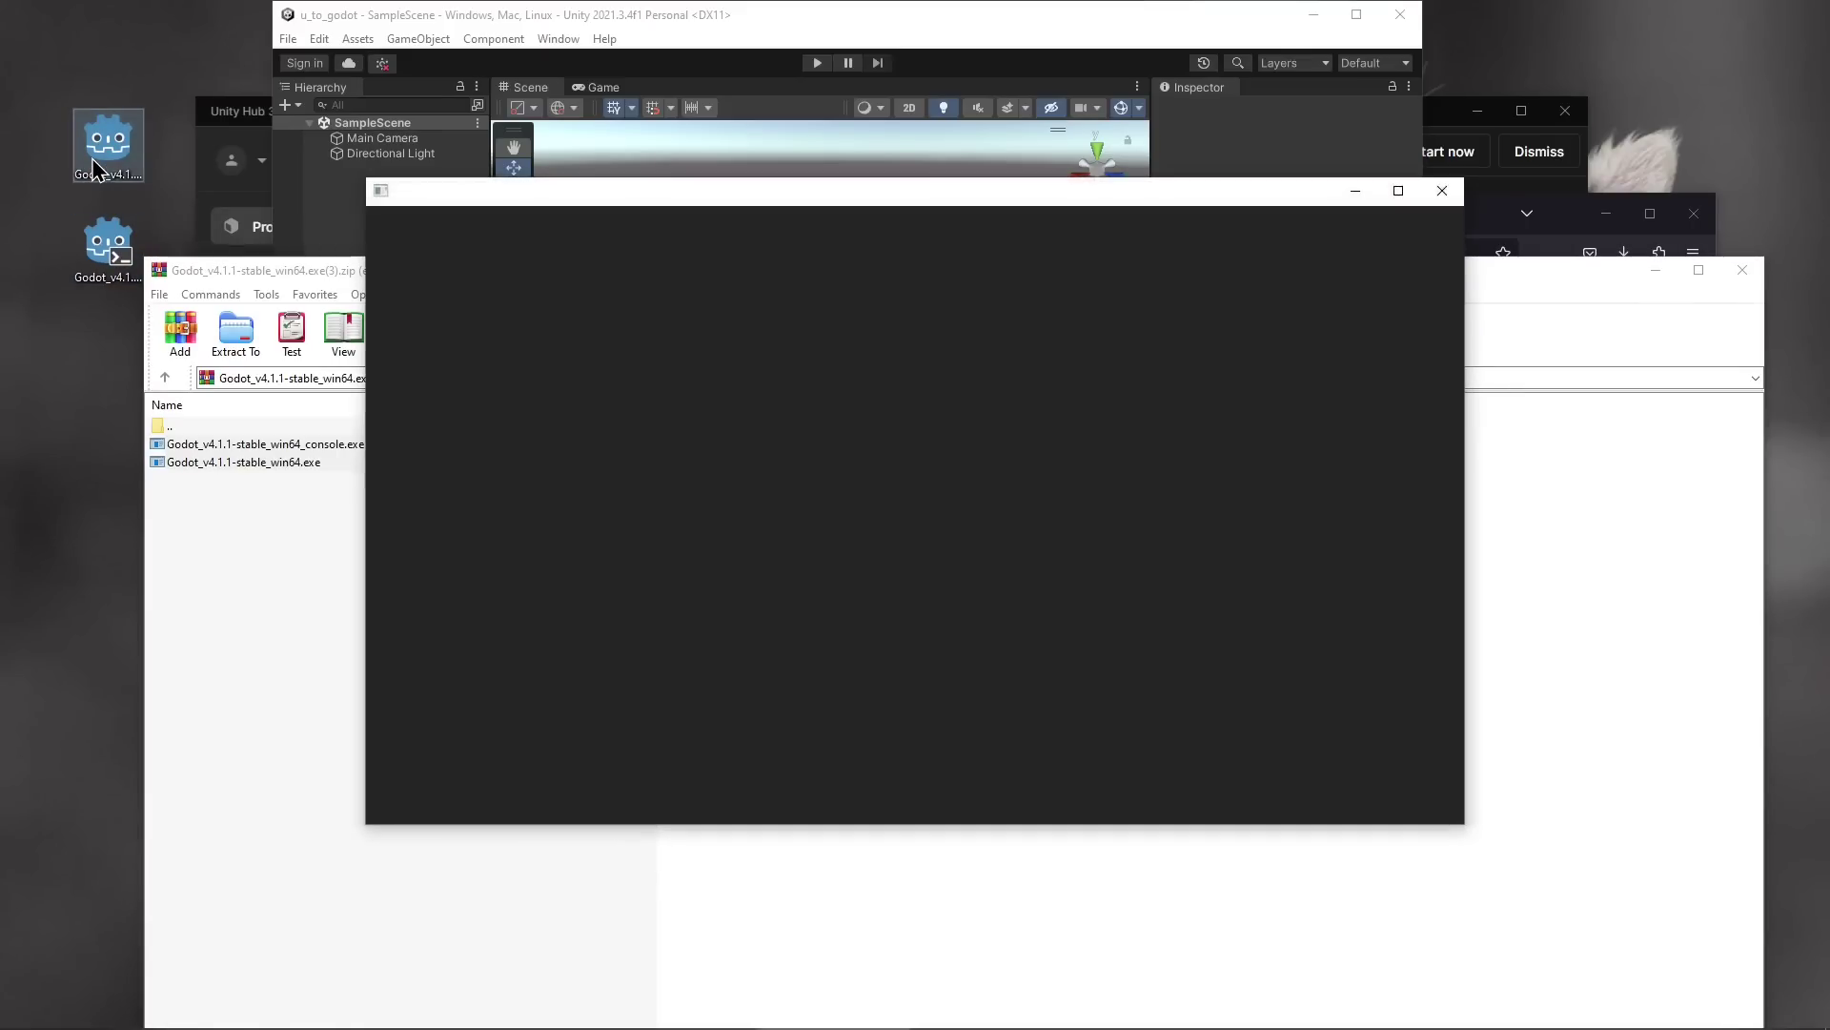
left_click(253, 226)
left_click(272, 267)
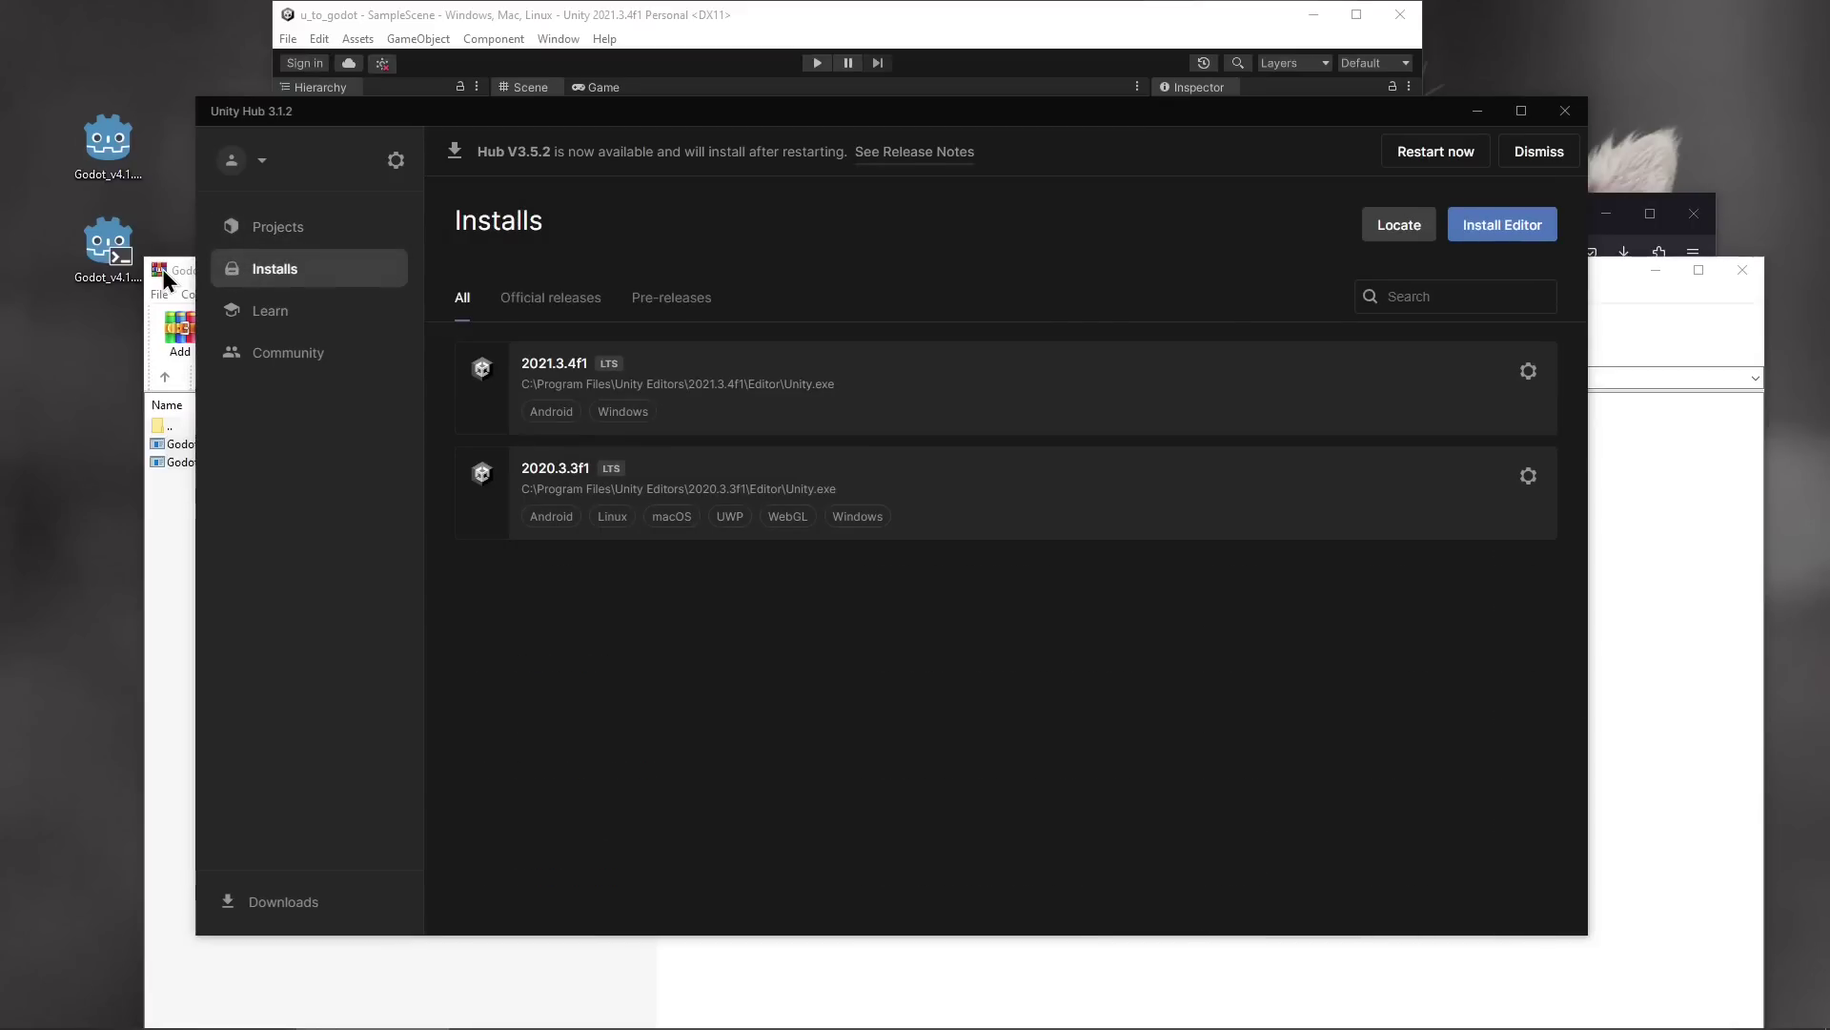
Close the archive window and minimize Unity Hub to get to the Godot Project Manager.
left_click(158, 270)
left_click(1743, 270)
left_click(1743, 270)
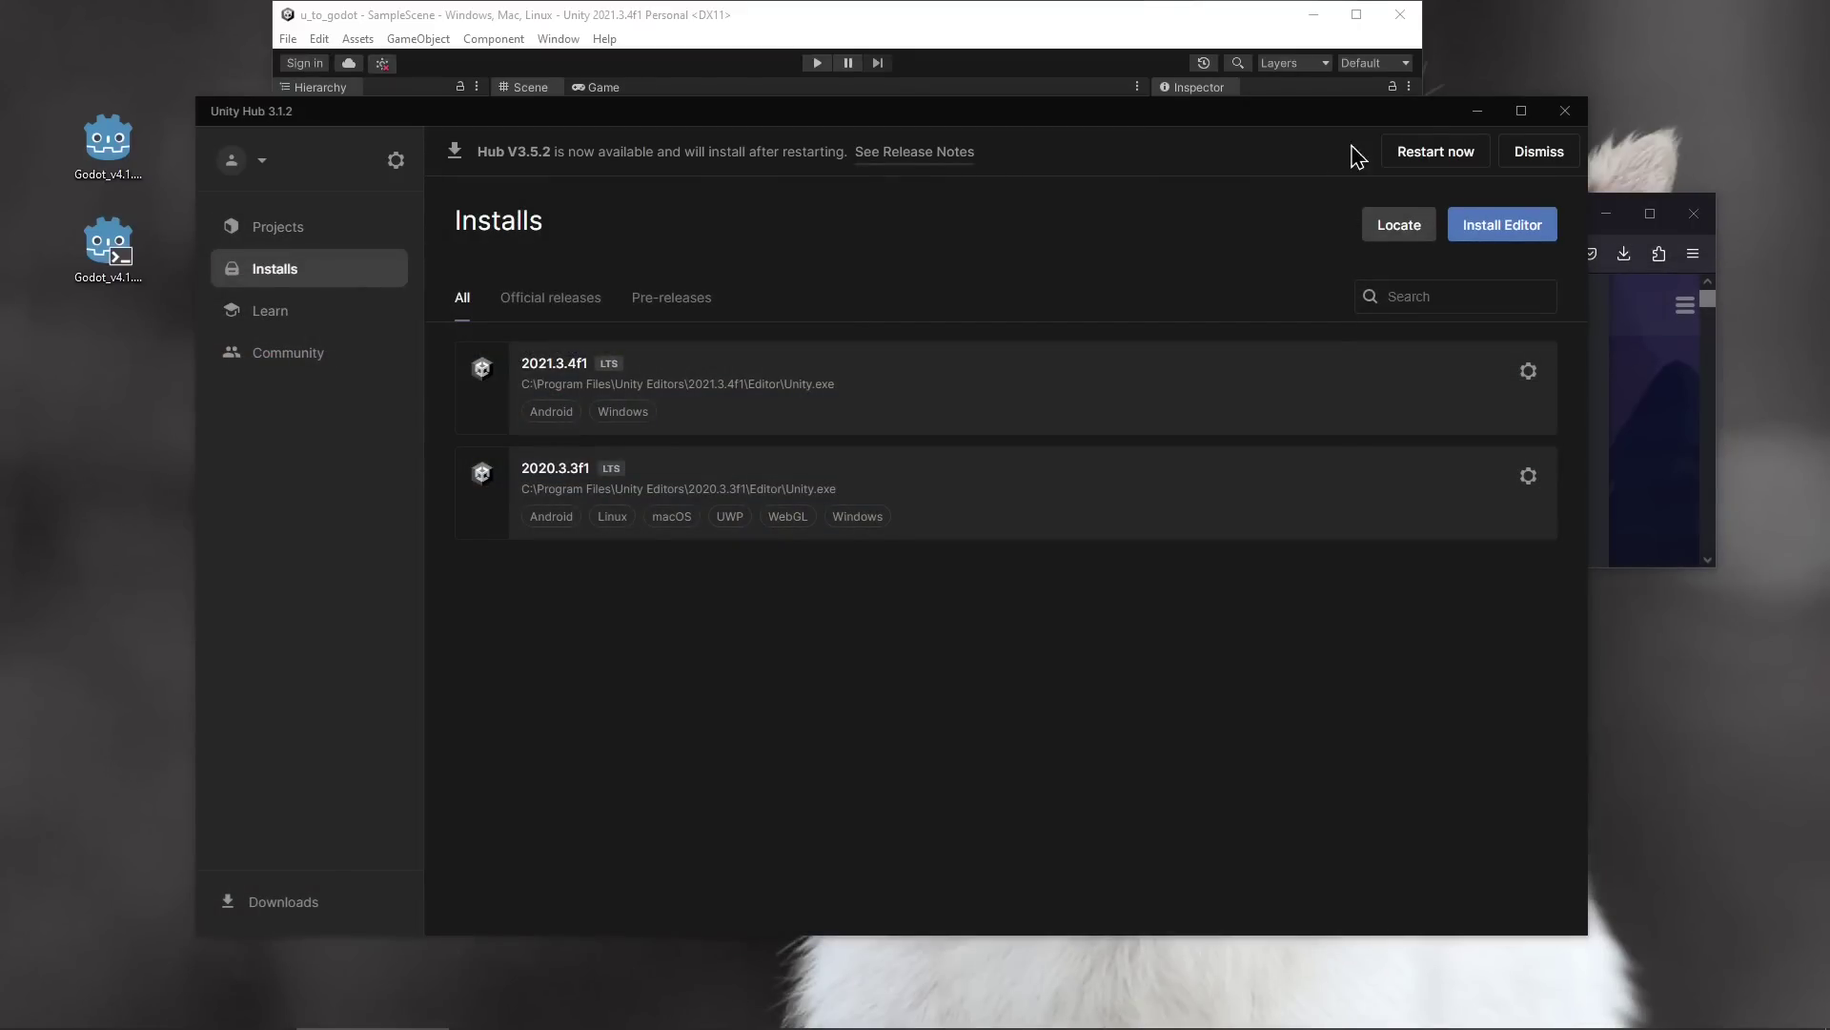
left_click(1474, 113)
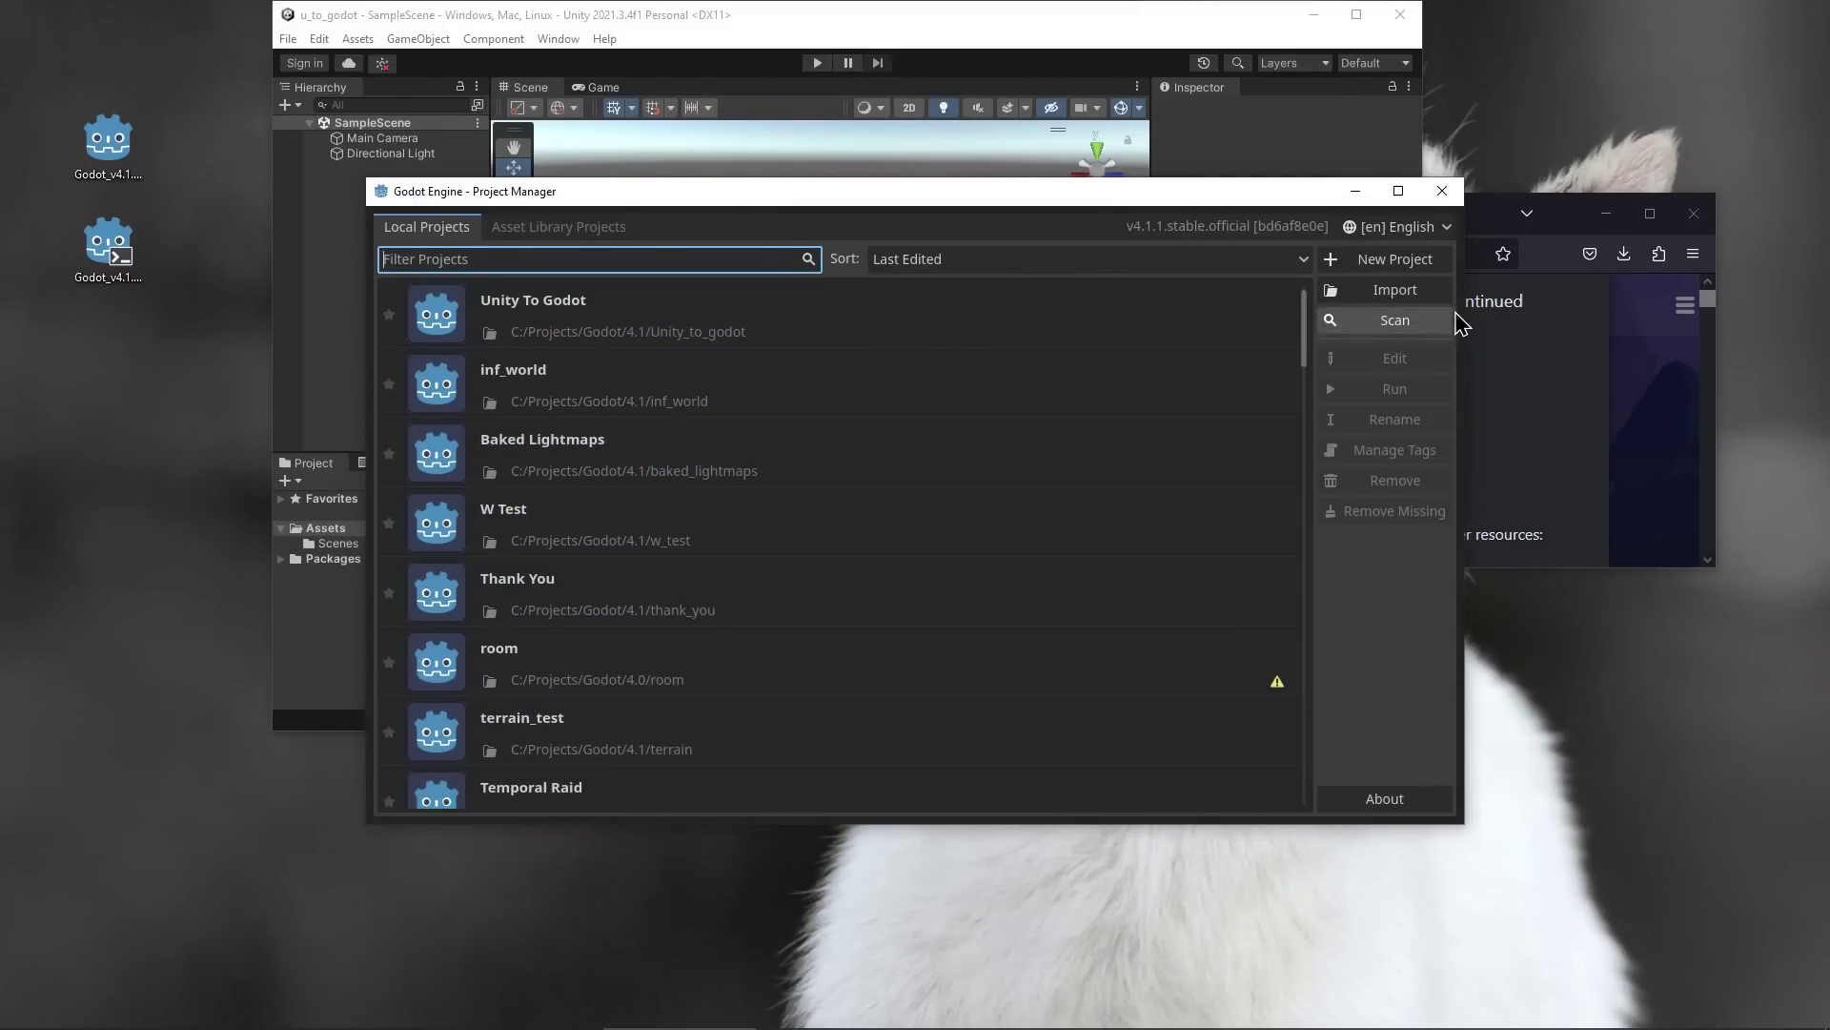
Start a new Godot project and create the folder u_to_godot inside C:/Projects/Godot/4.1 as its project path.
left_click(1391, 259)
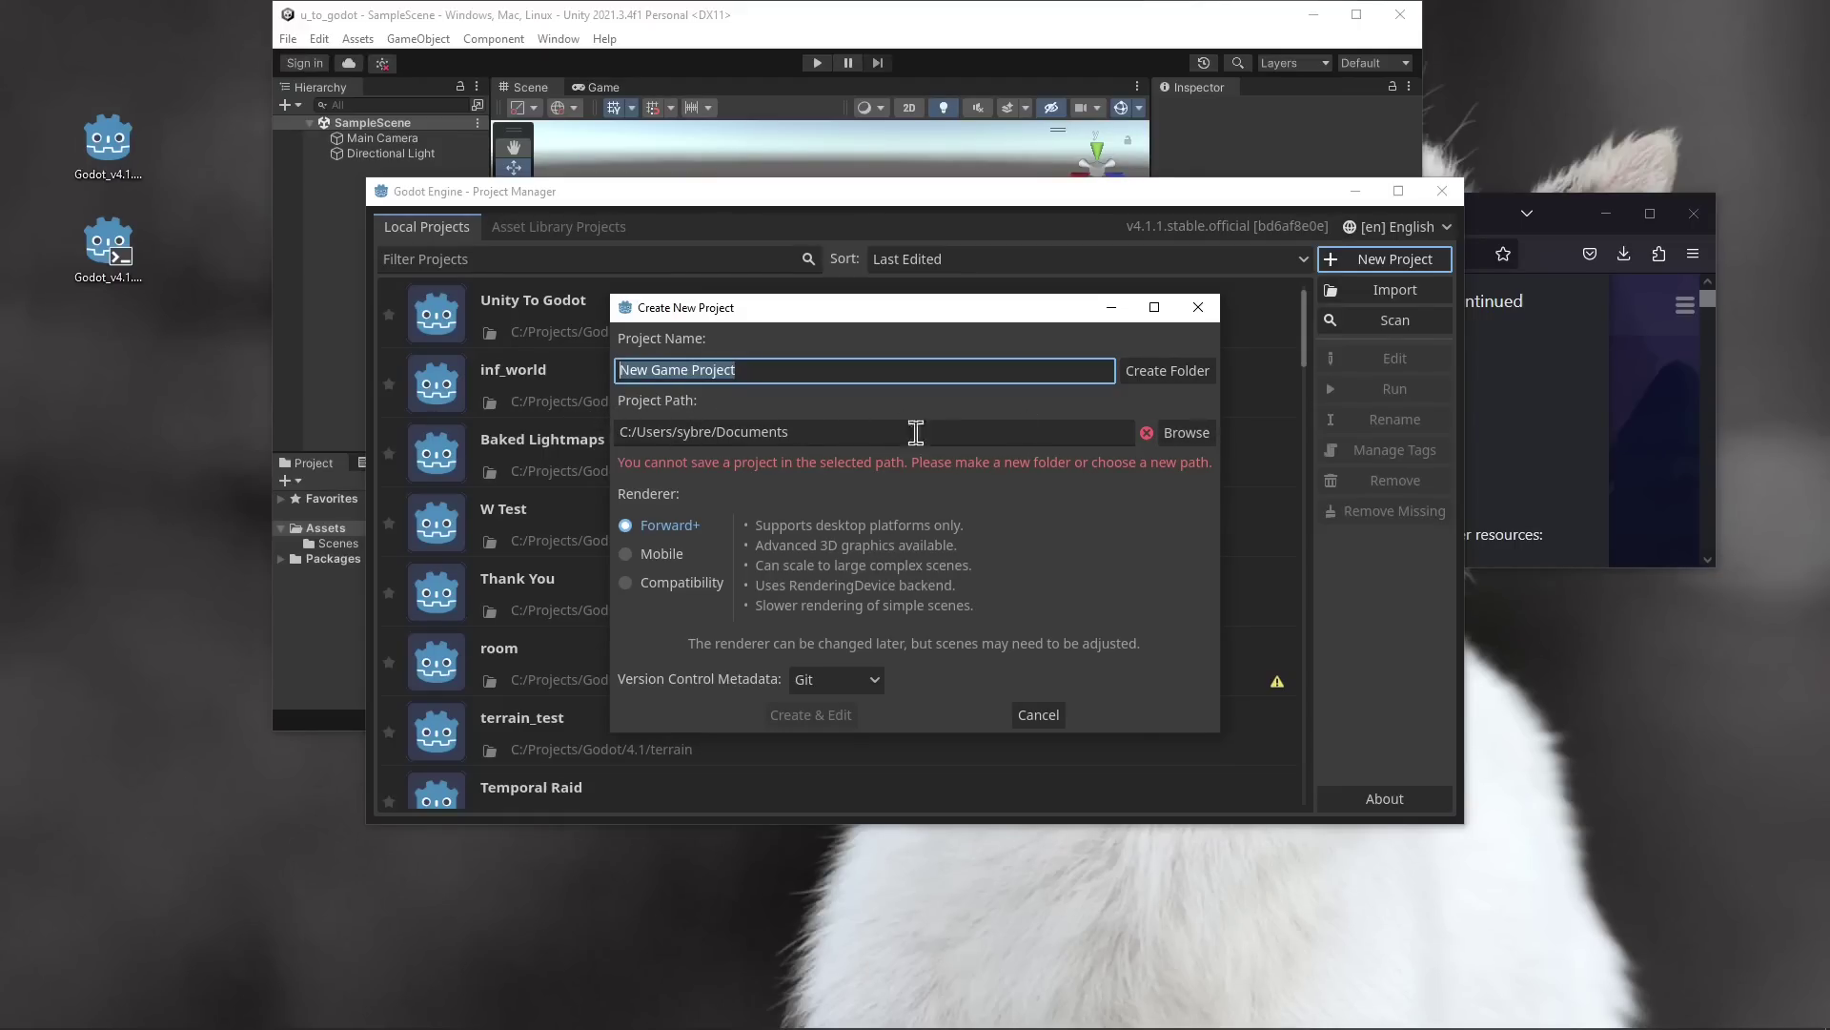
left_click(1185, 432)
left_click(452, 591)
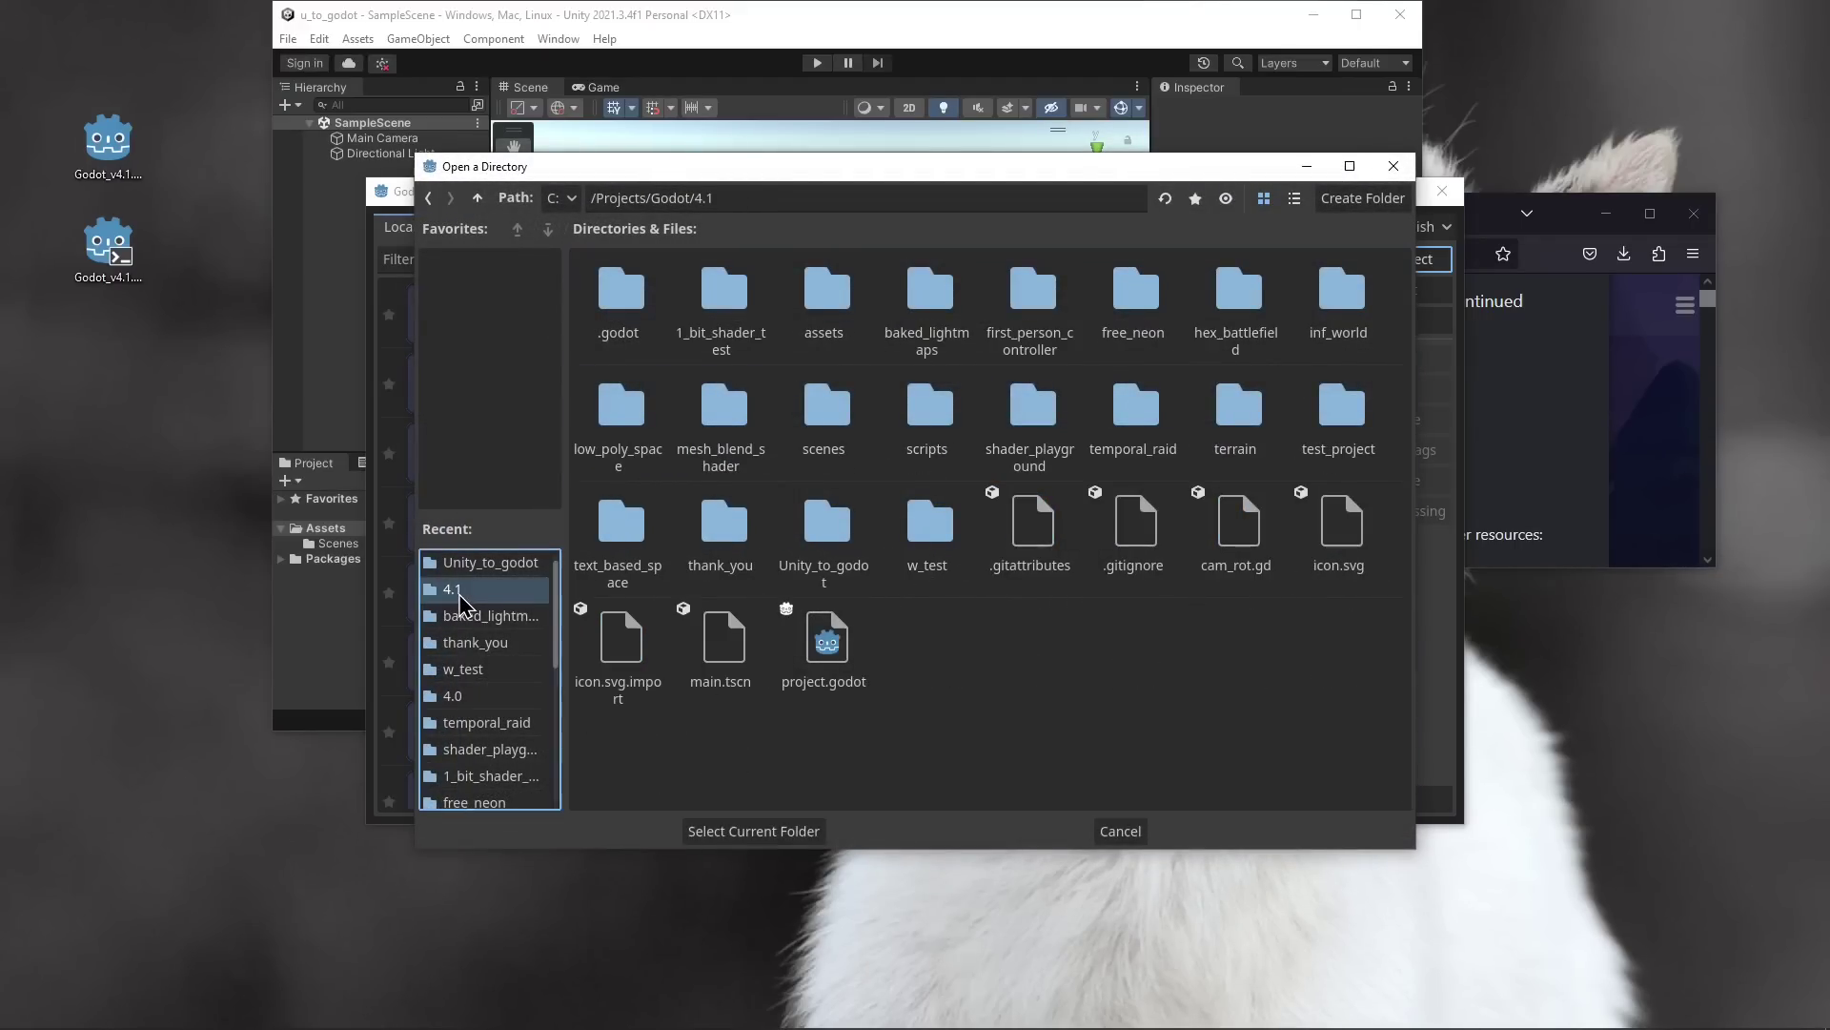
left_click(1382, 204)
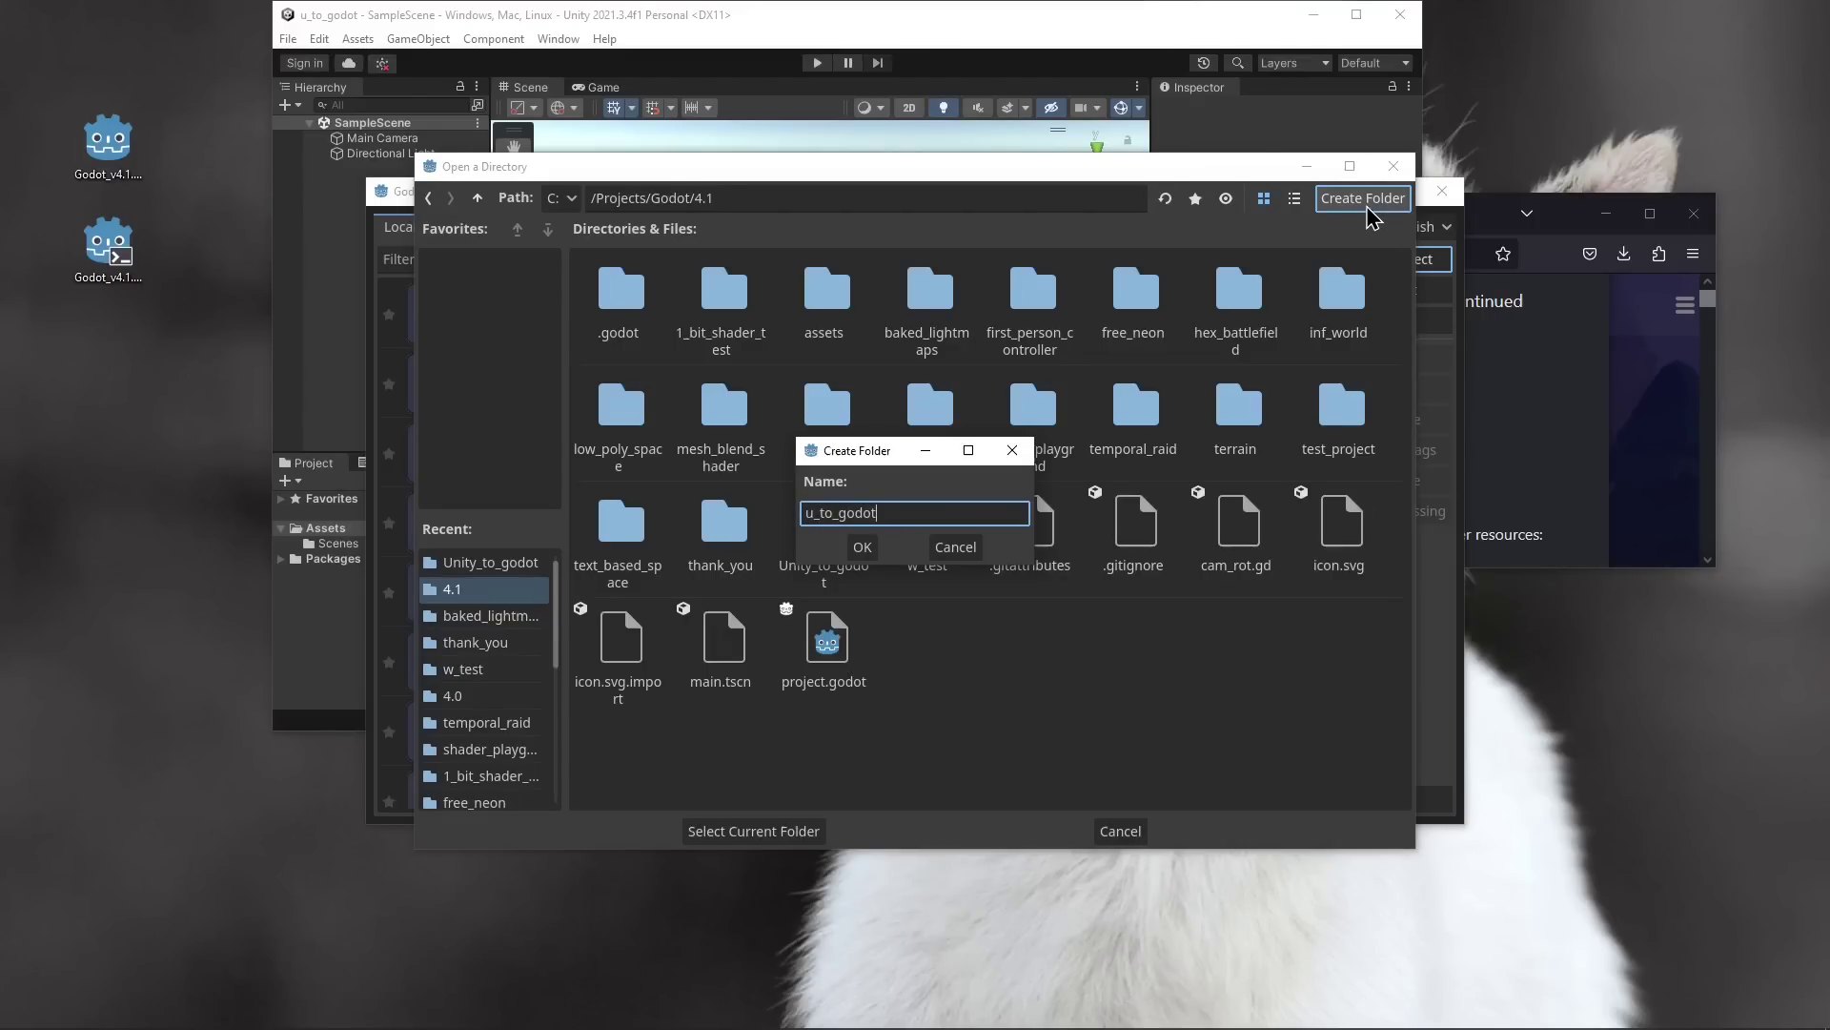
left_click(862, 547)
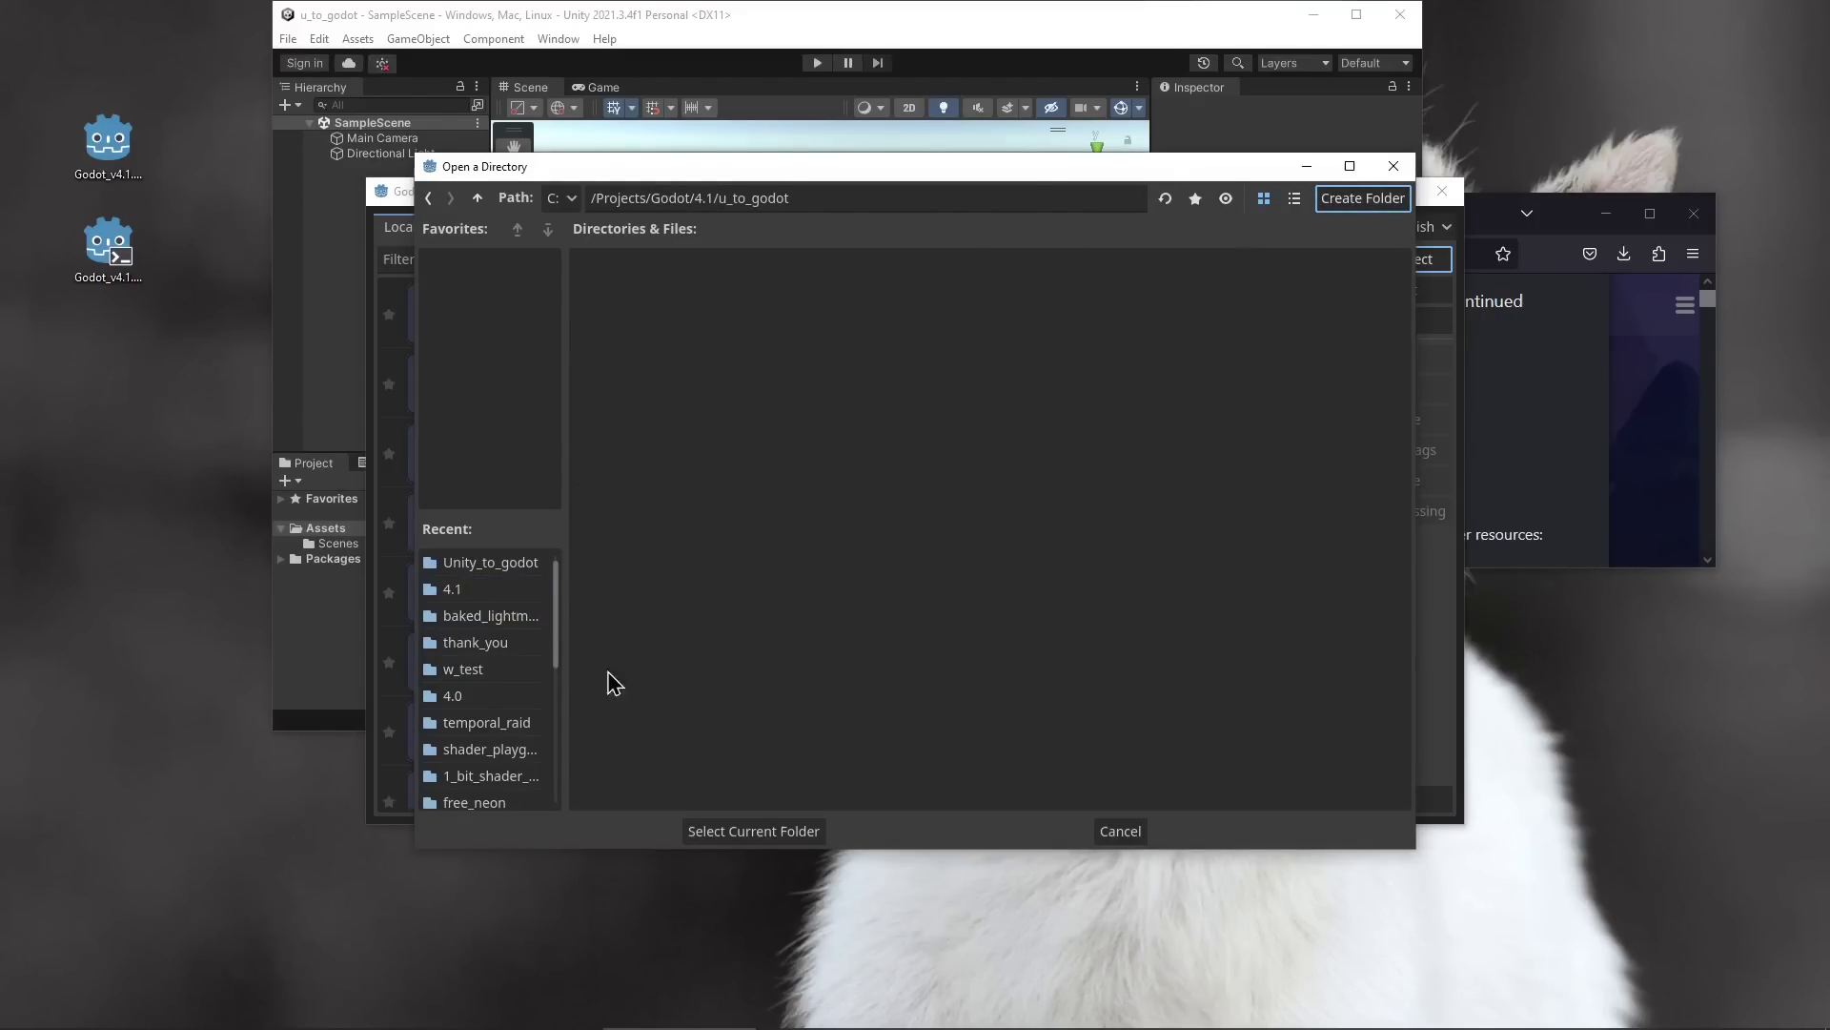
left_click(780, 833)
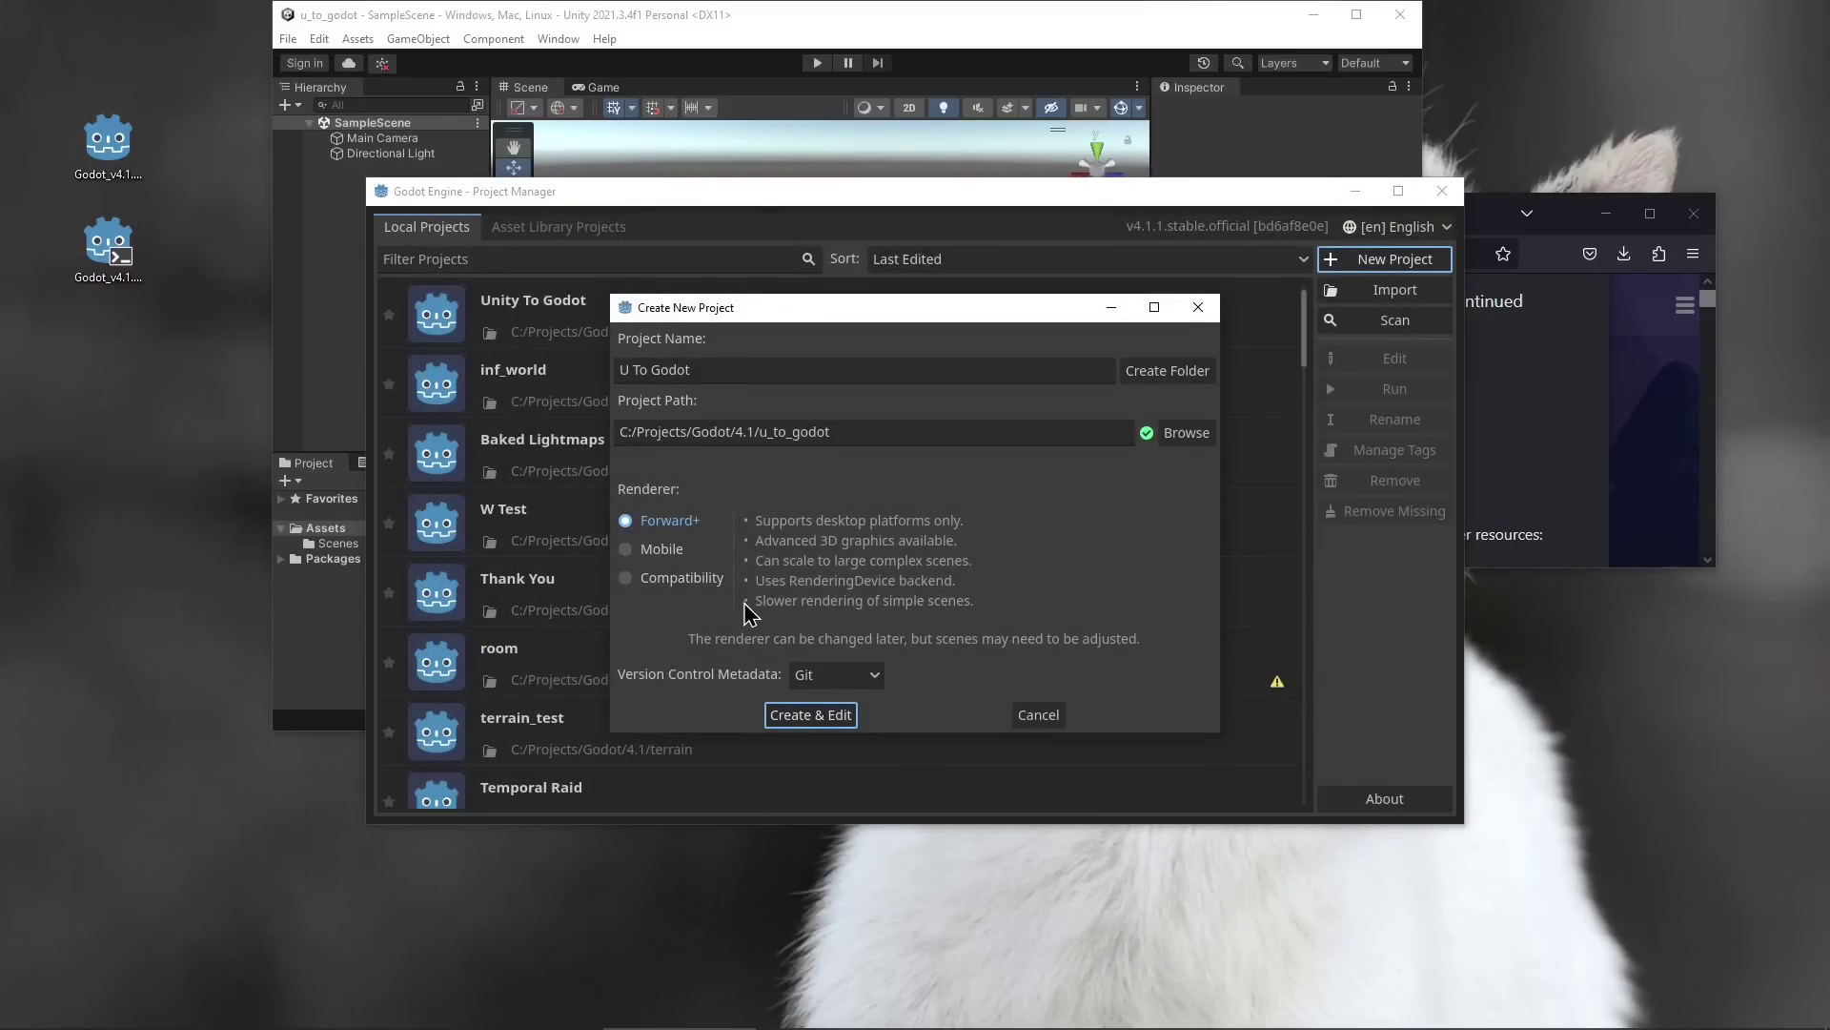
Compare the Mobile renderer with Forward+, choose Forward+, and create the project for editing.
left_click(636, 557)
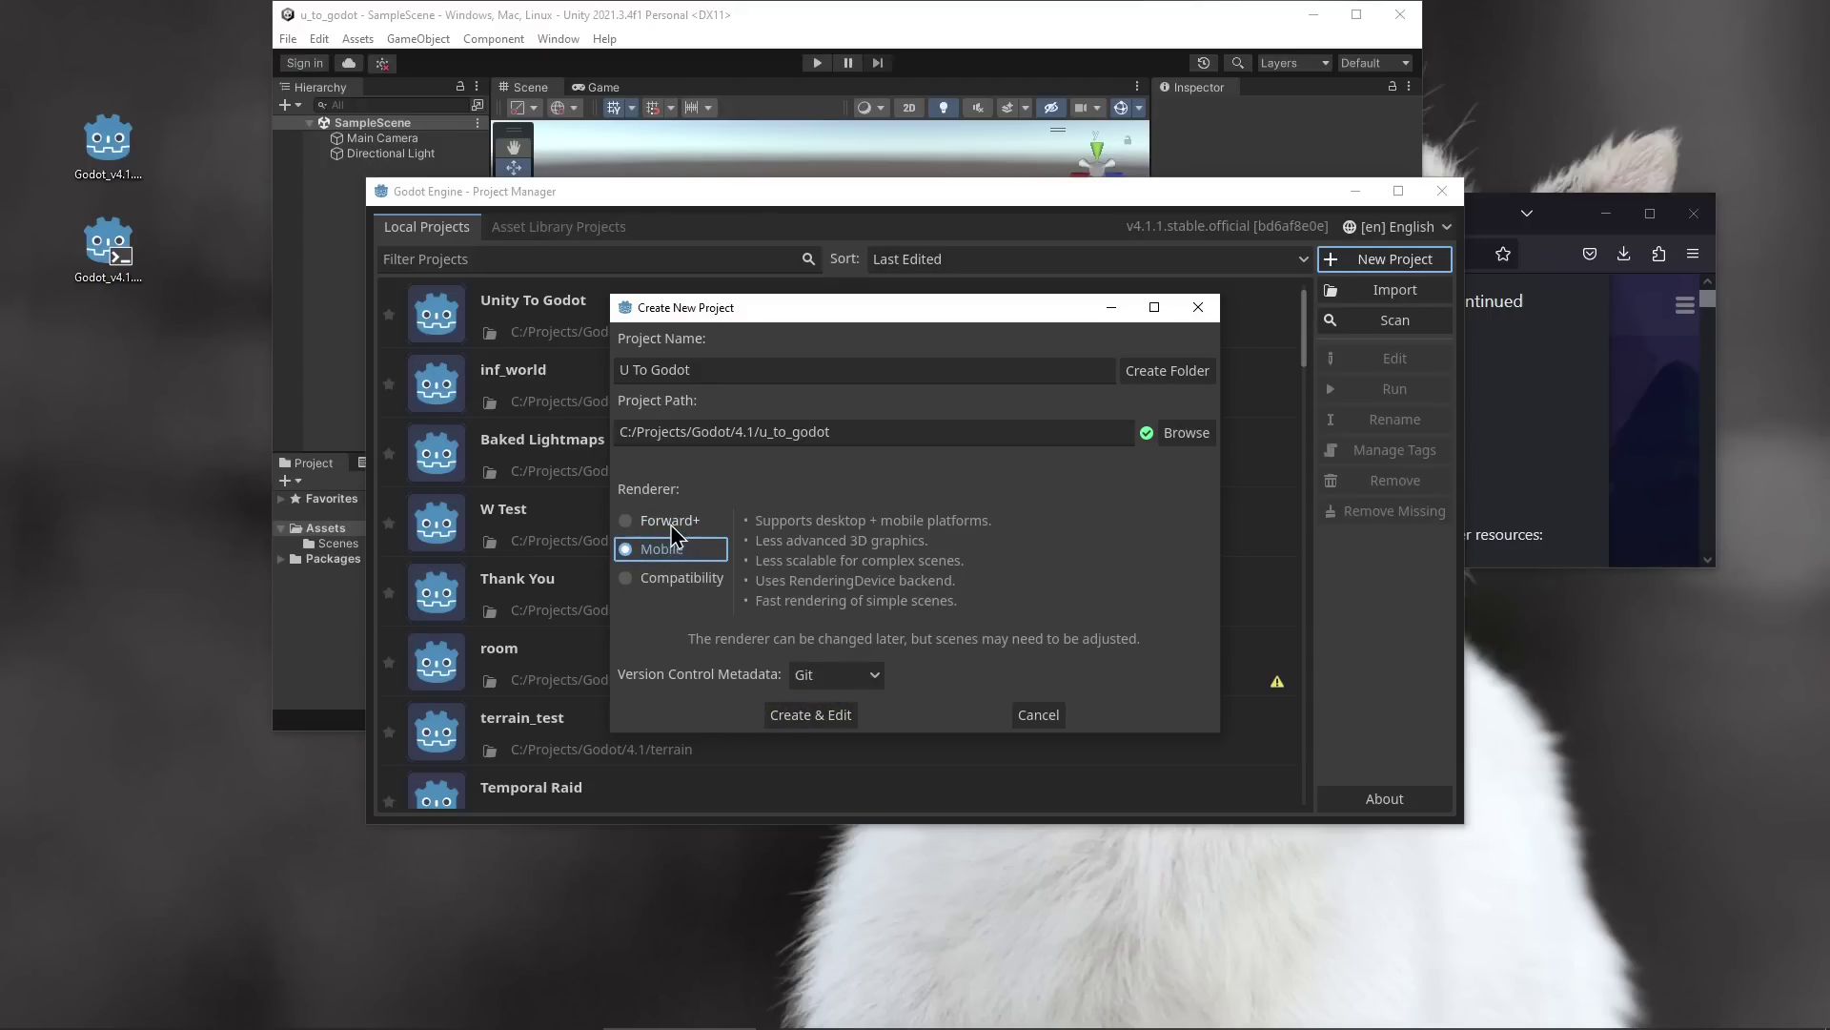
left_click(674, 524)
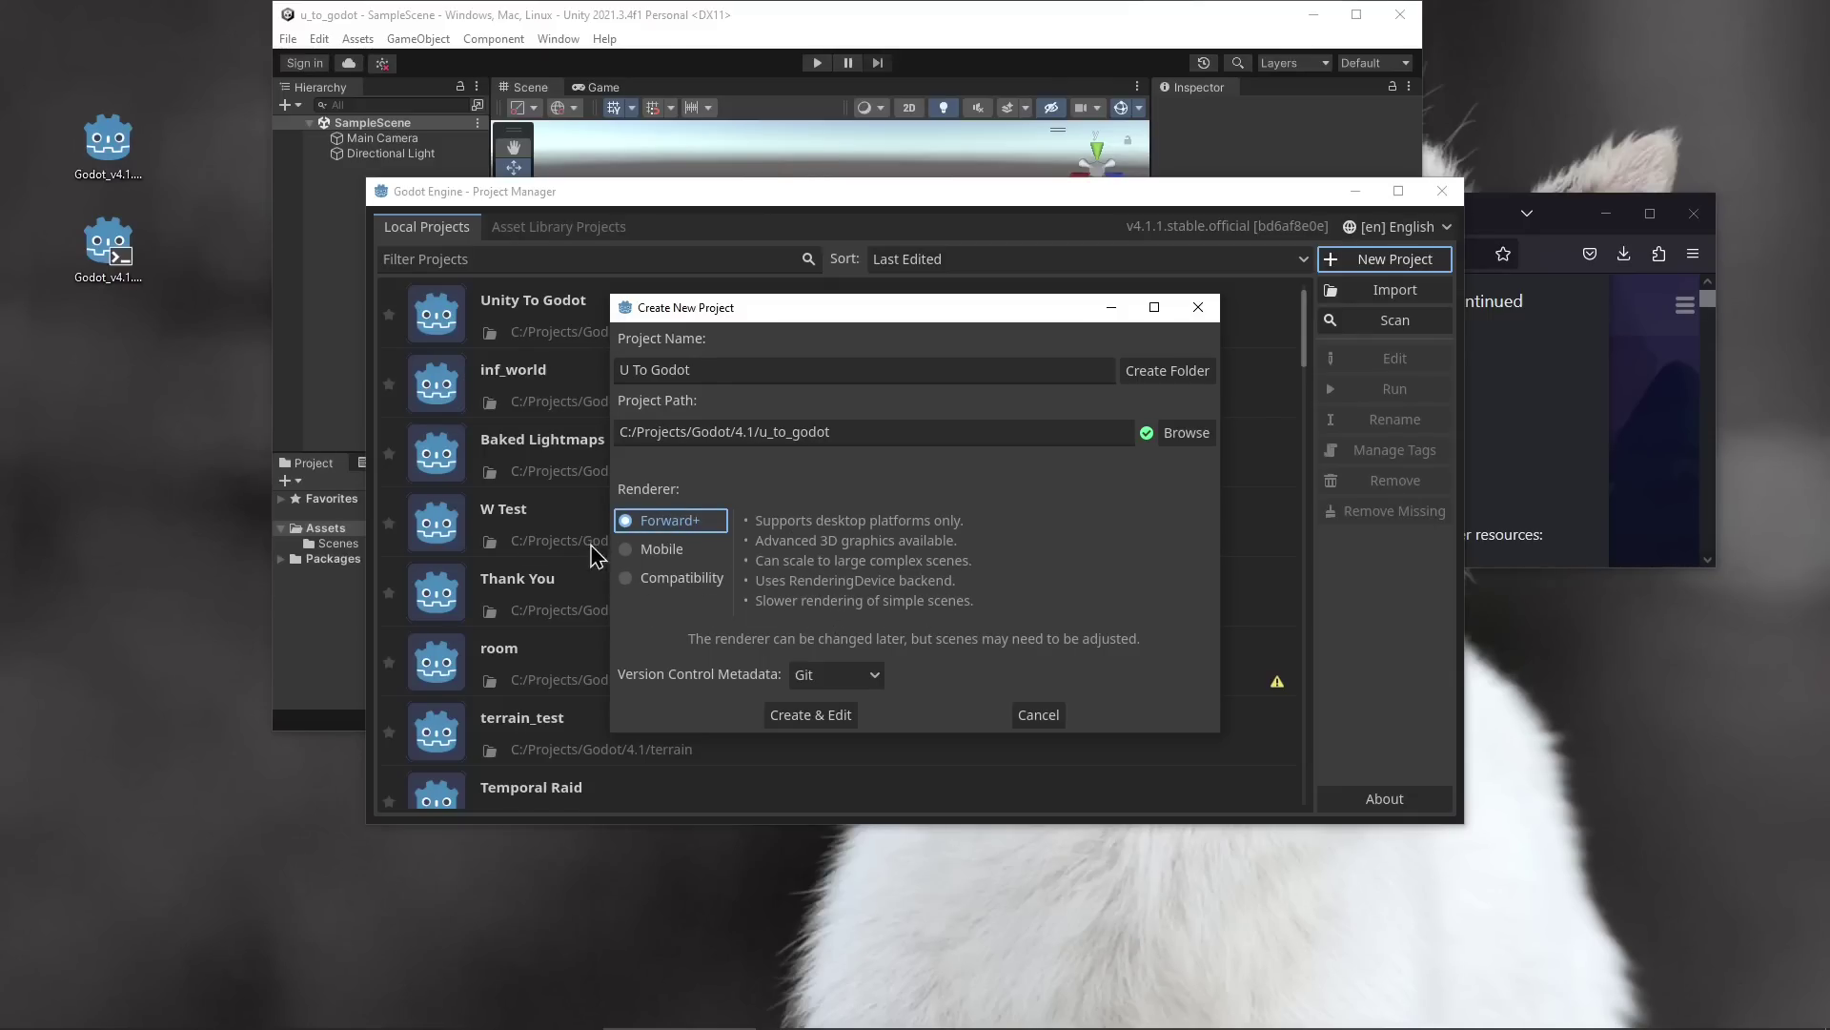
left_click(810, 714)
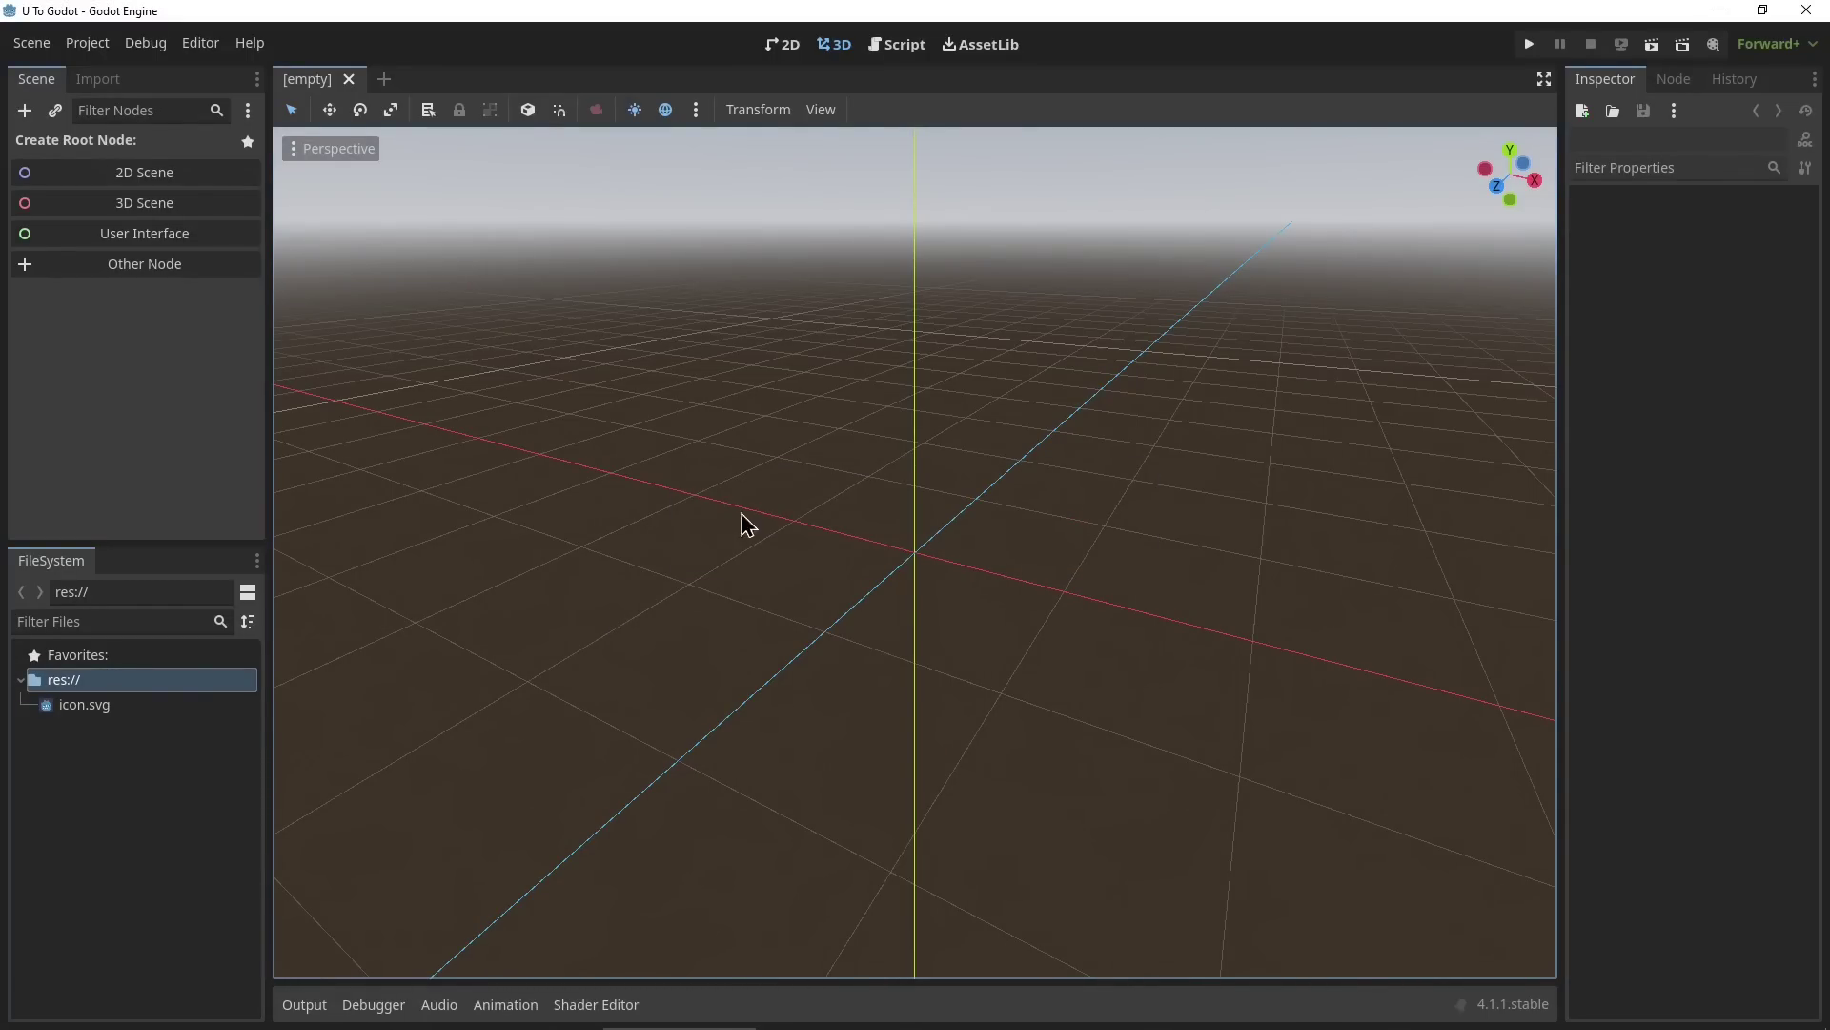
key("alt+Tab")
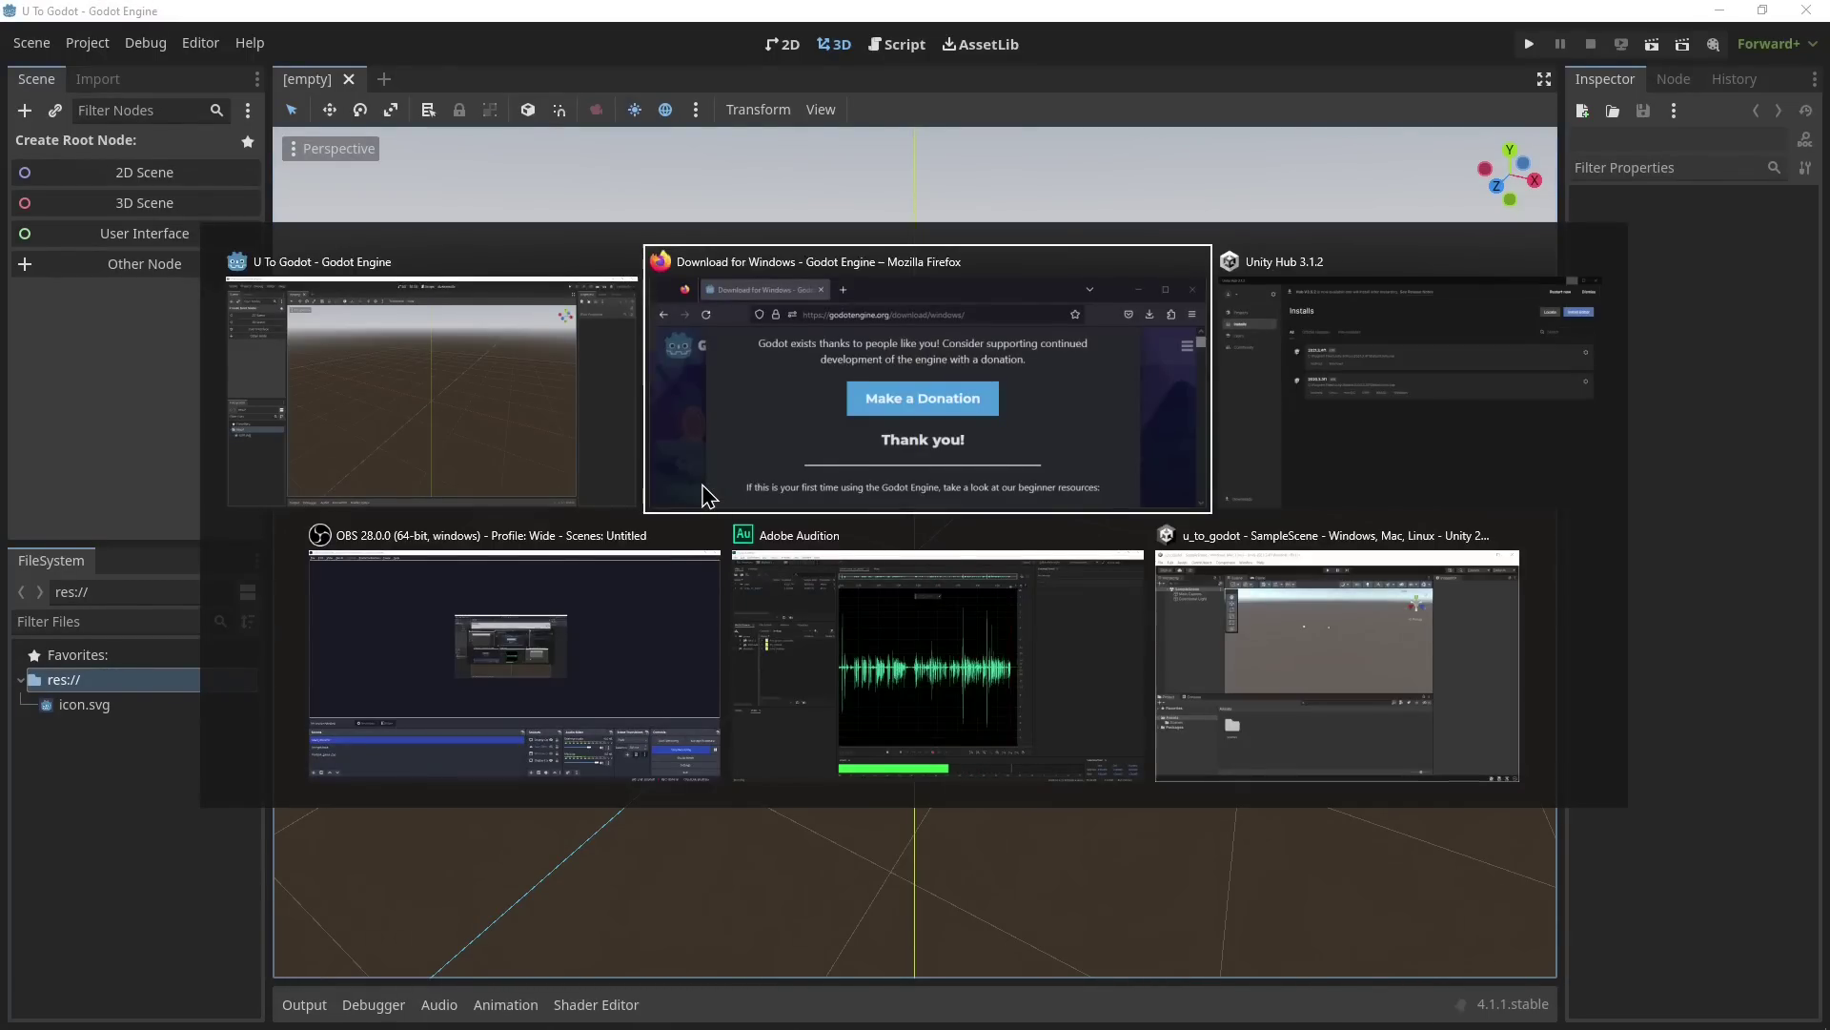
left_click(527, 459)
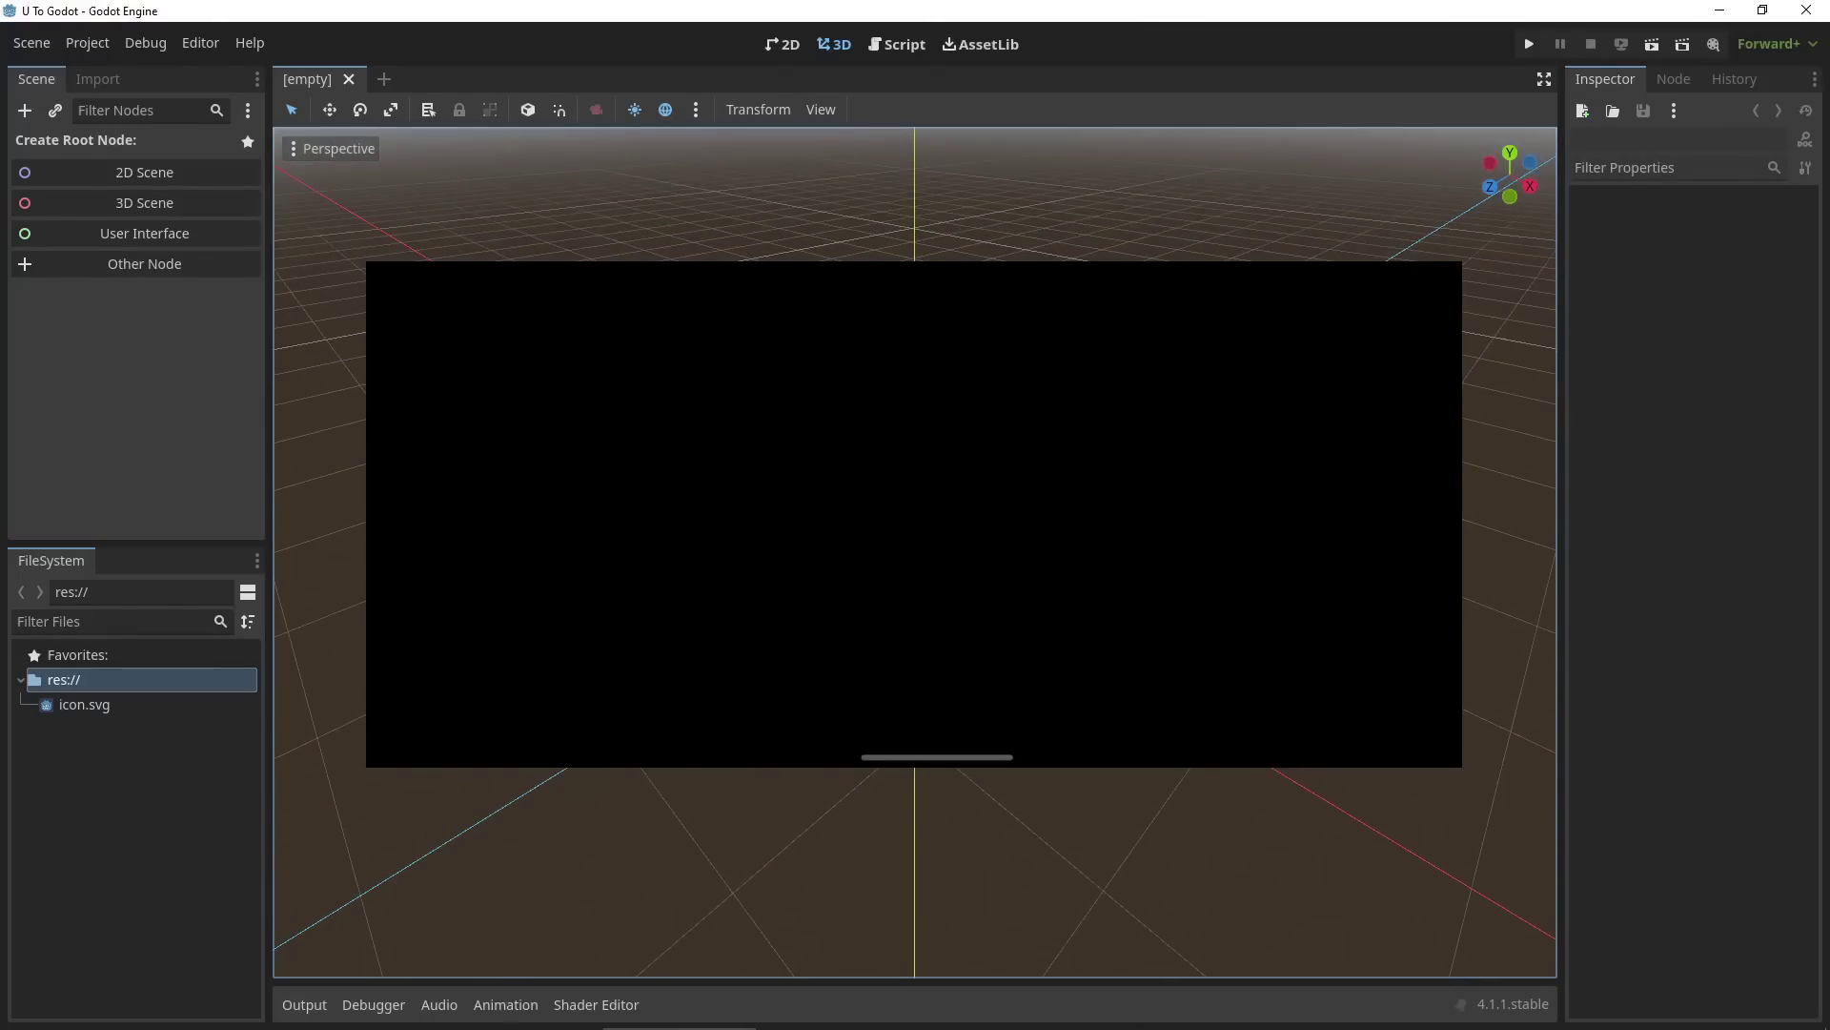
middle_click_drag(915, 515, 917, 534)
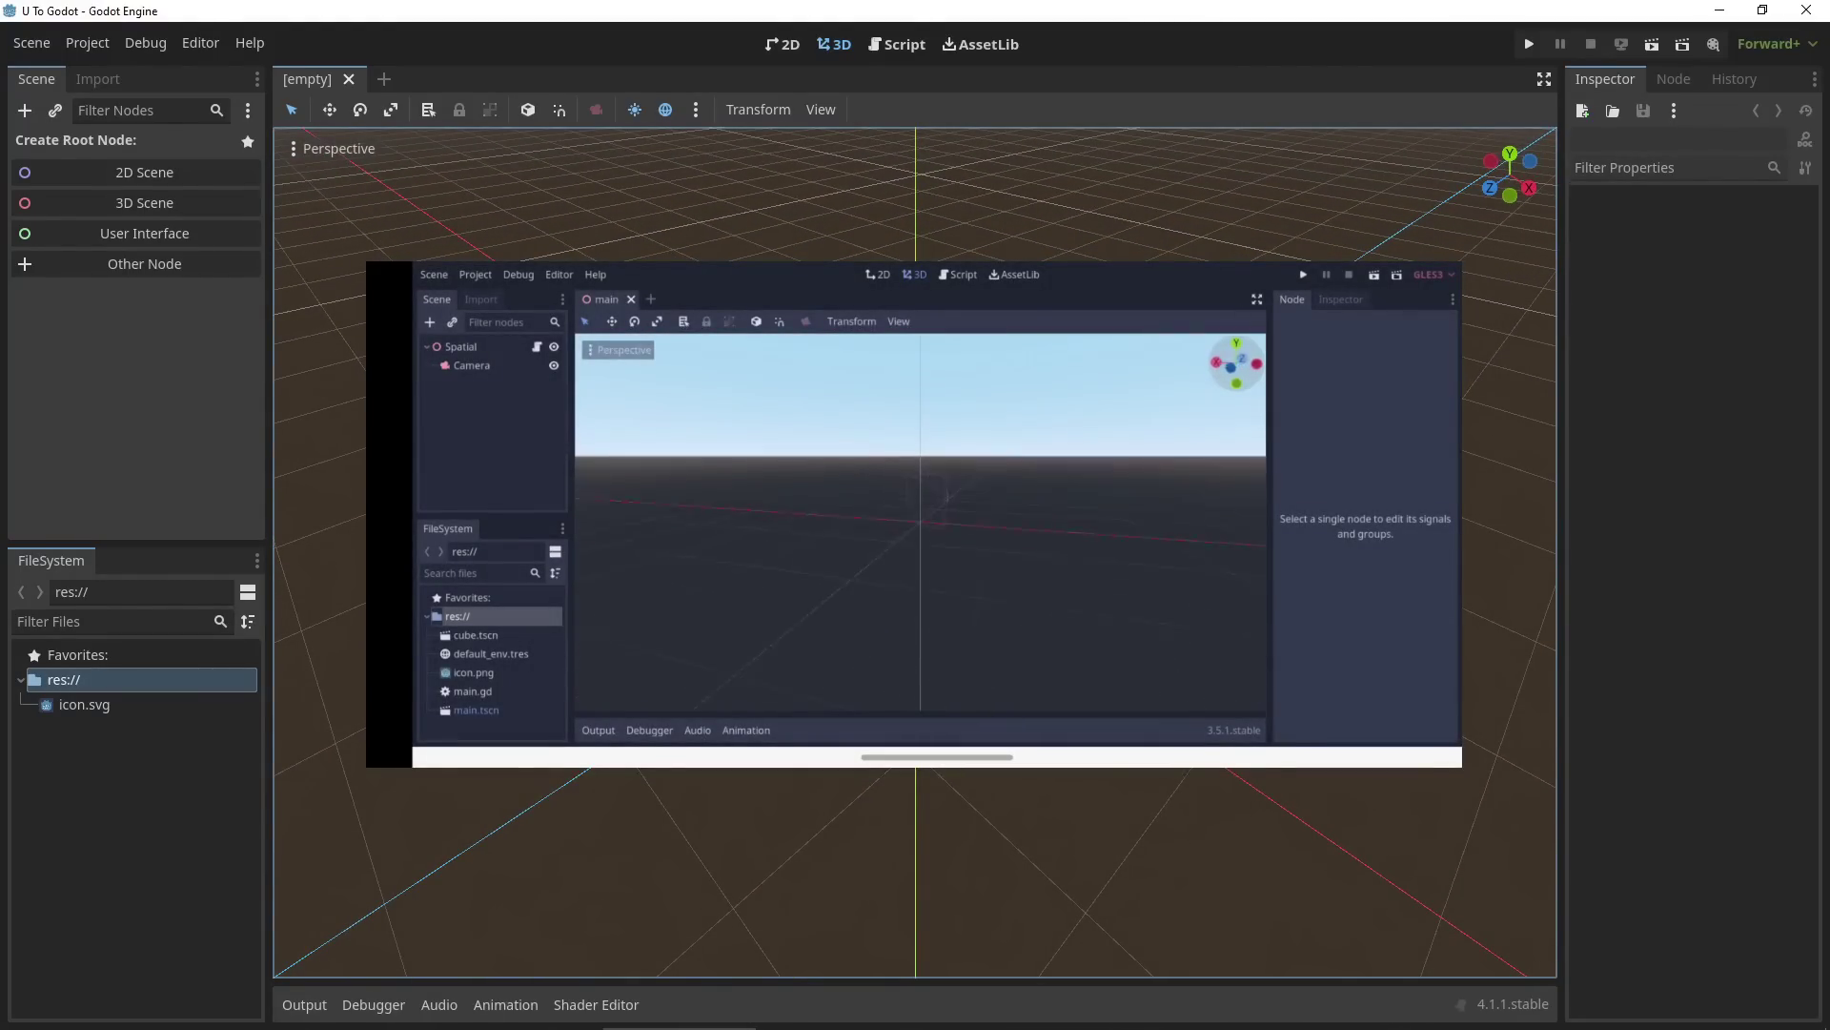
middle_click_drag(912, 597, 909, 559)
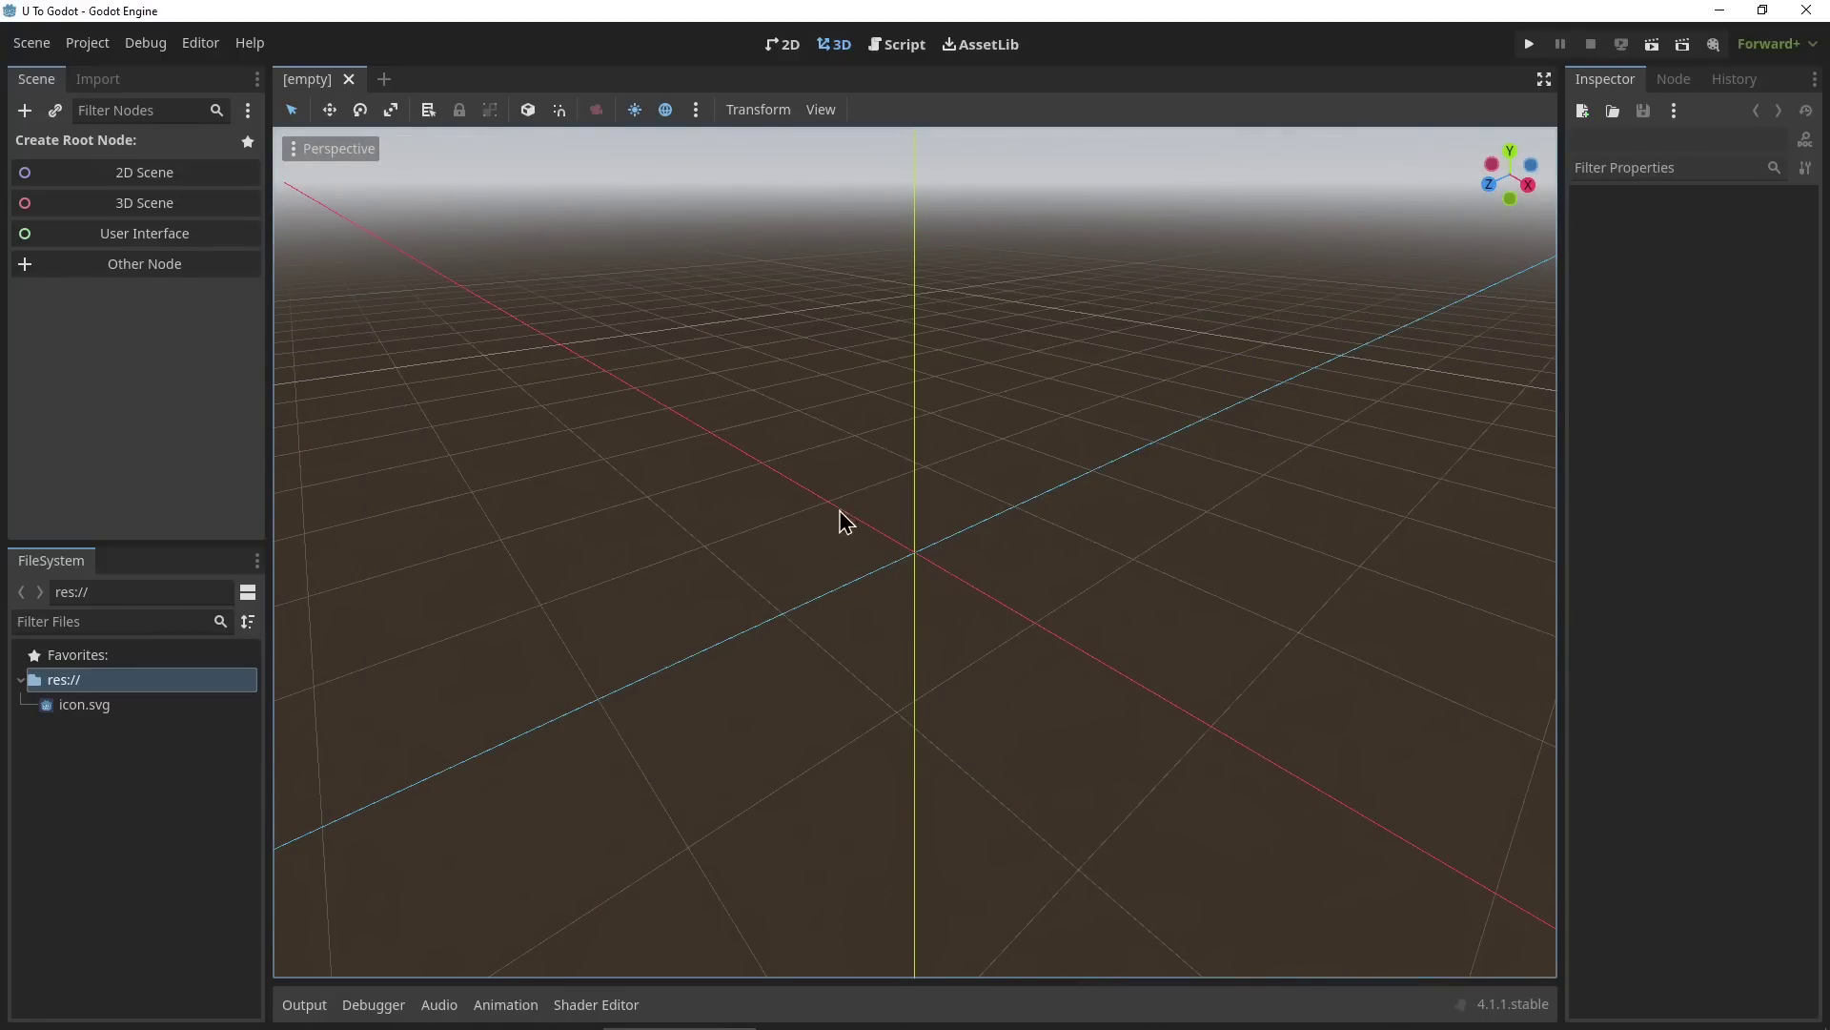
Switch to the Unity editor with the u_to_godot project and maximize its window.
key("alt+Tab")
key("alt+Tab")
key("alt+Tab")
key("alt+Tab")
key("alt+Tab")
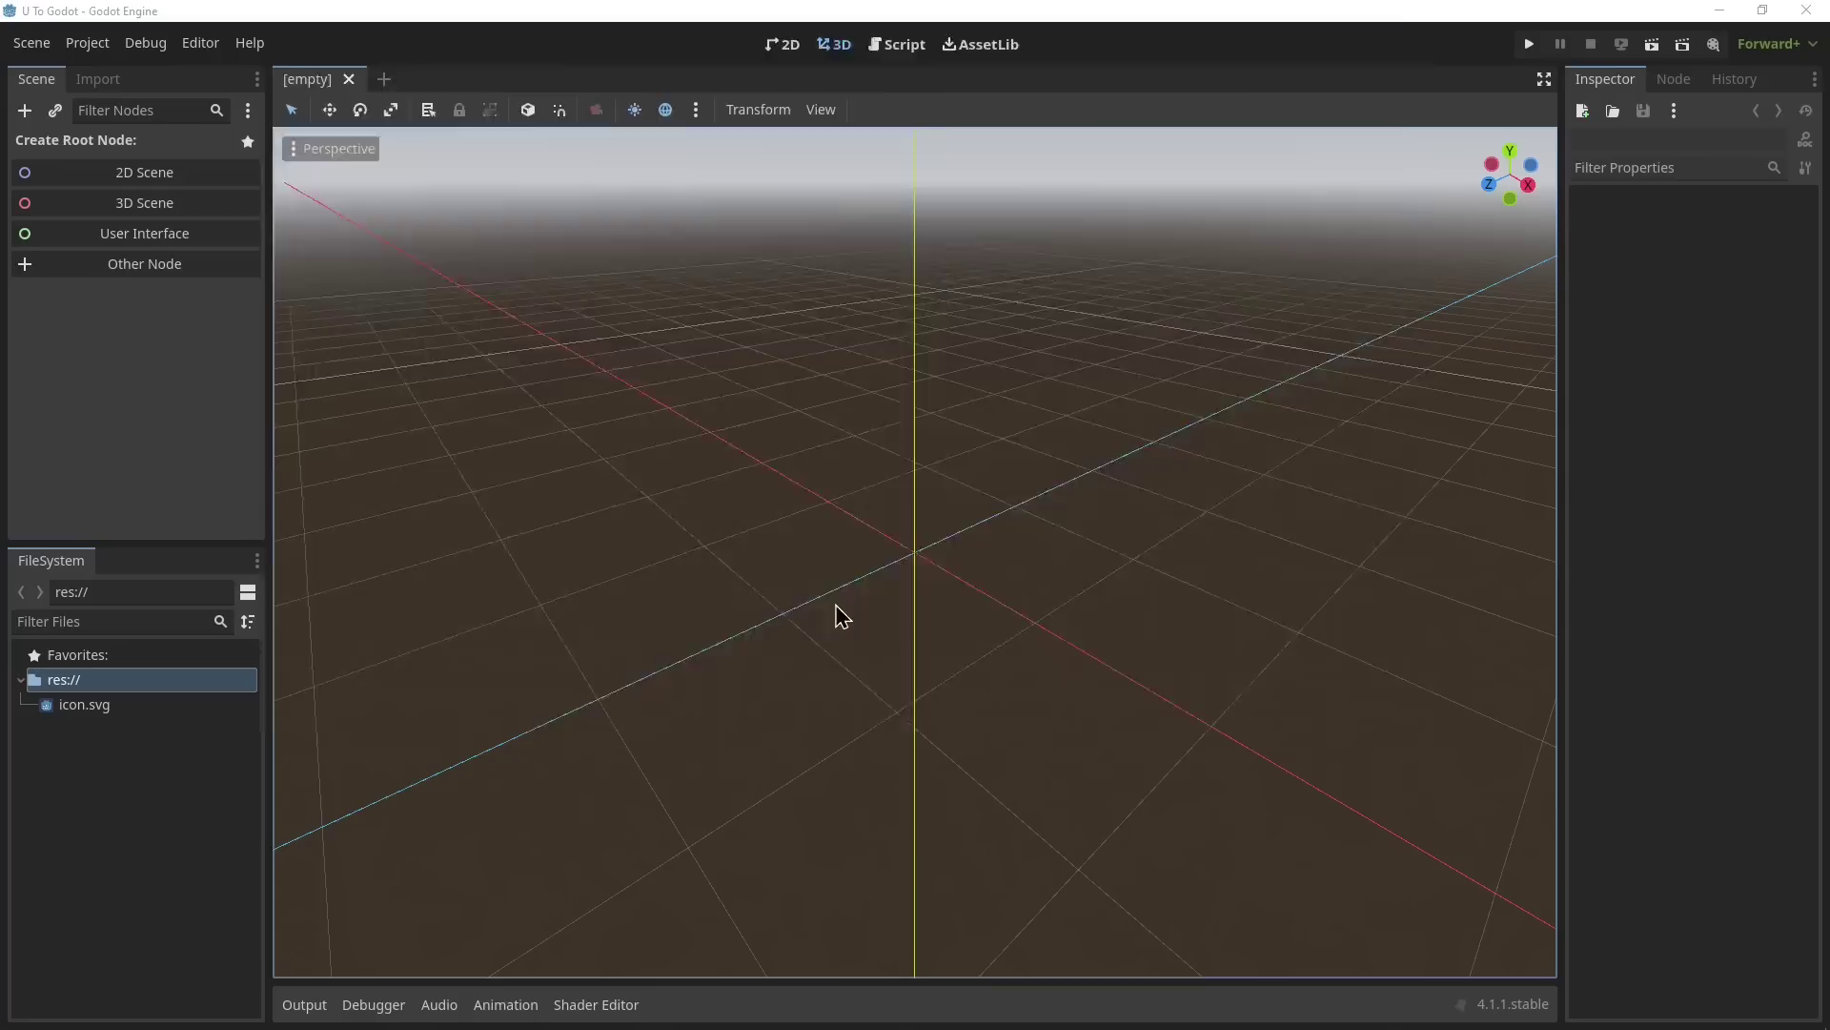
left_click(1111, 319)
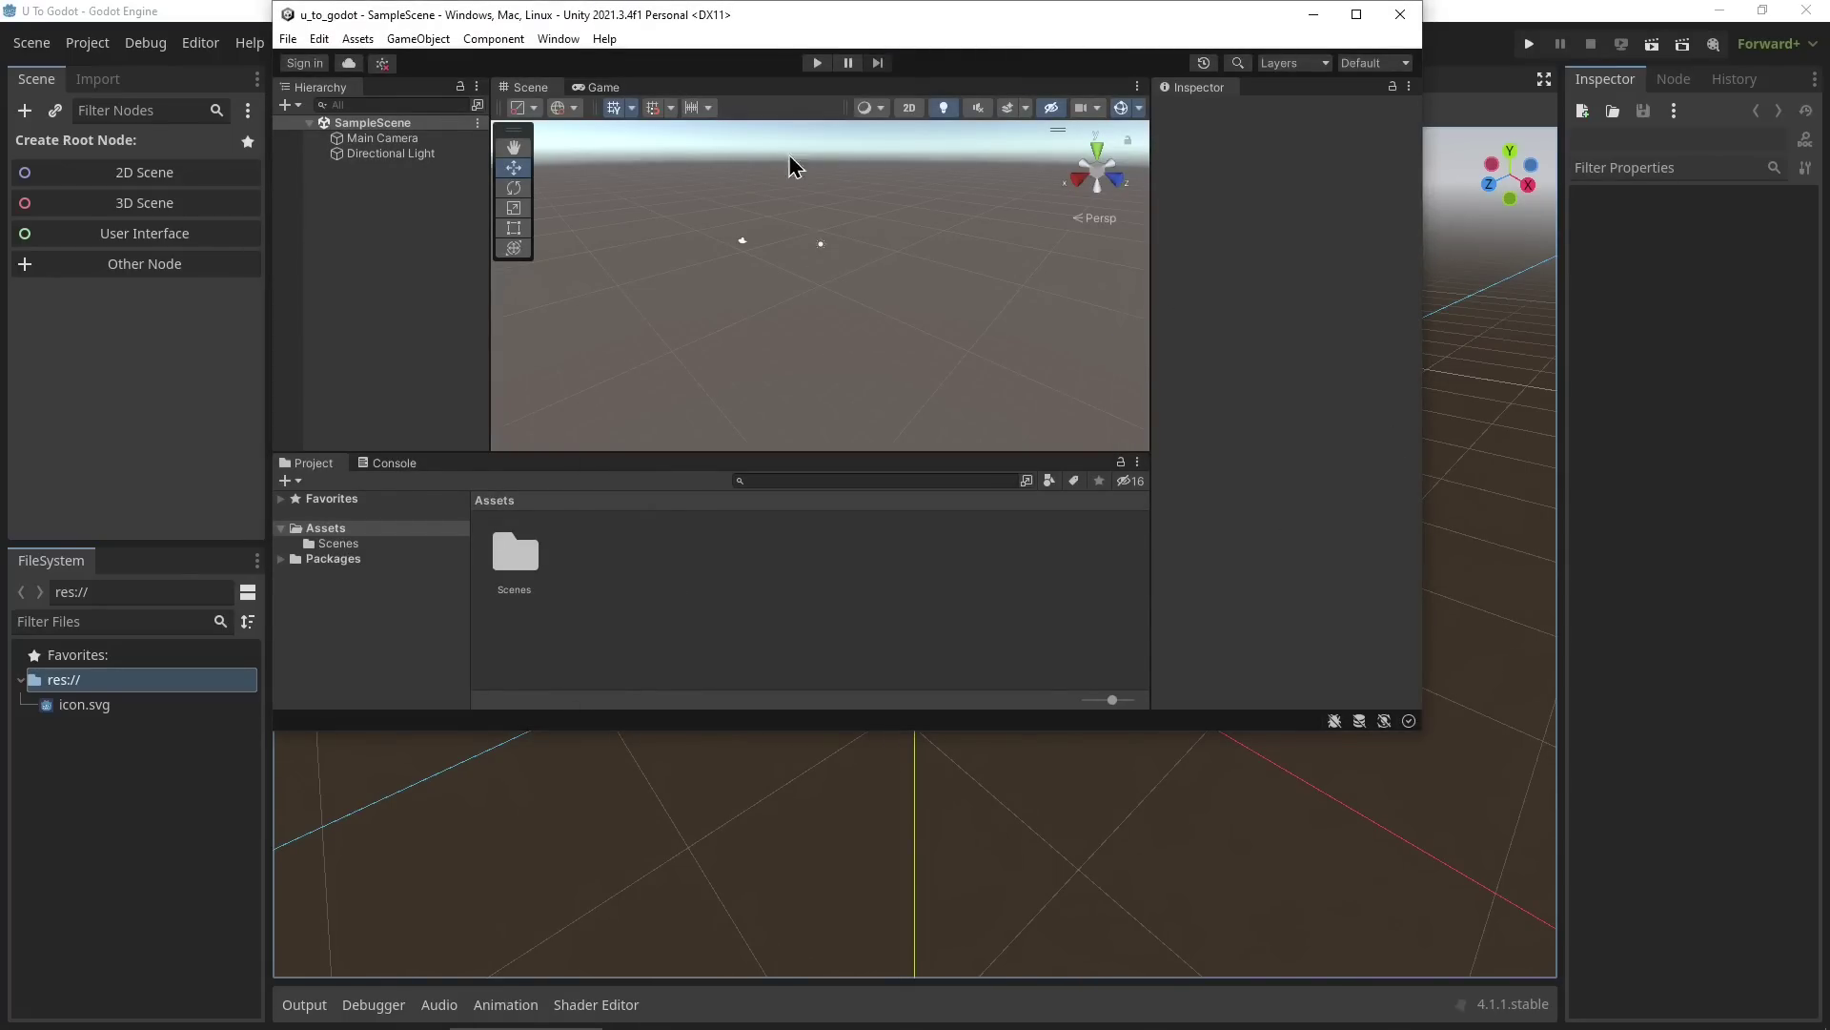
left_click(1355, 15)
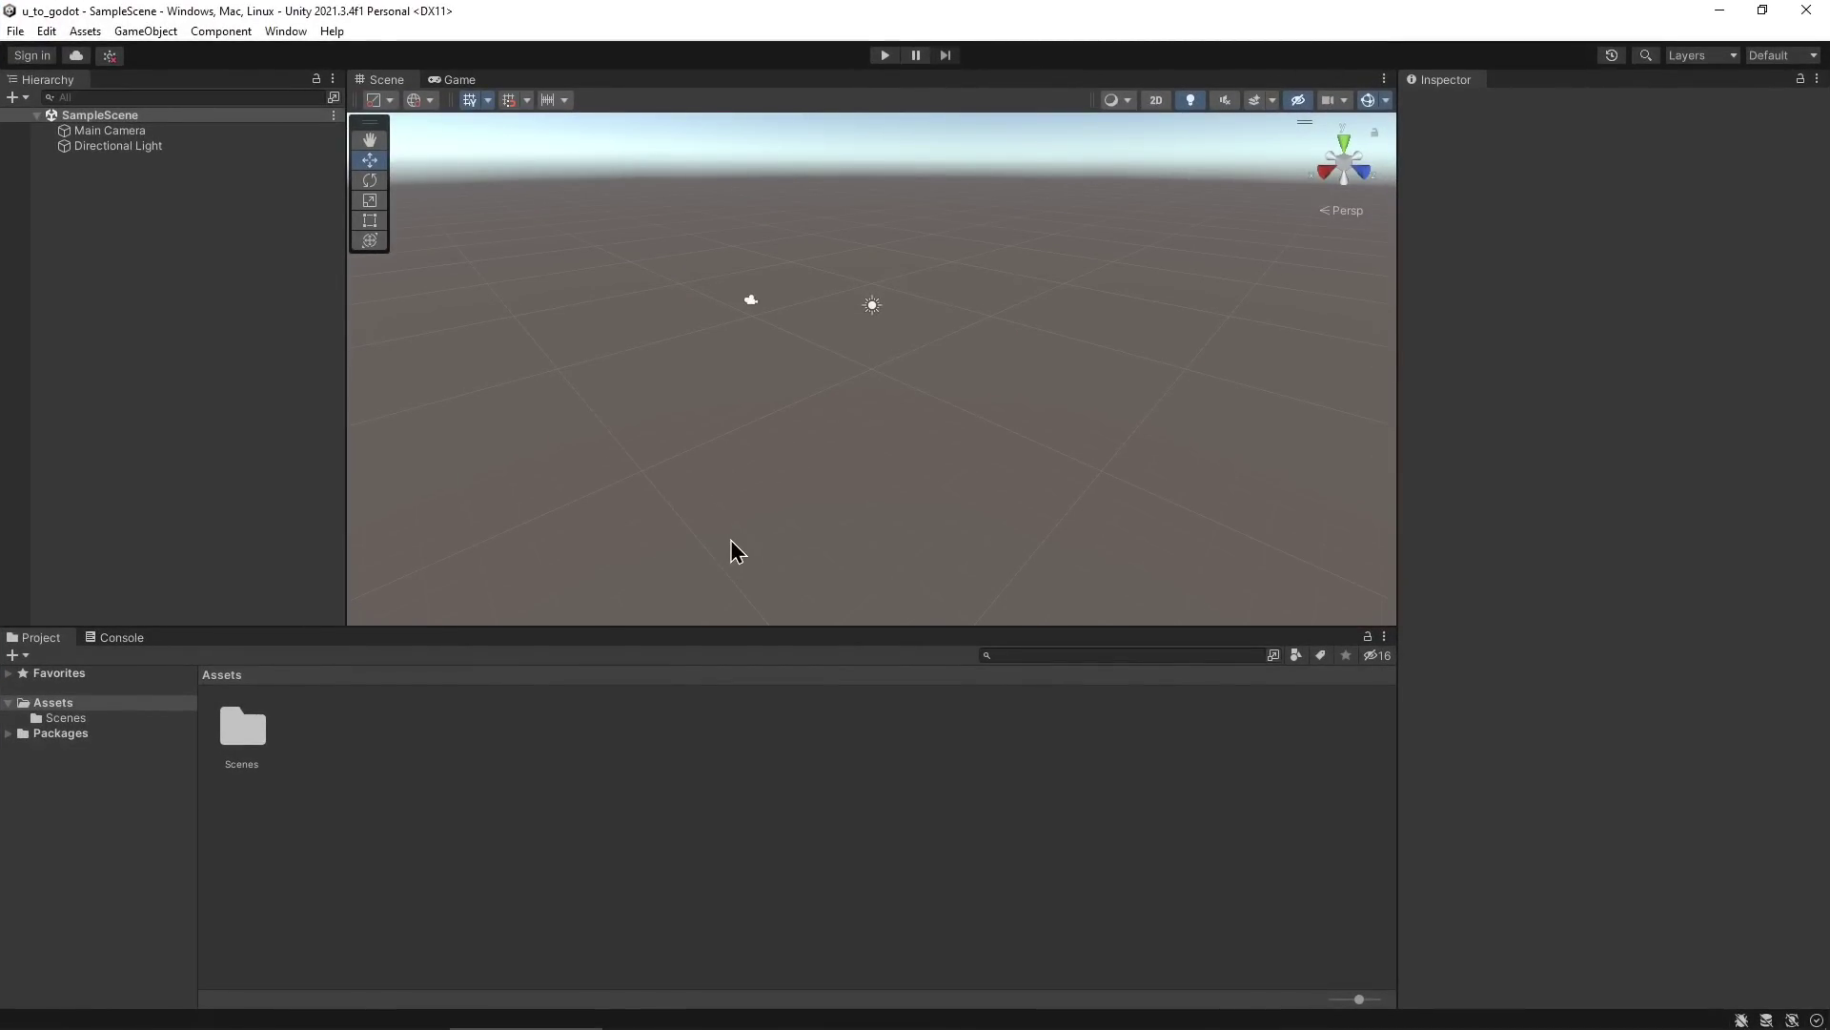
Switch back to Godot and fly through the empty 3D viewport in freelook.
key("alt")
key("alt+Tab")
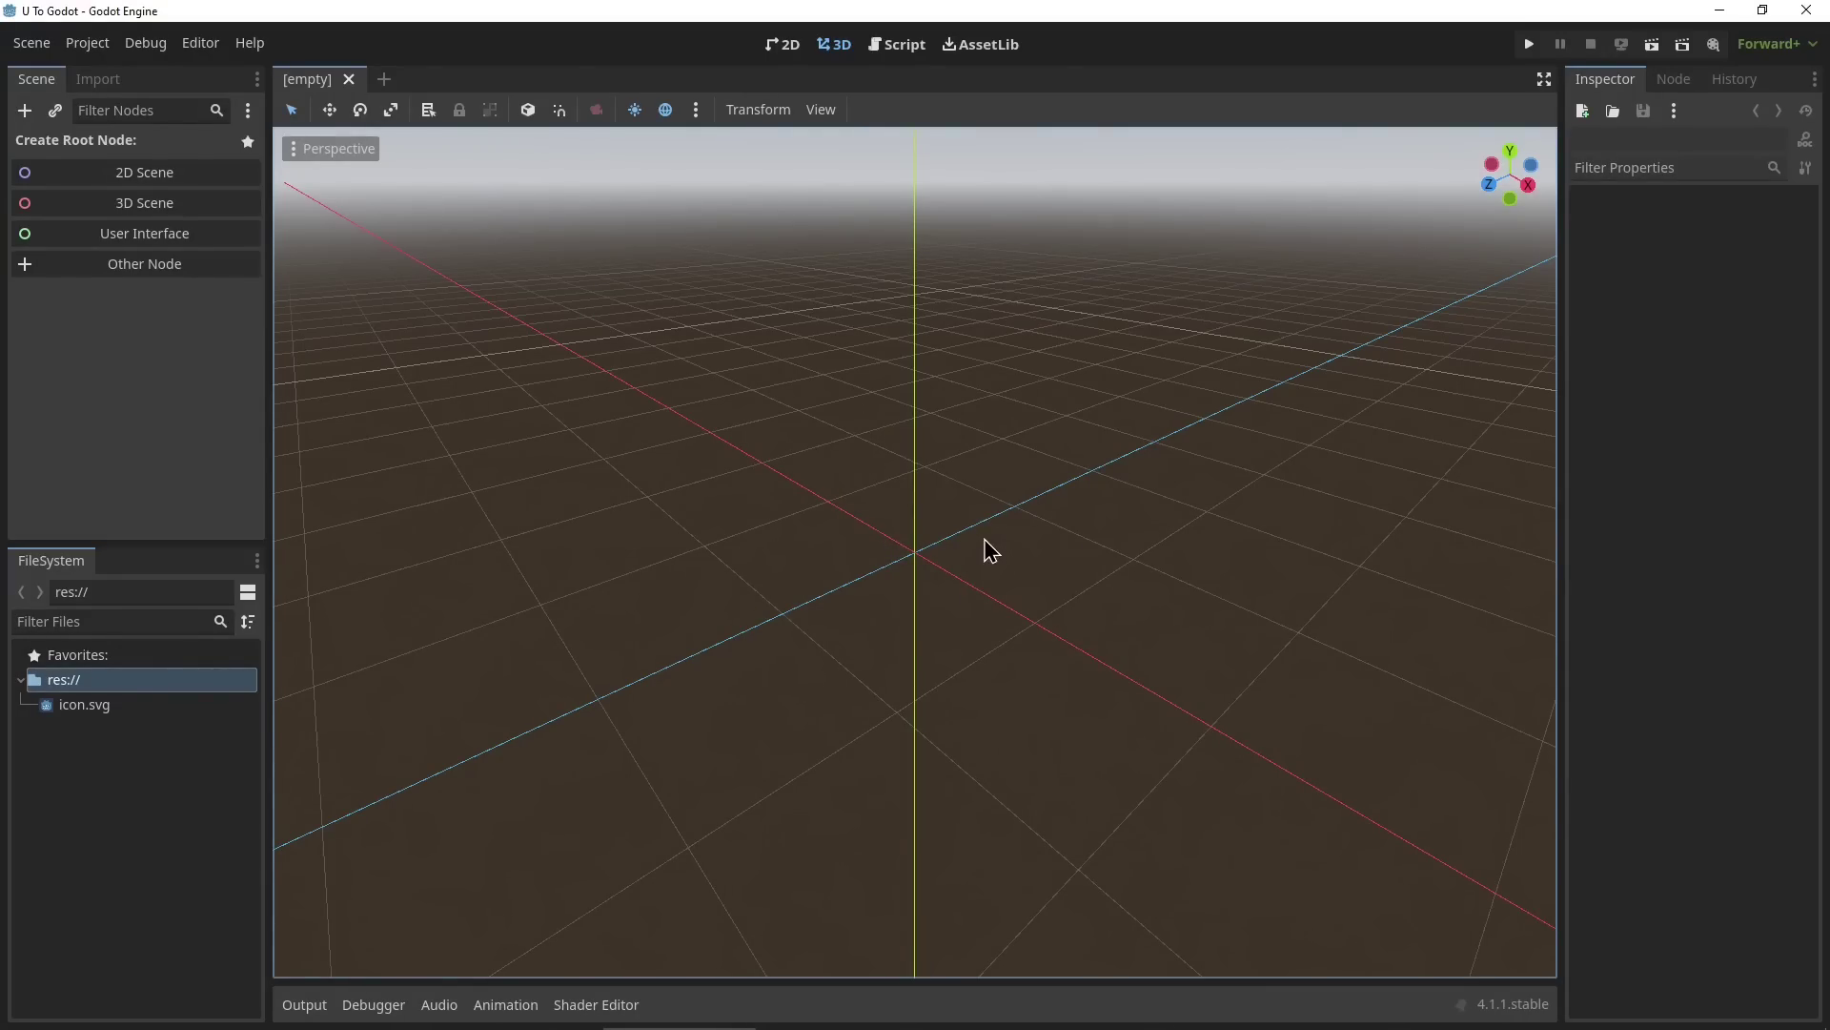
right_click_drag(976, 451, 1044, 378)
key("d")
Switch to Unity, fly through the sample scene, and view it from the right and top axes, toggling the projection.
key("alt+Tab")
key("d")
key("a")
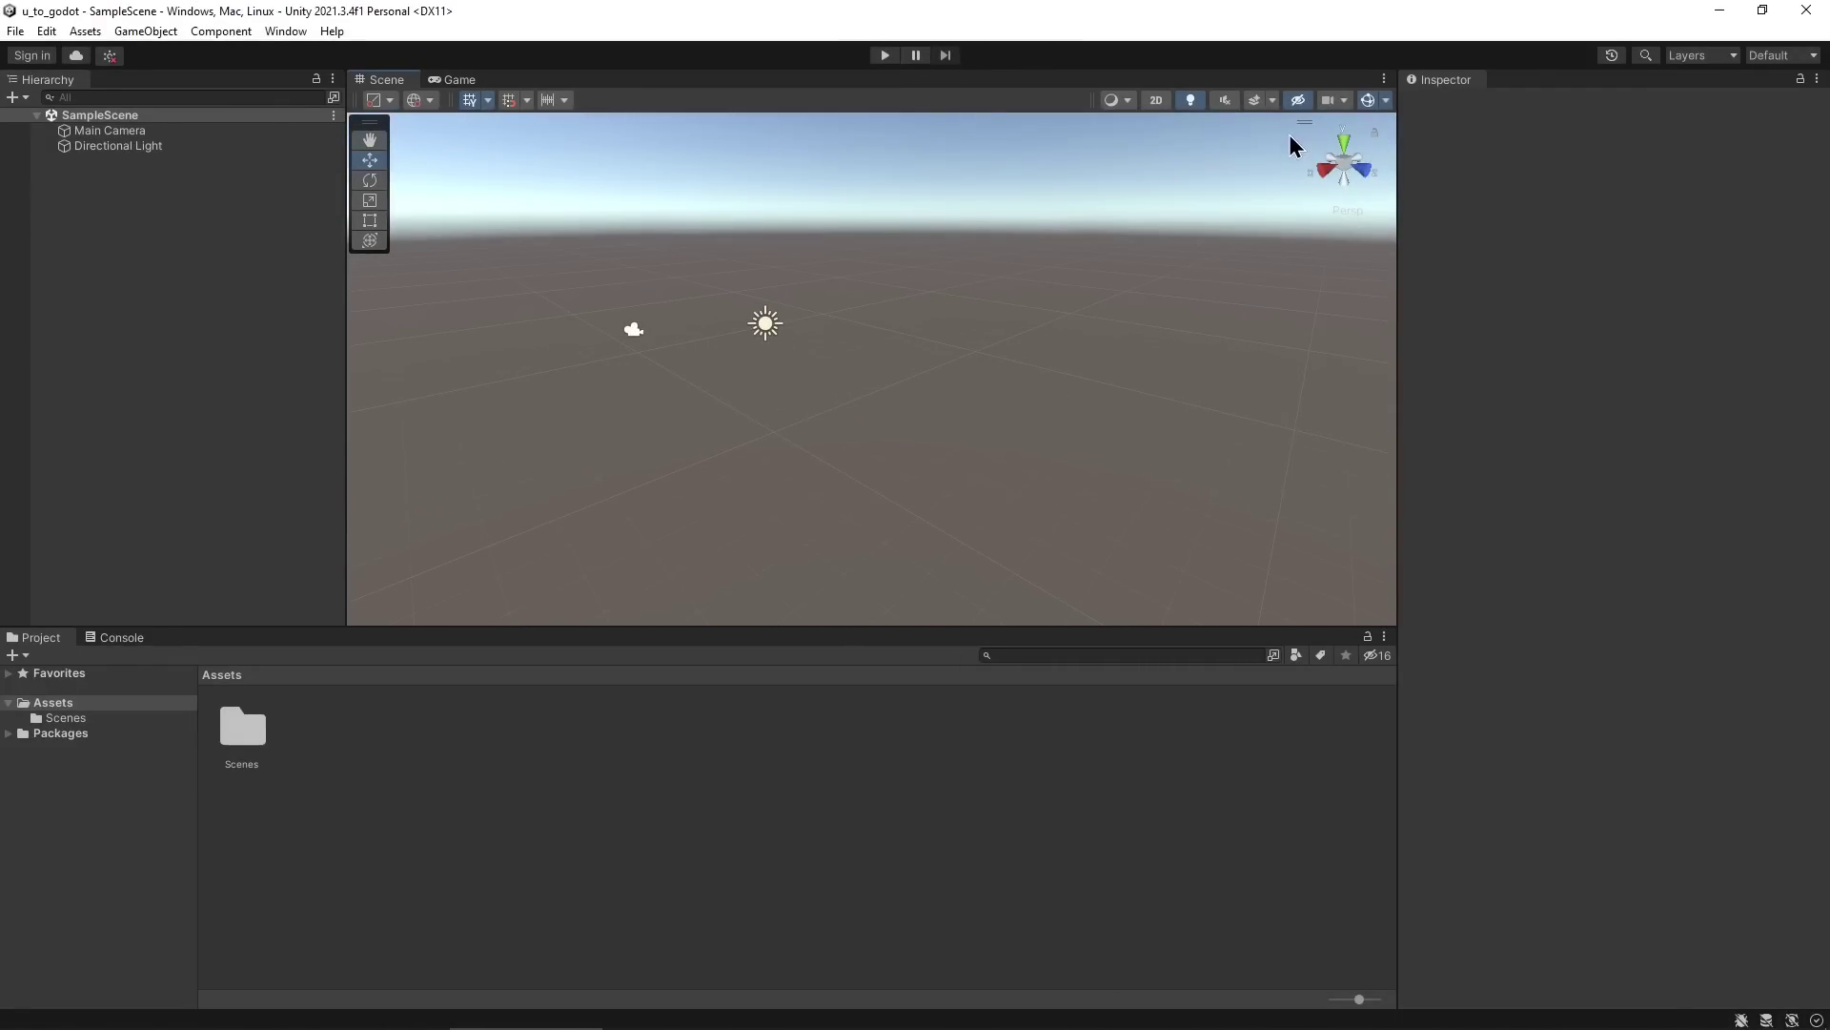
left_click(1333, 174)
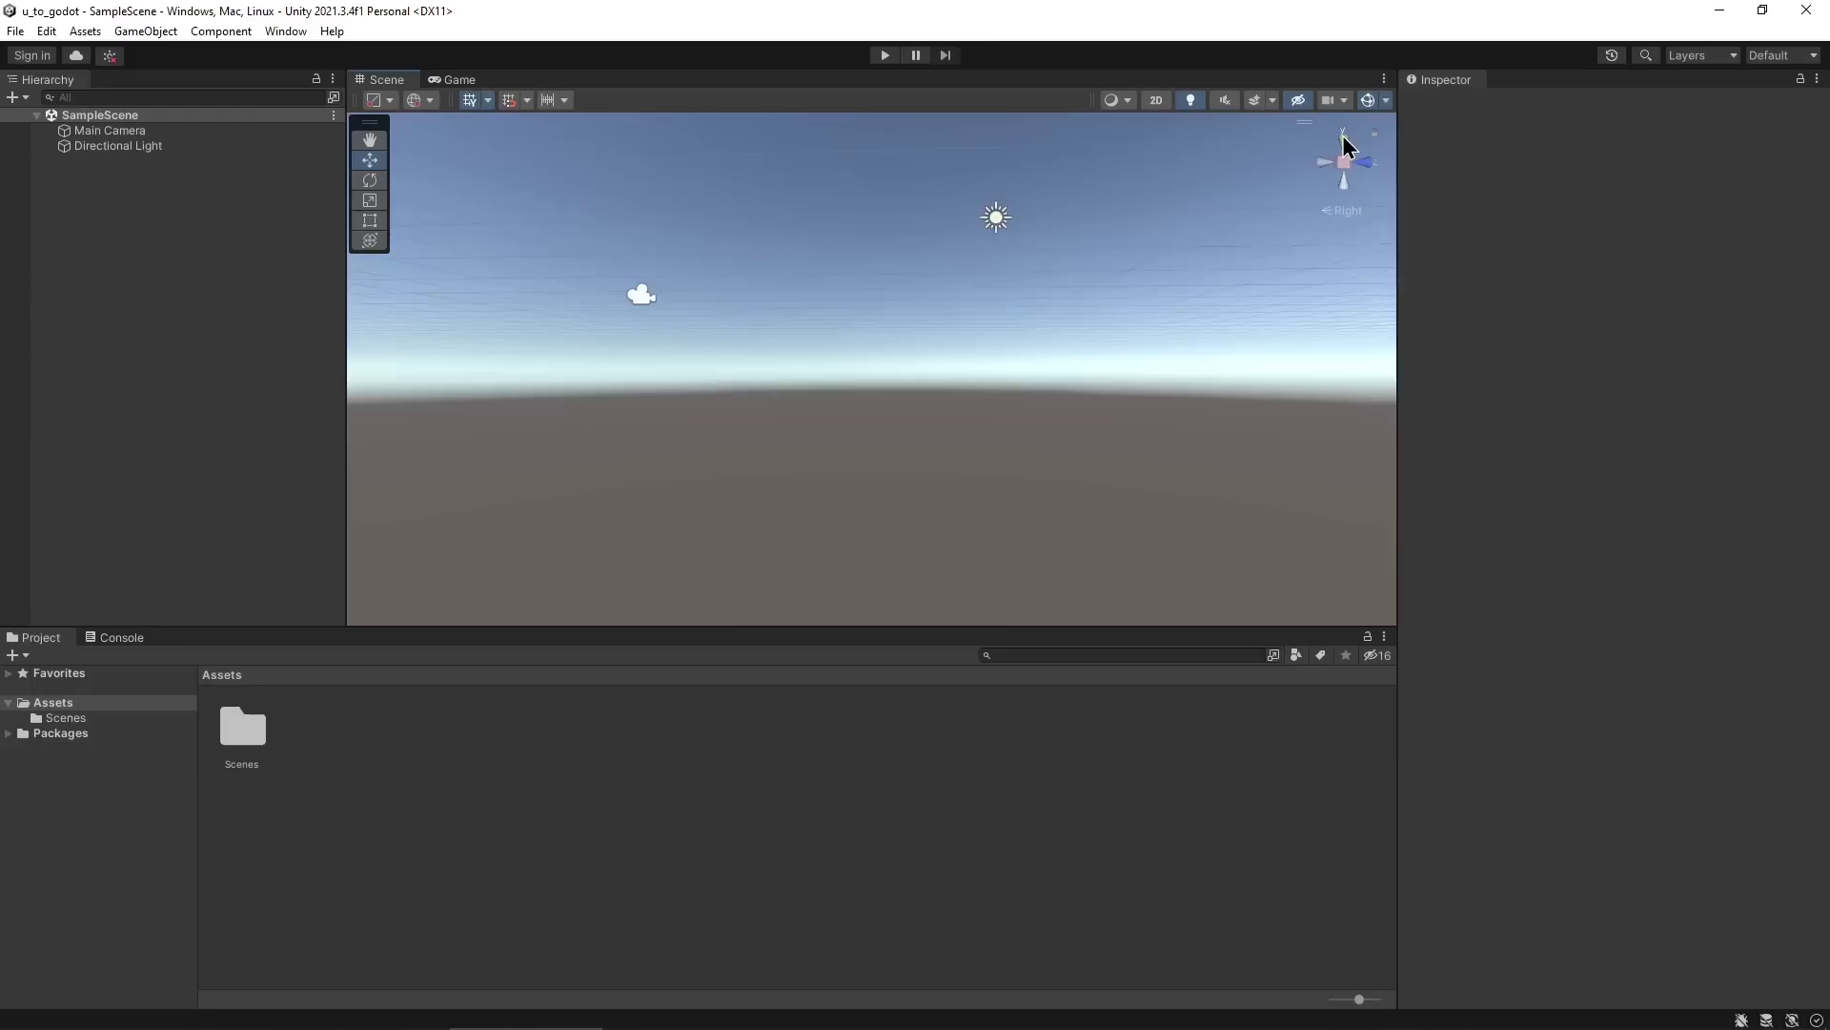
left_click(1347, 212)
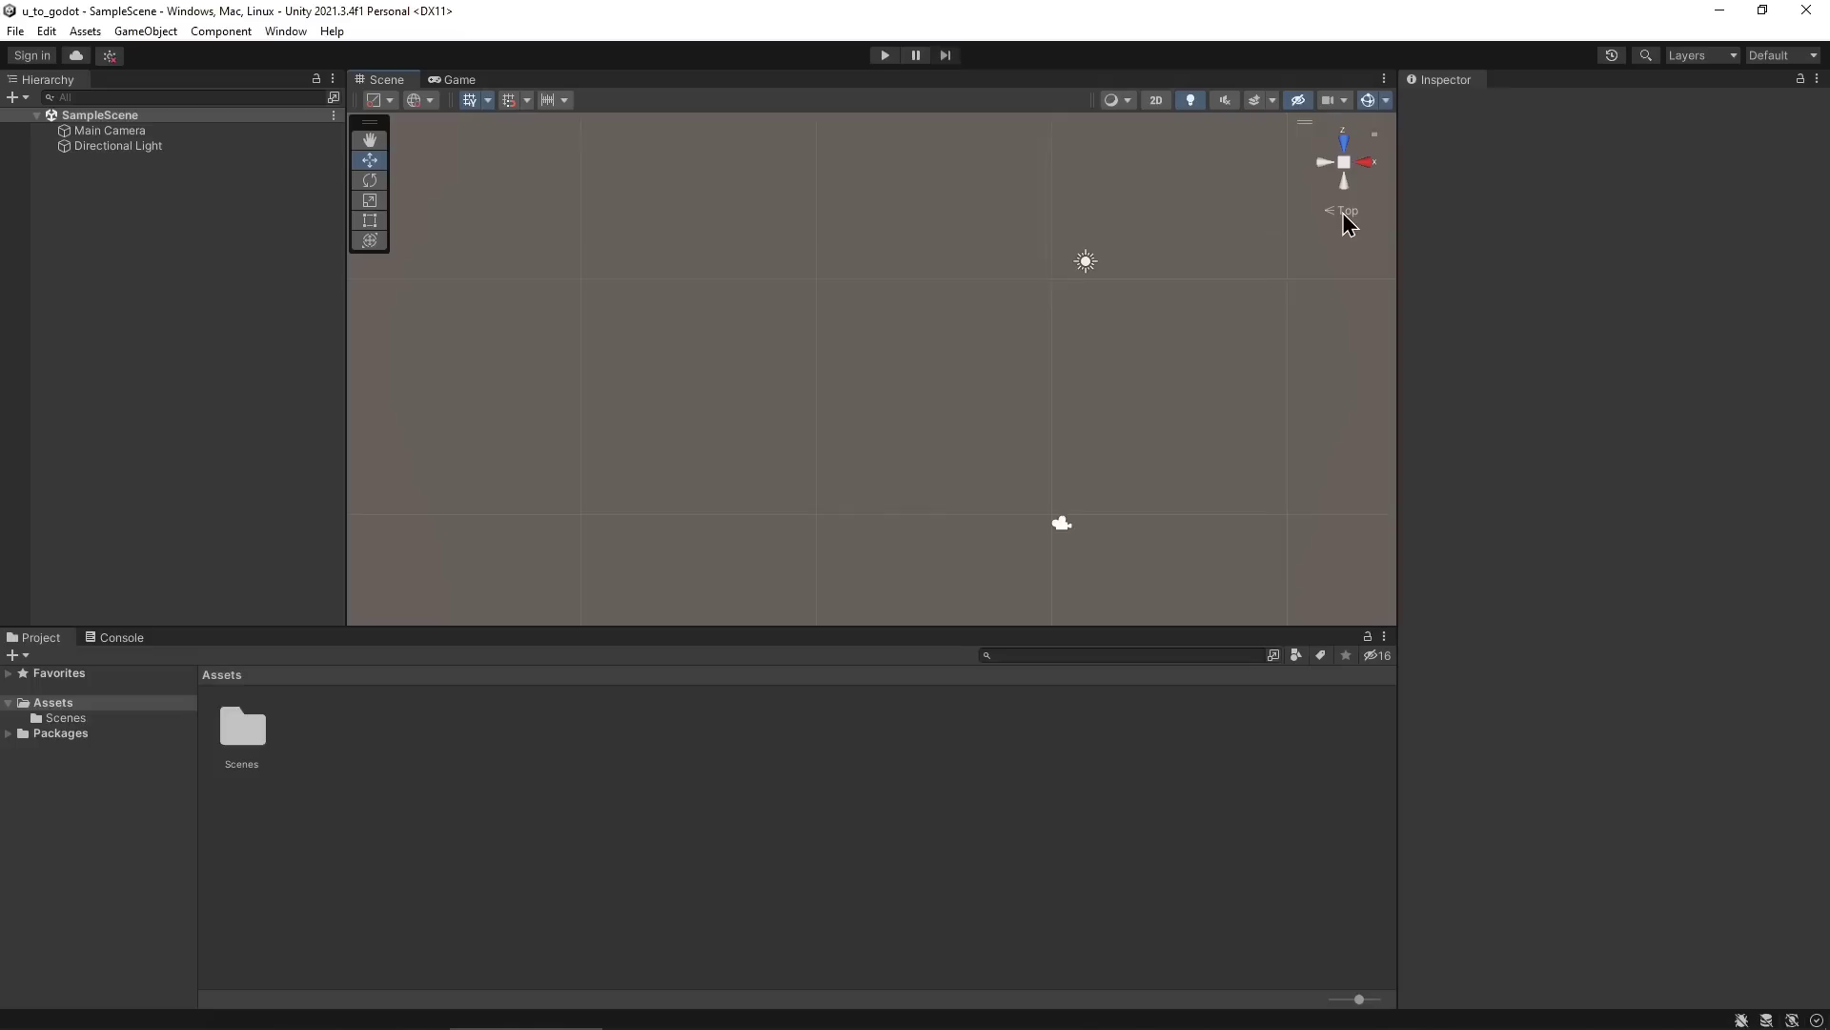
left_click_drag(1347, 221, 1519, 211, "alt")
Return to Godot and align the 3D viewport to its axes, ending on the front orthogonal view.
key("alt+Tab")
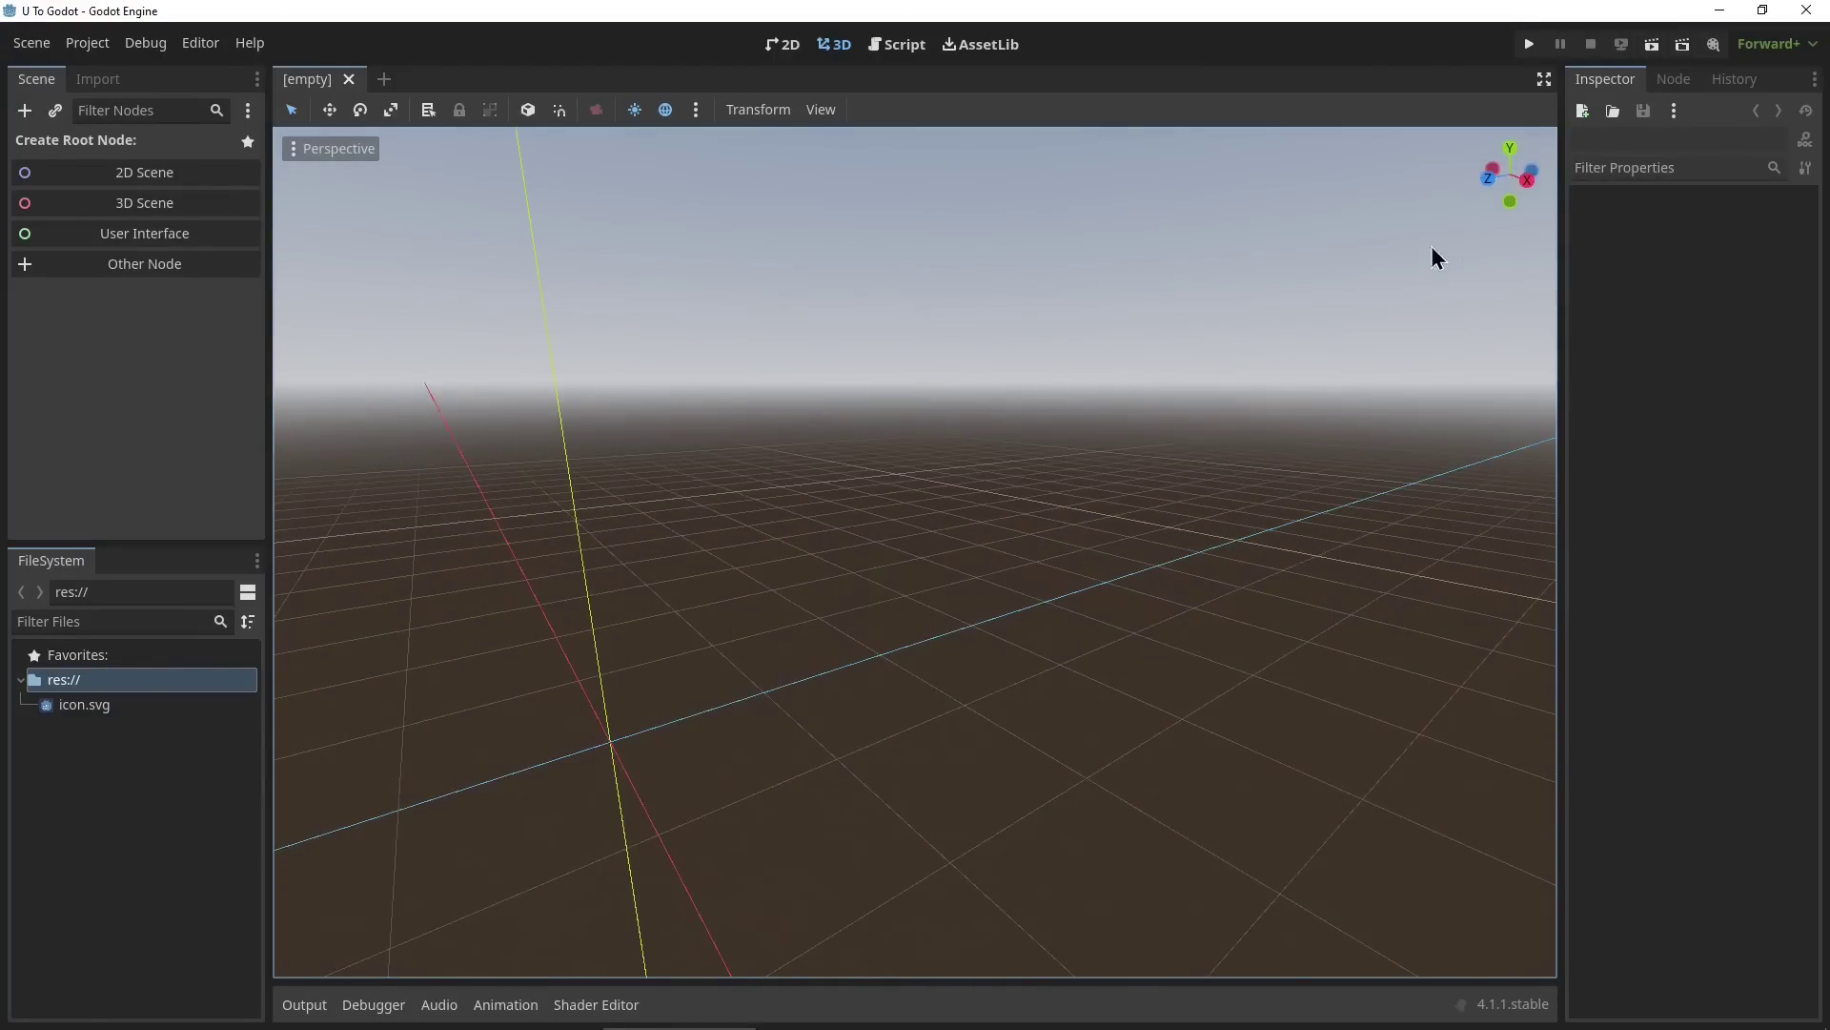
left_click(1527, 179)
left_click(1483, 175)
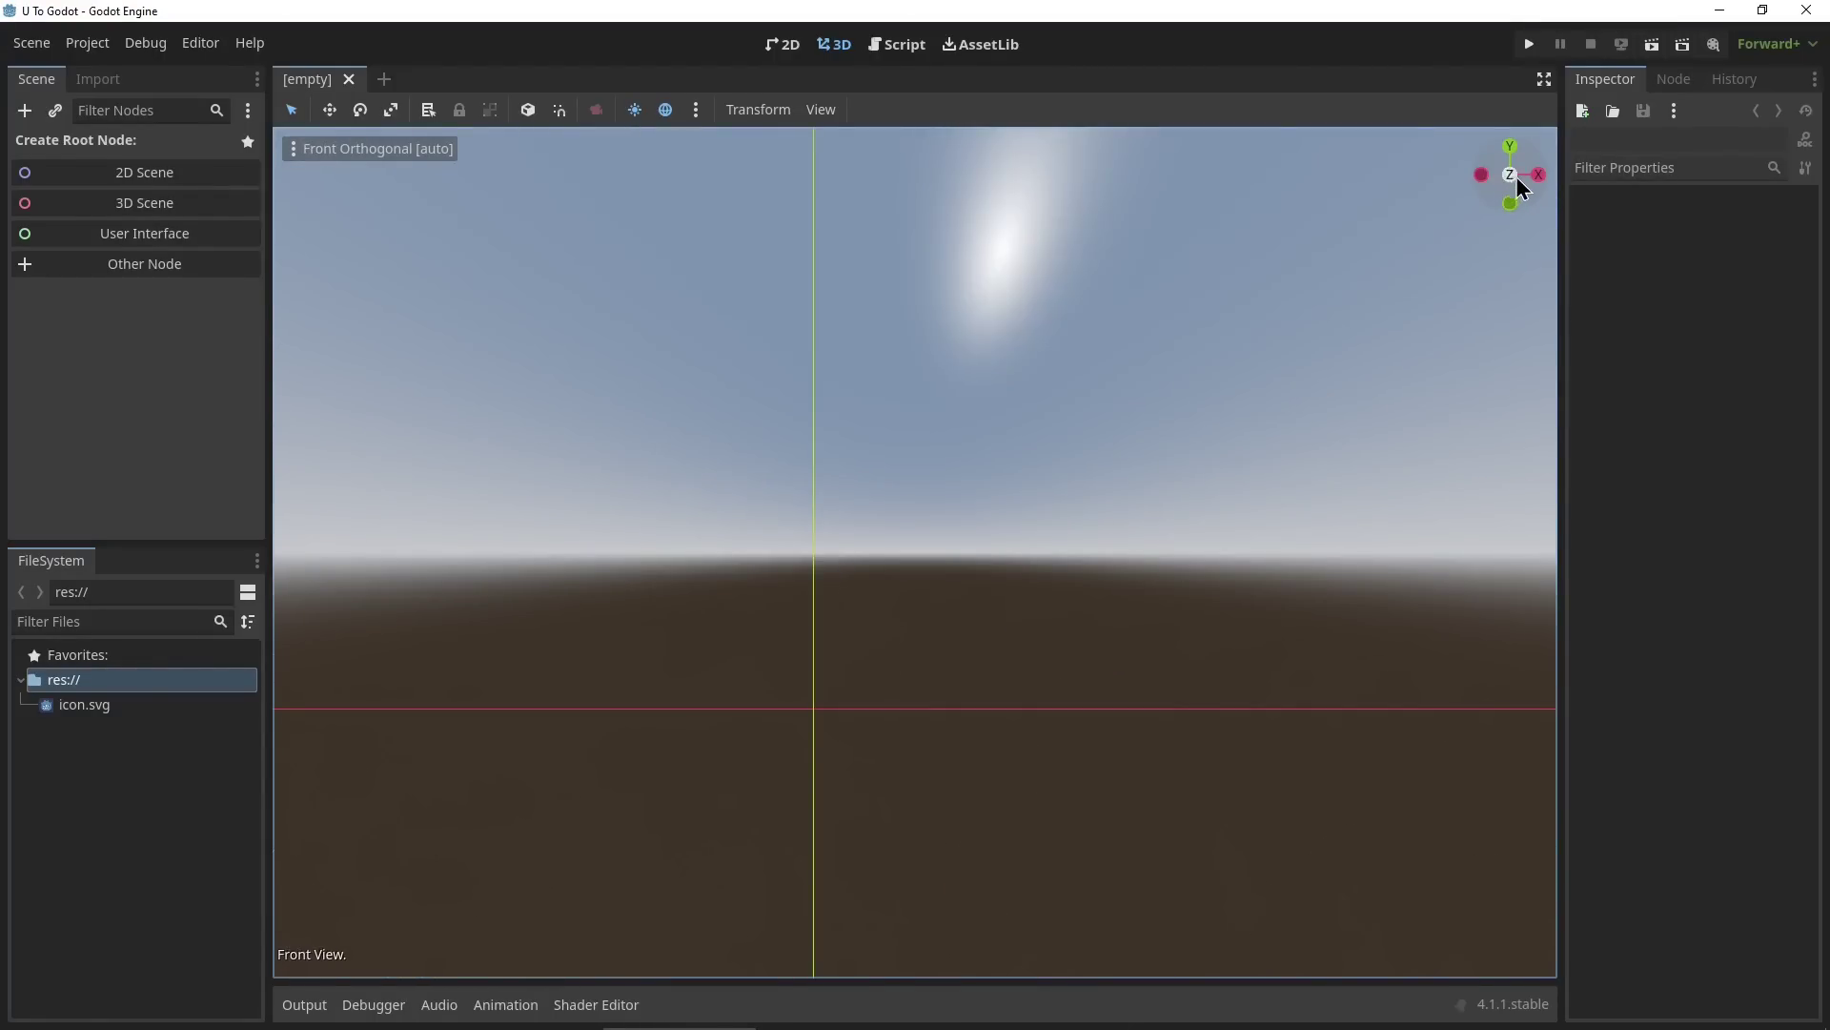
Align the 3D viewport to the top view, then orbit and fly back to an angled perspective view.
left_click(1510, 145)
left_click_drag(1498, 195, 1501, 208)
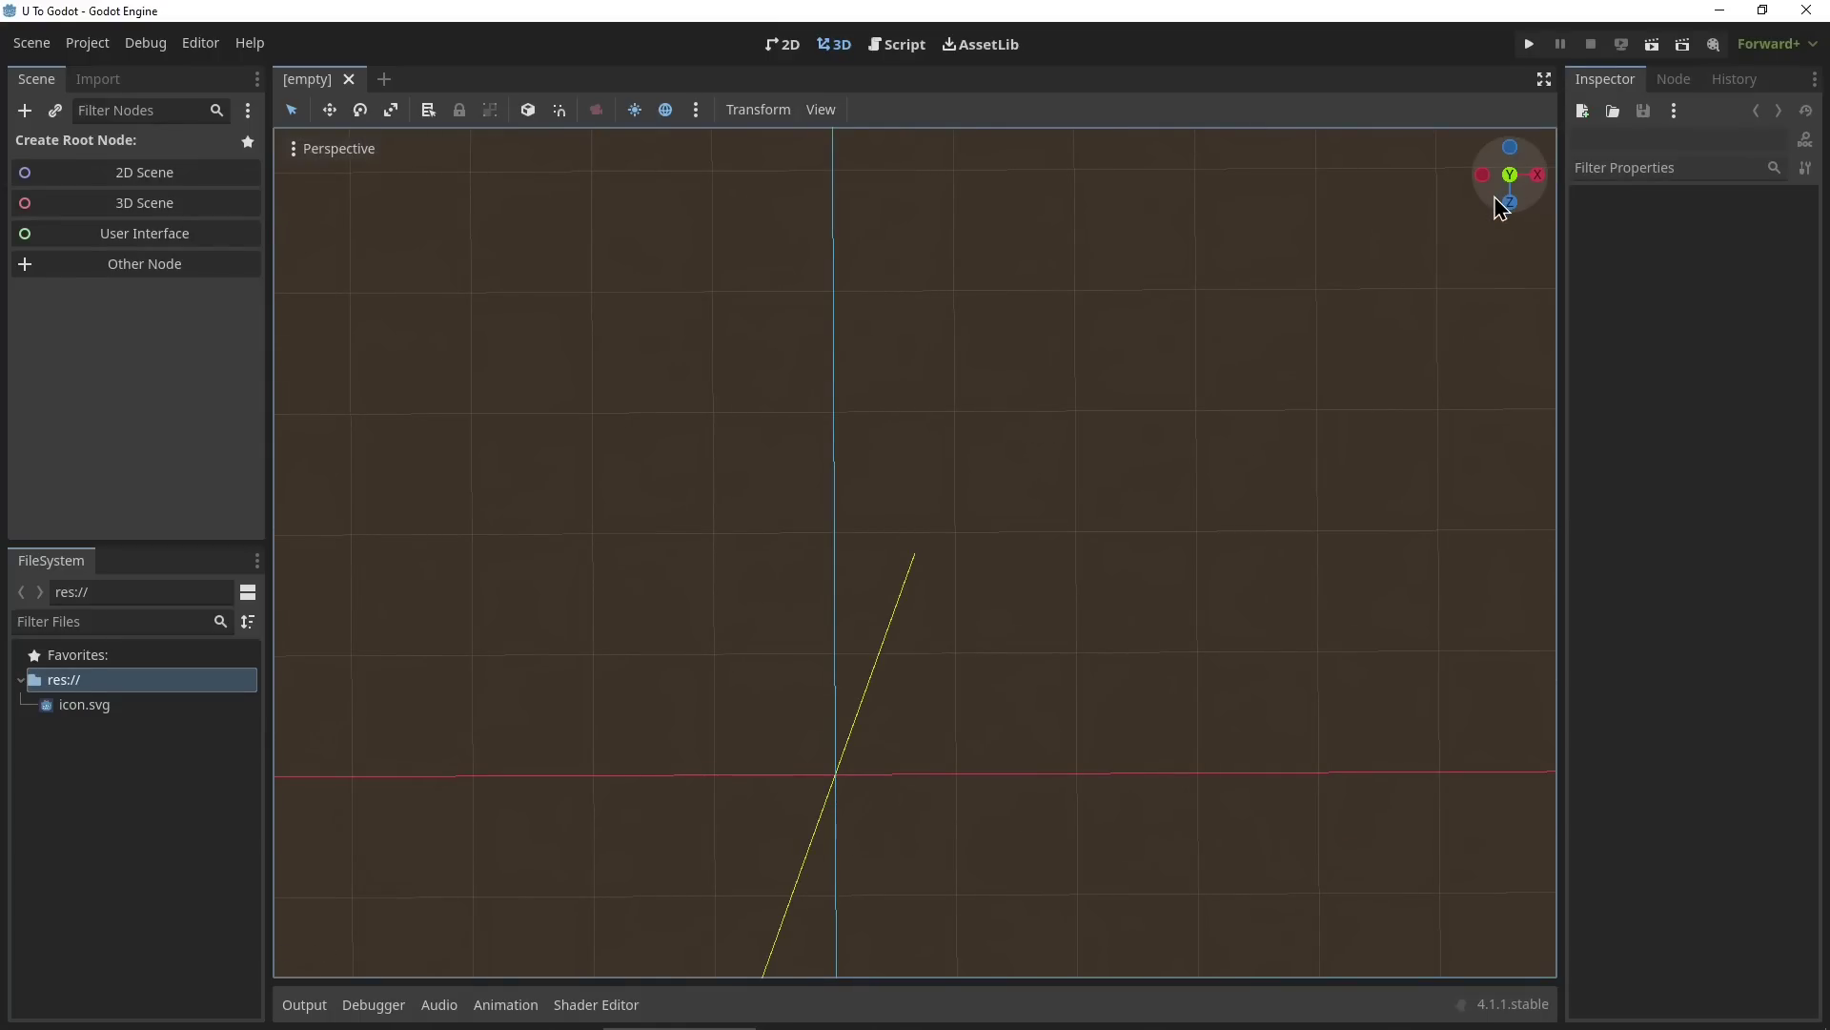
right_click_drag(1428, 258, 887, 153)
key("a")
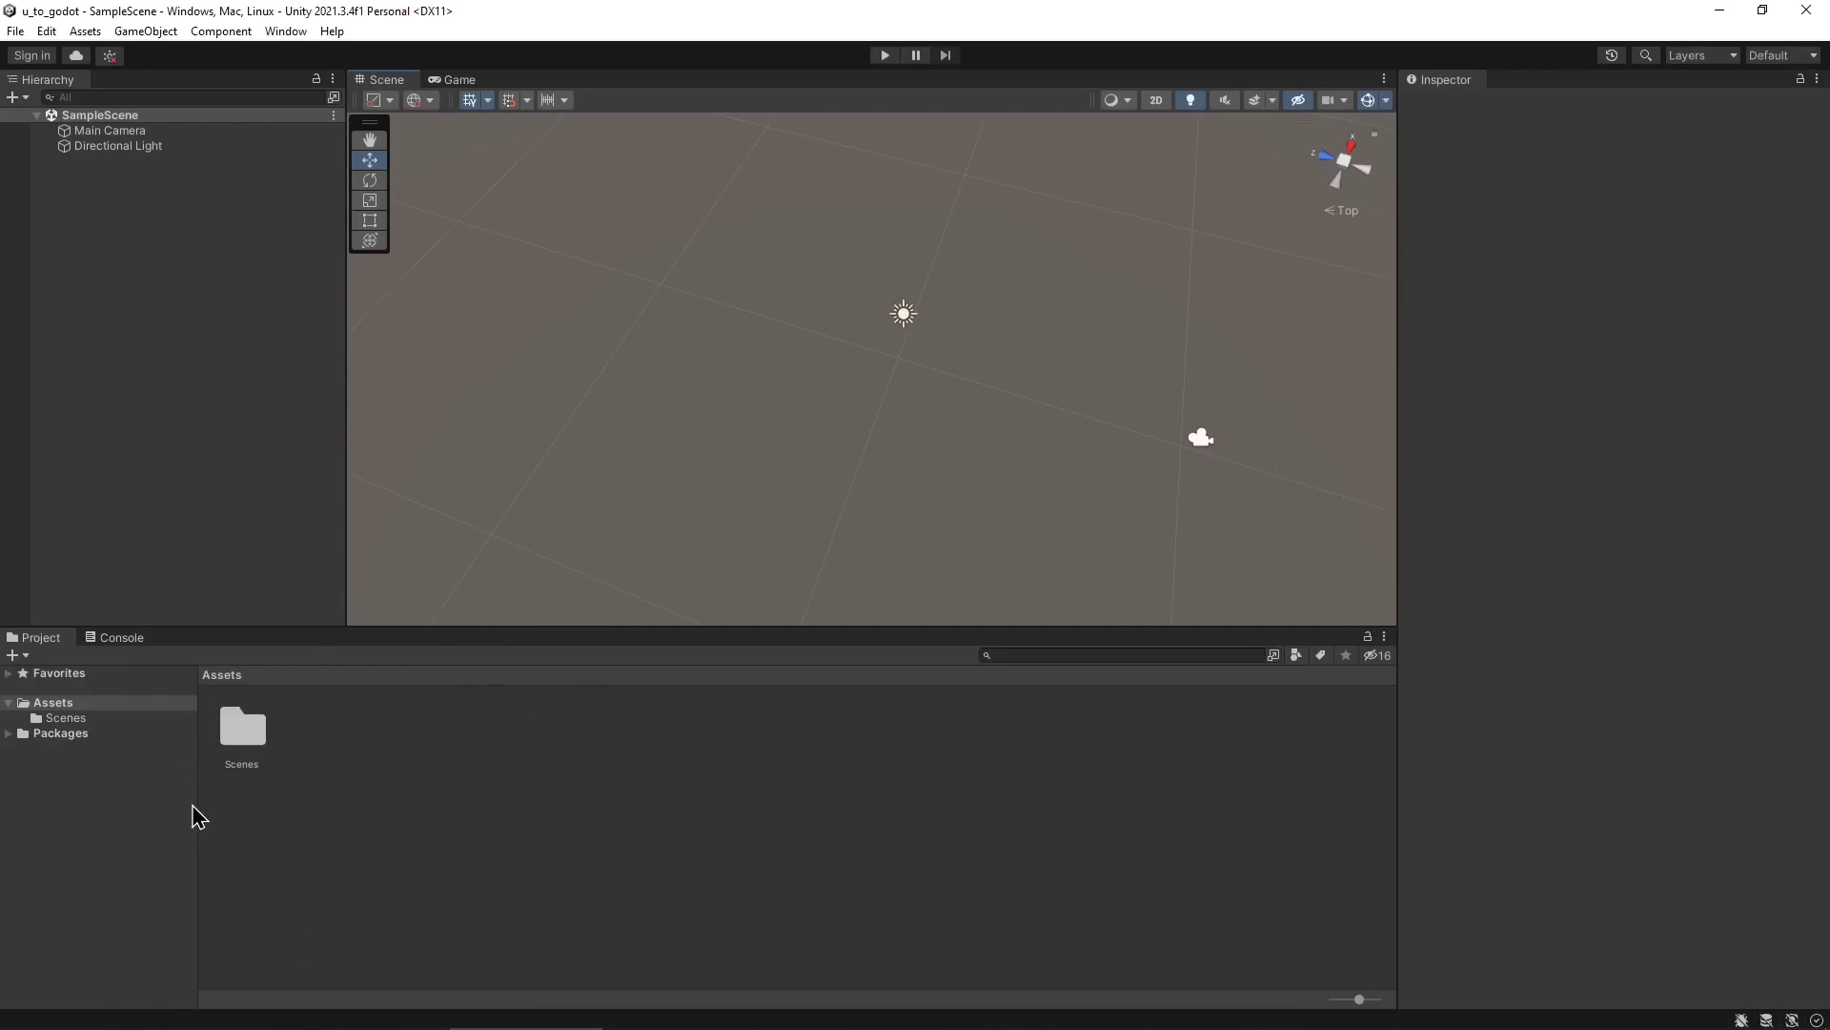
Compare Unity's Console and Project browser with Godot's Output and Debugger, leaving Godot's Output shown.
left_click(116, 638)
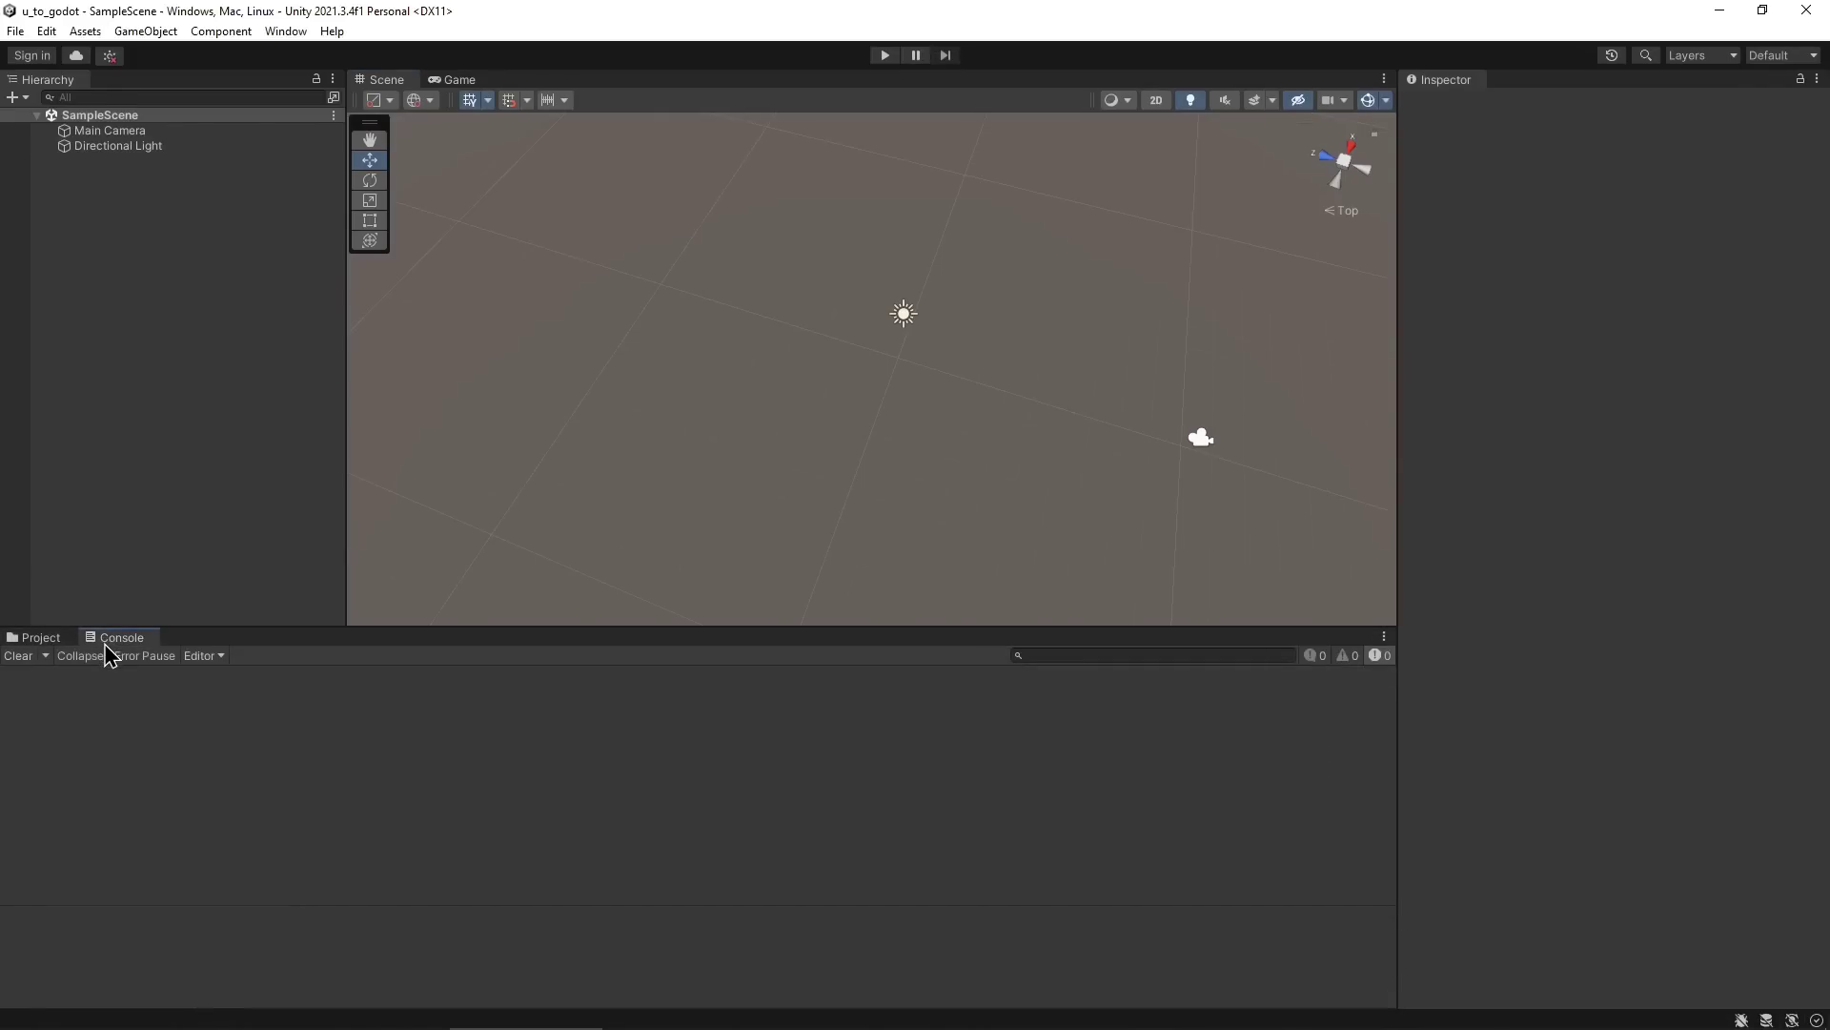
left_click(25, 634)
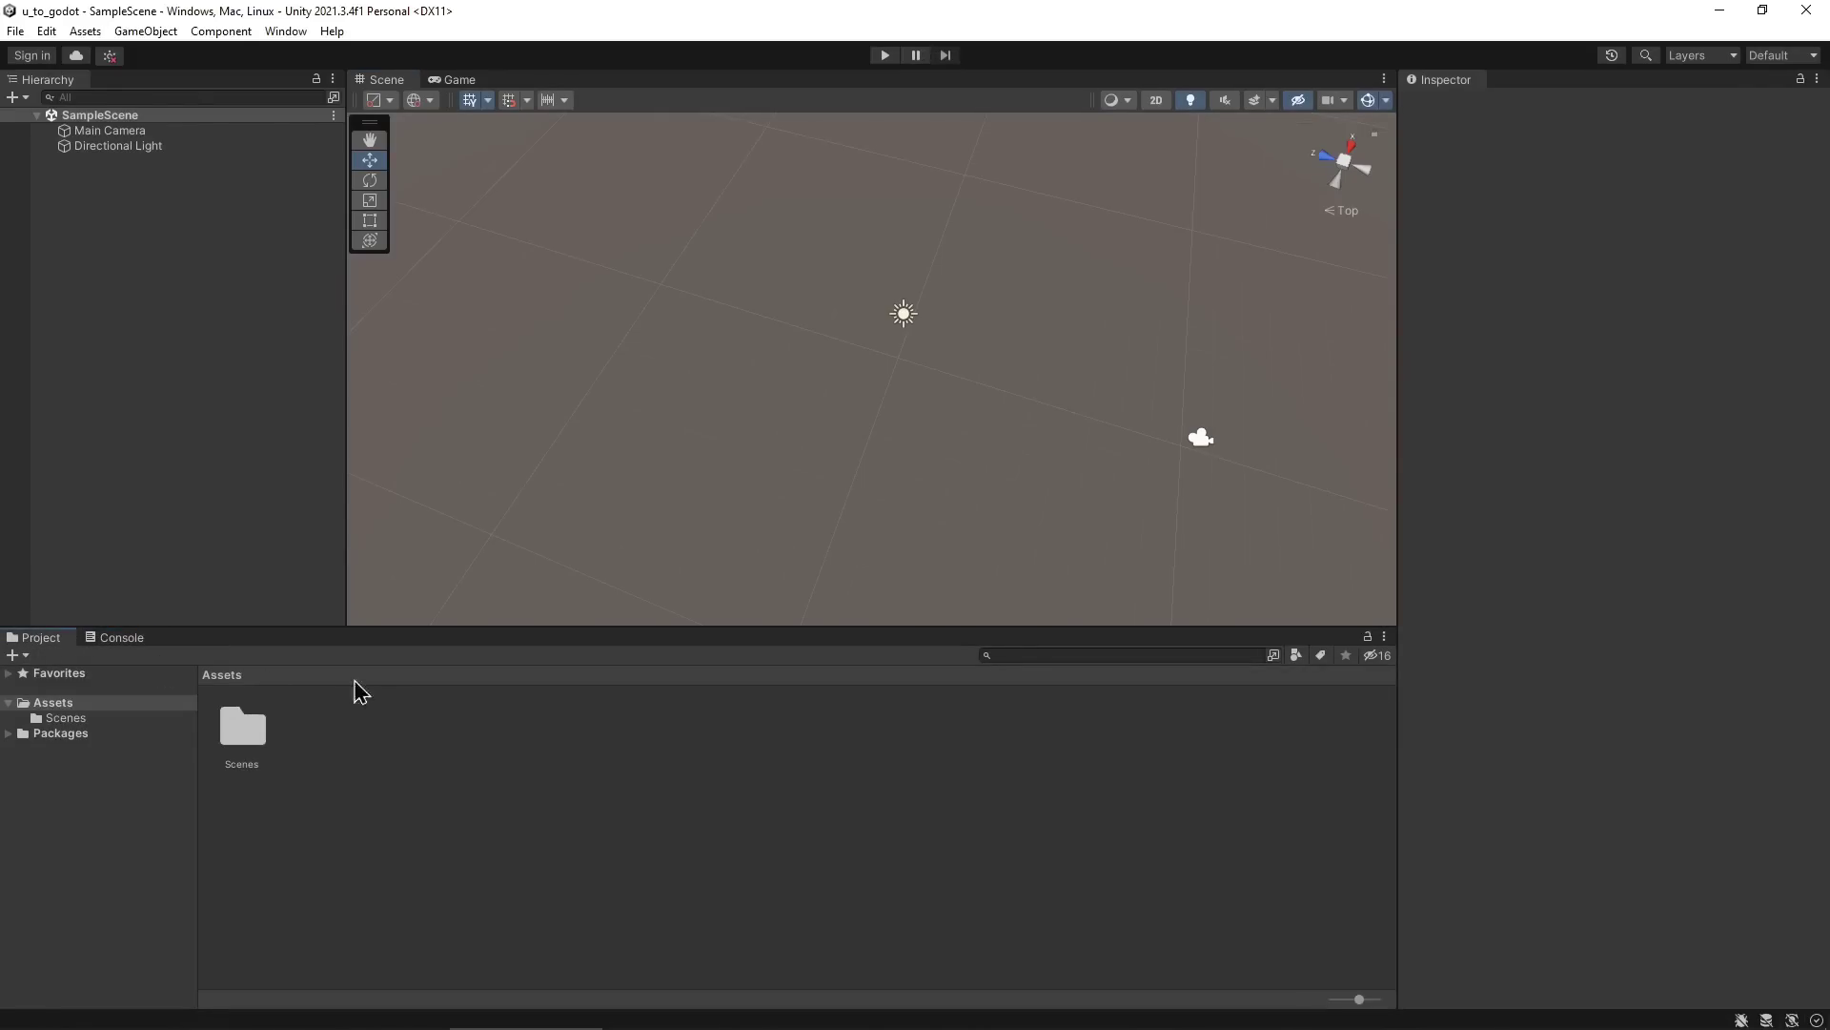
key("alt+Tab")
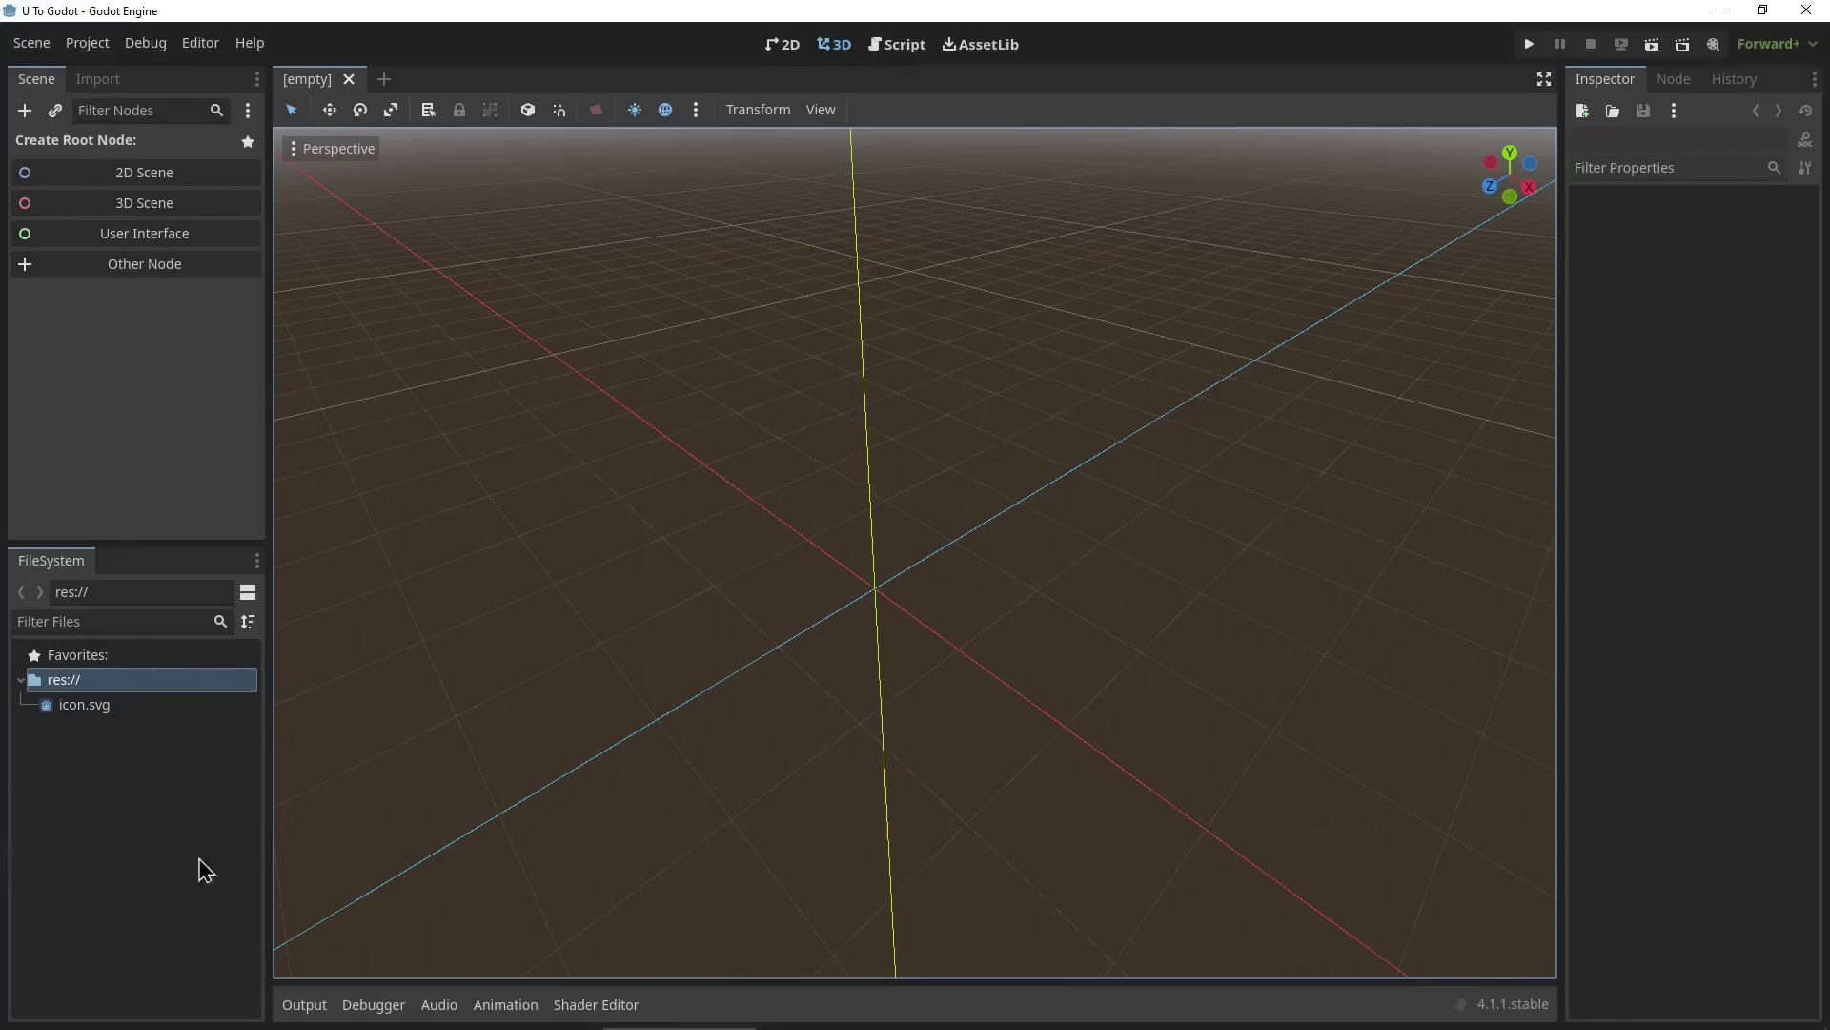
left_click(302, 1004)
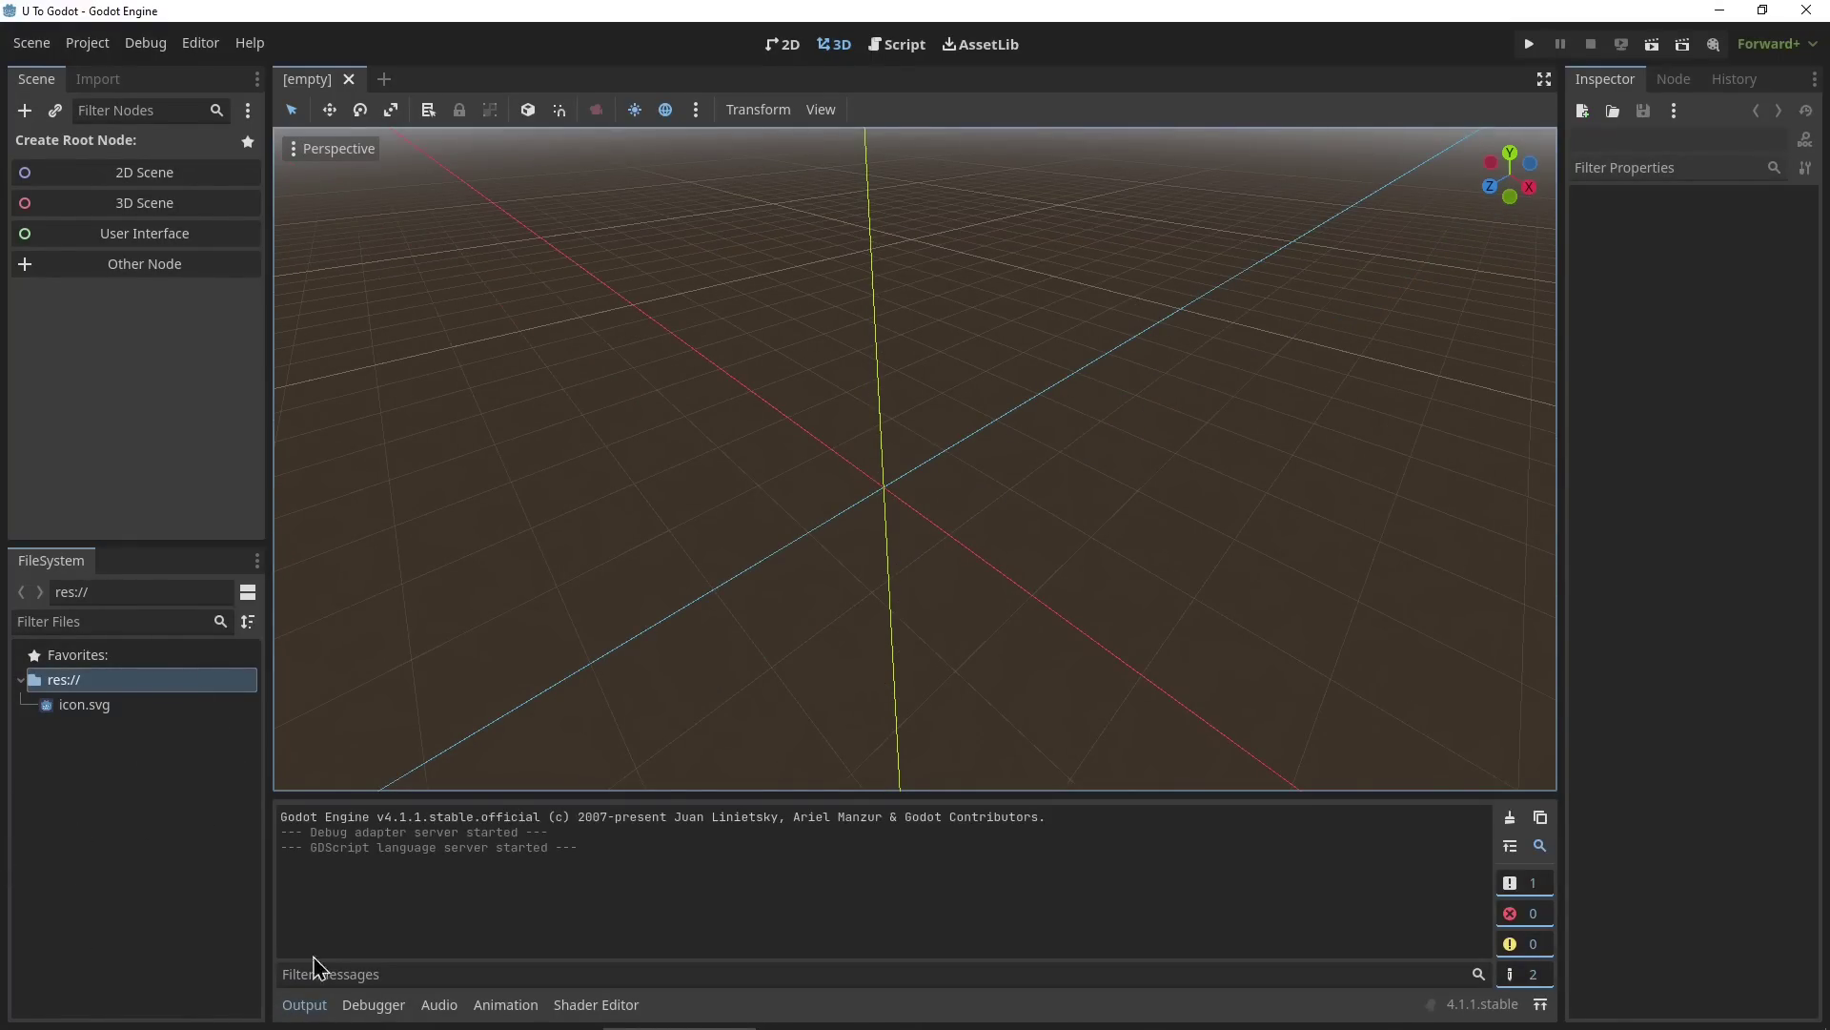
left_click(374, 1005)
left_click(303, 1005)
Switch to Unity, inspect the Directional Light's components against Godot's root node choices, and orbit around the sample scene.
key("alt+Tab")
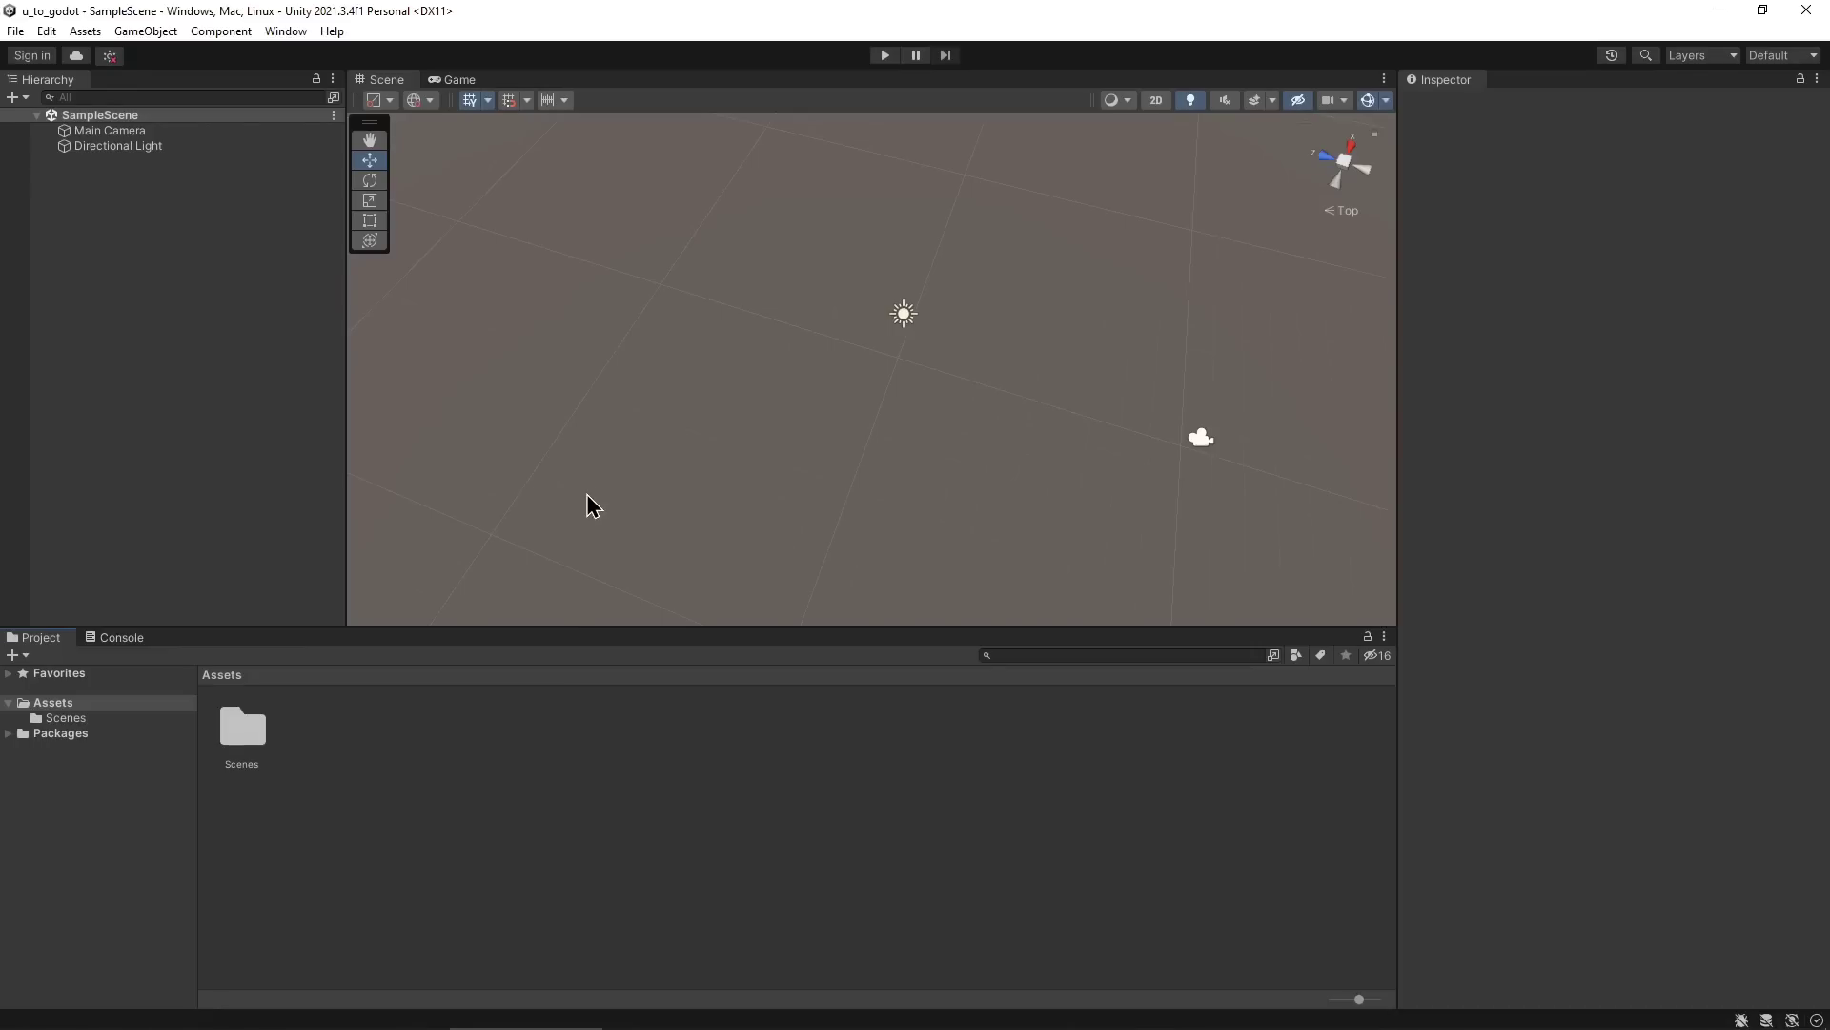
right_click_drag(587, 495, 734, 491)
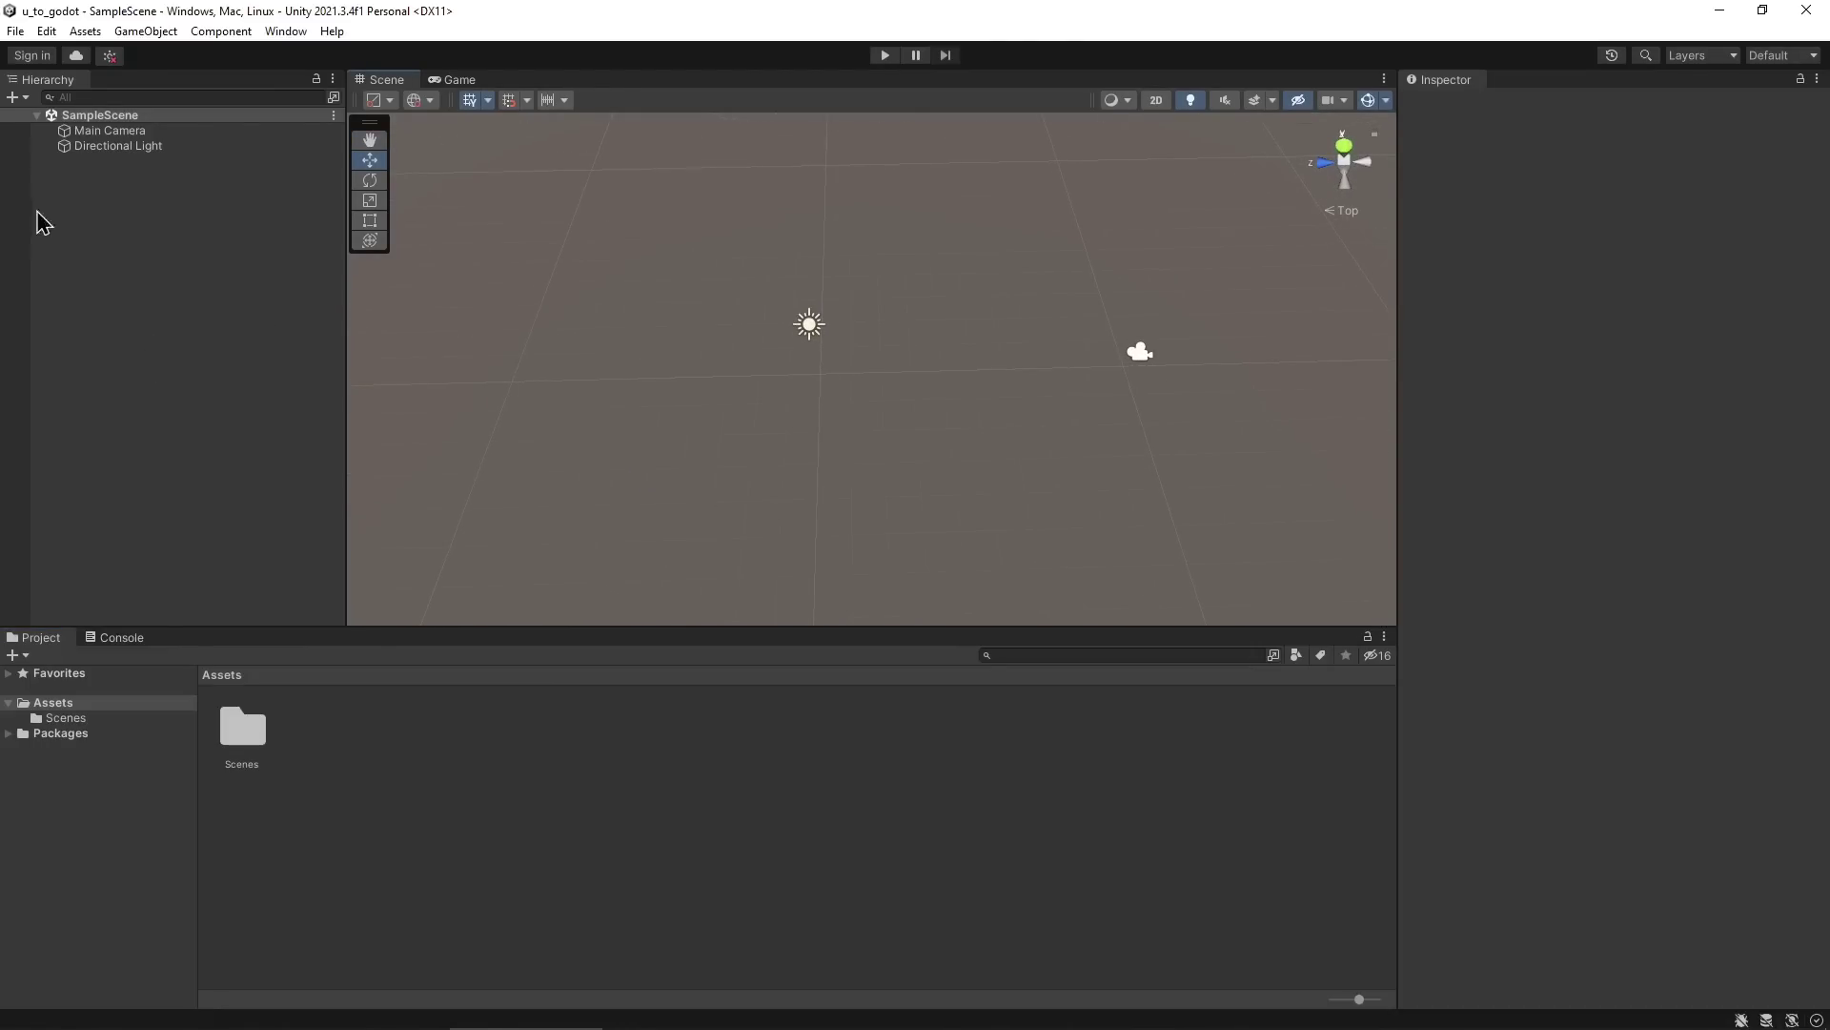
left_click(818, 334)
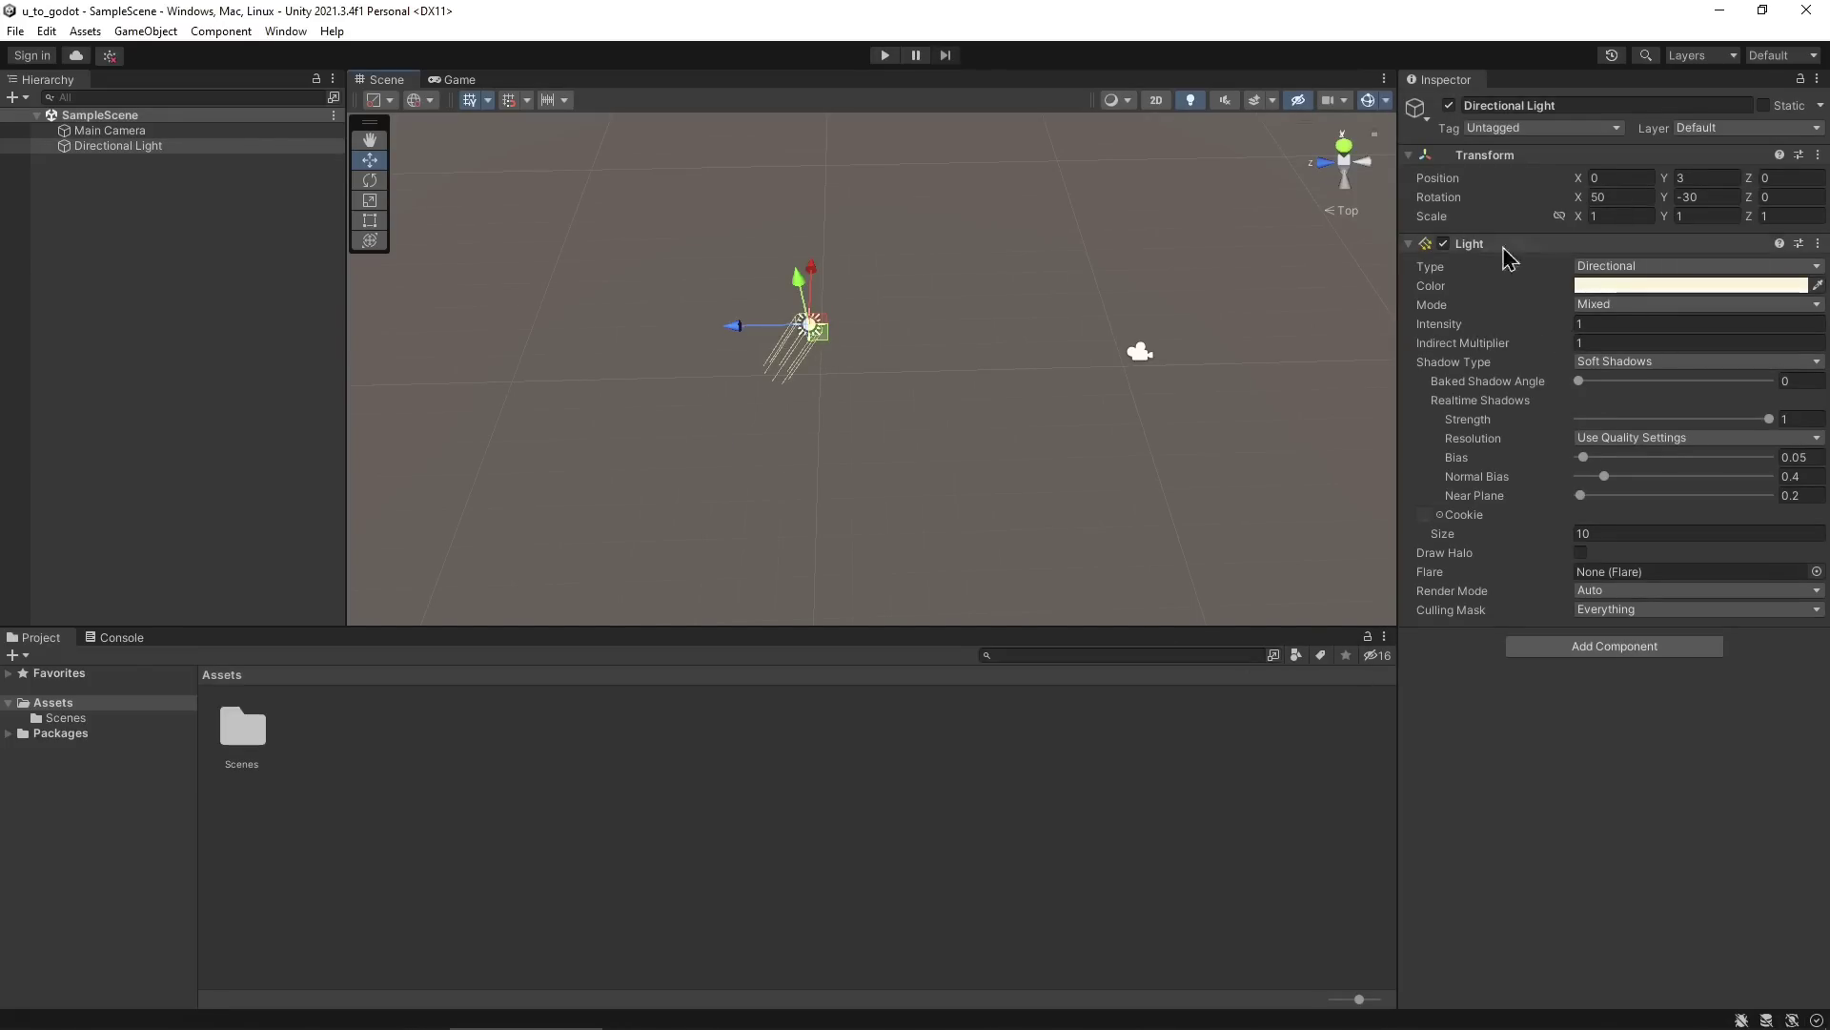
key("alt+Tab")
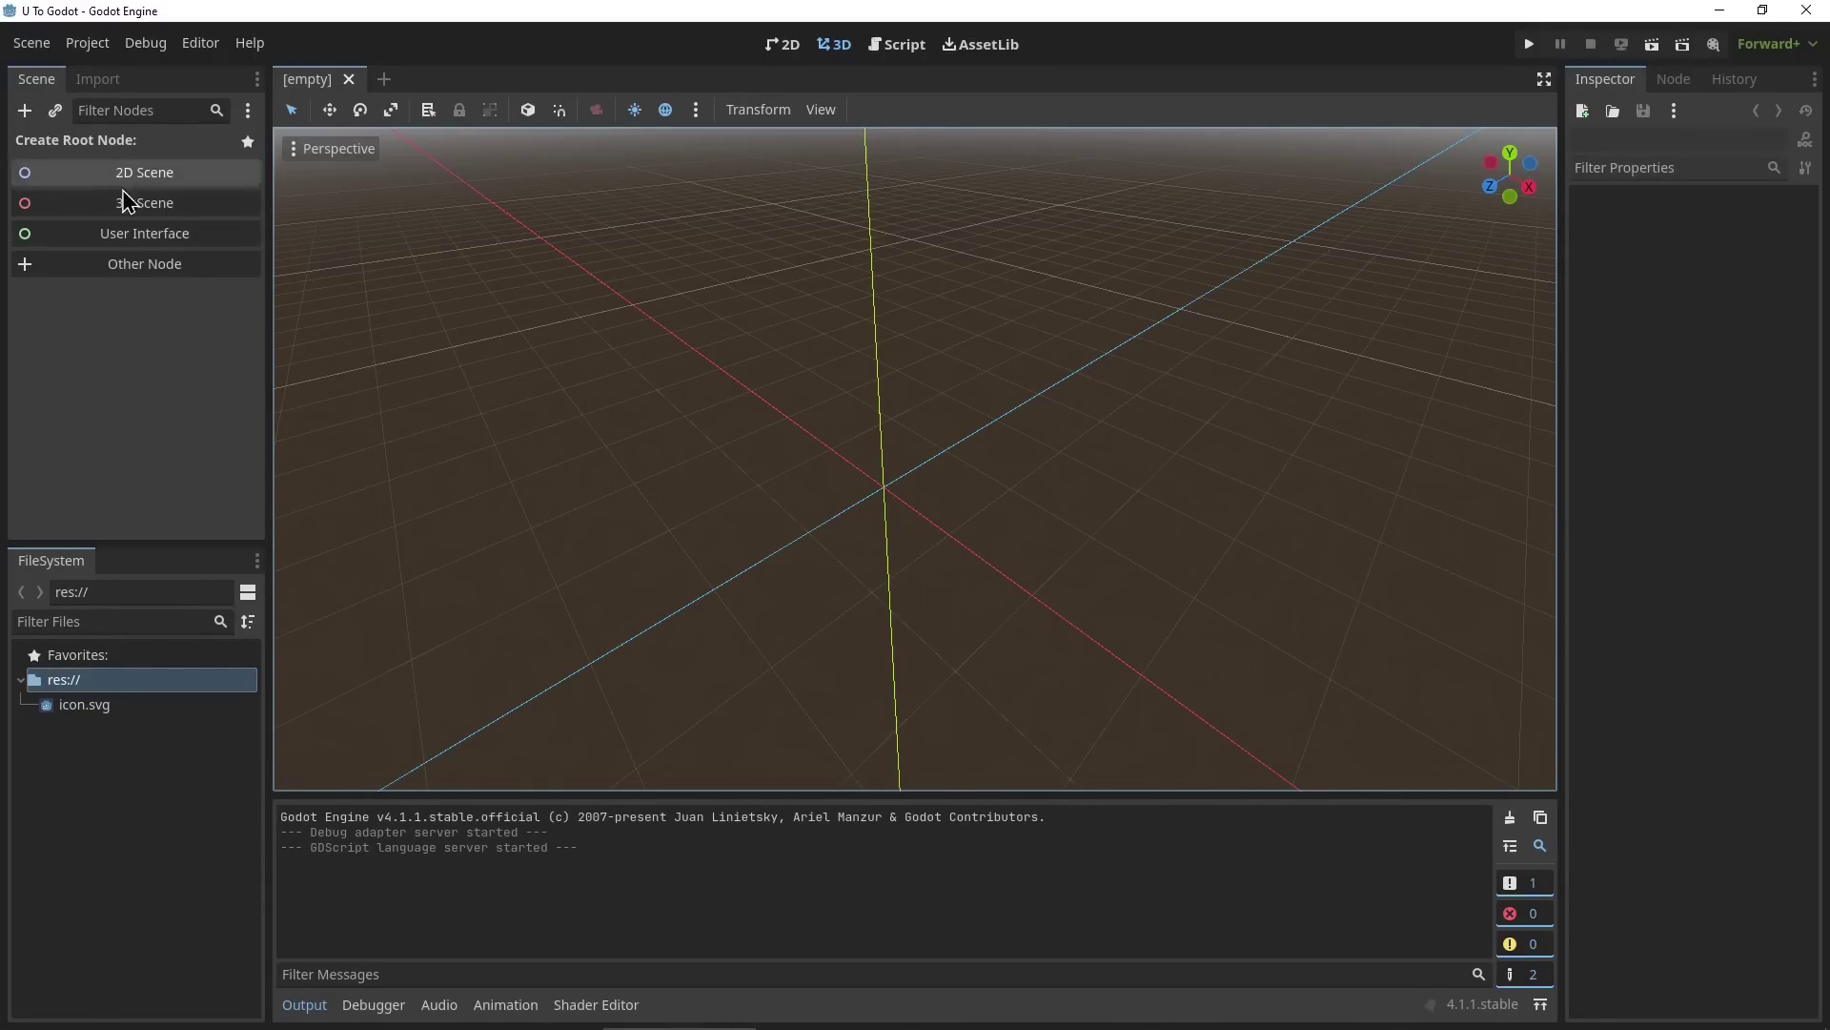
key("alt+Tab")
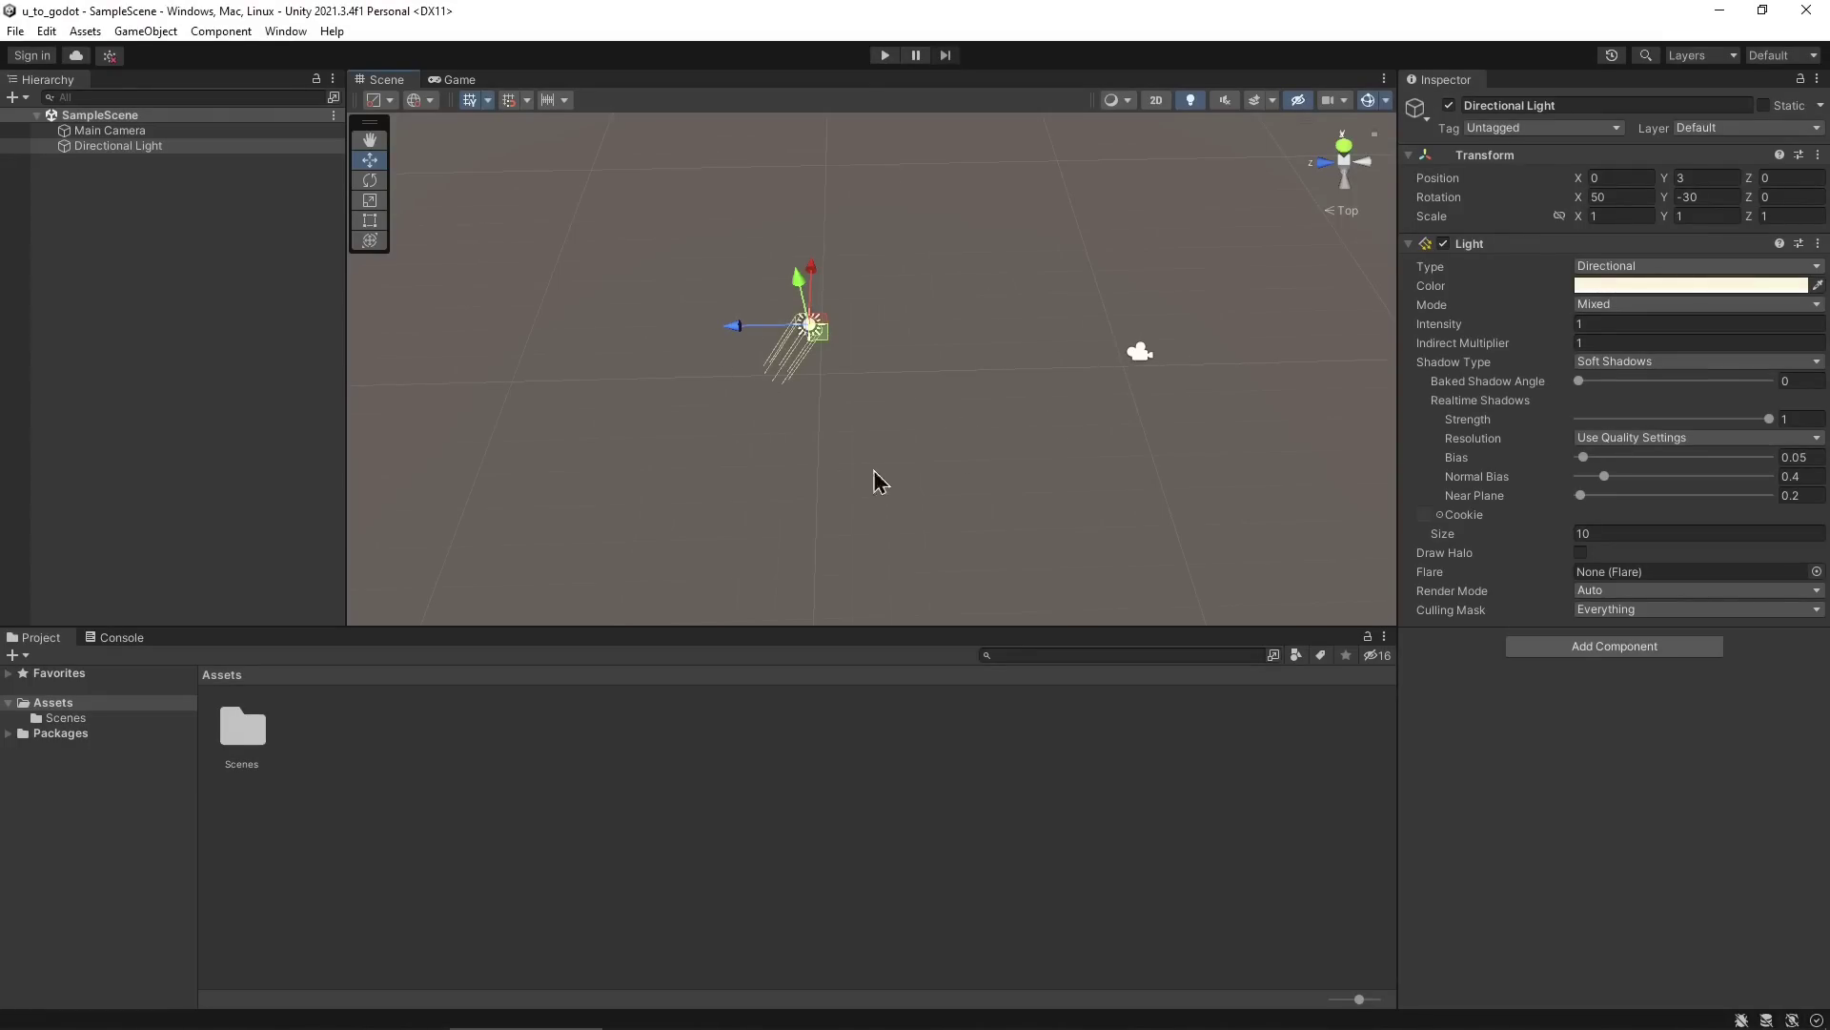
left_click_drag(1032, 530, 762, 372, "alt")
Switch to Godot and create a 3D Scene root node for the empty scene.
key("alt+Tab")
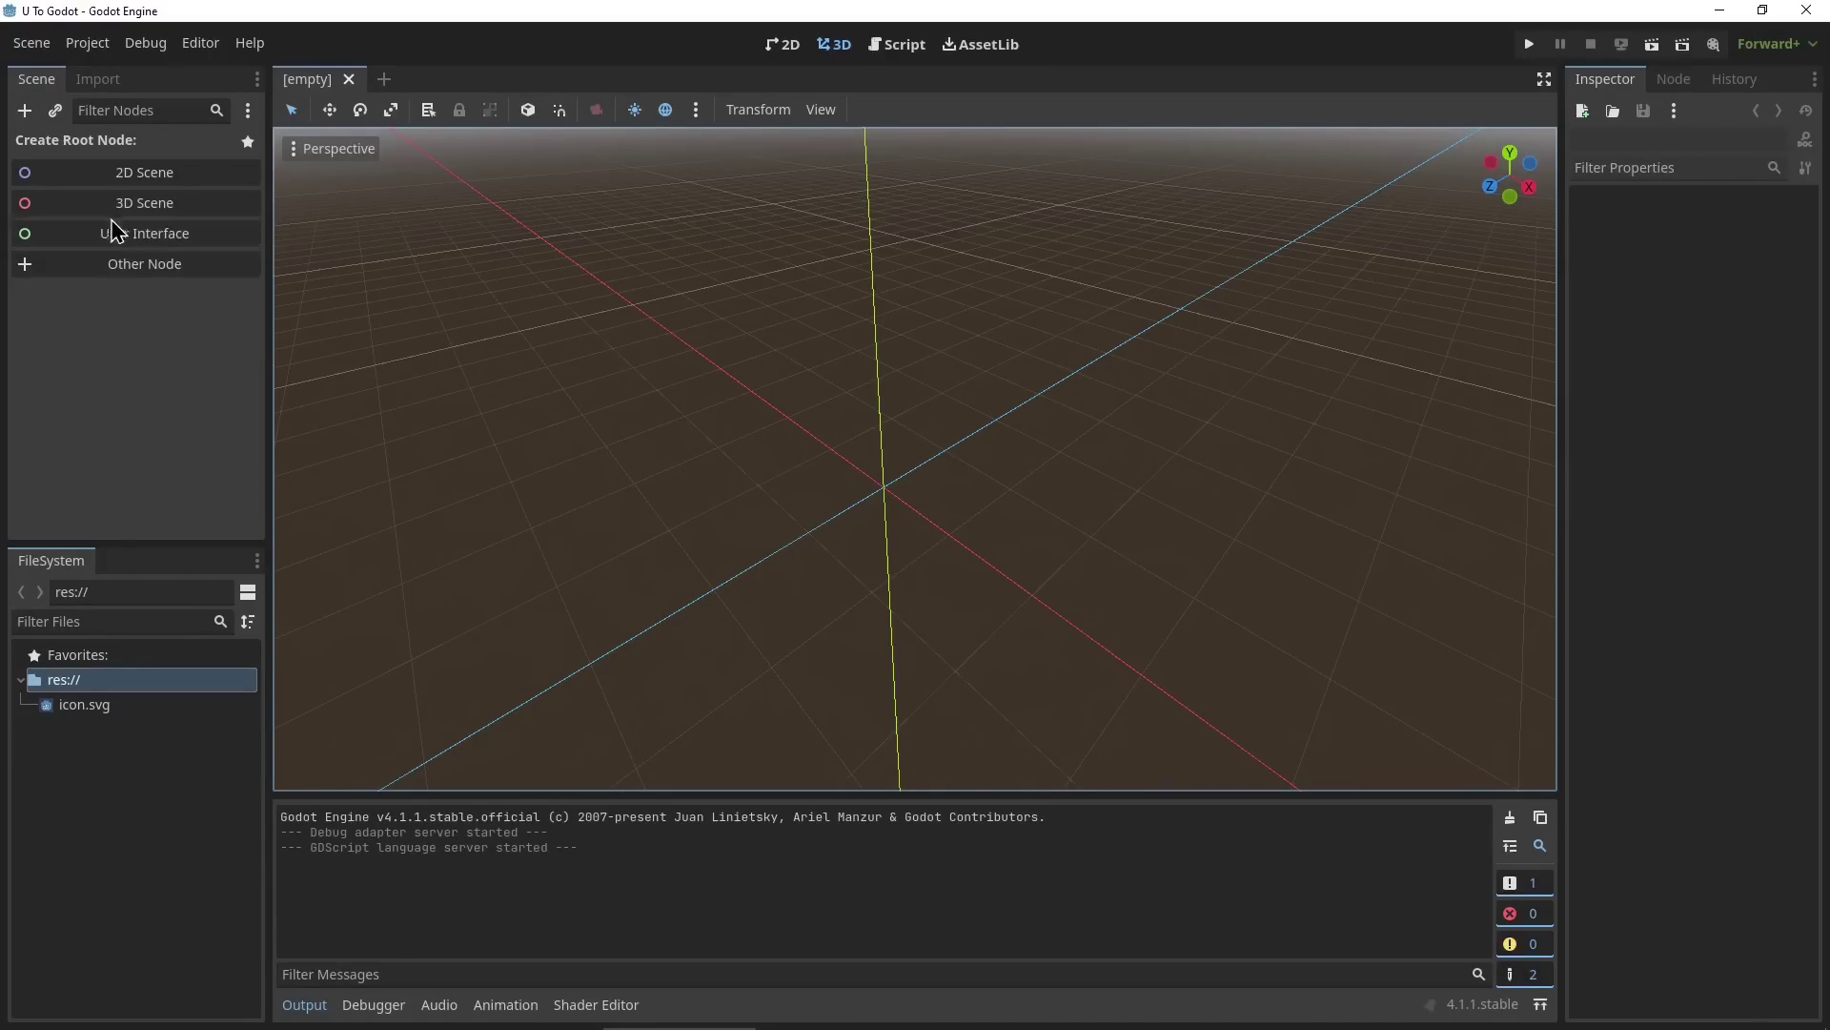
left_click(76, 203)
mouse_move(599, 471)
right_mouse_down()
mouse_move(687, 488)
mouse_move(515, 458)
mouse_move(429, 401)
mouse_move(391, 434)
mouse_move(305, 438)
mouse_move(603, 471)
right_mouse_up()
key("d")
key("a")
Switch to Unity, examine the GameObject creation options such as 3D Object, and deselect the Directional Light.
key("alt+Tab")
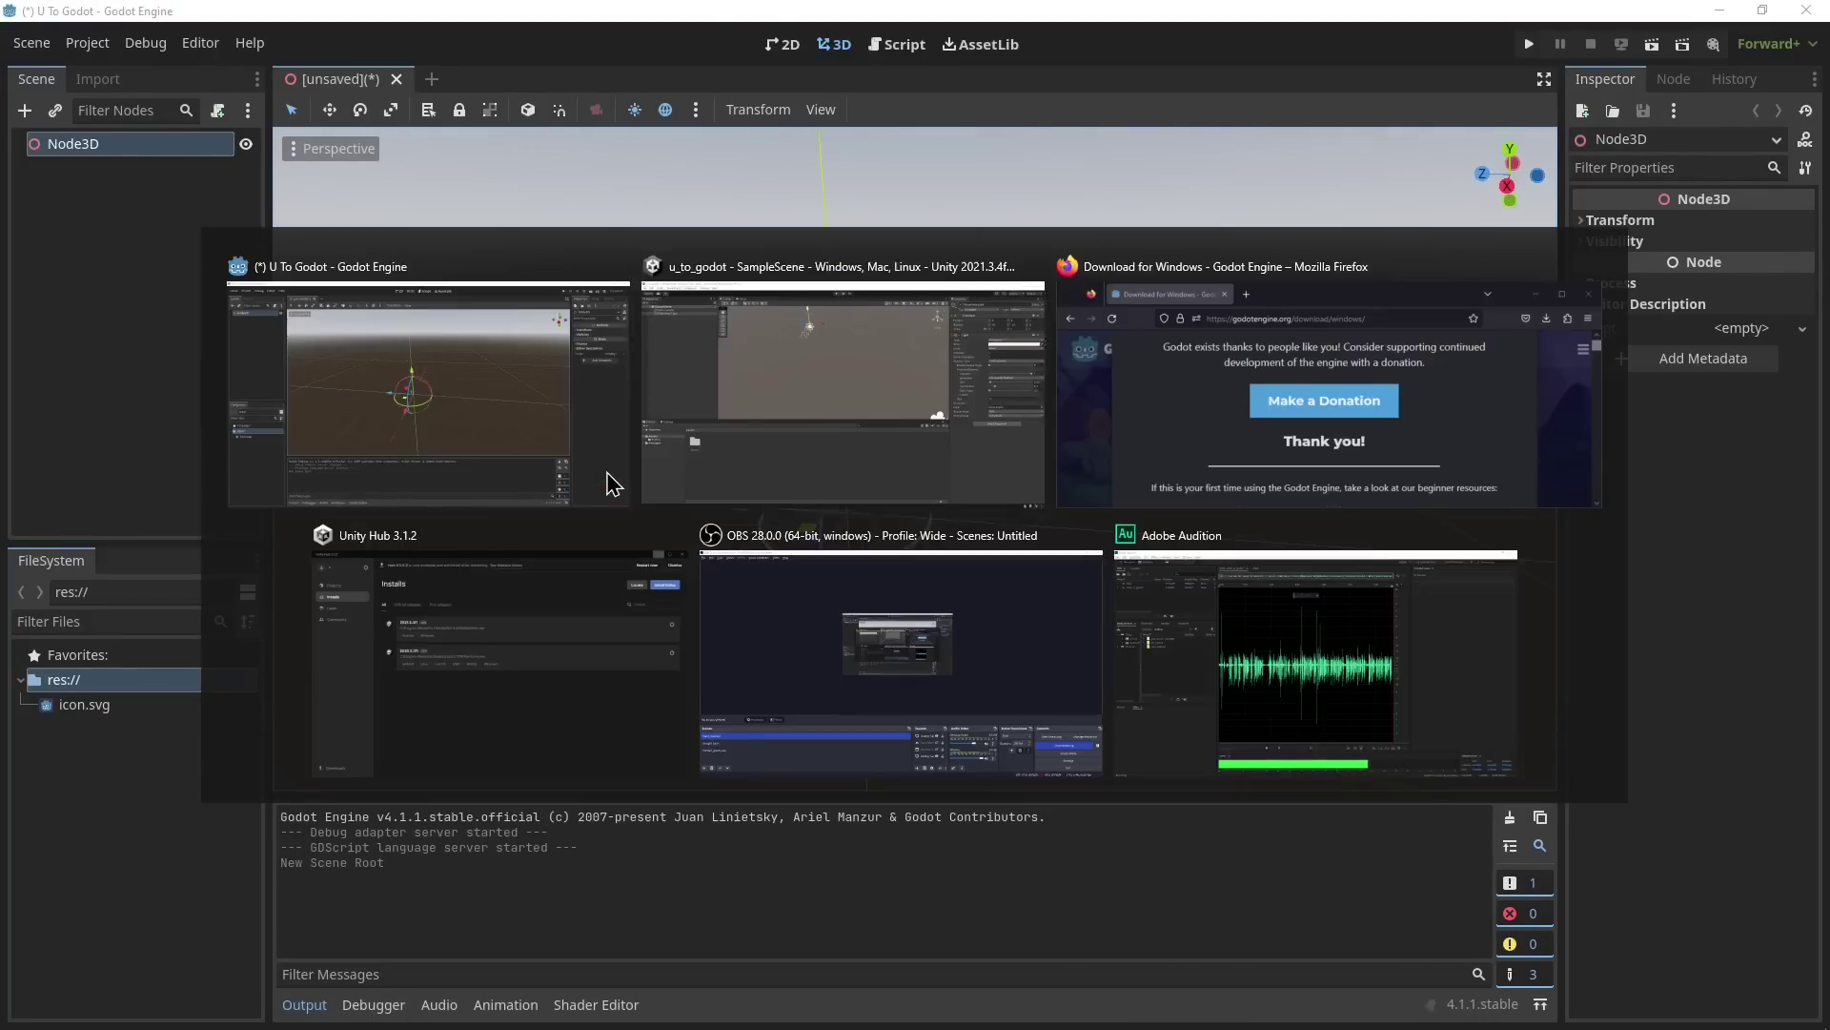
right_click_drag(789, 249, 731, 353)
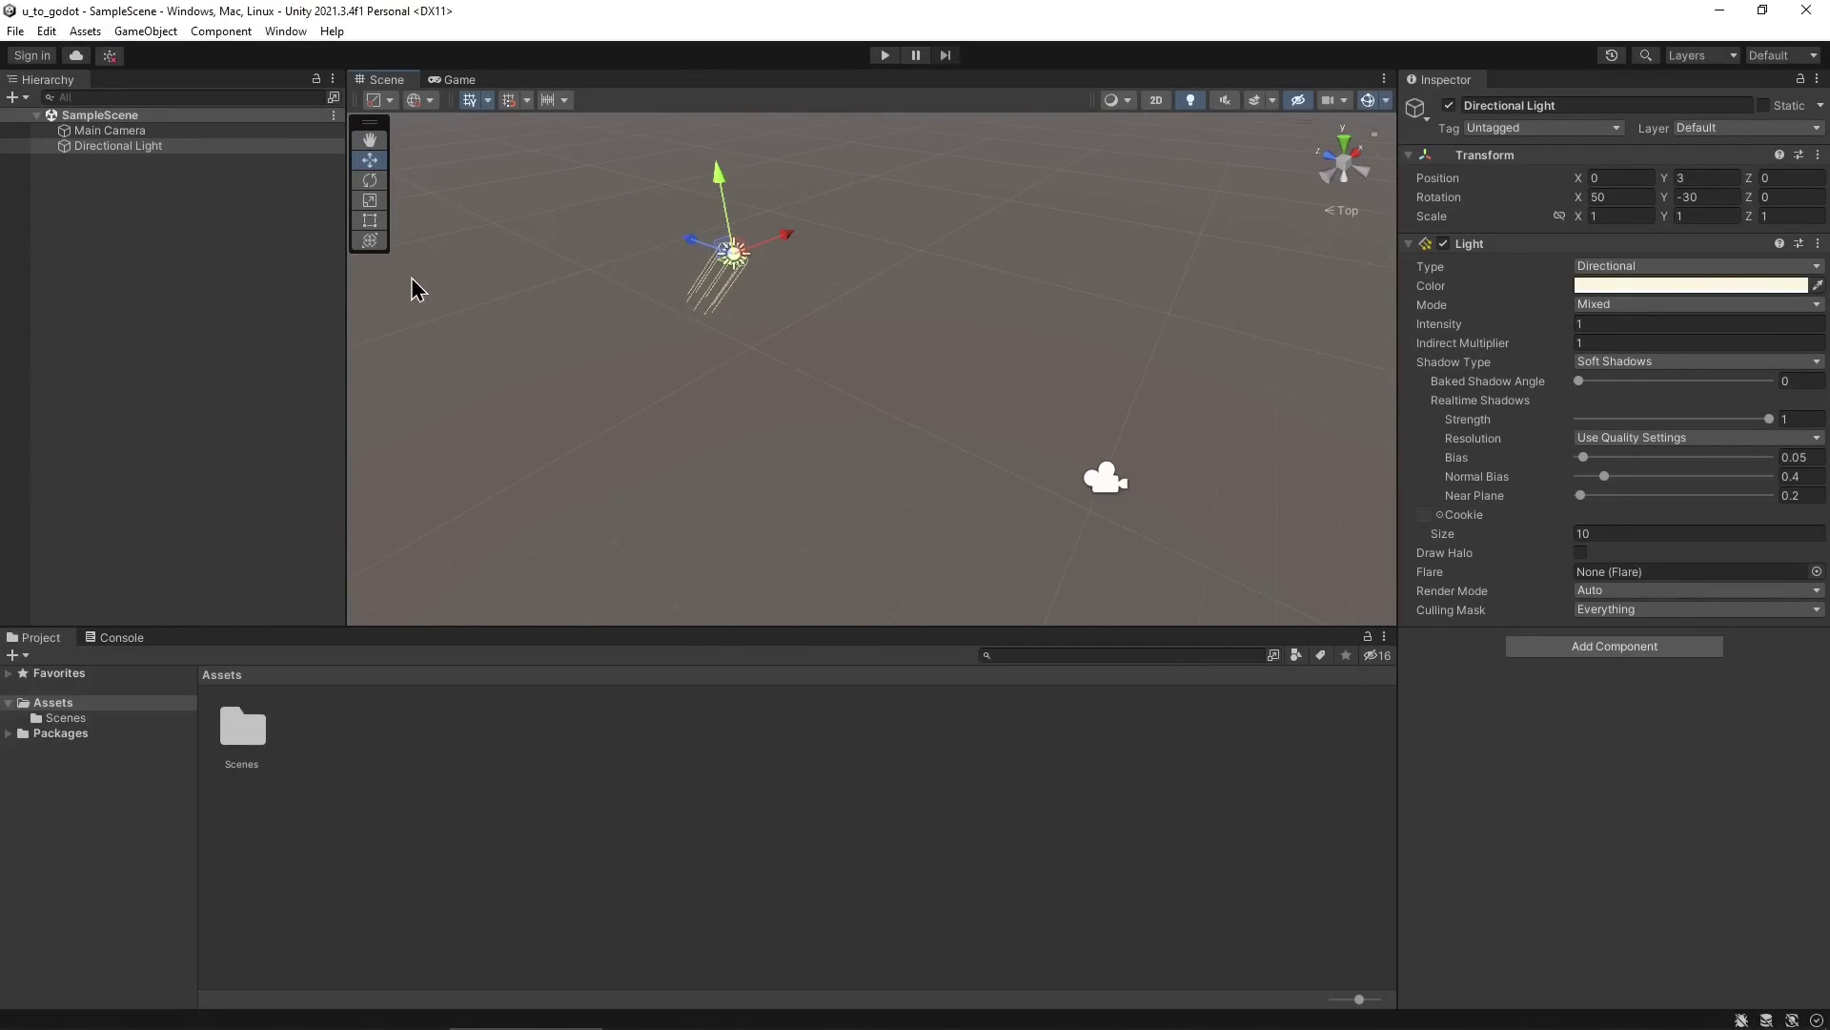
left_click(131, 29)
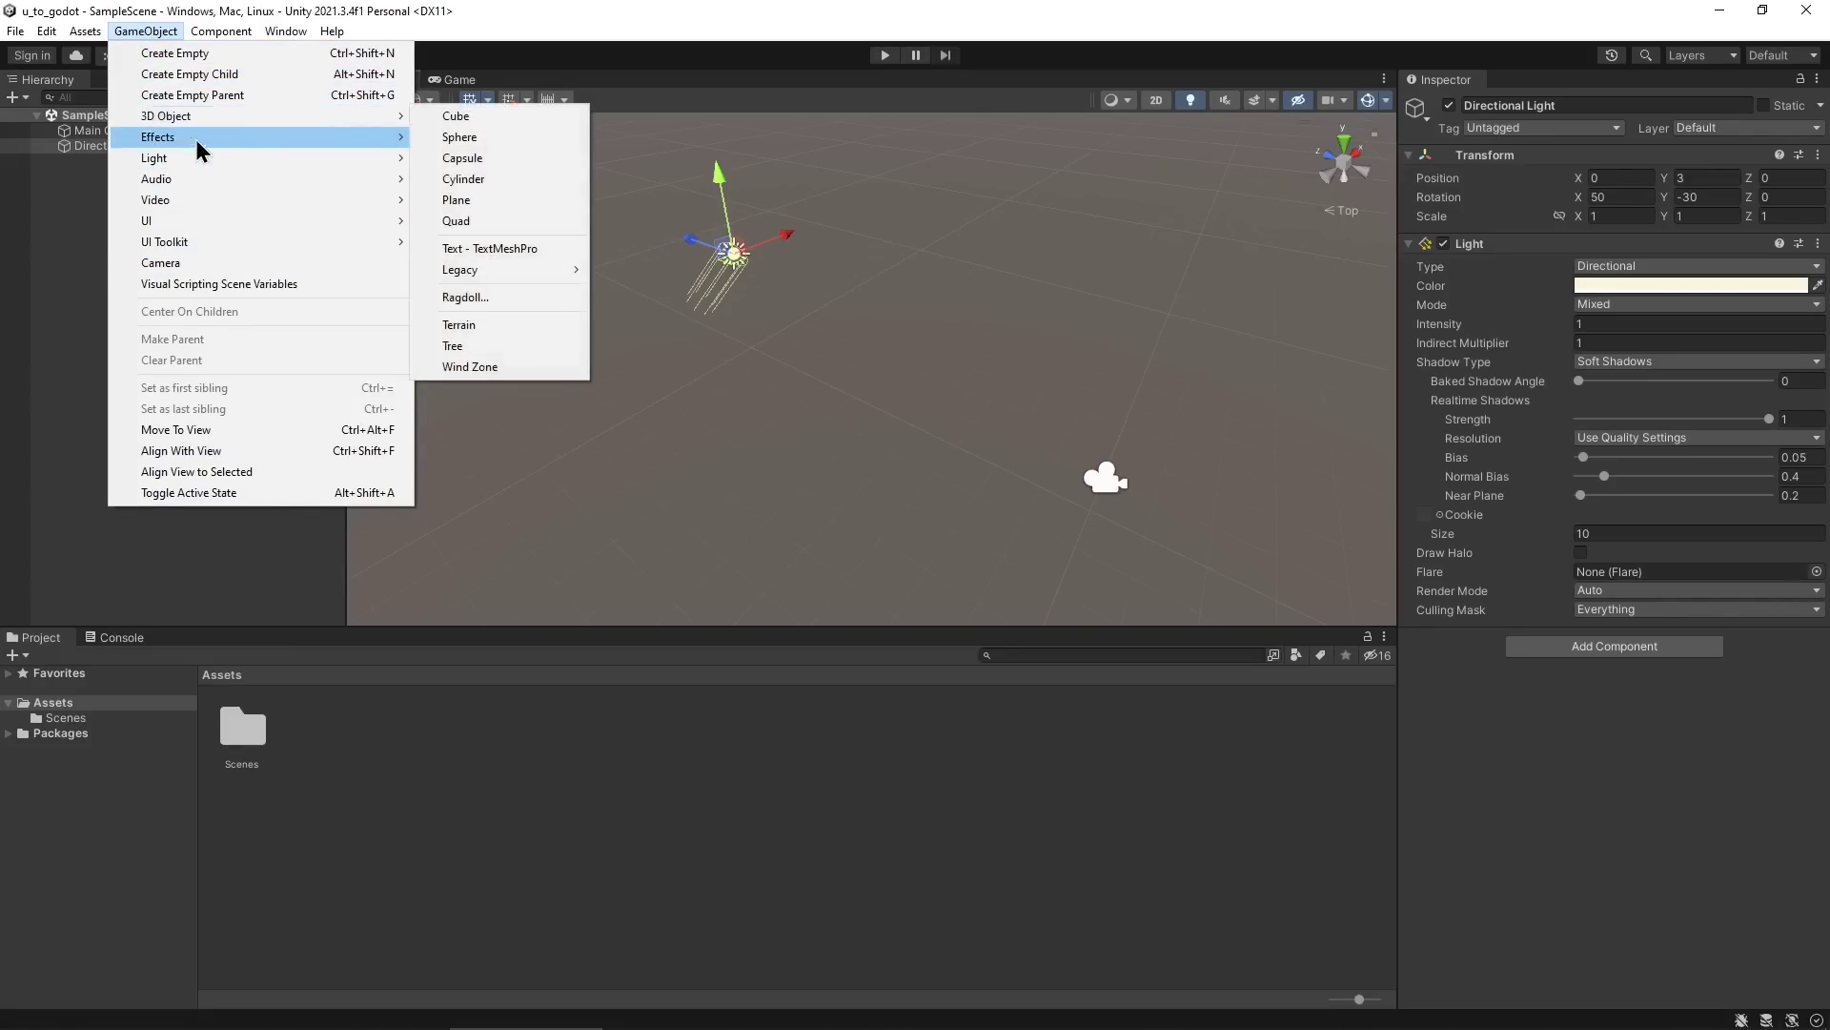
left_click(633, 335)
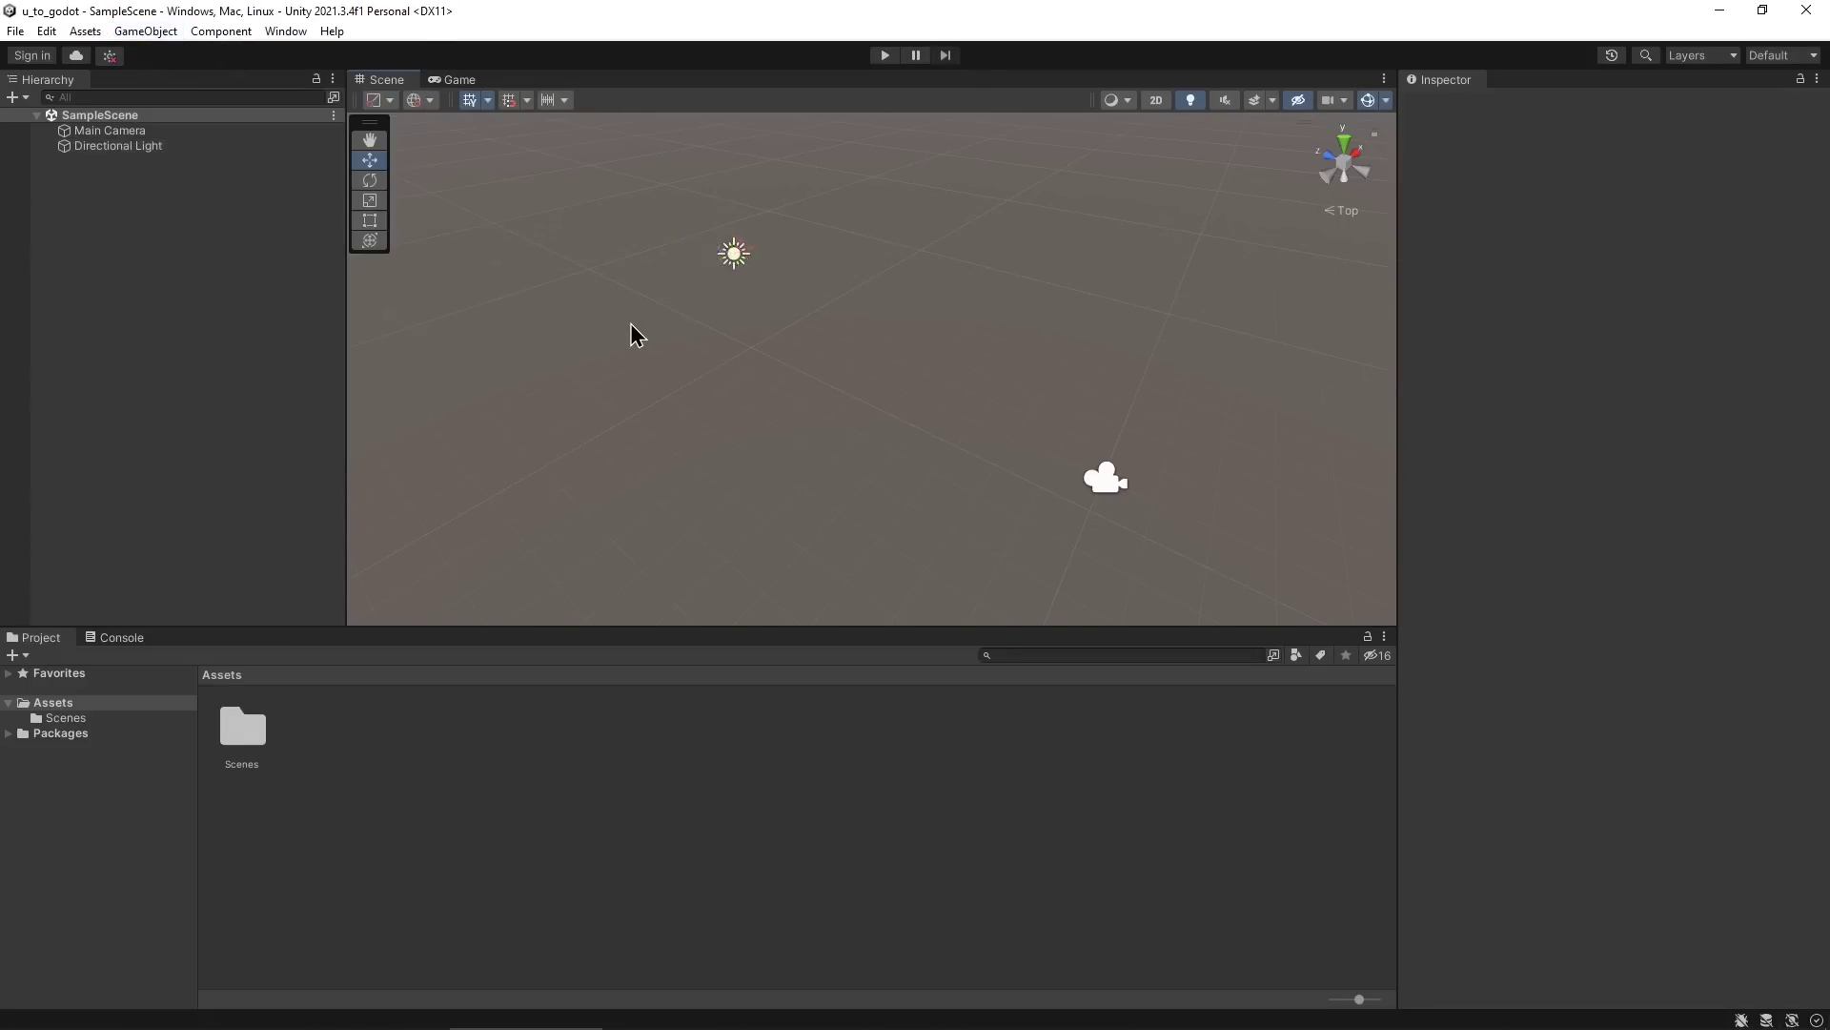
Return to Godot, start adding a child to Node3D, and browse the available node types, including those under Node3D.
key("alt+Tab")
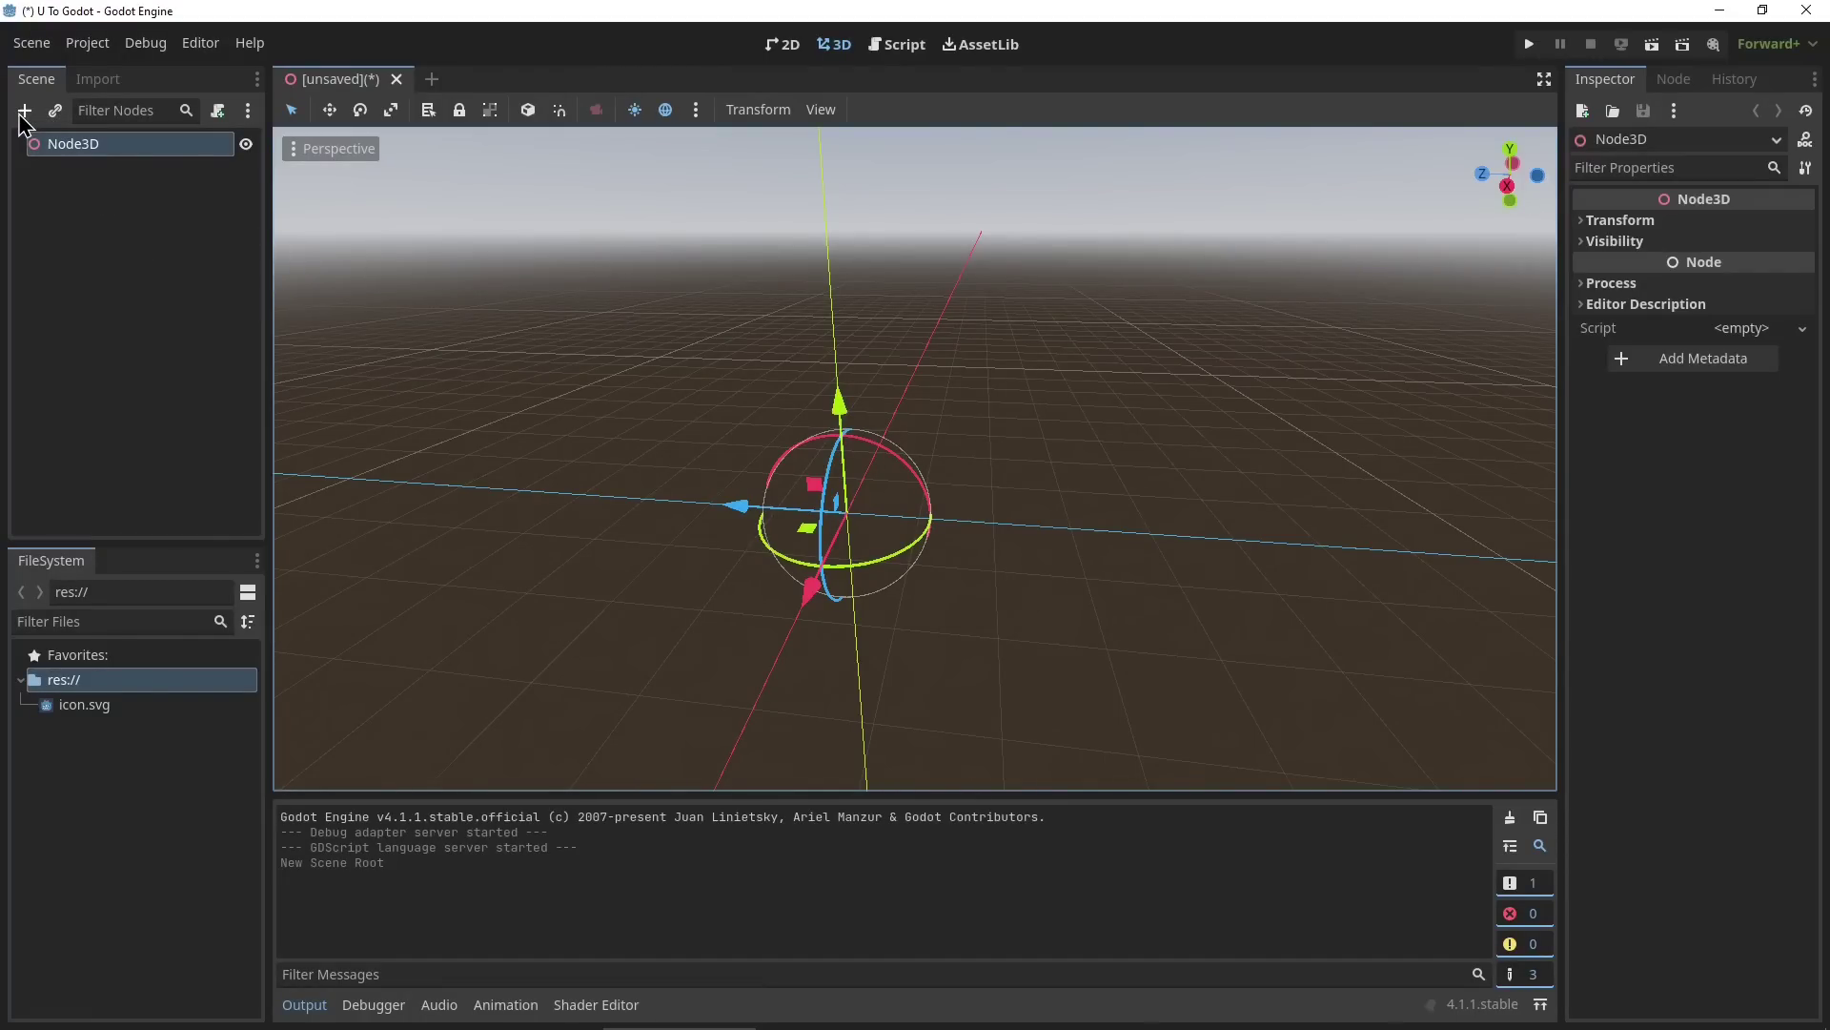
key("ctrl+a")
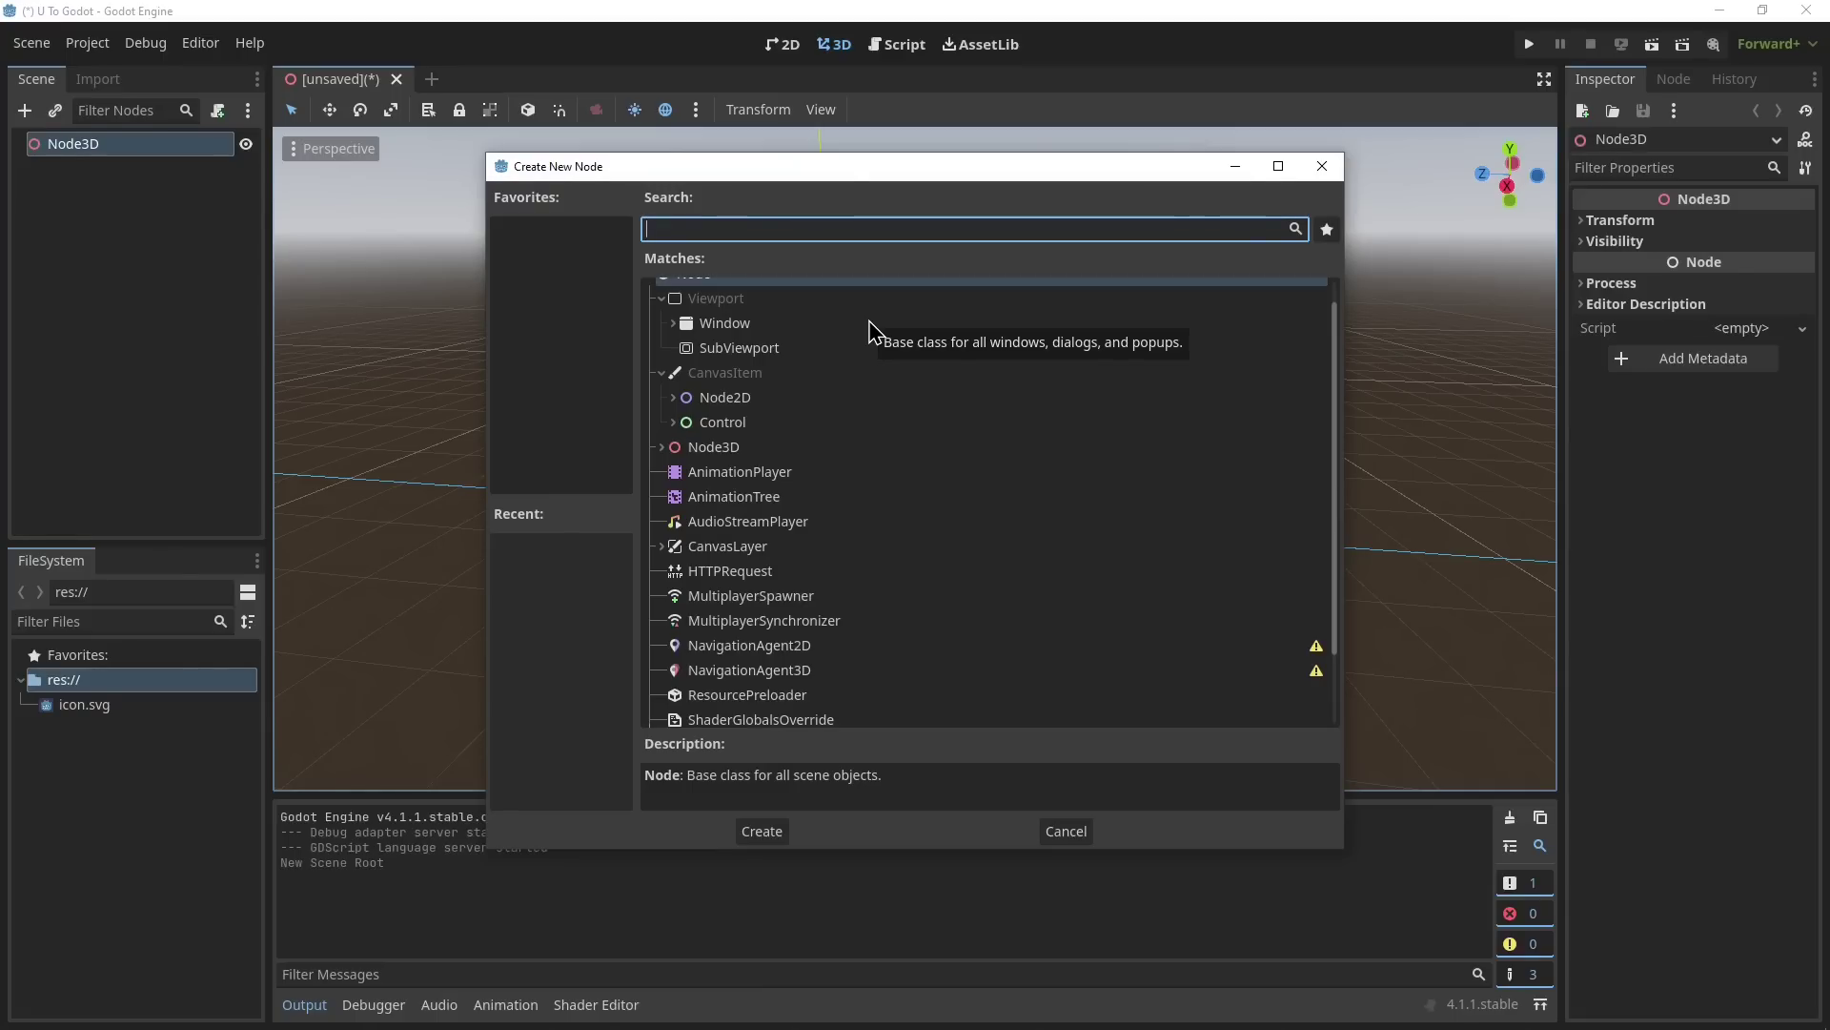
scroll(809, 398, "down", 1)
scroll(806, 397, "up", 2)
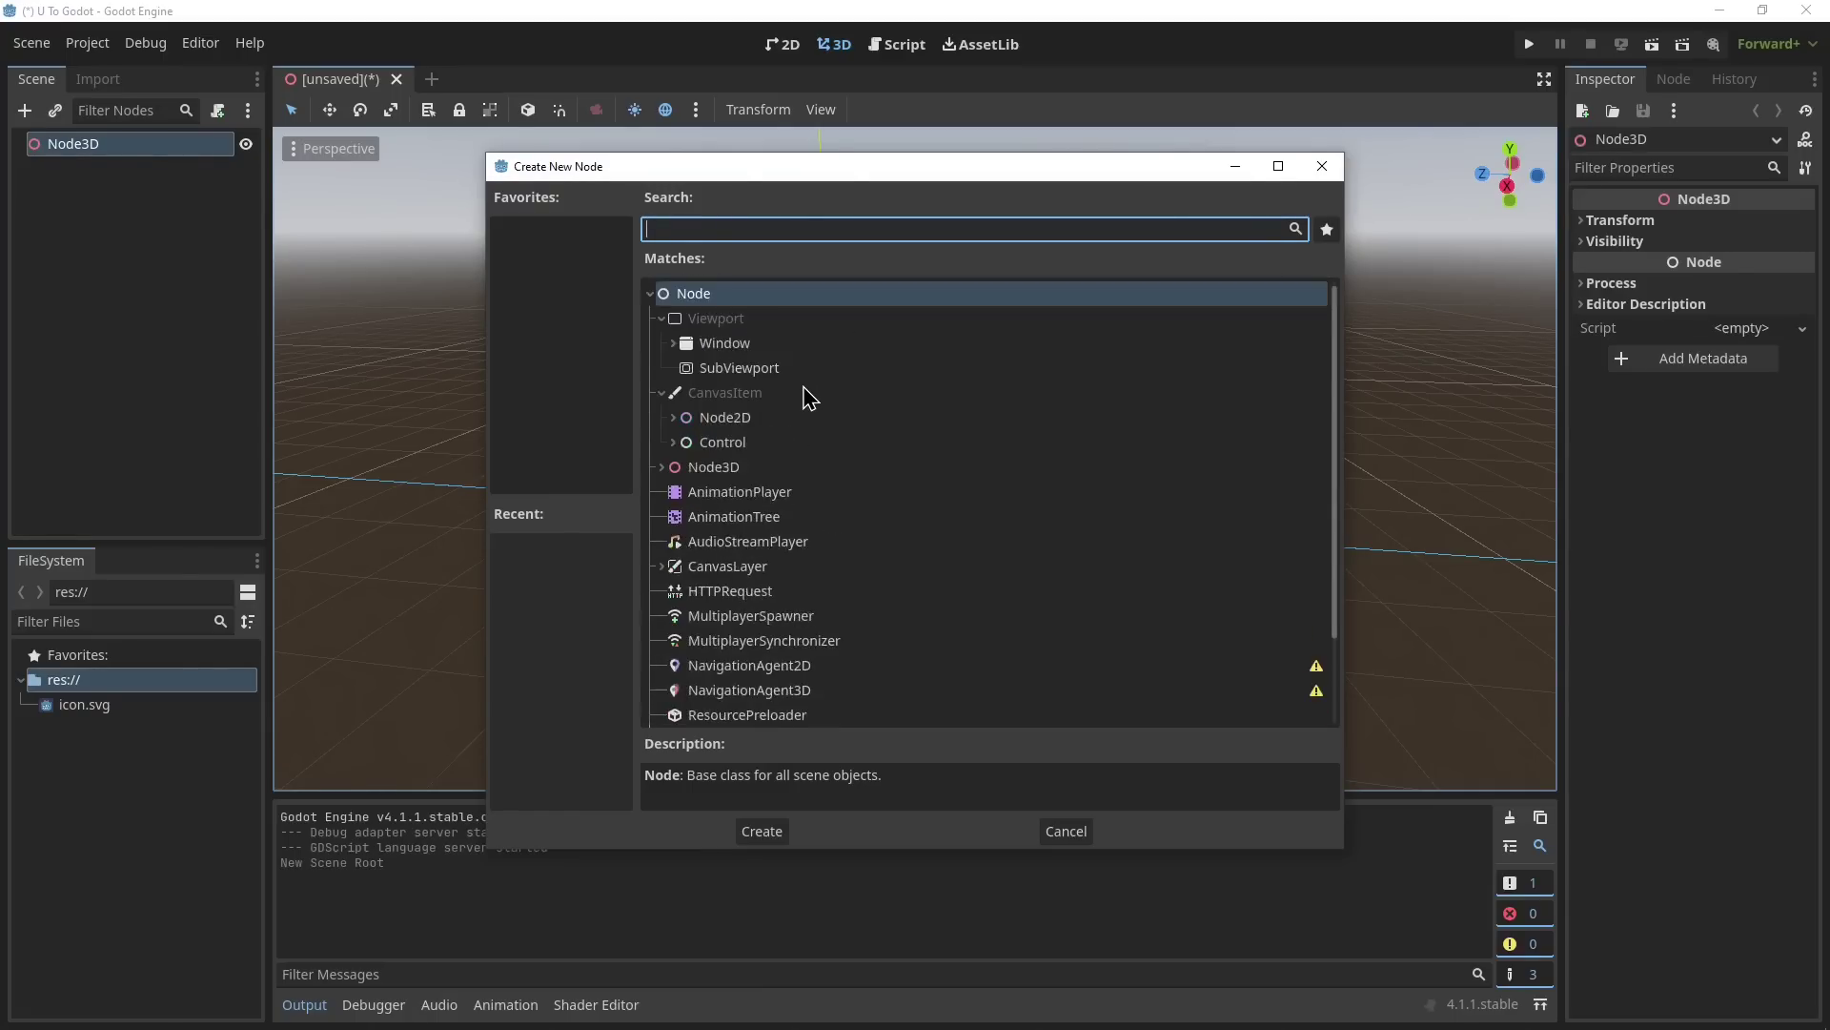
left_click(662, 467)
scroll(683, 519, "down", 5)
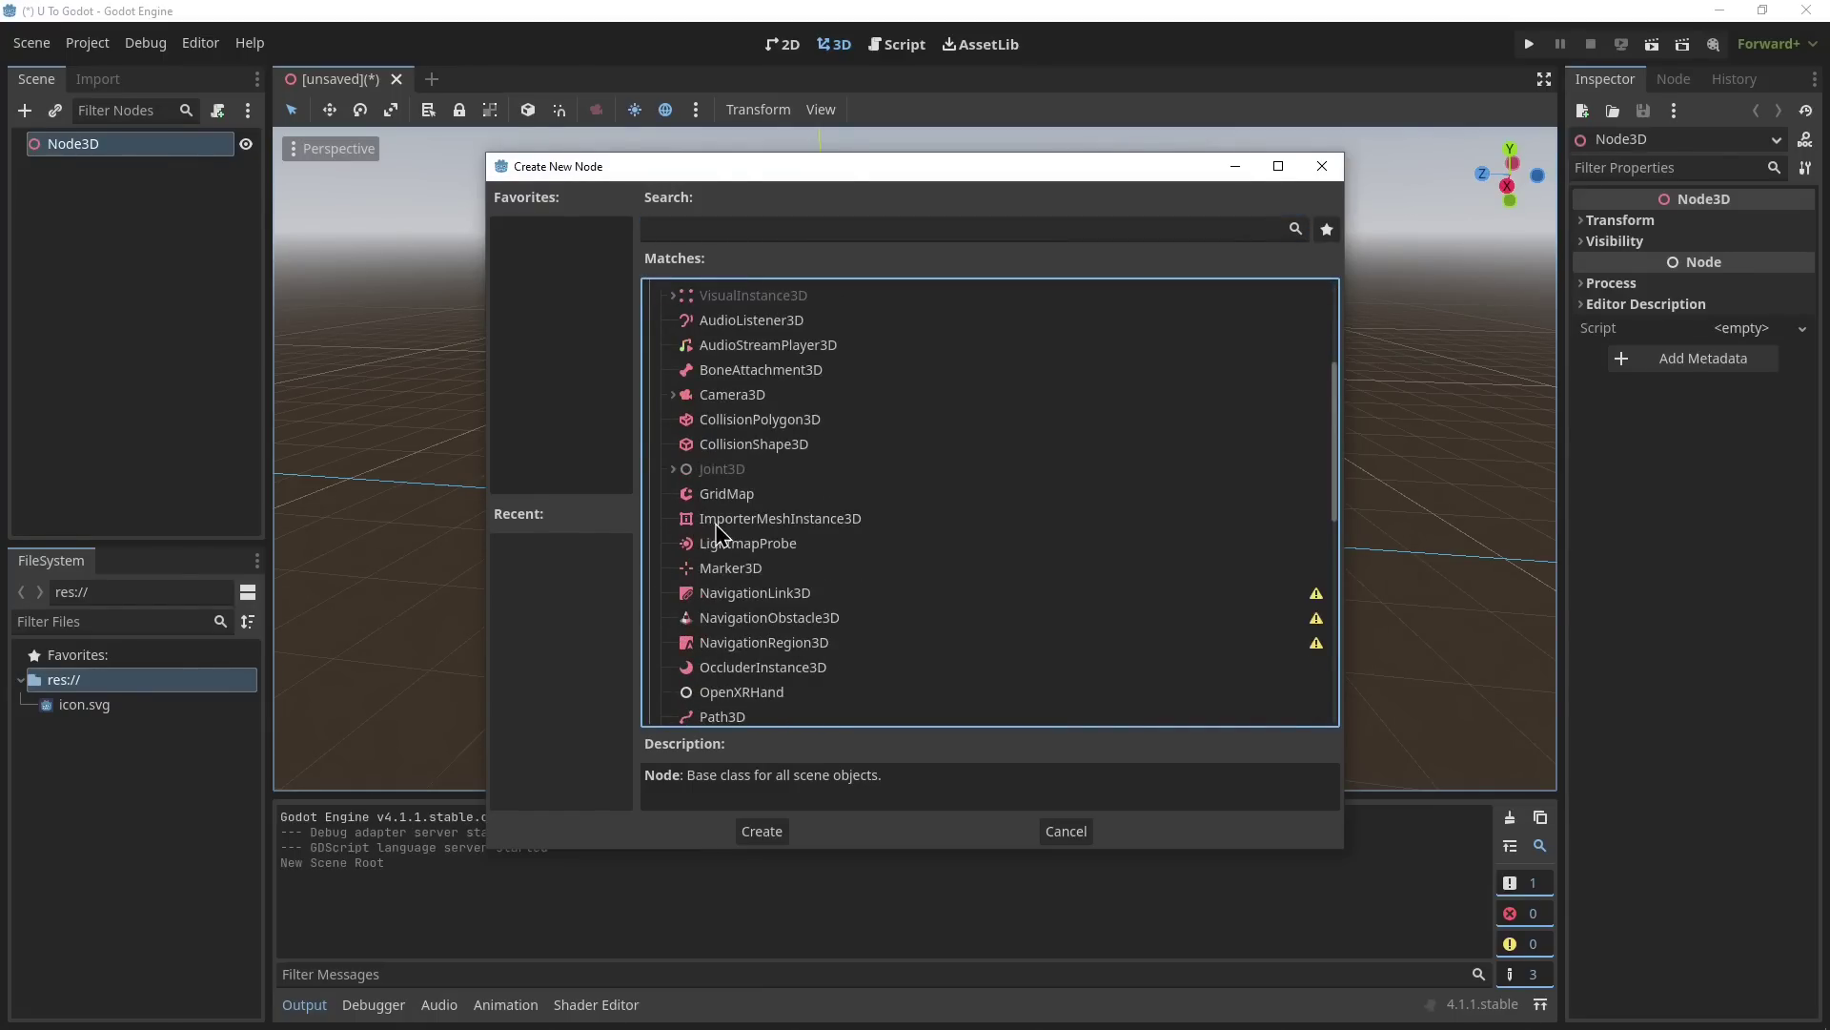
scroll(715, 524, "up", 5)
scroll(711, 530, "up", 1)
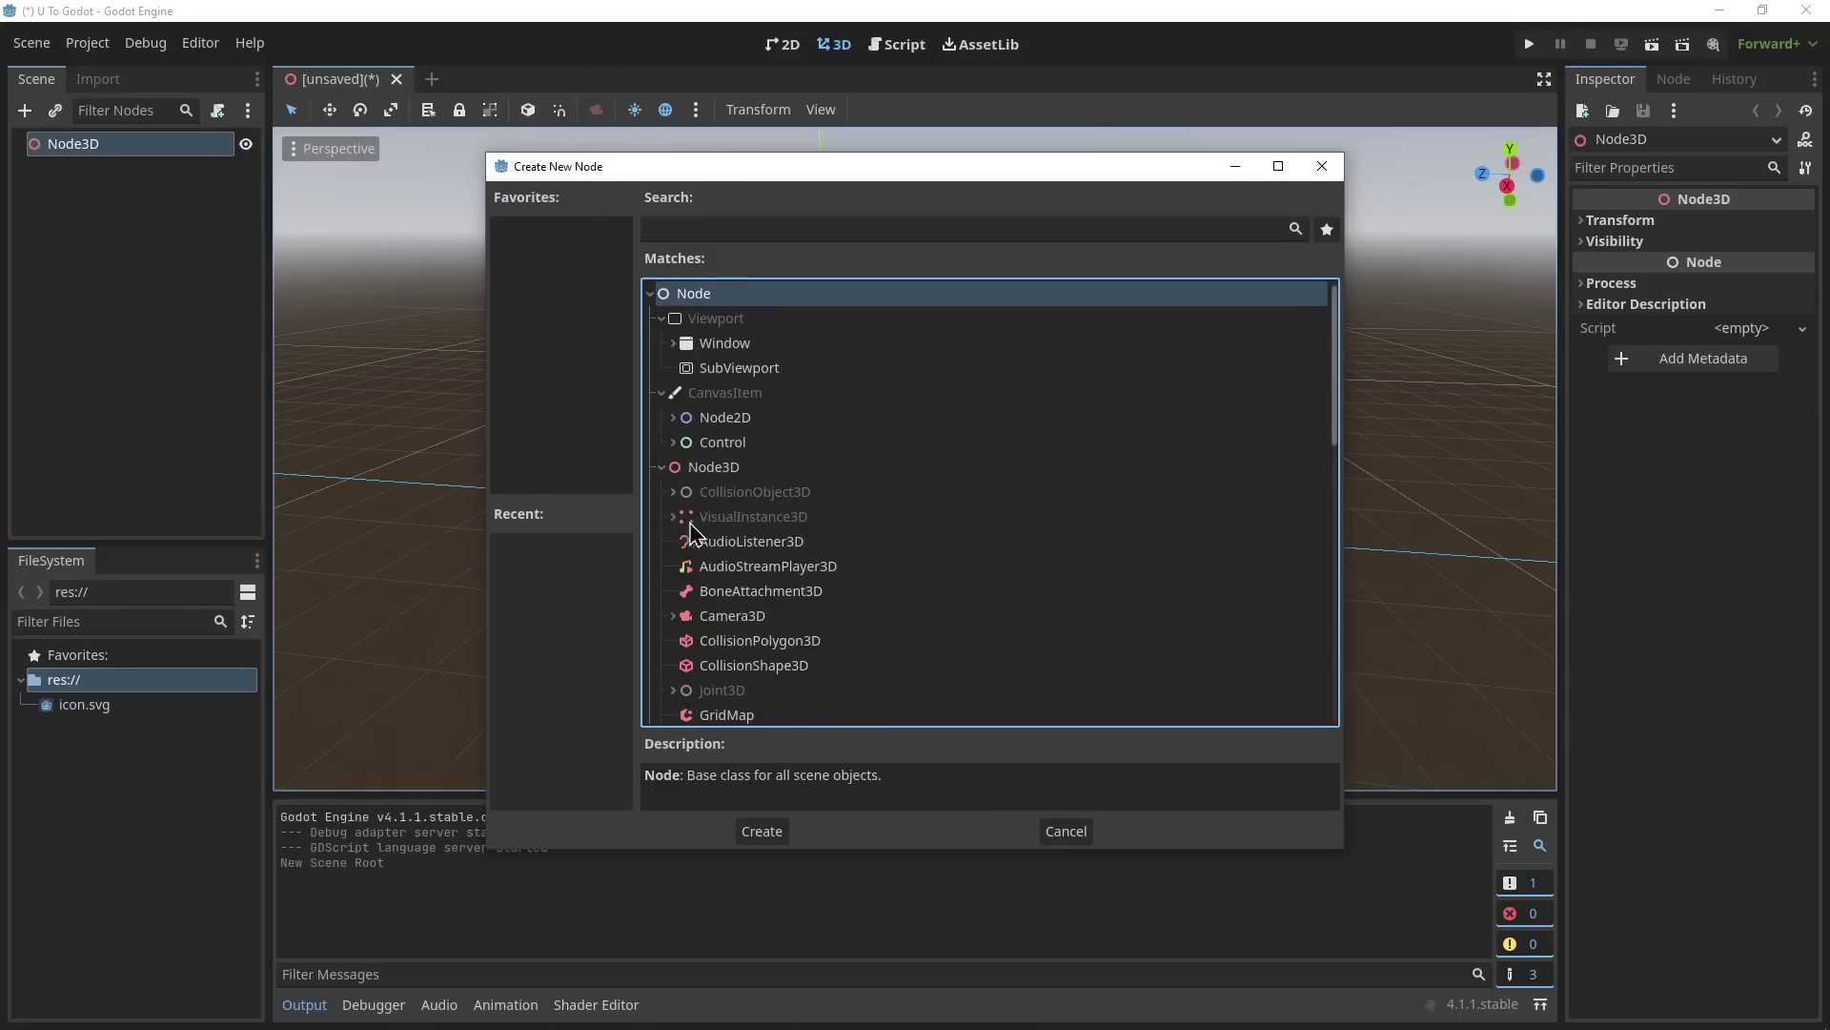
left_click(662, 467)
scroll(782, 393, "down", 1)
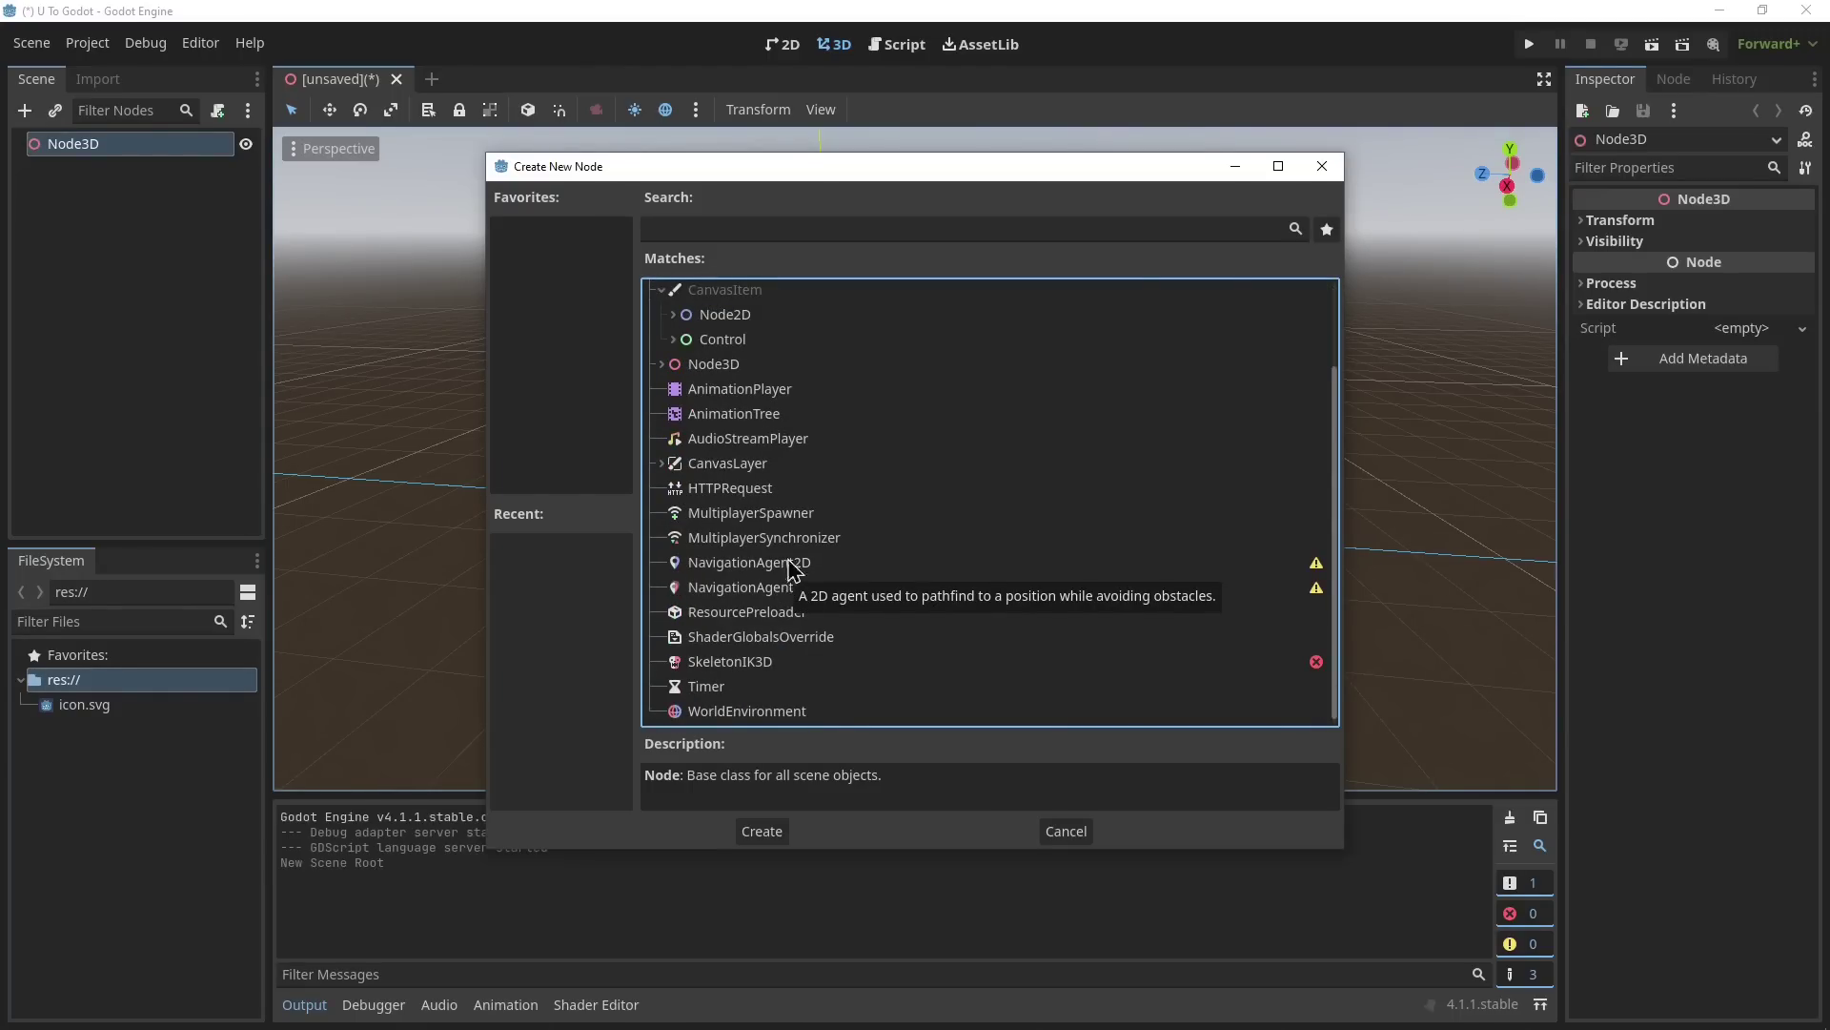
scroll(796, 562, "up", 1)
Find and add a Camera3D node under Node3D, then move it along its Z axis away from the origin.
left_click(709, 230)
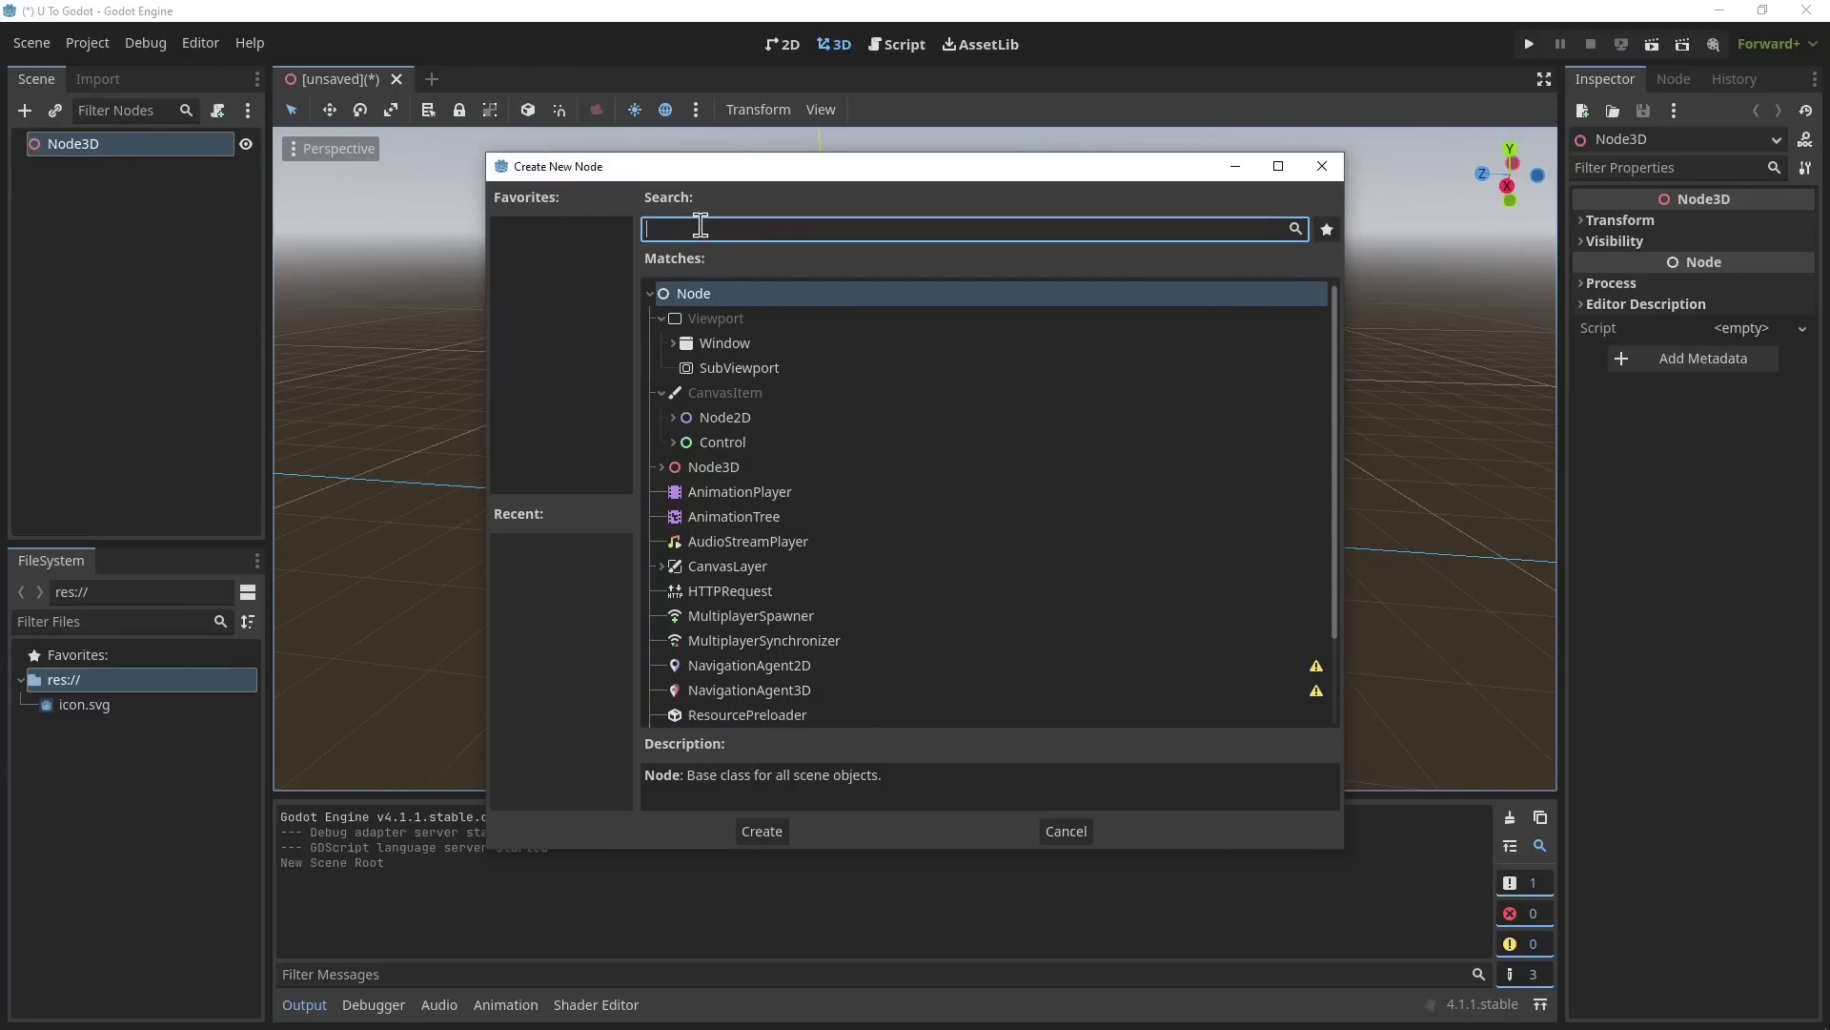
type("camar")
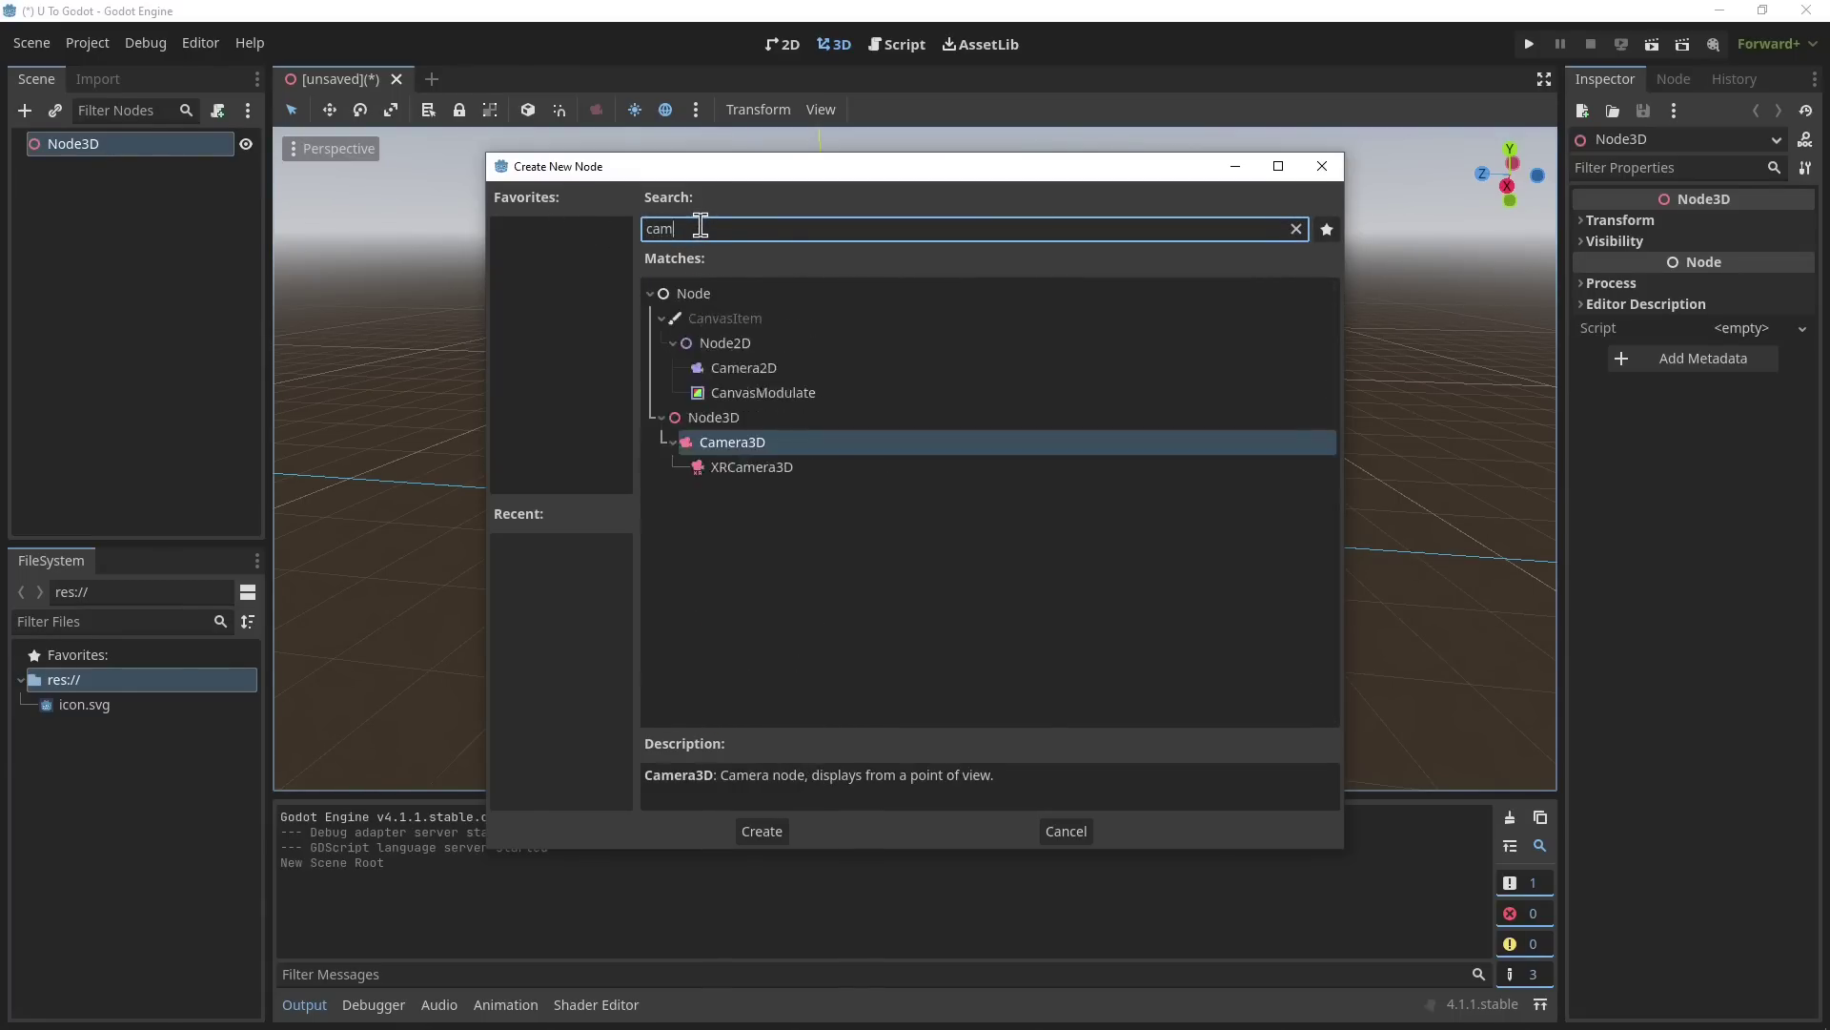
key("BackSpace")
double_click(735, 443)
left_click_drag(734, 503, 474, 488)
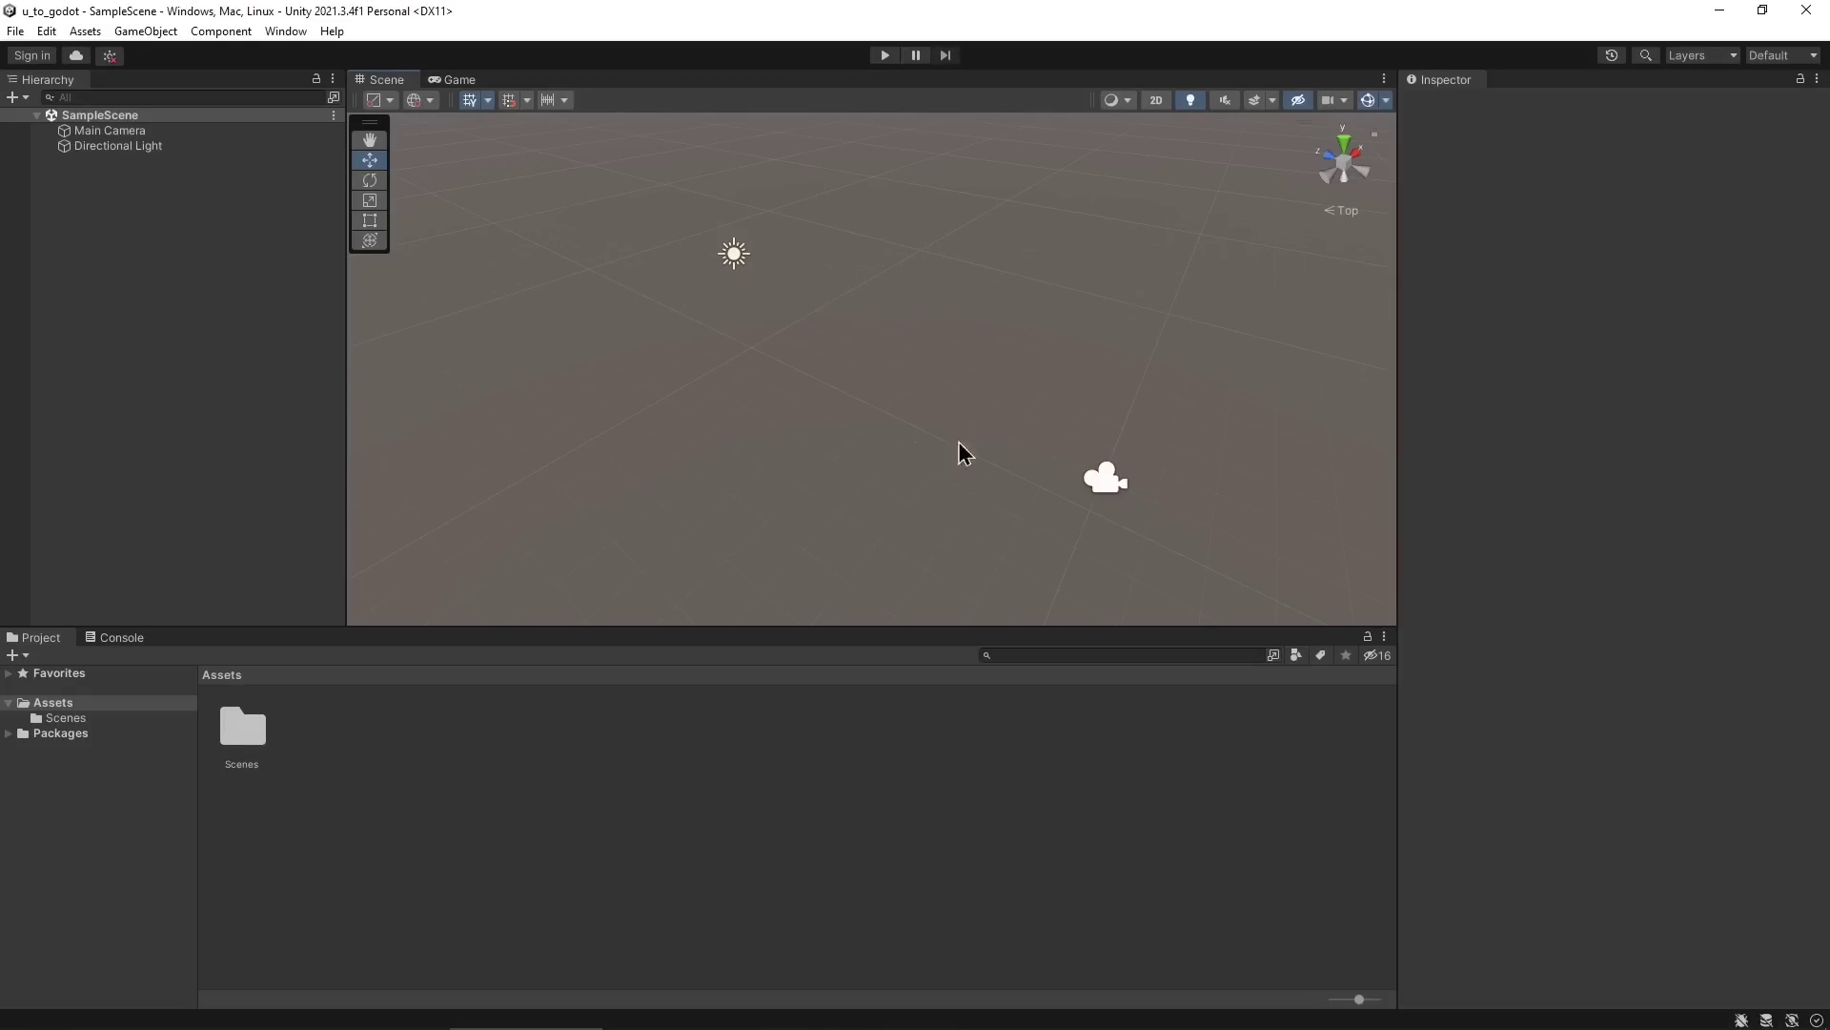
In Unity, select the Main Camera, move it along its Z axis, and undo the move.
left_click(1115, 479)
left_click_drag(1039, 451, 992, 436)
key("ctrl+z")
Deselect the Camera3D in Godot, then switch to Unity and select the Directional Light.
key("alt+Tab")
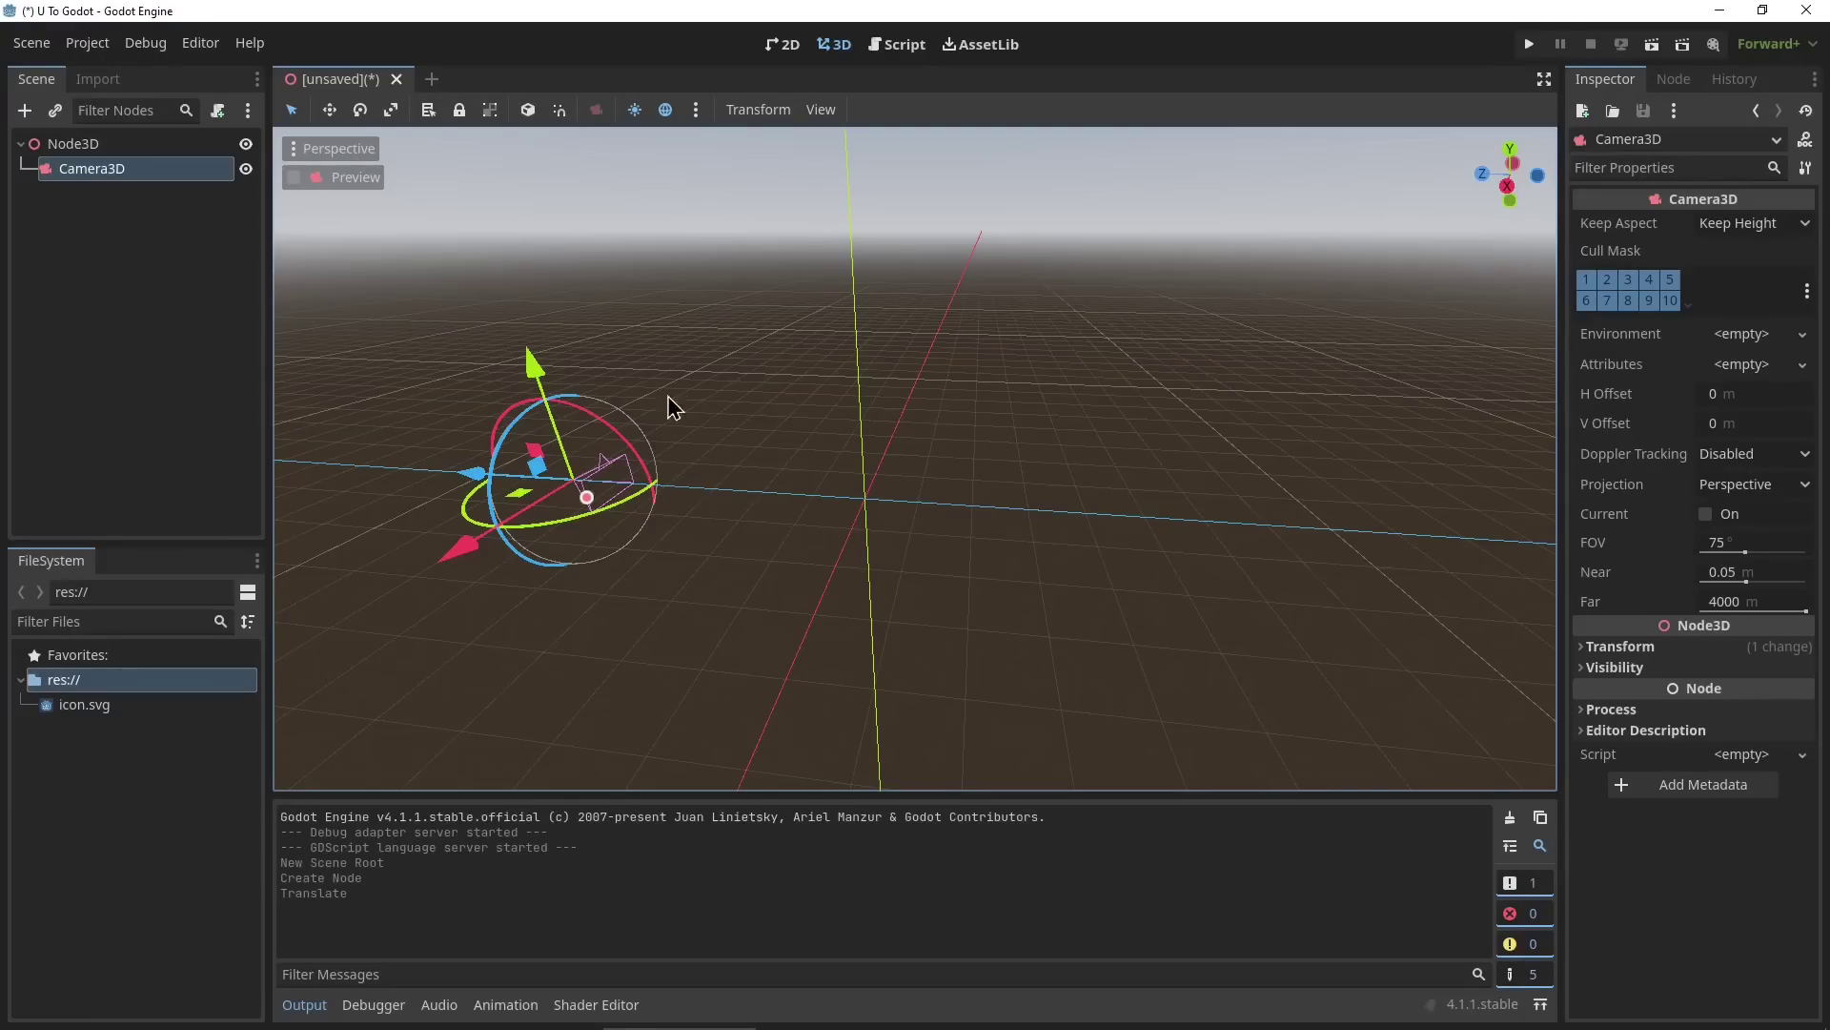
left_click(355, 421)
key("alt+Tab")
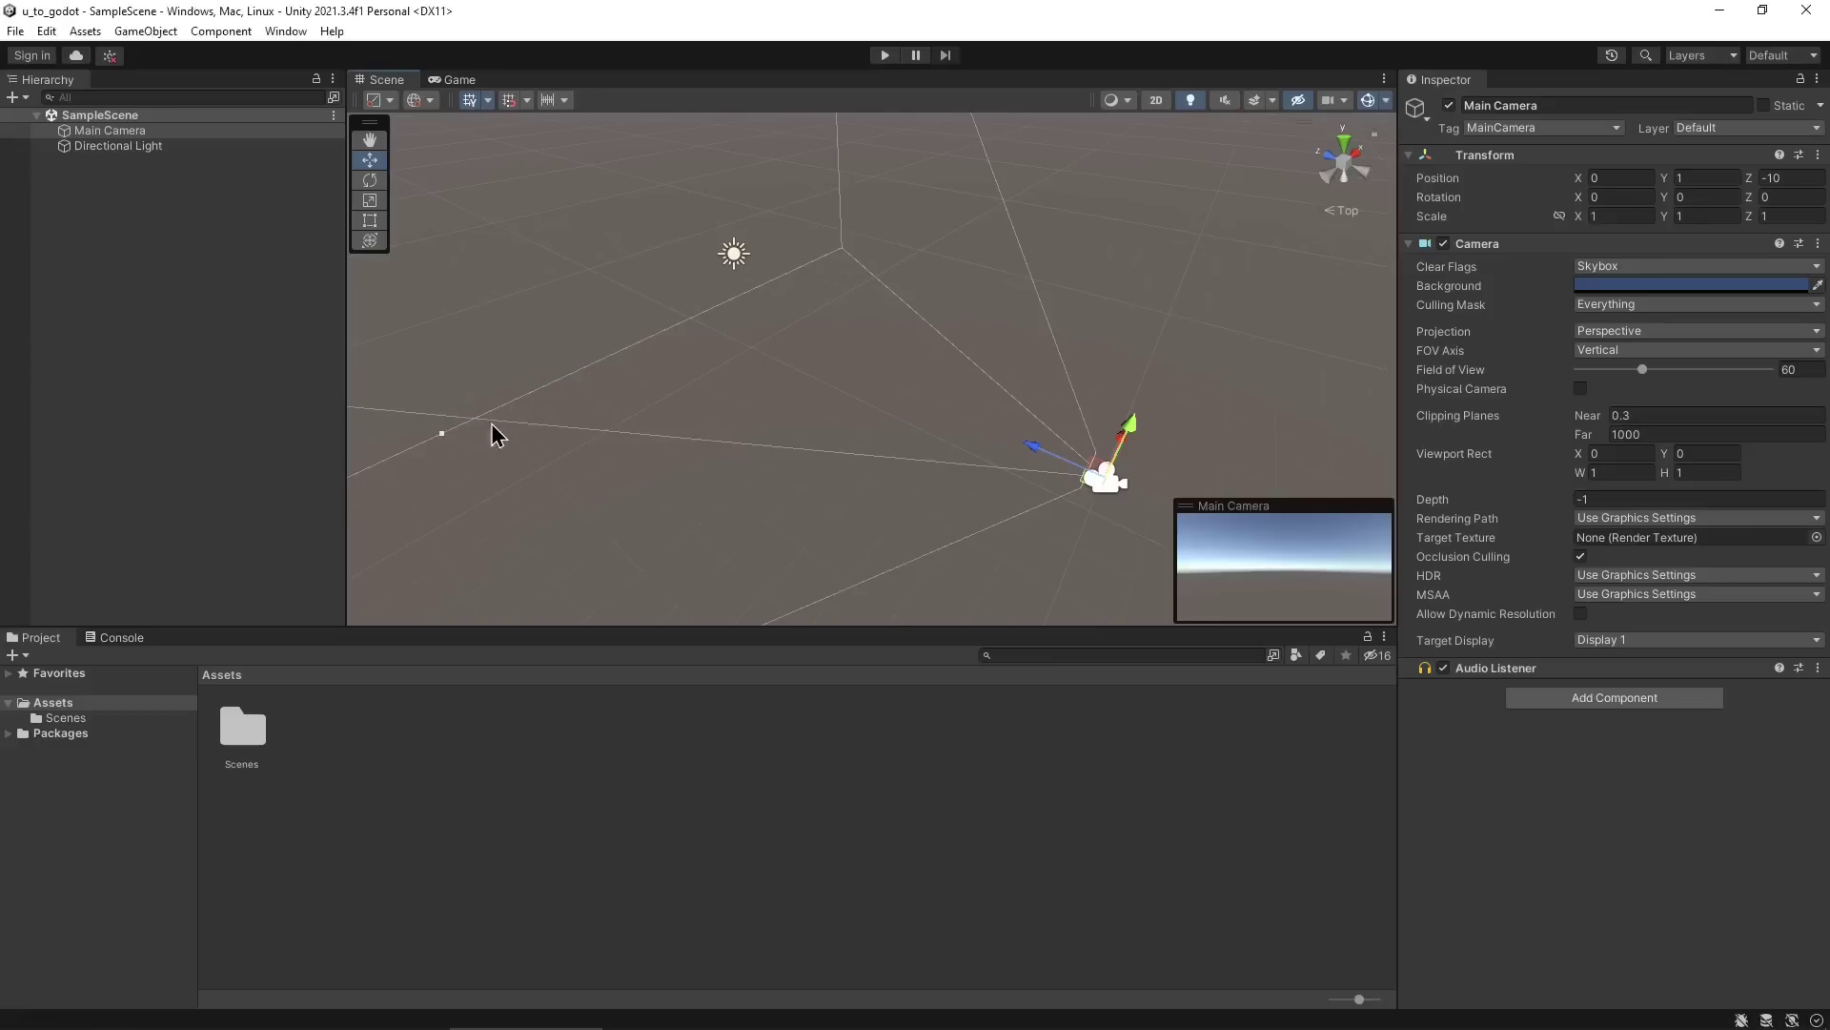
left_click(748, 258)
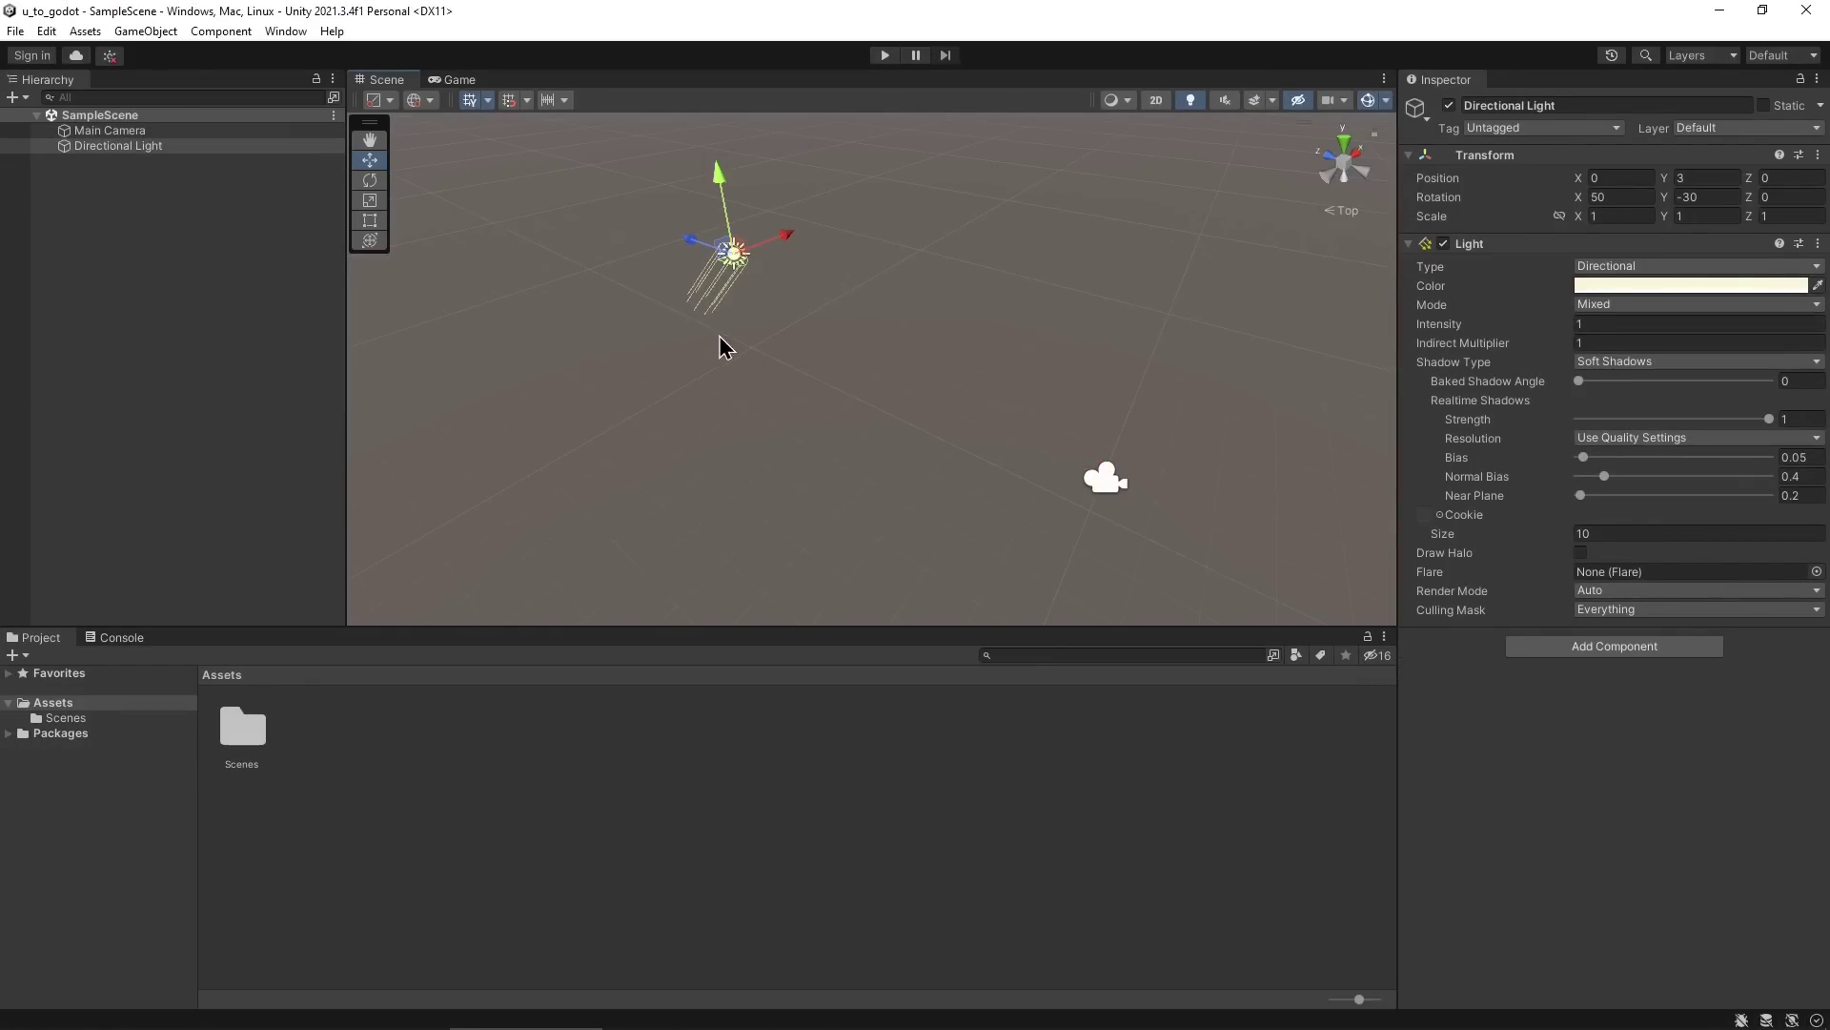
Switch to Godot and add a DirectionalLight3D node under the Node3D root.
key("alt+Tab")
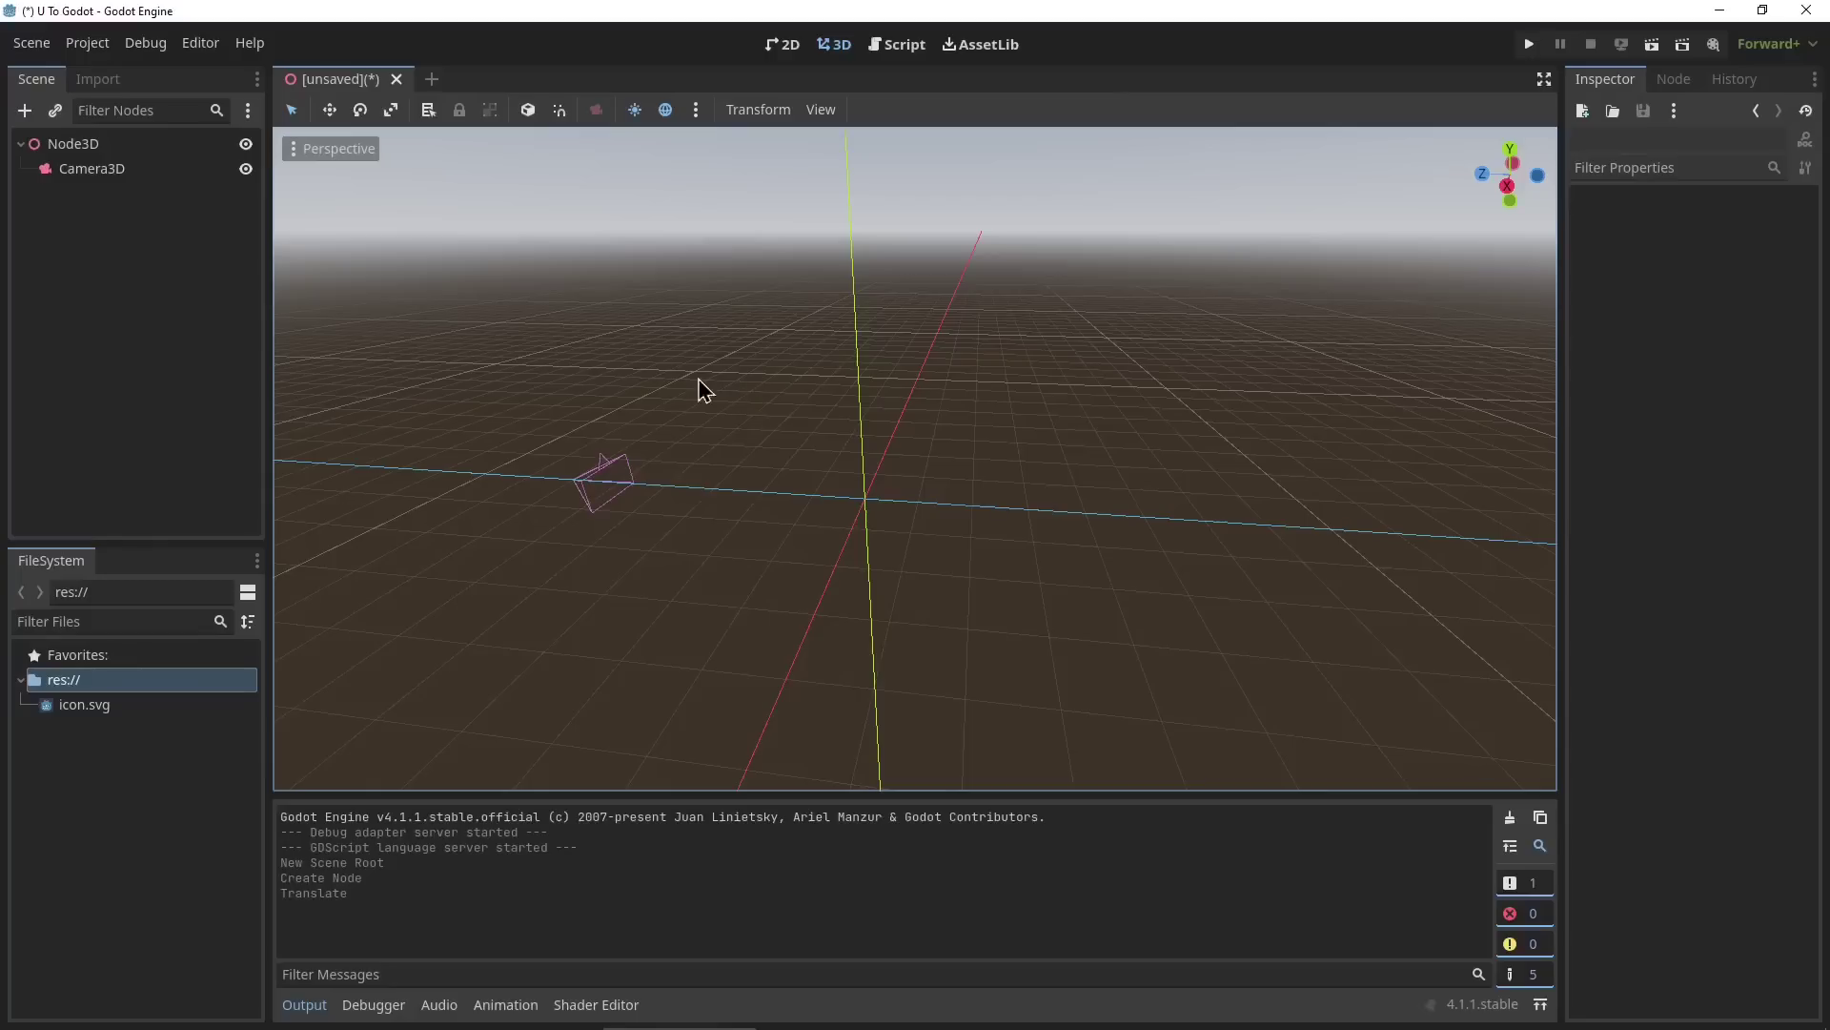
left_click(24, 111)
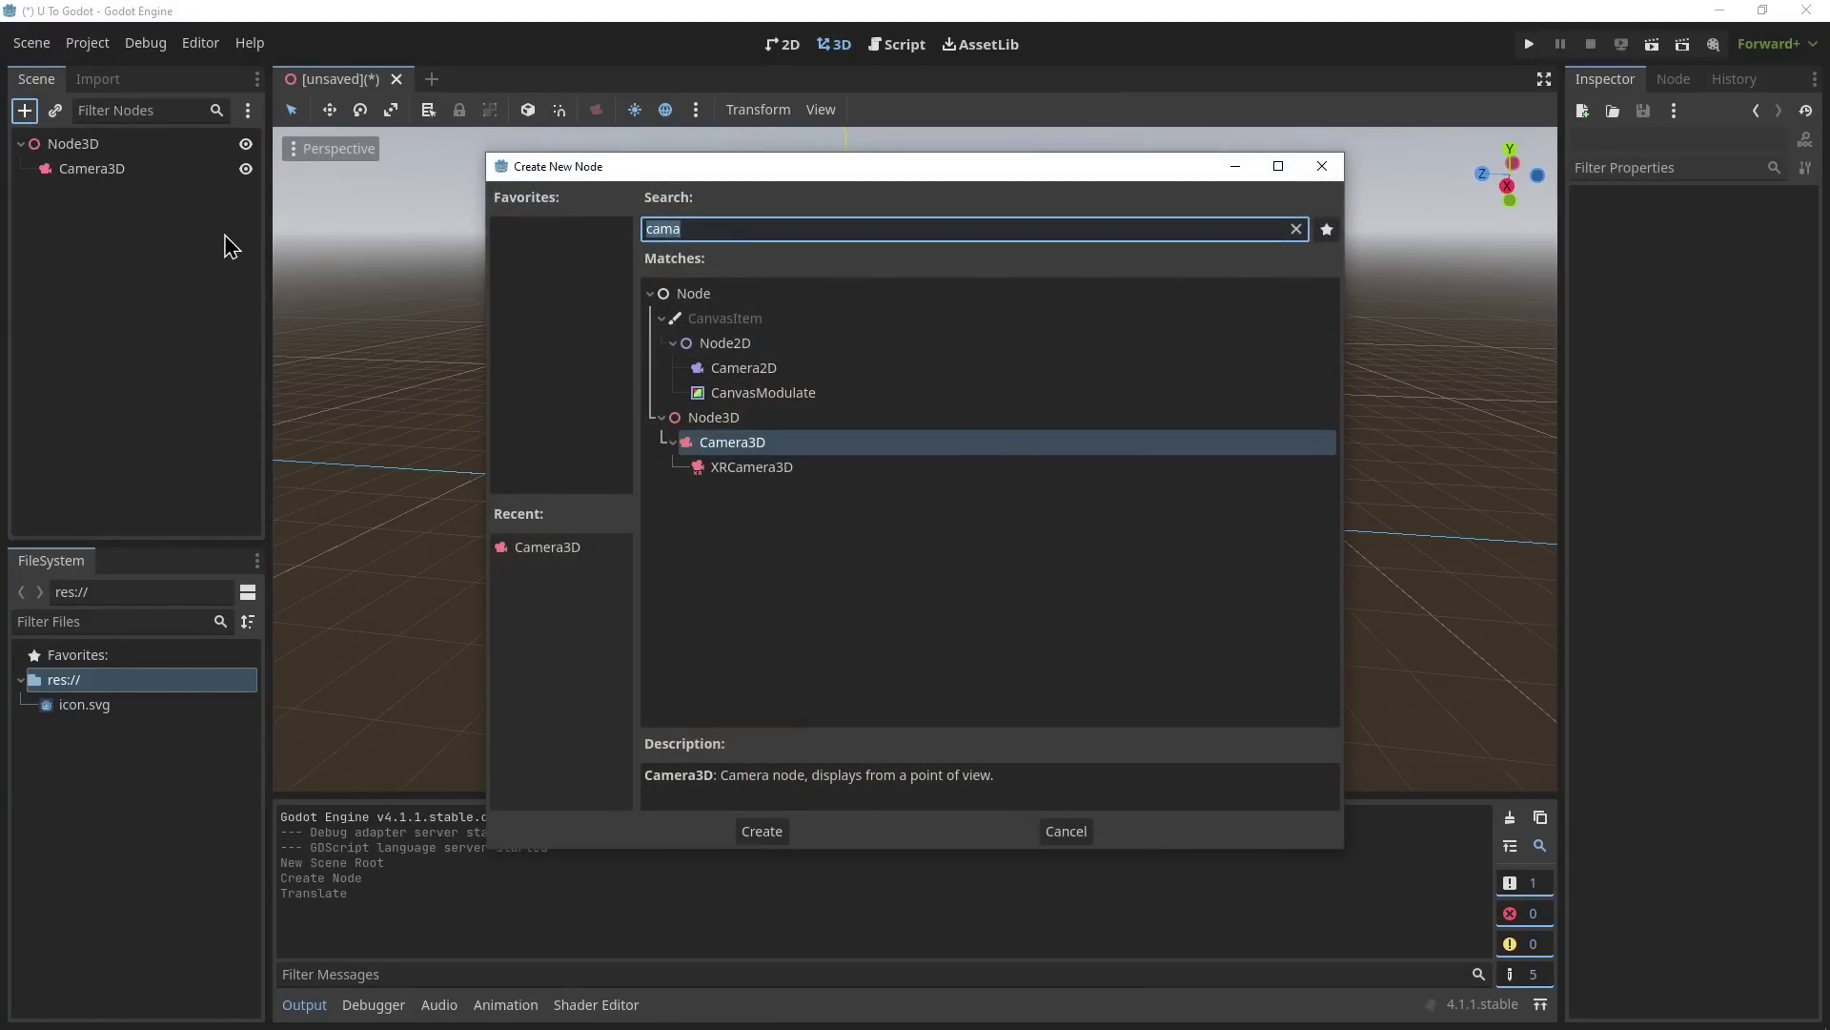
type("dic")
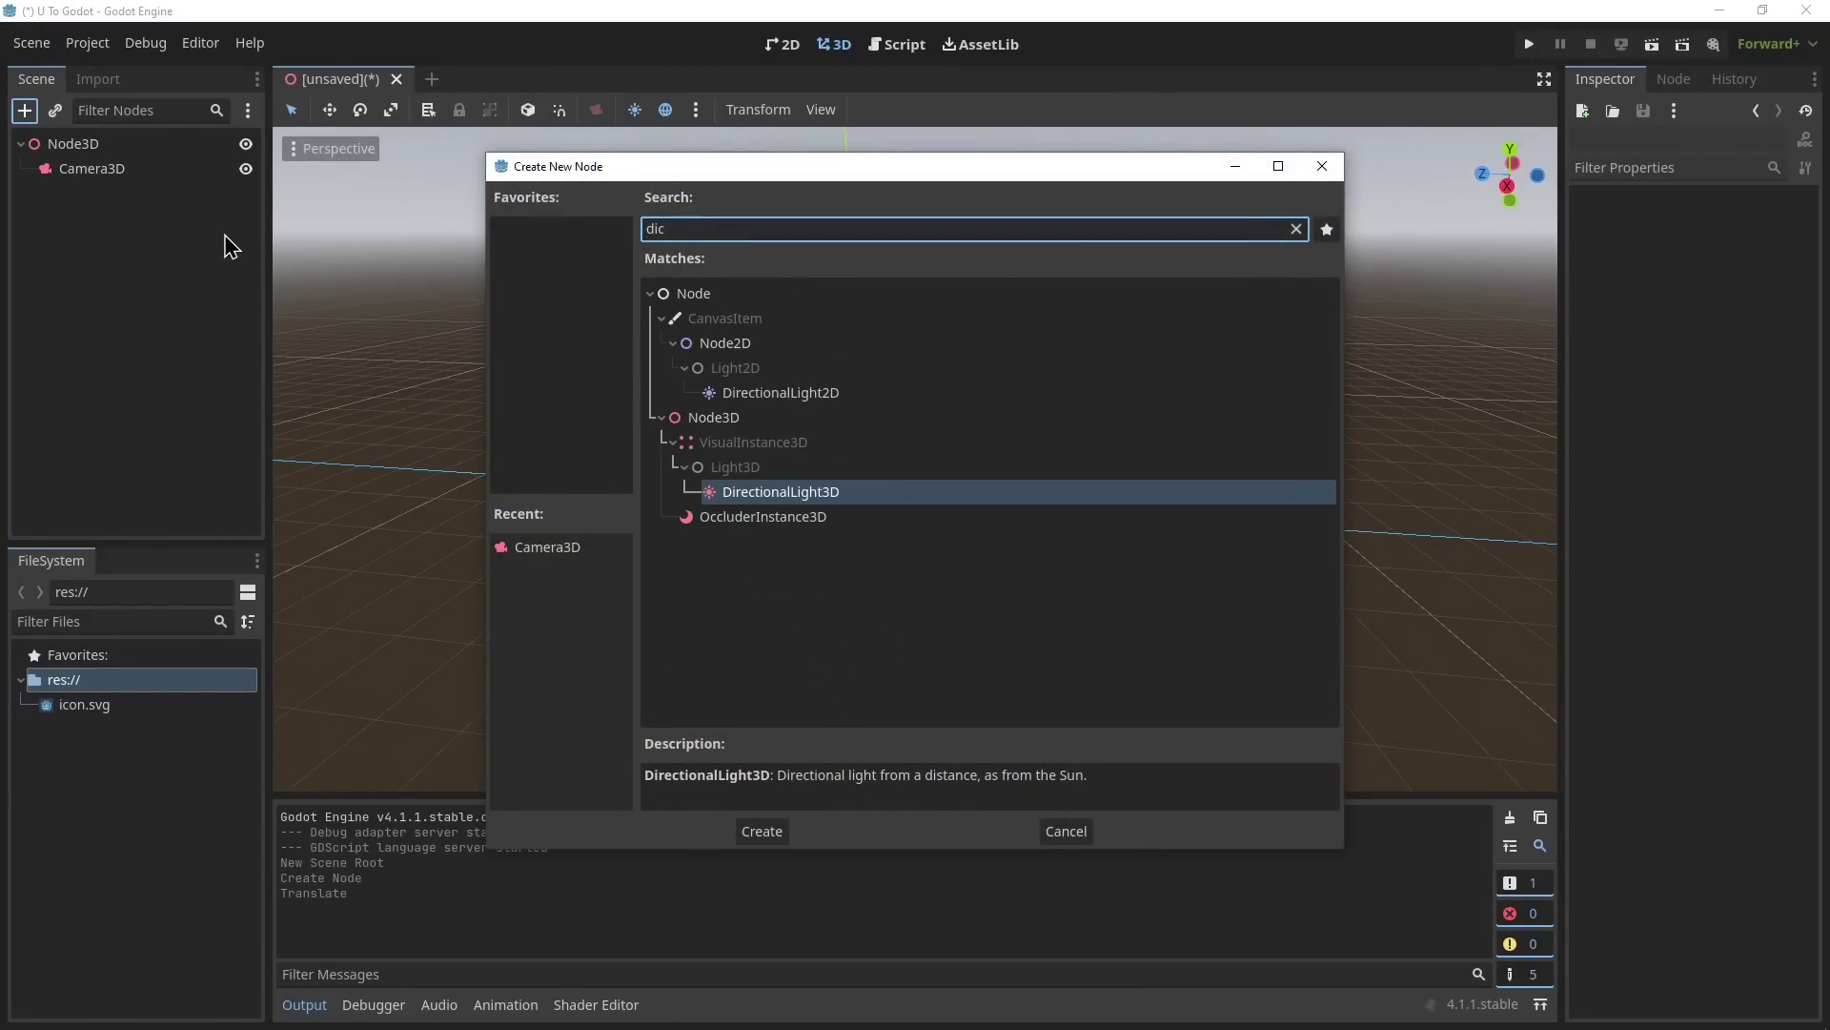
key("Return")
middle_click_drag(706, 500, 839, 490)
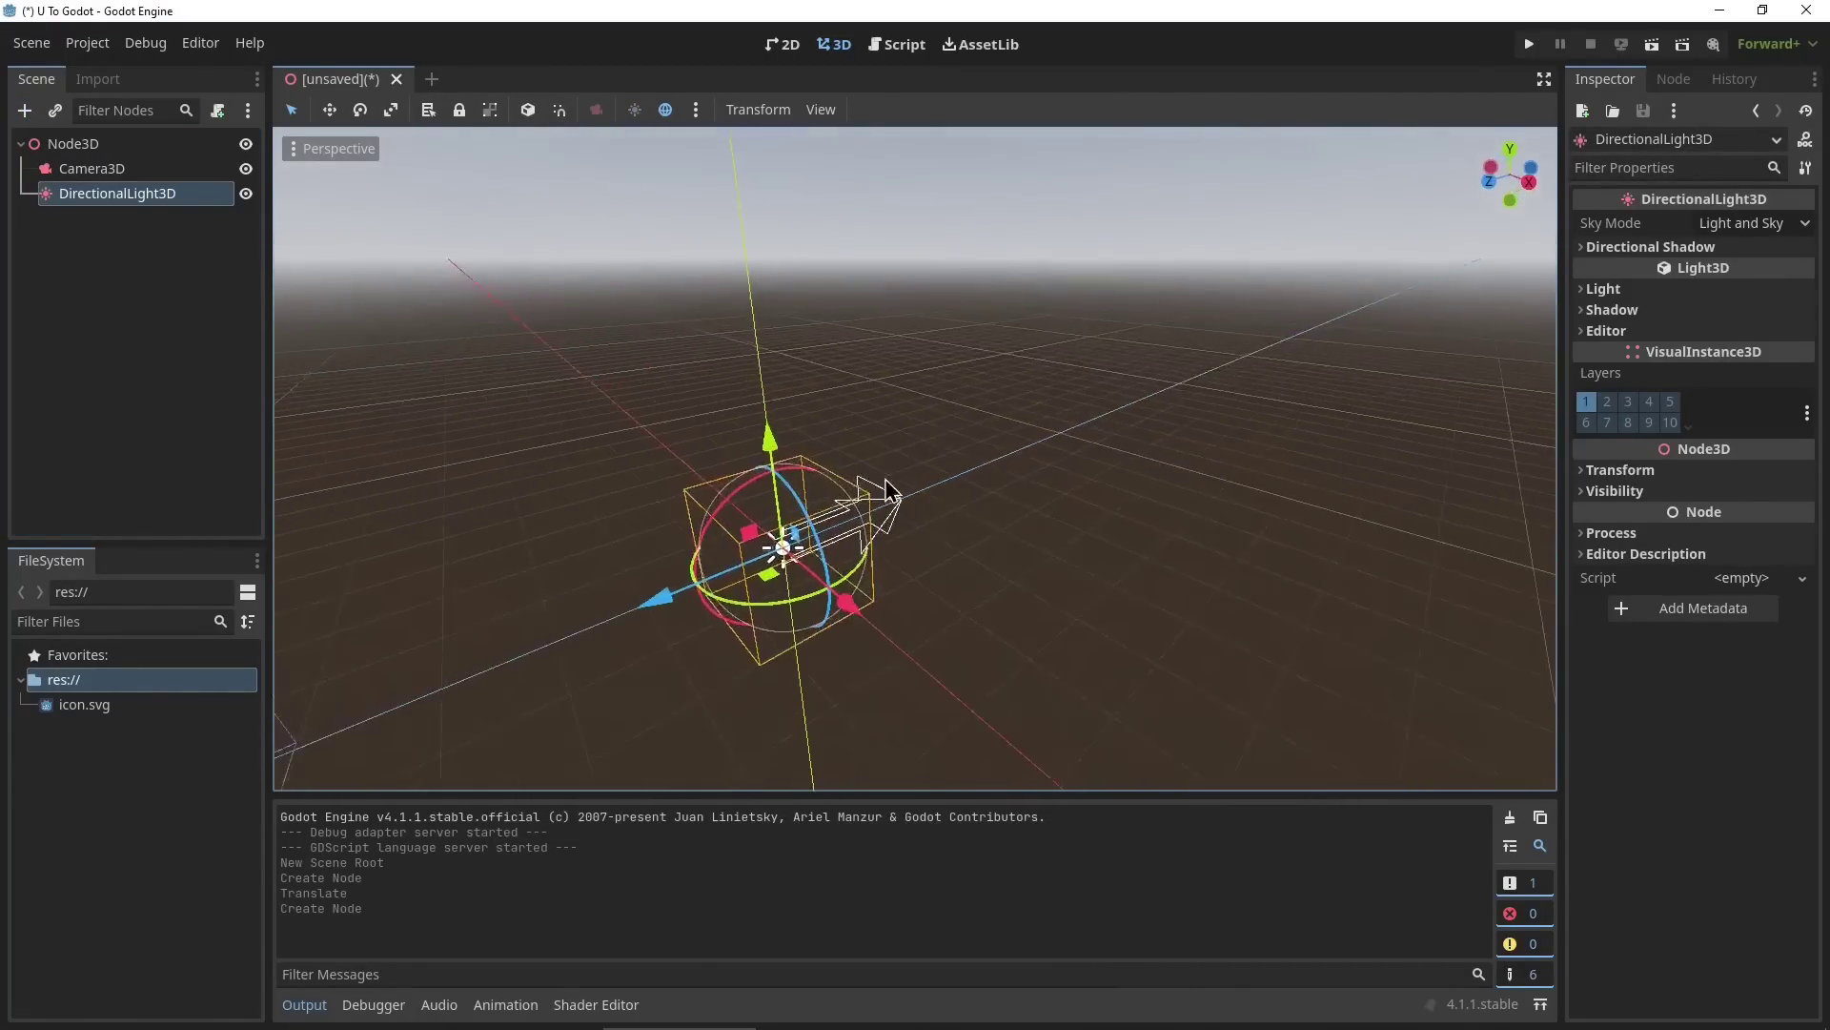
scroll(809, 626, "up", 4)
middle_click_drag(809, 626, 731, 636)
scroll(732, 637, "down", 3)
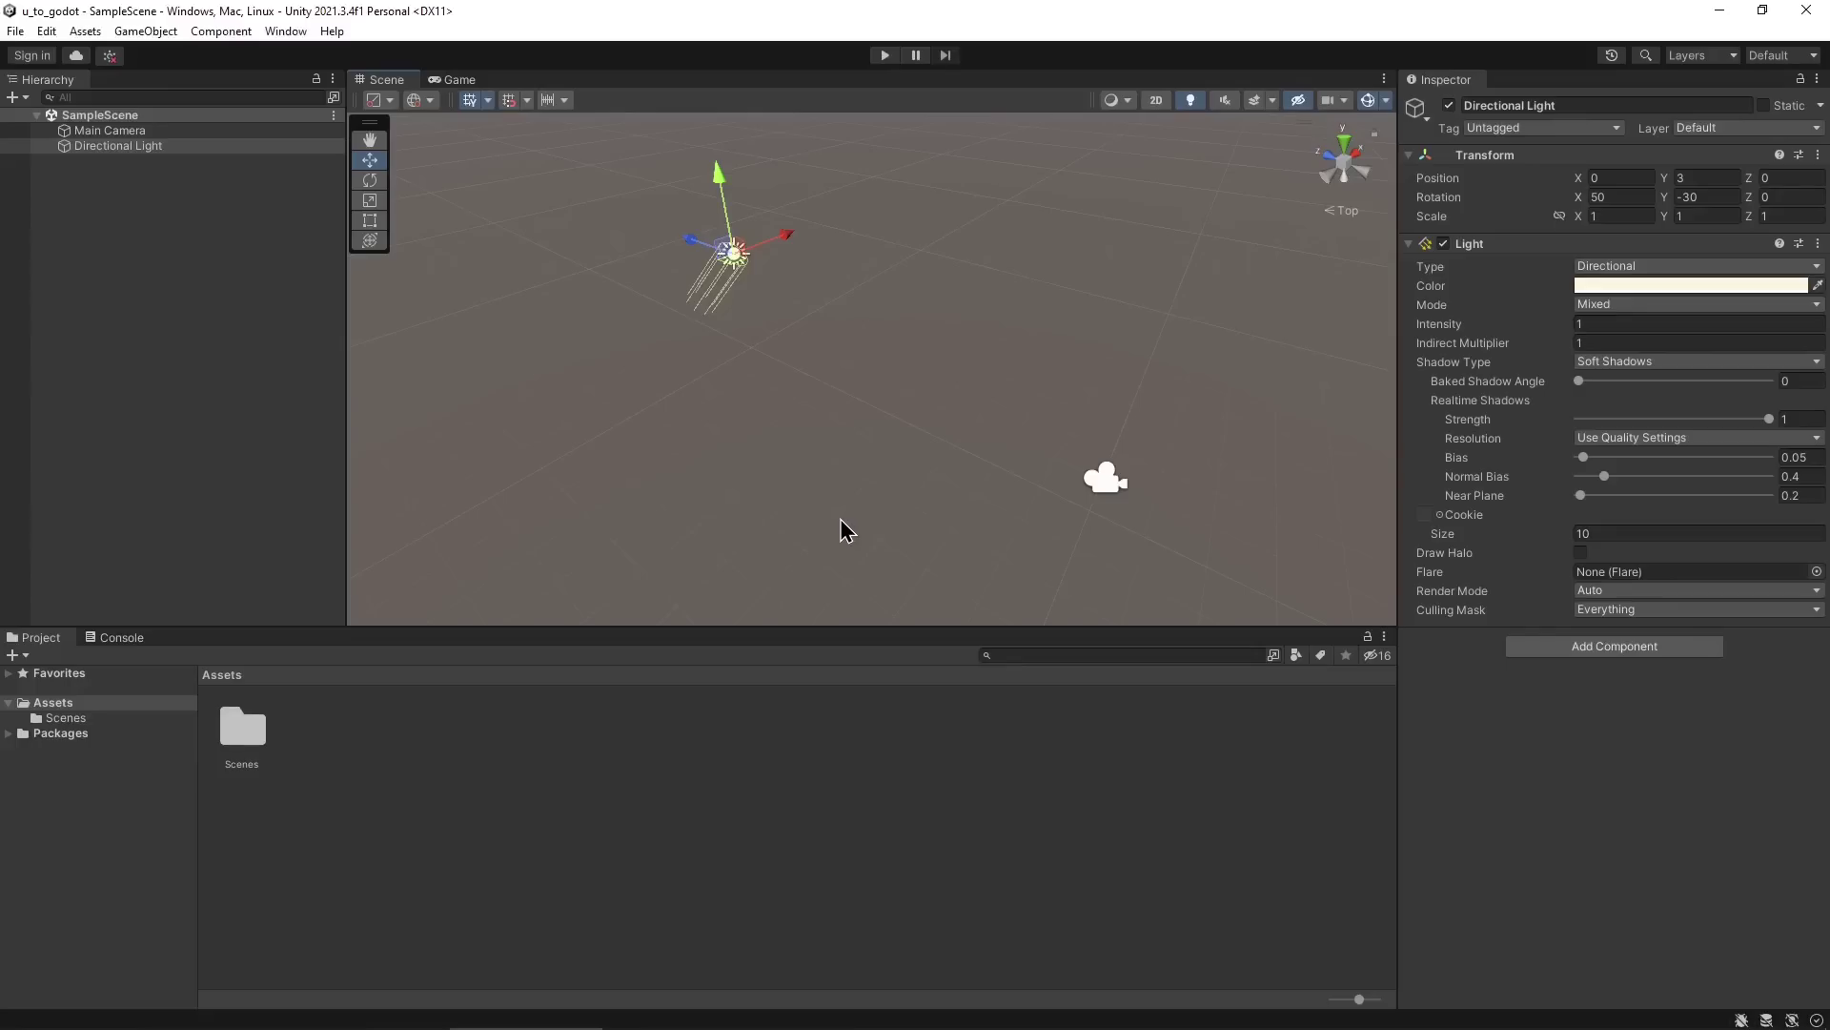
In Unity, rotate the Directional Light with the Rotate tool and undo the rotation.
key("e")
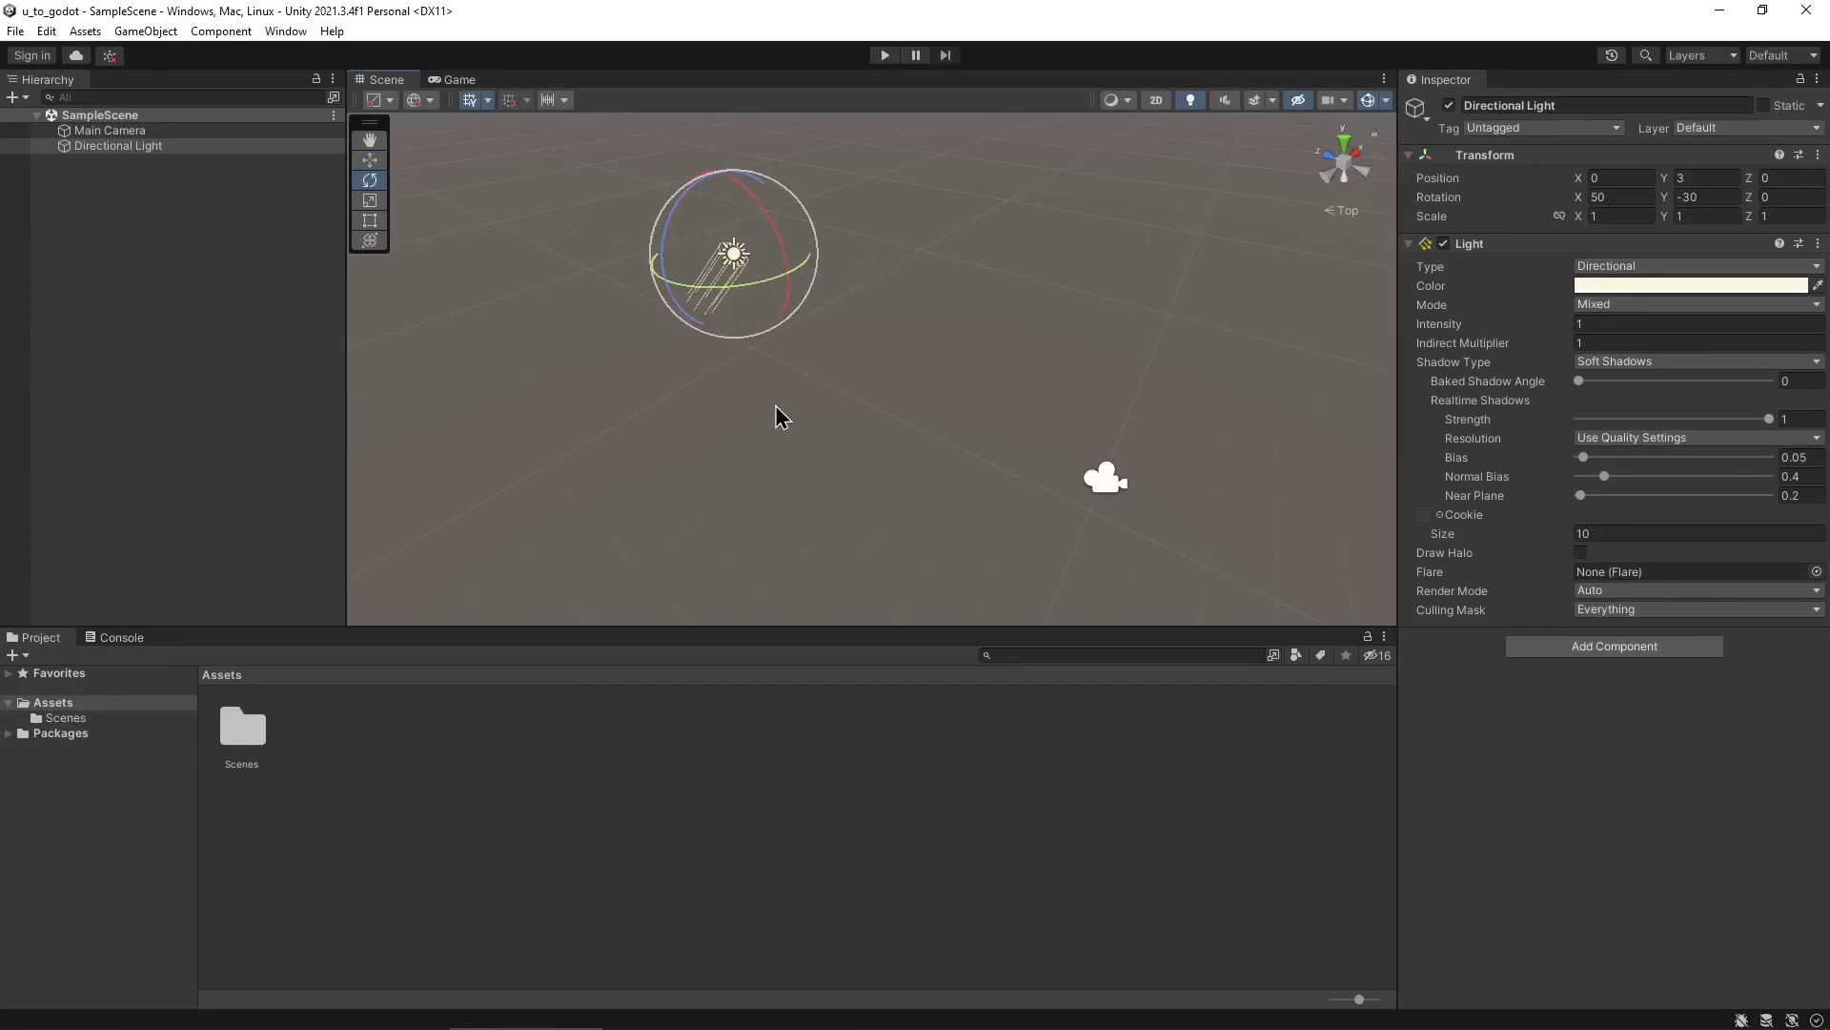
mouse_move(677, 195)
left_mouse_down()
mouse_move(733, 172)
mouse_move(744, 185)
mouse_move(698, 221)
left_mouse_up()
key("ctrl+z")
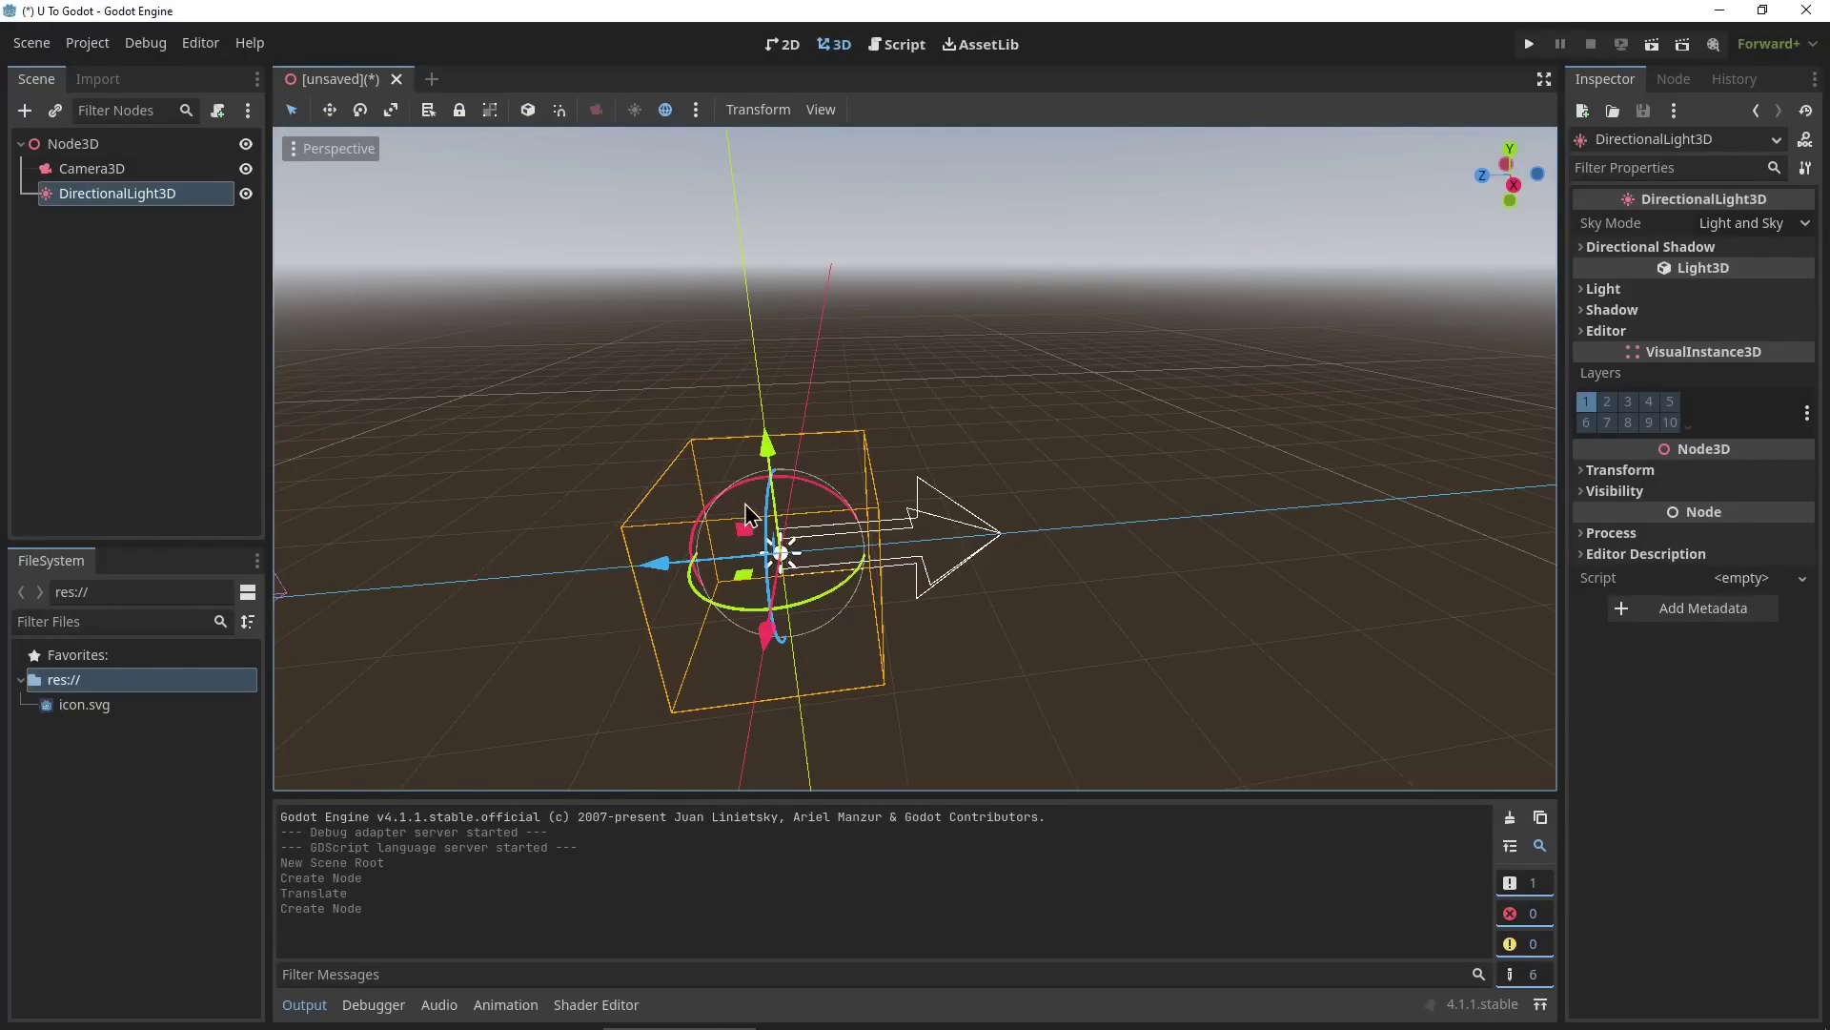
Rotate the DirectionalLight3D in the 3D viewport to tilt the direction of its light.
left_click_drag(747, 516, 780, 542)
key("a")
right_click_drag(779, 541, 664, 556)
key("s")
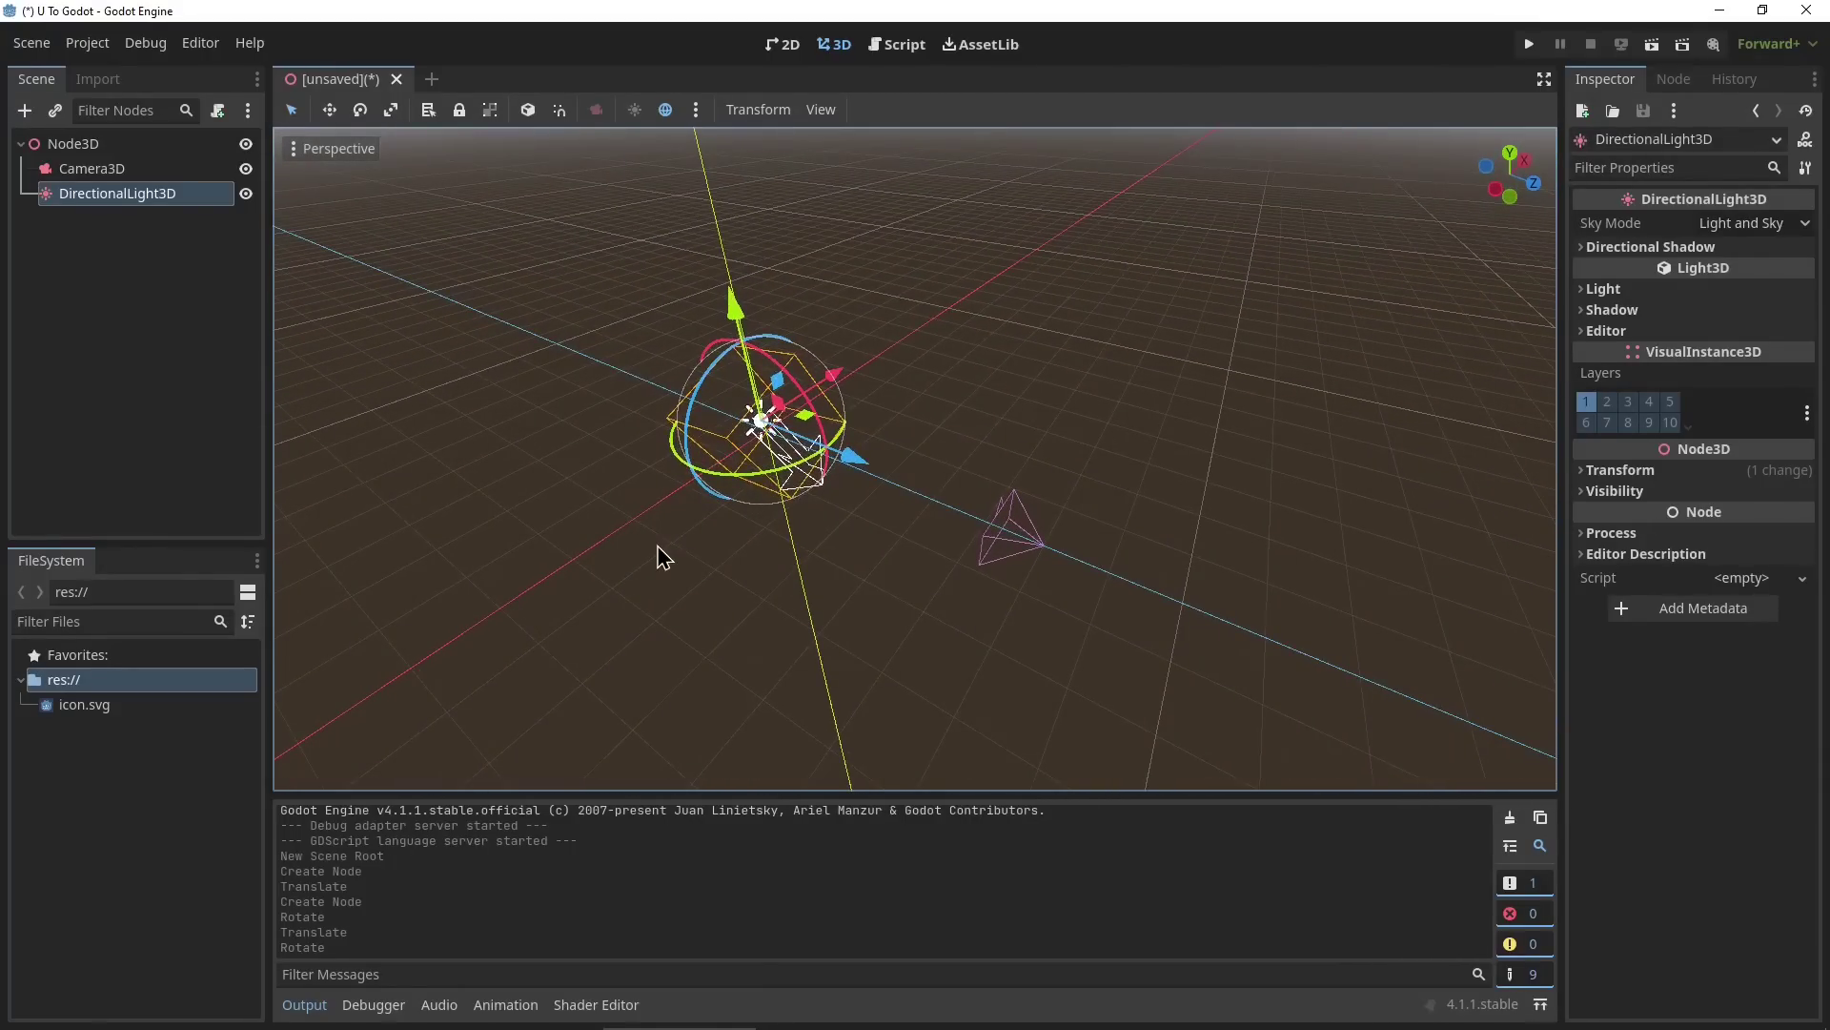
Select the Camera3D node and expand its Transform properties to view position, rotation and scale.
left_click(84, 170)
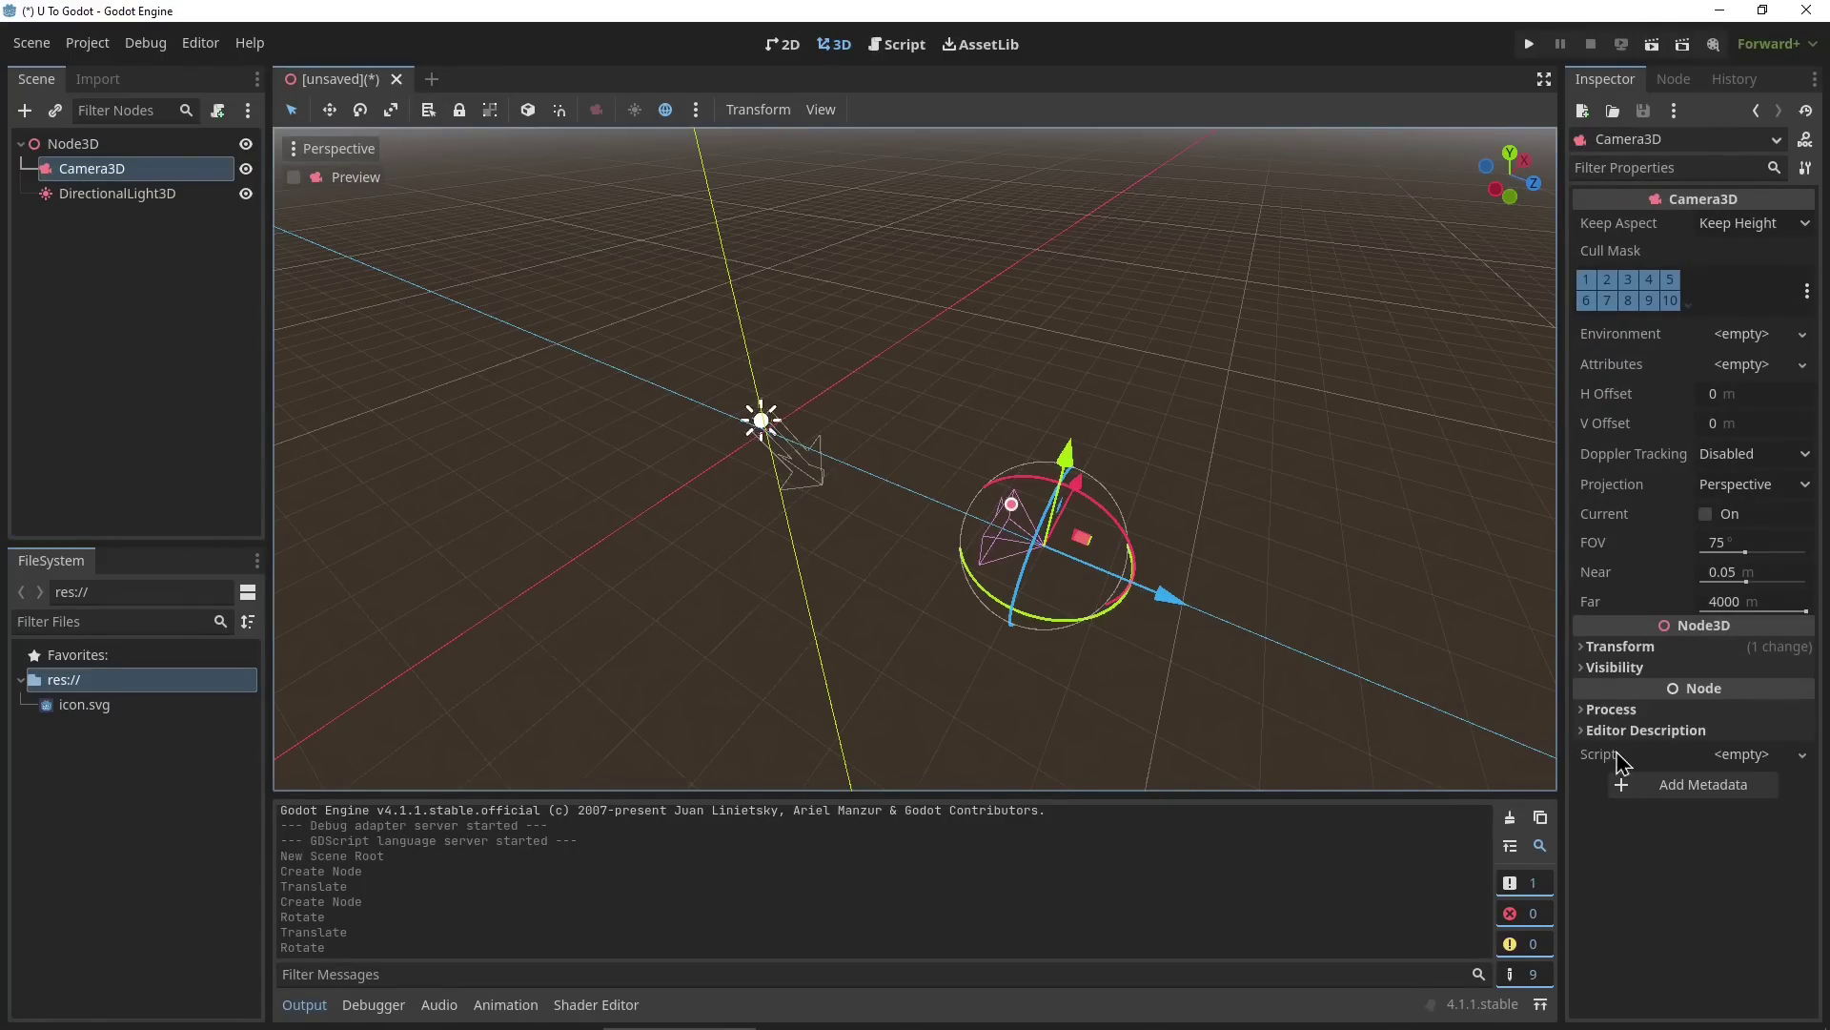
left_click(1621, 646)
scroll(1632, 720, "down", 1)
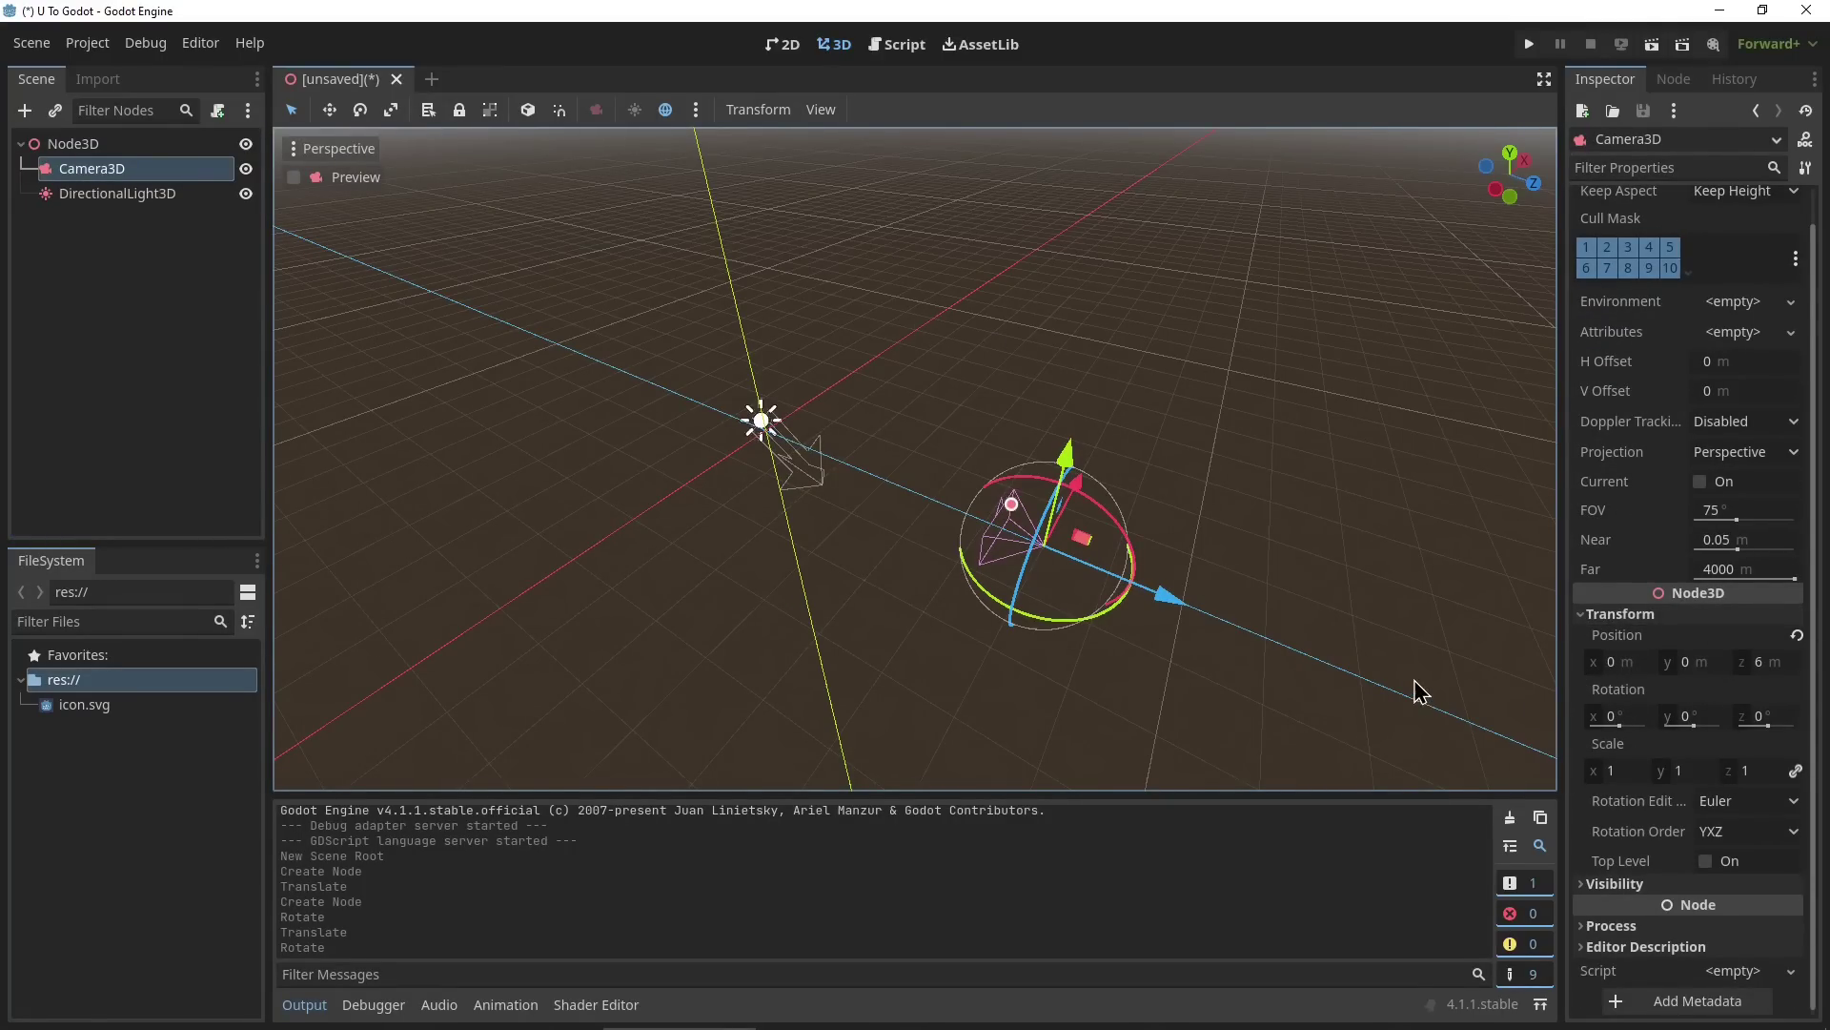
Compare the properties of Unity's Main Camera with those of Godot's Camera3D.
key("alt+Tab")
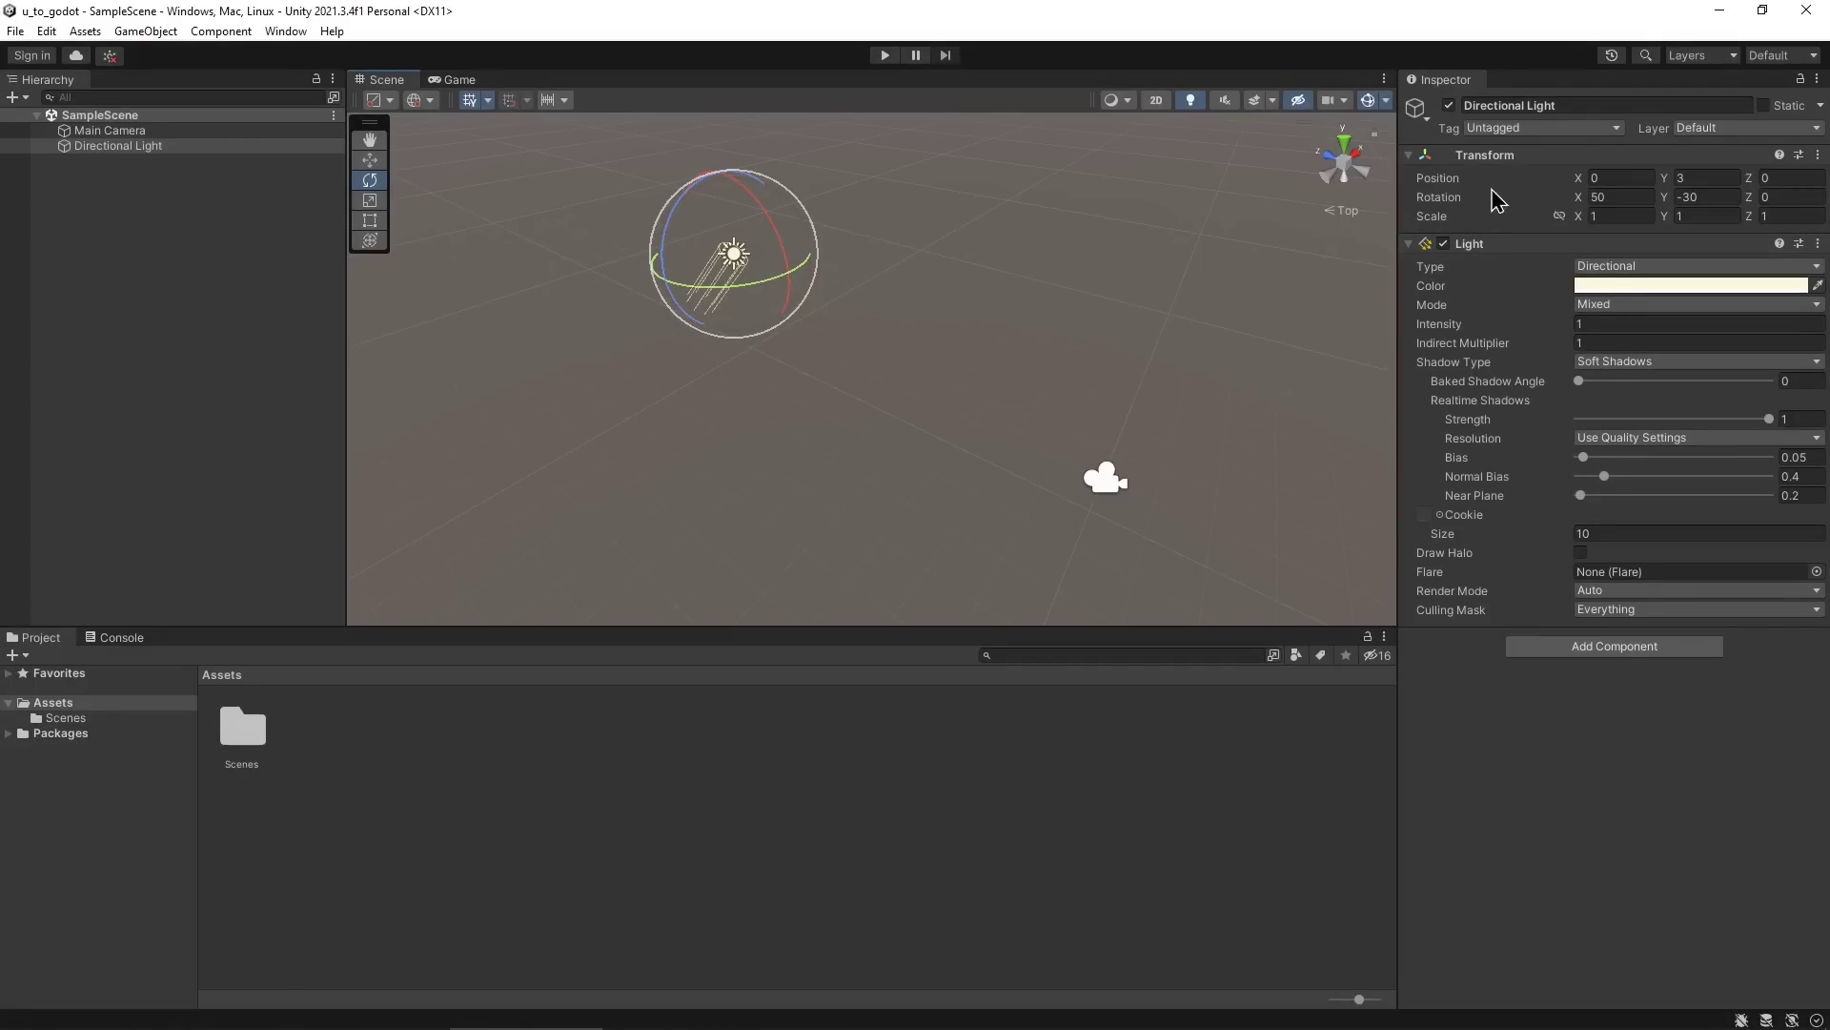
left_click(1112, 483)
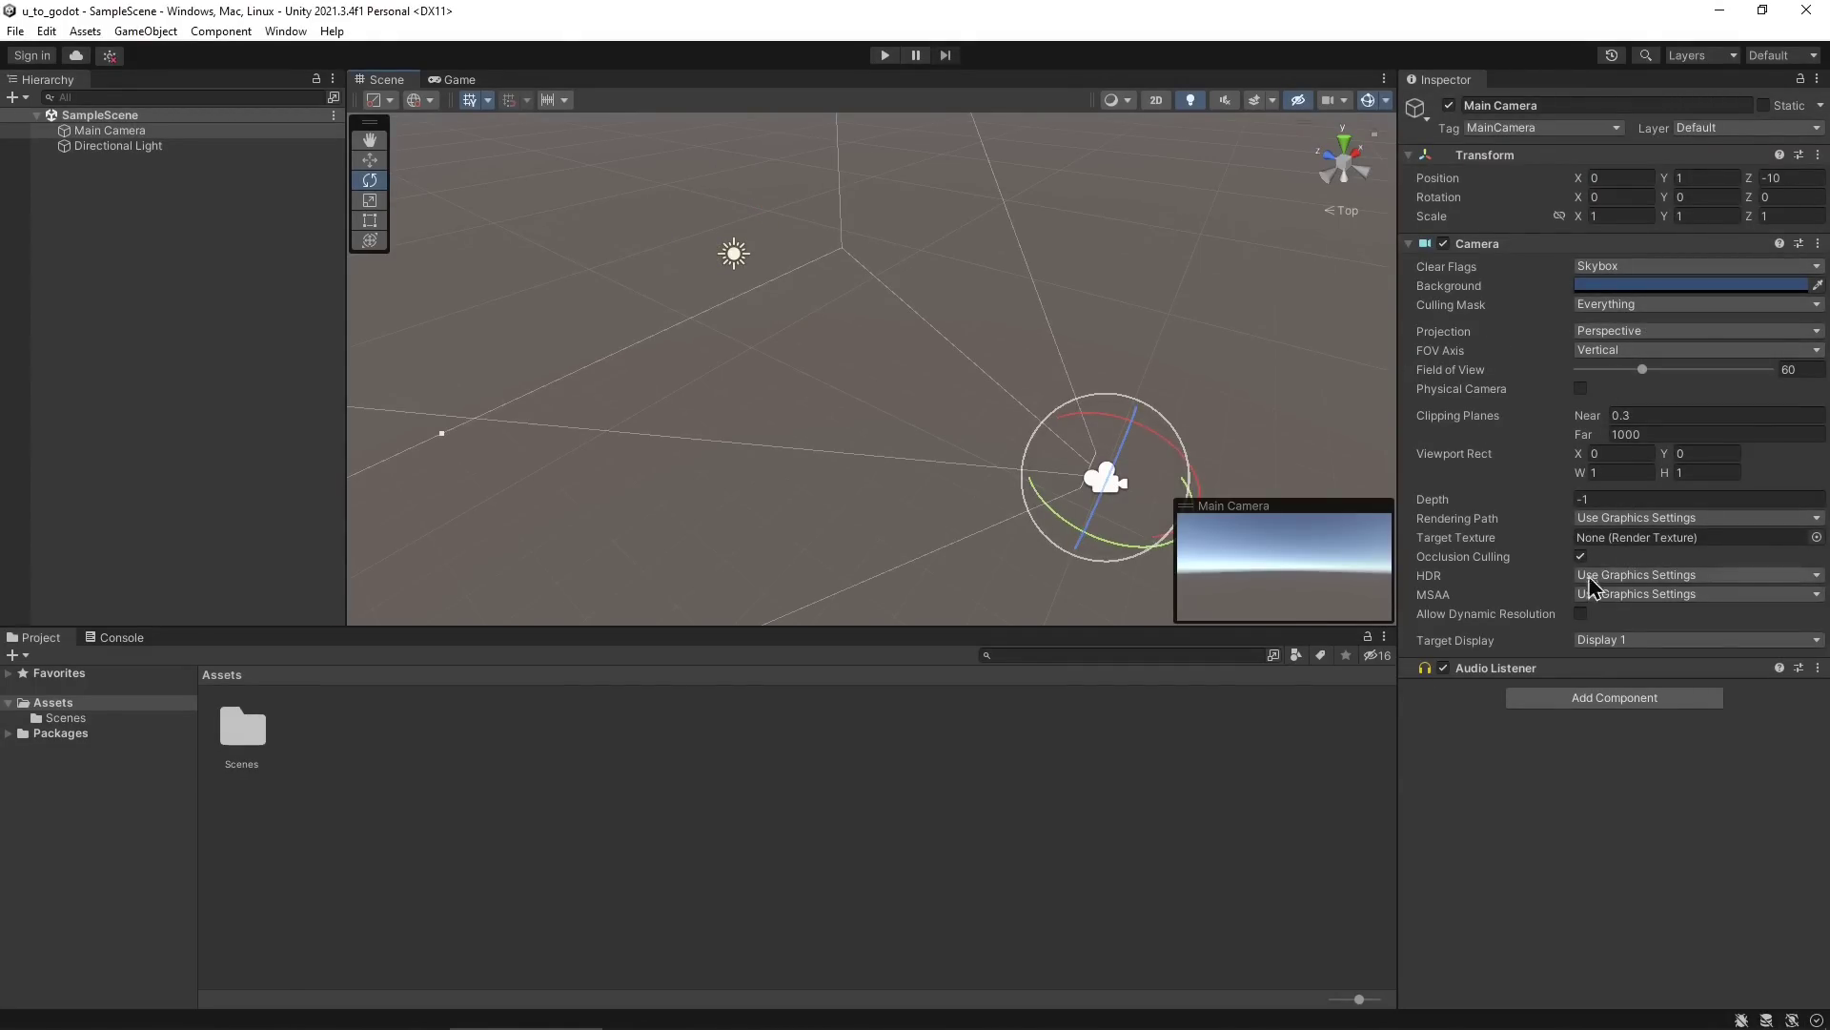
key("alt+Tab")
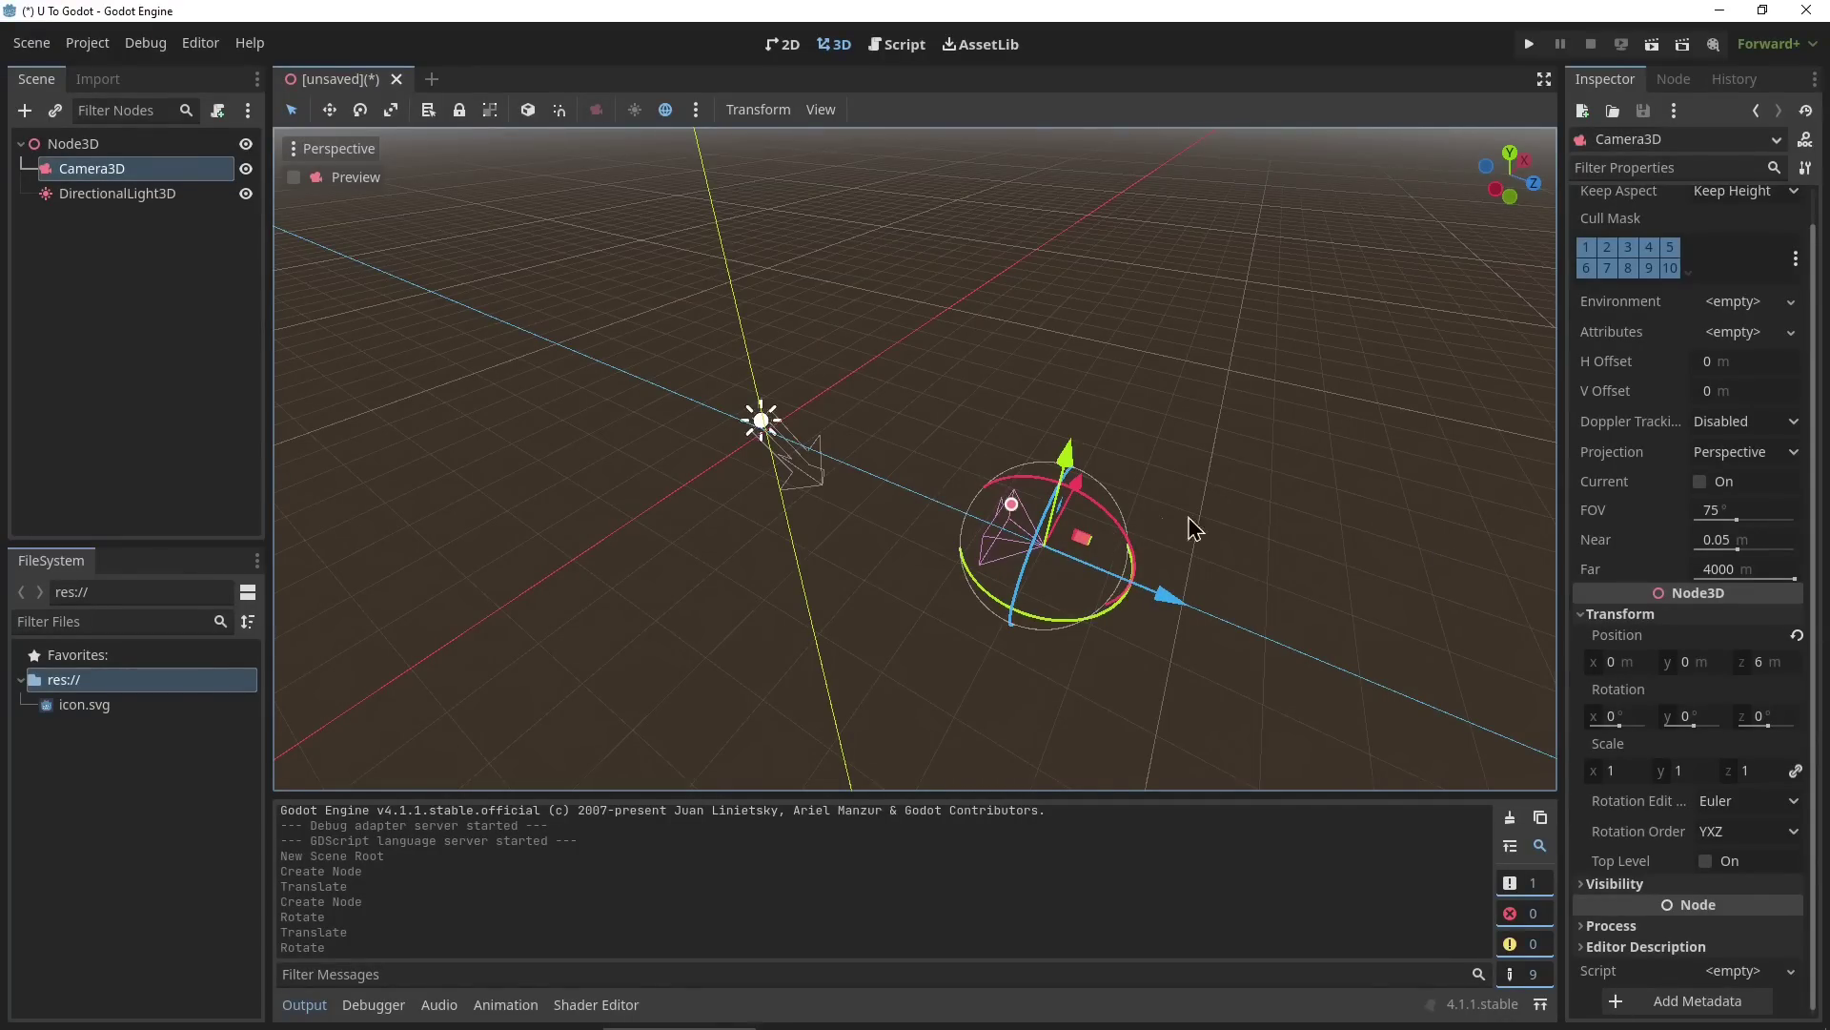
scroll(1745, 560, "up", 1)
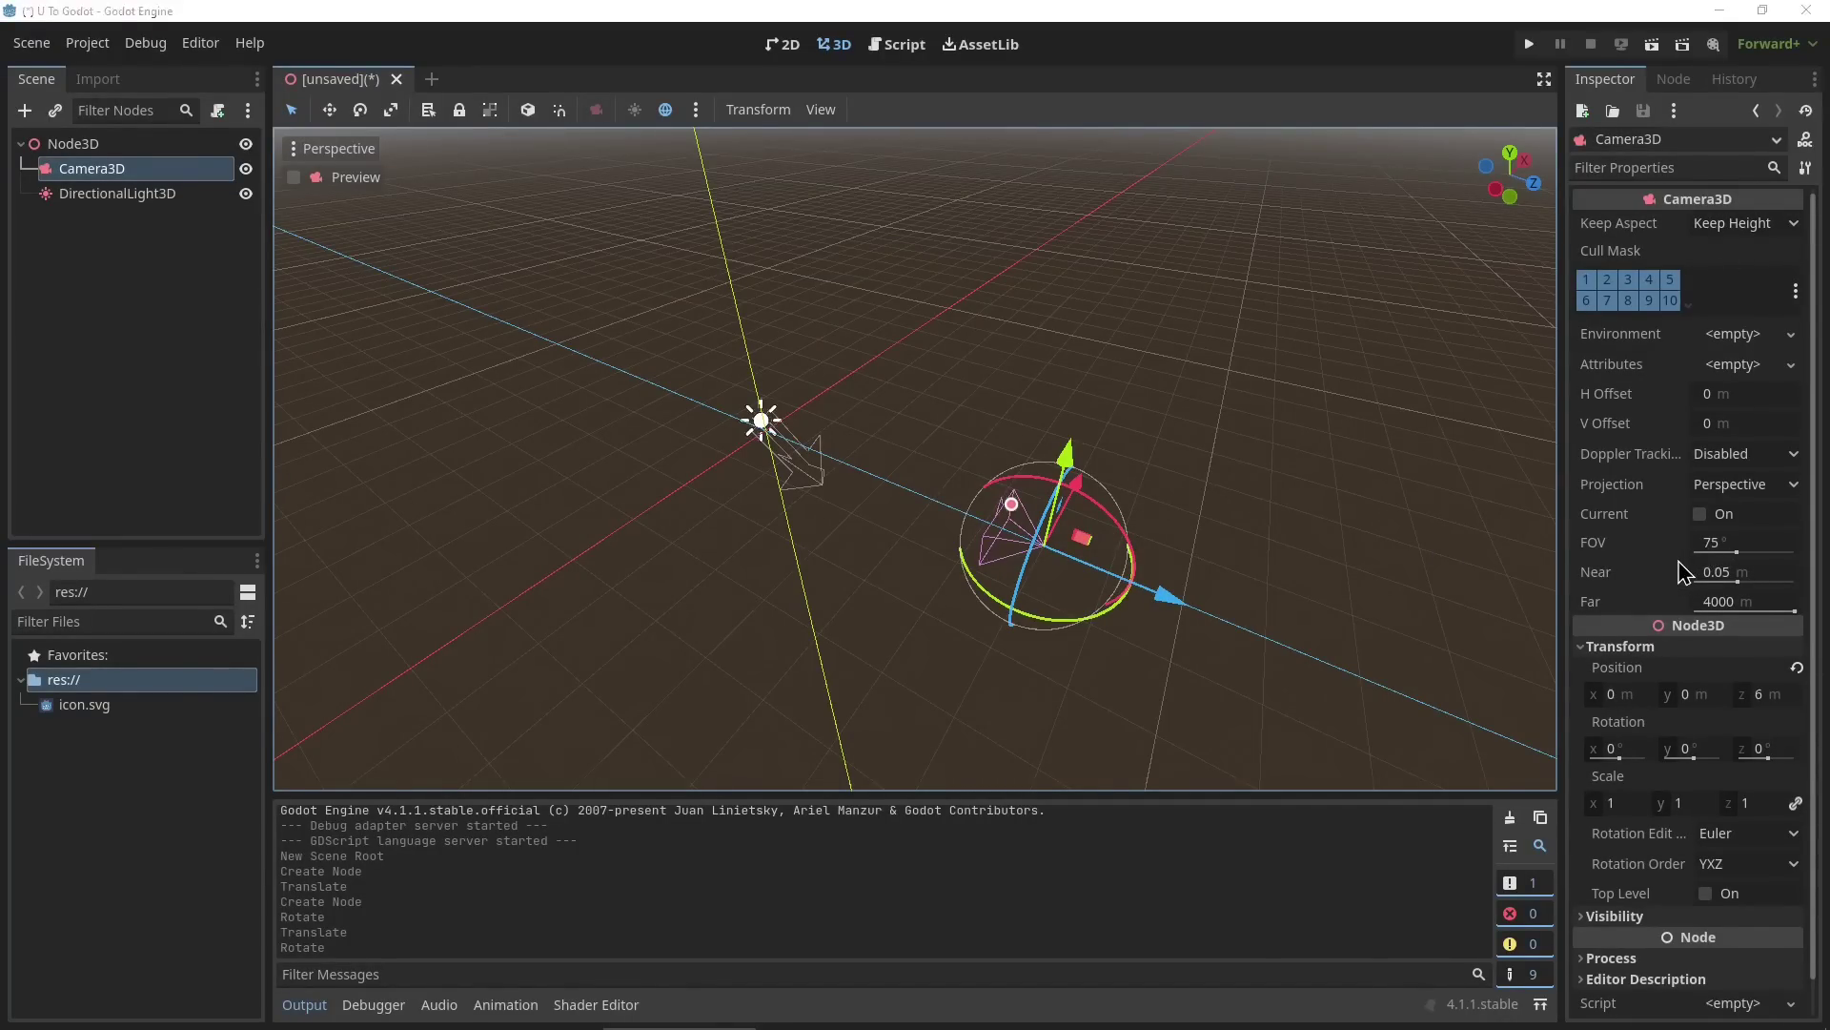
Try out field of view changes on Unity's Main Camera and Godot's Camera3D, and undo the Godot change.
key("alt+Tab")
left_click_drag(1642, 369, 1682, 382)
key("alt+Tab")
left_click_drag(1721, 543, 1658, 544)
key("ctrl+z")
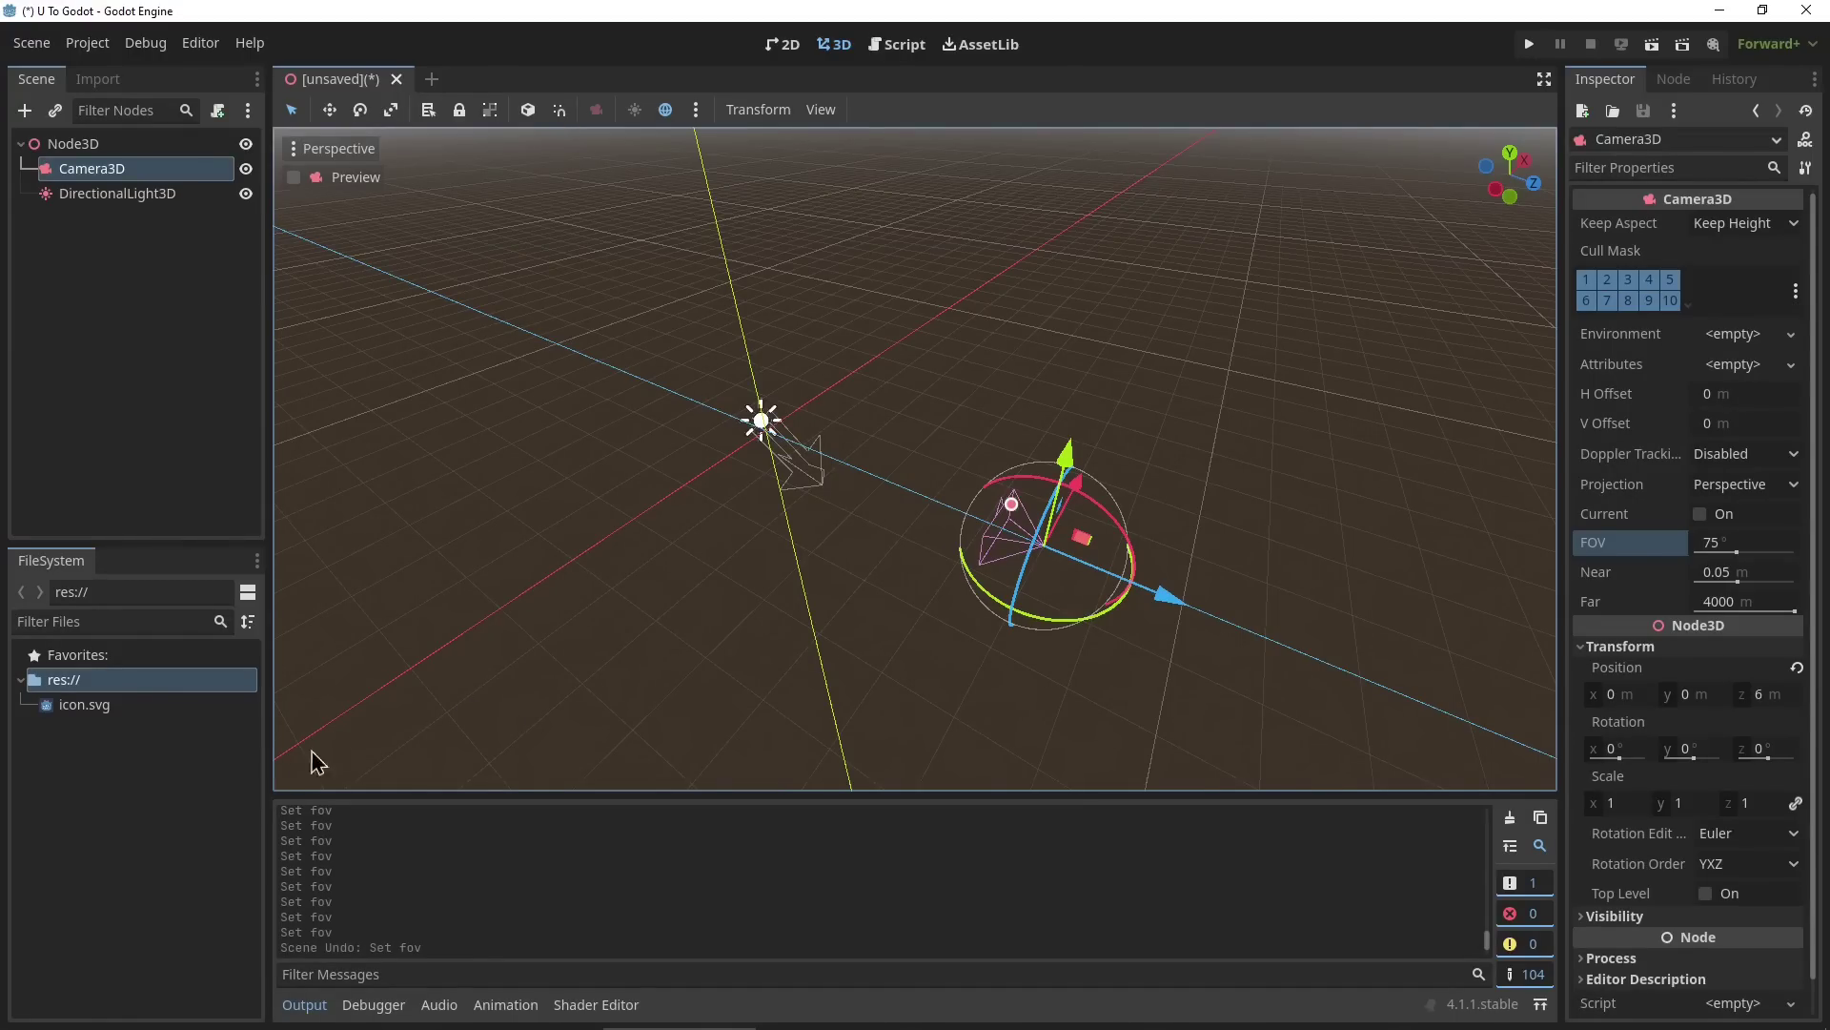
Switch to Unity and show the Scenes folder from the project's Assets in File Explorer.
key("alt+Tab")
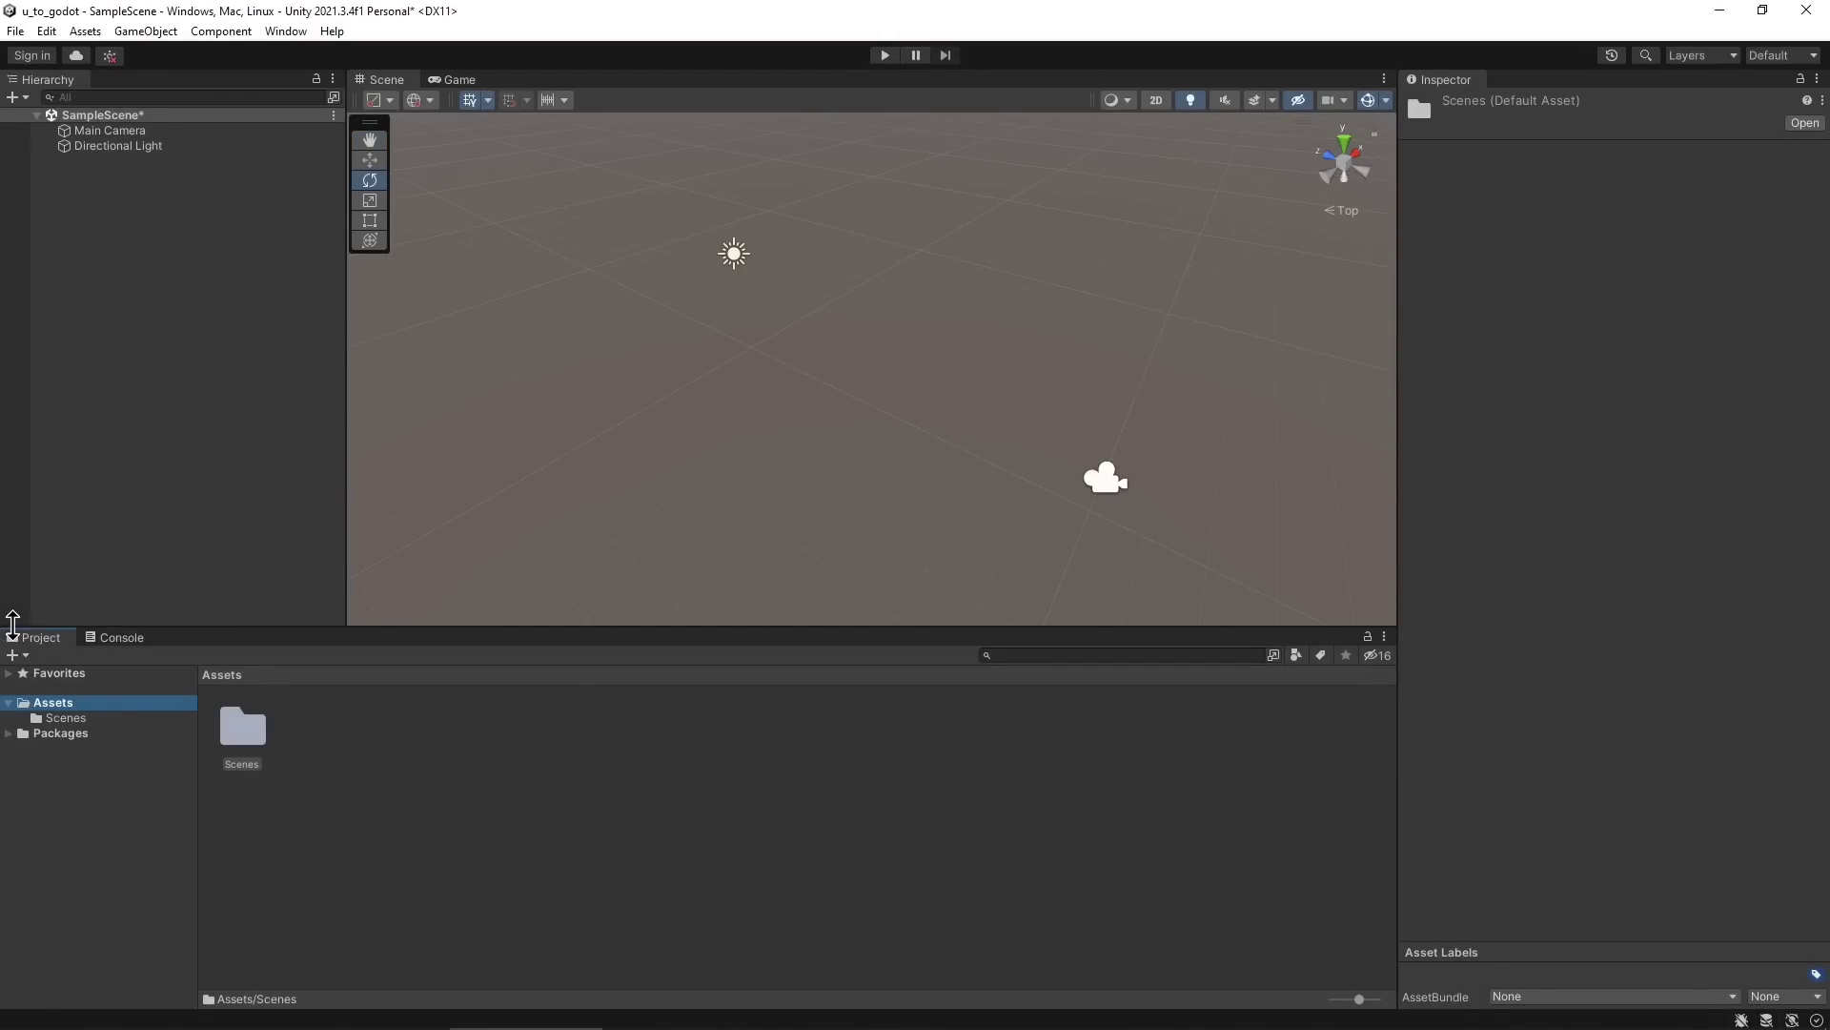
left_click(220, 784)
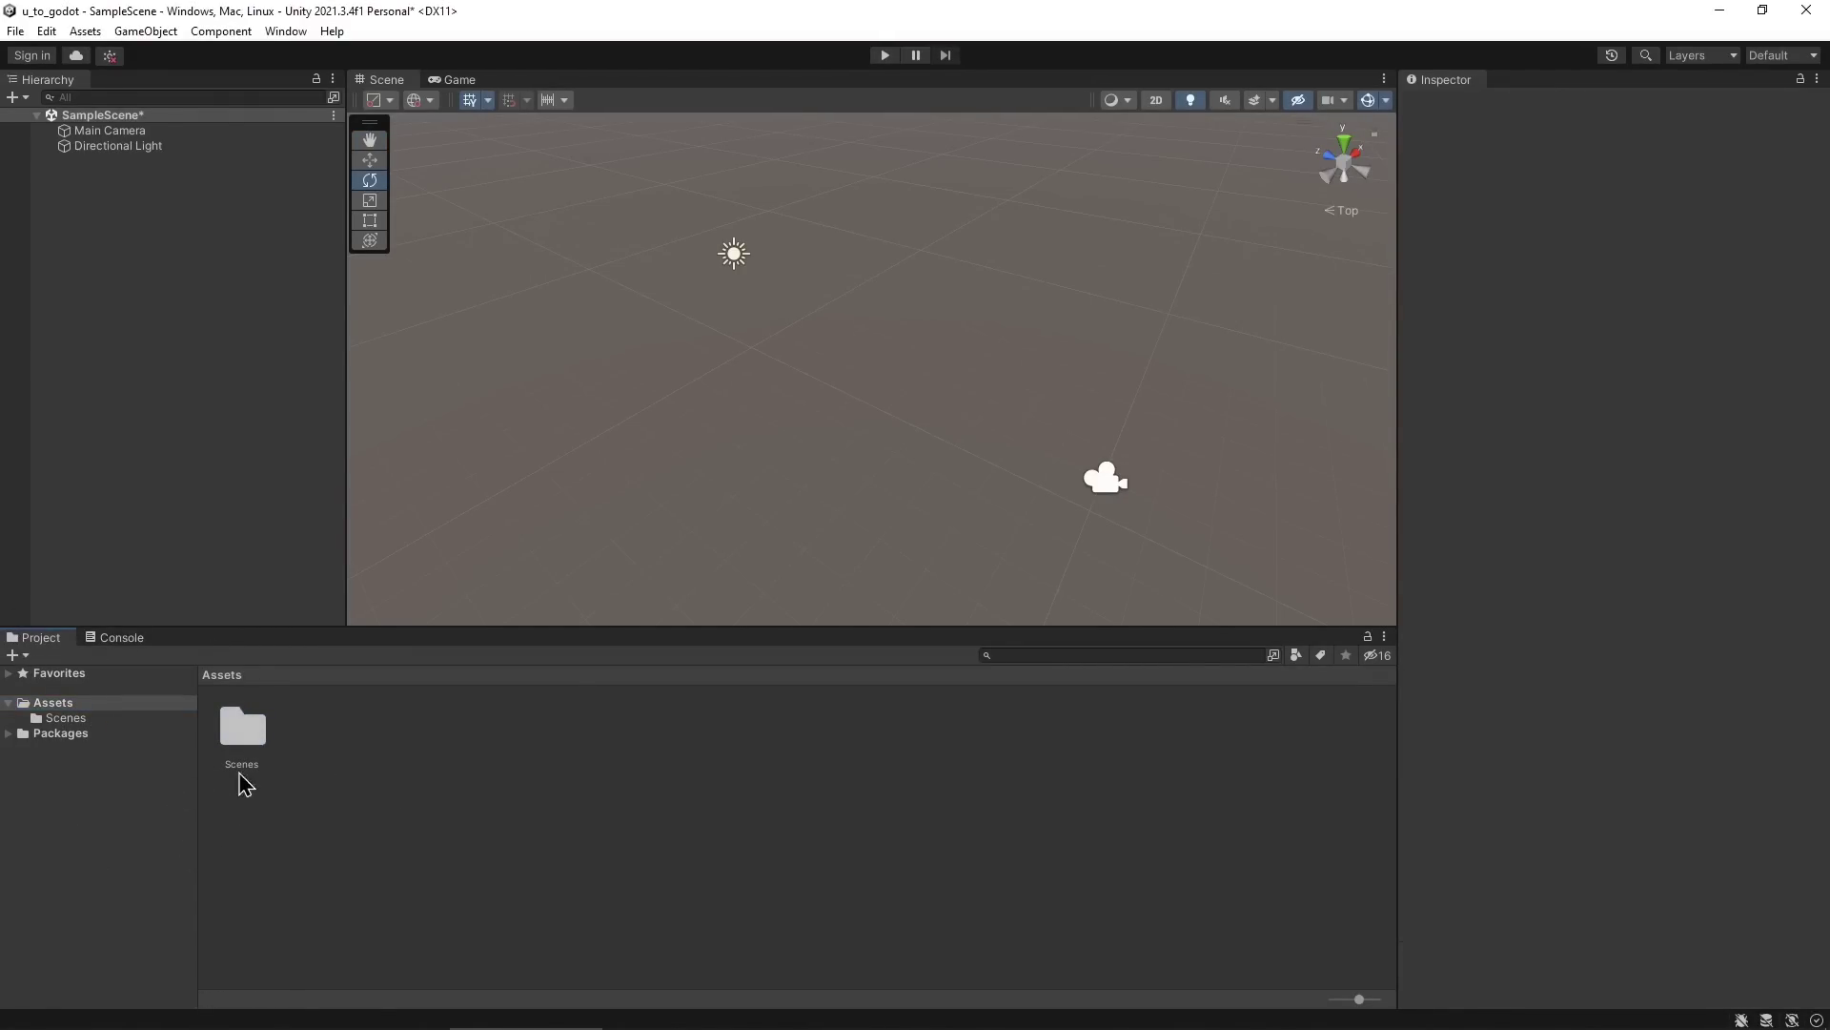
left_click(243, 730)
right_click(240, 724)
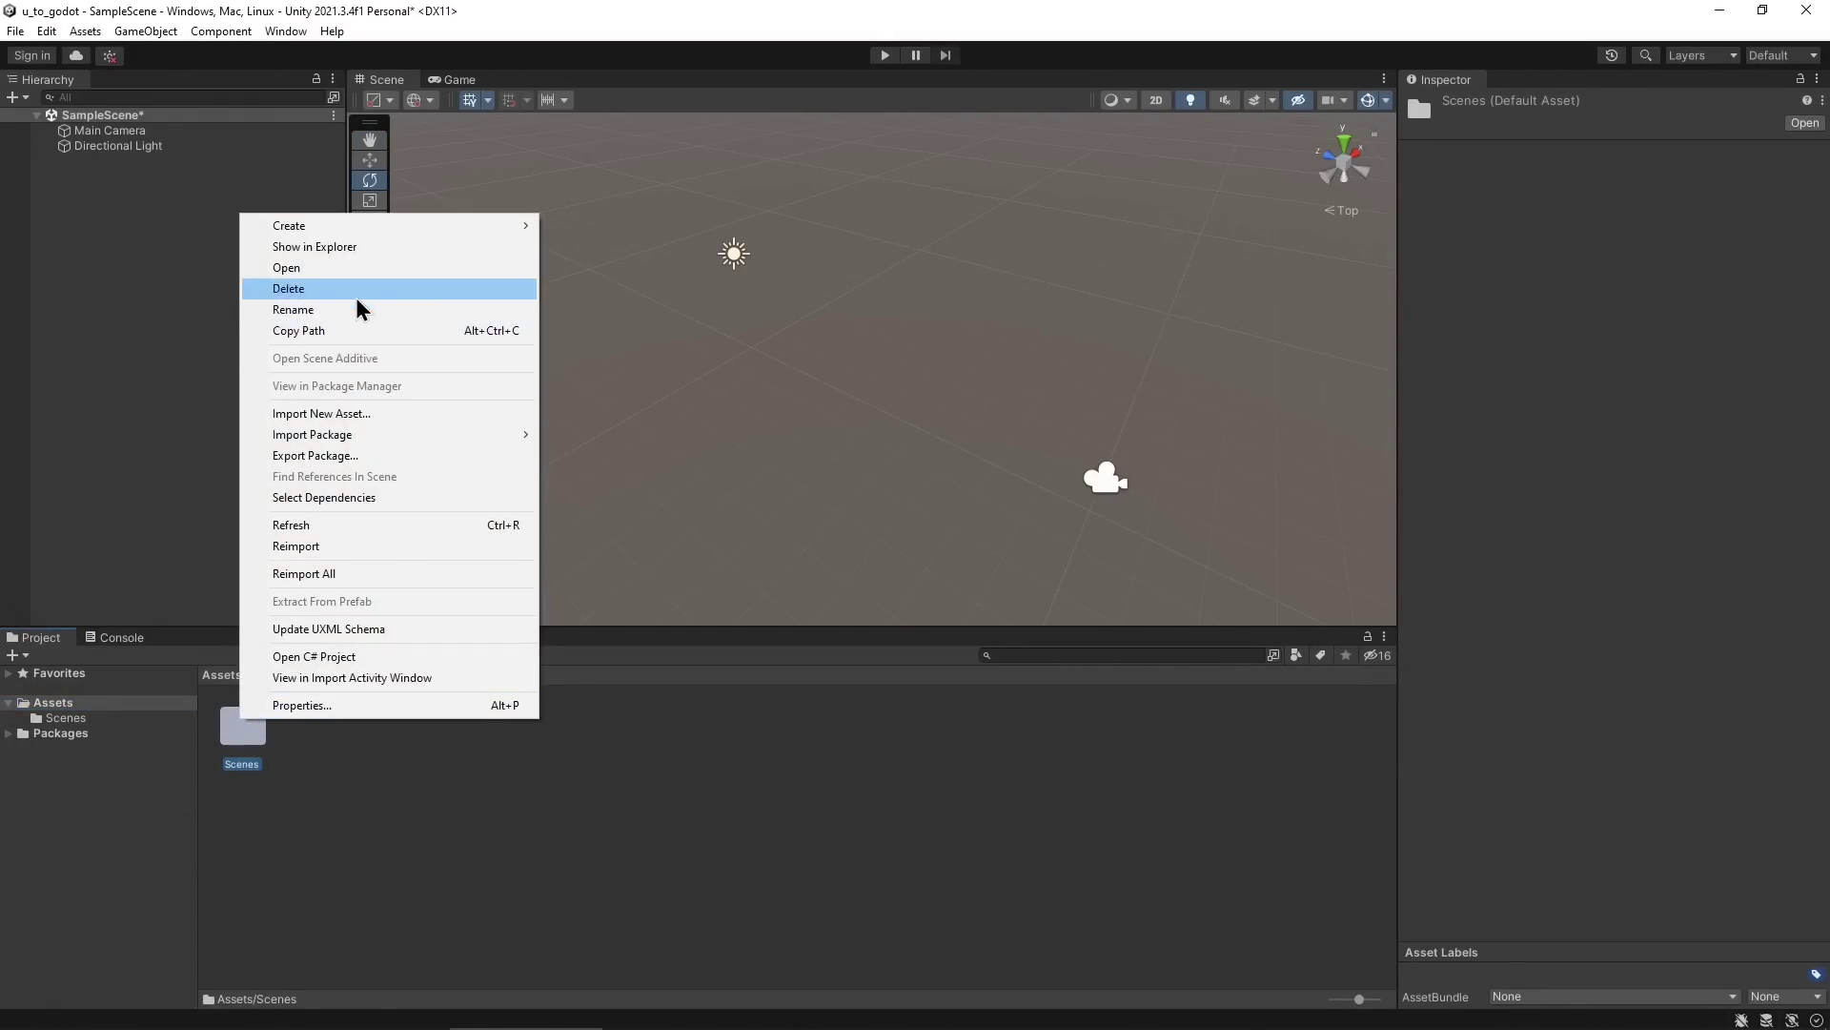
left_click(345, 250)
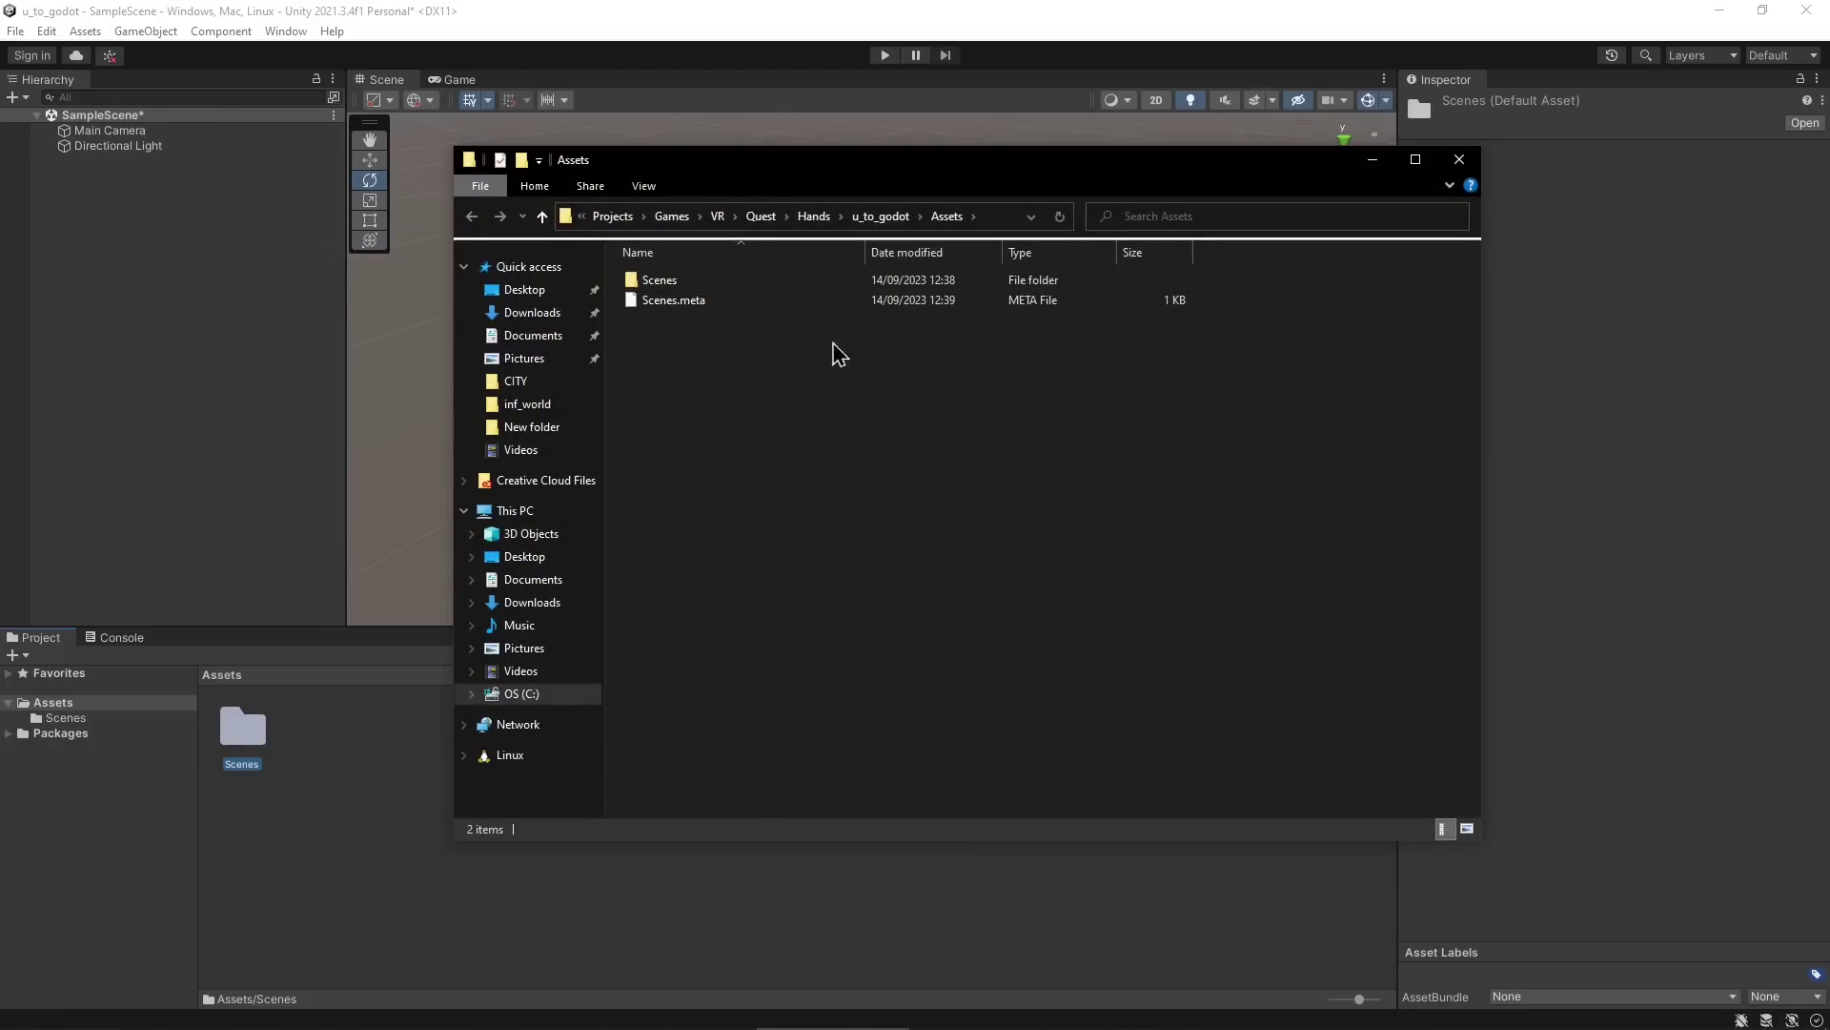
Go up to the Unity project's u_to_godot folder in File Explorer and examine its subfolders.
left_click(881, 216)
left_click_drag(895, 148, 952, 209)
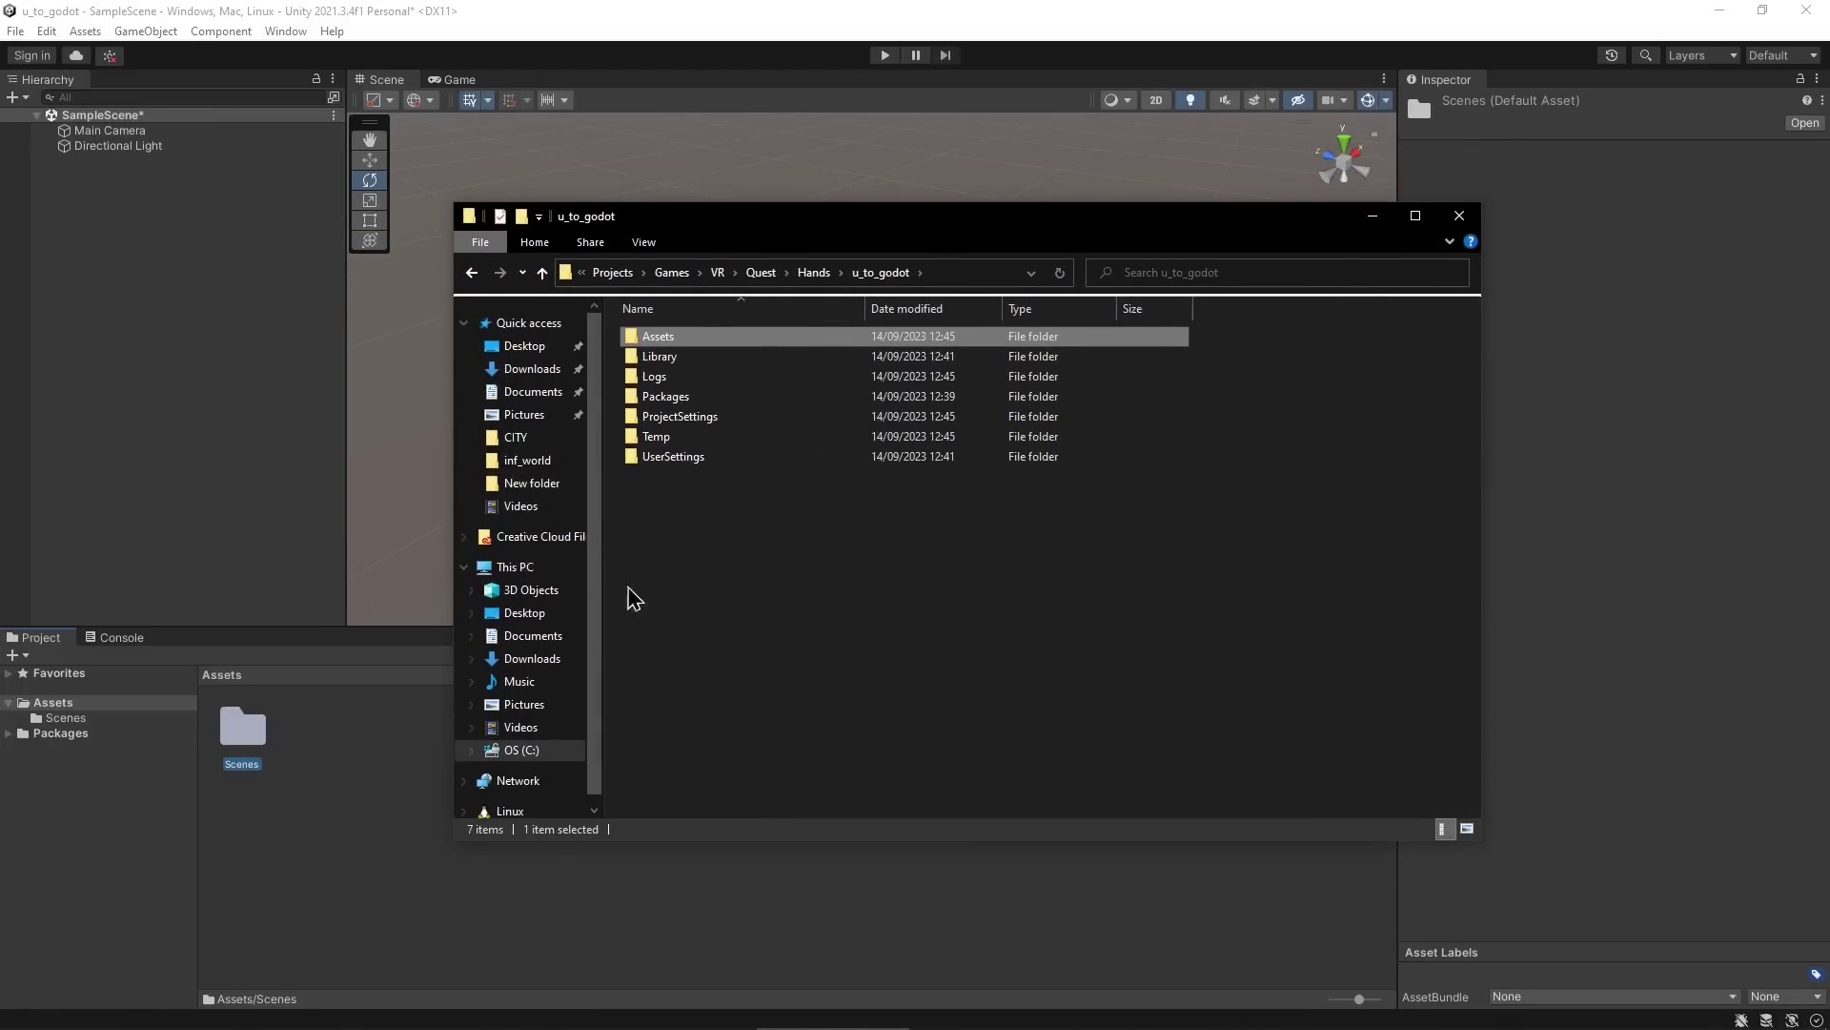
left_click_drag(758, 602, 648, 329)
left_click(610, 523)
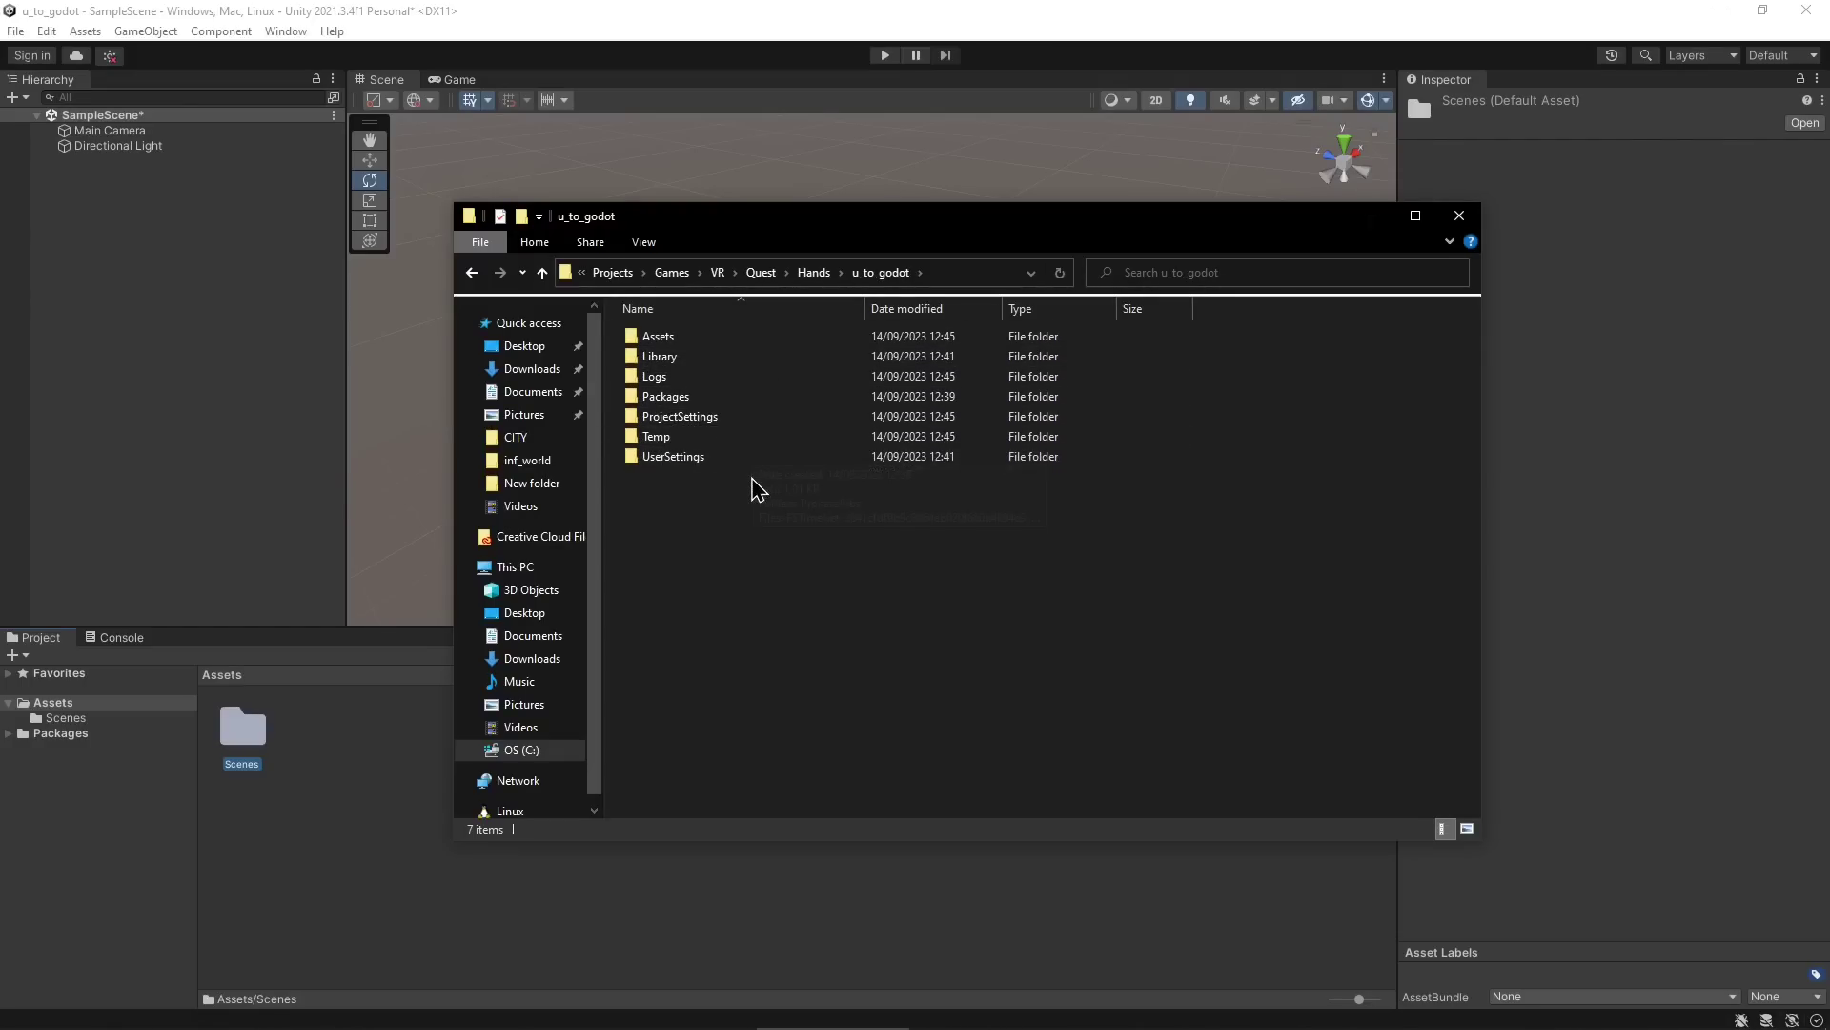
Switch to Godot and open the project's res:// folder in the file manager.
key("alt+Tab")
key("alt+Tab")
key("alt+Tab")
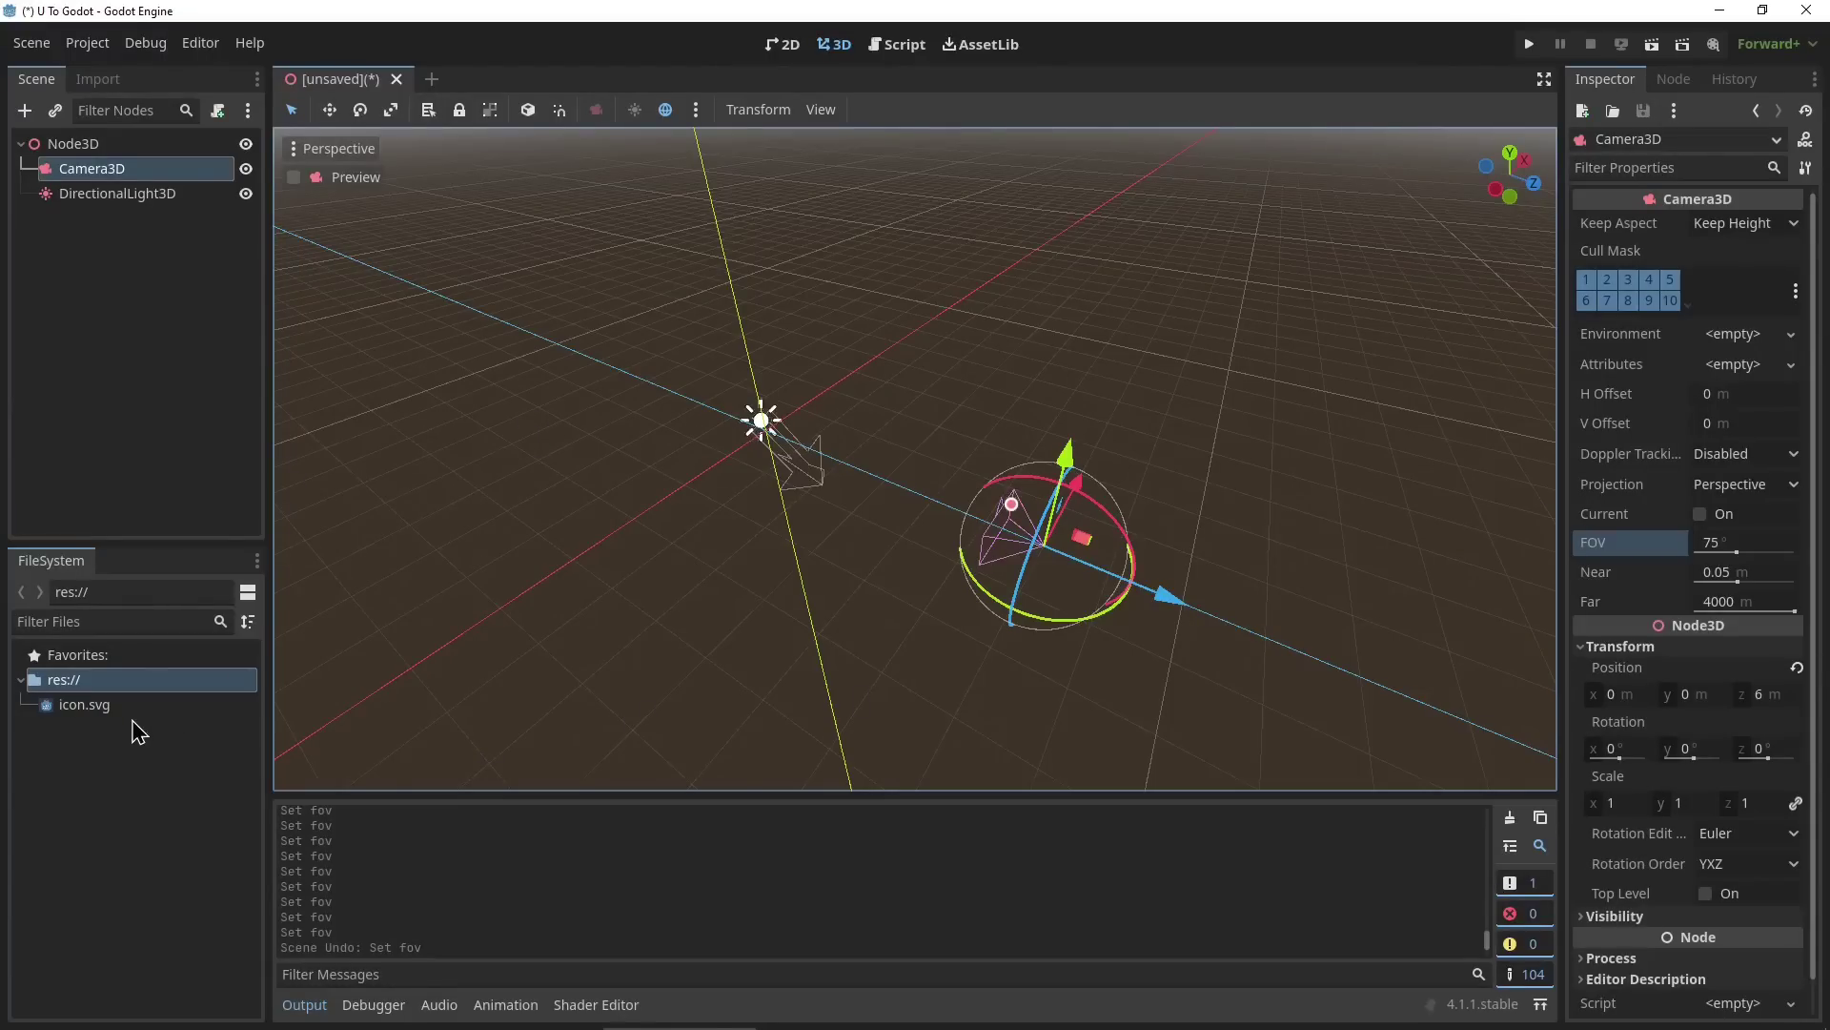
right_click(57, 691)
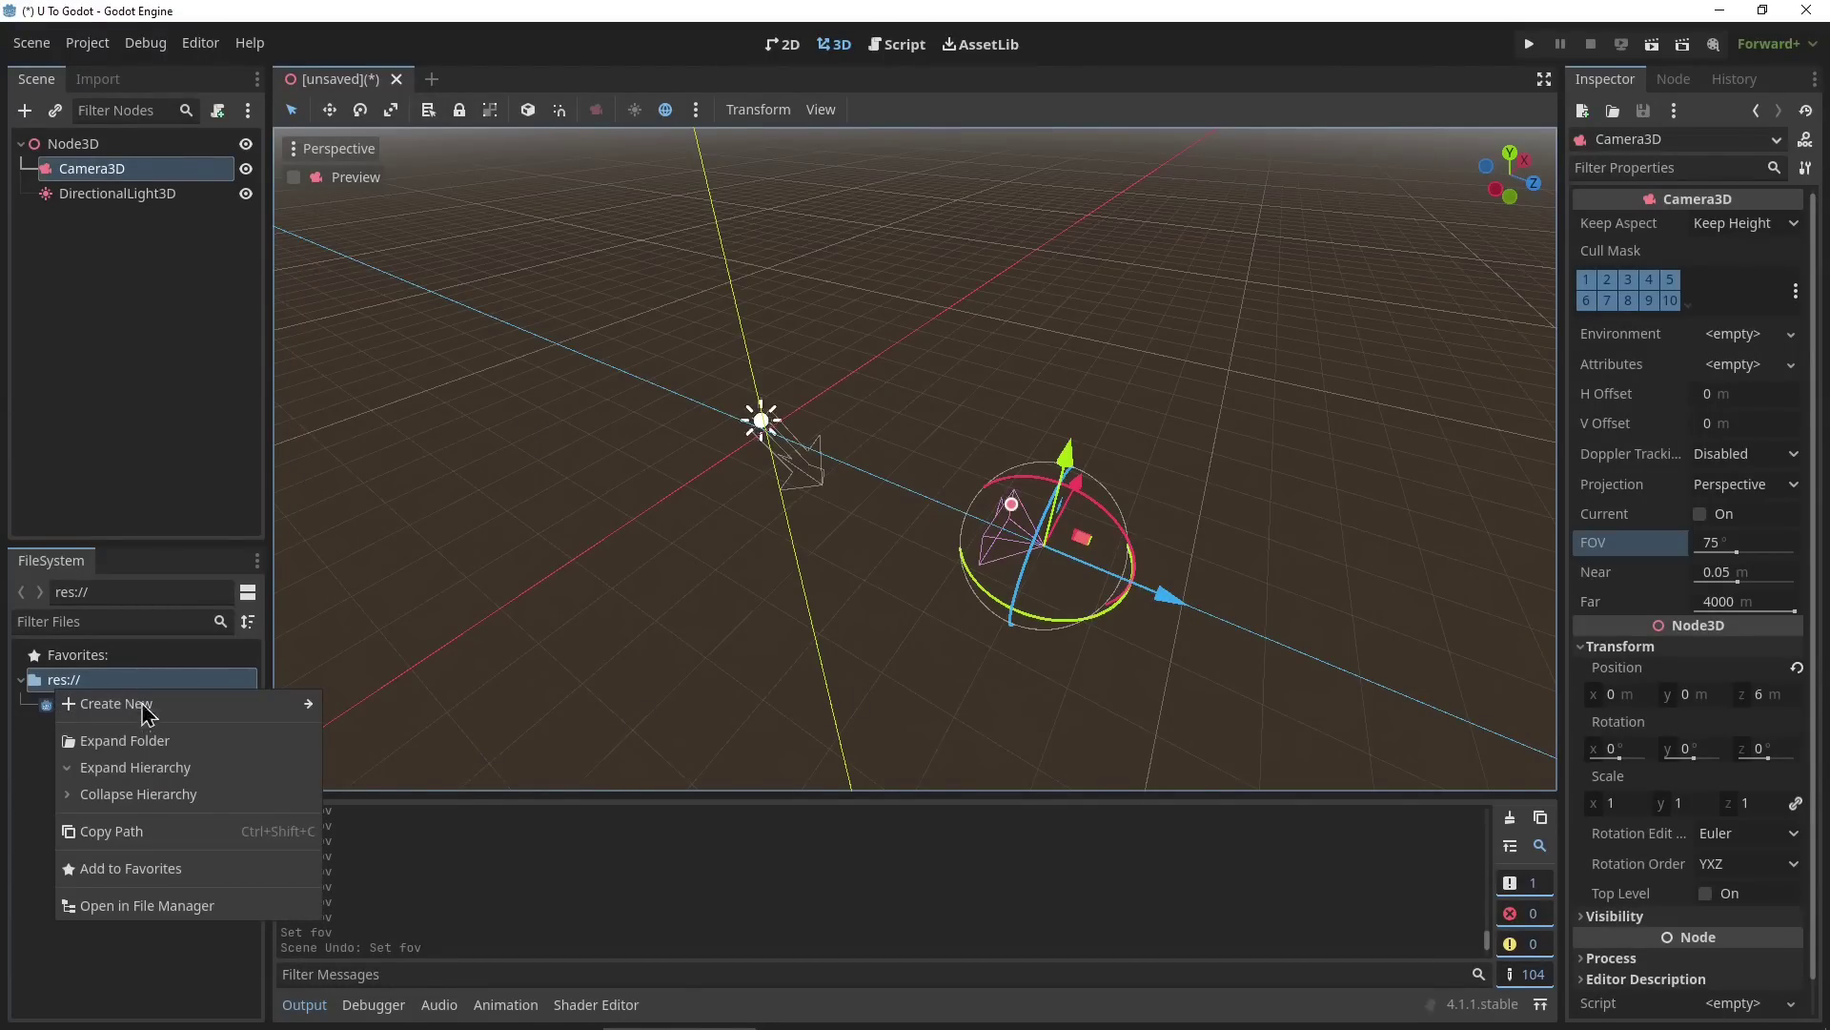
left_click(168, 909)
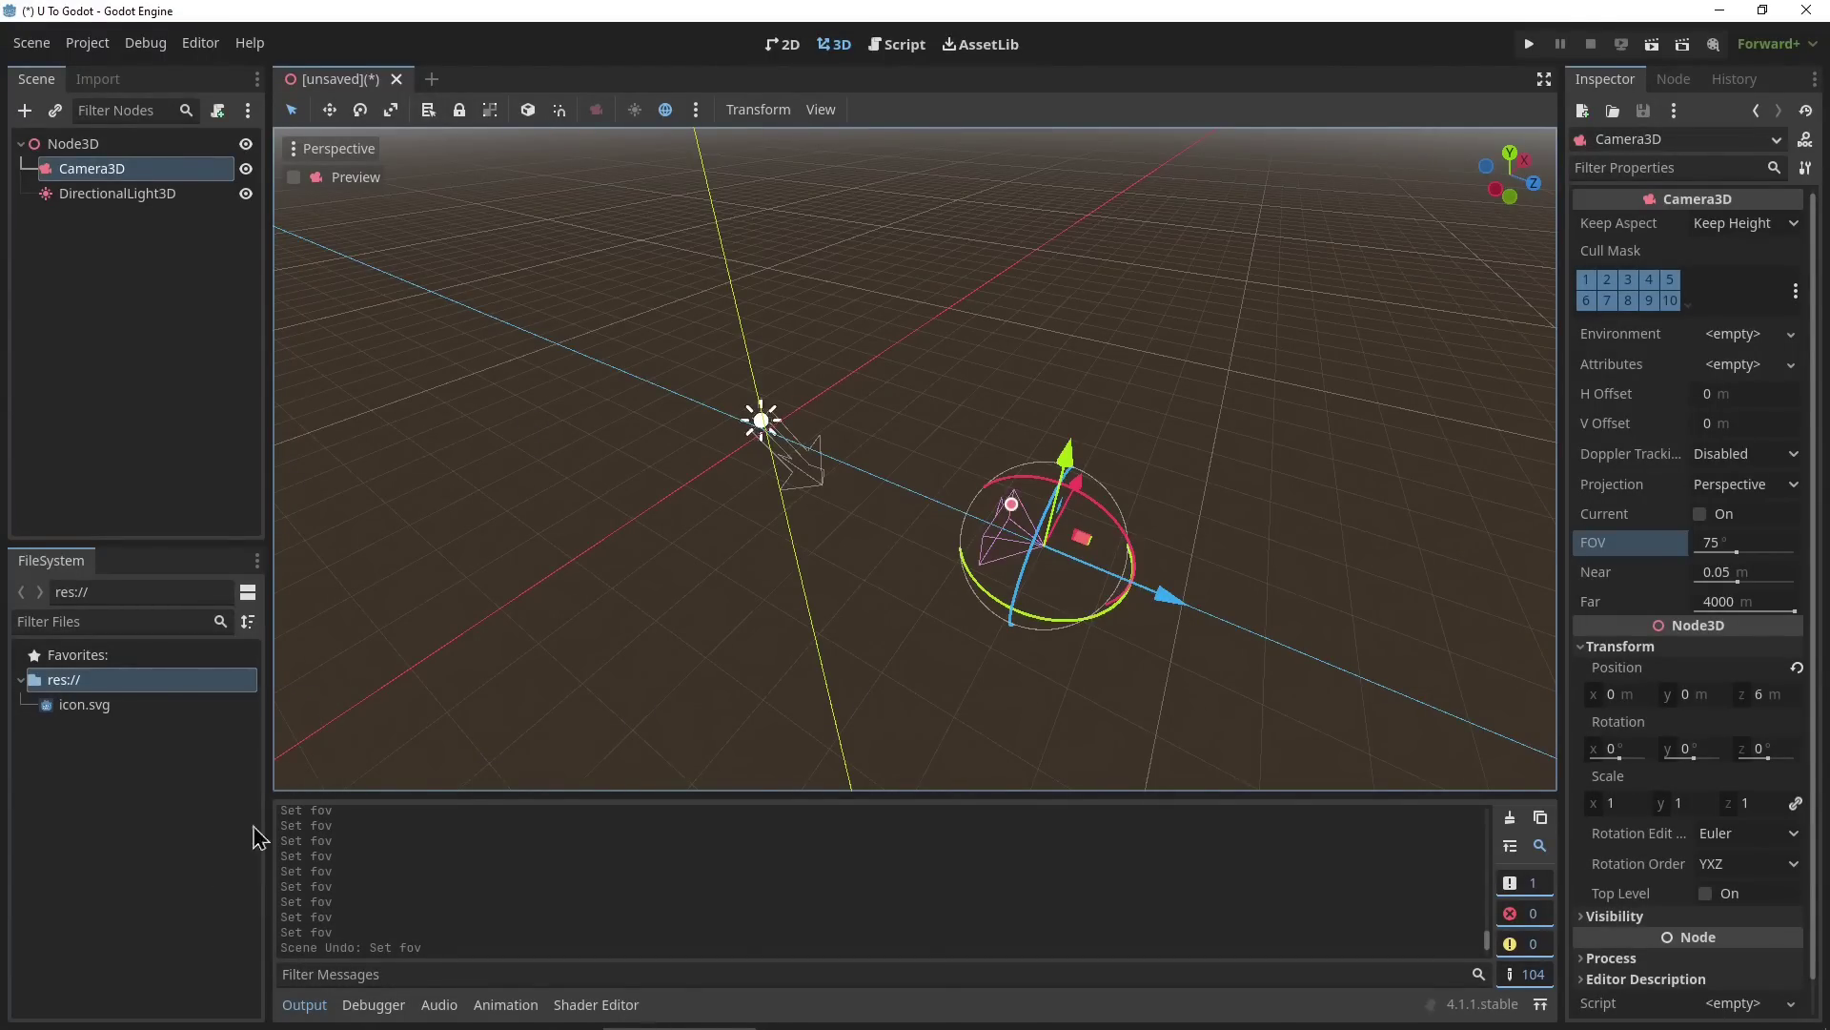
Examine the Godot project folder's files, including the .godot folder's contents and the .gitignore and .gitattributes files.
left_click_drag(806, 584, 674, 369)
left_click(708, 538)
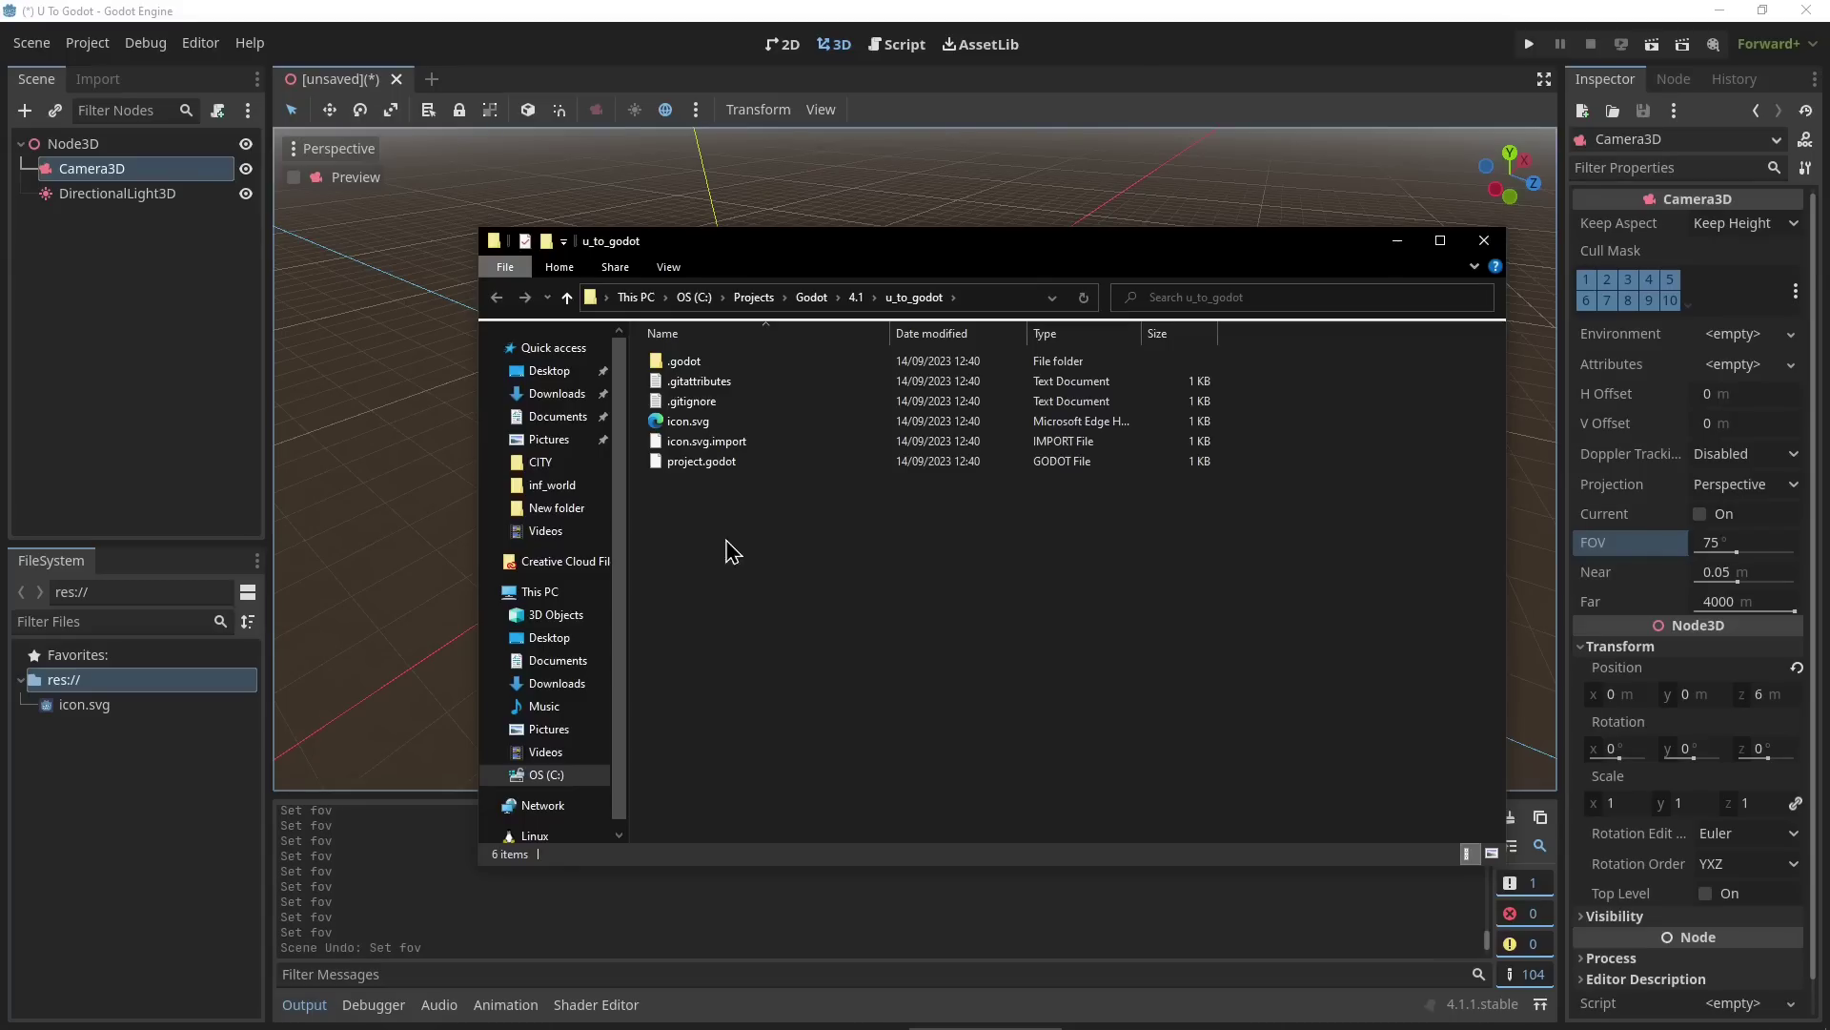
double_click(834, 363)
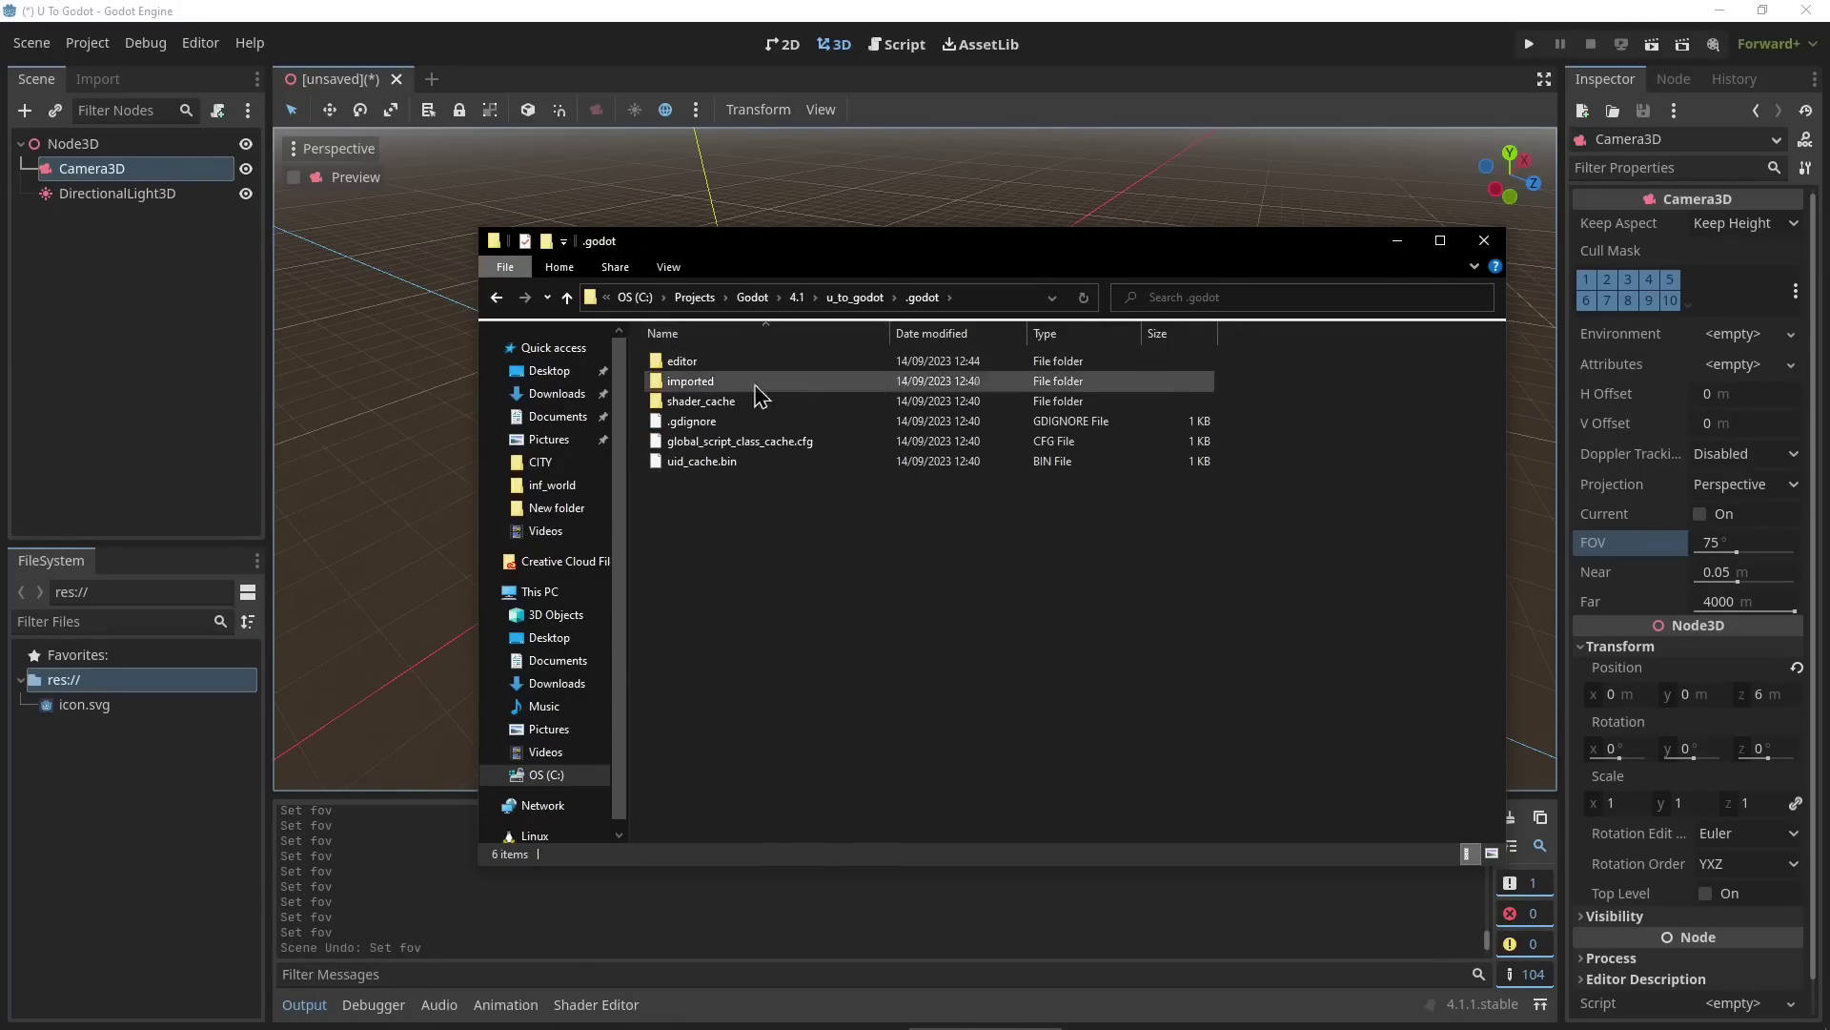
key("ctrl+a")
left_click(855, 296)
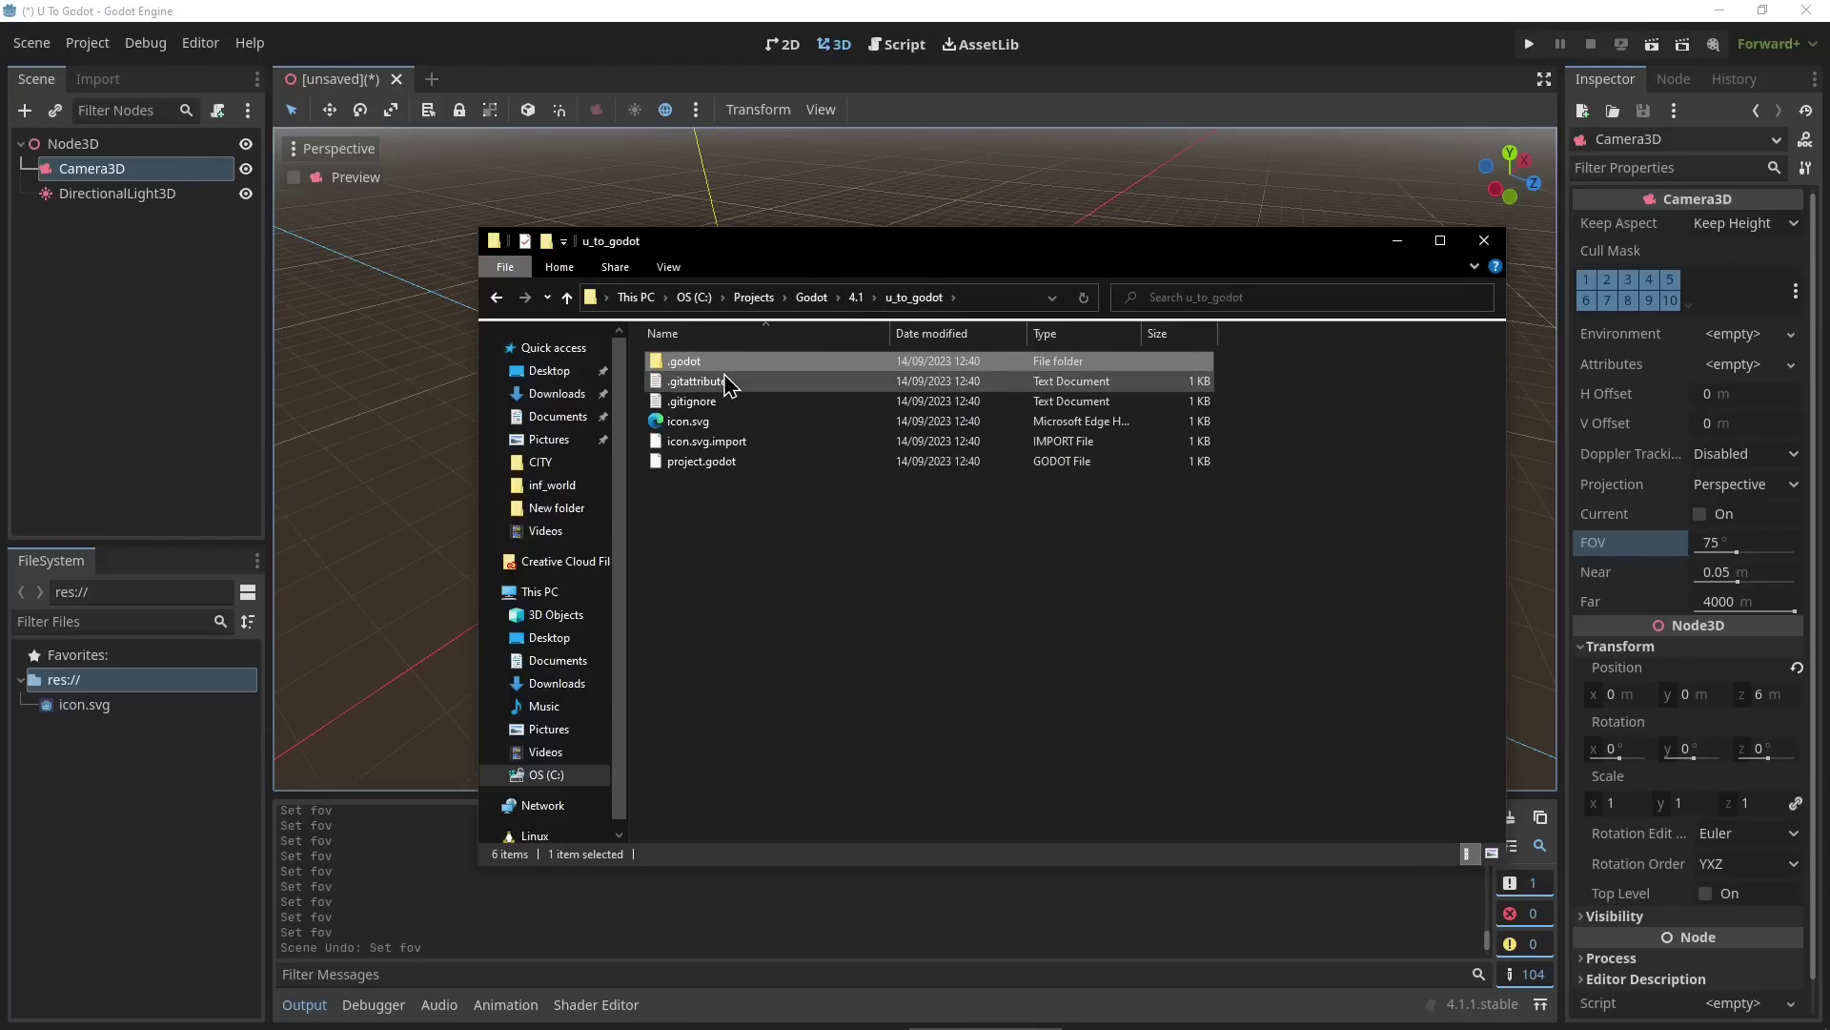
left_click(715, 402)
left_click(730, 384)
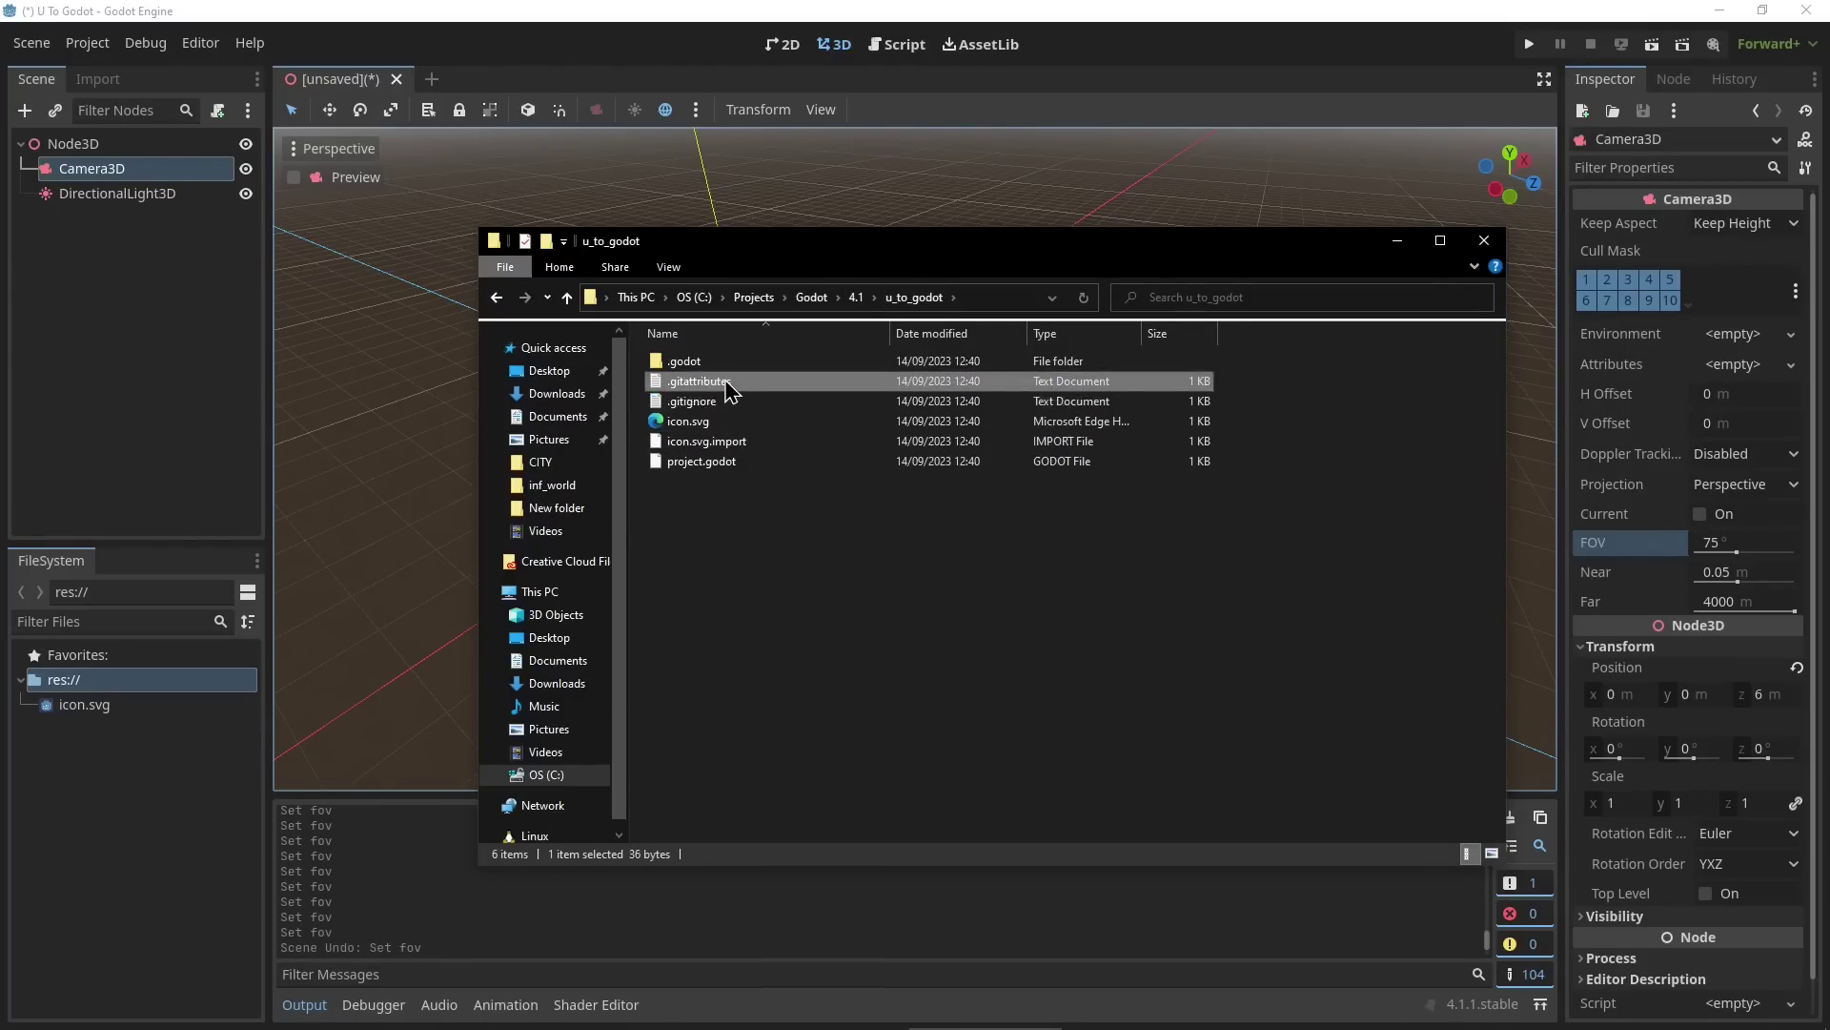
left_click_drag(725, 540, 667, 438)
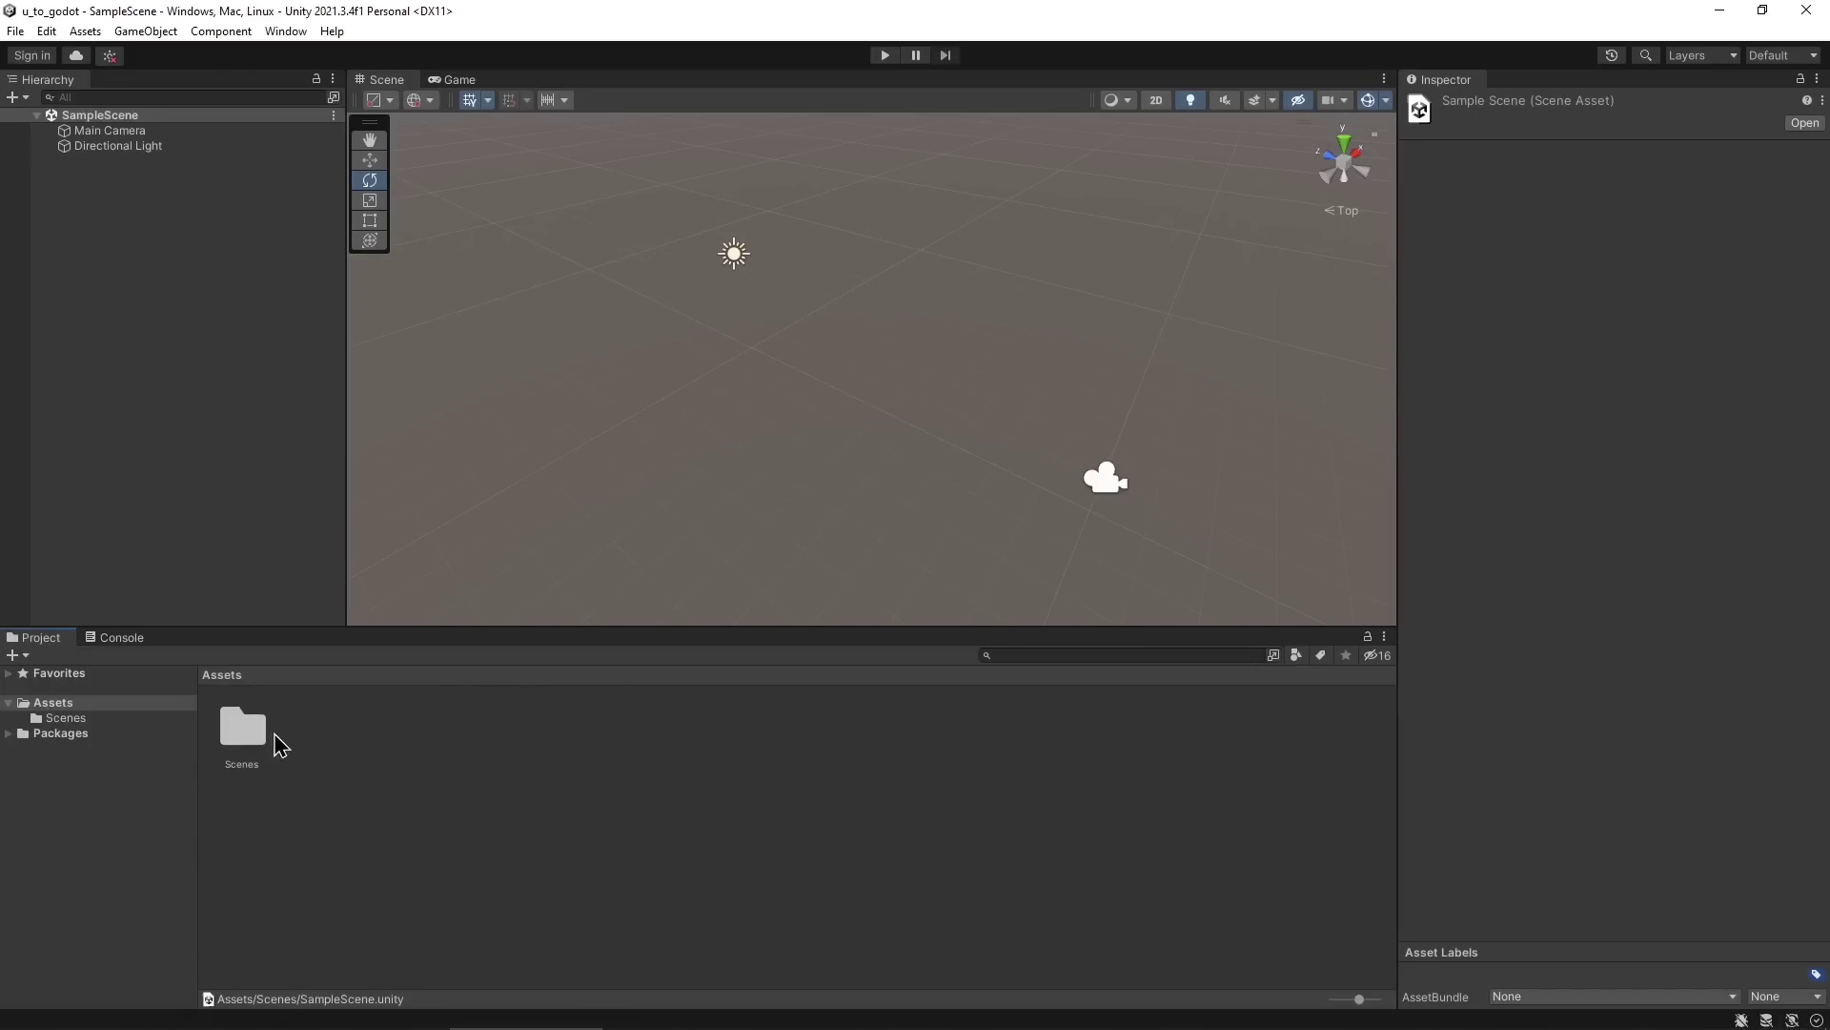
In Unity, open the Scenes folder in Assets and select the SampleScene asset.
double_click(243, 730)
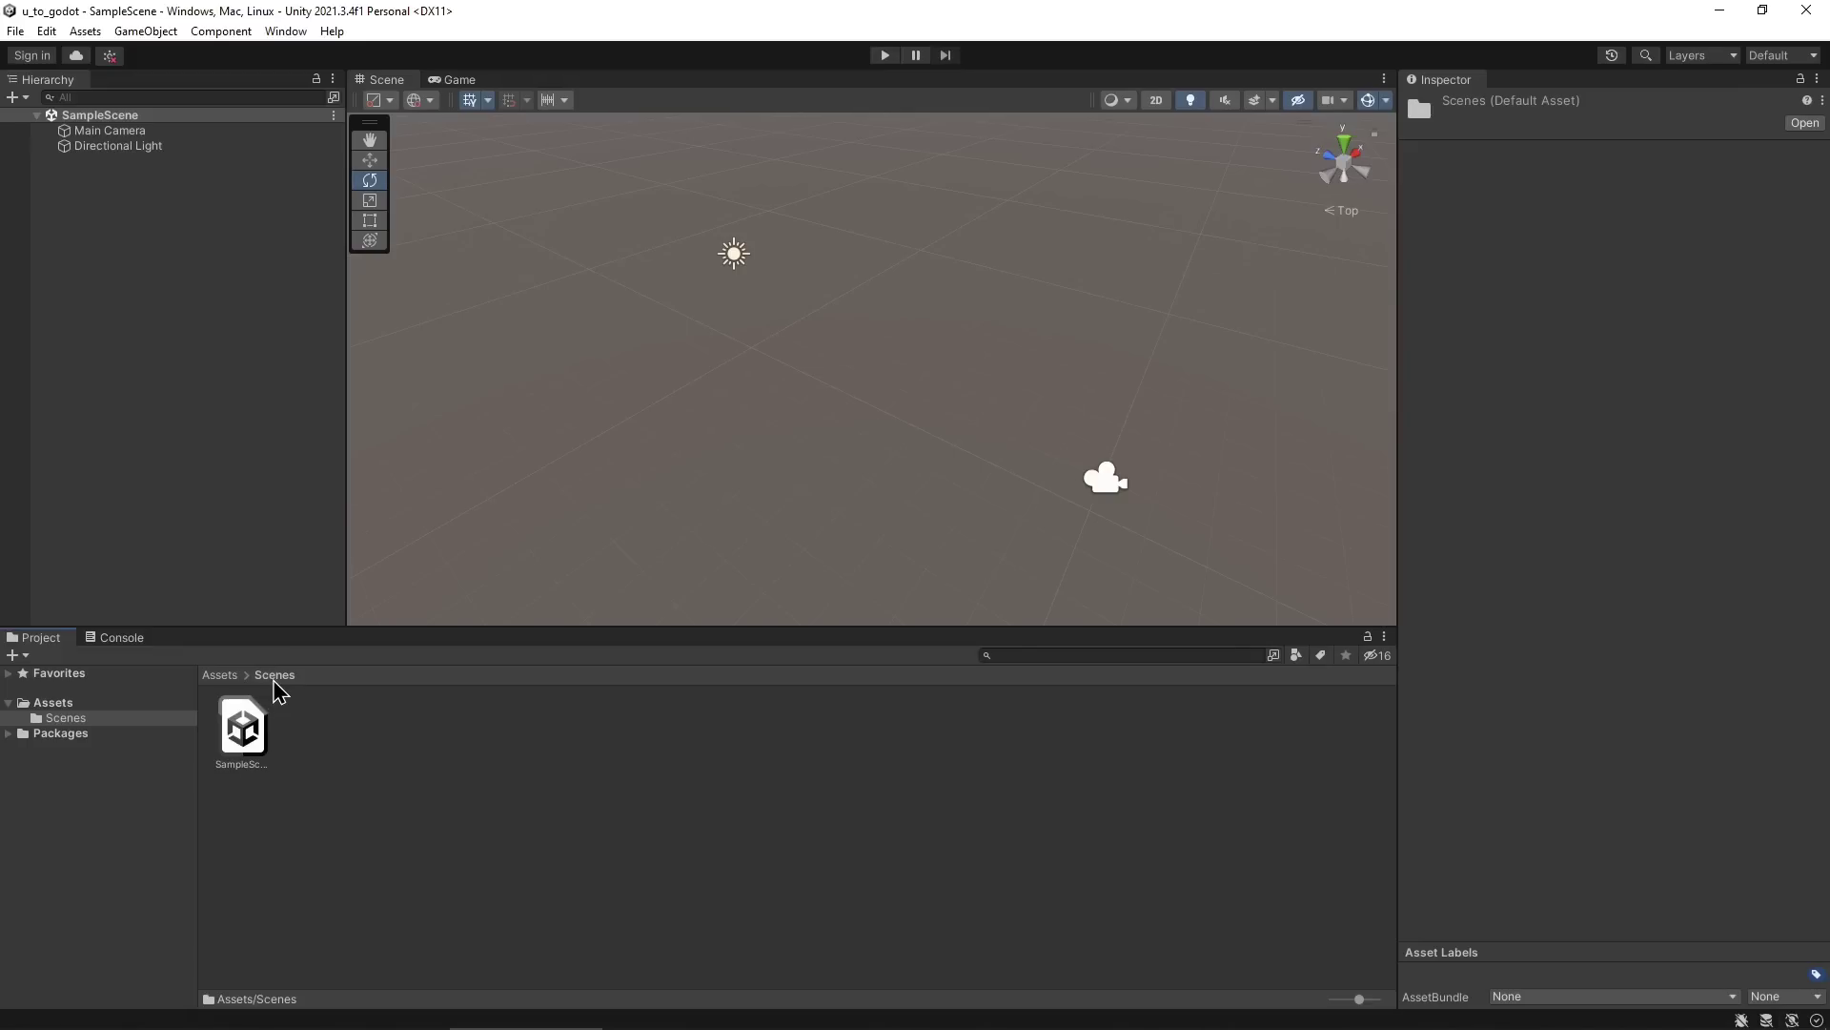
left_click(248, 740)
Switch to Godot and save the scene as SampleScene.tscn in a new project folder named scenes.
key("alt+Tab")
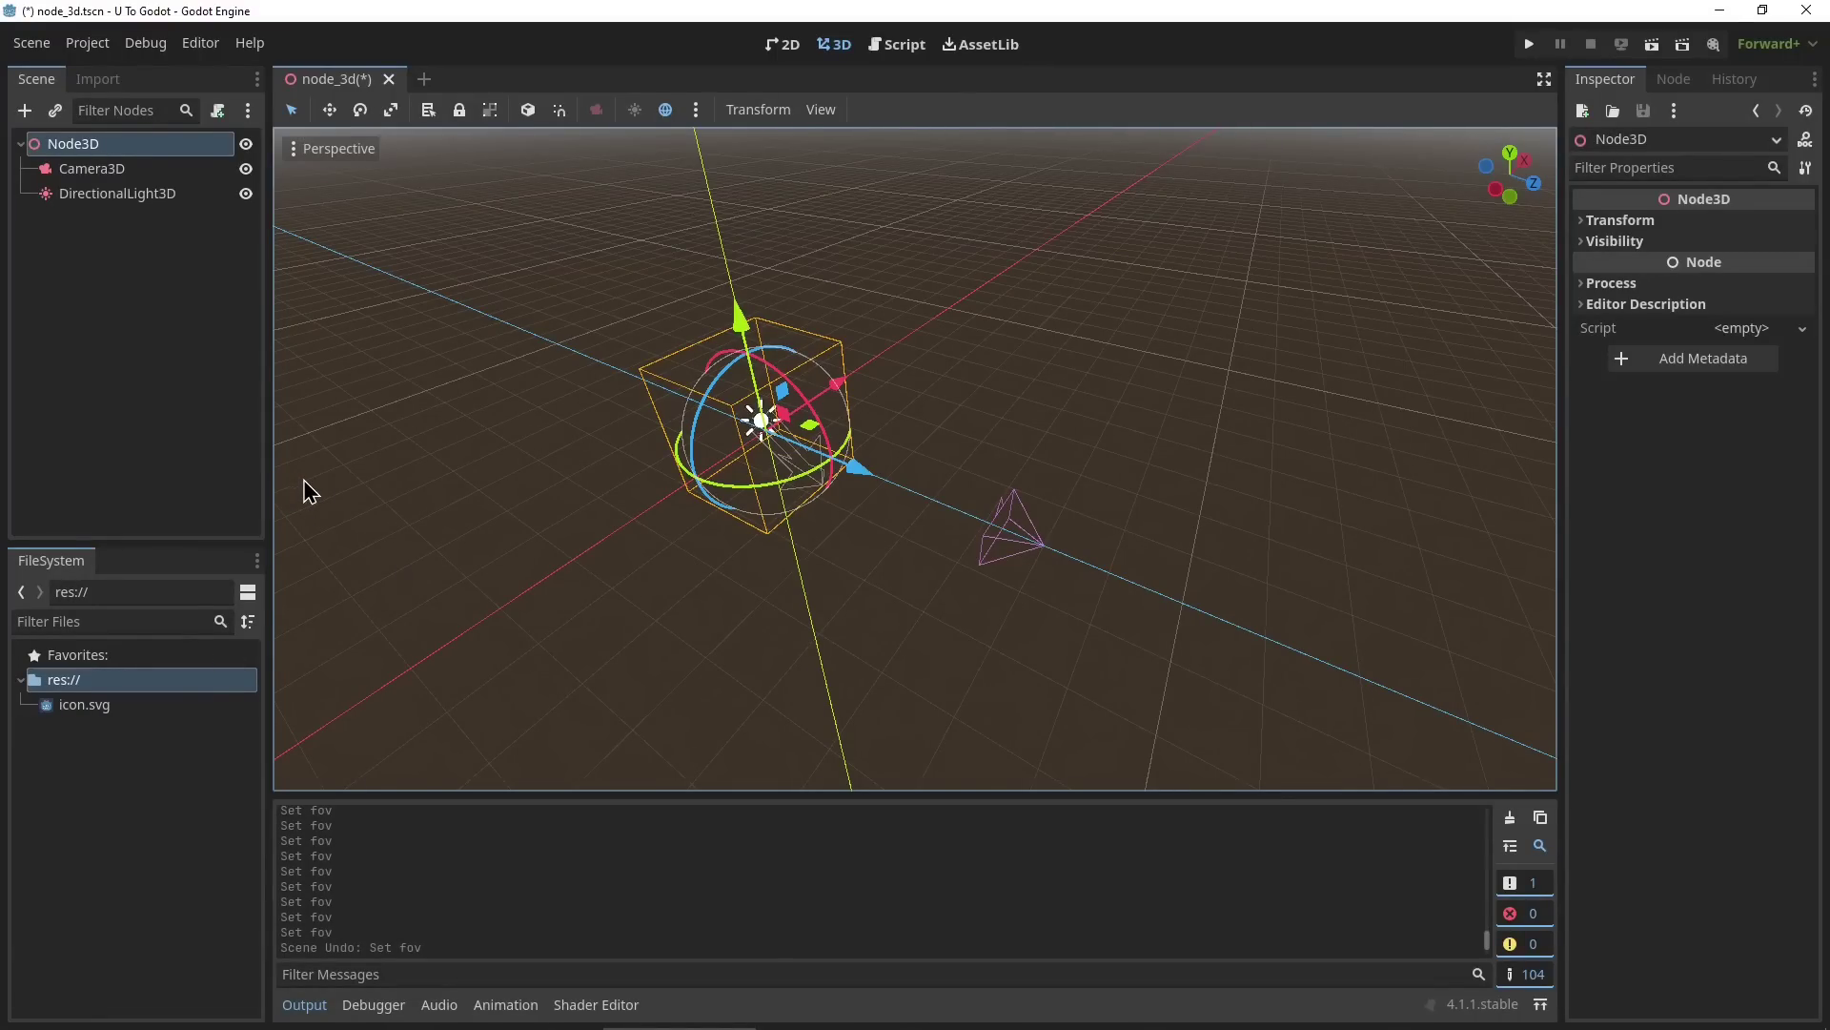
key("ctrl+s")
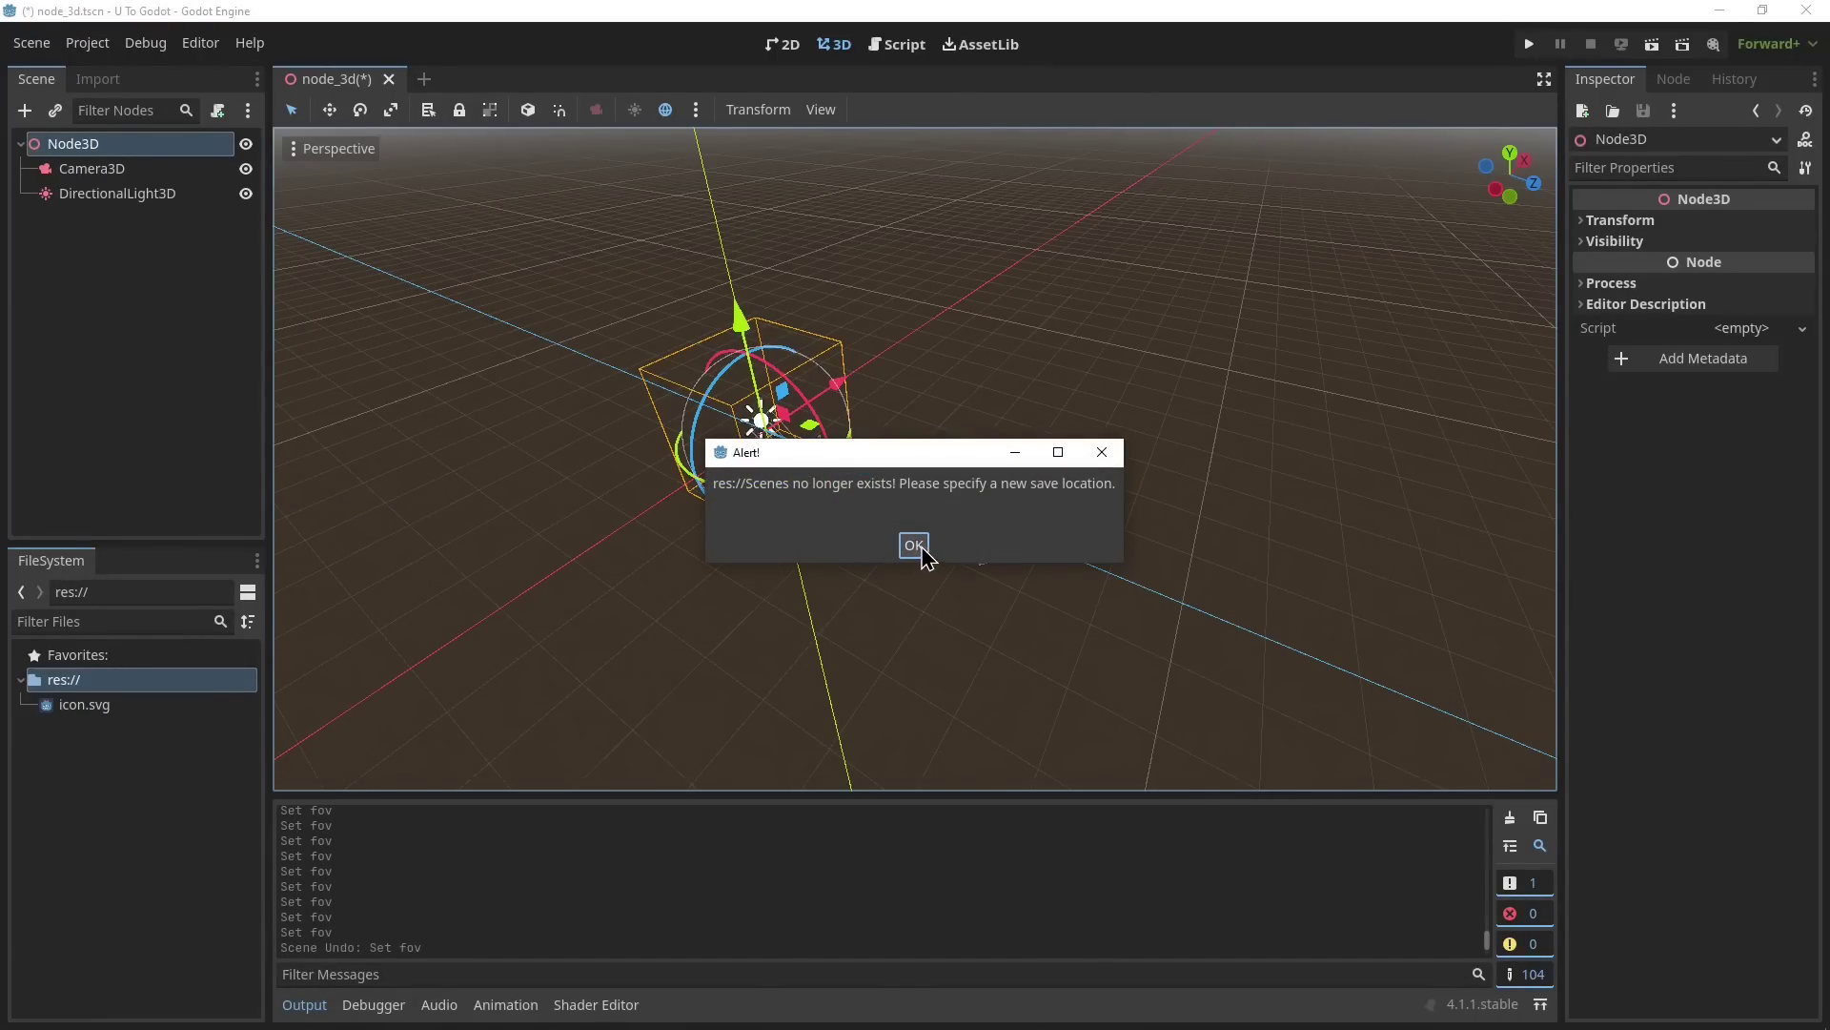
left_click(913, 545)
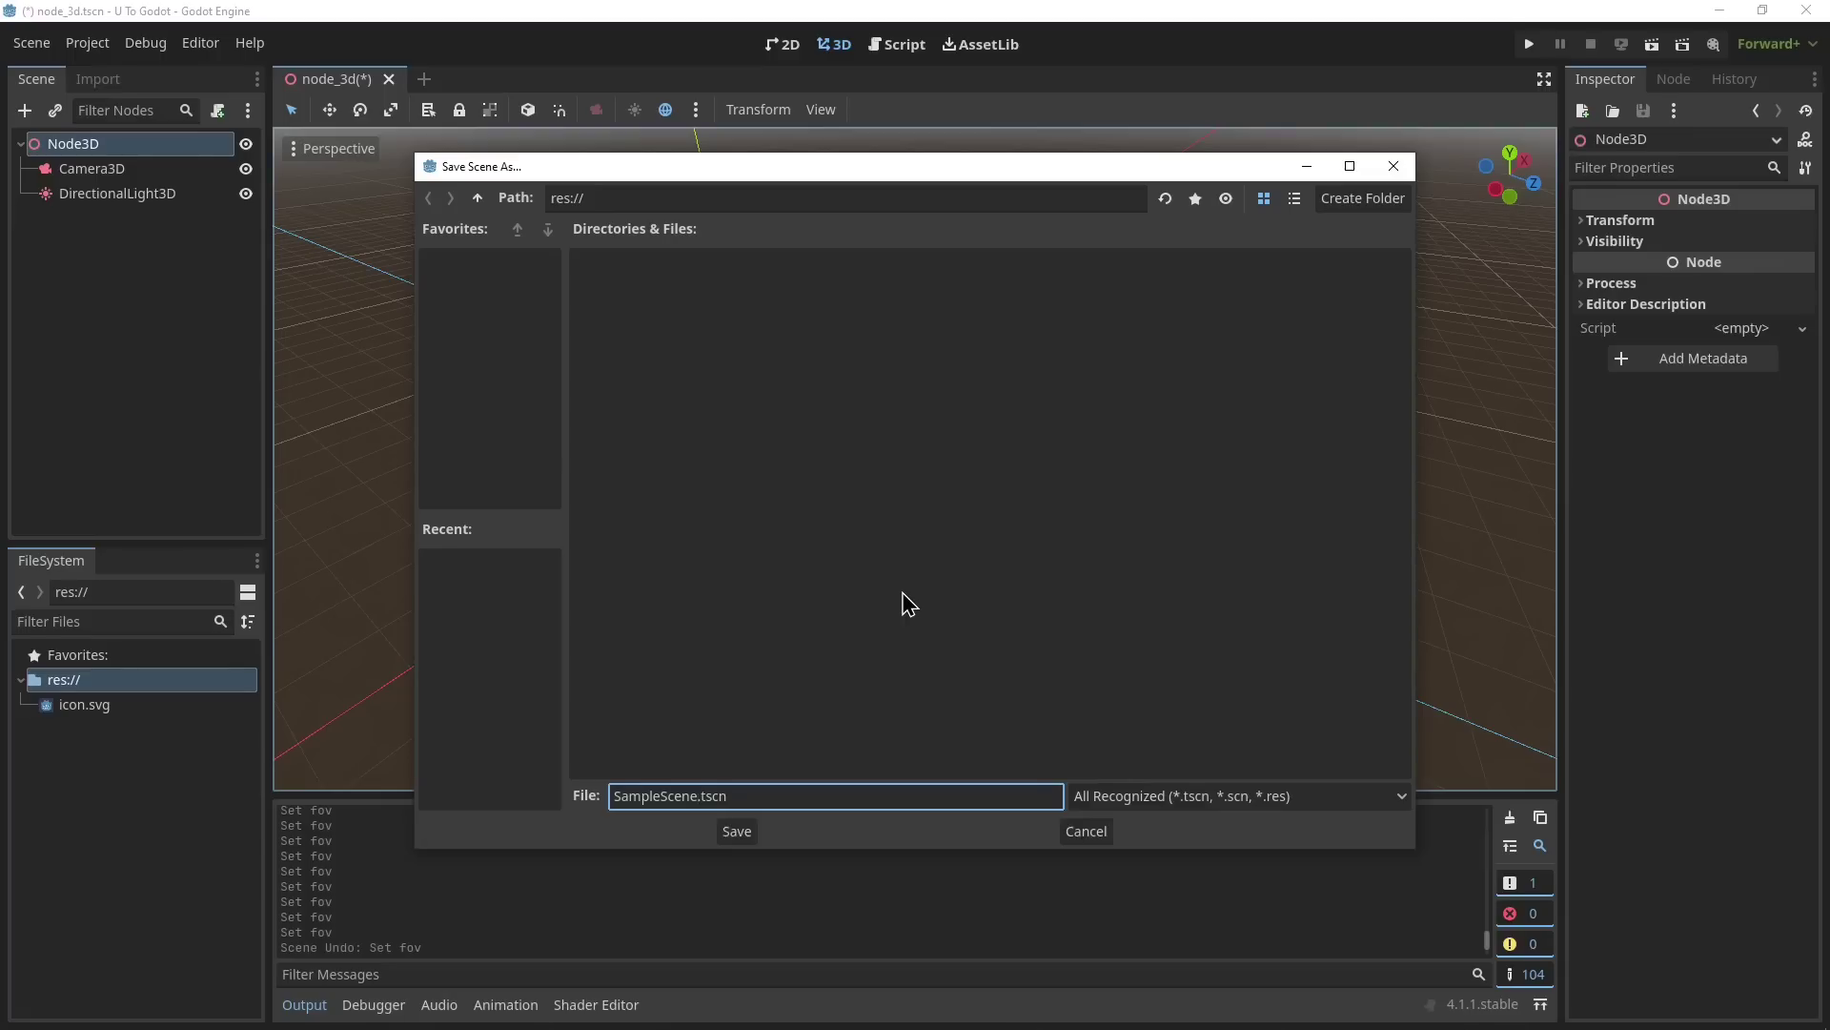
left_click(1358, 198)
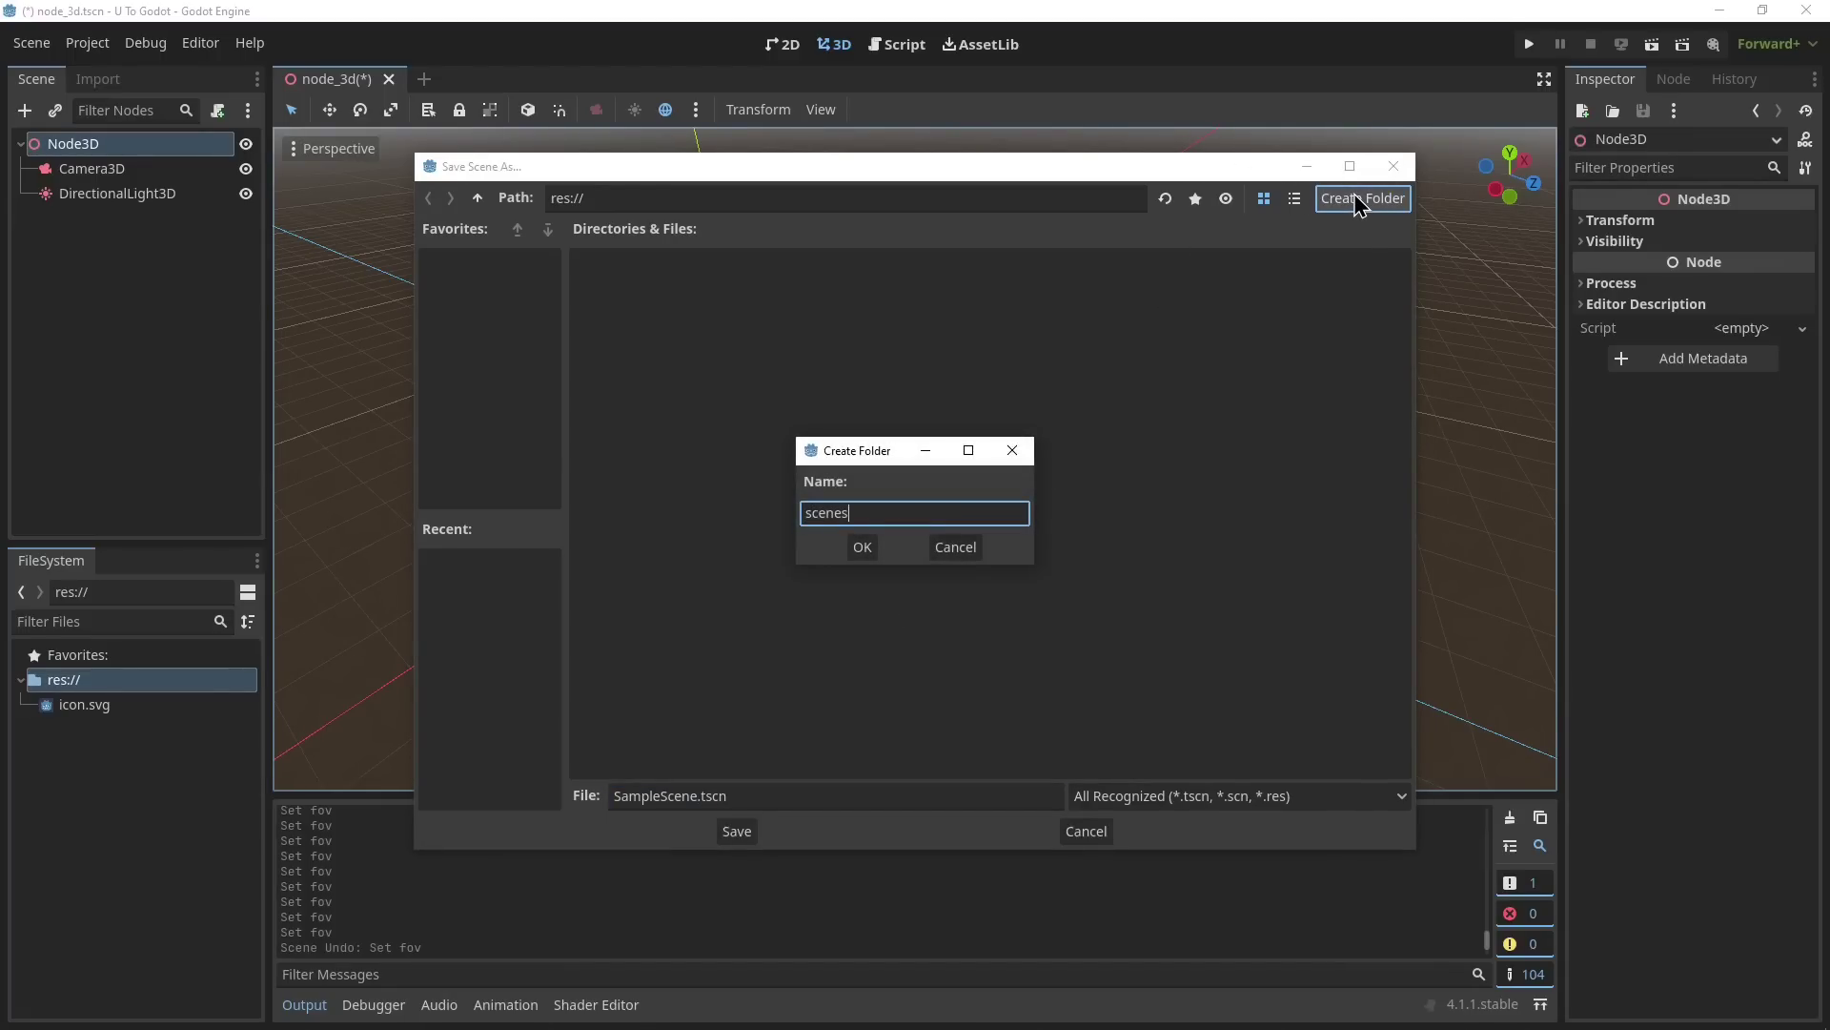
key("Return")
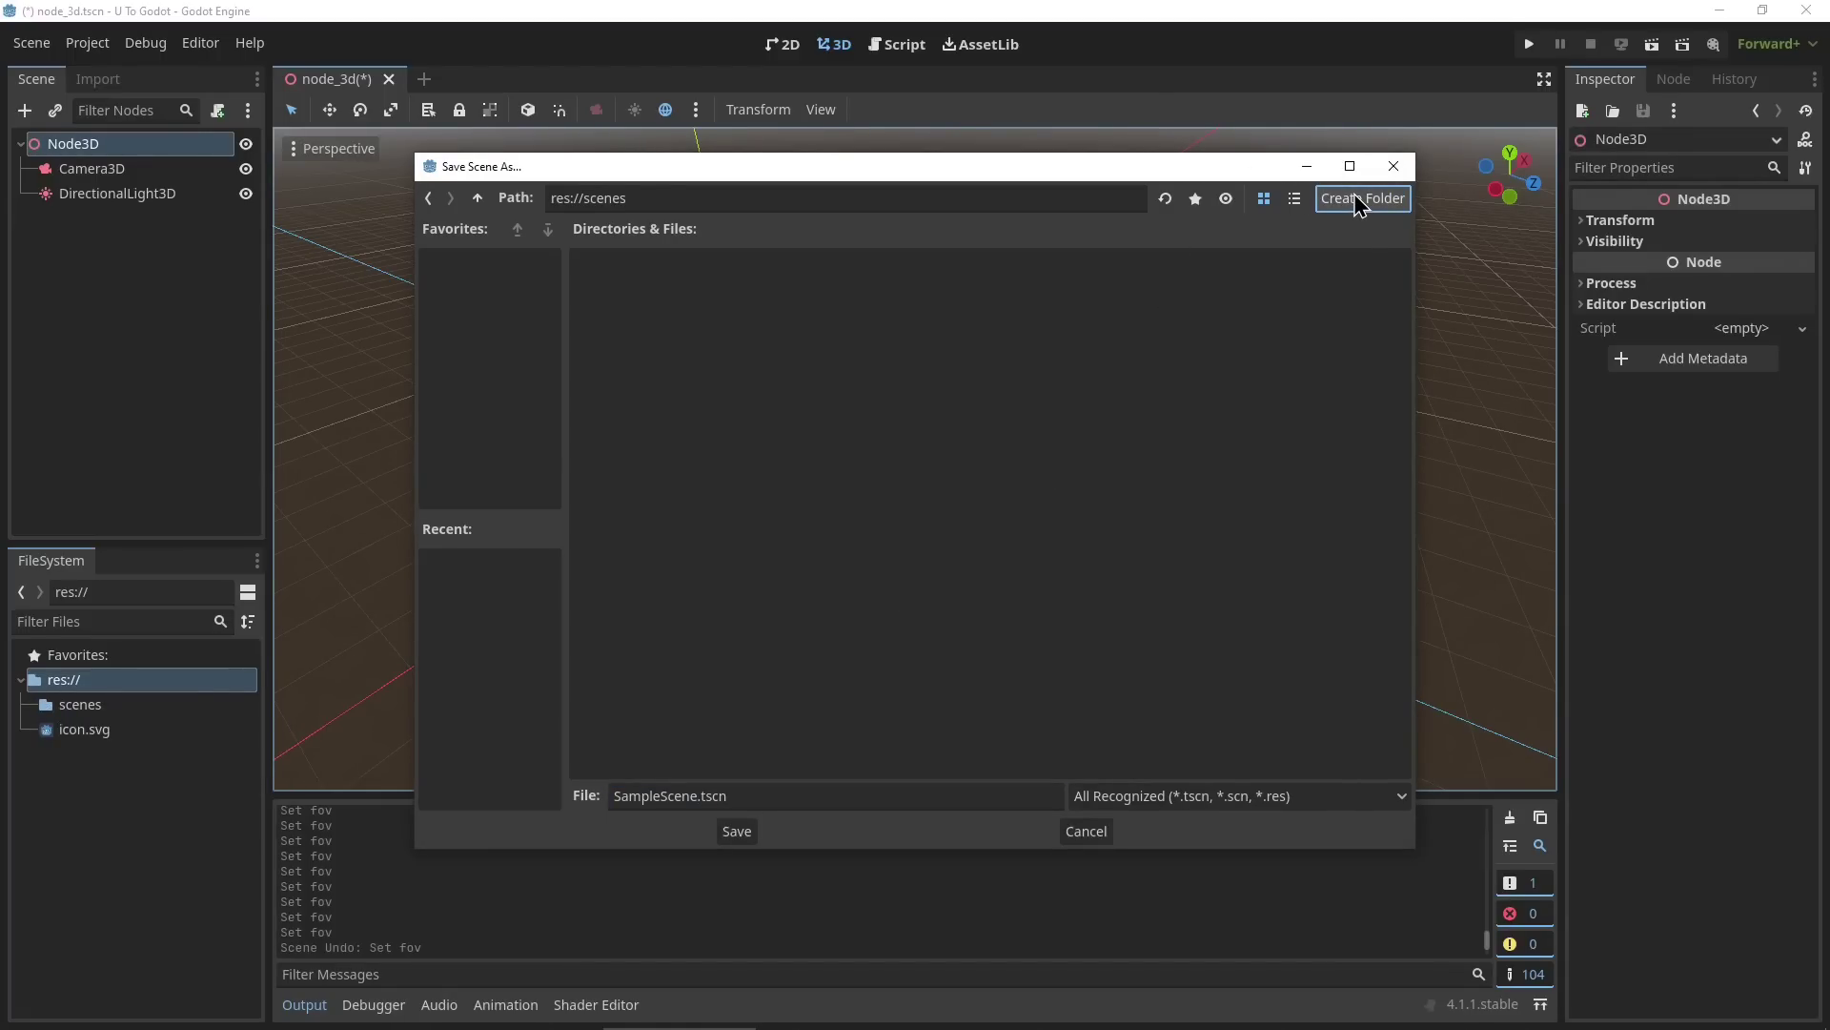
left_click(737, 832)
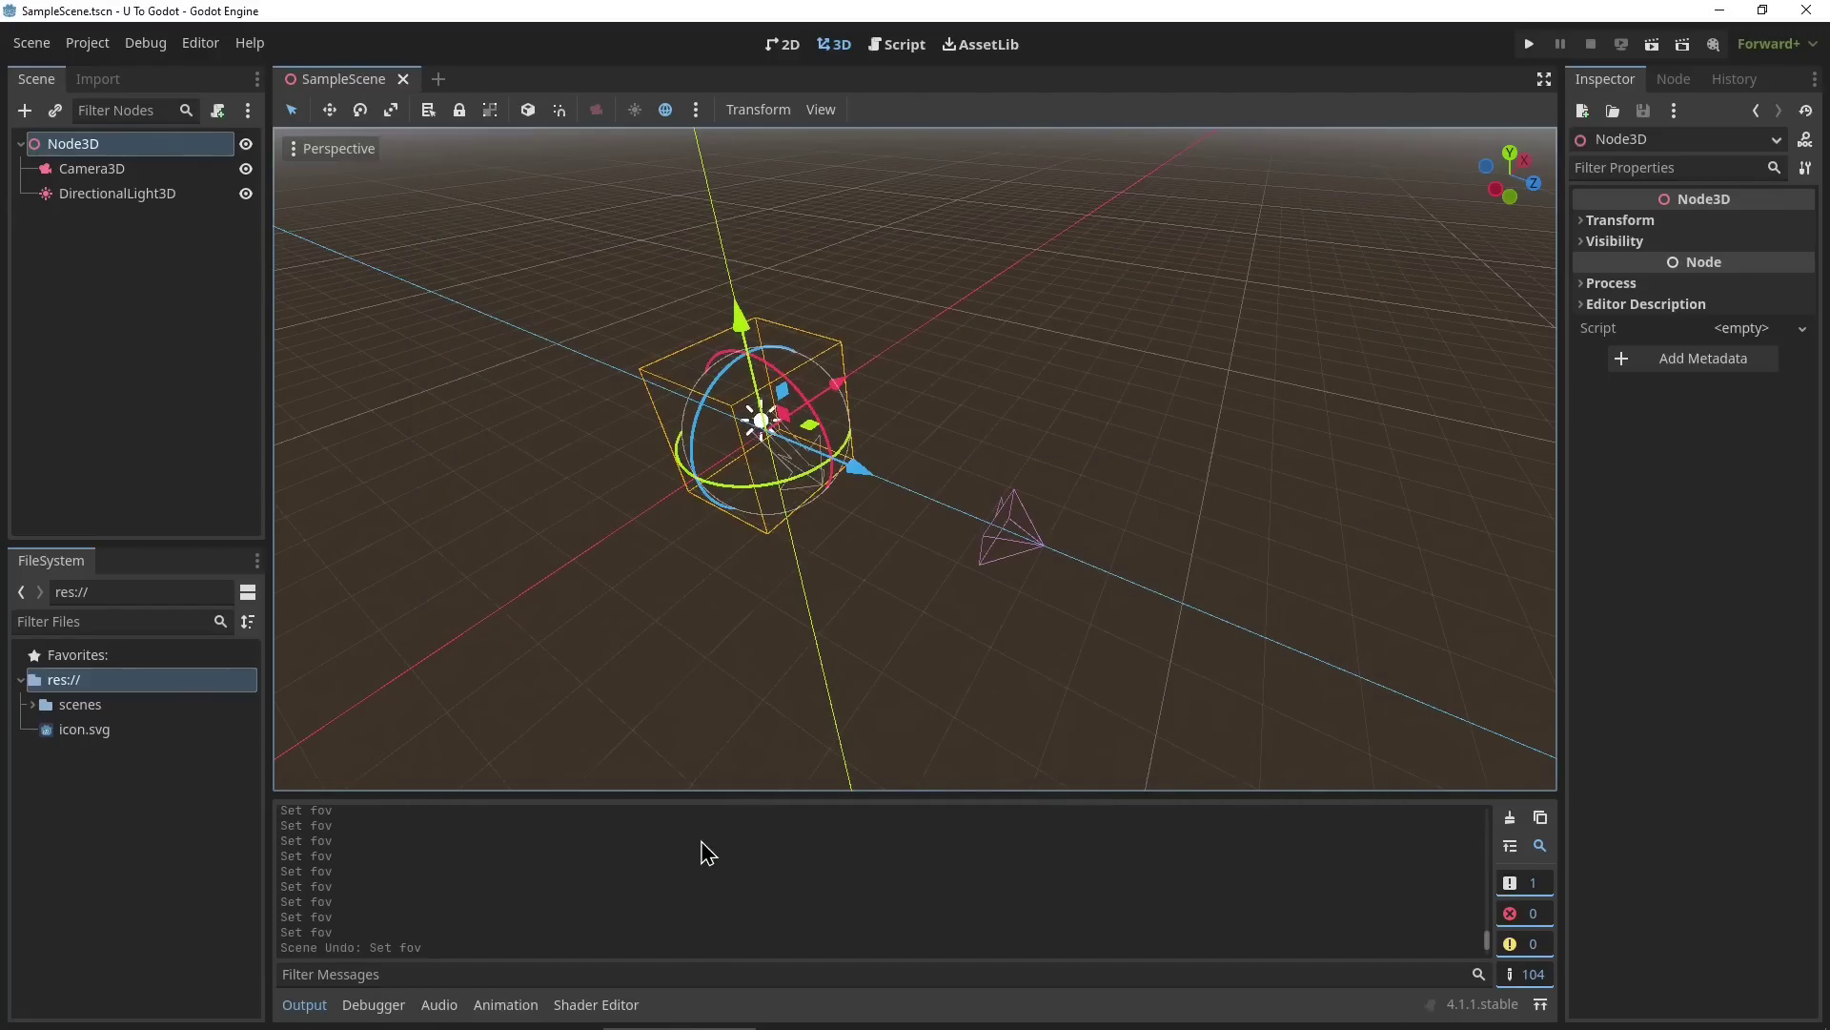
Expand the scenes folder in the project files and select SampleScene.tscn.
left_click(48, 705)
left_click(33, 705)
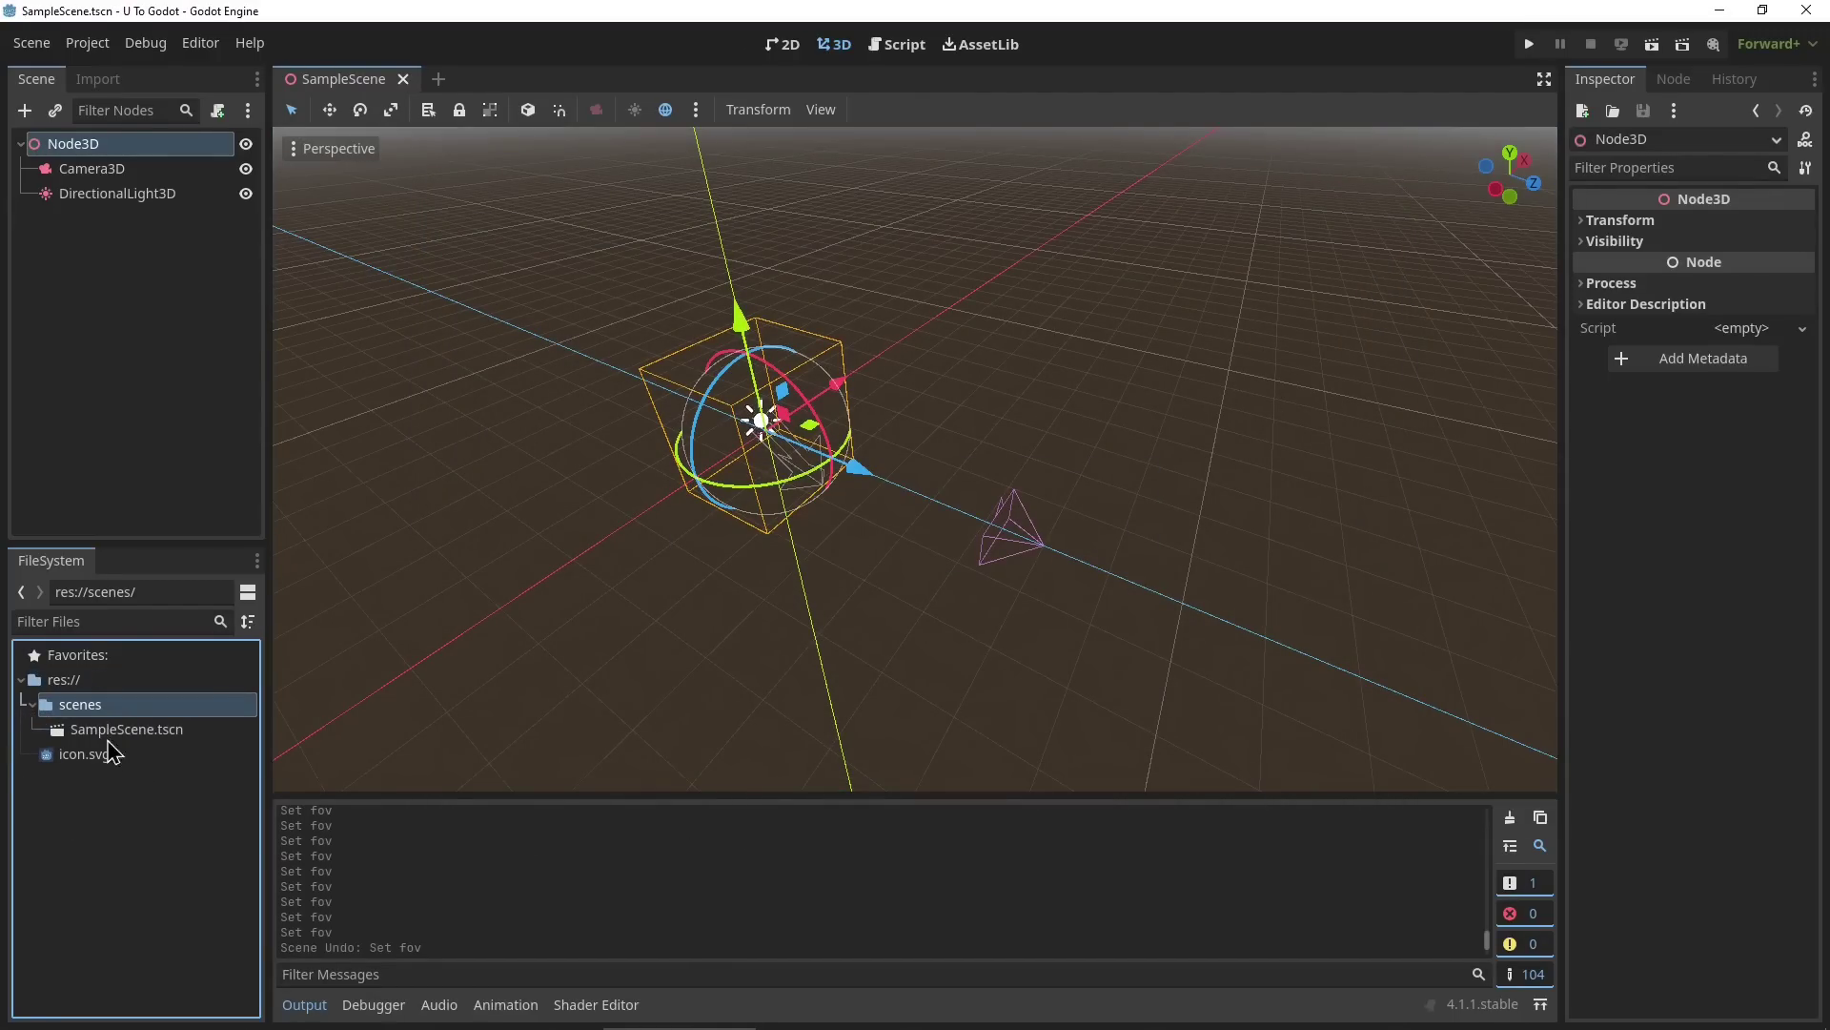
left_click(63, 729)
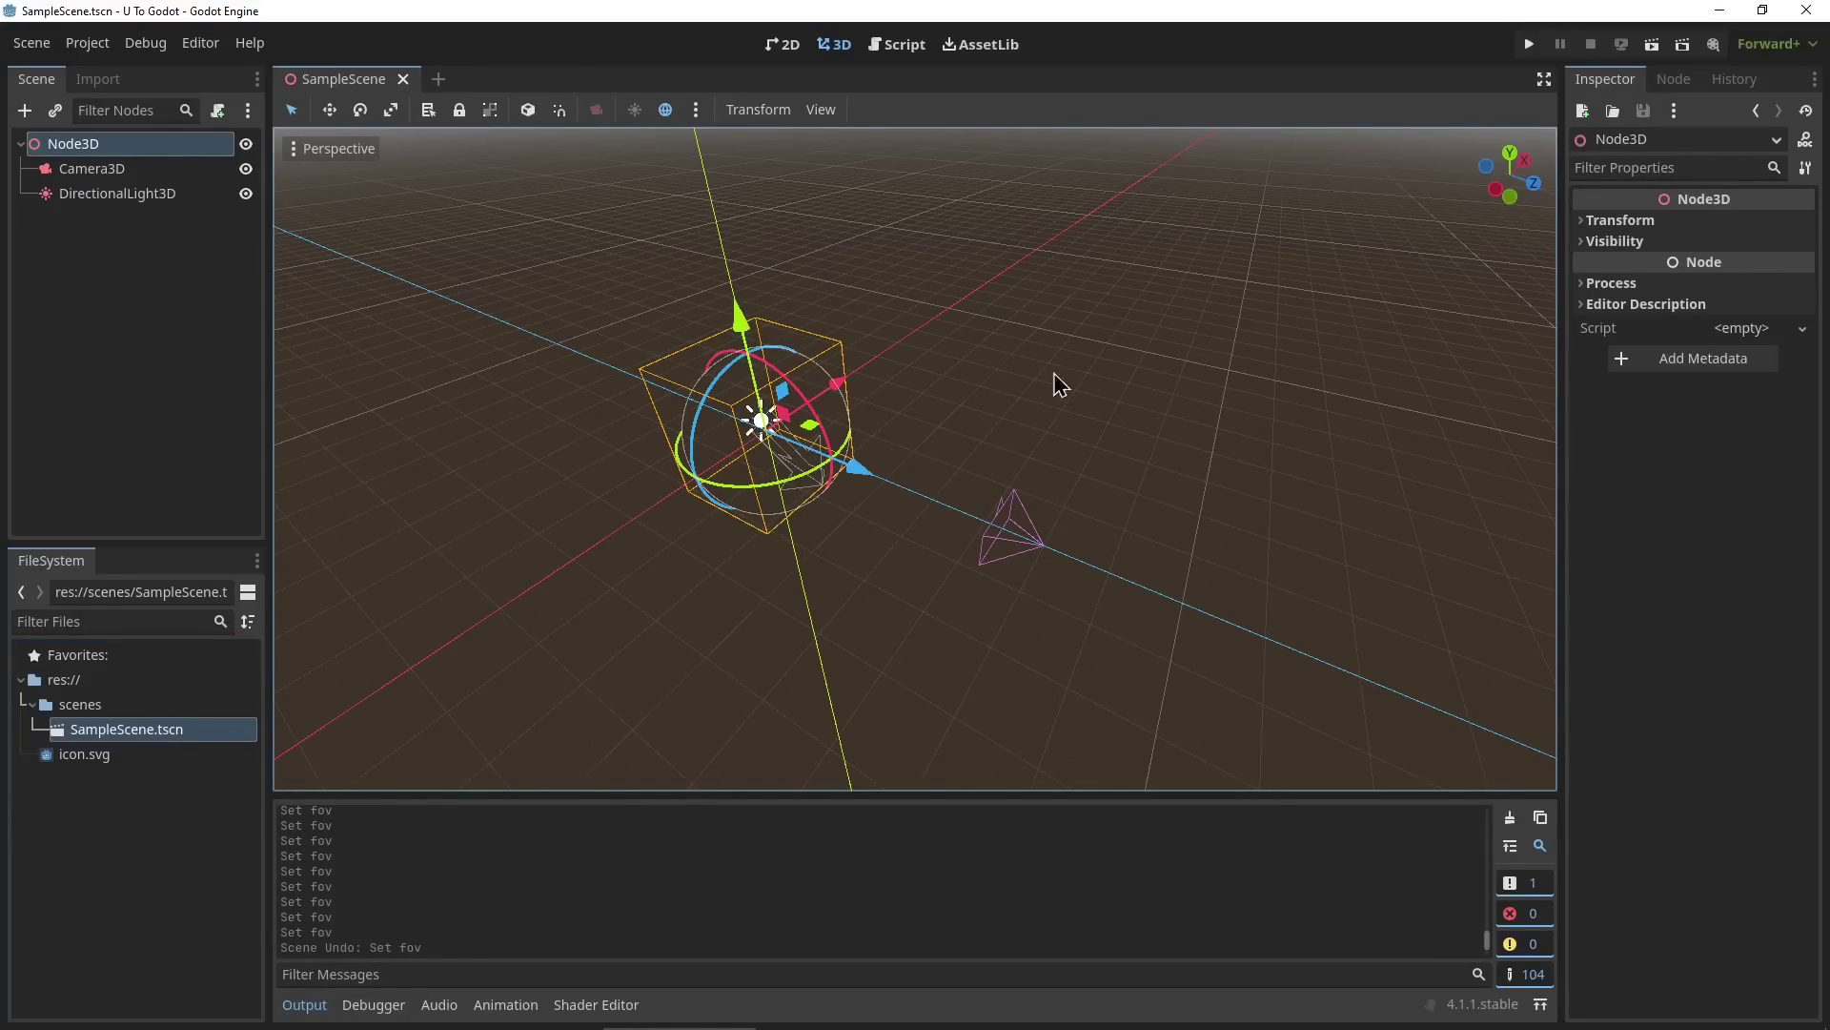
Run the Godot project with the current scene set as the main scene.
left_click(1530, 45)
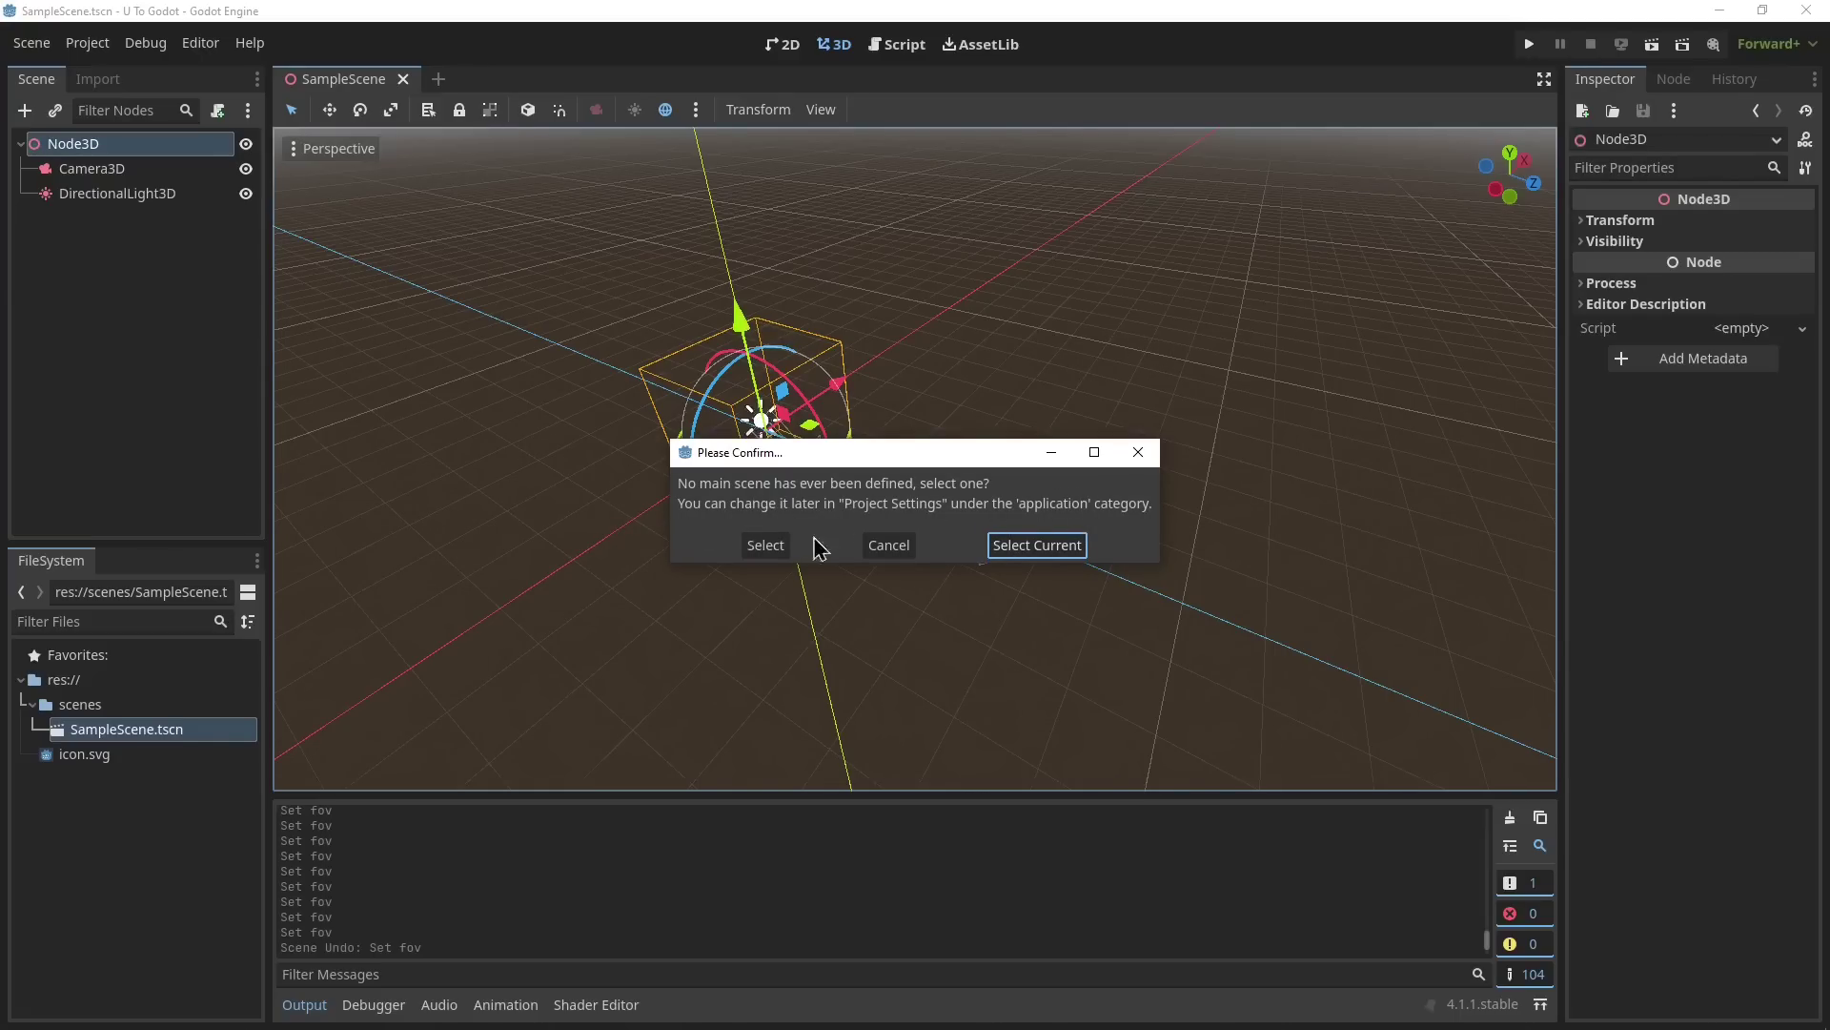
left_click(1061, 562)
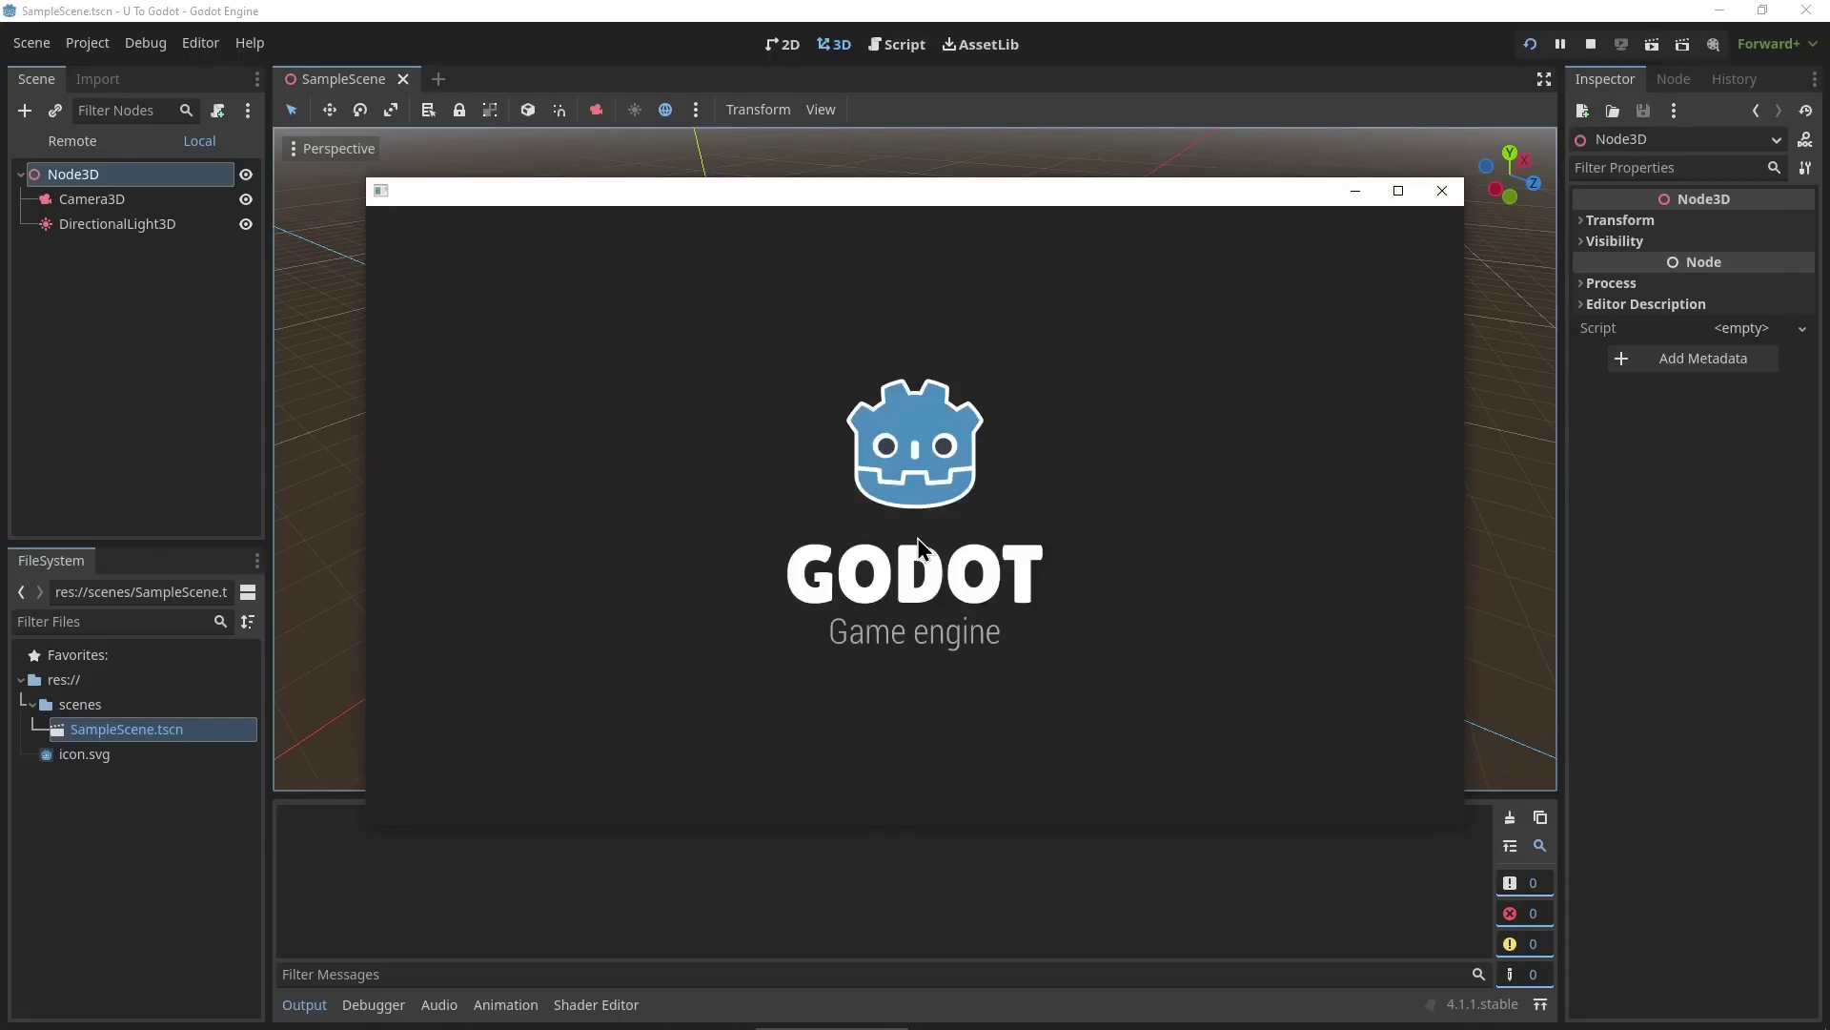
Switch from the running Godot game to the Unity editor with SampleScene open.
key("alt+Tab")
key("alt+Tab")
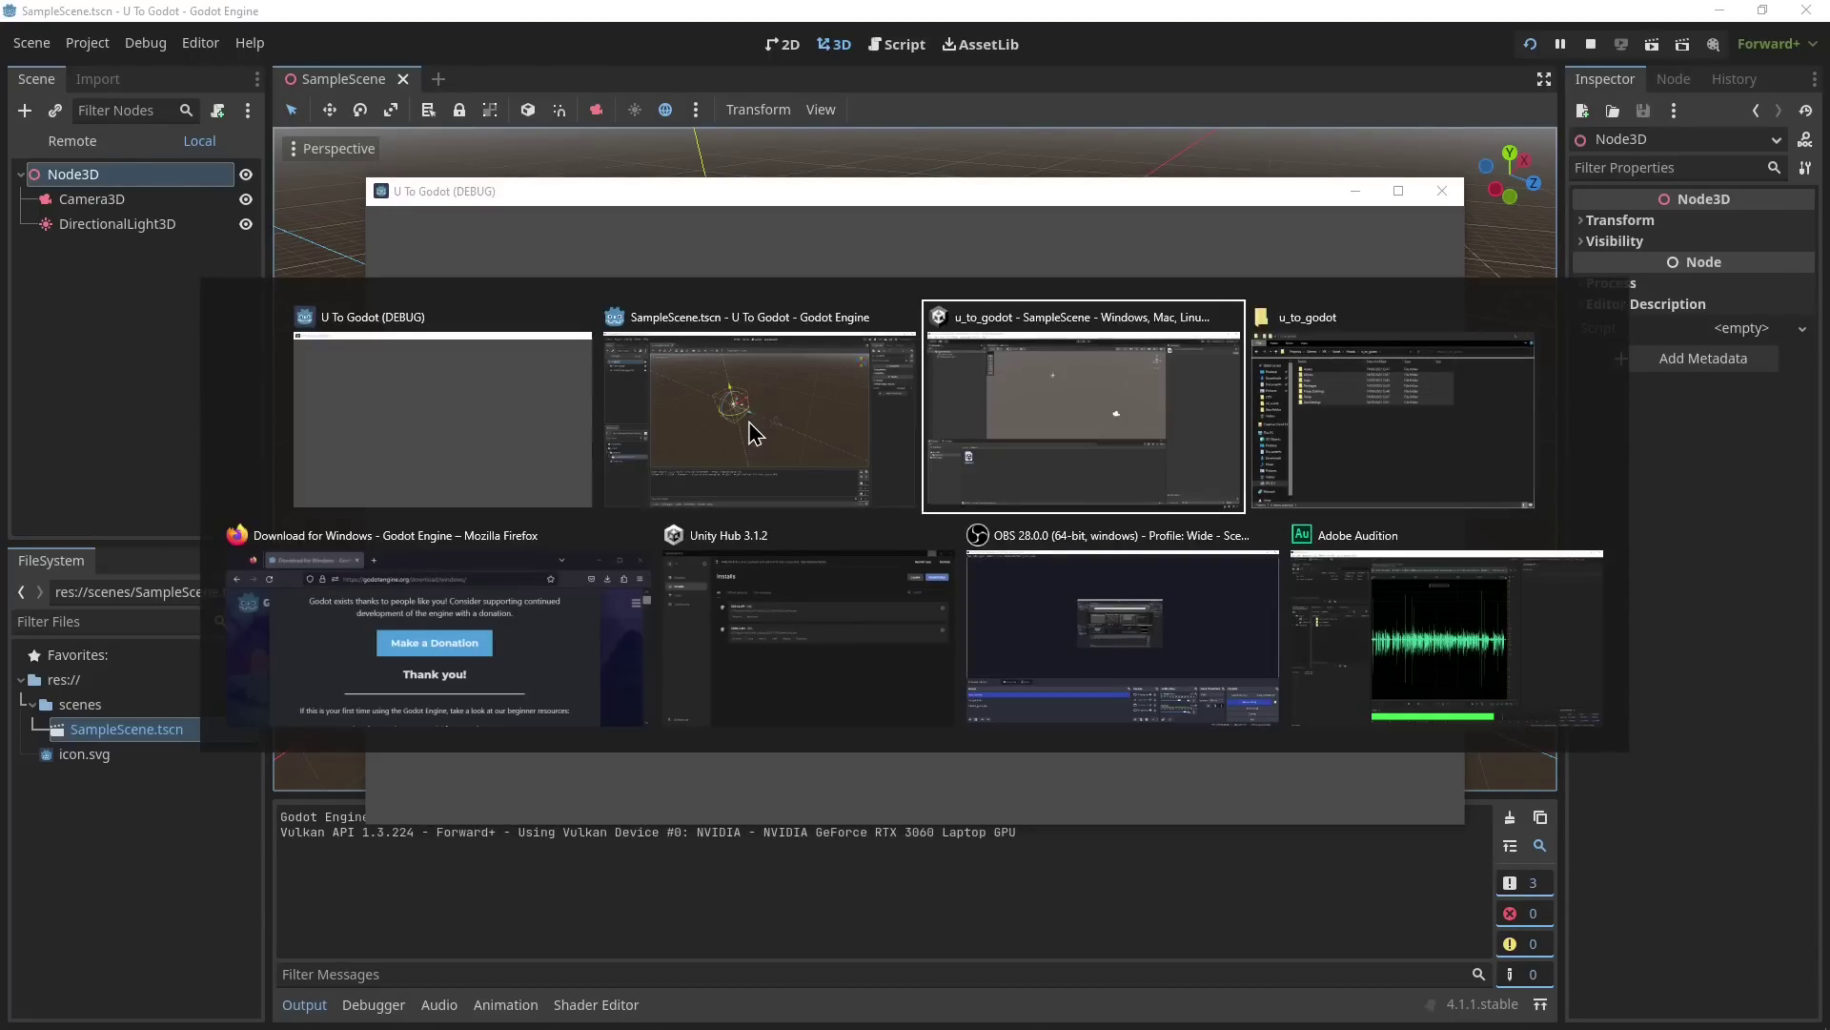
key("alt+Tab")
key("alt+Tab")
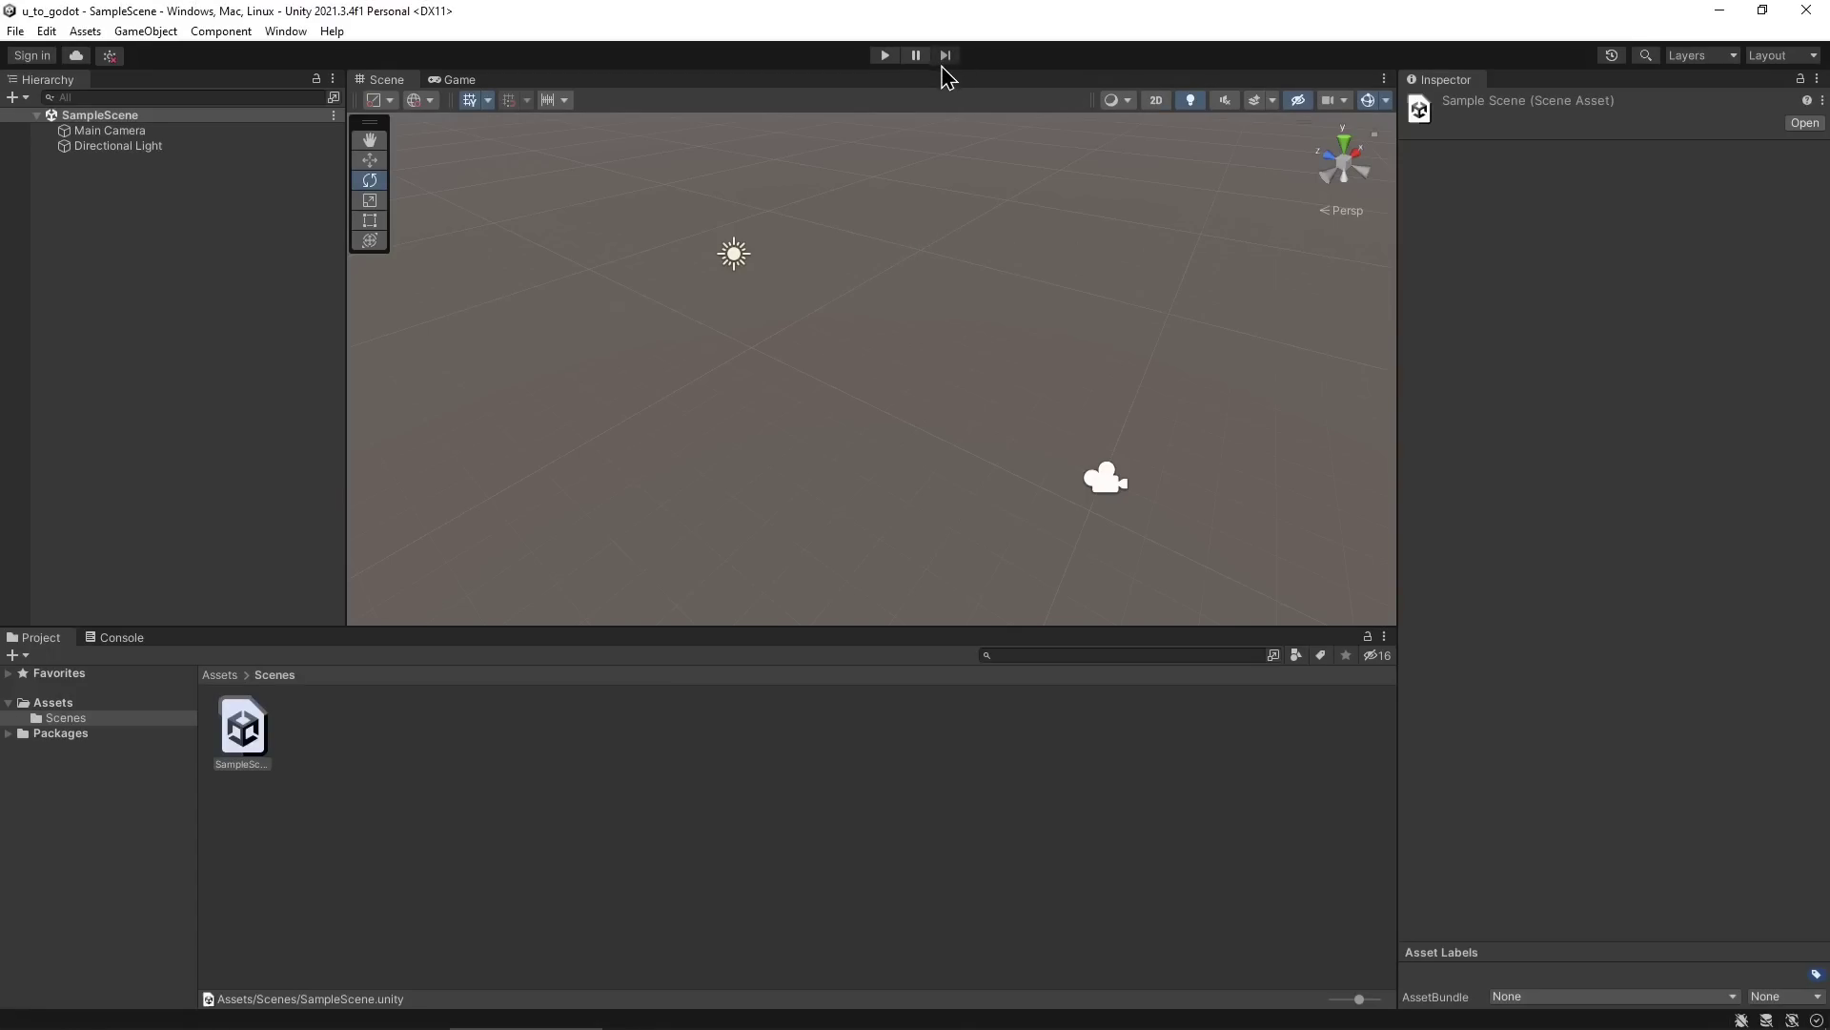
Run SampleScene in Unity and compare its view with the running Godot game window.
left_click(885, 55)
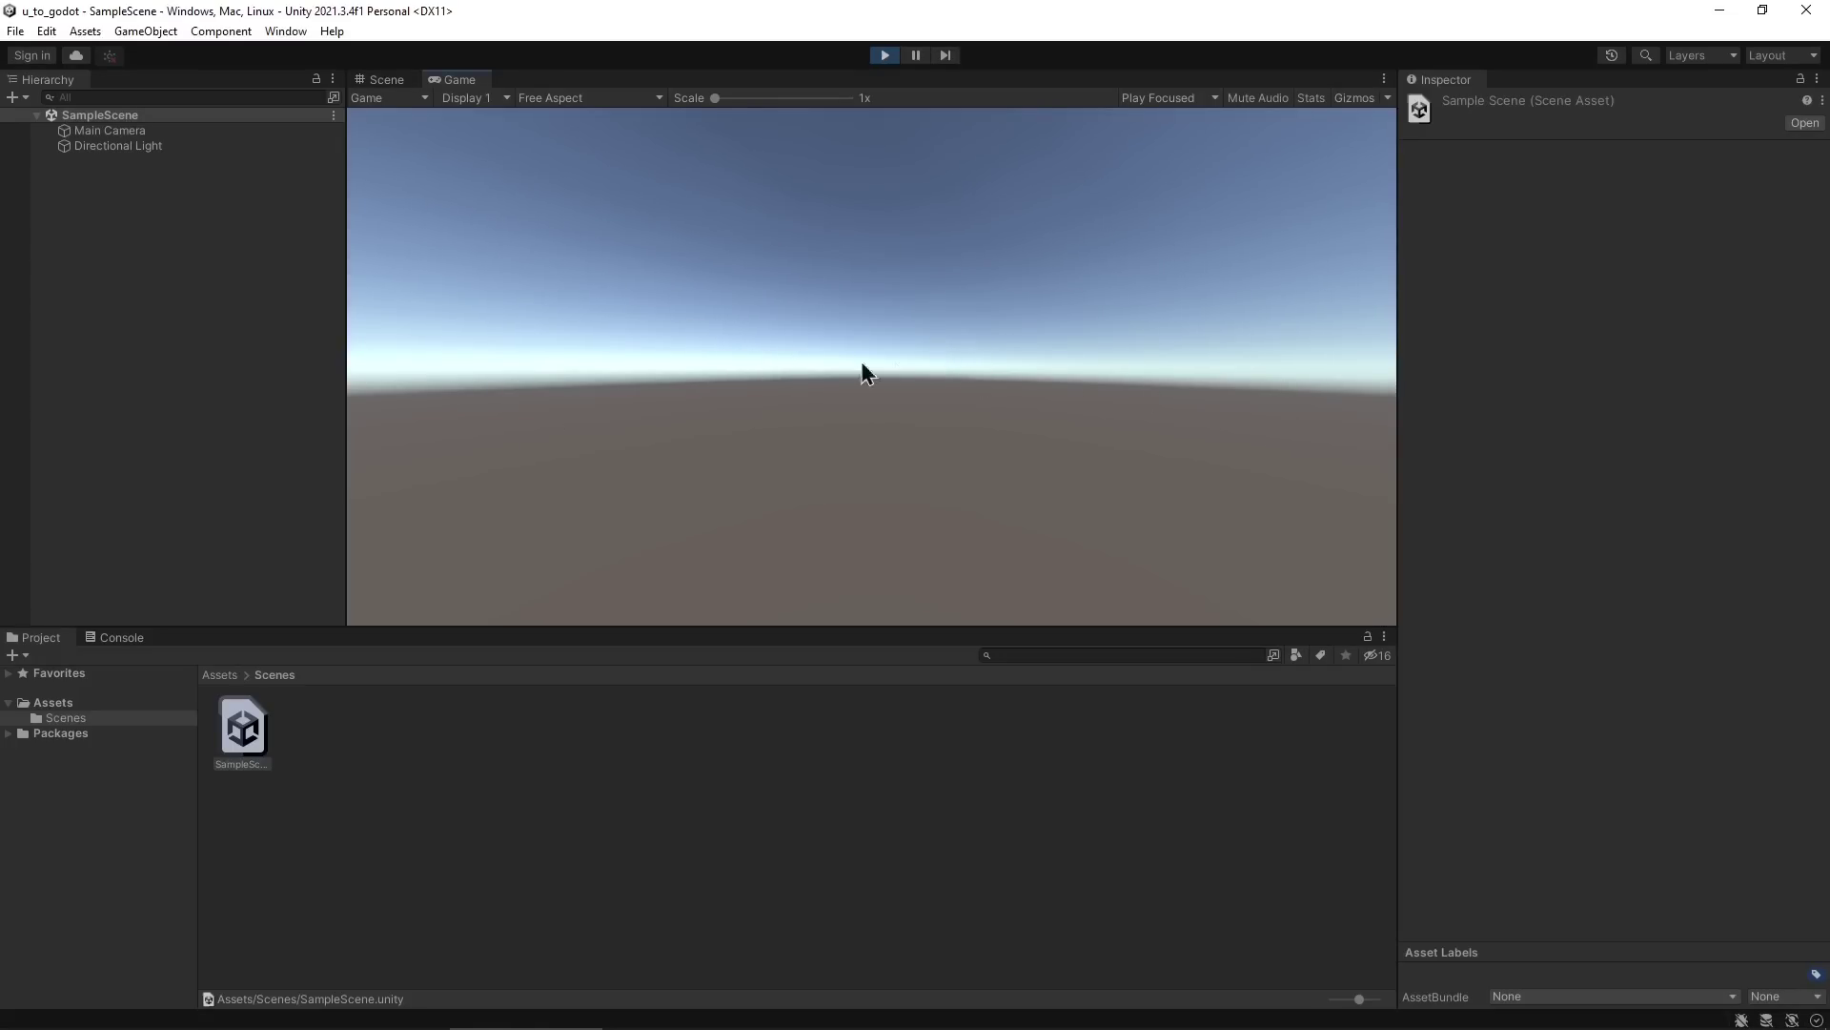
key("alt+Tab")
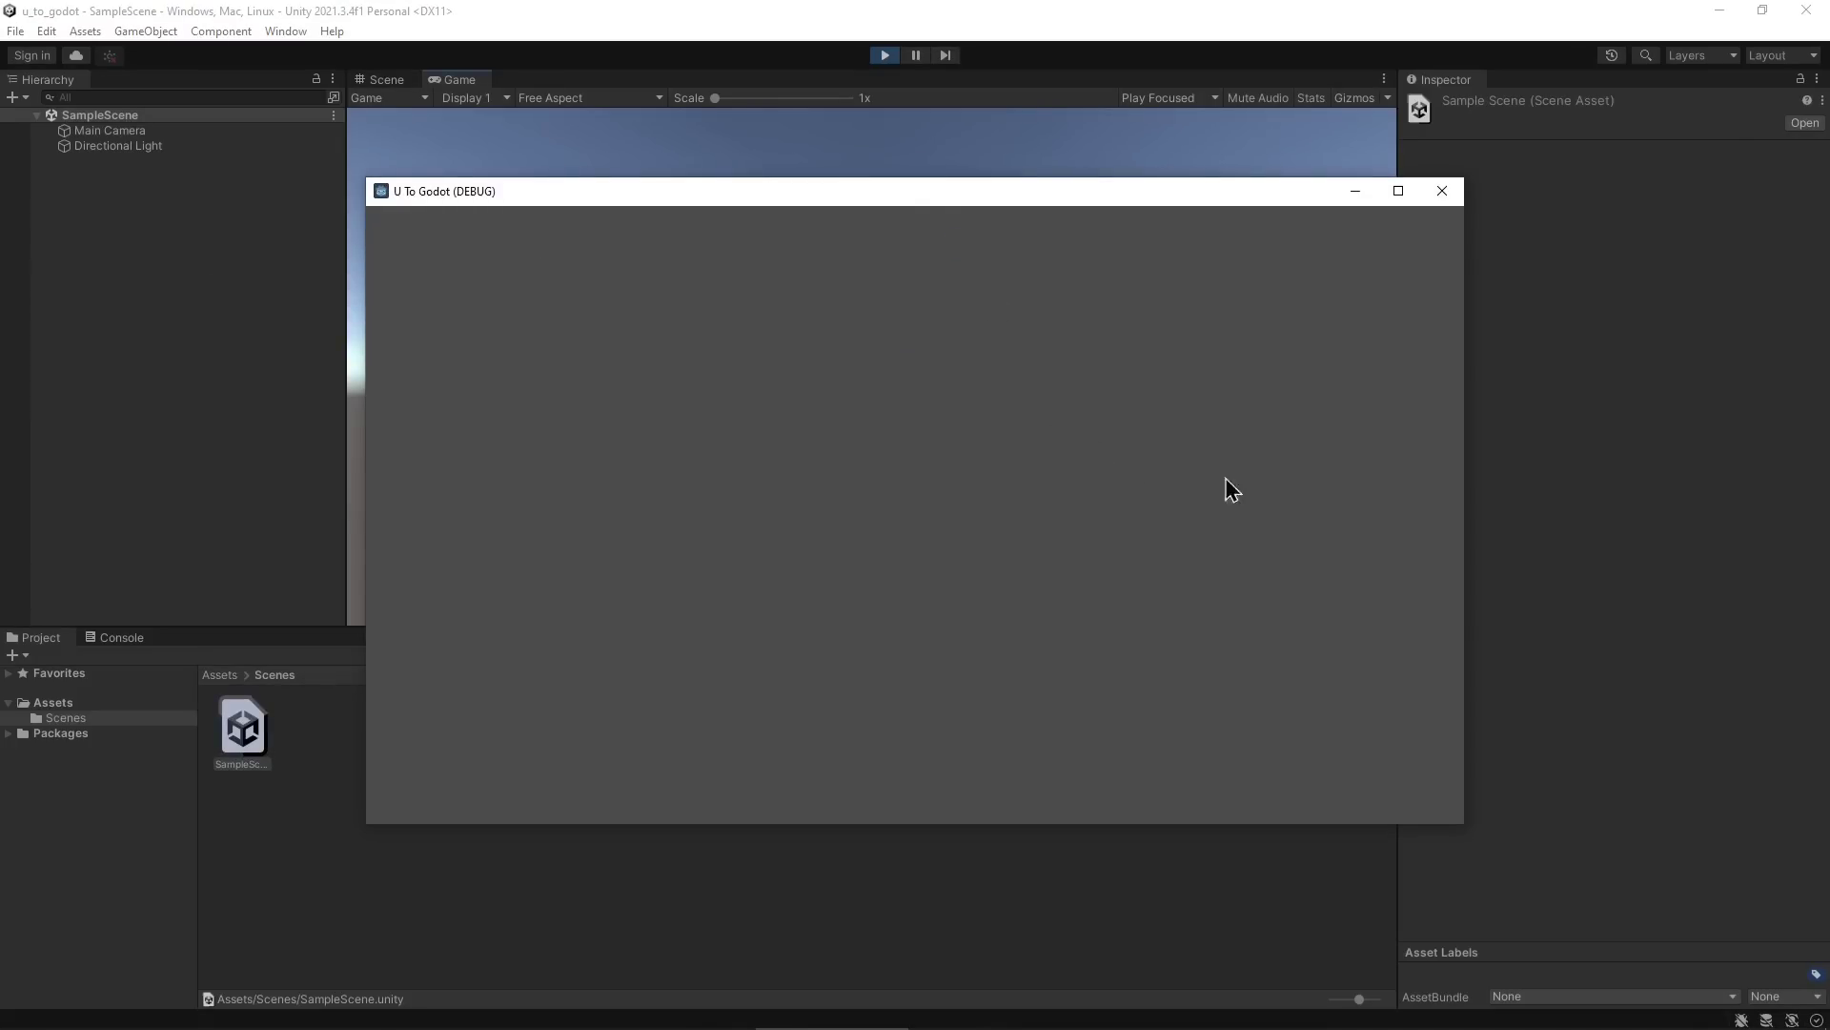
key("alt+Tab")
Switch to the Godot editor and add the preview environment to the scene as a WorldEnvironment node.
key("alt+Tab")
mouse_move(967, 474)
right_mouse_down()
mouse_move(911, 534)
mouse_move(939, 391)
mouse_move(916, 362)
mouse_move(849, 372)
mouse_move(963, 382)
mouse_move(953, 438)
mouse_move(929, 419)
mouse_move(923, 460)
mouse_move(980, 485)
right_mouse_up()
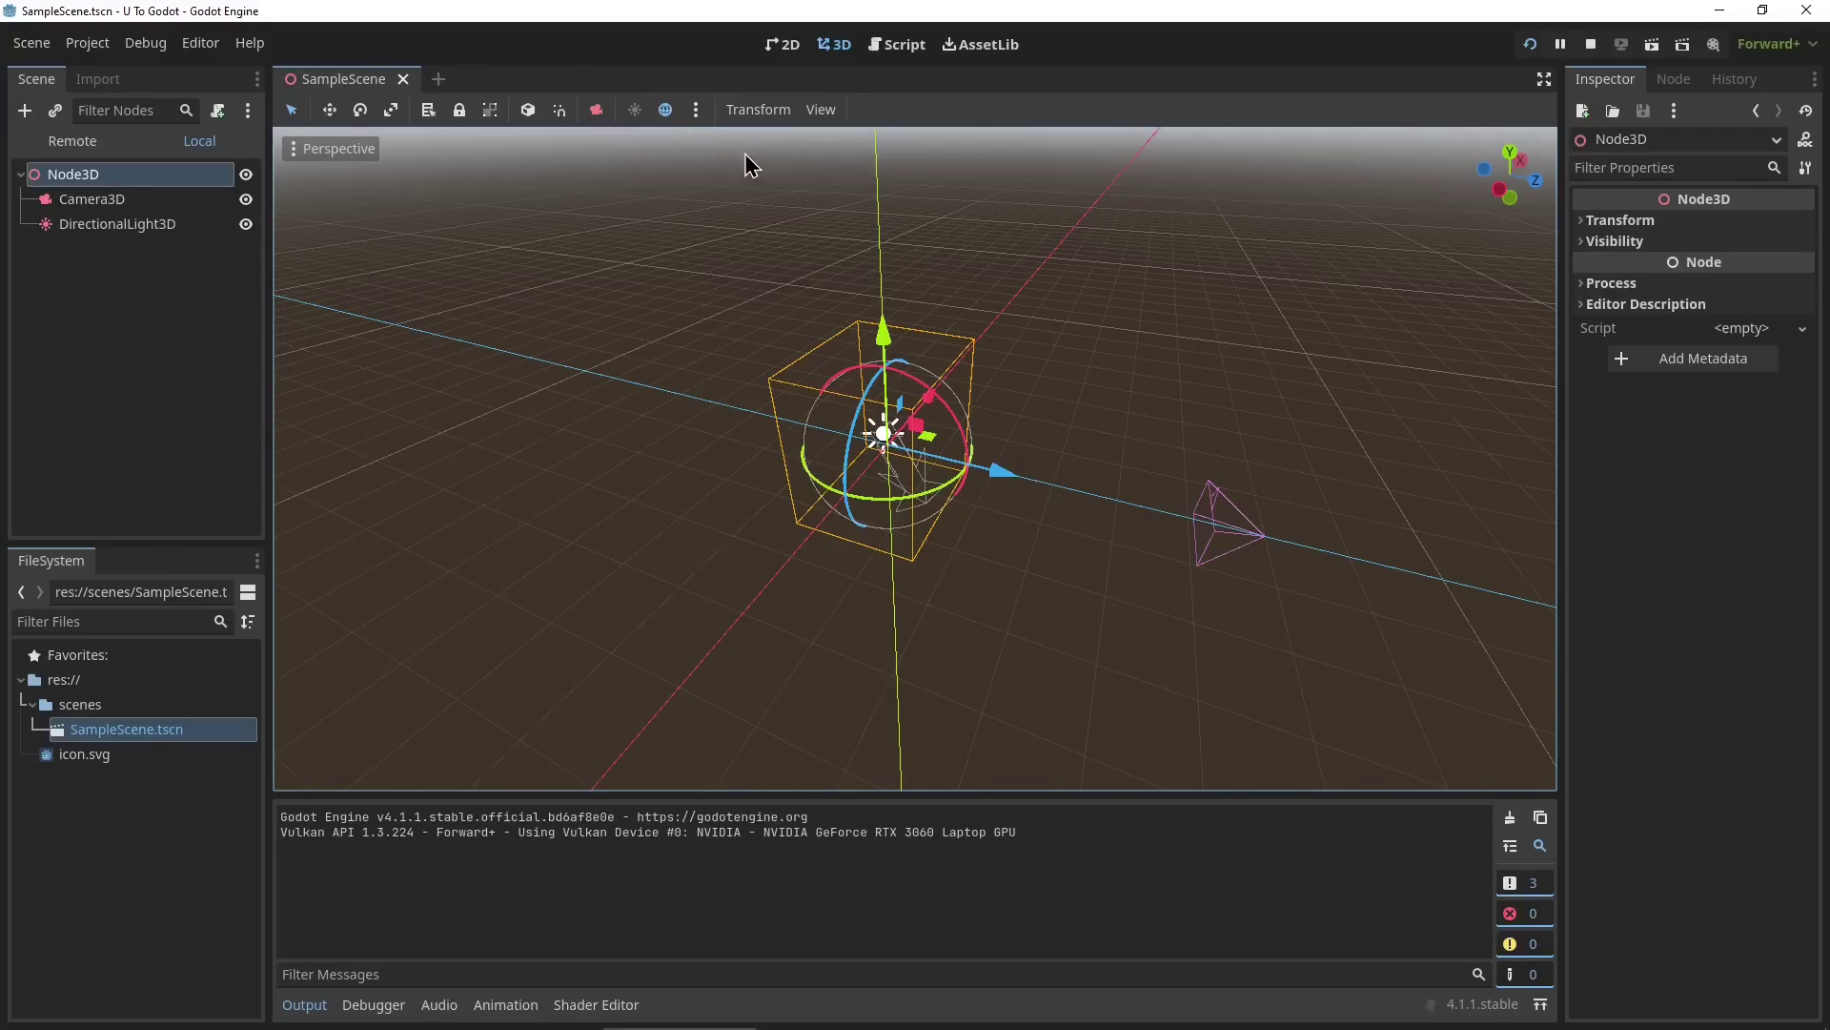
left_click(697, 111)
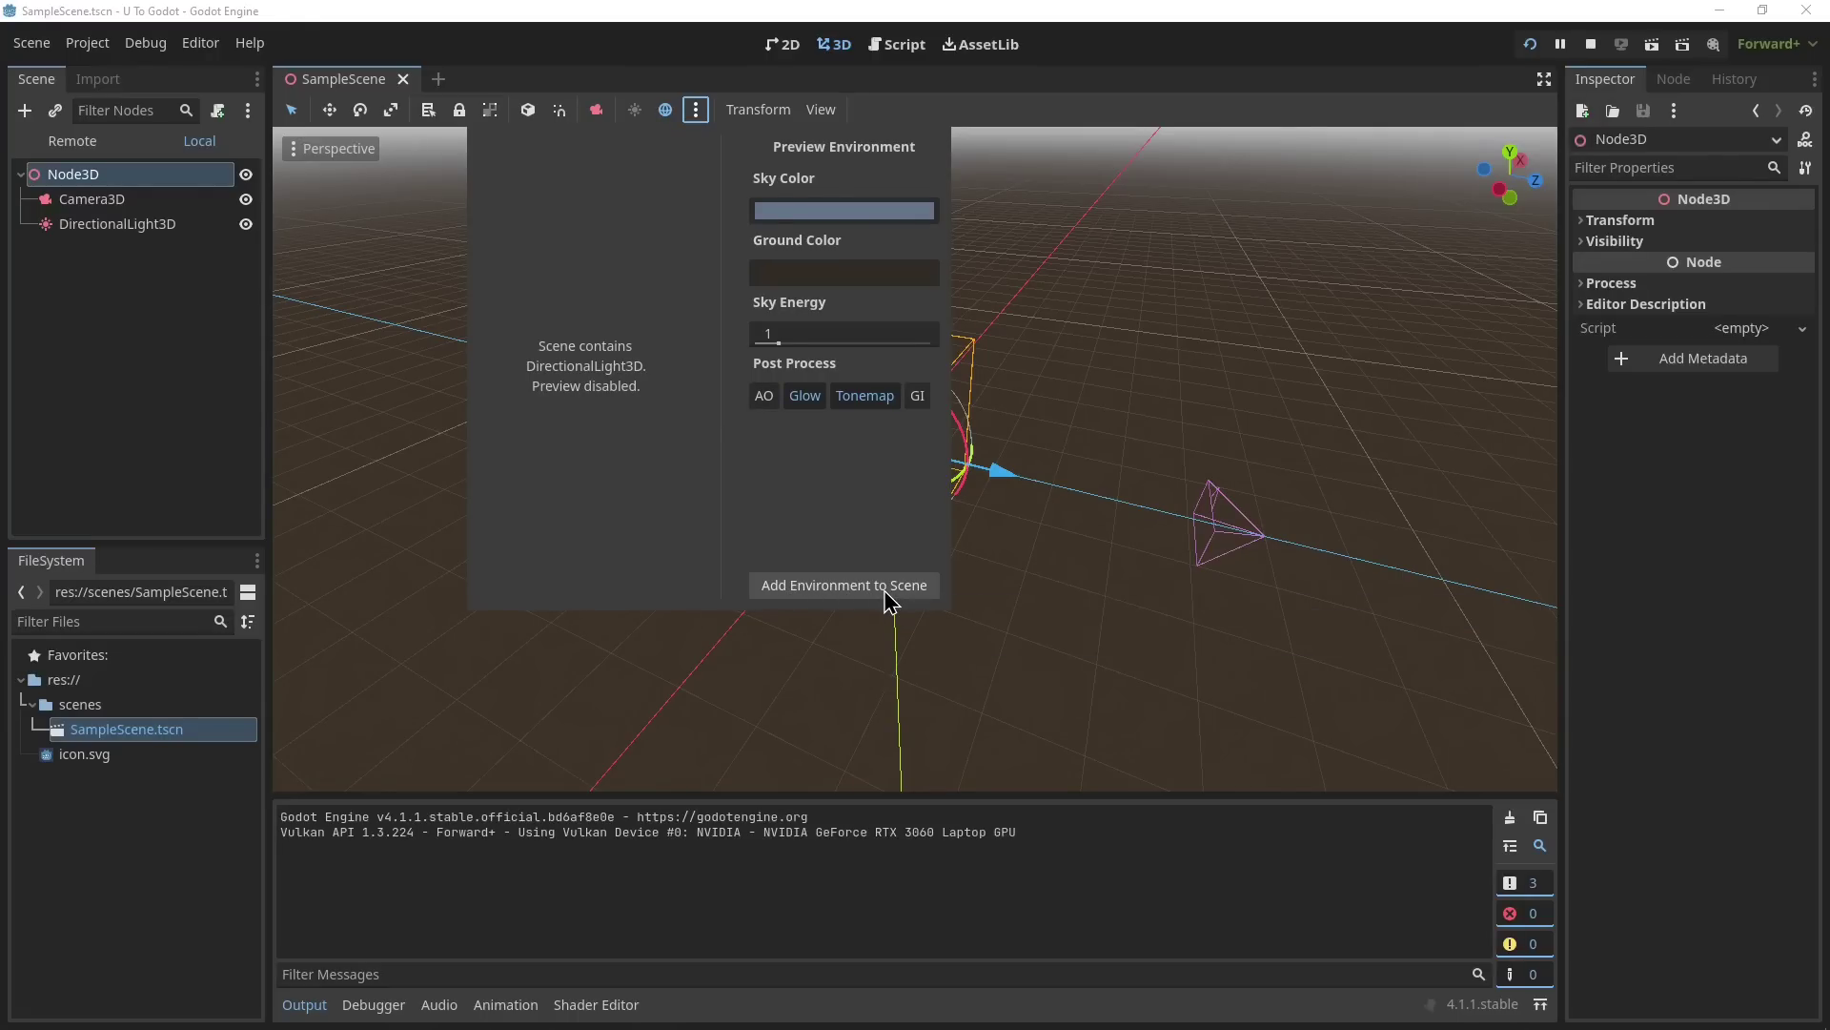
left_click(797, 587)
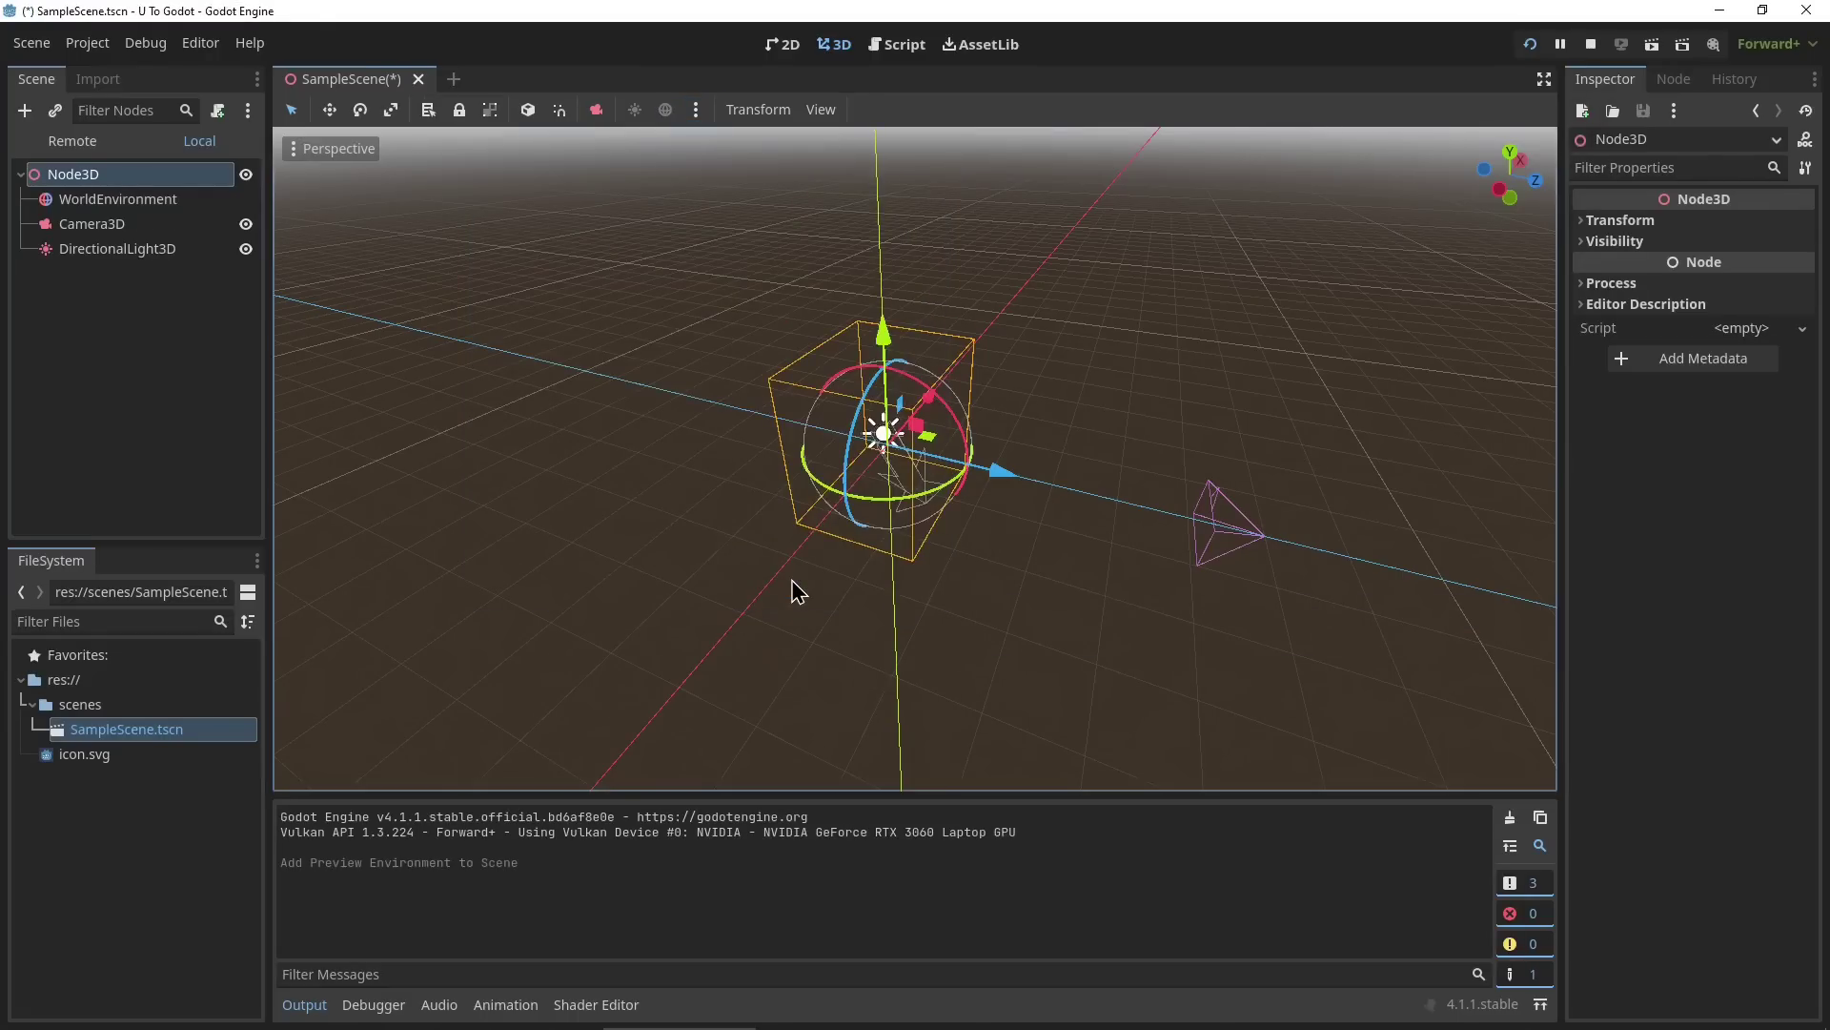
Examine the WorldEnvironment node's Environment resource, including its SSIL, SDFGI, Tonemap, Ambient Light and Sky settings.
left_click(60, 203)
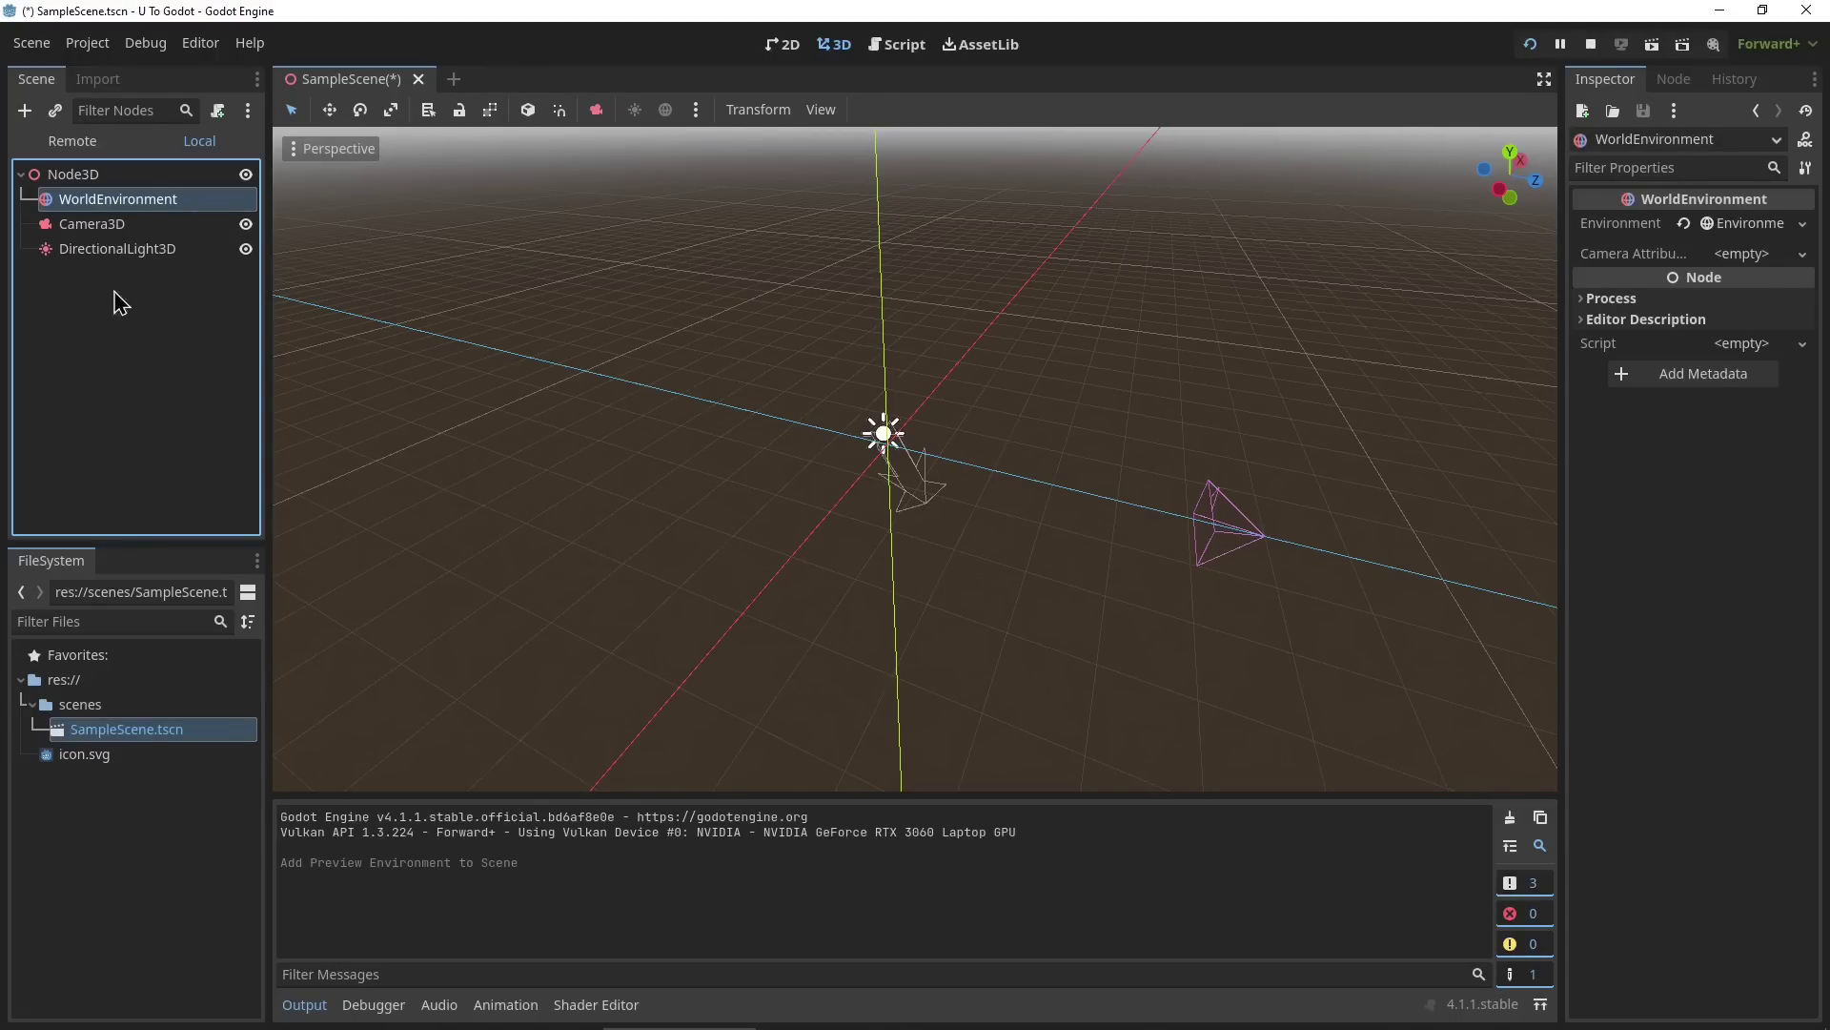
left_click(1749, 225)
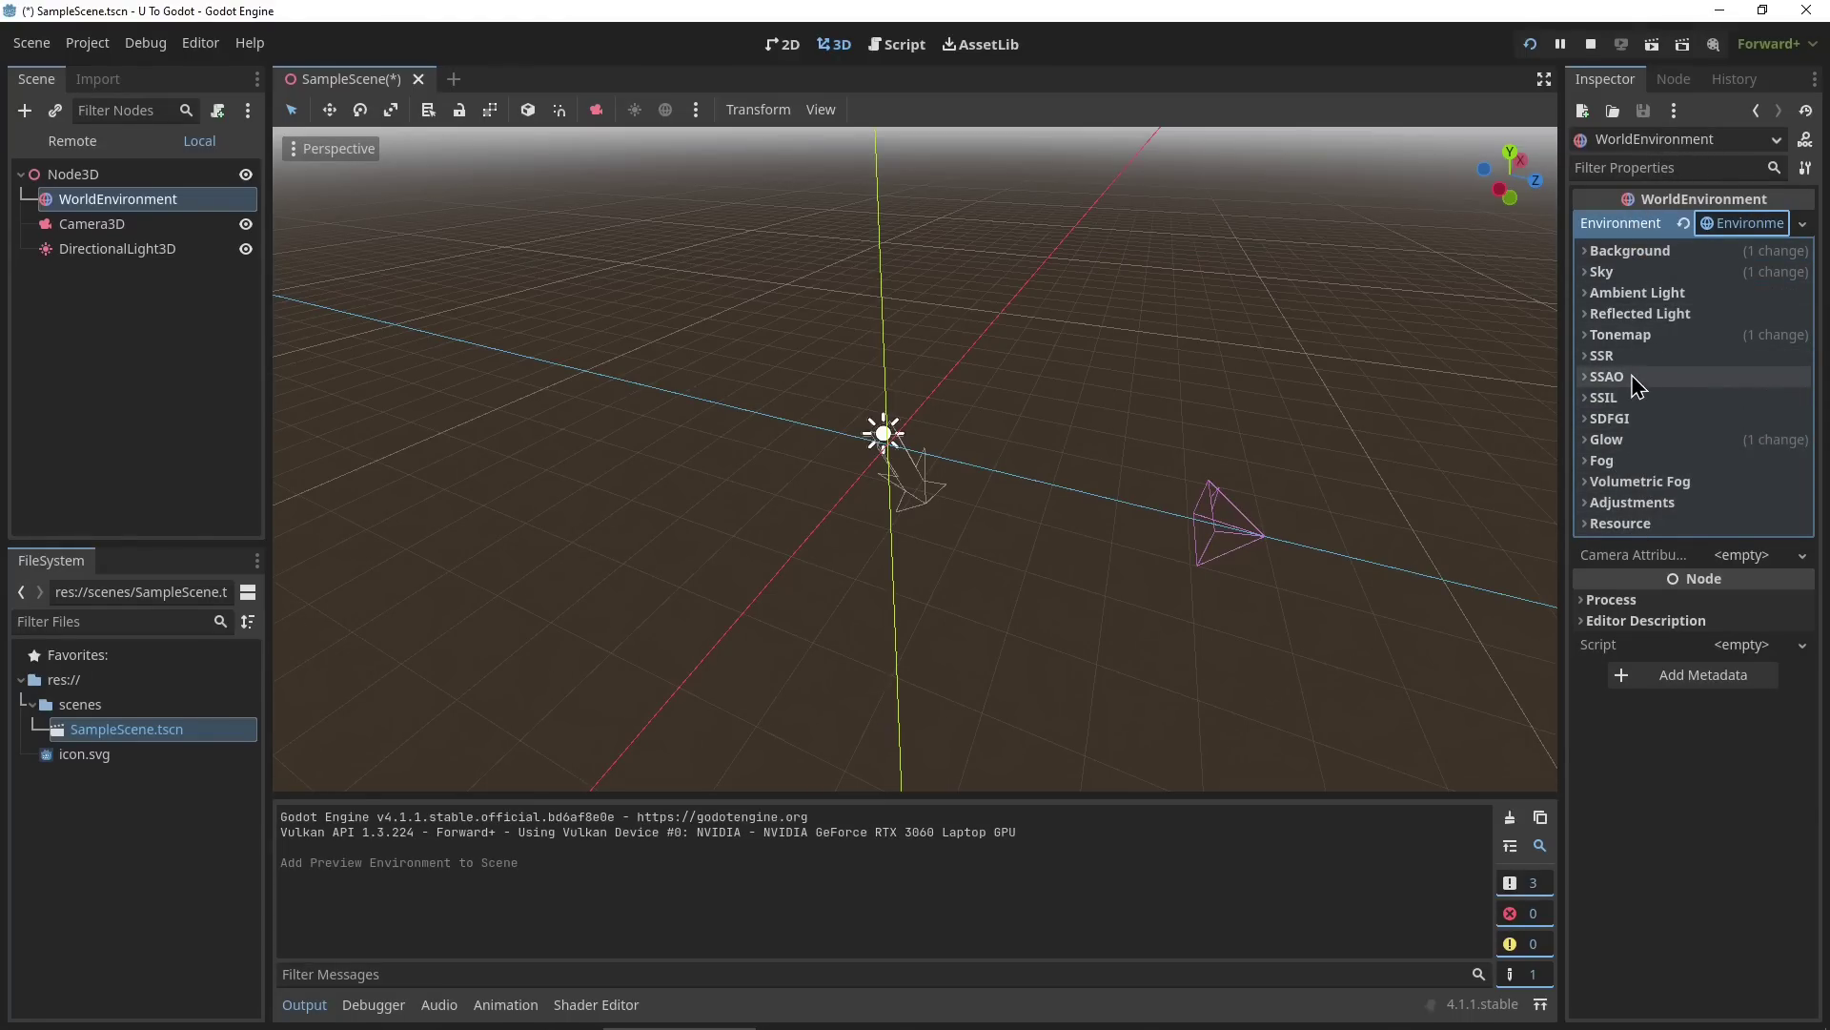
left_click(1633, 398)
left_click(1634, 399)
left_click(1611, 419)
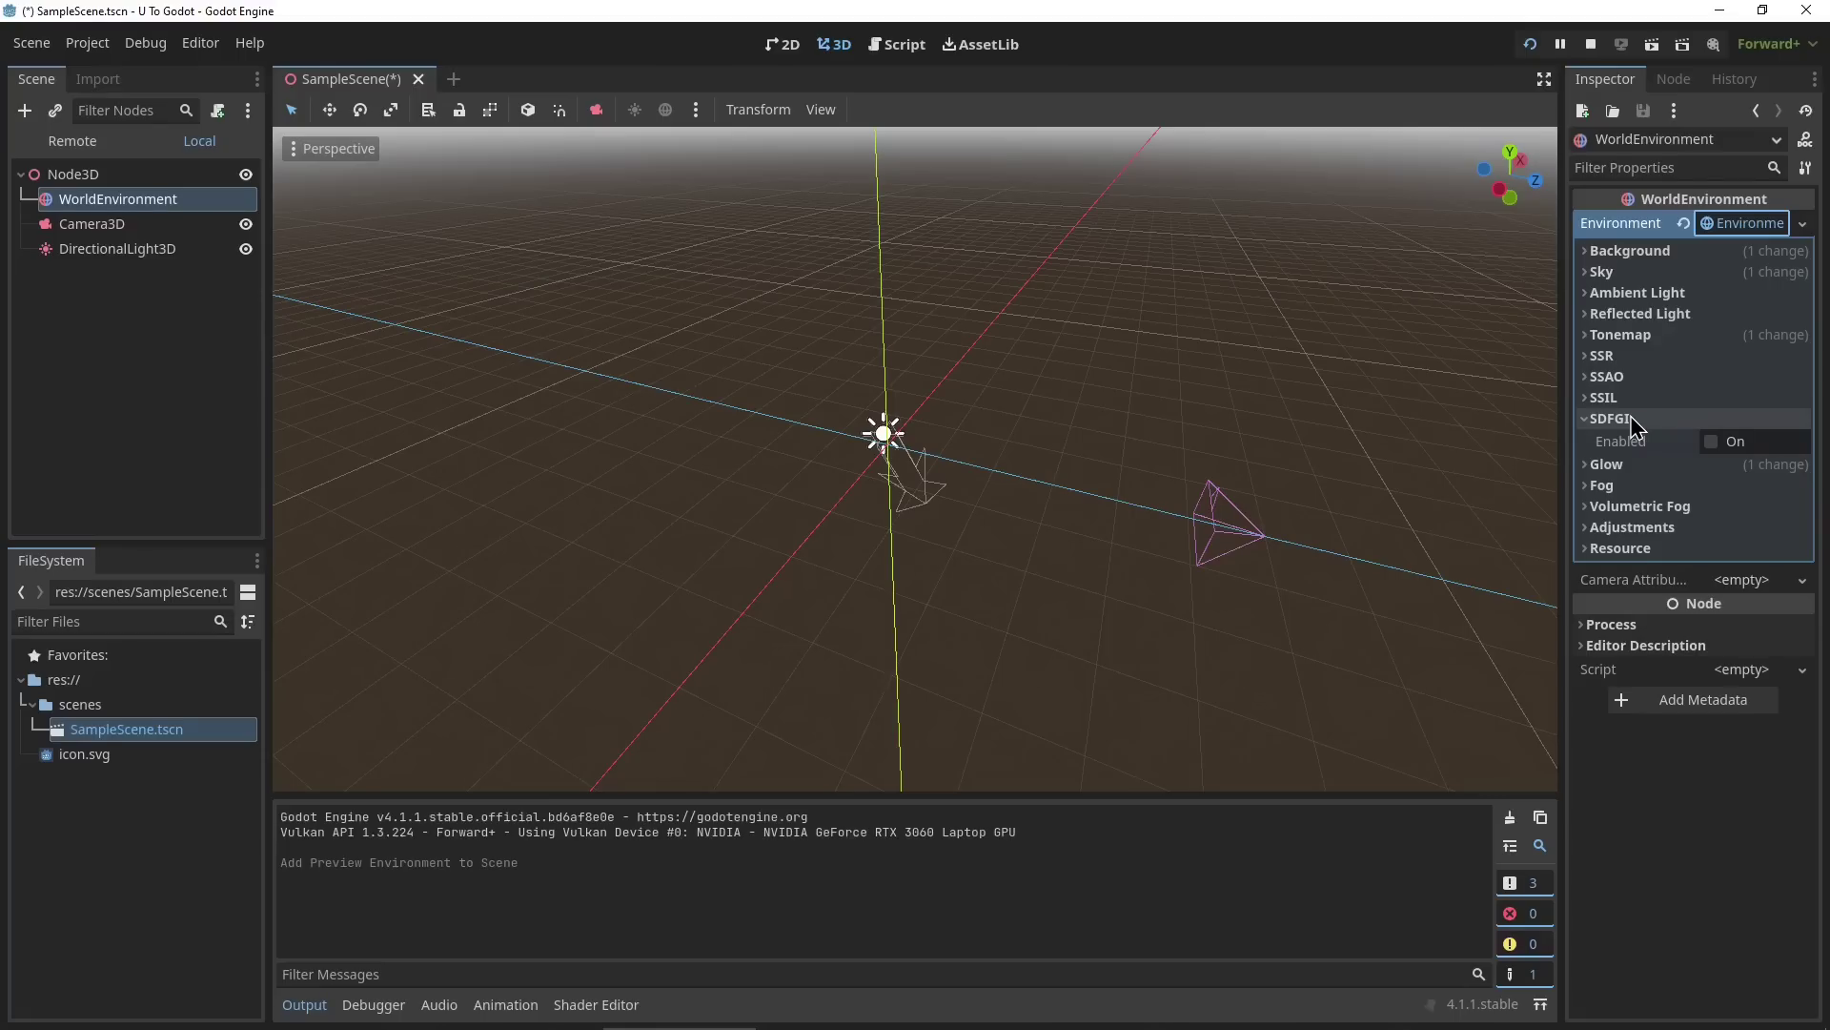
left_click(1611, 419)
left_click(1621, 335)
left_click(1632, 336)
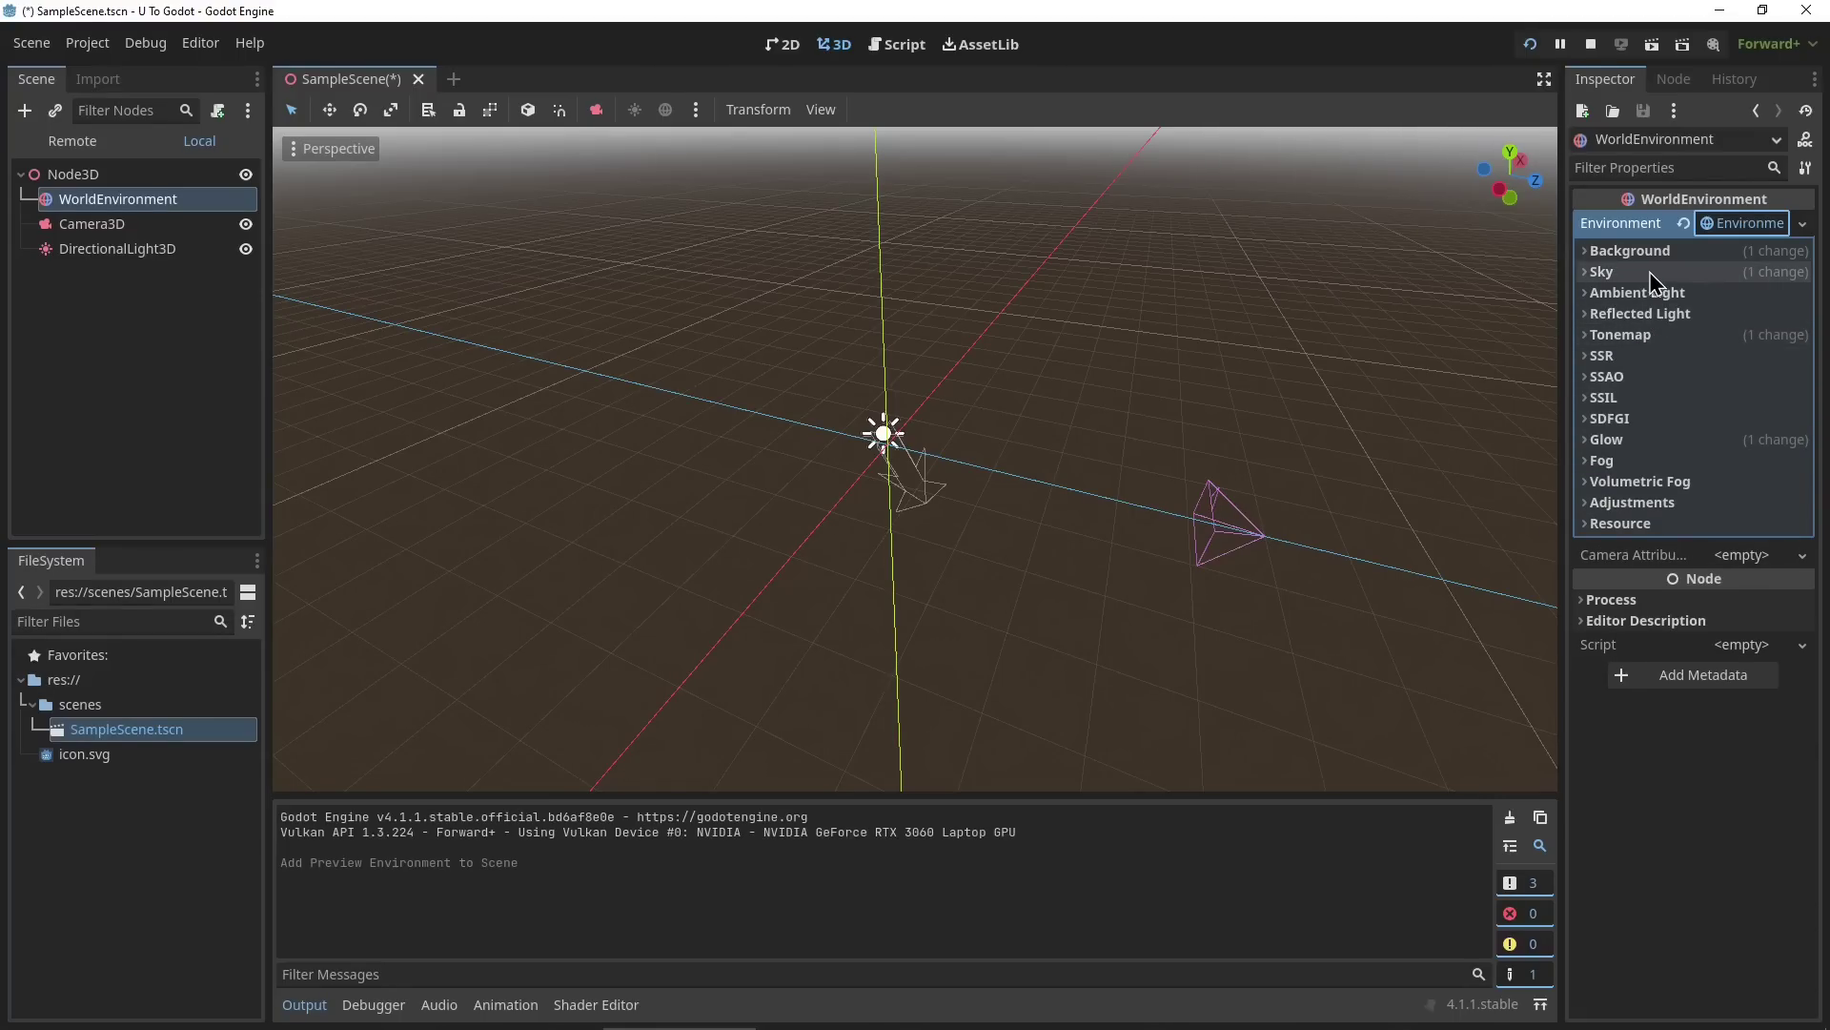
left_click(1644, 294)
left_click(1643, 293)
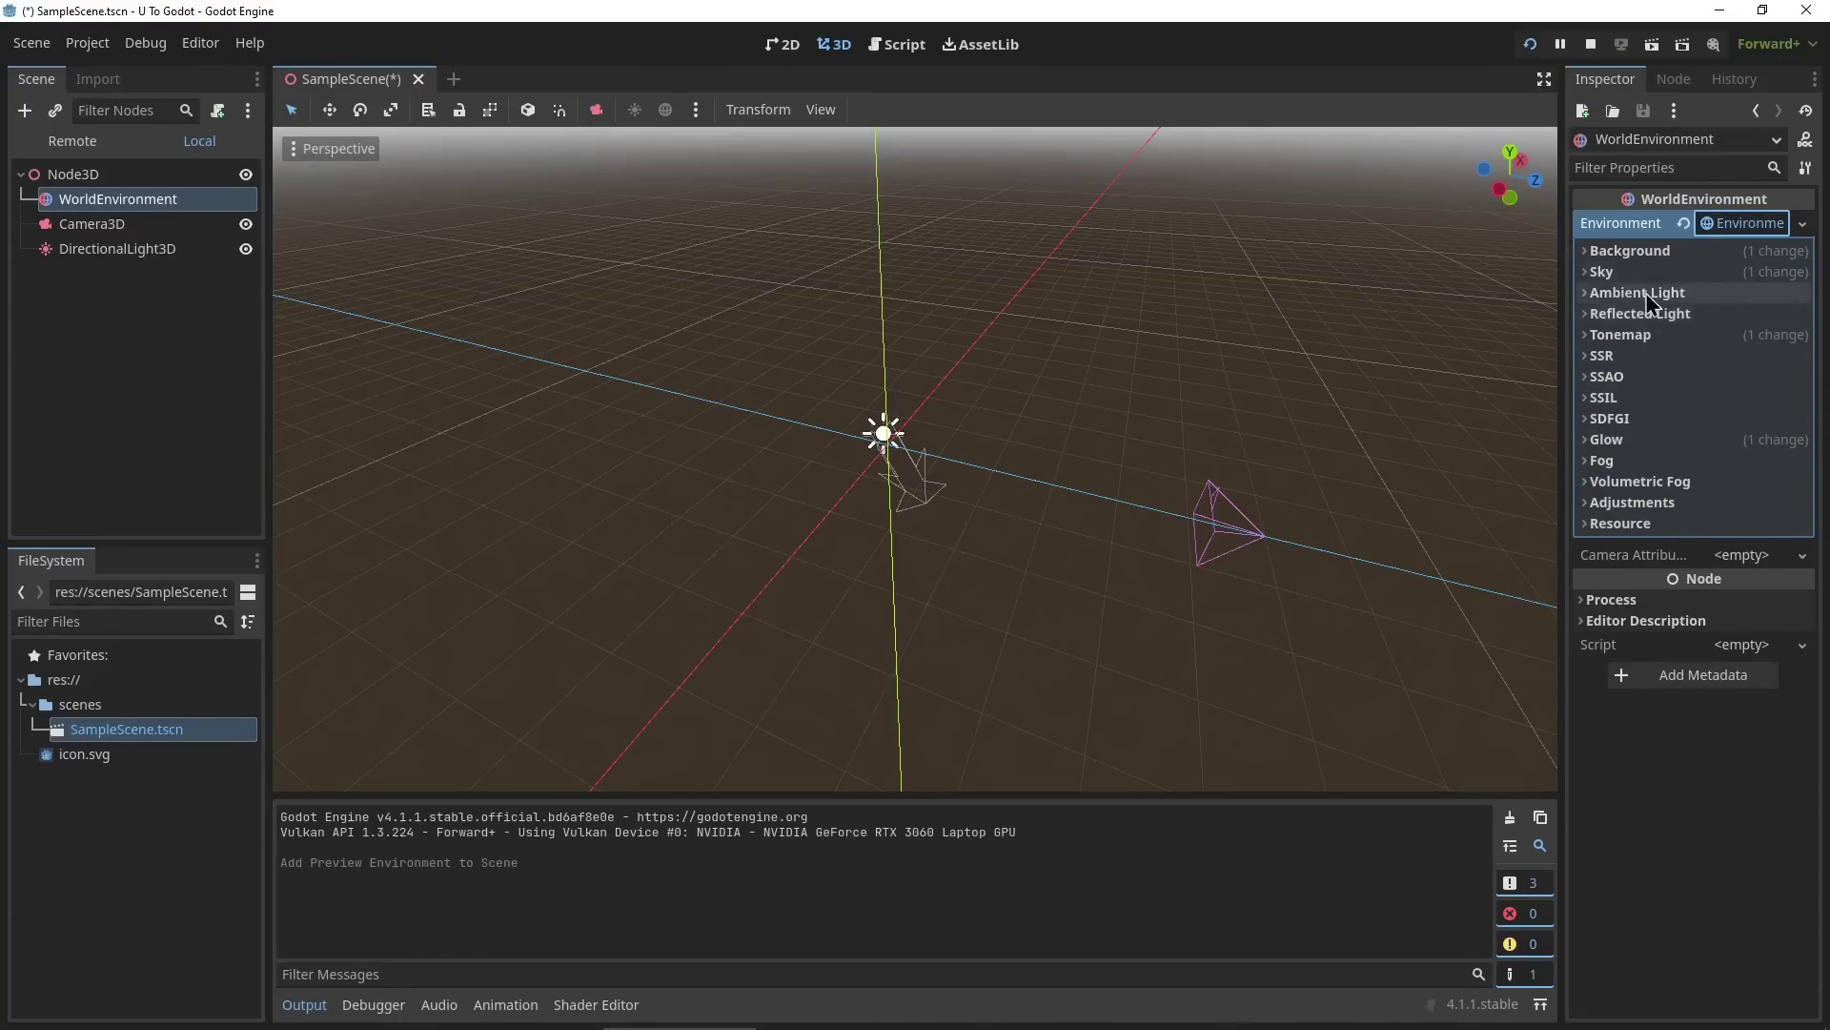
left_click(1611, 271)
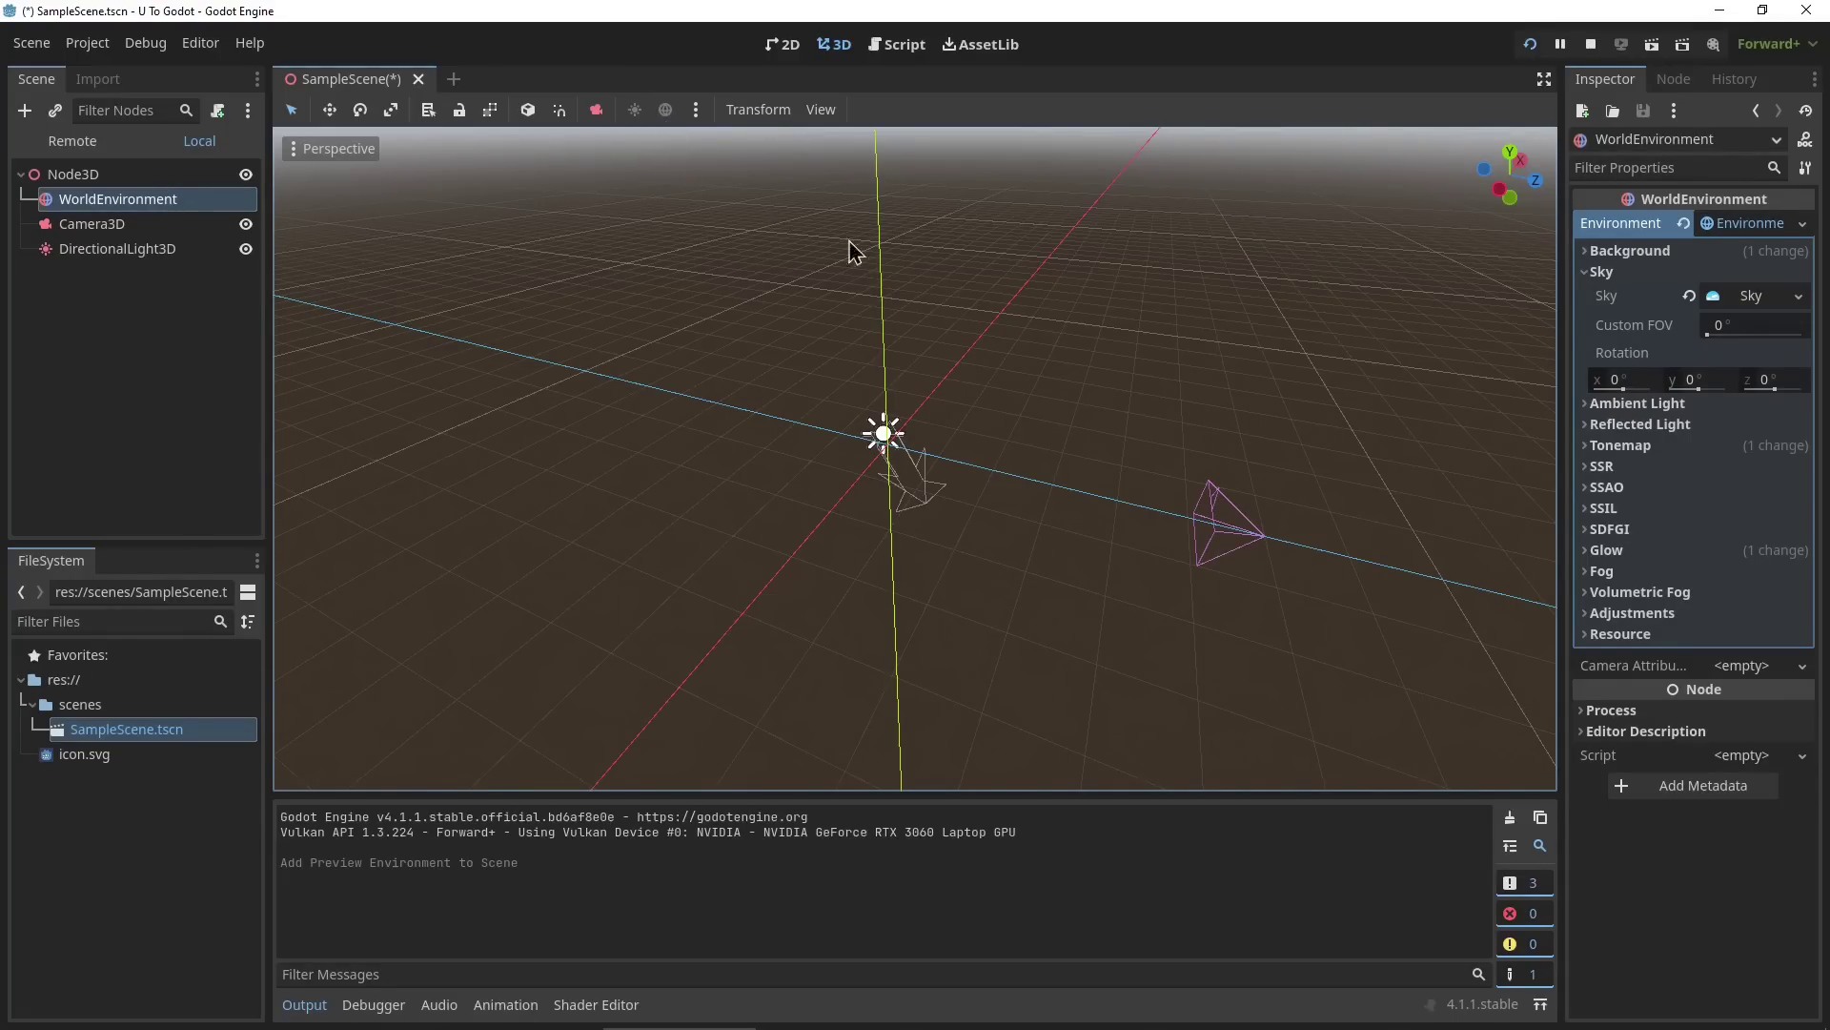
Restart the Godot project with the added environment and switch to Unity's running game to compare the skies.
left_click(1530, 43)
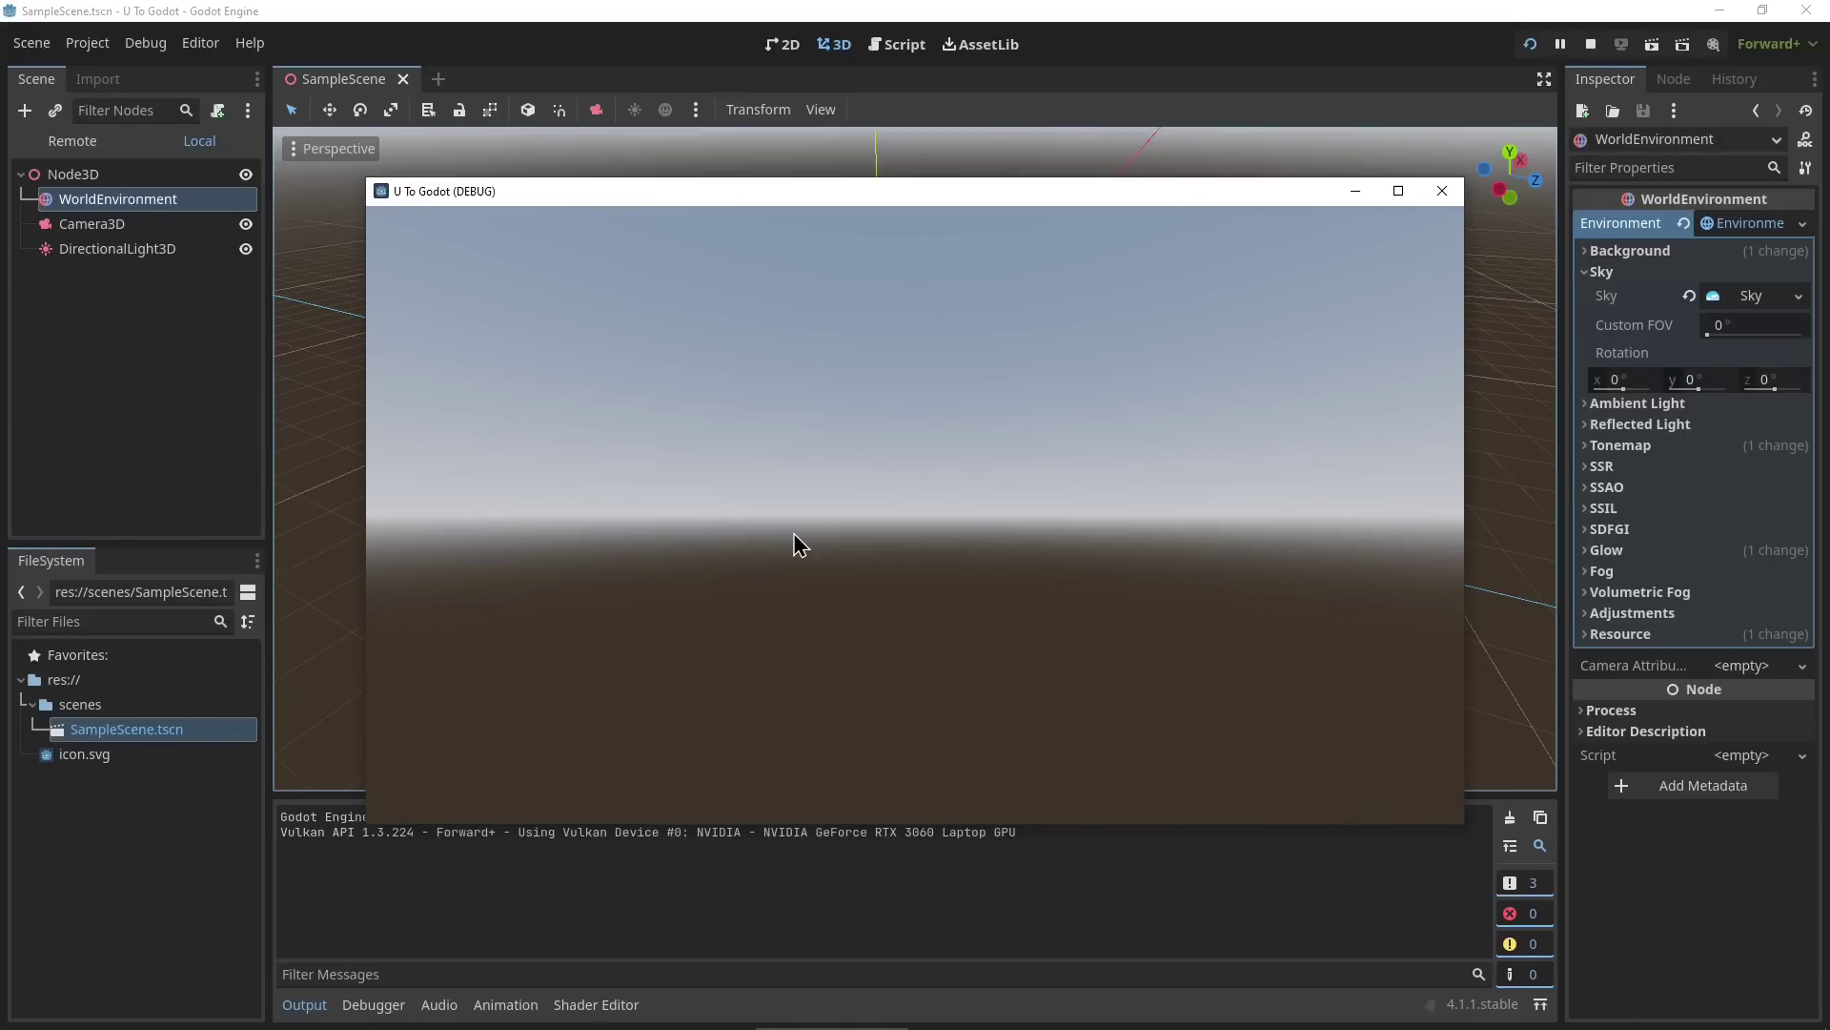
key("alt+Tab")
key("alt+Tab")
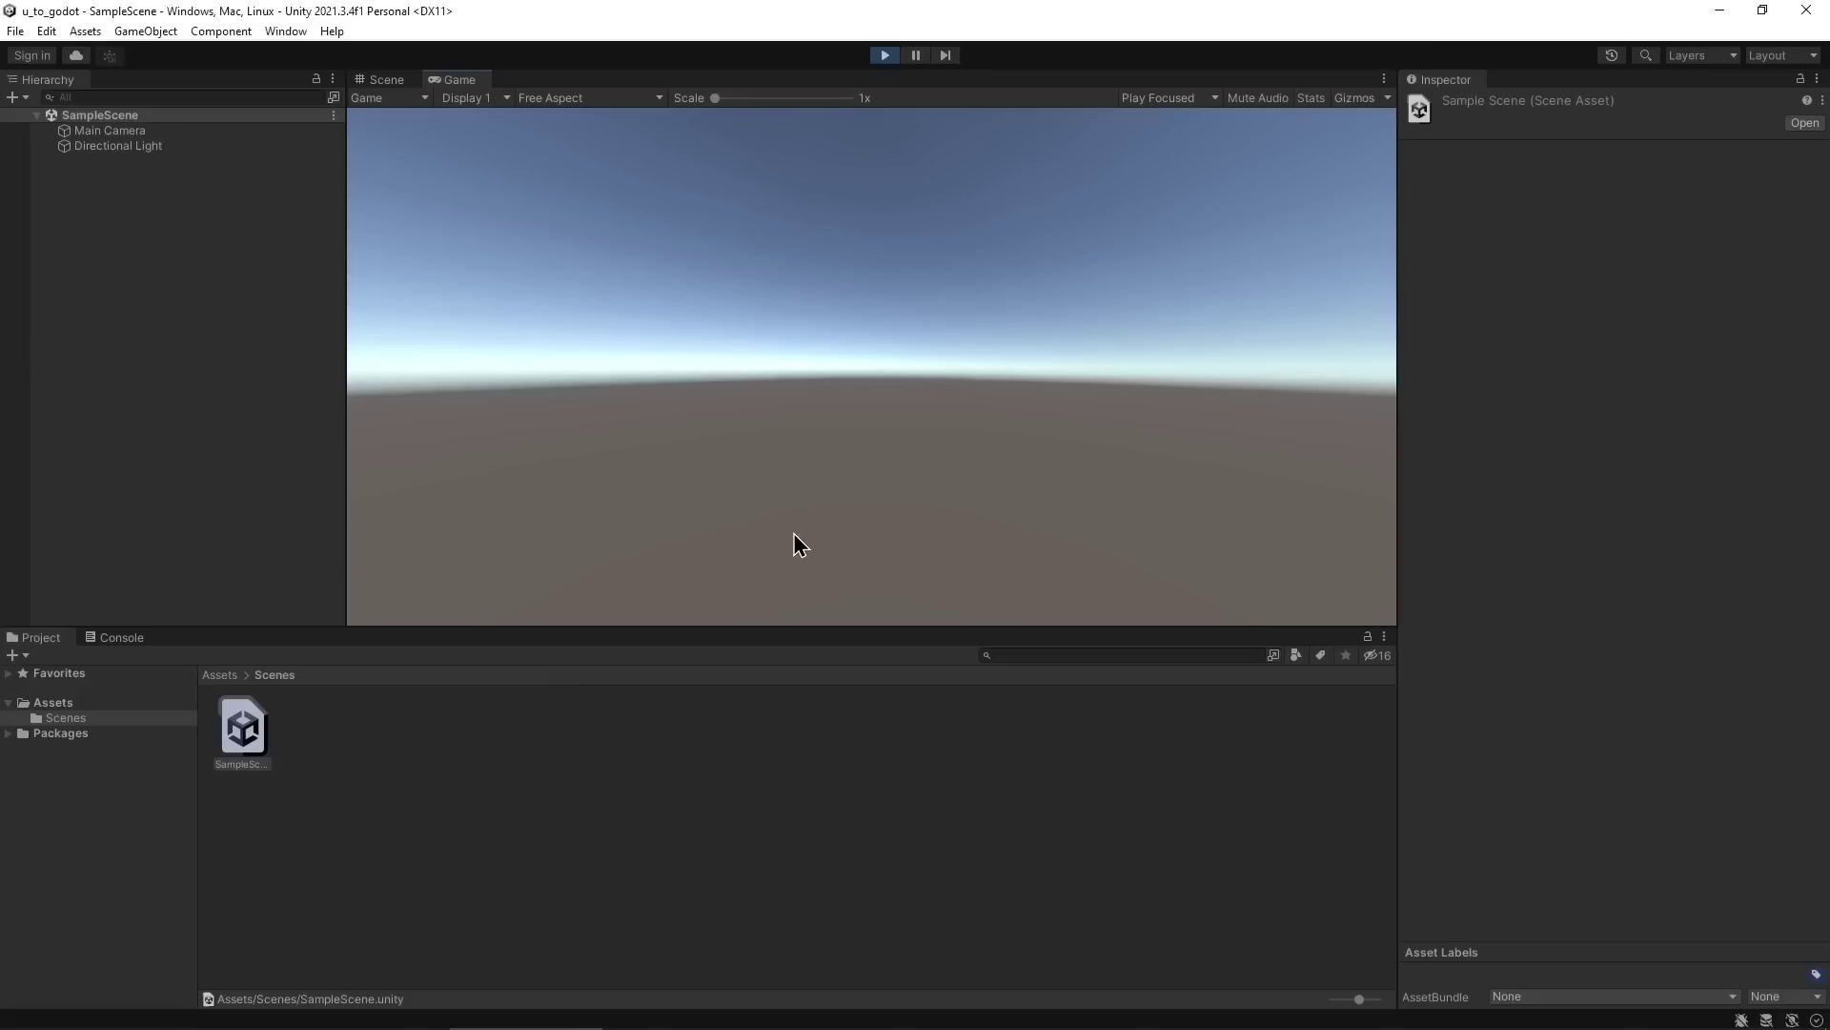
Inspect Unity's Scene view while the game is playing, and switch back to the Godot editor.
left_click(374, 85)
right_click_drag(675, 309, 916, 278)
key("alt+Tab")
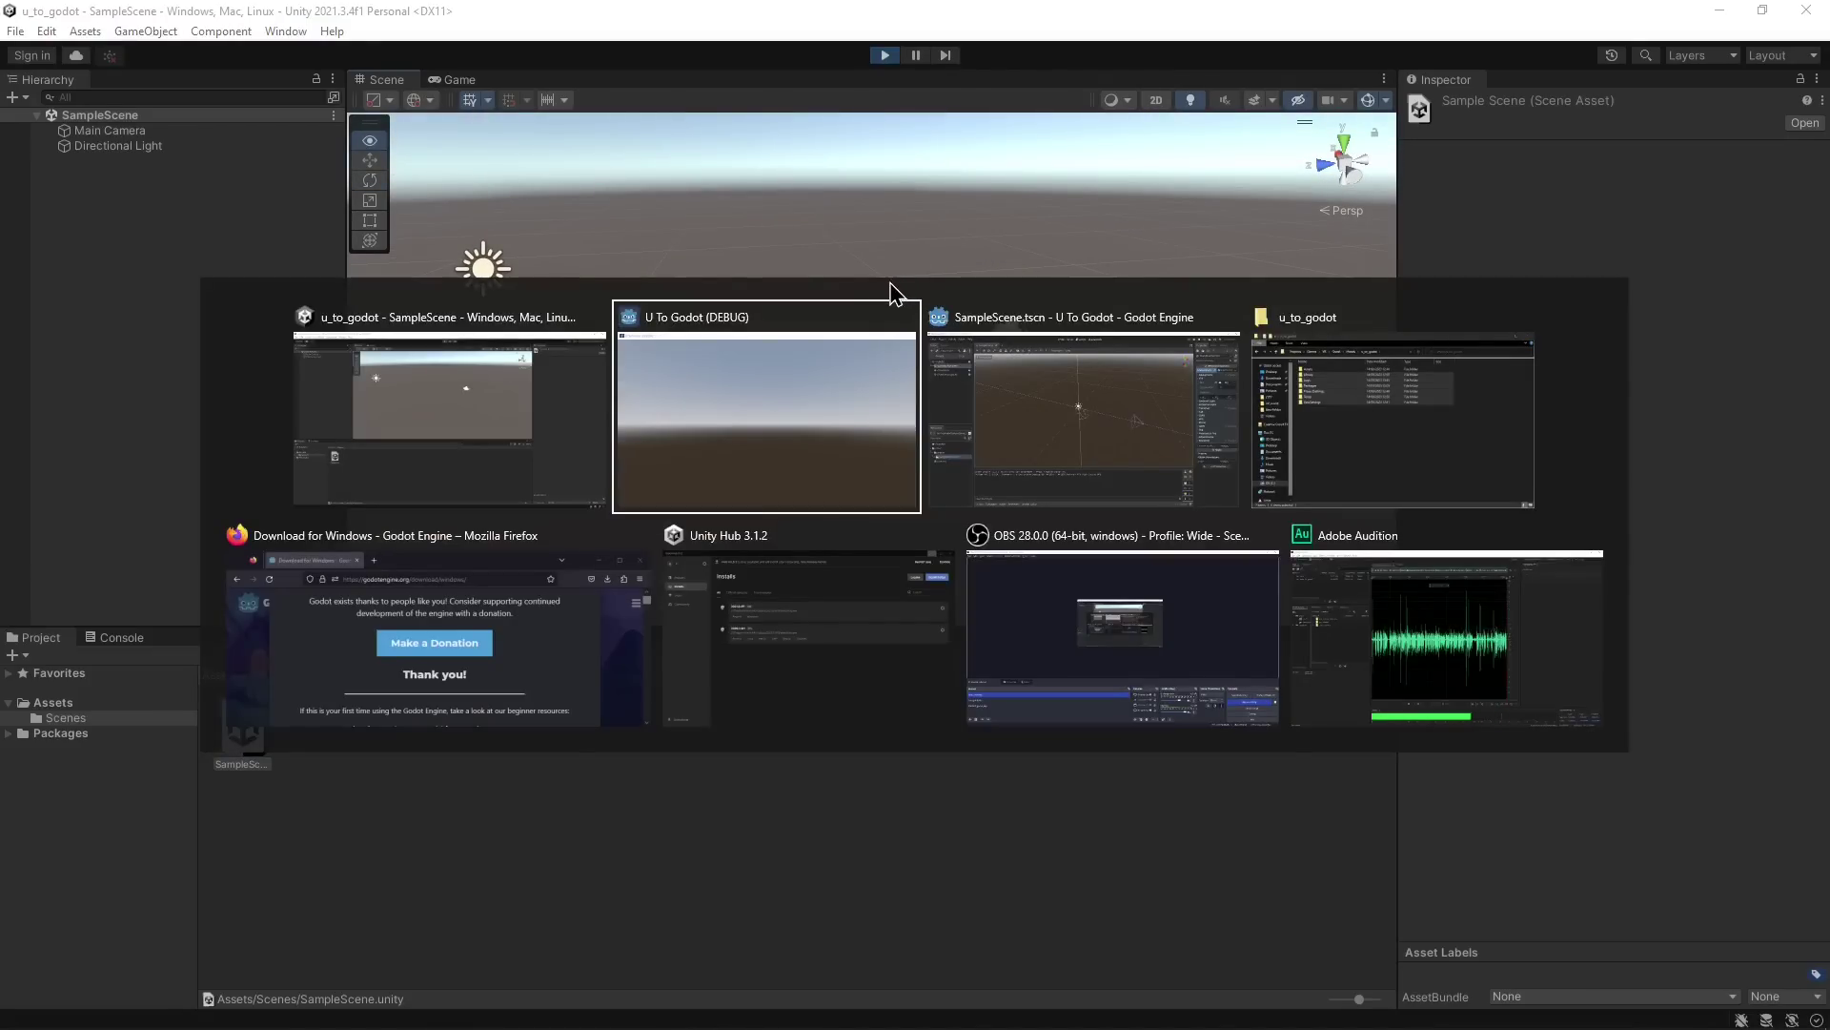
key("alt+Tab")
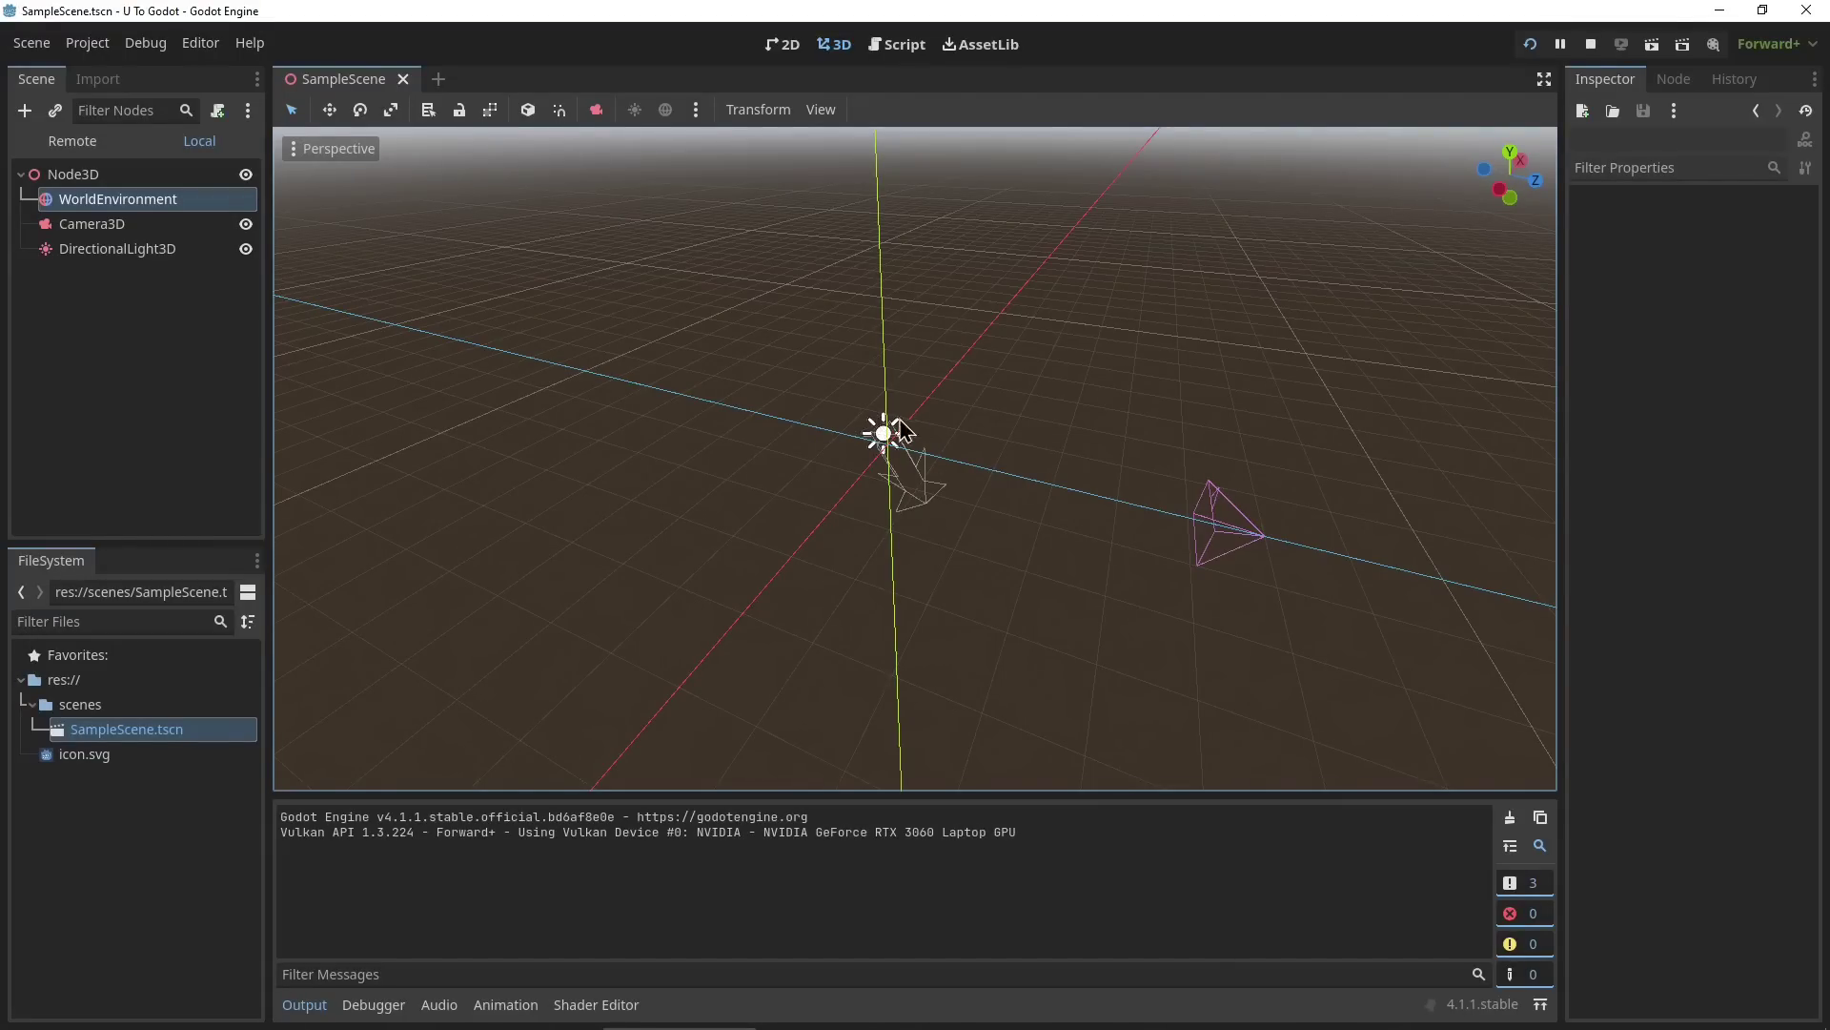
Restart the running Godot project and return to the Godot editor with the game still running.
left_click(1530, 44)
key("alt+Tab")
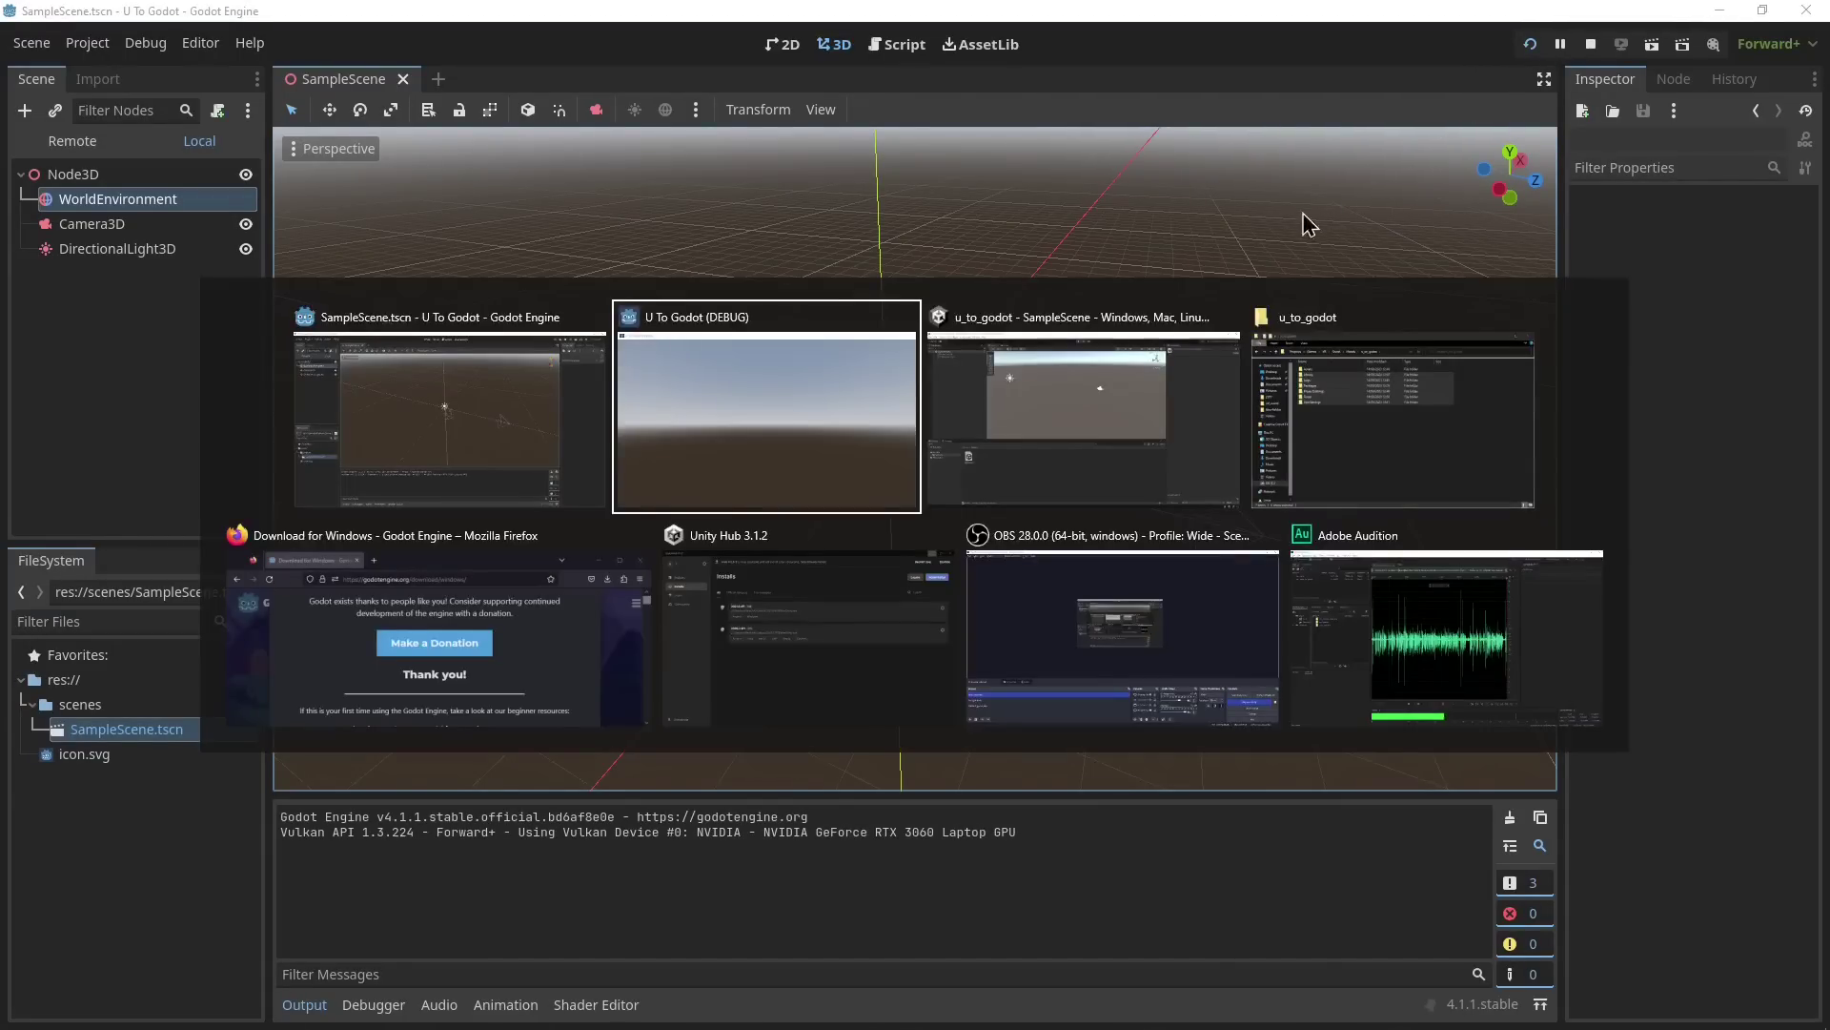
key("alt+Tab")
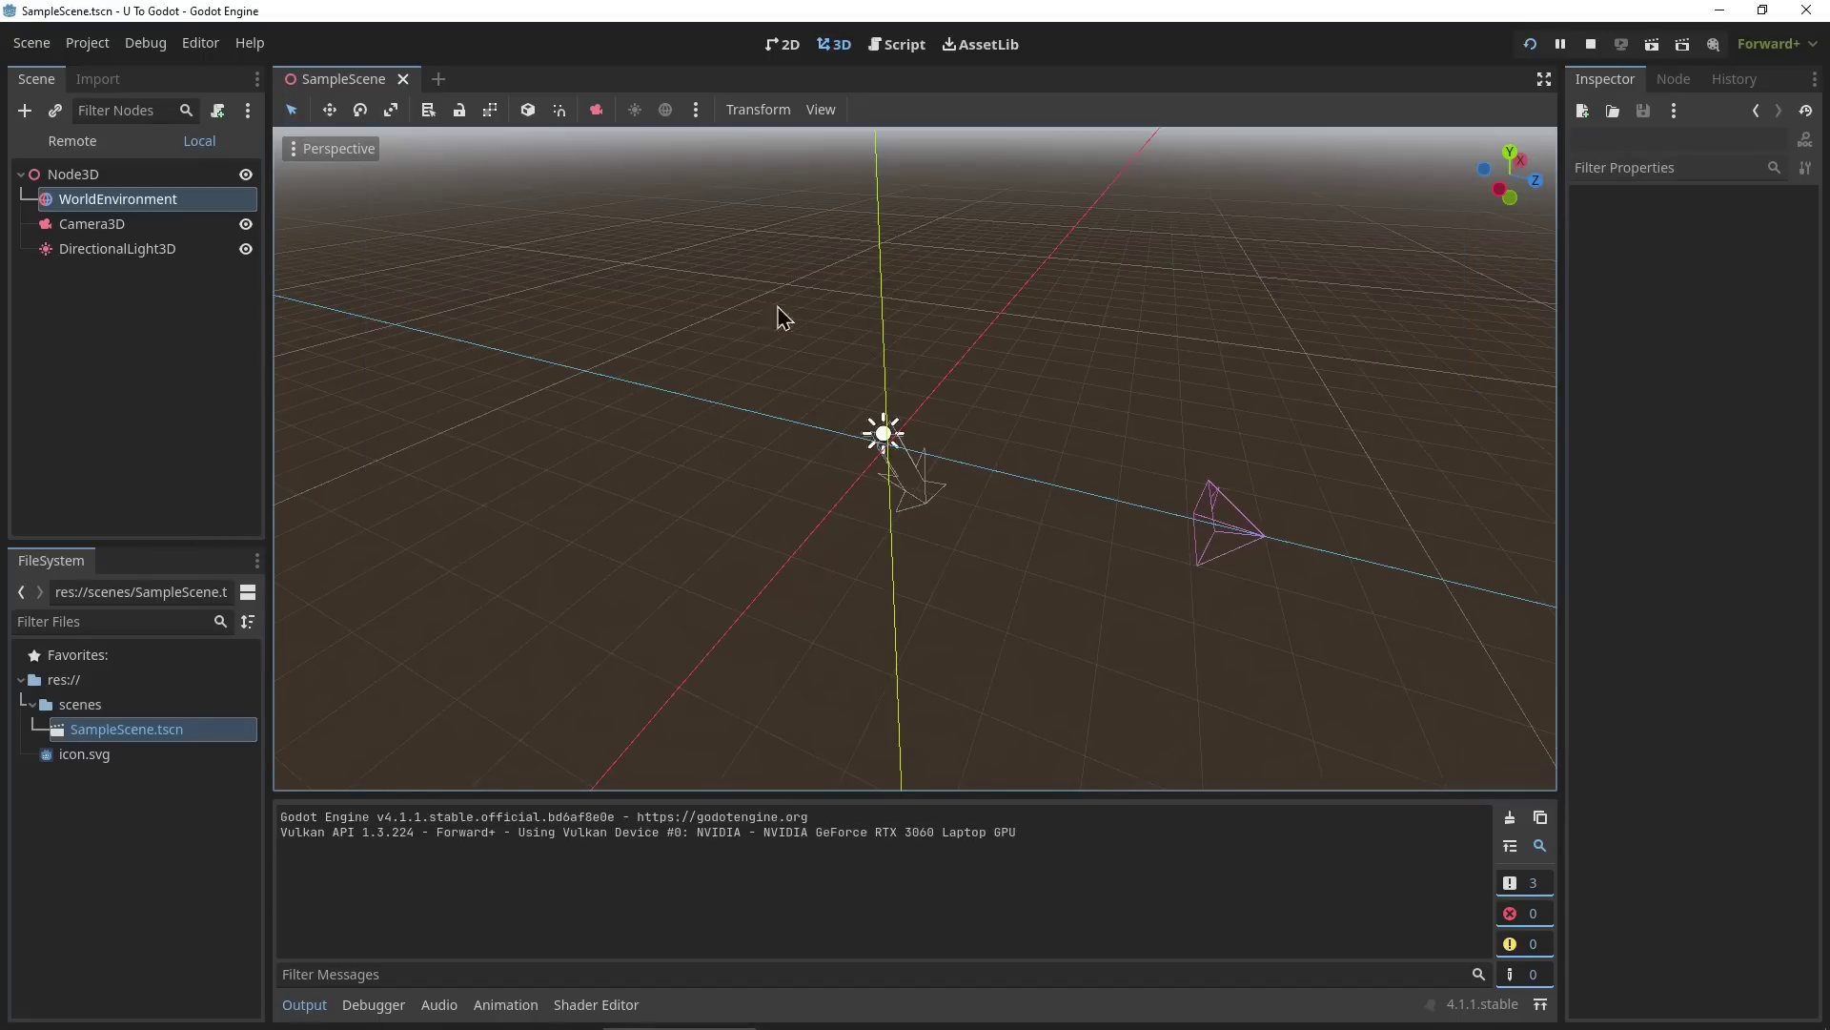
Show the running game's remote scene tree, expand Node3D, and inspect the live Camera3D and WorldEnvironment nodes.
right_click_drag(808, 440, 286, 274)
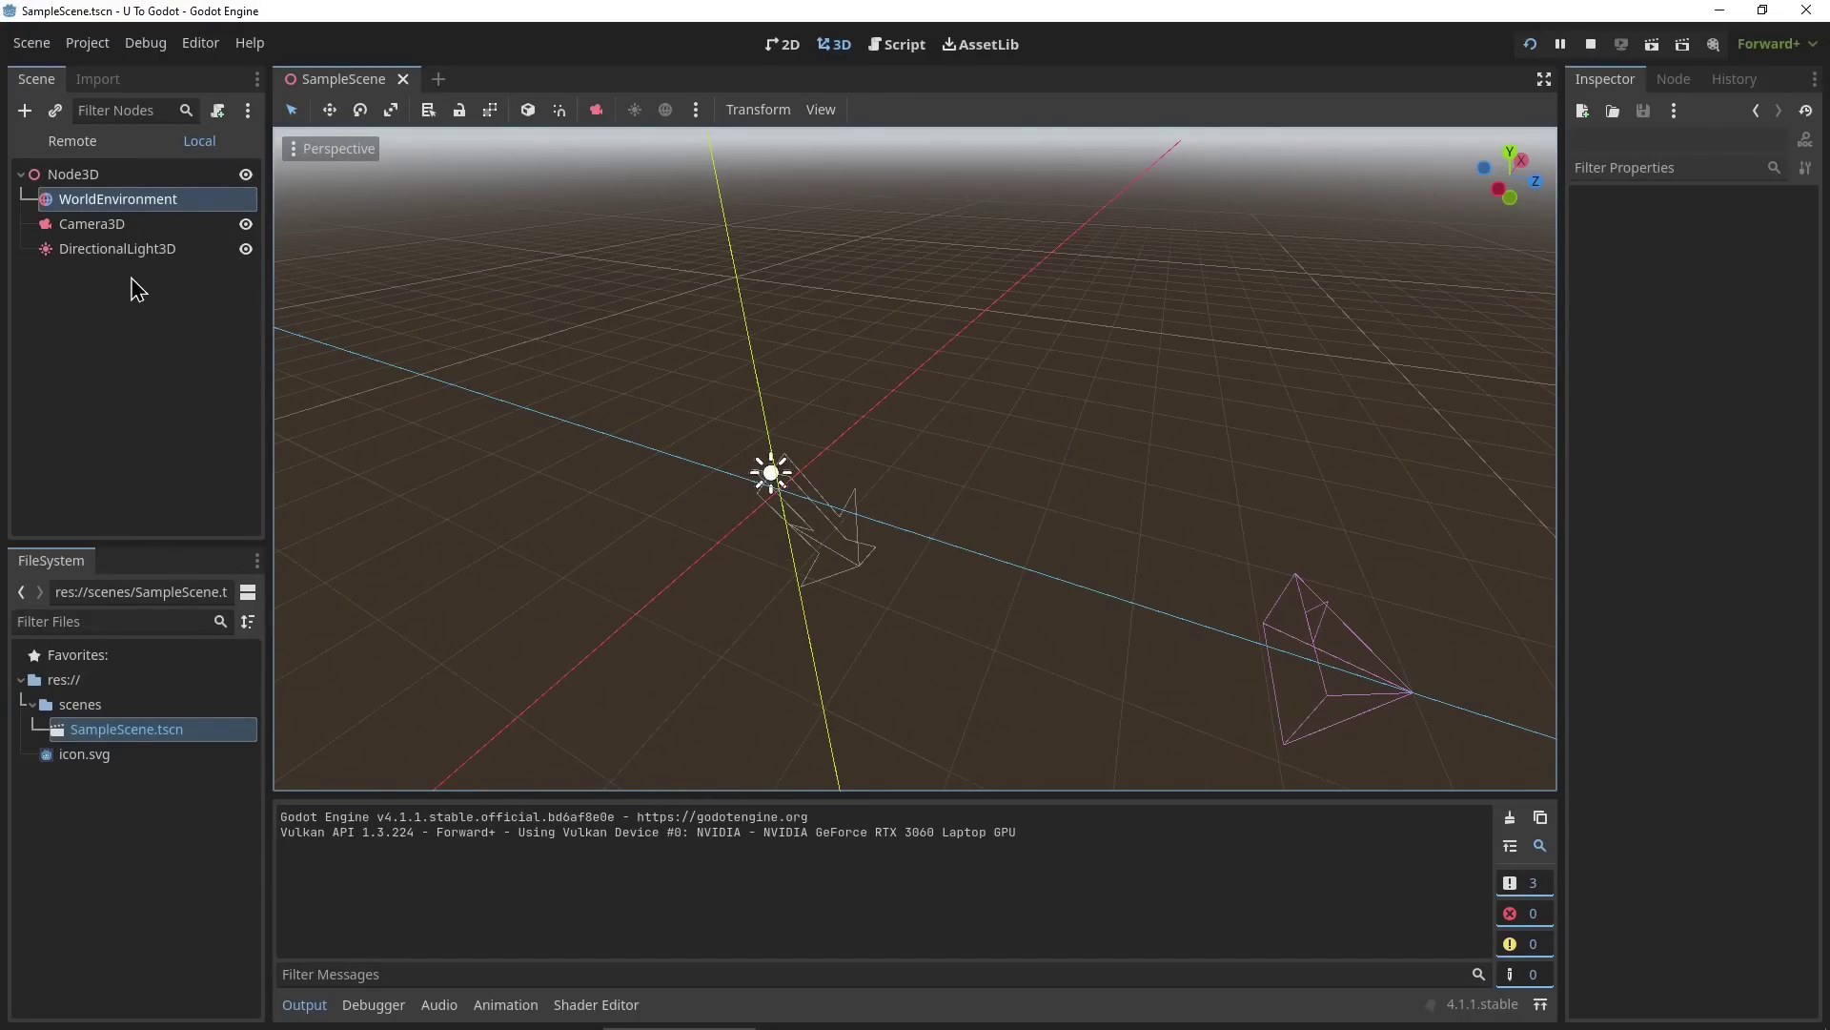
left_click(73, 145)
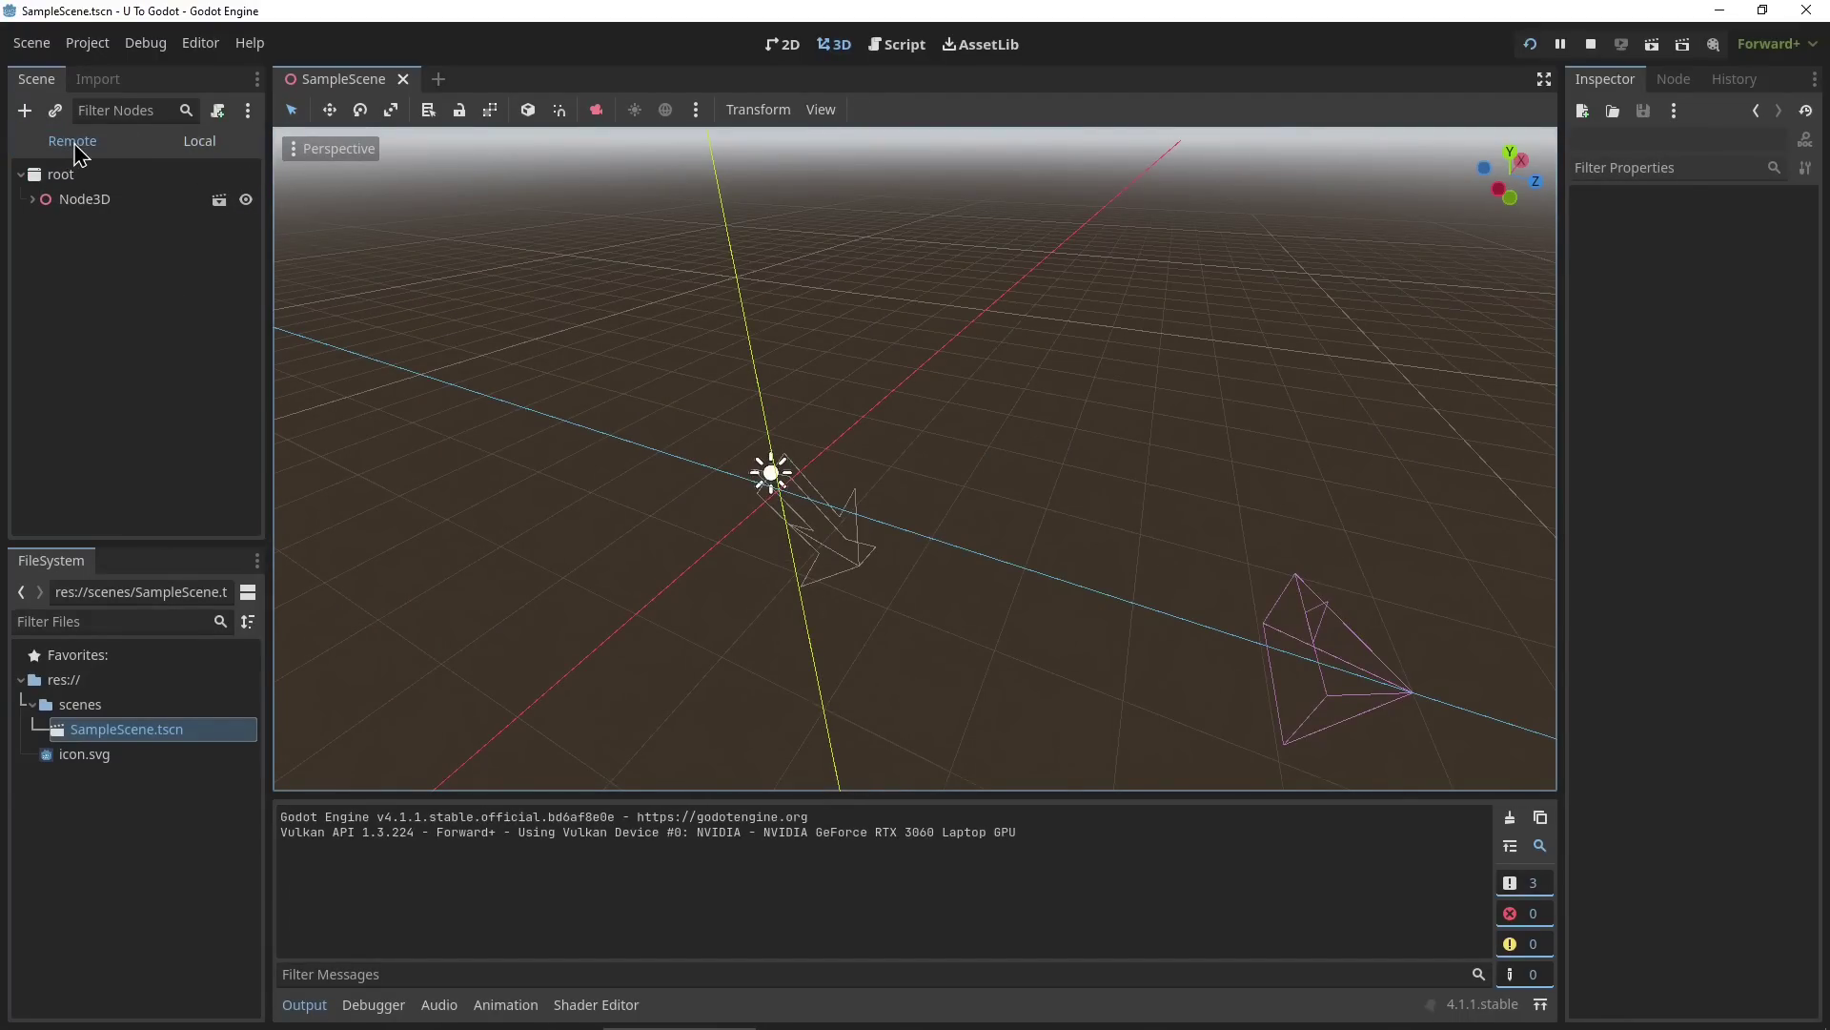
left_click(33, 200)
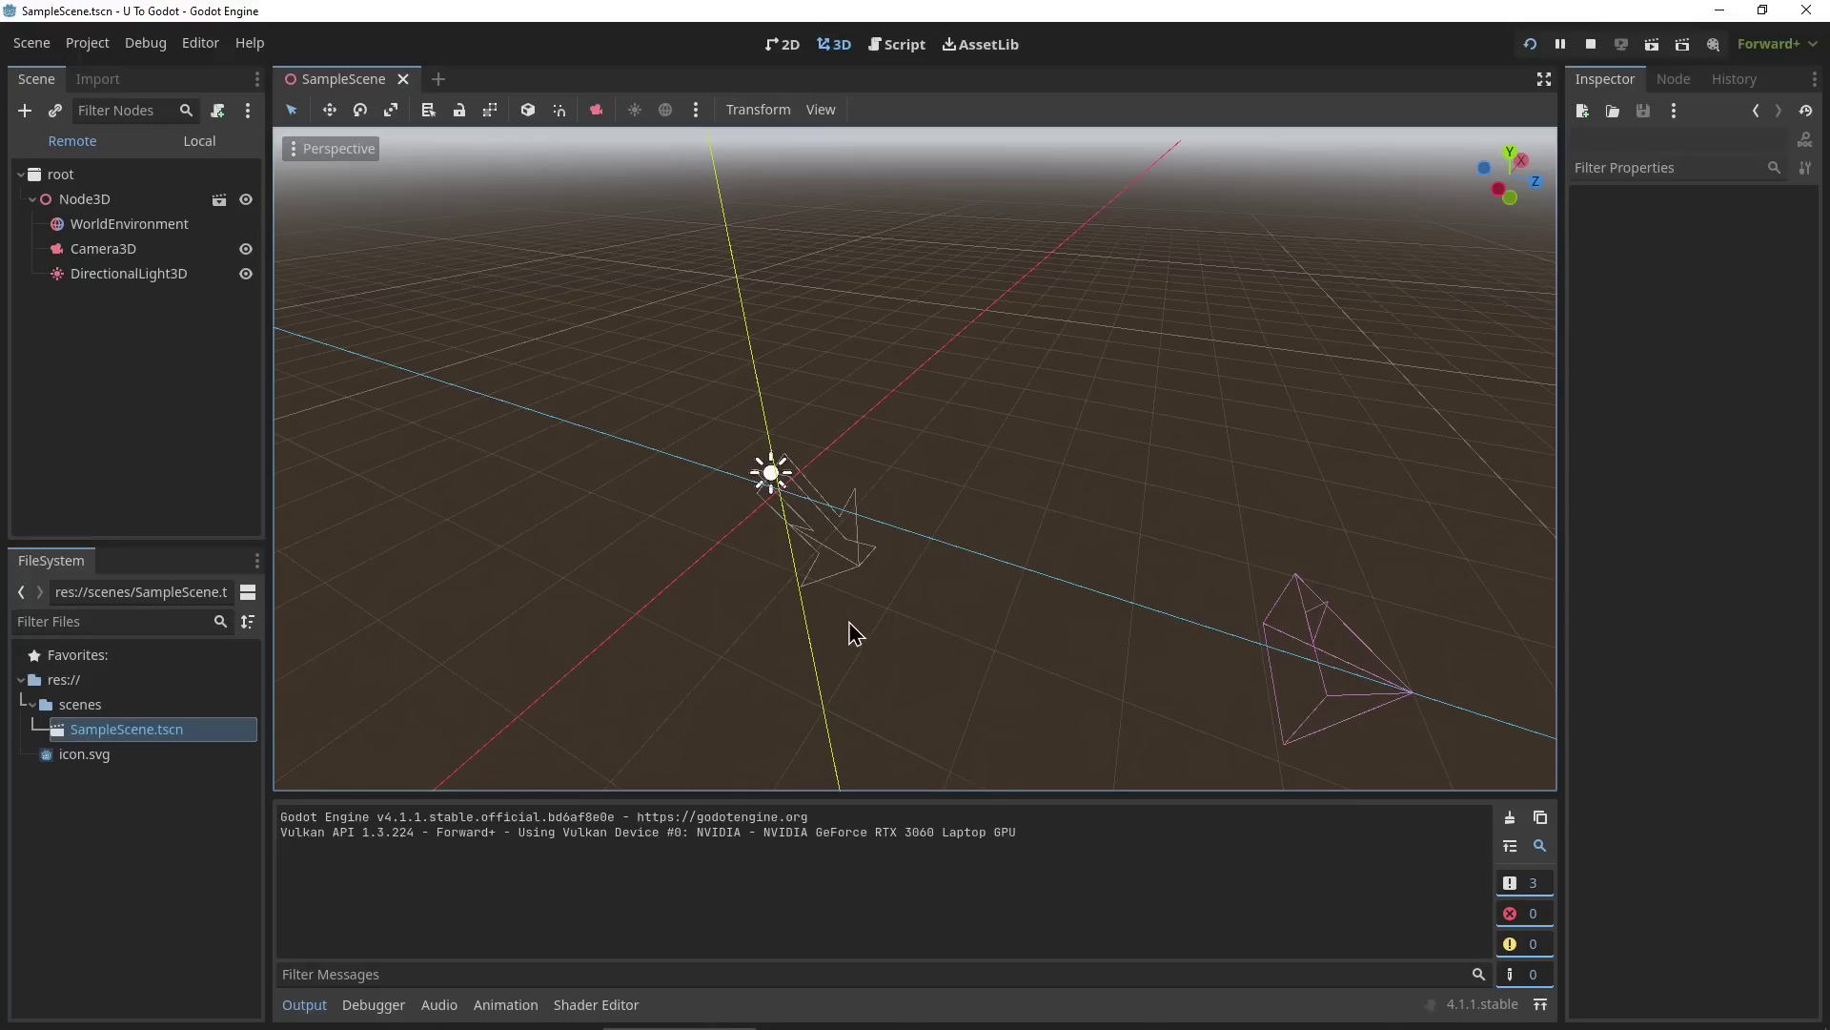
left_click(100, 277)
left_click(126, 249)
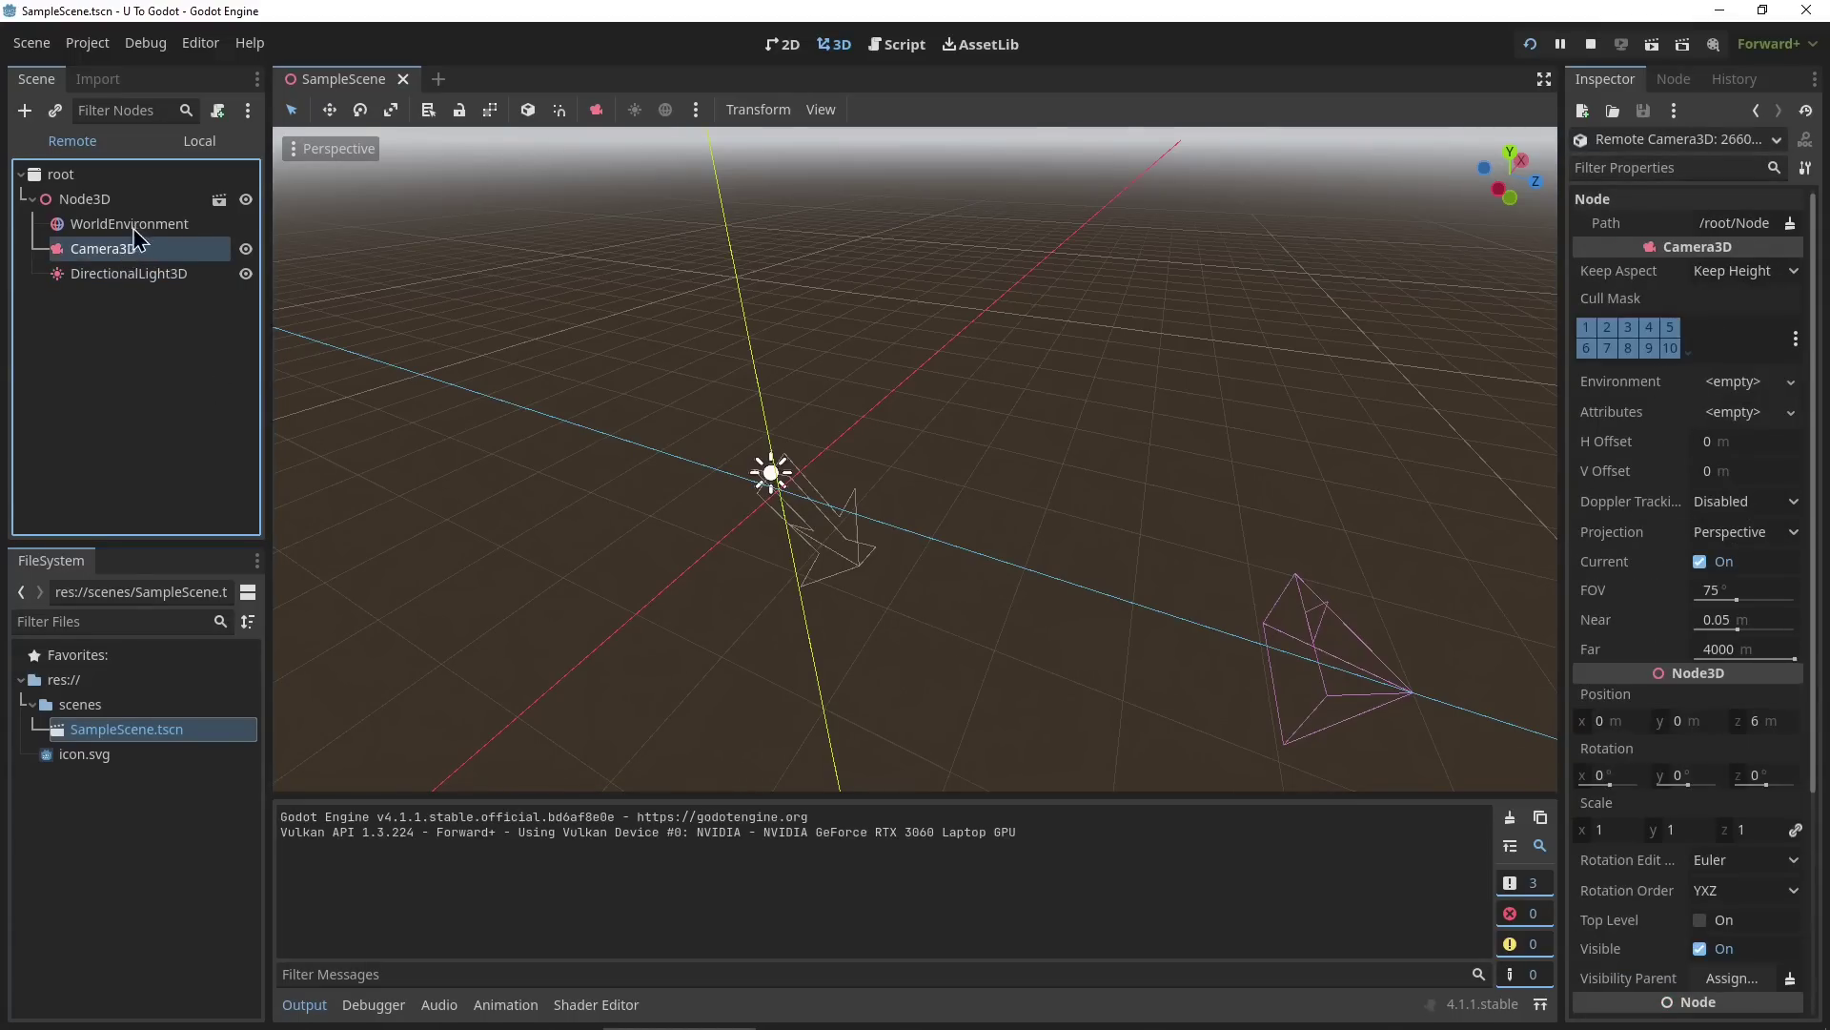
left_click(136, 227)
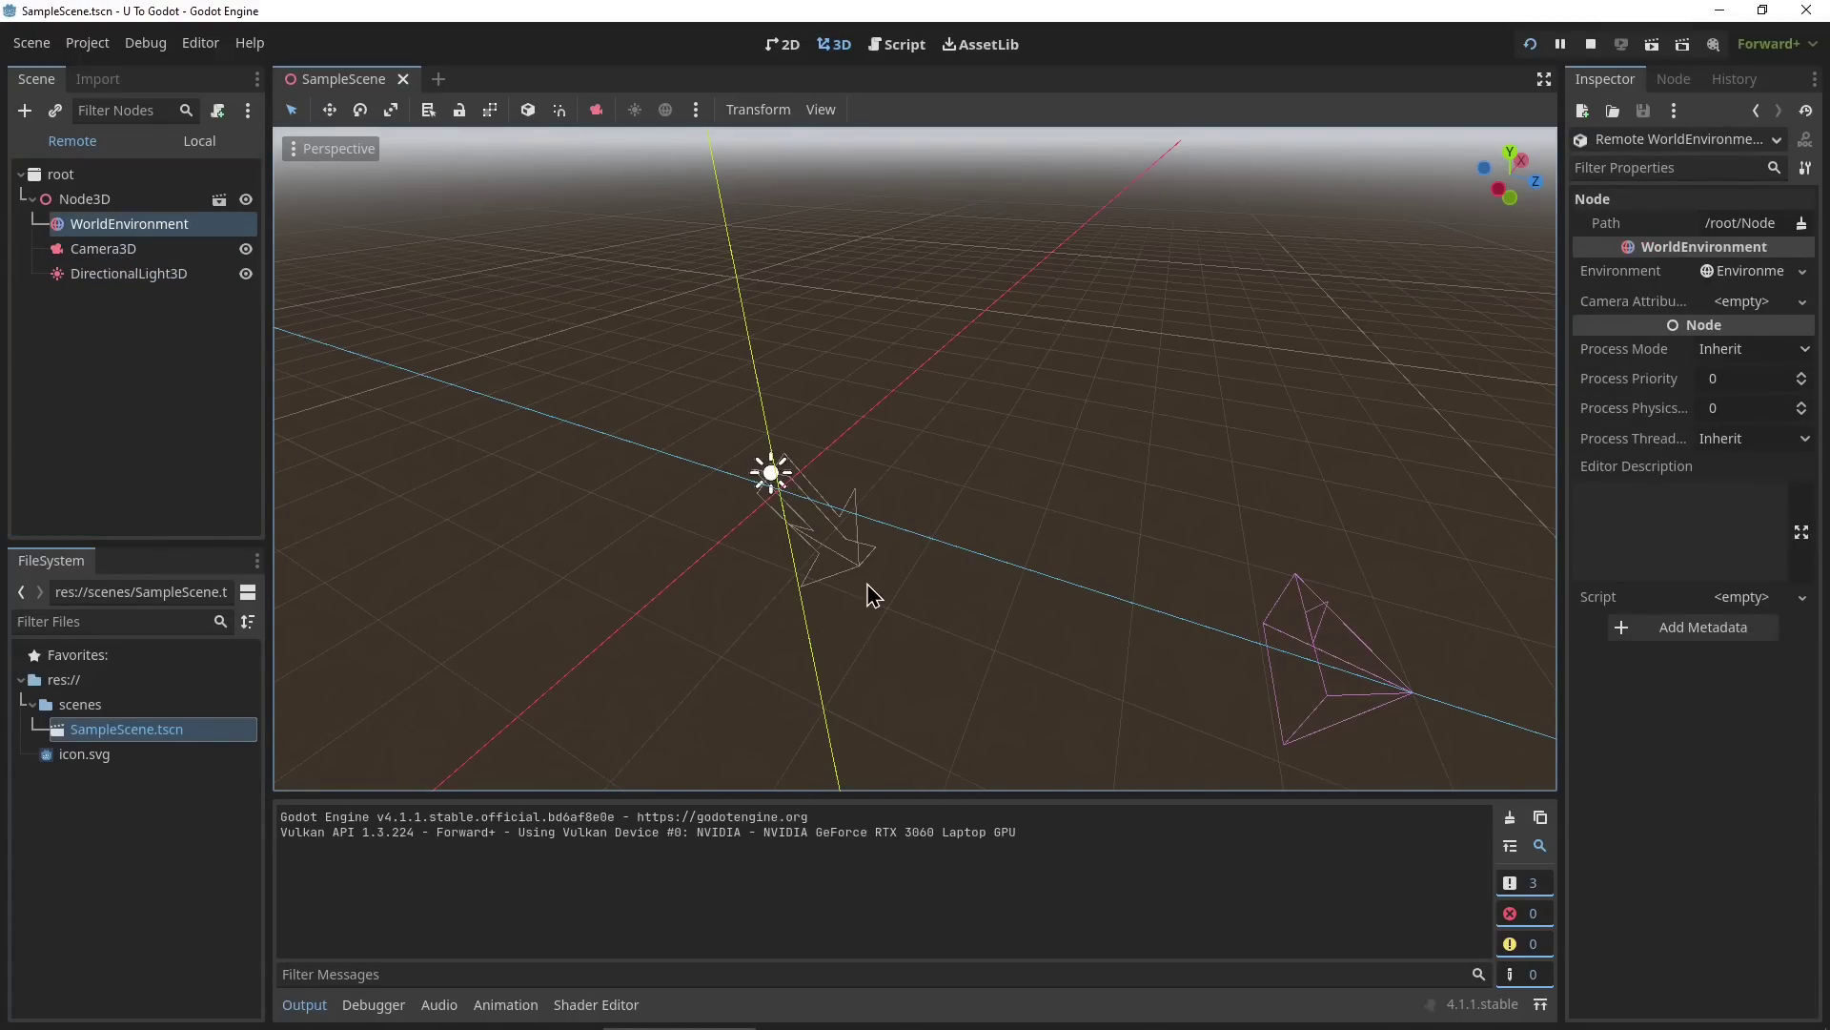
Stop the running Godot project, switch to Unity and exit its play mode.
left_click(1590, 44)
key("alt+Tab")
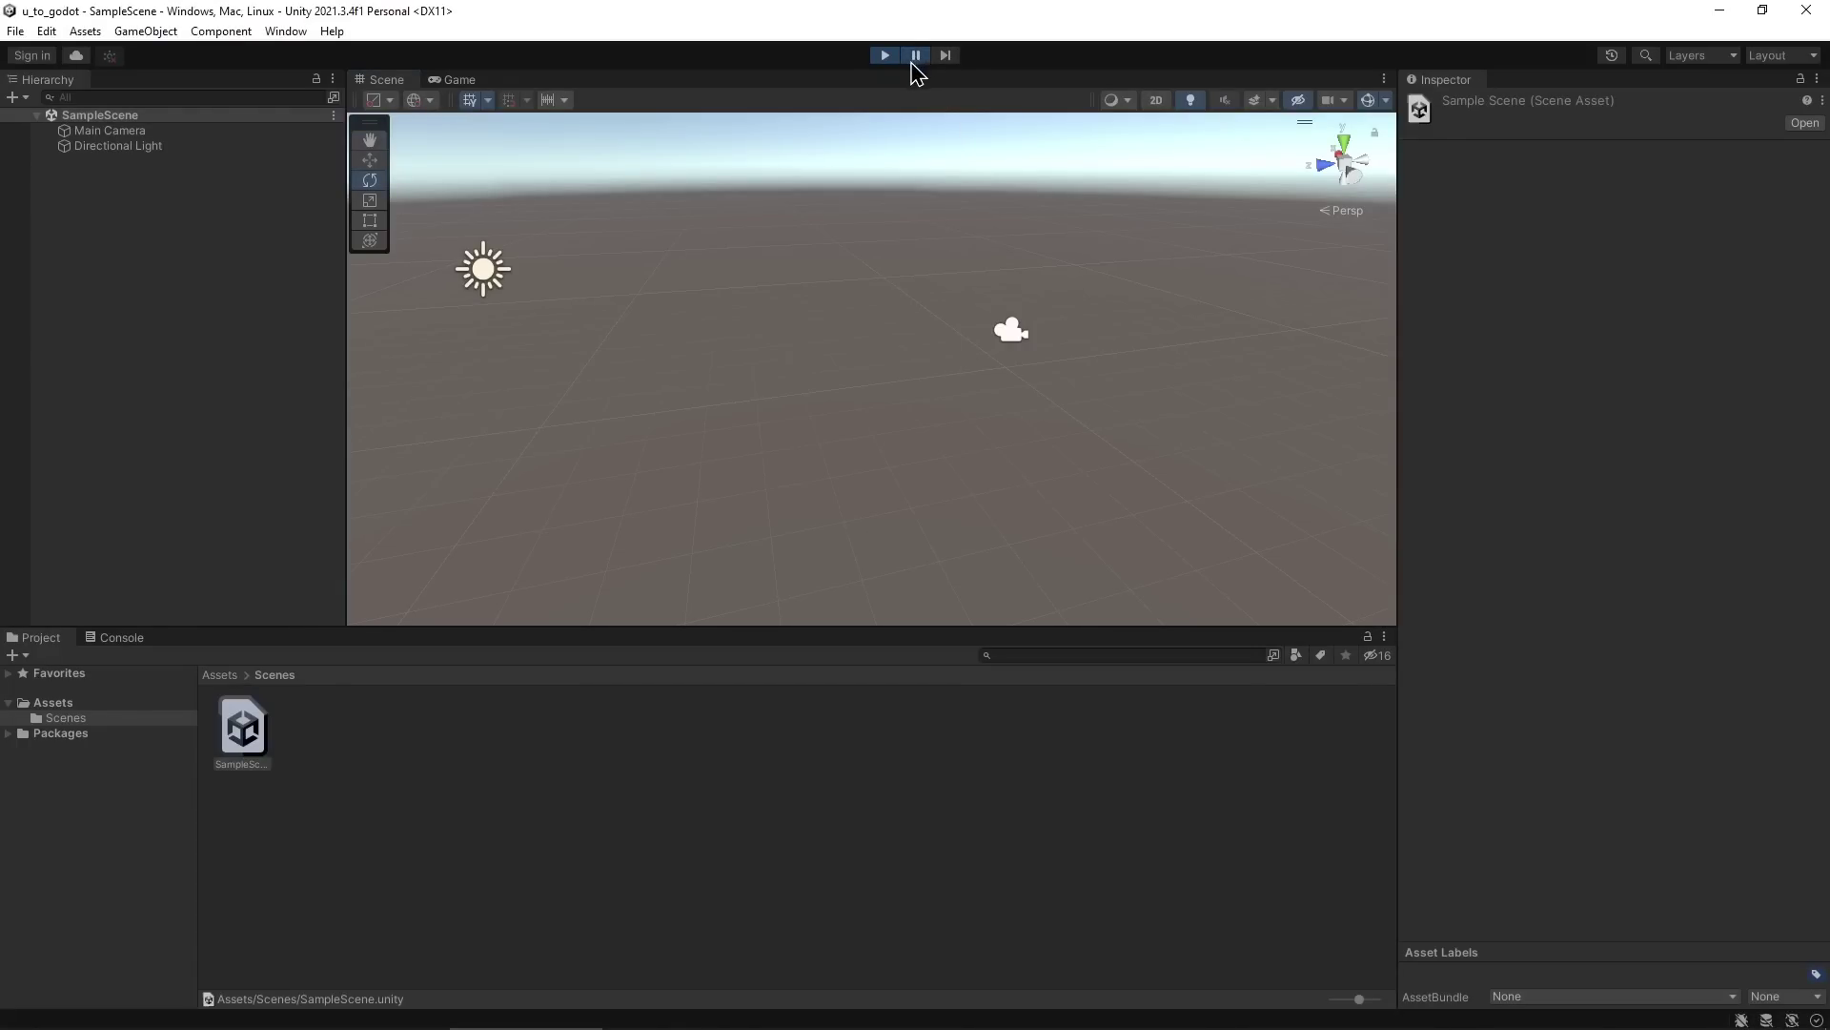
left_click(884, 56)
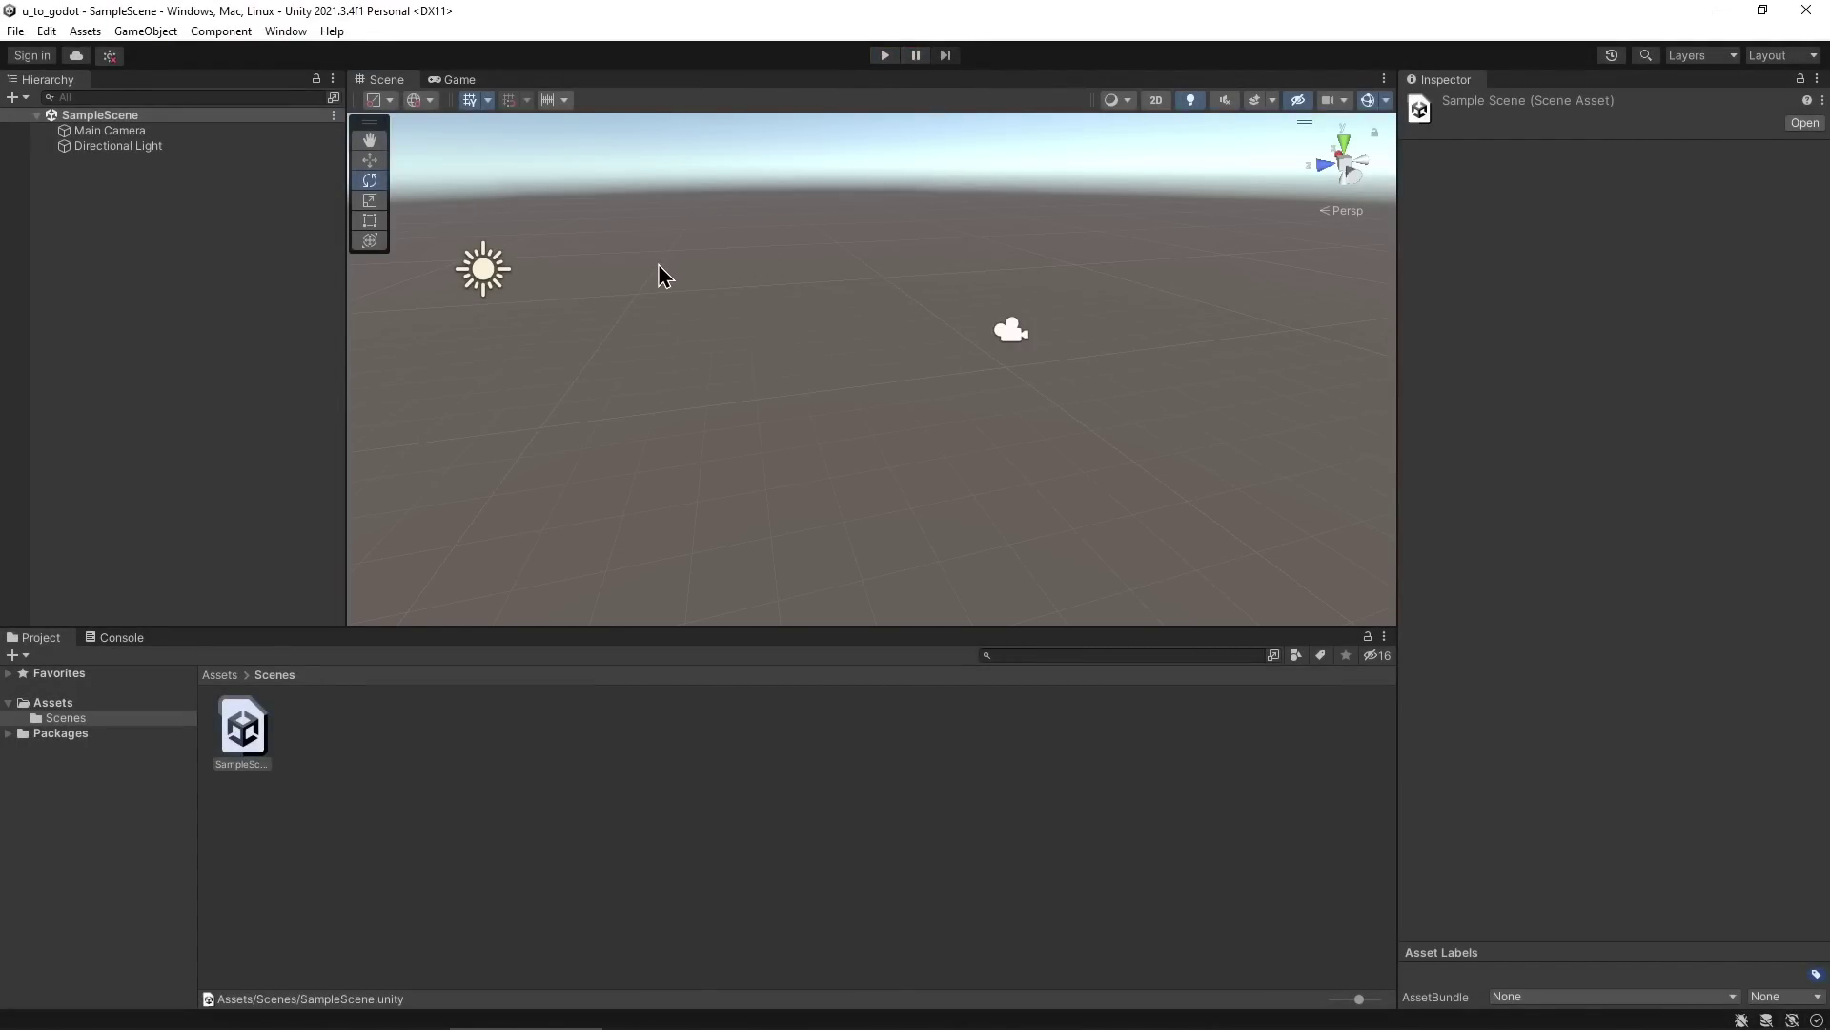
Add a Cube 3D object to Unity's SampleScene, keeping its default name.
right_click_drag(670, 284, 448, 318)
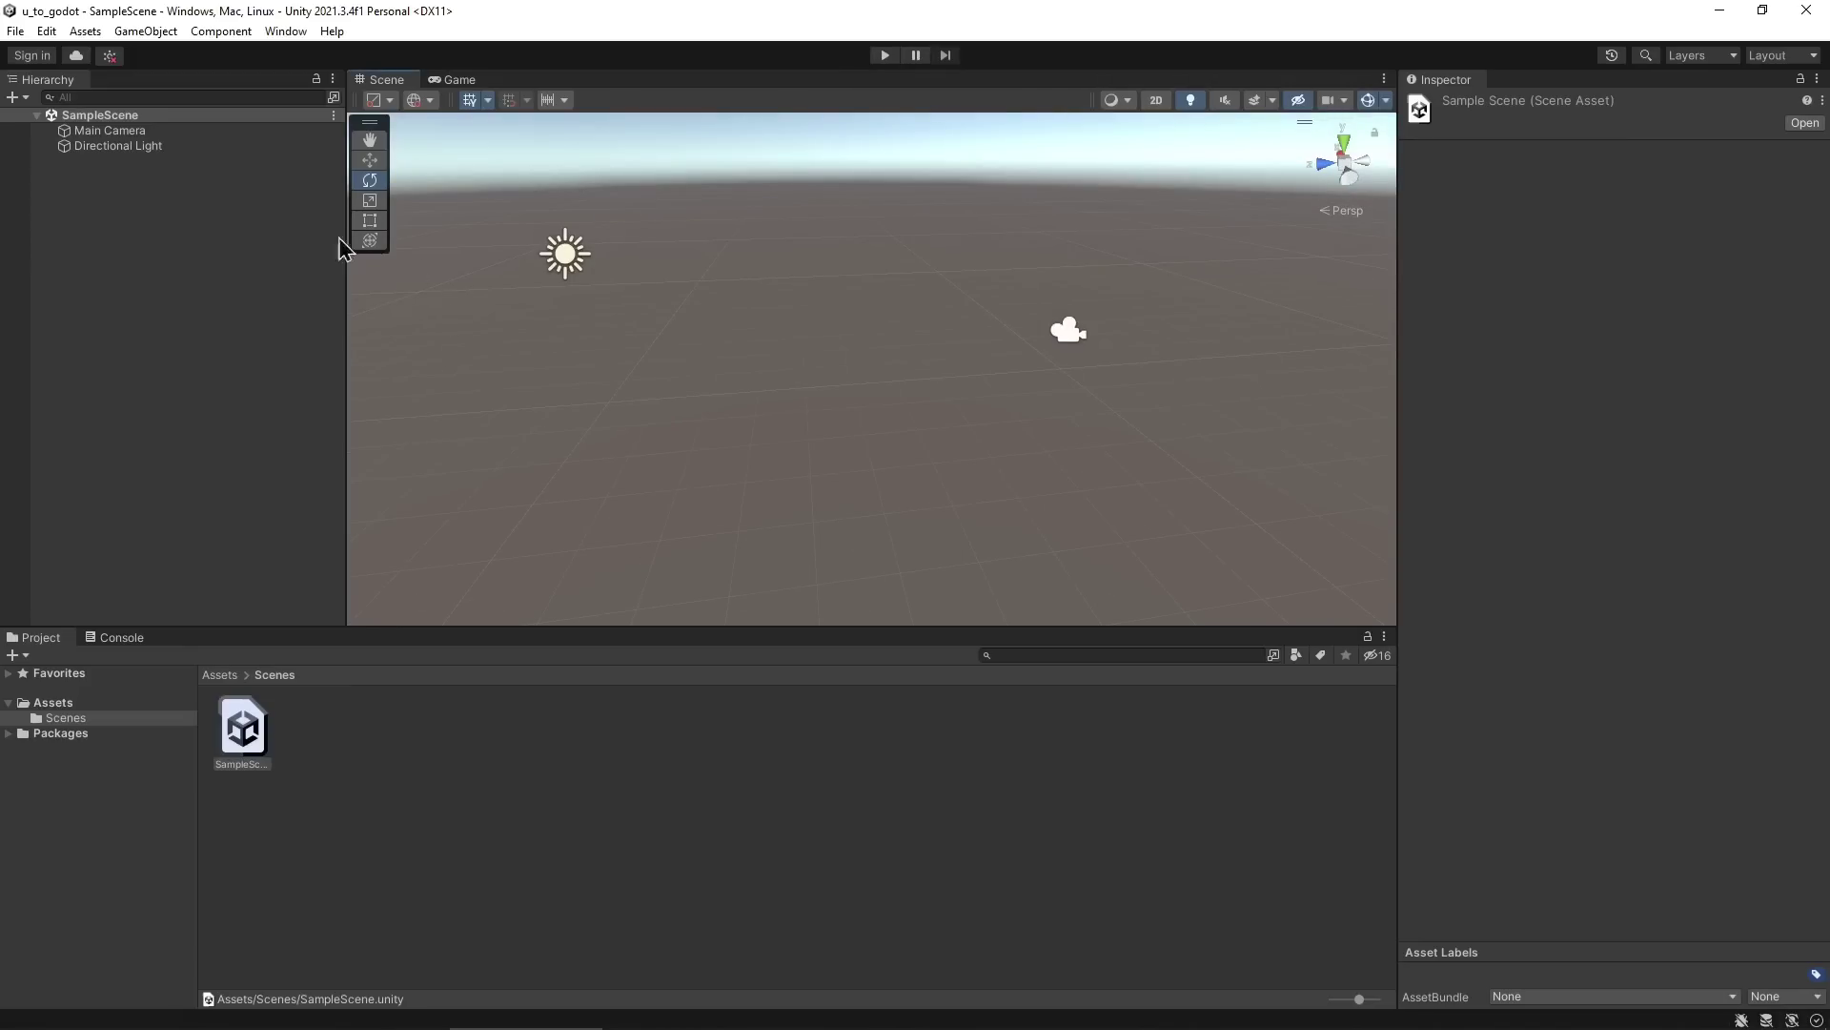
left_click(146, 31)
mouse_move(229, 118)
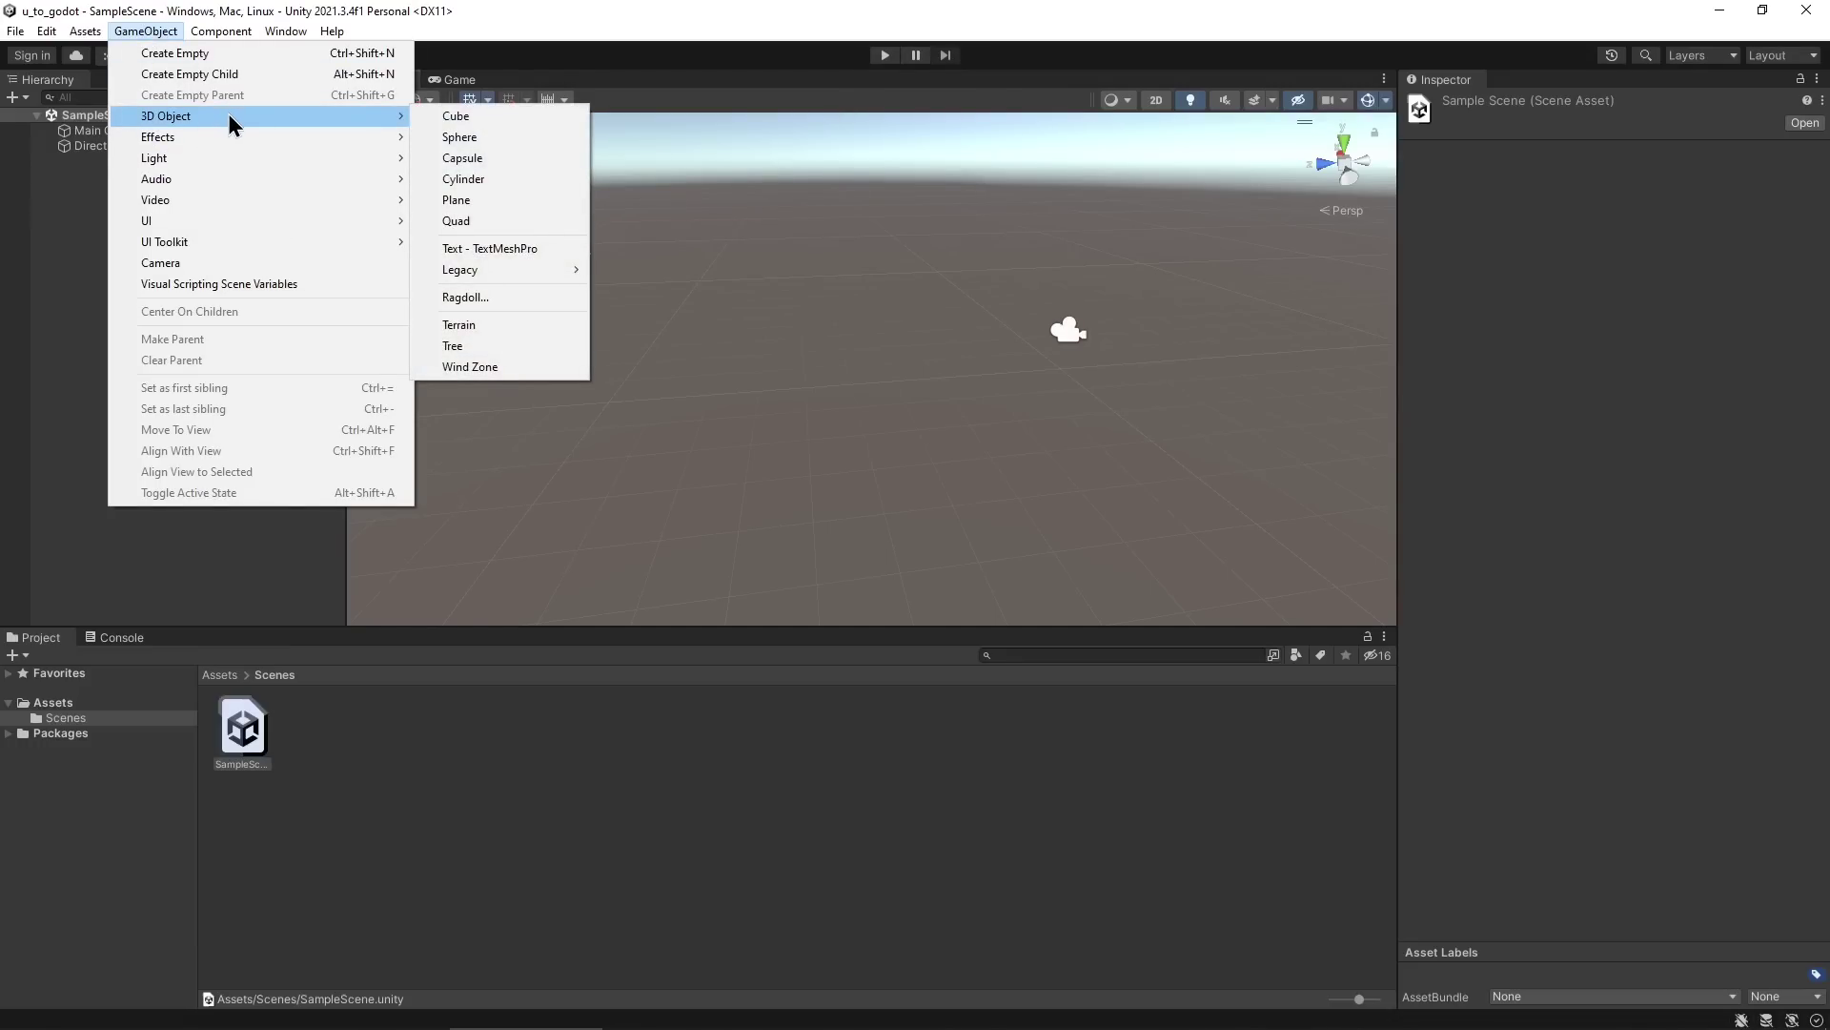
left_click(464, 118)
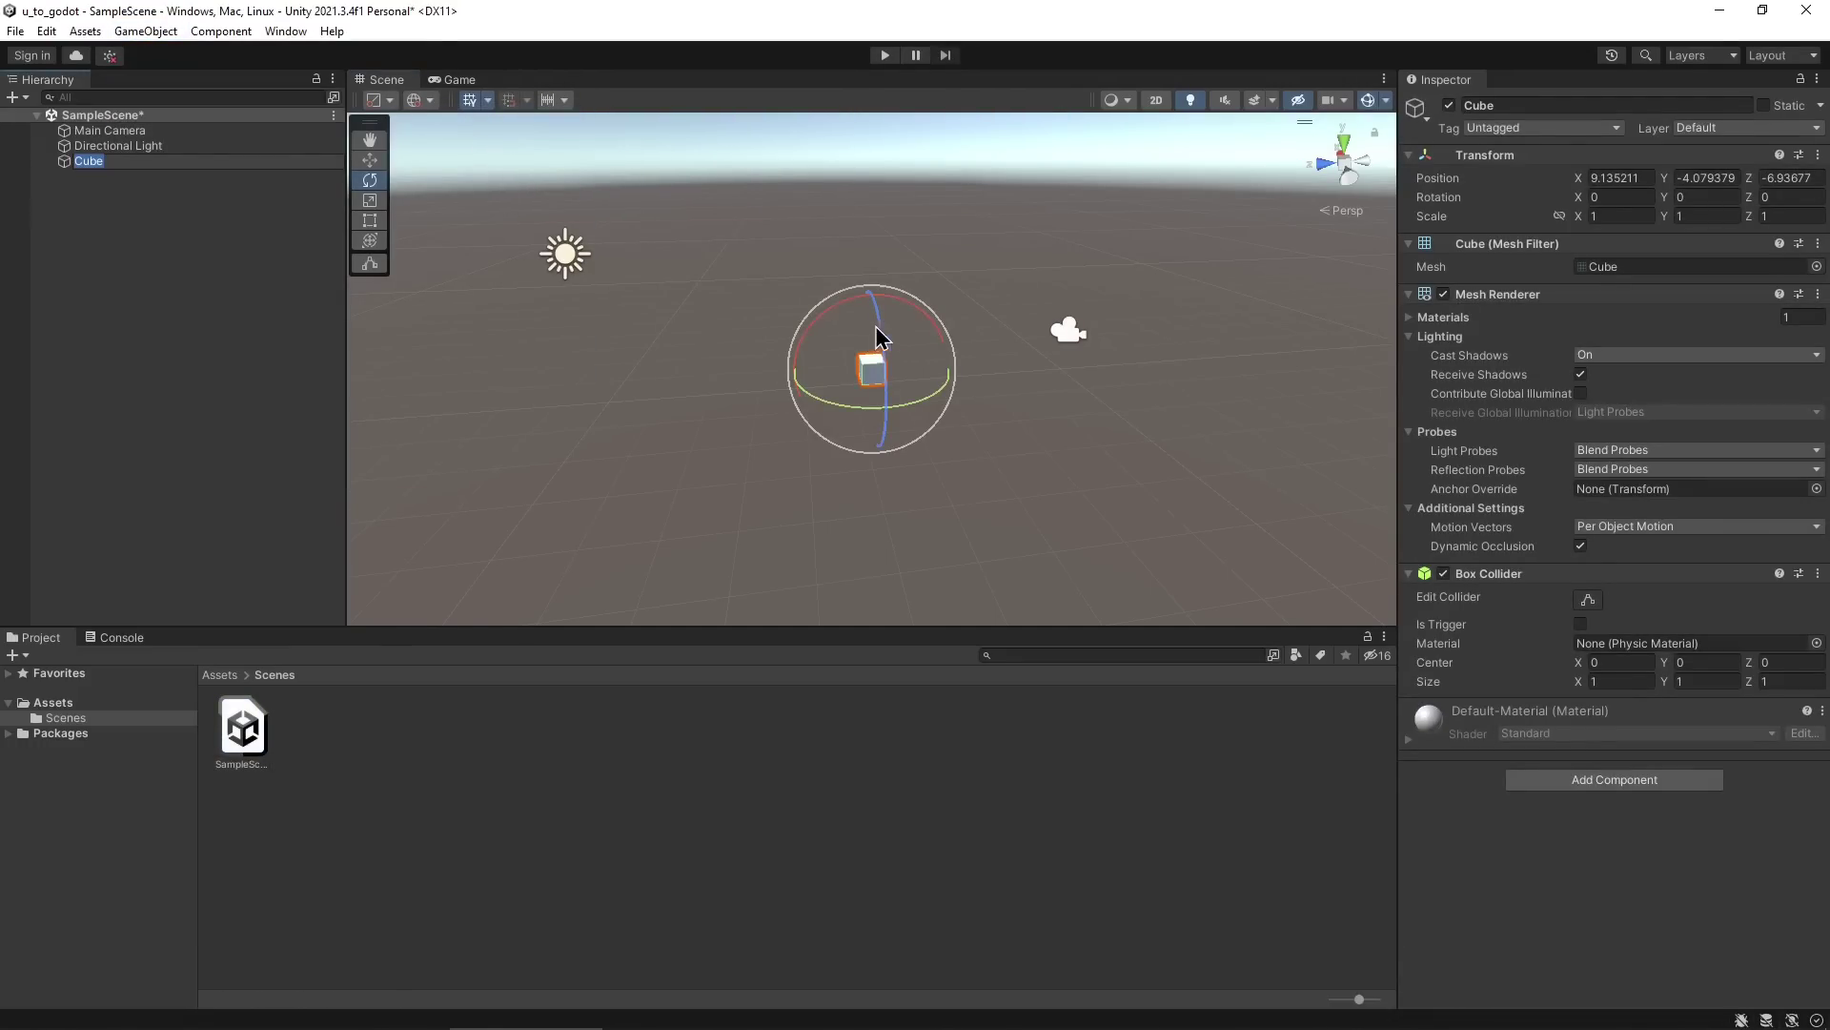
left_click_drag(1016, 329, 962, 317, "alt")
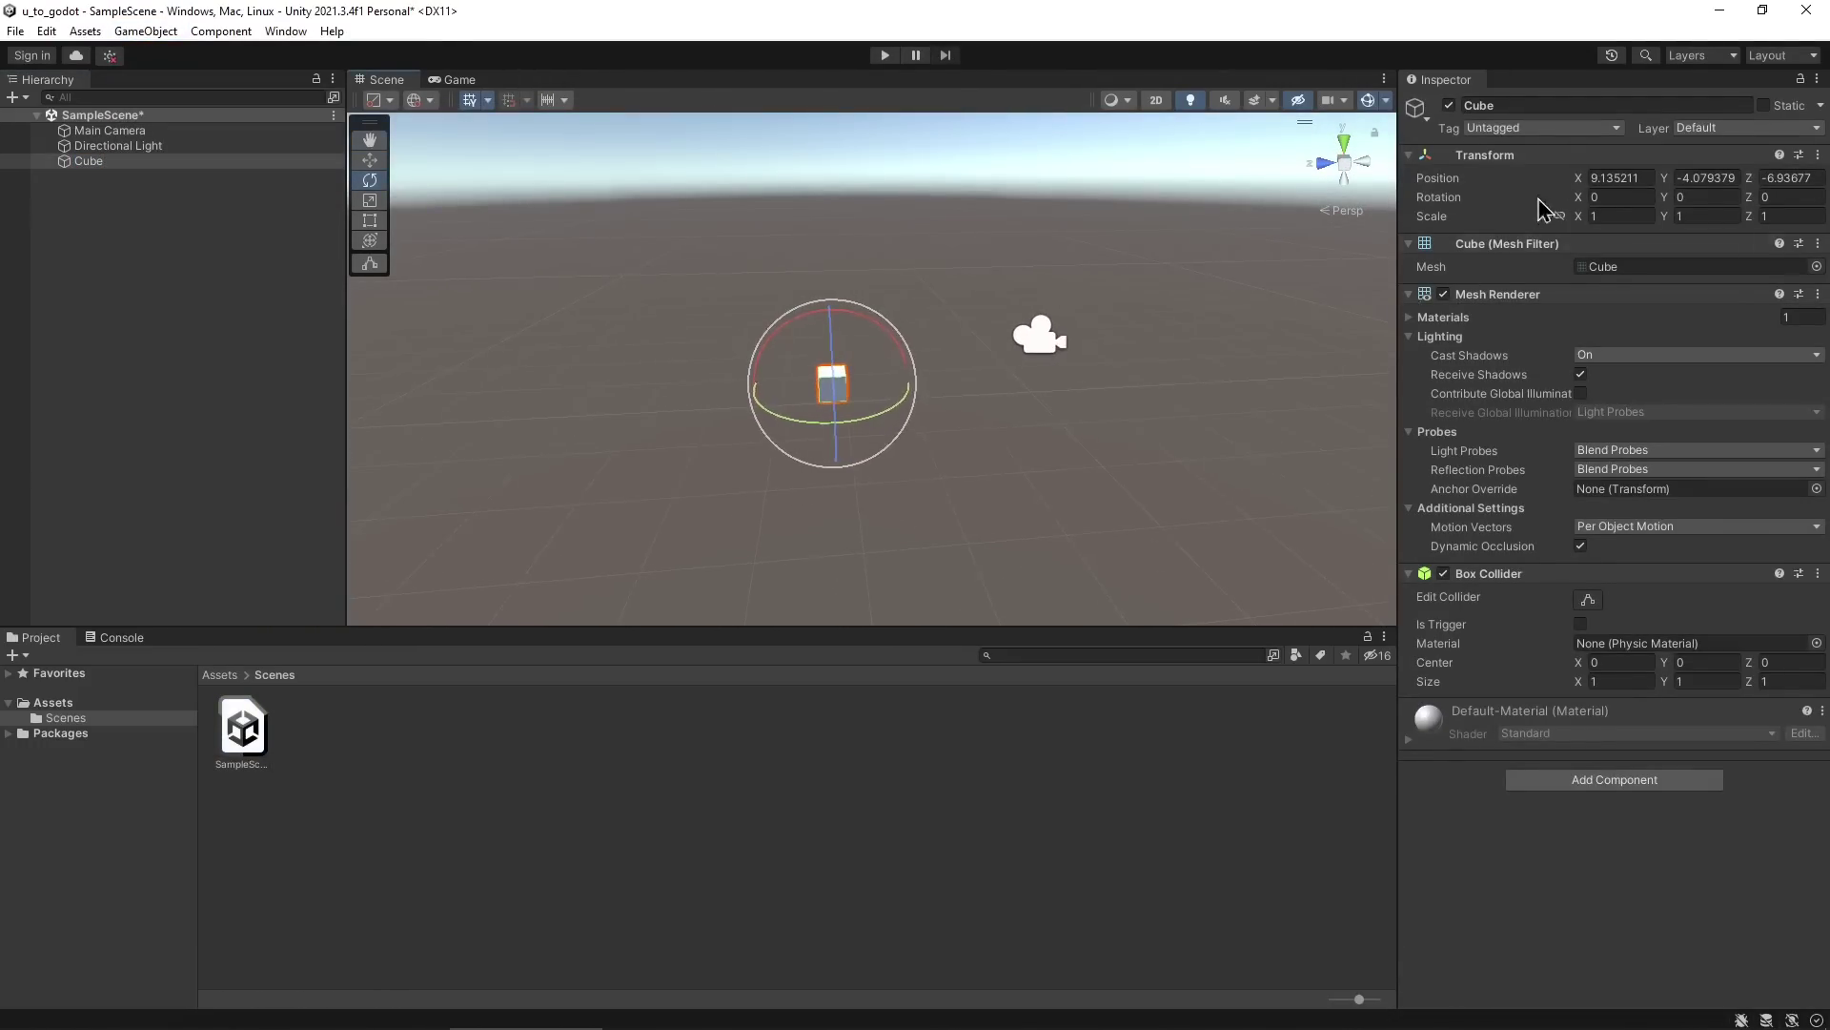
Set the Unity cube's position to X 0, Y 0, Z 0.
left_click(1647, 177)
type("0")
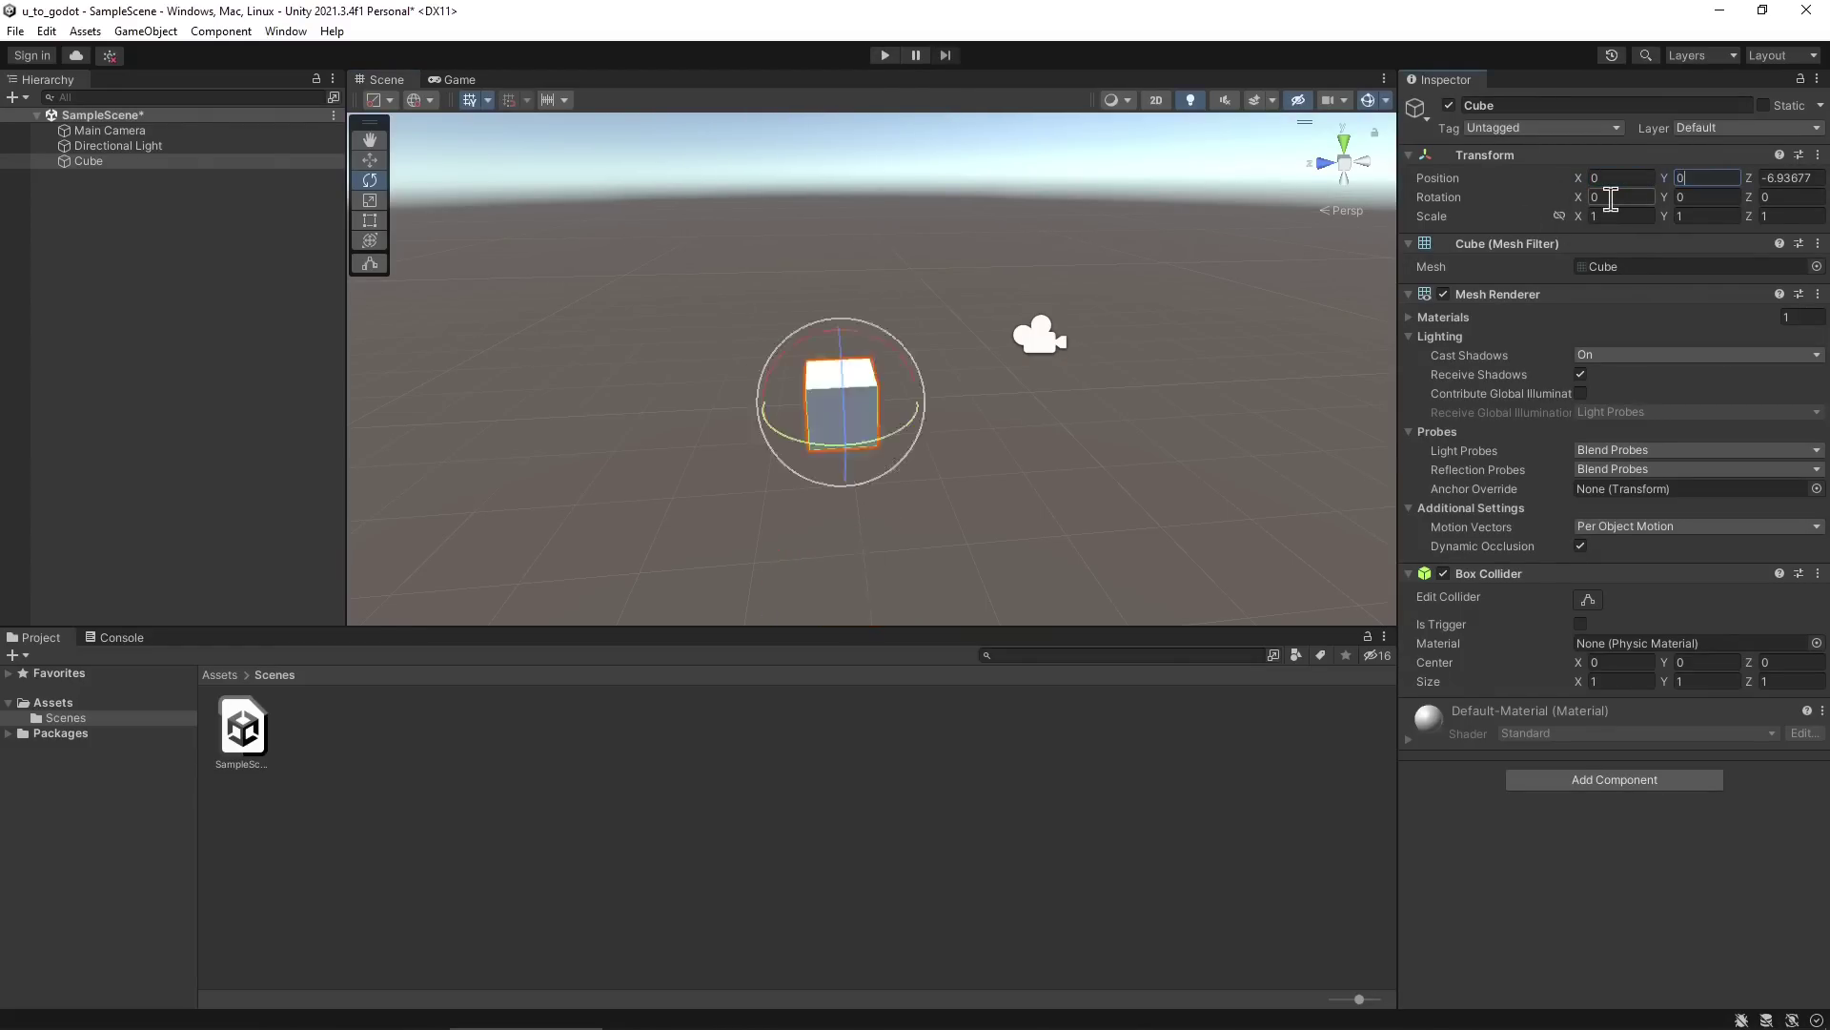
key("Tab")
type("0")
key("Tab")
type("0")
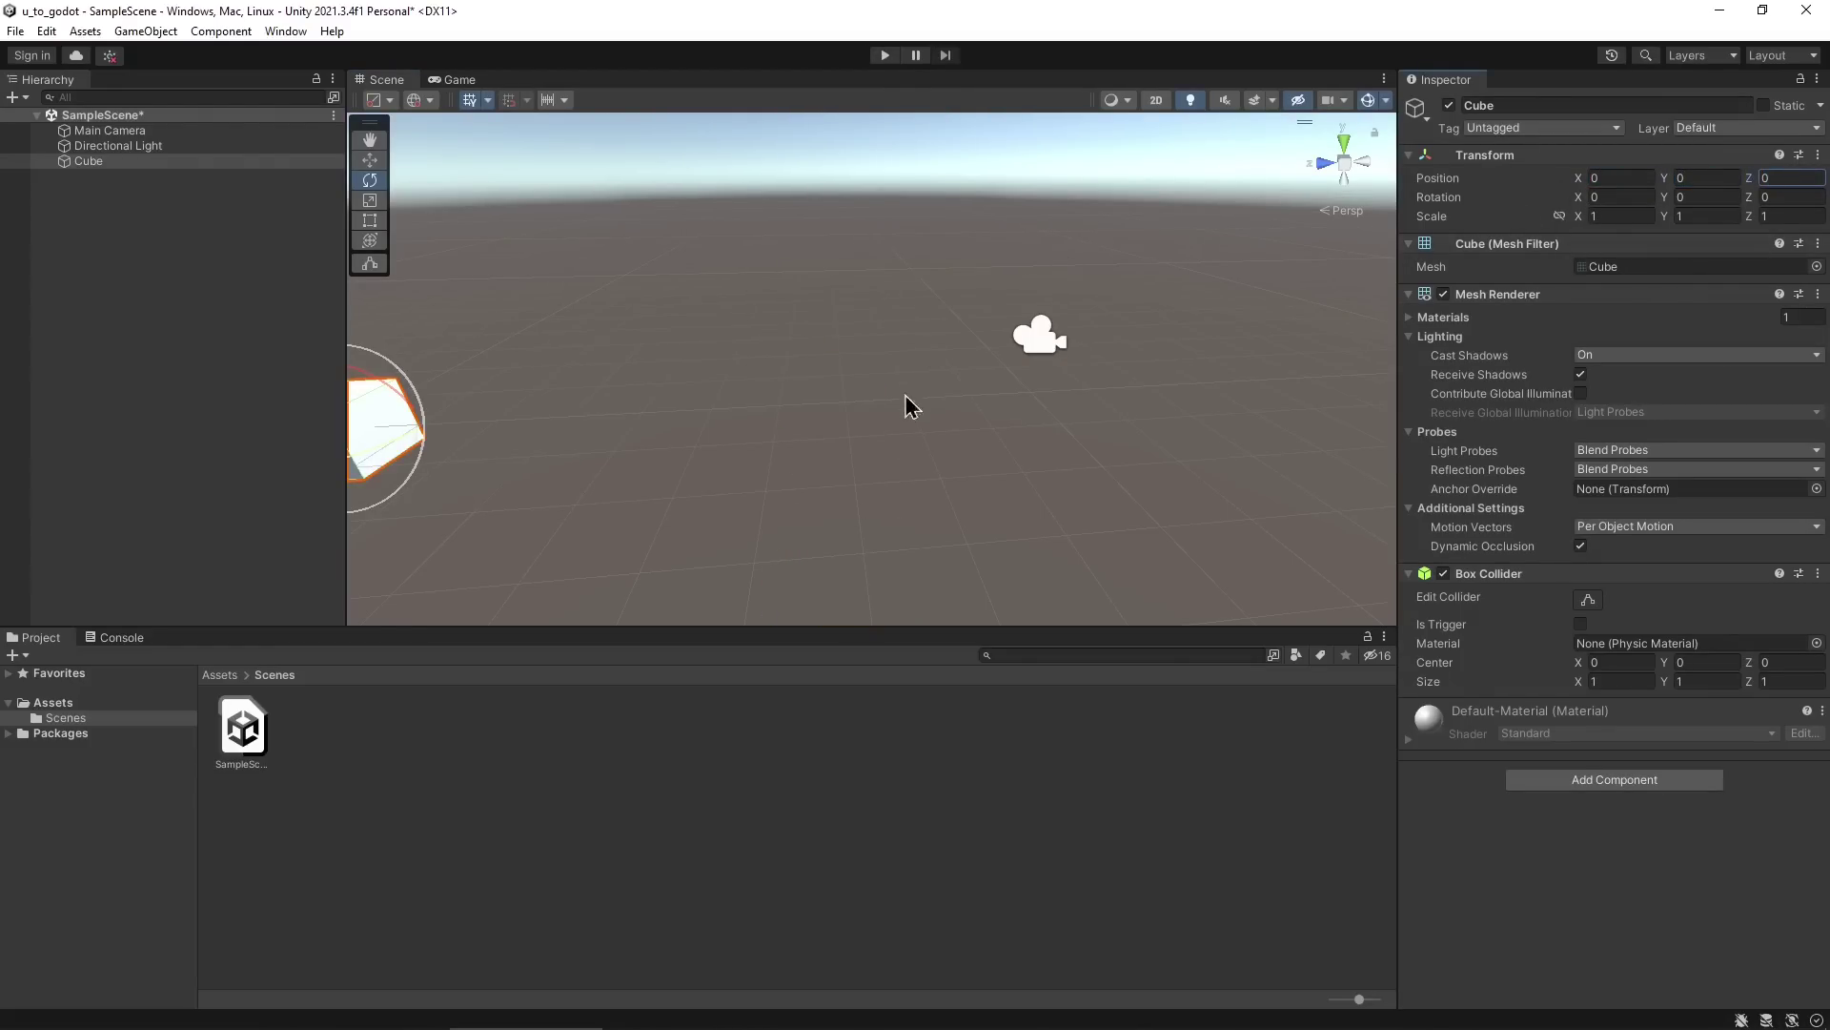
mouse_move(905, 397)
right_mouse_down()
mouse_move(738, 412)
mouse_move(679, 388)
mouse_move(907, 396)
mouse_move(968, 363)
mouse_move(979, 377)
mouse_move(915, 417)
right_mouse_up()
Switch to Godot and add a MeshInstance3D node as a child of the Node3D root.
key("alt+Tab")
left_click(73, 143)
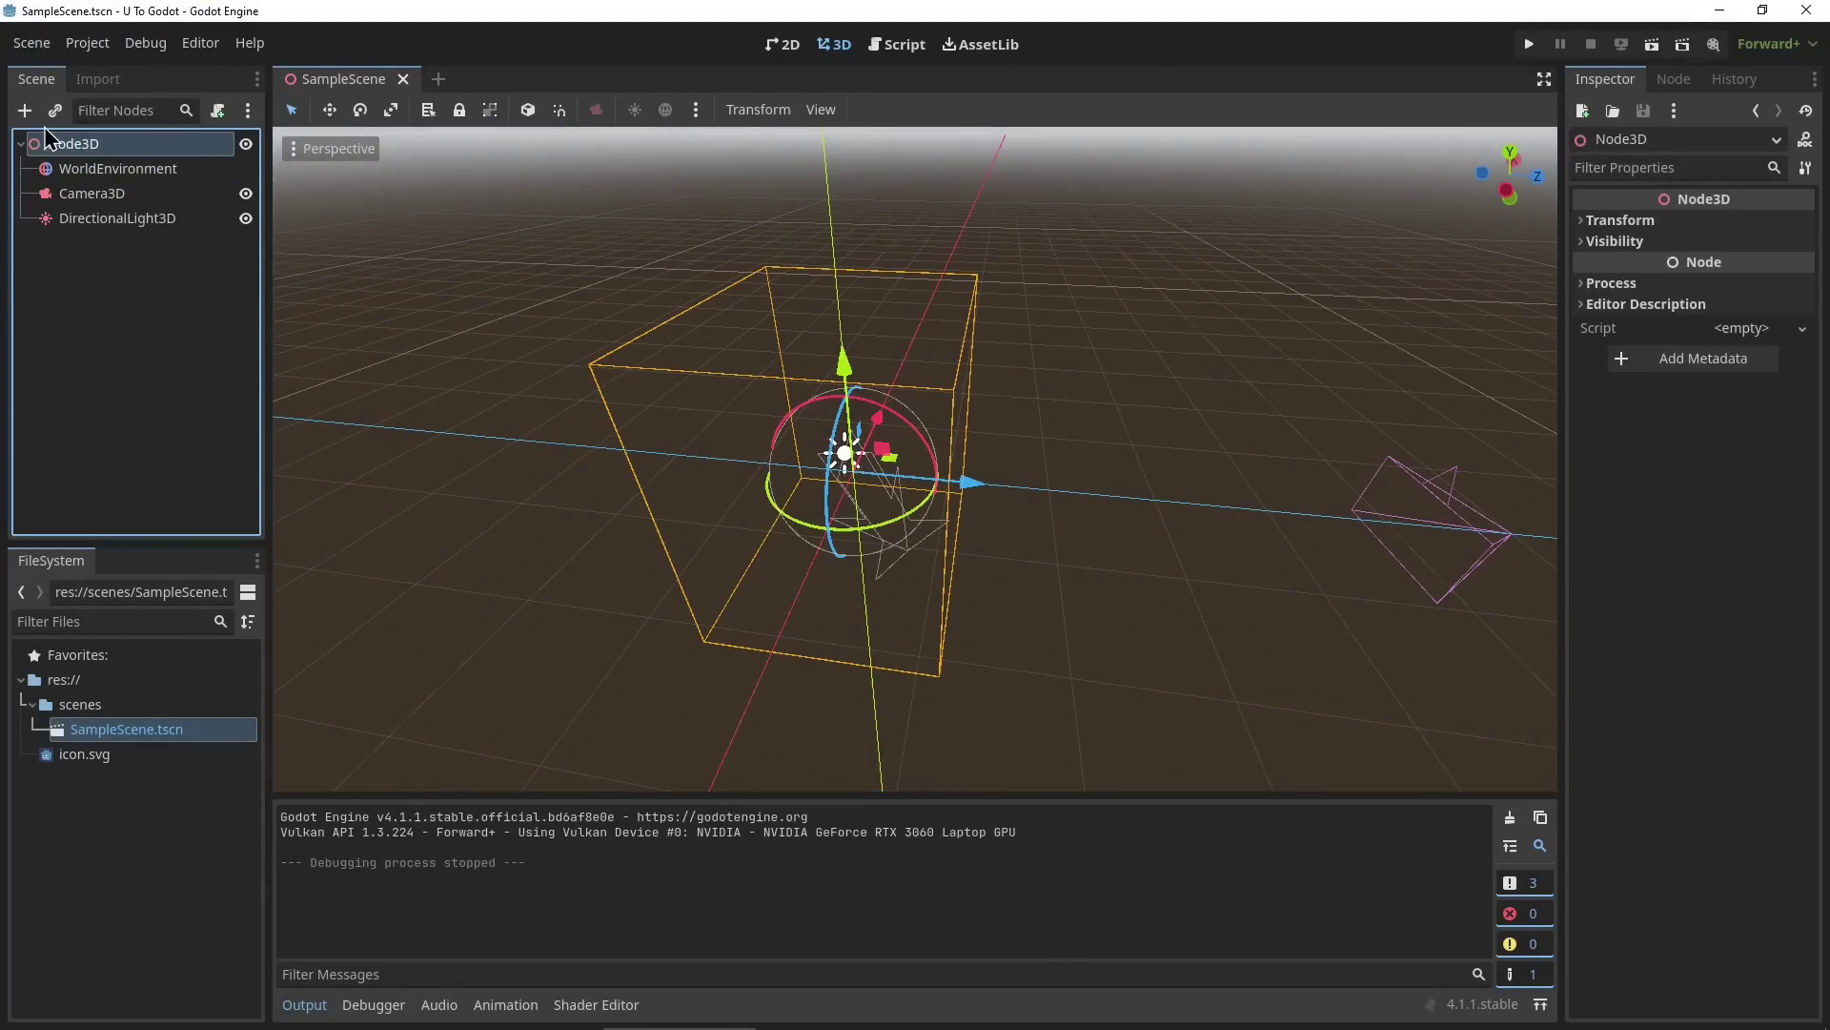
left_click(24, 109)
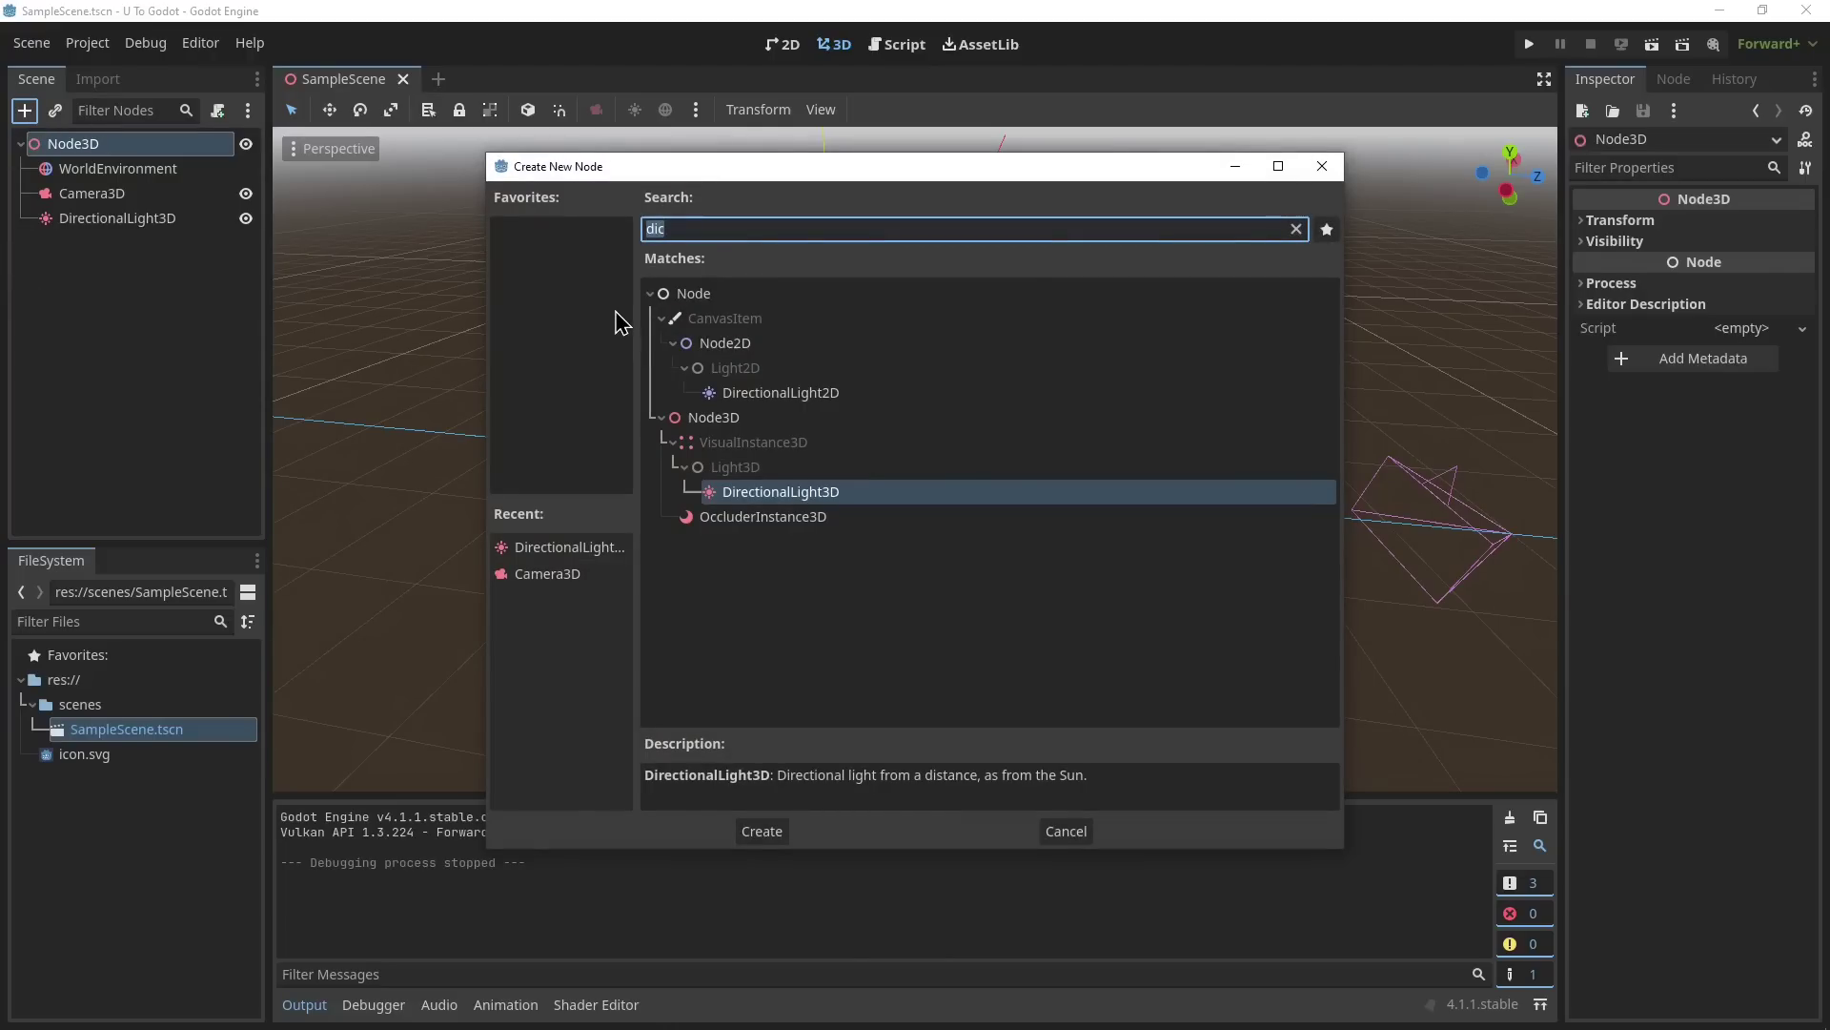
type("cube")
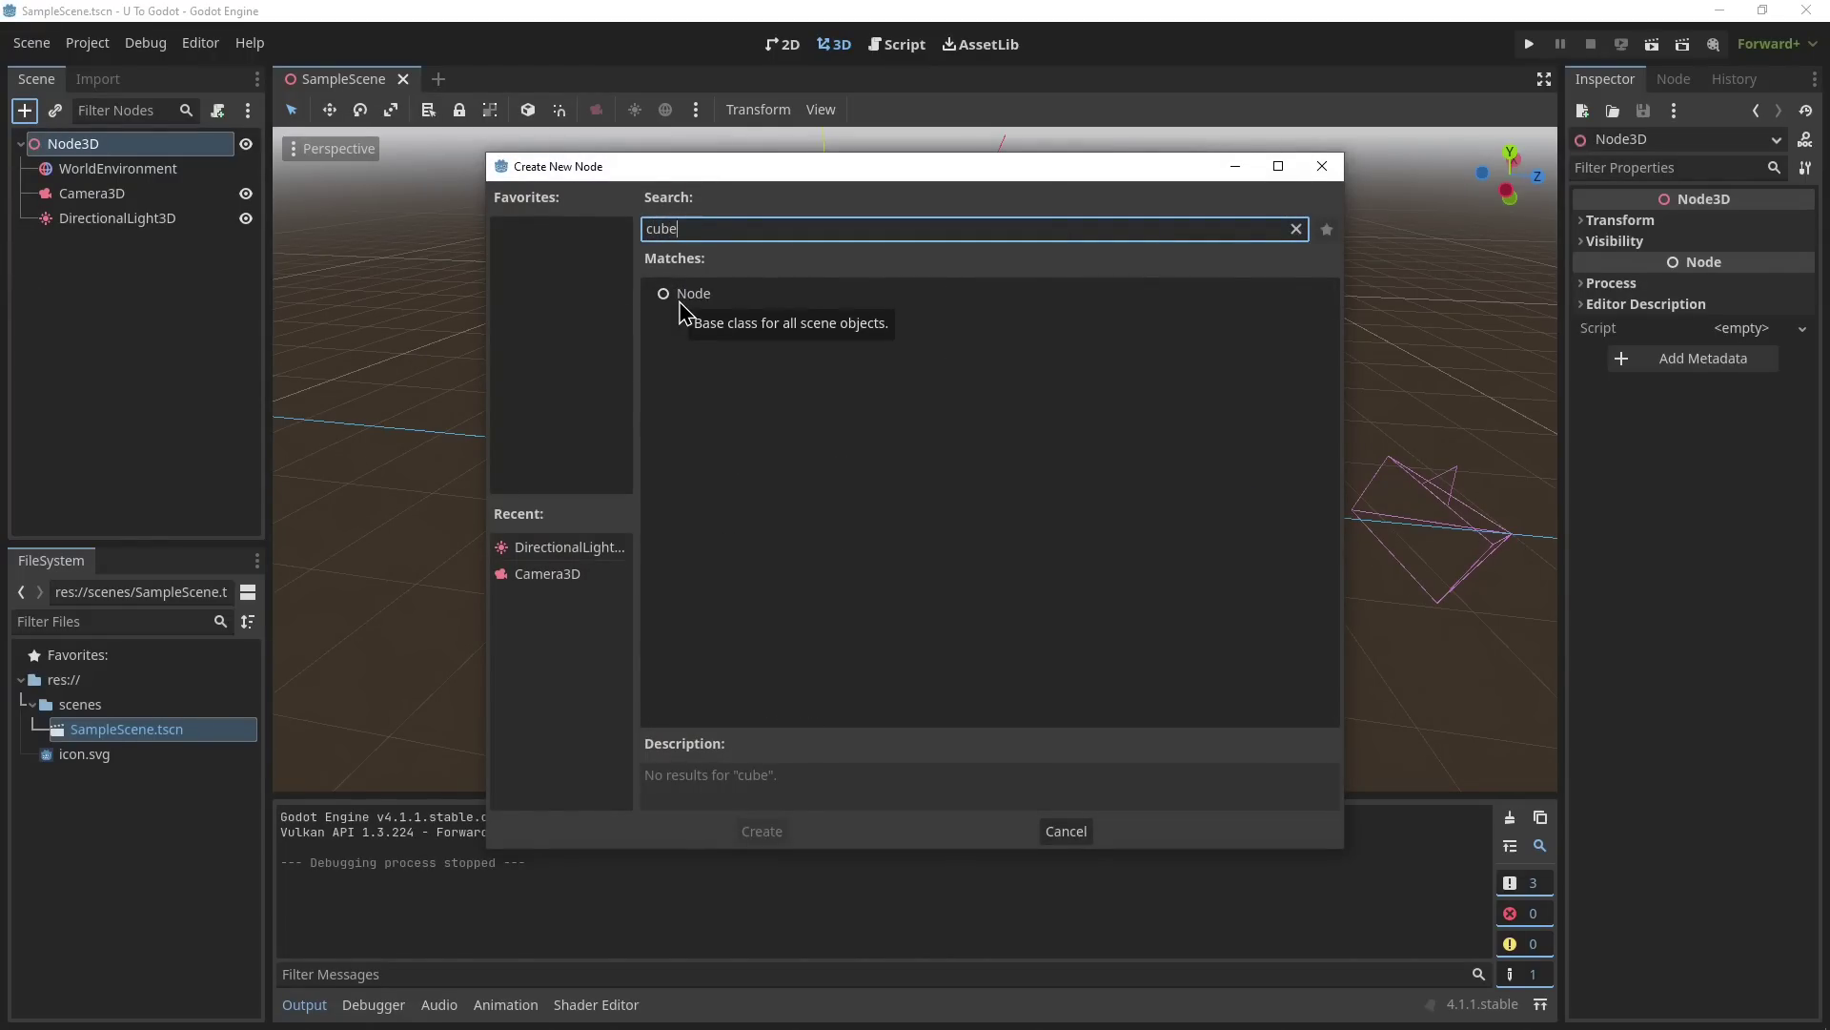
key("BackSpace")
key("BackSpace")
key("BackSpace")
key("BackSpace")
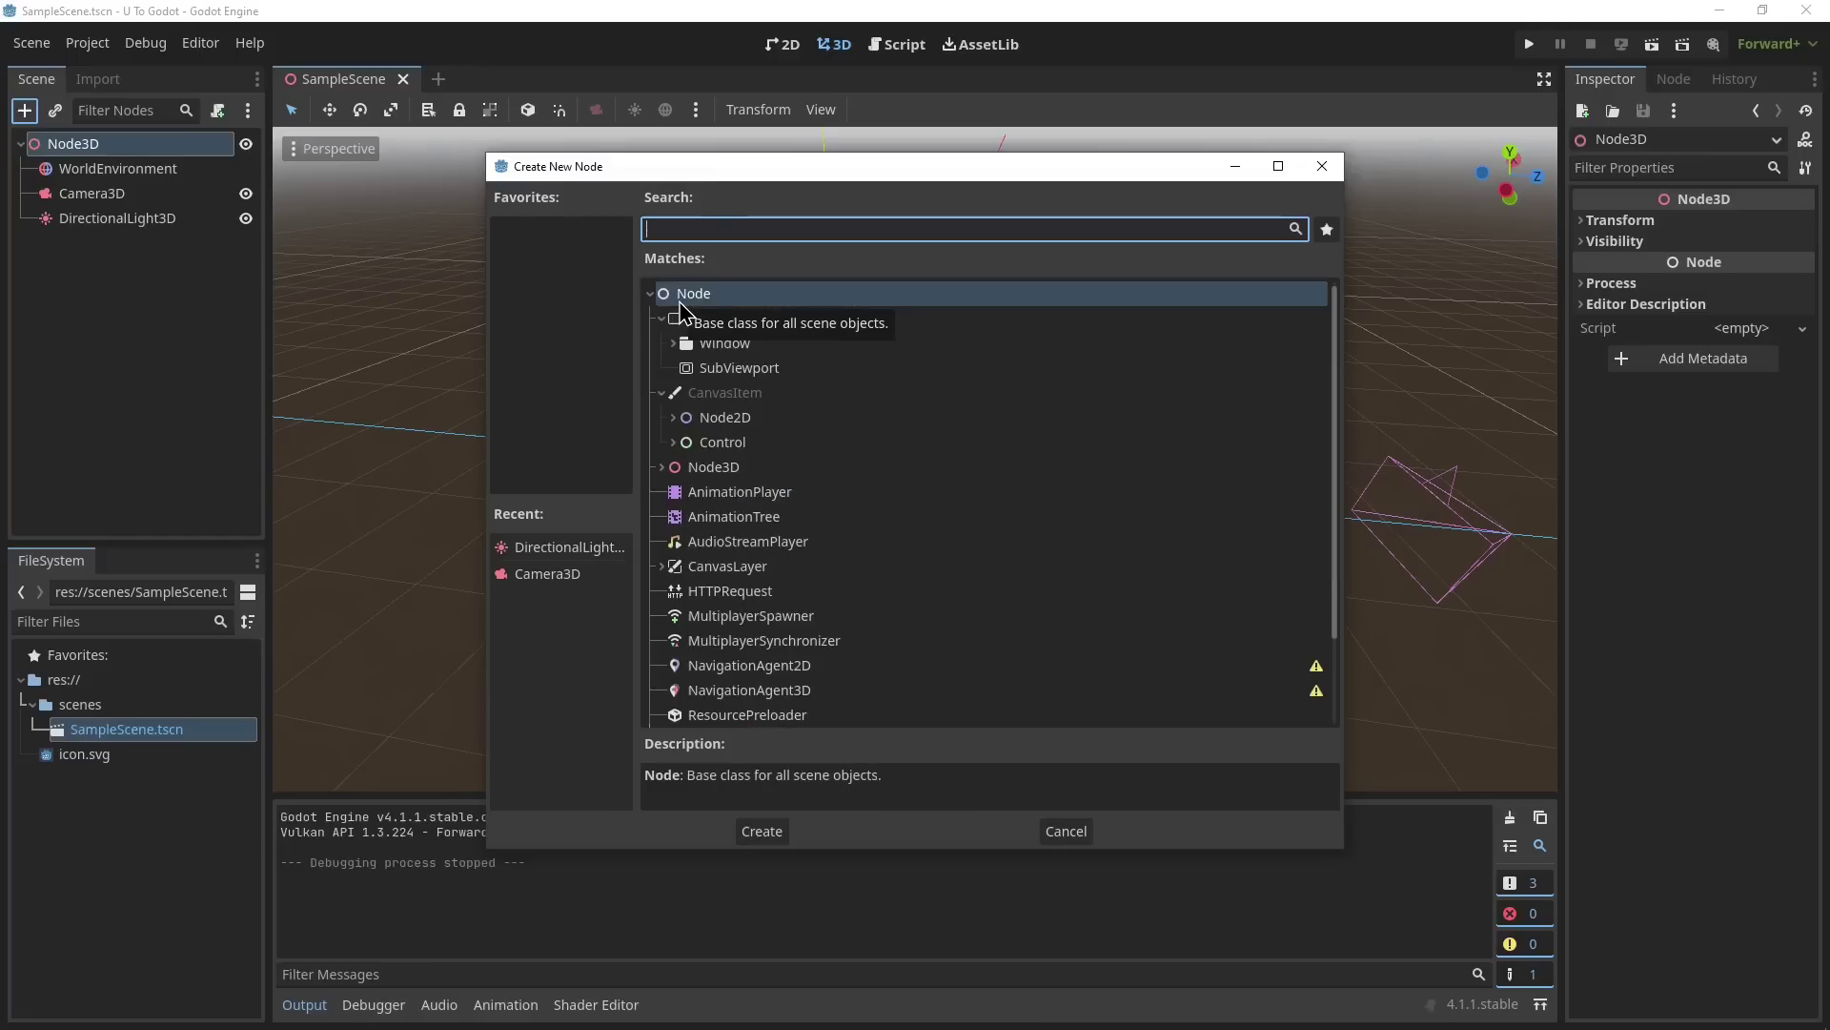
type("mesh")
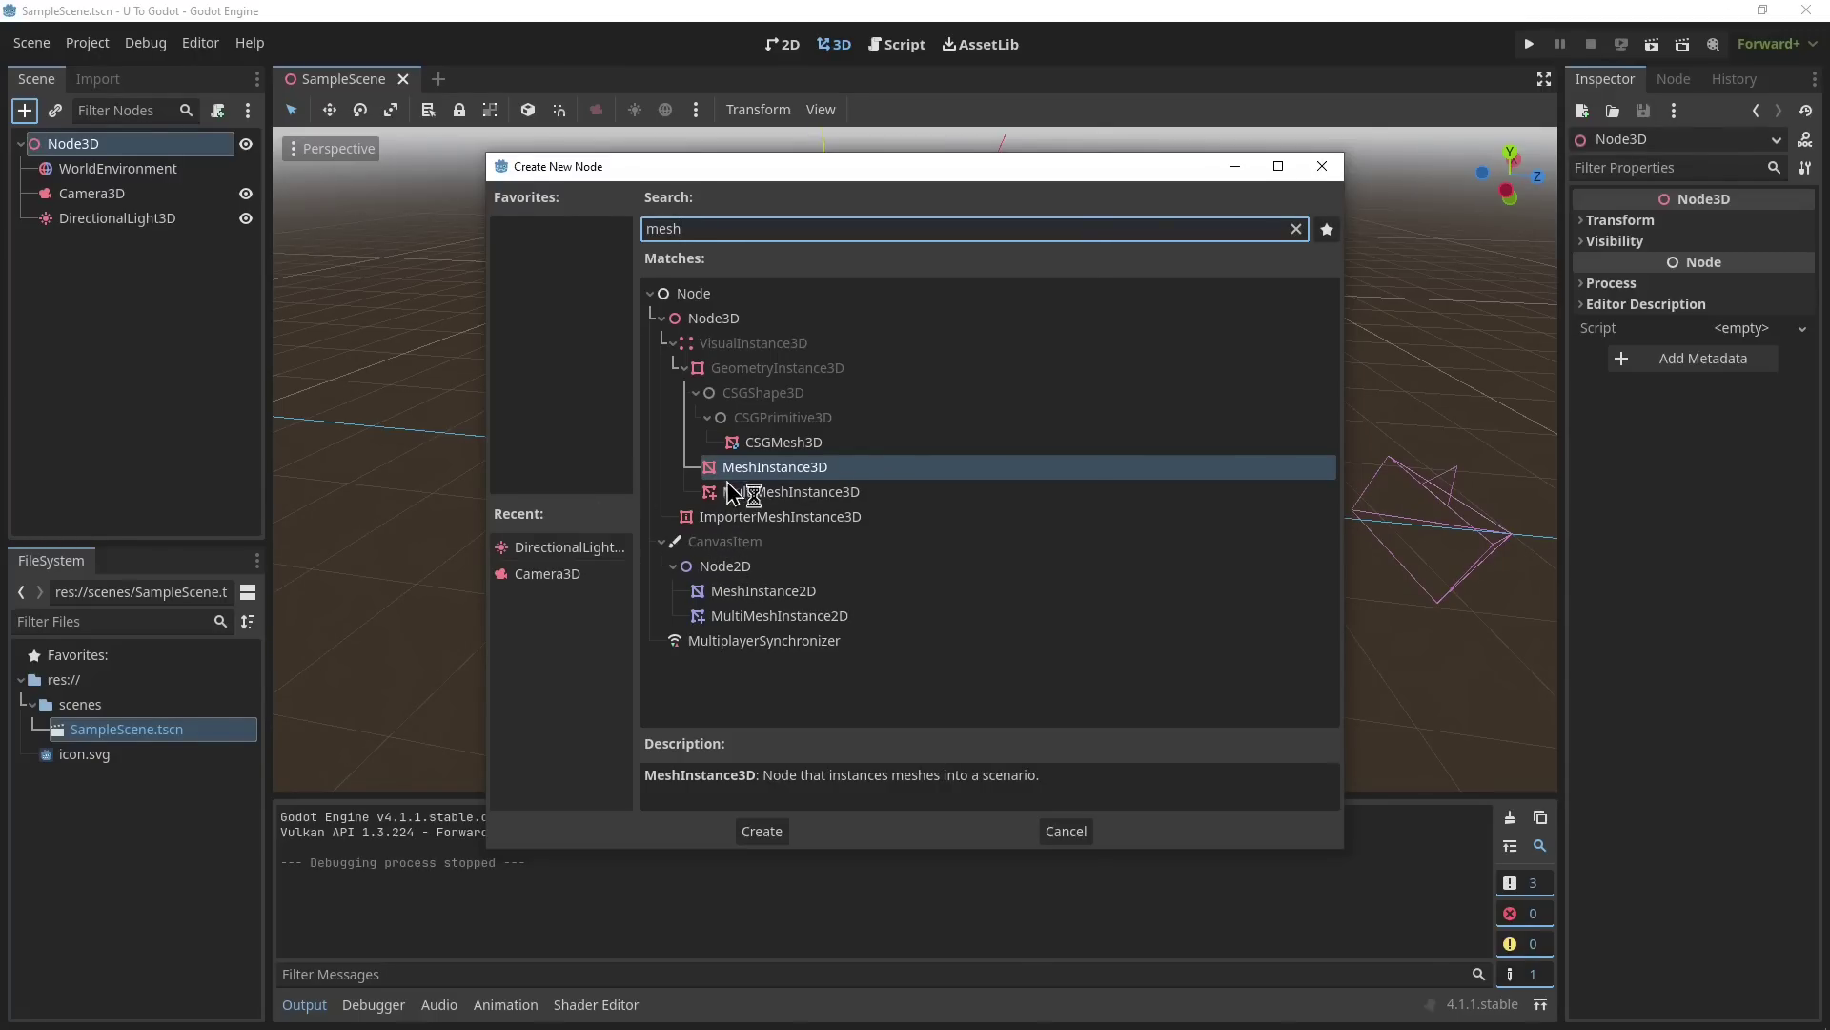
left_click(762, 833)
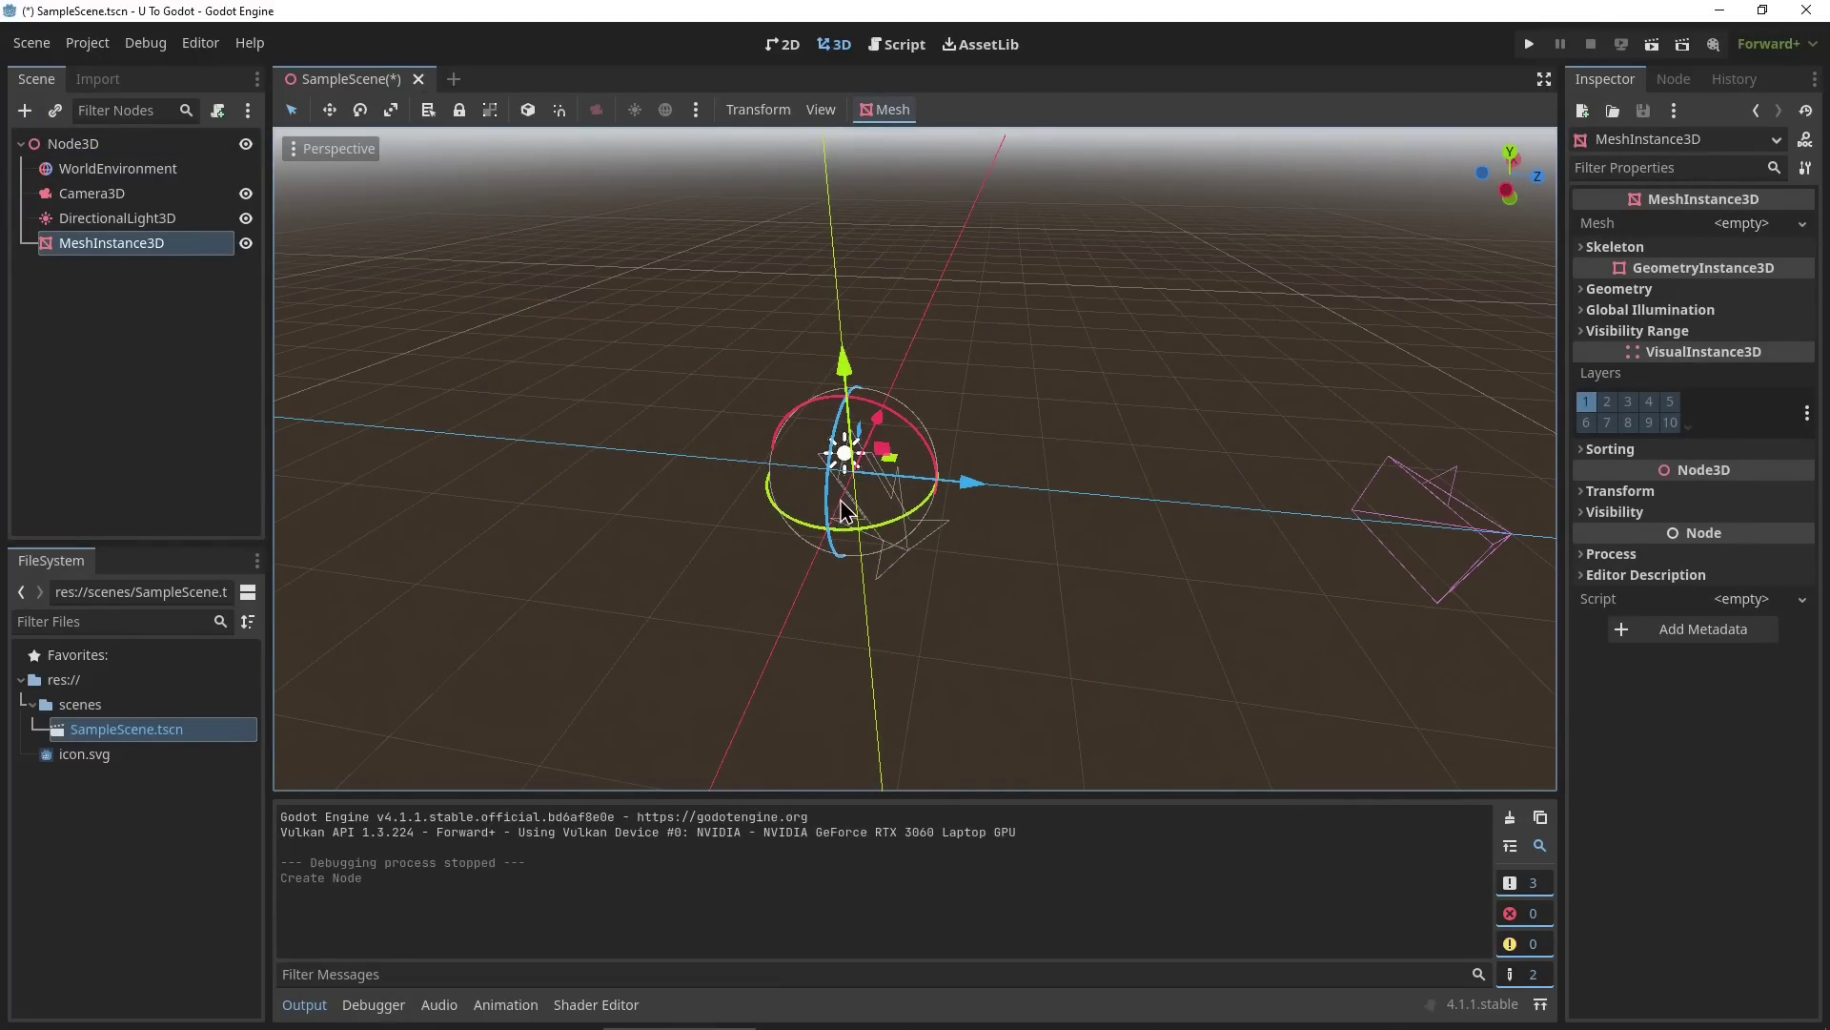
Switch to Unity and examine the mesh assigned in the Cube's Mesh Filter.
key("alt+Tab")
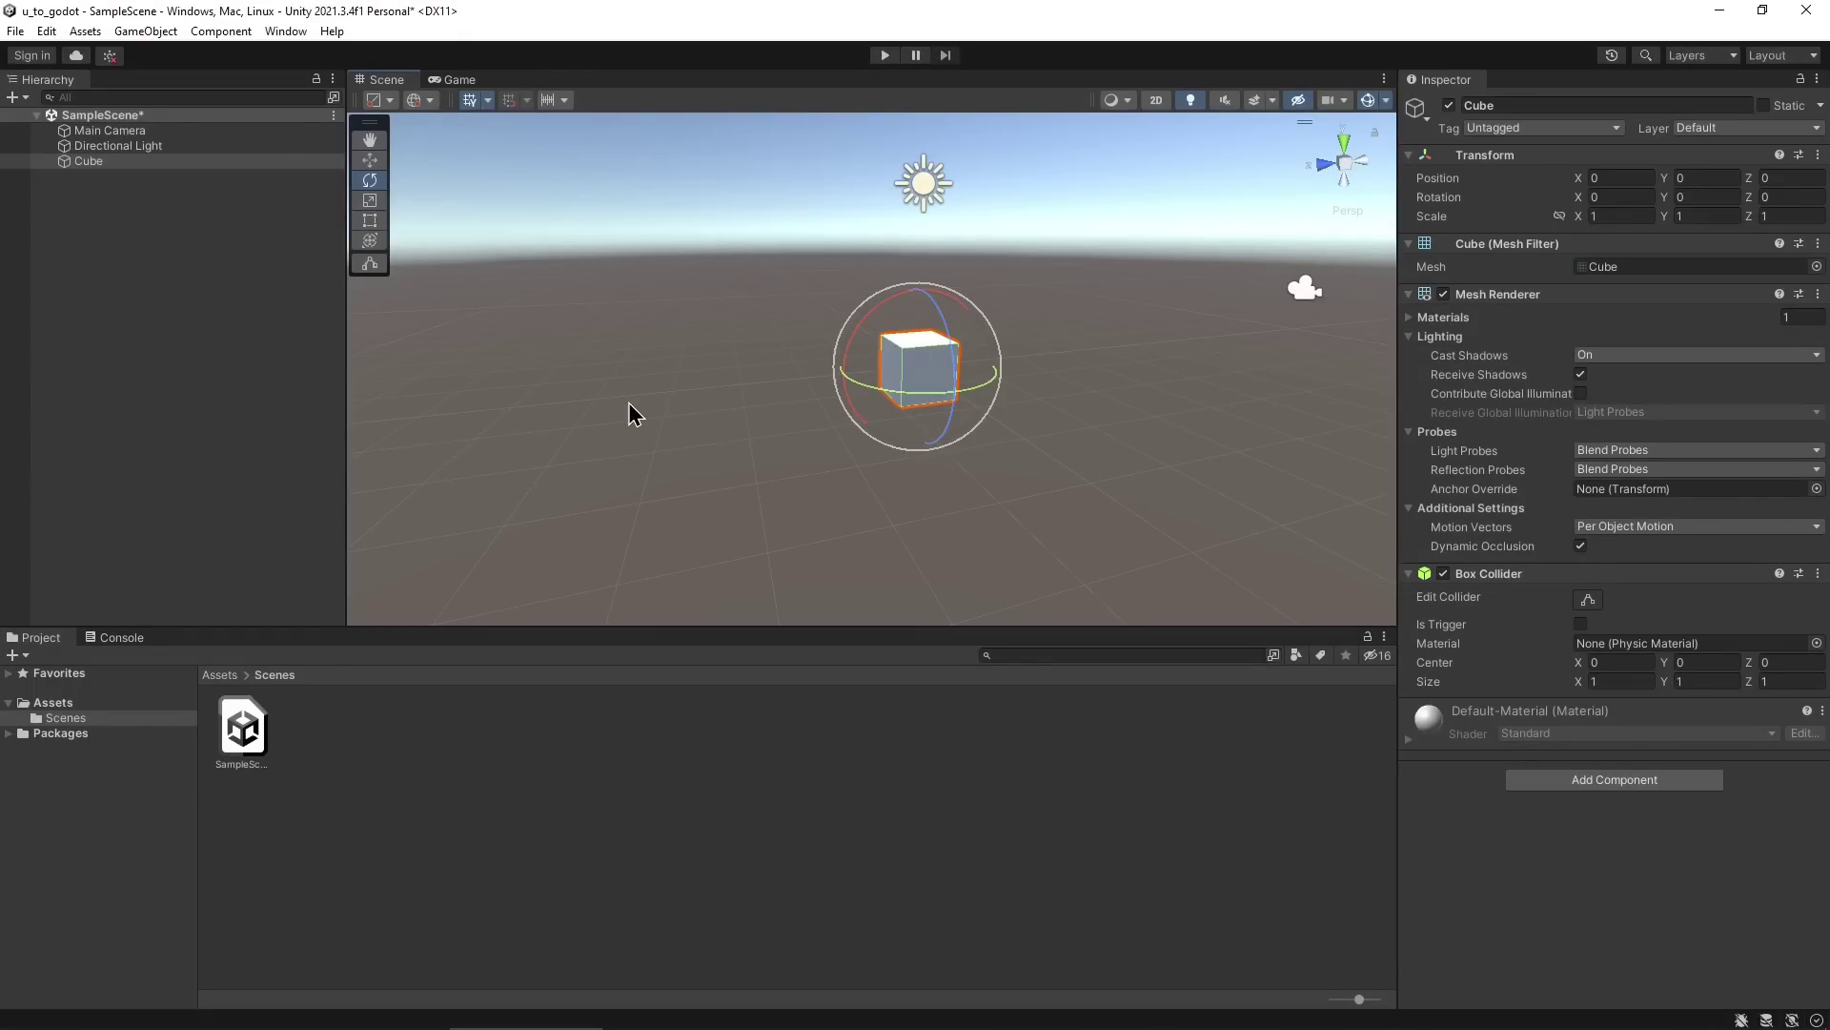
left_click(143, 163)
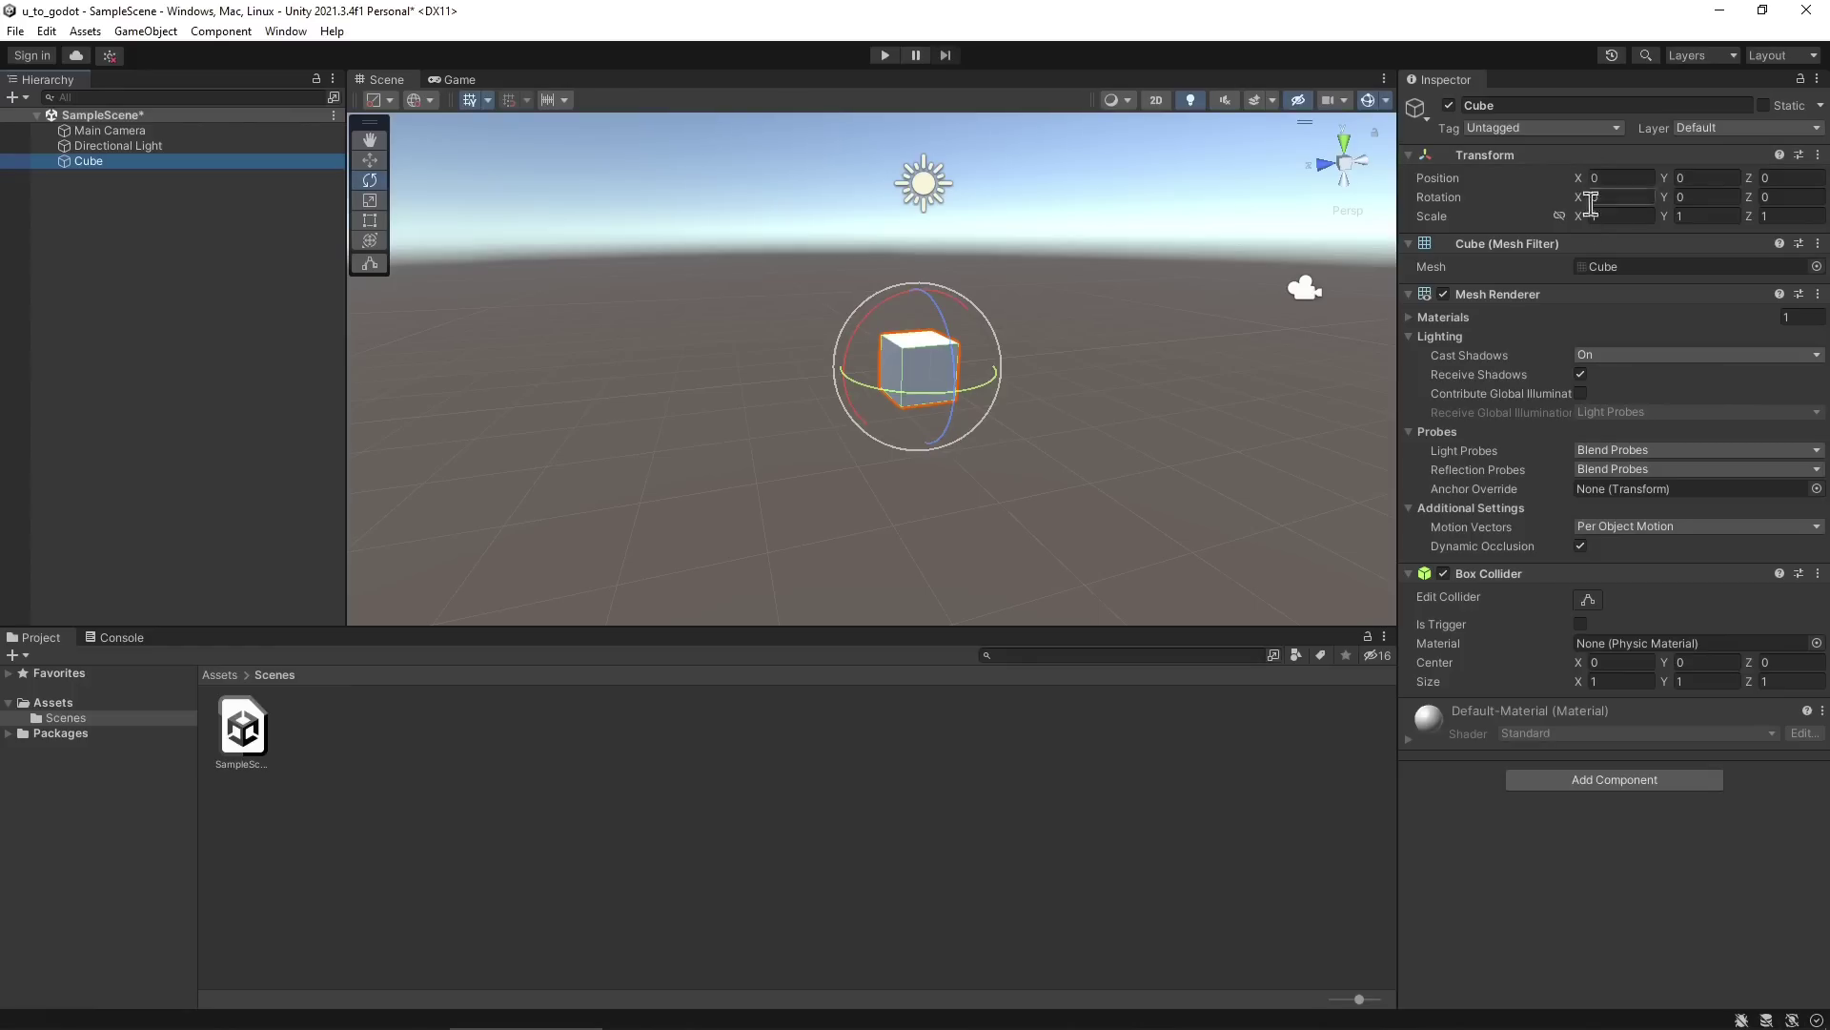
left_click(1604, 272)
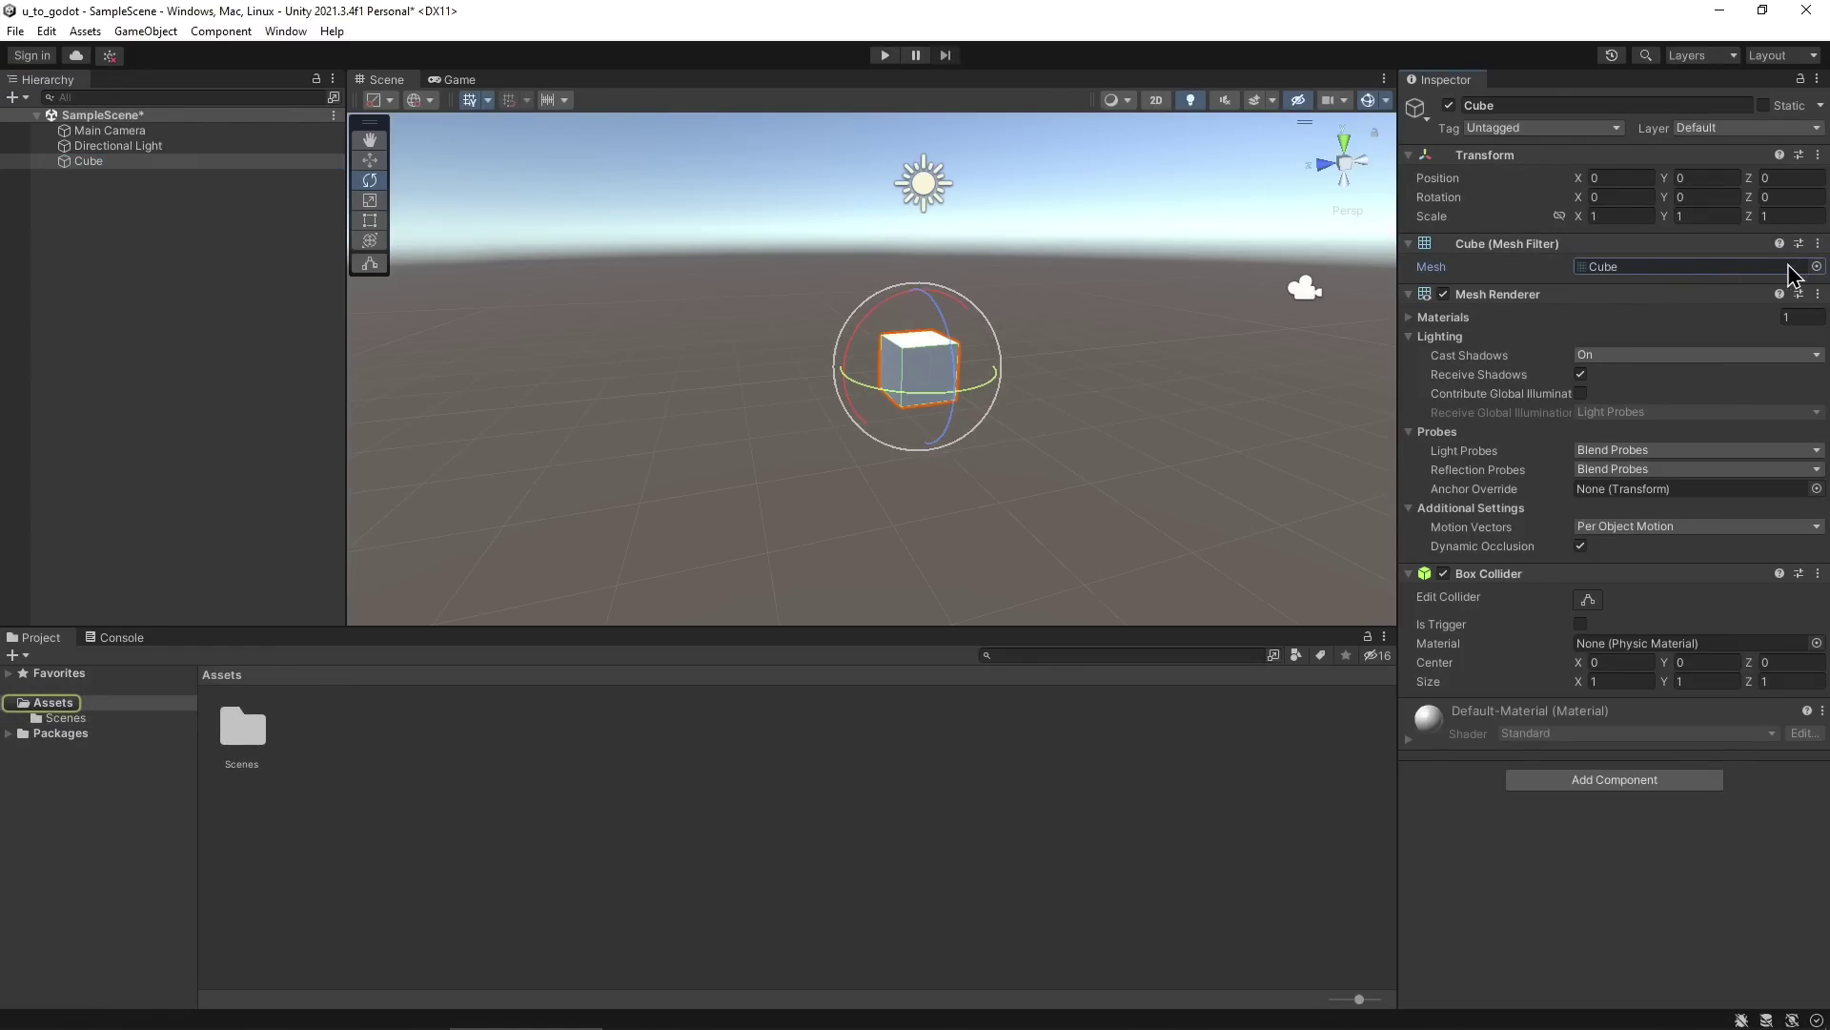
Switch back to Godot and assign a new BoxMesh to the MeshInstance3D node's mesh property.
key("alt+Tab")
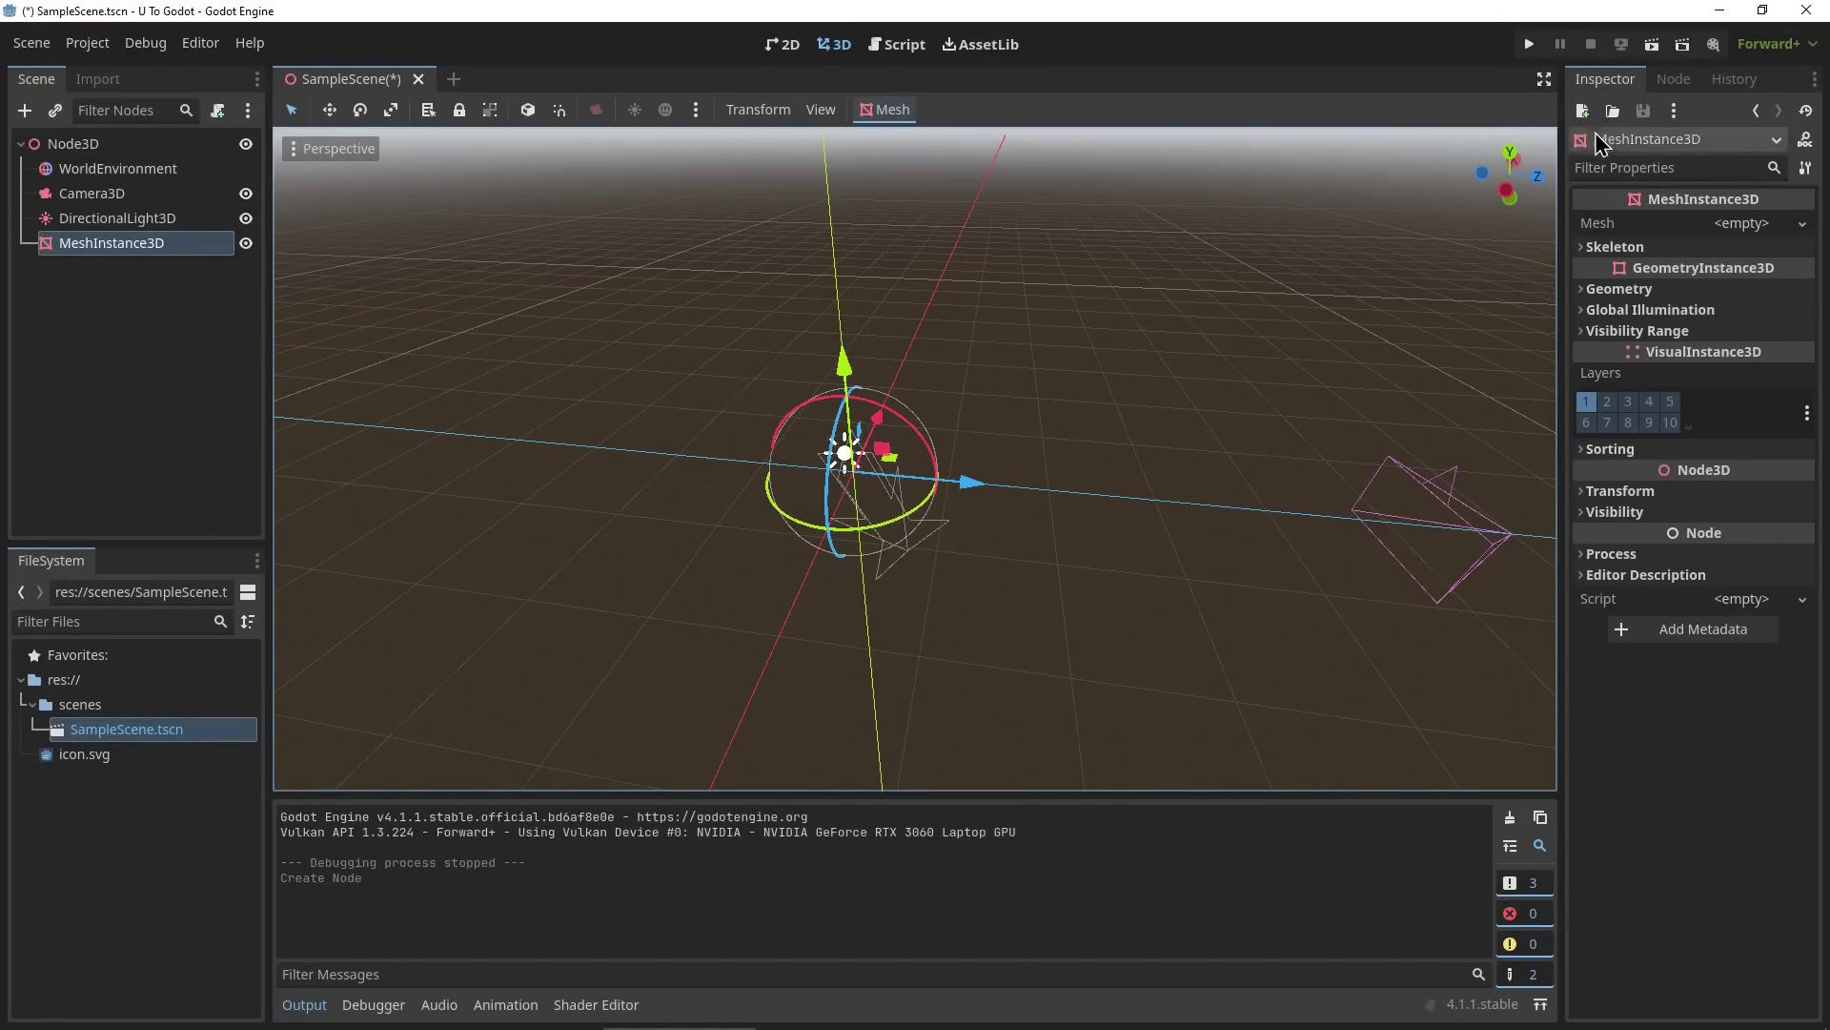
left_click(1769, 225)
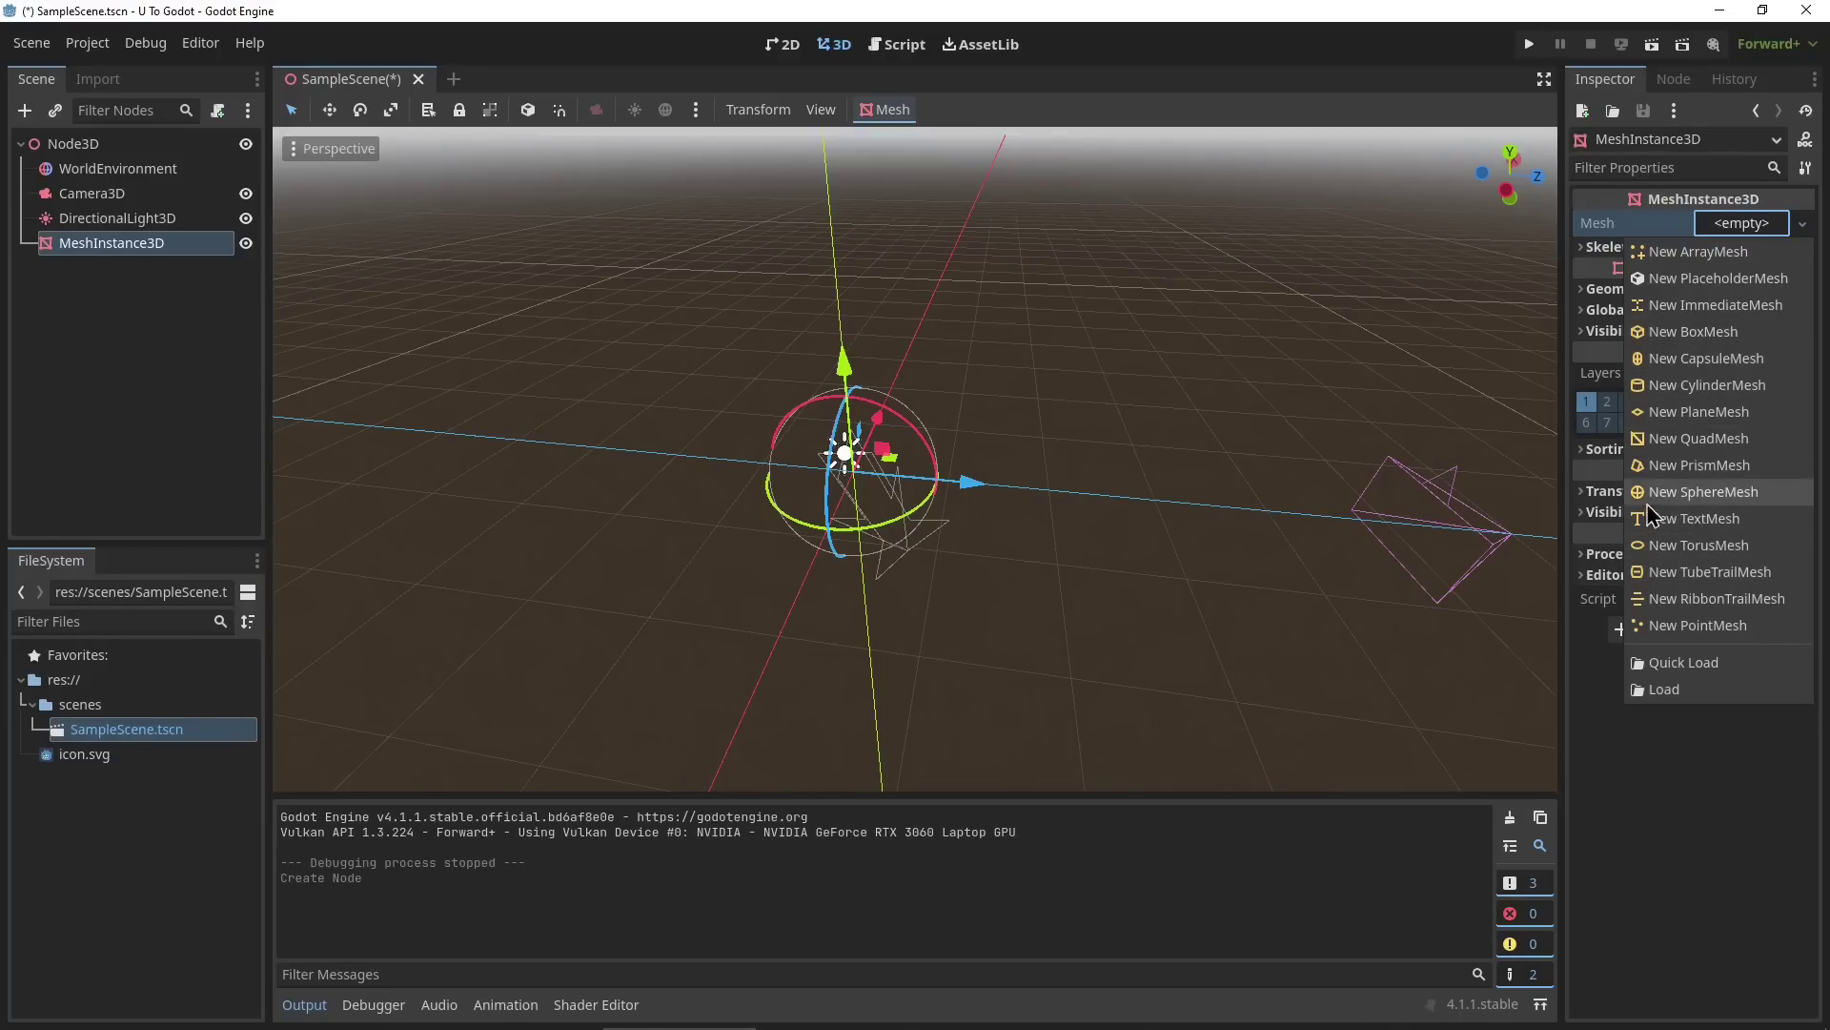
left_click(1695, 336)
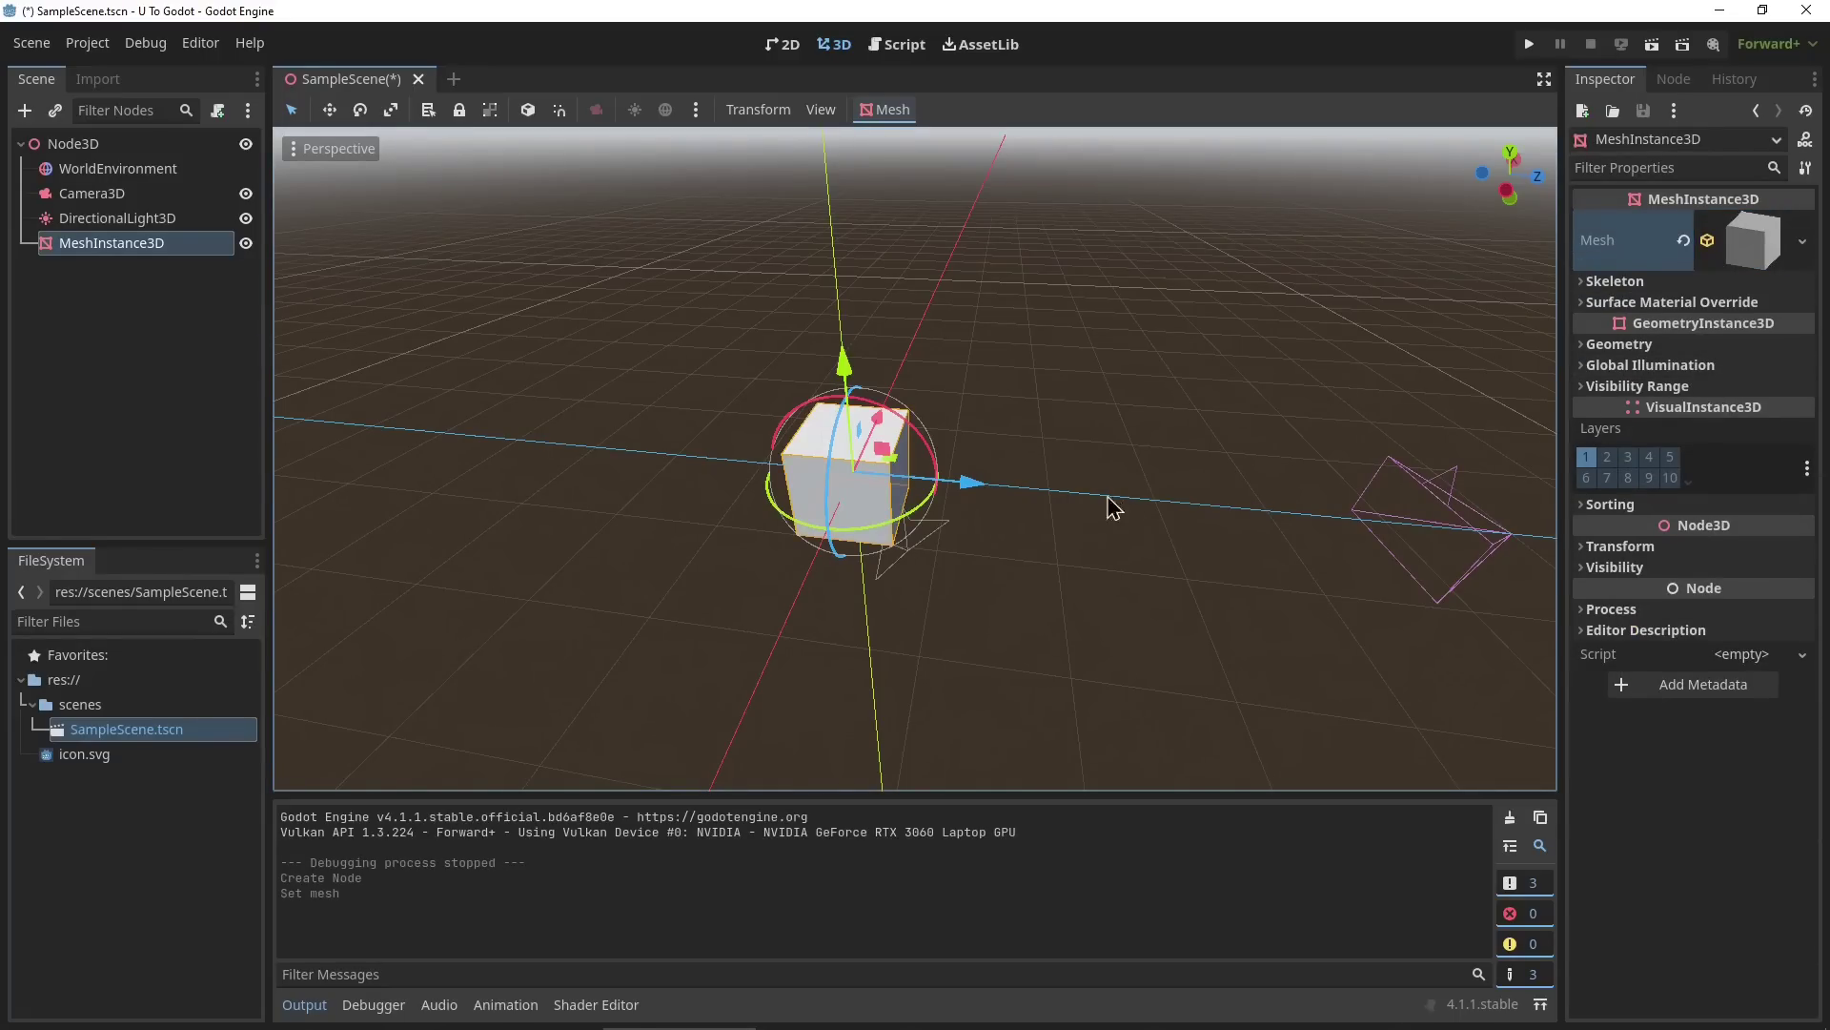
Deselect the box, save SampleScene, and collapse the scenes folder in the project files.
left_click(1028, 470)
middle_click_drag(1026, 471, 835, 534)
middle_click_drag(1239, 458, 400, 420)
middle_click_drag(1347, 462, 1072, 459)
scroll(1073, 460, "down", 4)
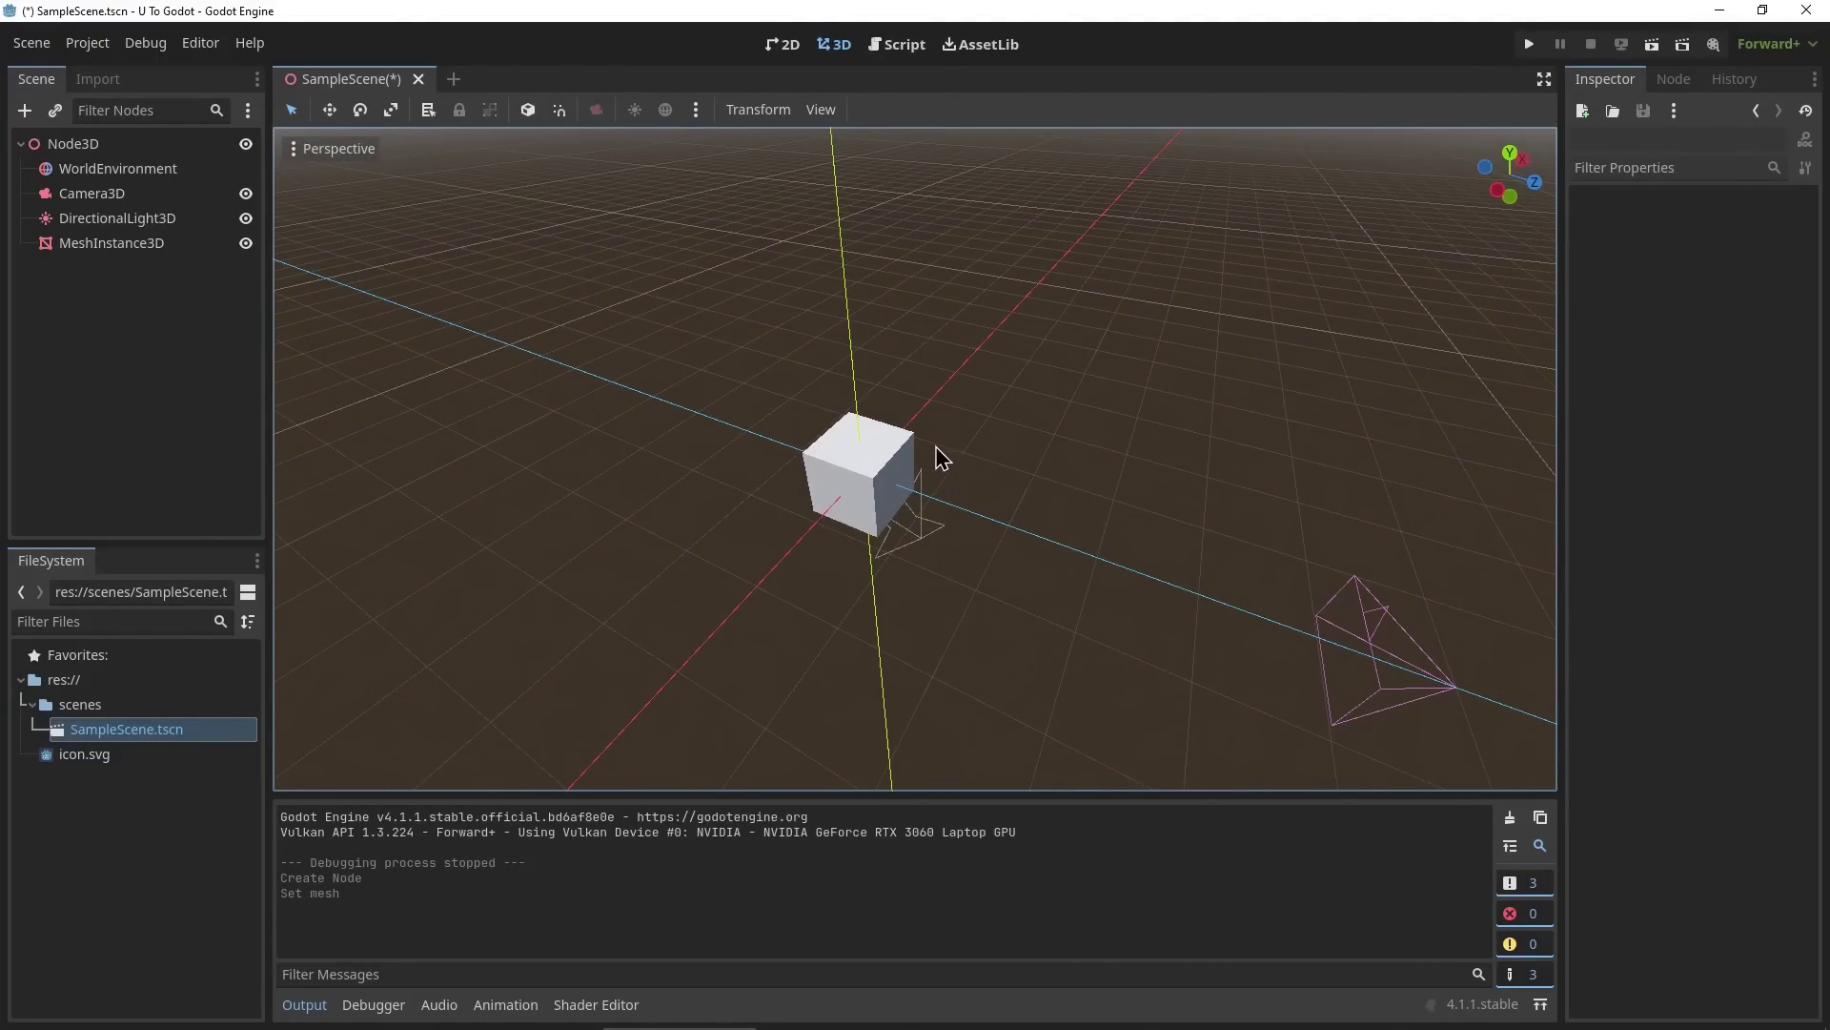
key("ctrl+s")
middle_click_drag(942, 459, 866, 550)
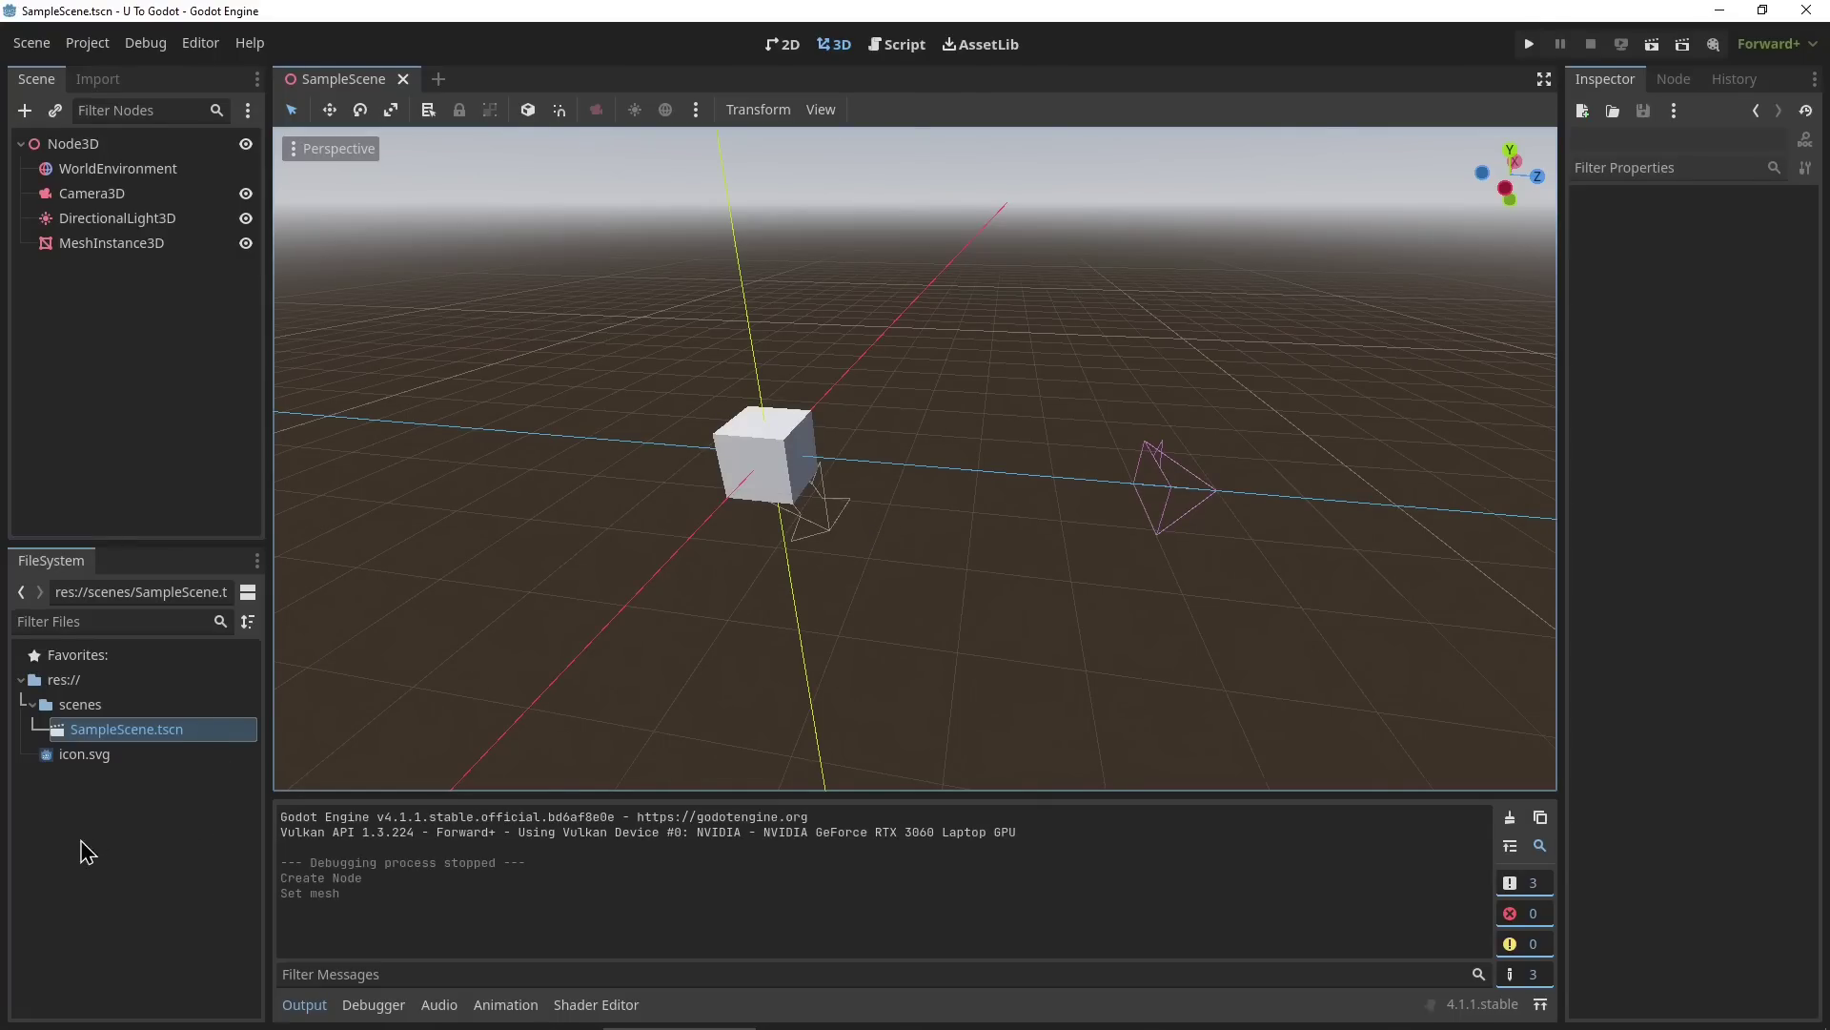
left_click(33, 704)
Switch to Unity and create a folder named Materials inside Assets.
key("alt+Tab")
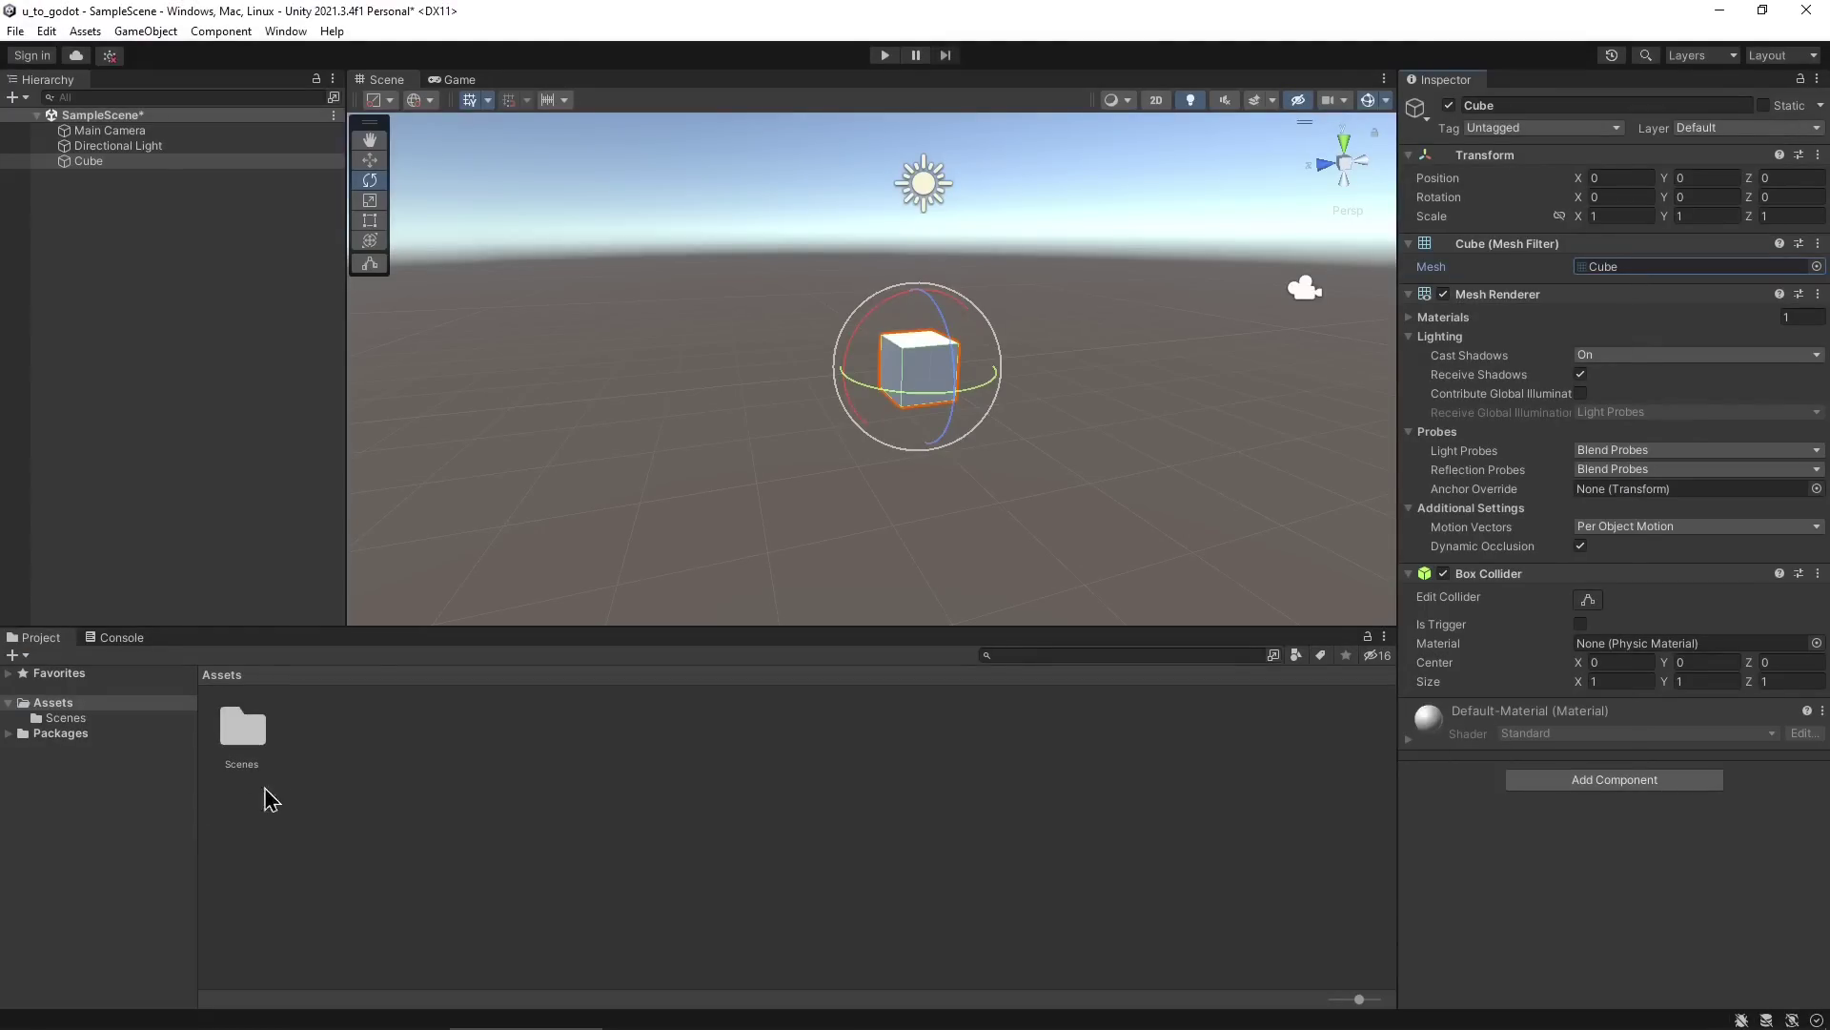
right_click(325, 740)
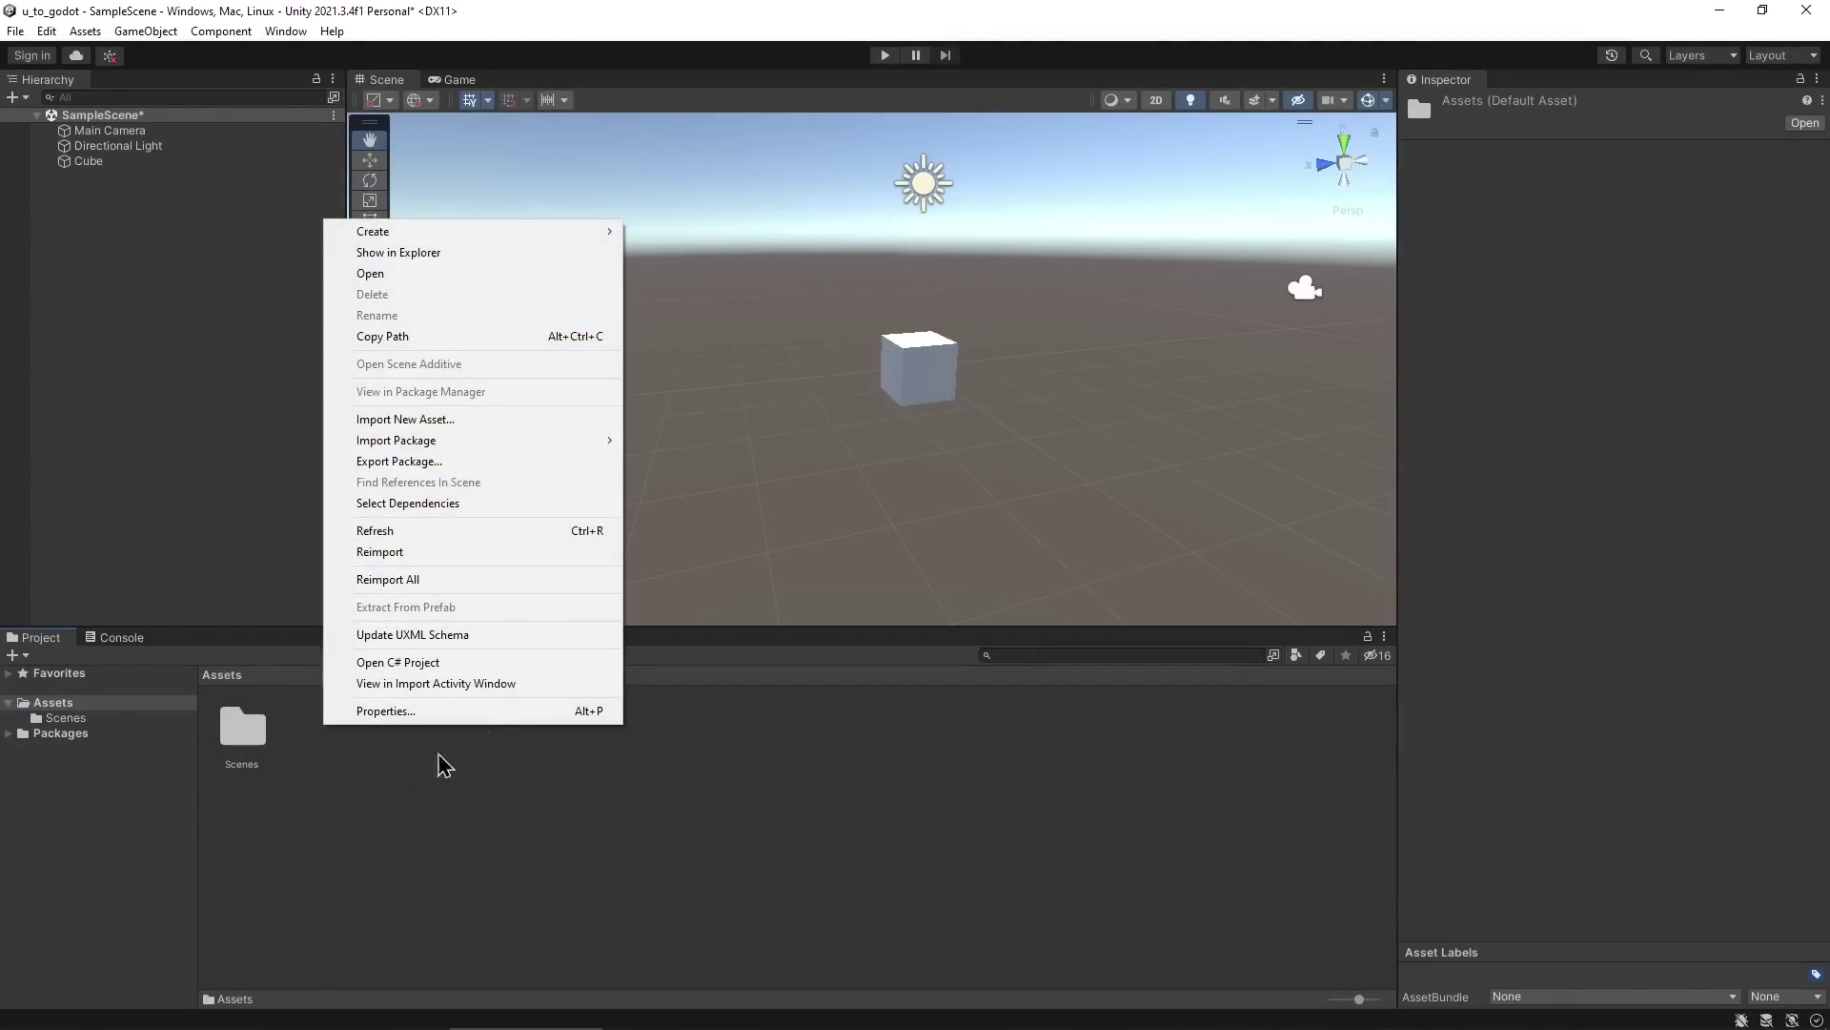
mouse_move(533, 238)
left_click(703, 147)
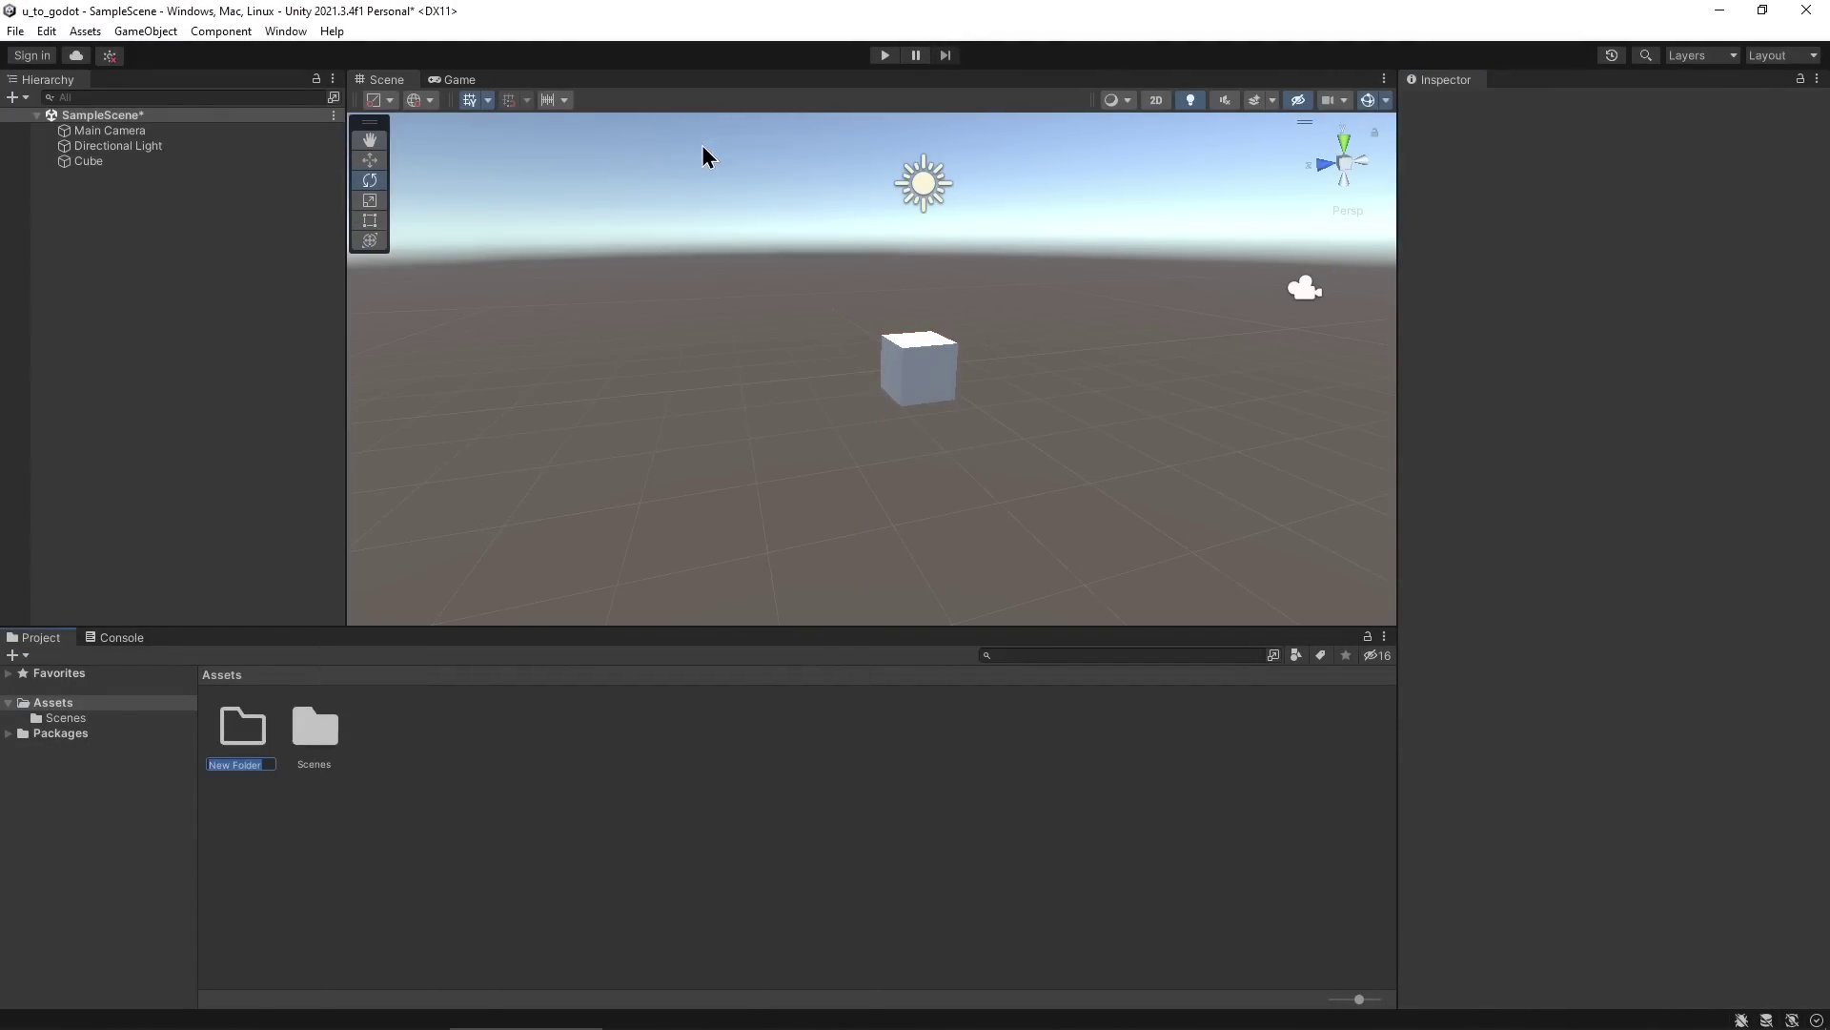
type("Materials")
key("Return")
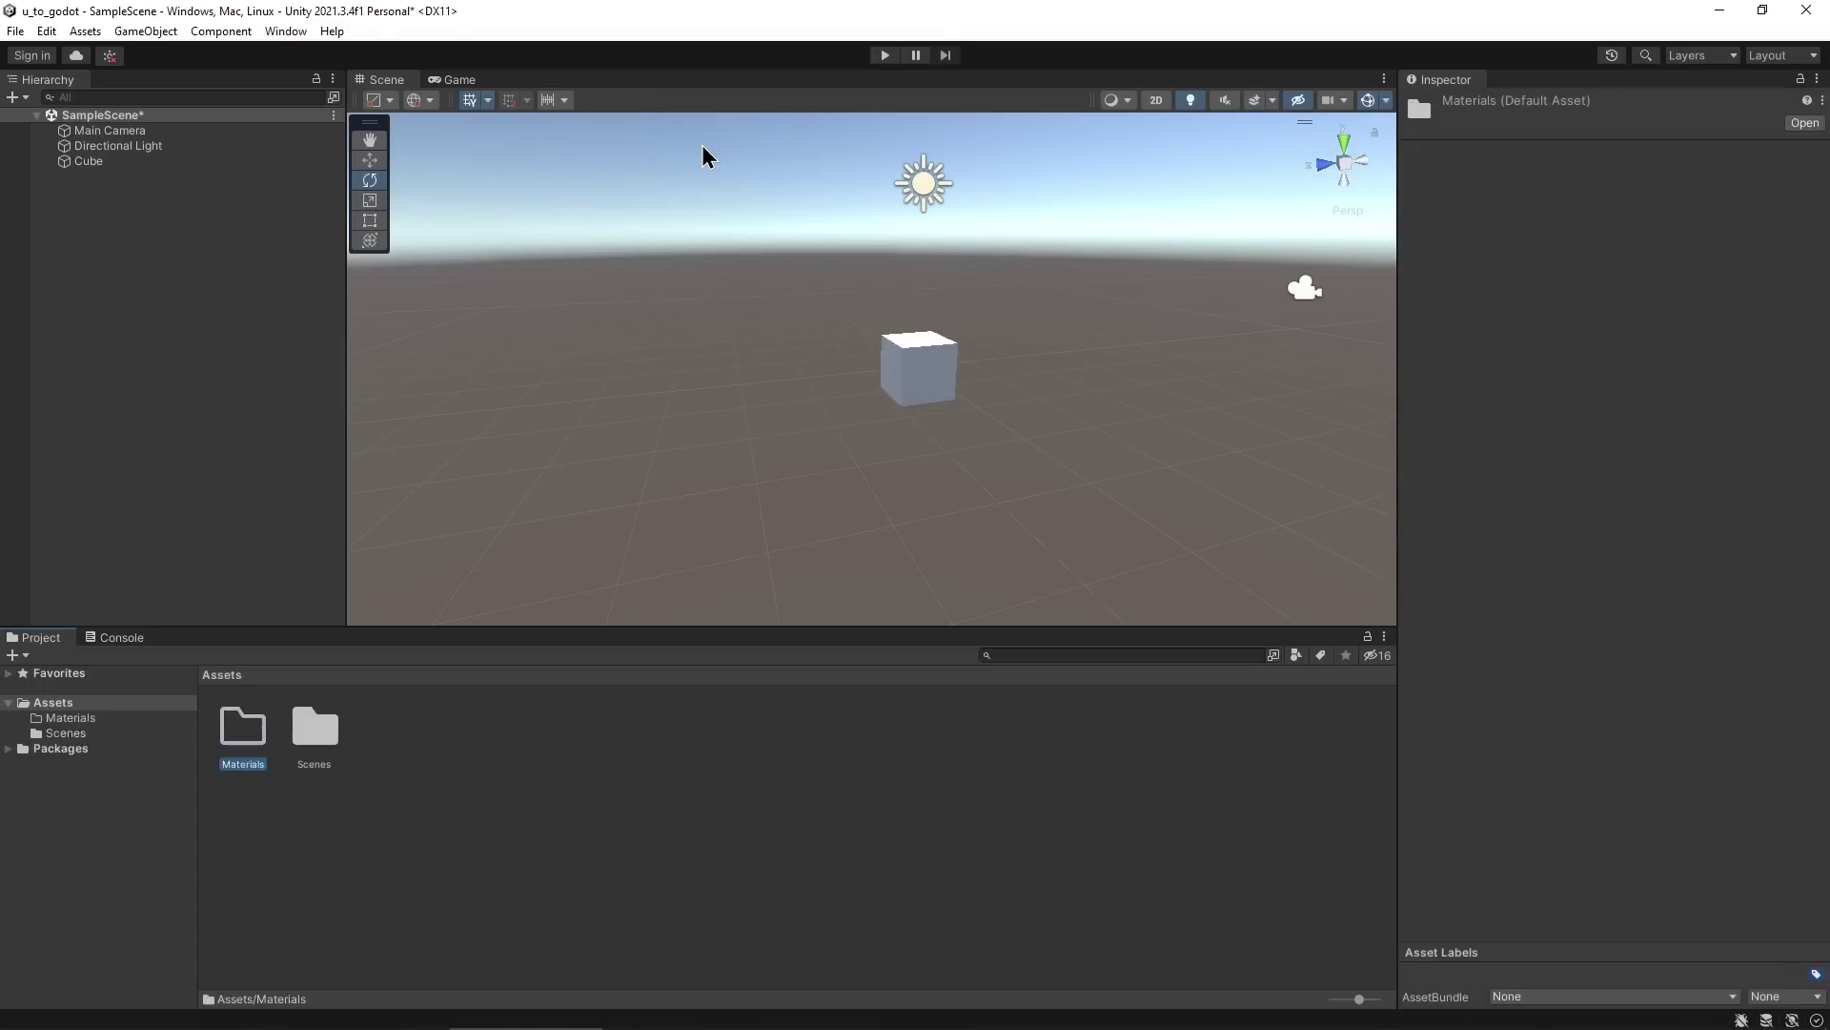
Create a material named Green inside the Materials folder.
double_click(243, 733)
right_click(304, 730)
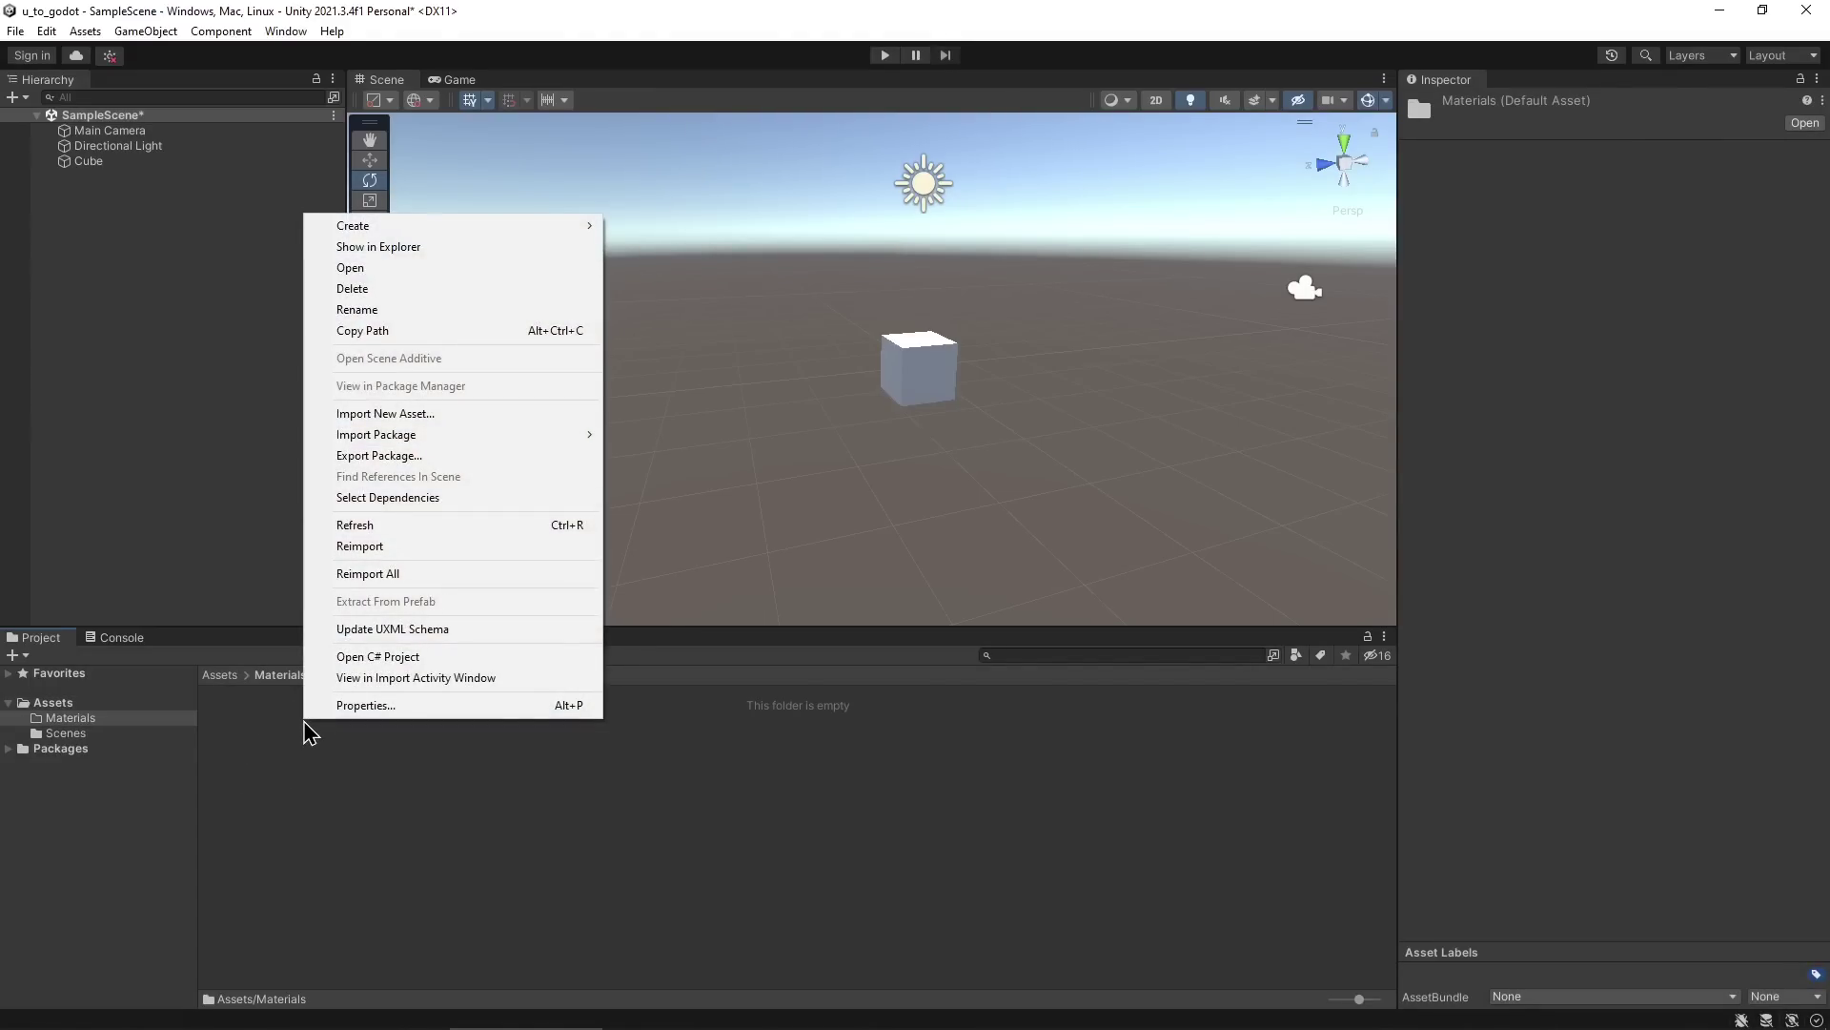
mouse_move(560, 226)
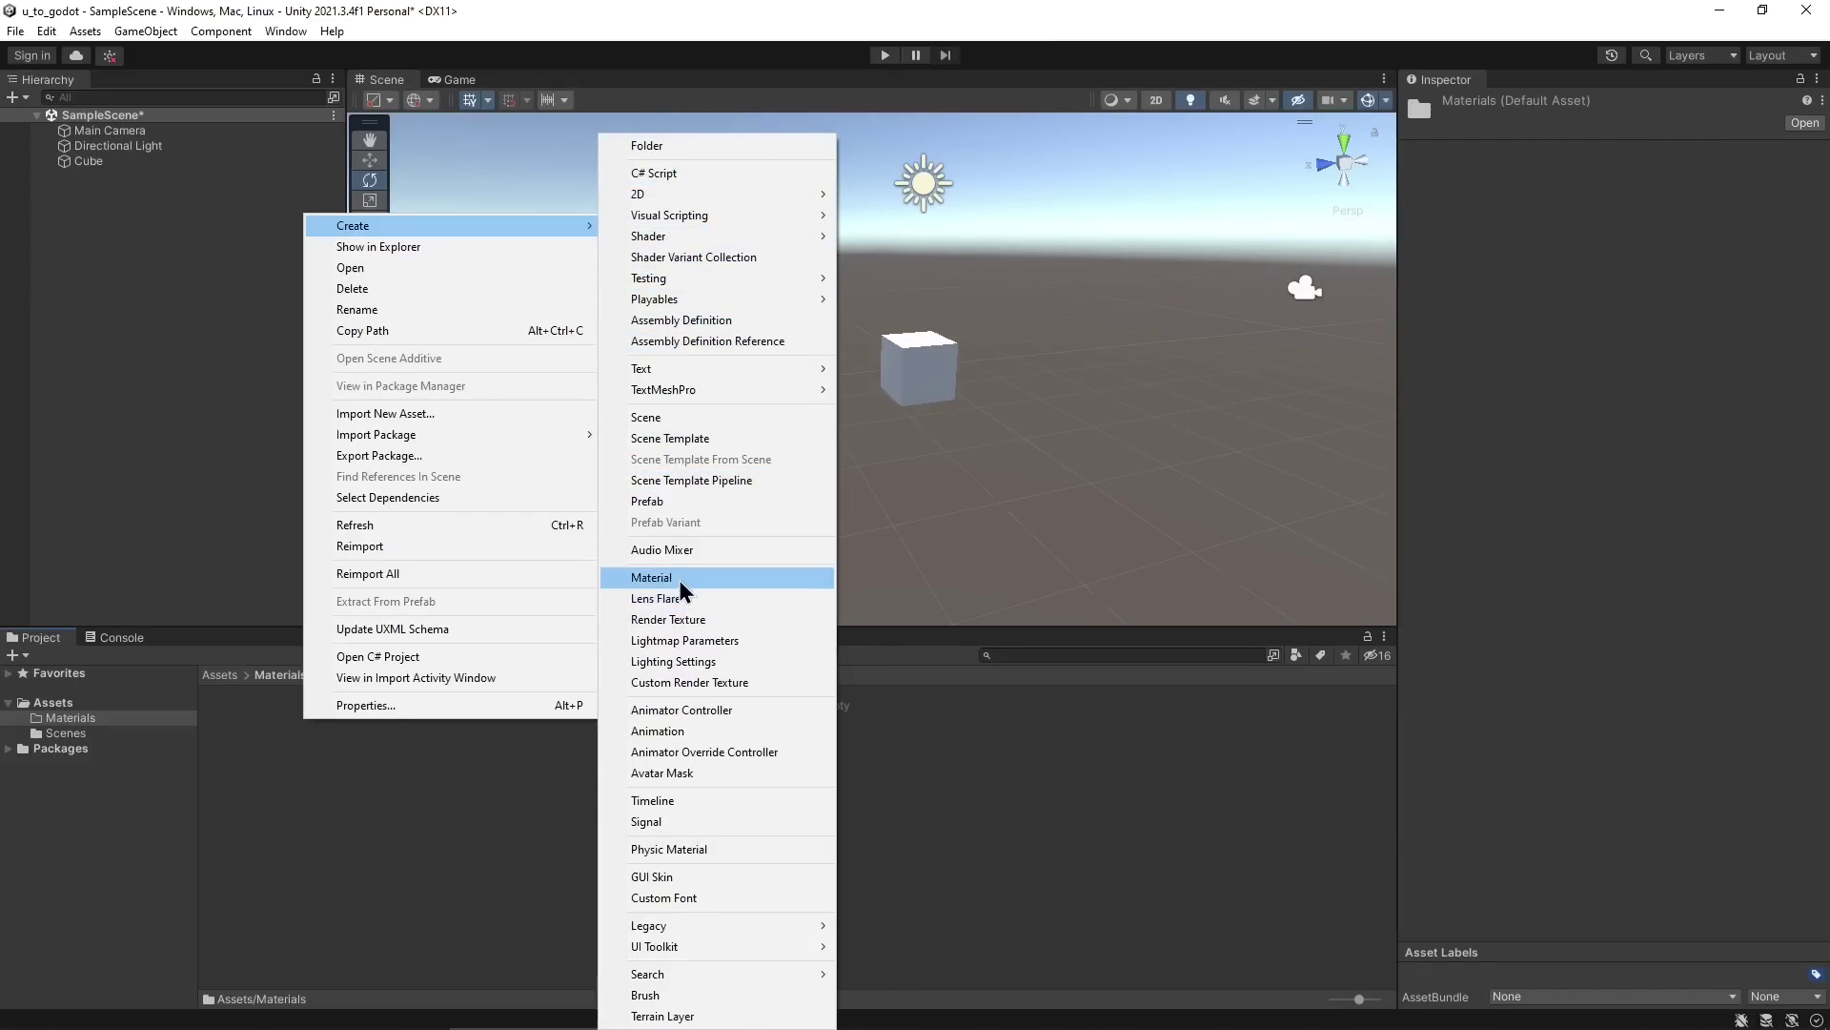
left_click(652, 578)
type("Green")
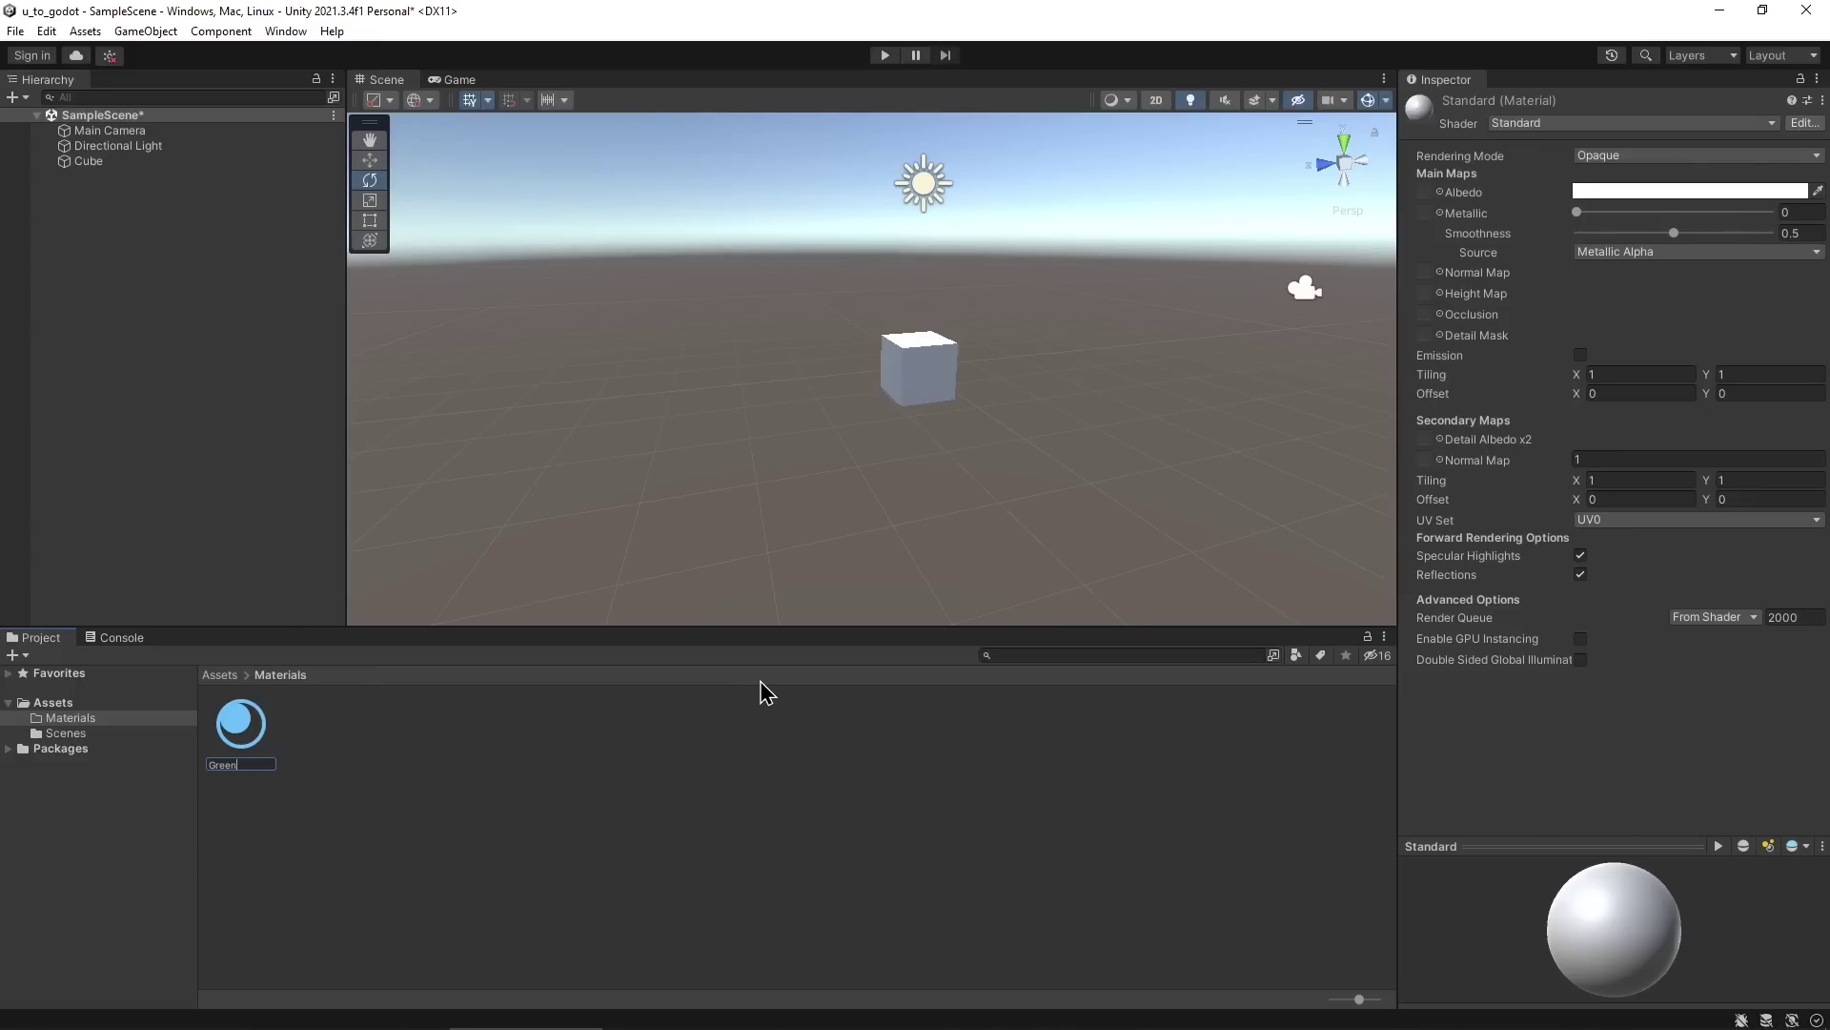
key("Return")
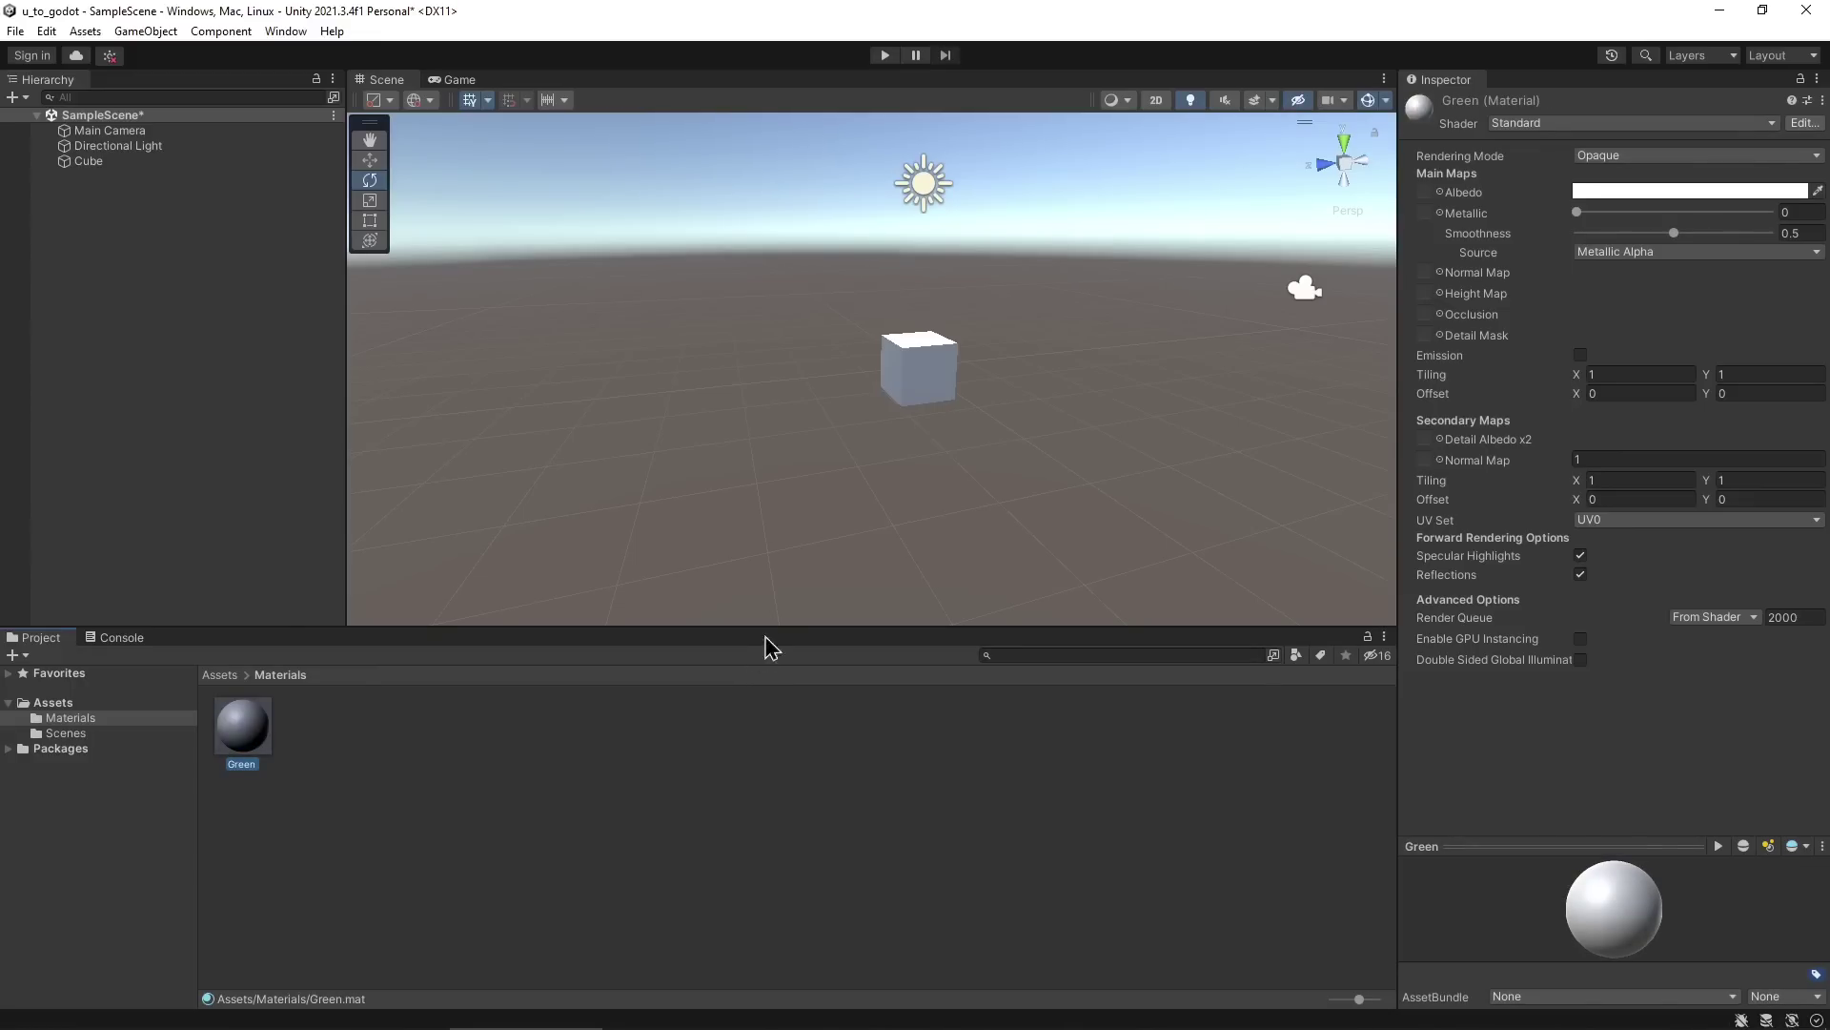
Set the Green material's albedo to a saturated green and apply the material to the cube in the scene.
left_click(1618, 194)
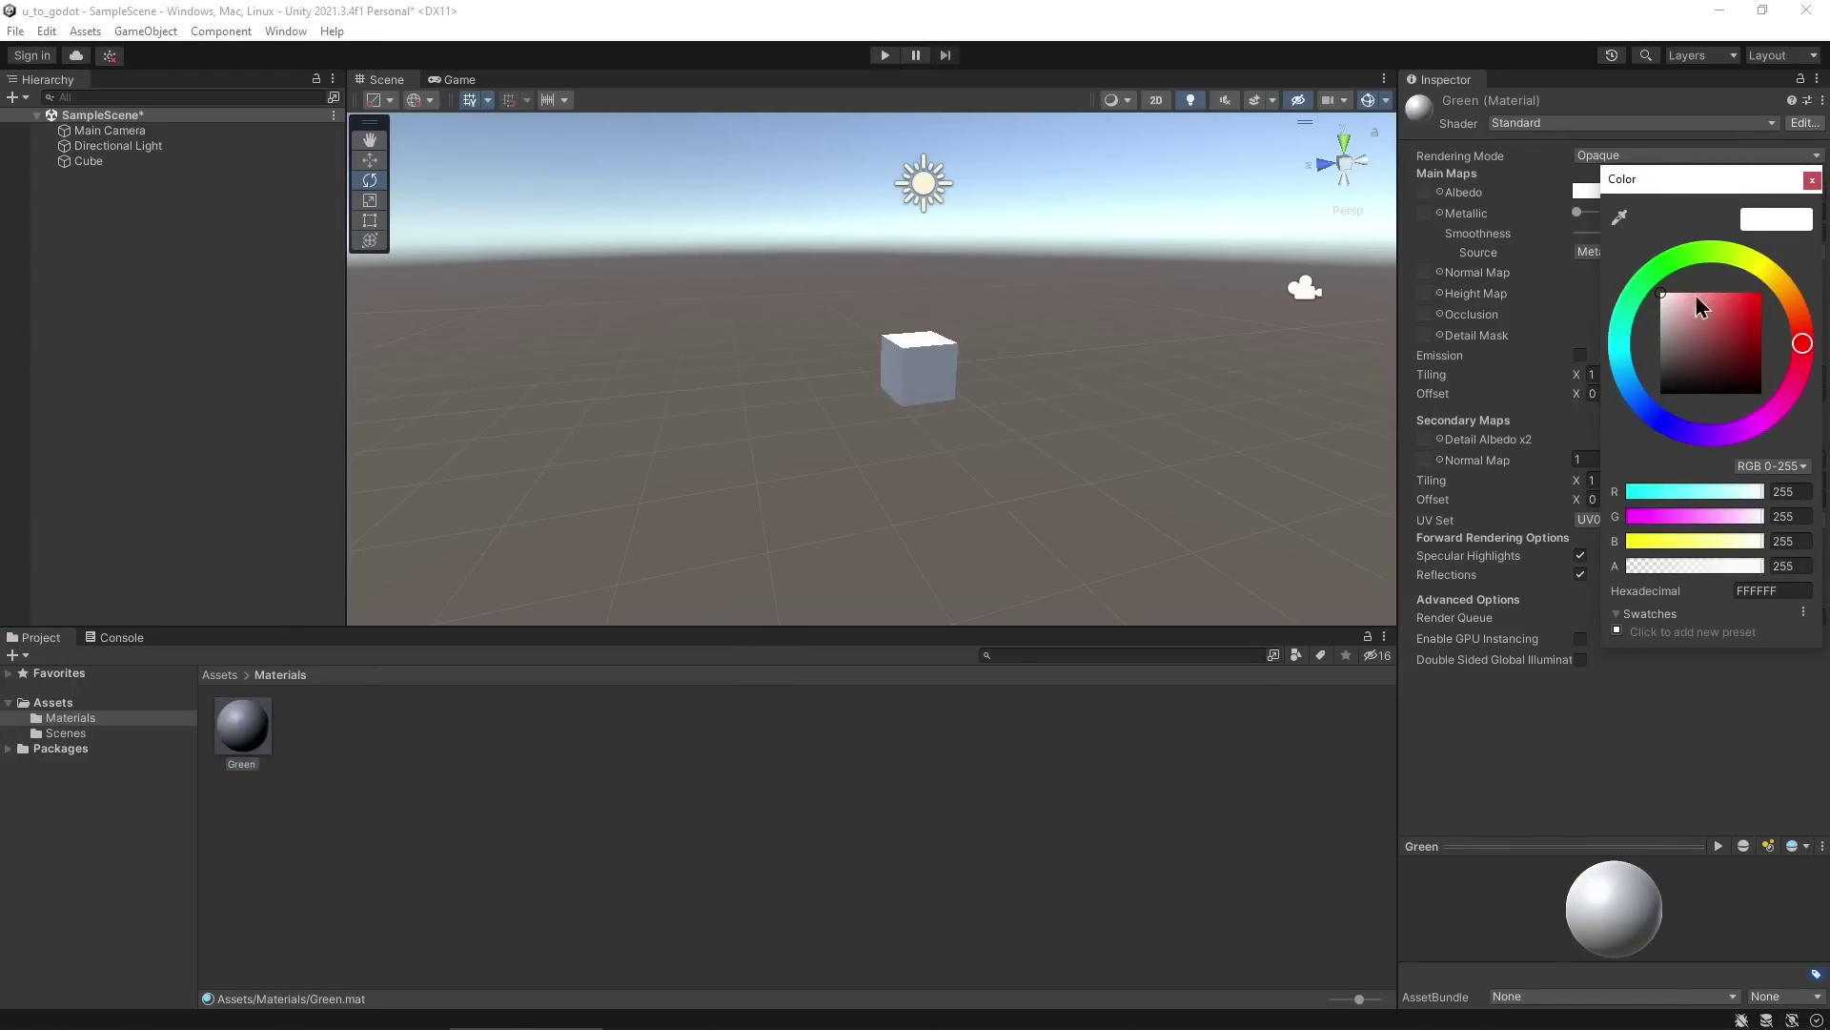
left_click(1676, 263)
left_click(1731, 318)
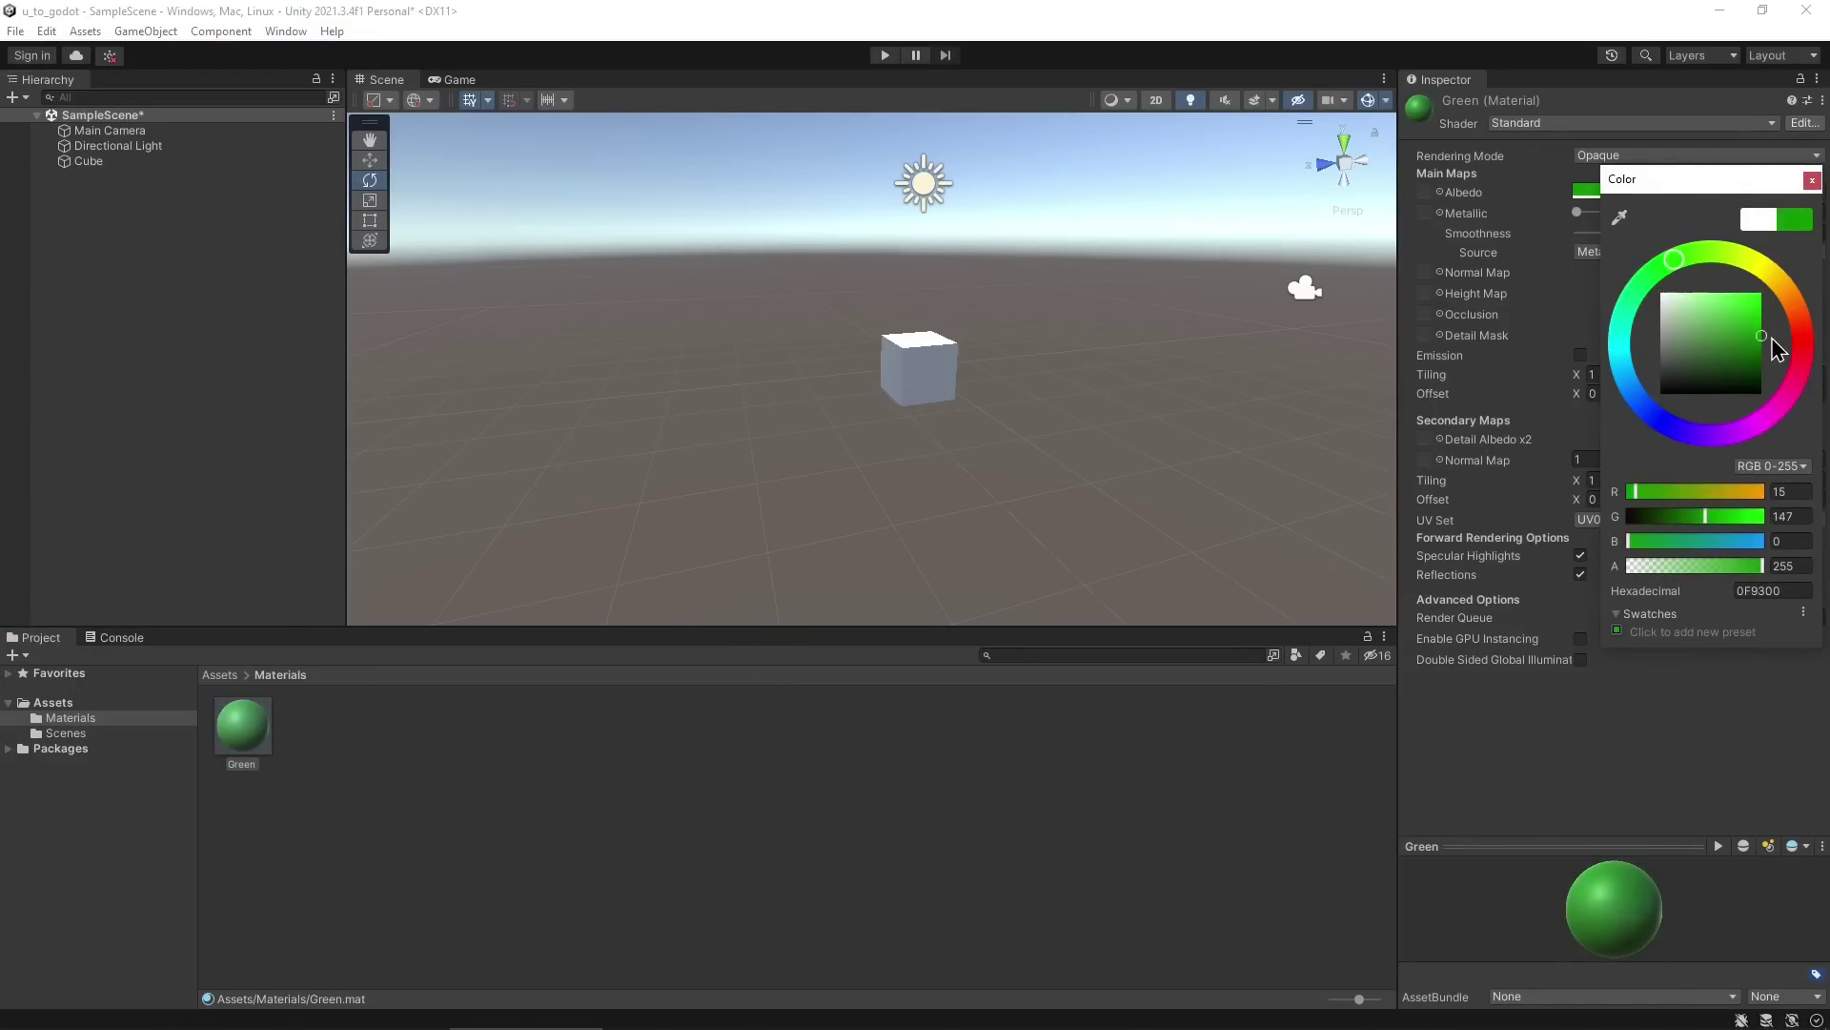
left_click(738, 753)
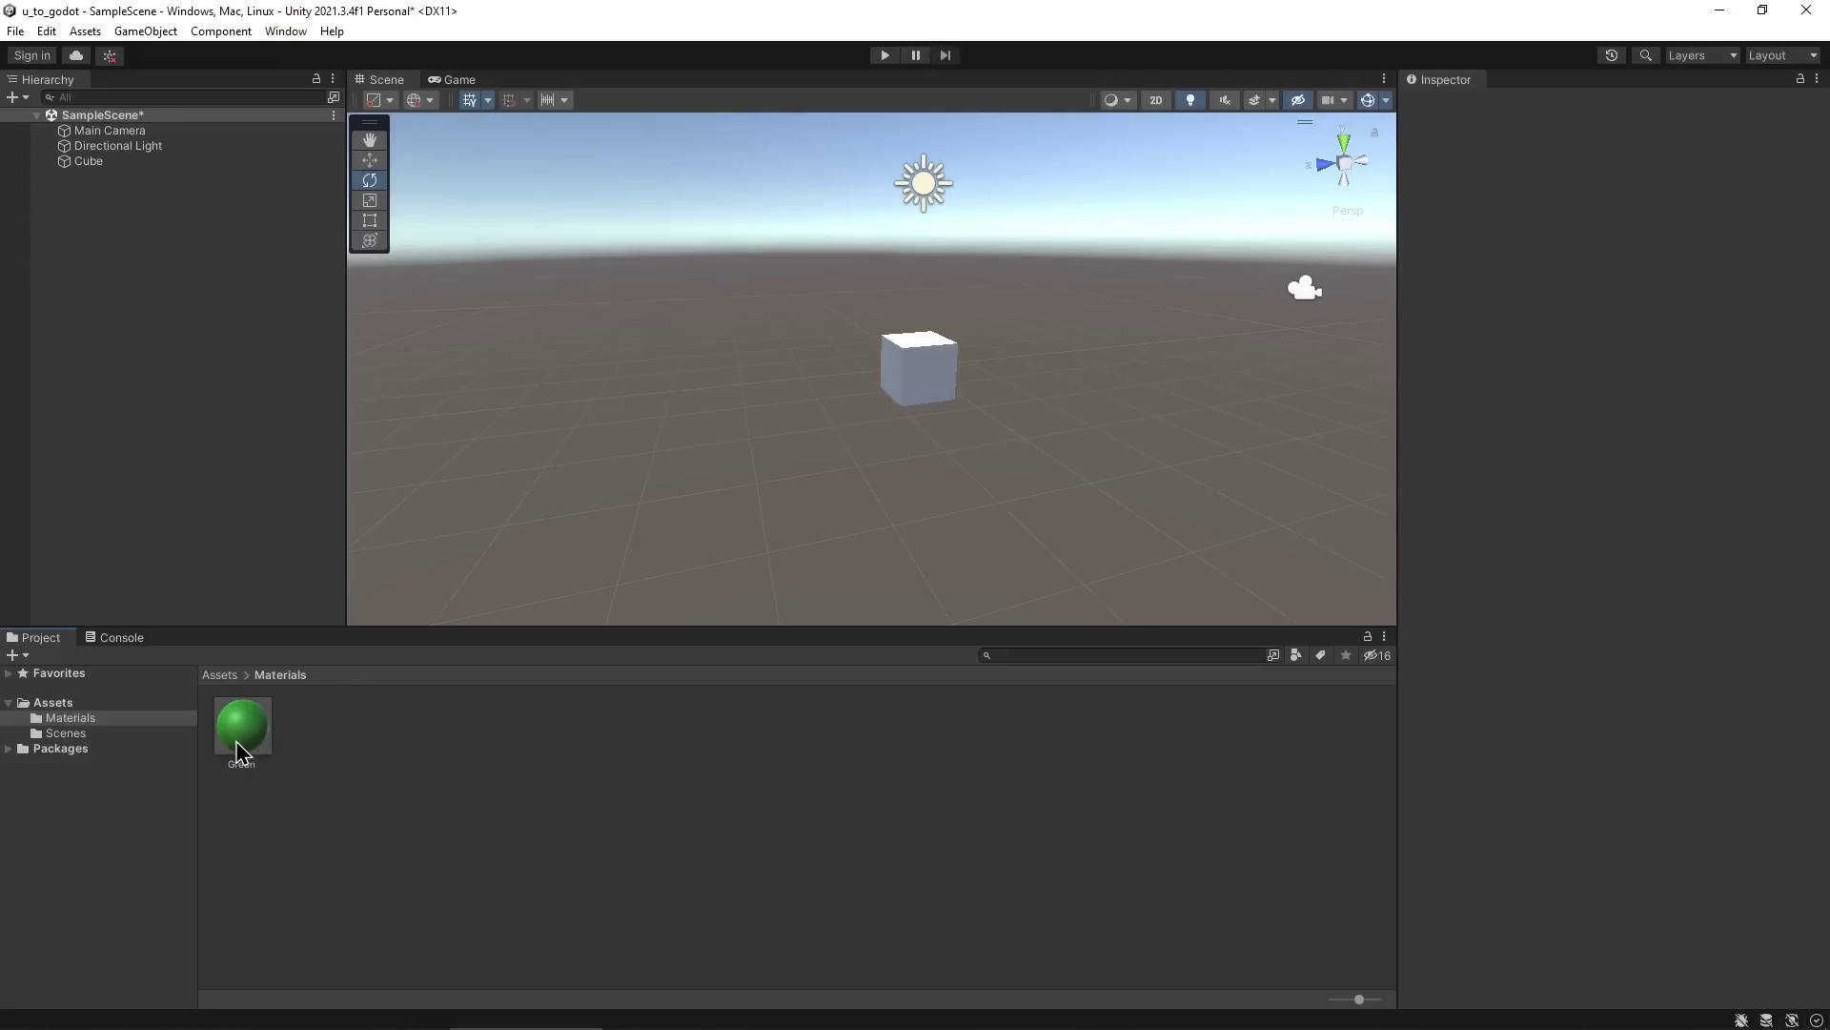
left_click_drag(239, 746, 947, 374)
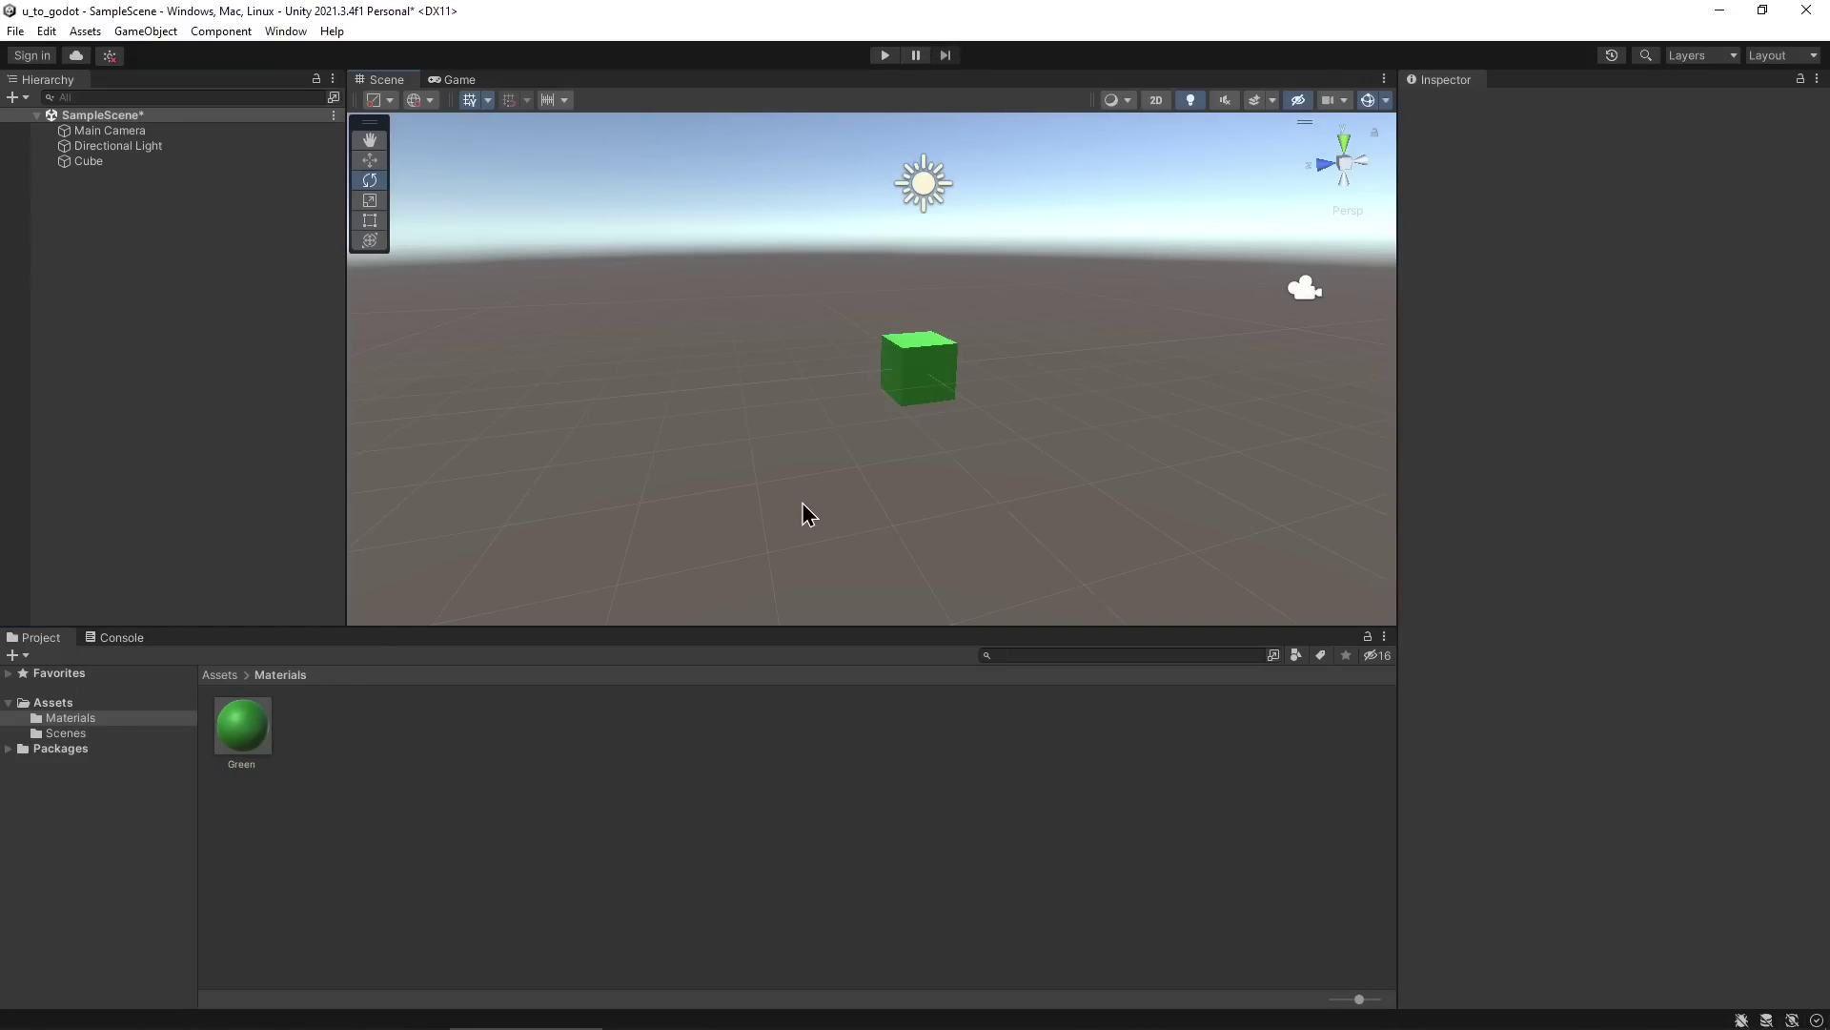
Switch to Godot and create a folder named materials in res://.
key("alt+Tab")
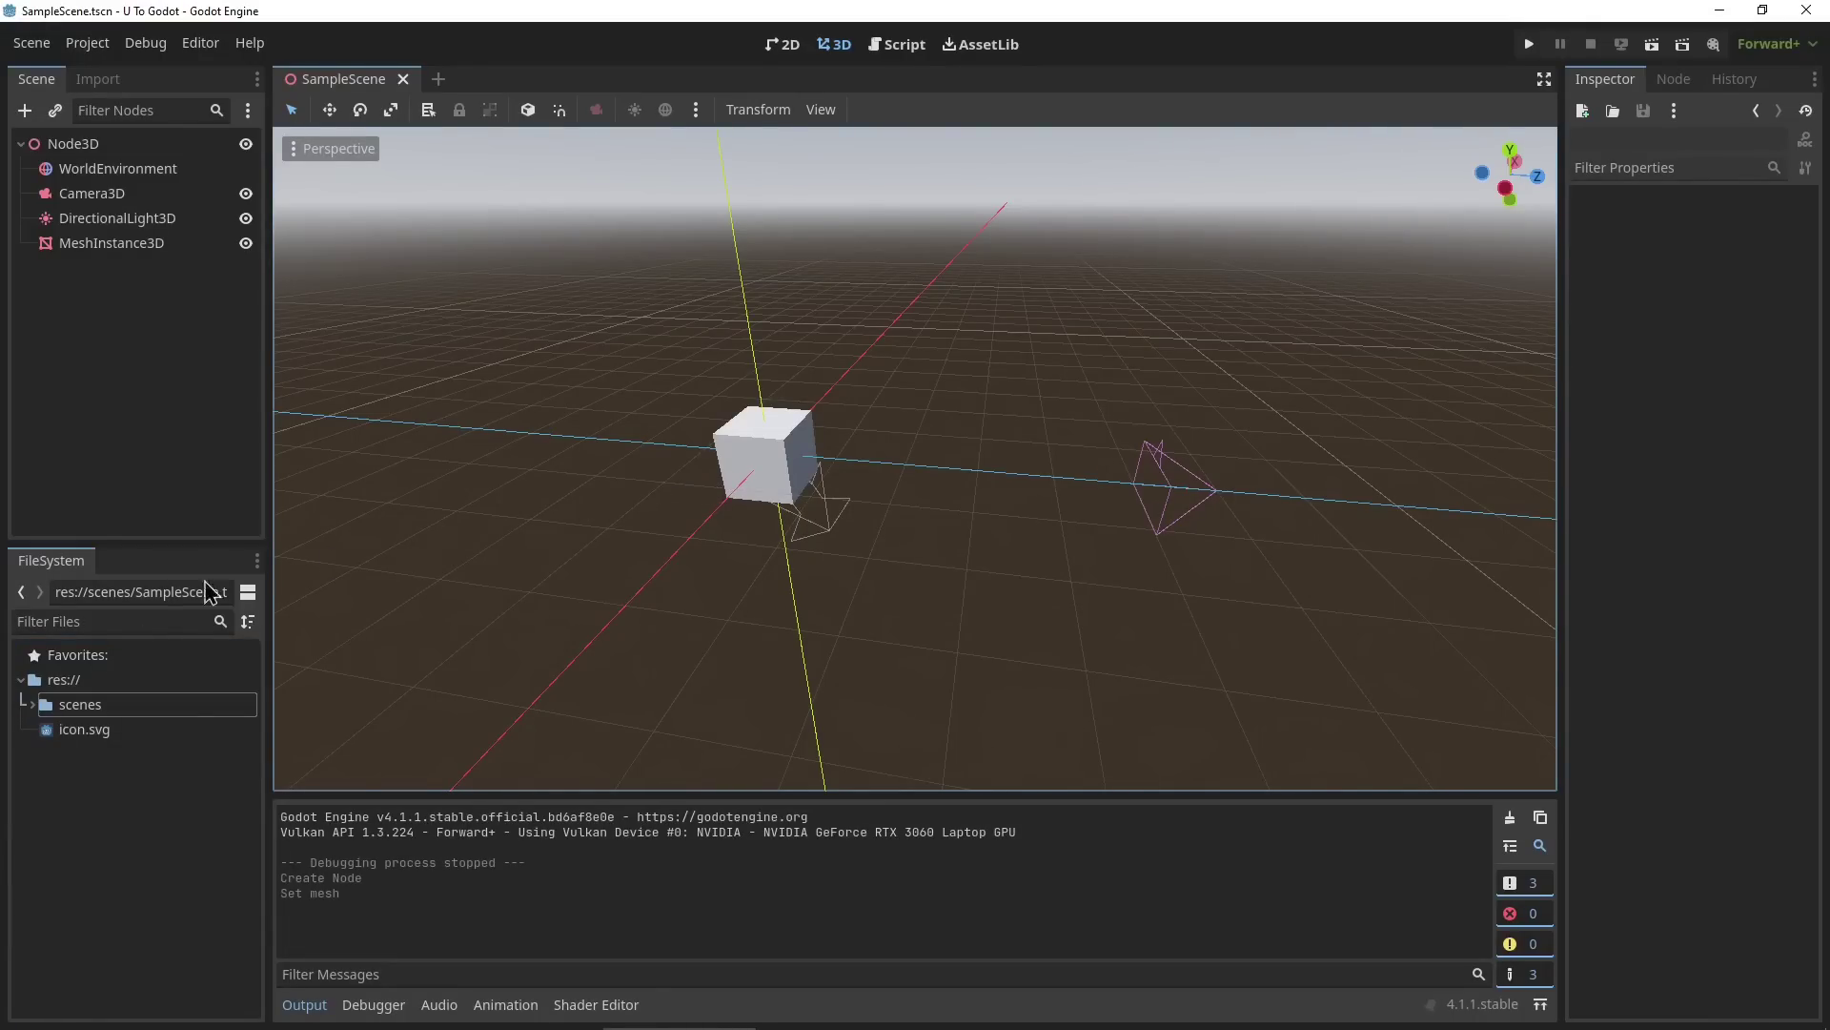
right_click(75, 777)
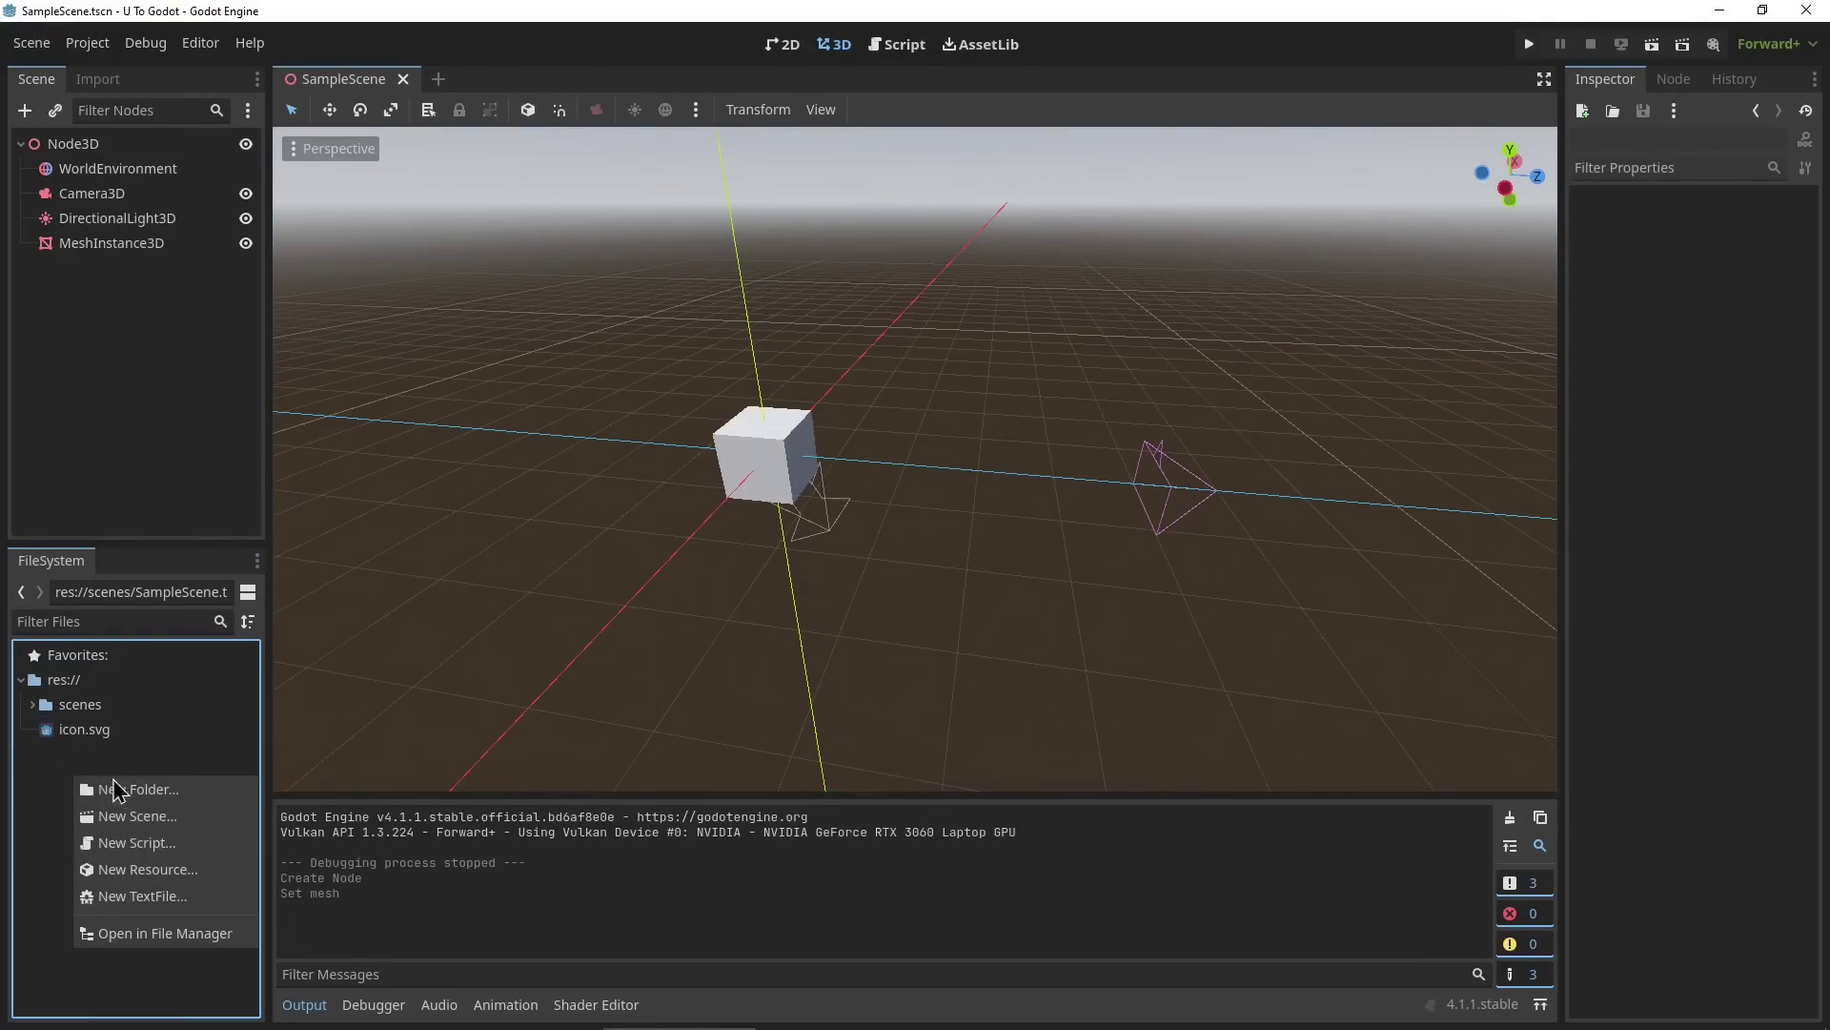
left_click(174, 791)
type("m")
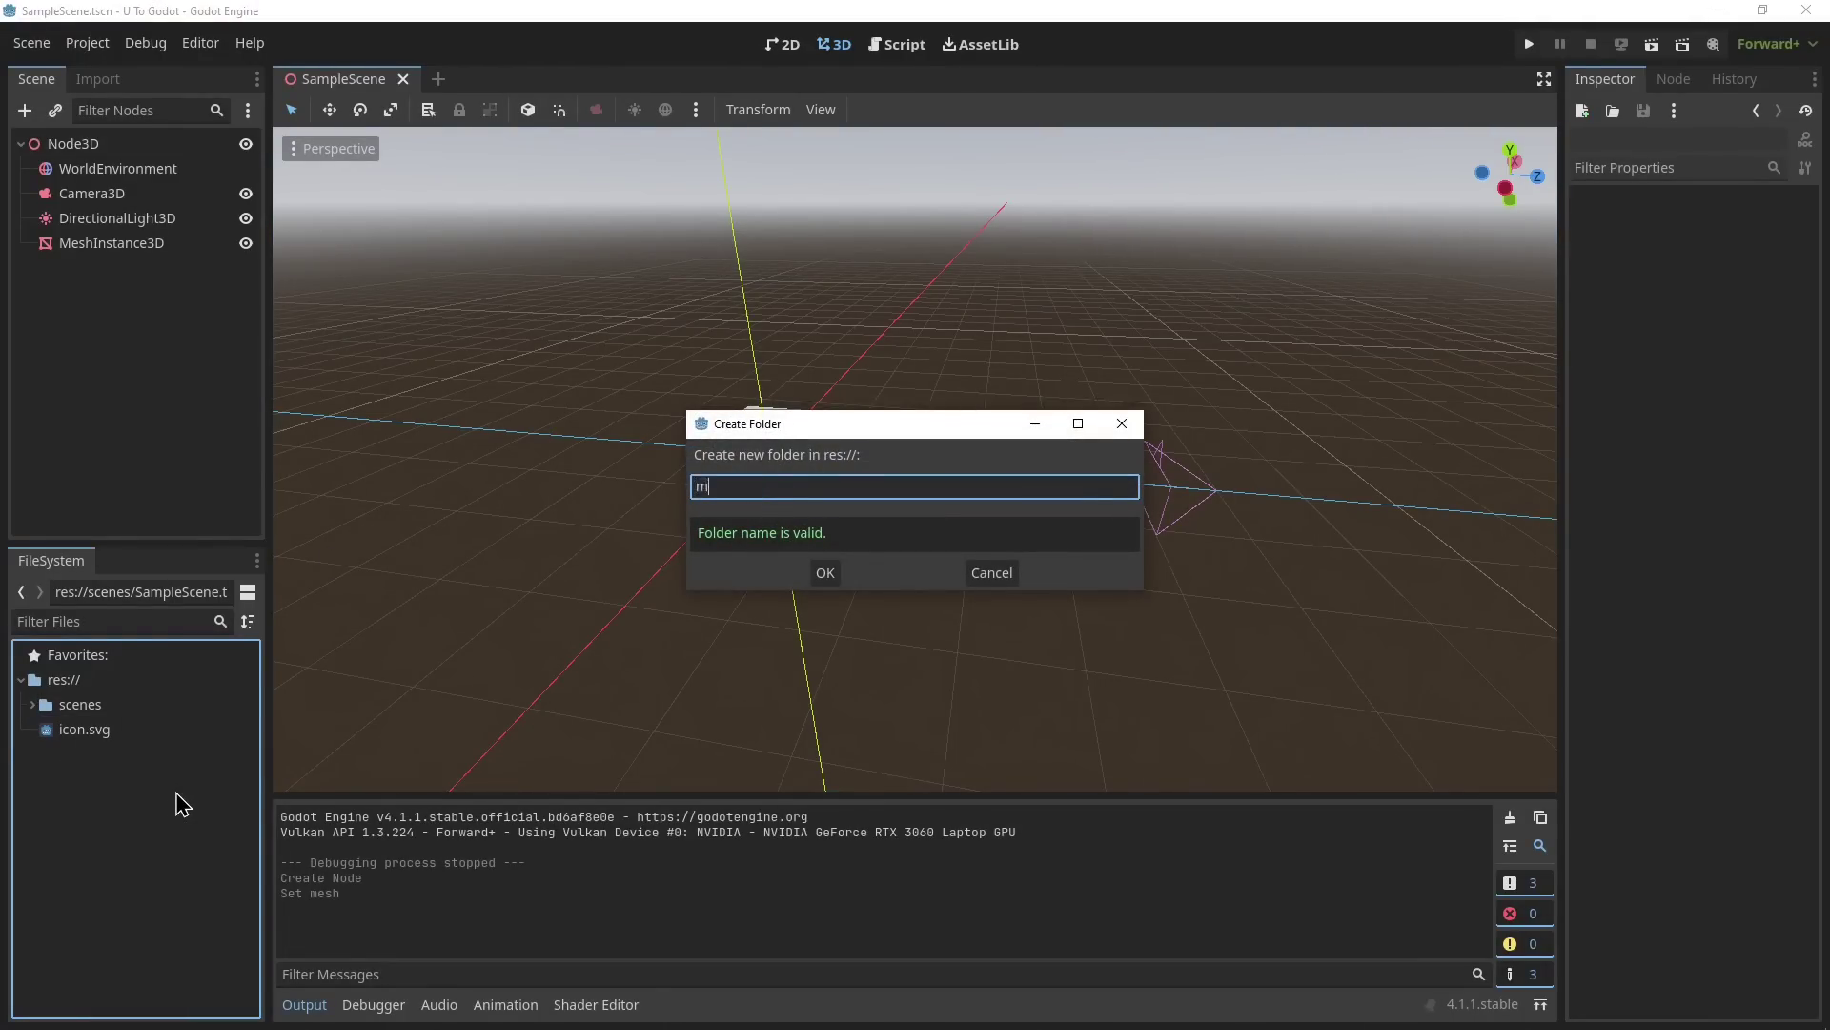
type("aterials")
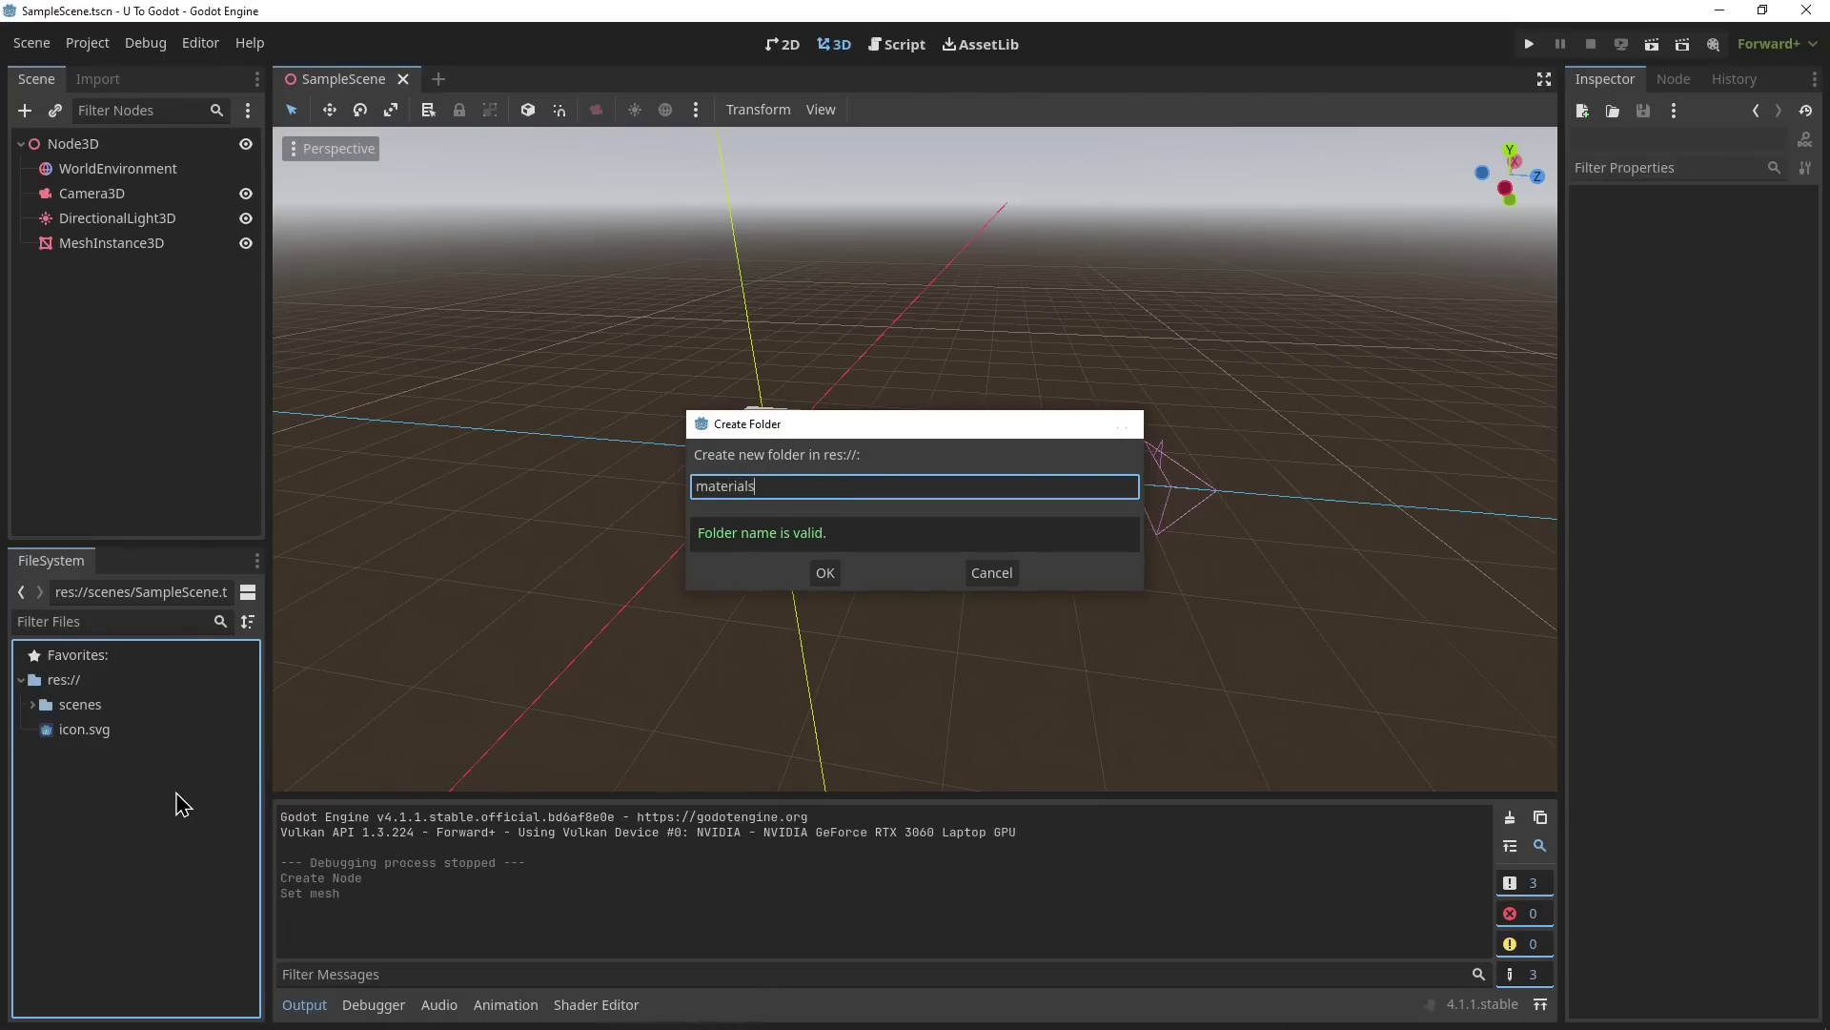
key("Return")
Start creating a new resource in the materials folder and browse the available resource types.
right_click(63, 707)
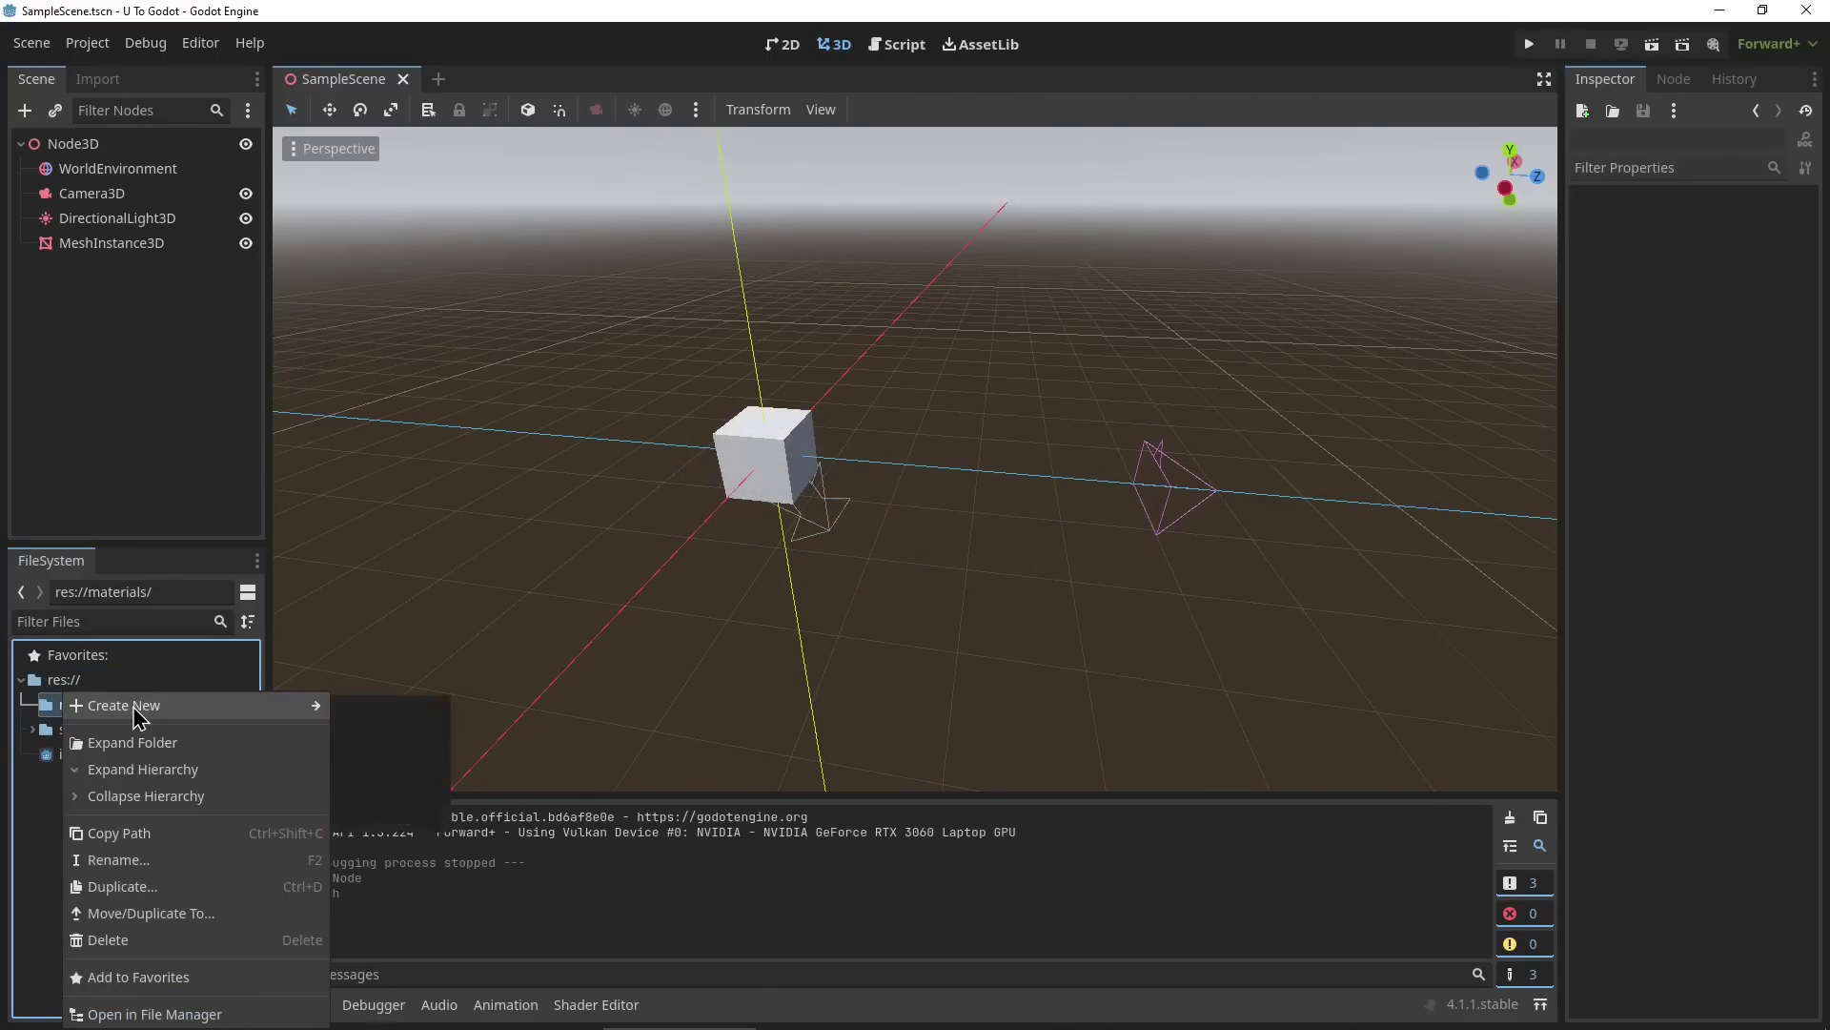
mouse_move(300, 711)
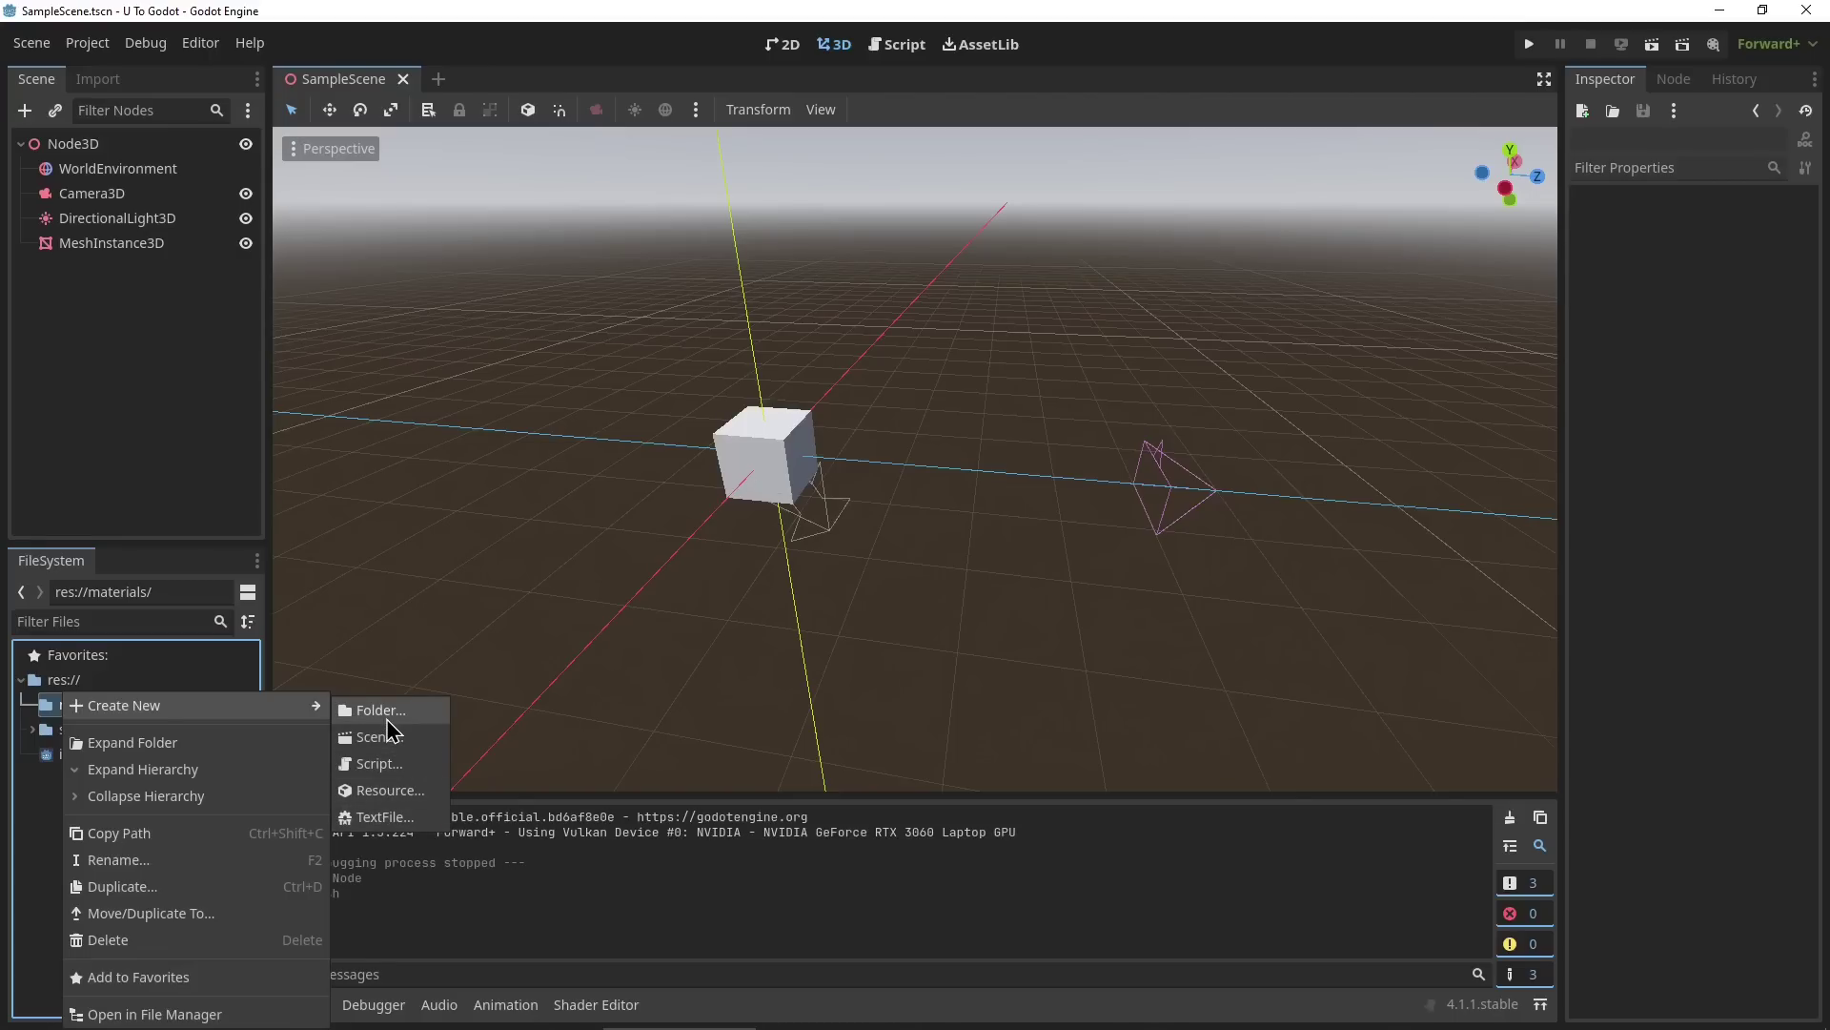
left_click(381, 797)
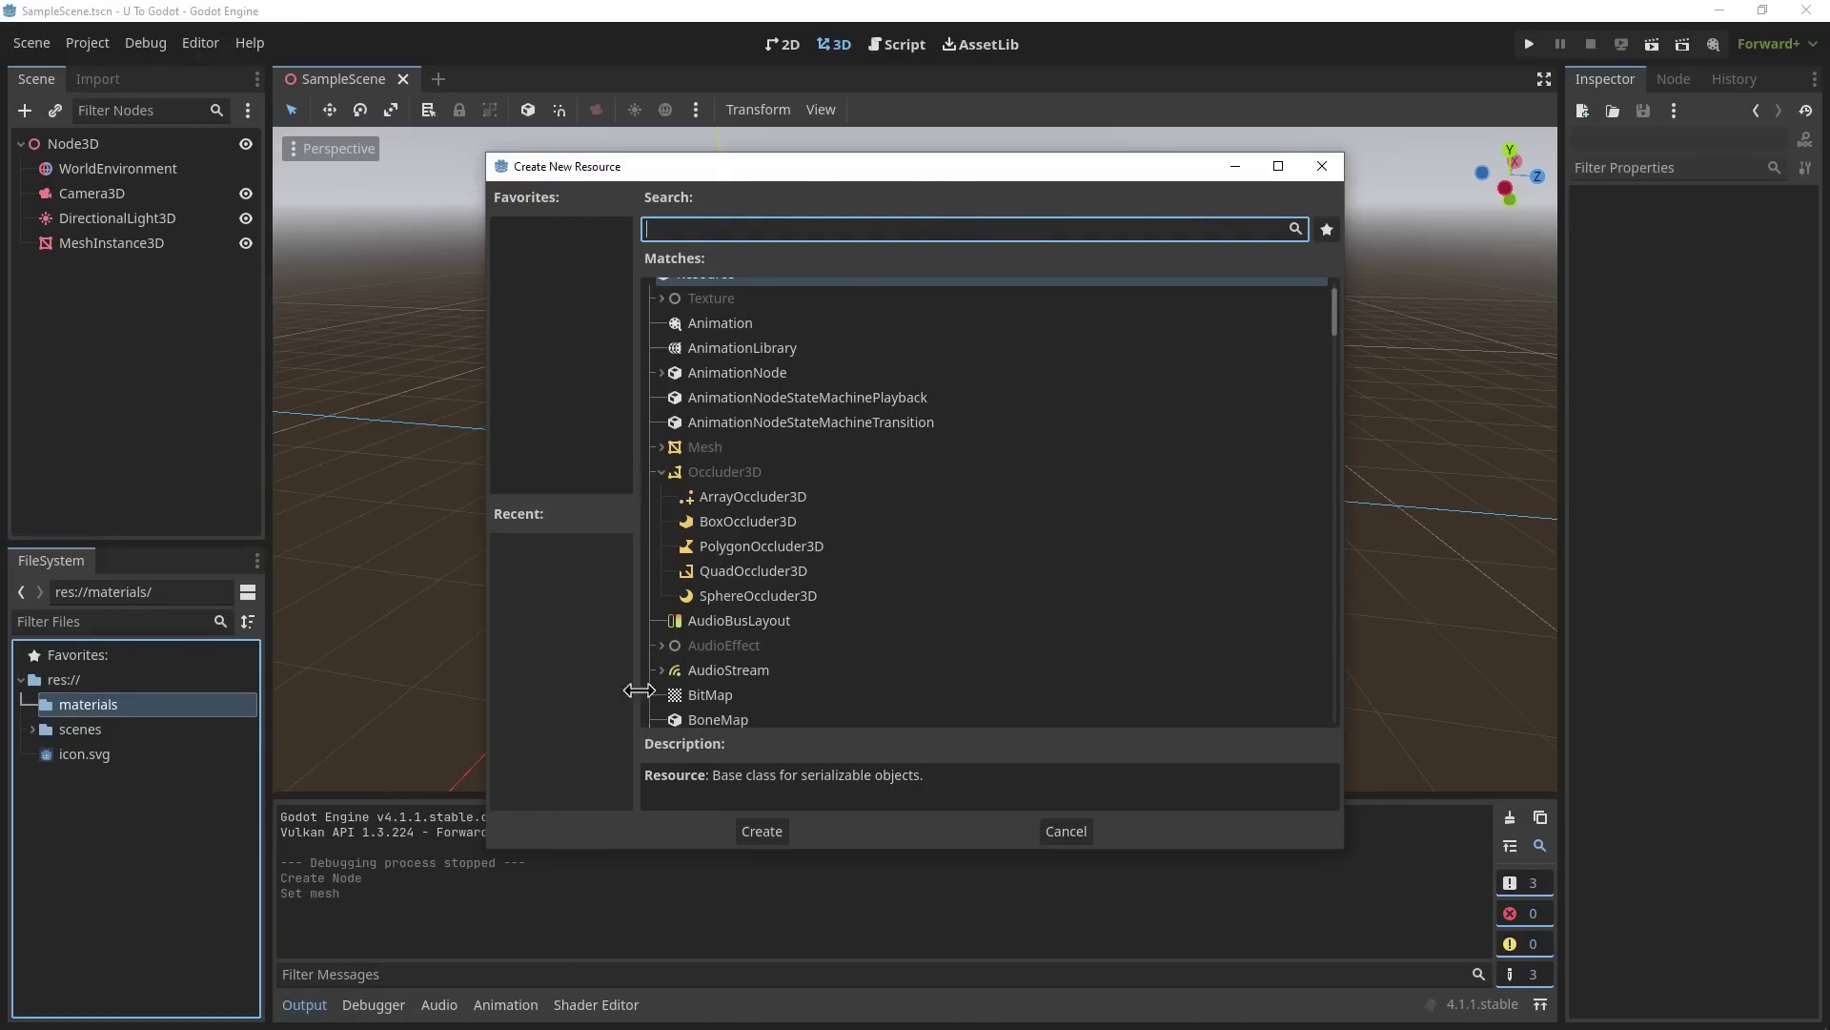
scroll(829, 506, "down", 10)
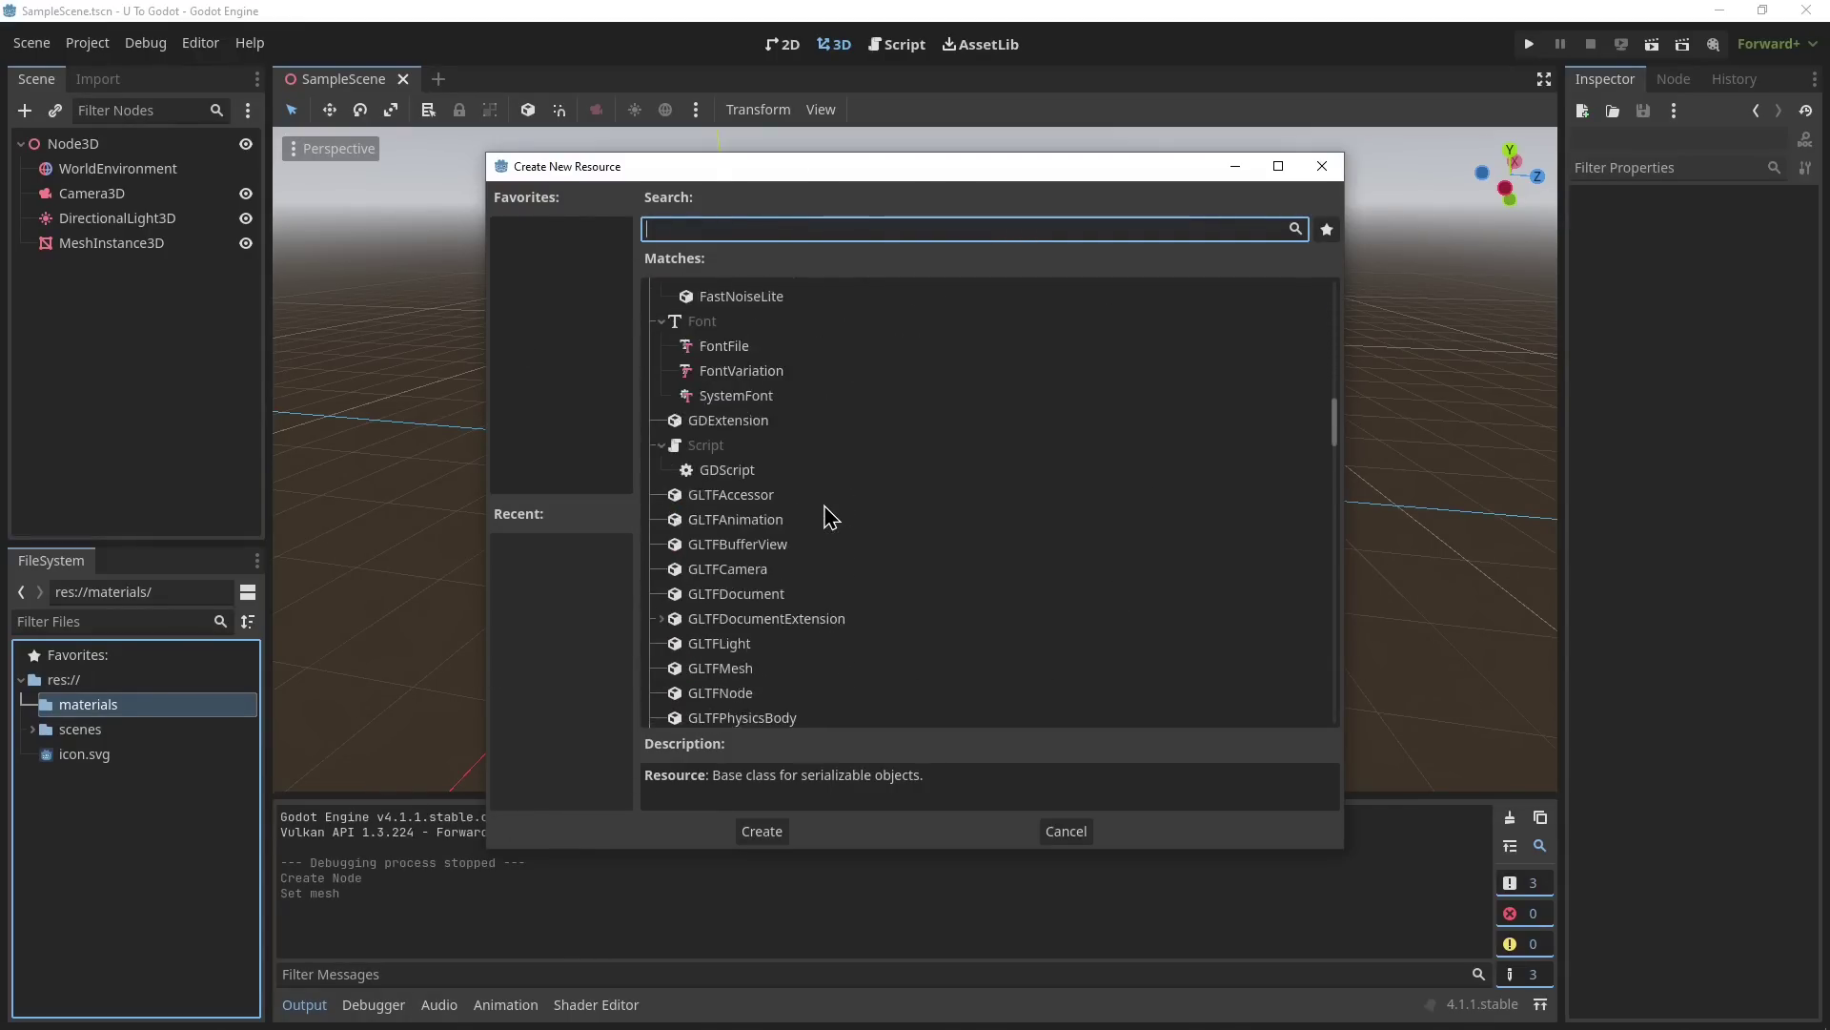
scroll(830, 515, "down", 3)
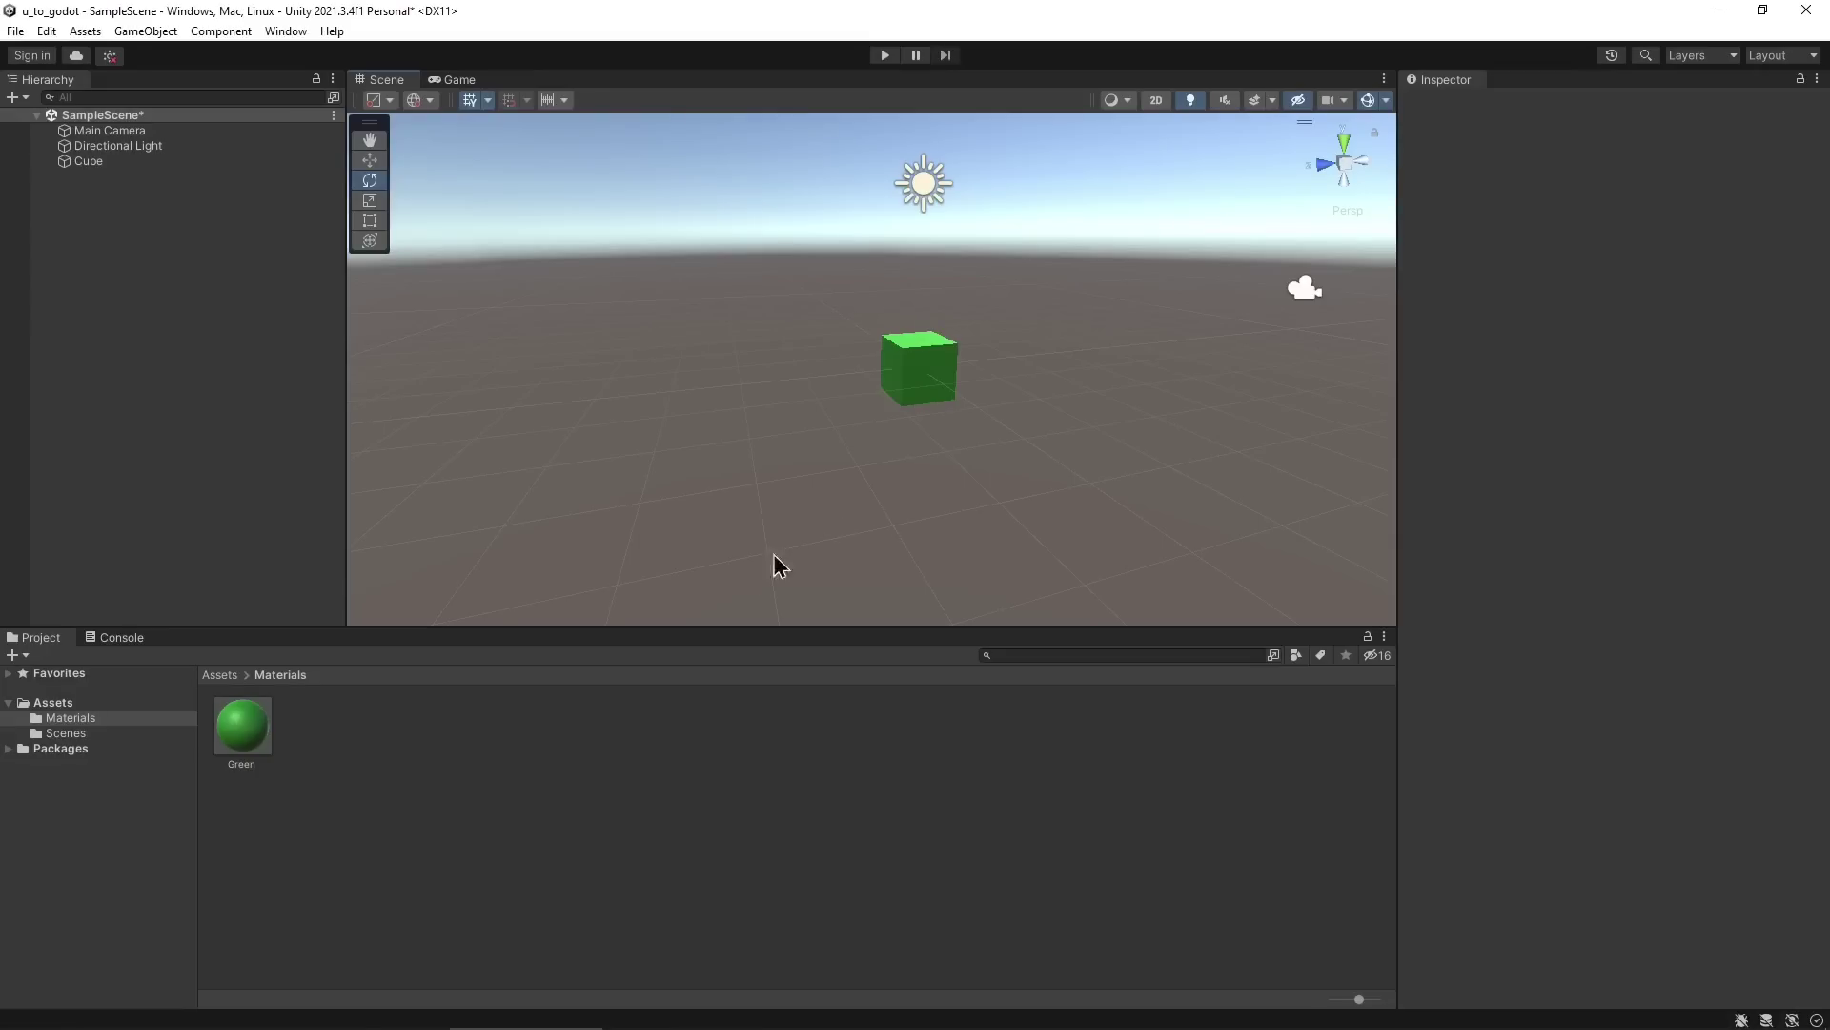
Switch to Unity and view the asset types that can be created in the Materials folder.
right_click(375, 774)
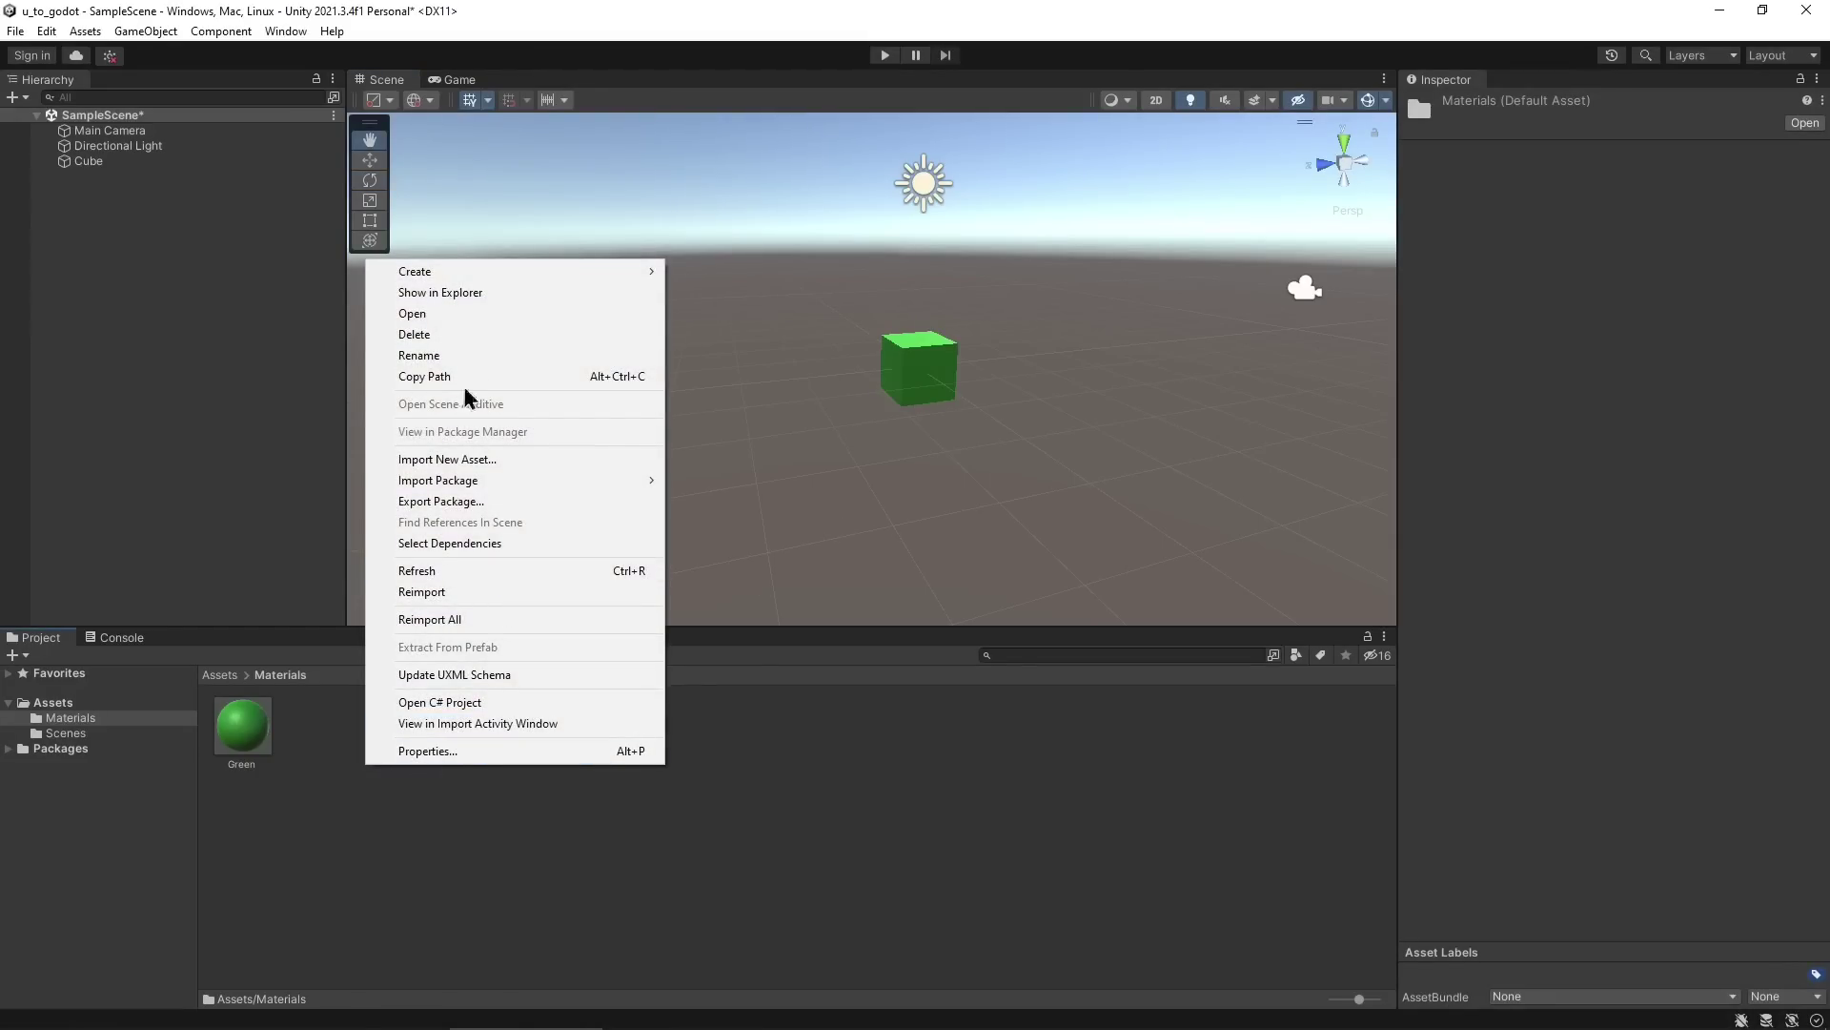
mouse_move(464, 276)
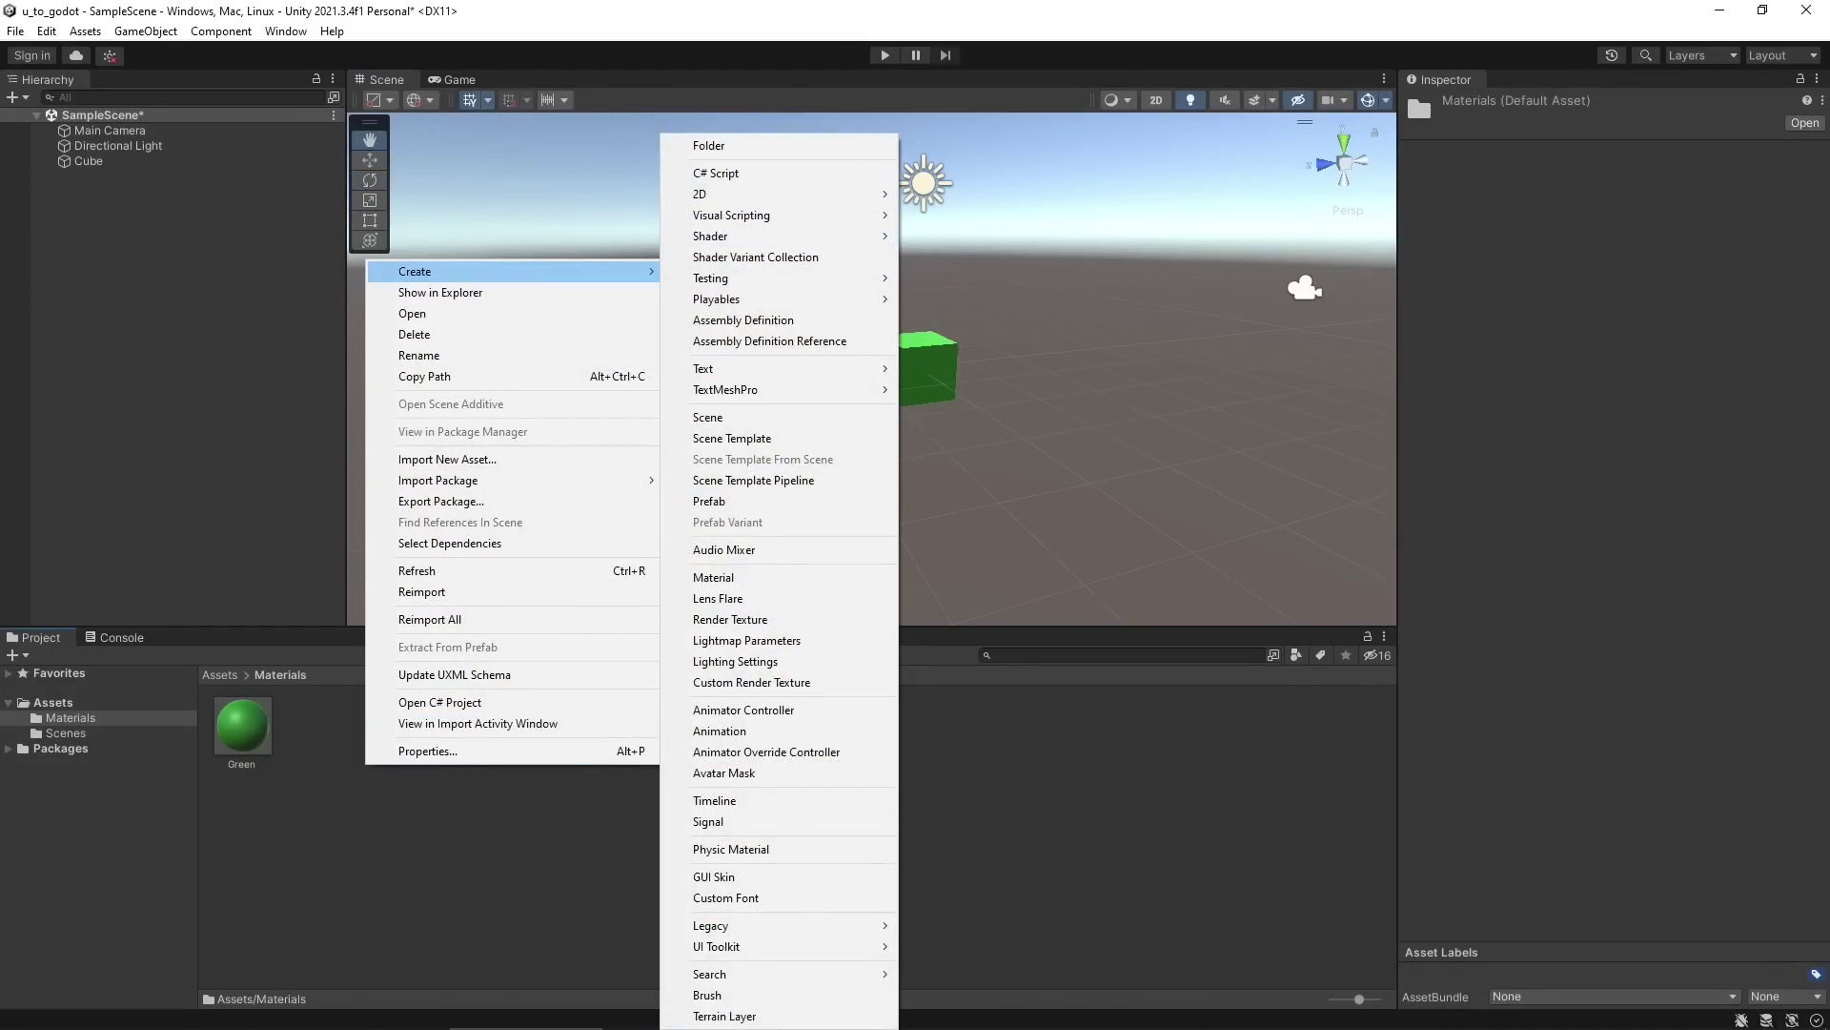
left_click(896, 870)
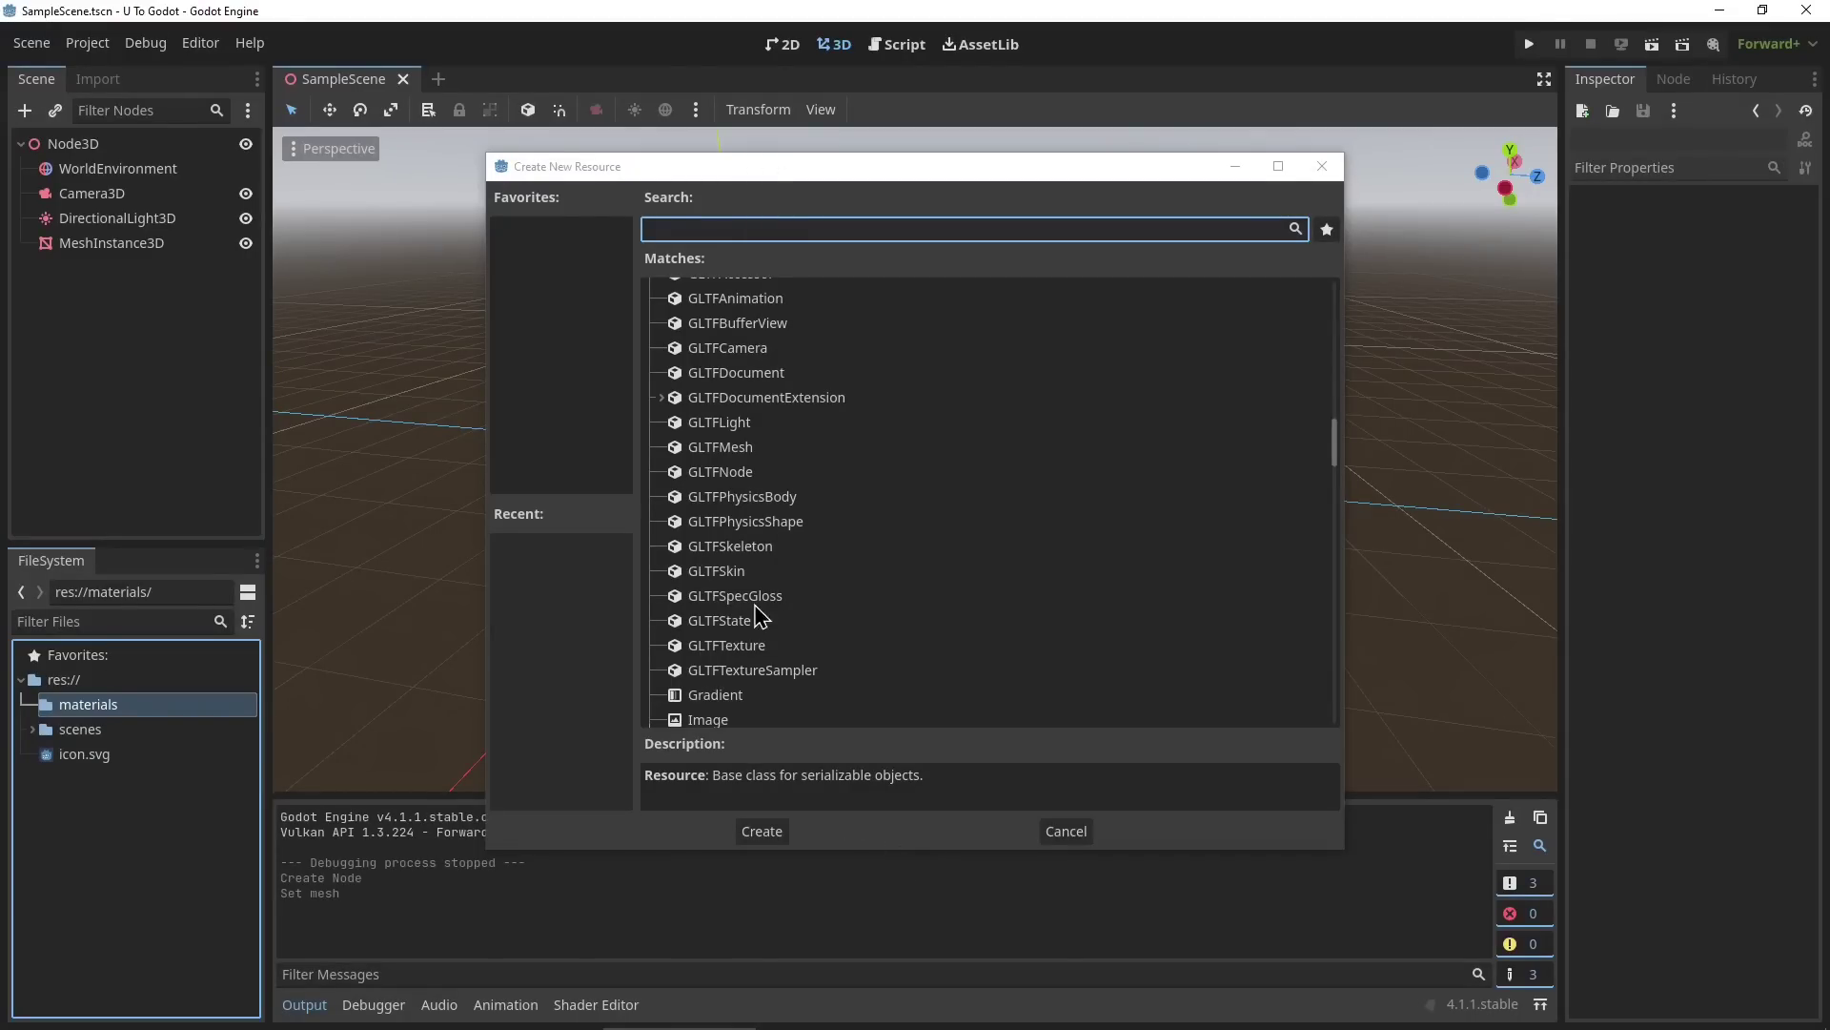
Switch to Godot, create a StandardMaterial3D resource, save it as green.tres in res://materials and expand that folder.
scroll(758, 618, "up", 3)
left_click(711, 228)
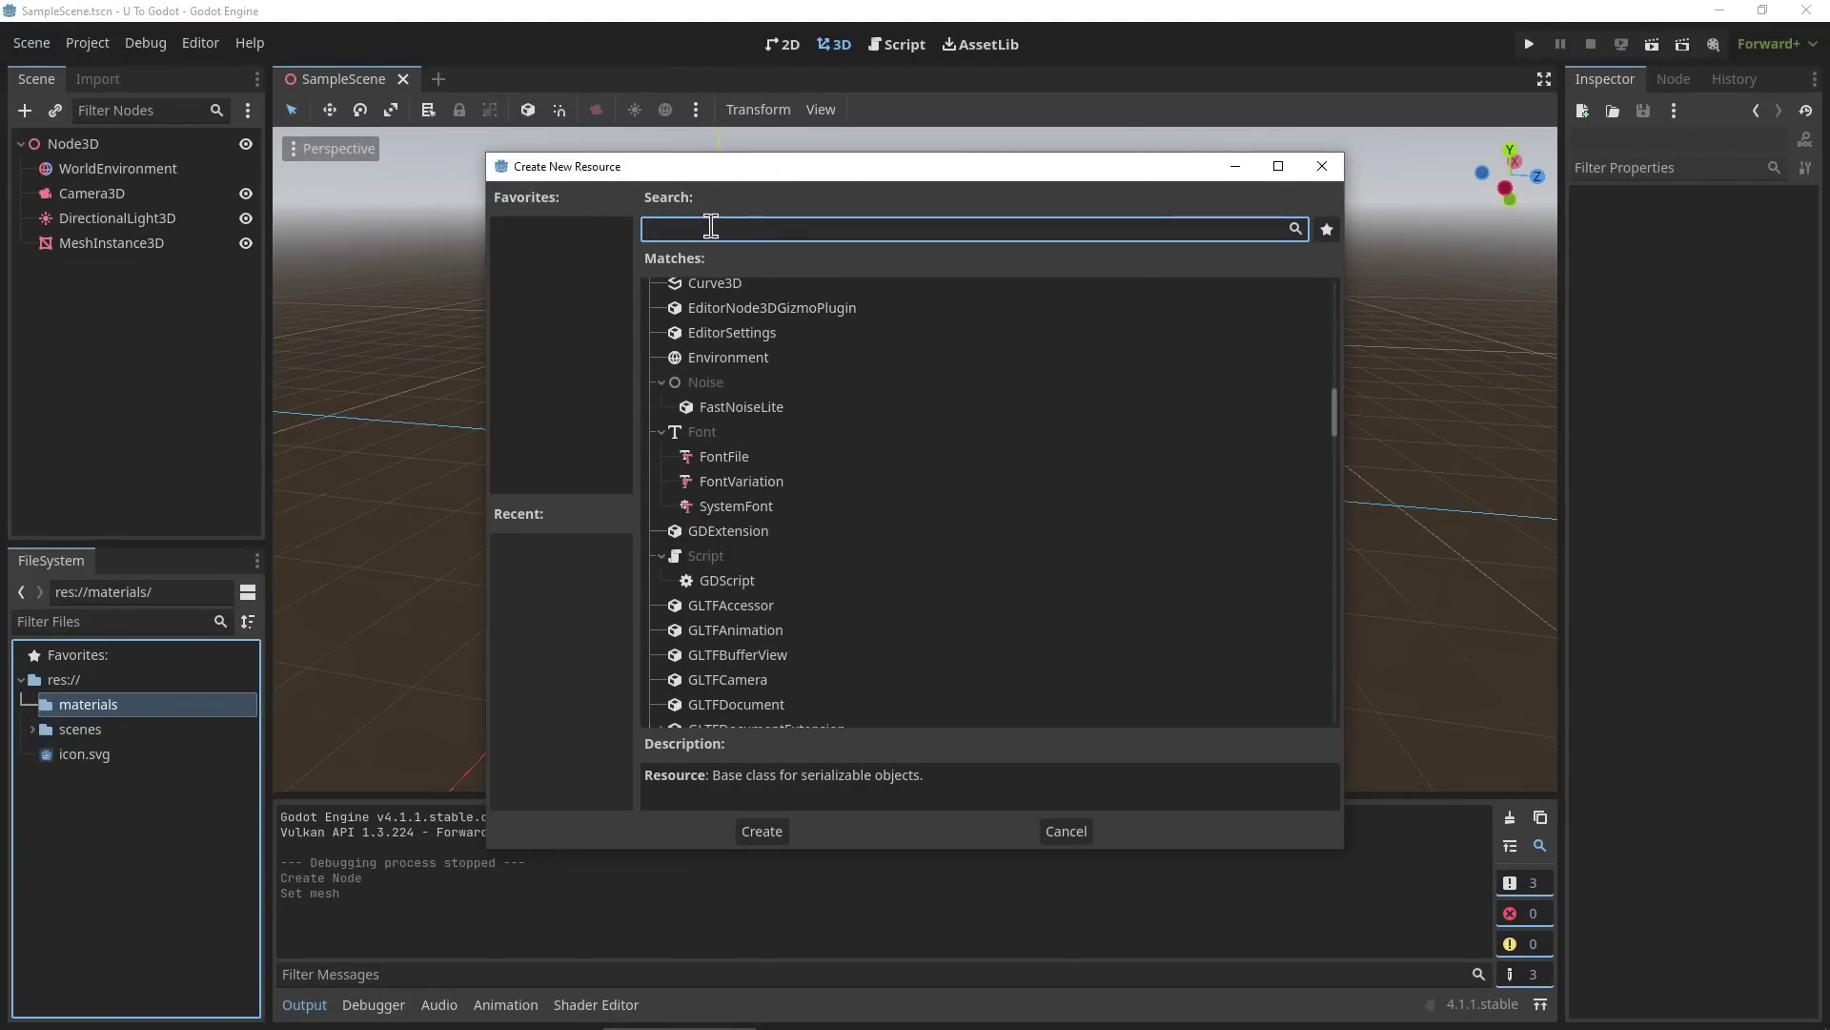
type("mat")
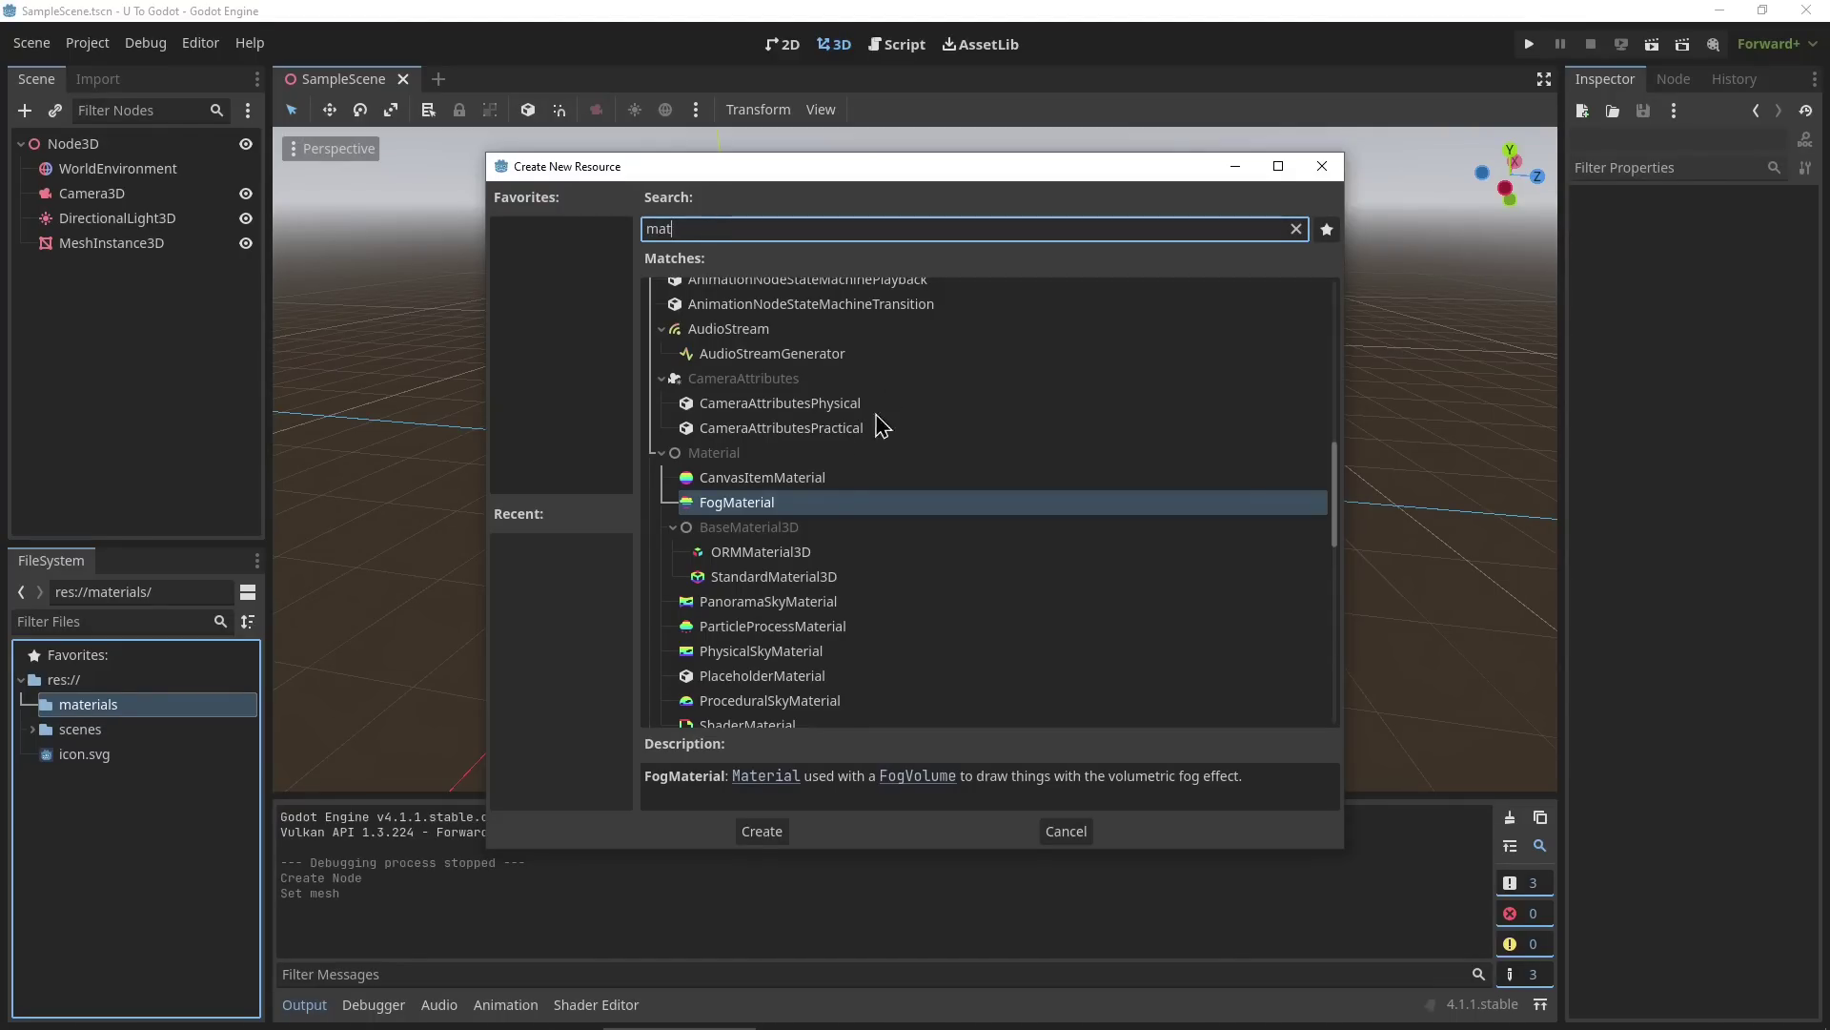
scroll(853, 505, "down", 3)
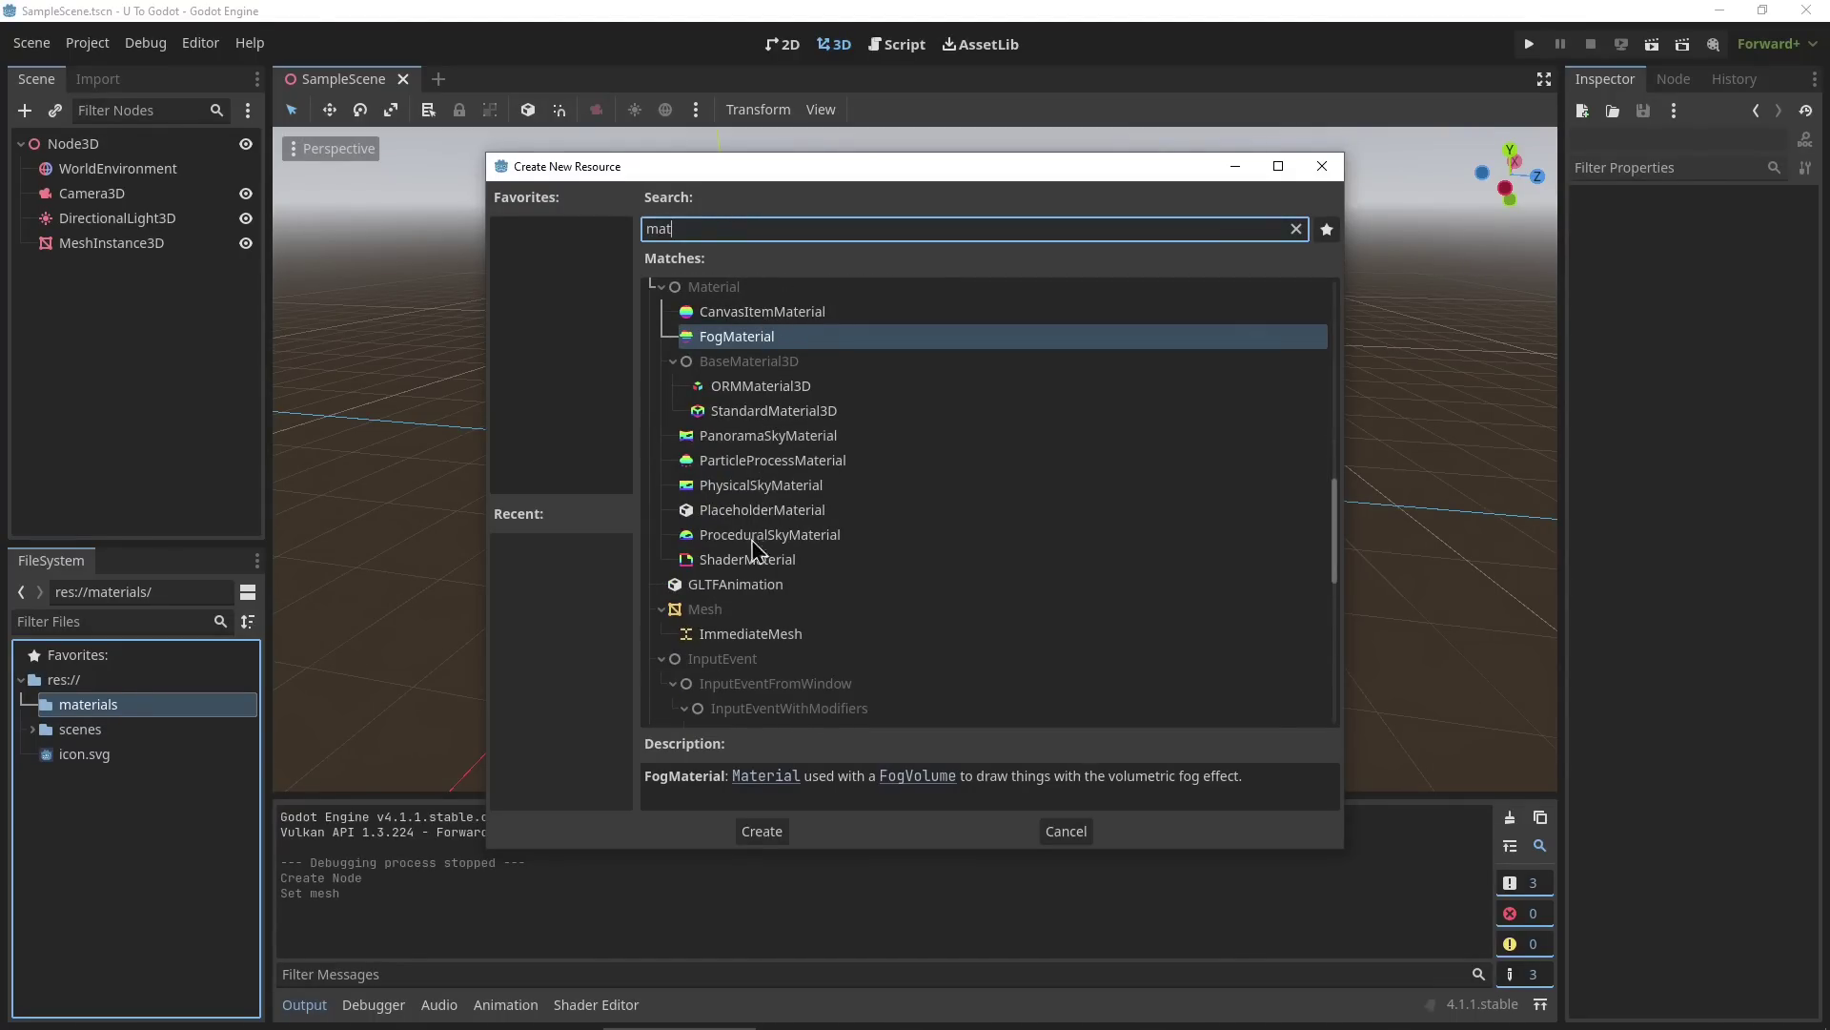
left_click(776, 418)
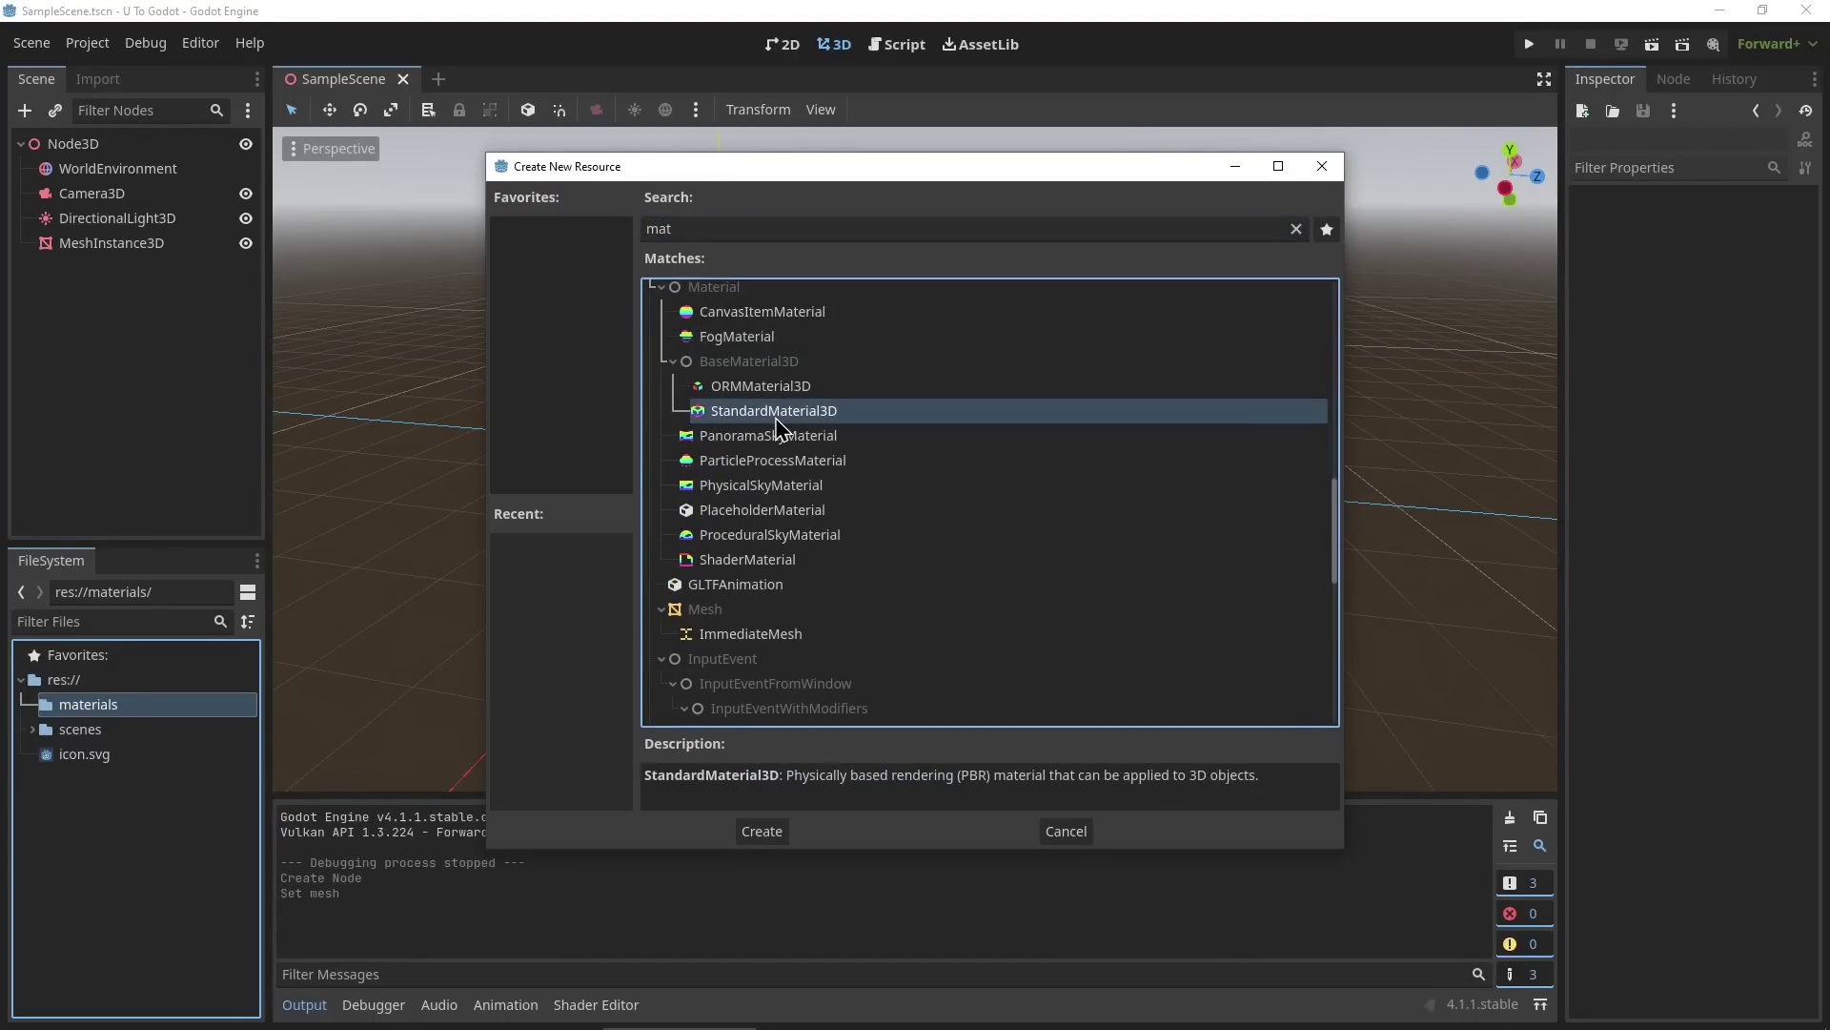
left_click(753, 833)
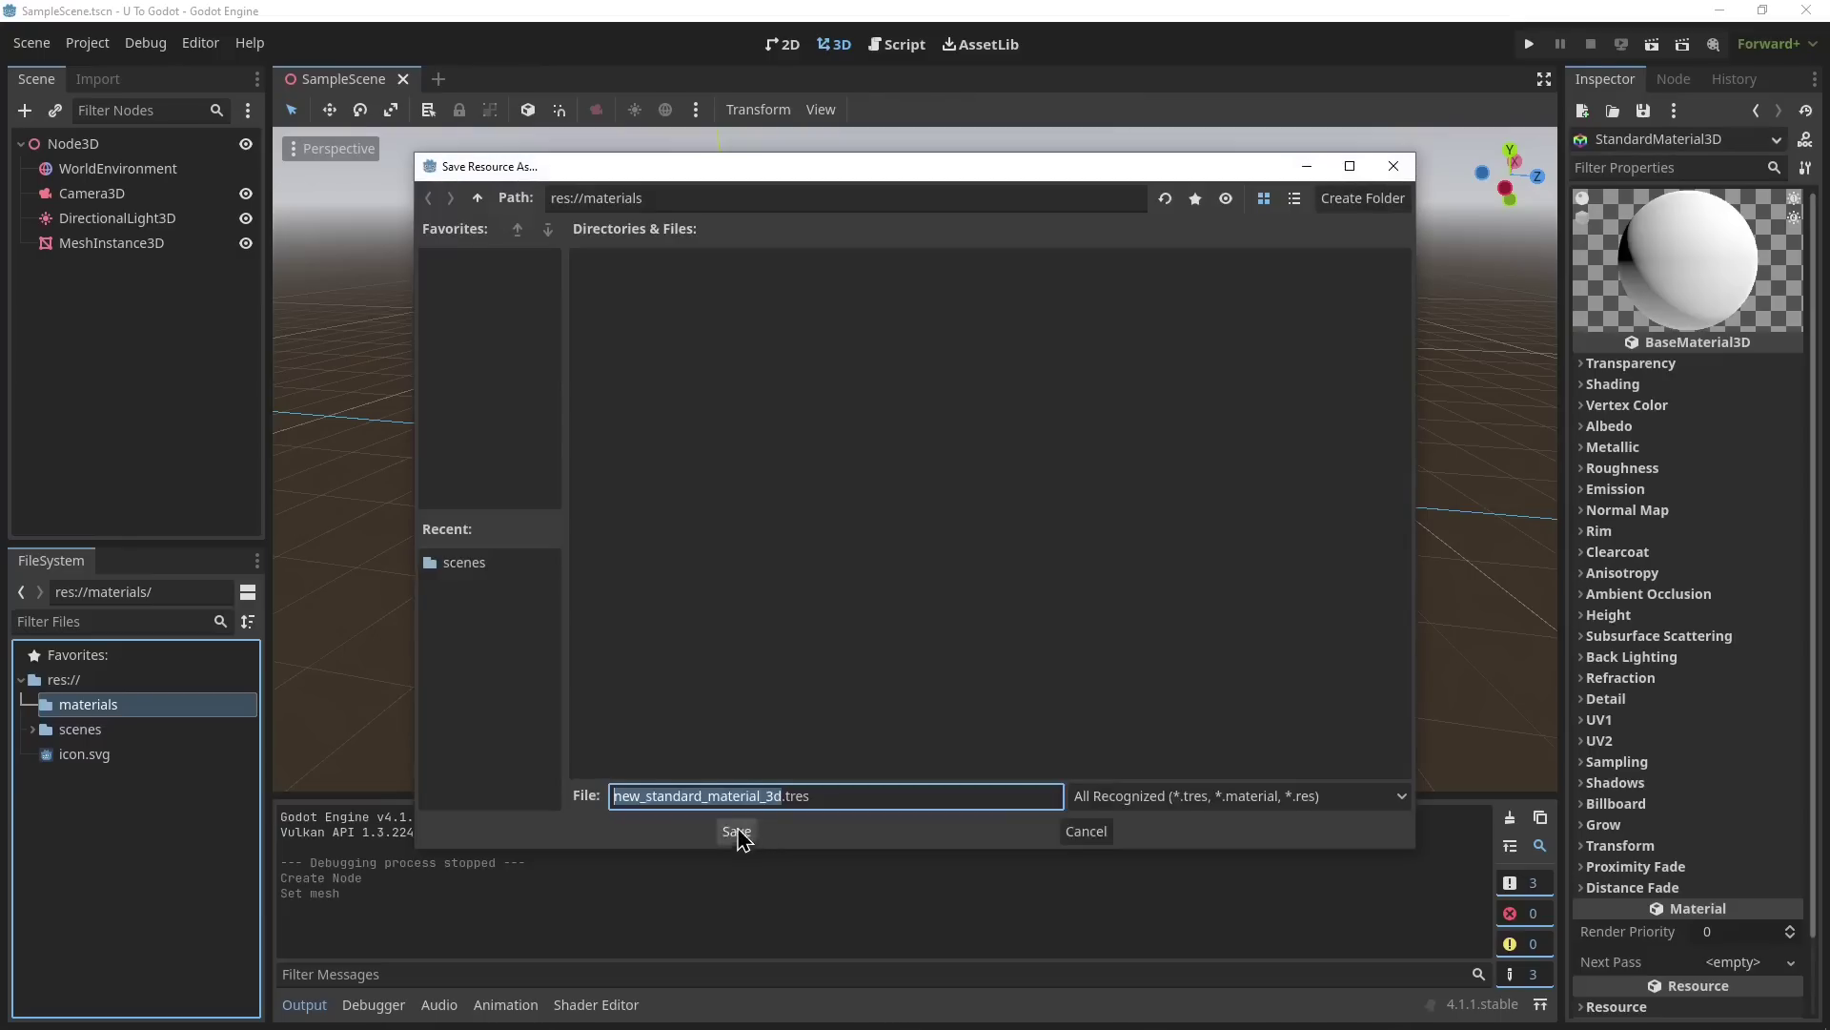
type("green")
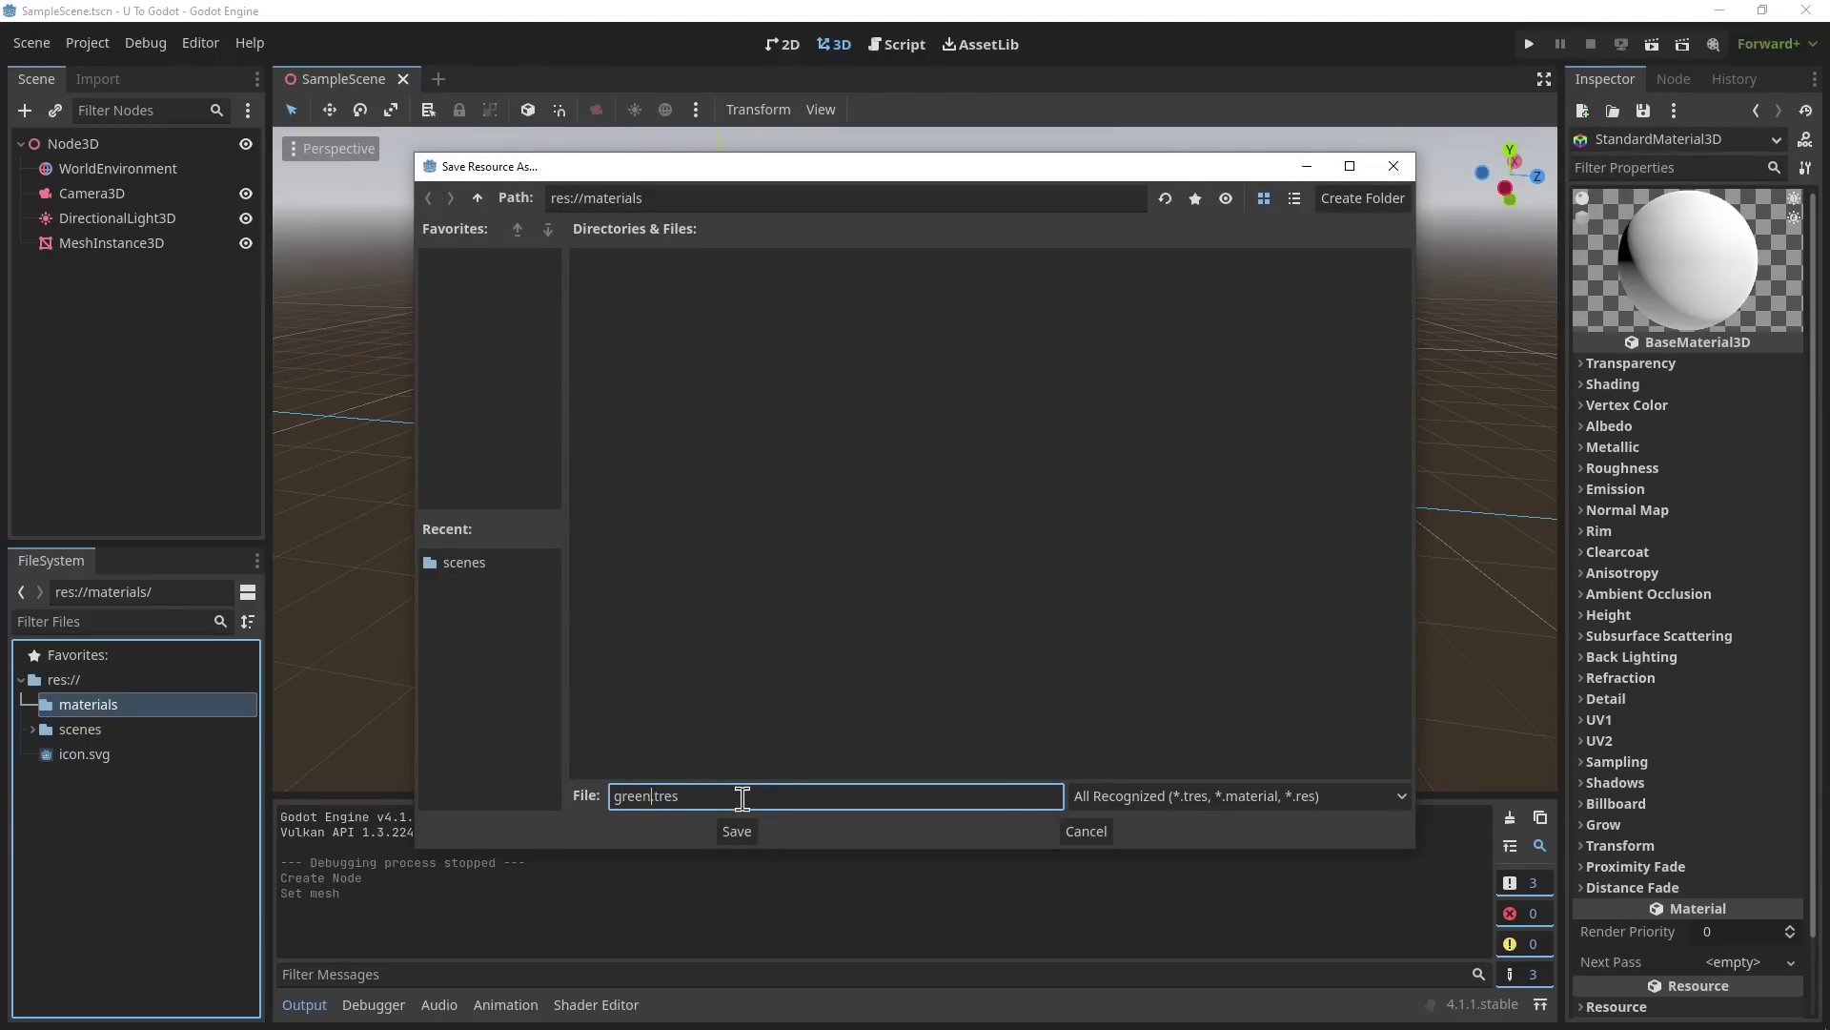
key("Return")
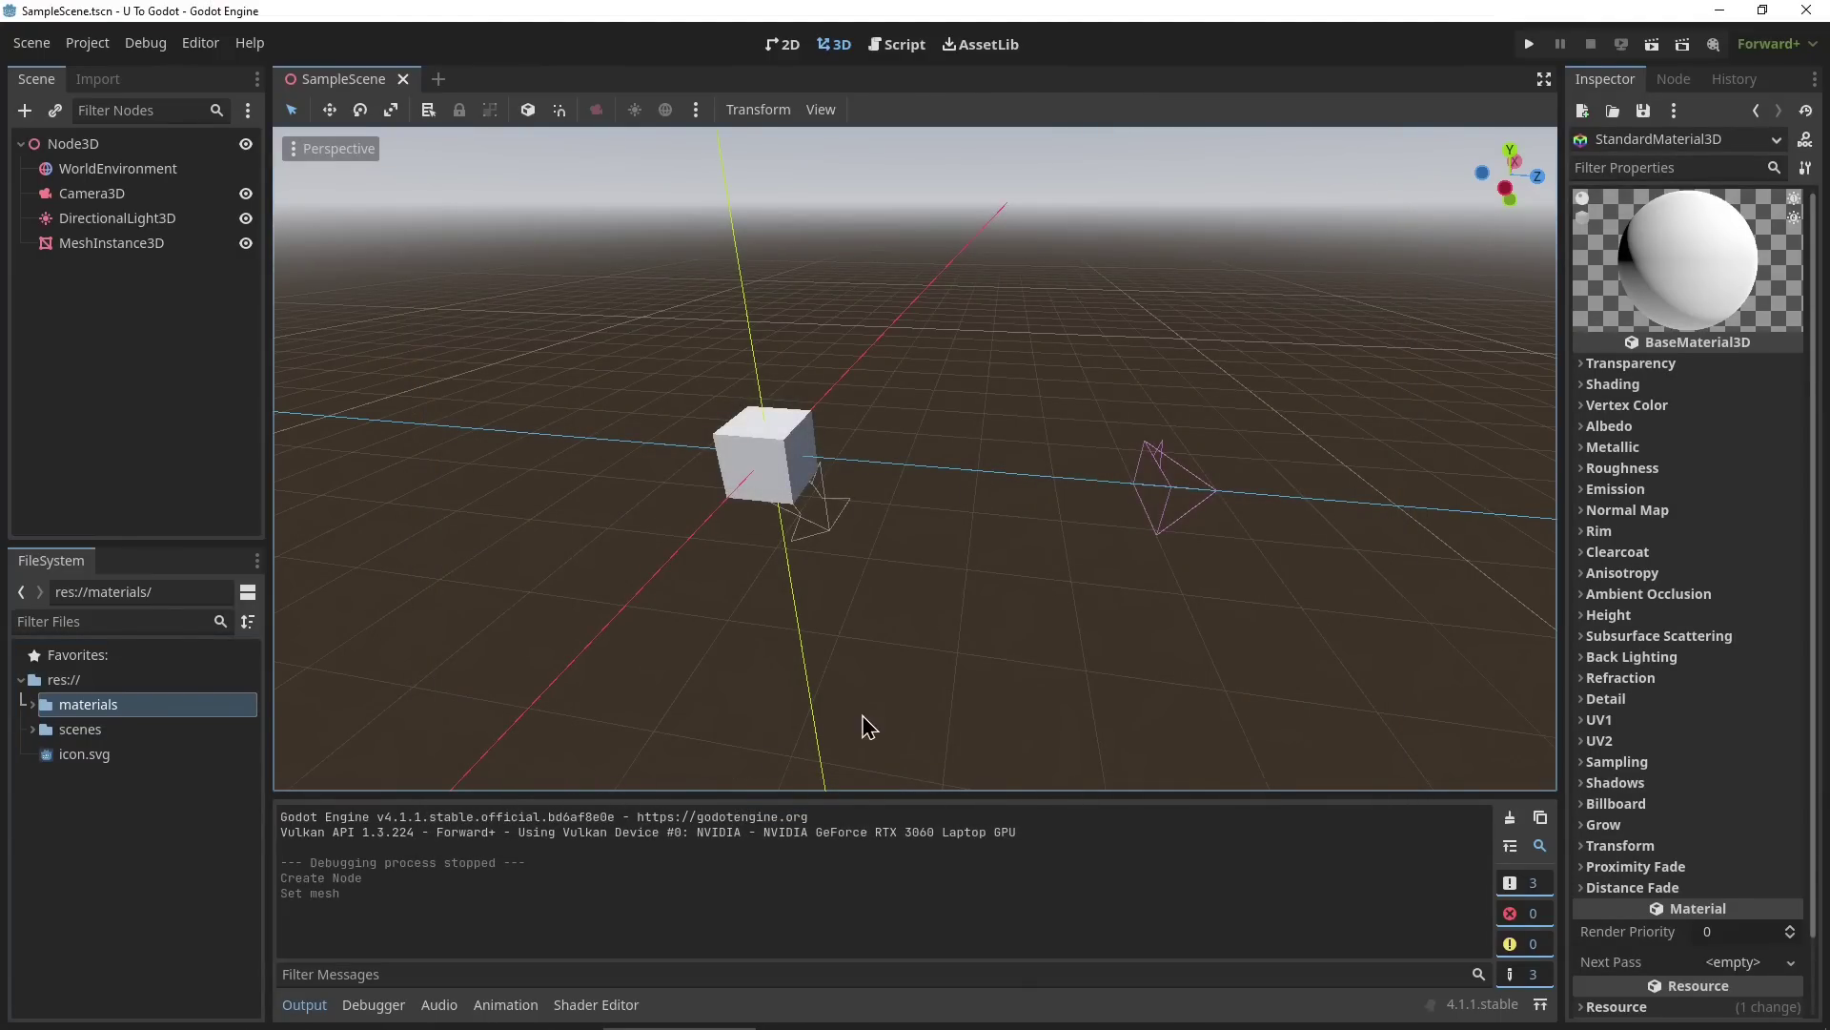
left_click(33, 705)
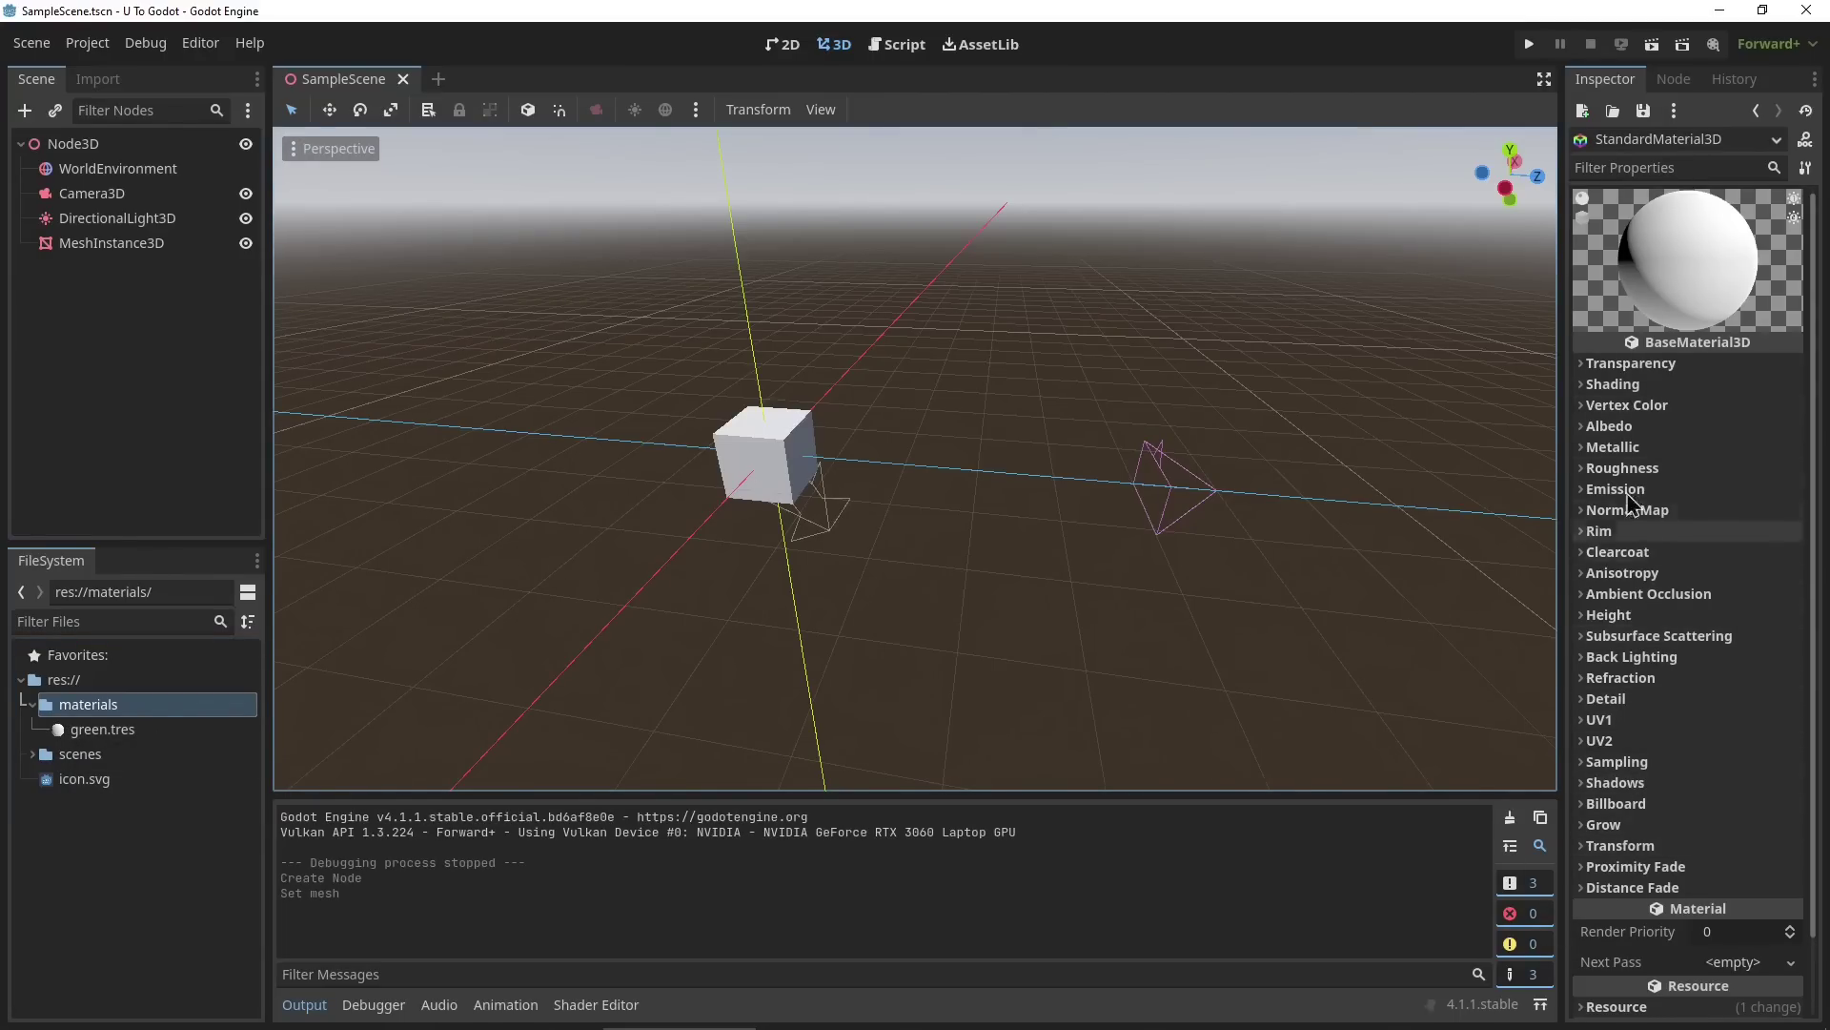
Try a dark grey albedo color (706b68) on the green material and view the color picker's shape options.
left_click(1611, 427)
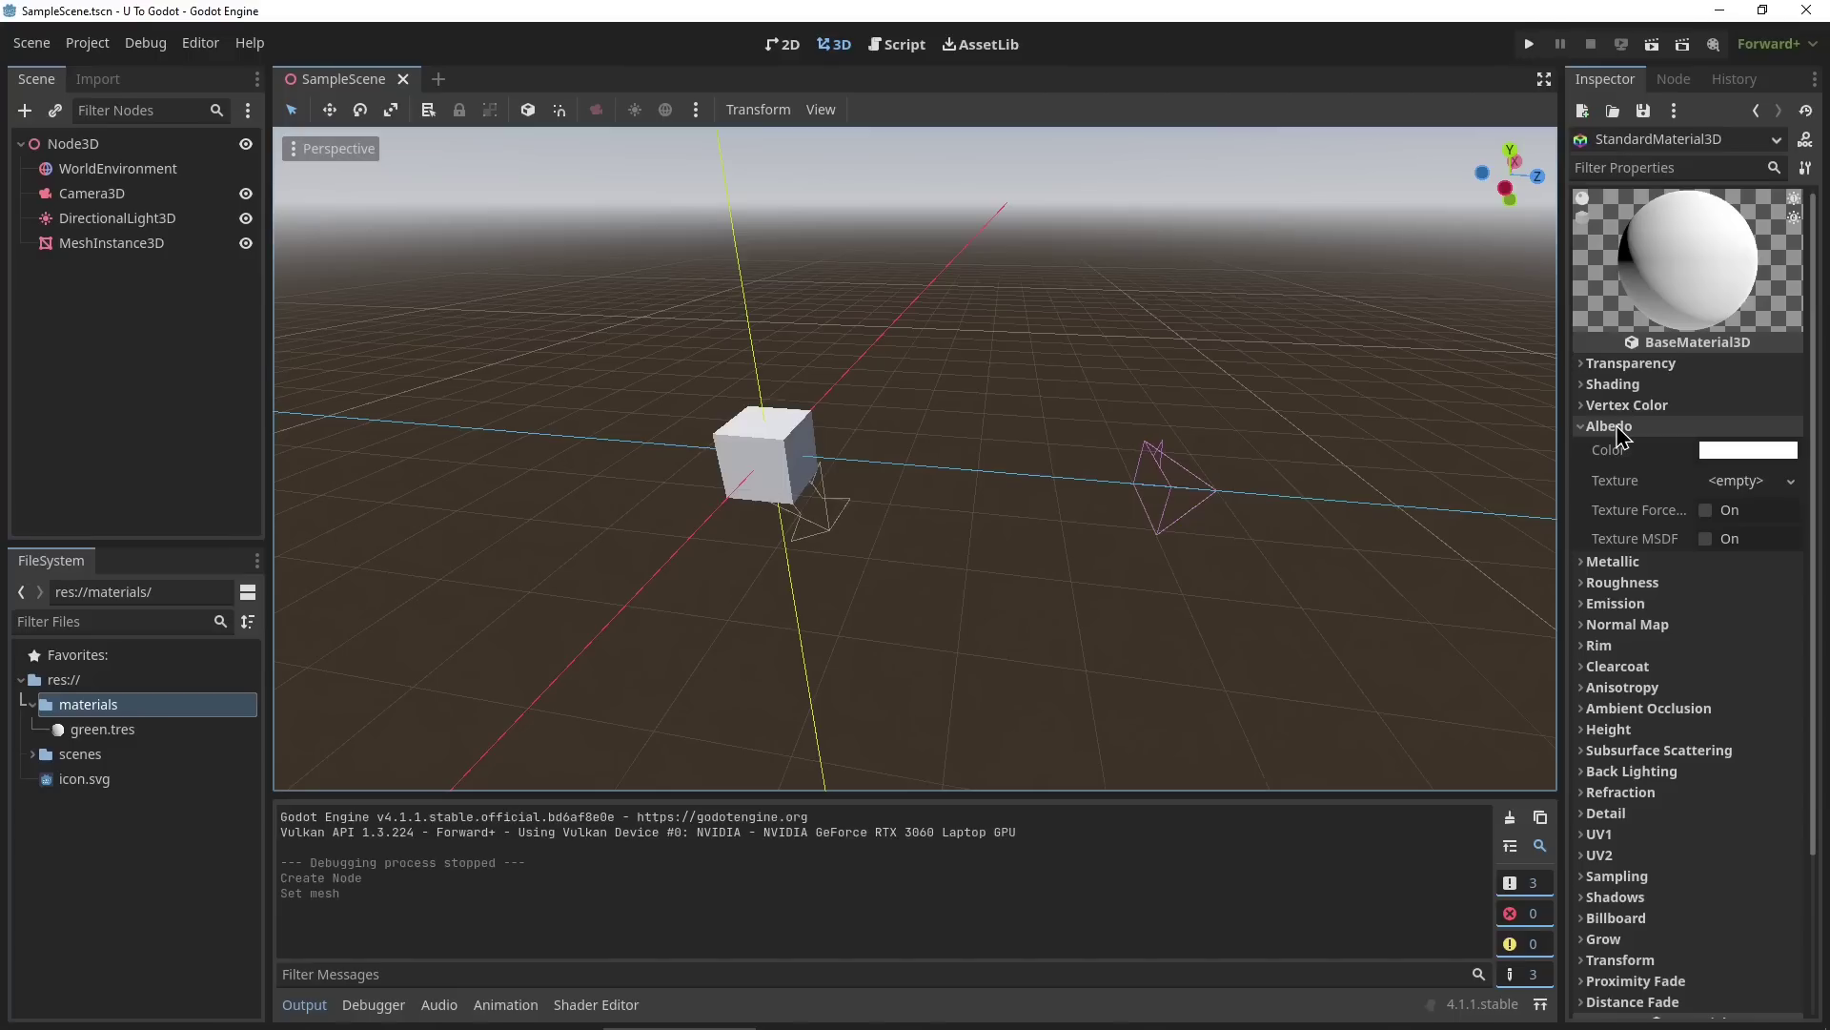
left_click(1735, 452)
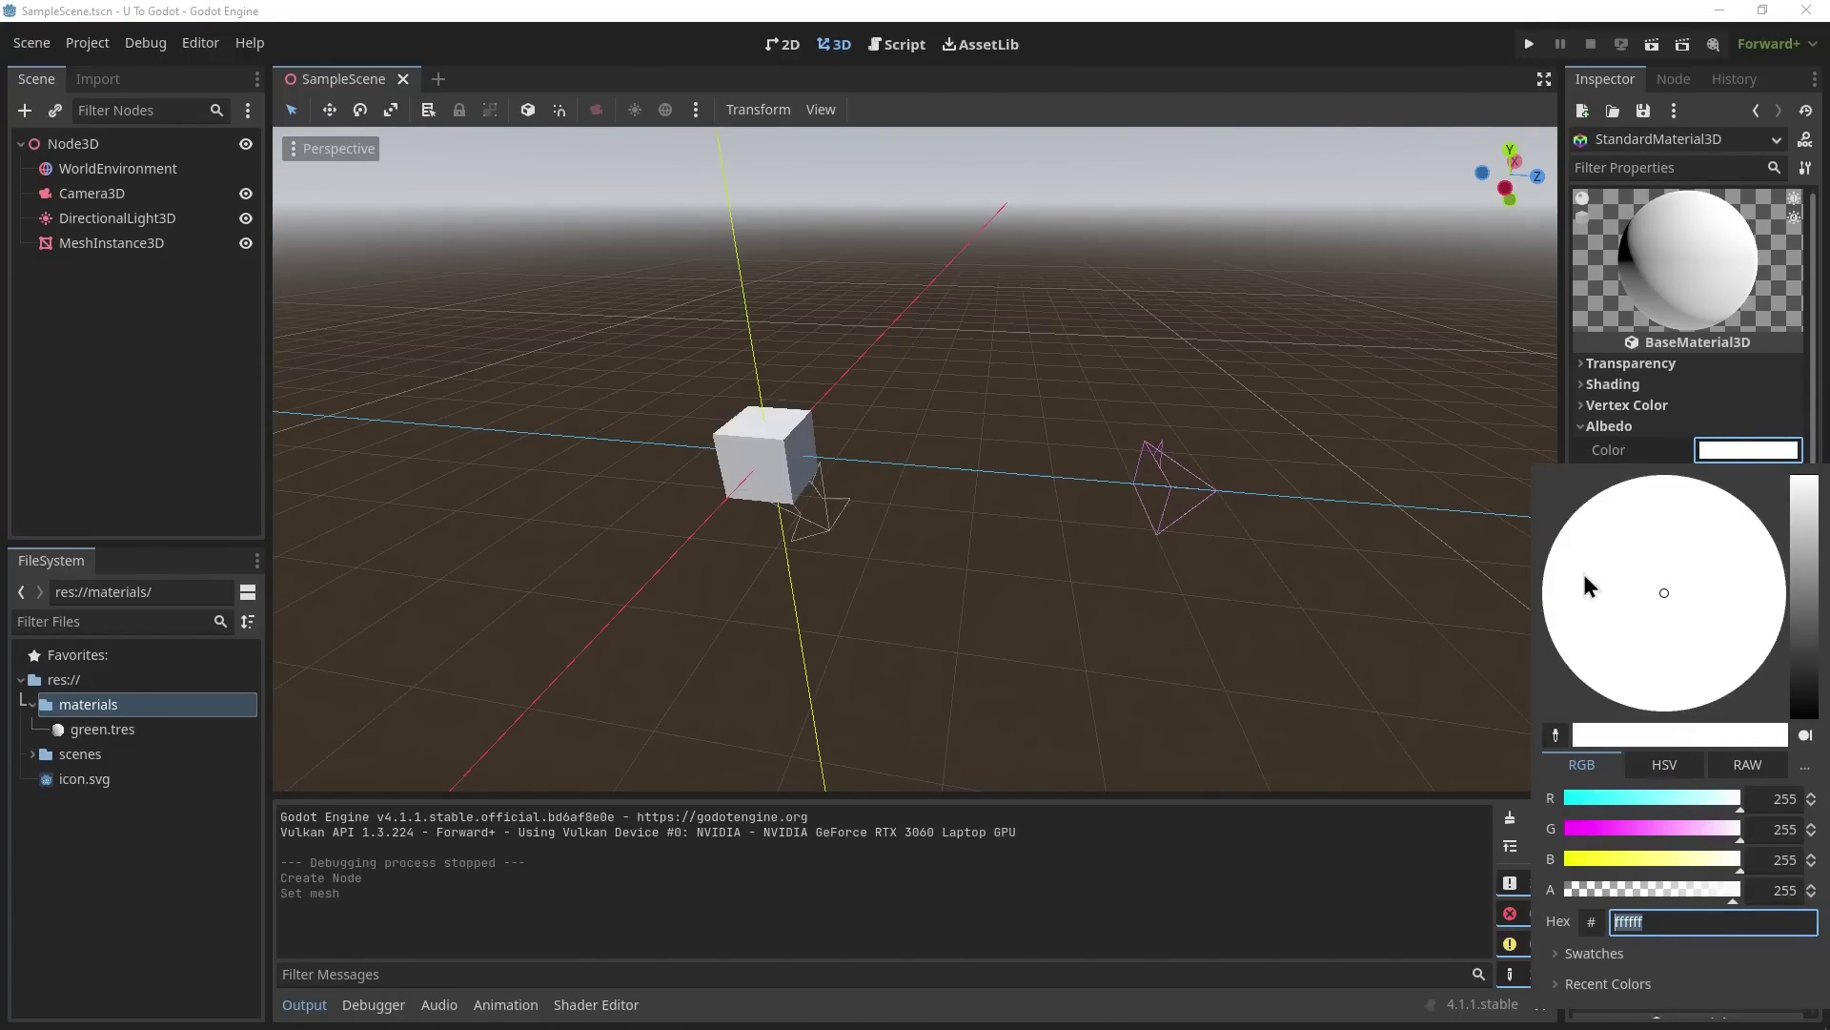
left_click_drag(1761, 573, 1672, 599)
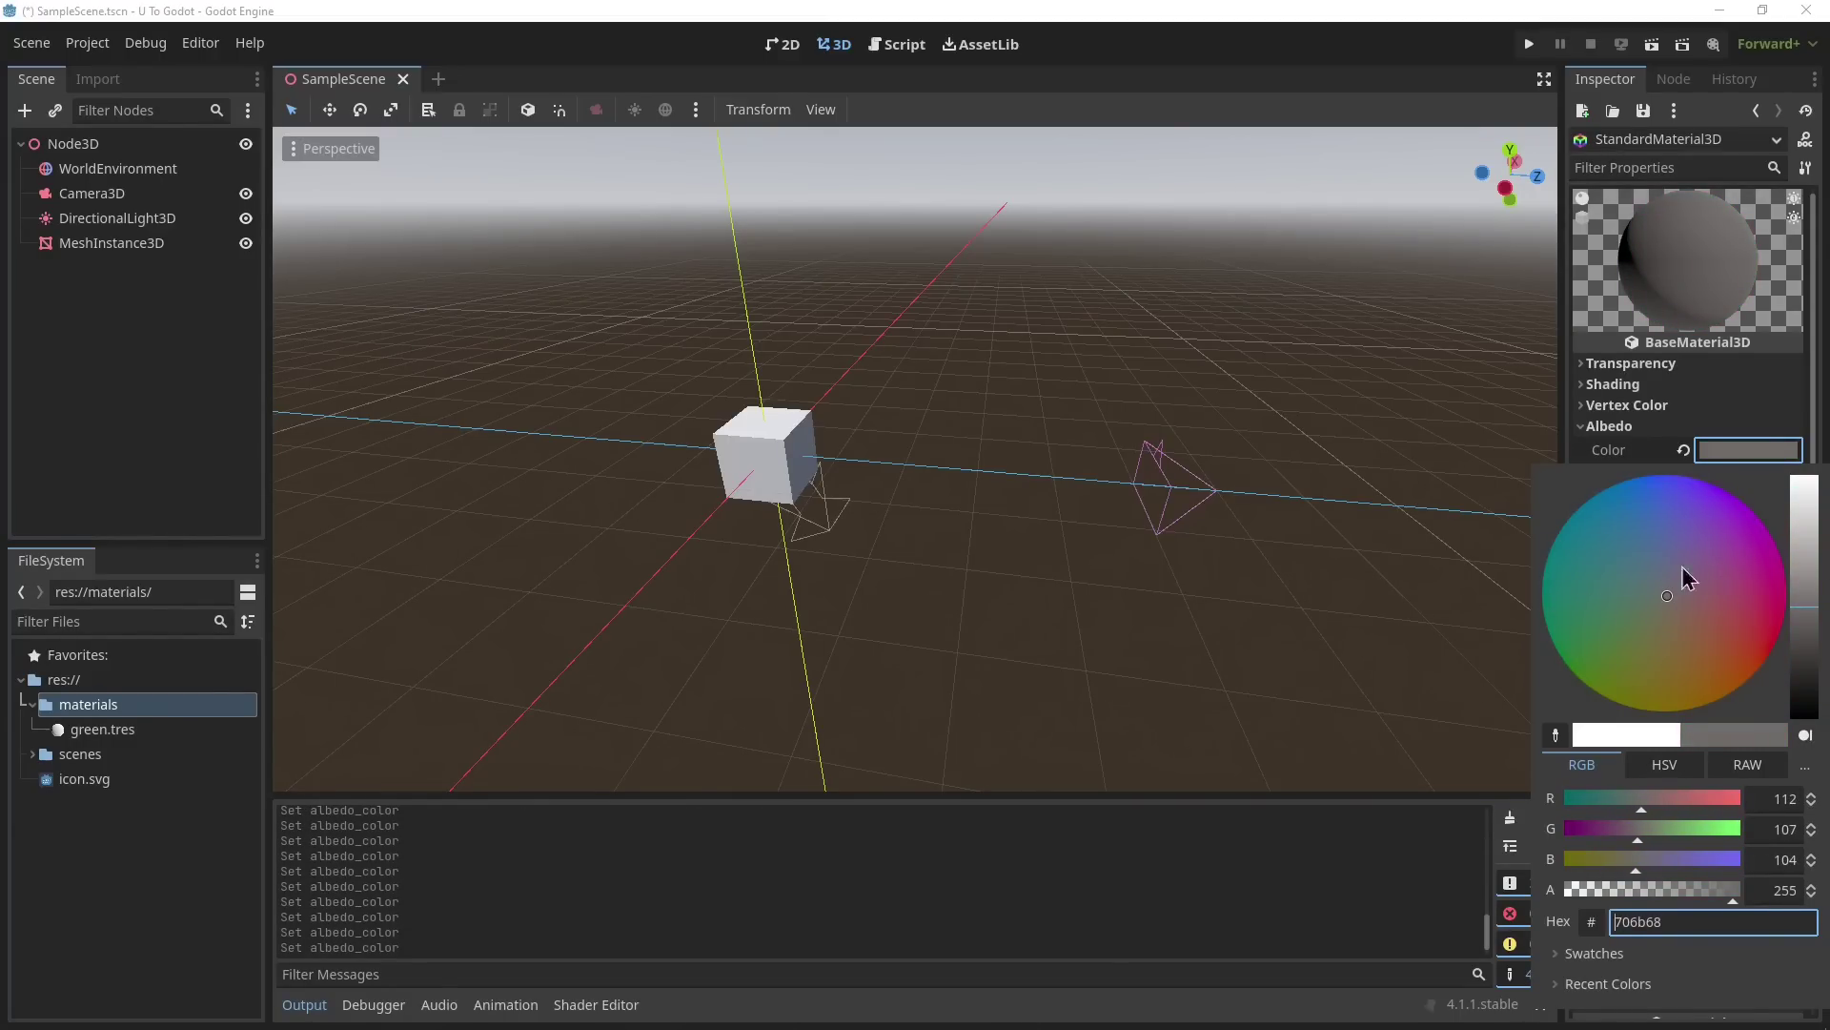
left_click(1807, 738)
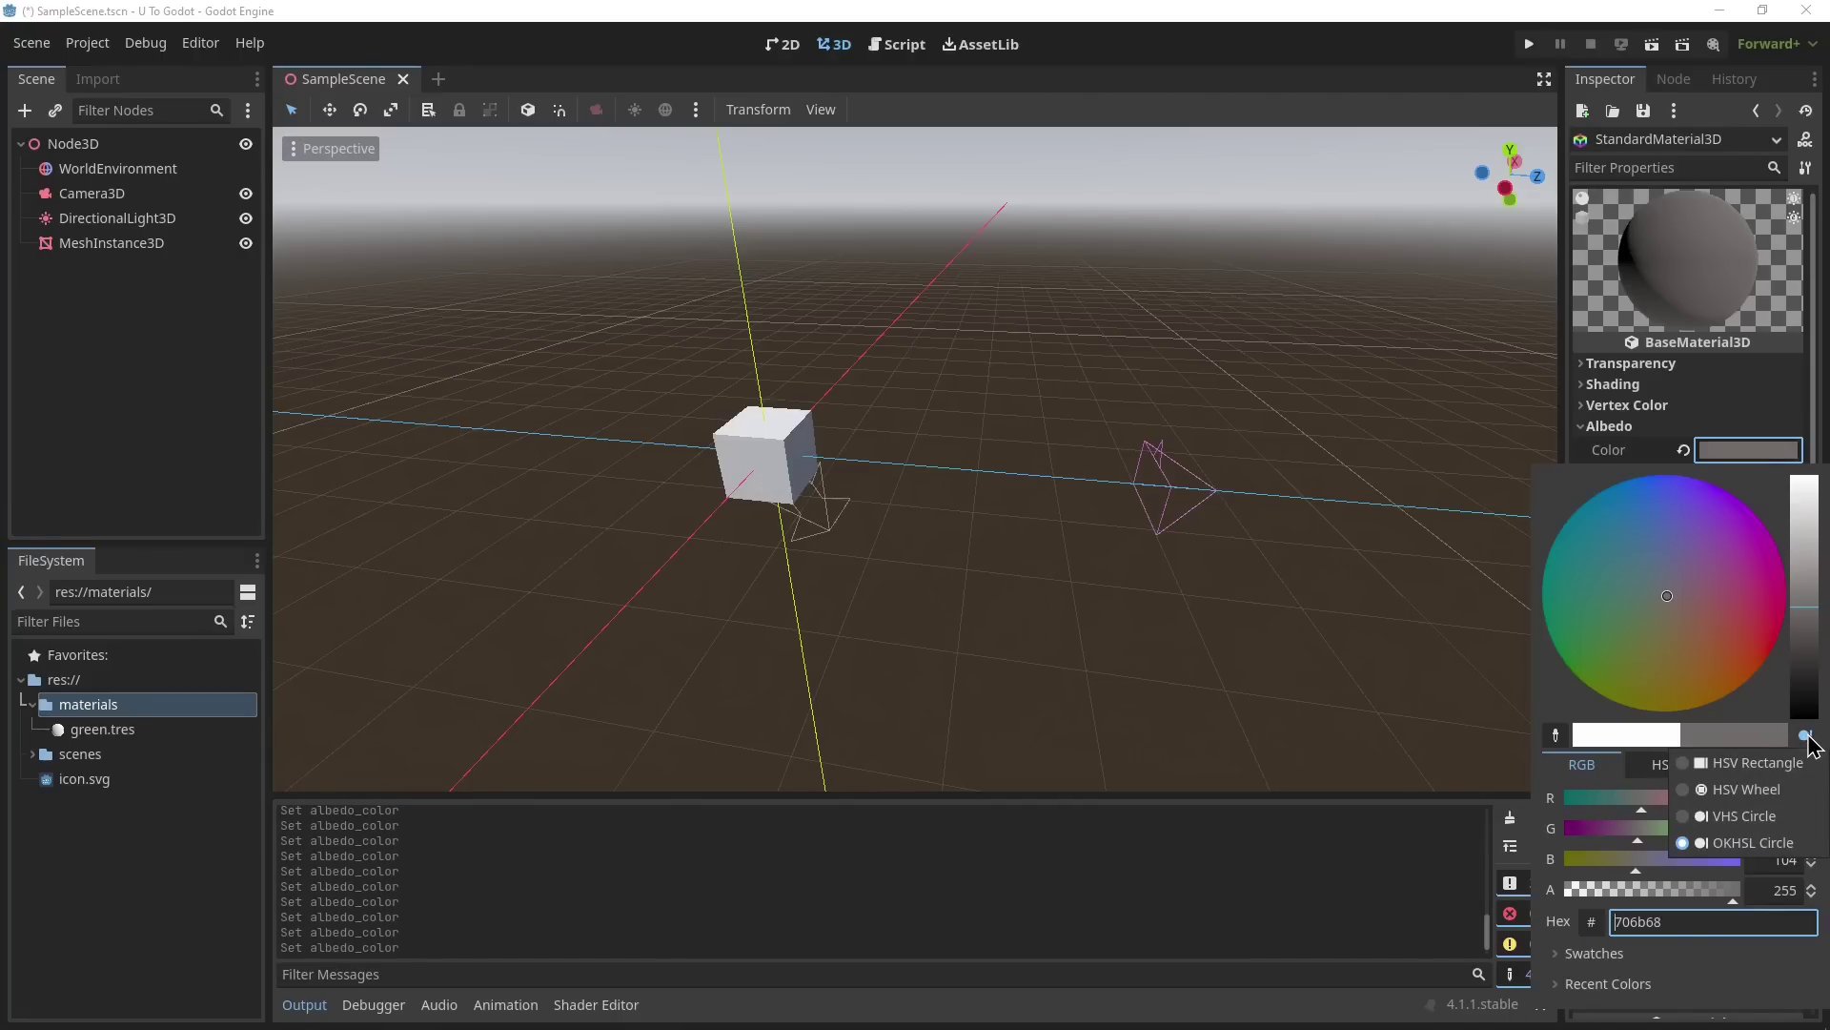
left_click(1765, 792)
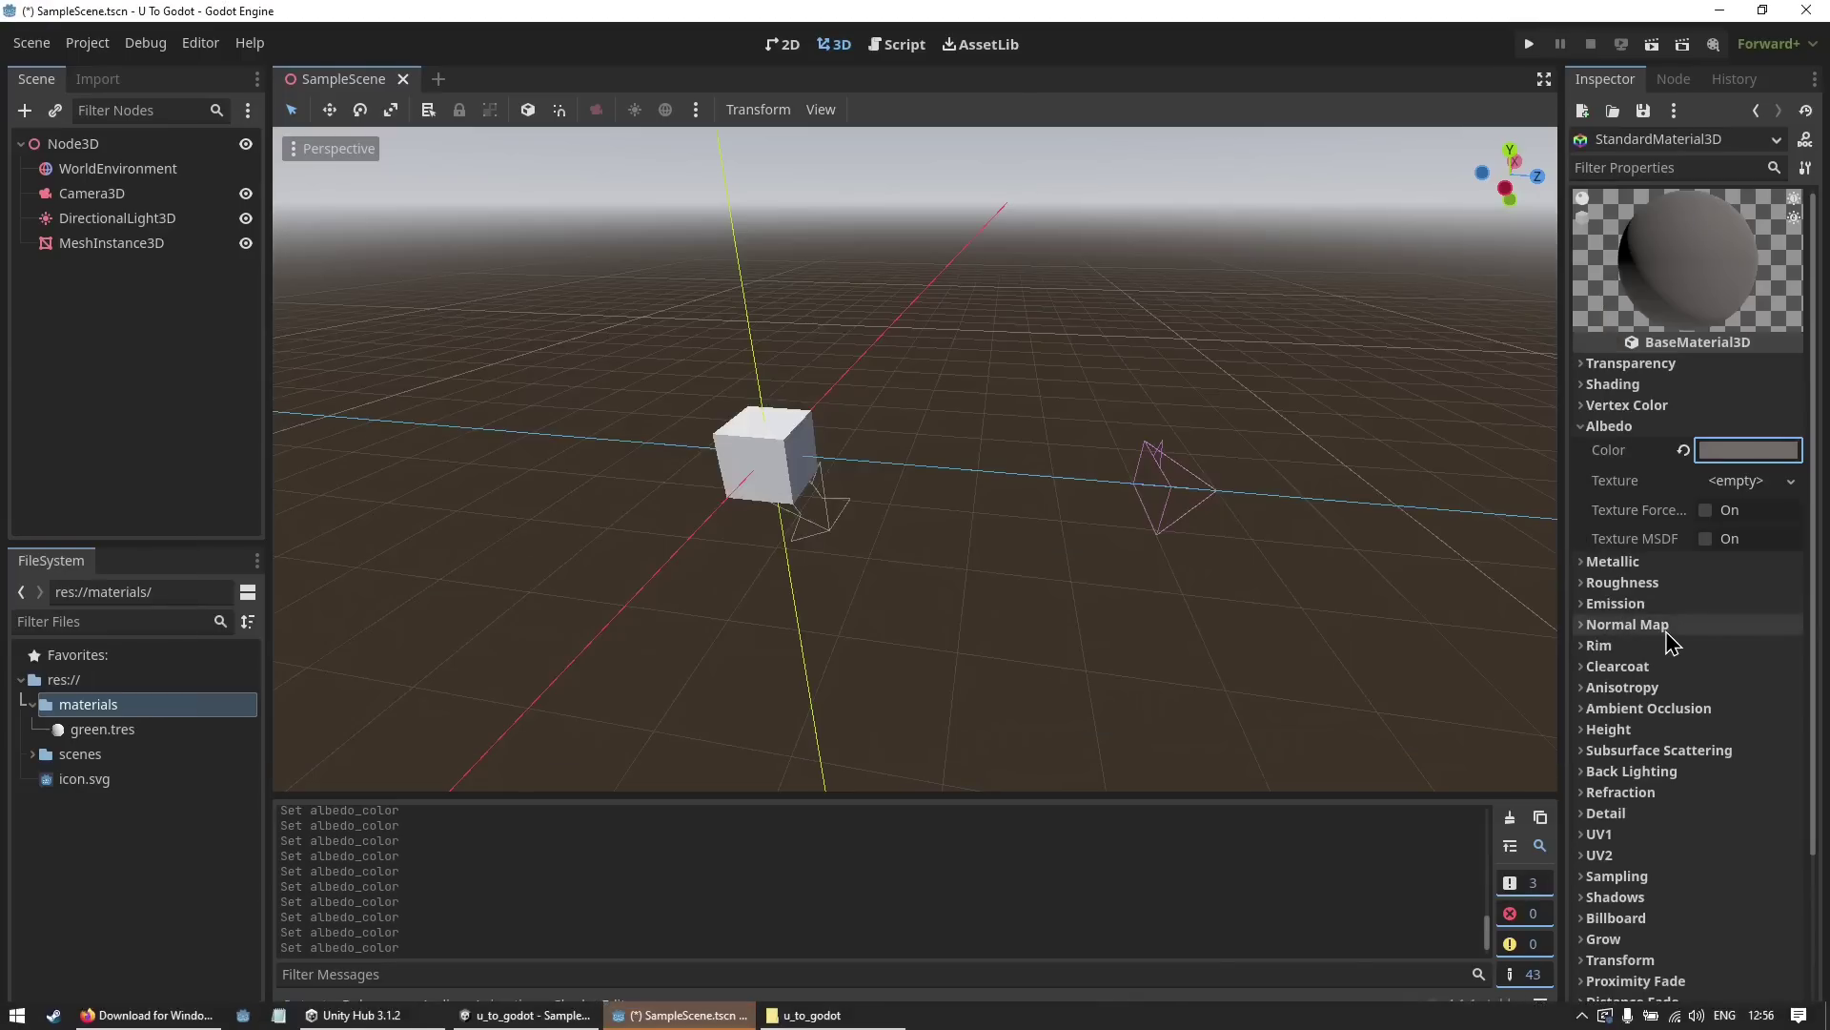
Switch to Unity and open the Green material's albedo color picker for comparison.
key("alt+Tab")
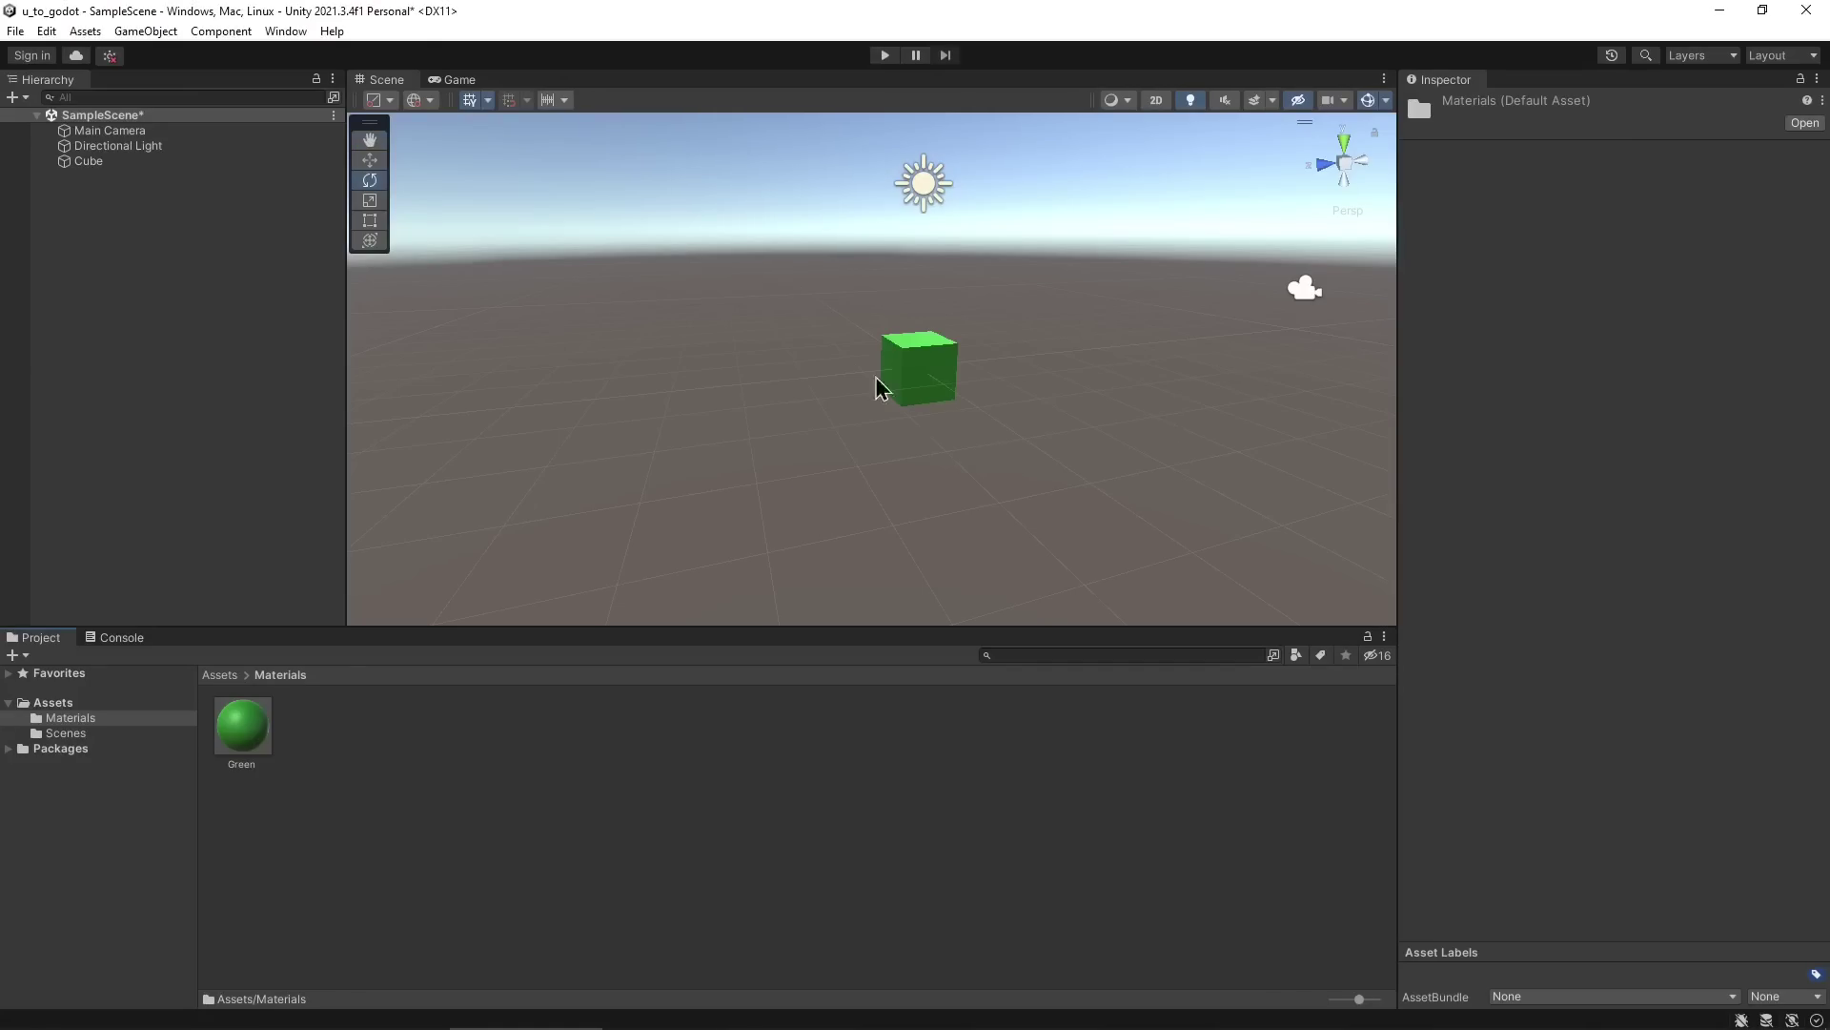
left_click(243, 726)
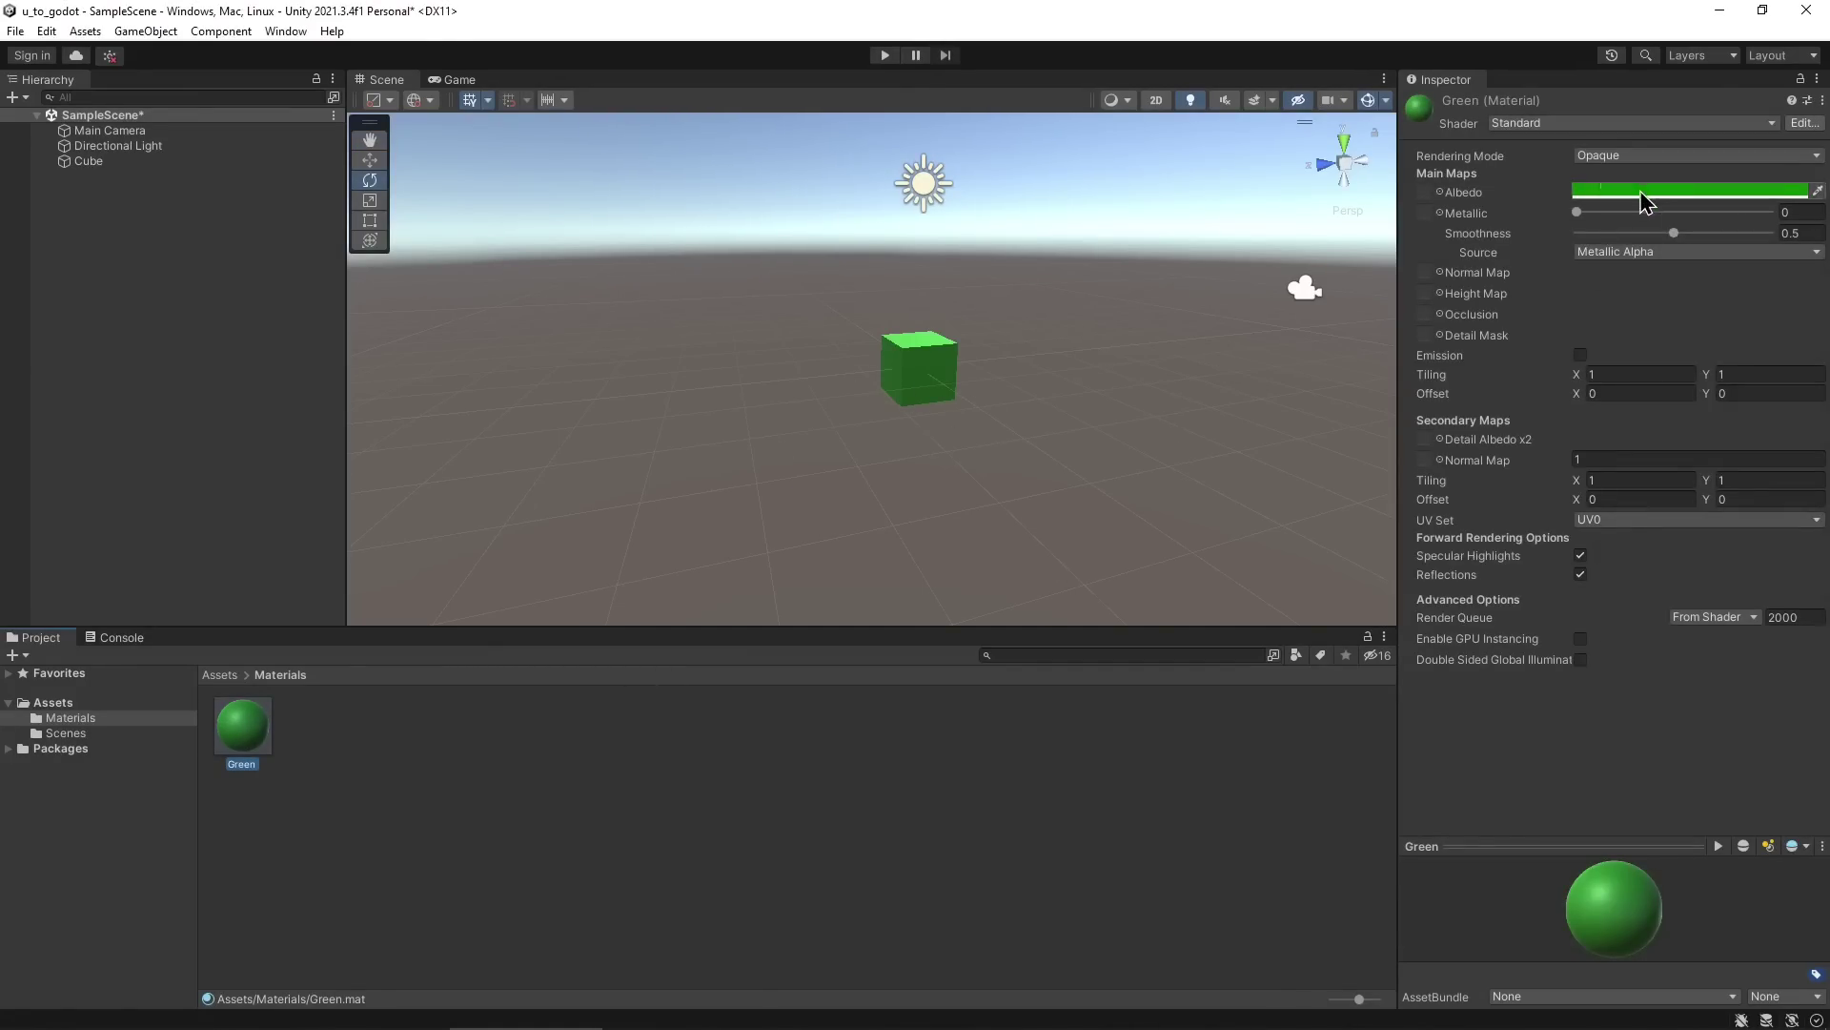
left_click(1648, 195)
Switch to Godot, change the albedo color picker's shape to HSV Wheel and set the material's color to a medium green.
key("alt+Tab")
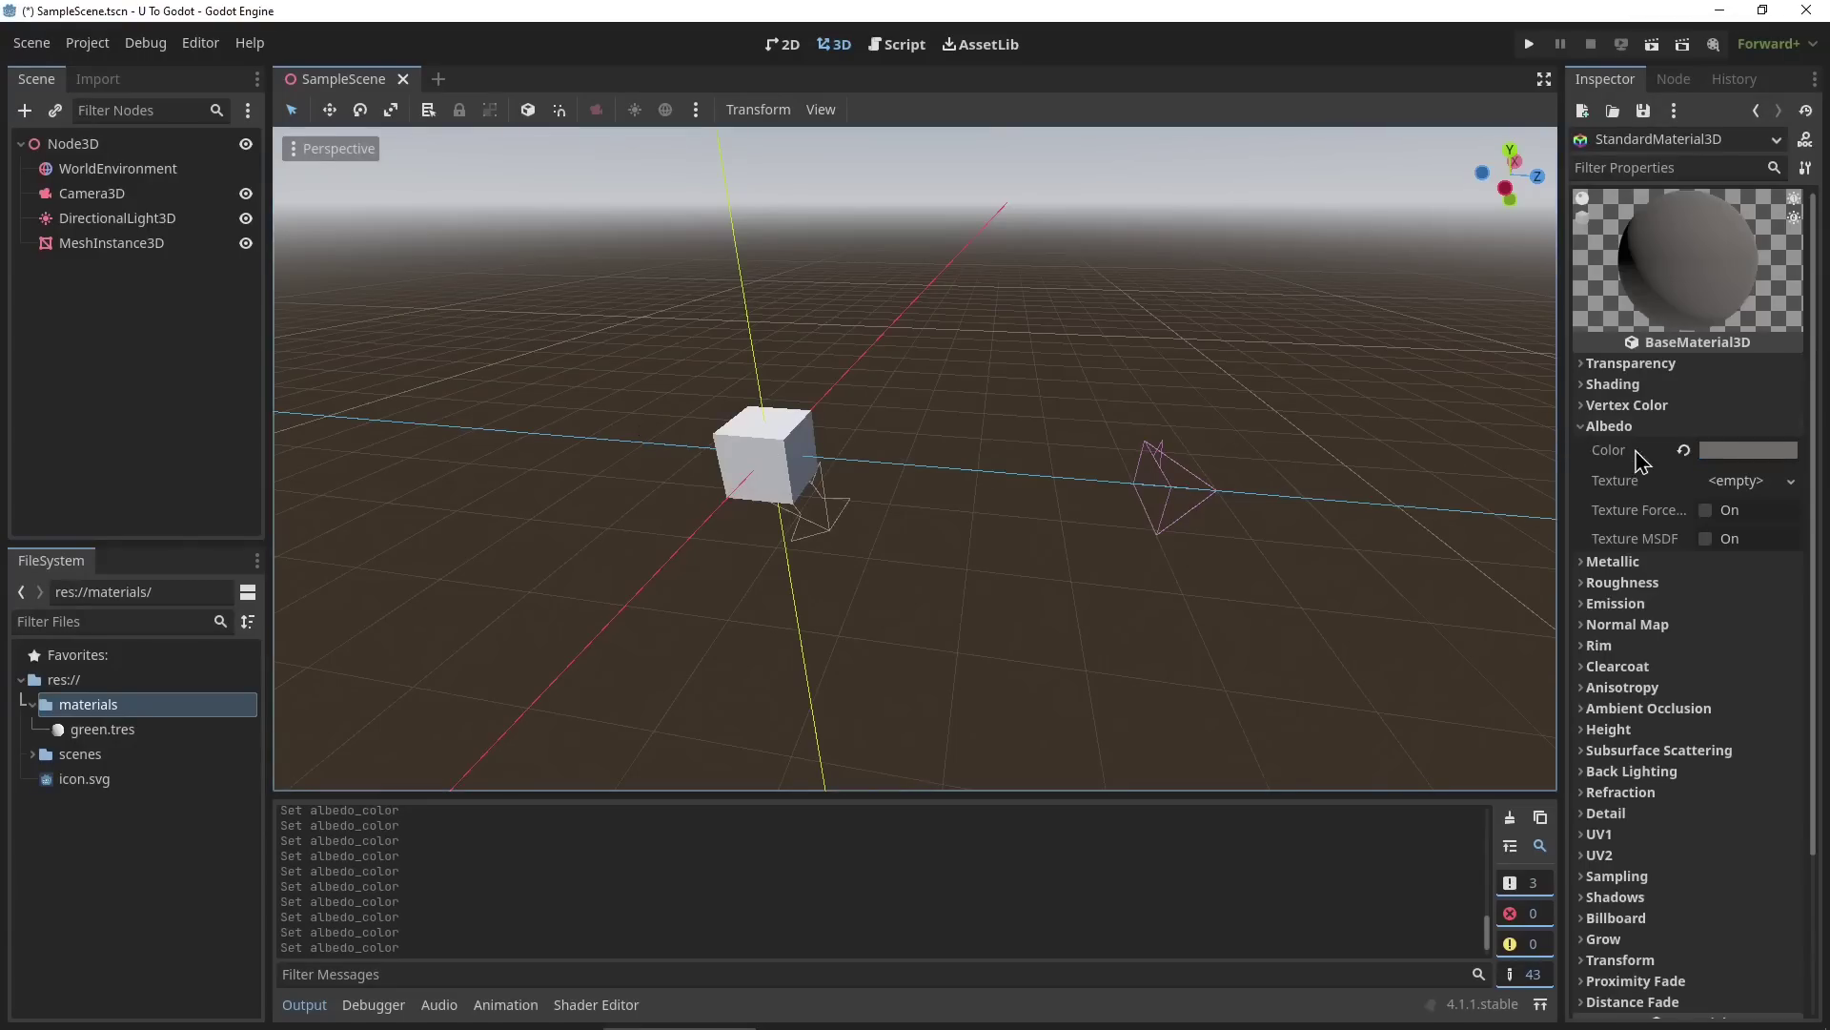
left_click(1730, 452)
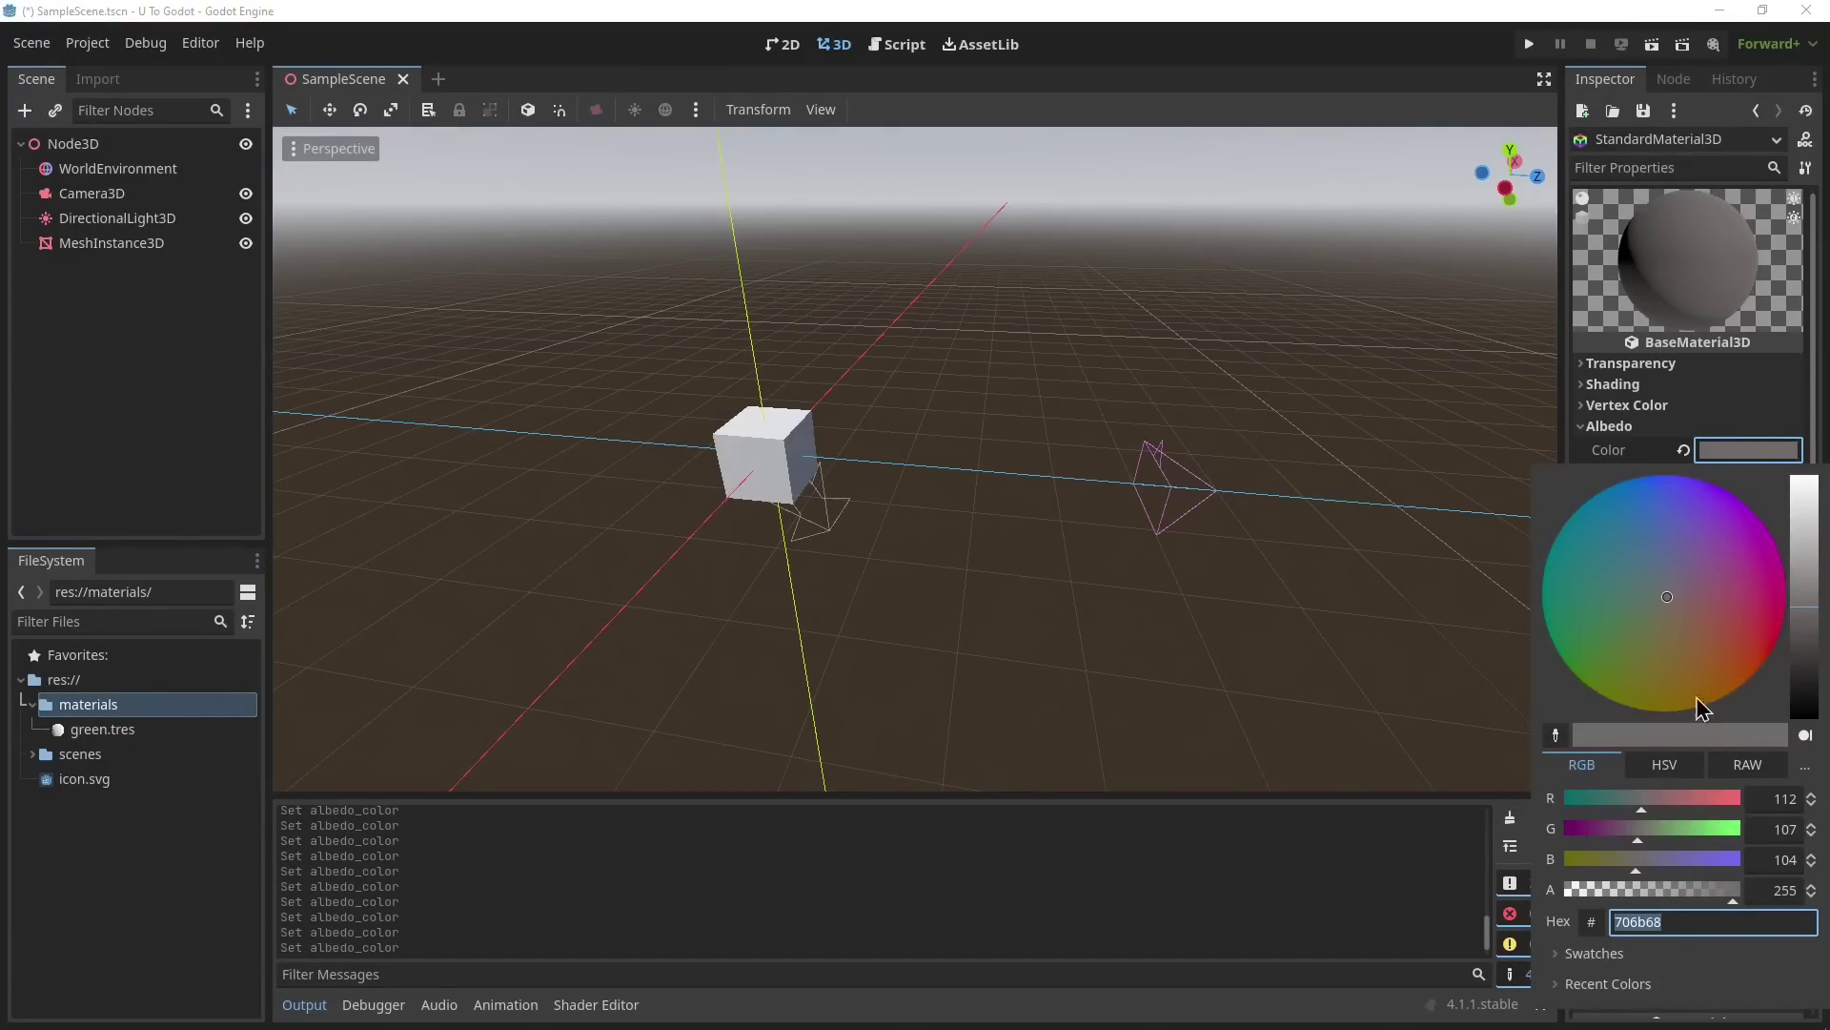
left_click(1804, 735)
left_click(1759, 789)
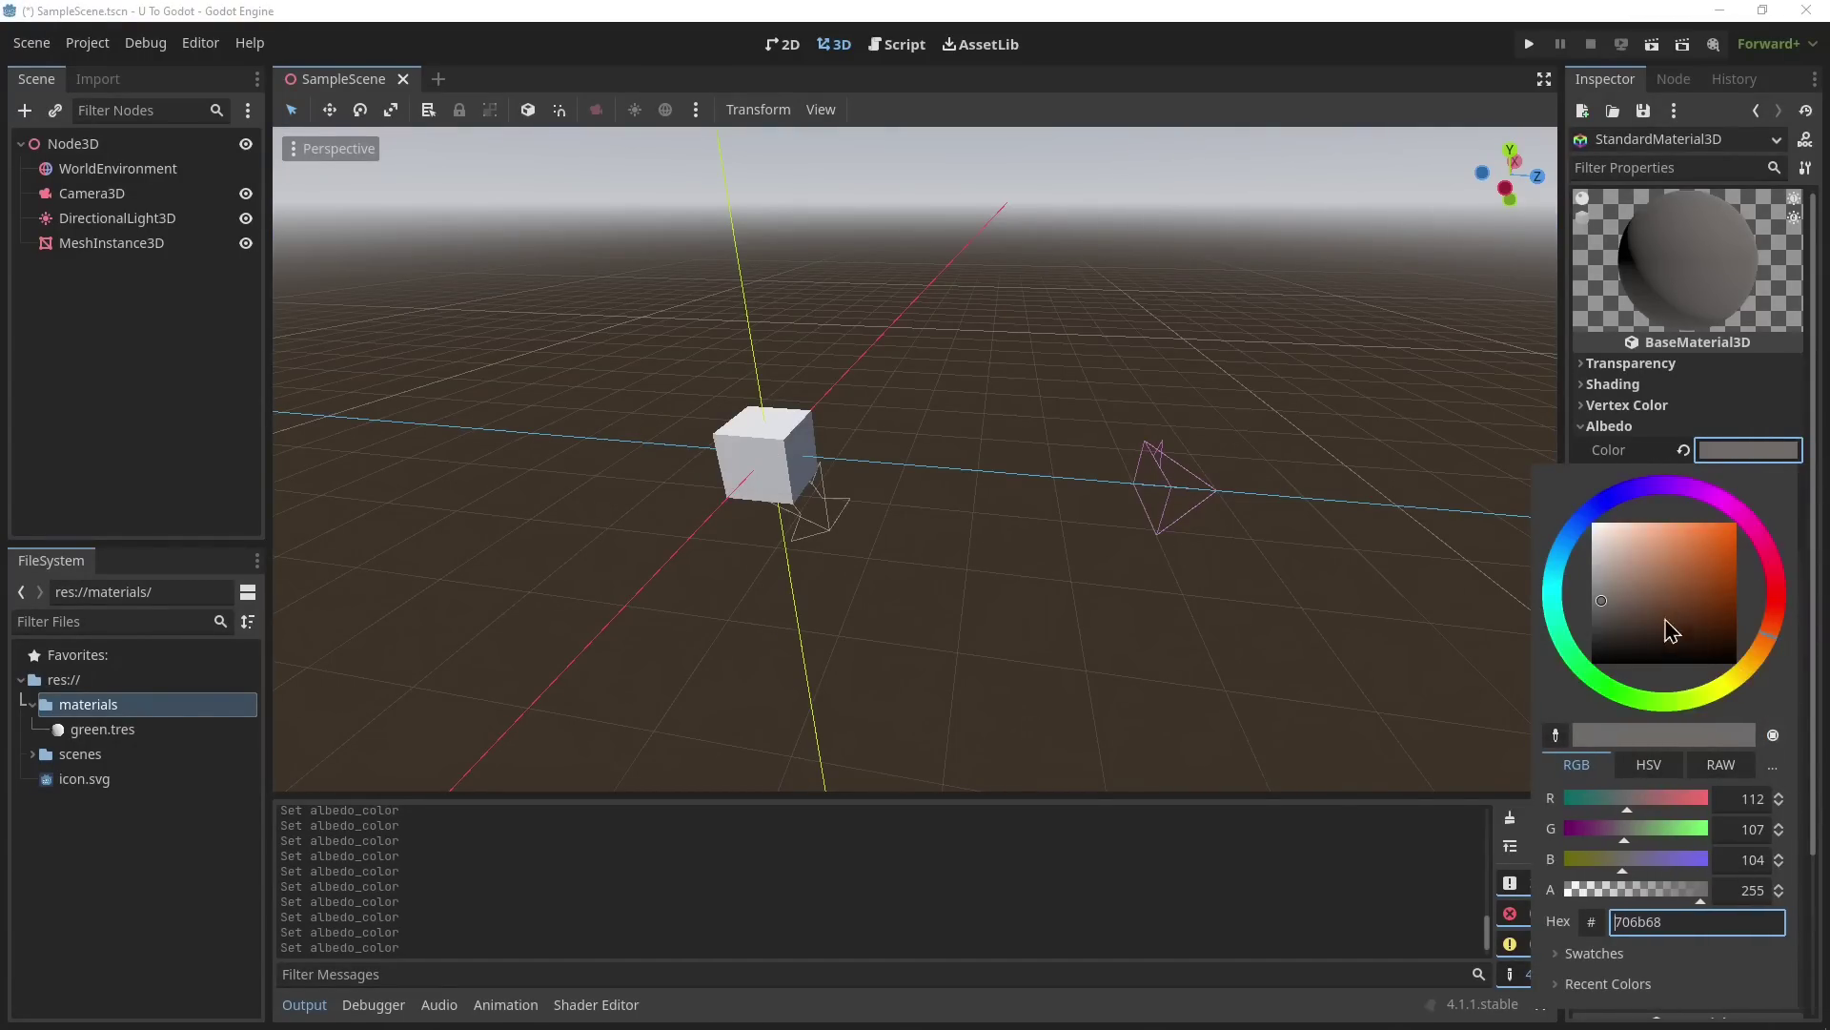
left_click(1605, 689)
mouse_move(1668, 572)
left_mouse_down()
mouse_move(1672, 536)
mouse_move(1681, 574)
left_mouse_up()
left_click(870, 654)
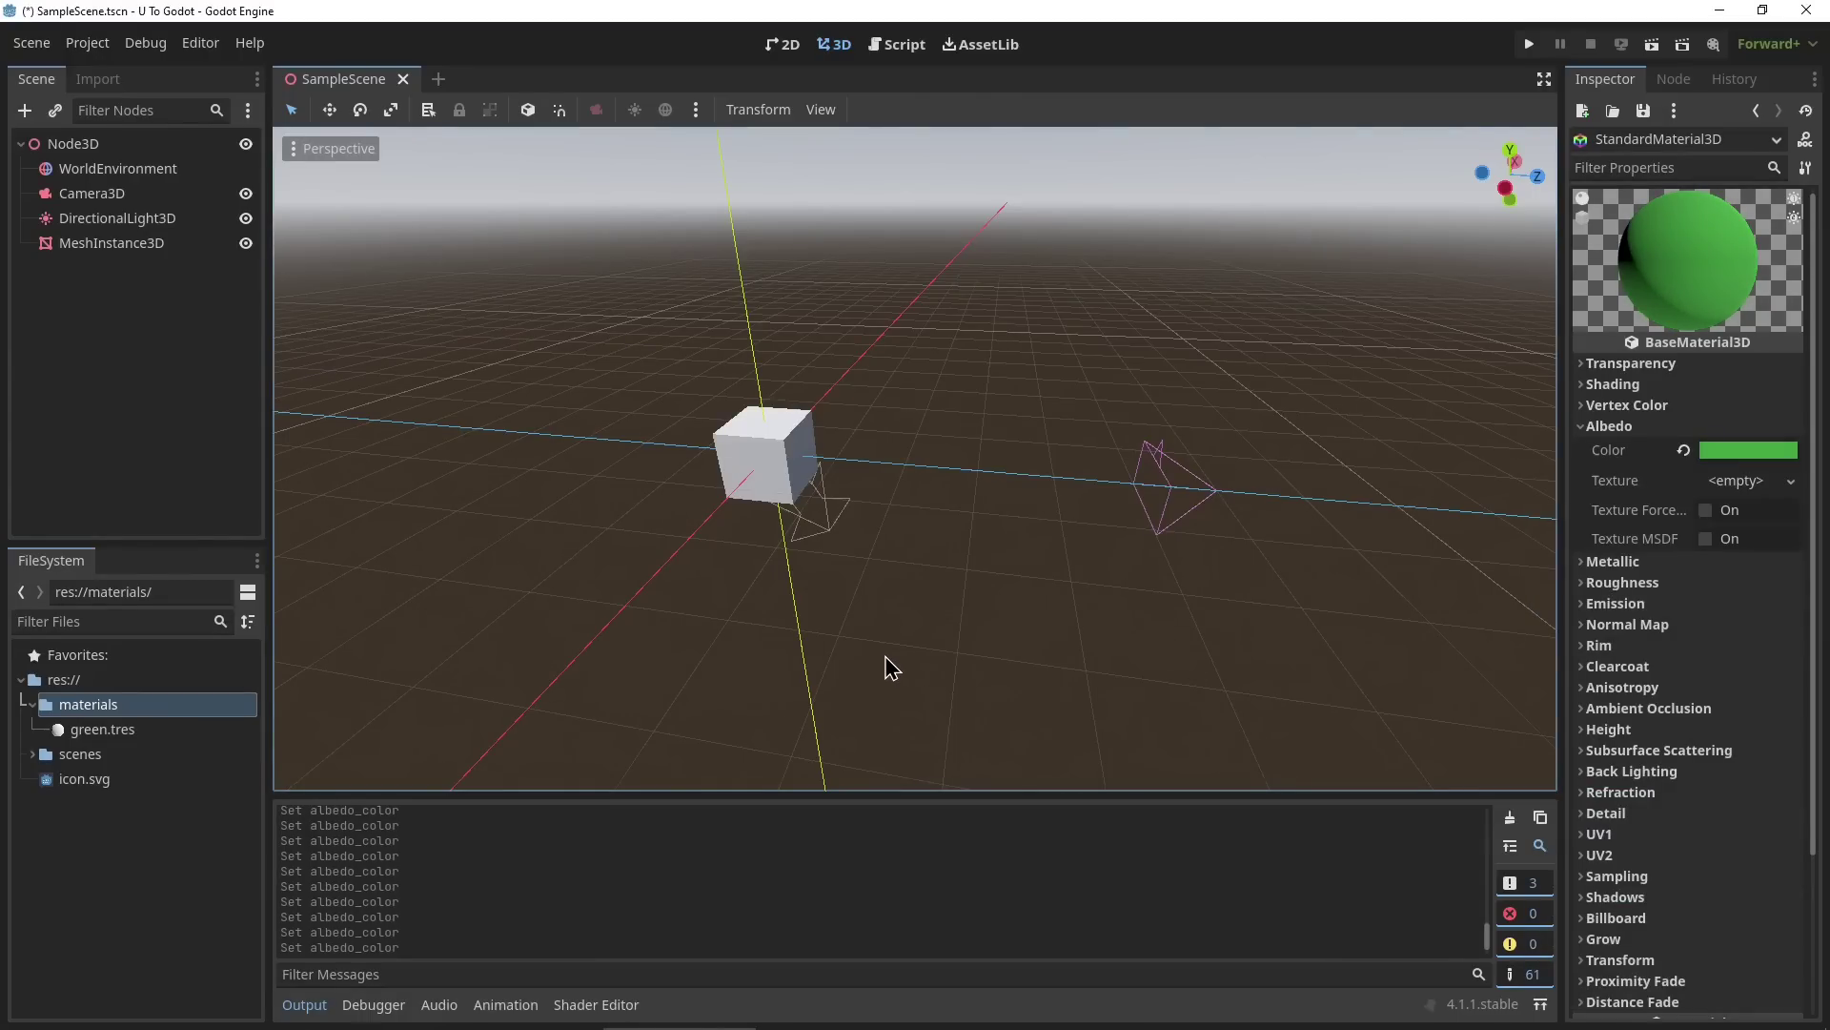
Apply the green.tres material to the cube in the scene.
middle_click_drag(887, 667, 784, 642)
right_click_drag(1141, 549, 989, 600)
key("w")
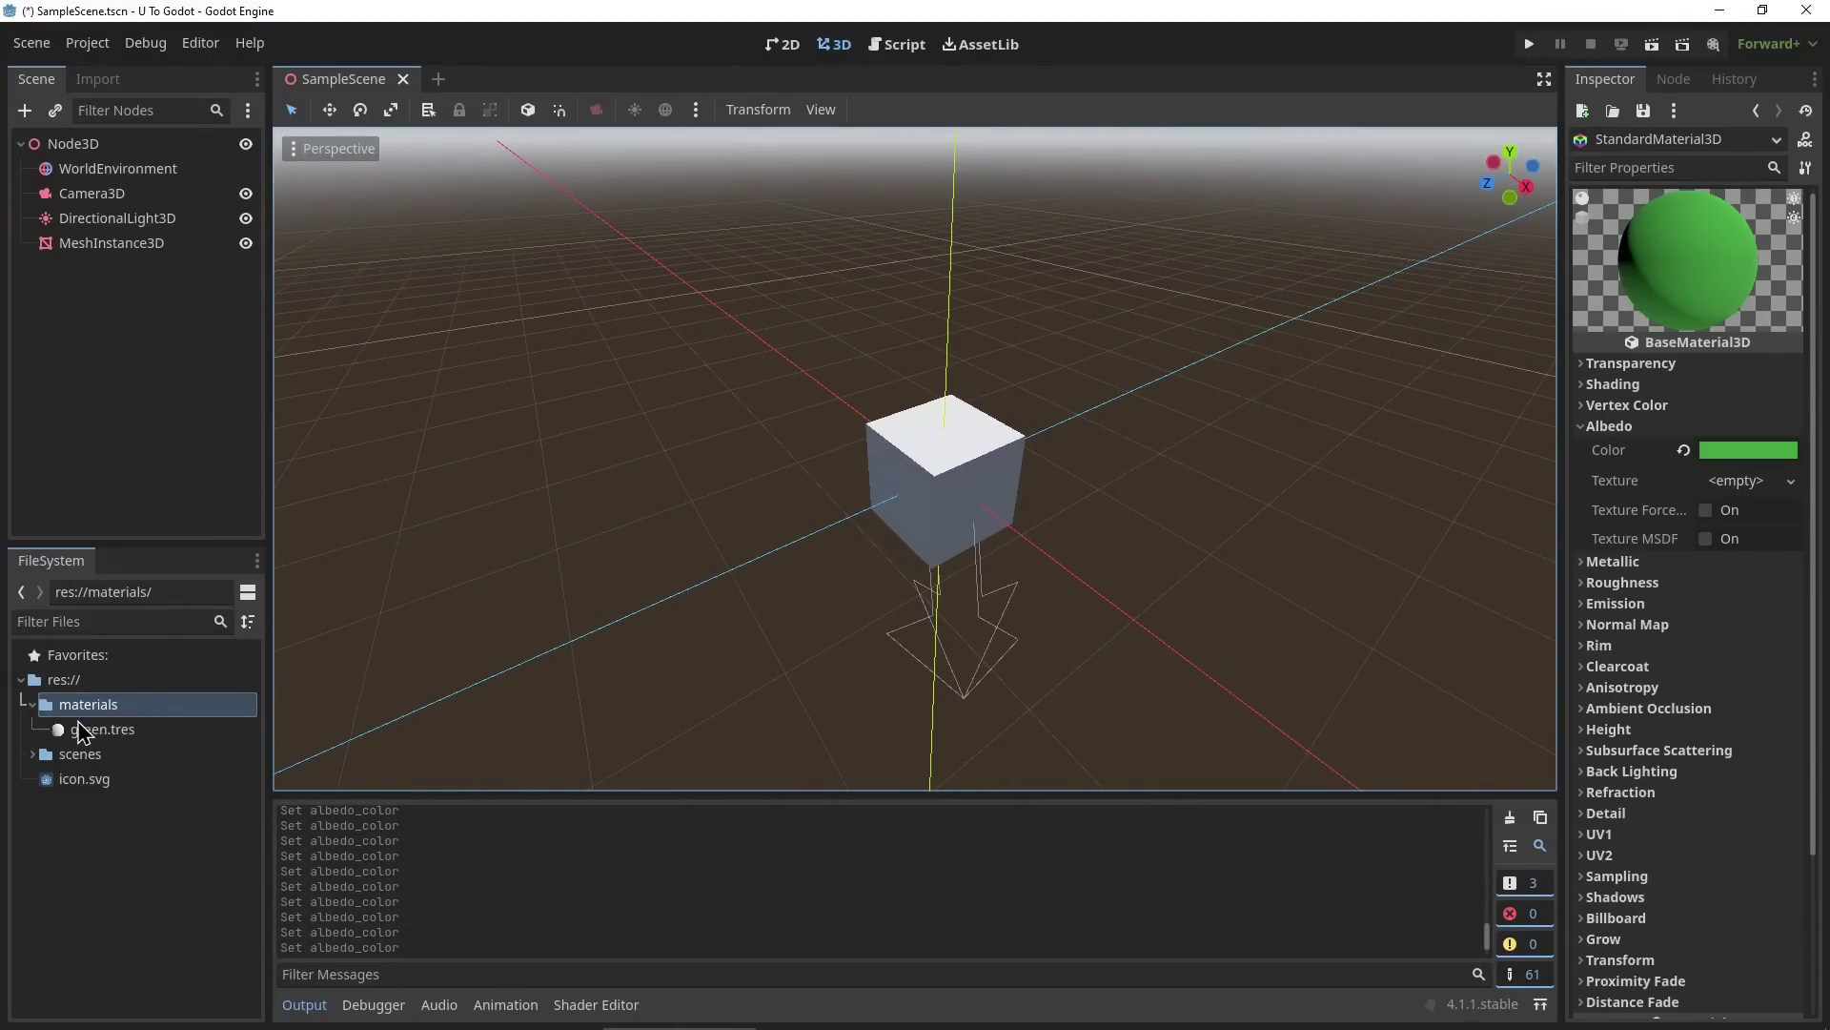
left_click_drag(84, 729, 986, 439)
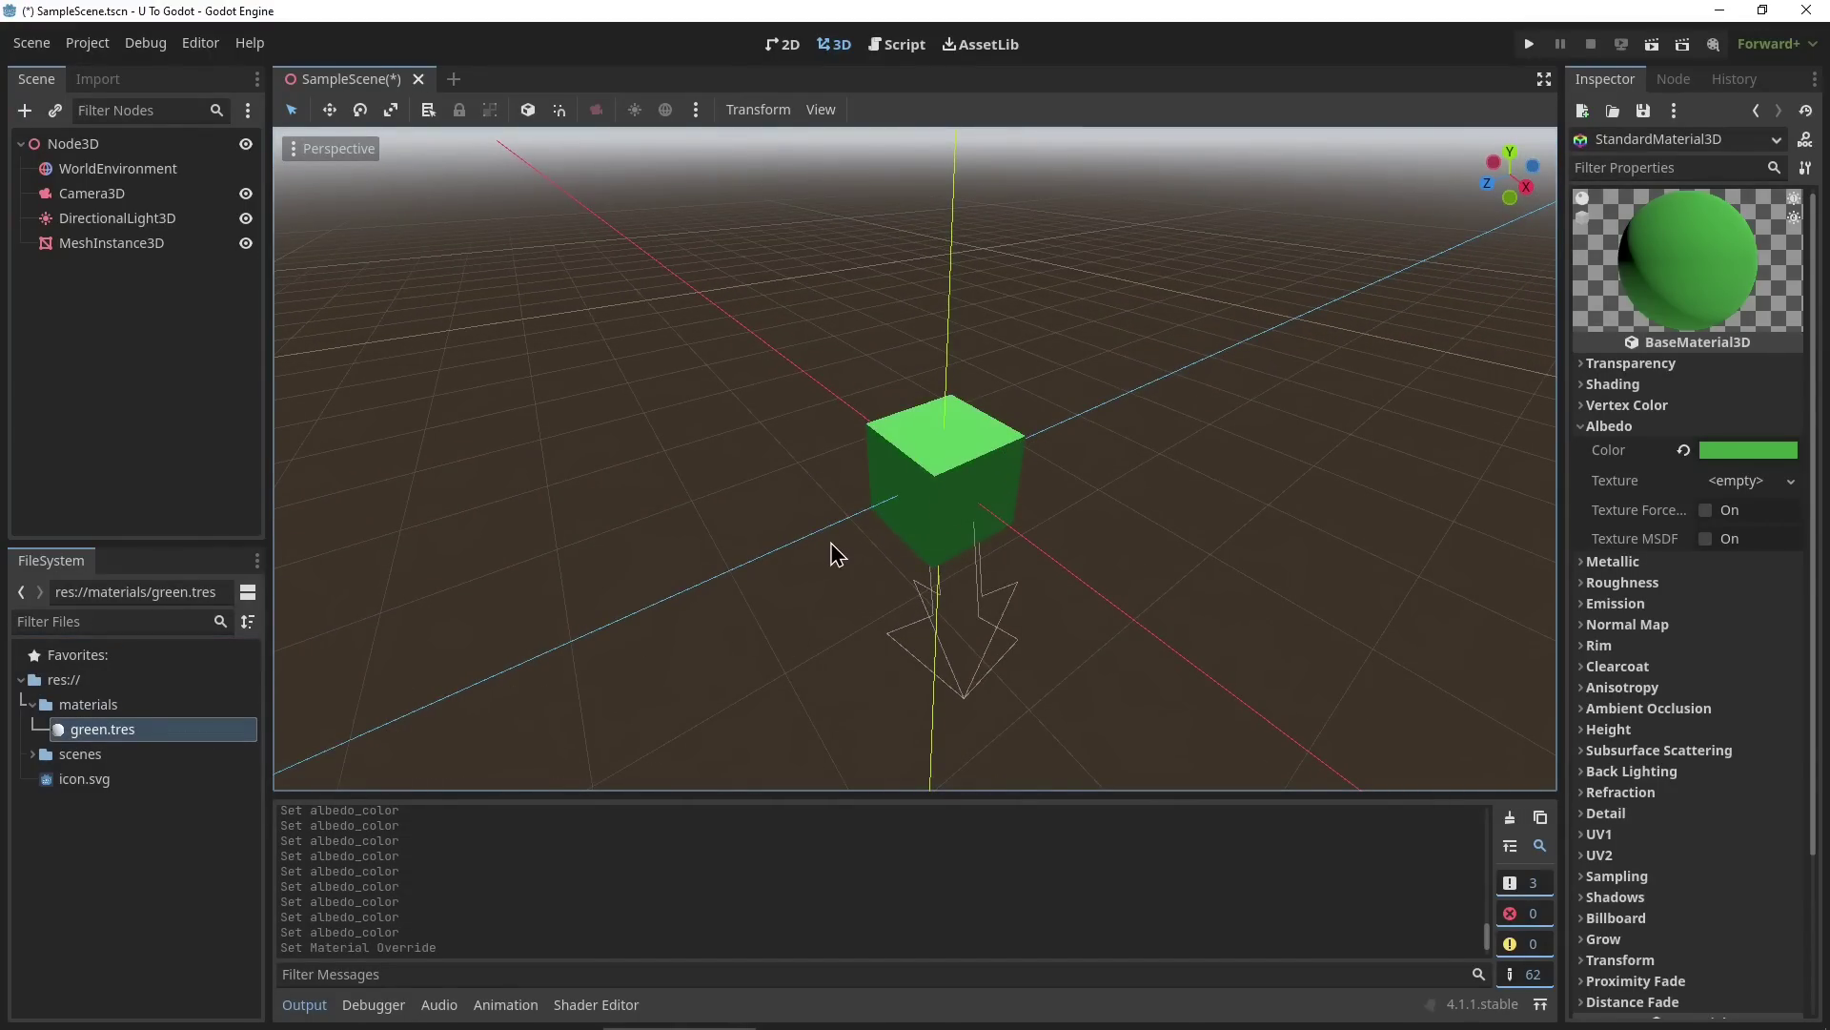
right_click_drag(614, 608, 1013, 408)
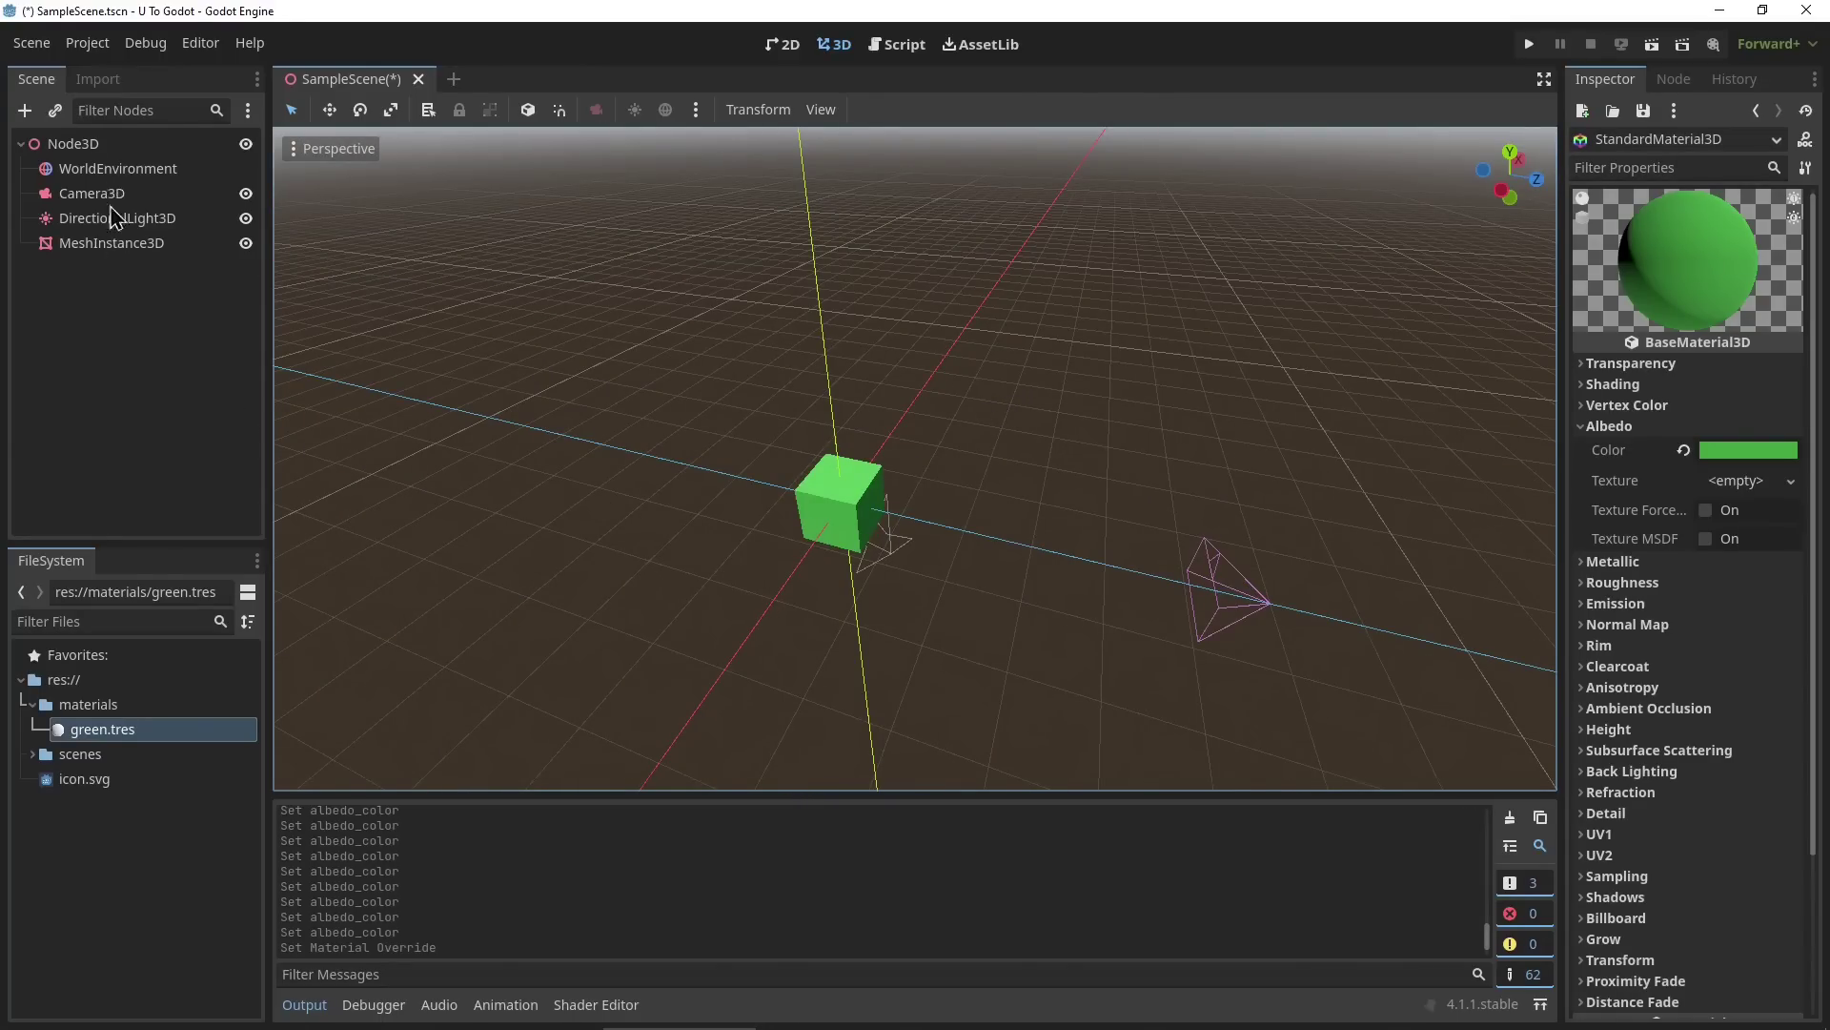
Switch to Unity and create an empty GameObject named objects in SampleScene.
key("alt+Tab")
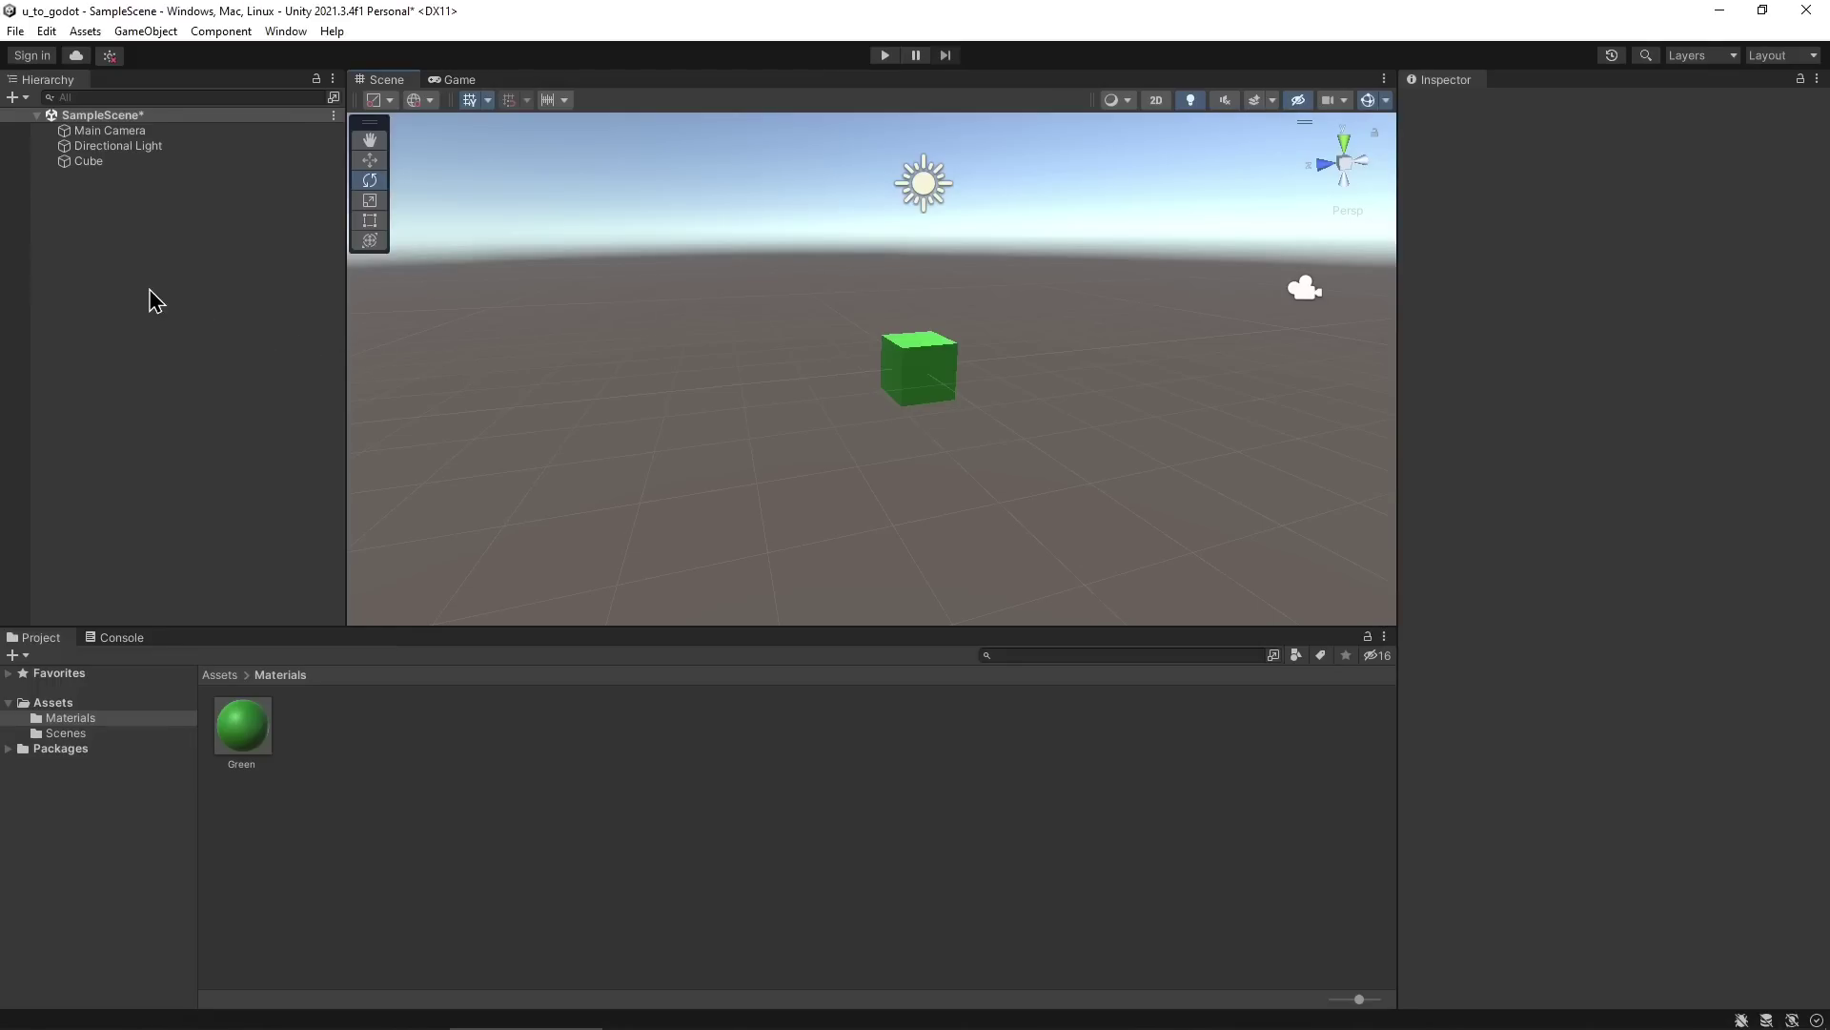
right_click(76, 215)
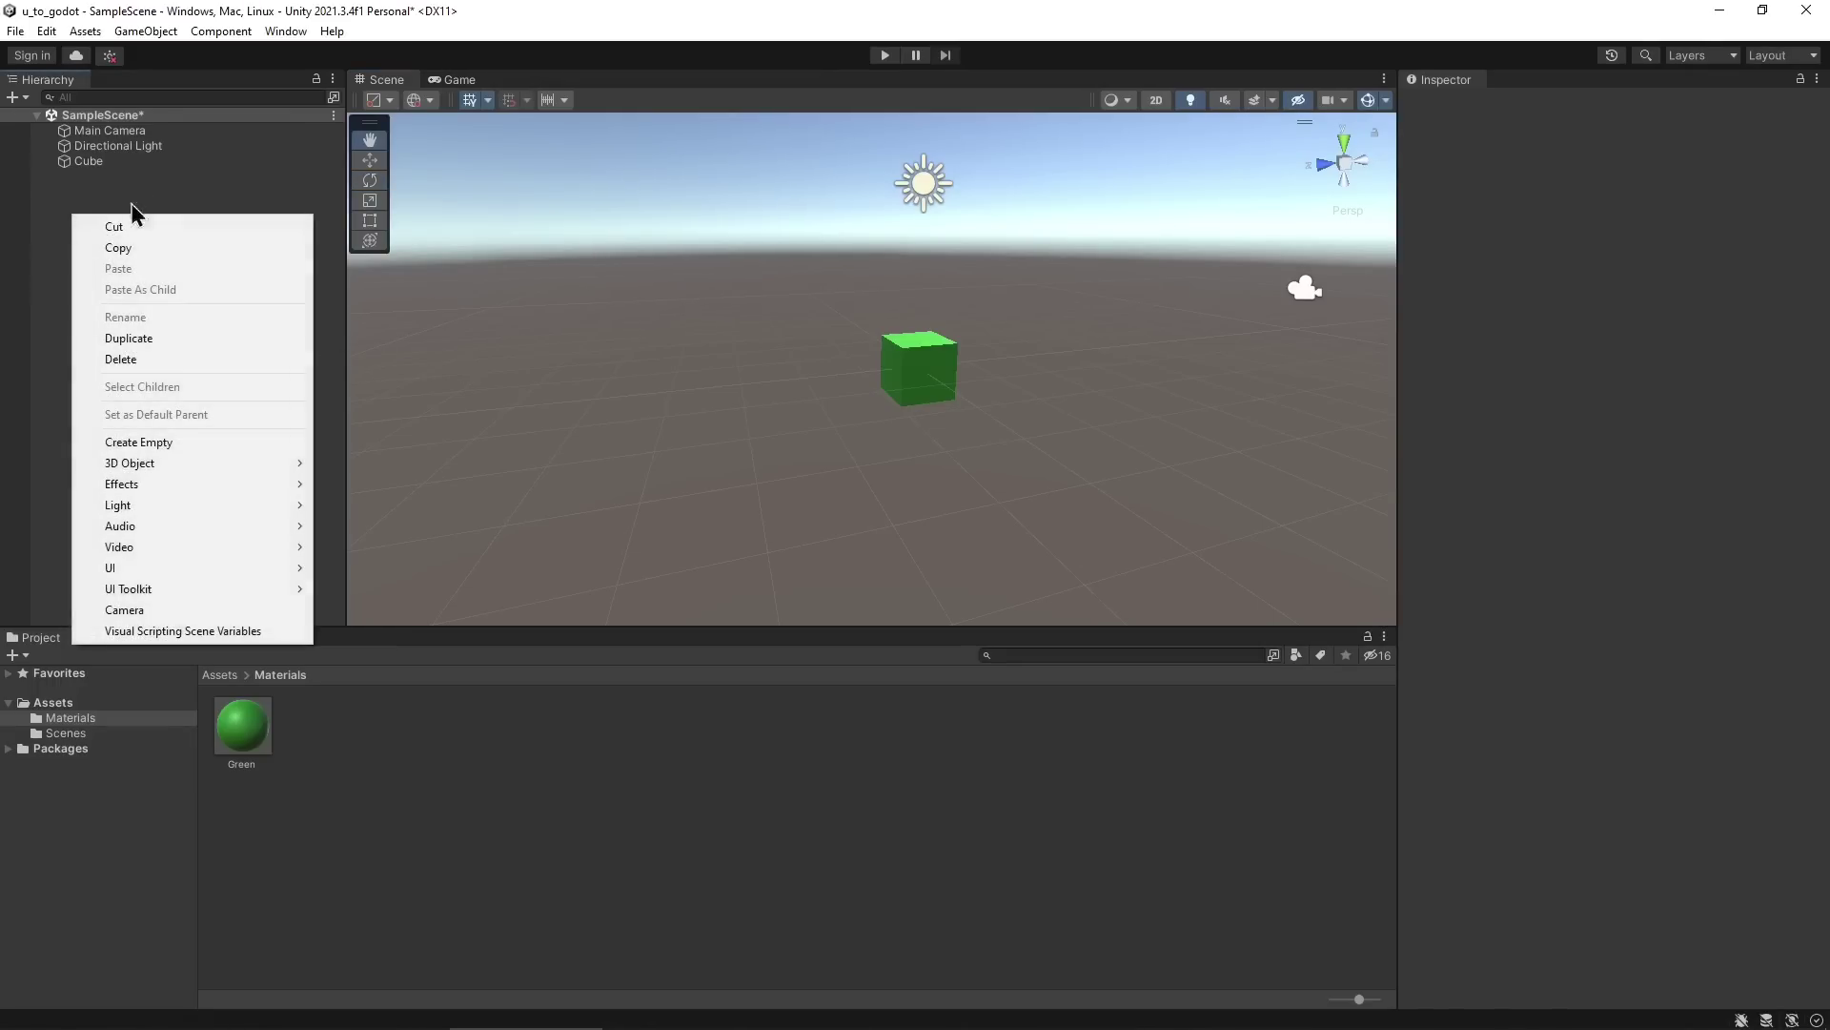
left_click(187, 443)
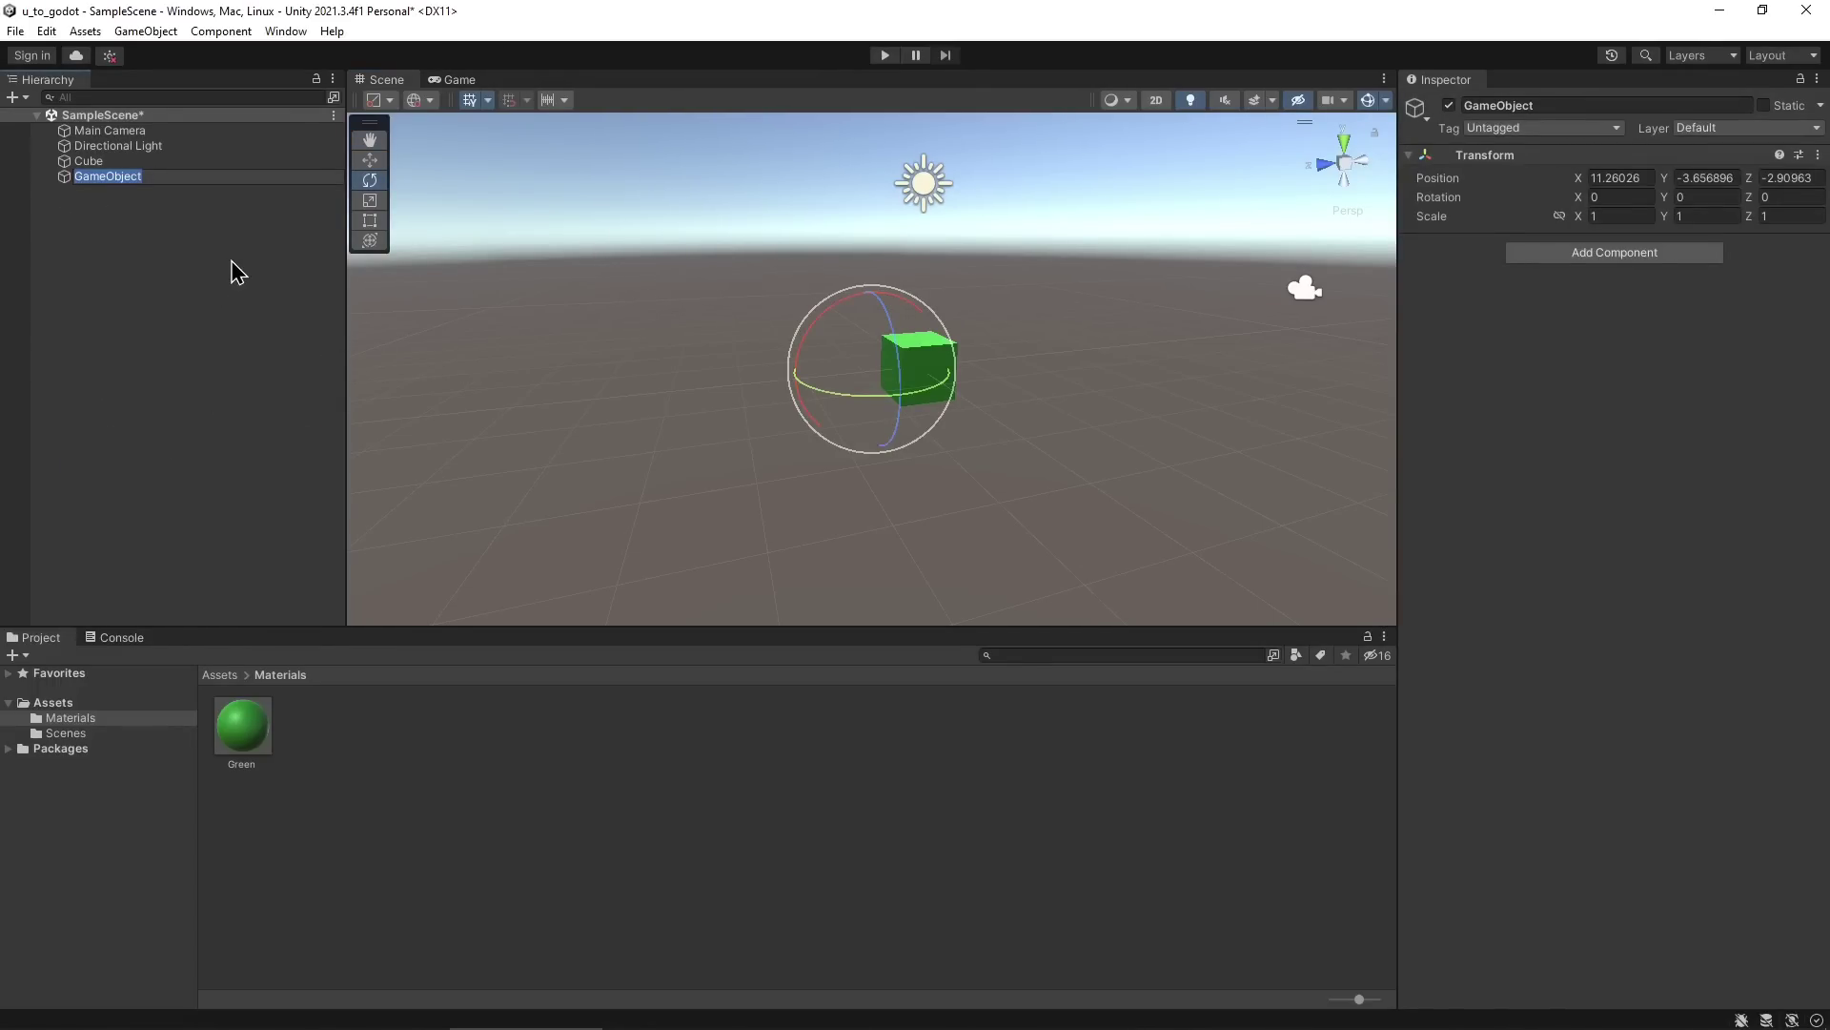
key("BackSpace")
type("objects")
key("Return")
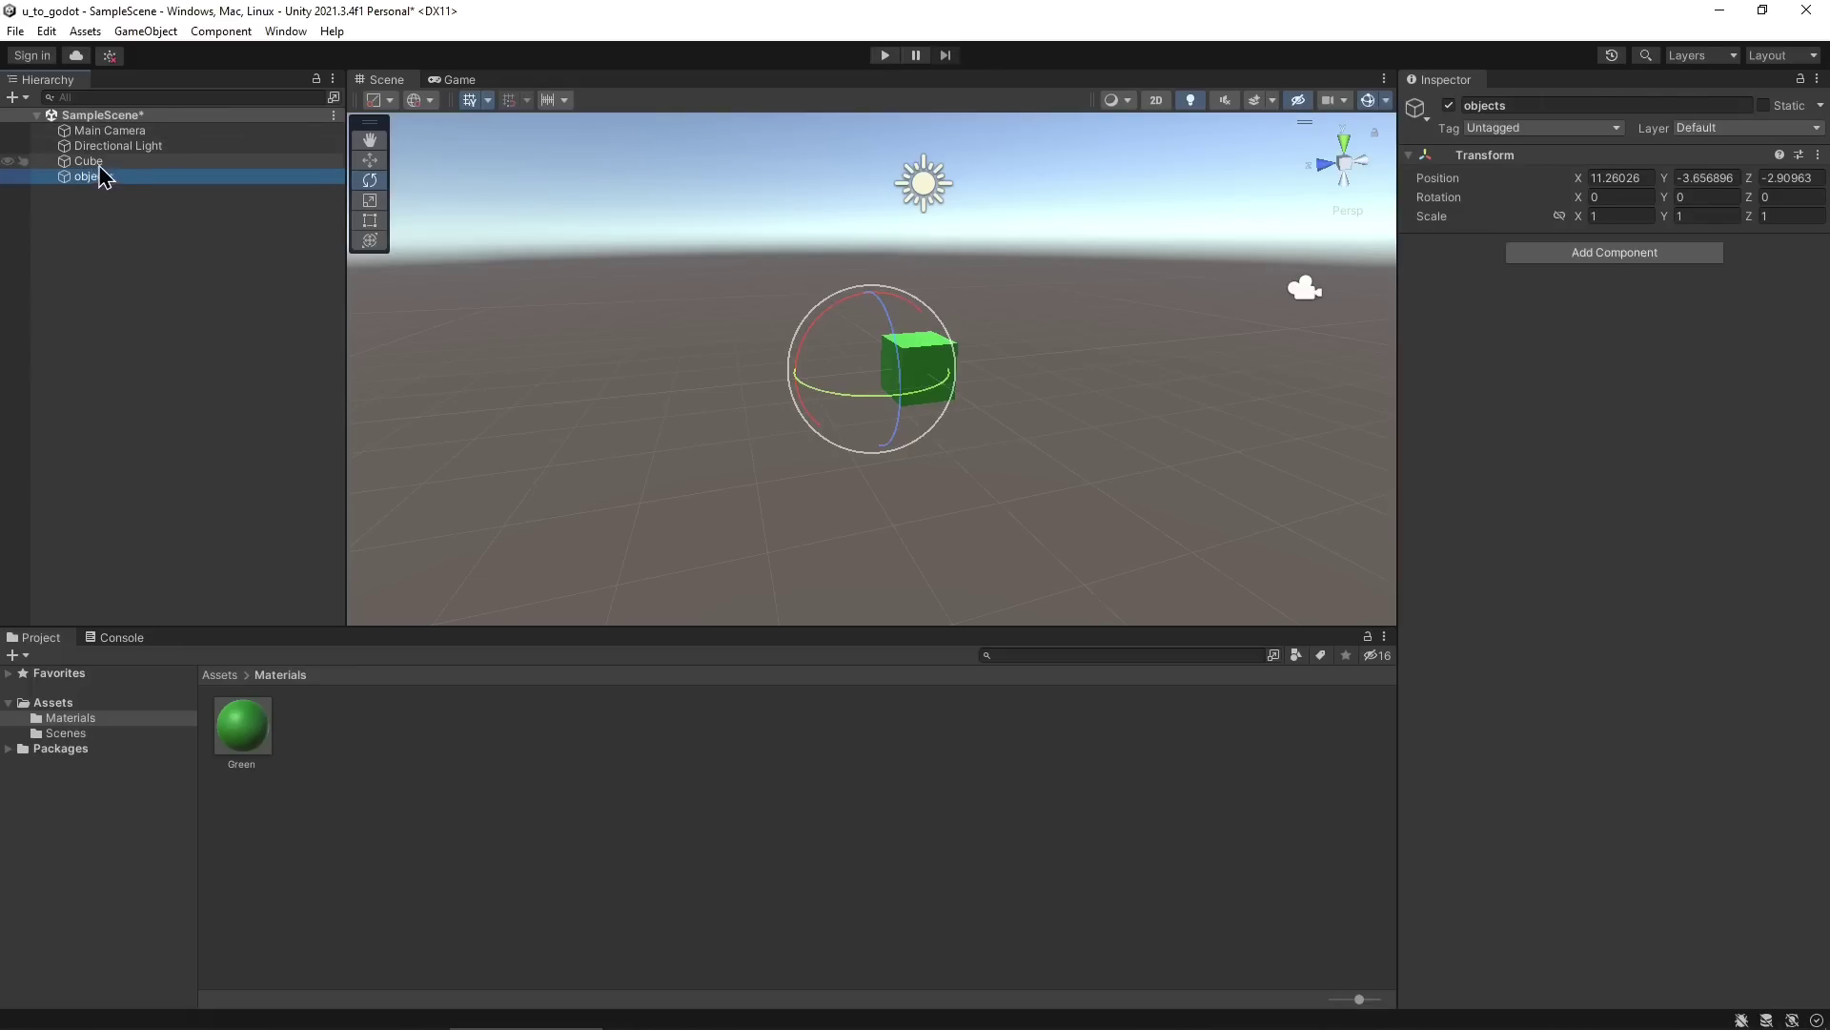
Parent the Cube and the Directional Light to the objects GameObject.
mouse_move(95, 161)
left_mouse_down()
mouse_move(110, 176)
mouse_move(103, 162)
left_mouse_up()
left_click(80, 147)
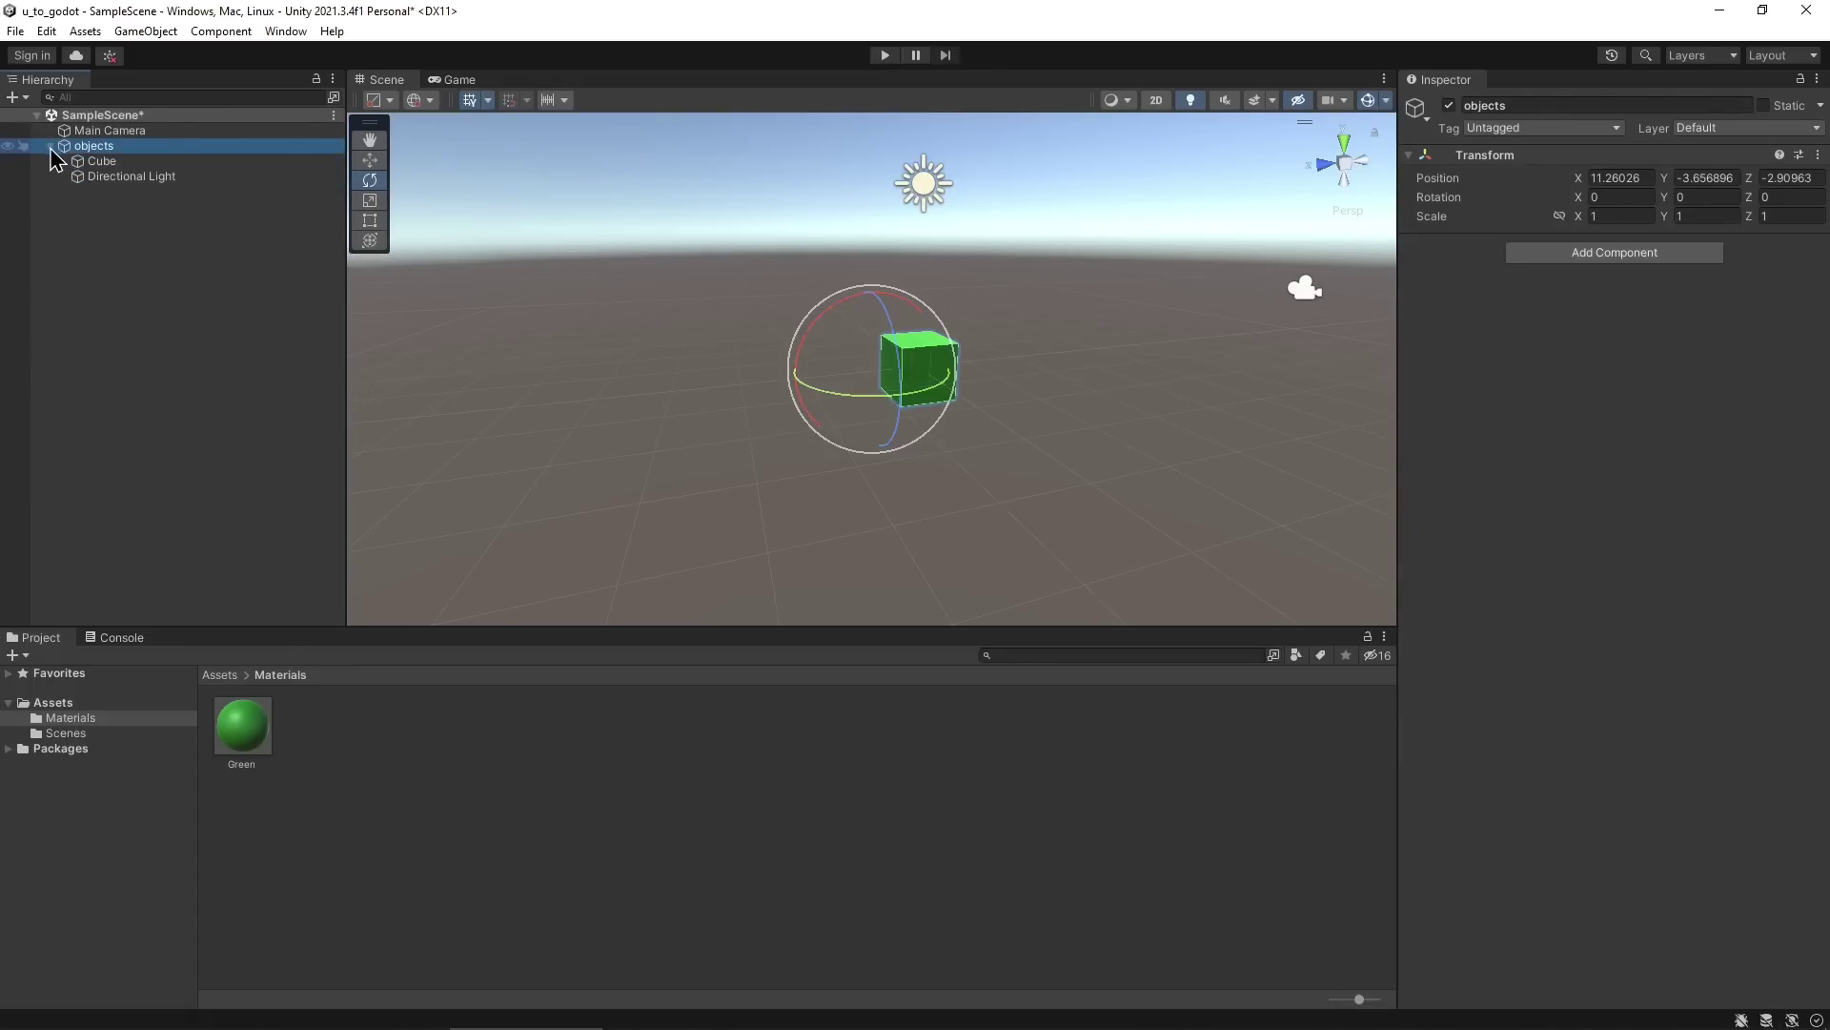
Collapse the objects group in the Unity Hierarchy and clear the selection.
left_click(51, 147)
left_click(97, 220)
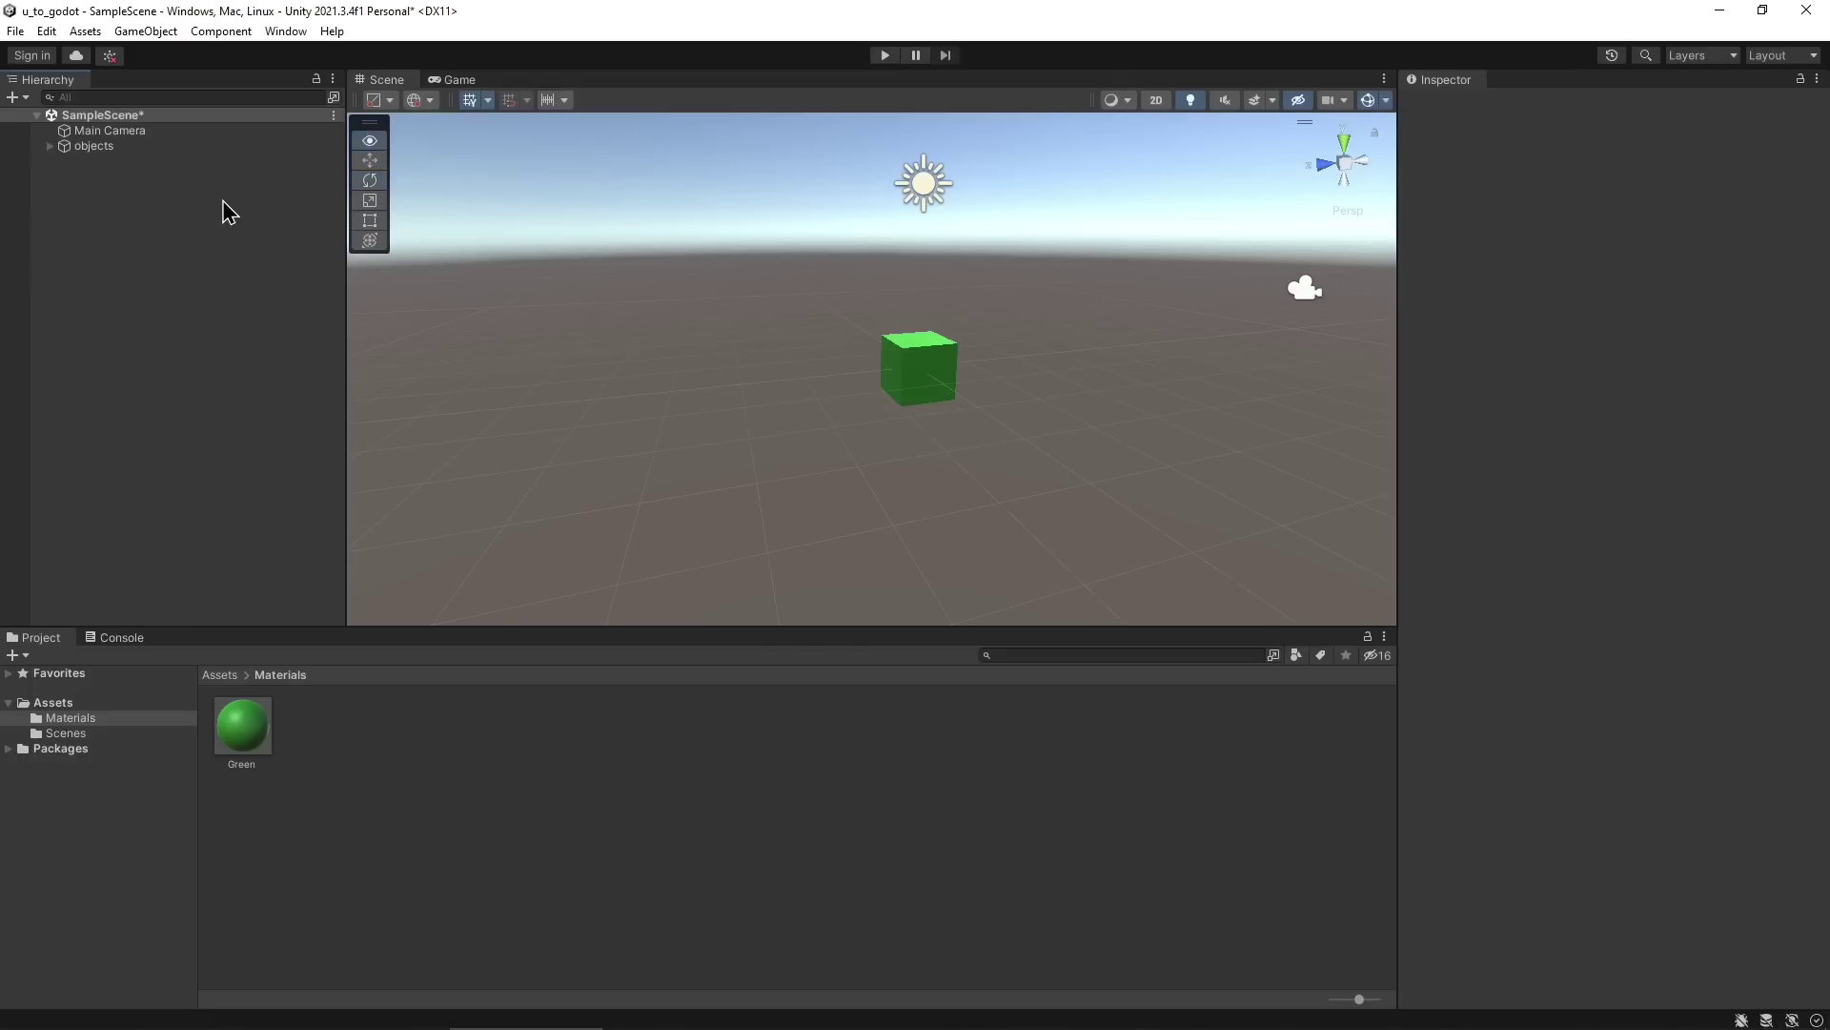
Switch to Godot and add a new Node3D as a child of the scene's root Node3D.
key("alt+Tab")
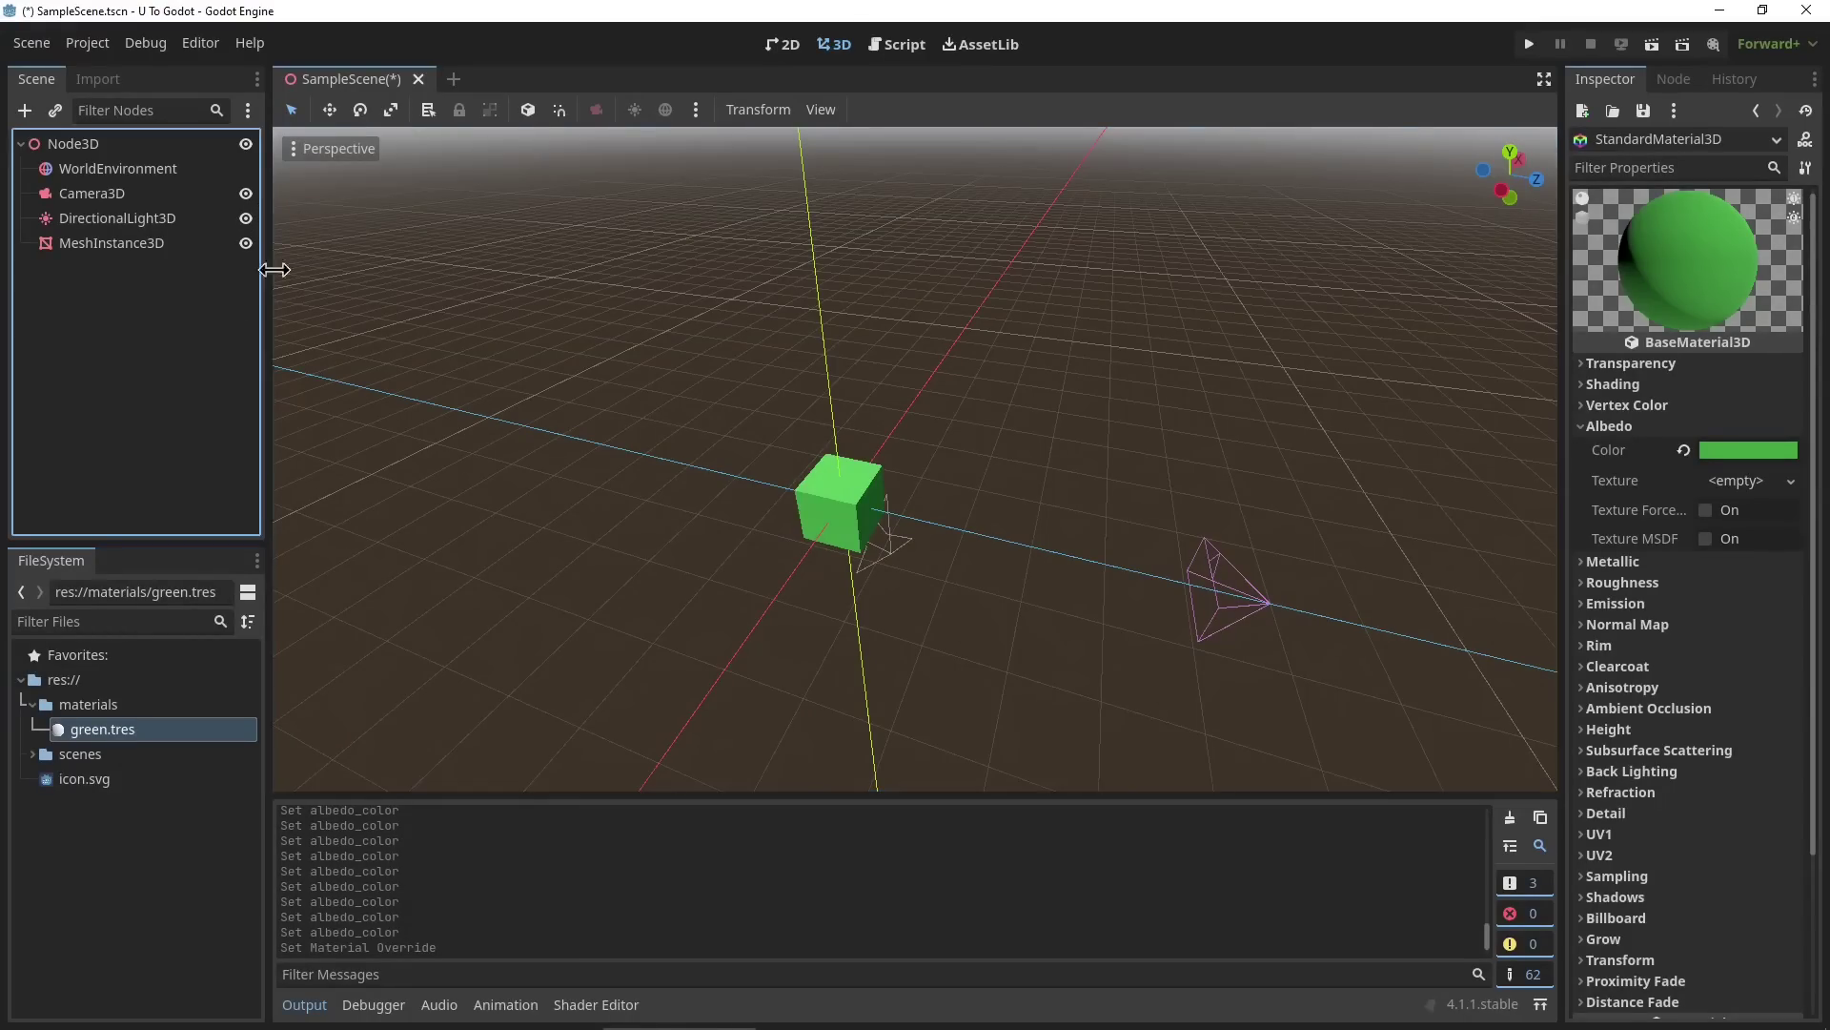
left_click(102, 146)
left_click(26, 111)
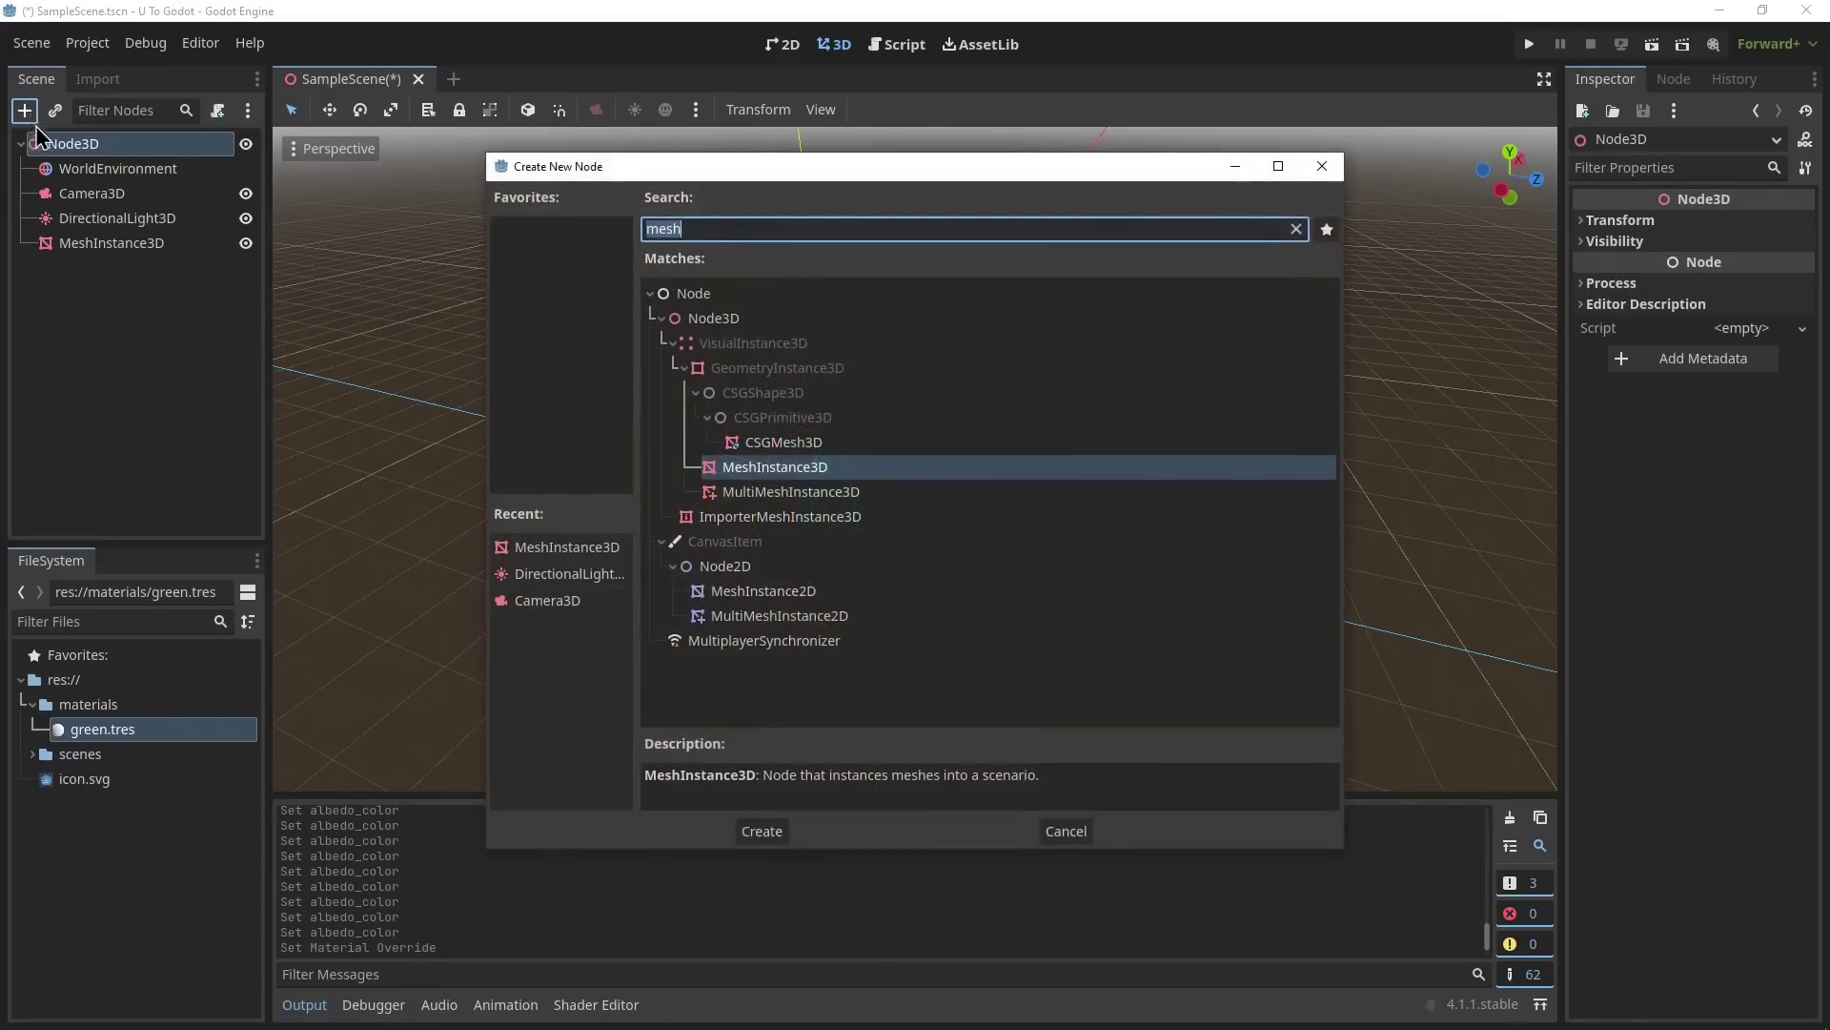
type("node")
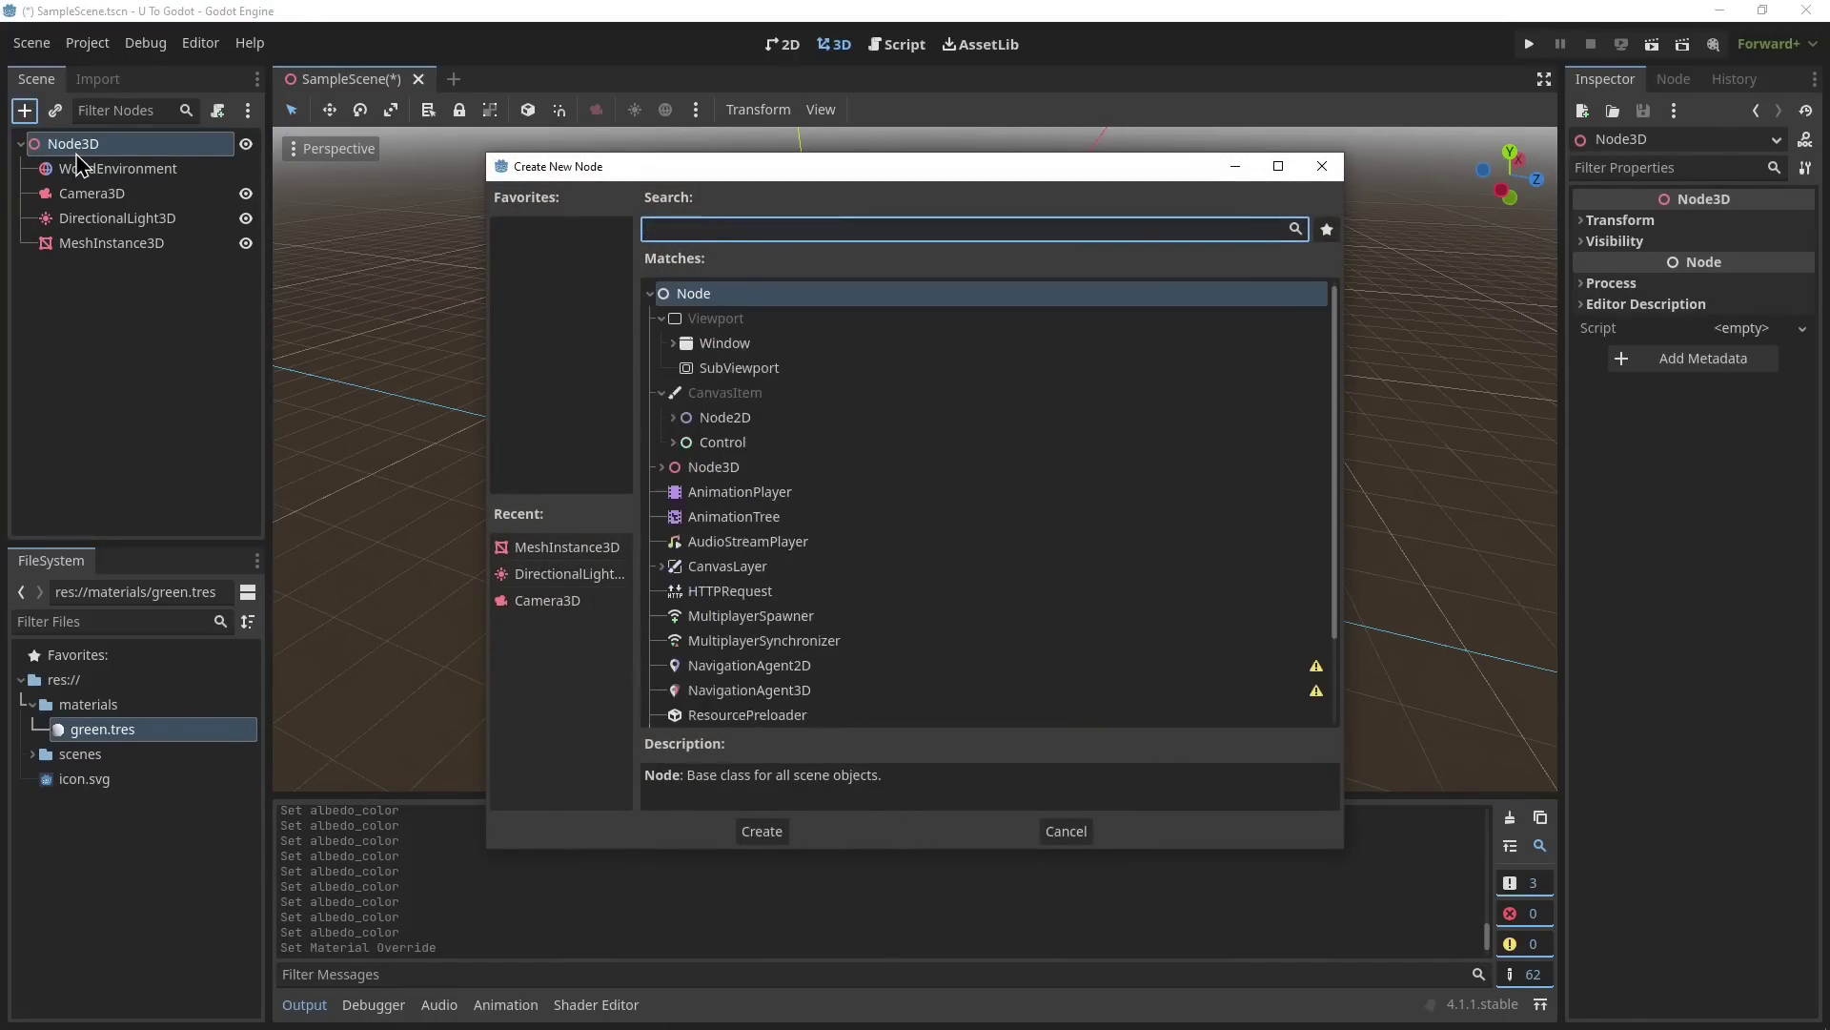
double_click(714, 469)
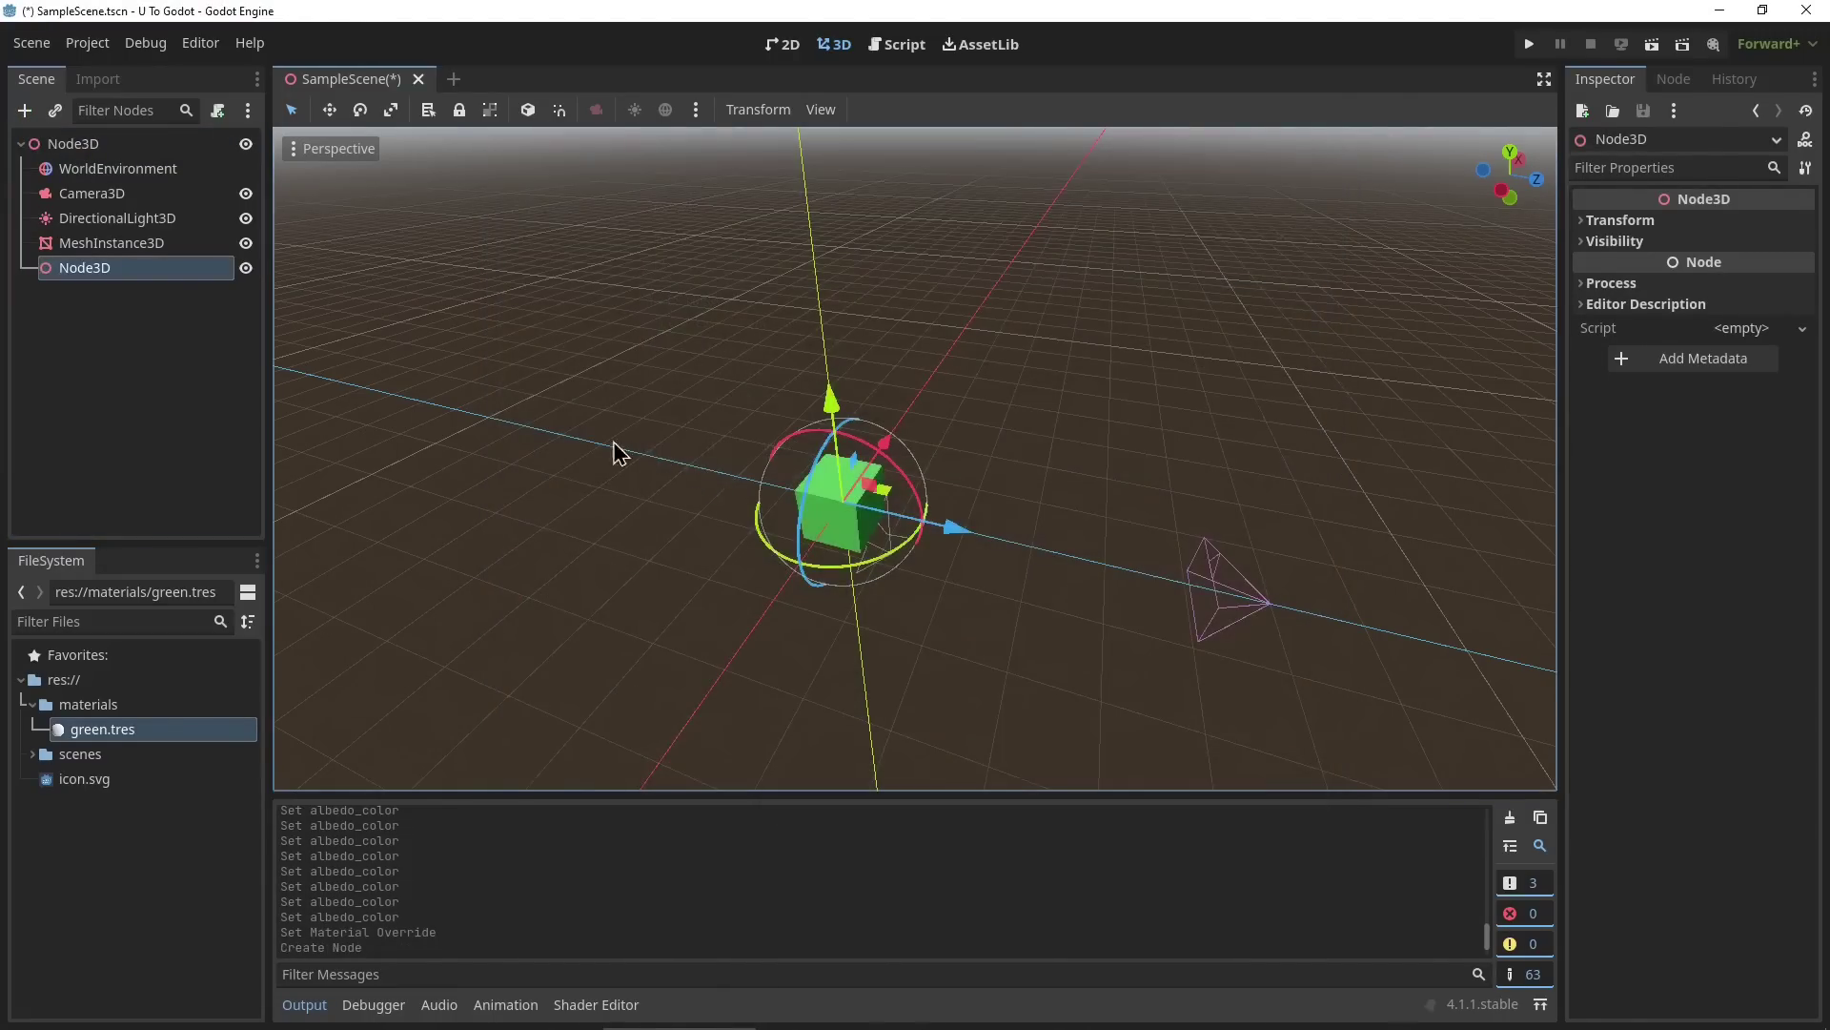
Parent the DirectionalLight3D and the MeshInstance3D to the new child Node3D.
left_click(116, 218)
left_click(111, 242, "shift")
left_click_drag(110, 242, 100, 269)
Check the grouped nodes one by one, try moving the parent Node3D along its Z axis and undo the move.
left_click(98, 225)
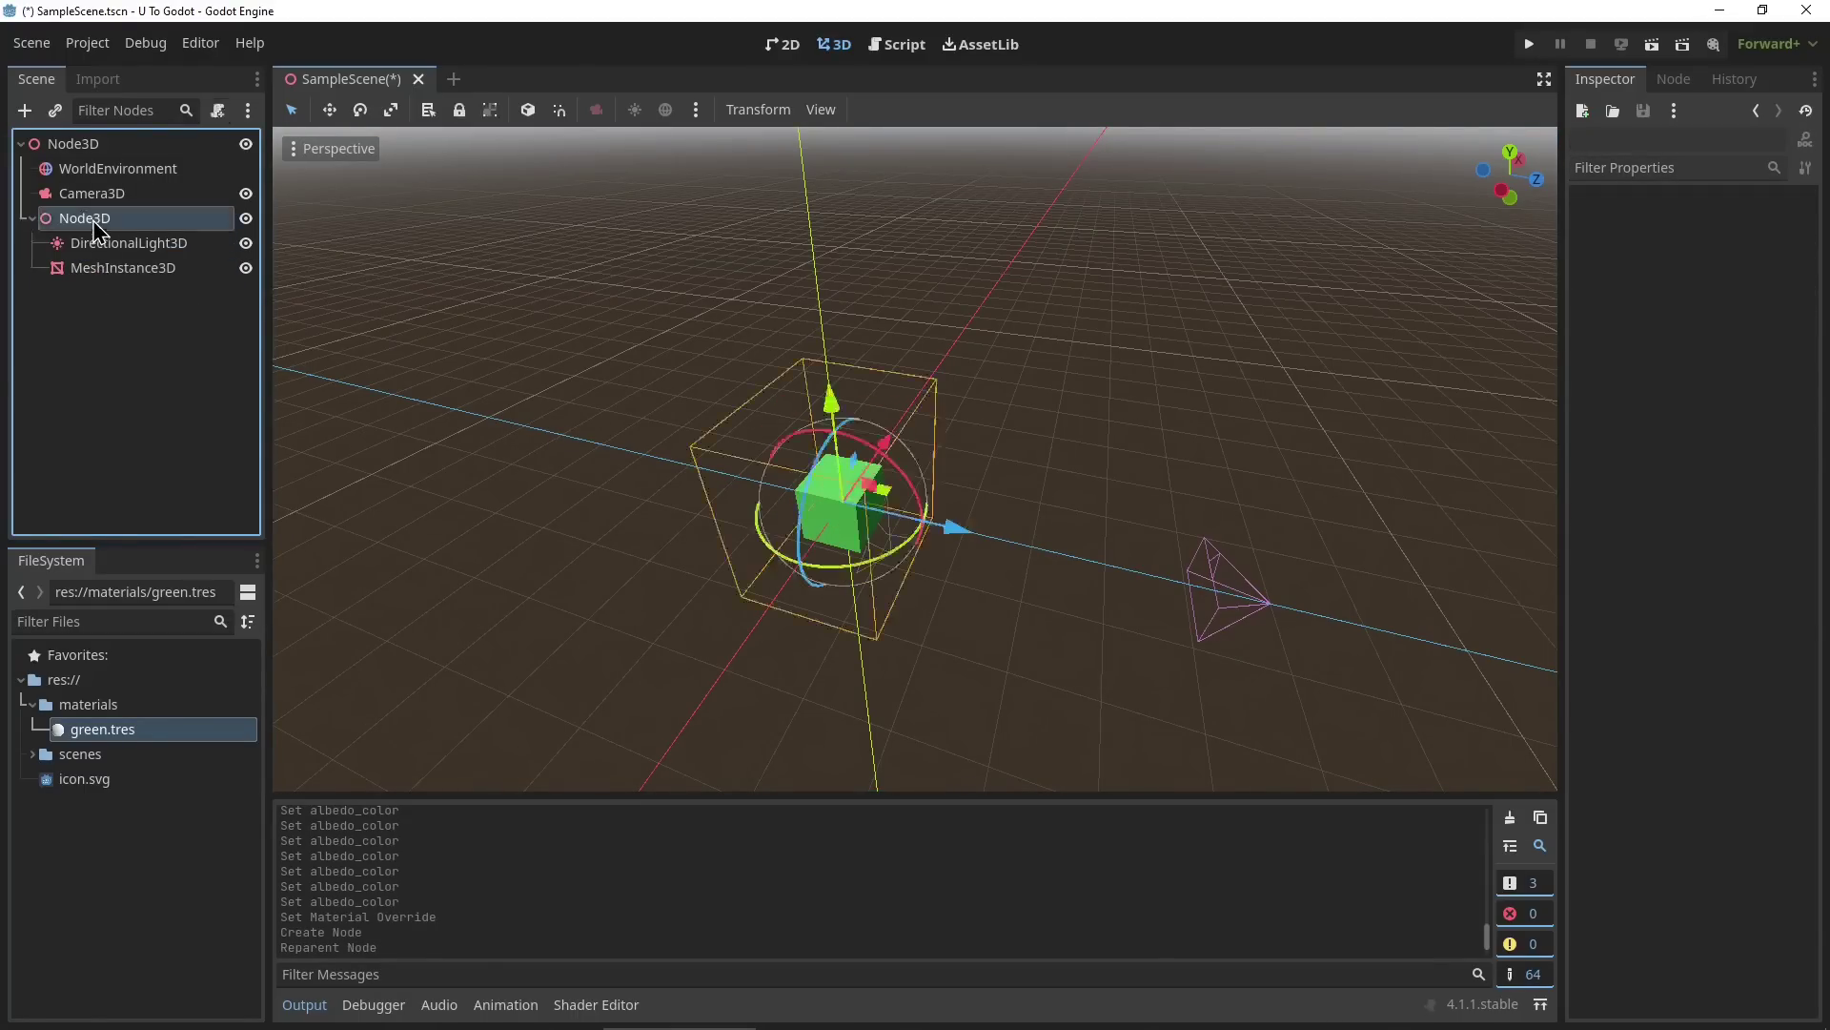
left_click(112, 243)
left_click(114, 268)
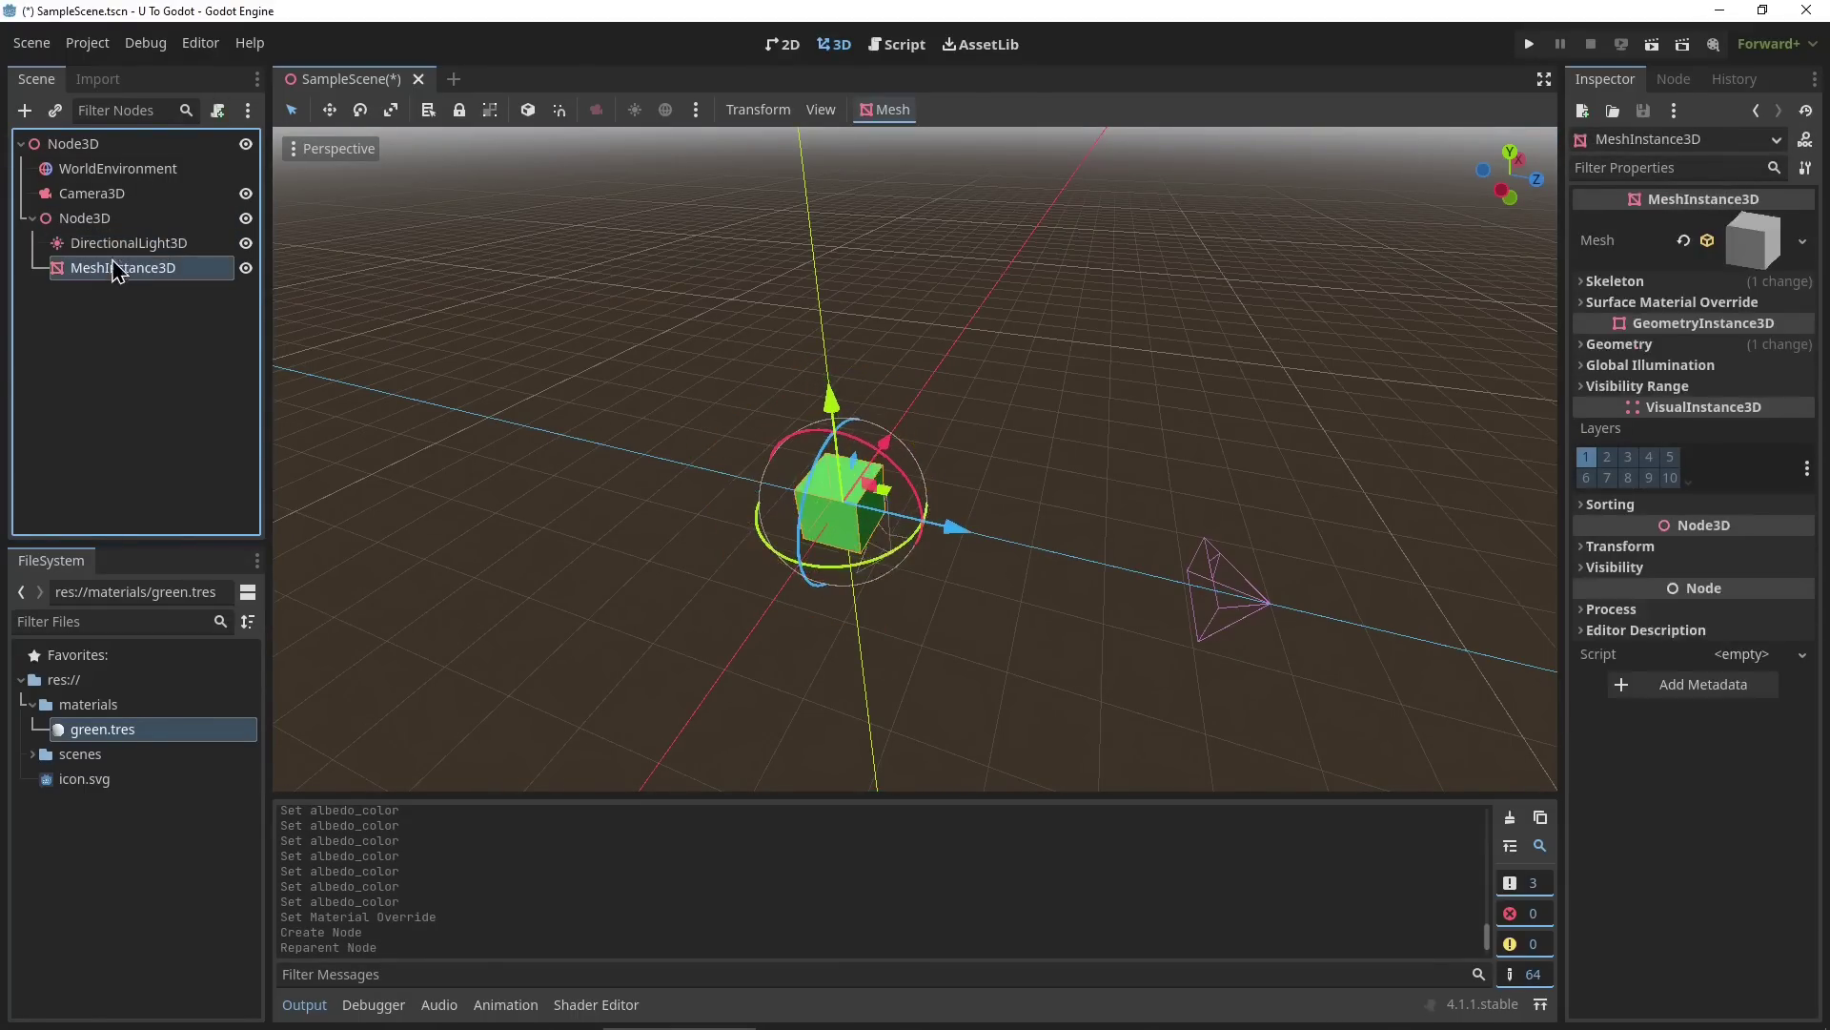
left_click(113, 244)
left_click(109, 222)
left_click_drag(955, 526, 1106, 570)
key("ctrl+z")
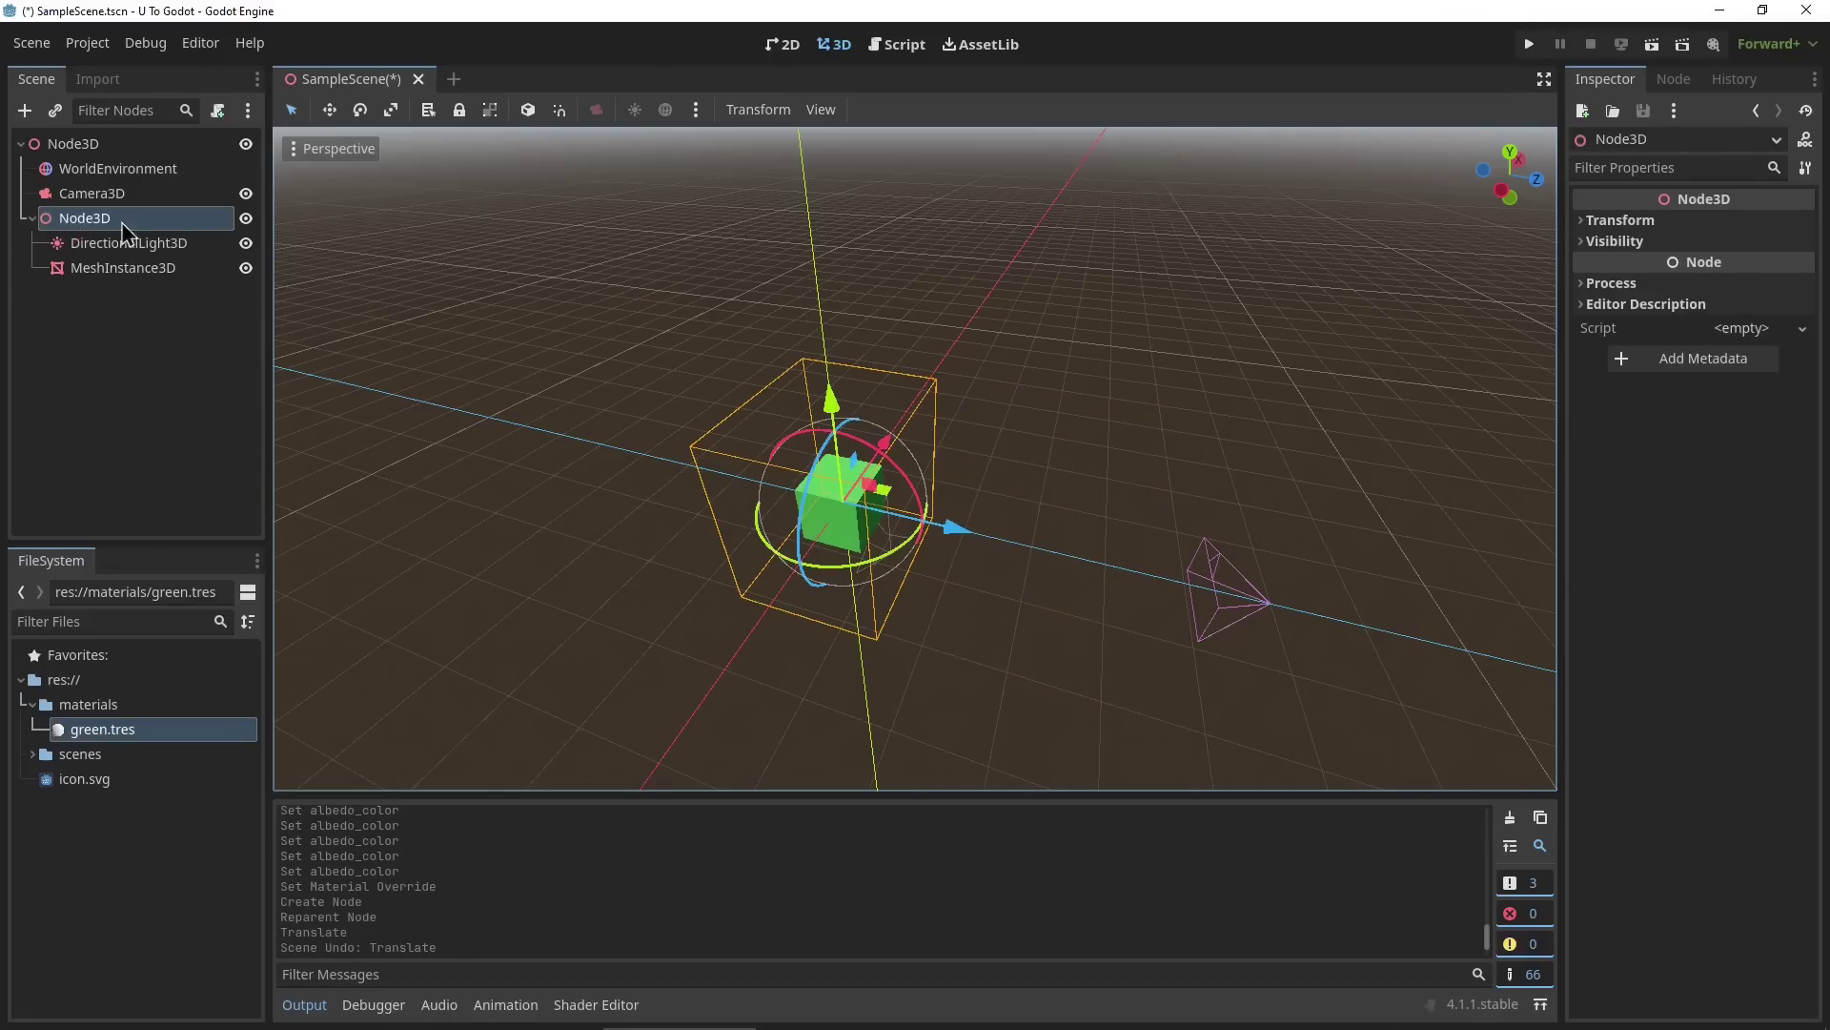
Try moving the child Node3D with its light and cube along the blue Z axis, and undo the move.
left_click_drag(951, 529, 1103, 581)
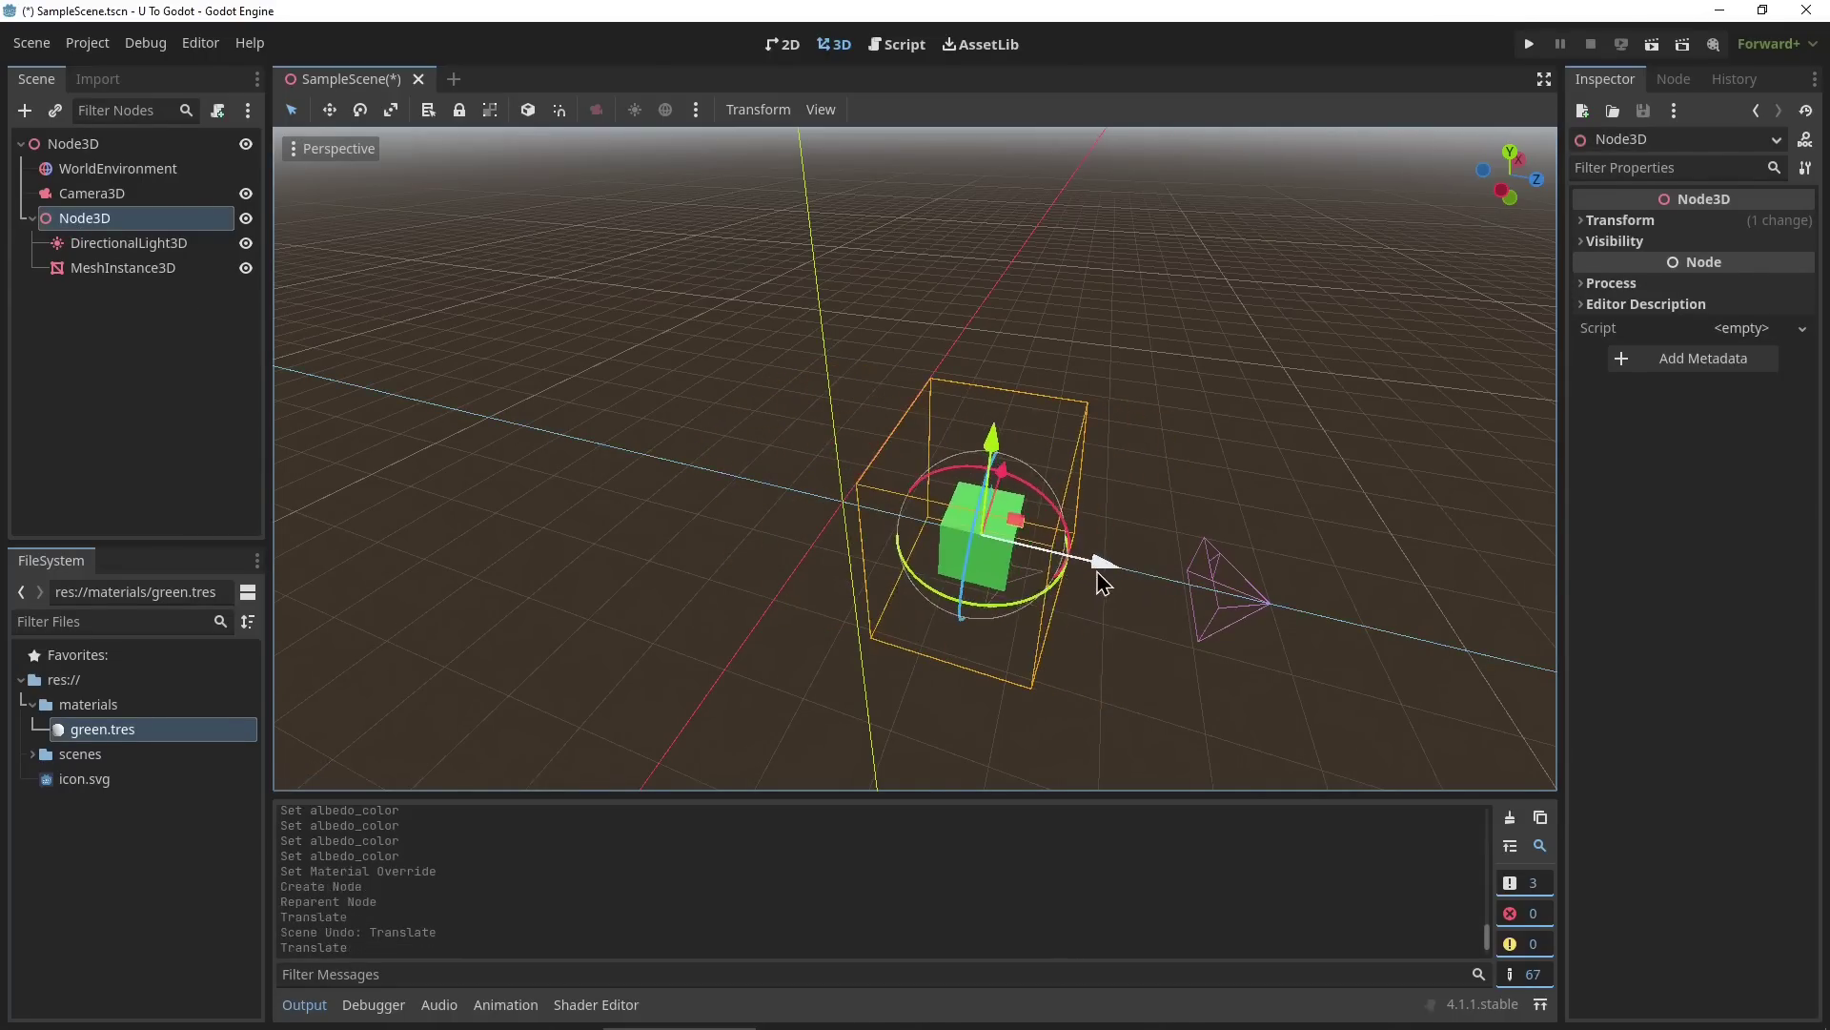
key("ctrl+z")
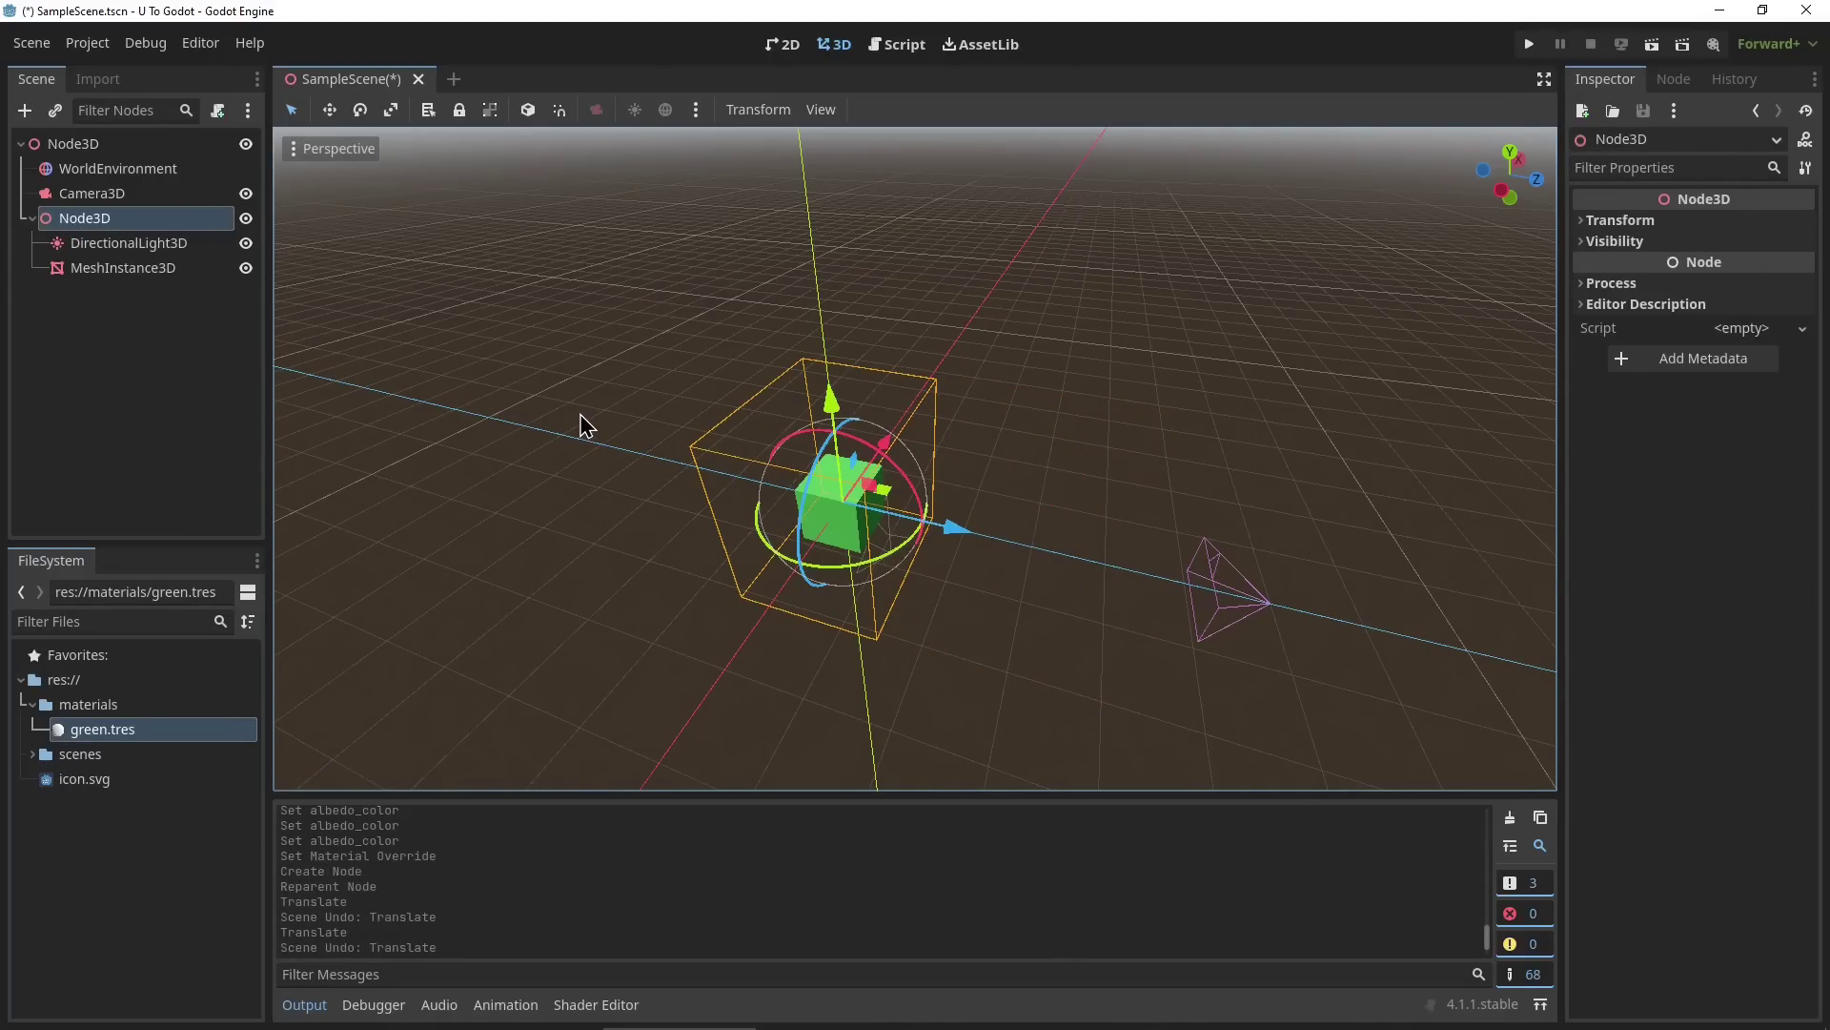
Switch to Unity and select the Cube inside the objects parent, with the Move tool active.
key("alt+Tab")
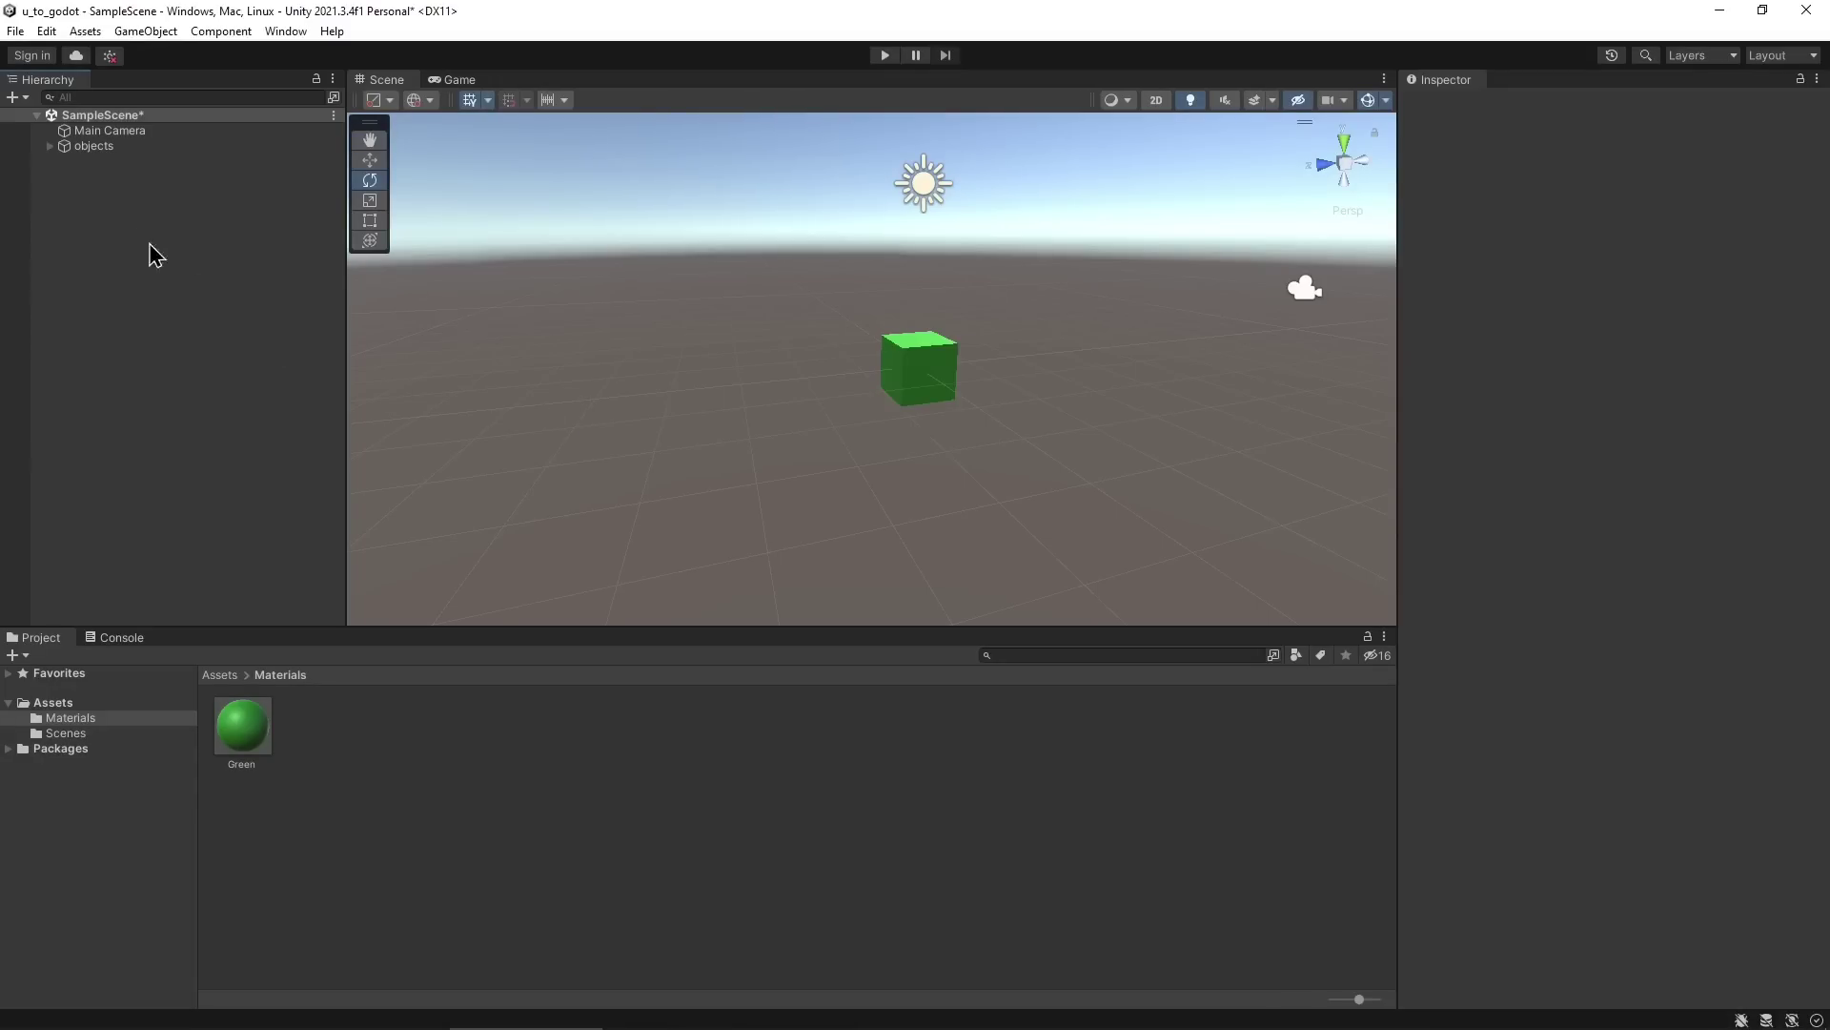
left_click(77, 148)
key("w")
mouse_move(829, 392)
left_mouse_down()
mouse_move(715, 400)
mouse_move(835, 397)
left_mouse_up()
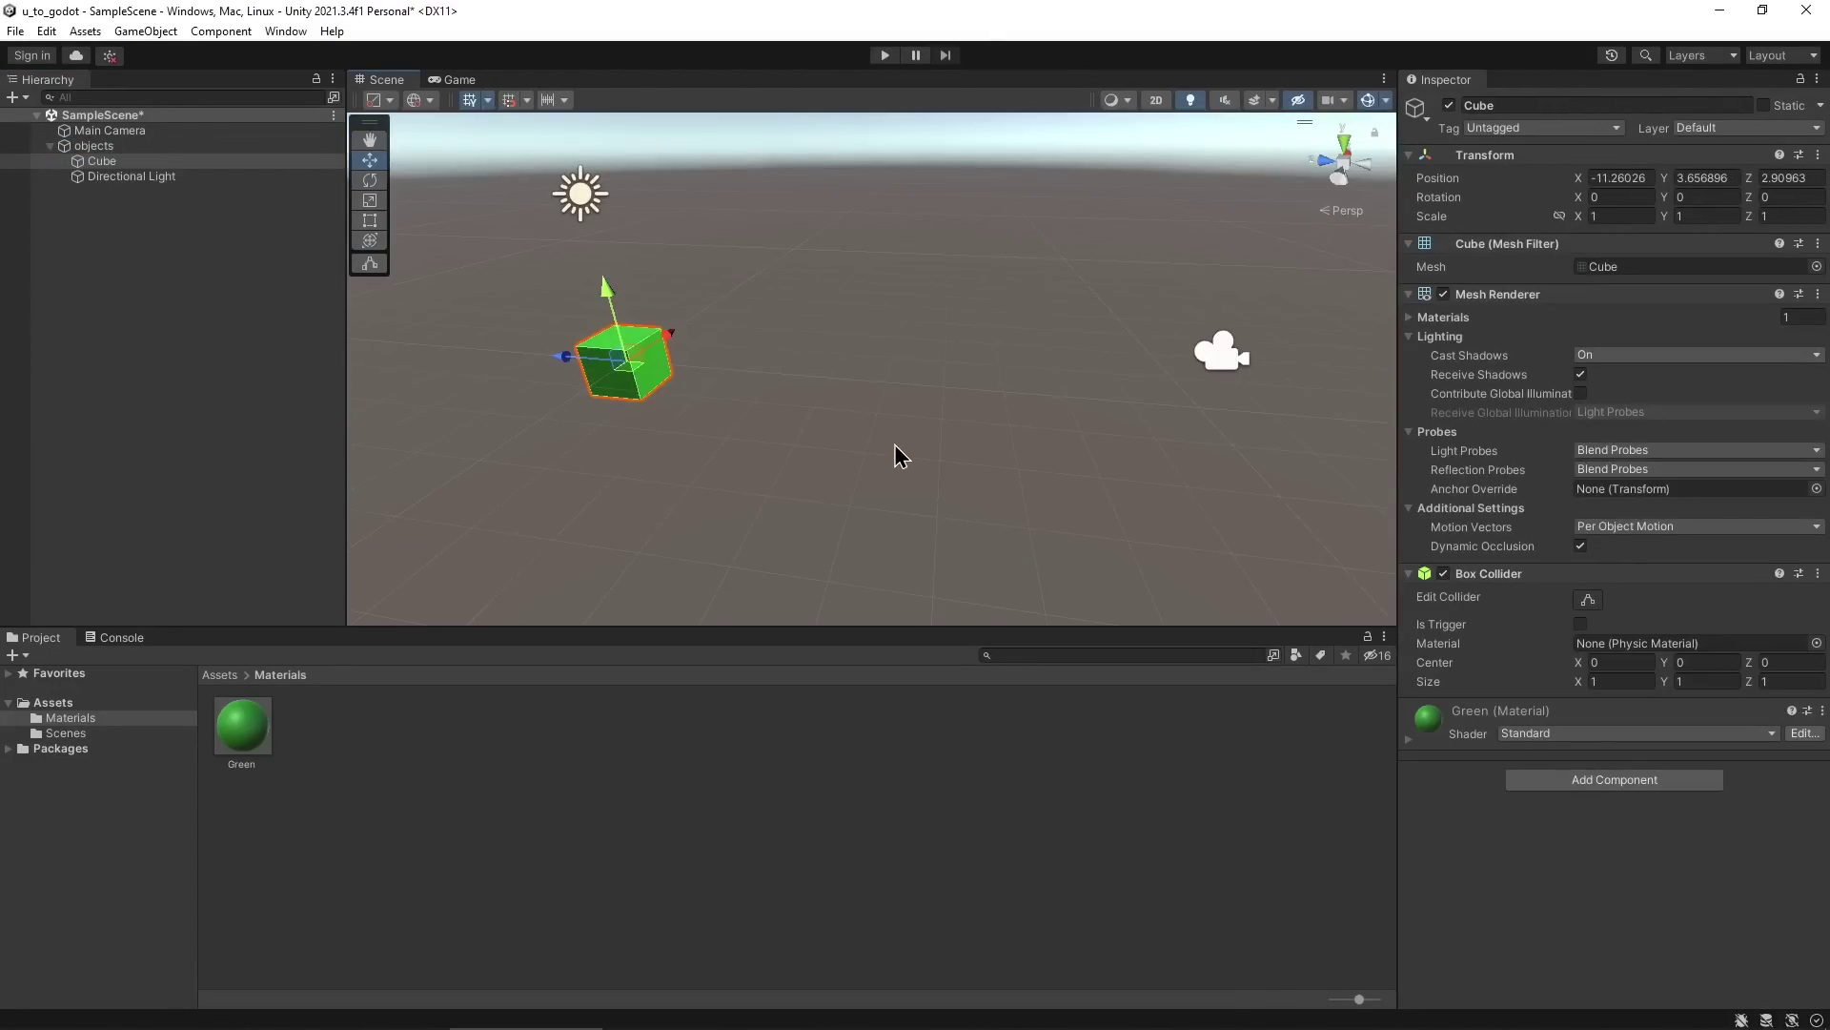
right_click_drag(894, 444, 862, 412)
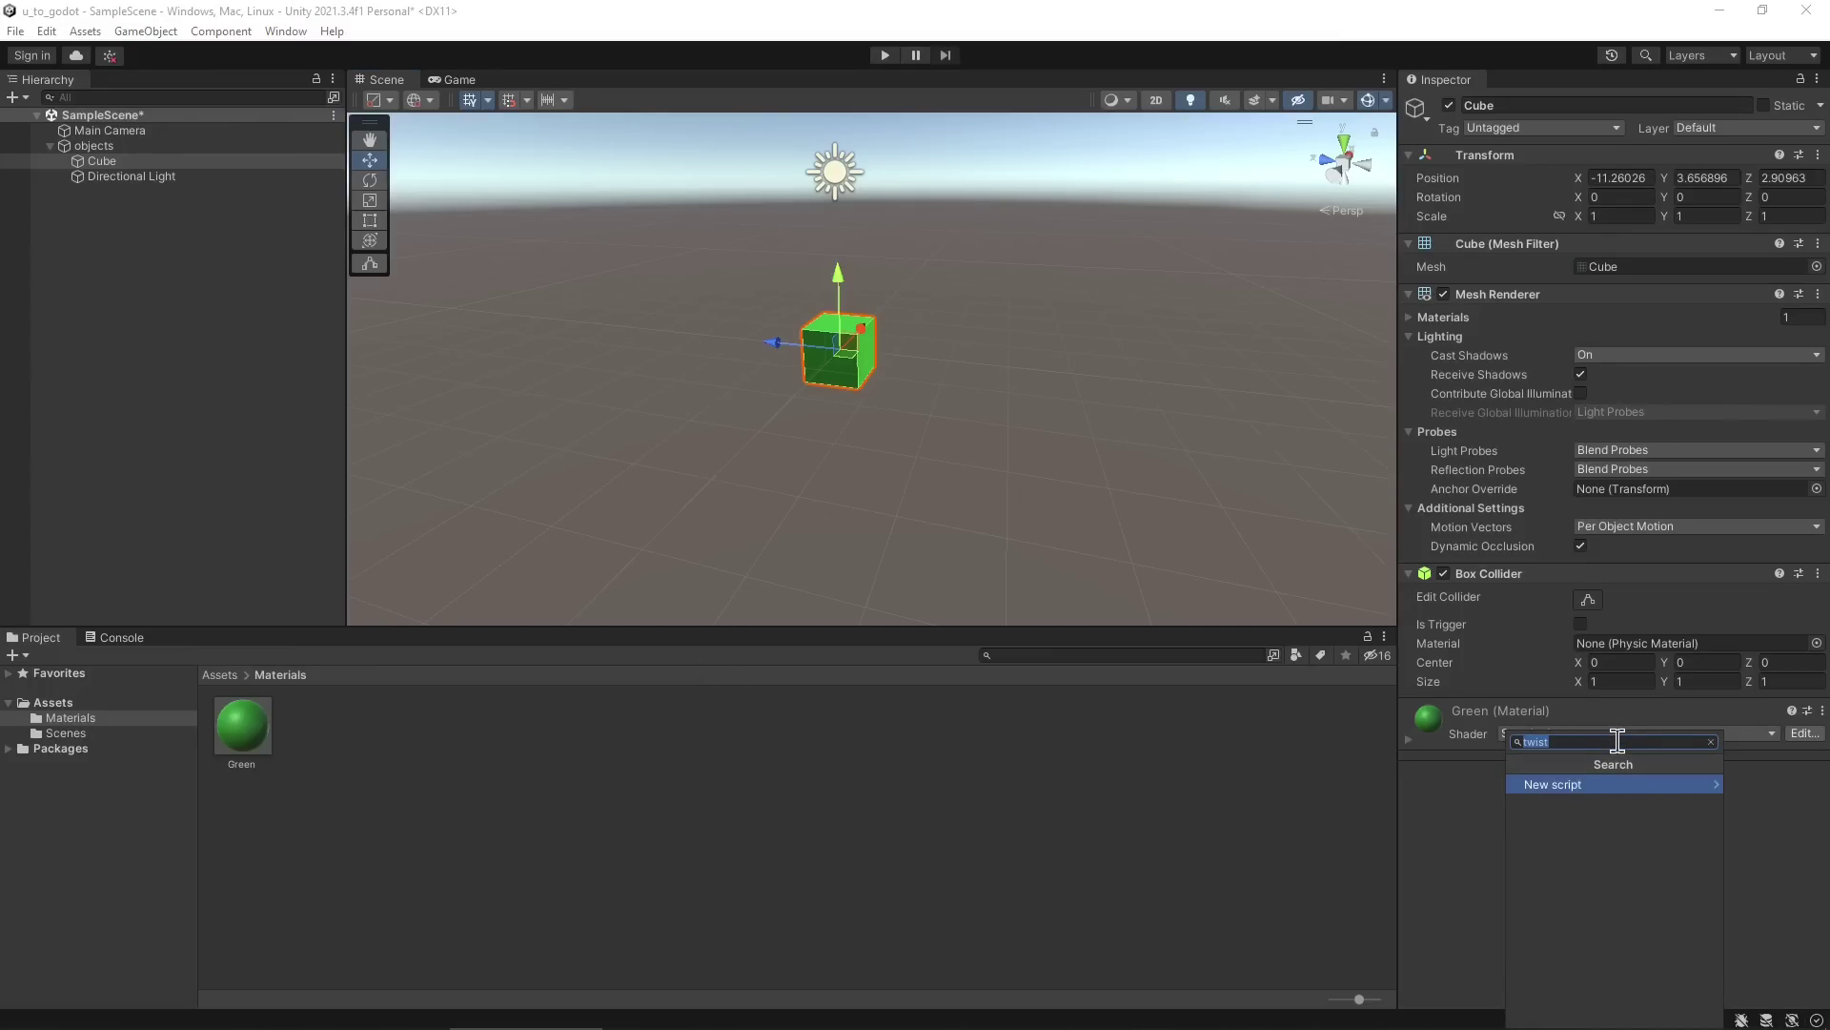
Create a new script named spin and add it to the Cube as a component.
left_click(1568, 784)
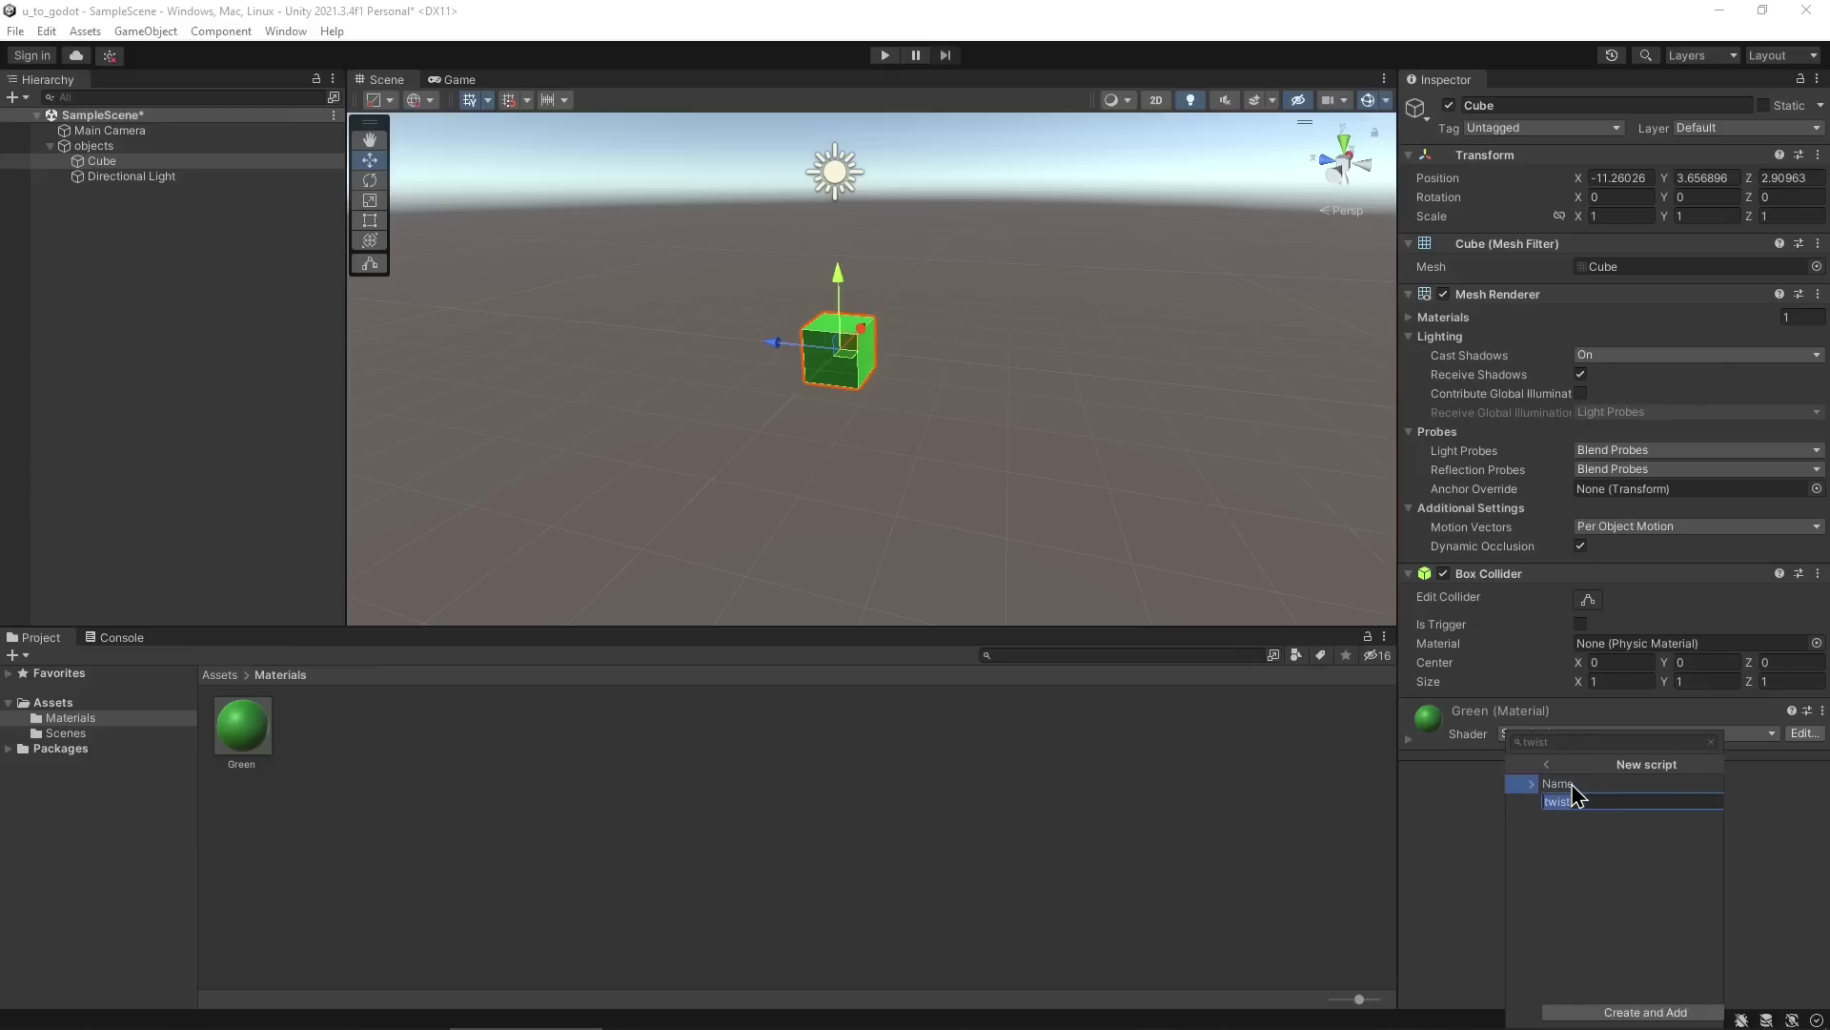
left_click(1554, 802)
left_click_drag(1589, 806, 1342, 802)
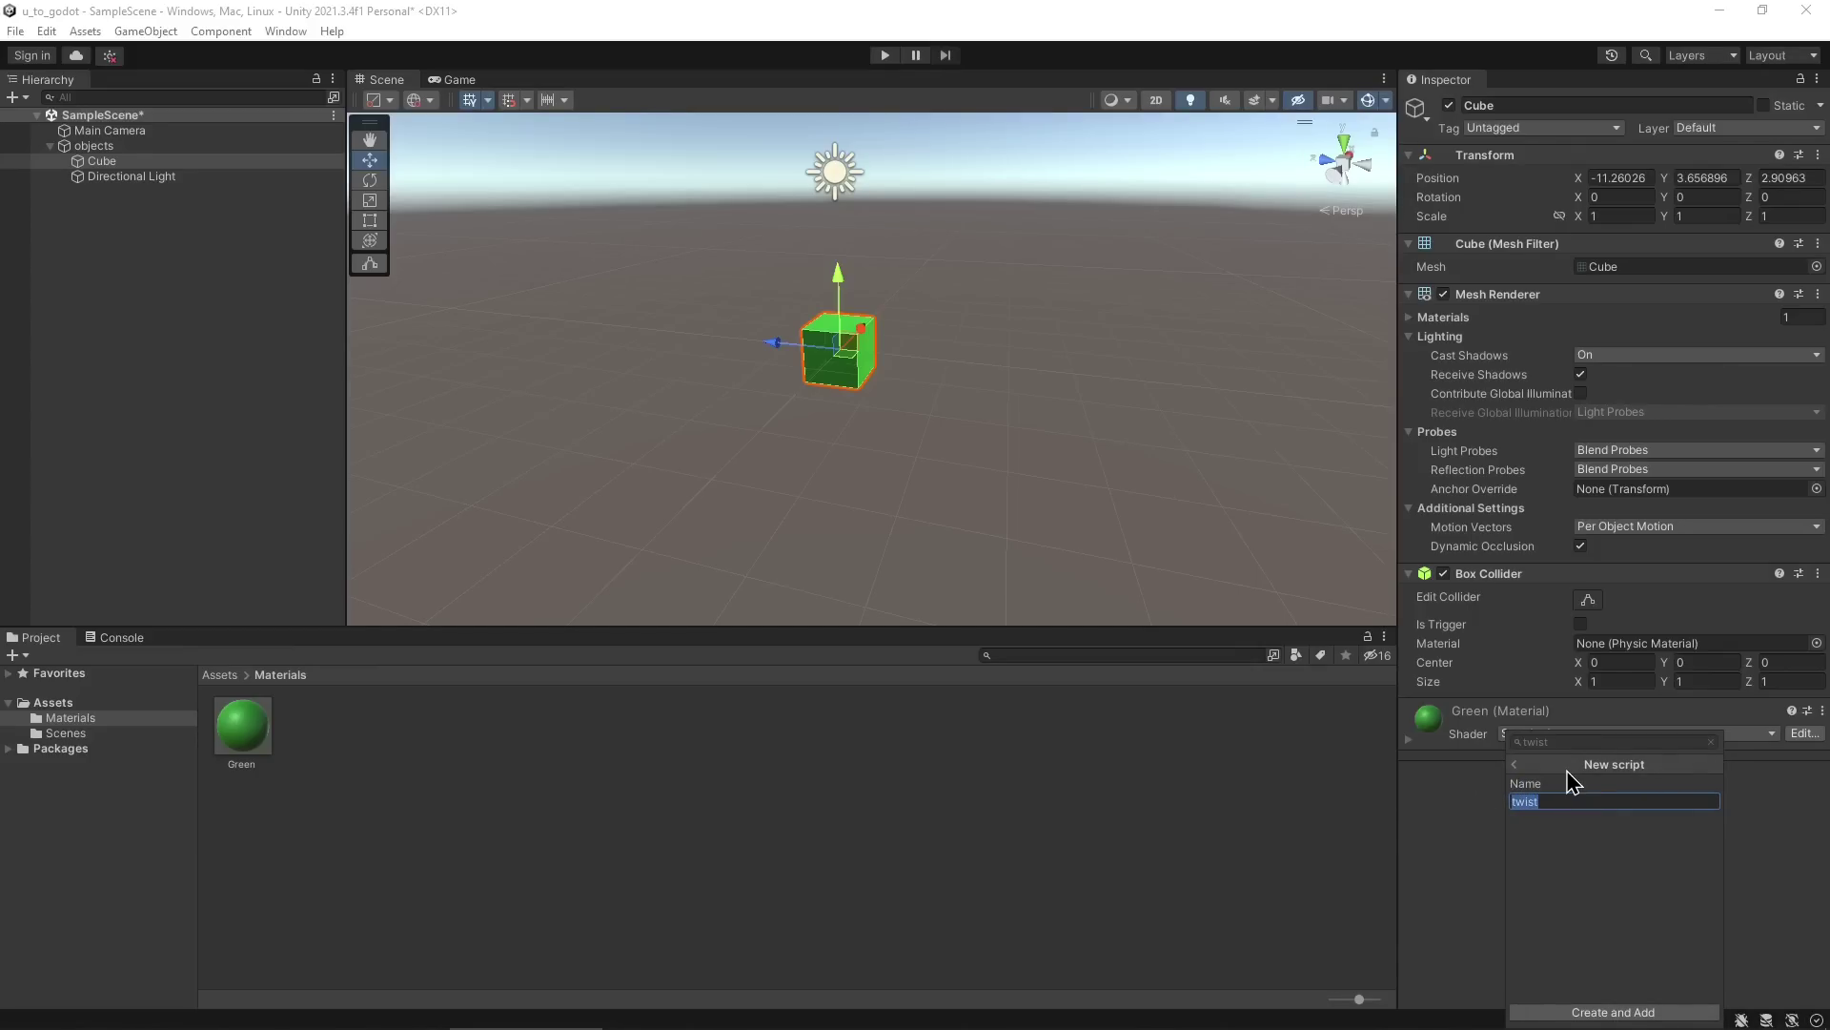
type("spin")
key("Return")
Switch to Godot and select the MeshInstance3D node, without adding any metadata.
key("alt+Tab")
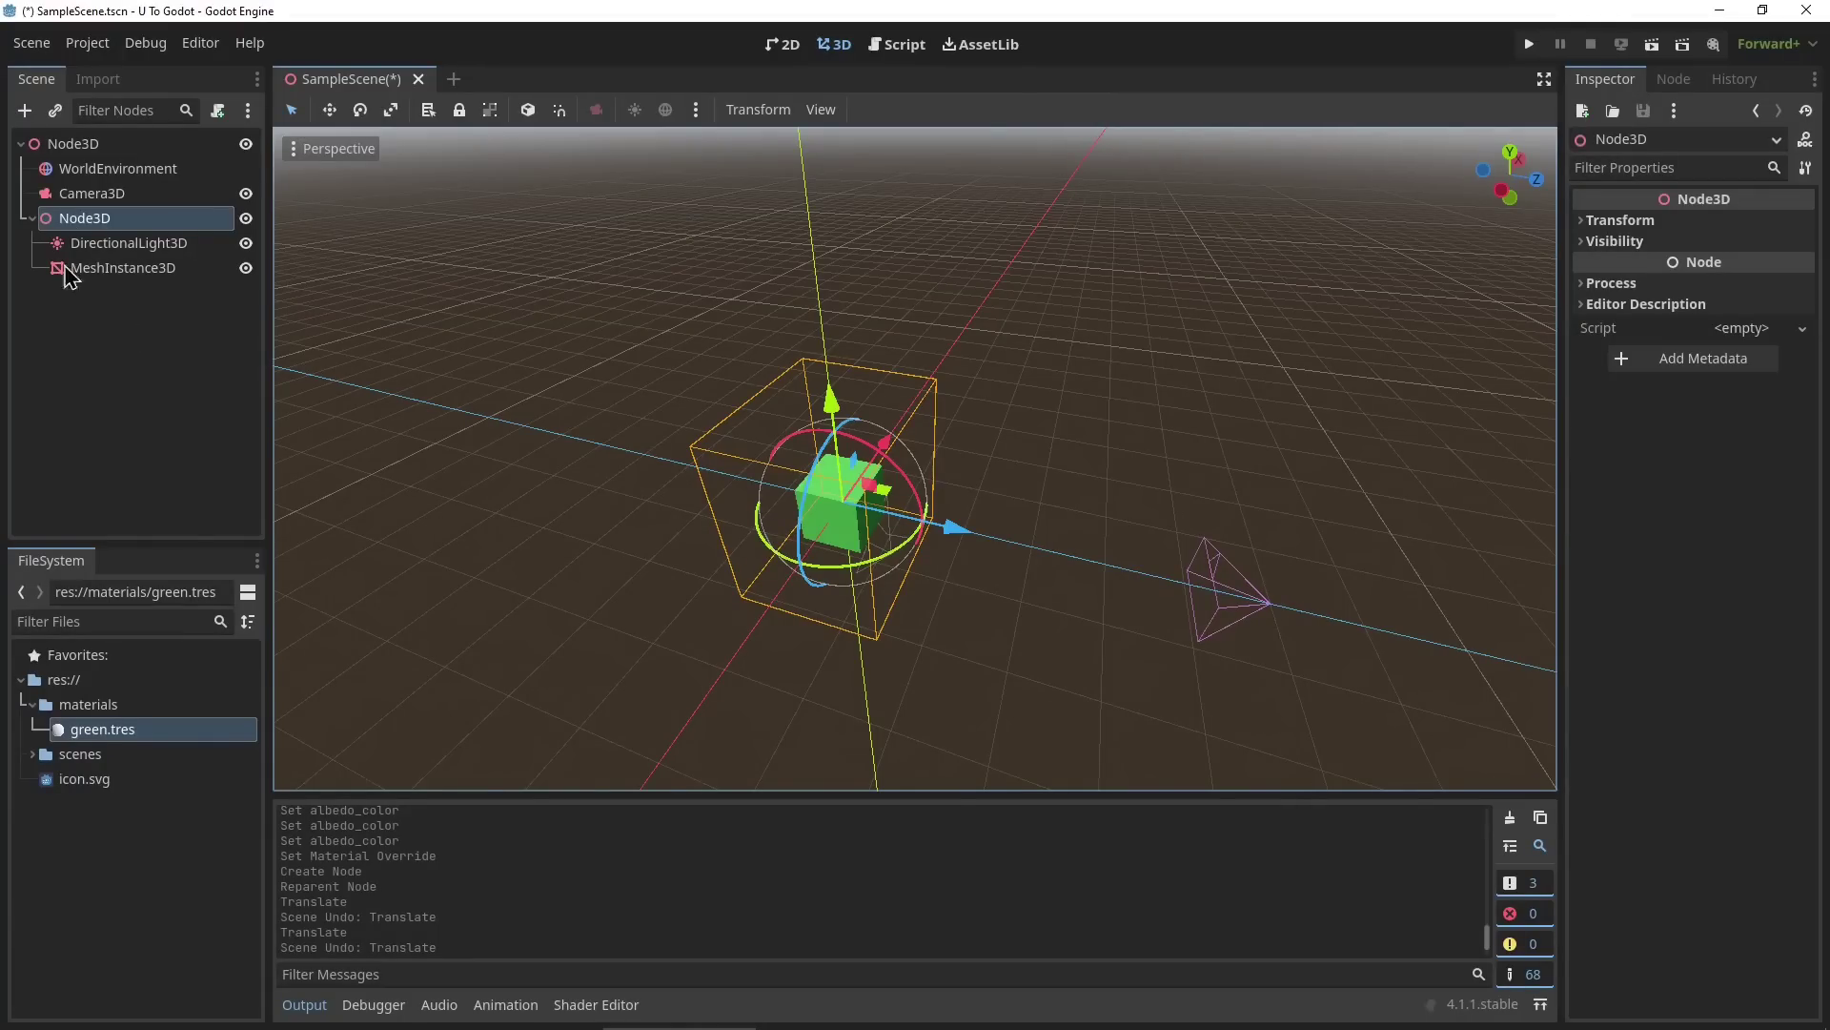
left_click(133, 271)
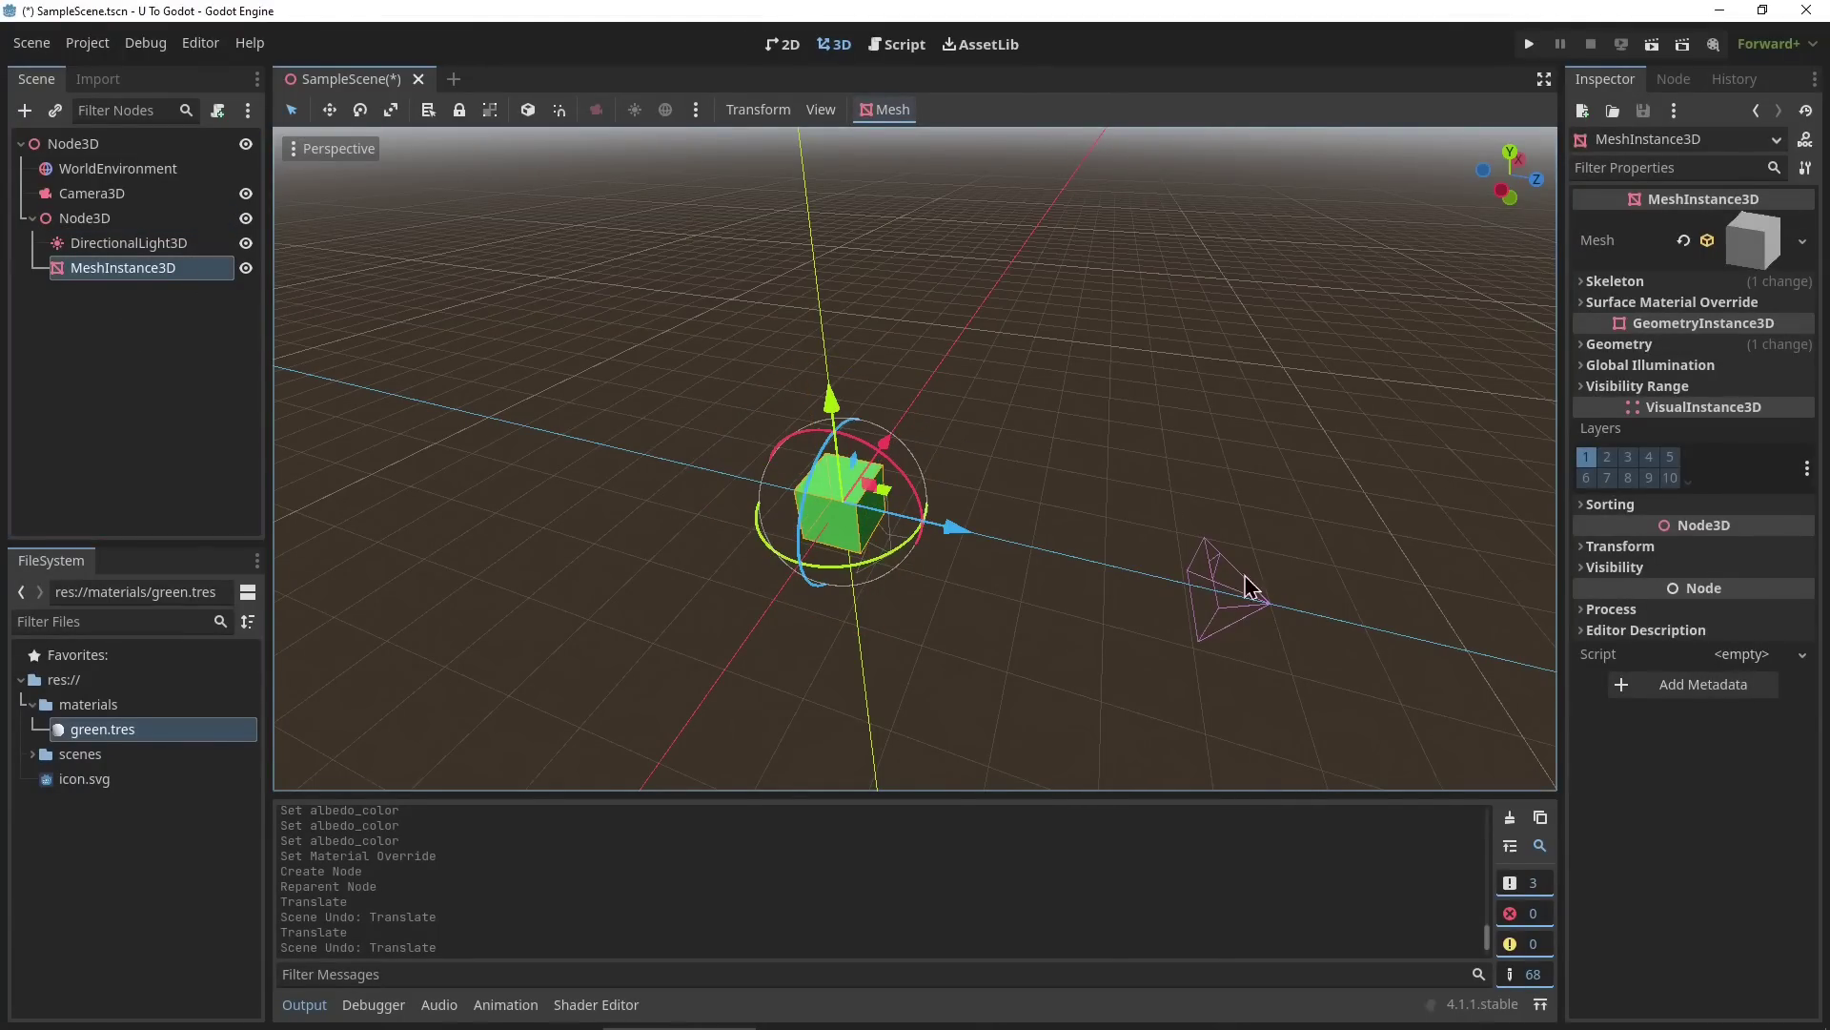
left_click(1704, 684)
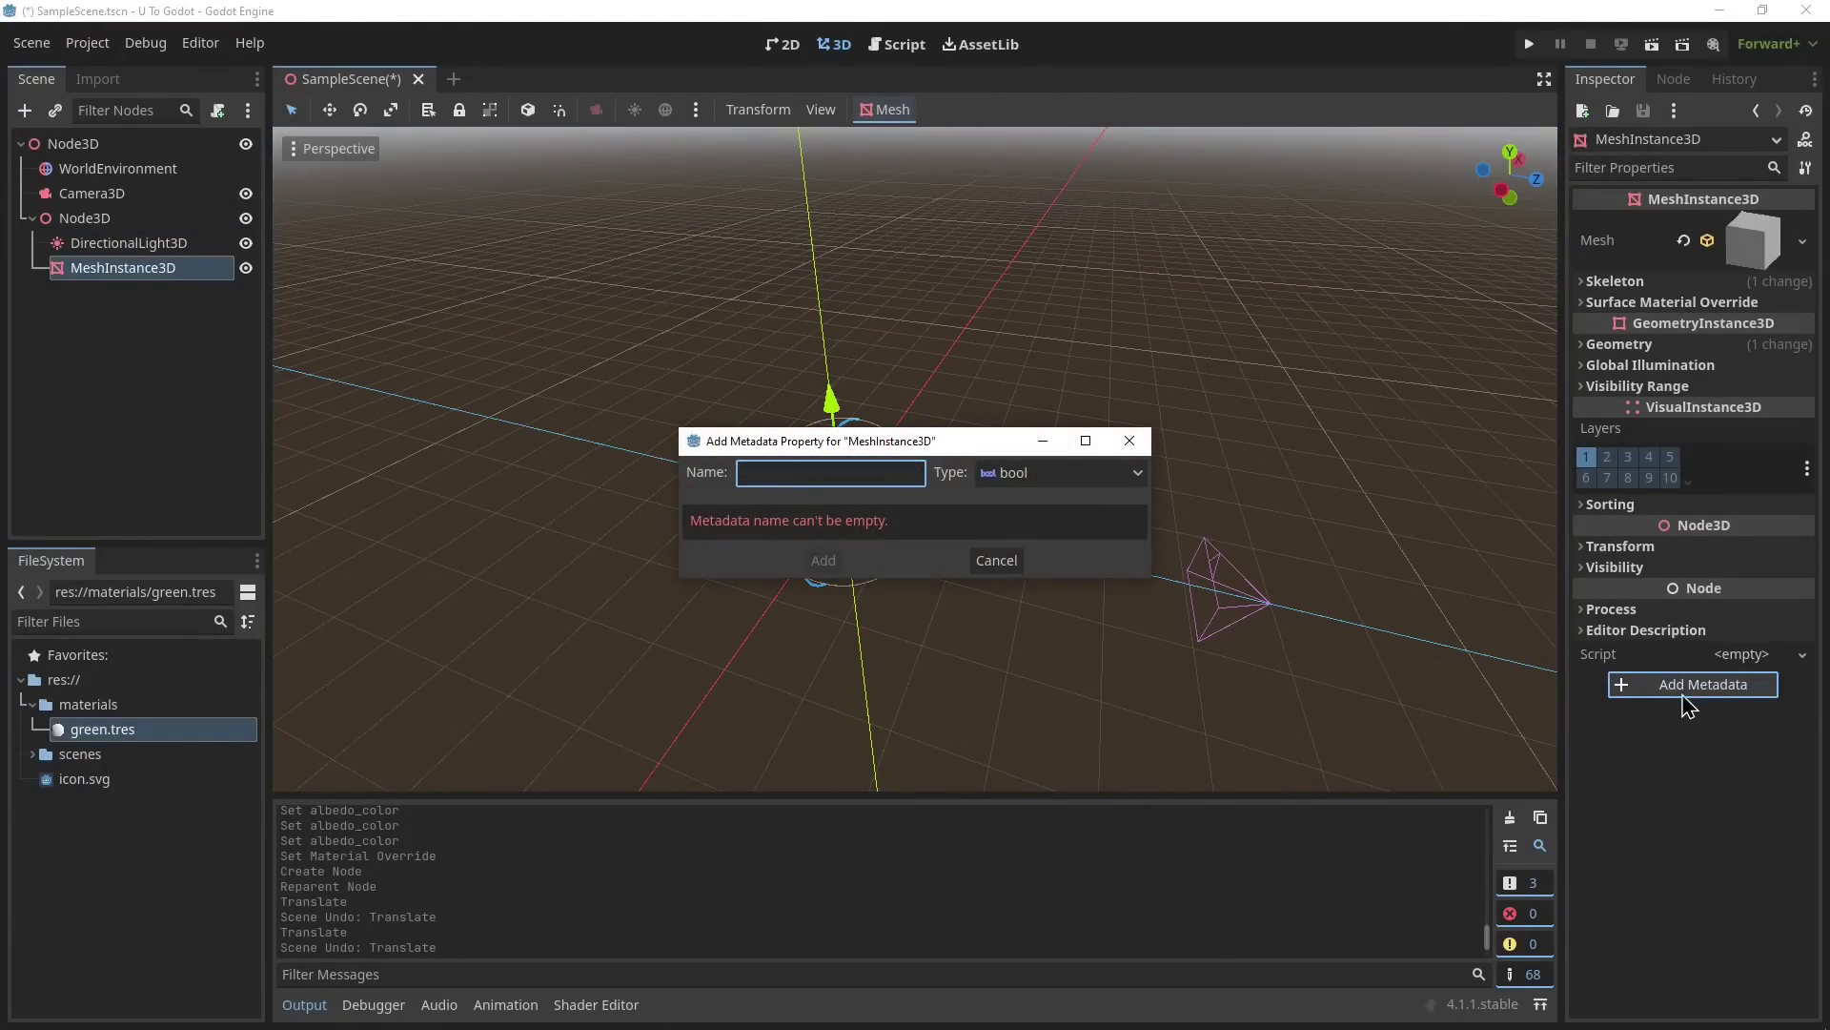
left_click(1129, 441)
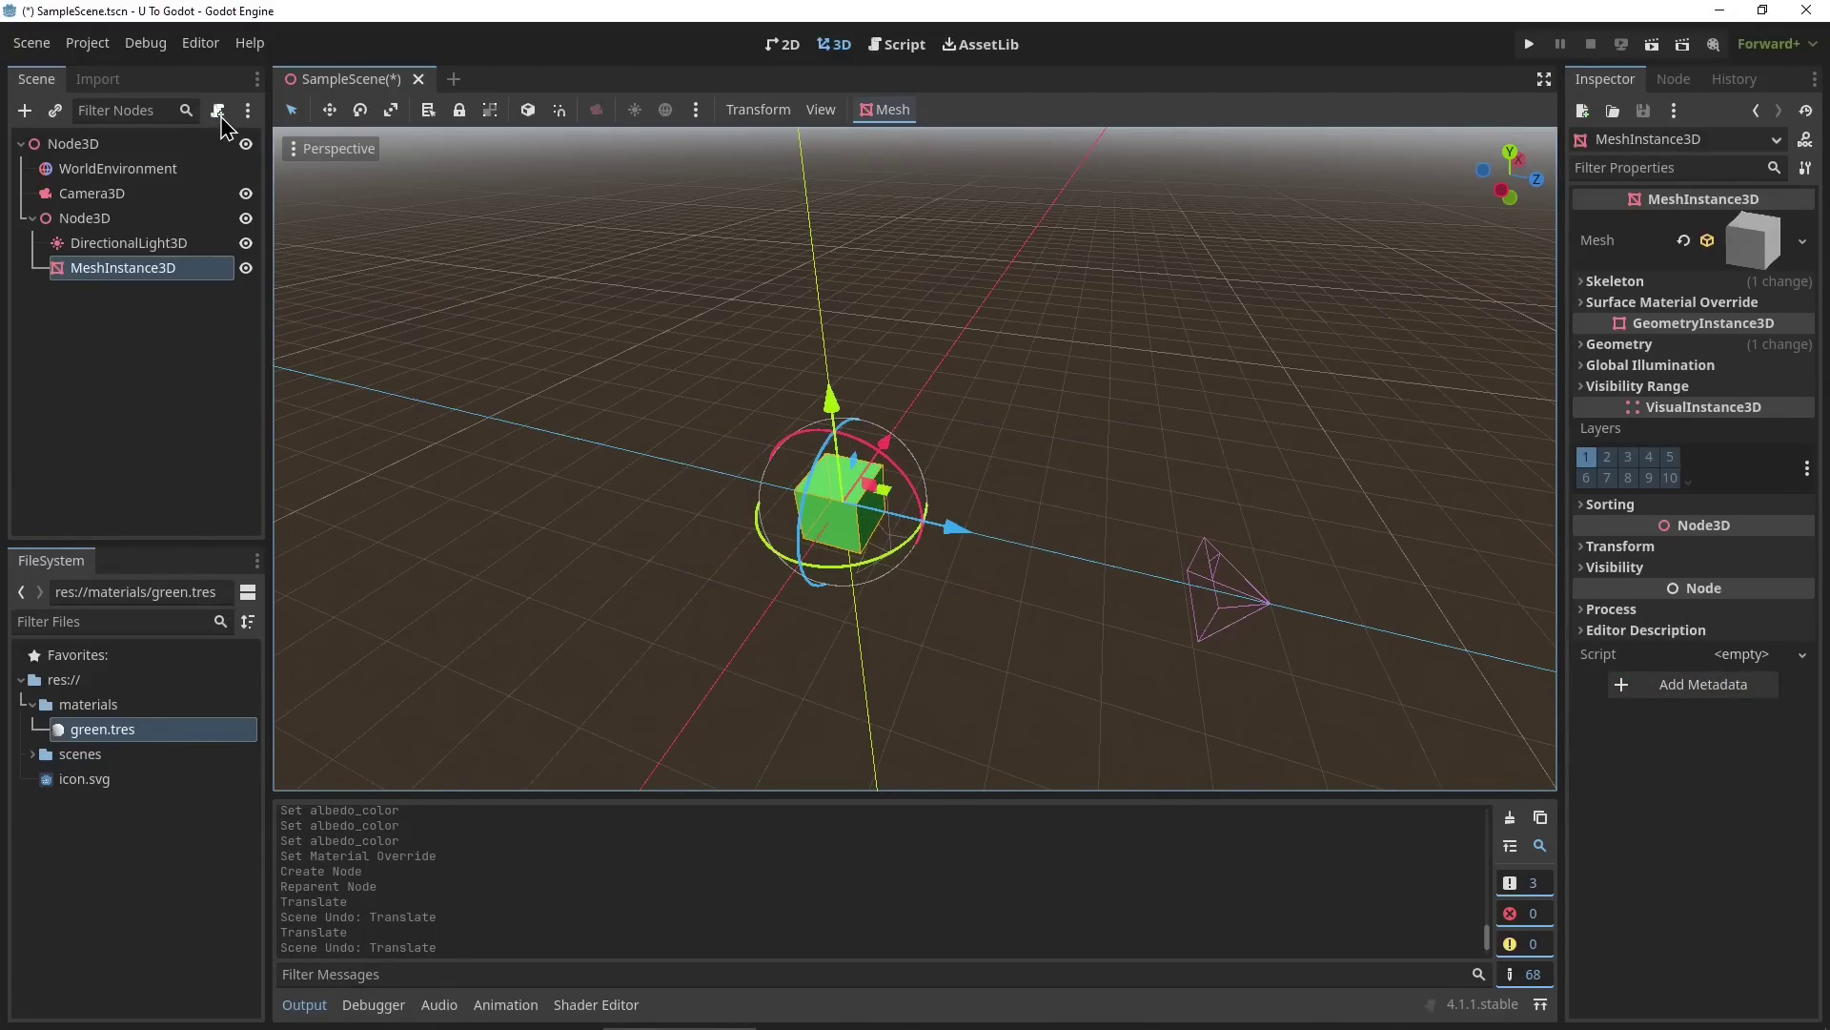
left_click(118, 246)
left_click(204, 269)
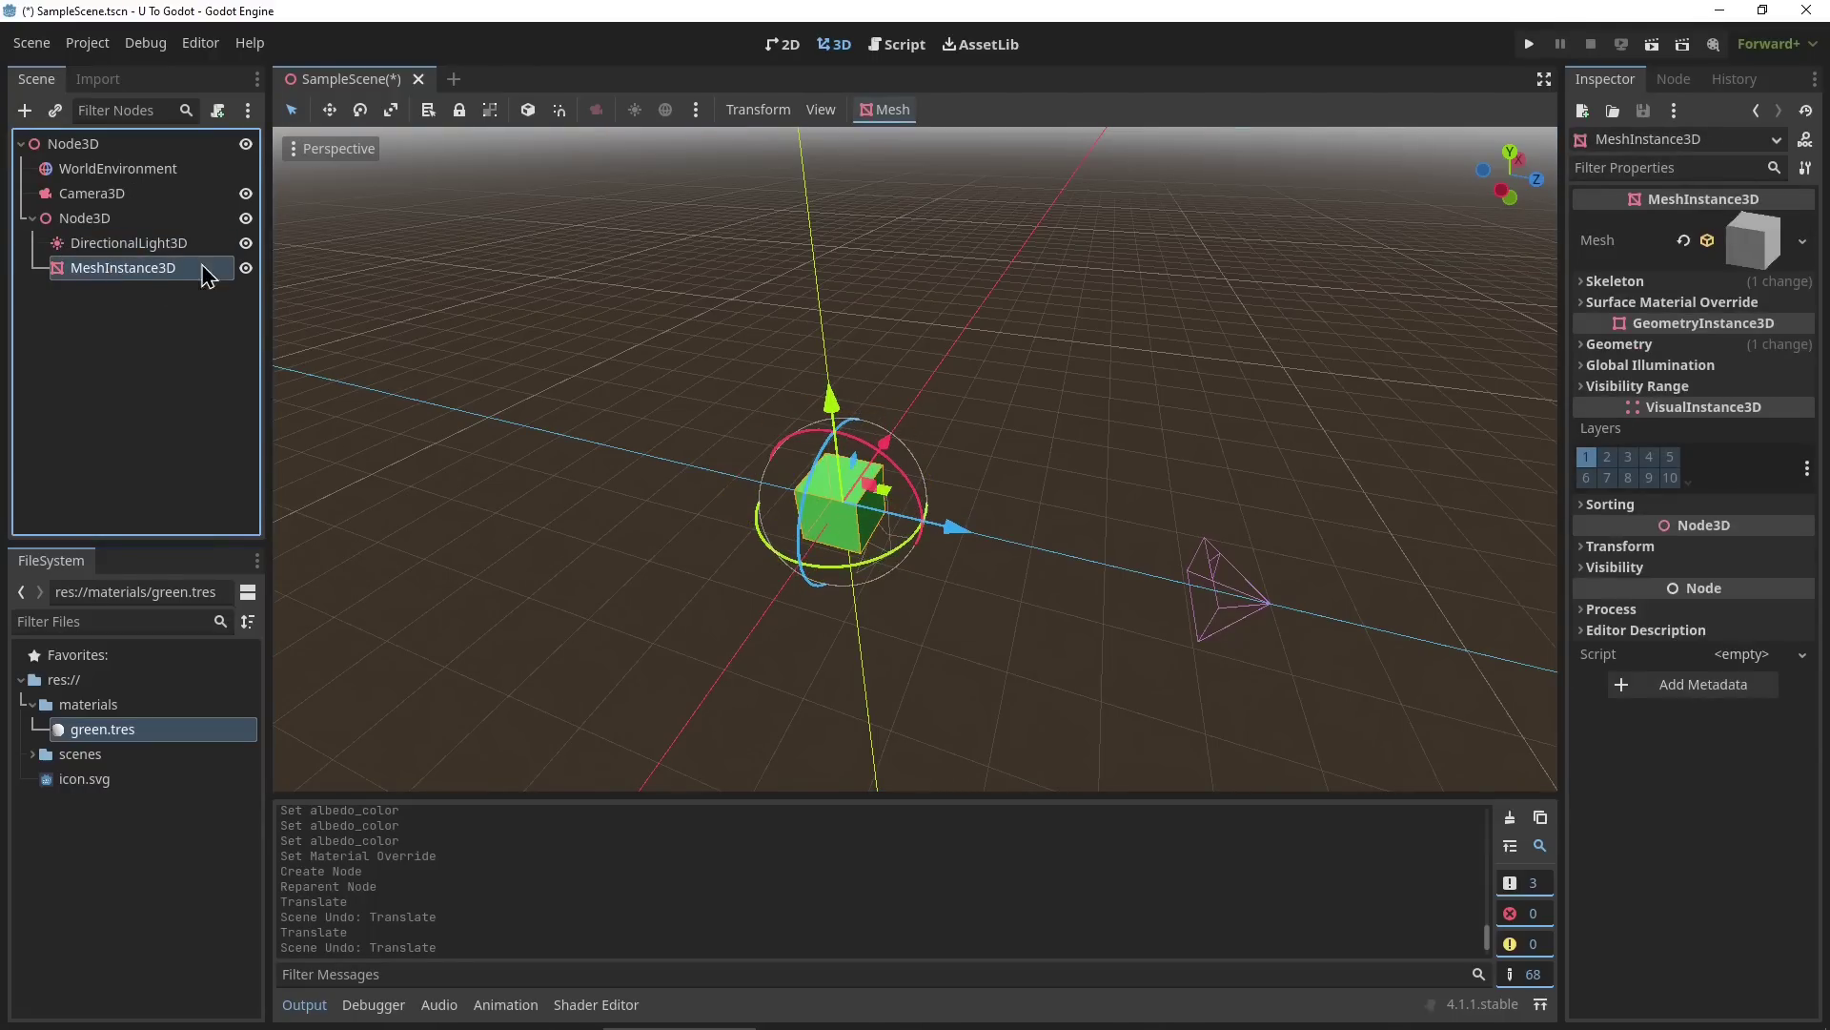
Attach a new GDScript to MeshInstance3D using the Node: Default template, saved in the project root as res://spin.gd.
left_click(217, 111)
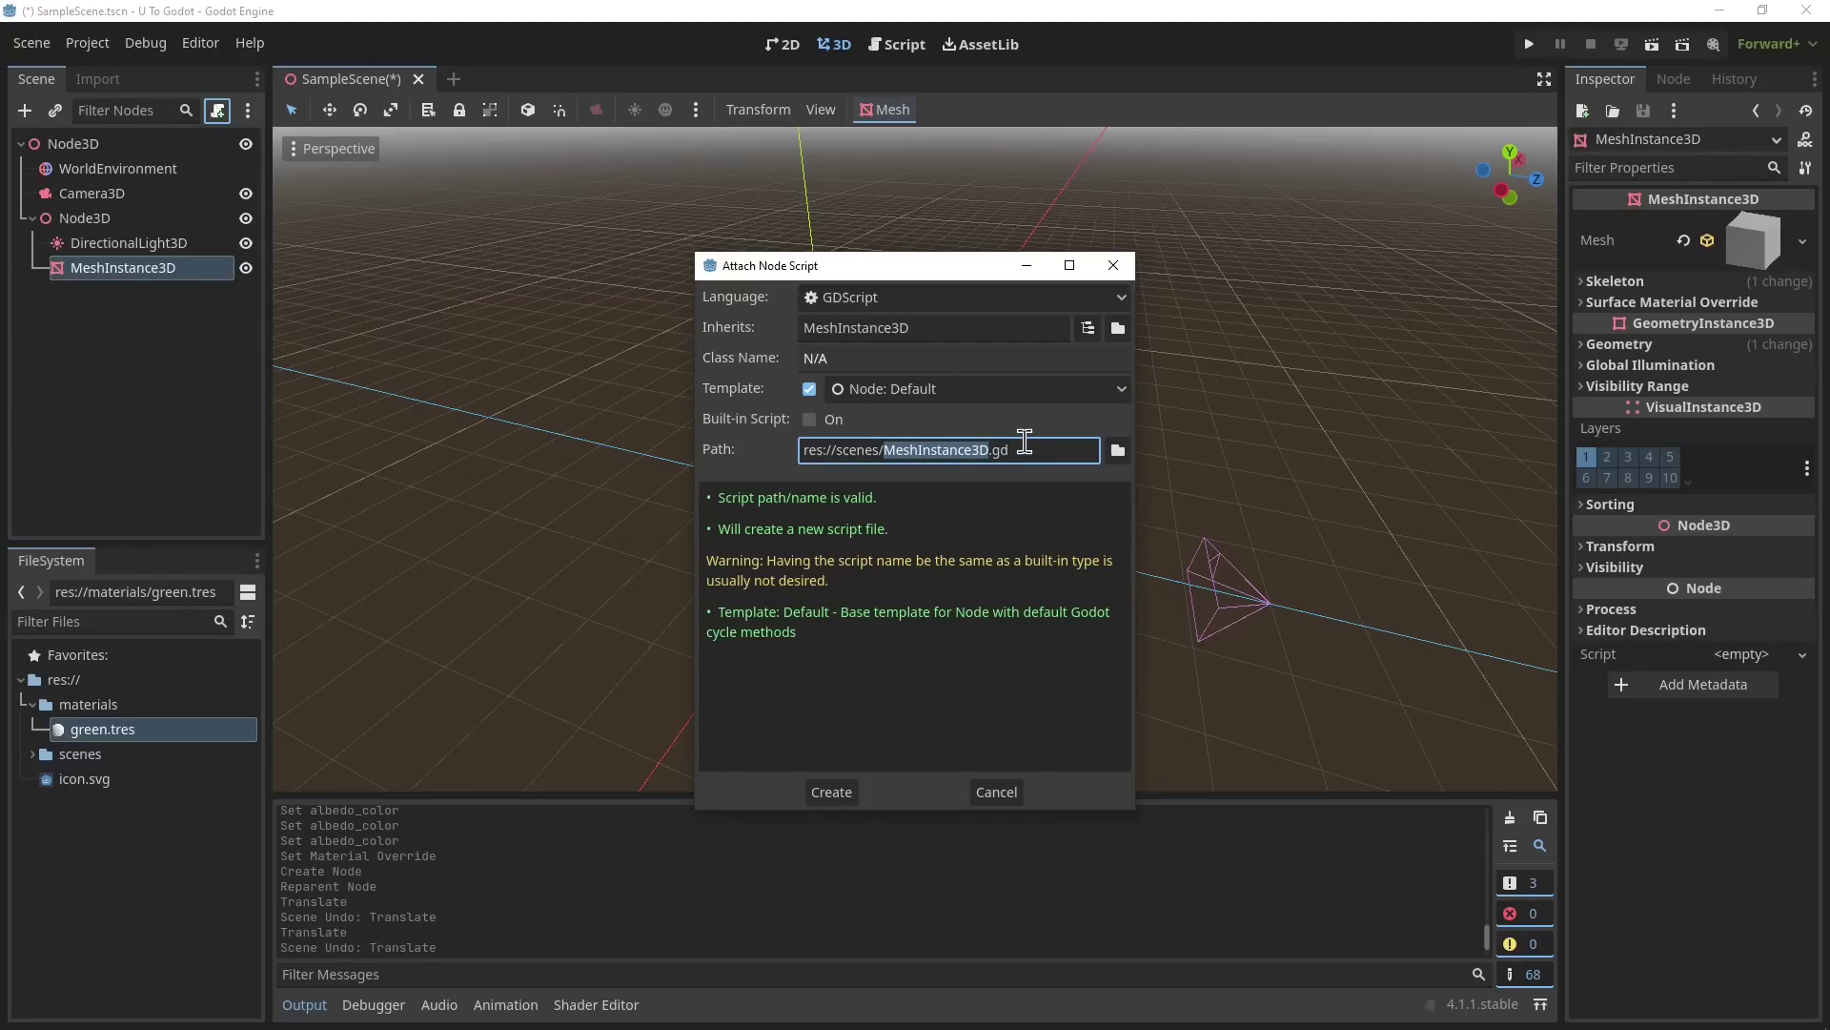
key("BackSpace")
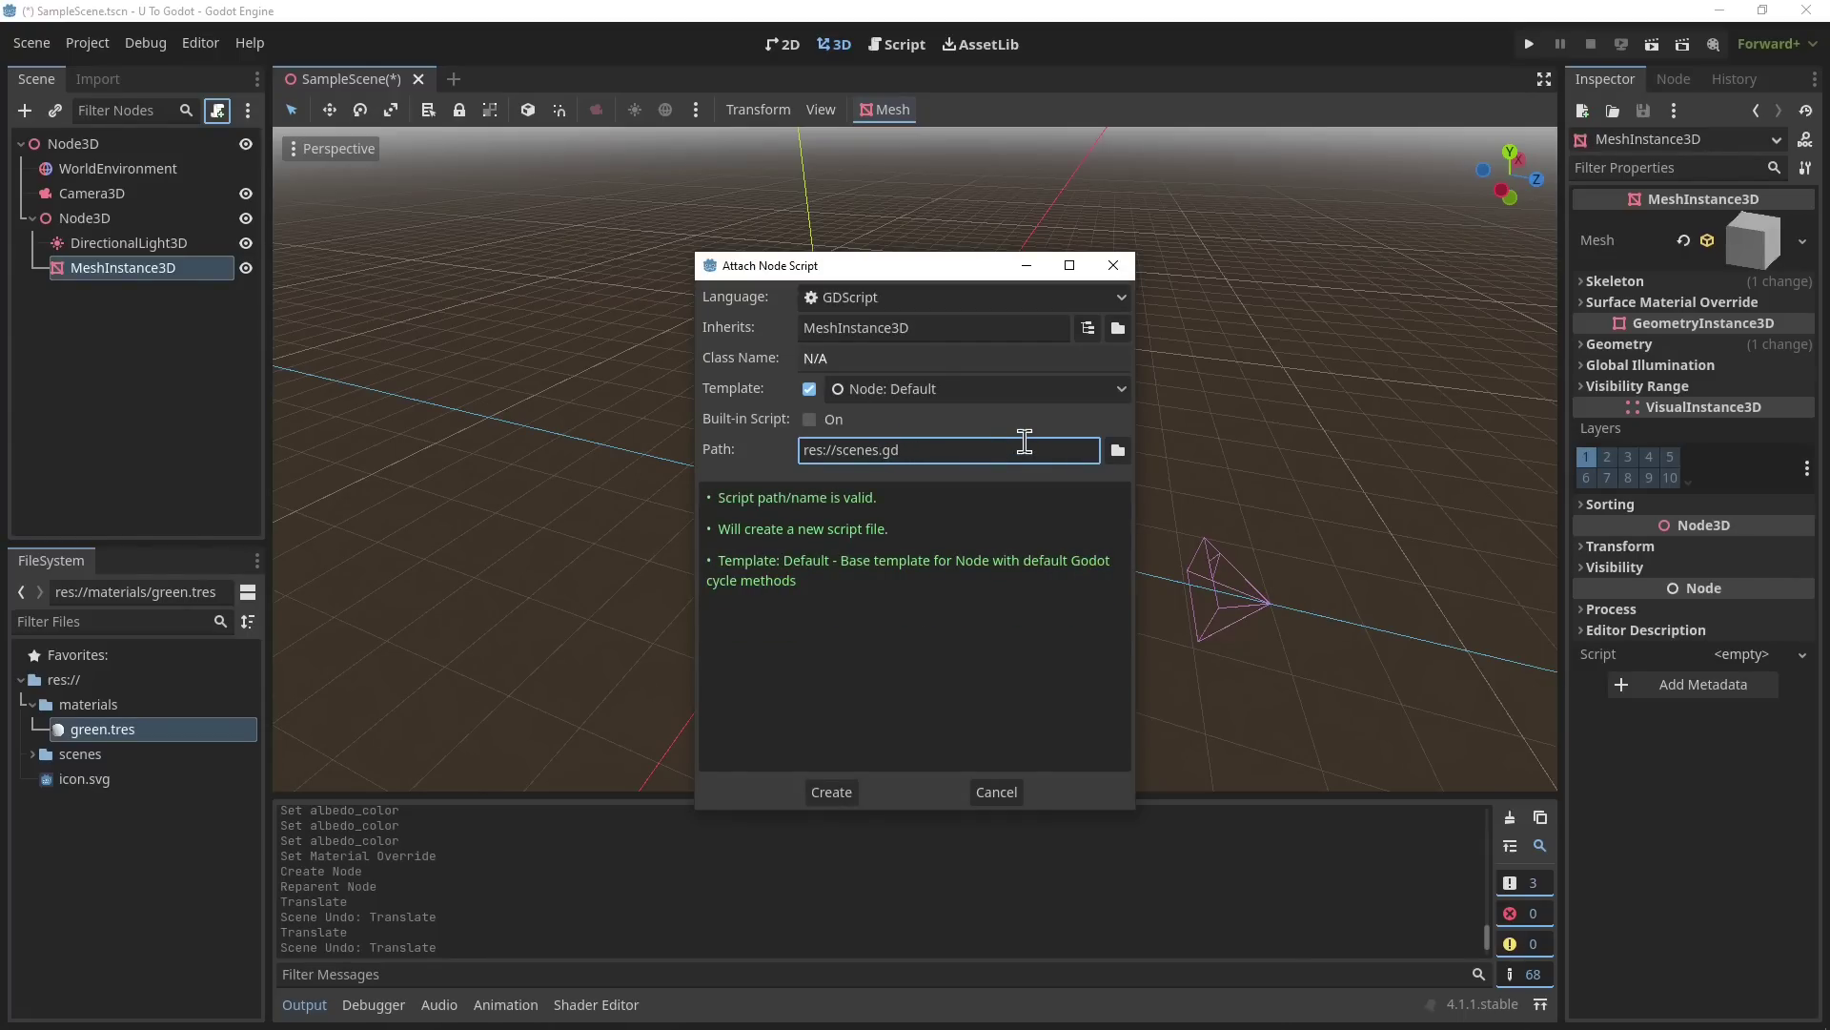
type("/spin")
left_click(1118, 451)
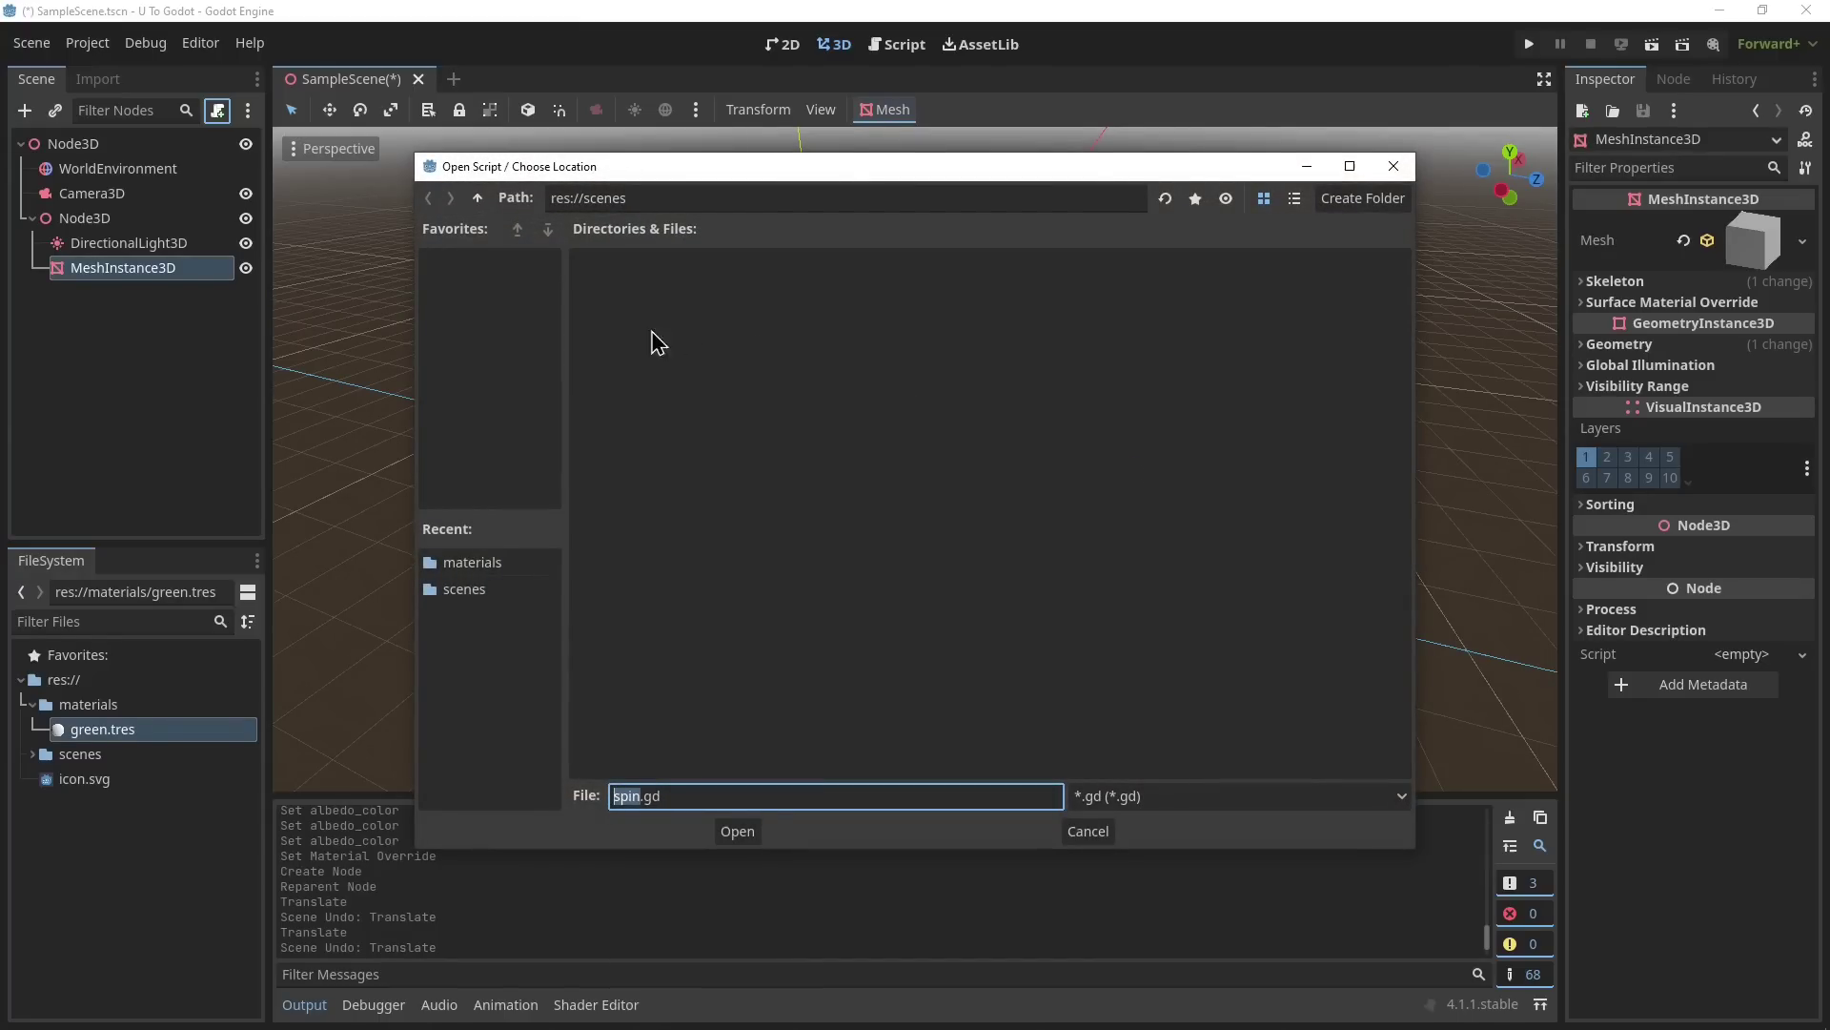
left_click(477, 197)
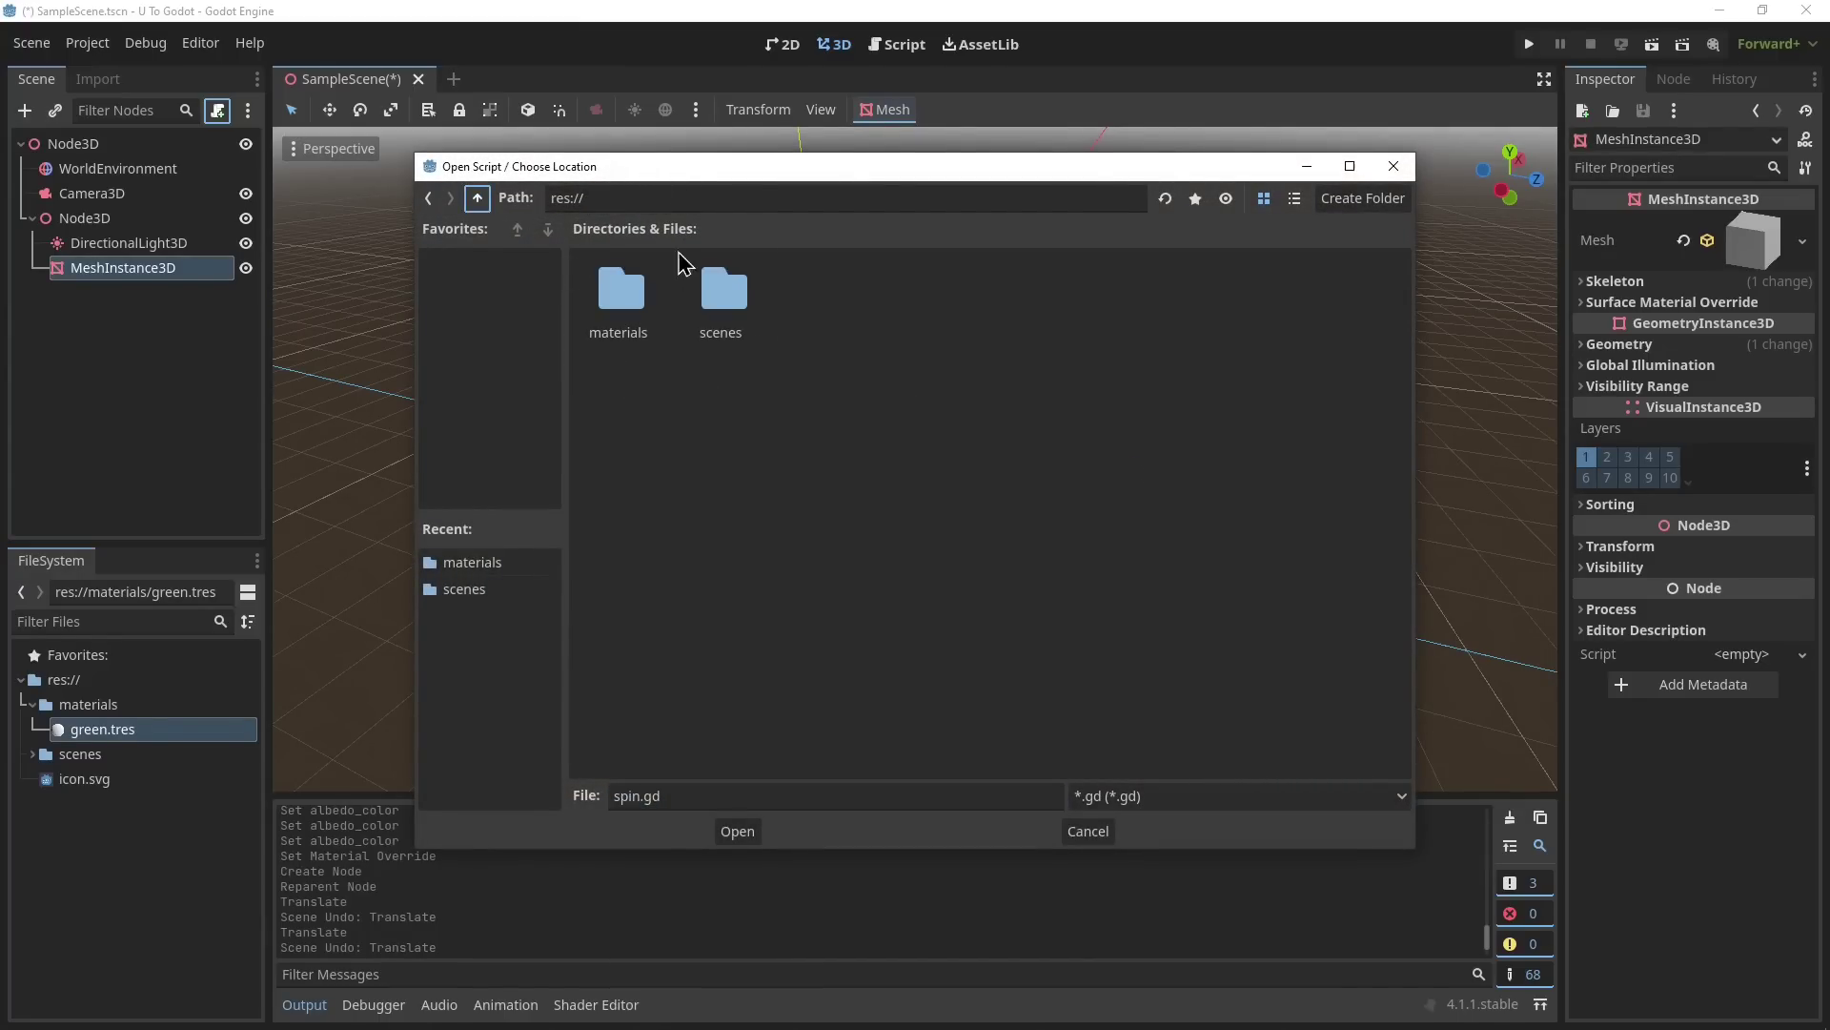
left_click(736, 832)
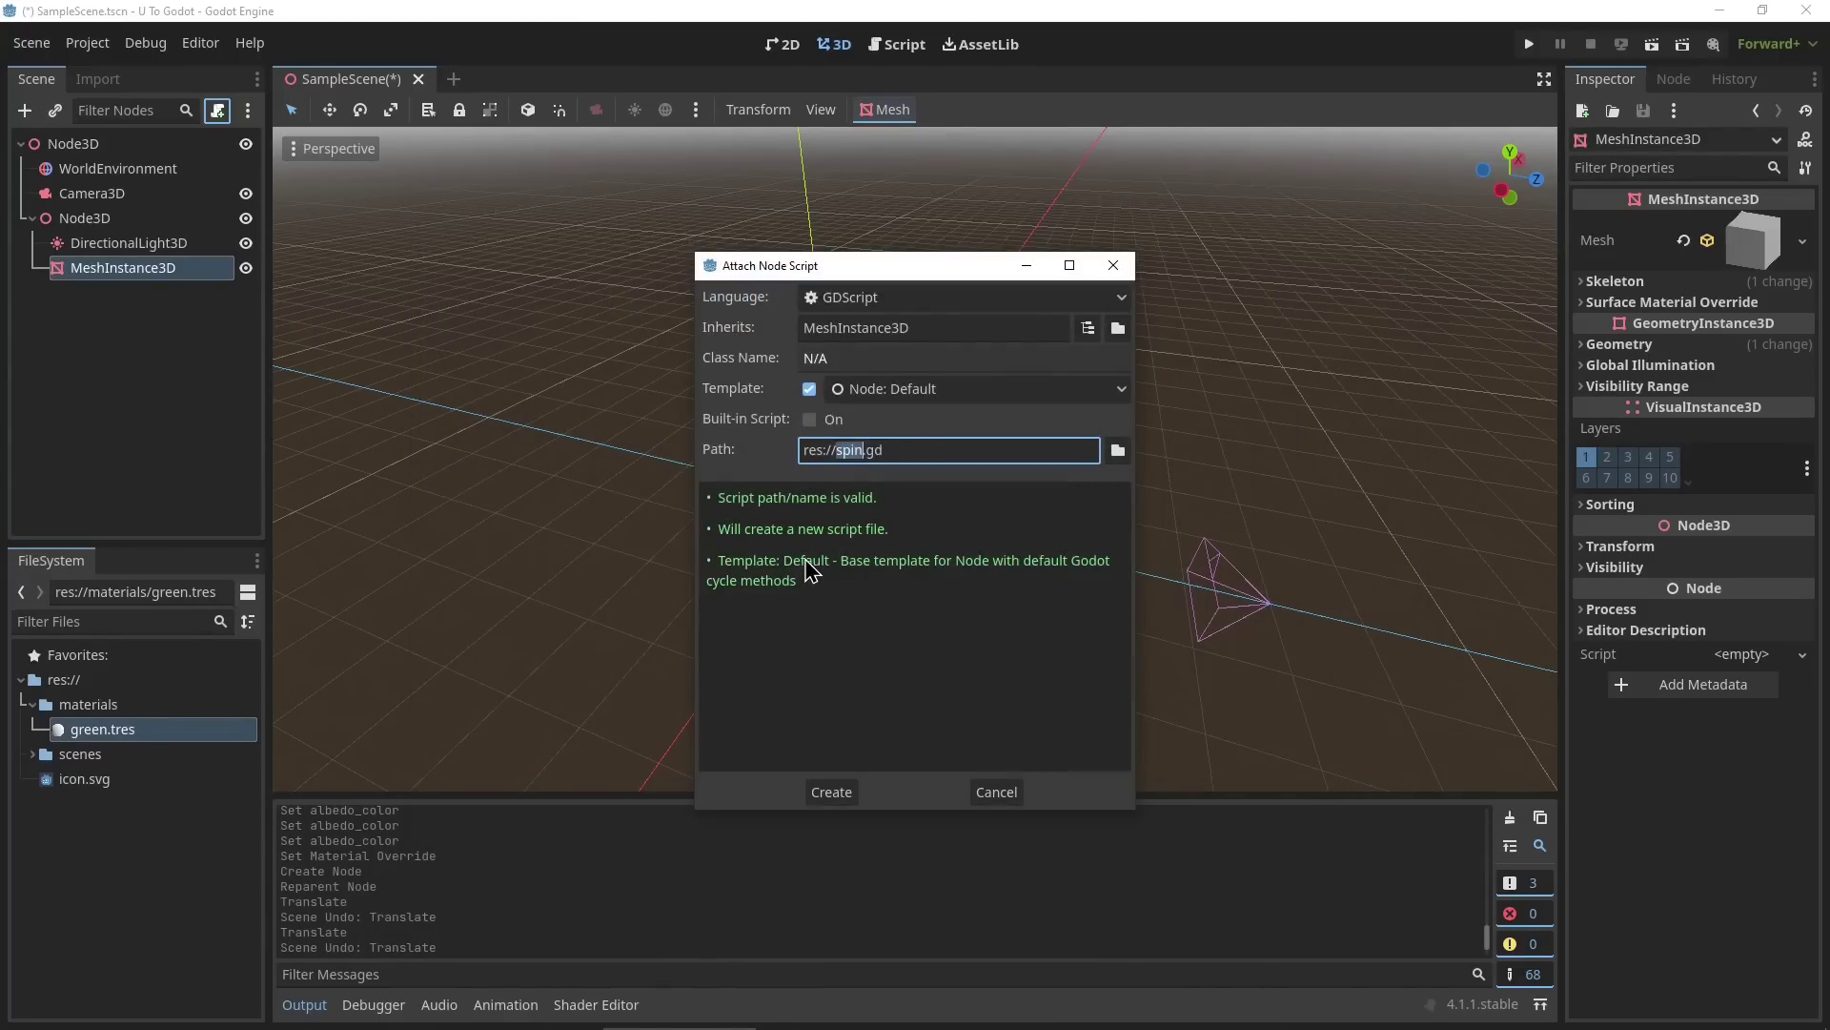
left_click(835, 783)
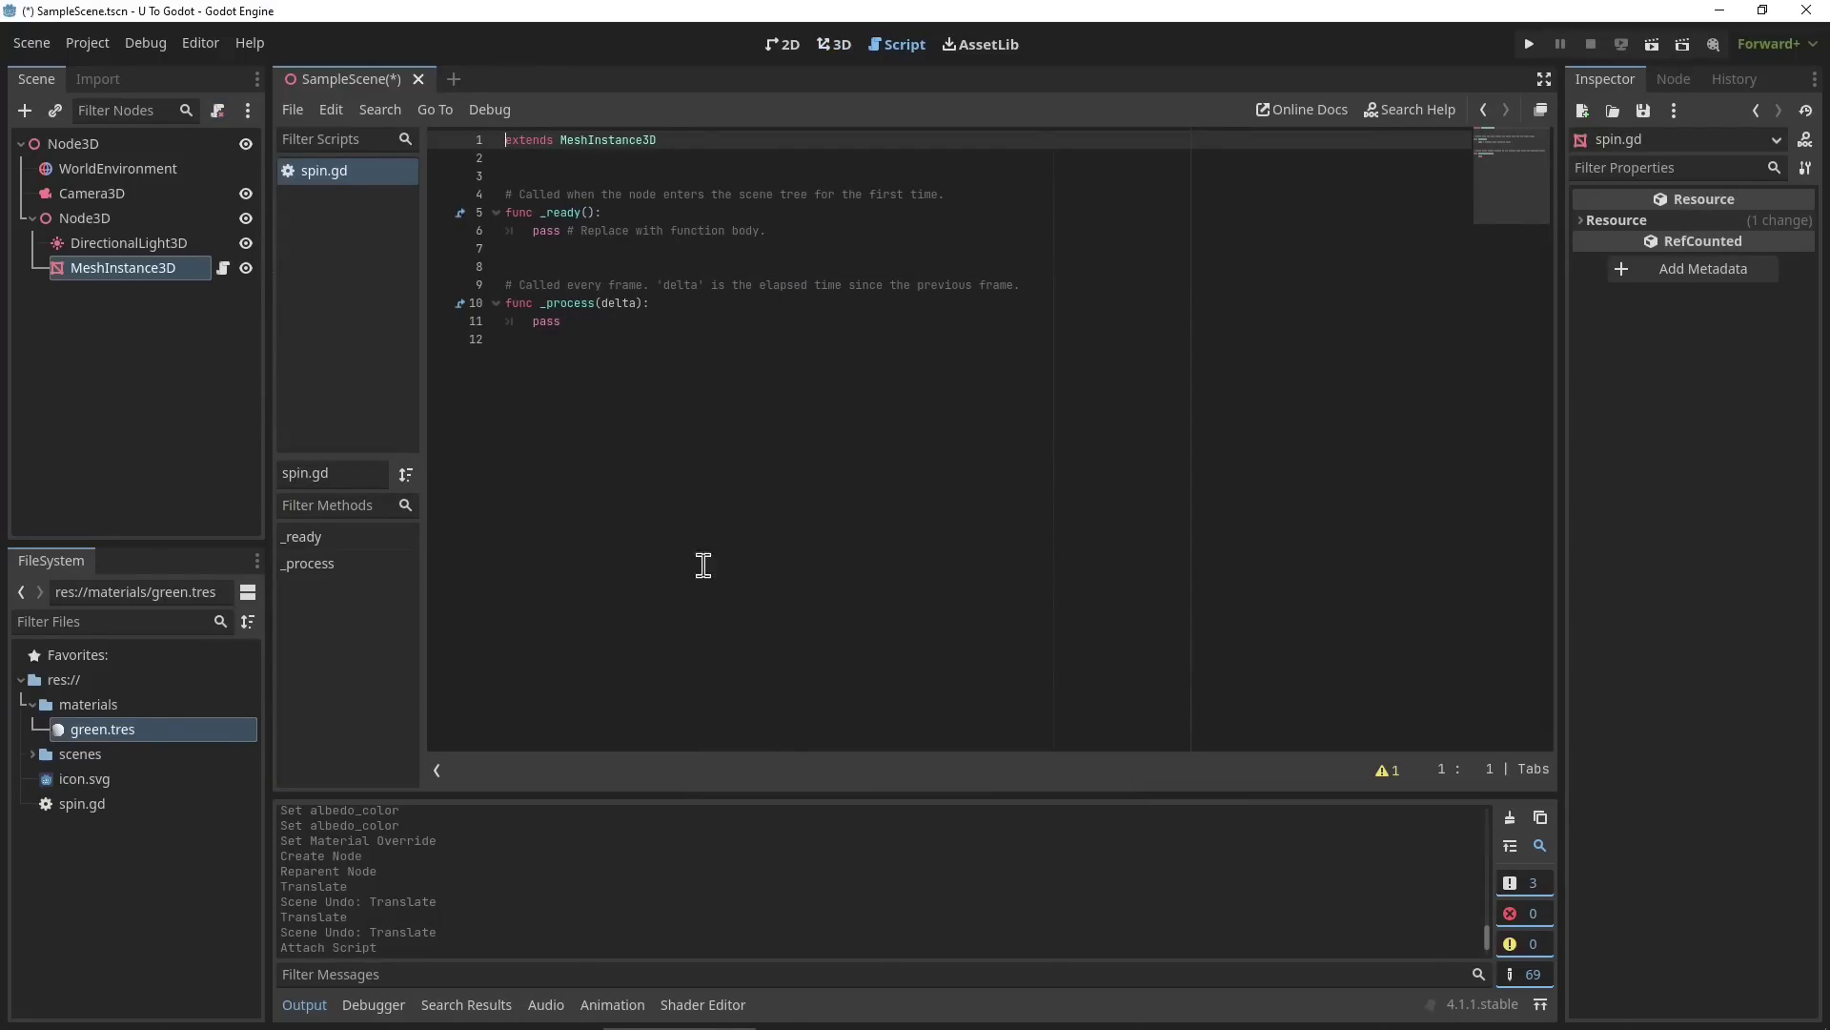
Look over the template code in spin.gd and save the scene.
left_click(878, 654)
key("ctrl+a")
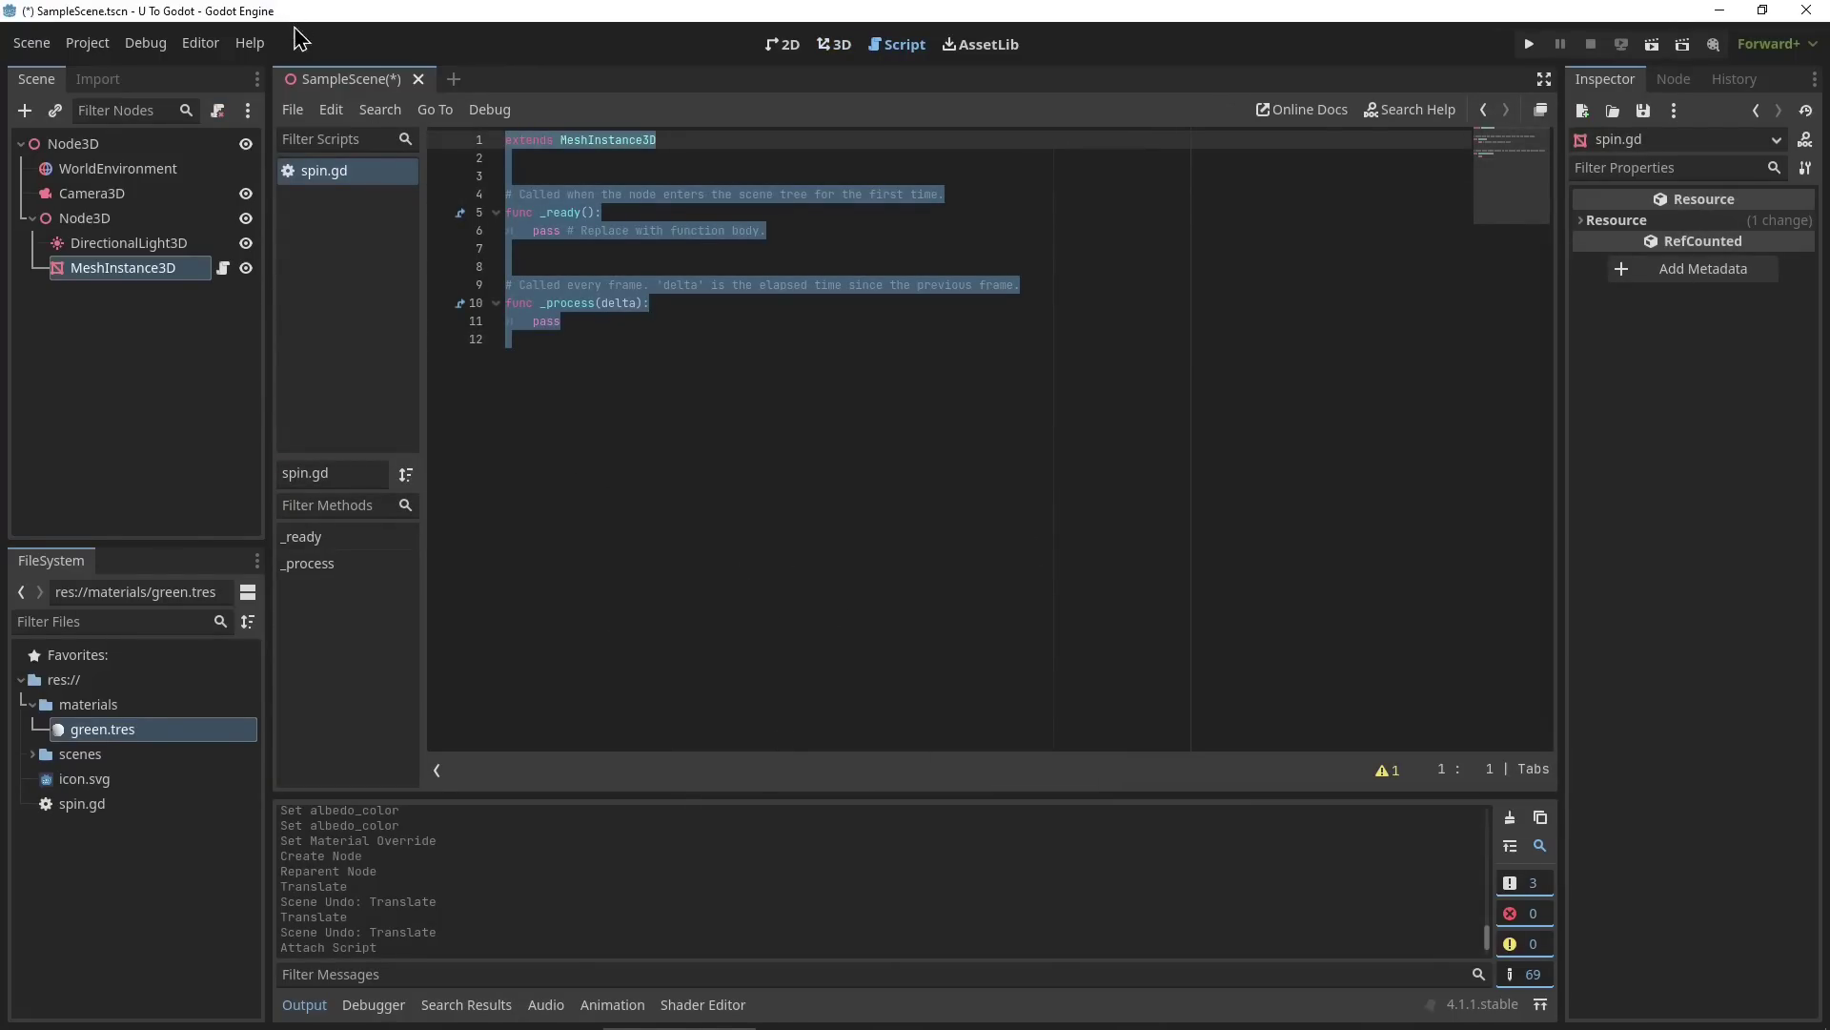
left_click(746, 514)
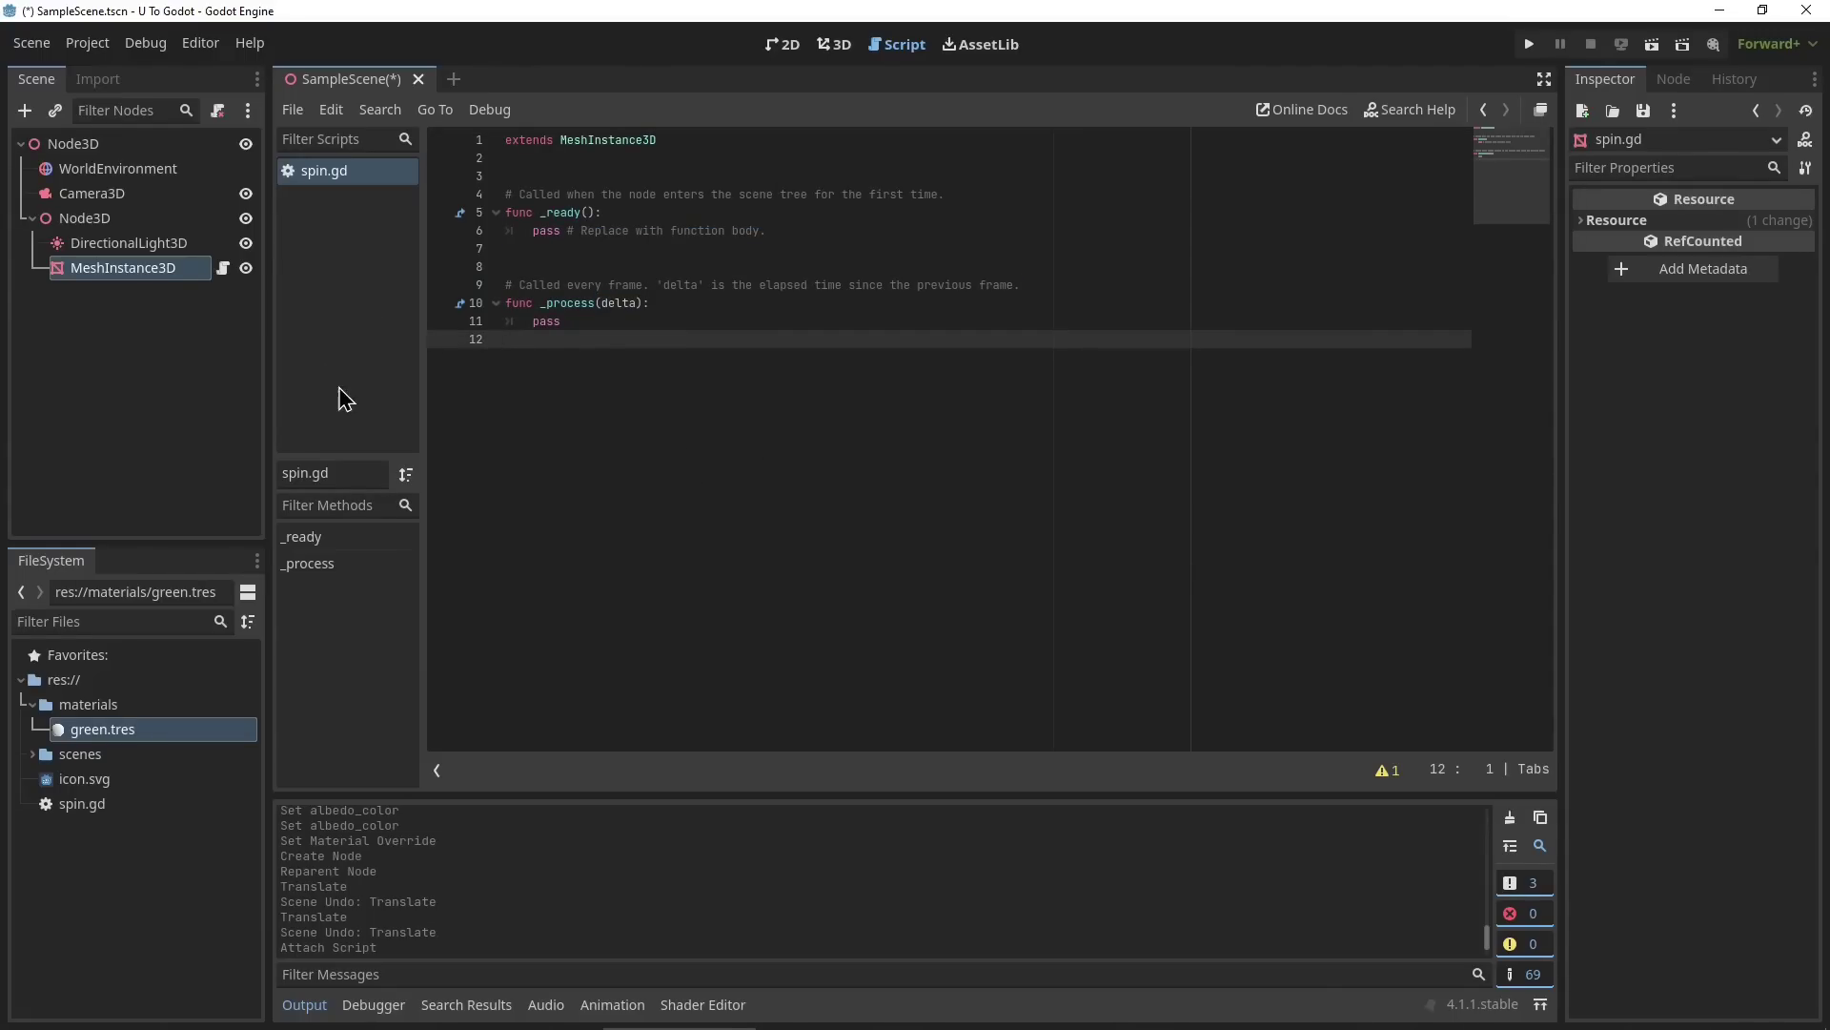
key("ctrl+s")
Switch to Unity and open the spin script from the Assets folder in the code editor.
key("alt+Tab")
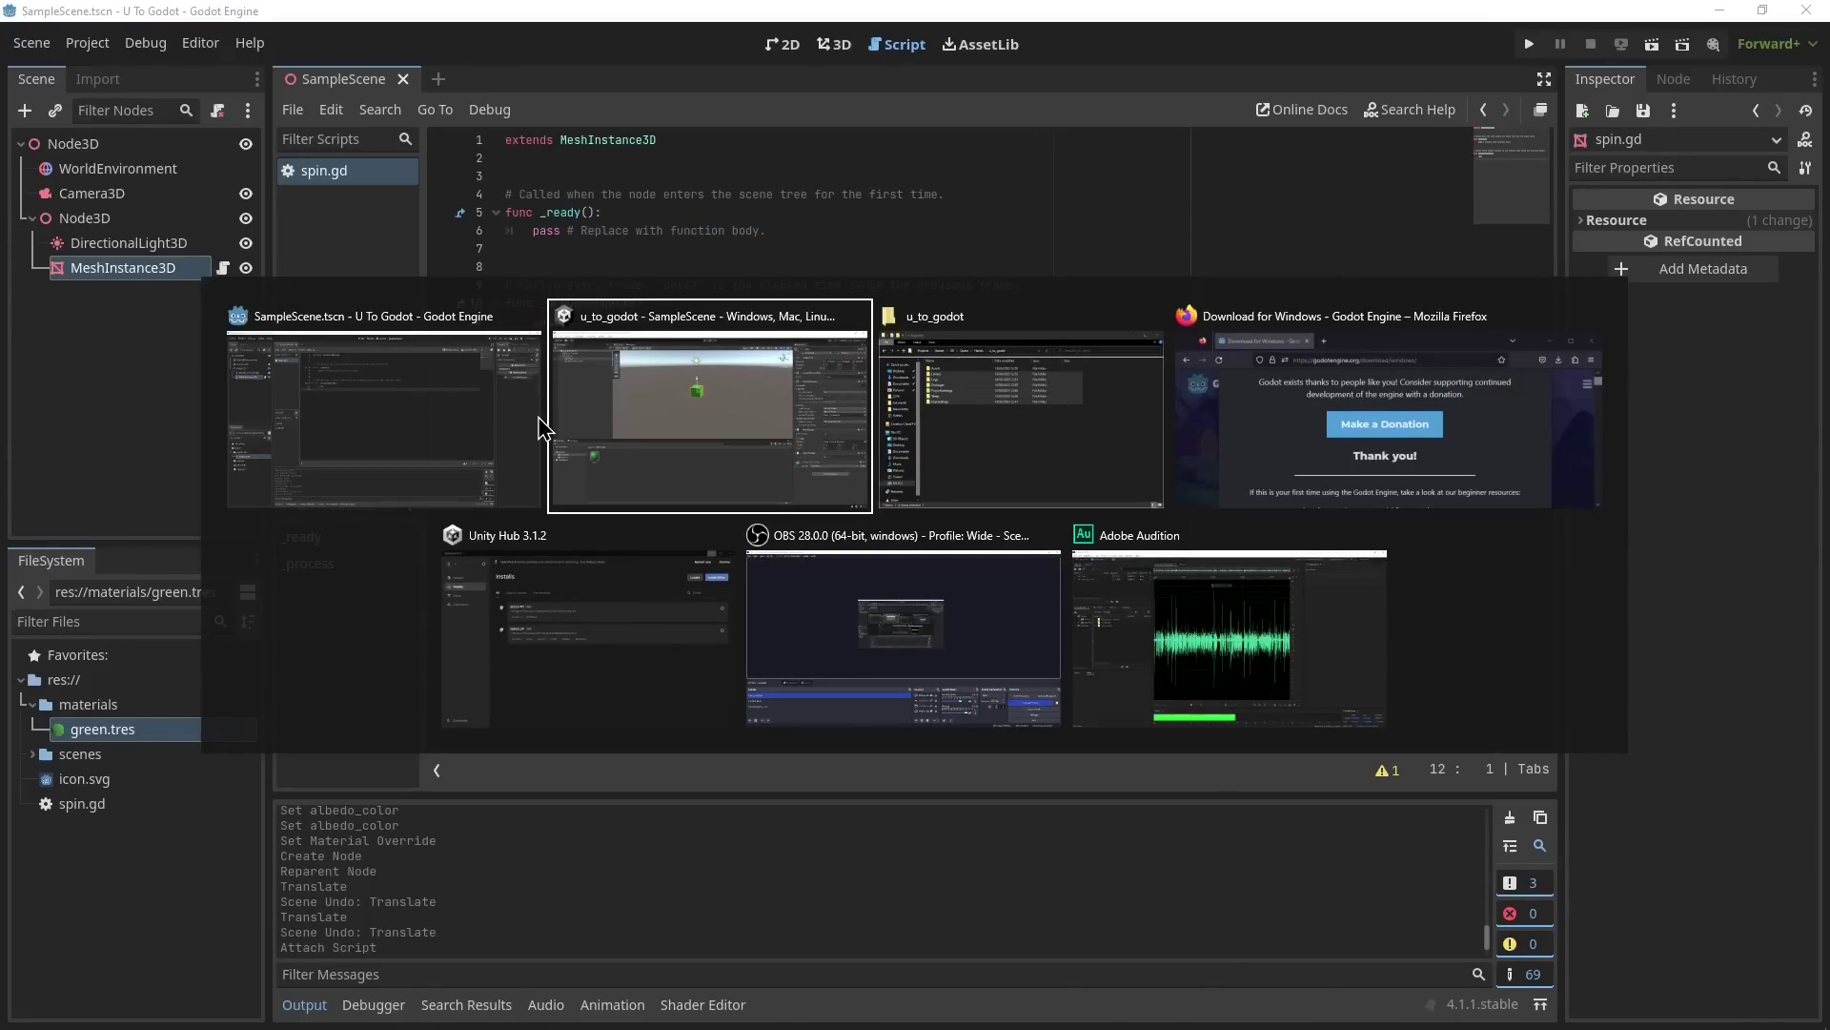
left_click(58, 705)
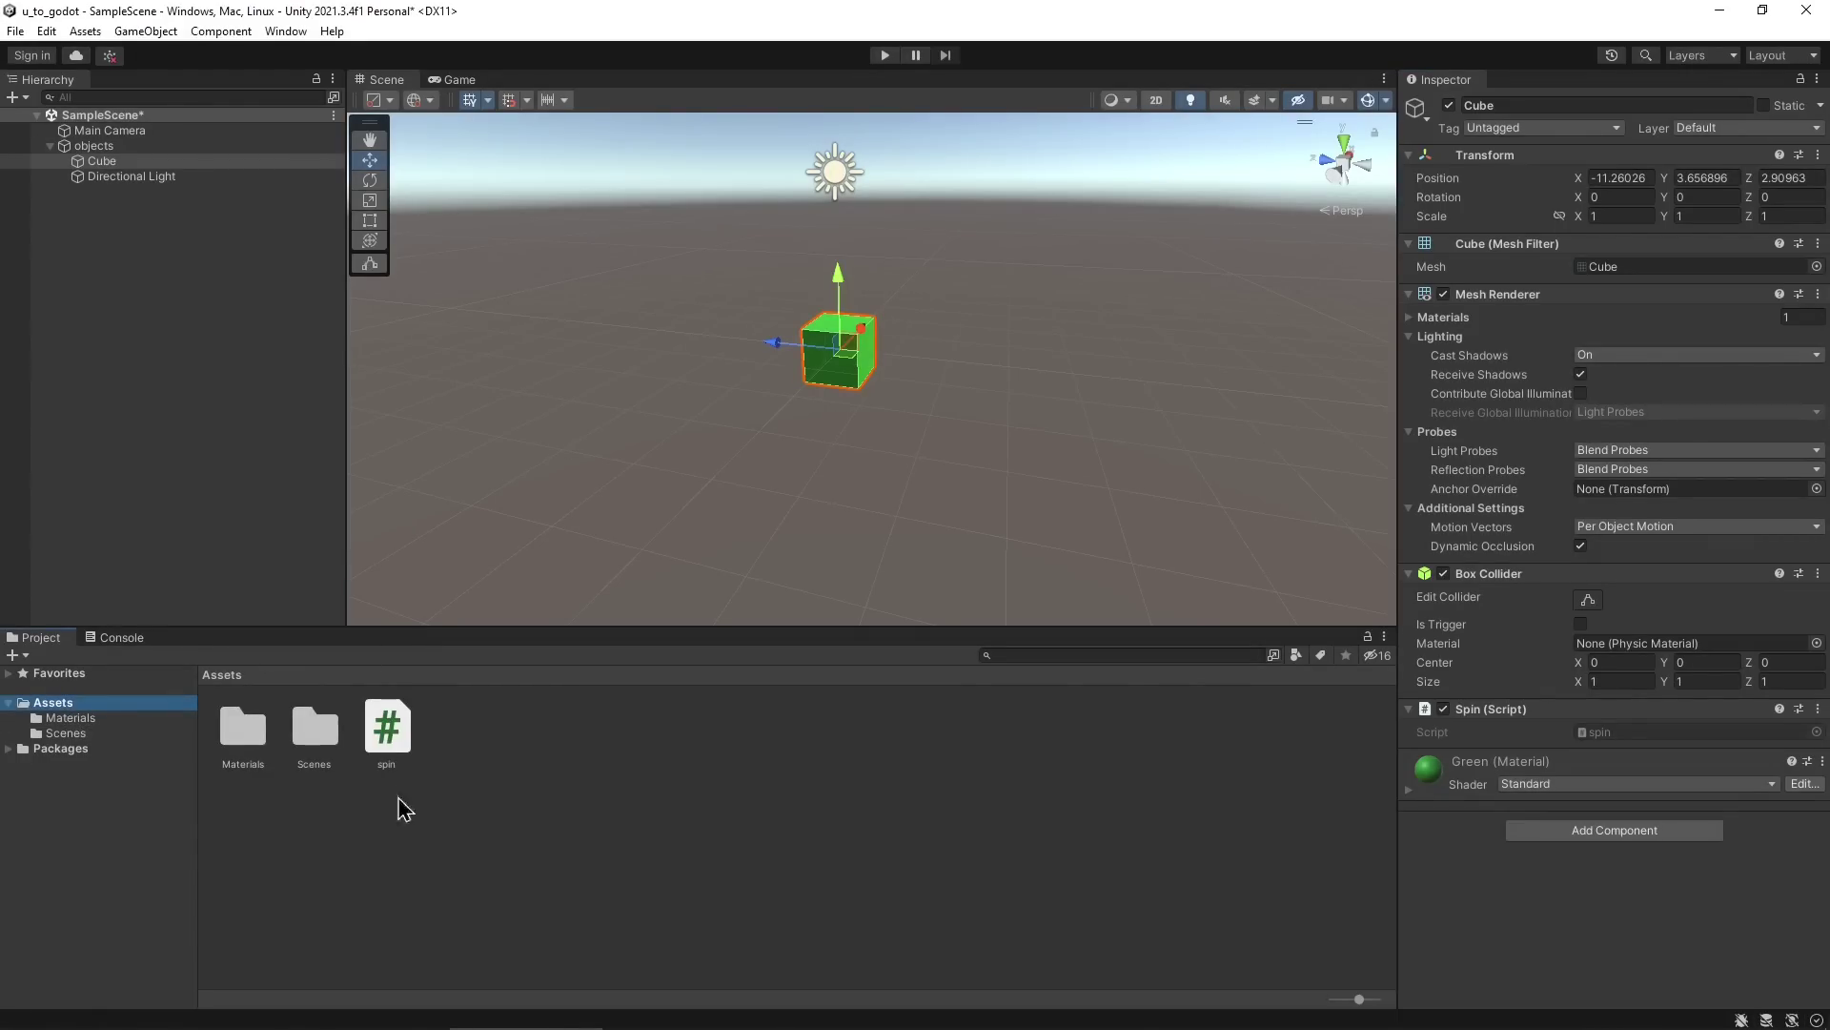
double_click(386, 733)
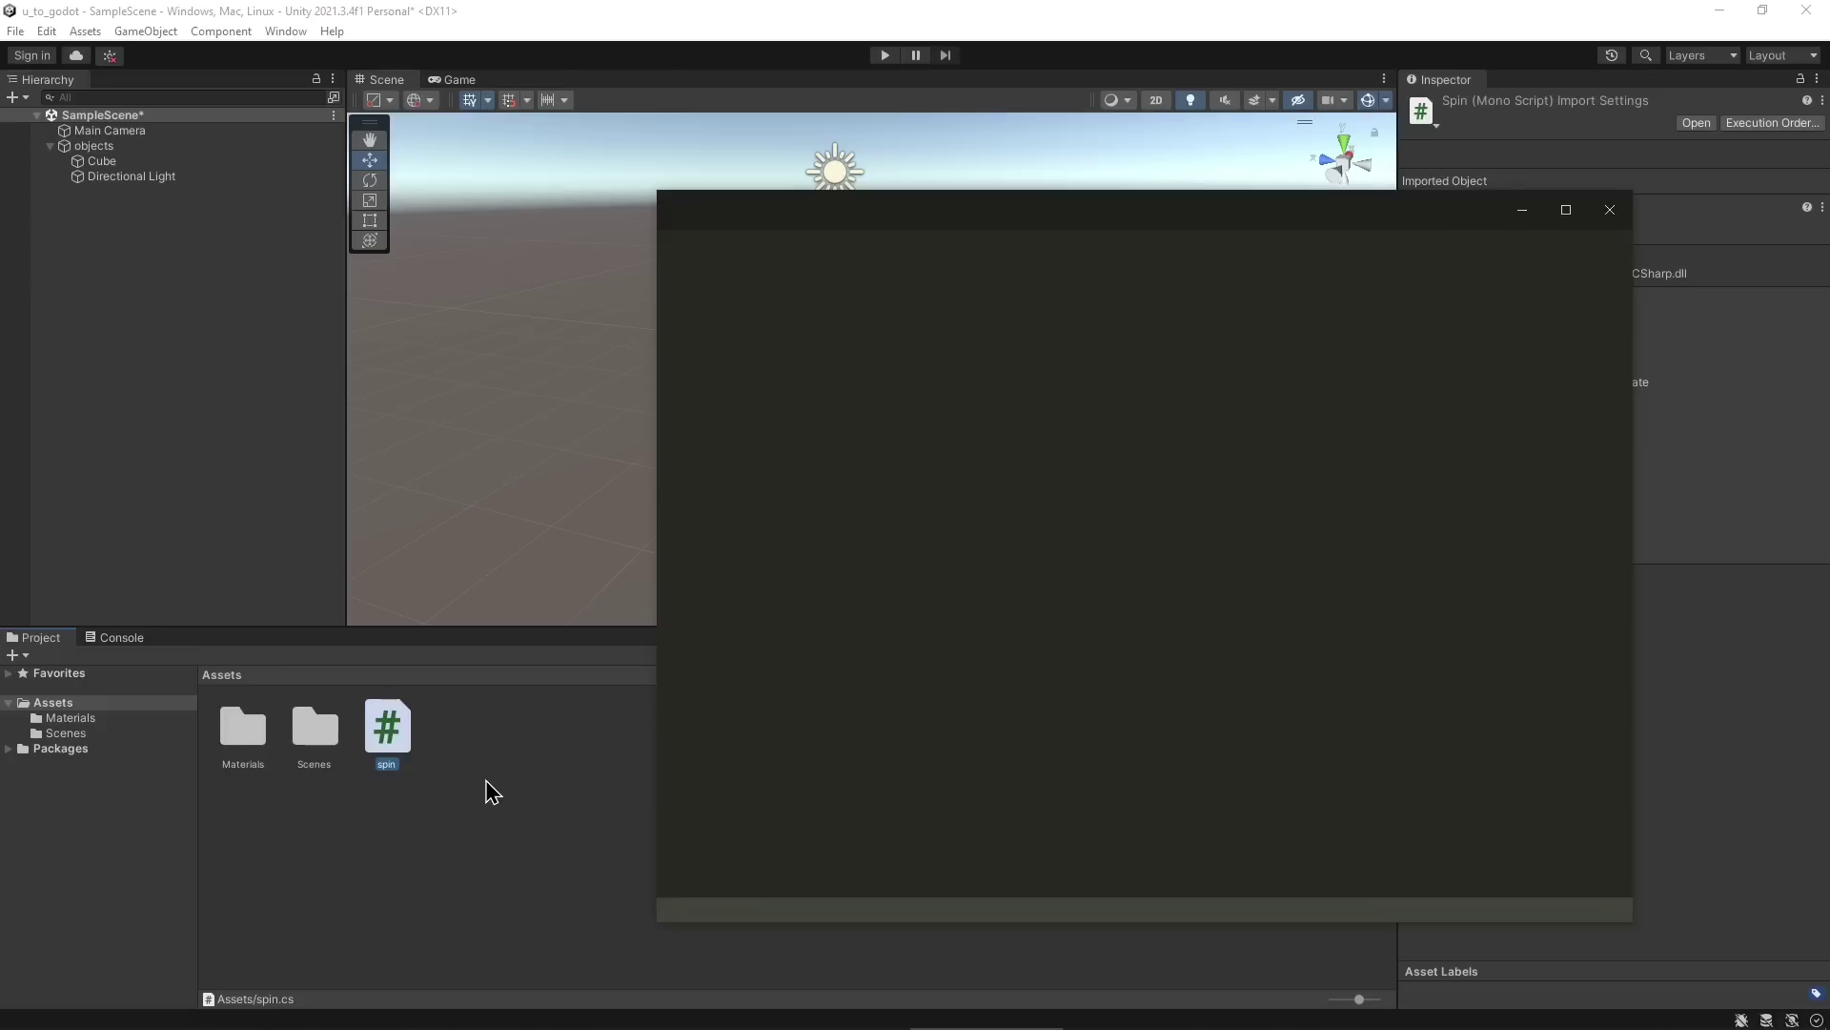
Examine the using directives, the class declaration and the Start and Update methods in spin.cs.
left_click_drag(1096, 737, 690, 317)
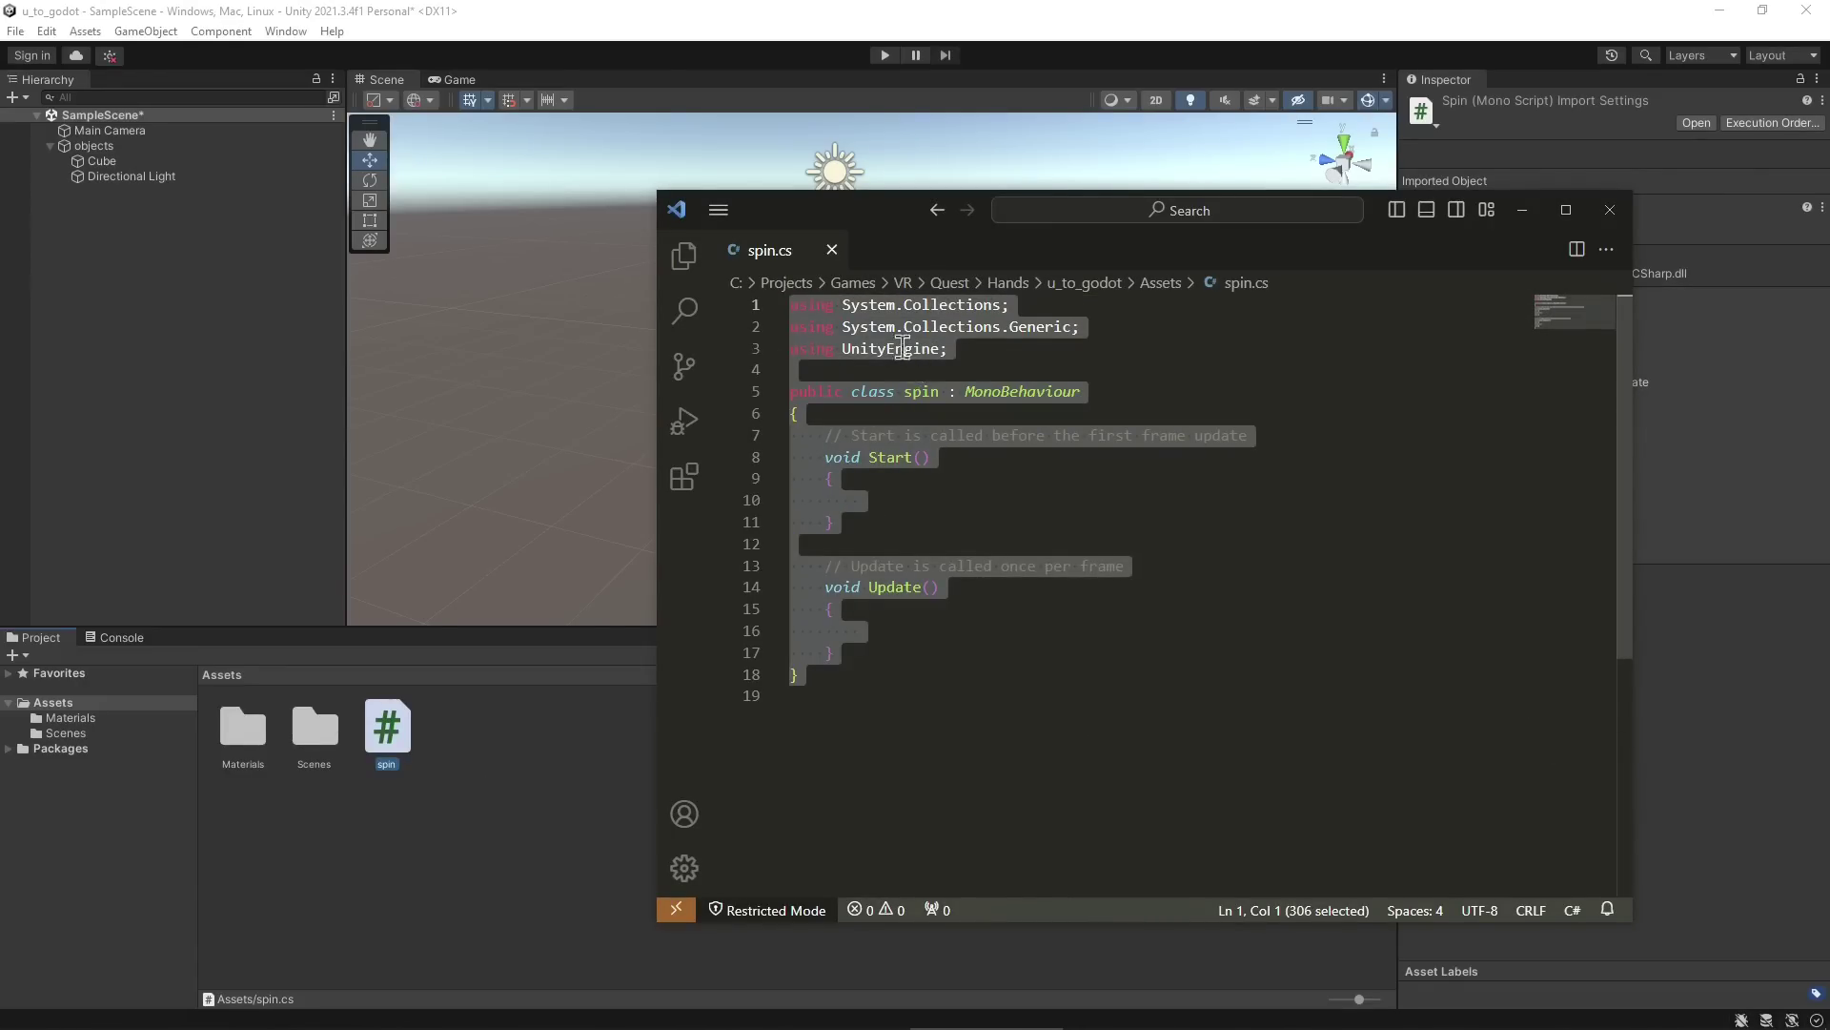
left_click_drag(796, 213, 477, 192)
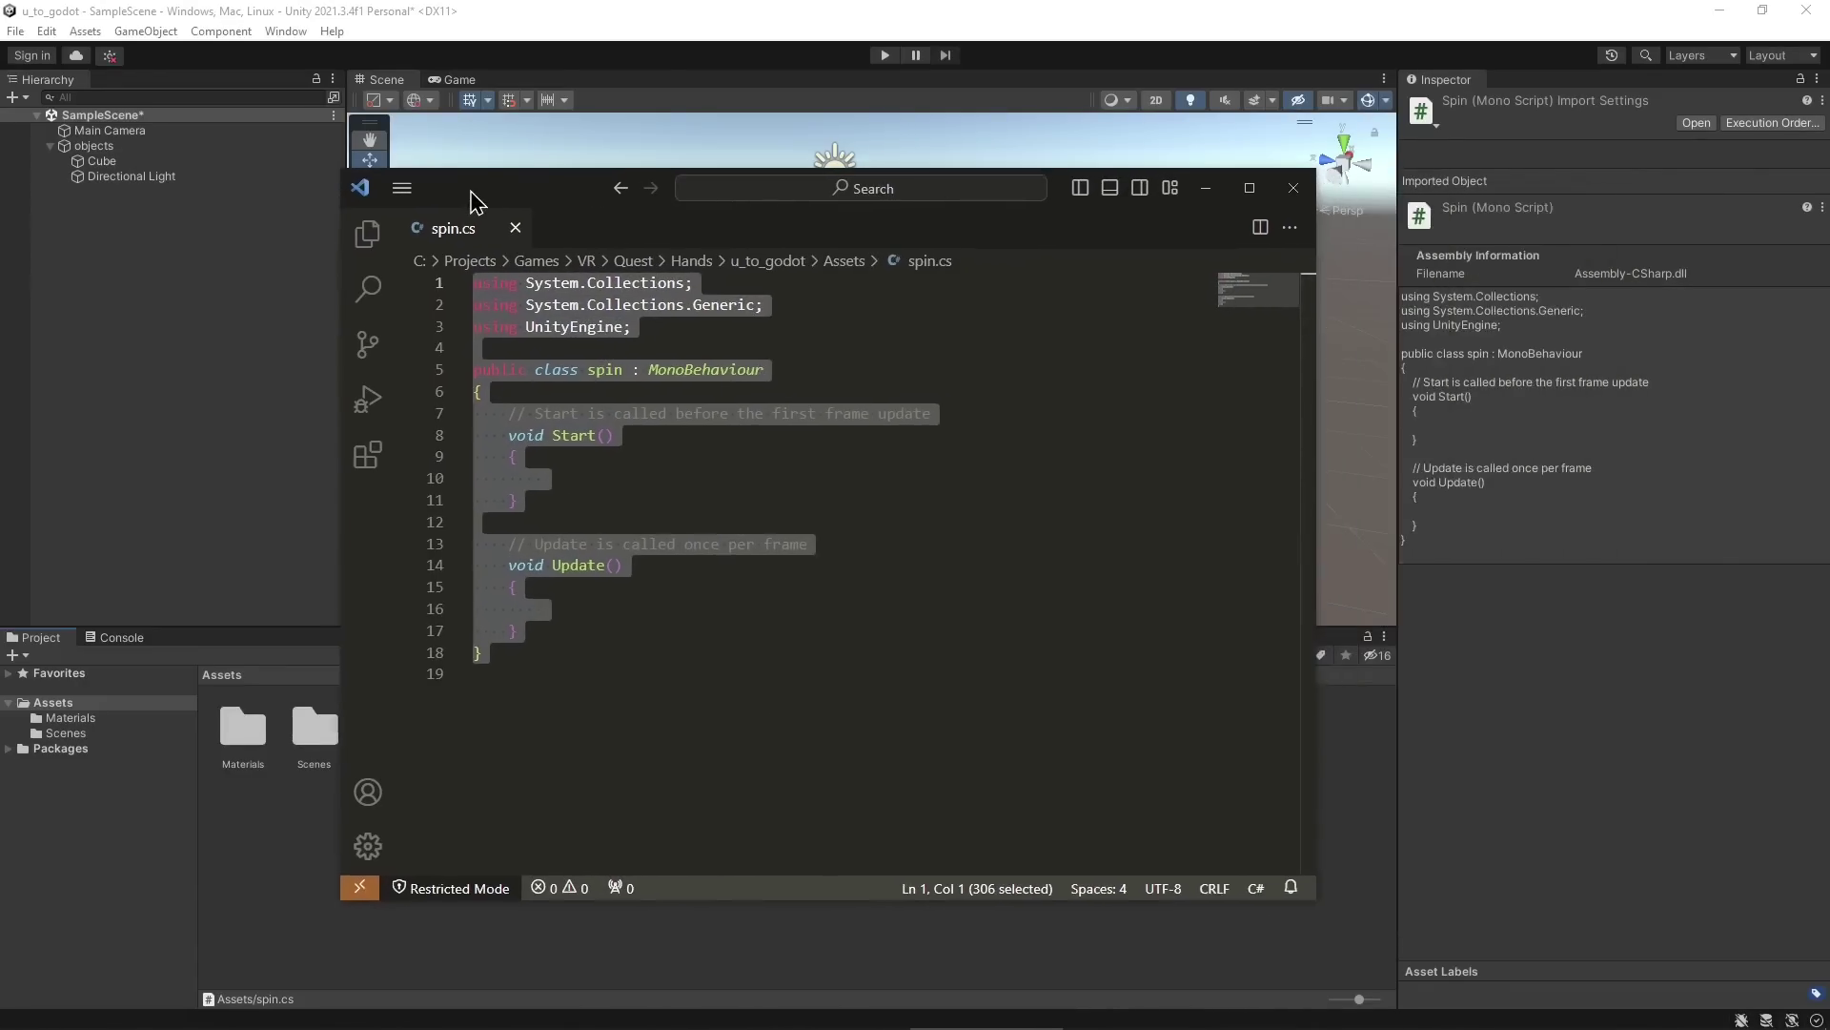
left_click(749, 712)
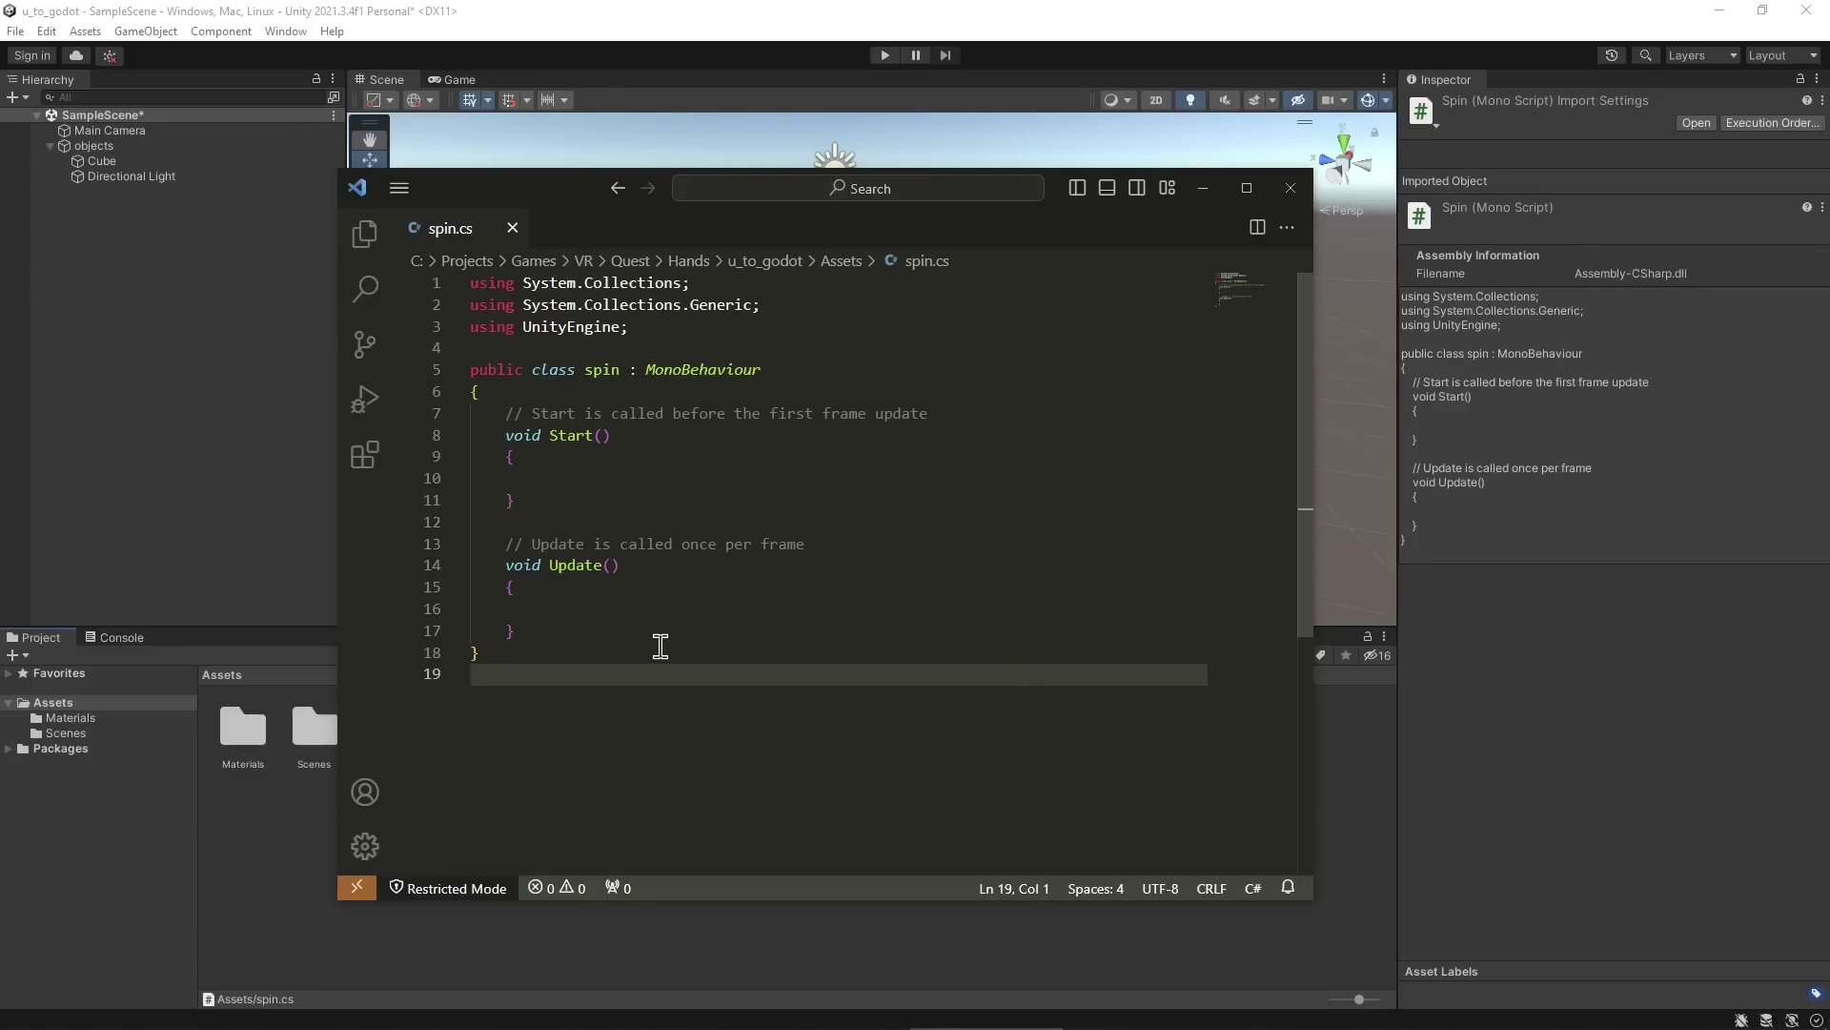
left_click_drag(471, 287, 627, 328)
left_click_drag(496, 368, 718, 369)
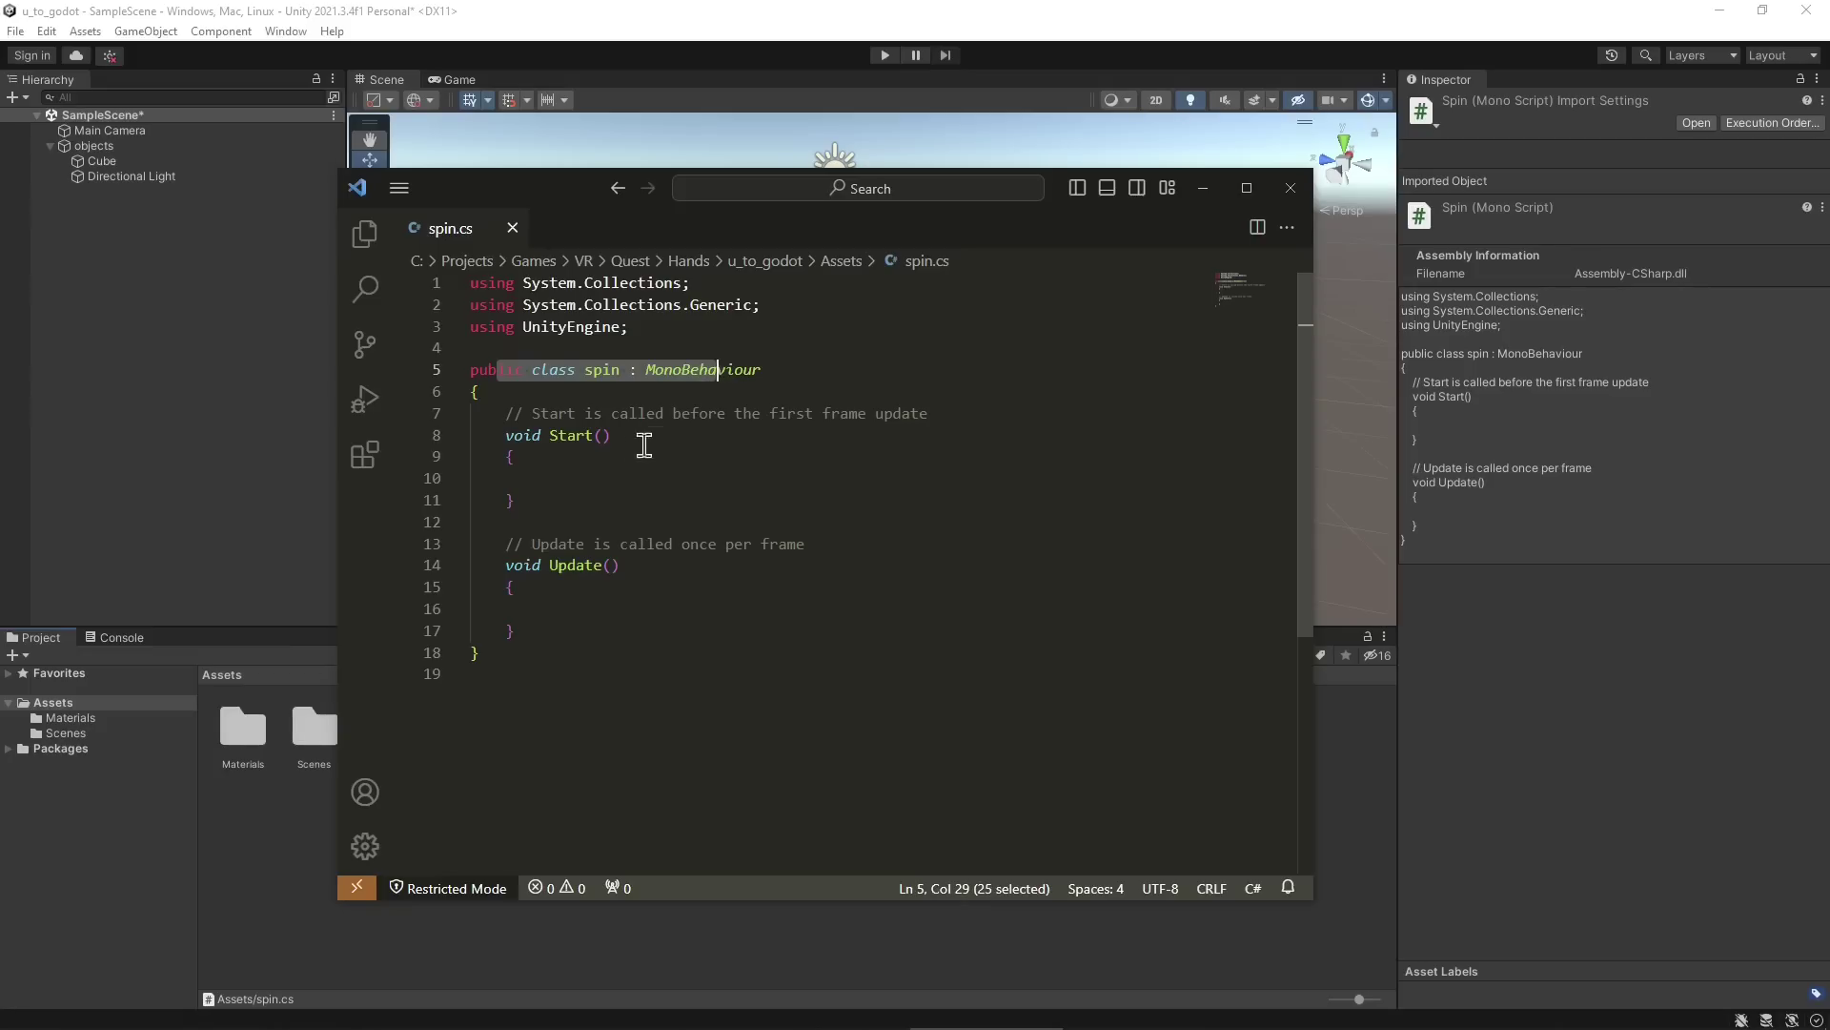
left_click(589, 478)
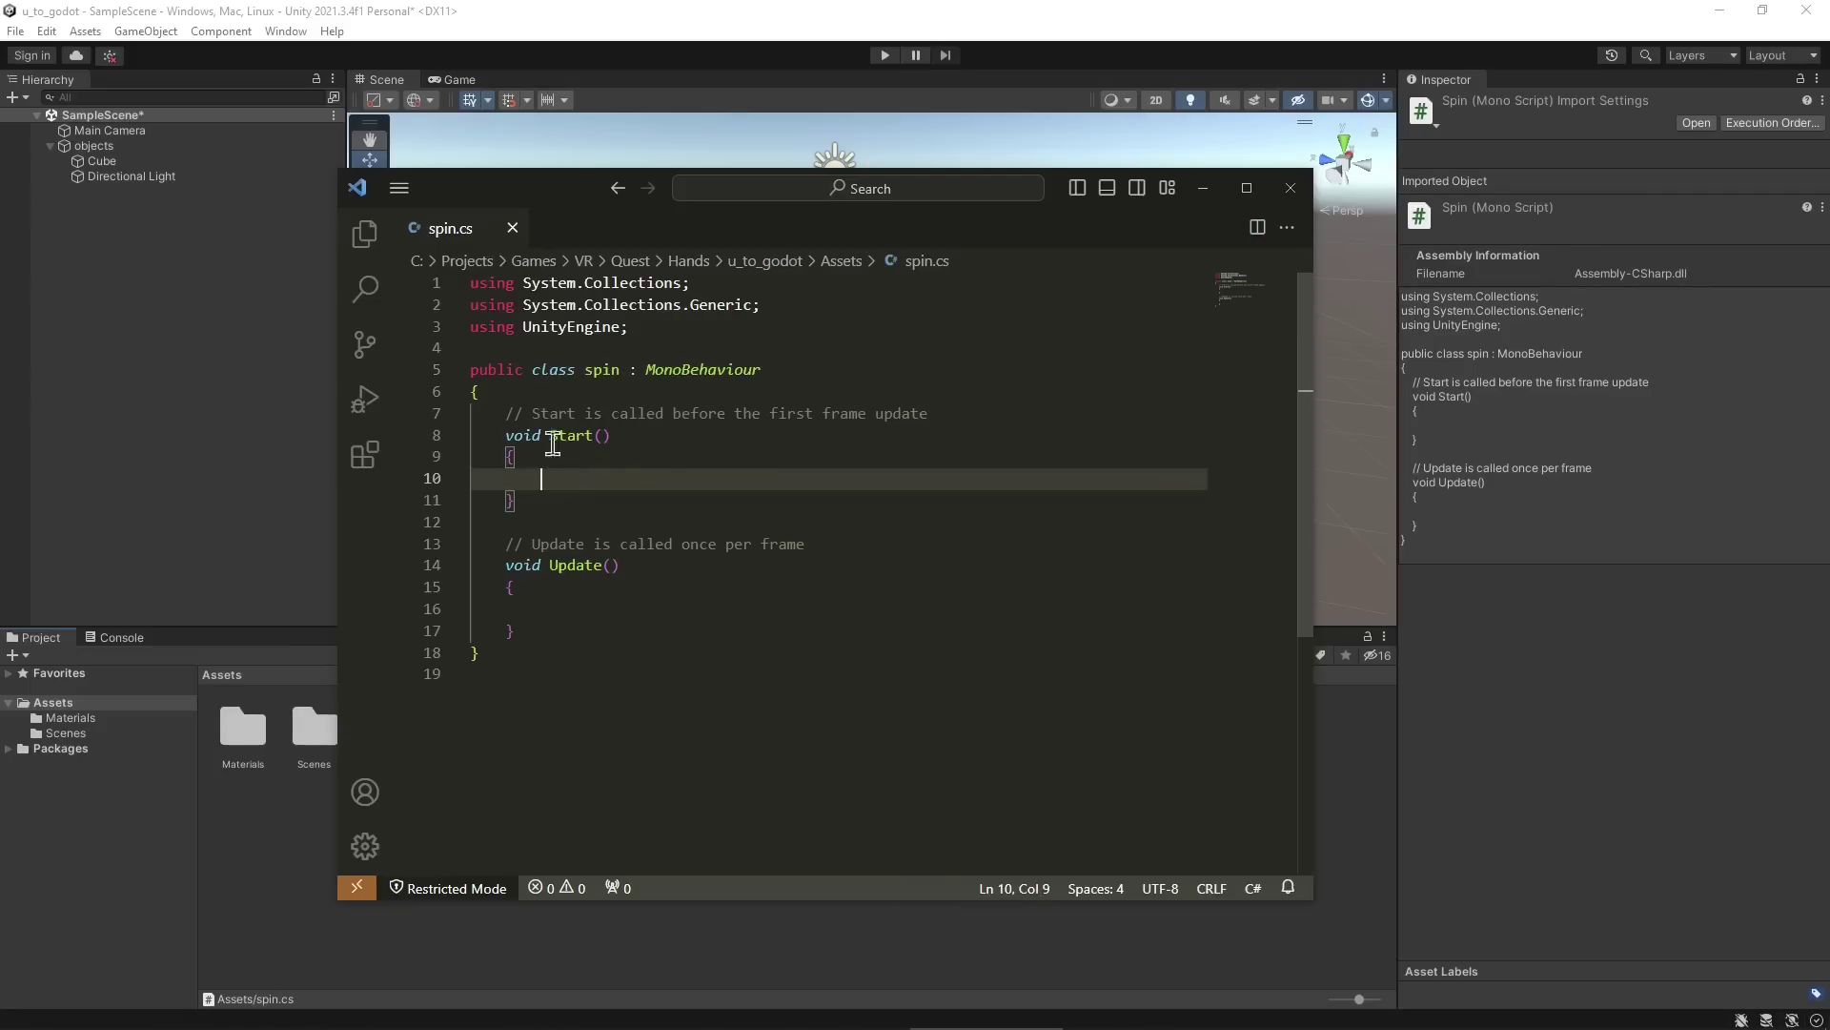
left_click(631, 608)
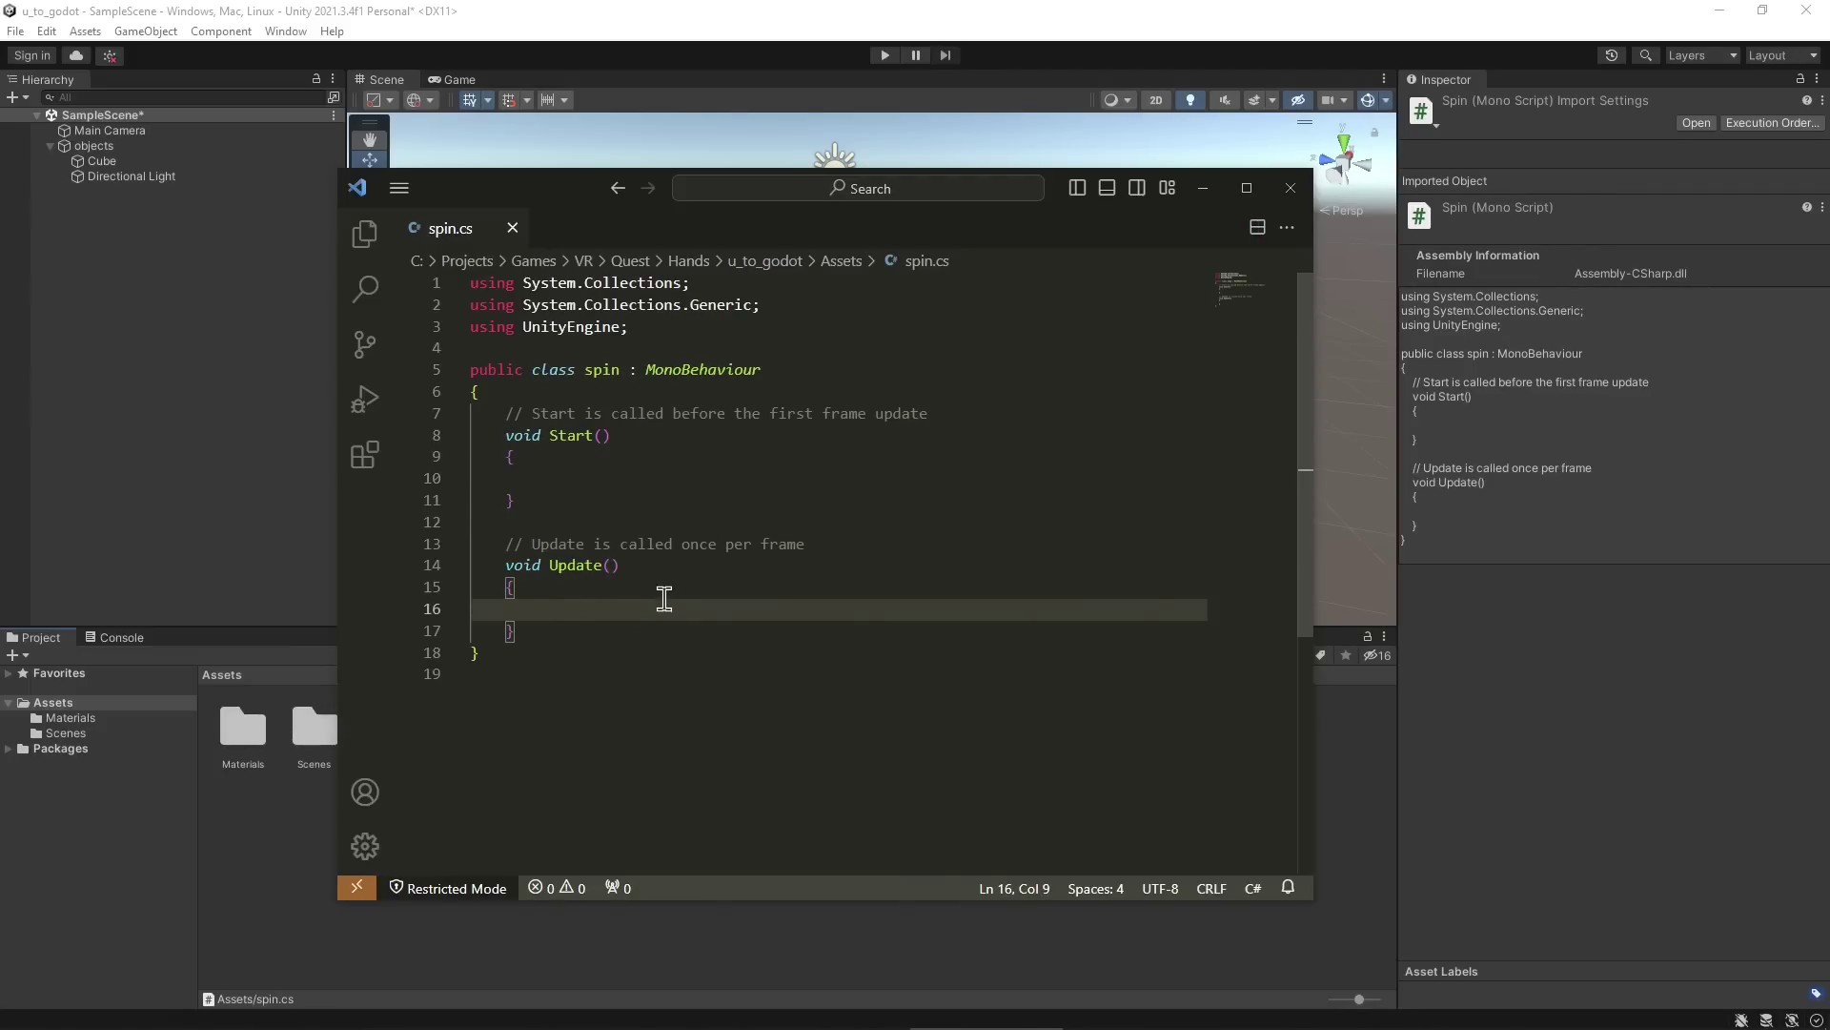
Switch to Godot, examine the extends line and the _ready and _process functions in spin.gd, and return to spin.cs.
key("alt+Tab")
key("alt+Tab")
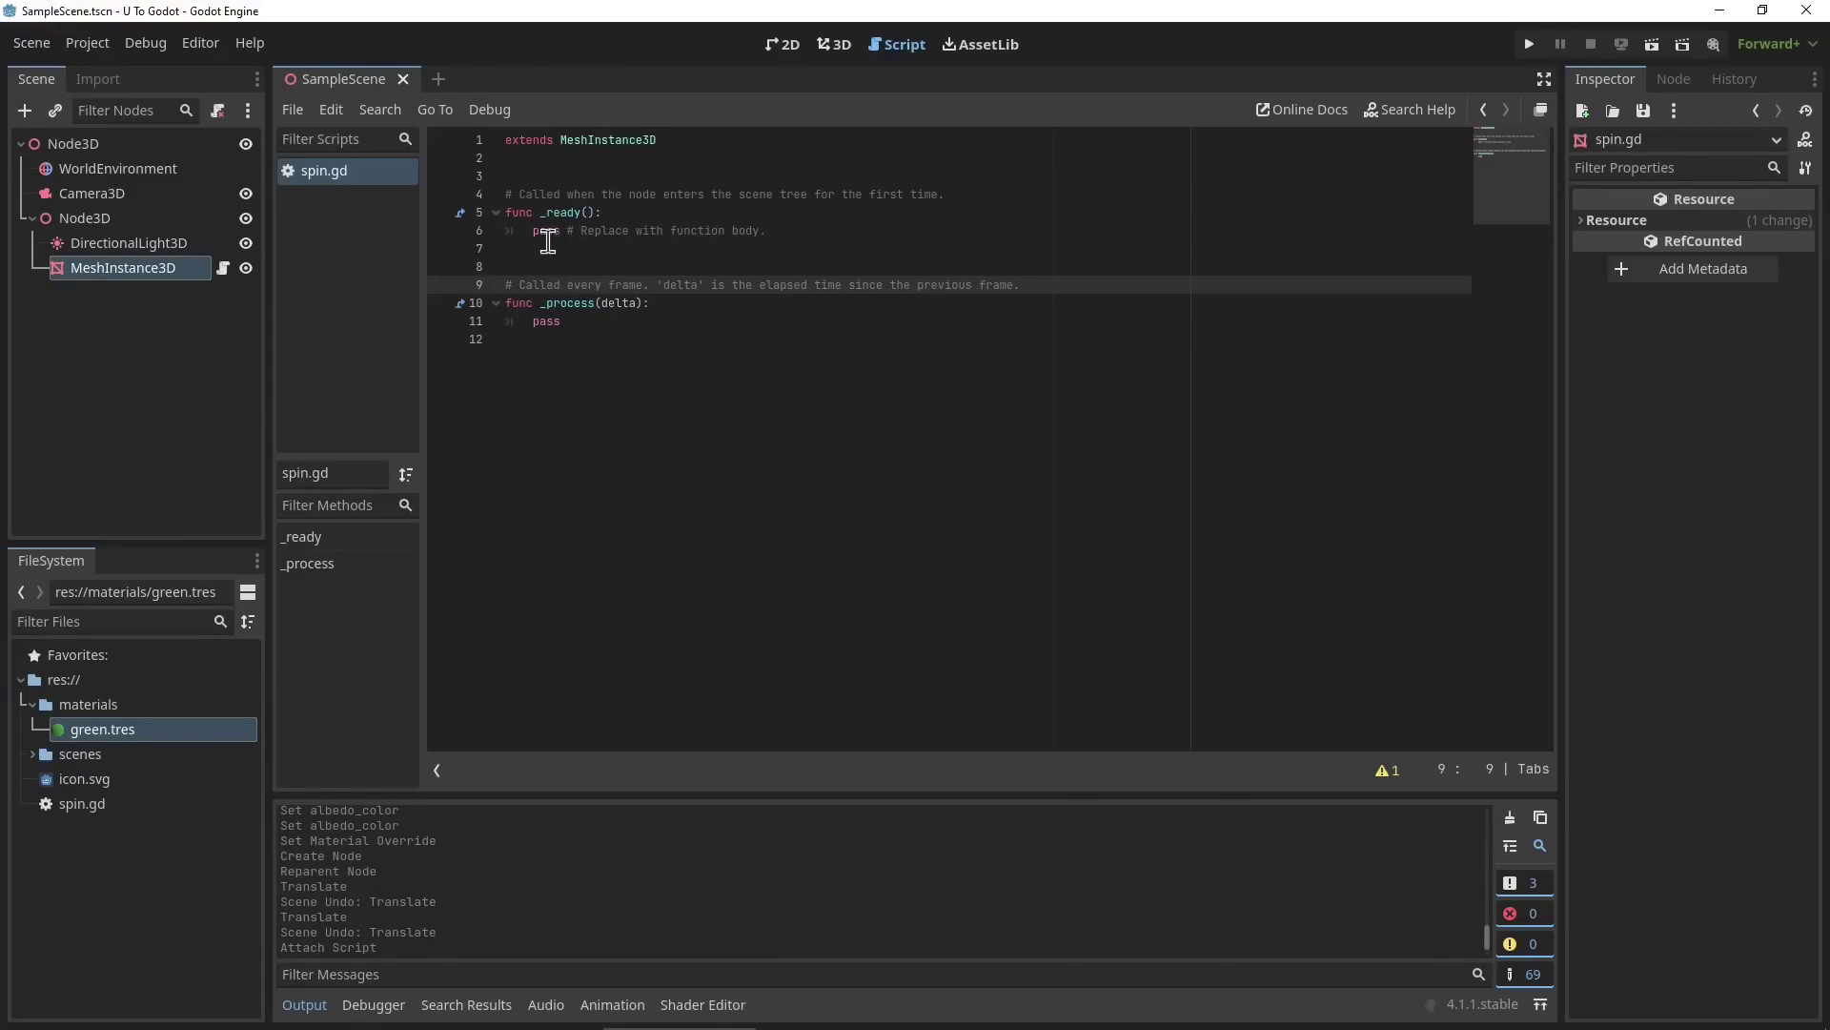
left_click_drag(570, 176, 397, 134)
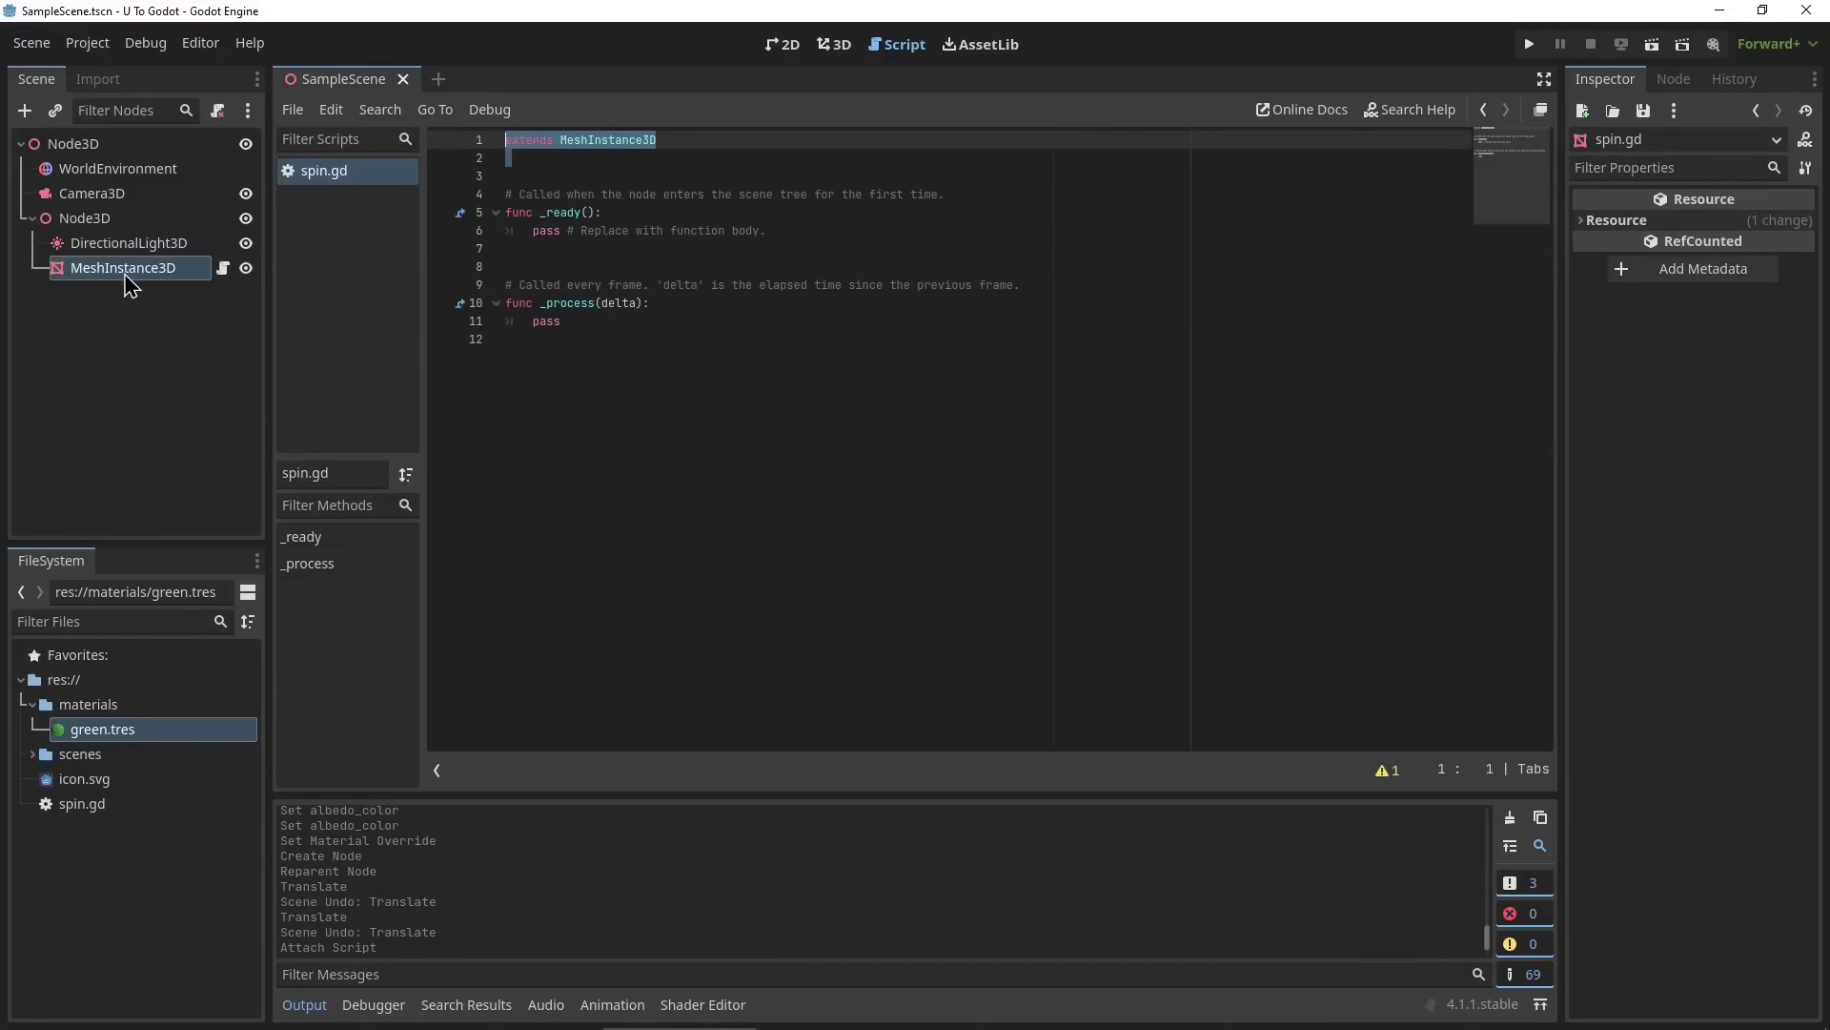
left_click(583, 249)
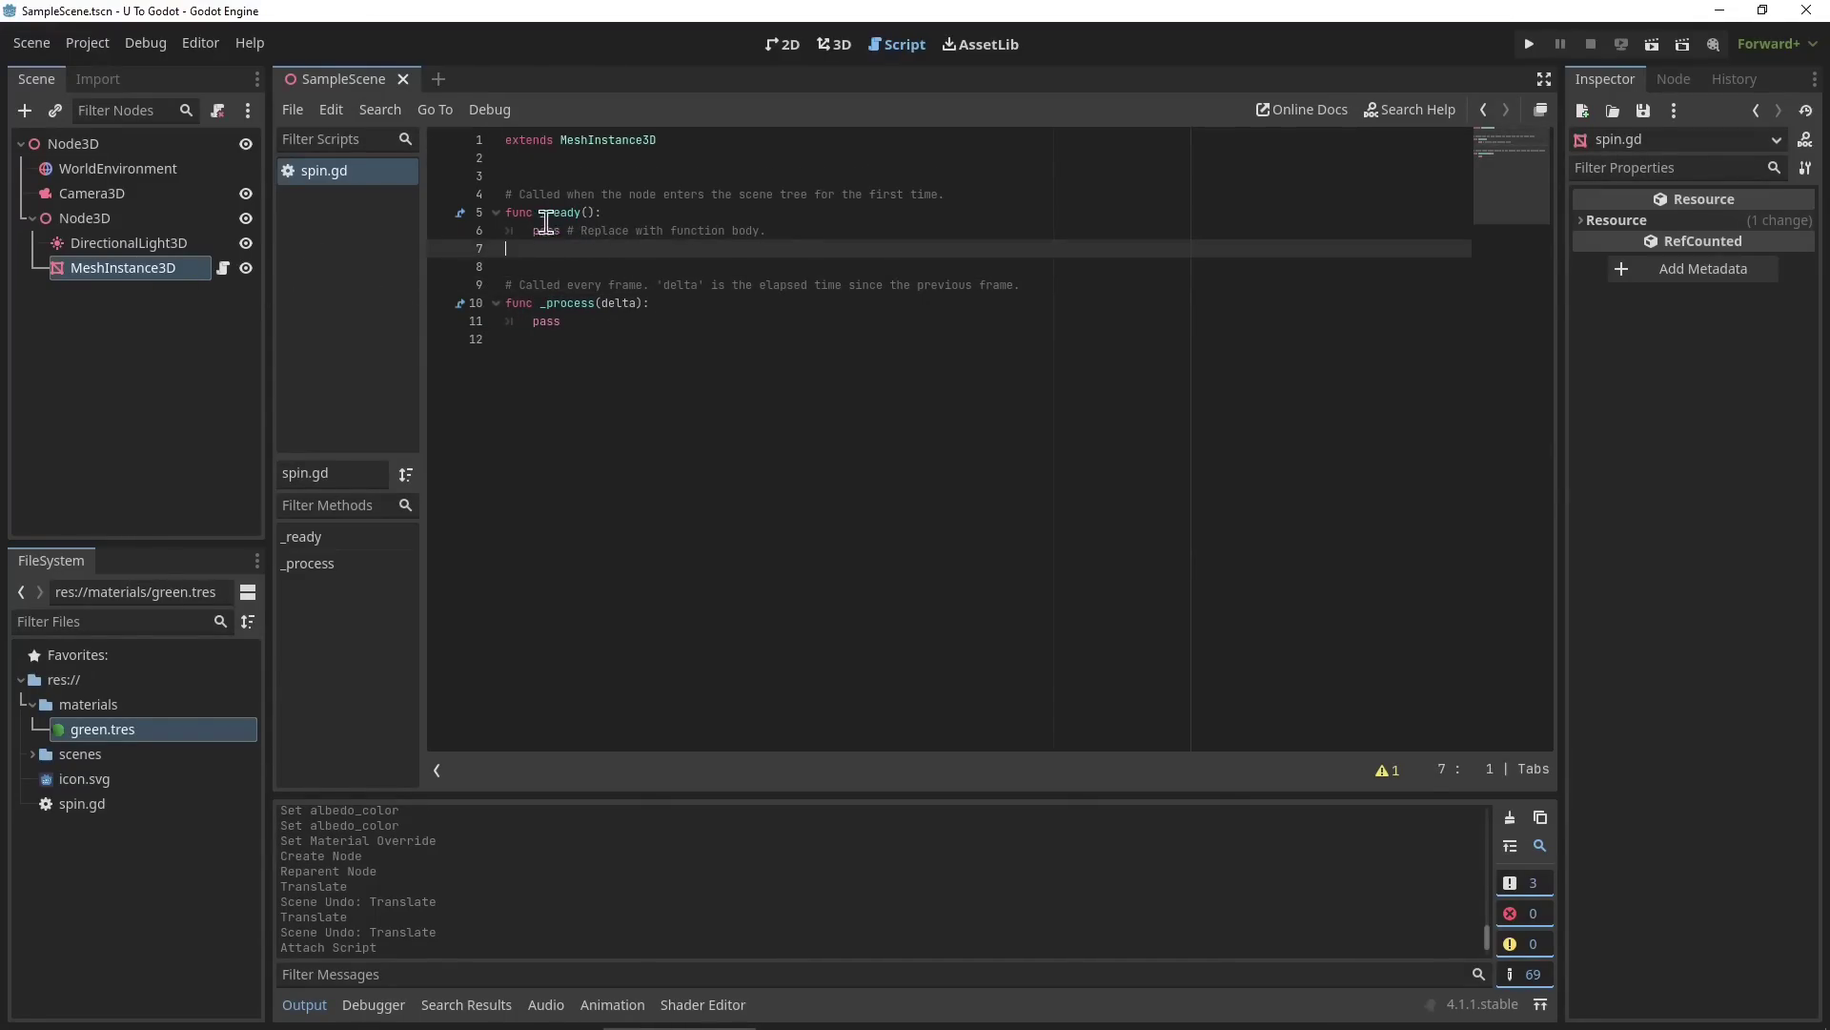
left_click(599, 213)
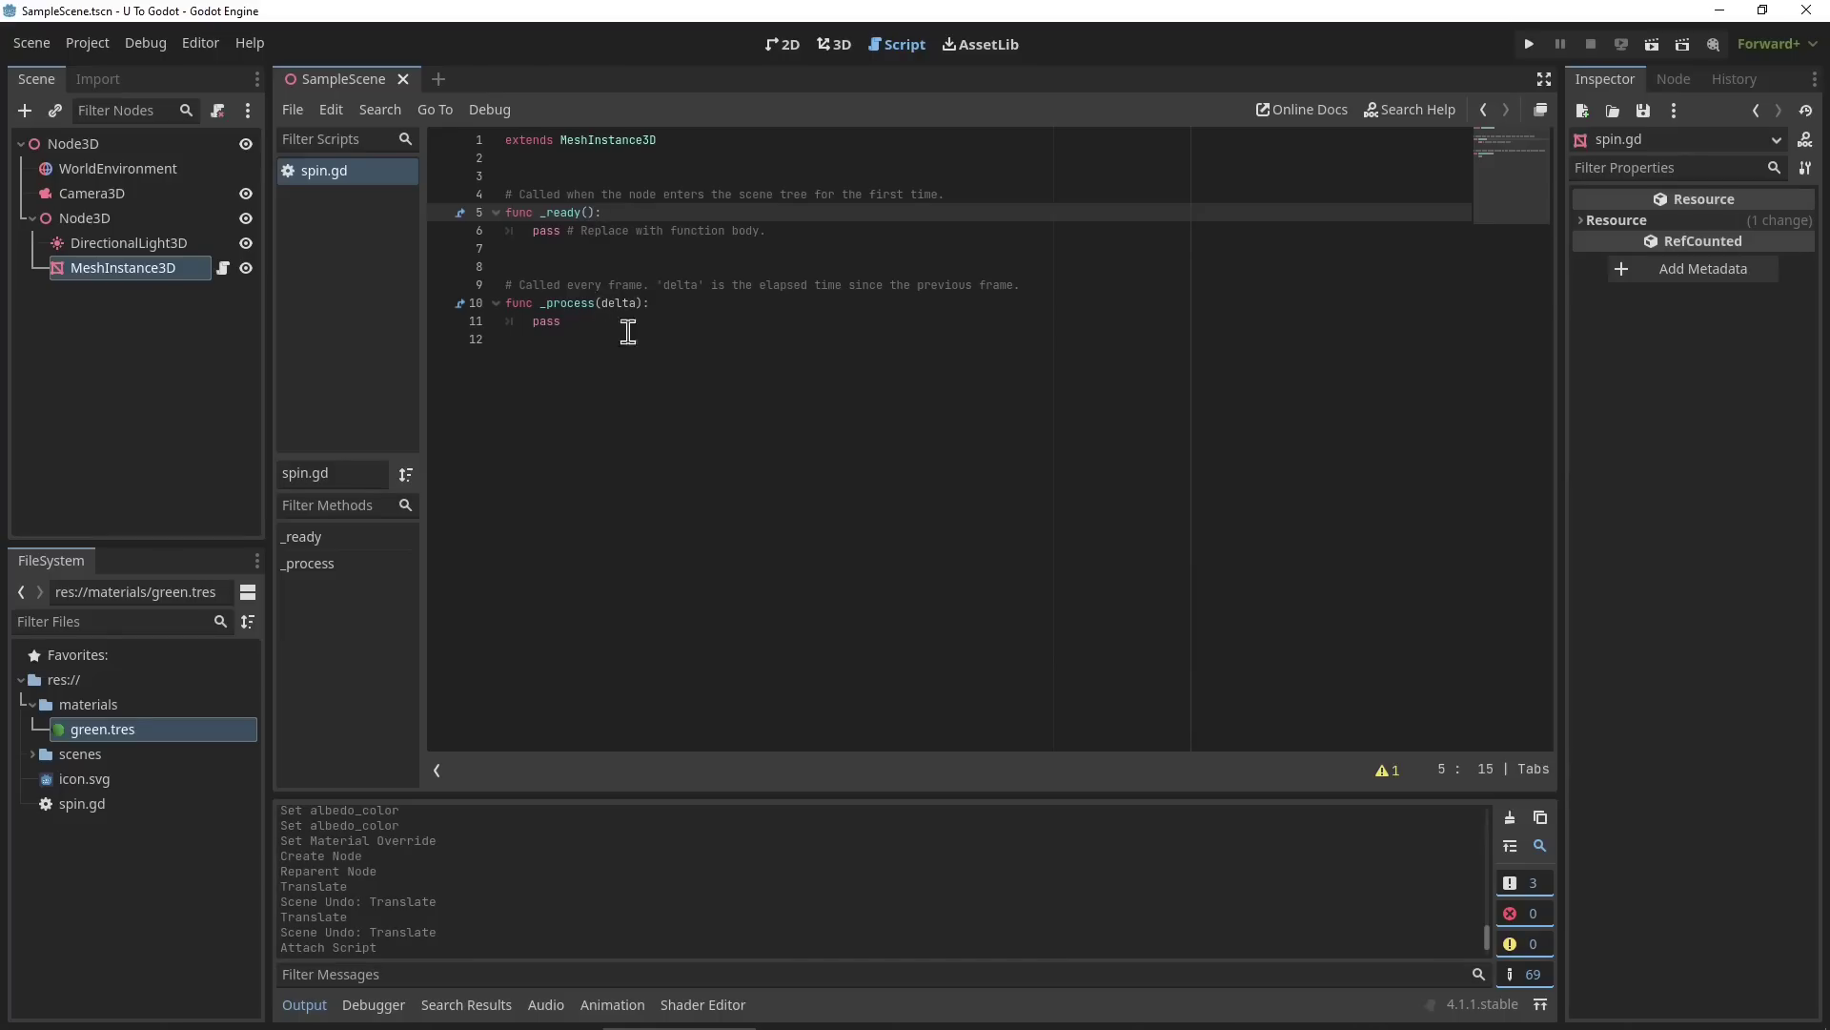
left_click(720, 304)
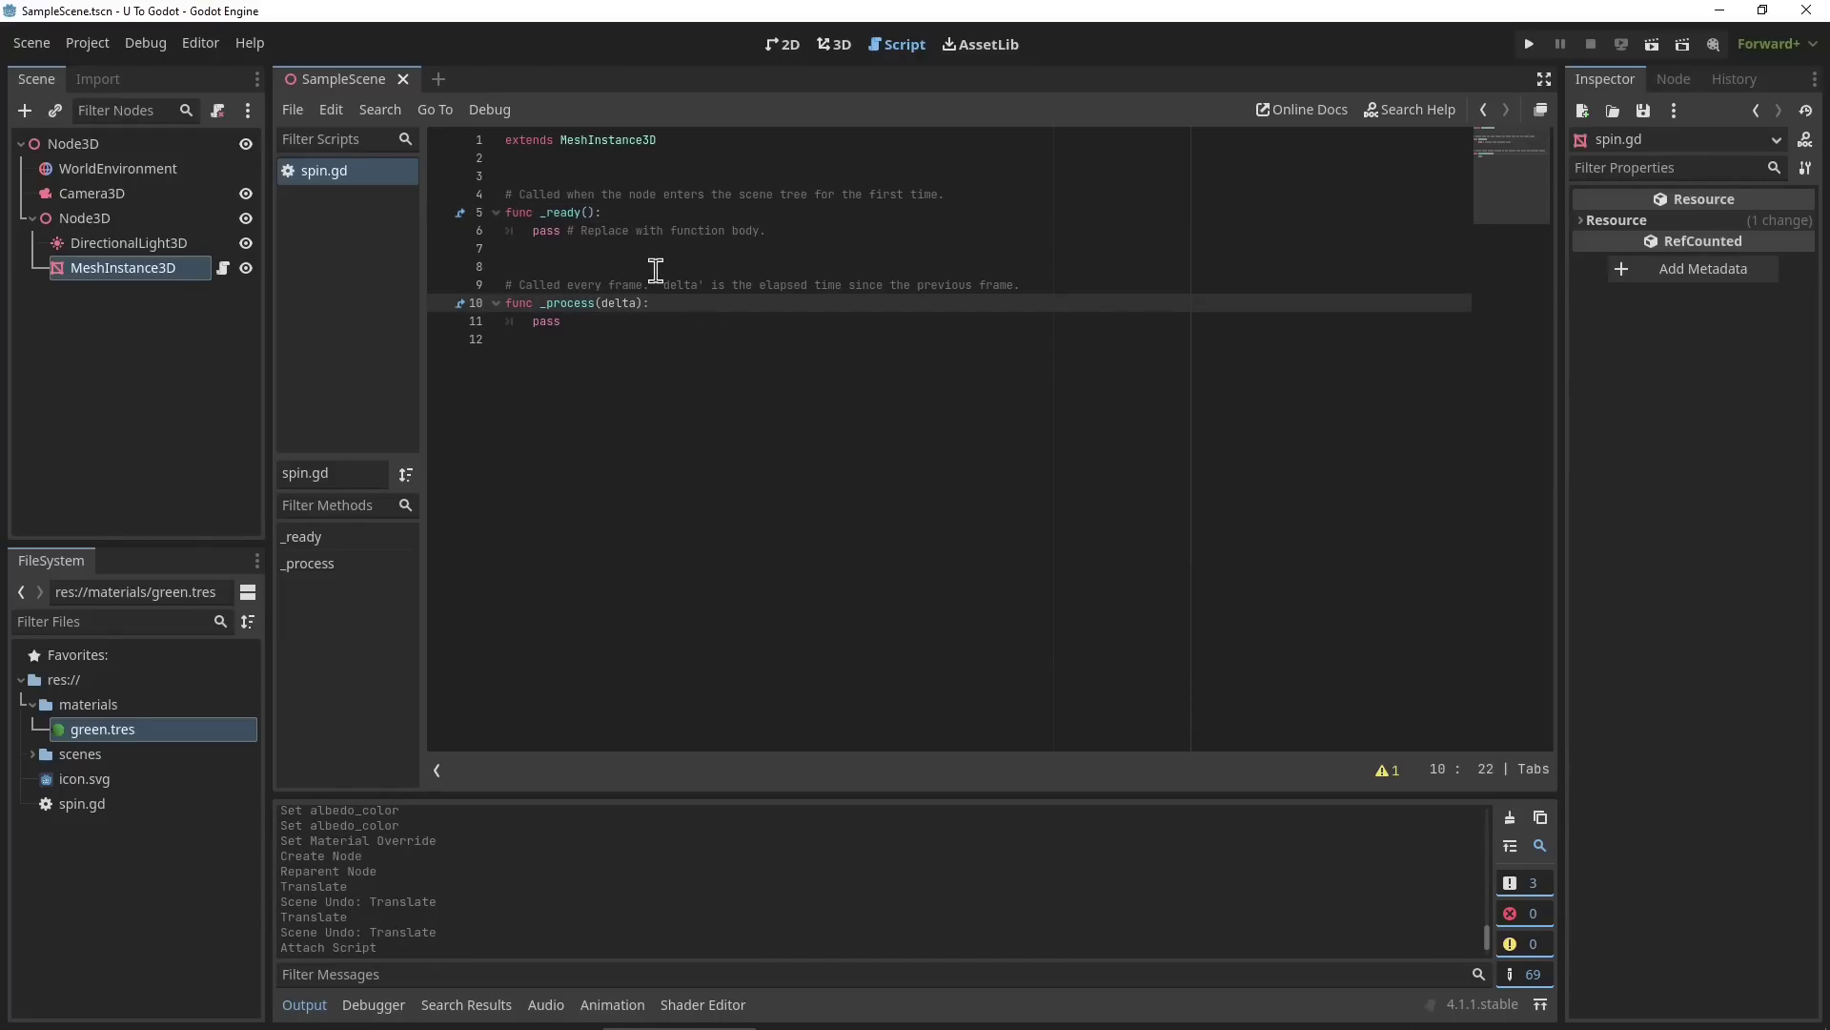
key("alt+Tab")
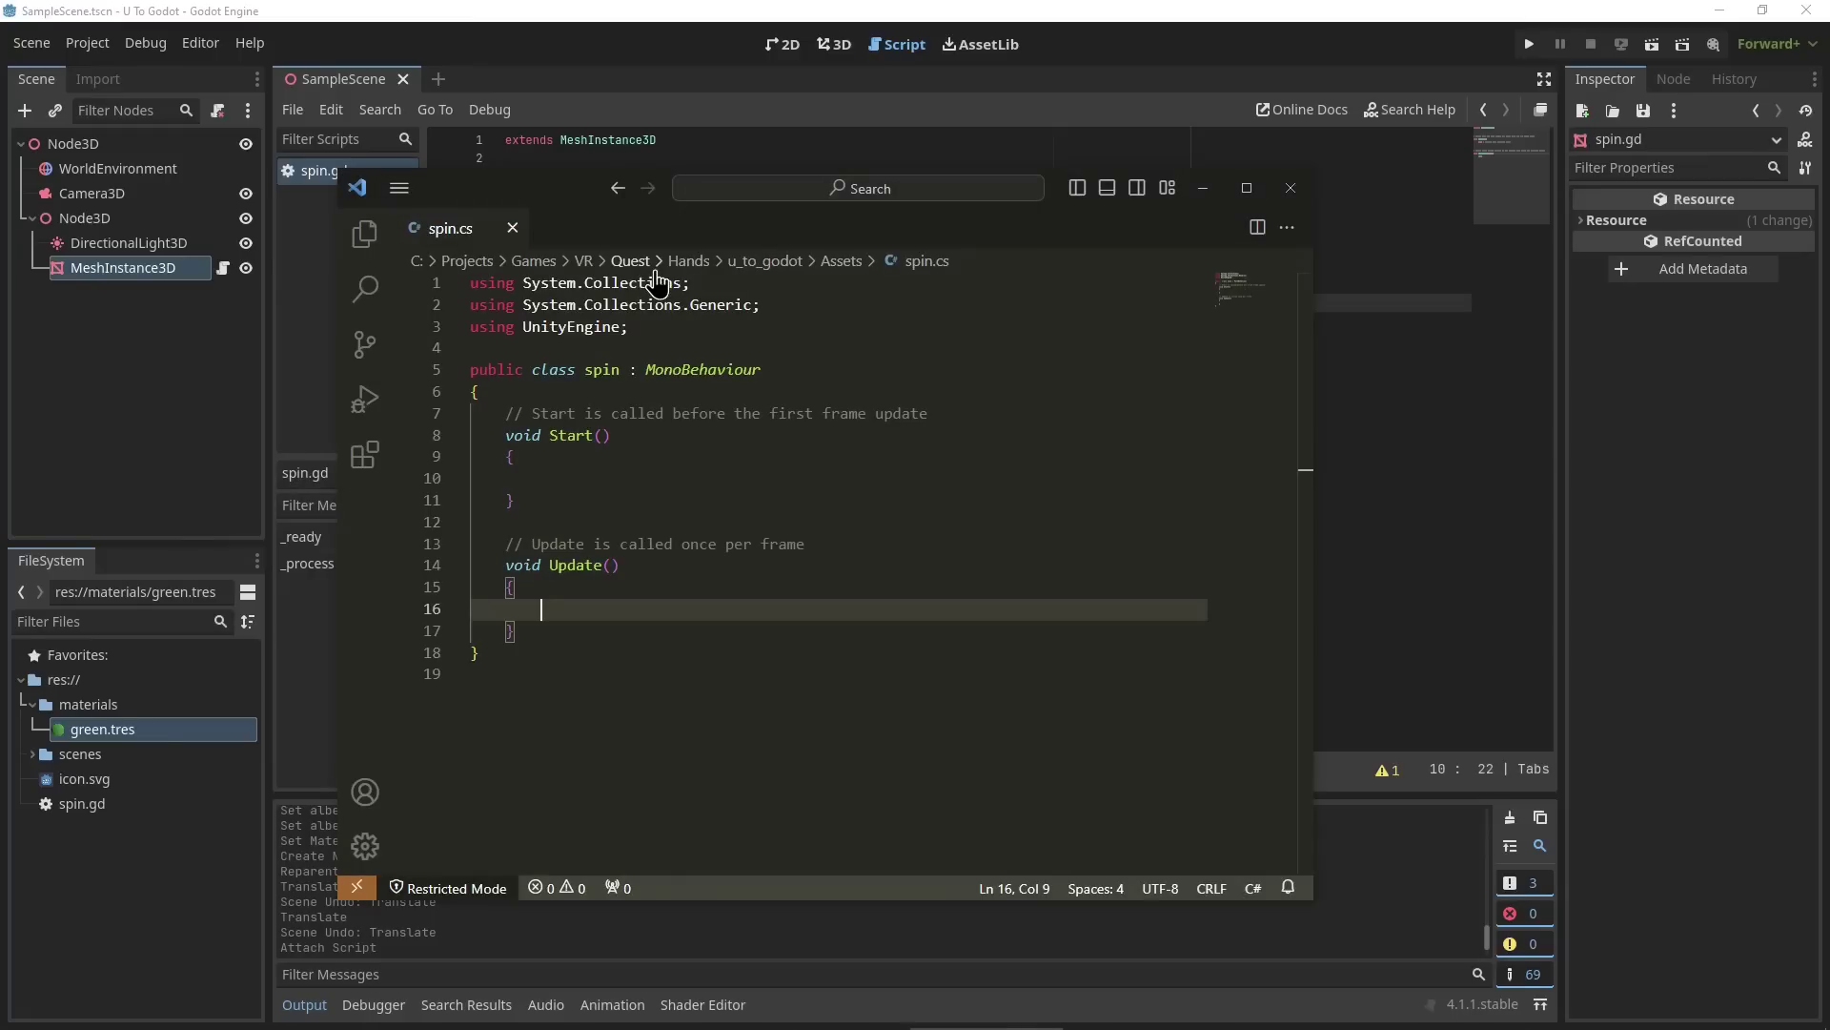
Examine the curly braces in spin.cs, switch to Godot and compare them with the indented code blocks in spin.gd.
left_click_drag(530, 395, 455, 392)
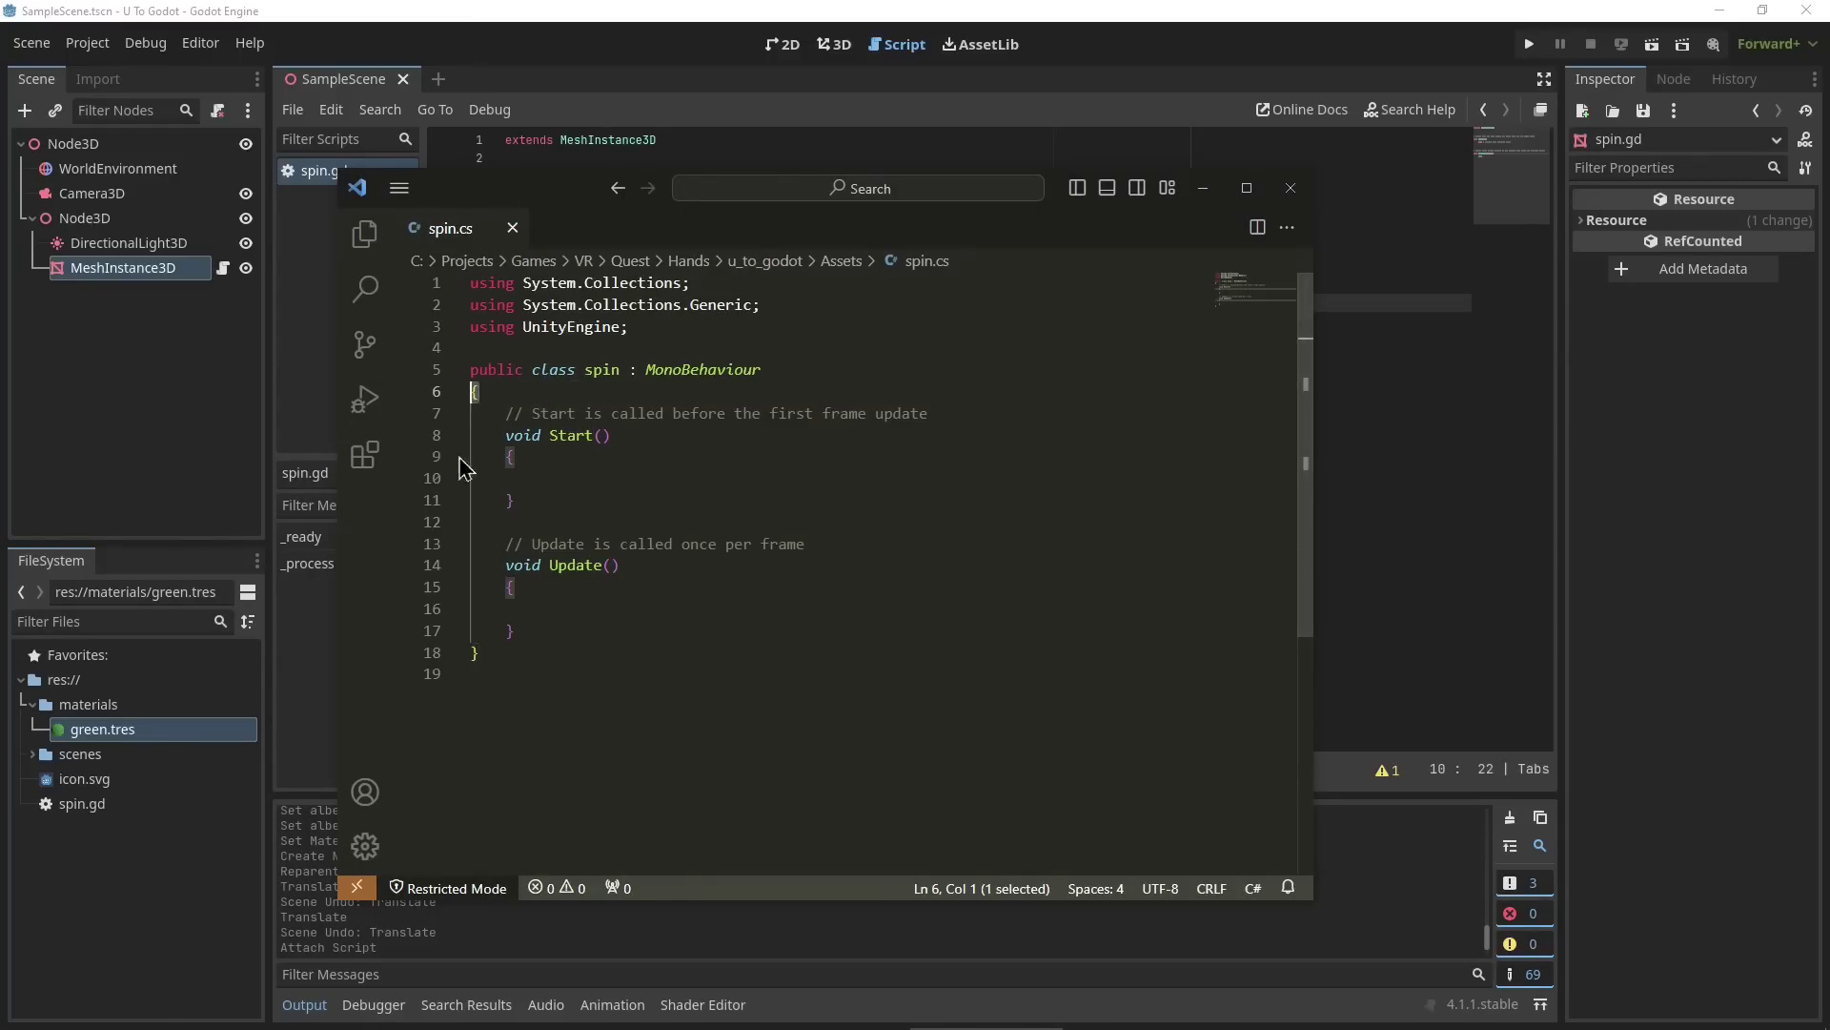
left_click(583, 456)
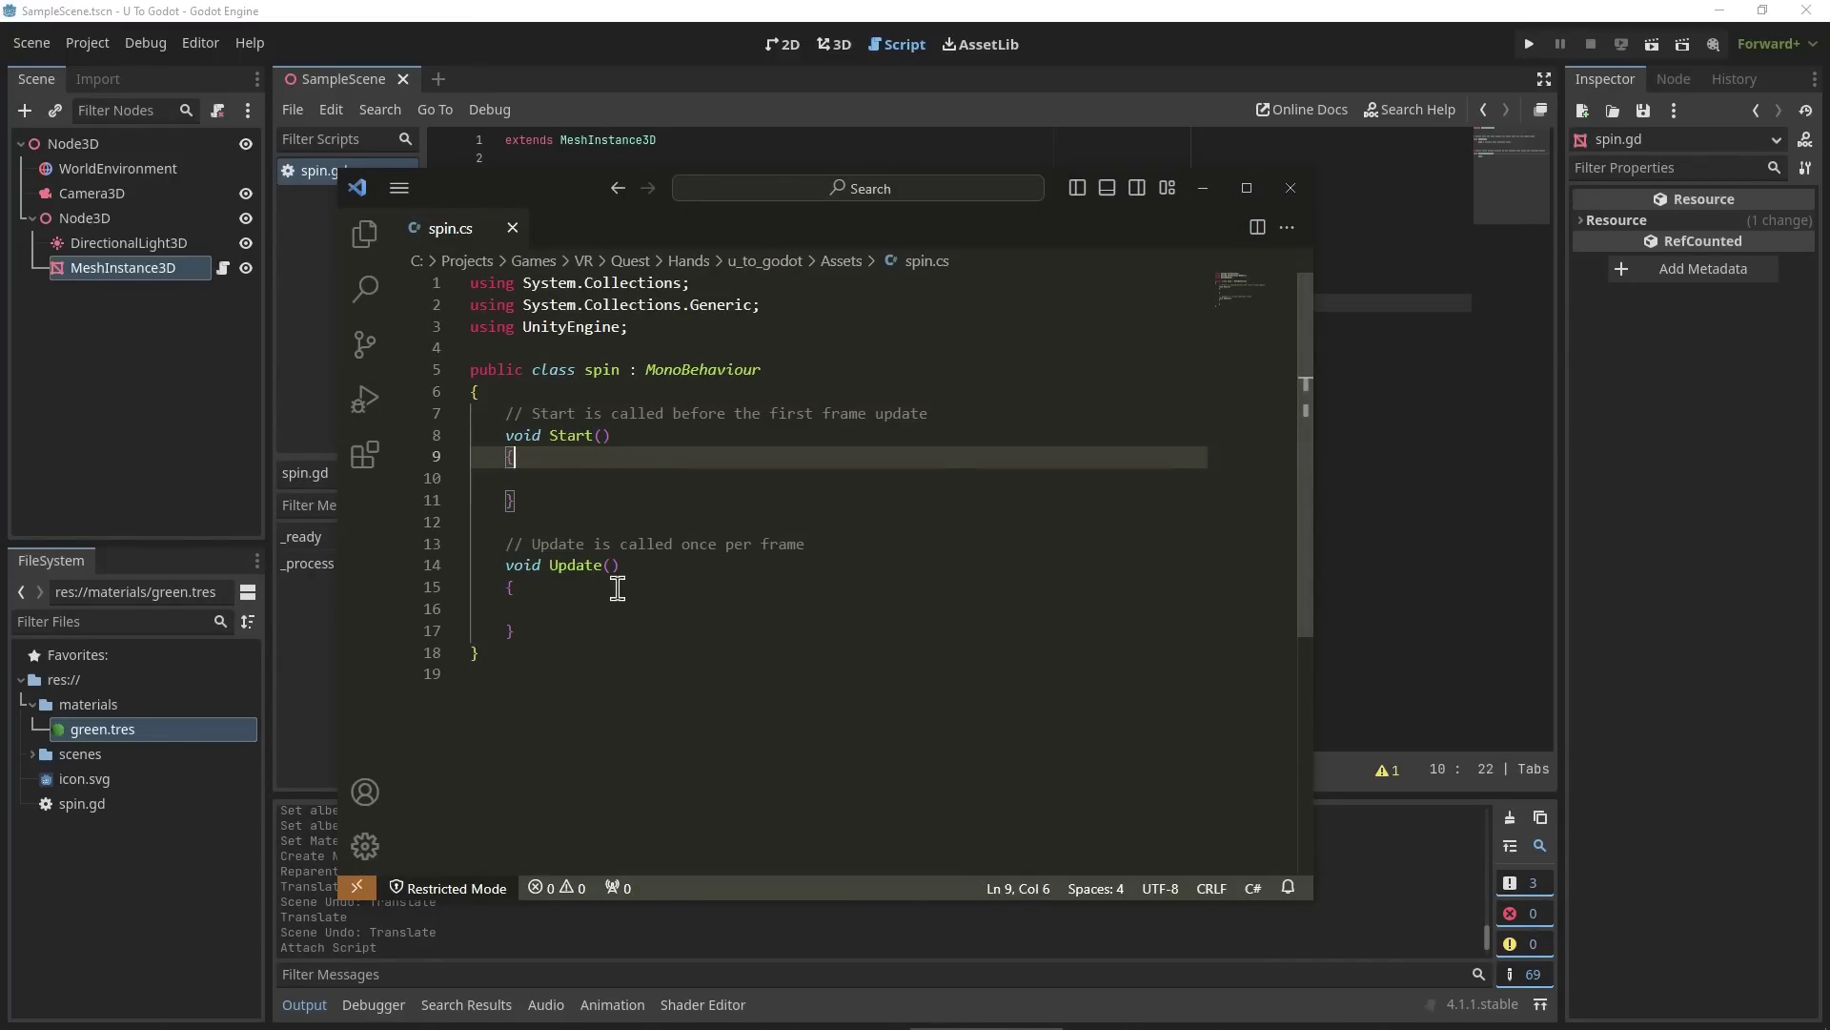
key("alt+Tab")
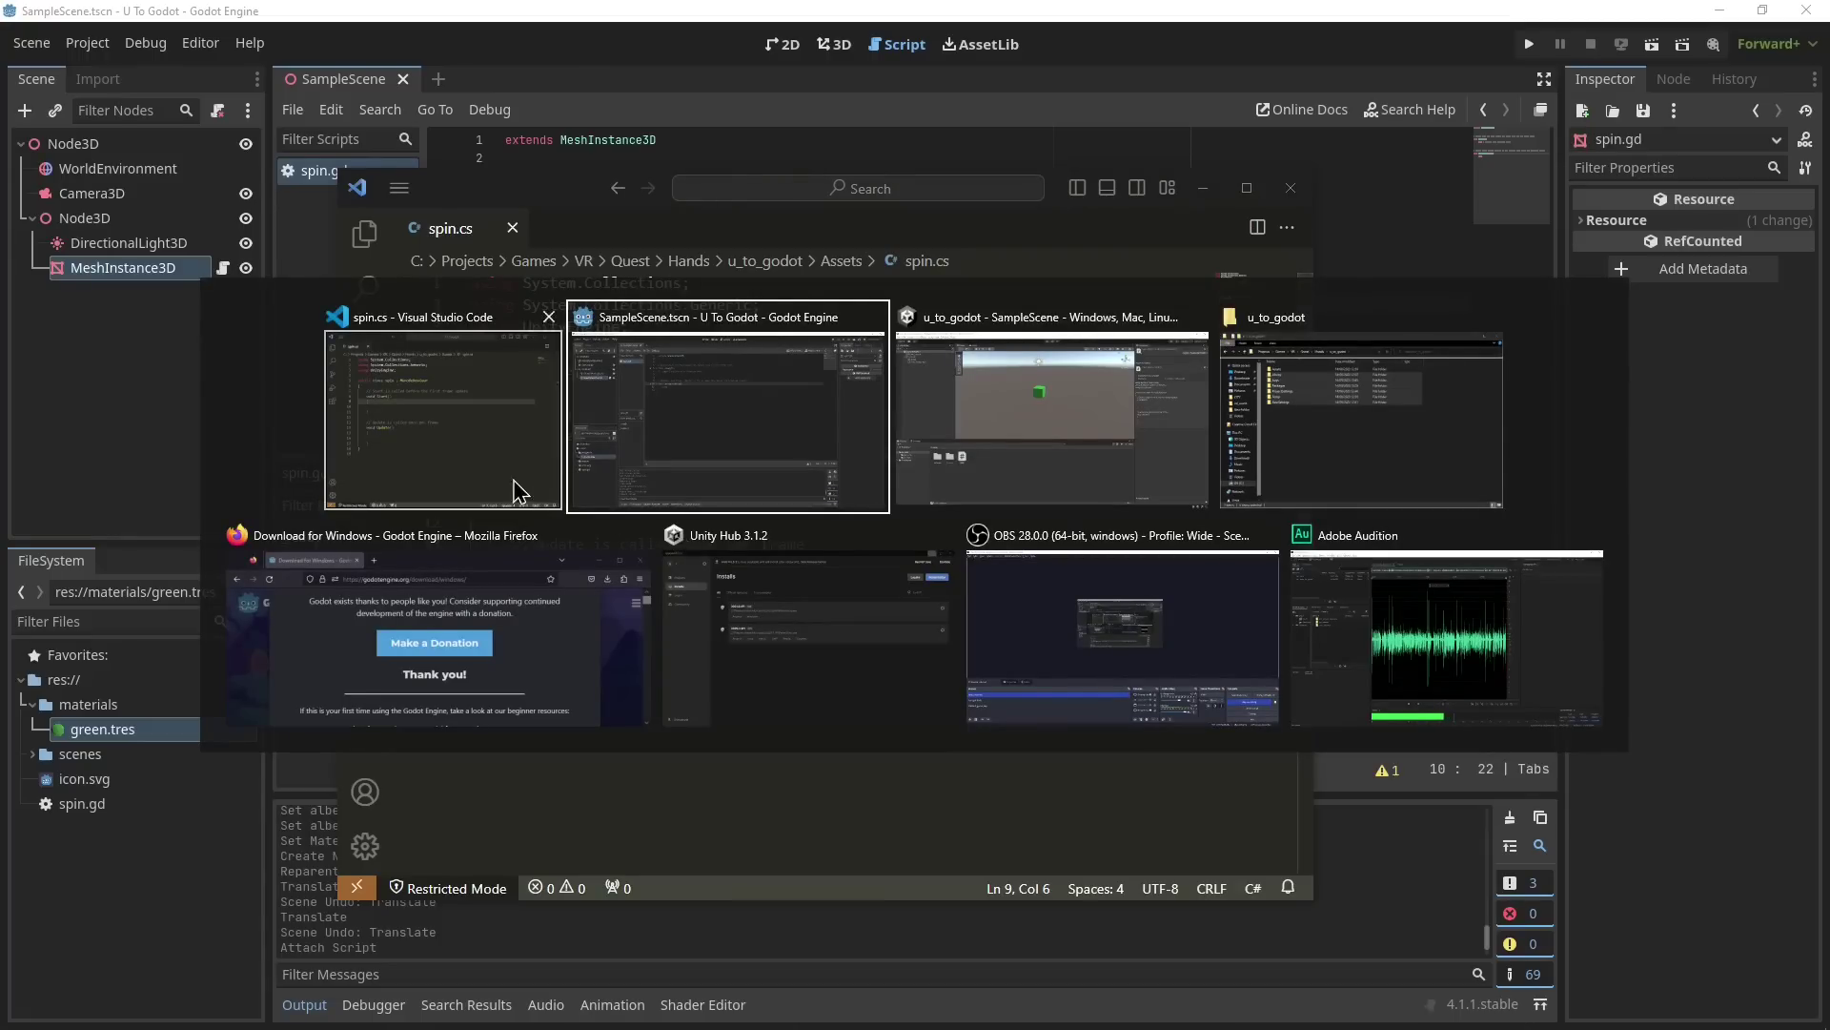
left_click(797, 12)
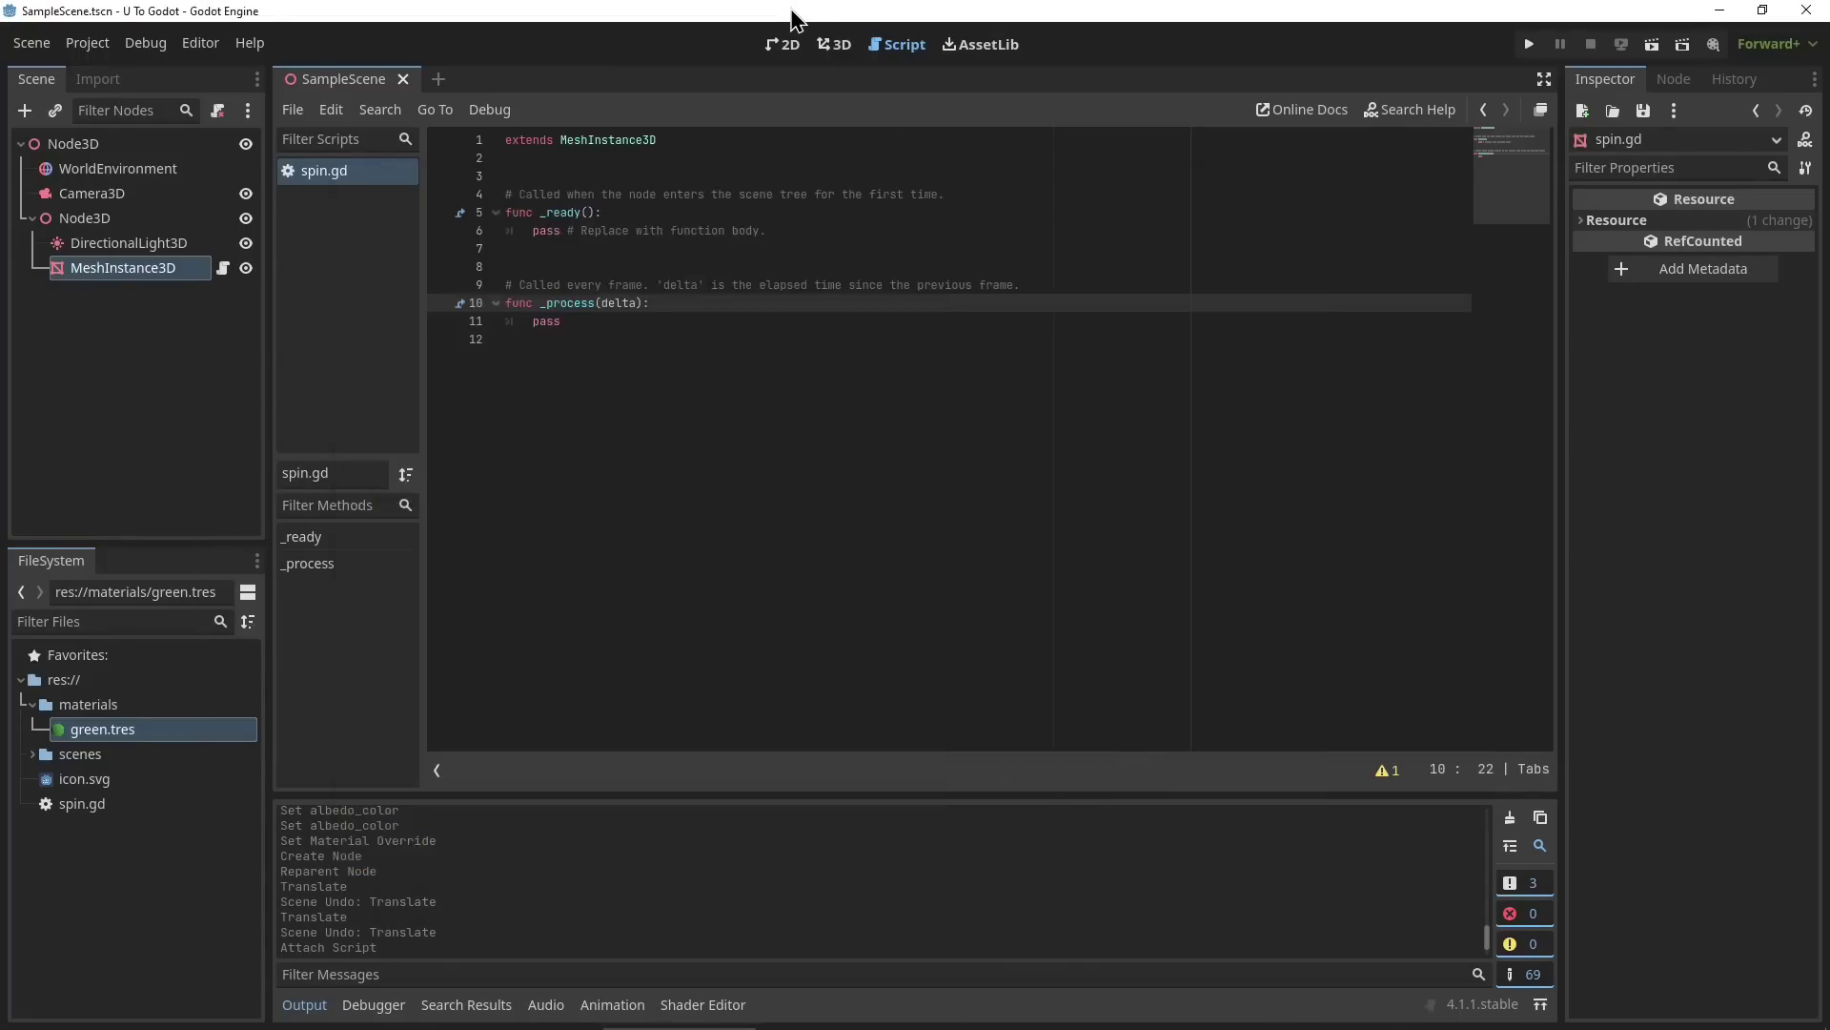
left_click_drag(642, 392, 305, 136)
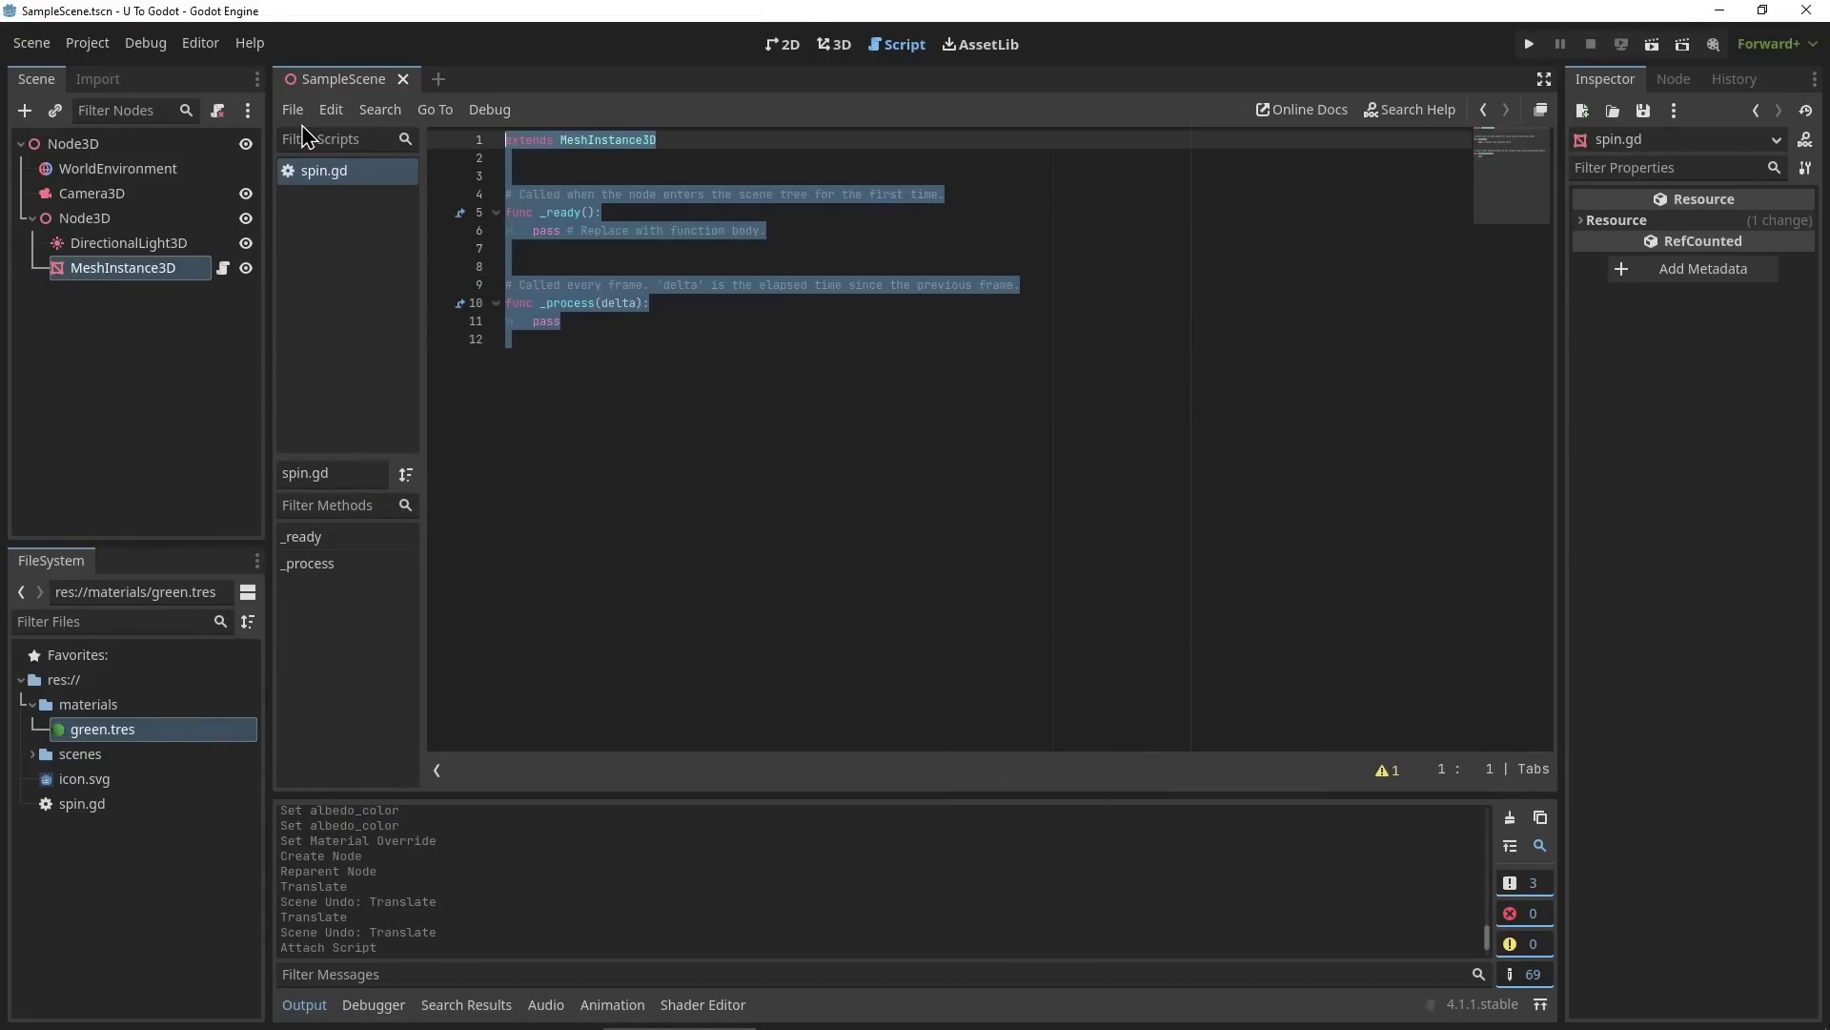
left_click(688, 242)
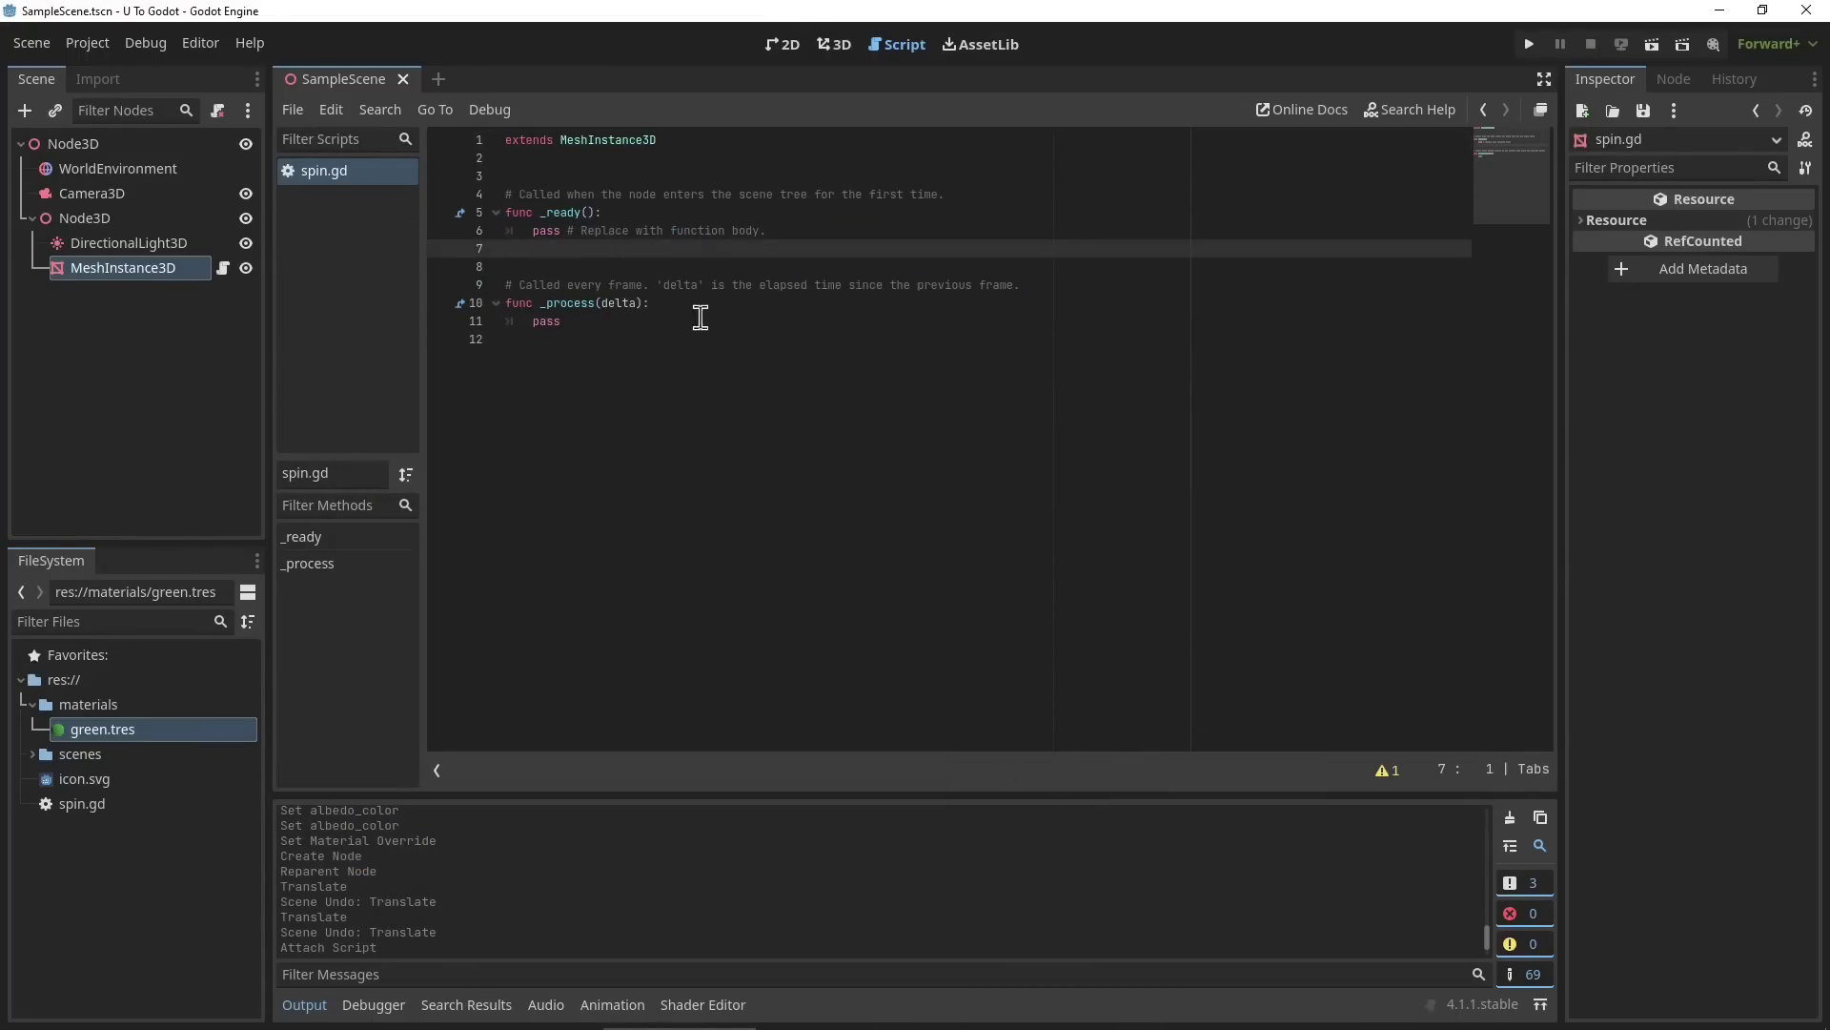
left_click(589, 177)
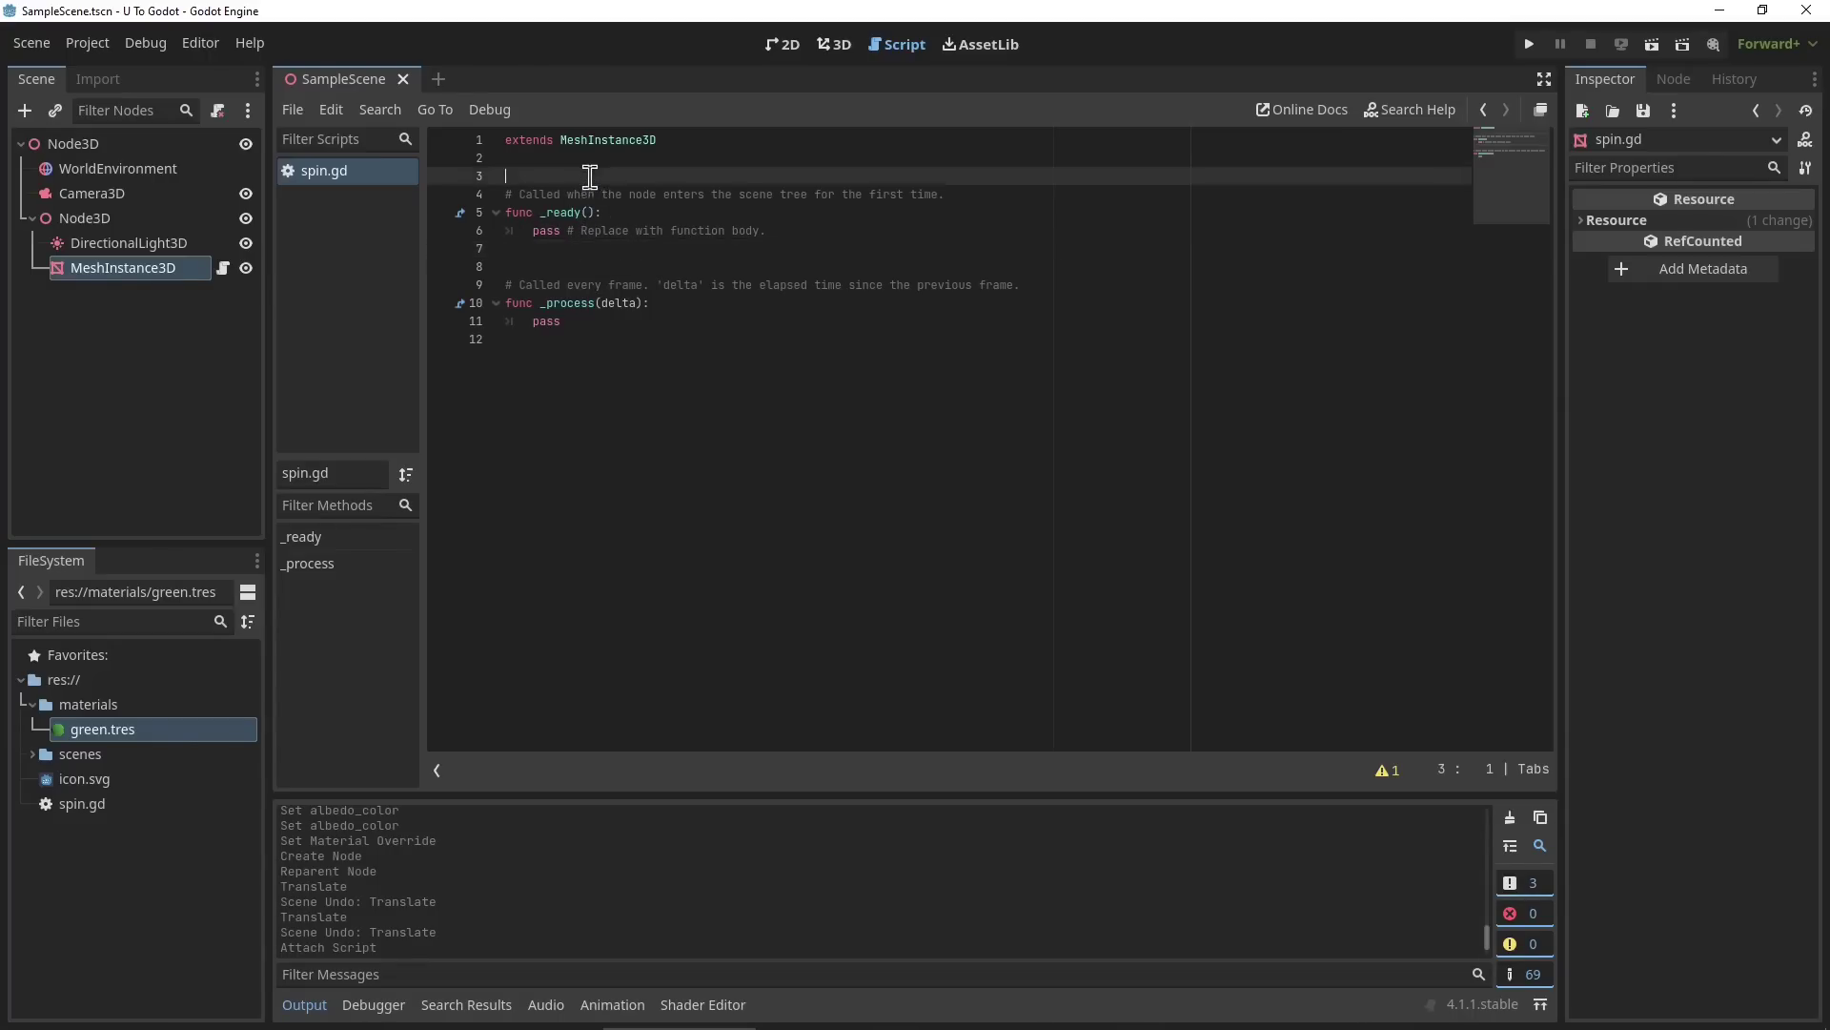
Switch to Visual Studio Code, declare a public float spin_speed at the start of the spin class in spin.cs and save the file.
key("alt+Tab")
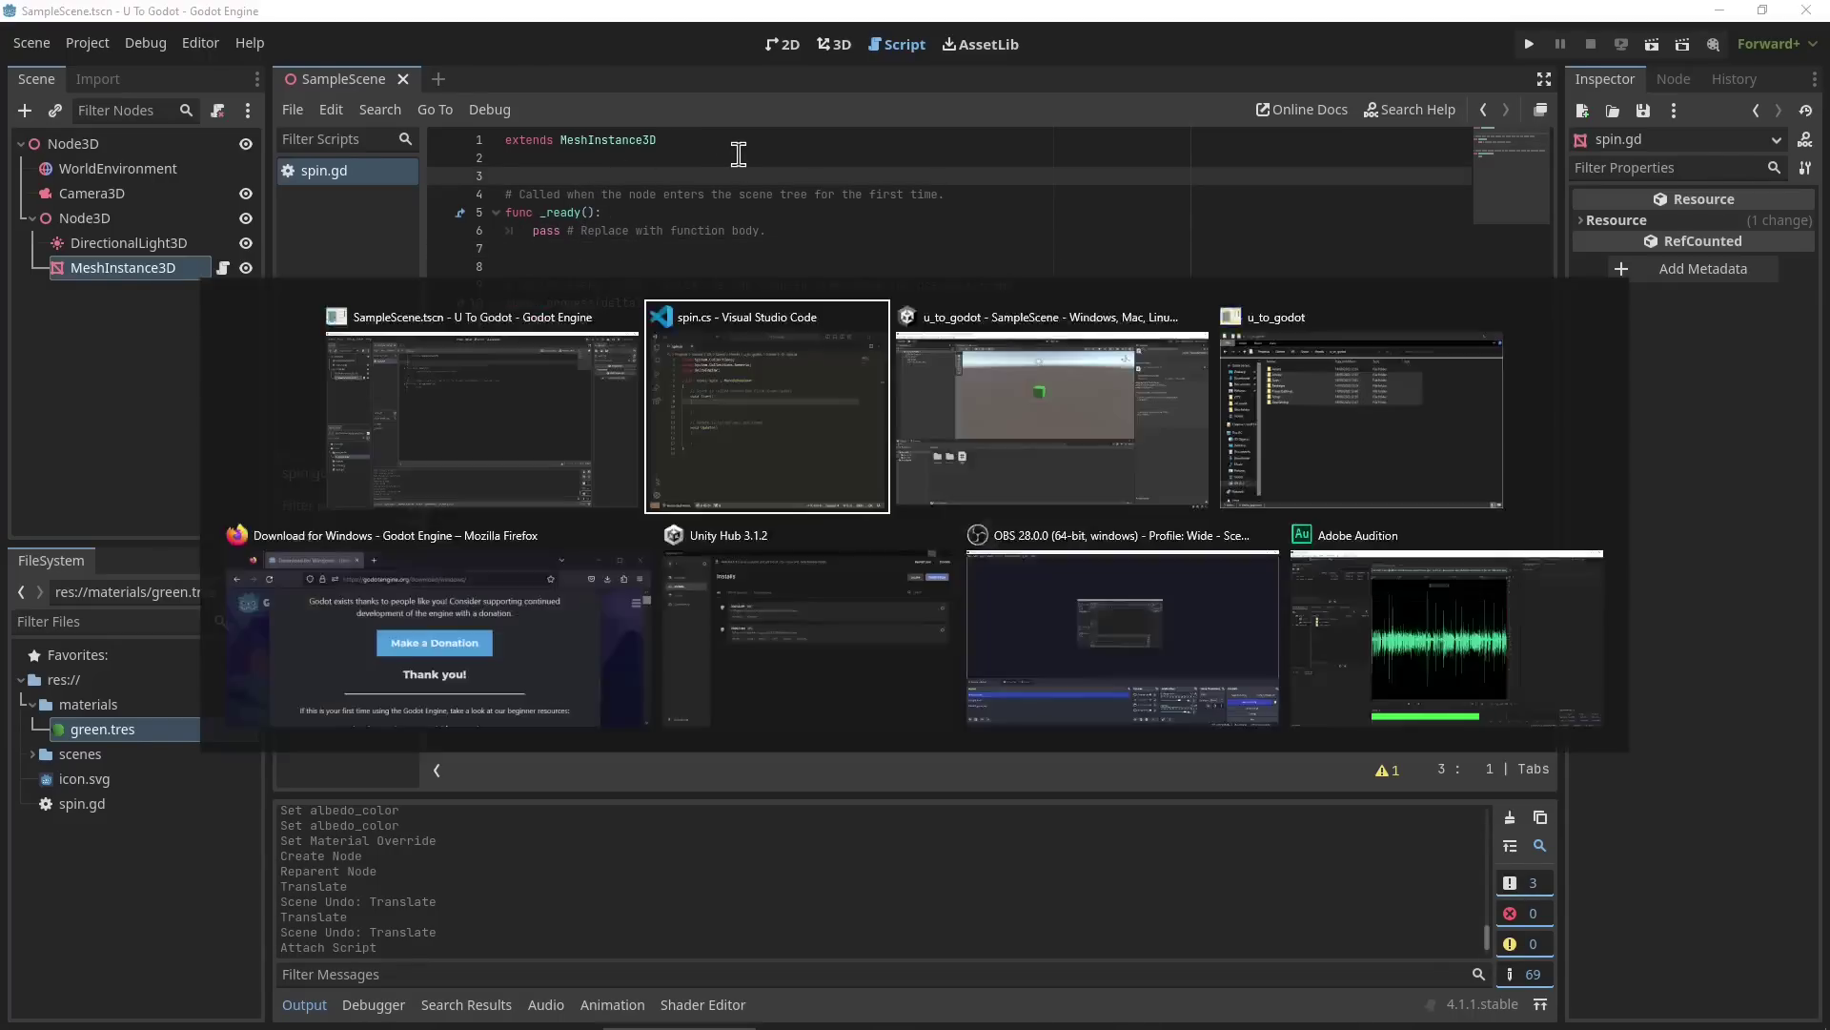
key("alt+Tab")
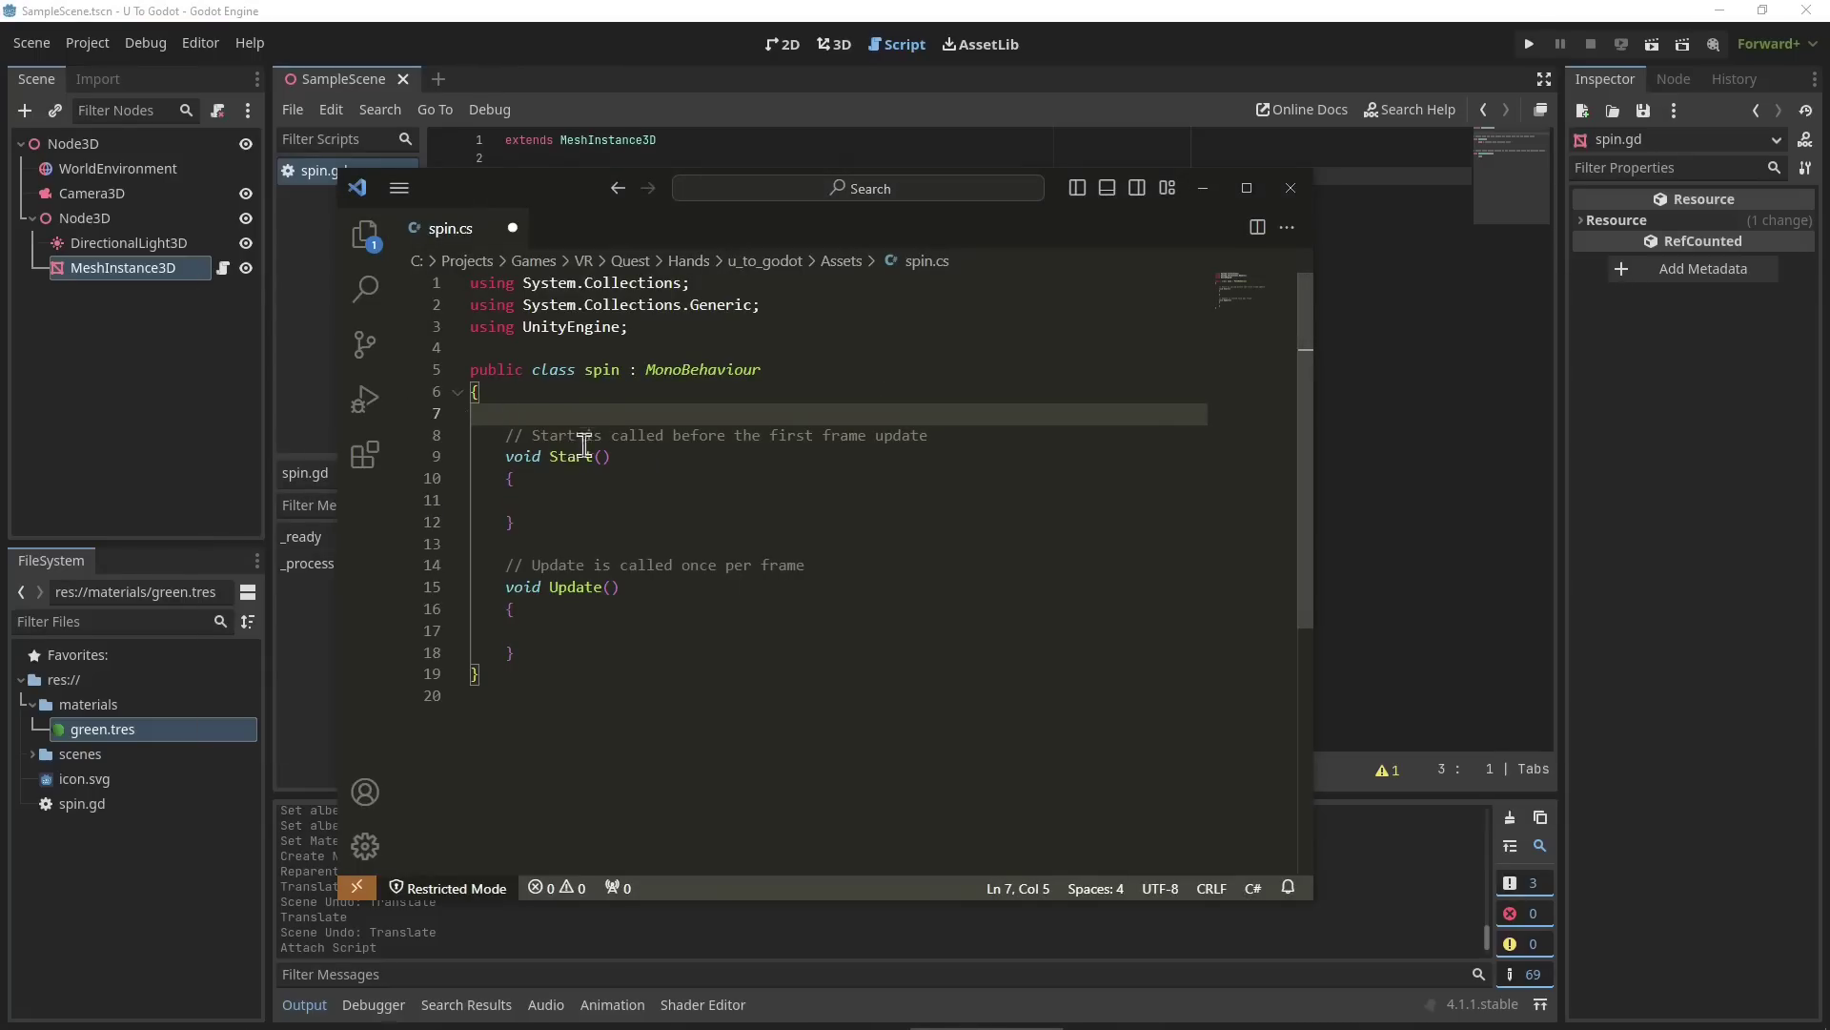
type("public float spin_spee")
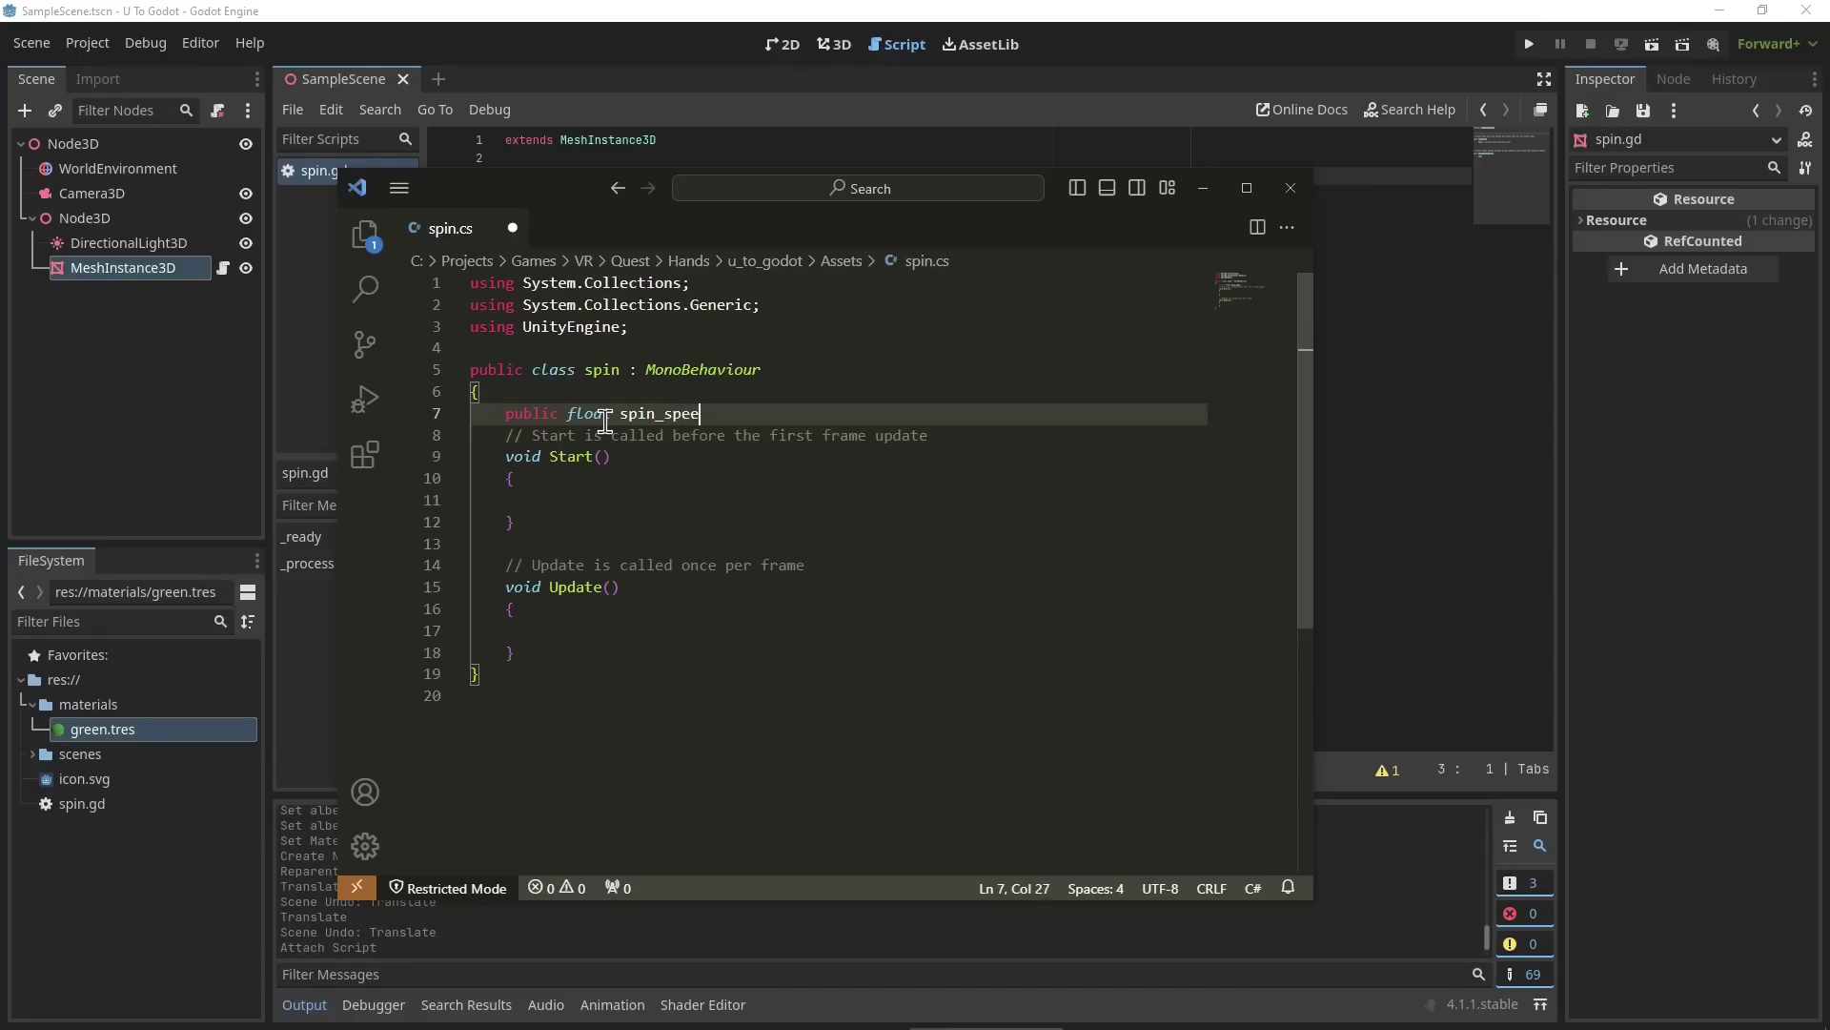
key("ctrl+s")
left_click_drag(505, 413, 720, 414)
left_click(792, 432)
Switch to Unity, select the Cube and examine the Spin_speed property of its Spin script component.
key("alt+Tab")
key("alt+Tab")
key("alt+Tab")
key("alt+Tab")
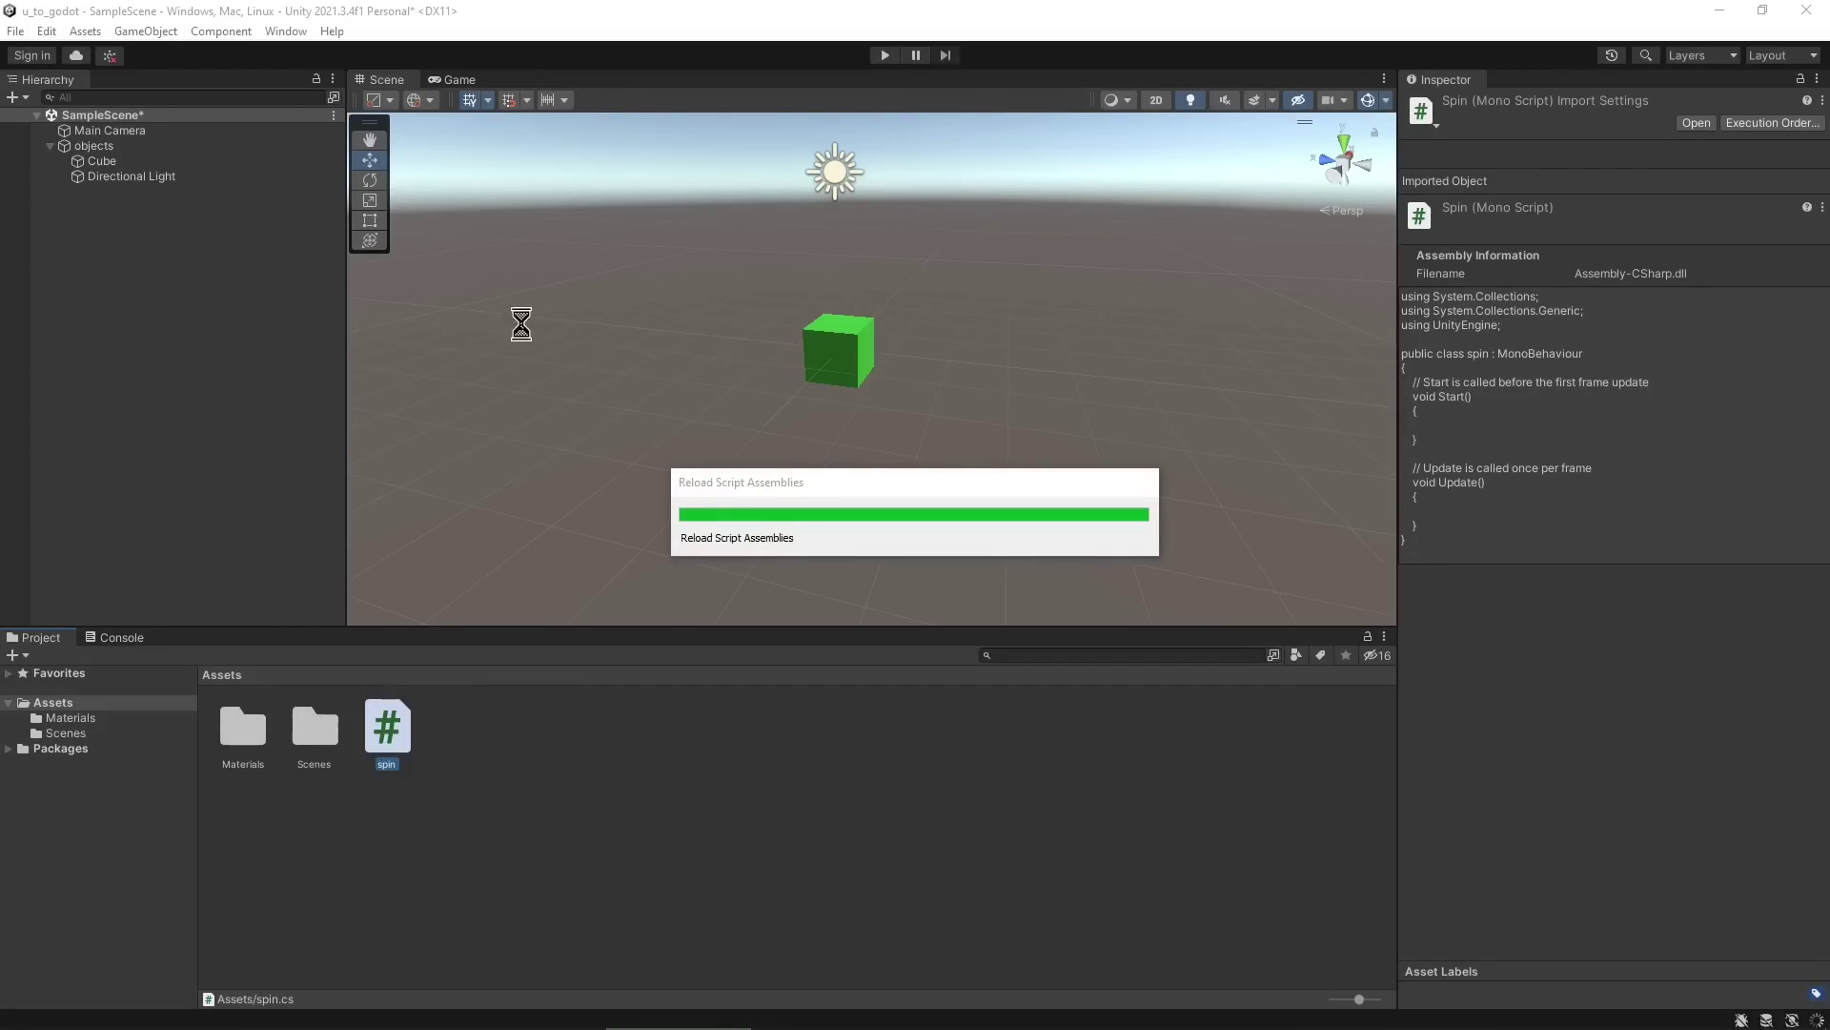
left_click(101, 161)
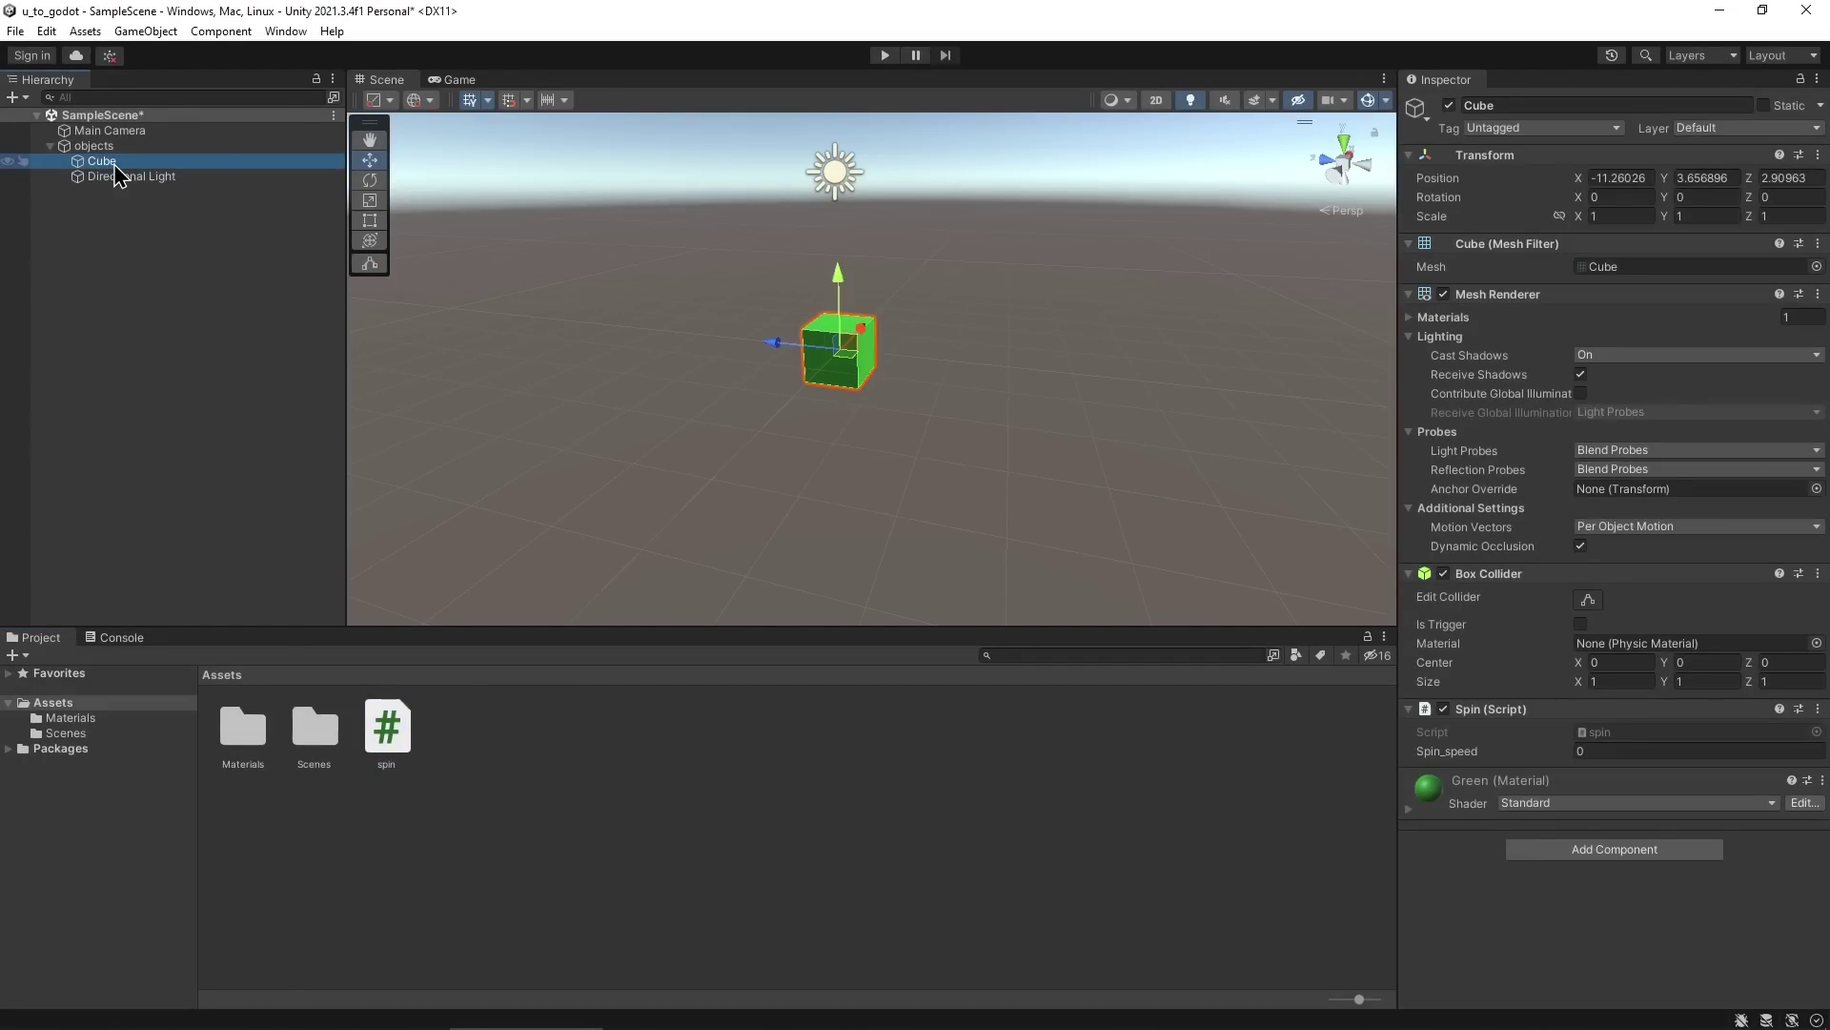
left_click(1530, 749)
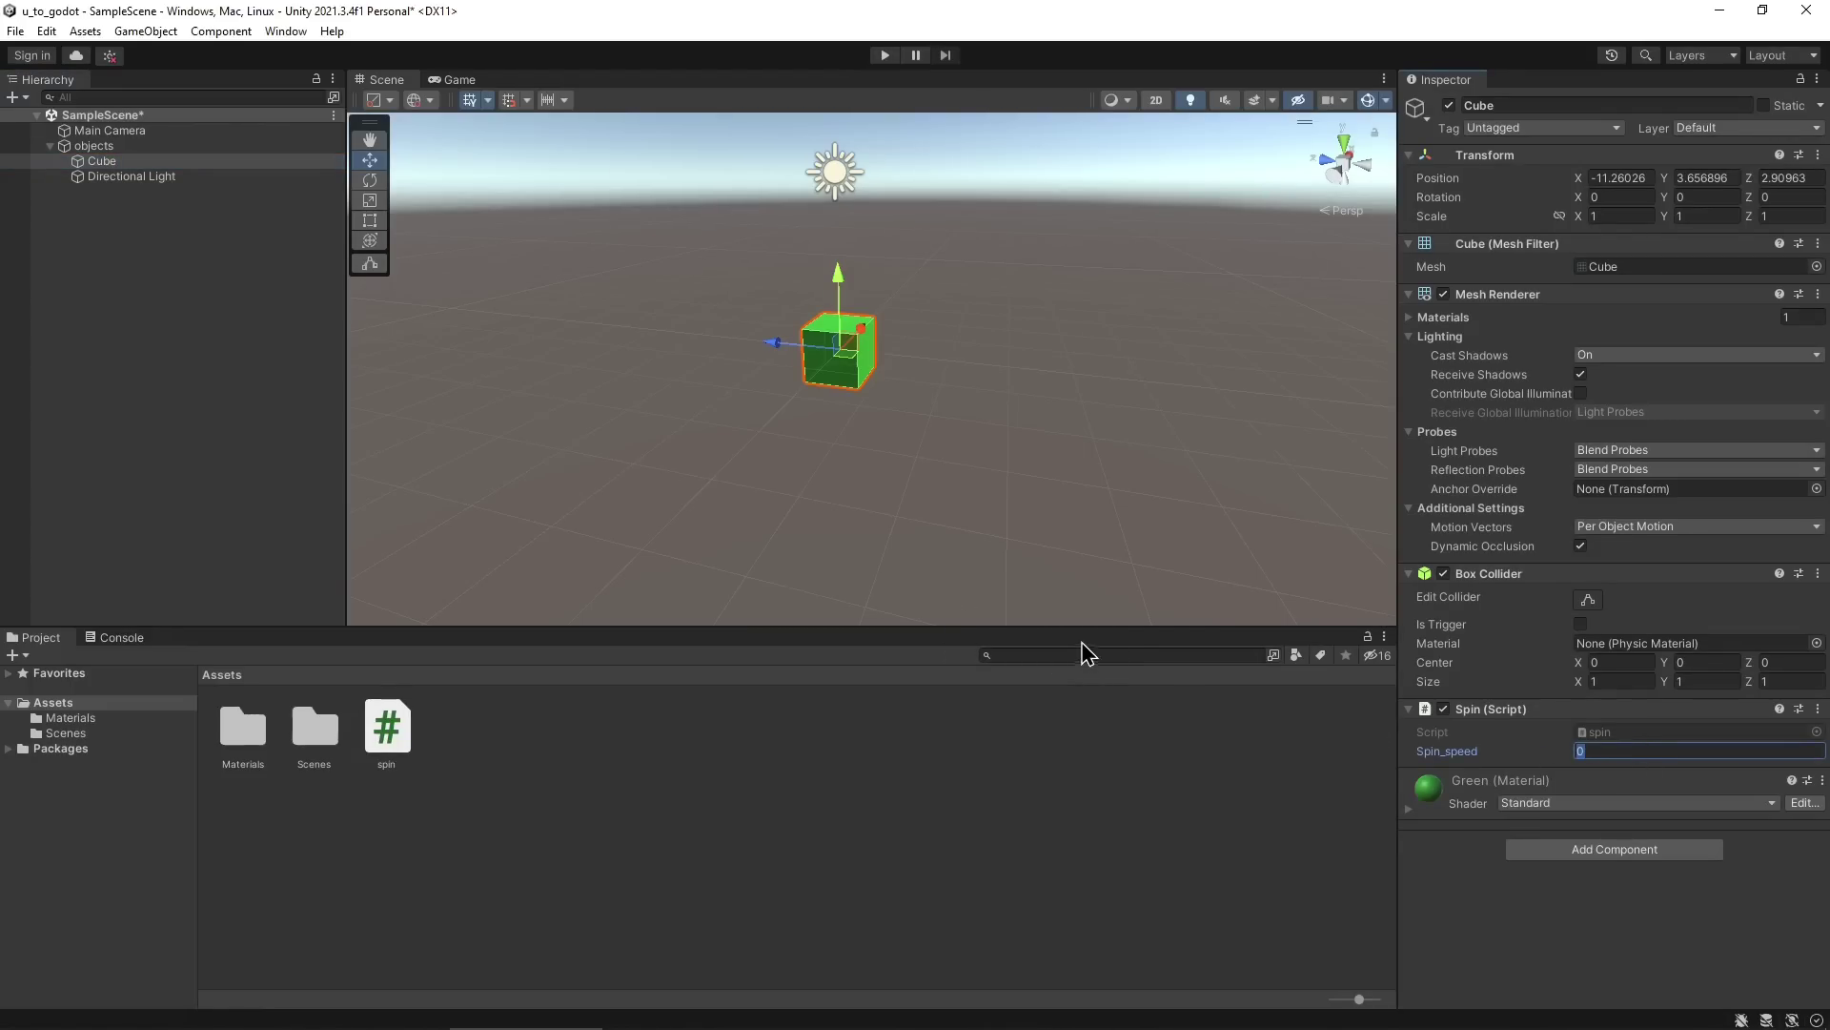
key("alt+Tab")
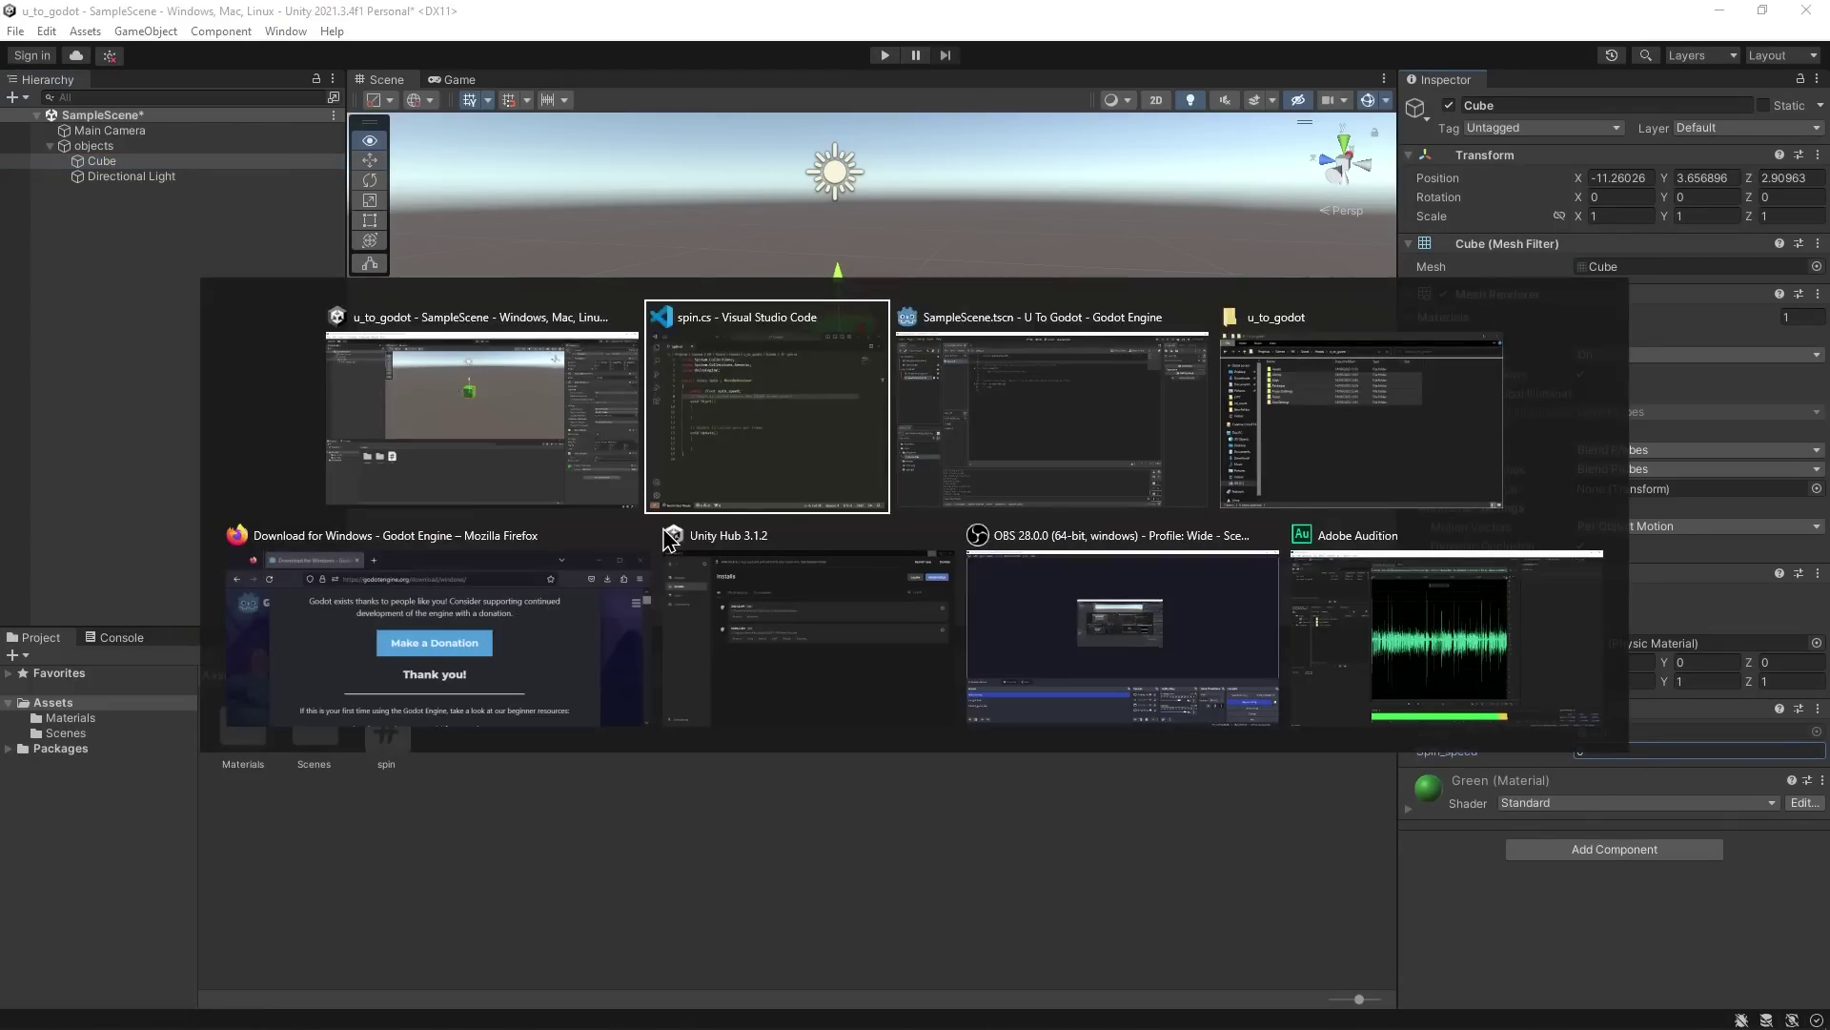
key("alt+Tab")
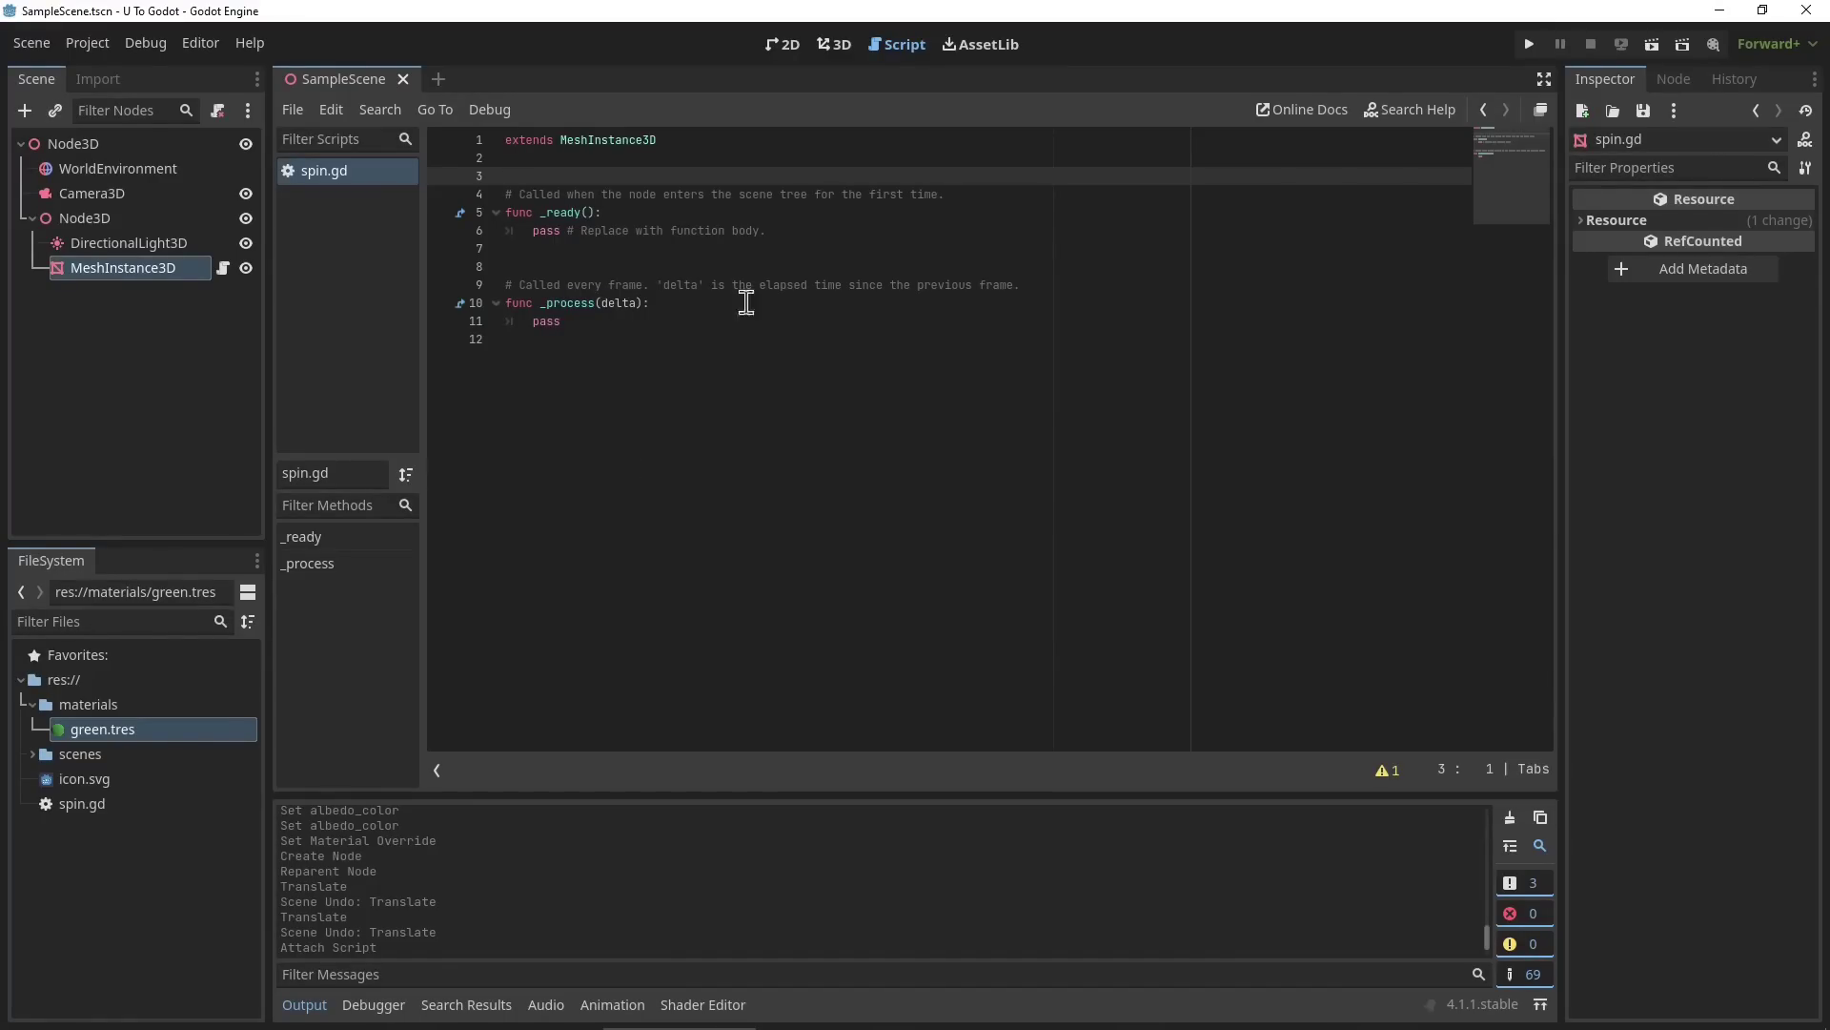
left_click(600, 158)
left_click(636, 177)
key("Return")
key("Return")
key("Up")
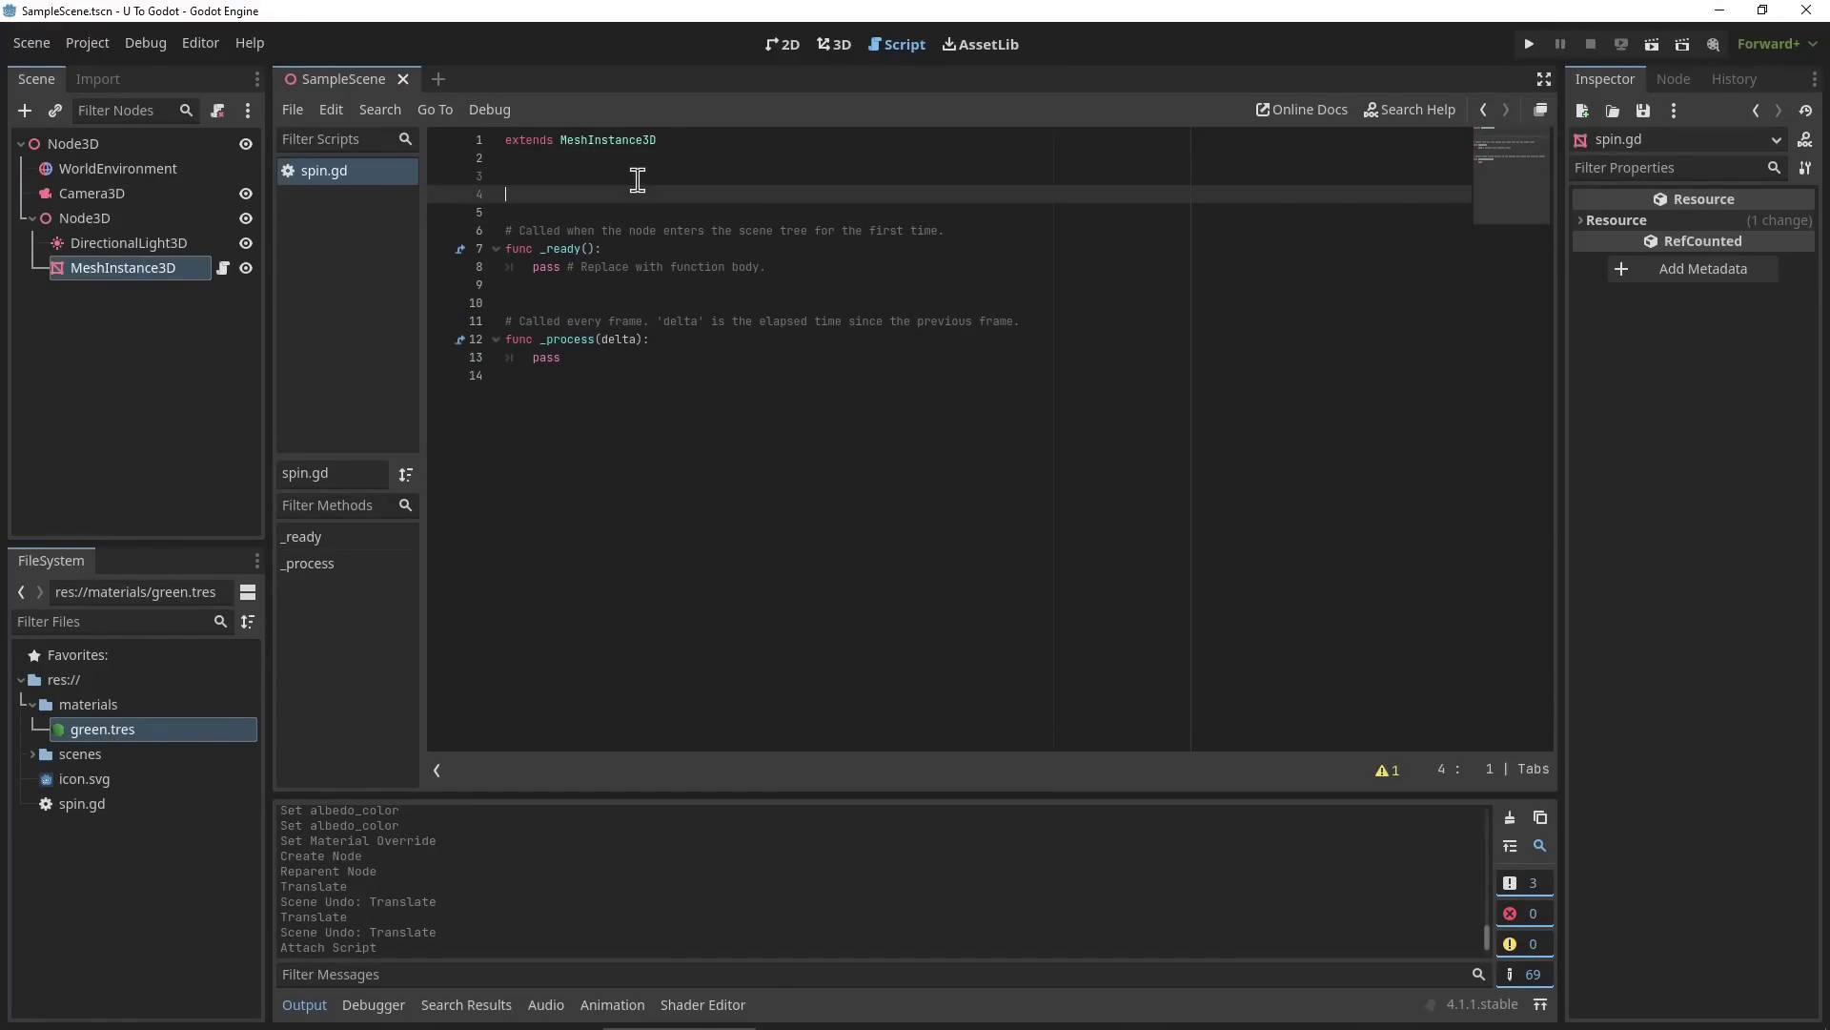
type("@export var spin_speed = 0.1;")
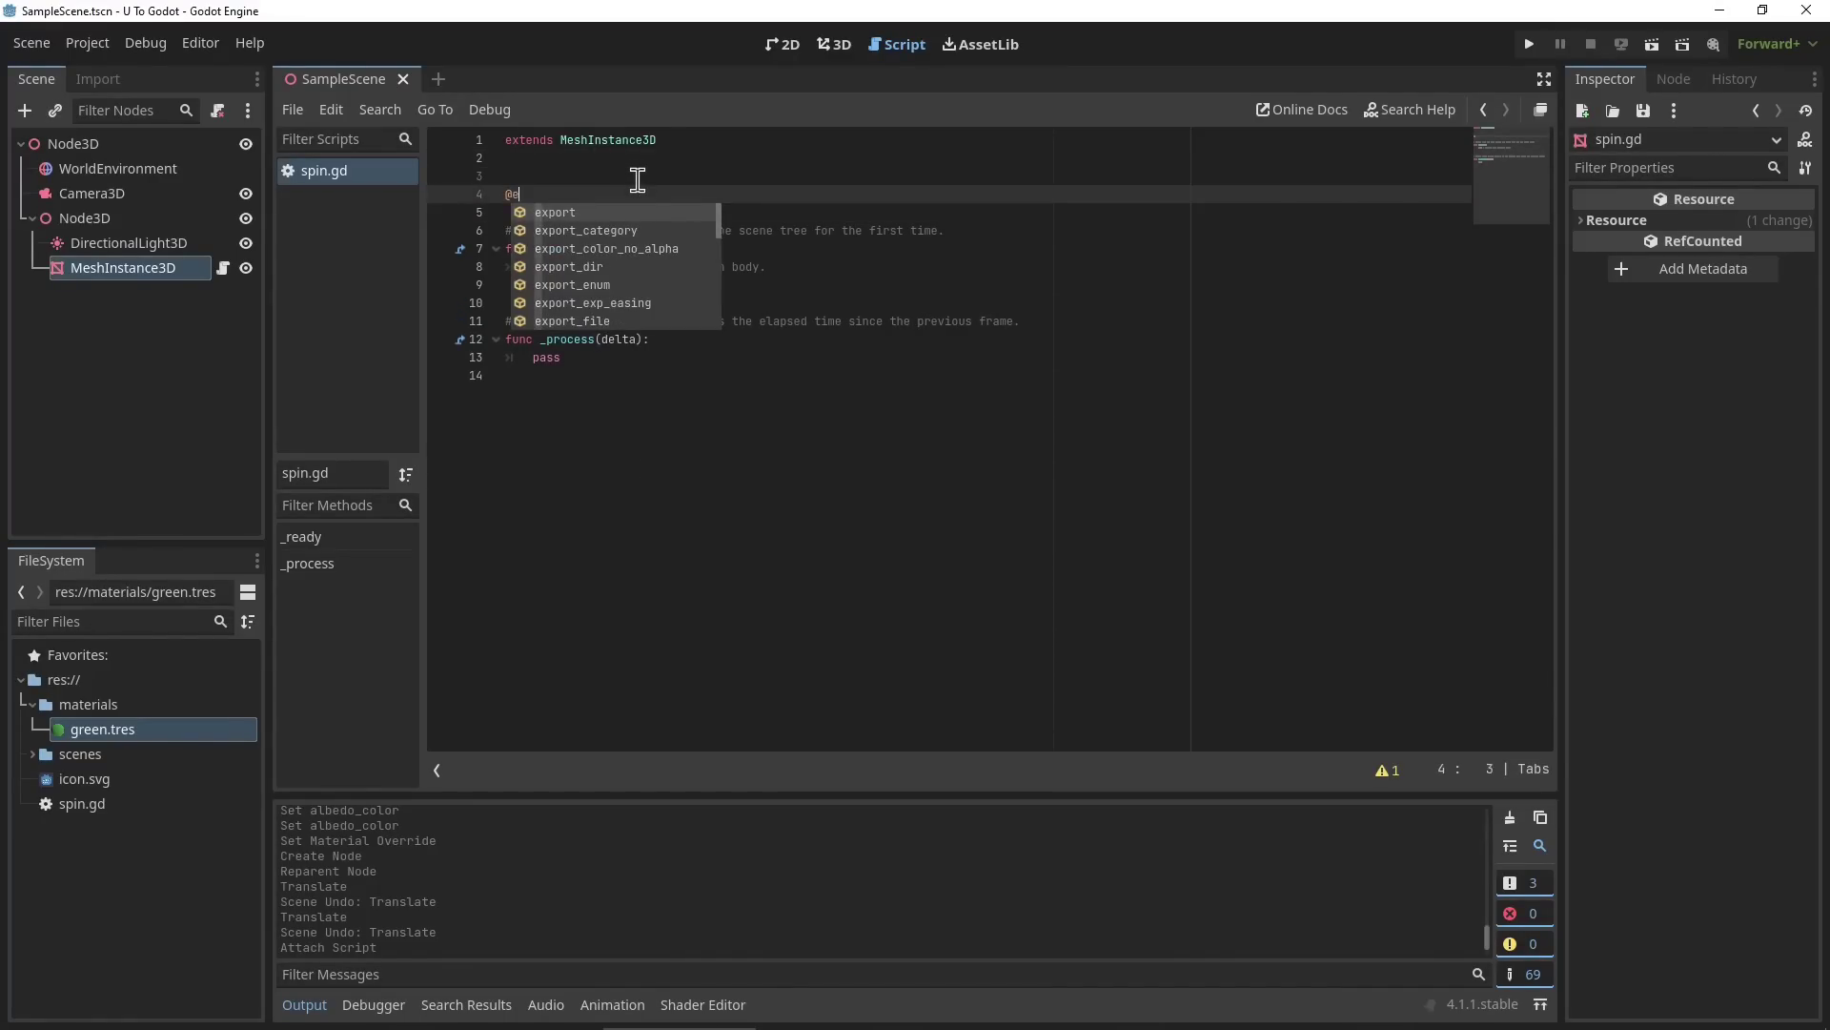
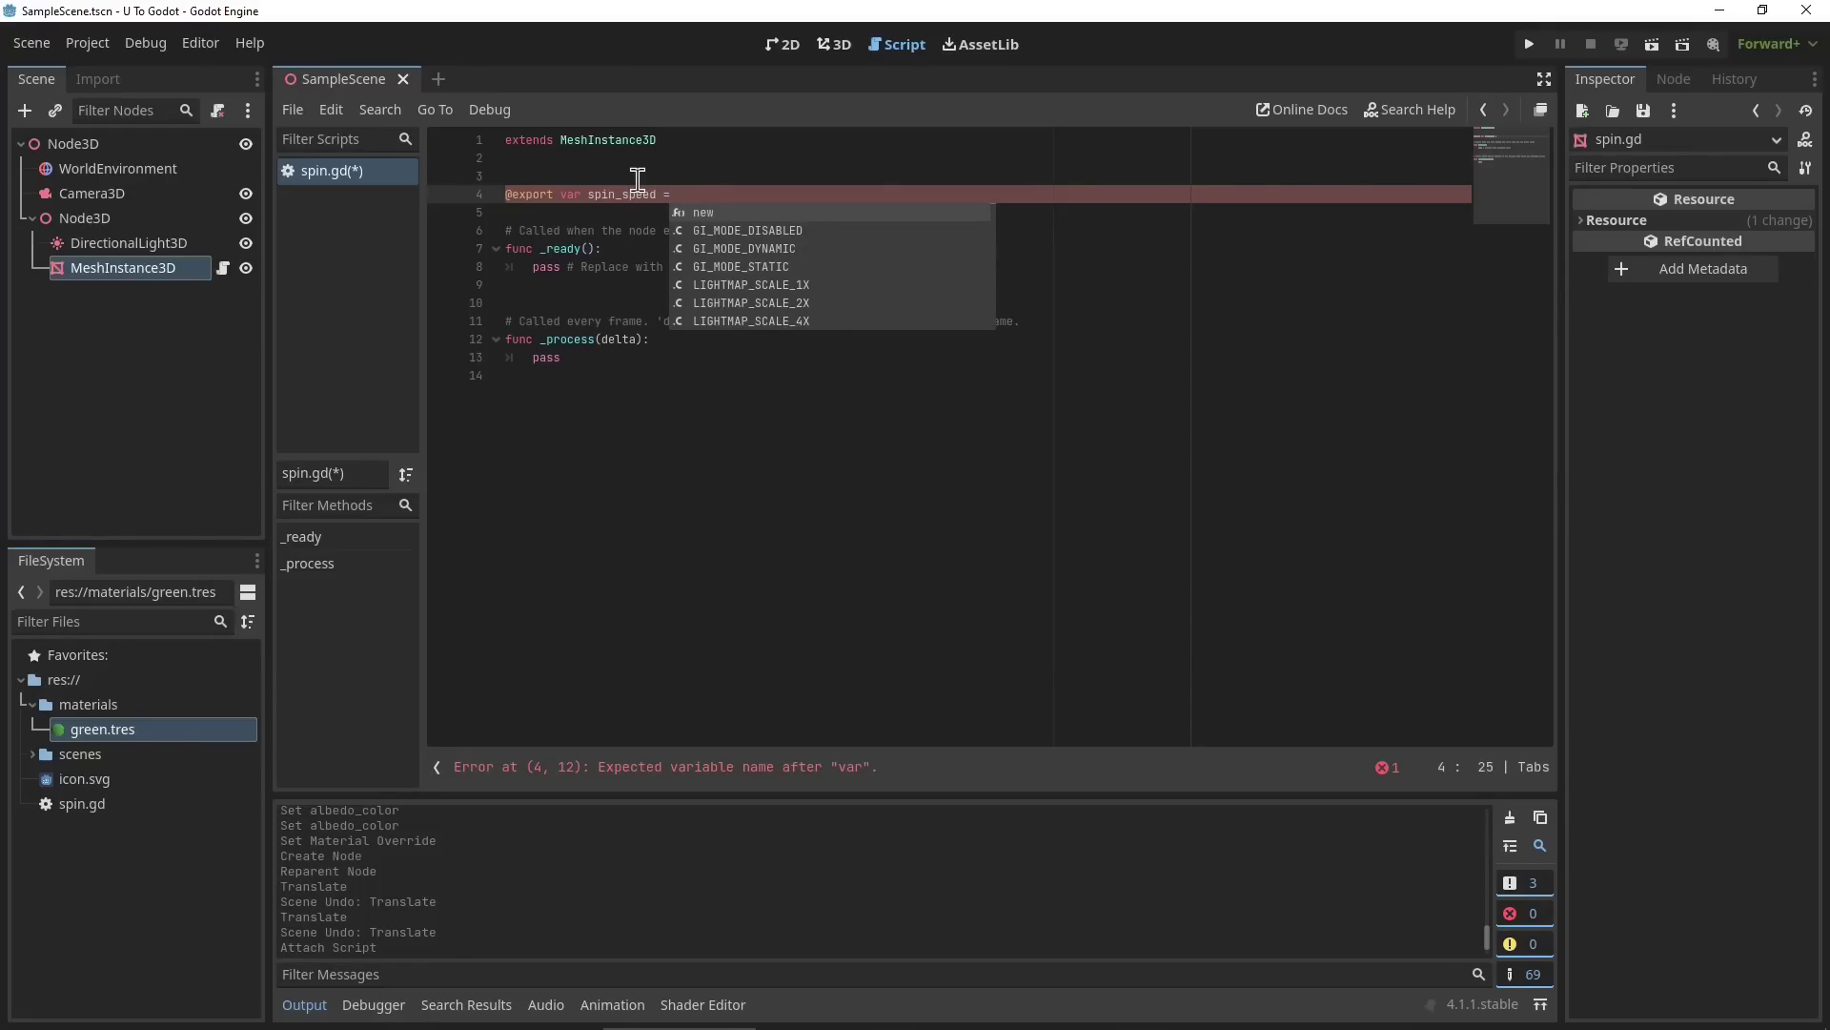
type("0.1;")
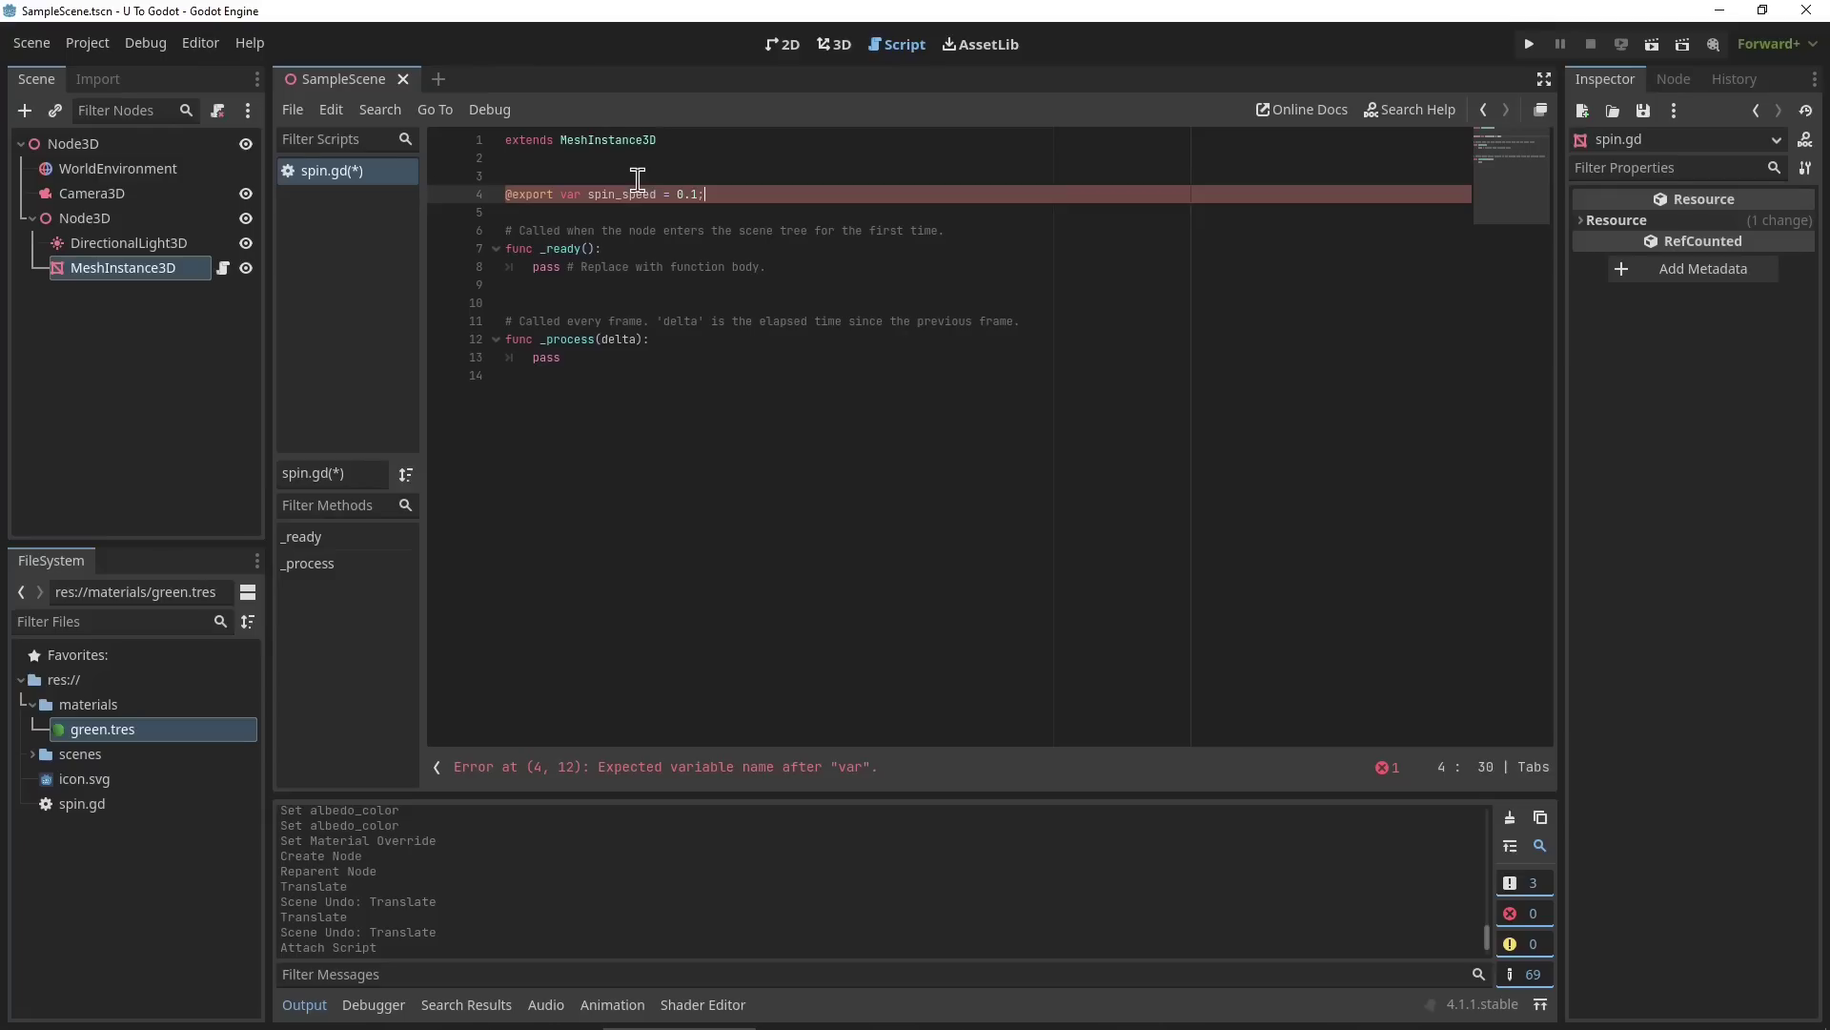
key("ctrl+s")
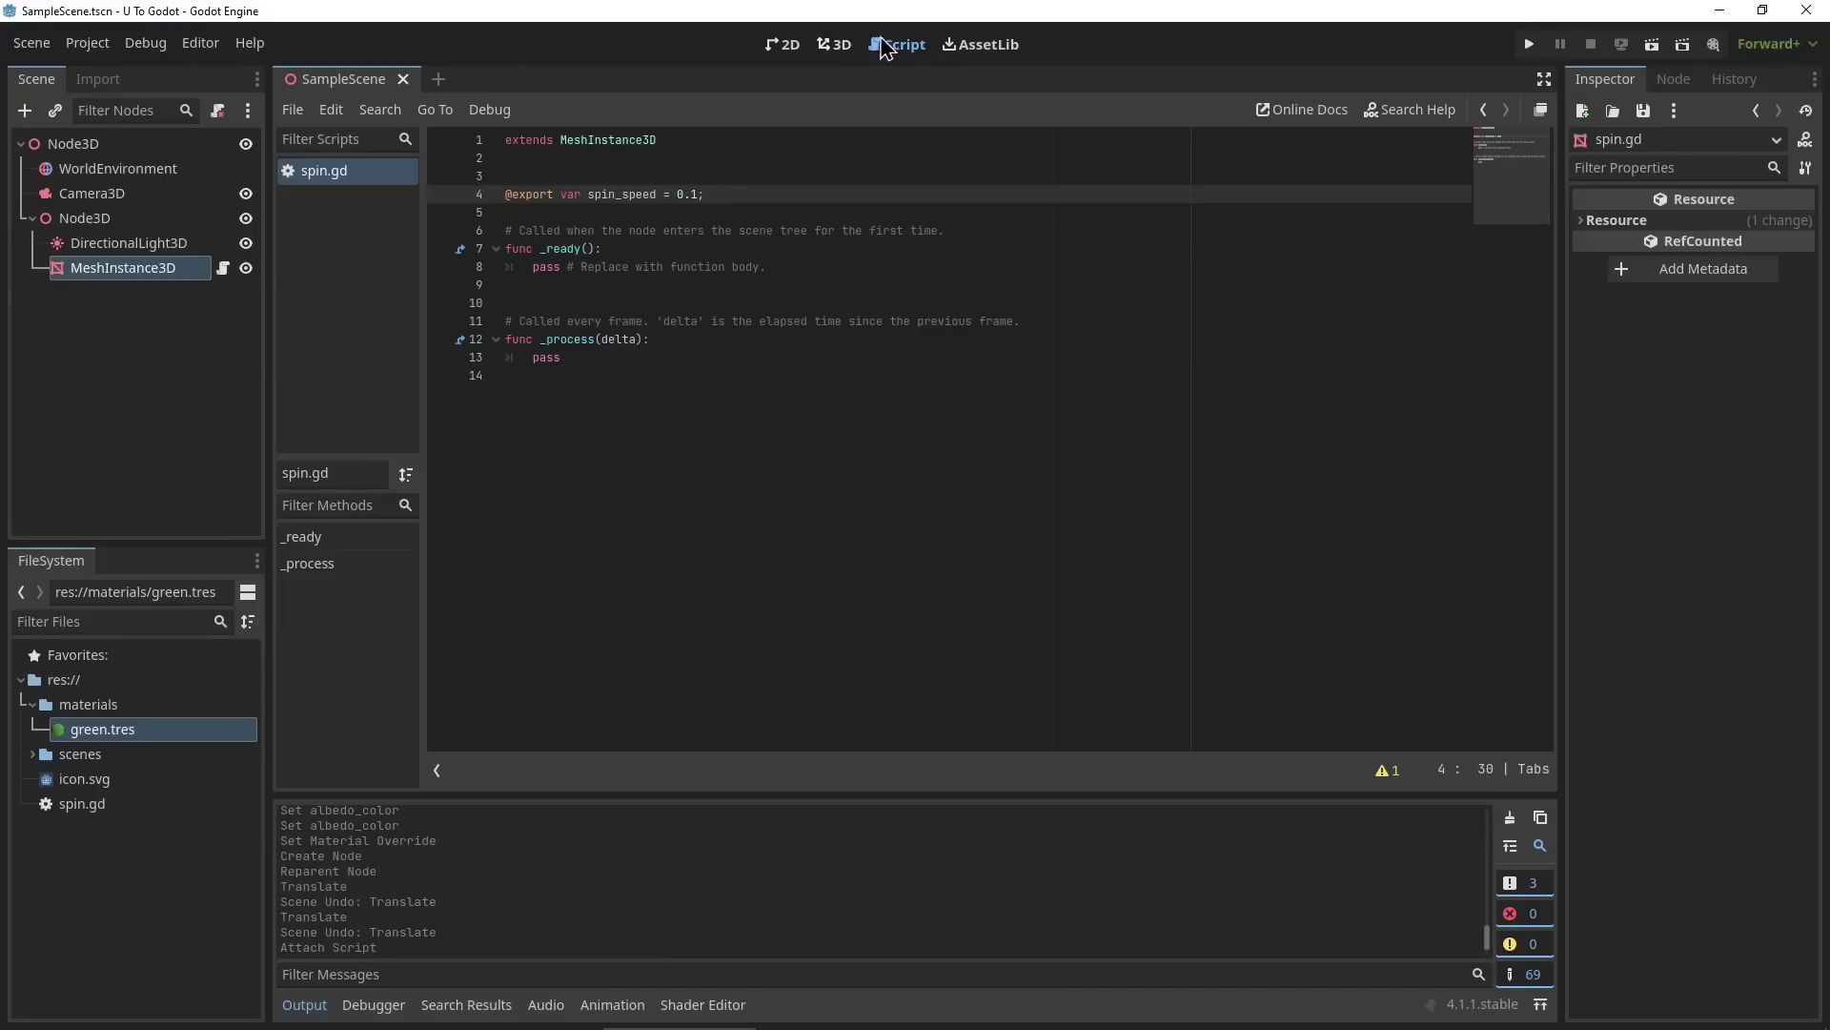
Return to the 3D view, select MeshInstance3D and examine its exported Spin Speed property.
left_click(835, 45)
left_click(99, 226)
left_click(115, 270)
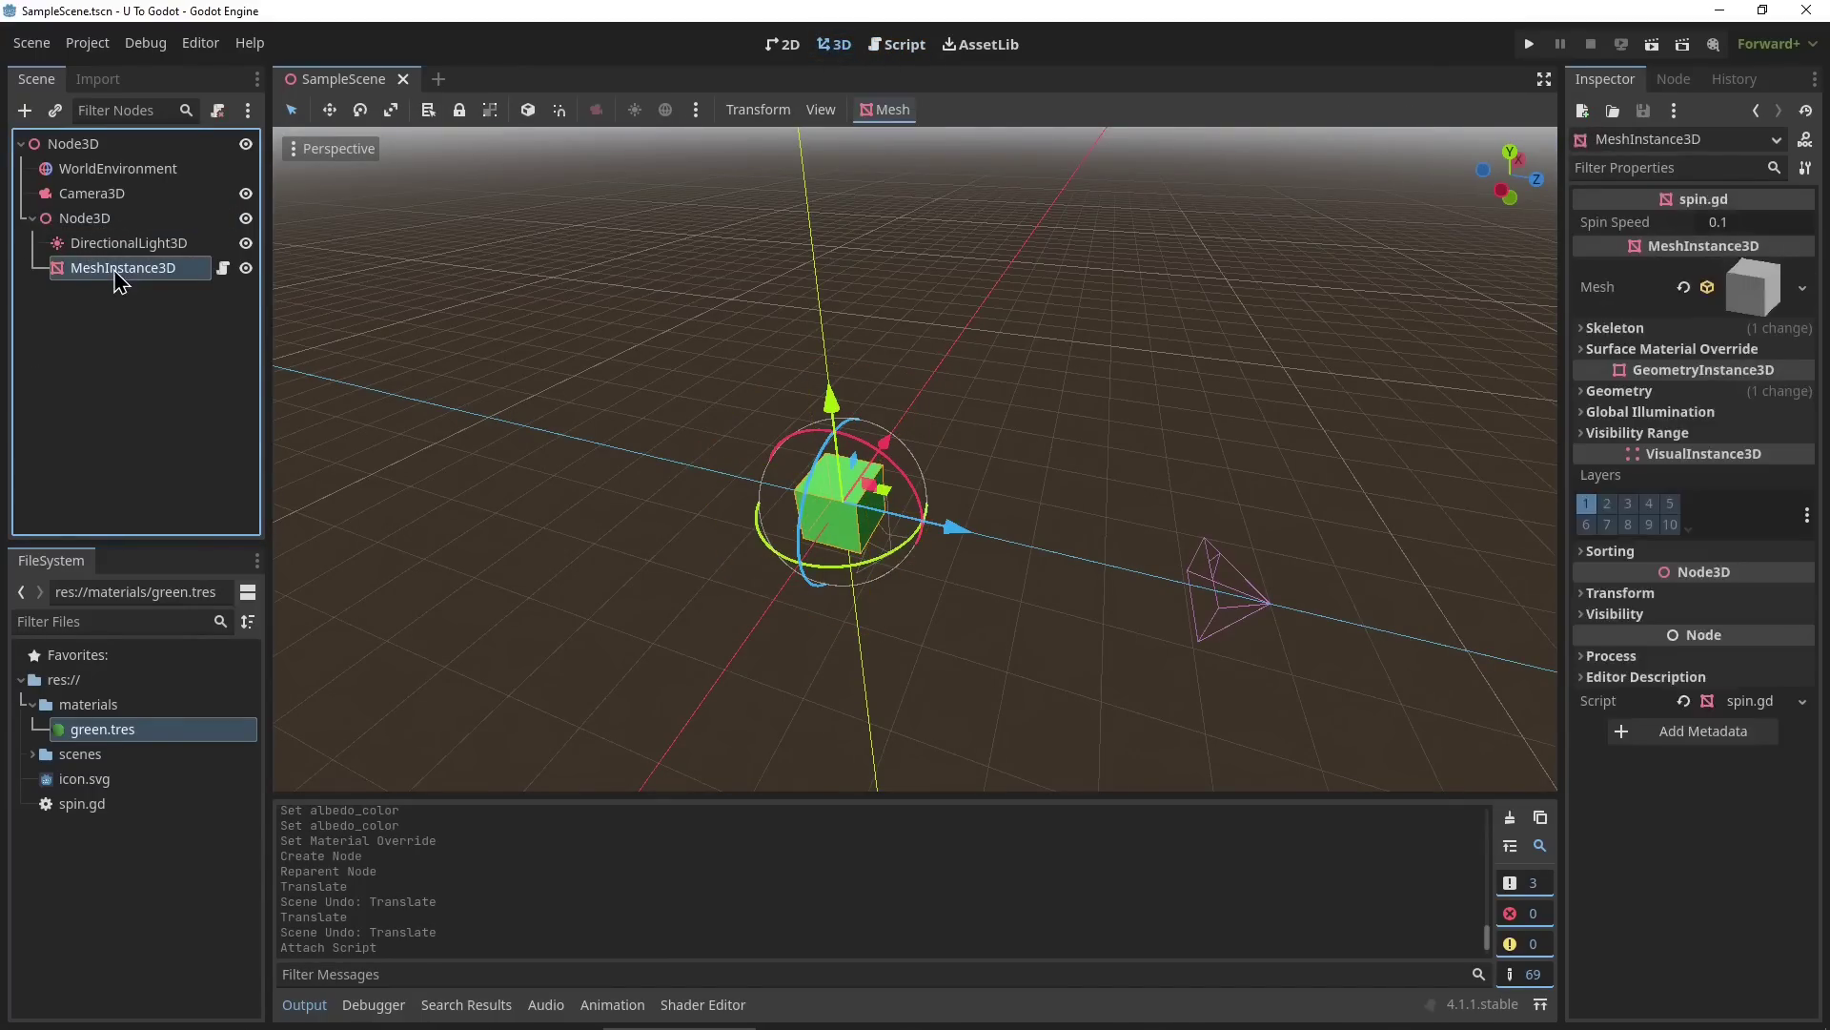
left_click(1716, 222)
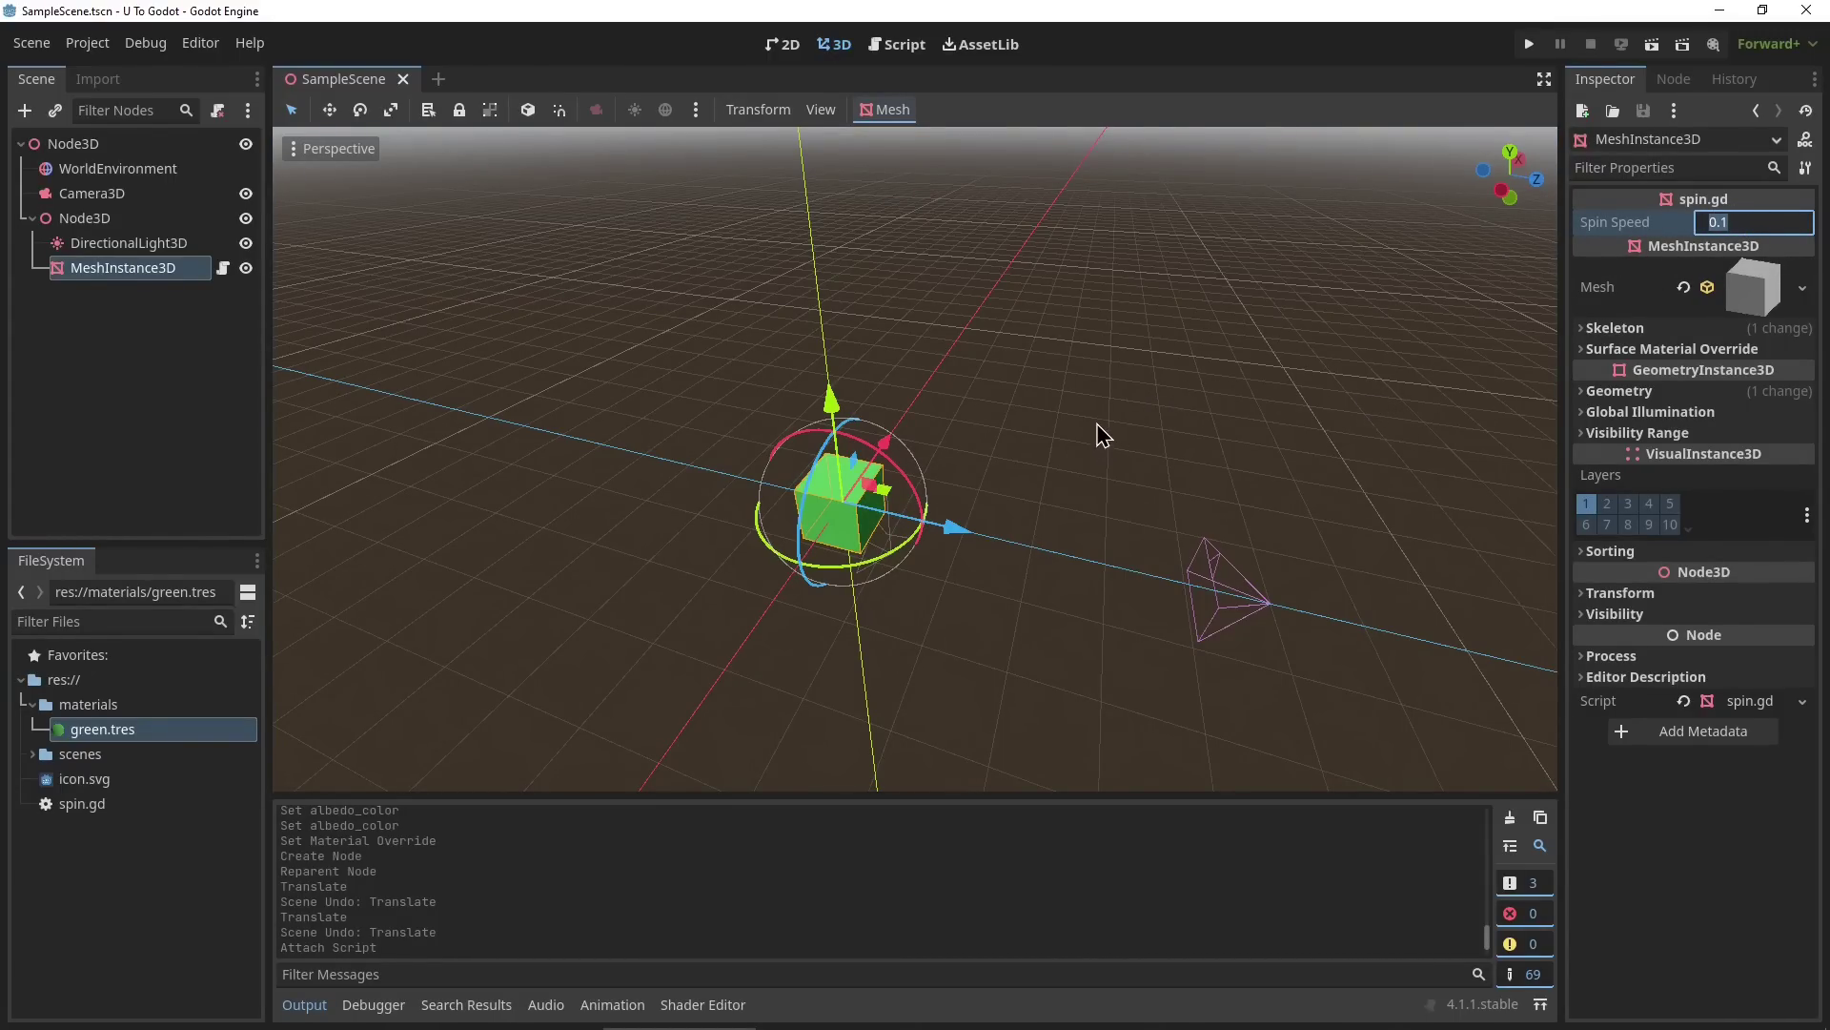
Reopen spin.gd and insert a rotate_y call as the first line of the _process function.
key("ctrl+F3")
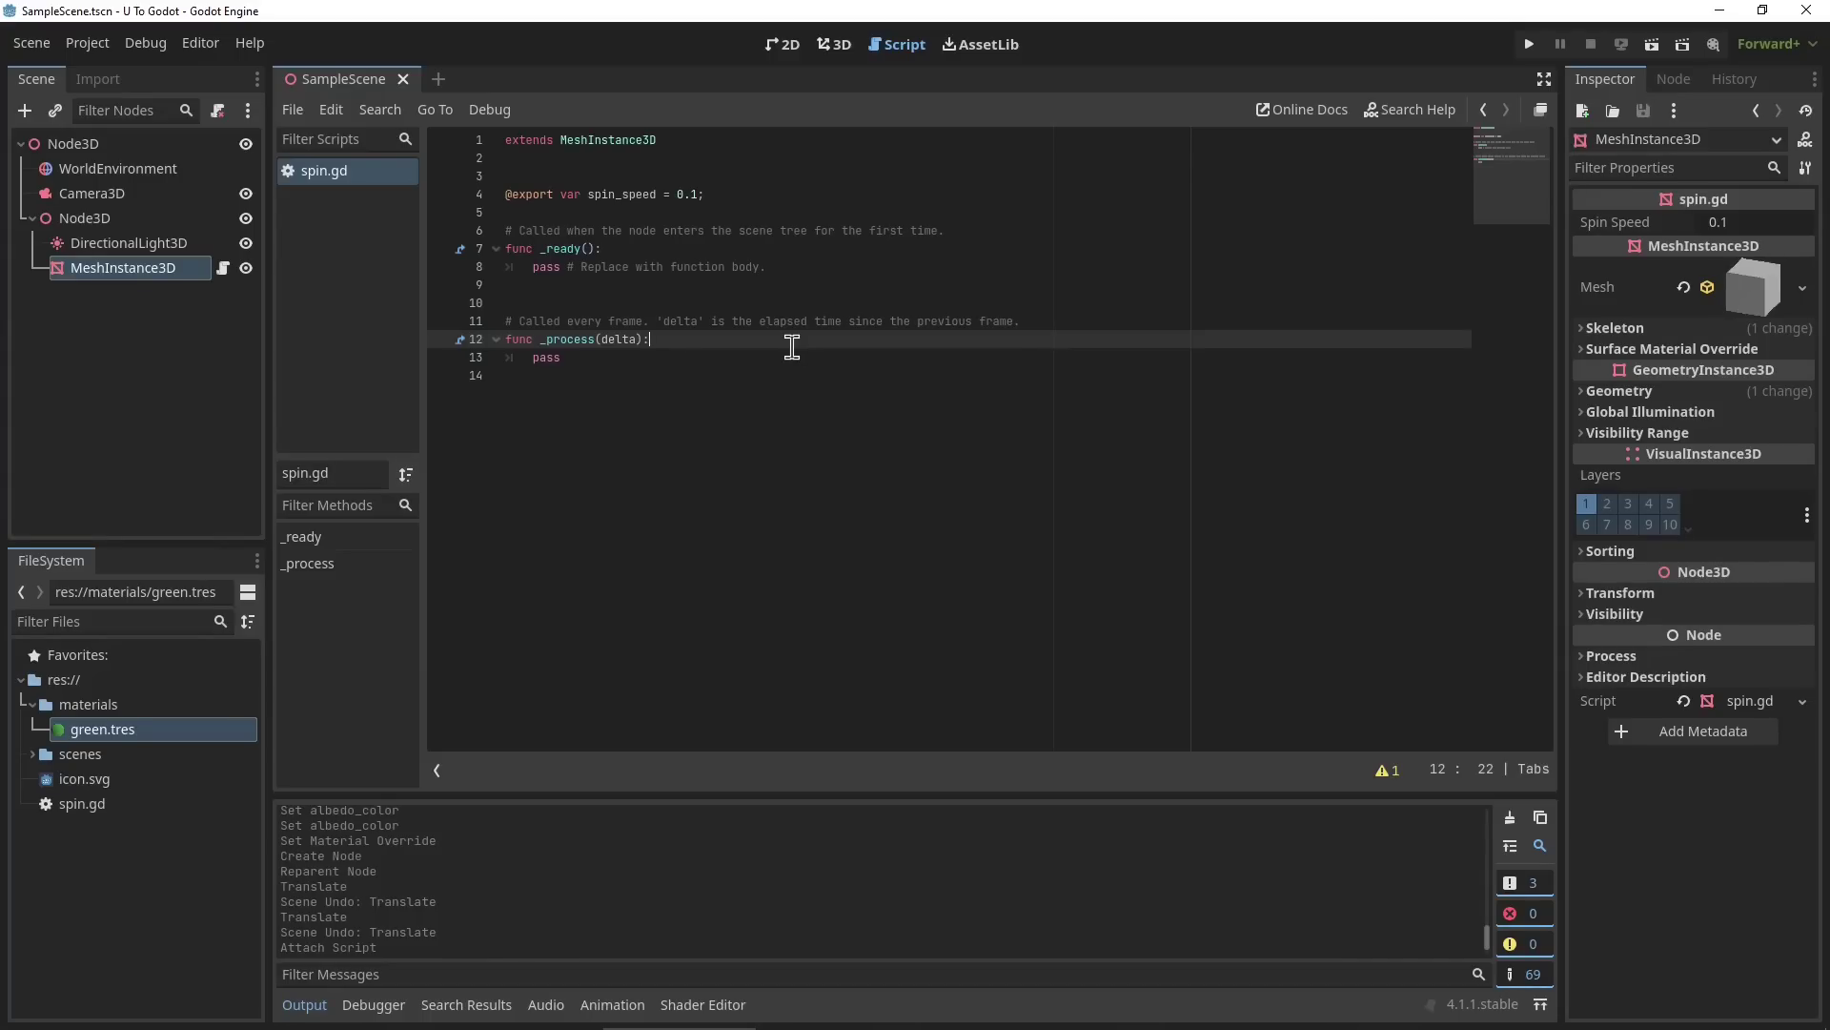
key("Return")
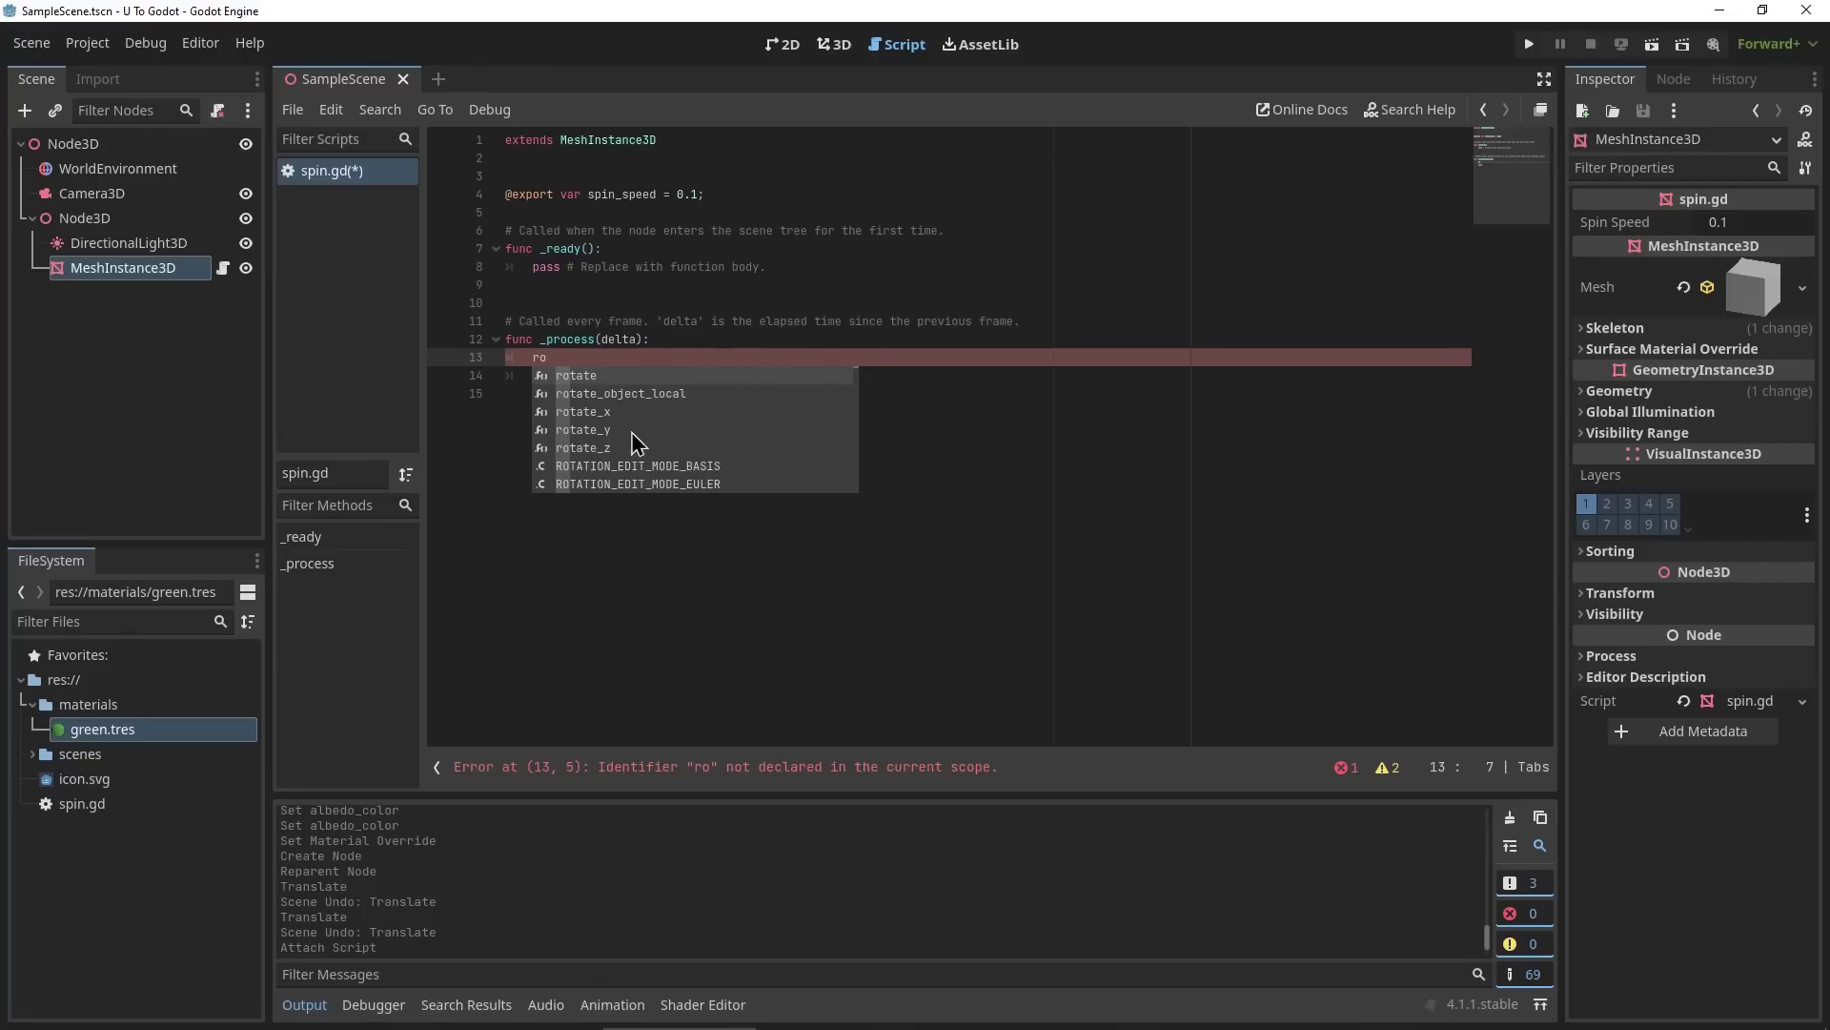
scroll(641, 437, "down", 5)
scroll(644, 439, "up", 5)
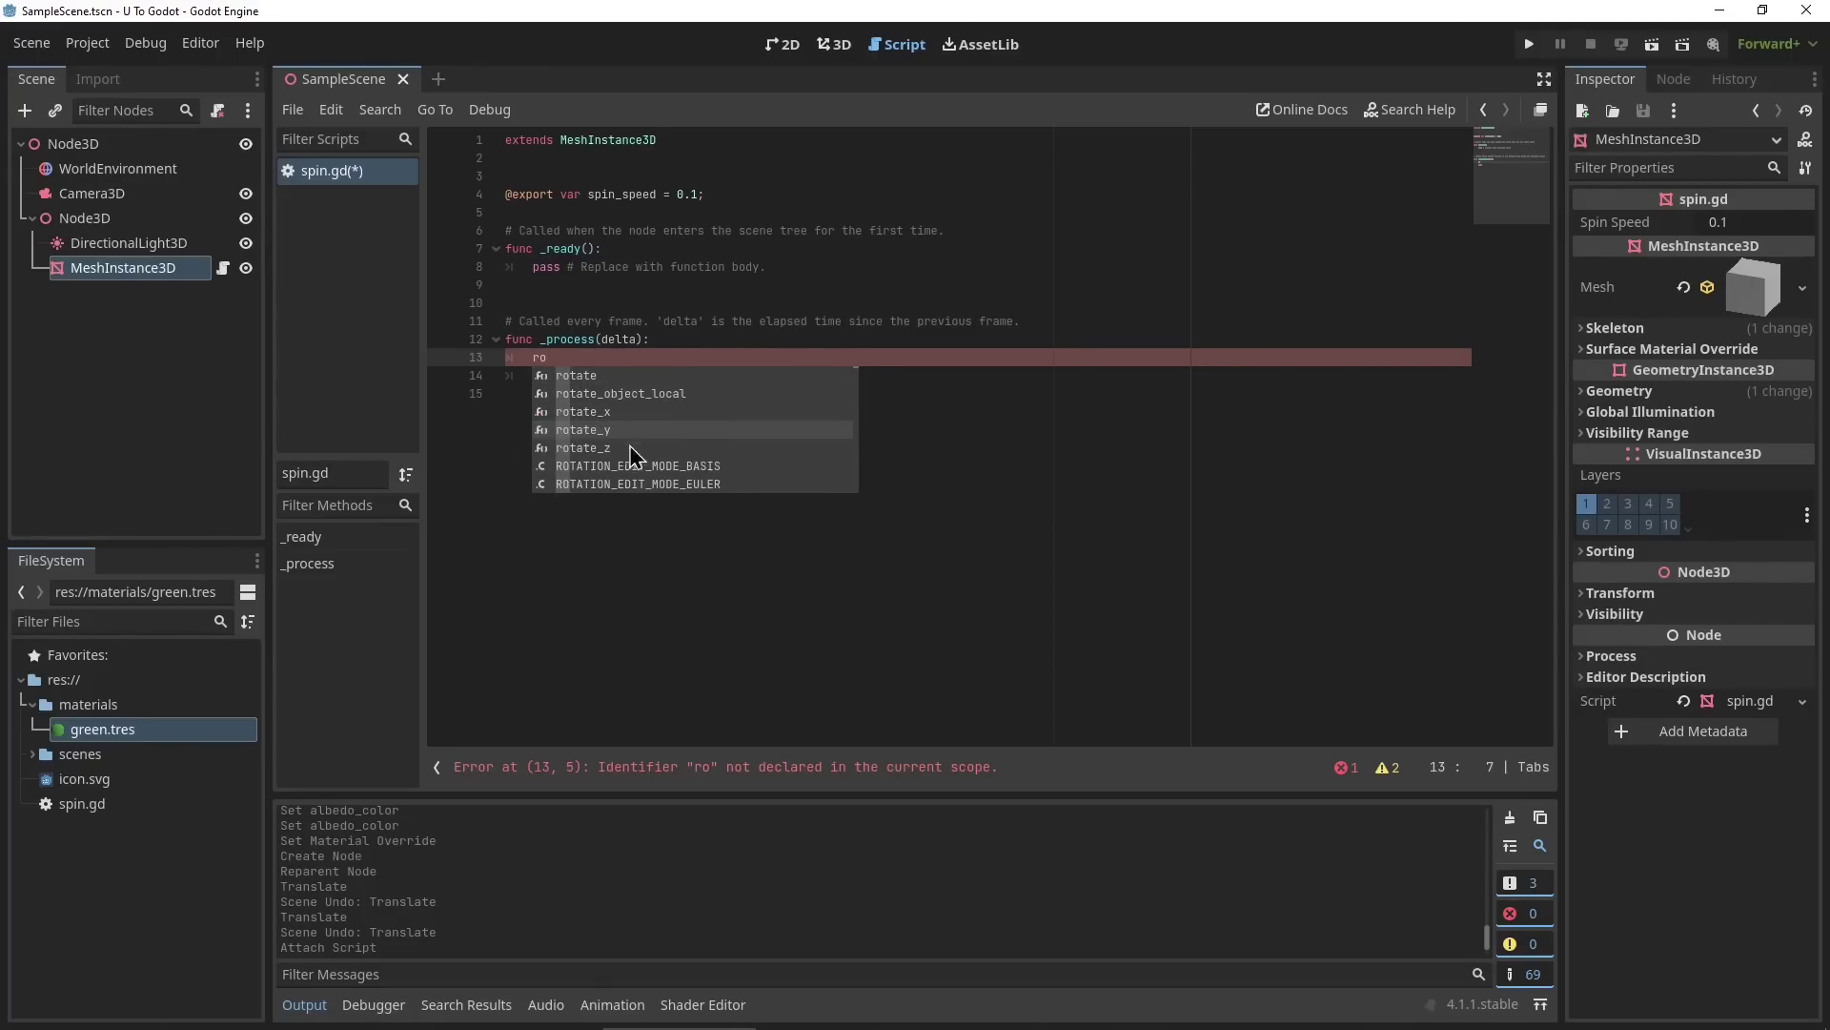
left_click(642, 431)
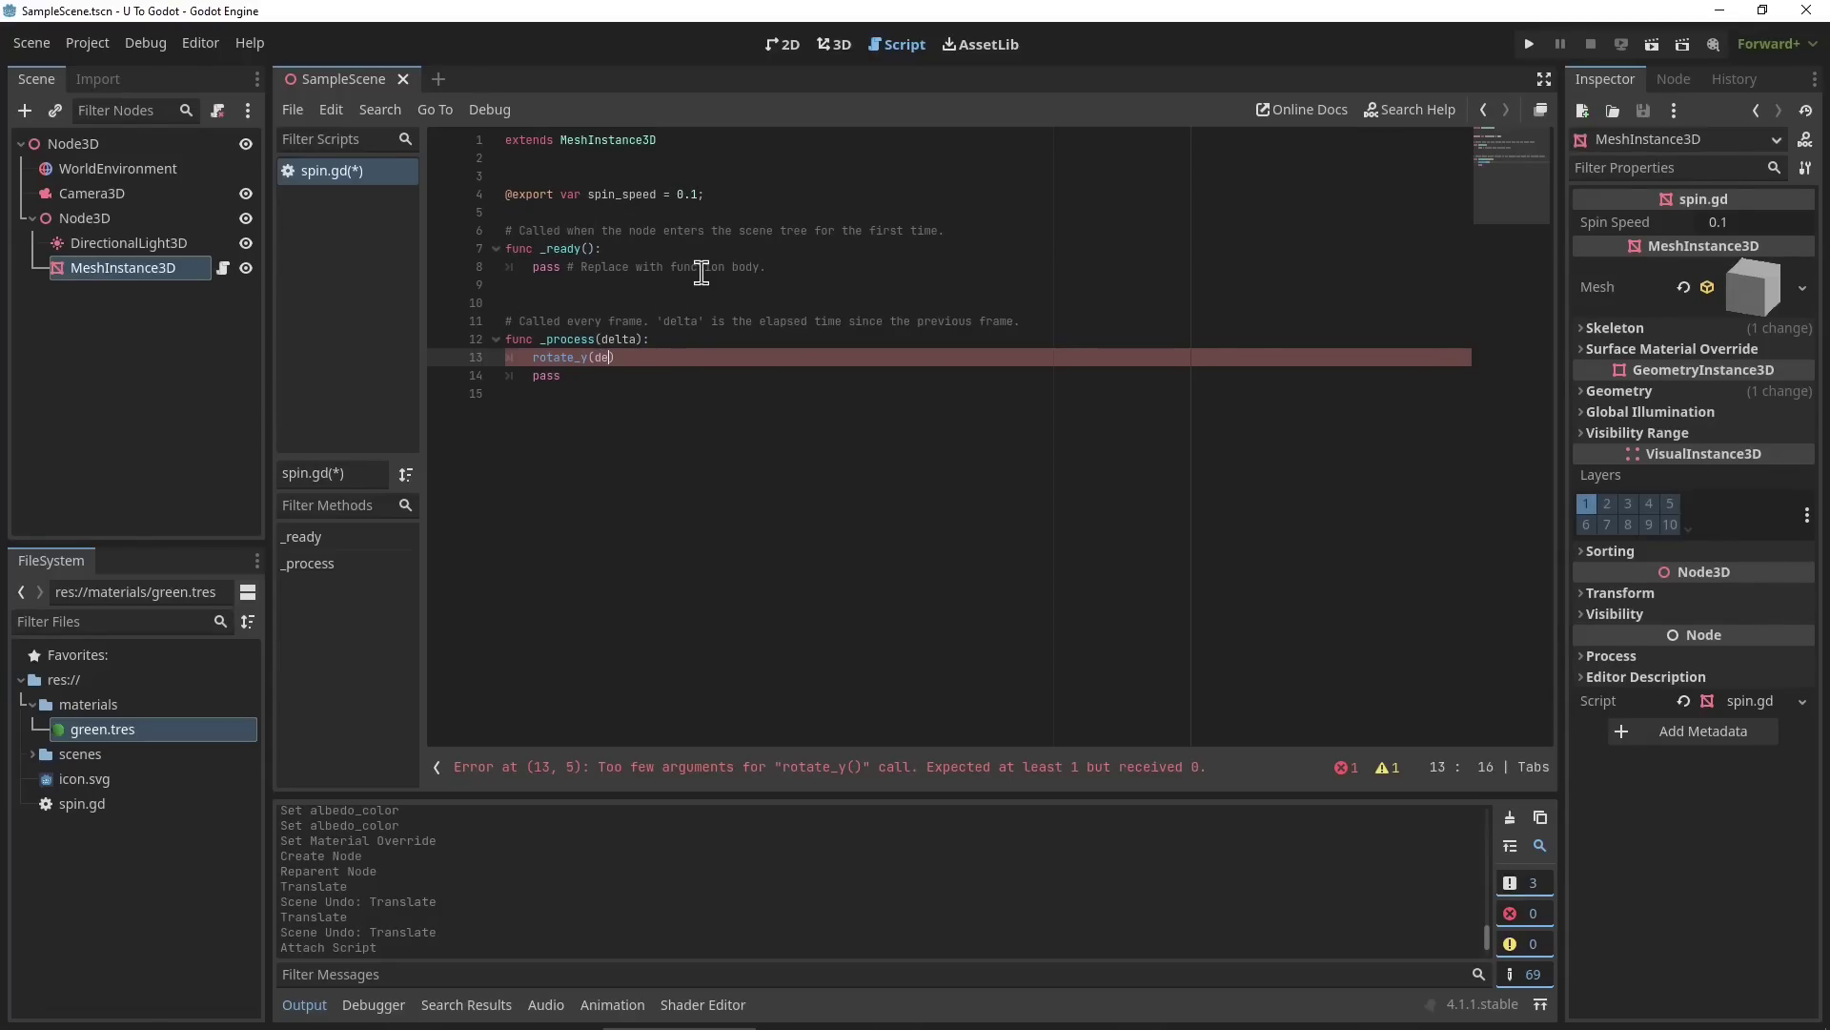
Pass deg_to_rad(spin_speed) as the argument of rotate_y and save the script.
key("BackSpace")
key("BackSpace")
type("deg")
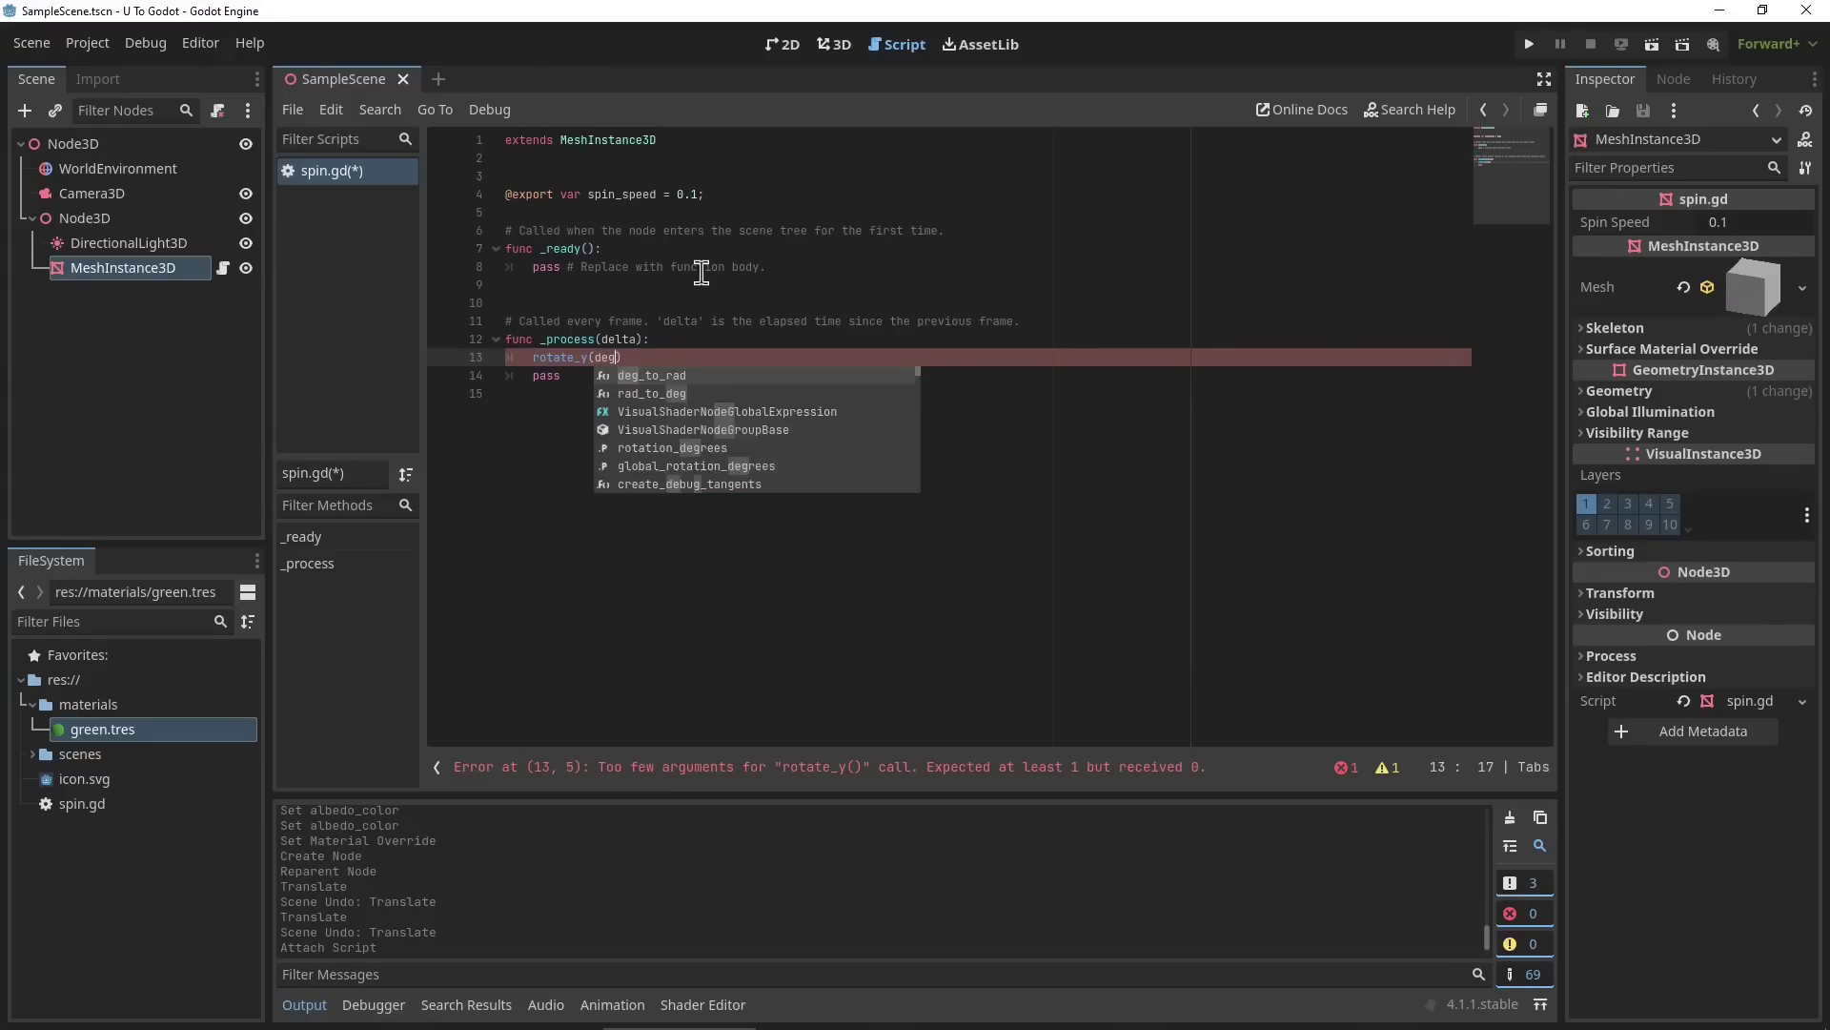
key("Return")
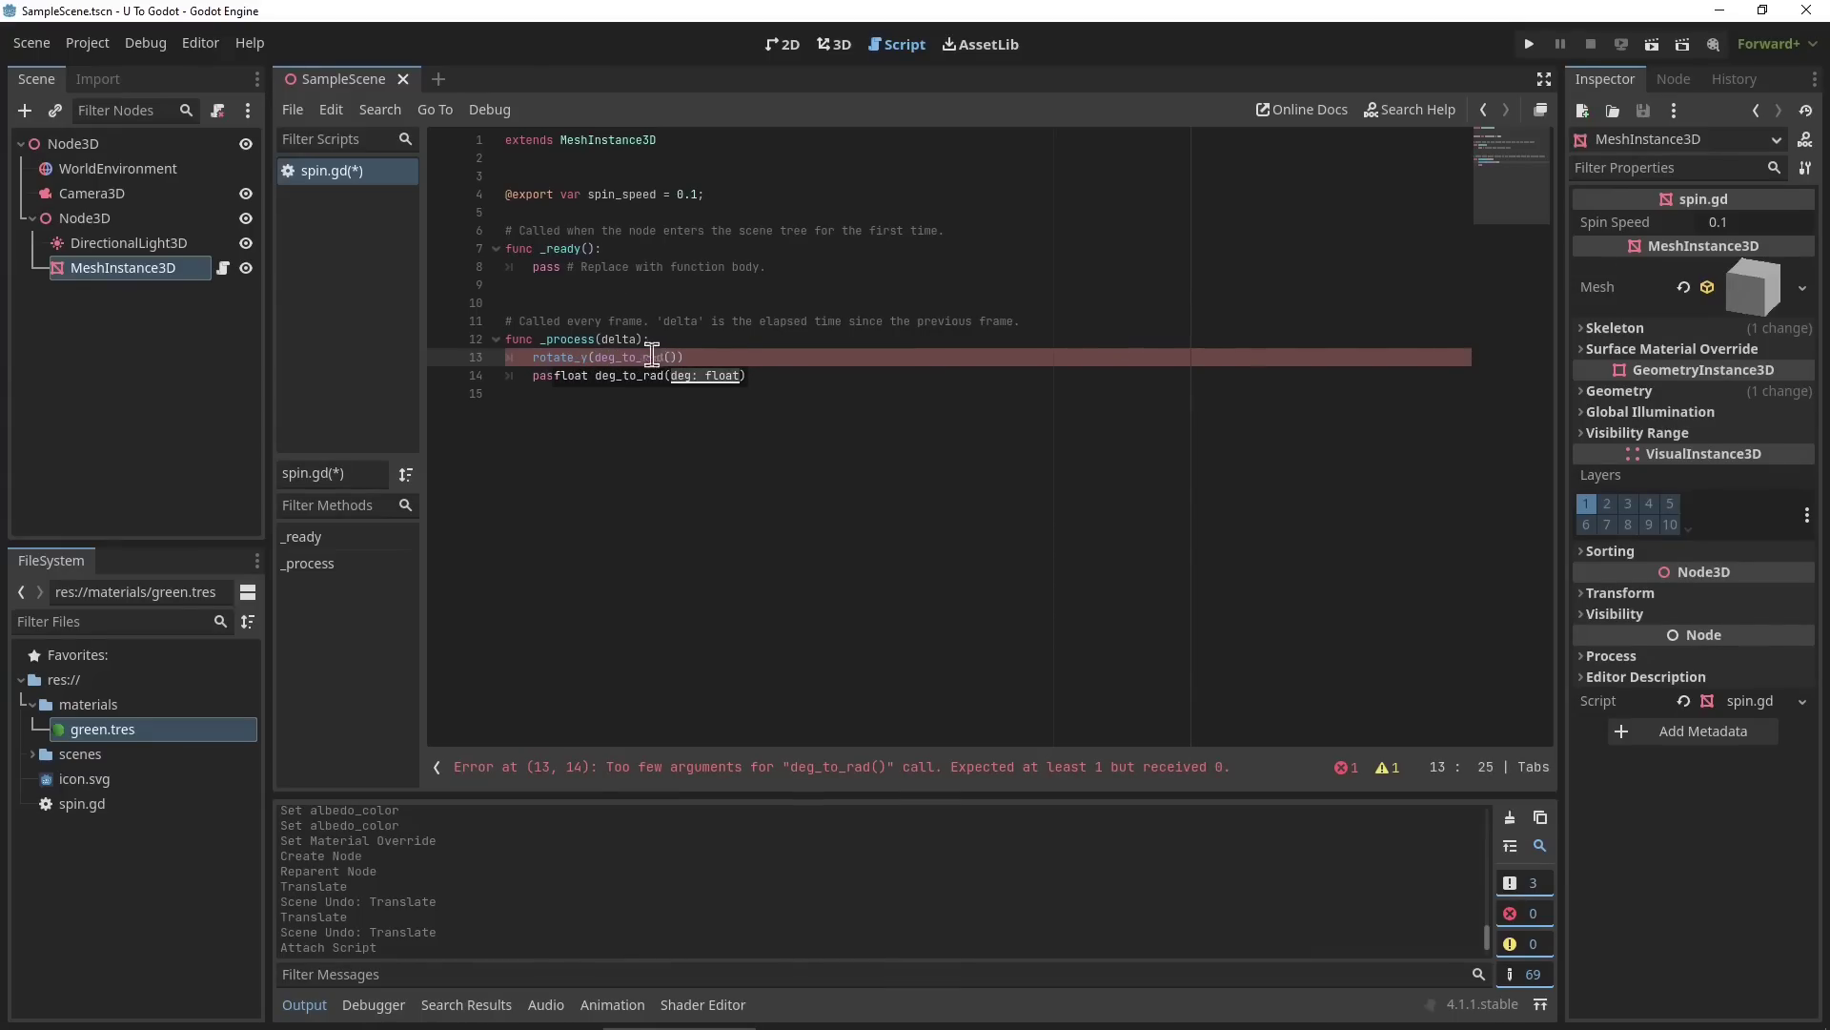
left_click(671, 359)
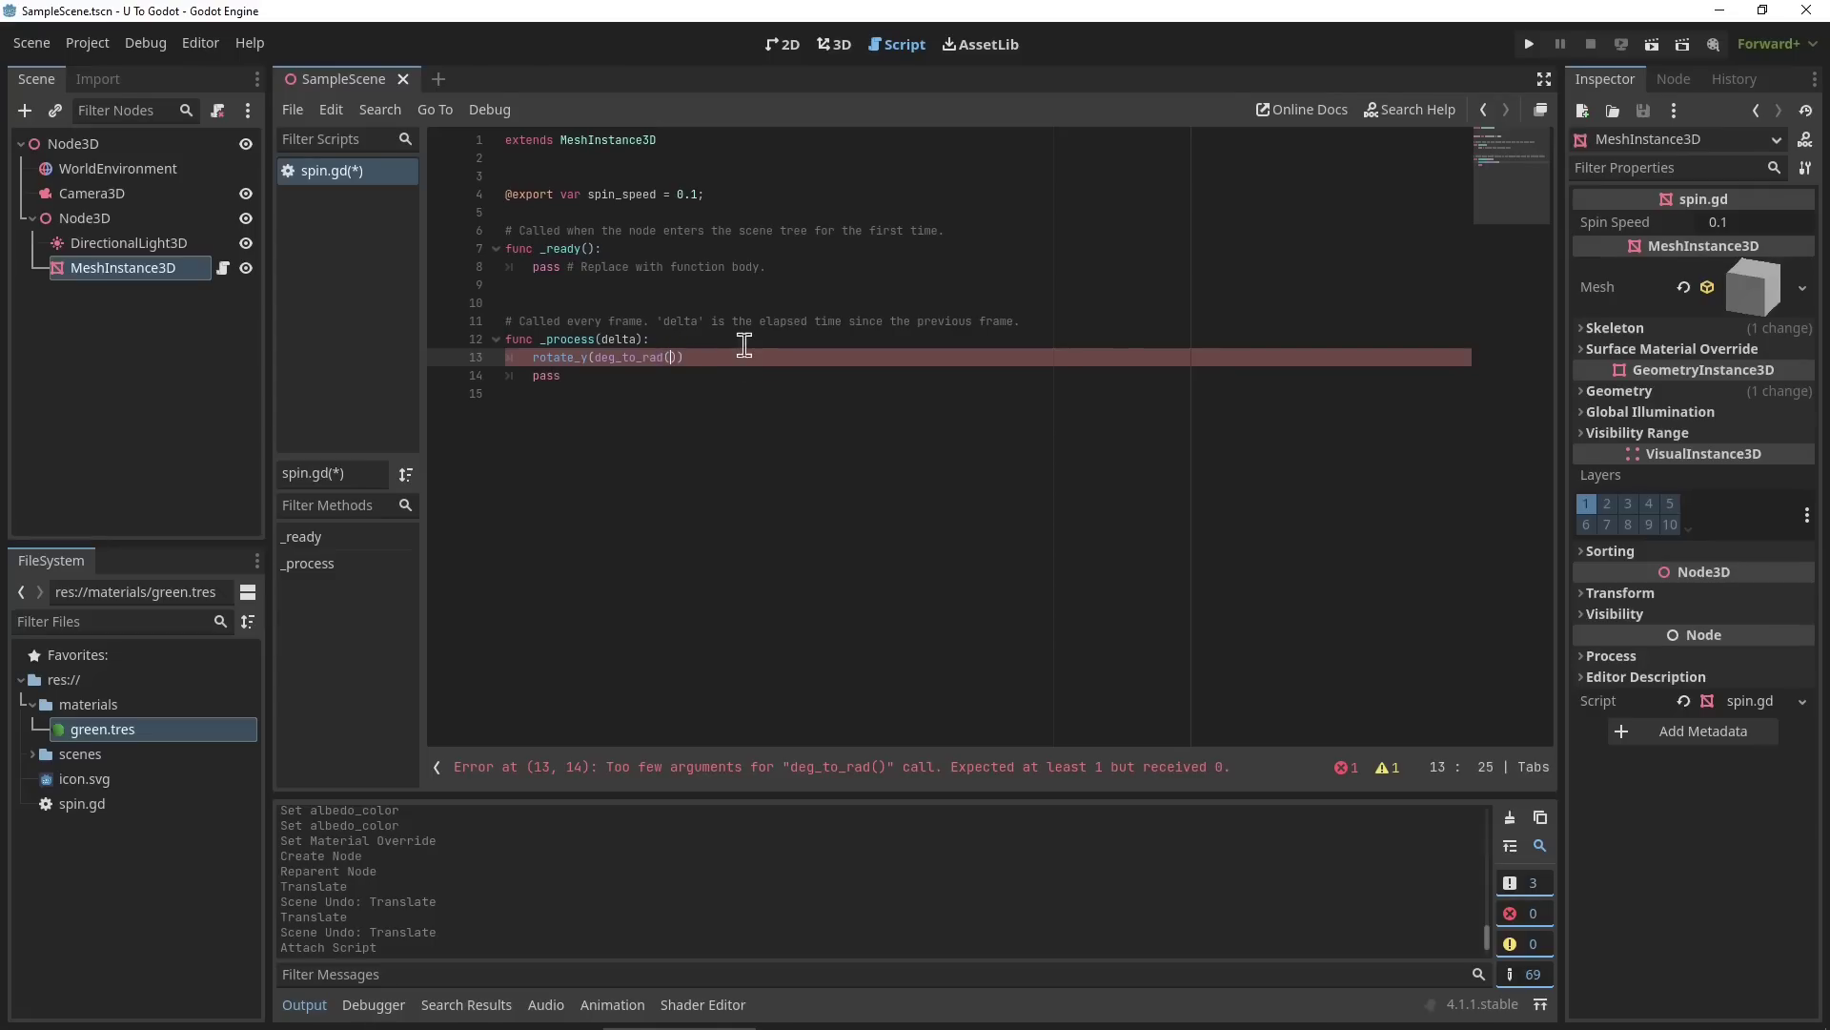
type("spin")
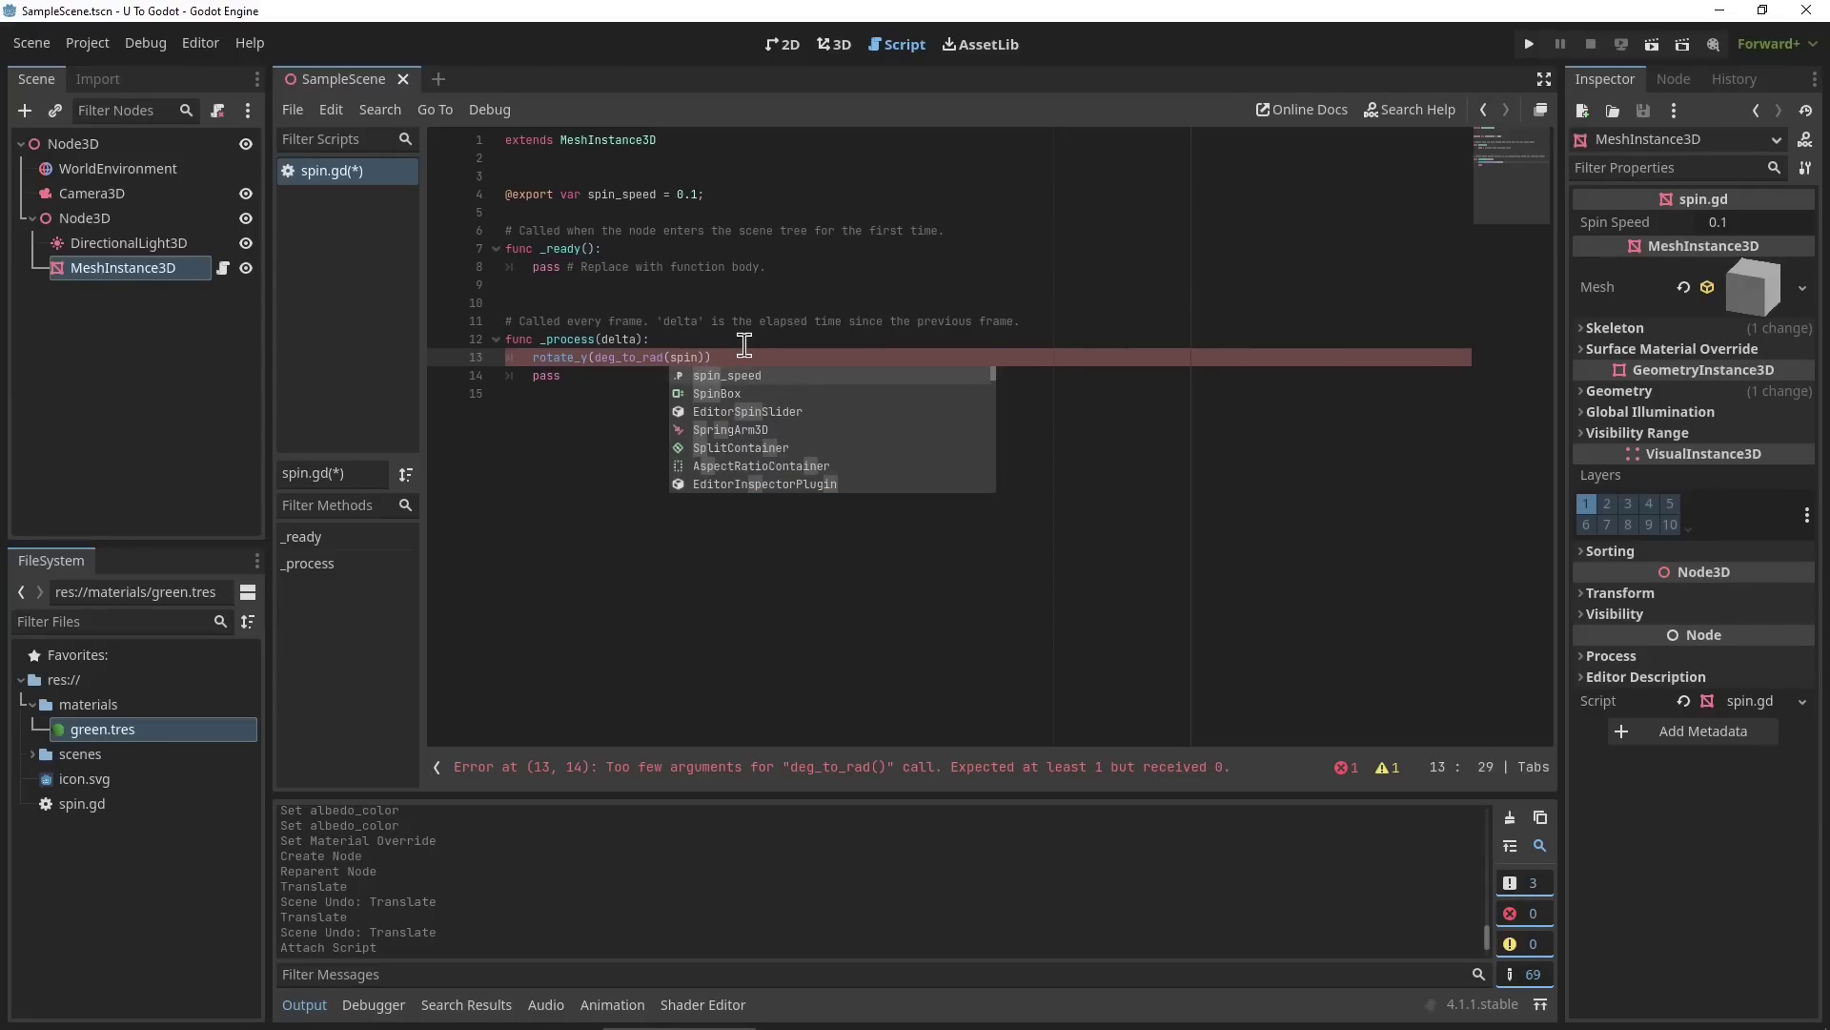
type("_speed")
key("ctrl+s")
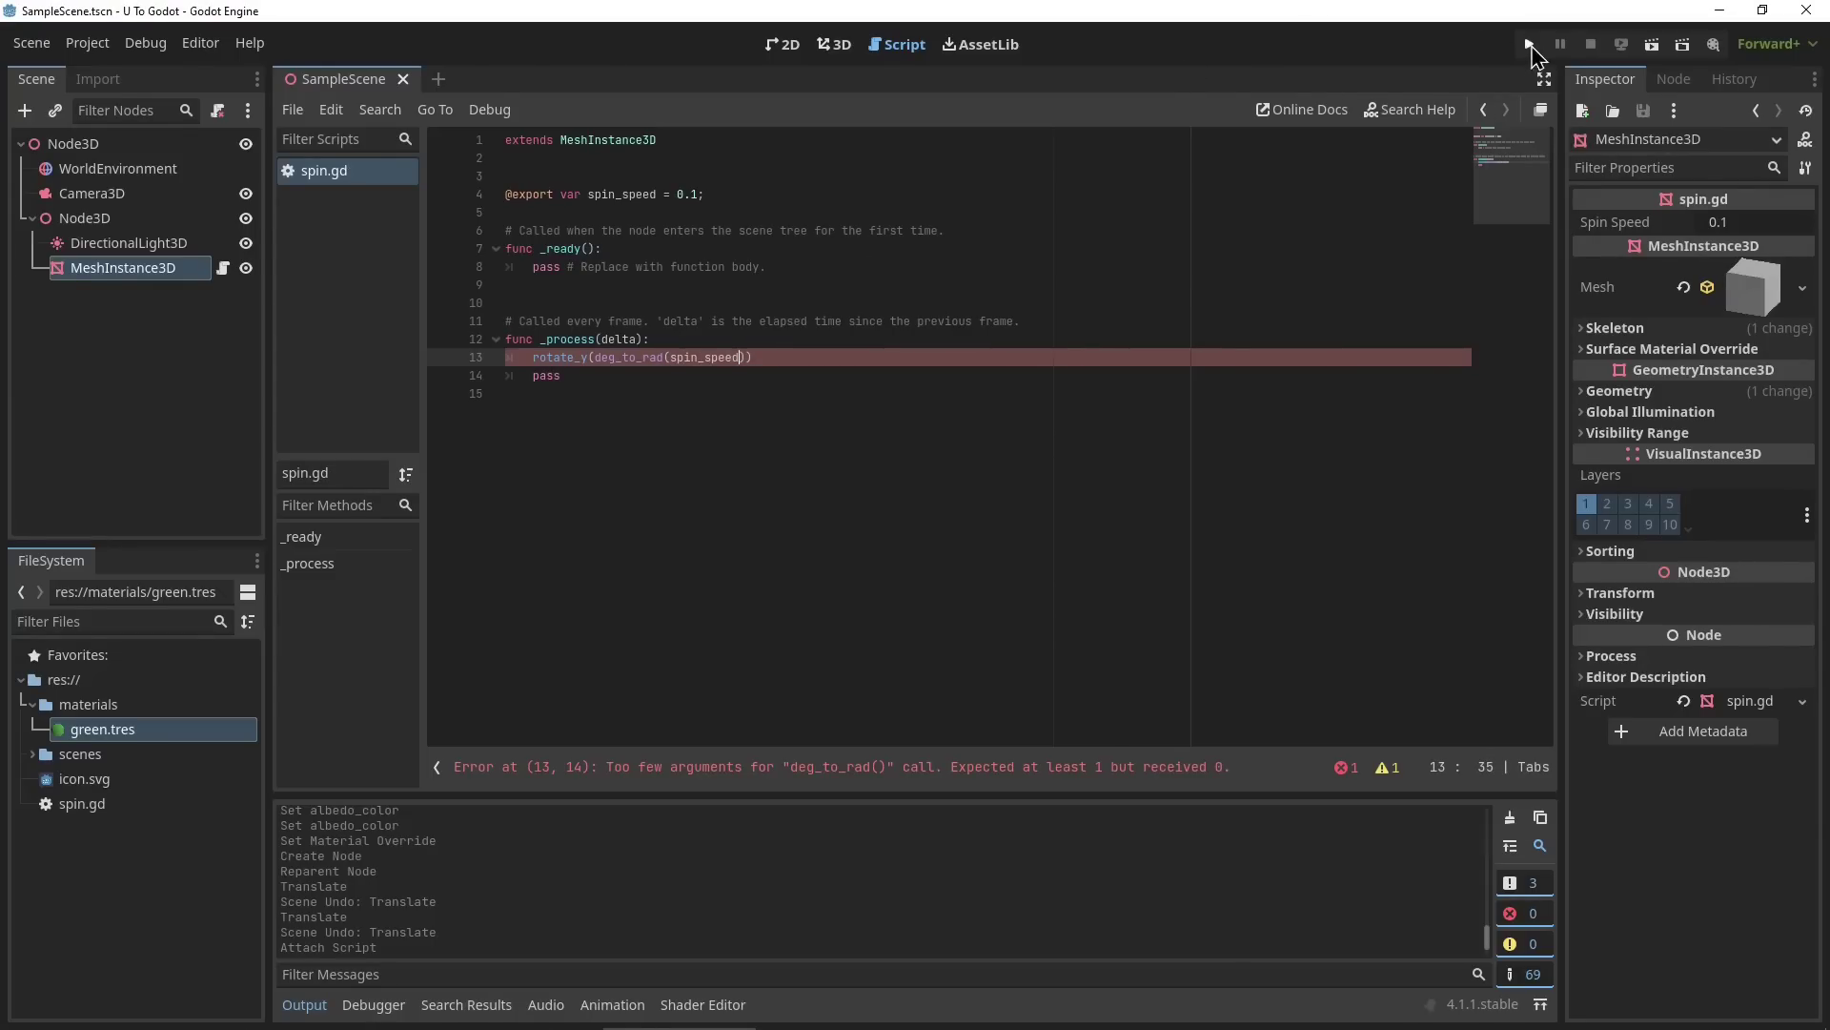
Delete the leftover pass line below the rotate_y call in _process and save the script.
left_click_drag(576, 381, 397, 392)
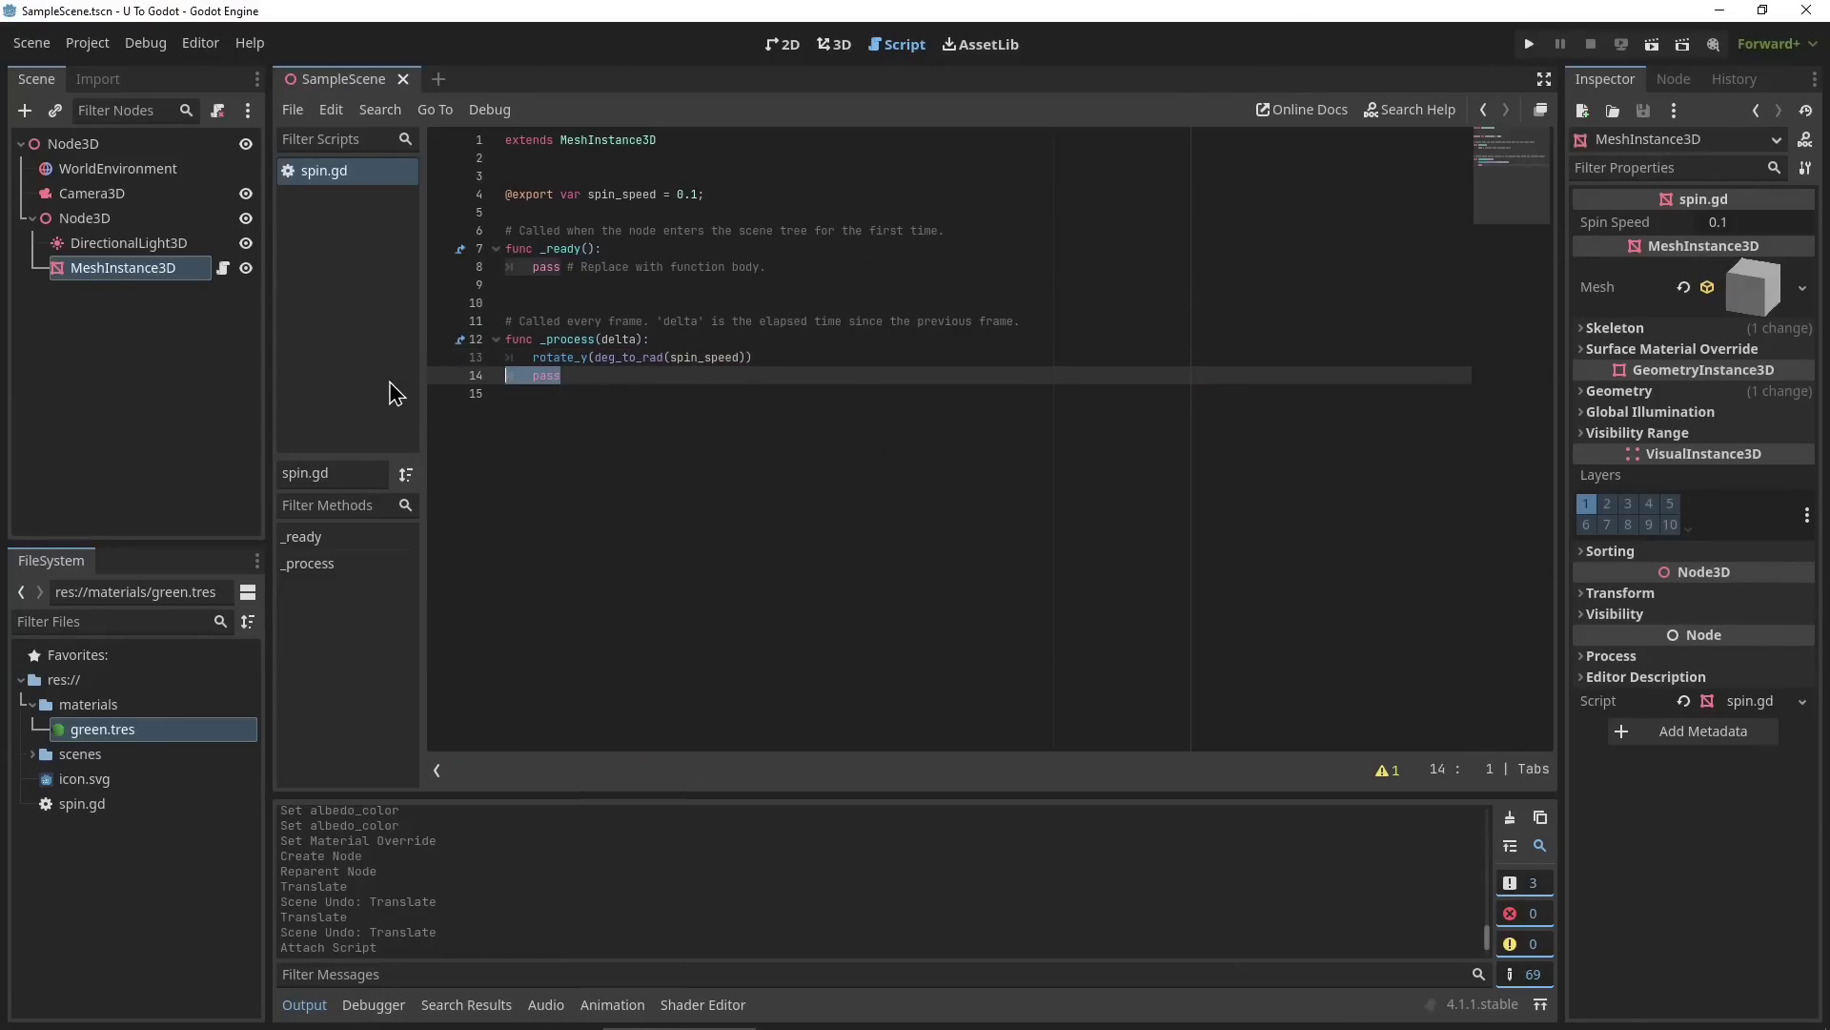
key("BackSpace")
key("BackSpace")
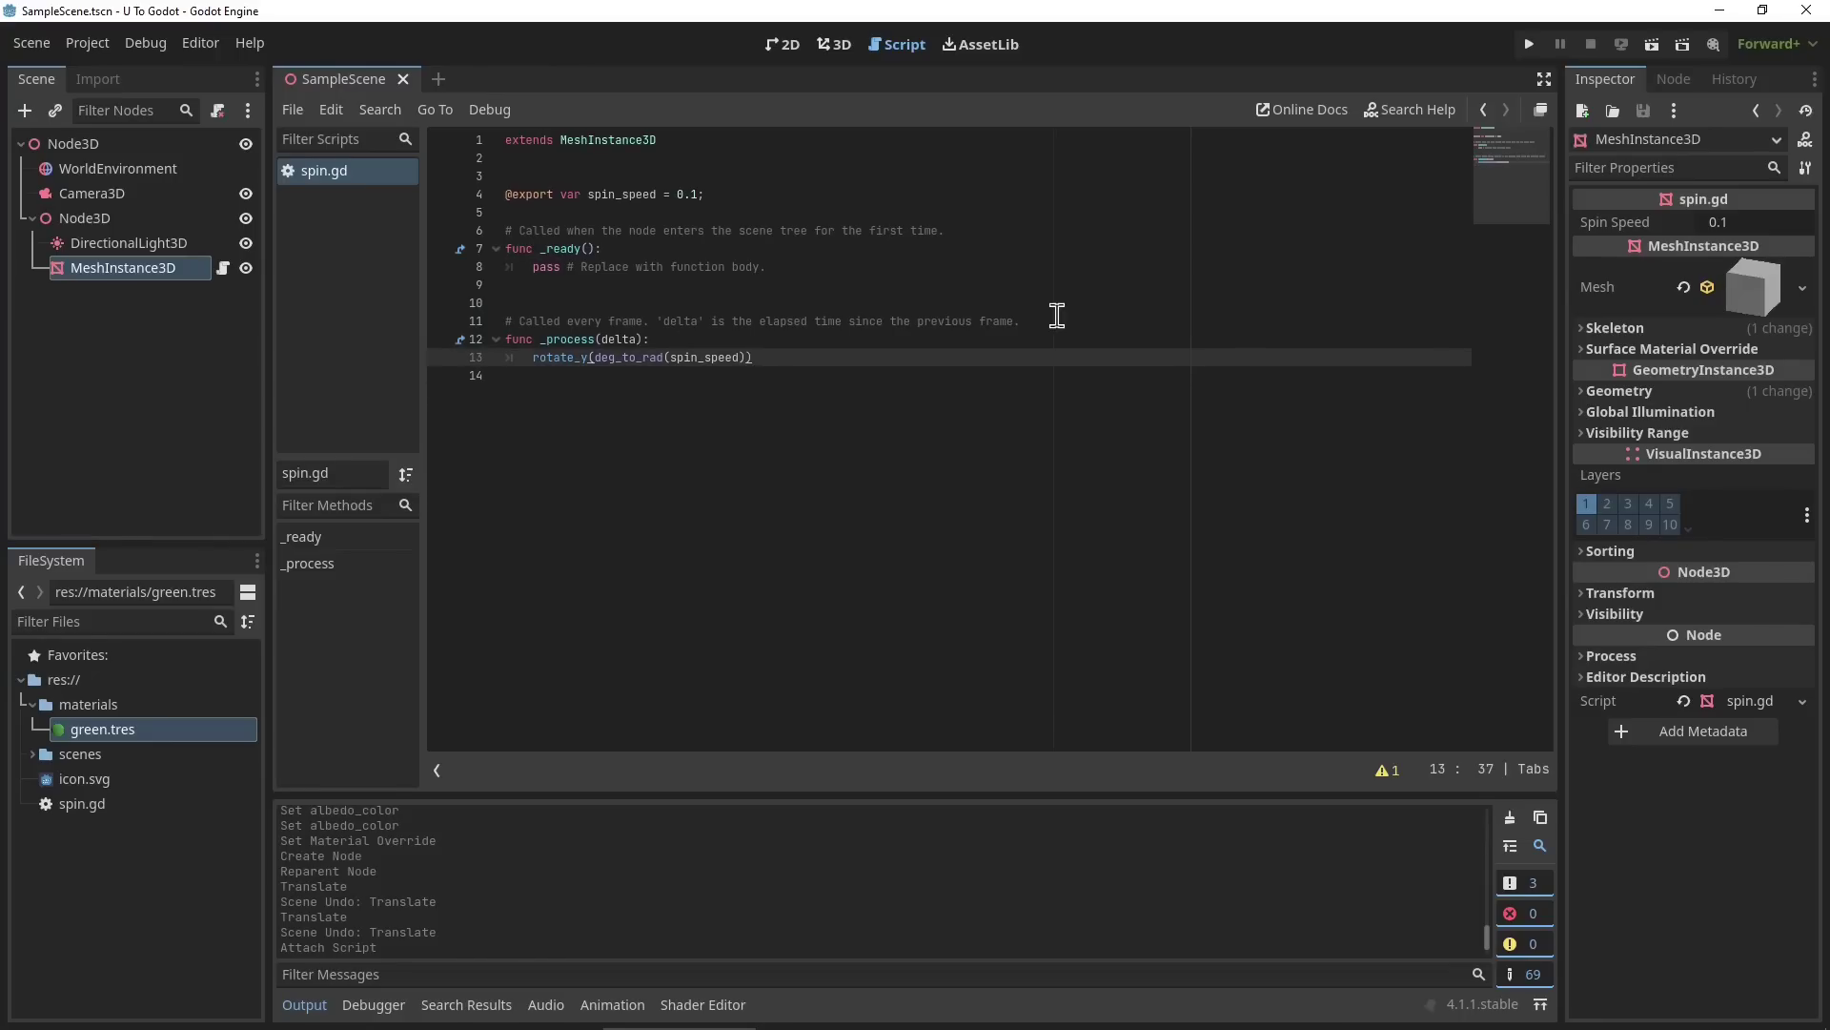
key("ctrl+s")
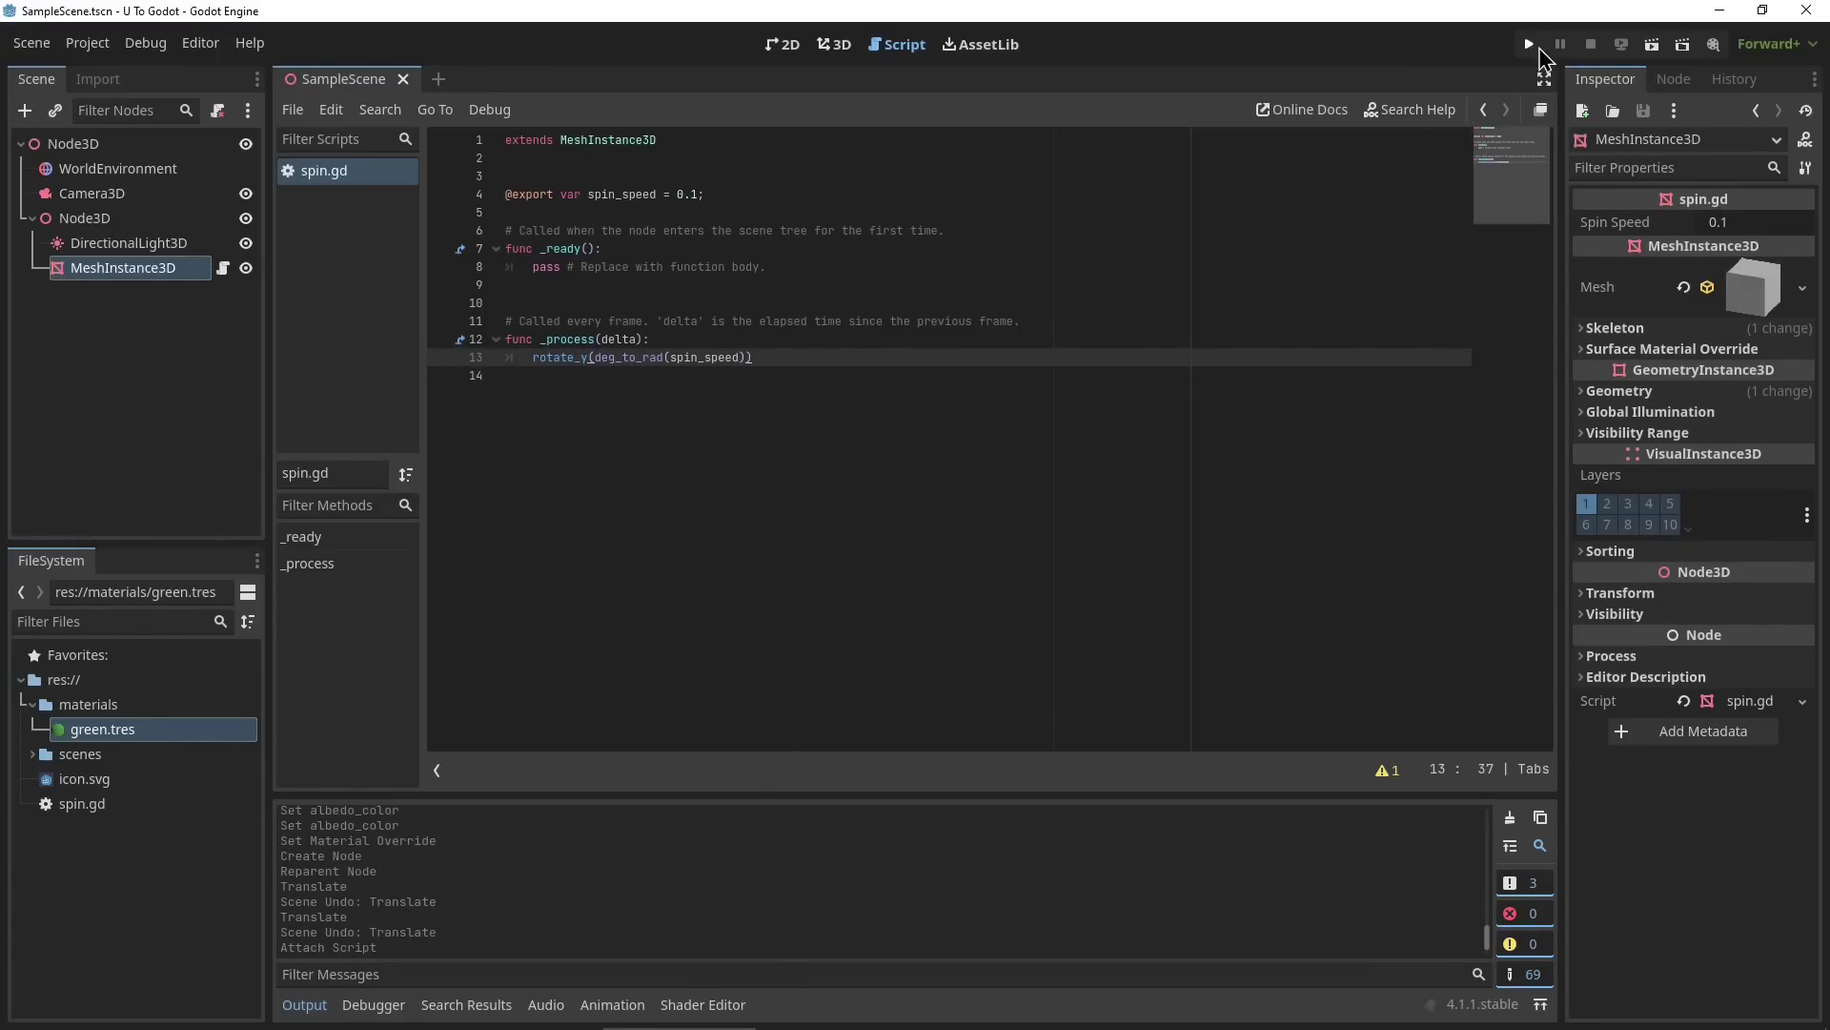
left_click(667, 268)
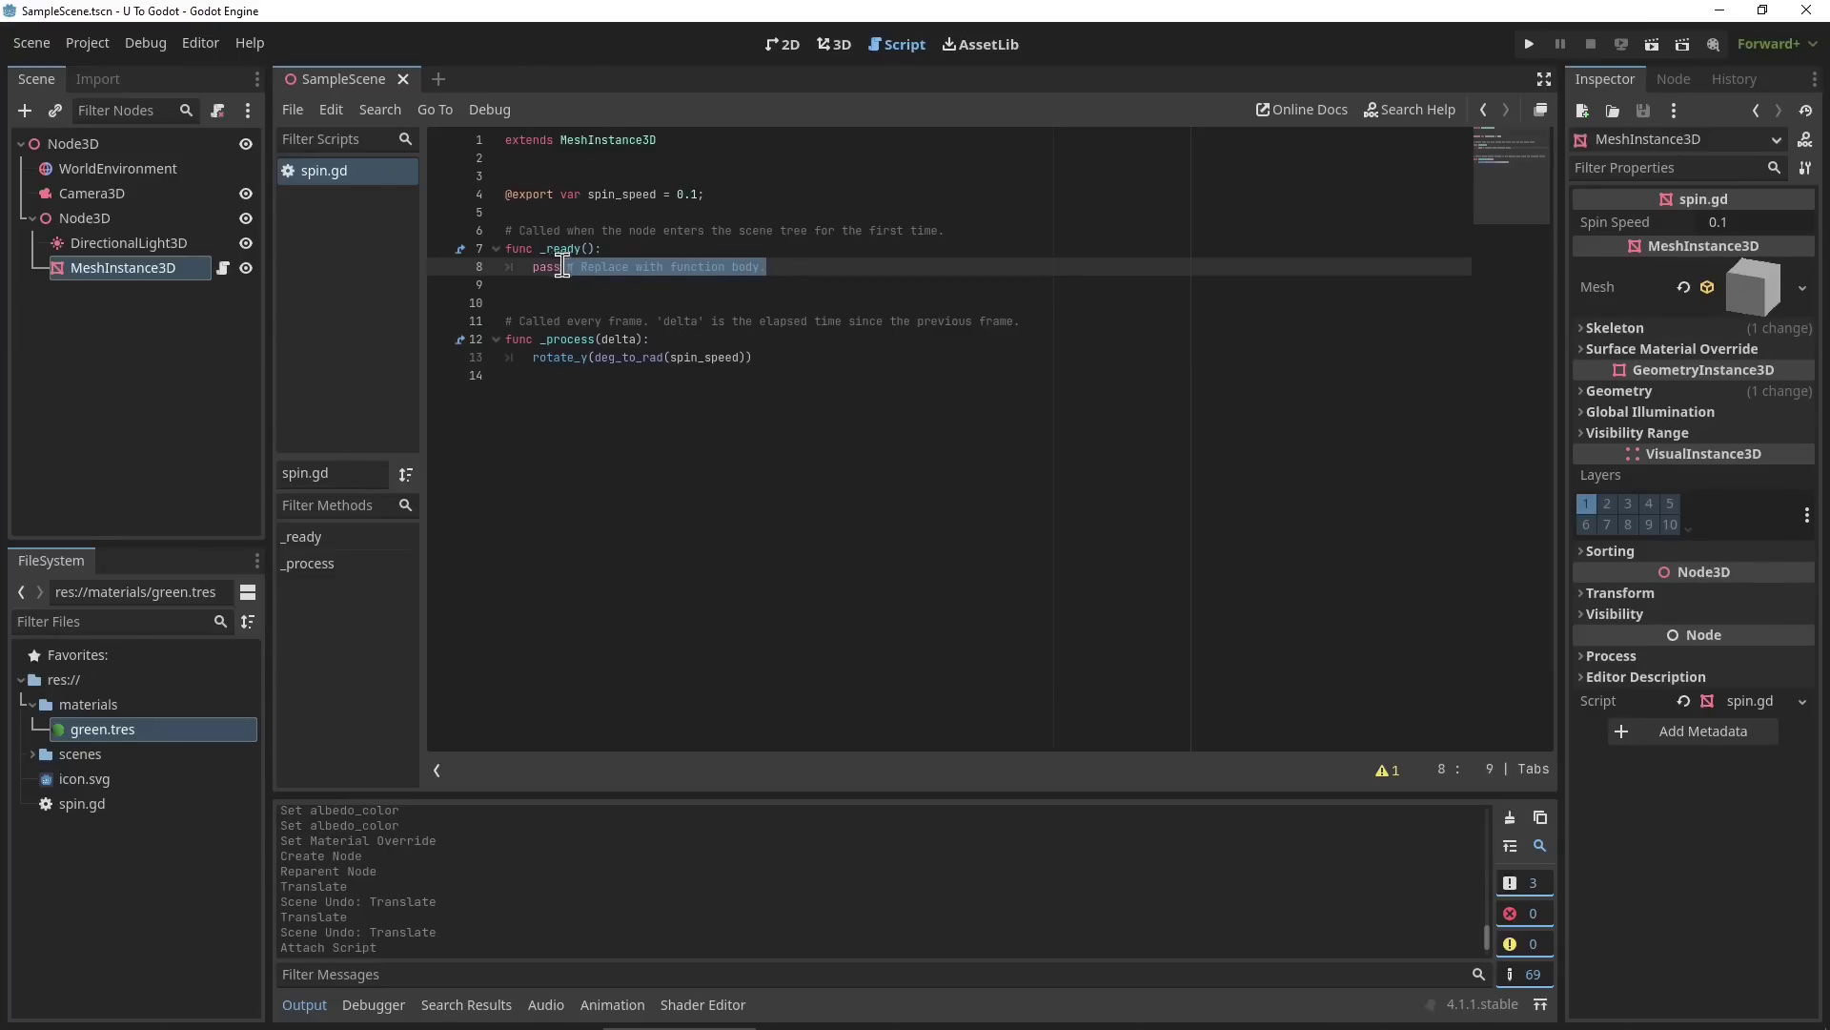
Run the Godot project to check the cube's rotation from spin.gd, and close the game window.
left_click(853, 374)
left_click(1529, 44)
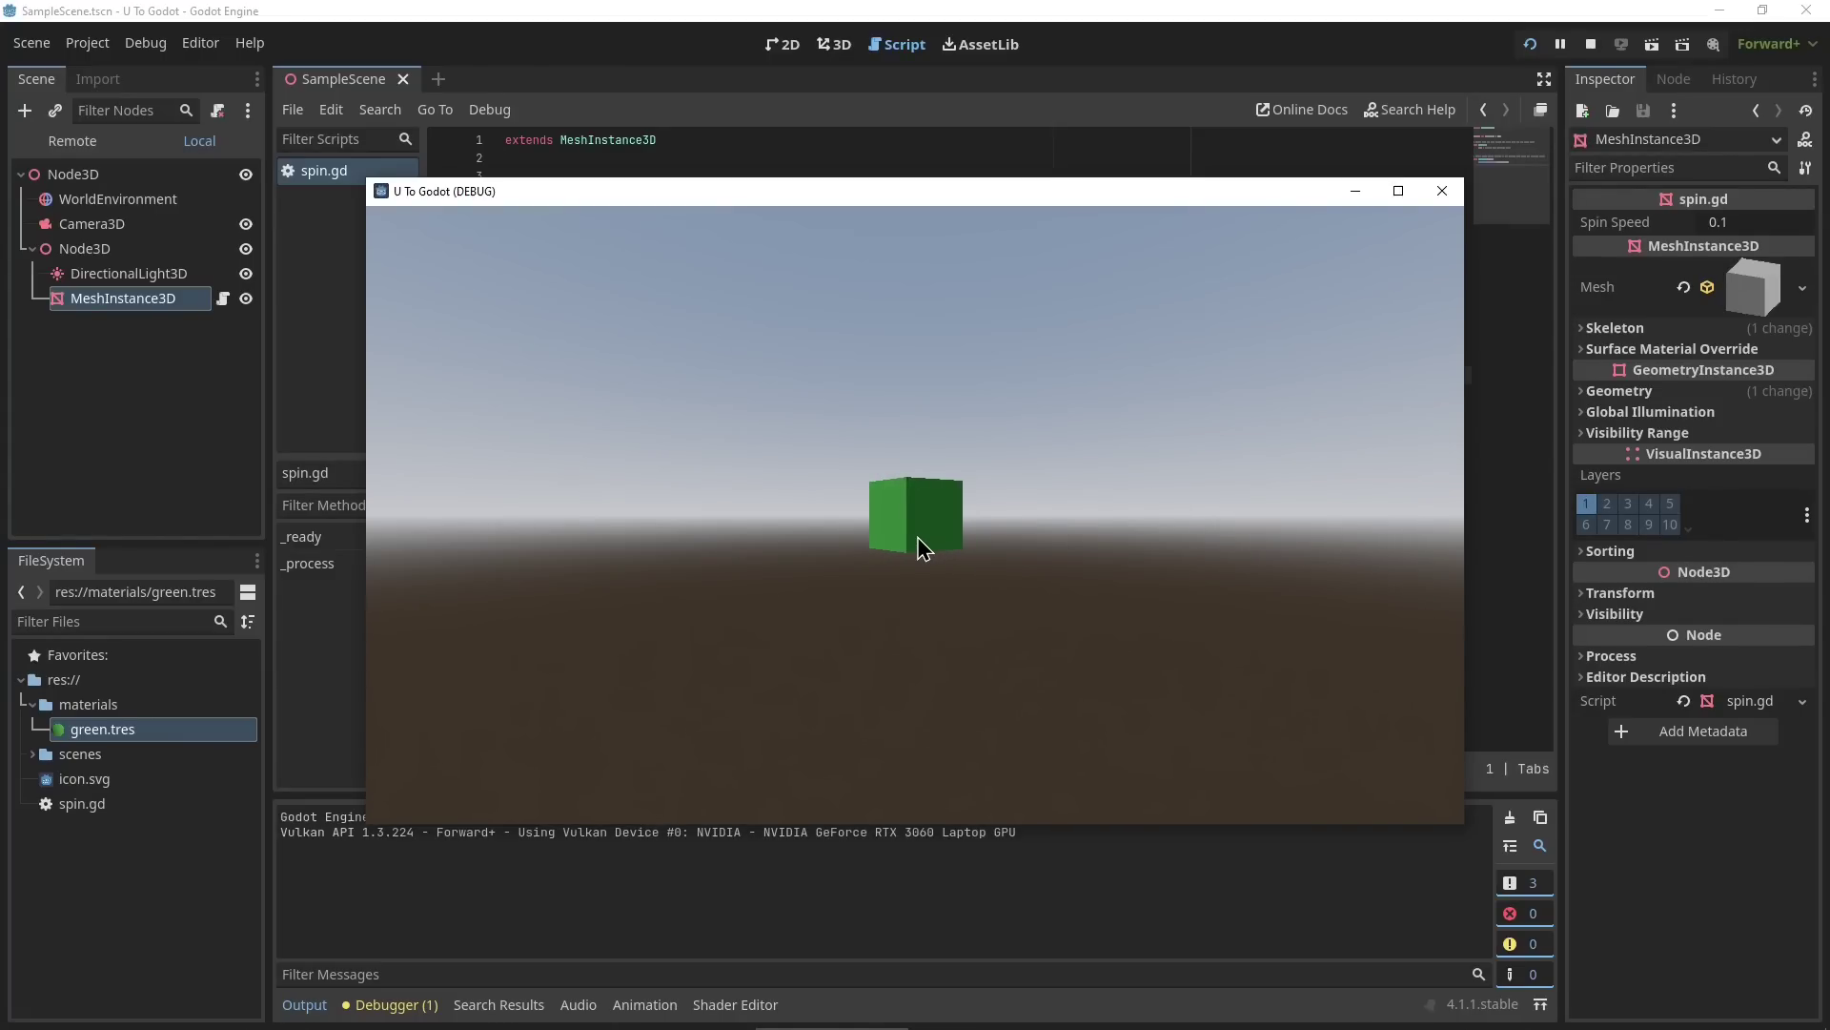
left_click(1441, 191)
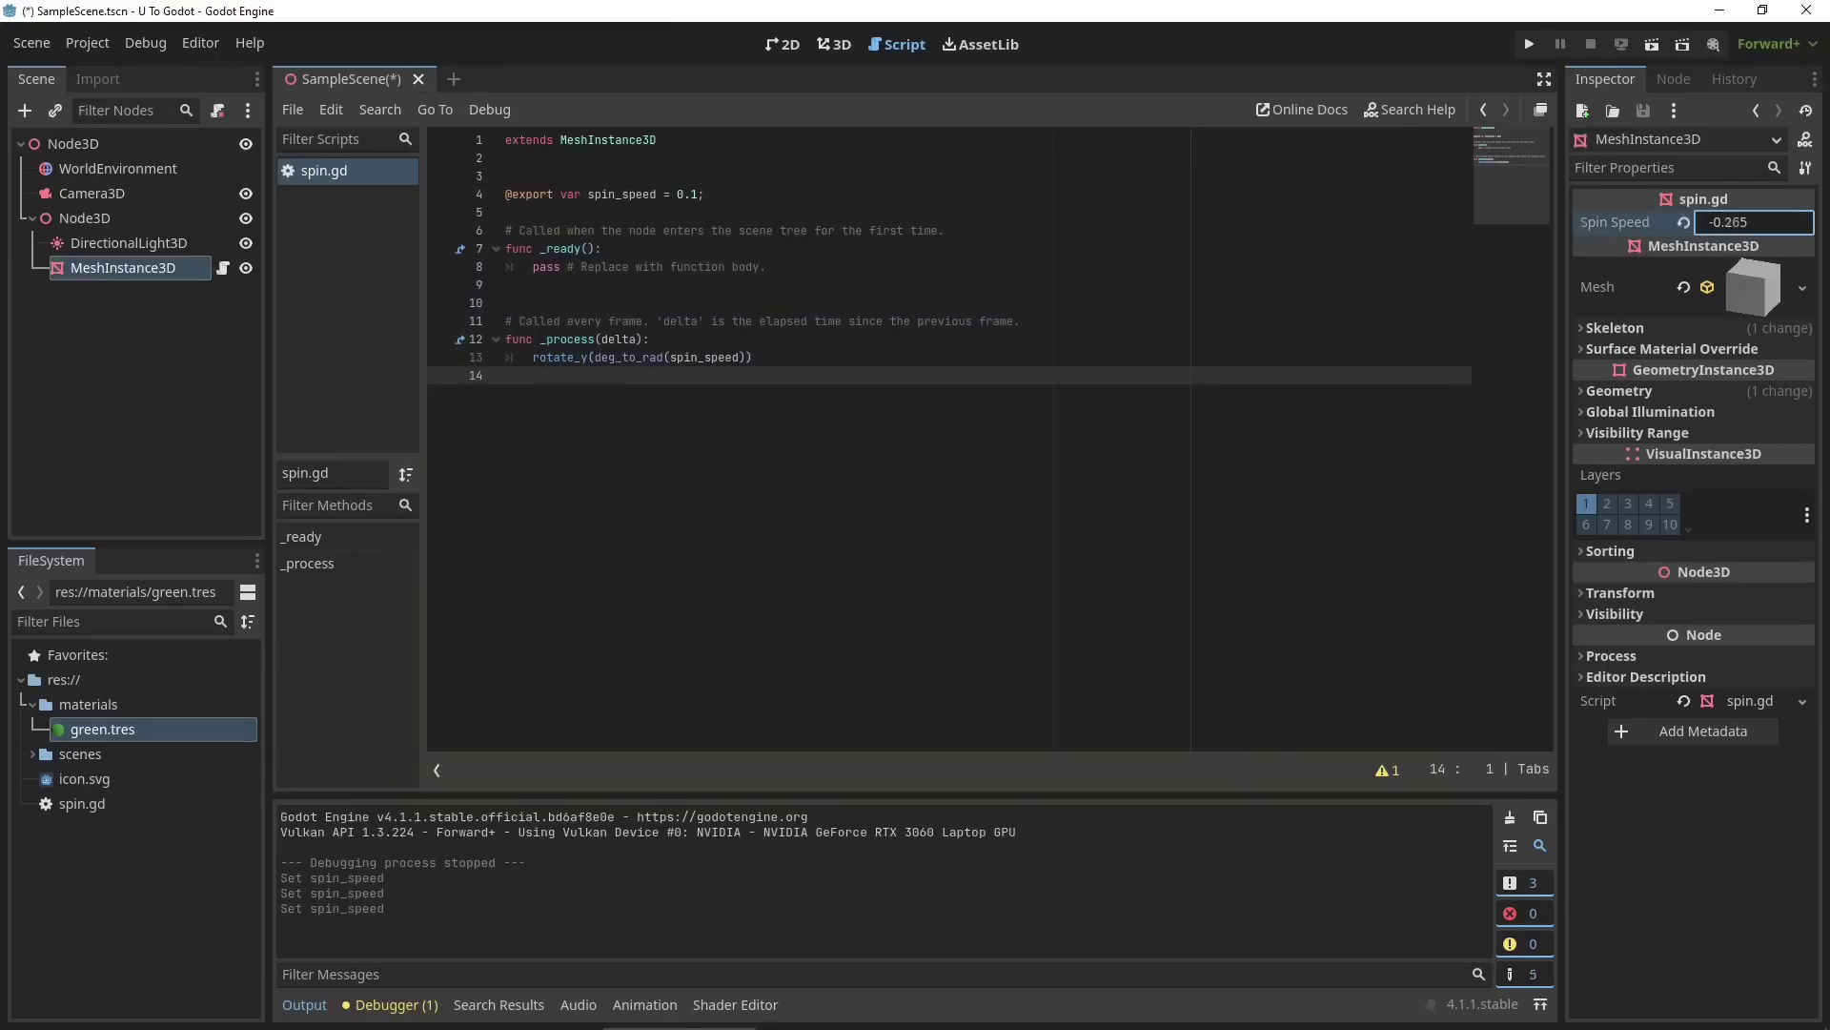
Set MeshInstance3D's Spin Speed to 1, run the project to check the faster rotation, and close the game window.
left_click(1748, 221)
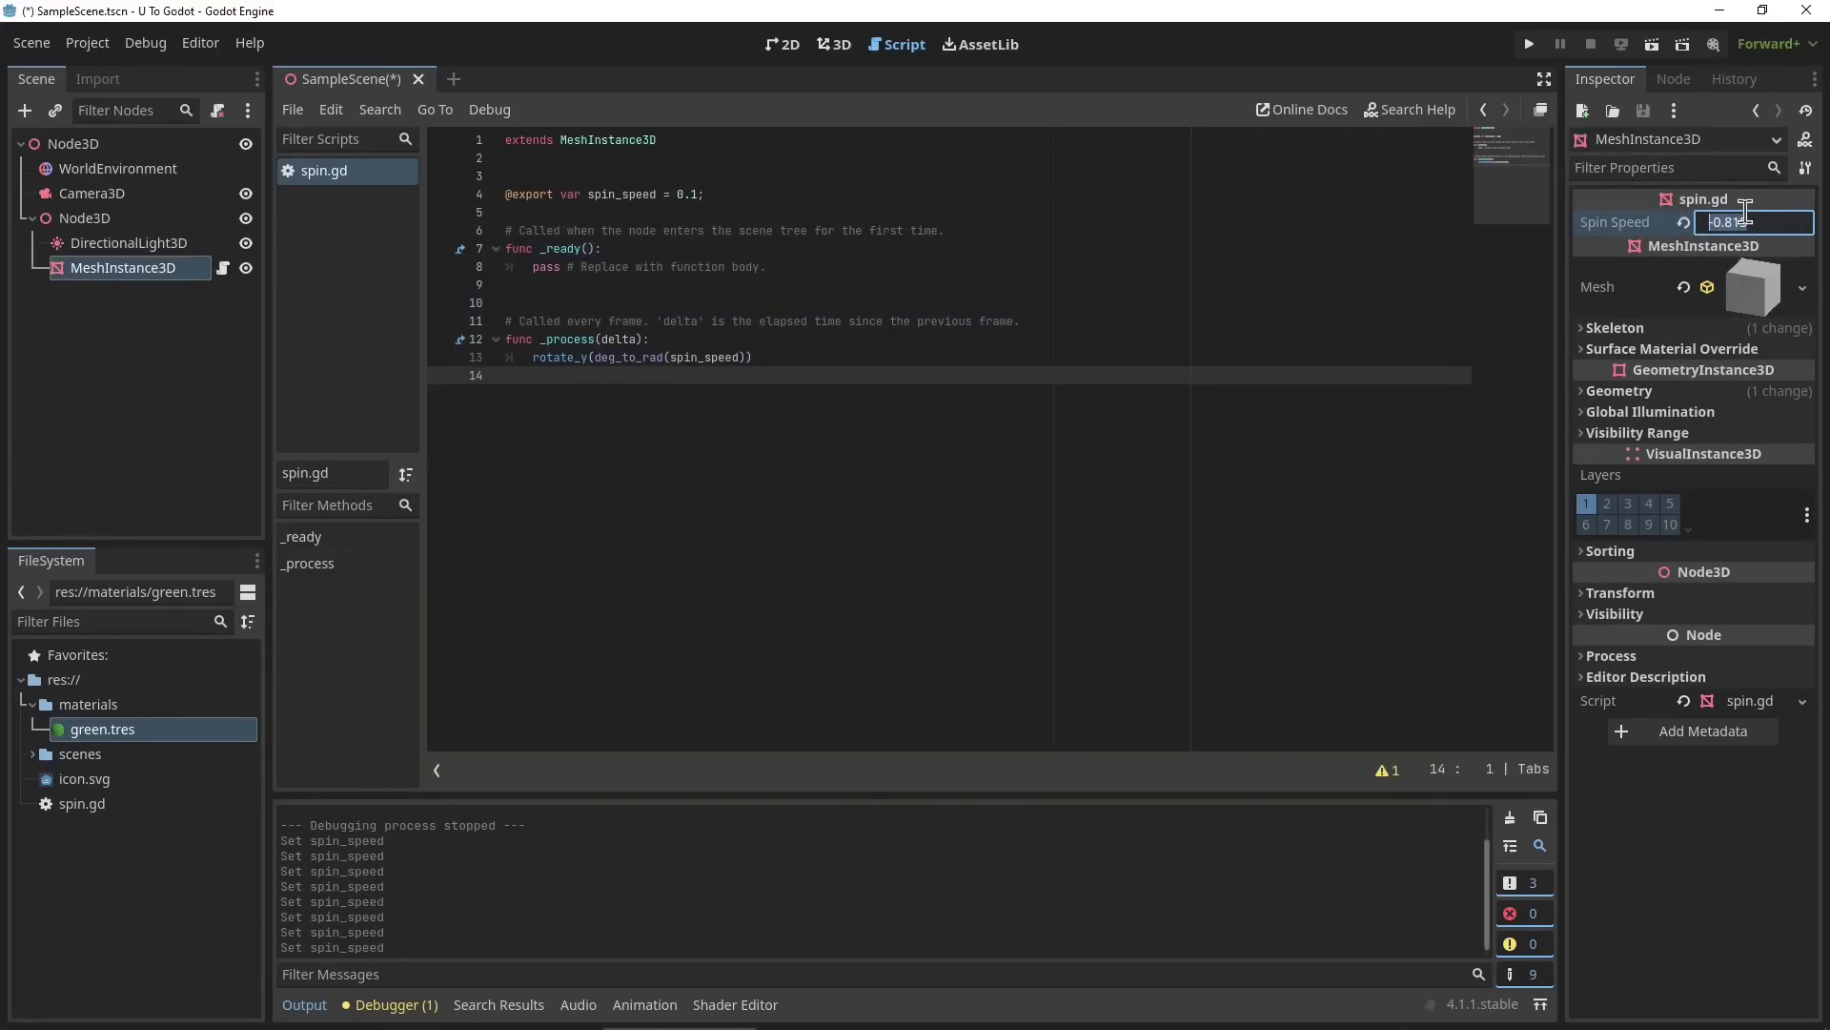
type("1")
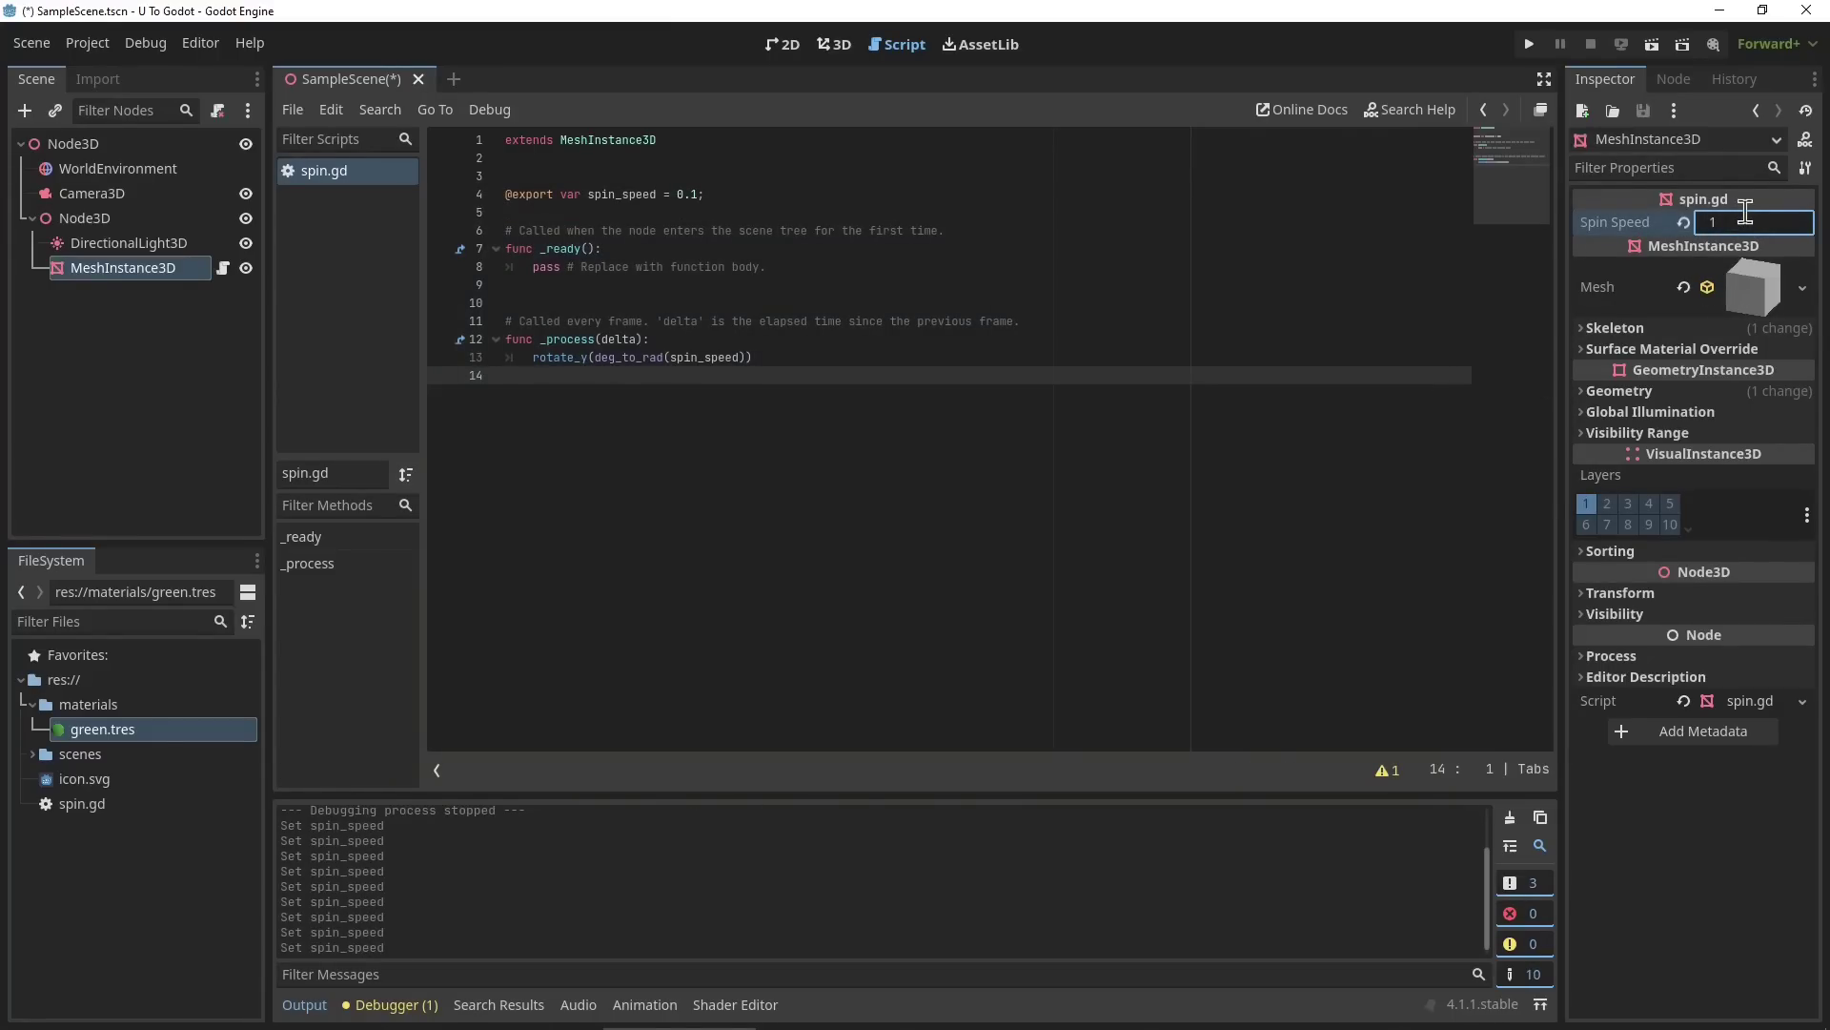
left_click(1531, 45)
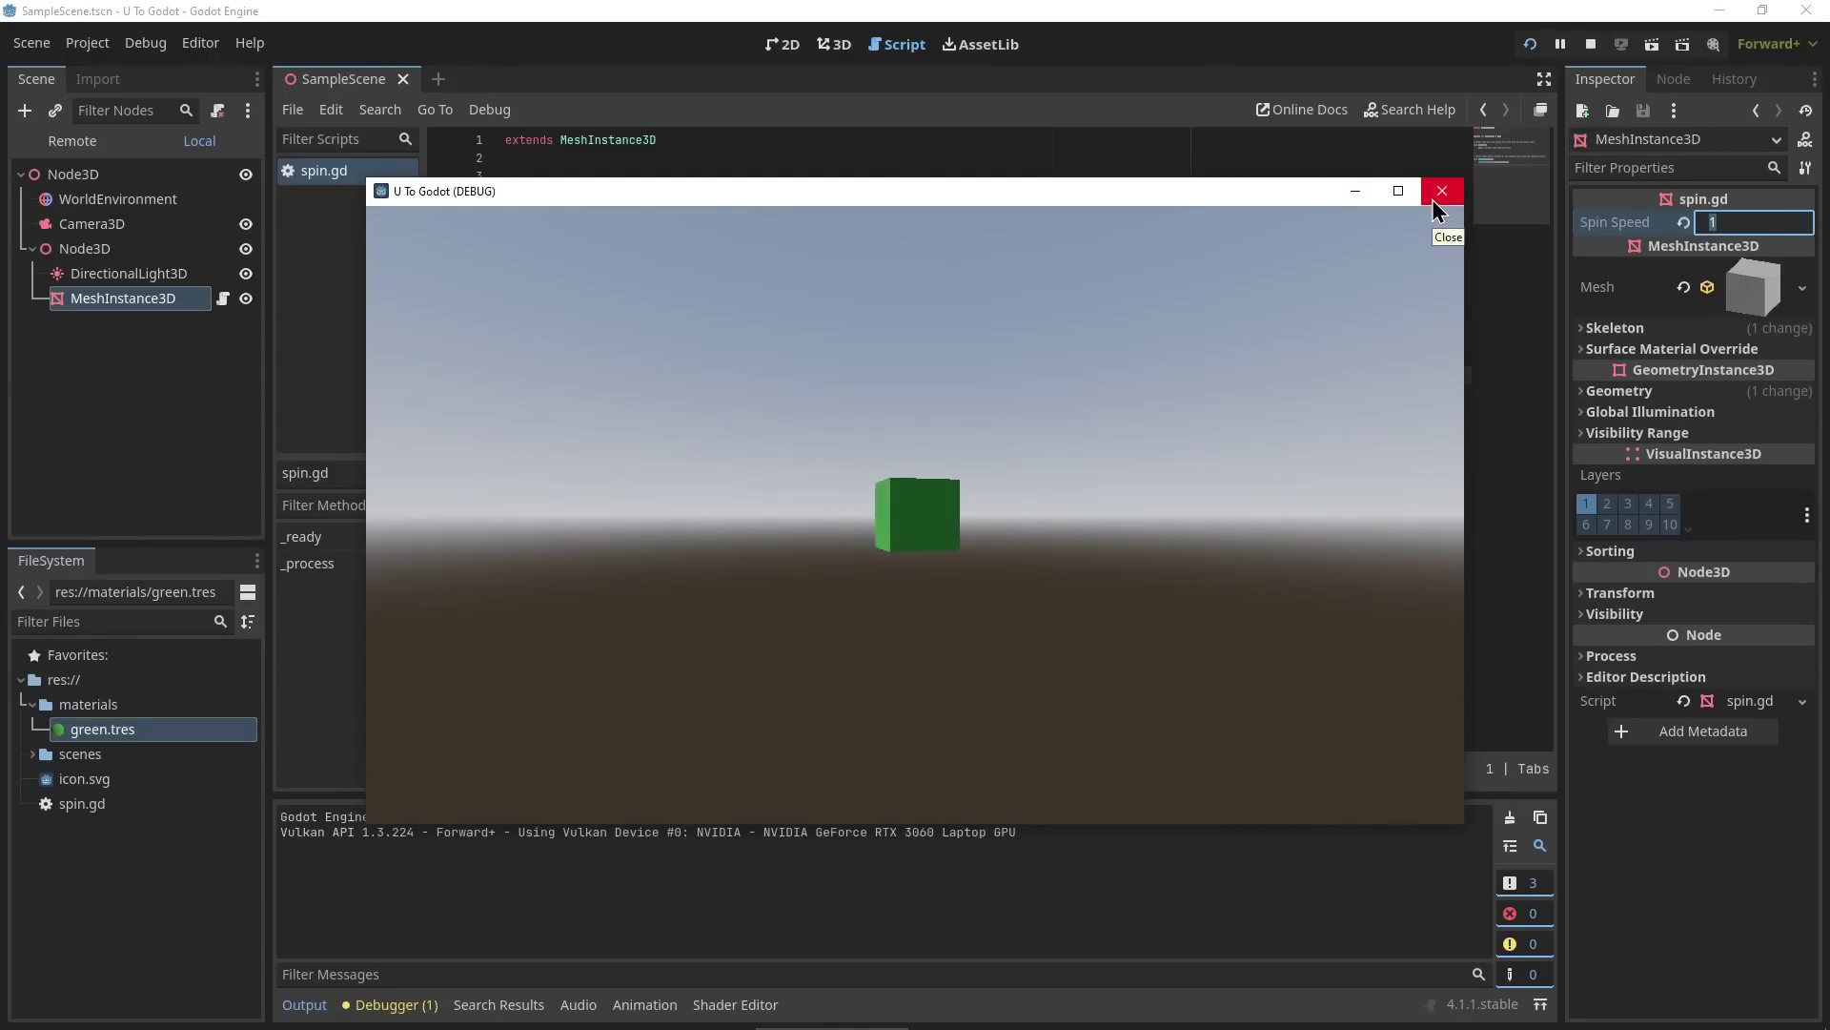
left_click(1433, 202)
Switch to spin.cs in Visual Studio Code, add transform.Rotate(0,spin_speed,0,Space.World) inside Update(), and save the file.
key("alt+Tab")
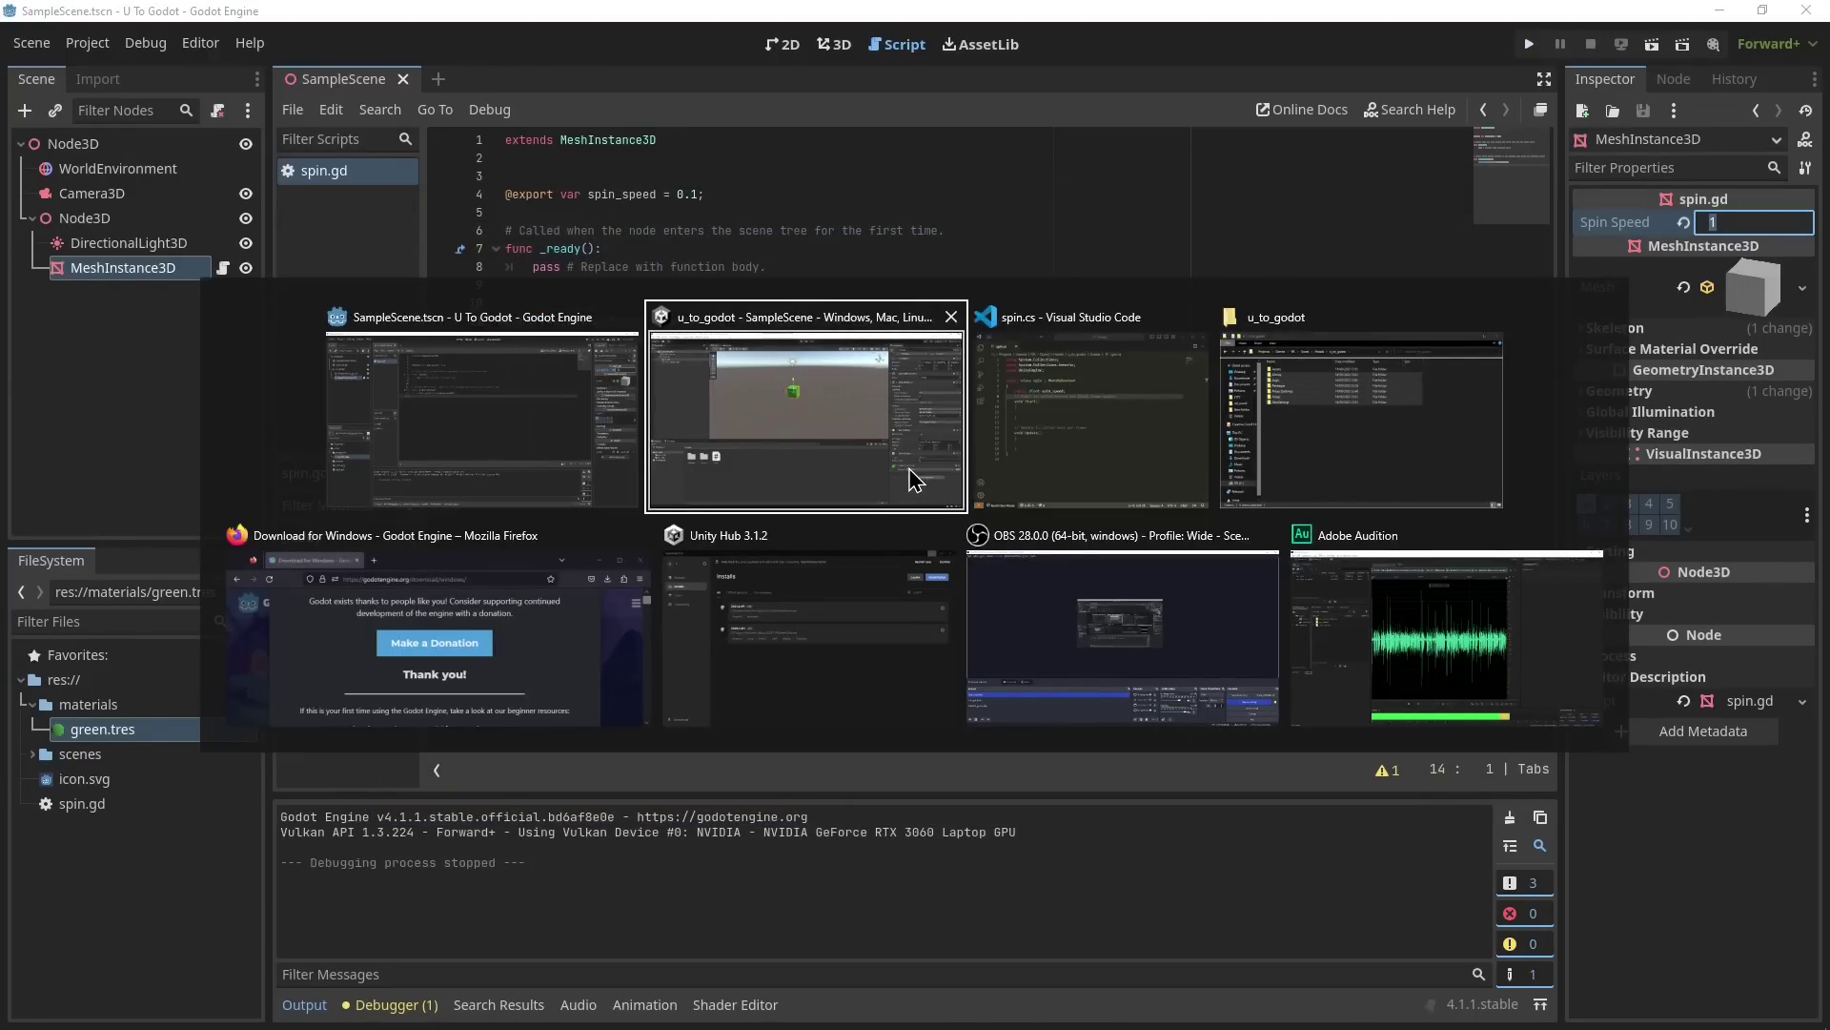
key("alt+Tab")
left_click(612, 631)
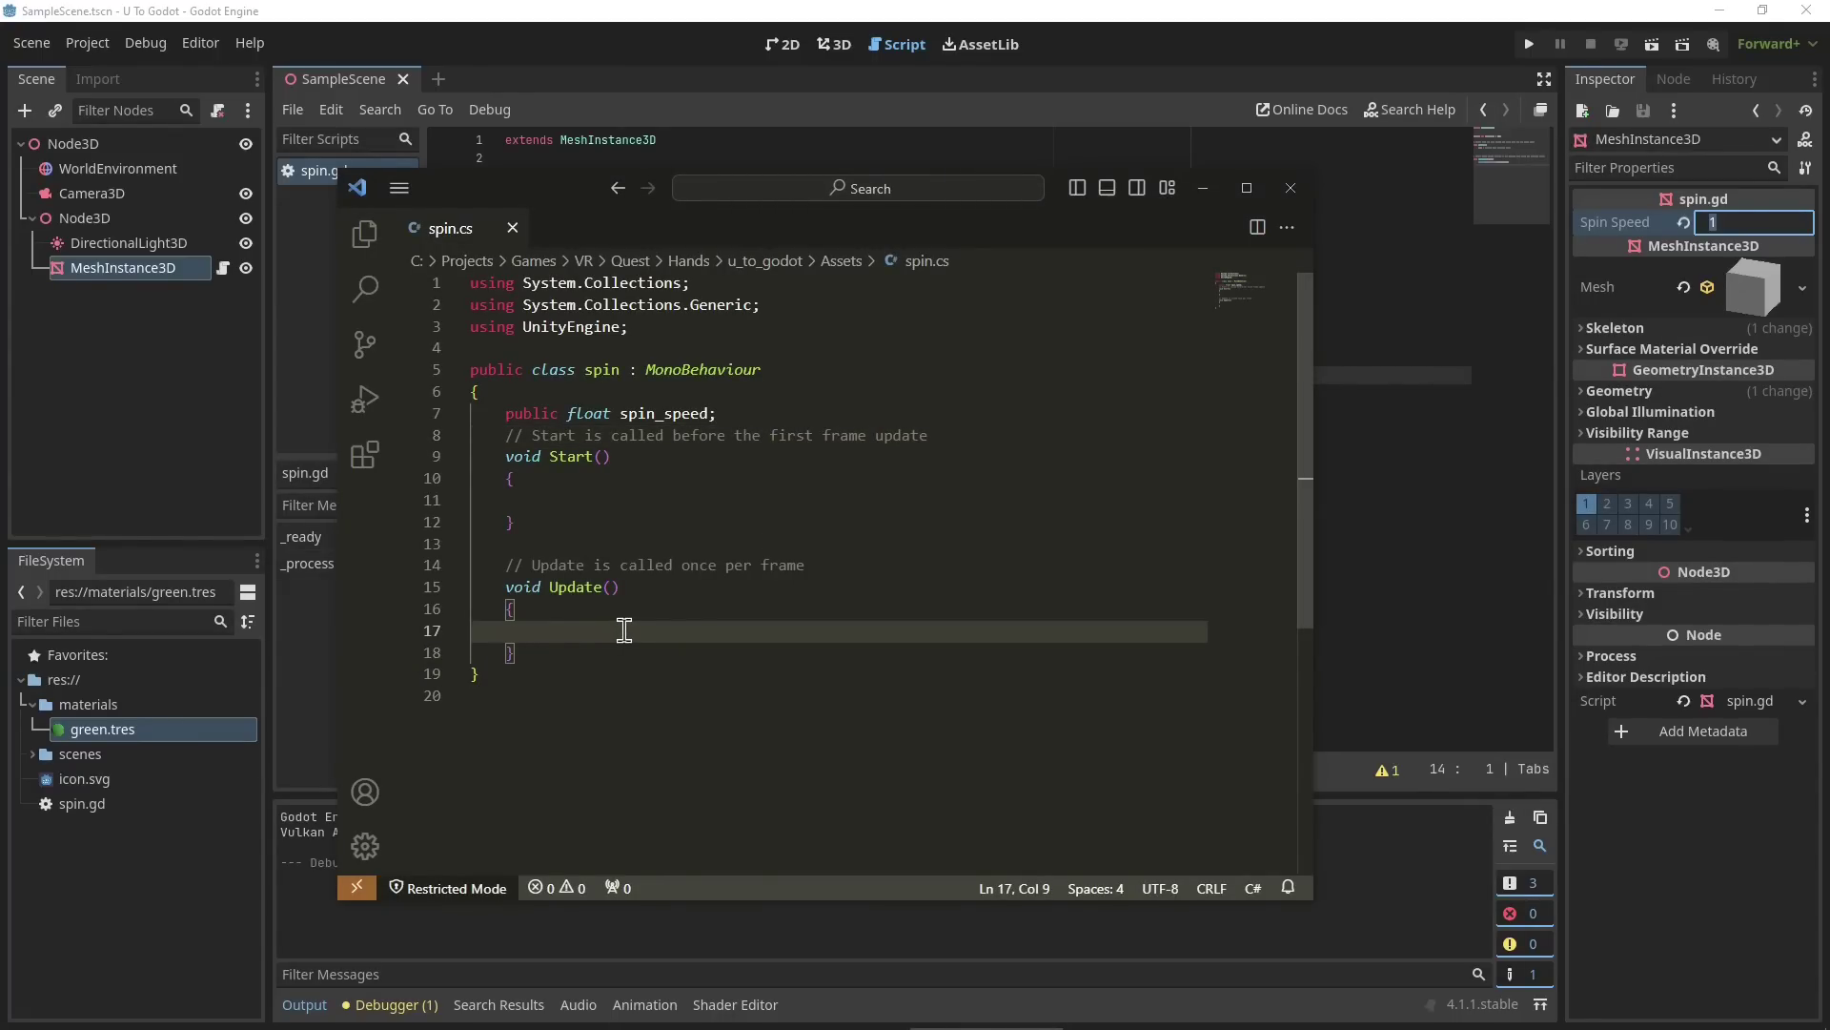
type("tranb")
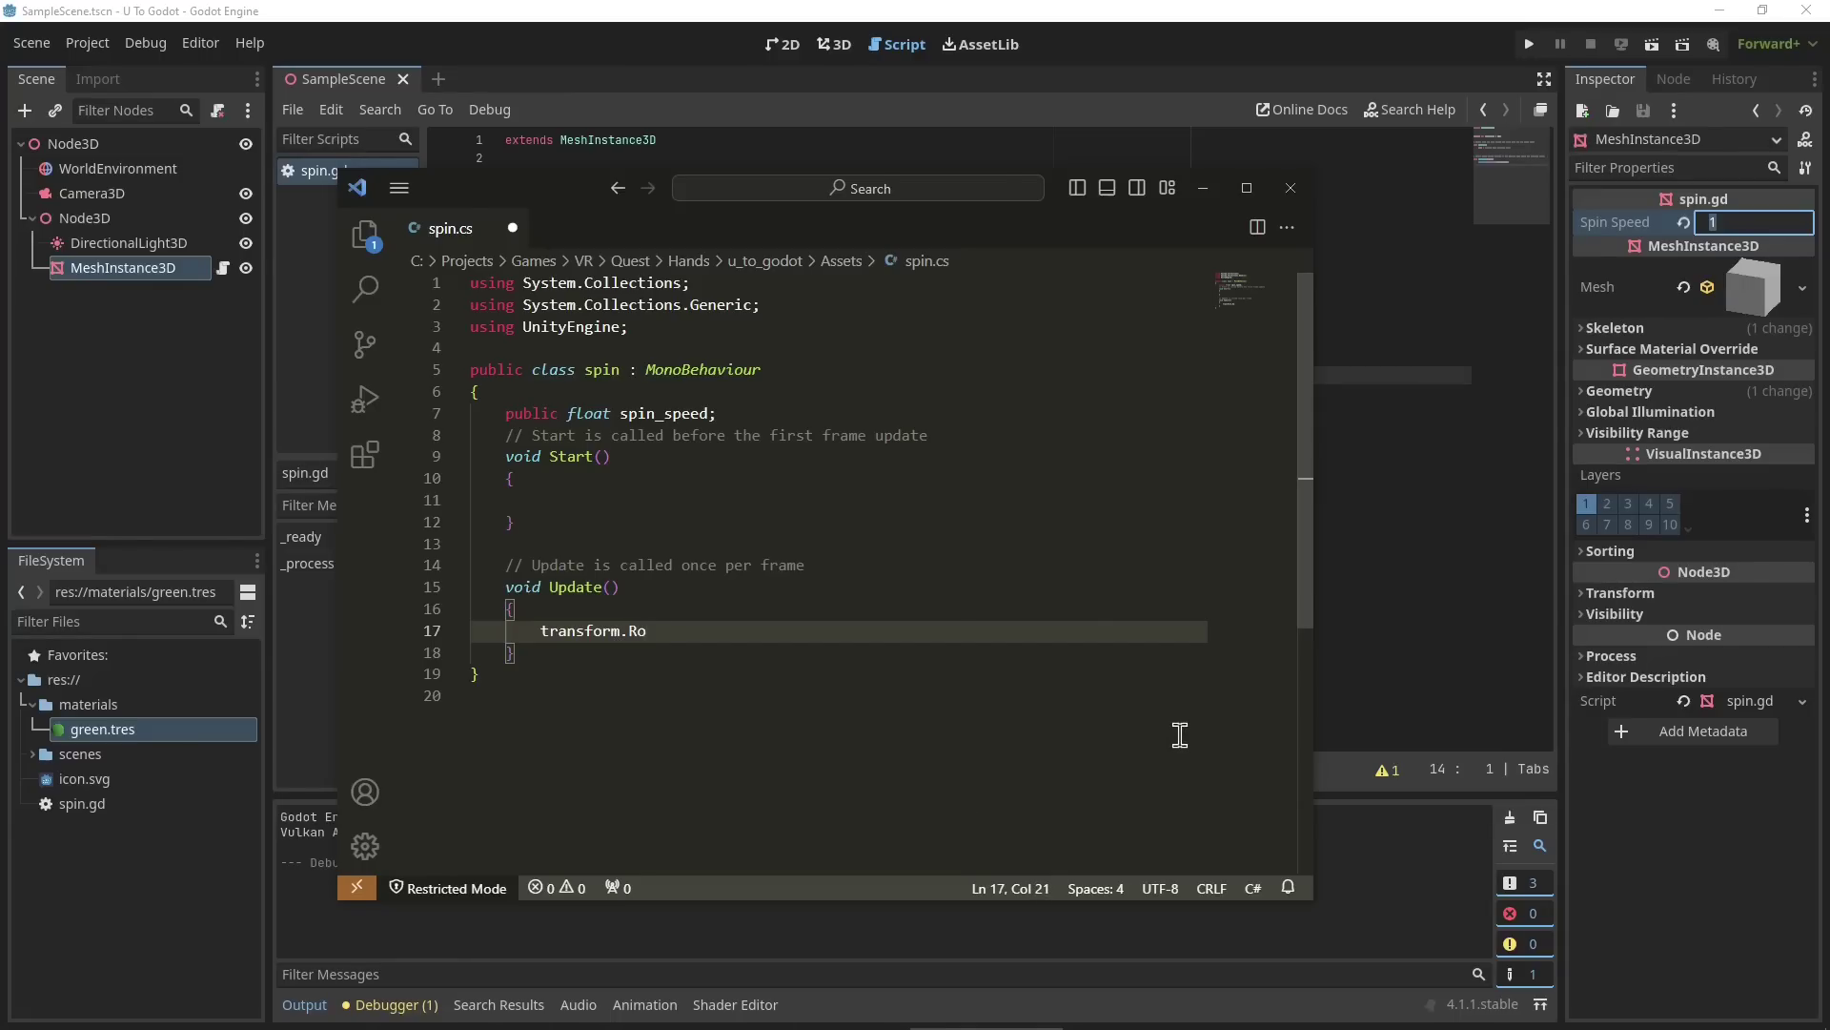
type("(0,spin")
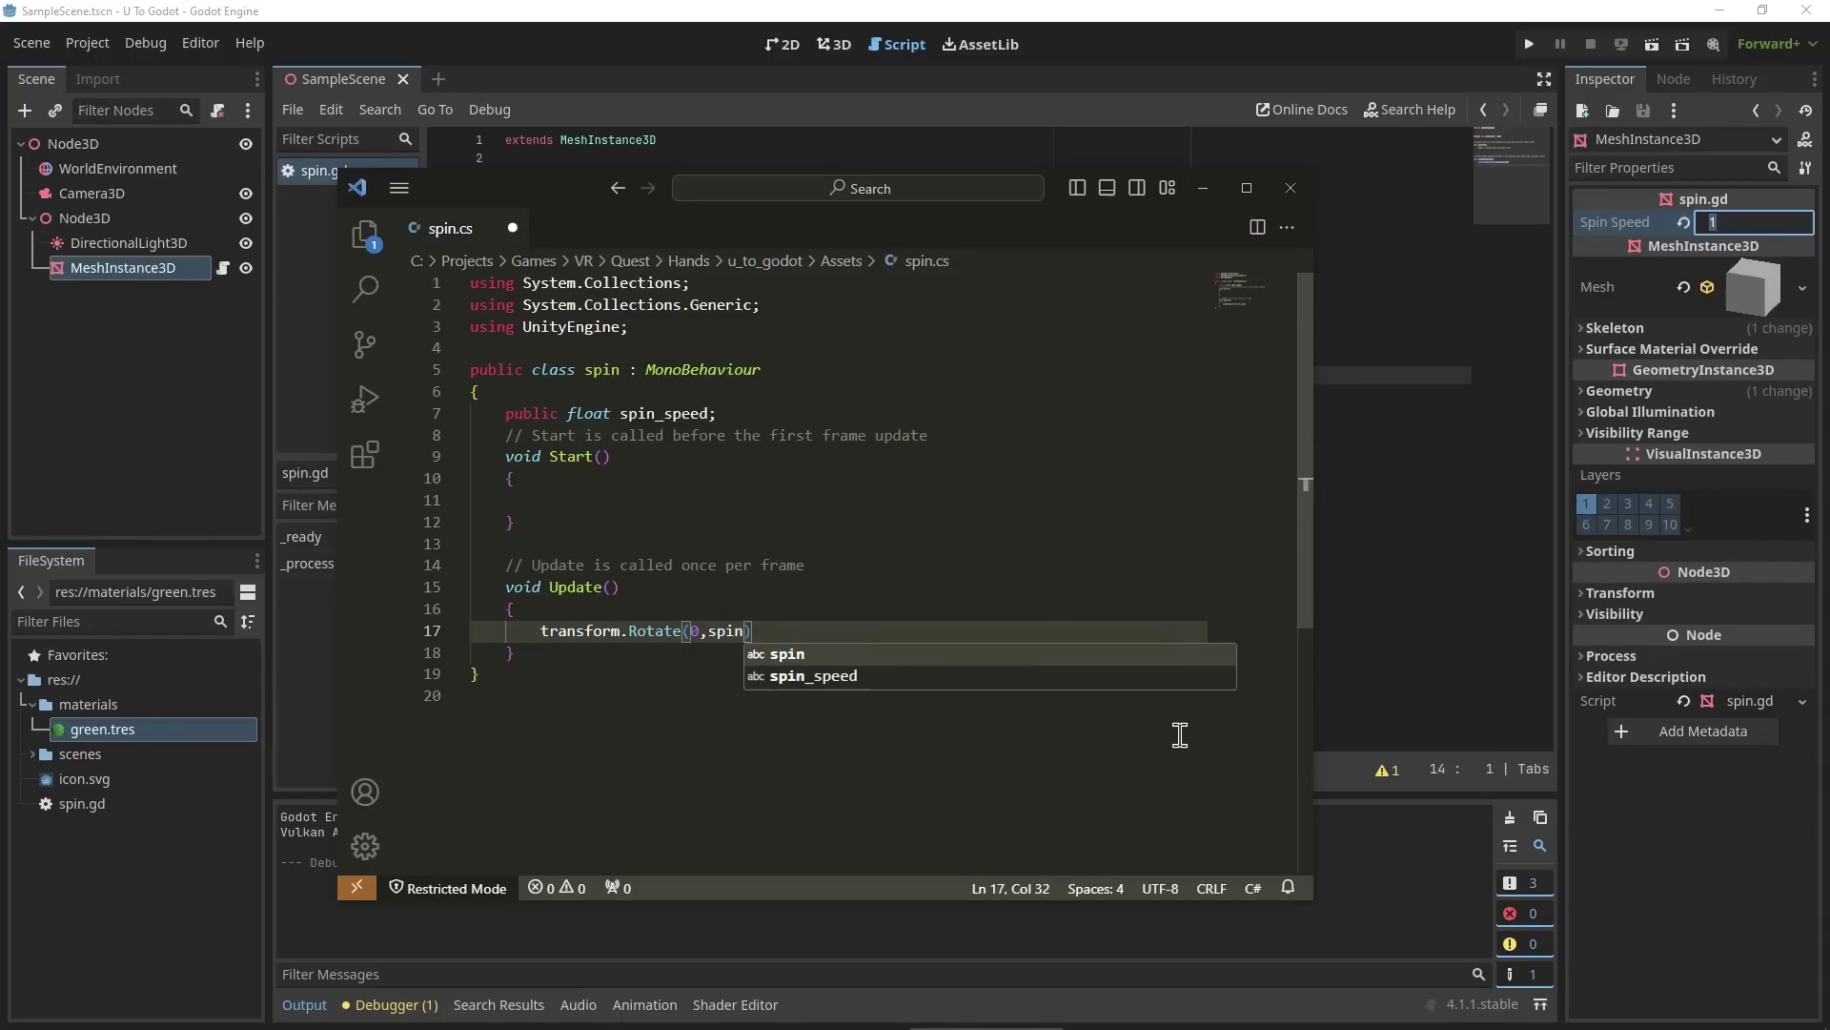
key("Down")
key("Return")
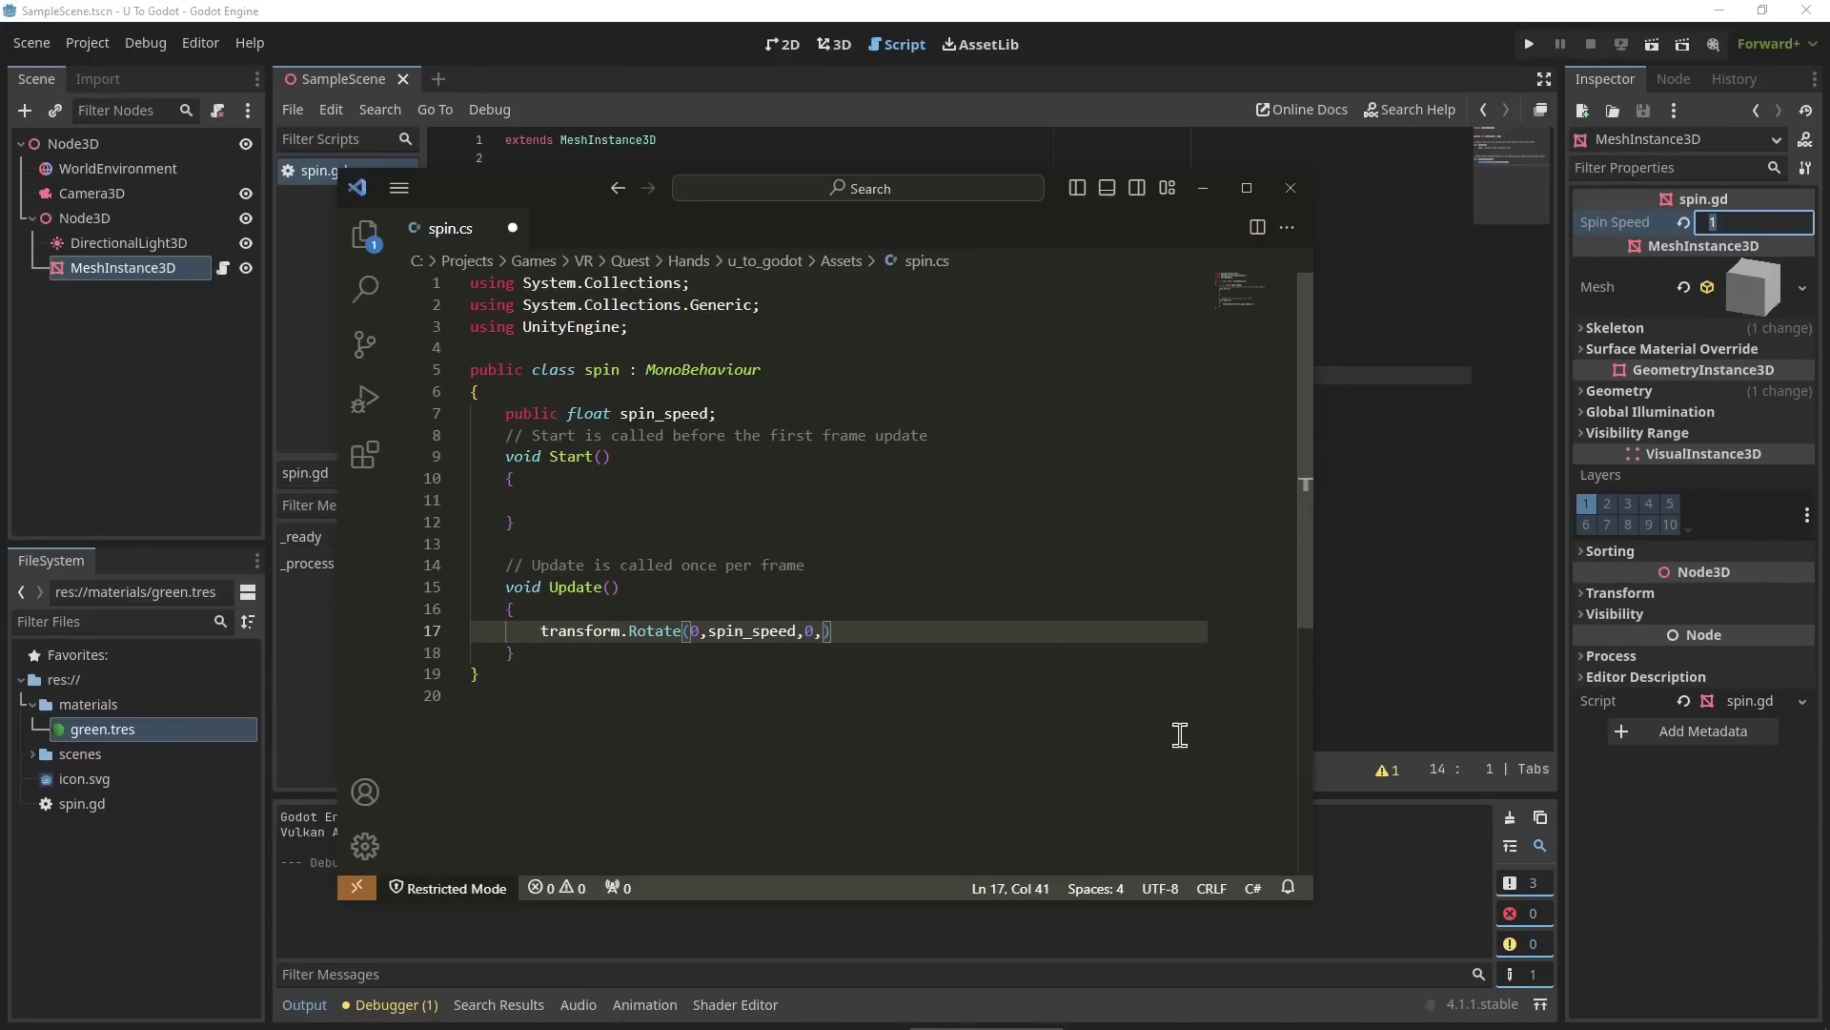
type(",0,Space.World")
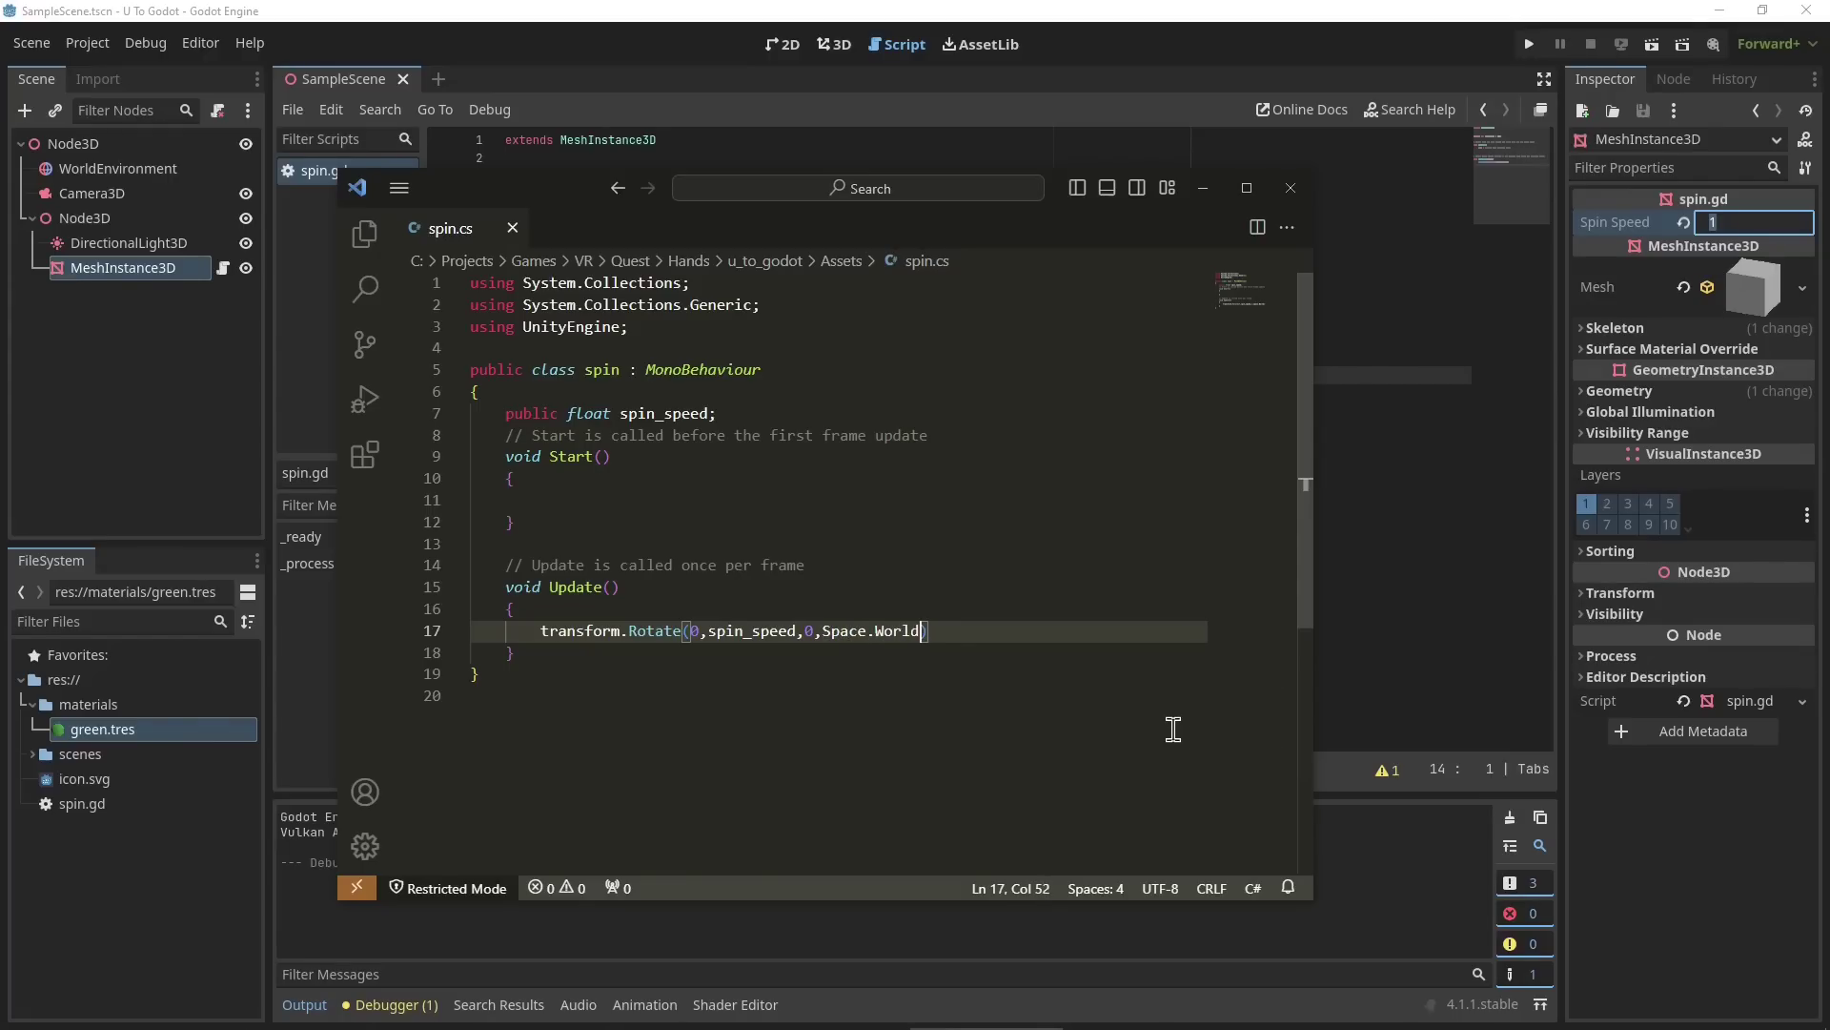
Bring Unity forward to recompile spin.cs, and return to the rotate_y line of spin.gd in Godot for comparison.
left_click(1389, 576)
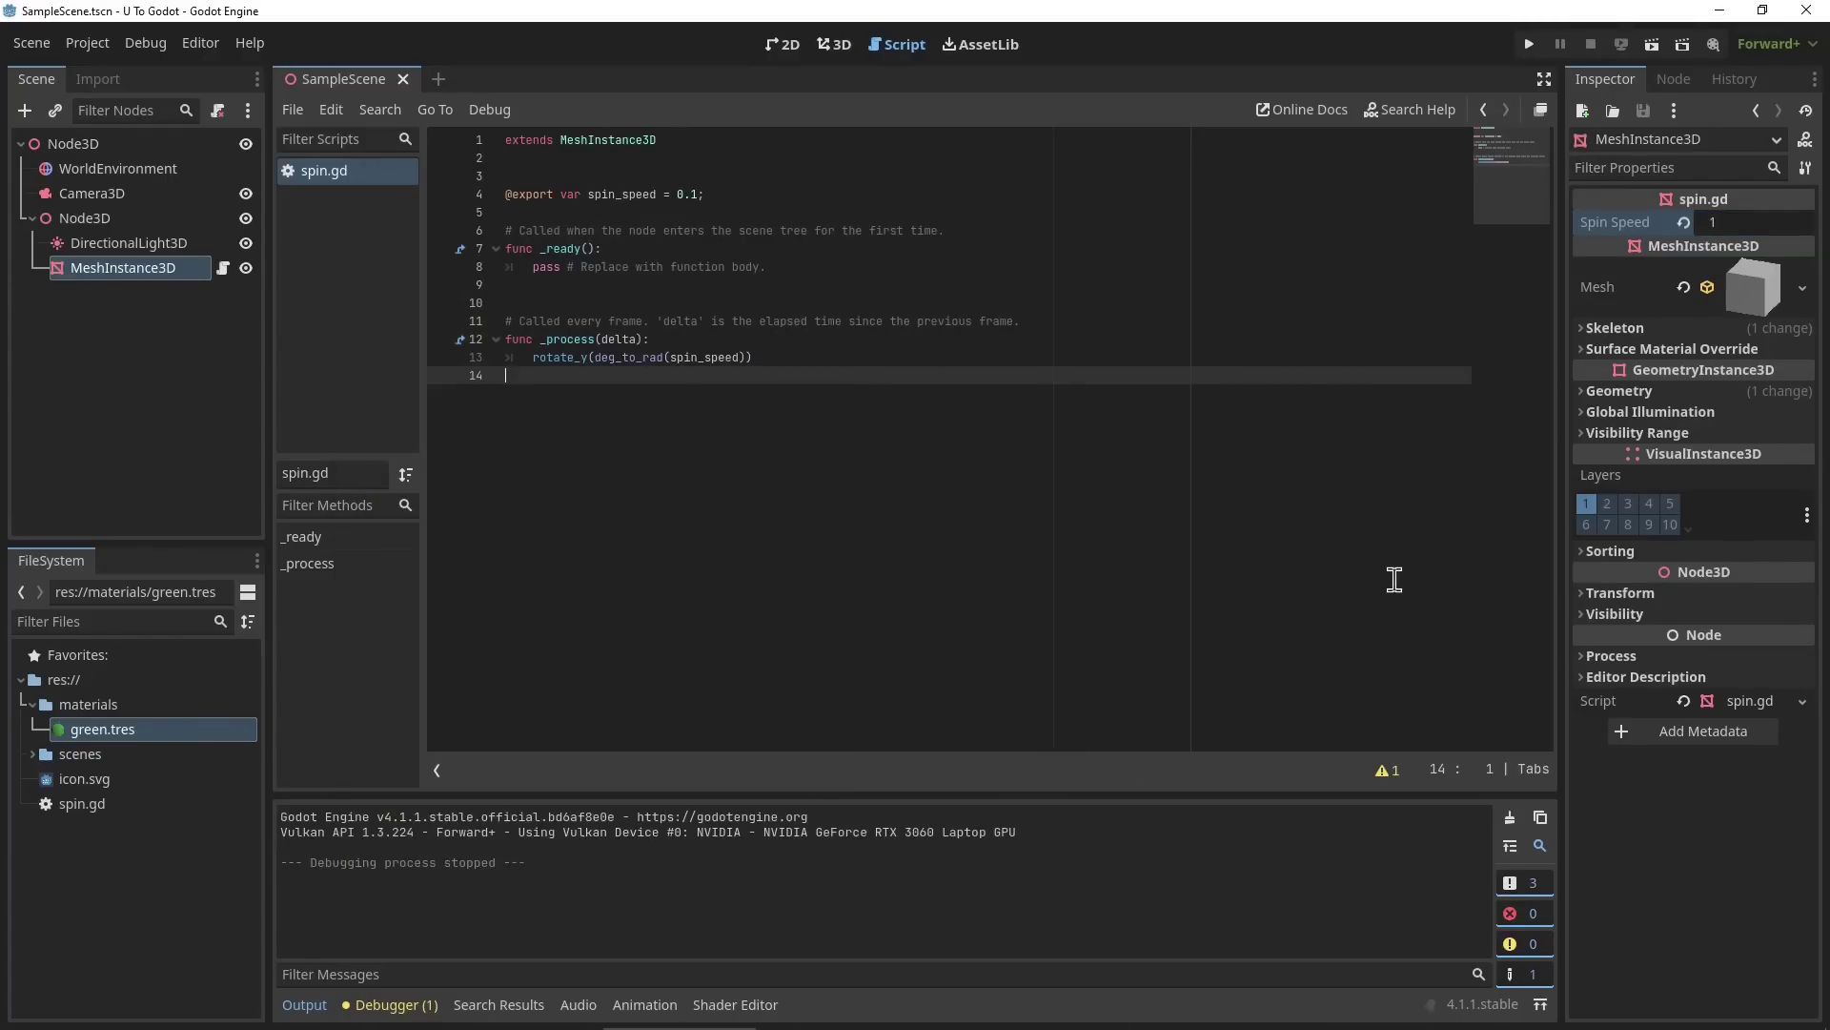
key("alt+Tab")
key("alt+Tab")
key("alt+Tab")
left_click(1060, 444)
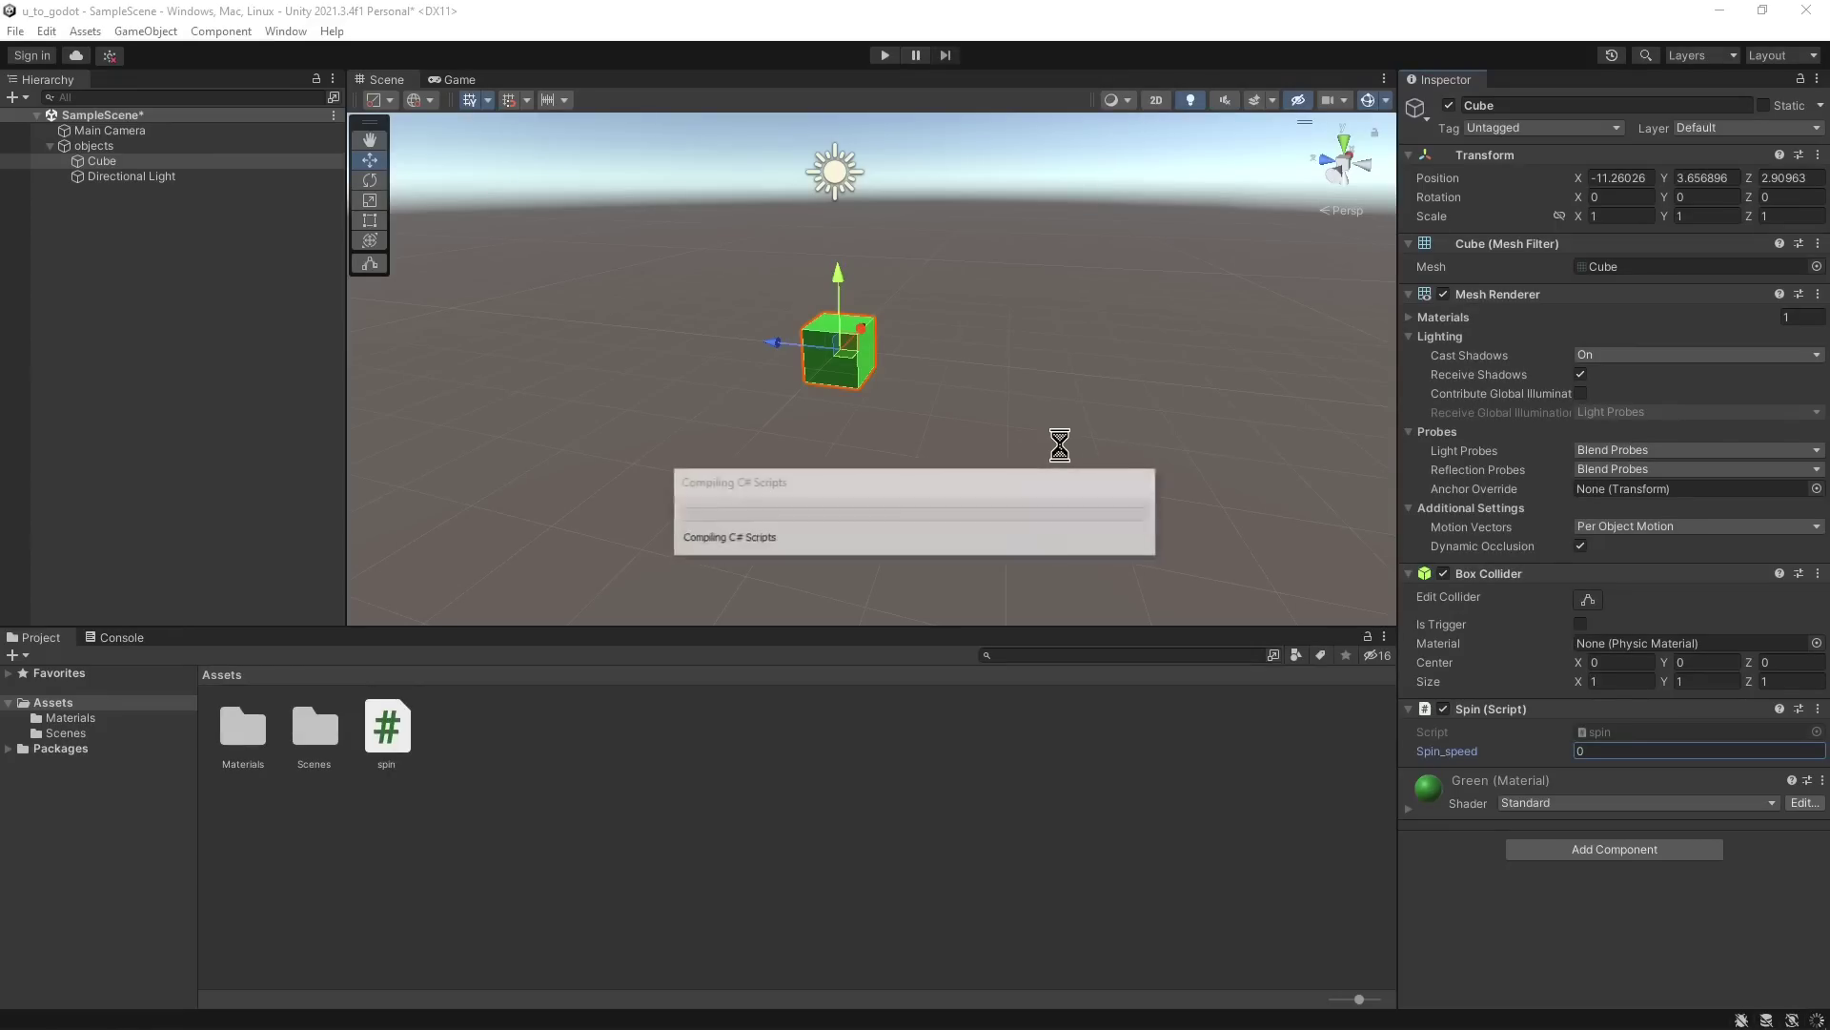
key("alt+Tab")
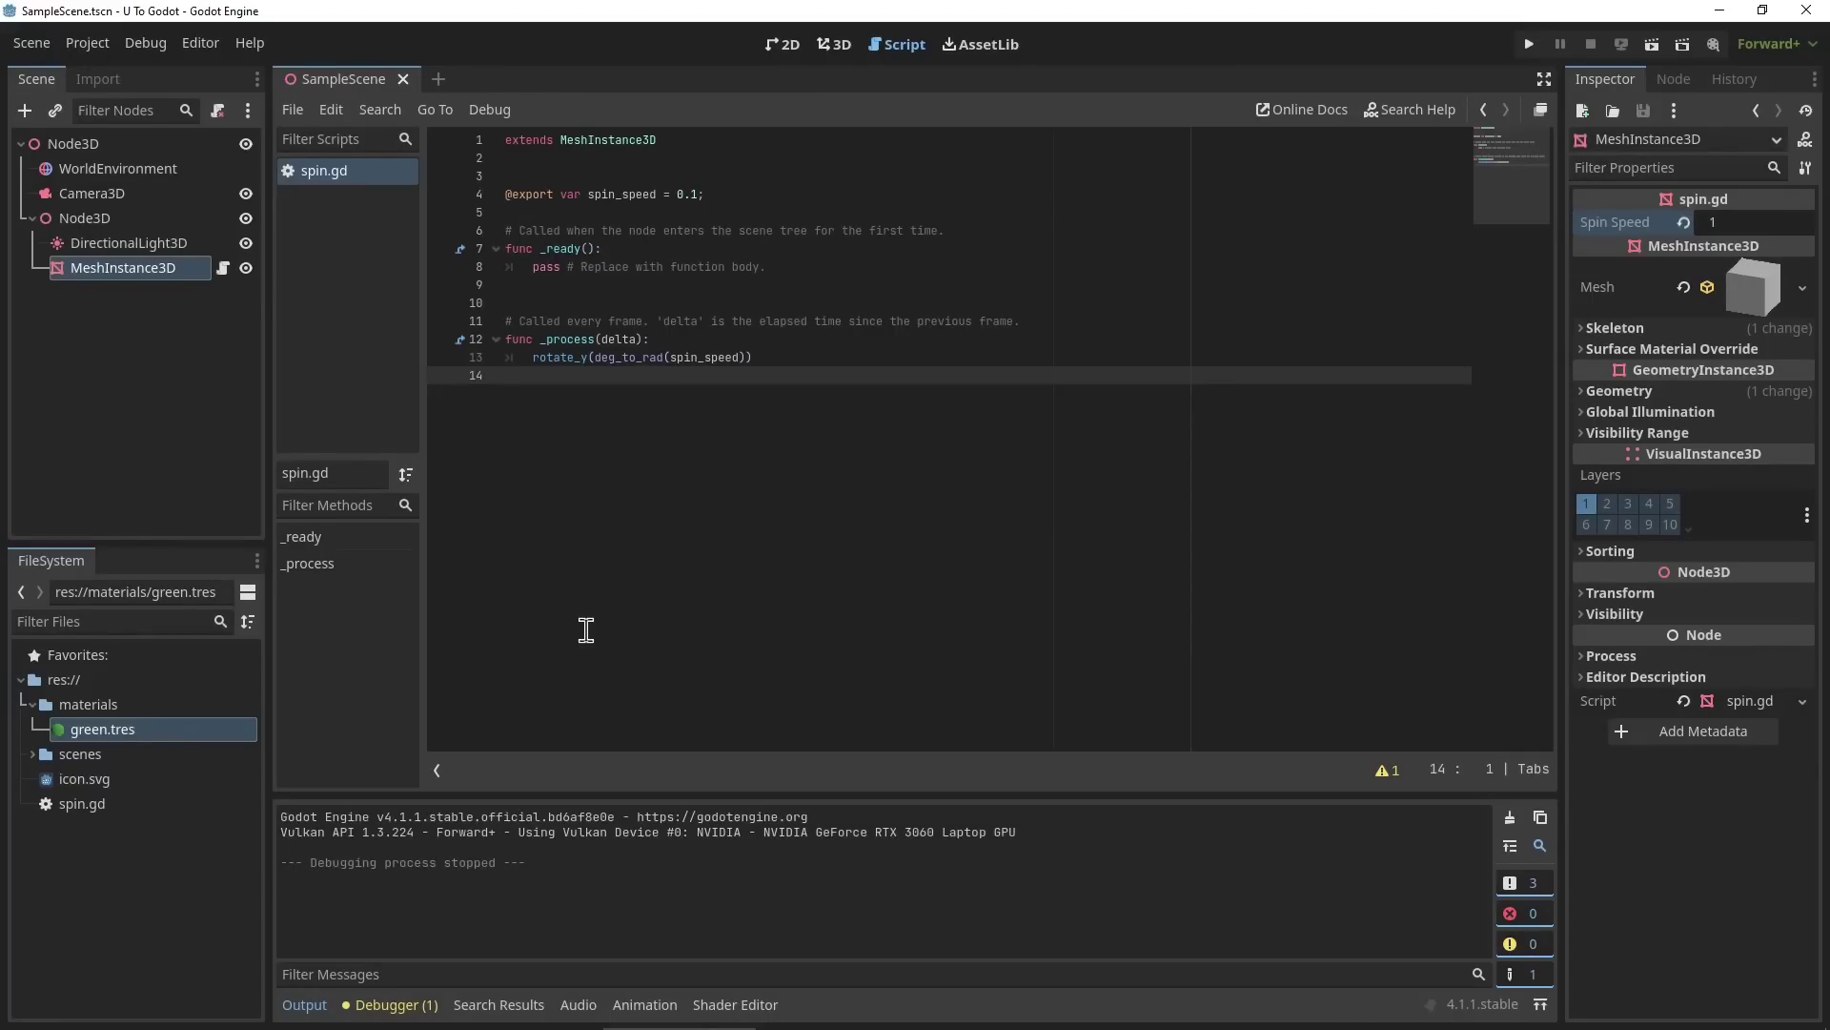
left_click(784, 355)
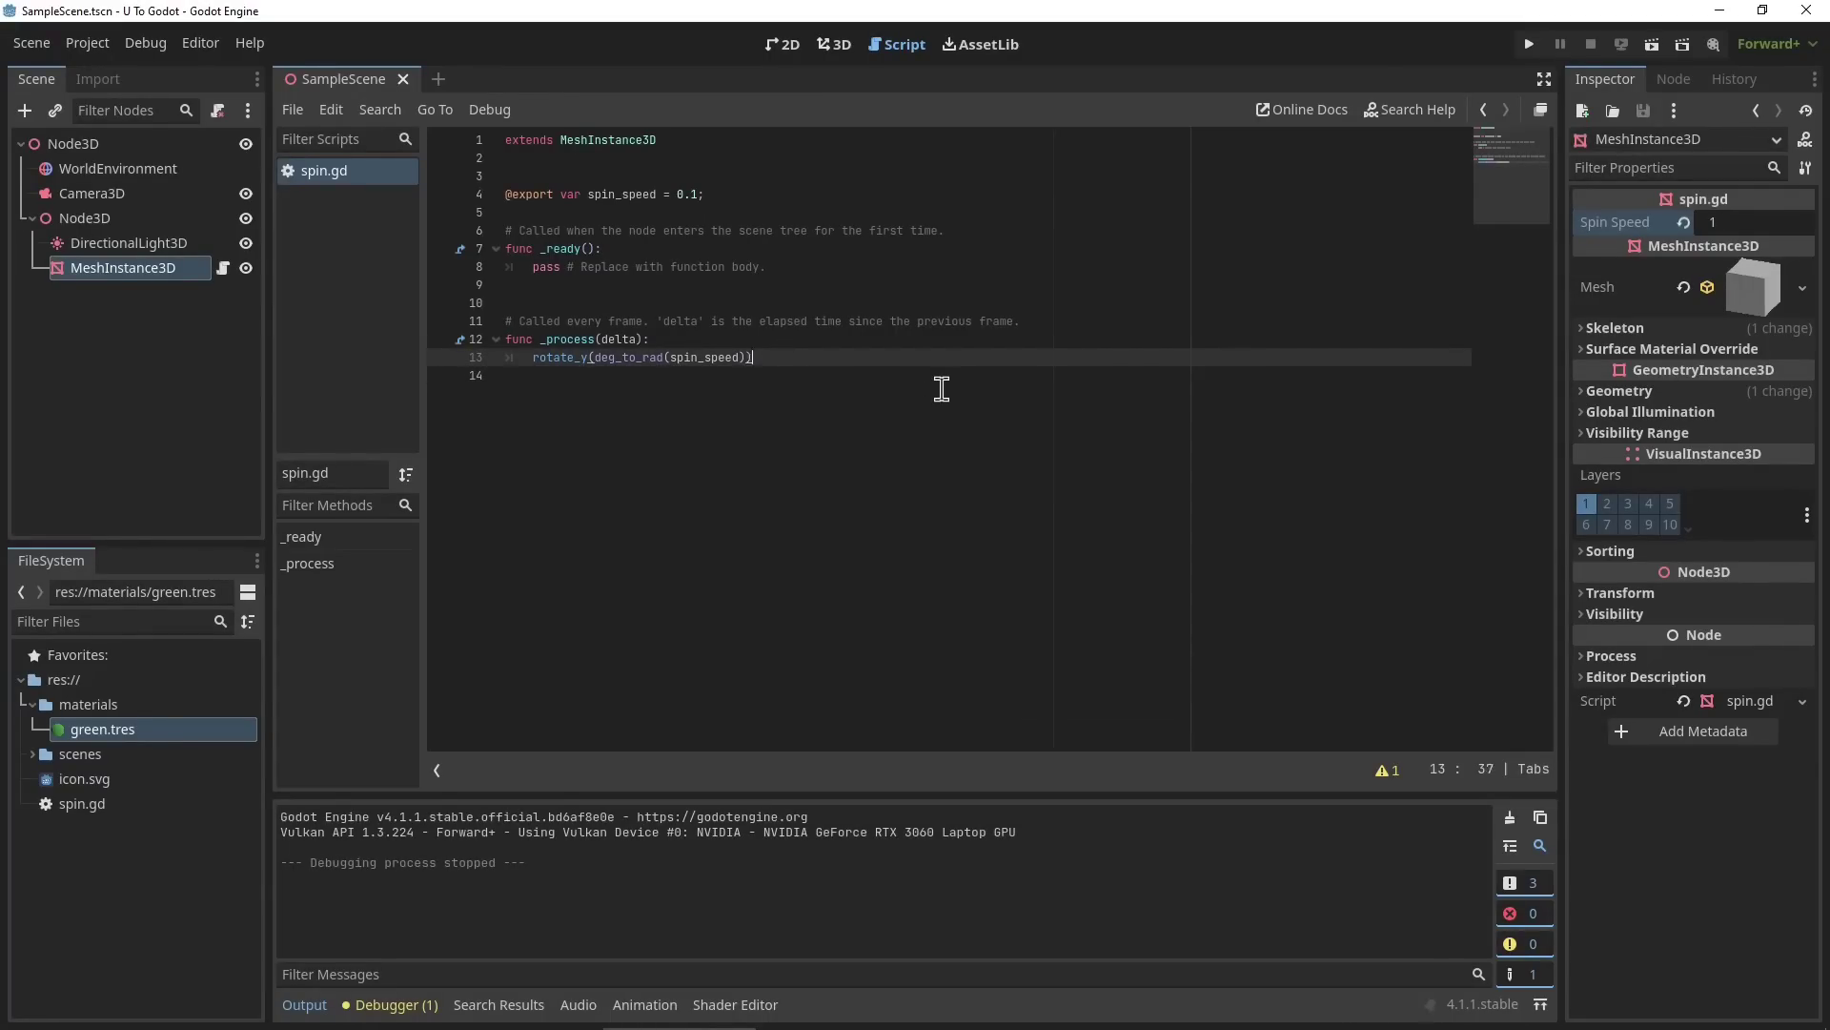
Return to spin.cs in Visual Studio Code, end the transform.Rotate line with a semicolon, and save the script.
key("alt+Tab")
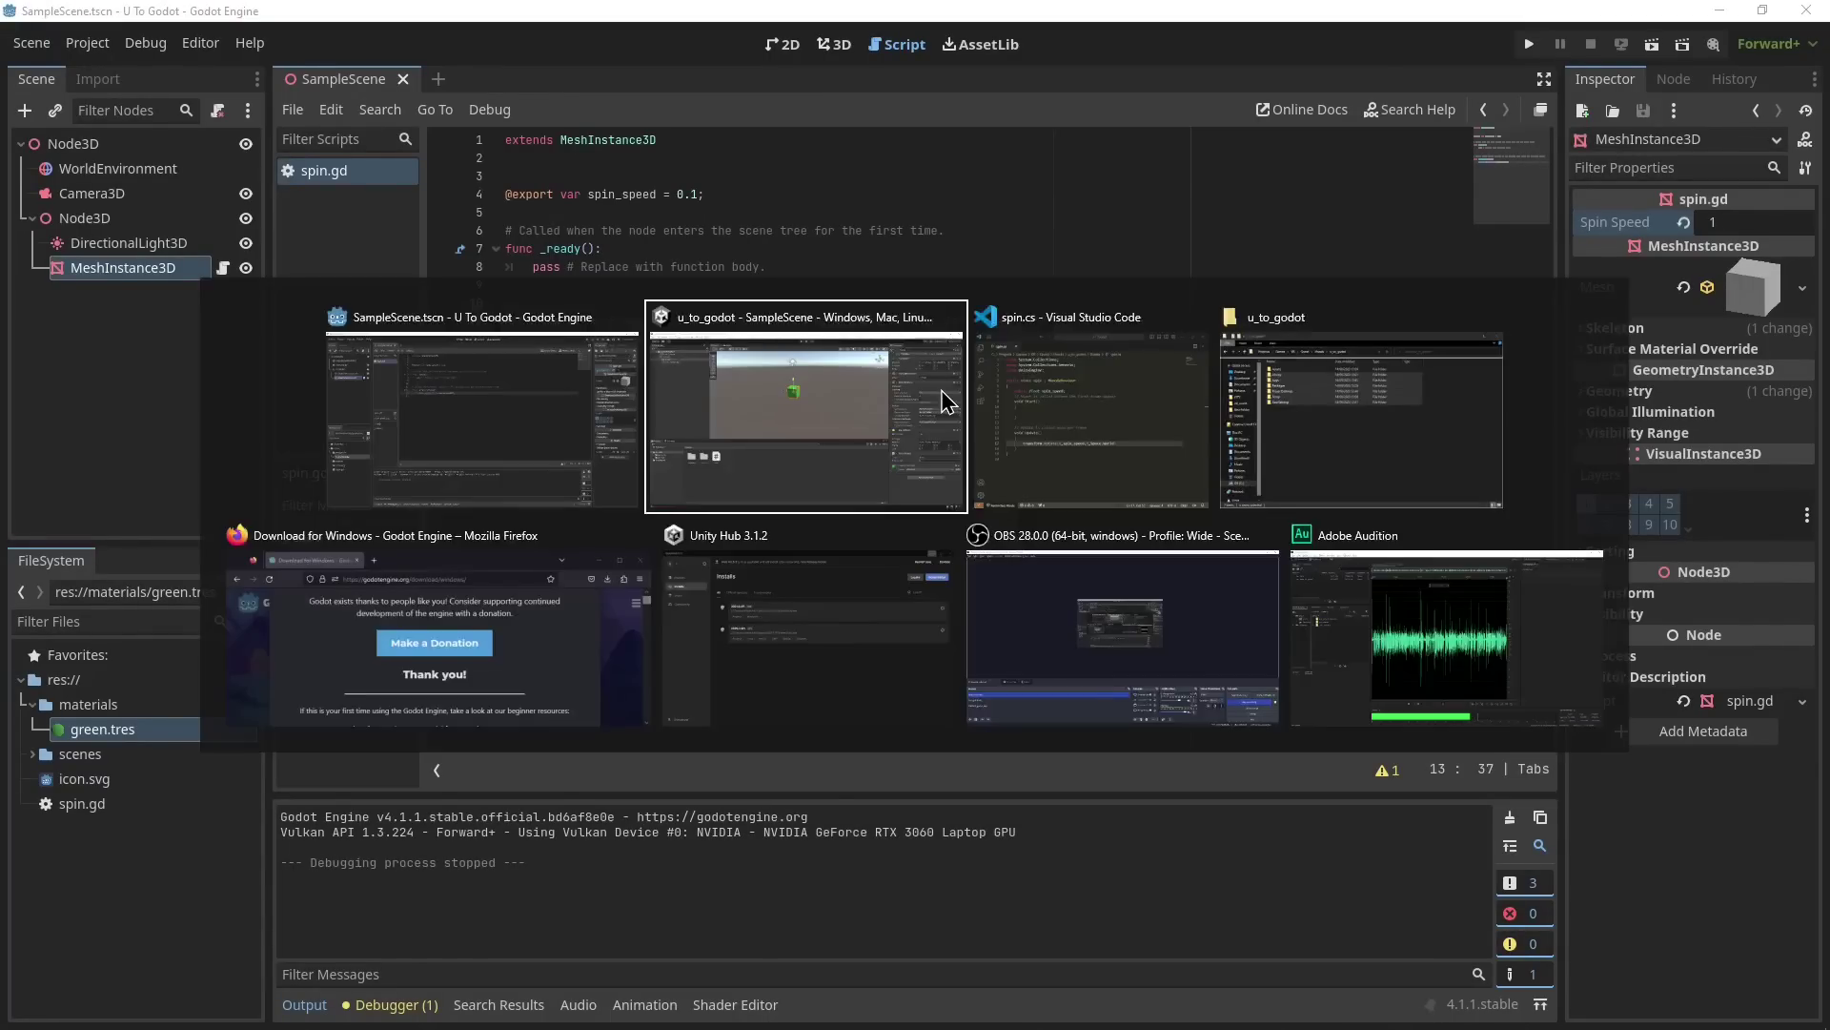
key("alt+Tab")
key("alt+Tab")
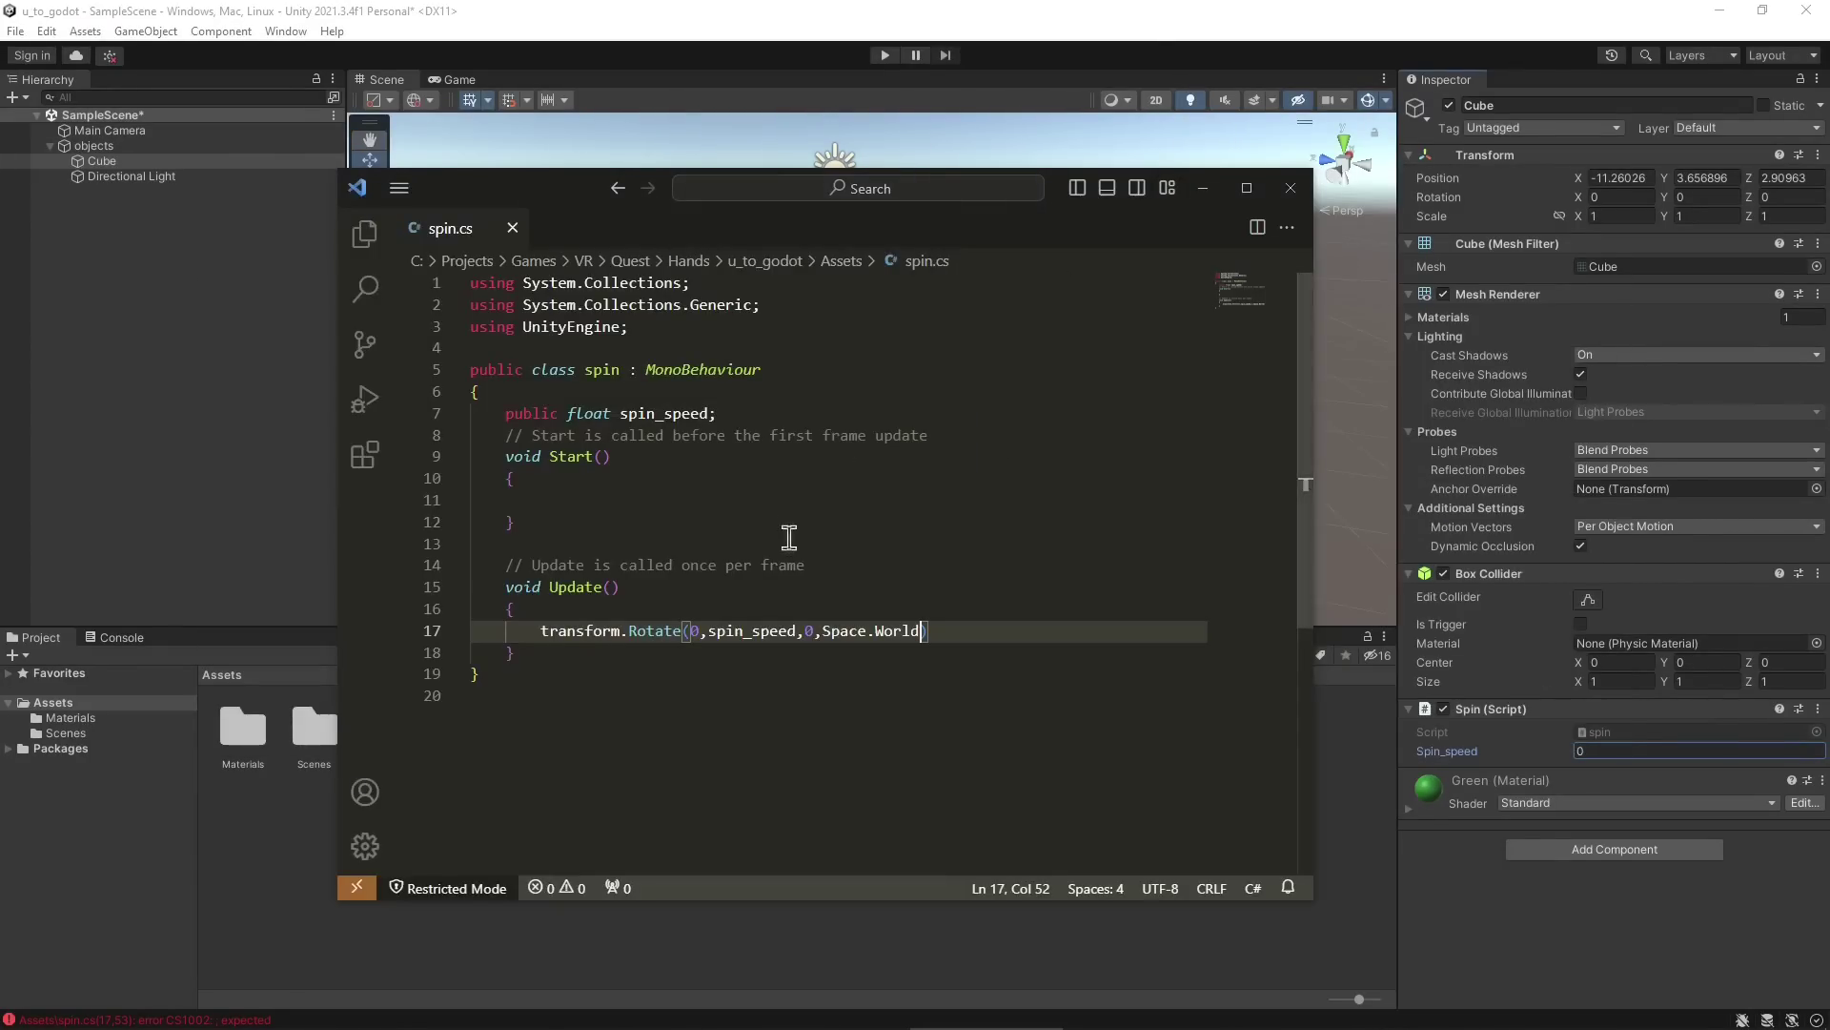
type(";")
Play the scene in Unity, try a Spin_speed of 1 on the Cube during play mode, and stop playback.
left_click(928, 13)
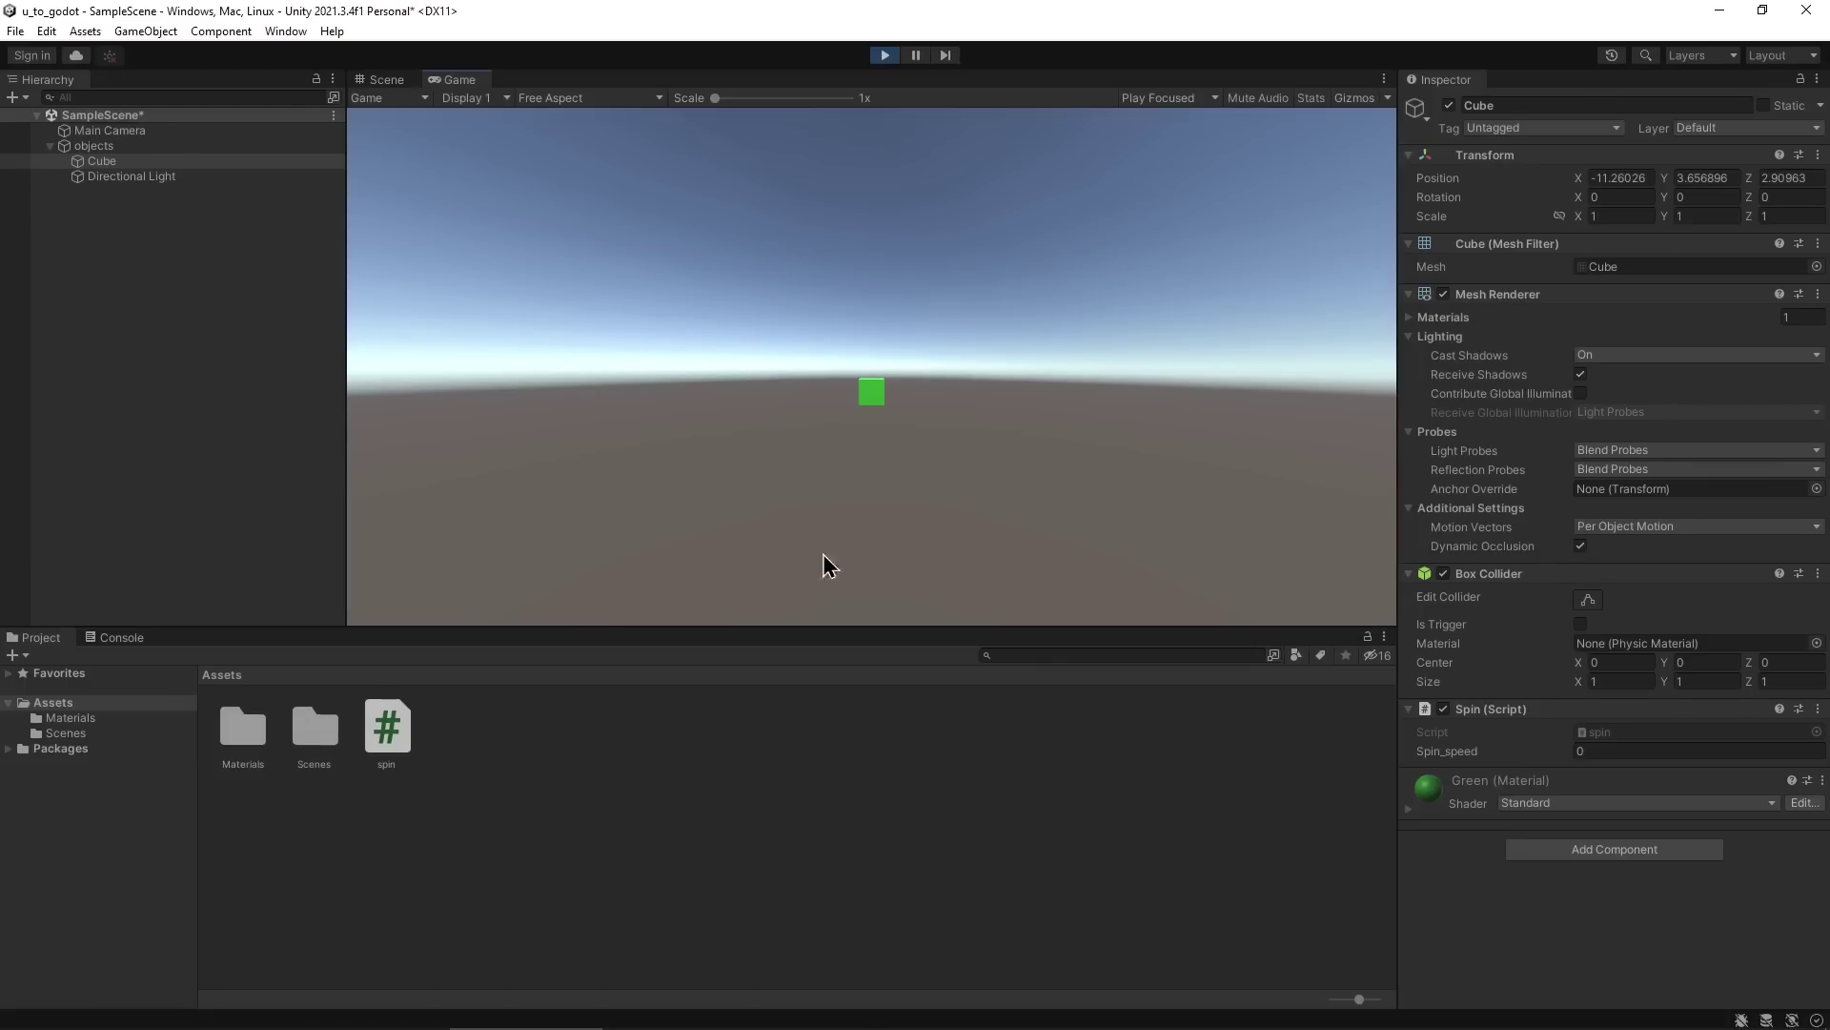
left_click(1617, 752)
type("1")
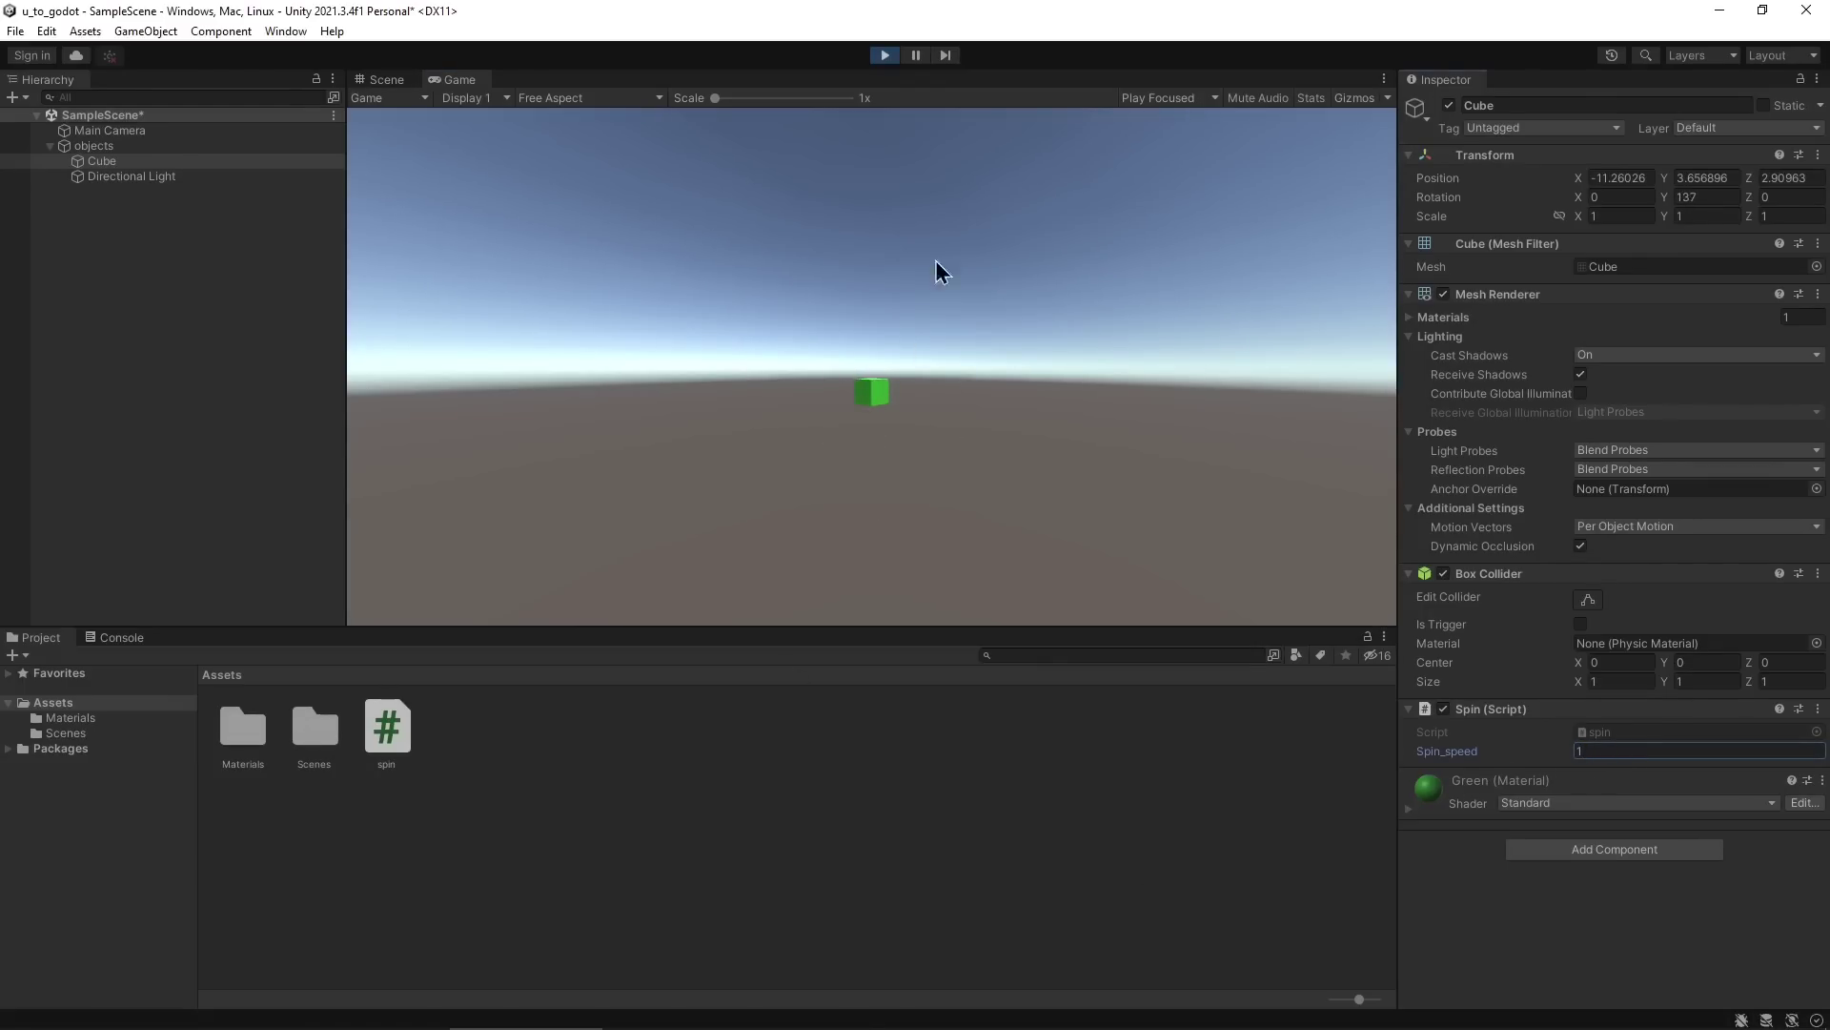
left_click(884, 54)
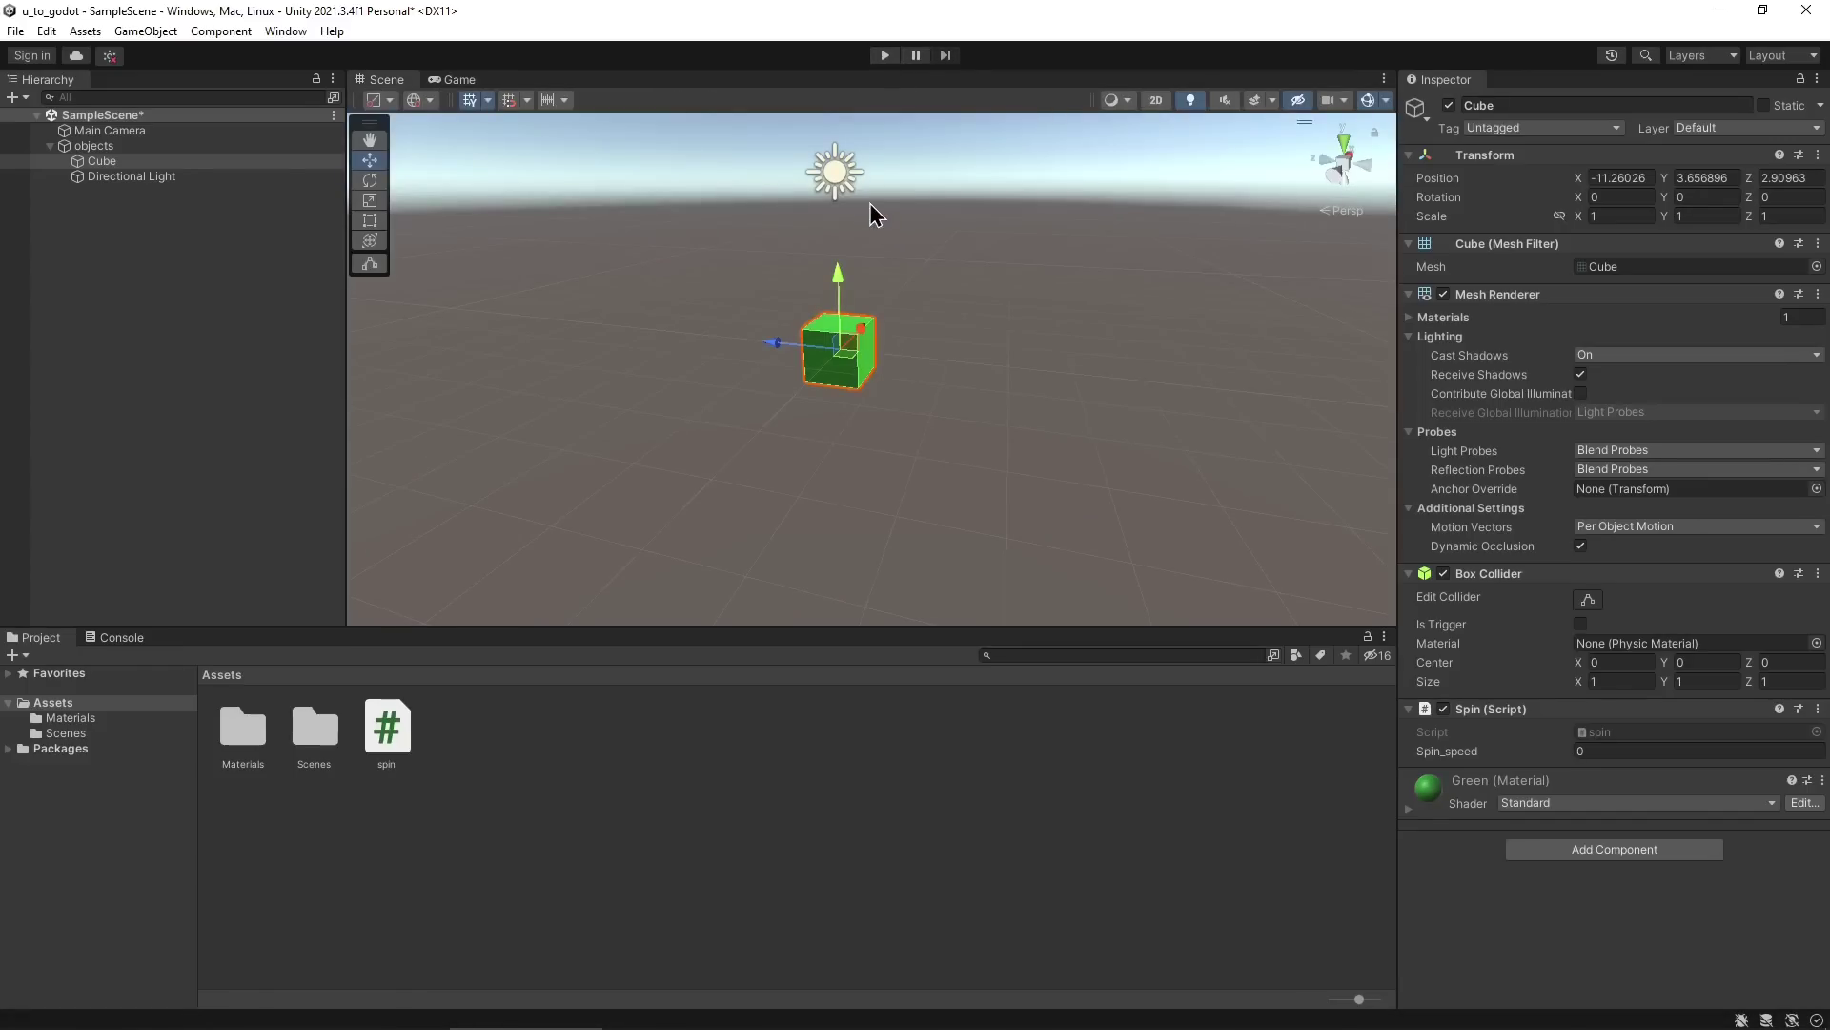
Set the Cube's Spin_speed to 1 in edit mode, play the scene to check the rotation, and deselect the cube.
left_click(1610, 753)
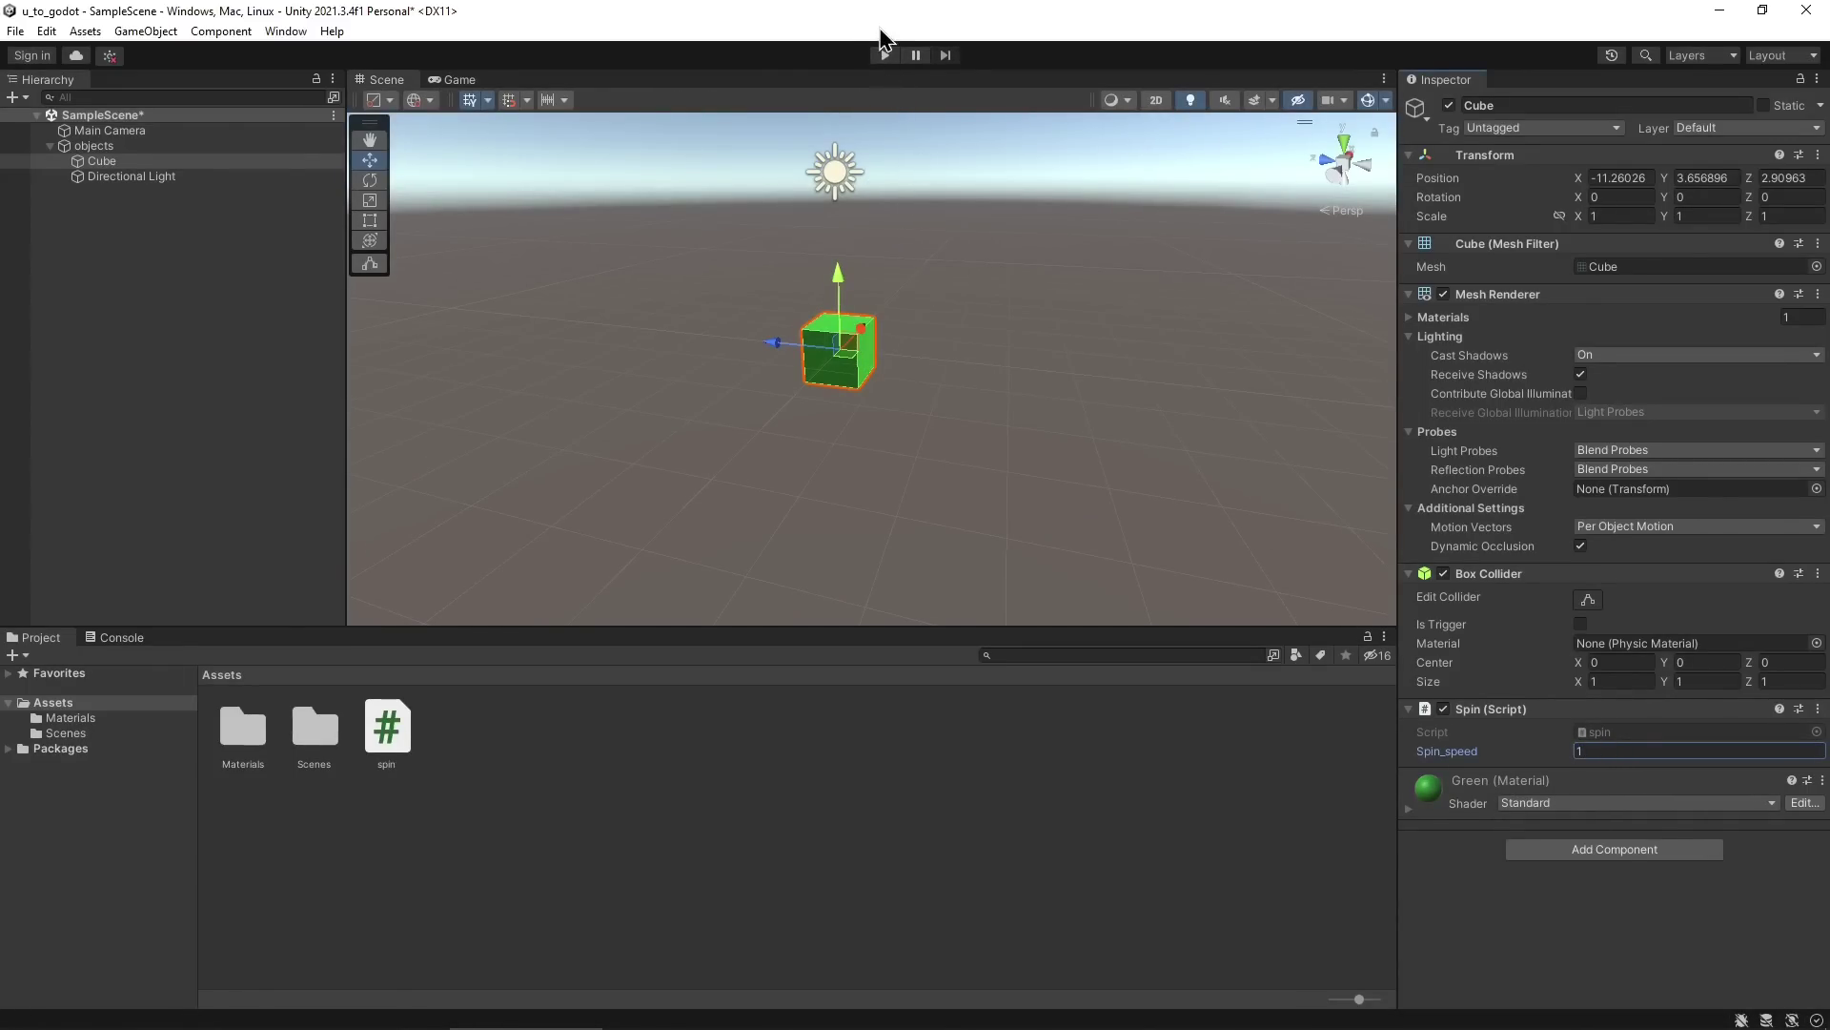
left_click(885, 54)
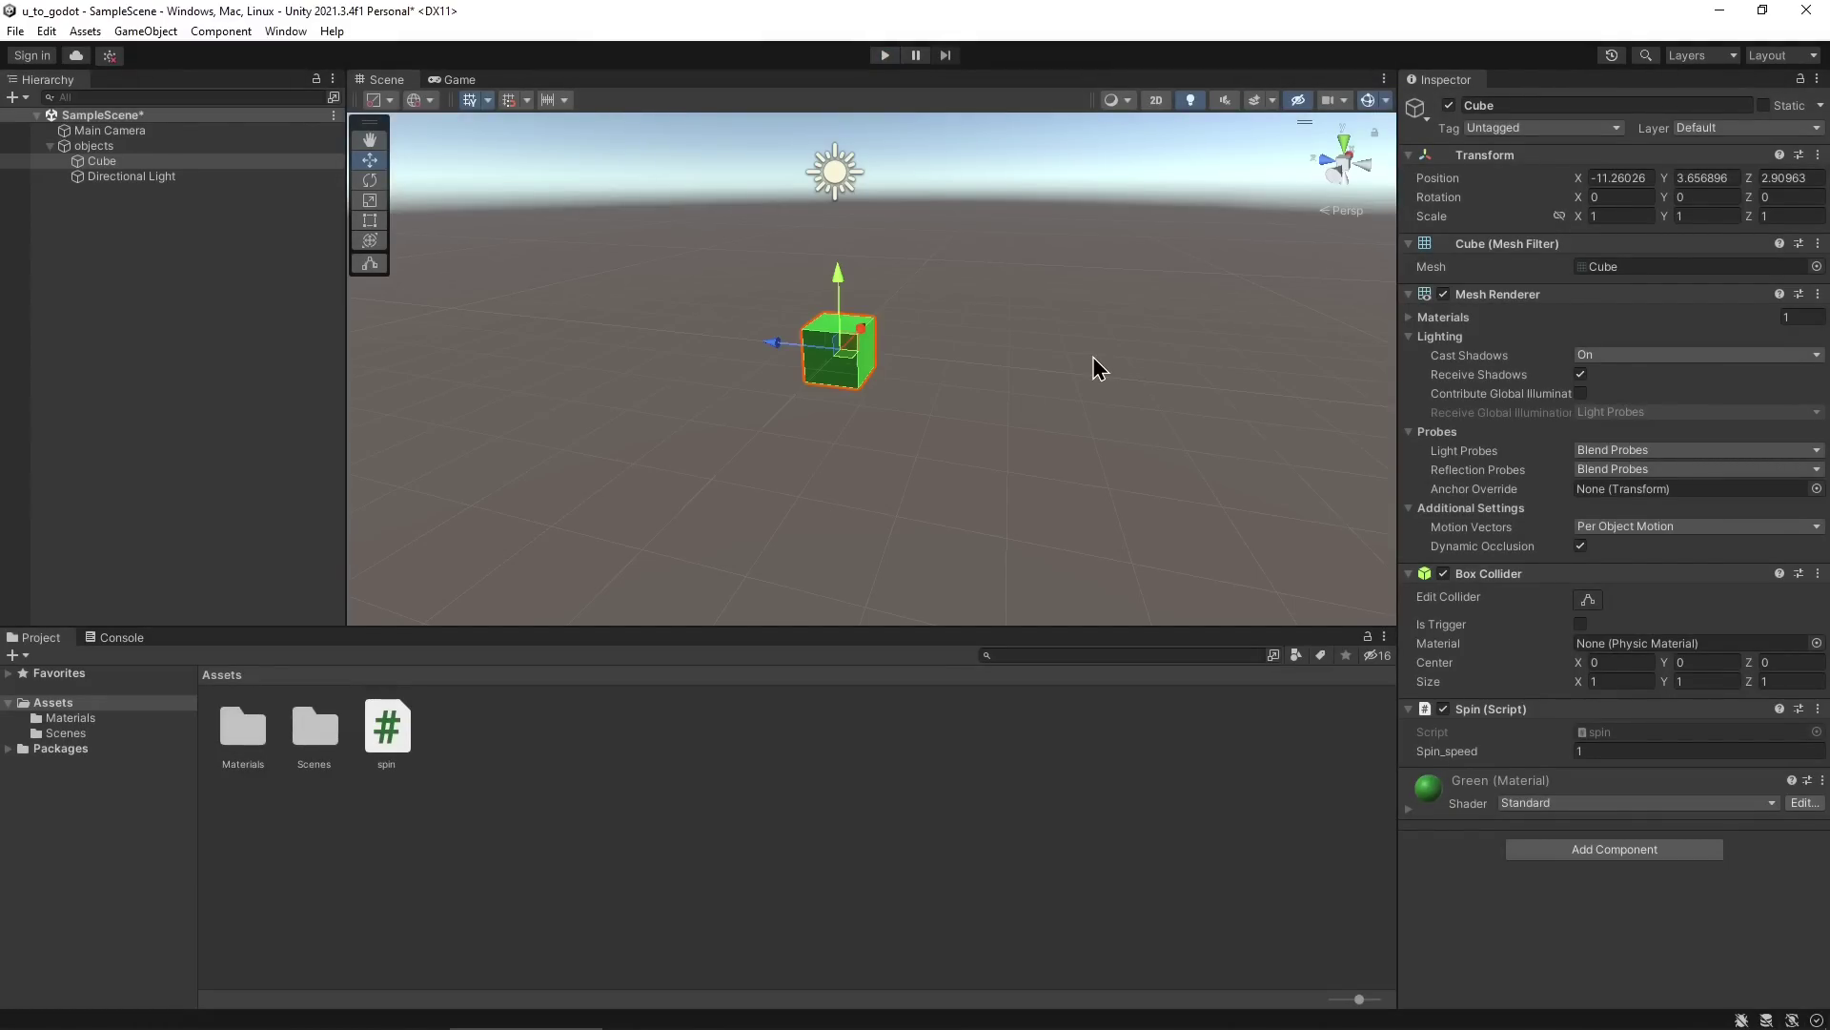
left_click(572, 356)
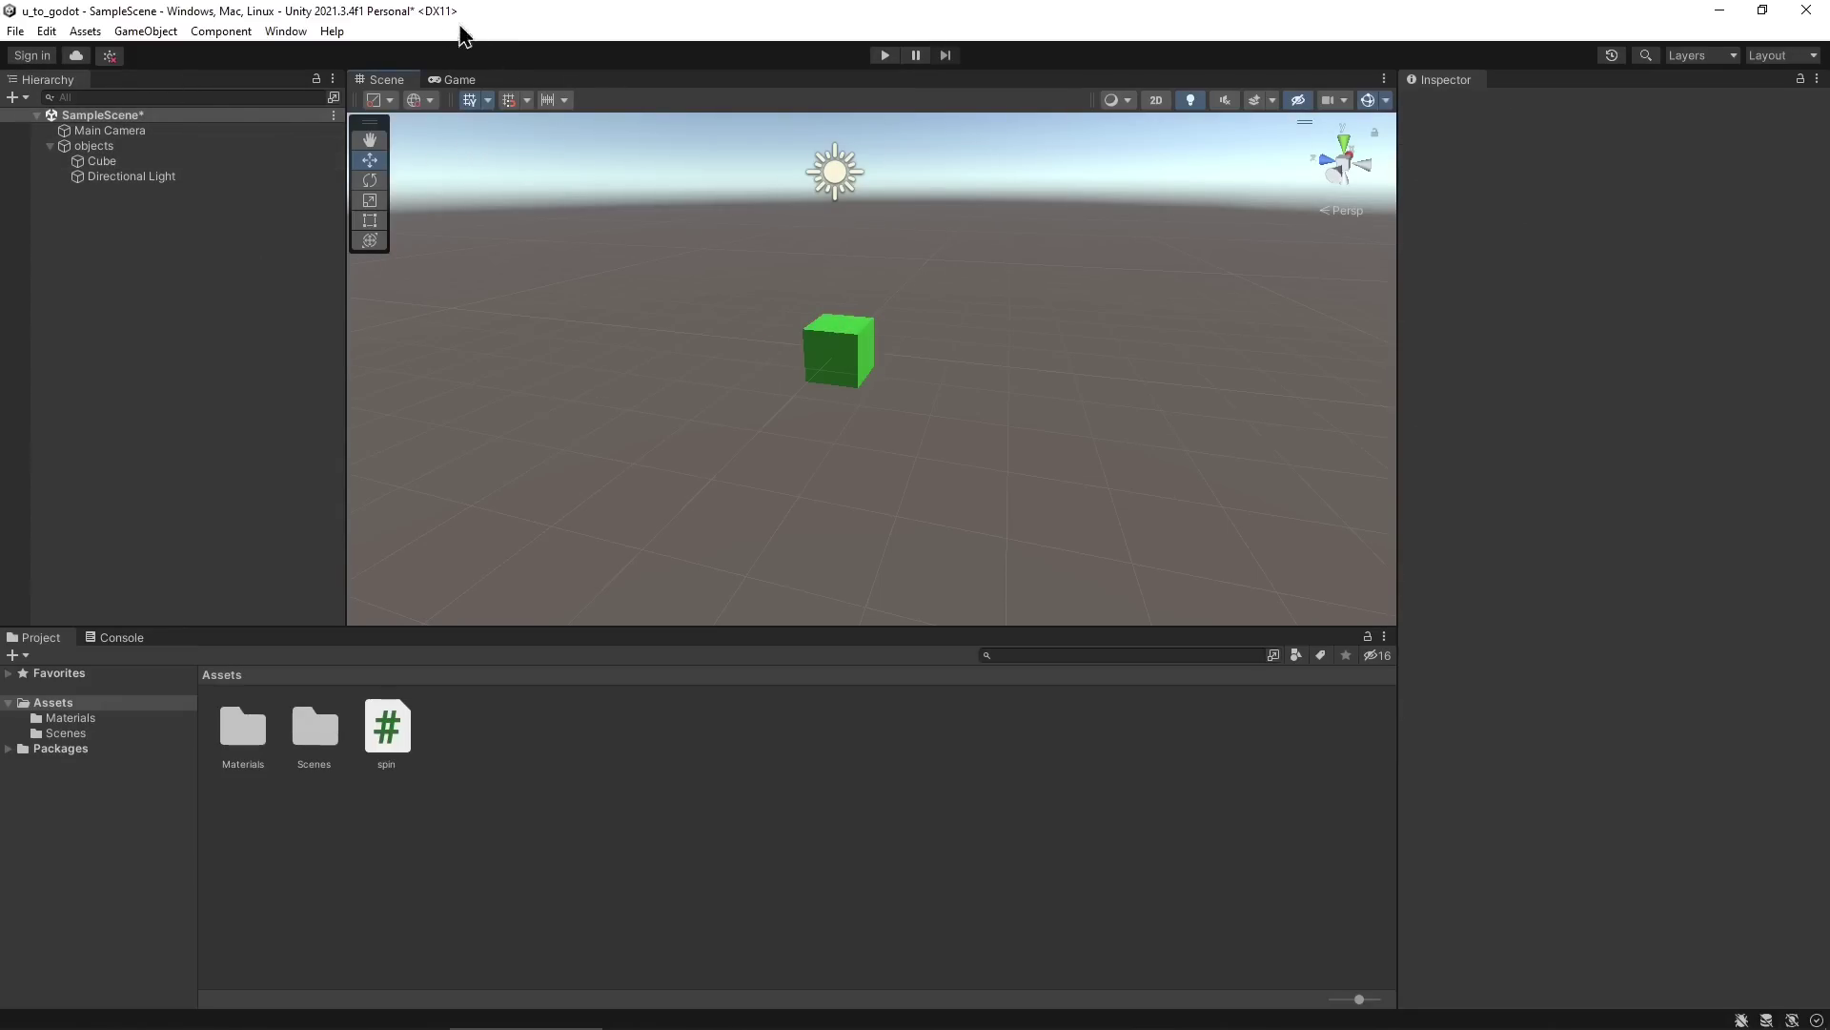
Restore Unity and Godot to smaller overlapping windows and close the code editor, file explorer and browser windows behind them.
left_click_drag(446, 17, 541, 79)
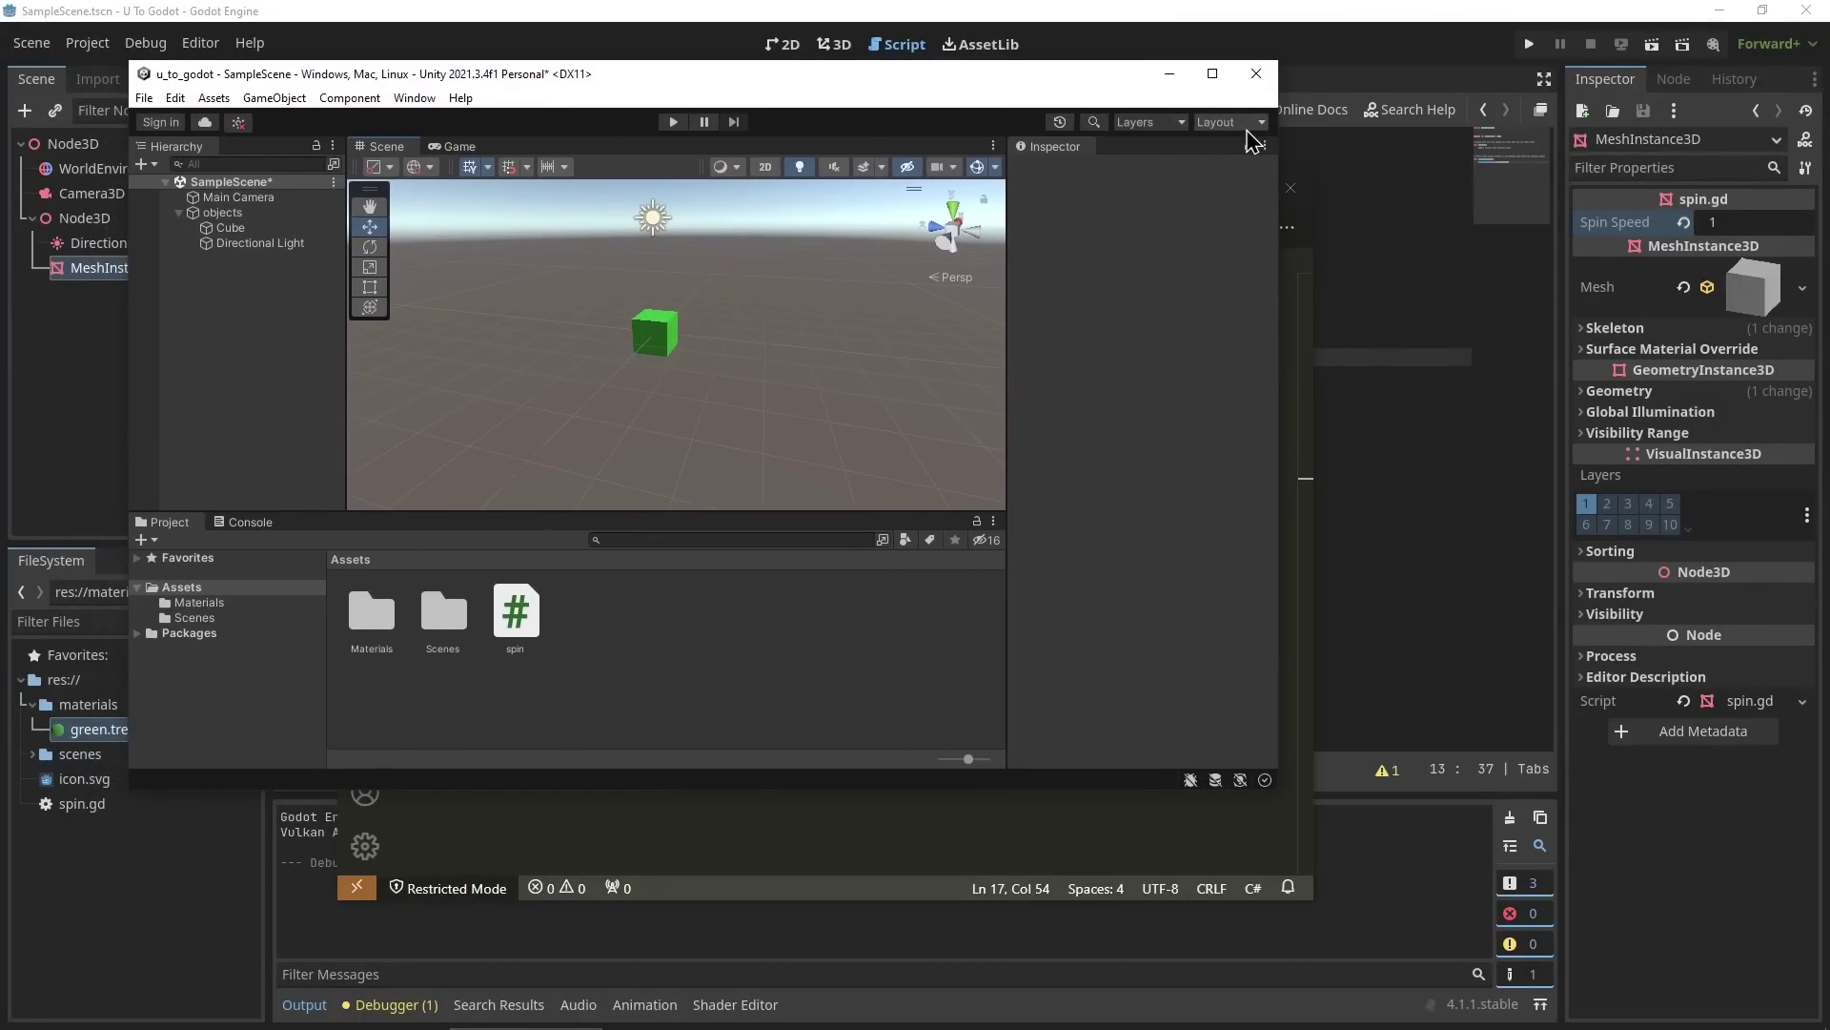
left_click_drag(1334, 11, 1230, 374)
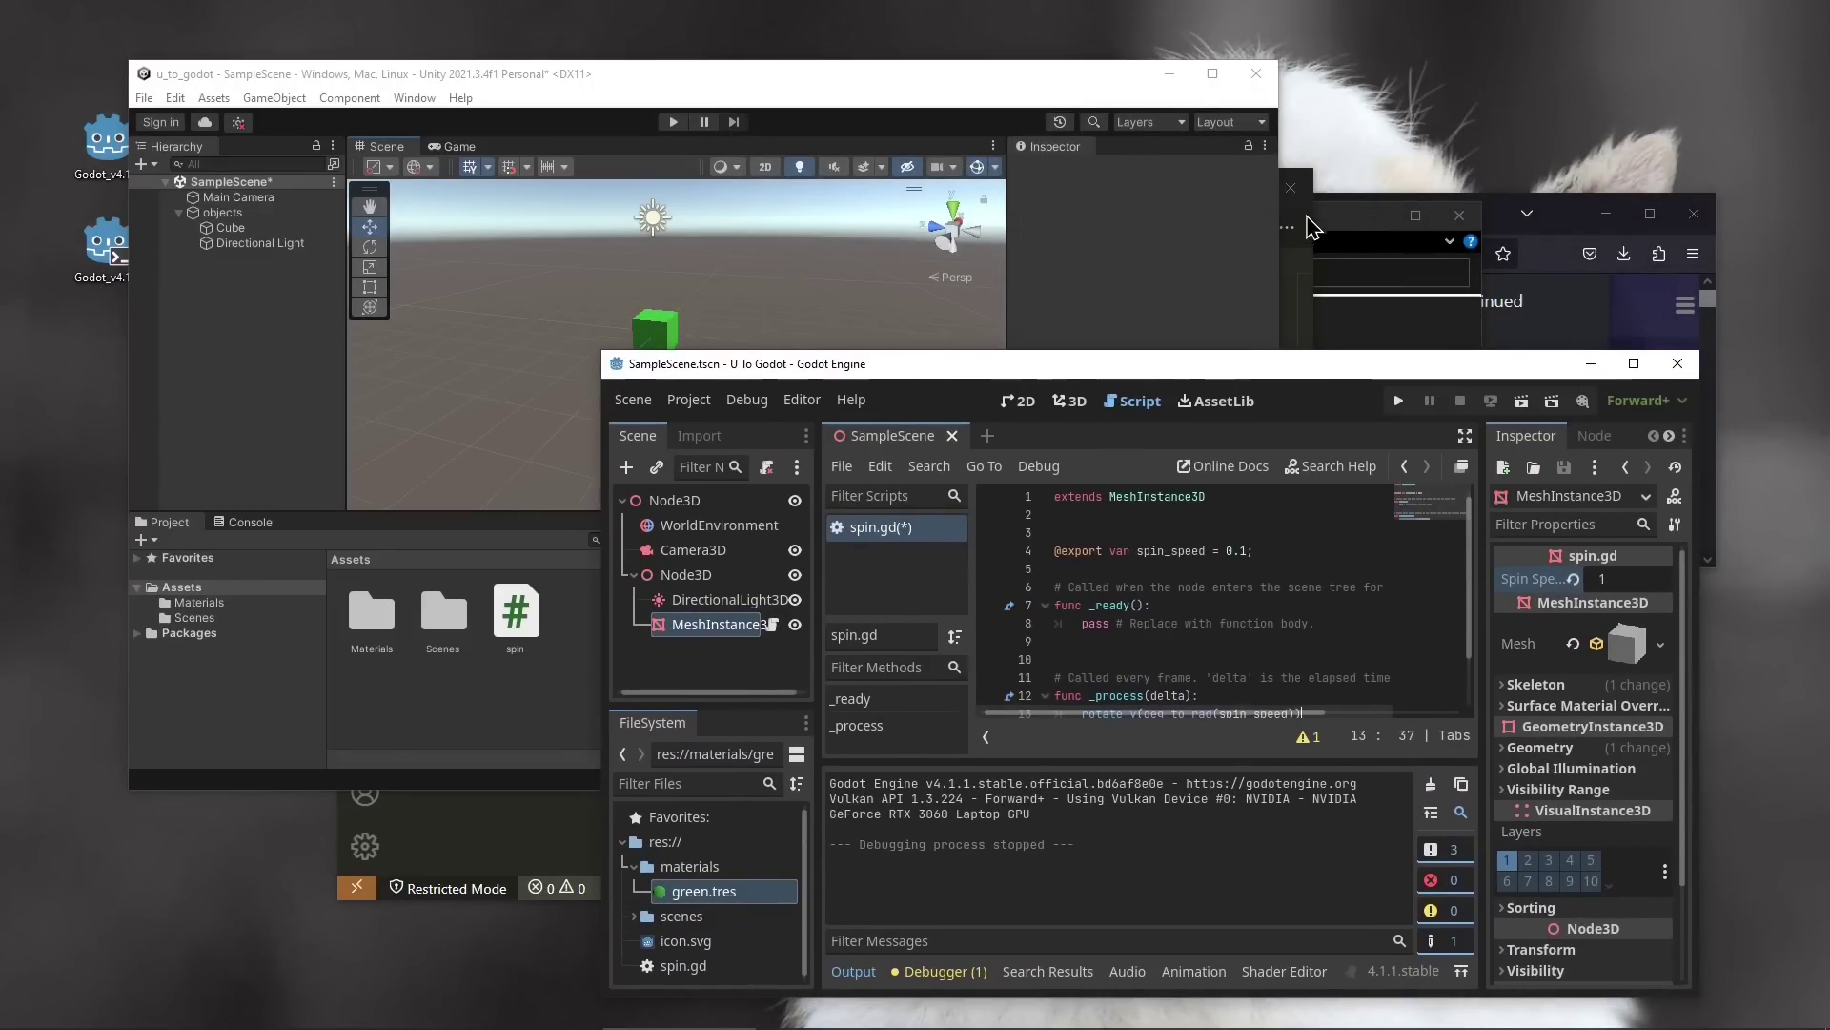
left_click(1304, 220)
left_click(1296, 191)
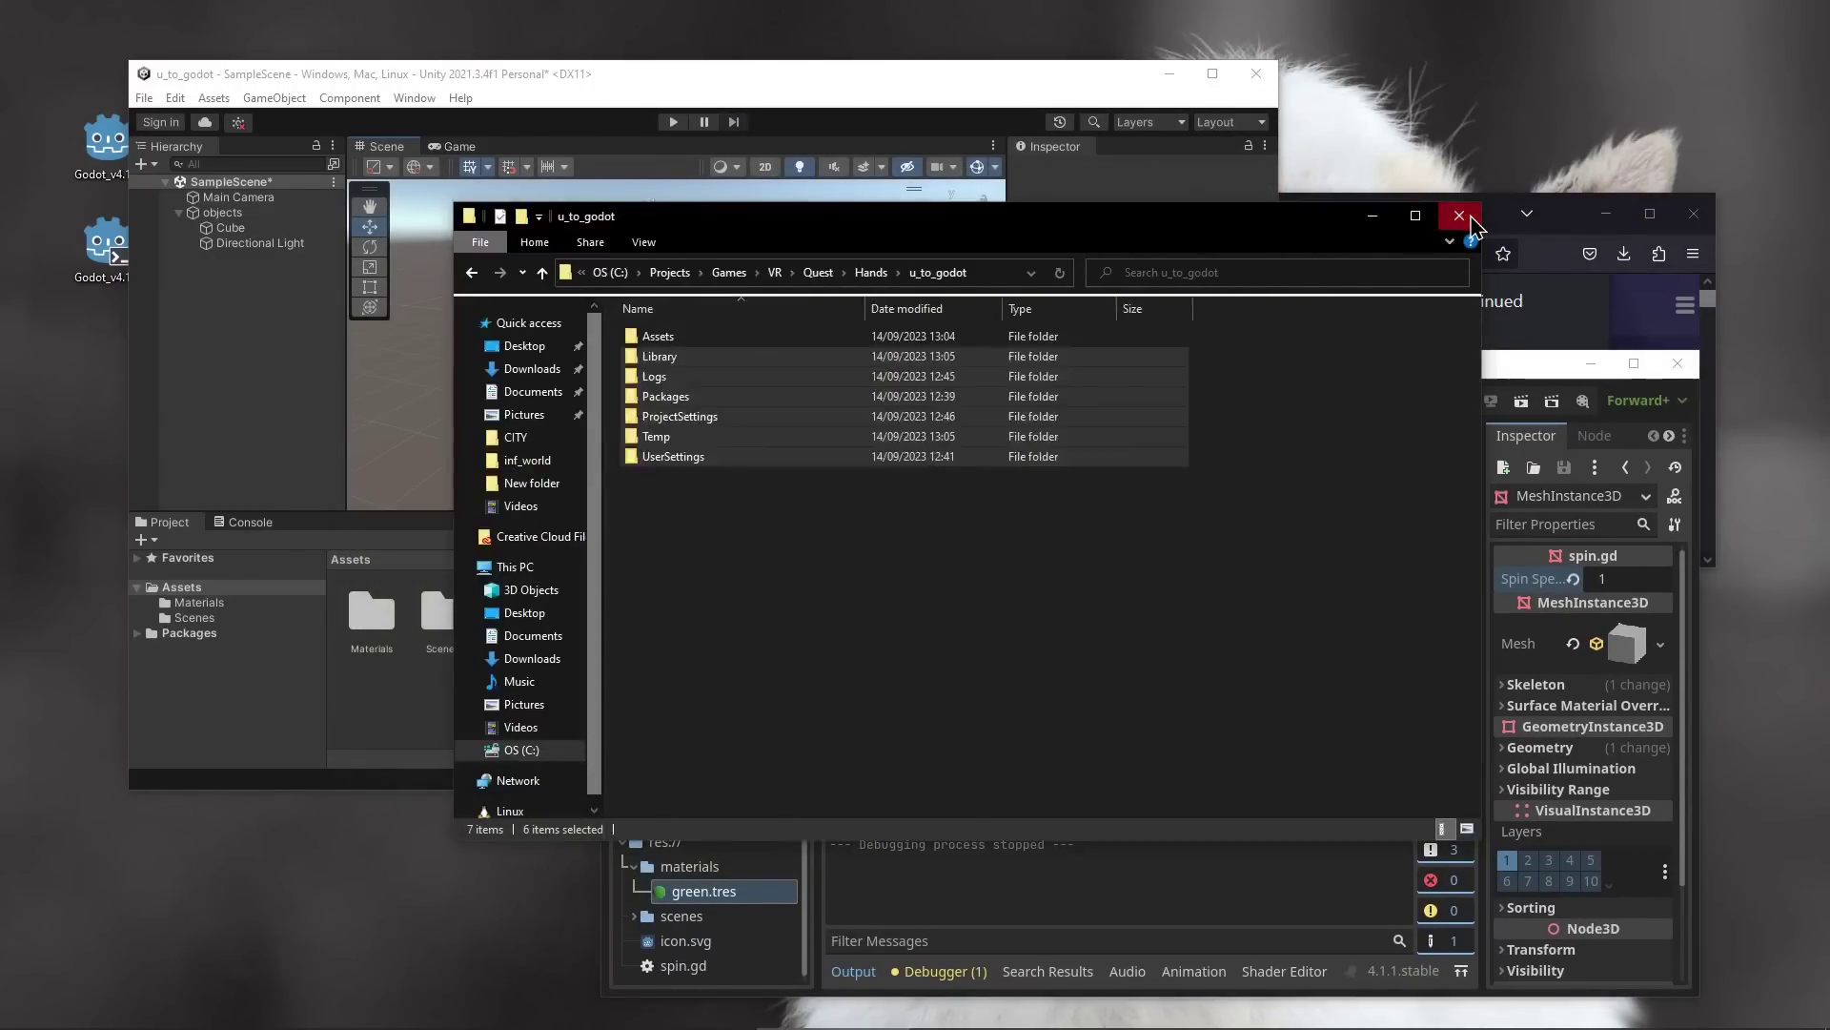
left_click(1072, 291)
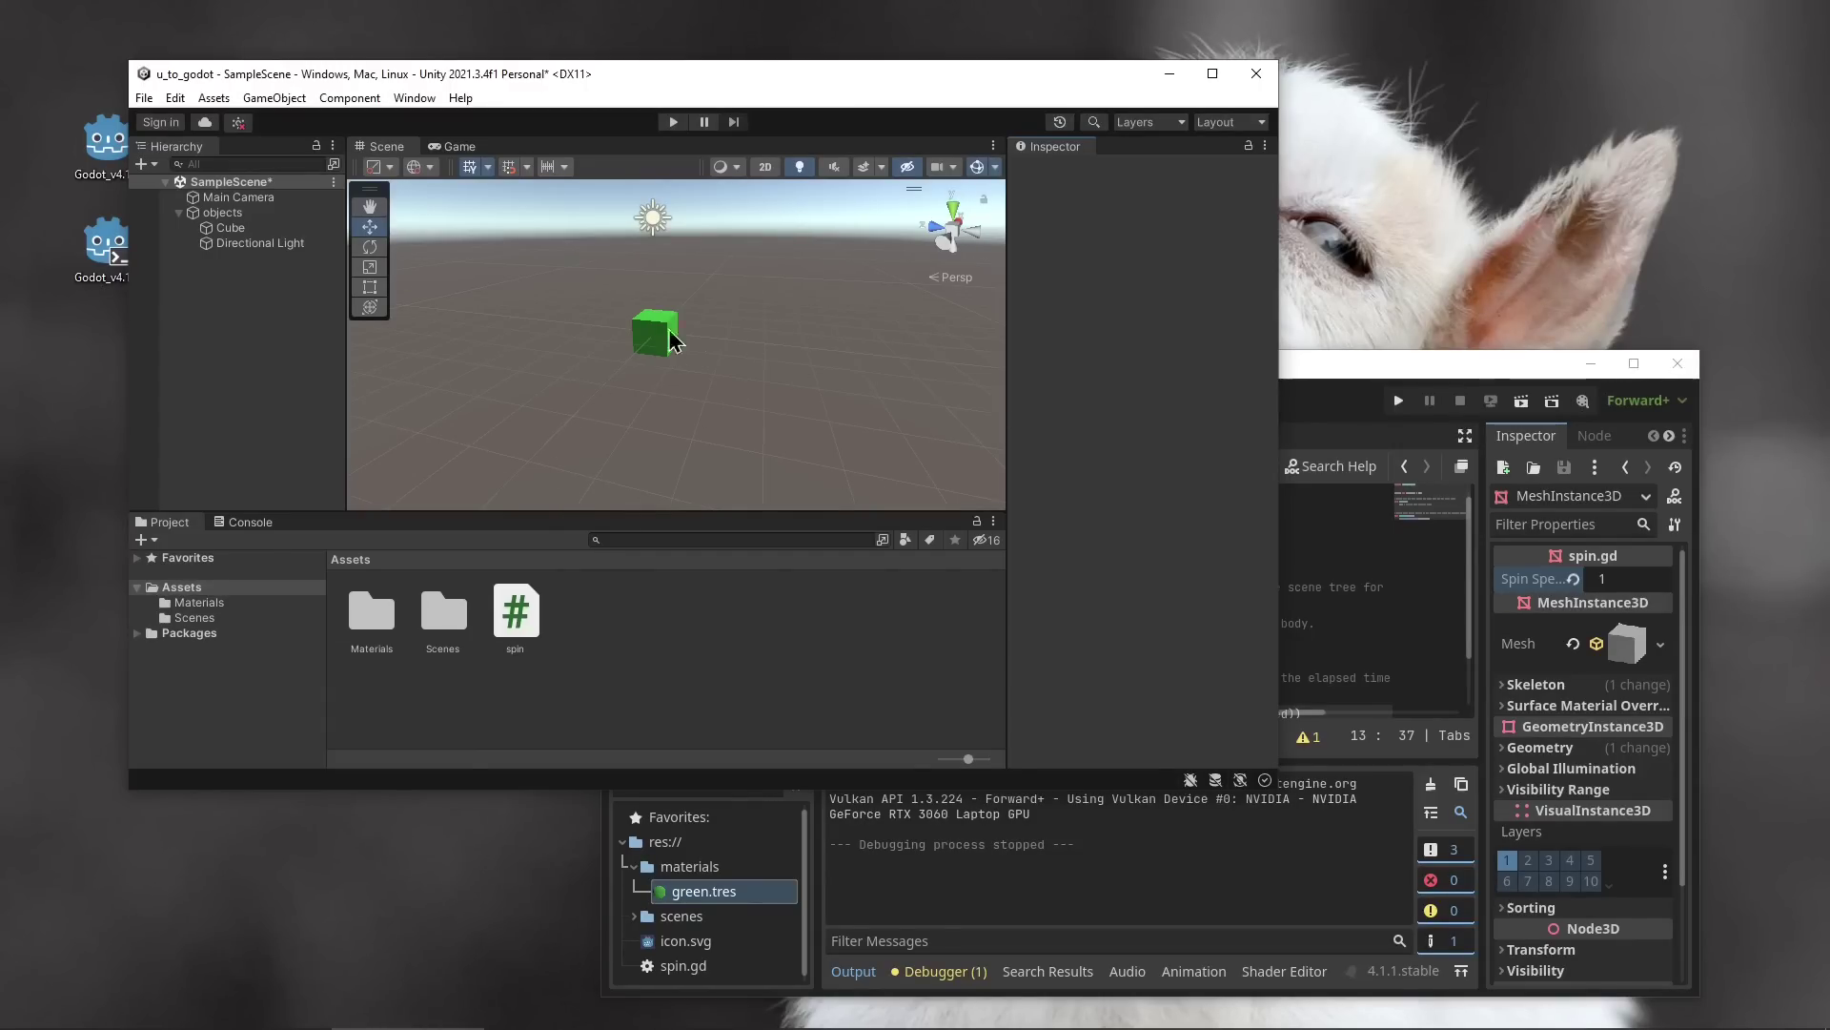
Save the Unity SampleScene, bring the Godot window forward, and return to the Unity window.
key("ctrl+s")
left_click(1287, 368)
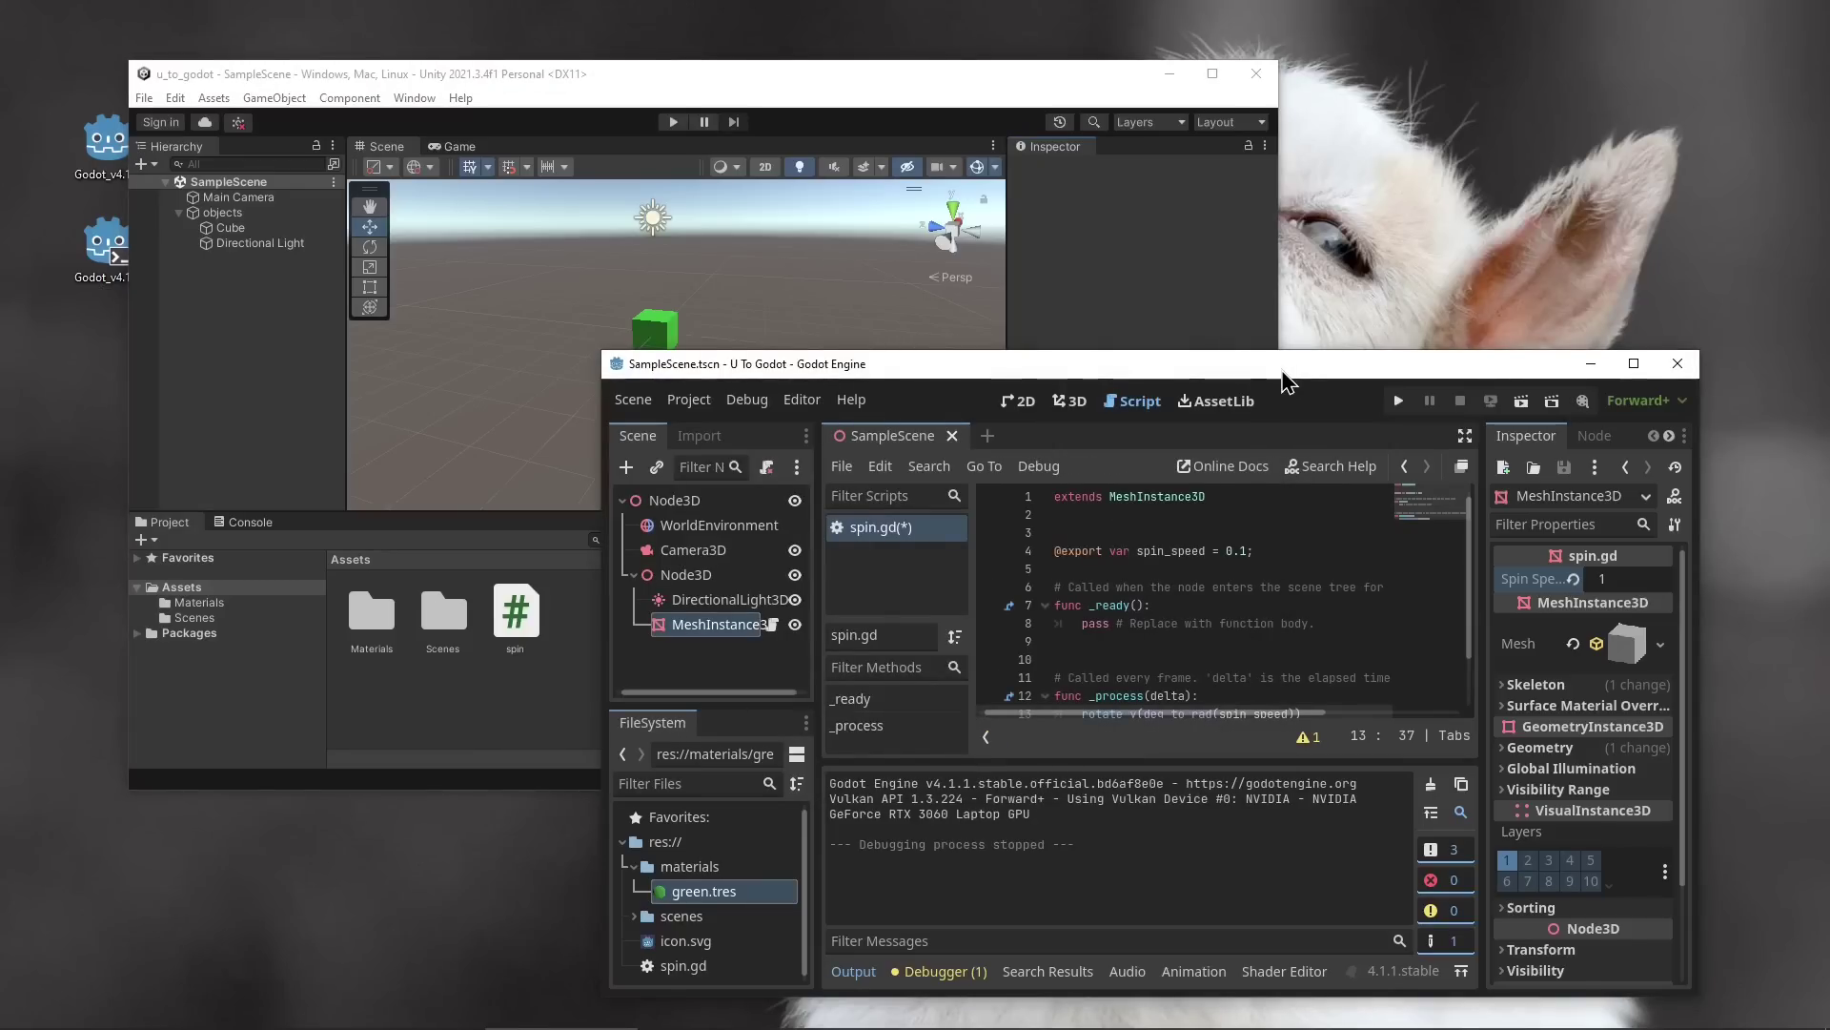
left_click(733, 90)
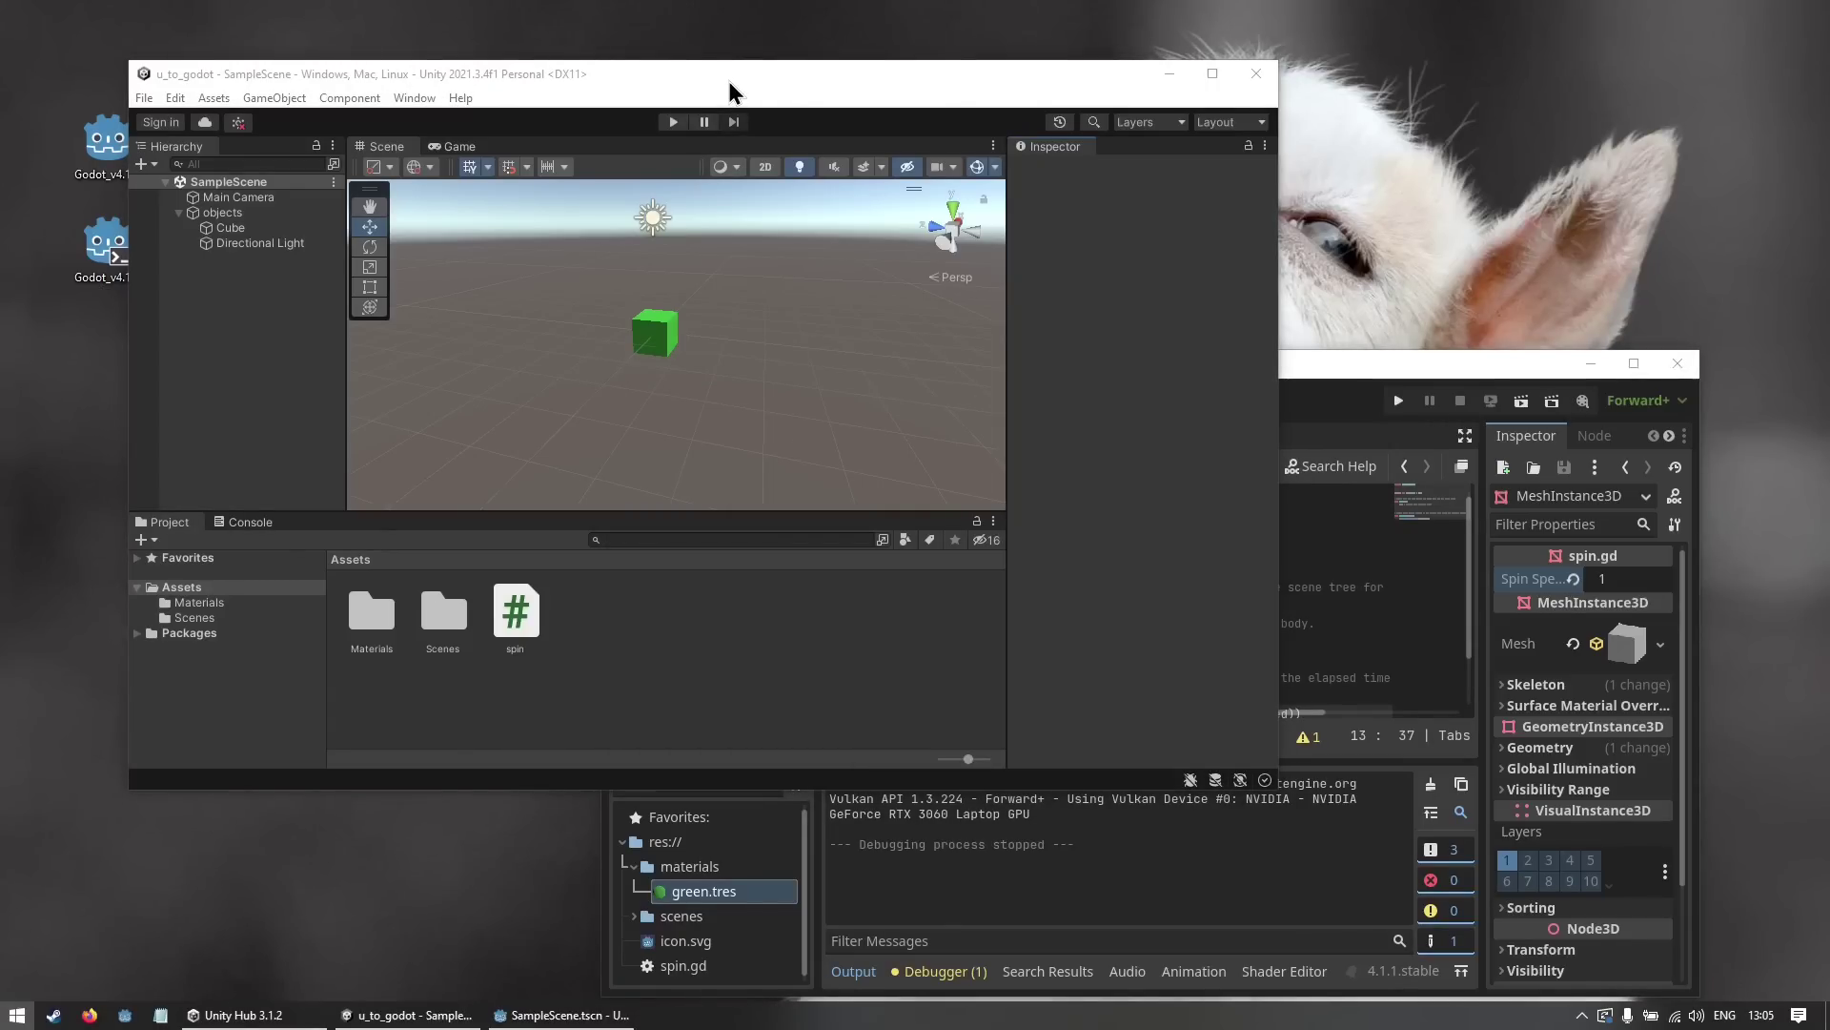
Launch Blender and delete all objects from the default scene.
key("super")
type("blender")
key("Return")
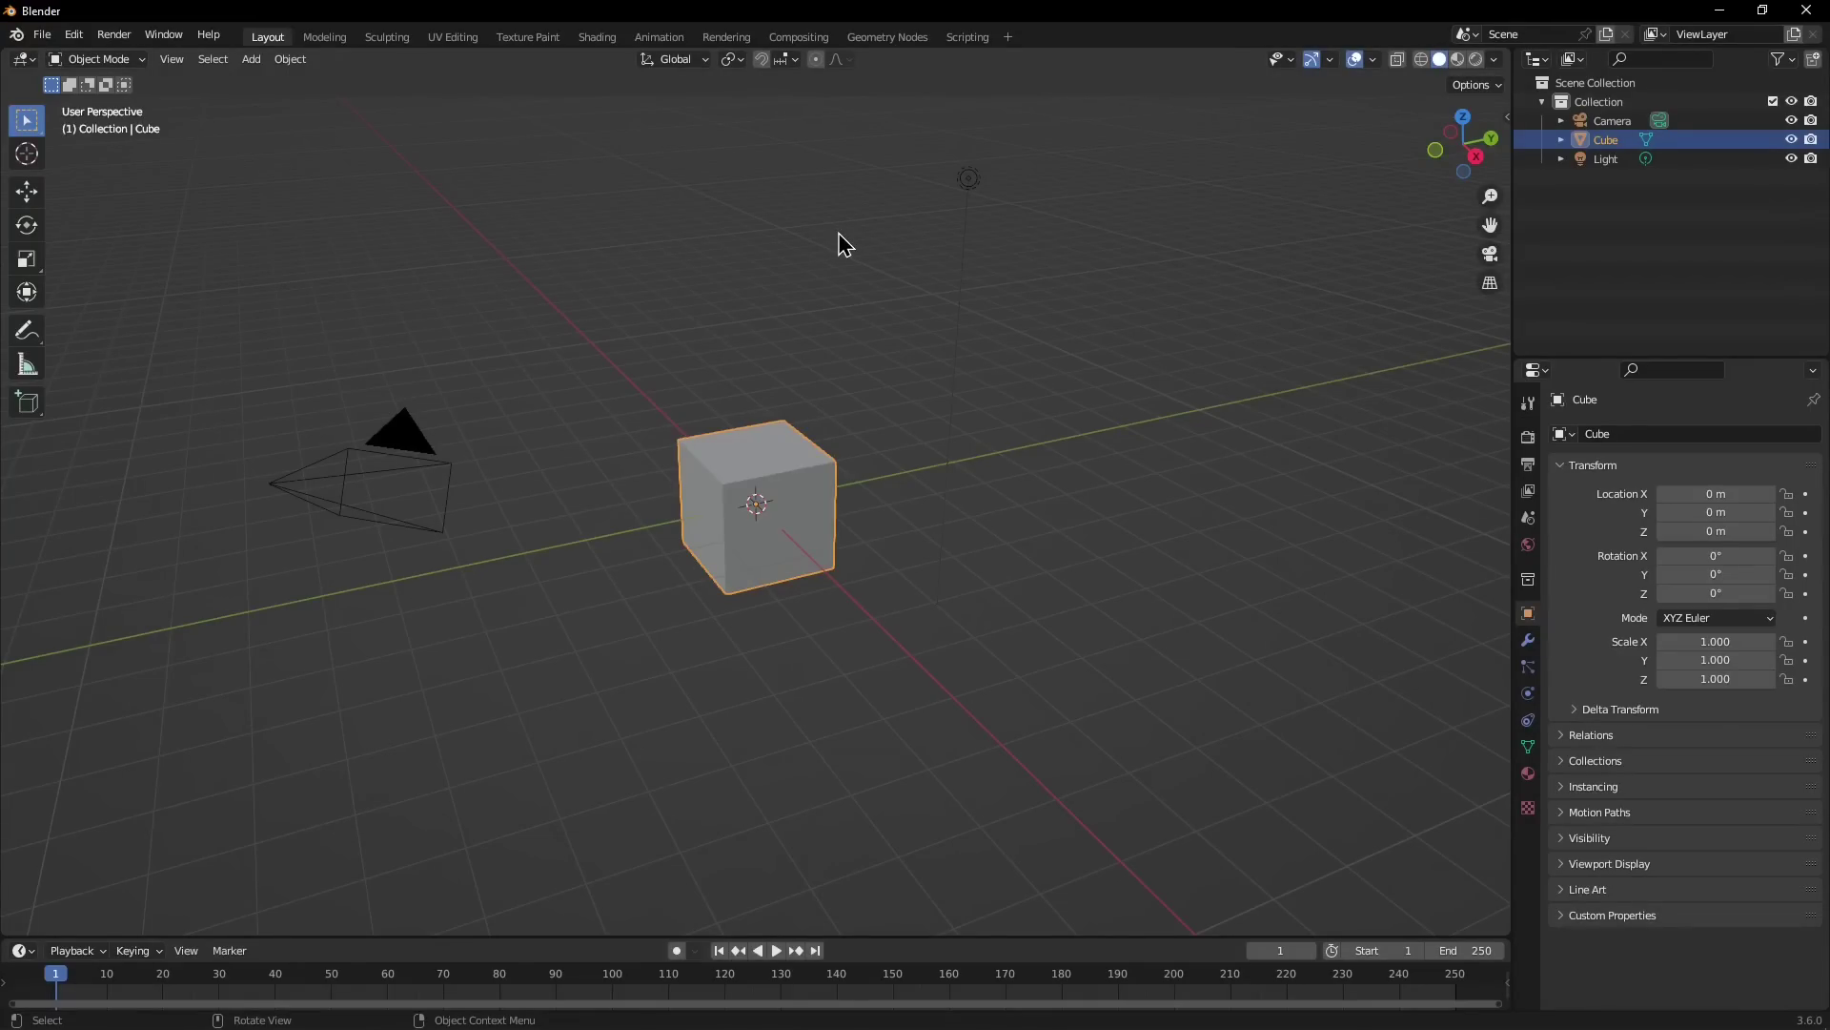
key("a")
key("x")
left_click(838, 233)
Add a Monkey mesh to the empty scene through the operator search.
key("F3")
type("add")
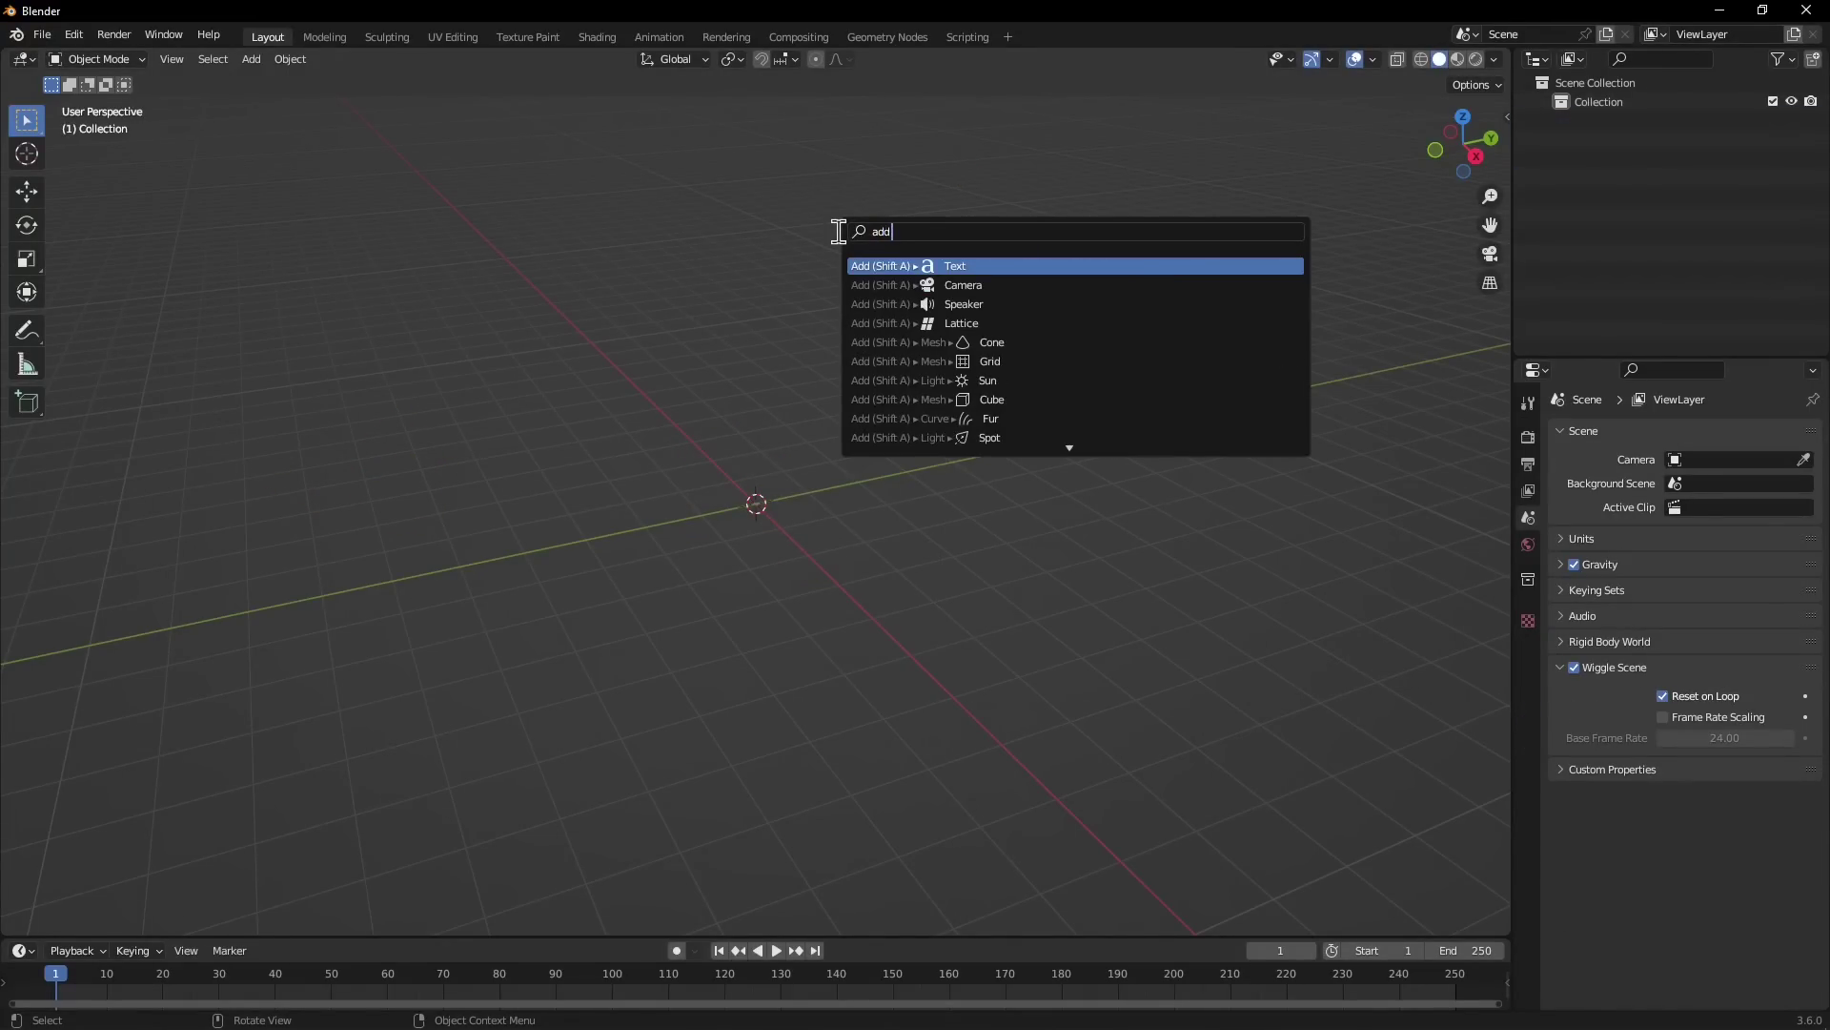
type(" mon")
key("Return")
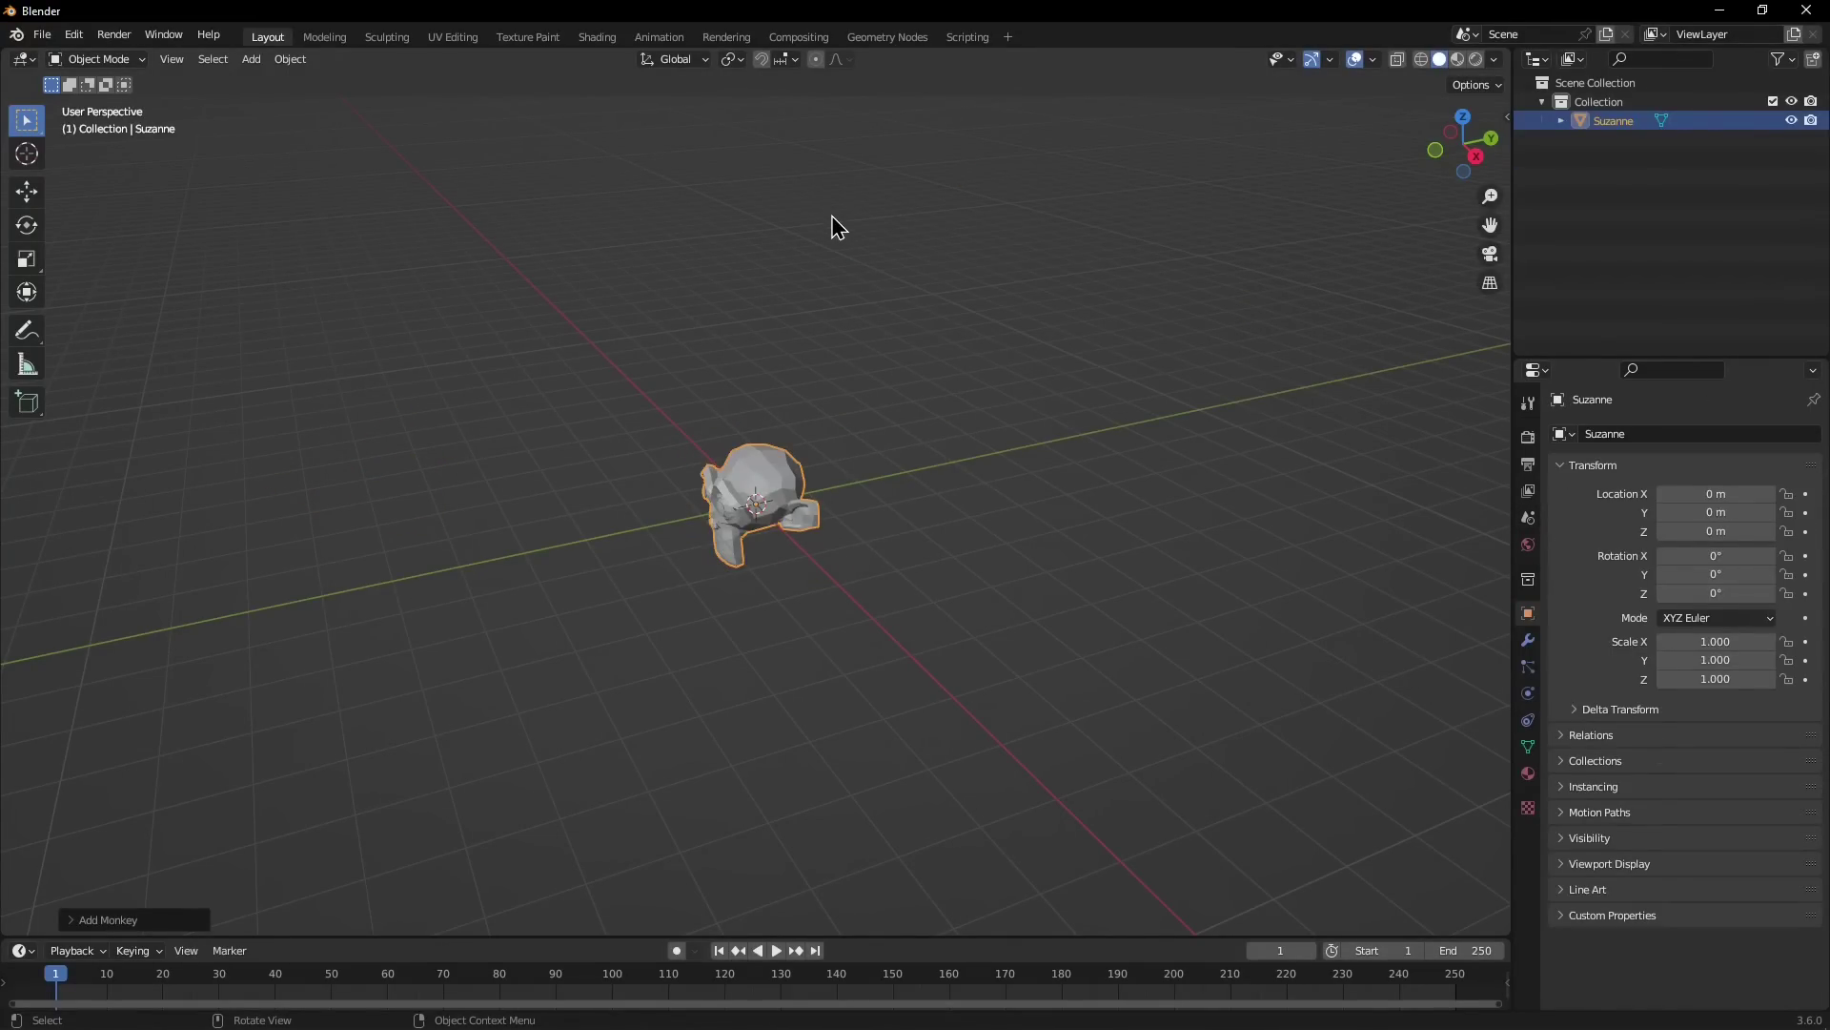
Save the Blender file as monkey.blend in the Desktop folder.
key("ctrl+s")
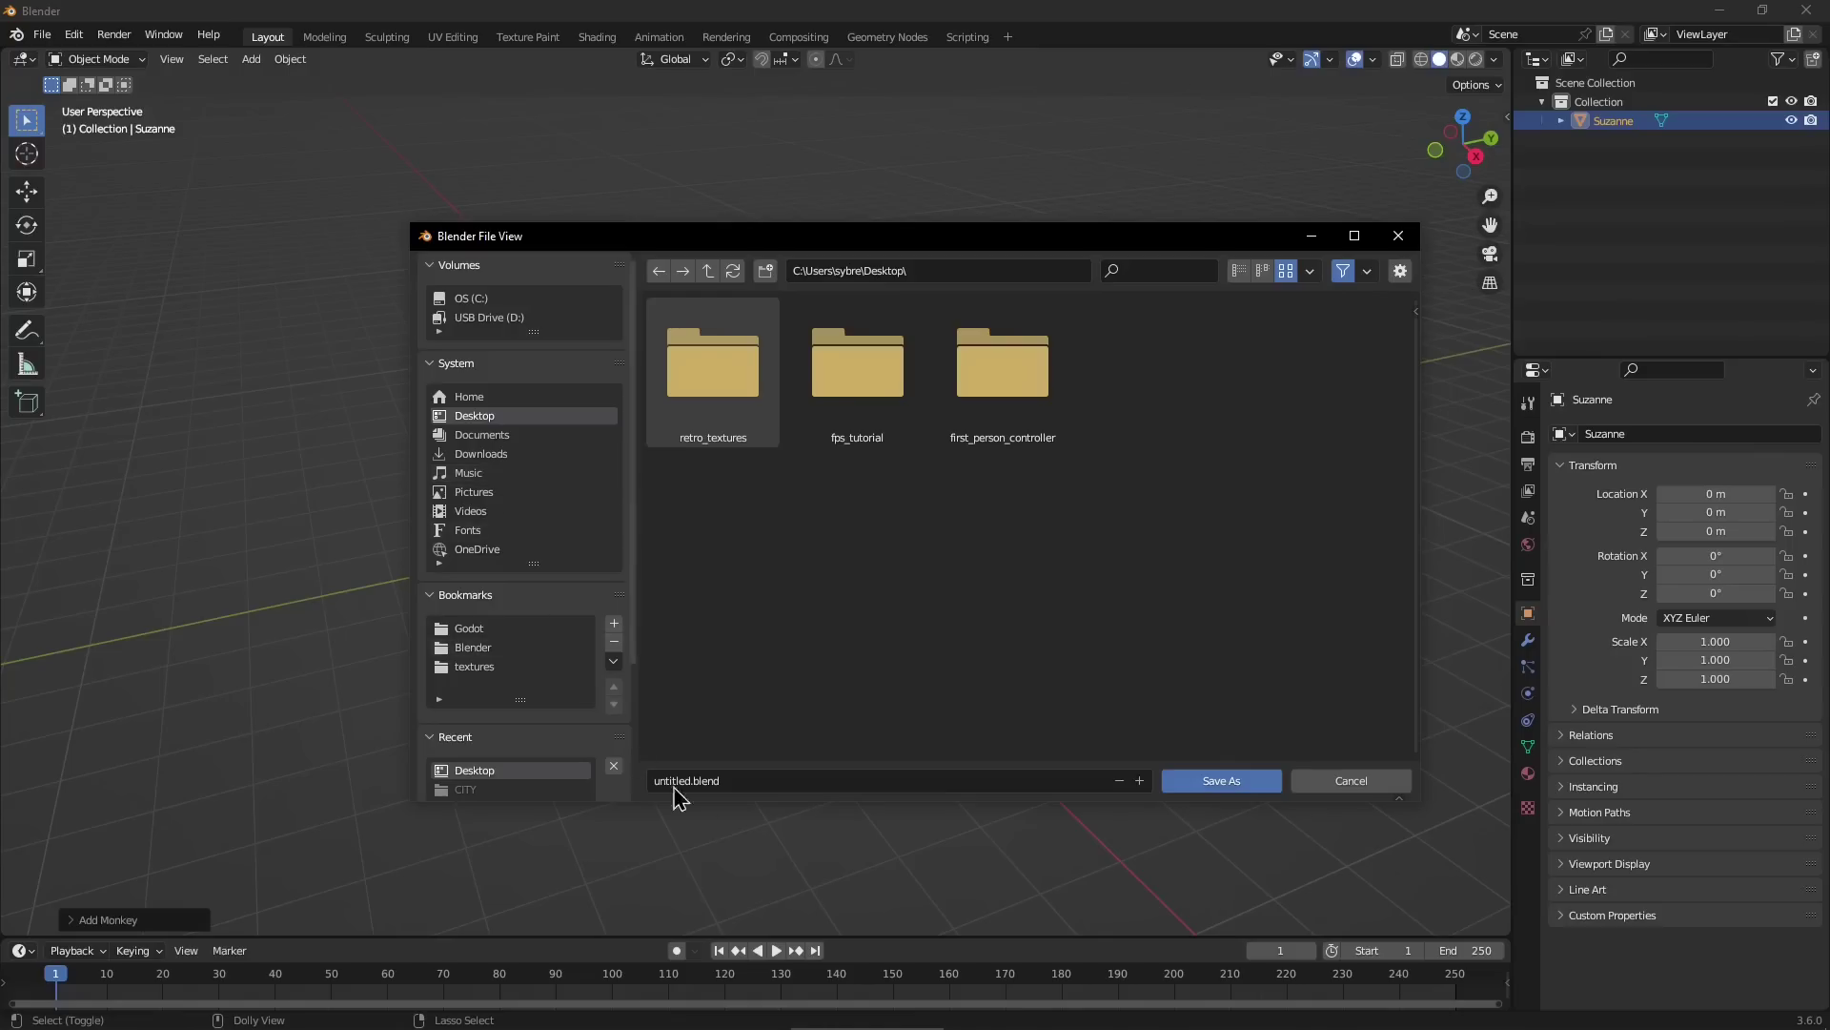
left_click(750, 779)
type("mok")
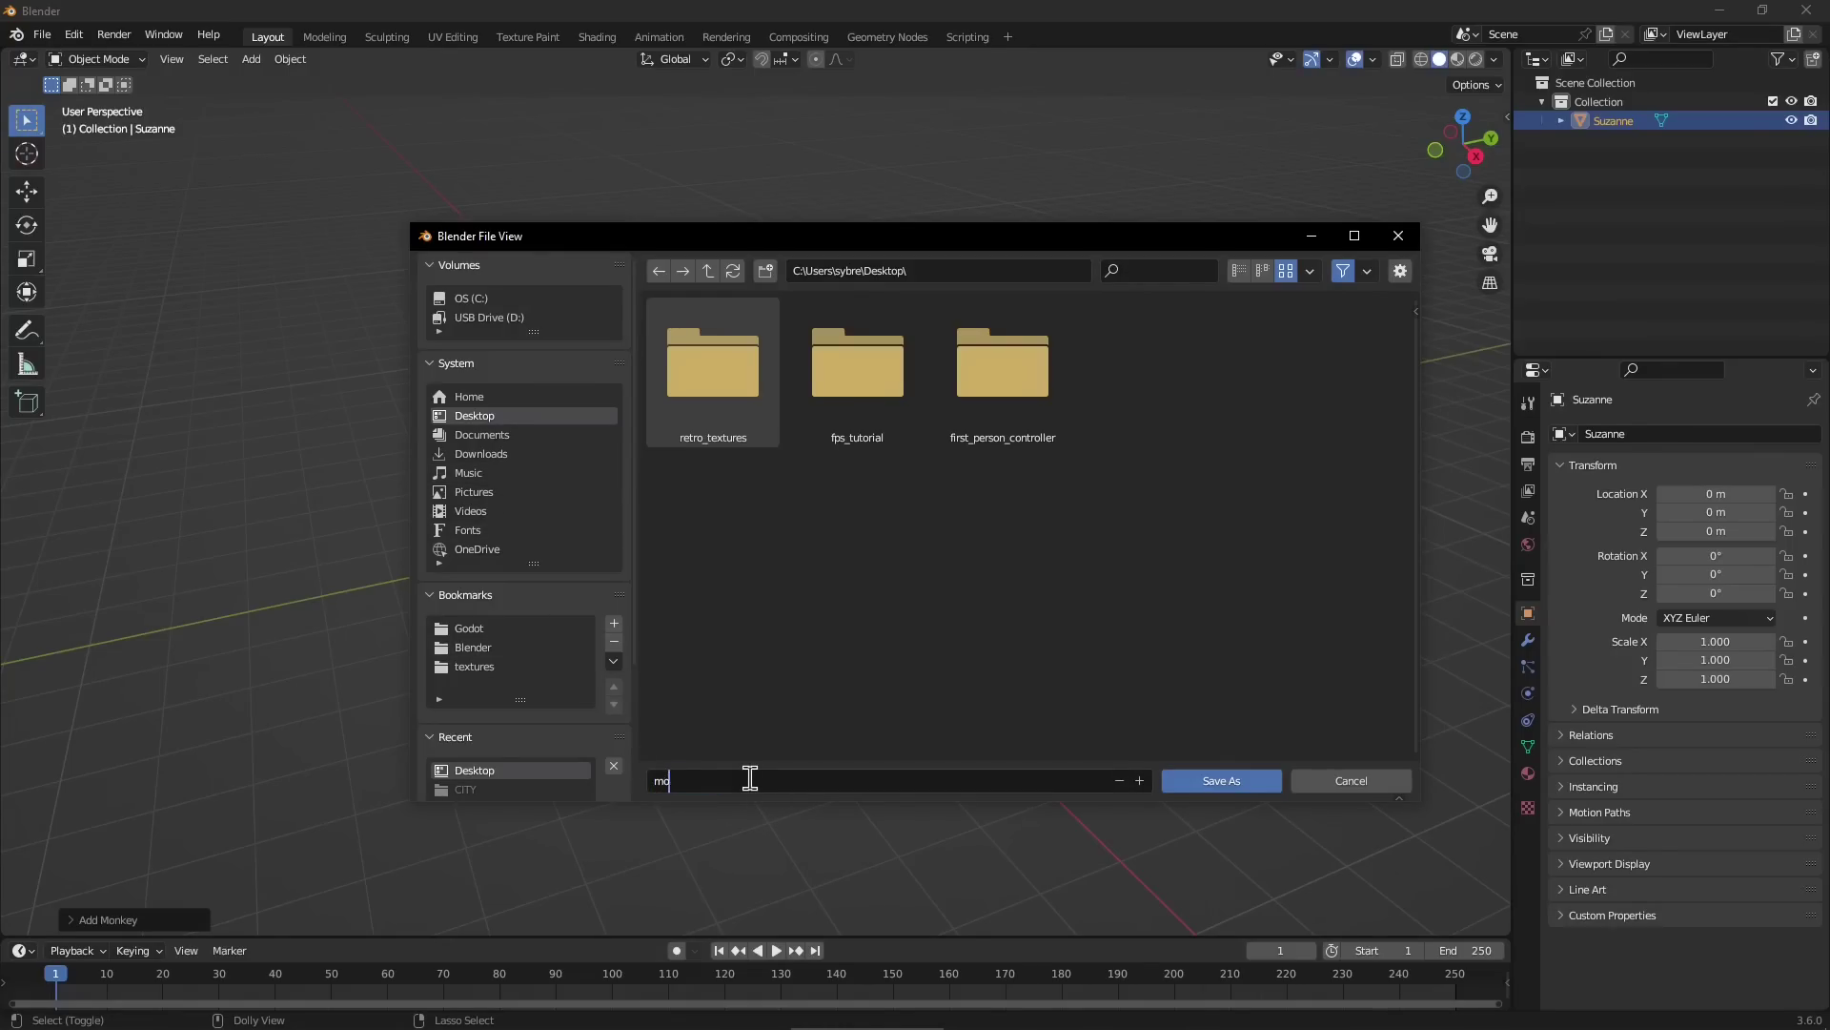
key("Return")
left_click(1203, 795)
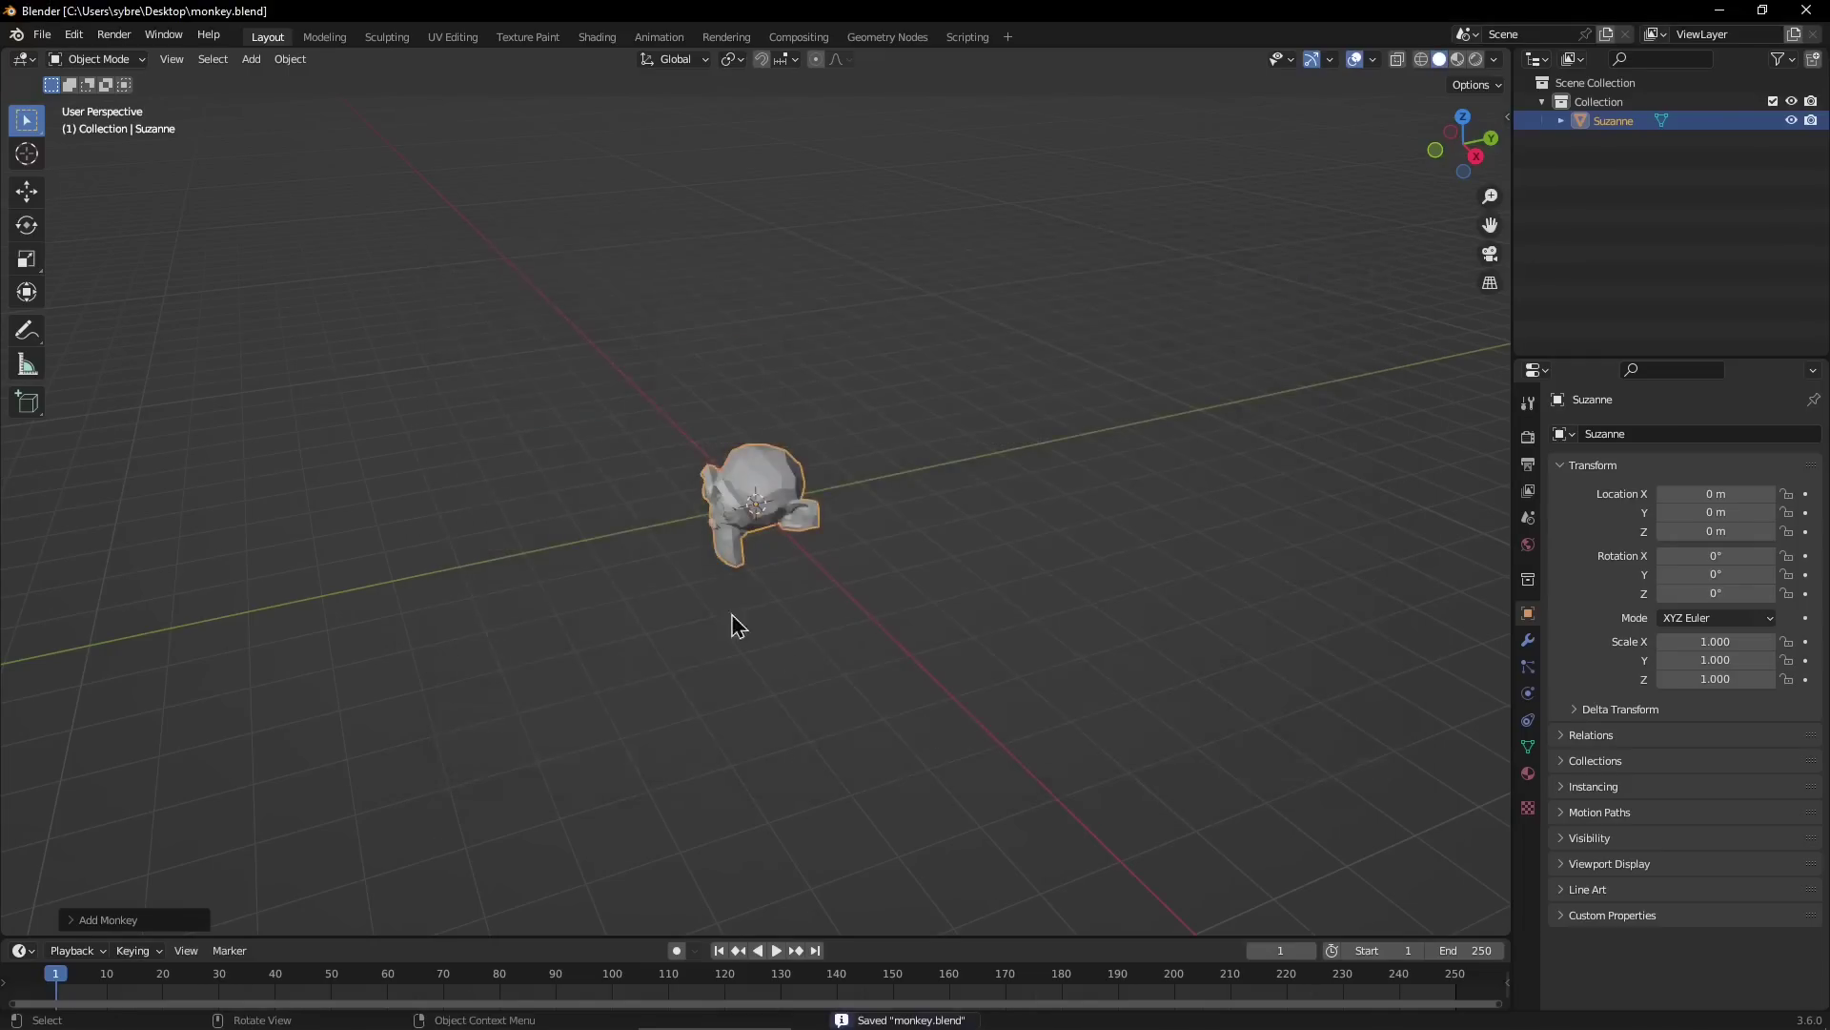
Close Blender and place the monkey asset over the cube in the Unity scene.
left_click(1805, 13)
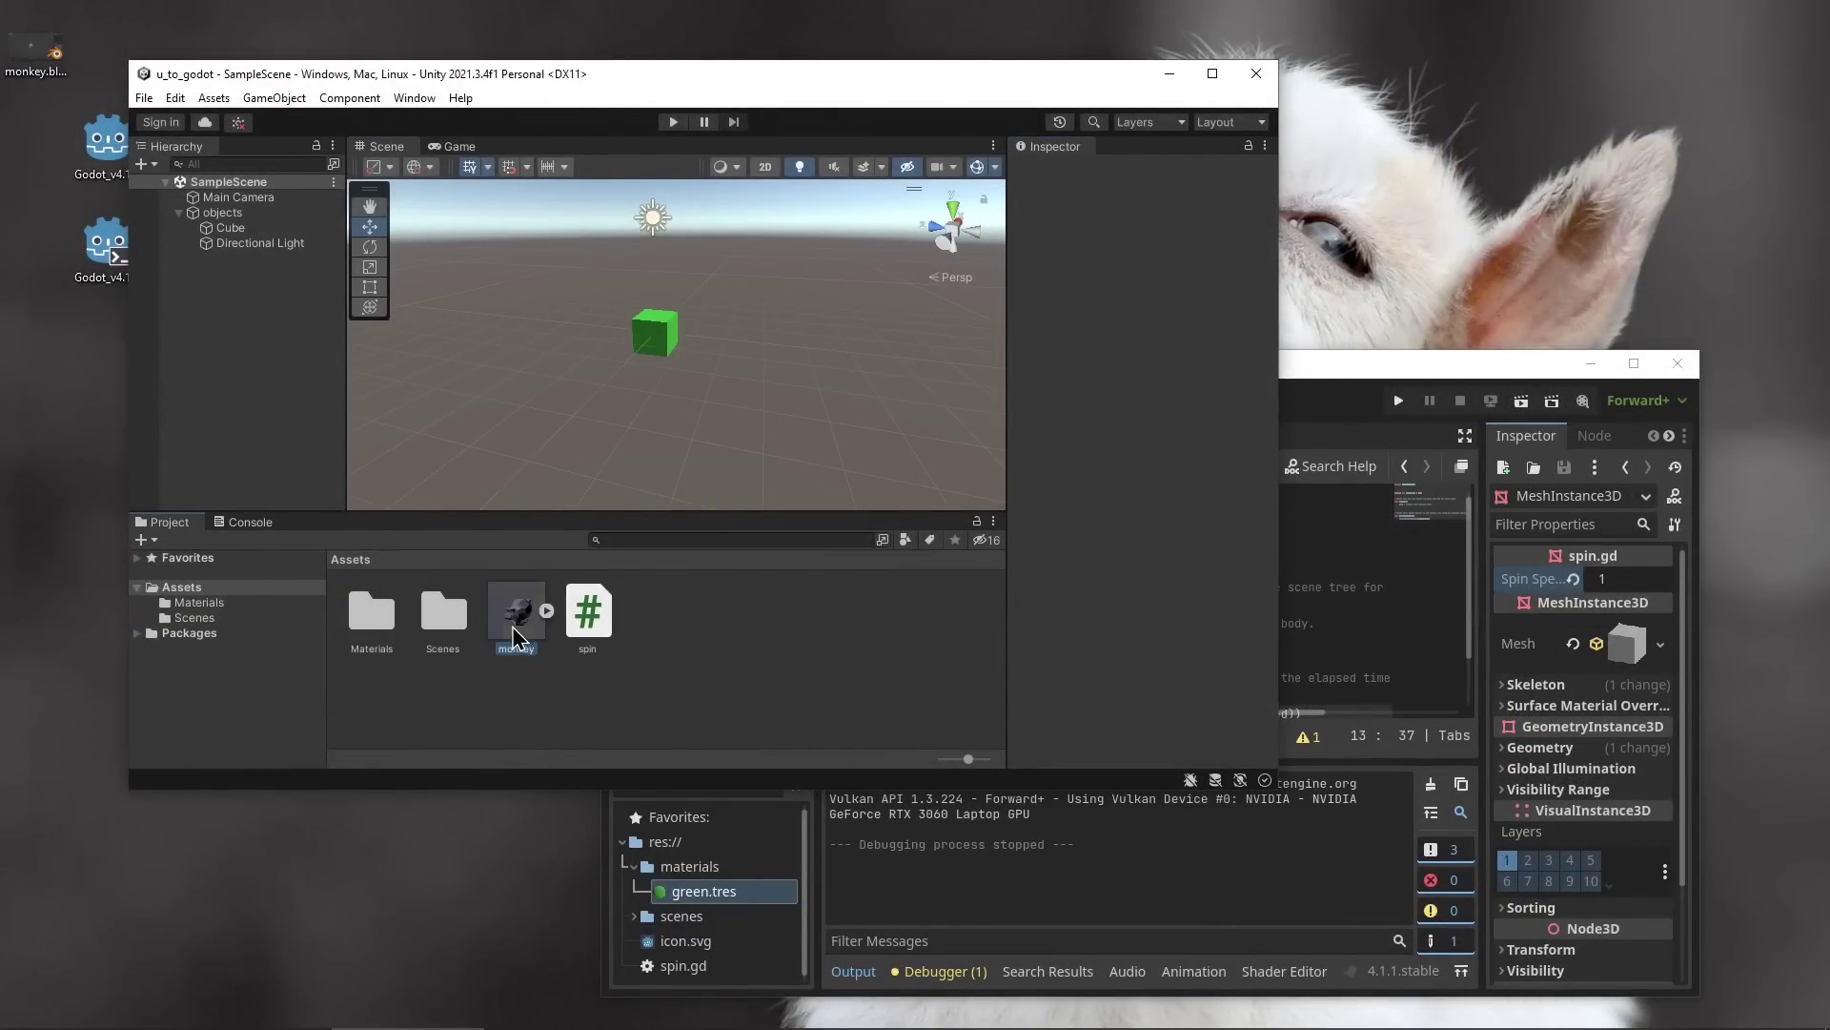
left_click_drag(517, 618, 660, 333)
right_click_drag(563, 395, 683, 503)
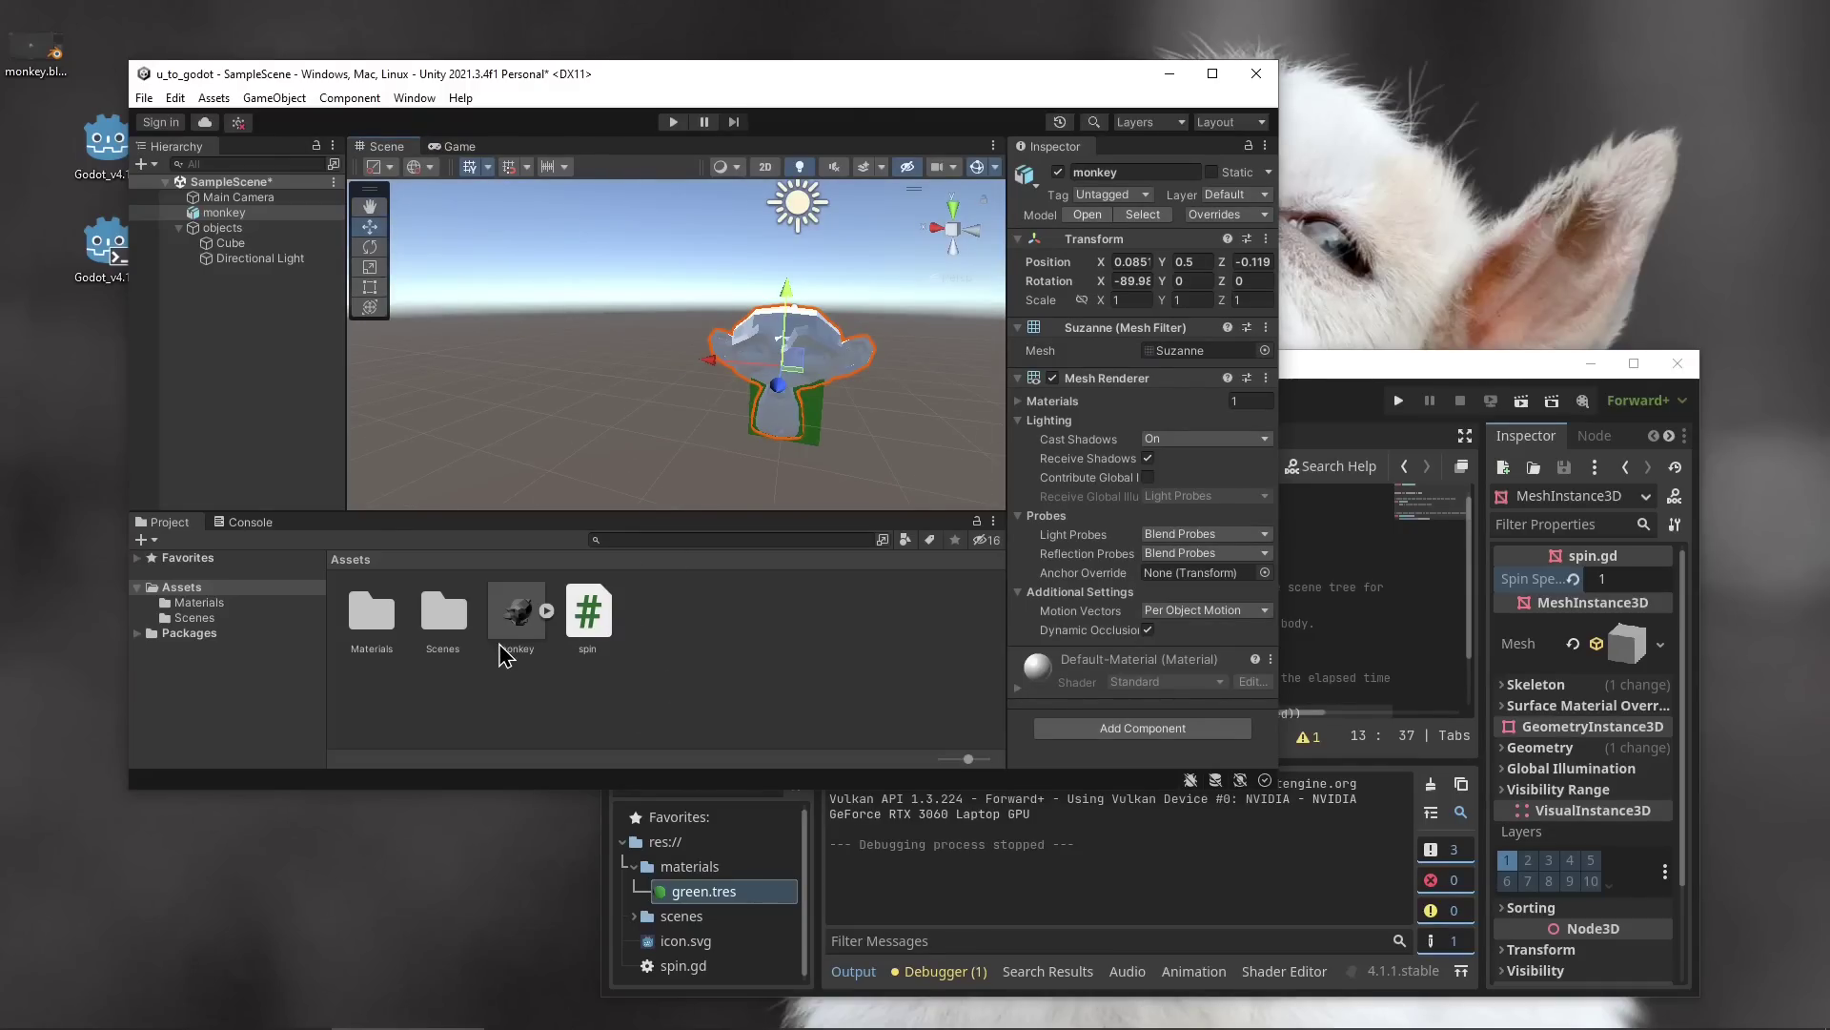
right_click_drag(754, 444, 606, 427)
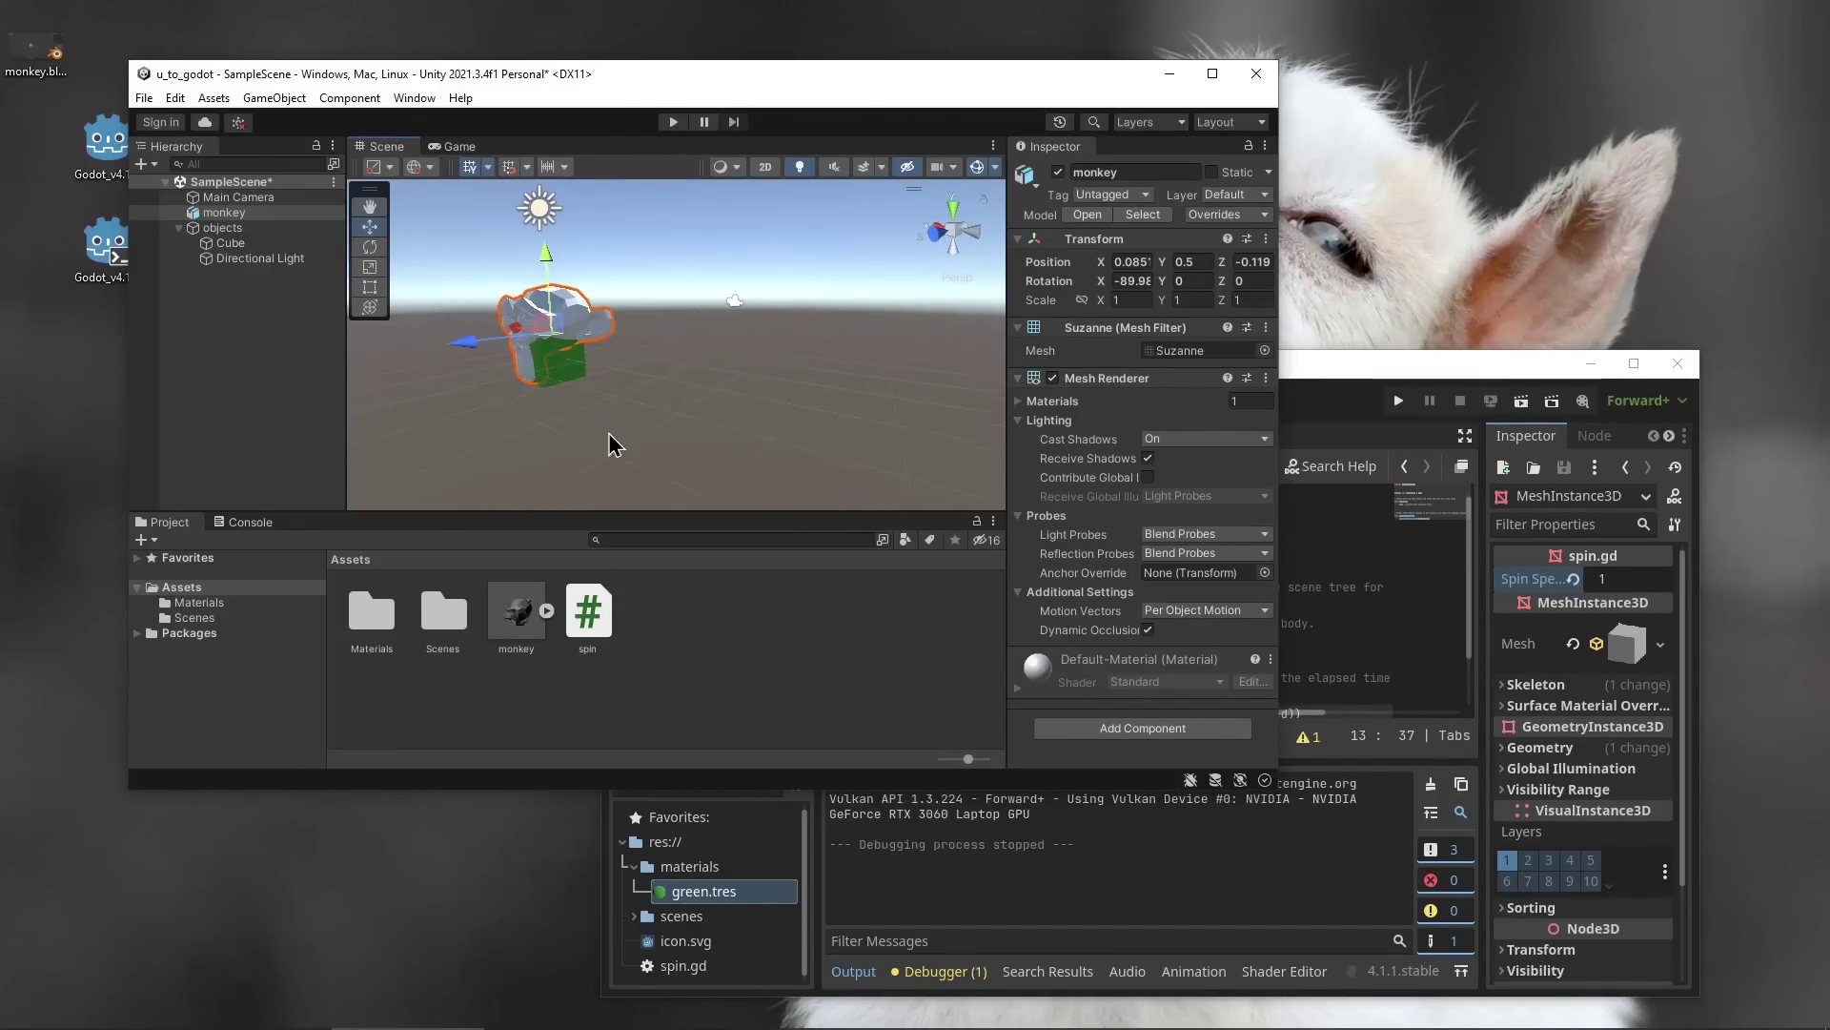
Switch to Godot and open the FileSystem Import page of the Editor Settings.
left_click(1352, 363)
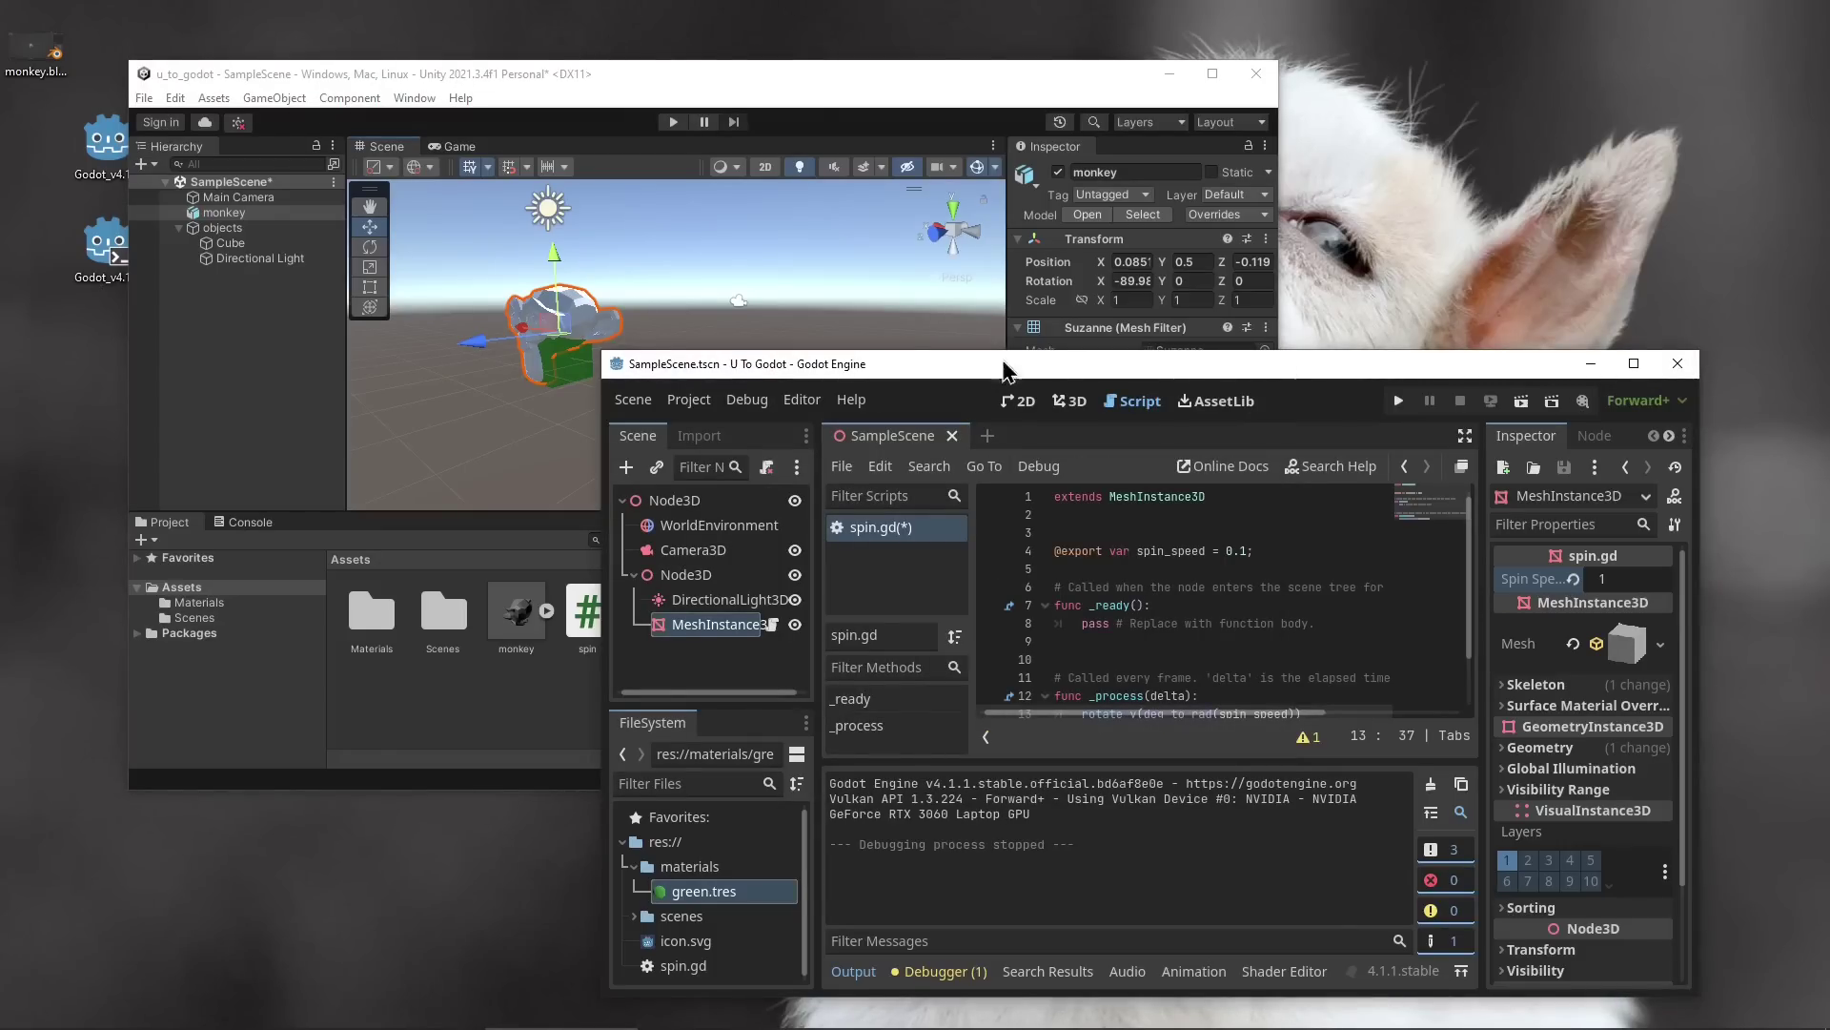
left_click(690, 400)
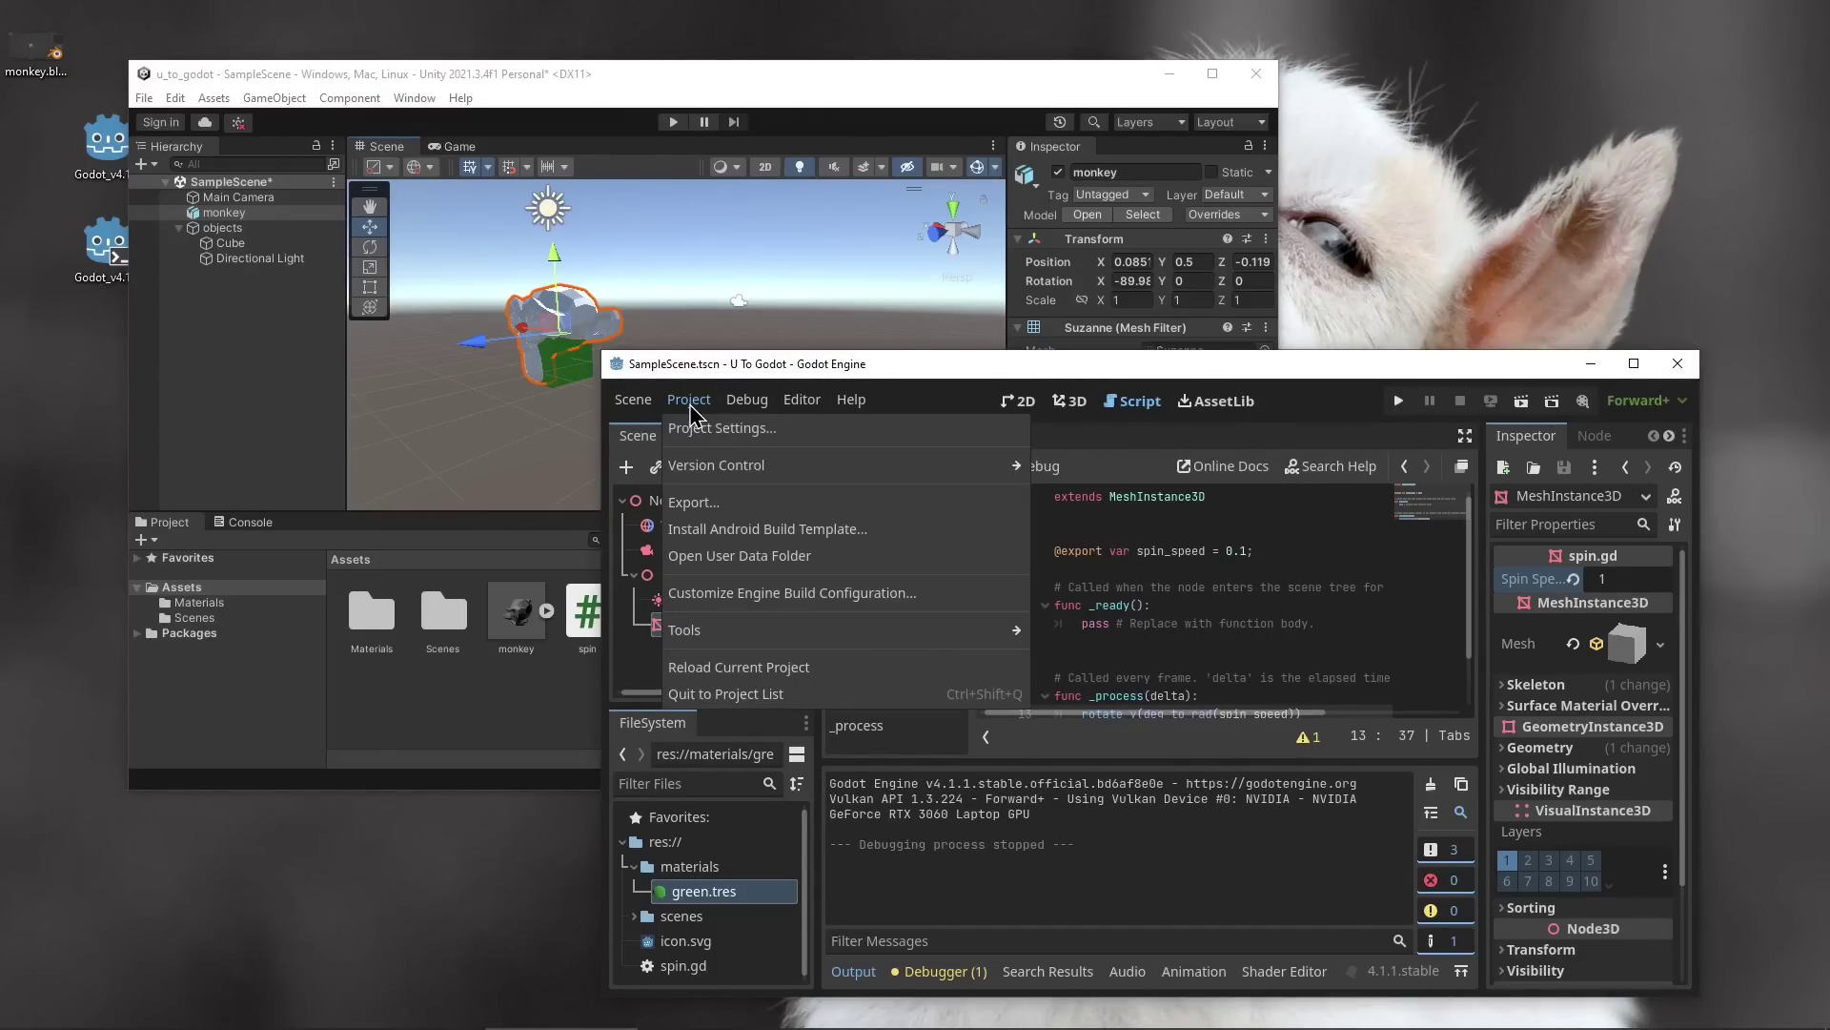
left_click(810, 430)
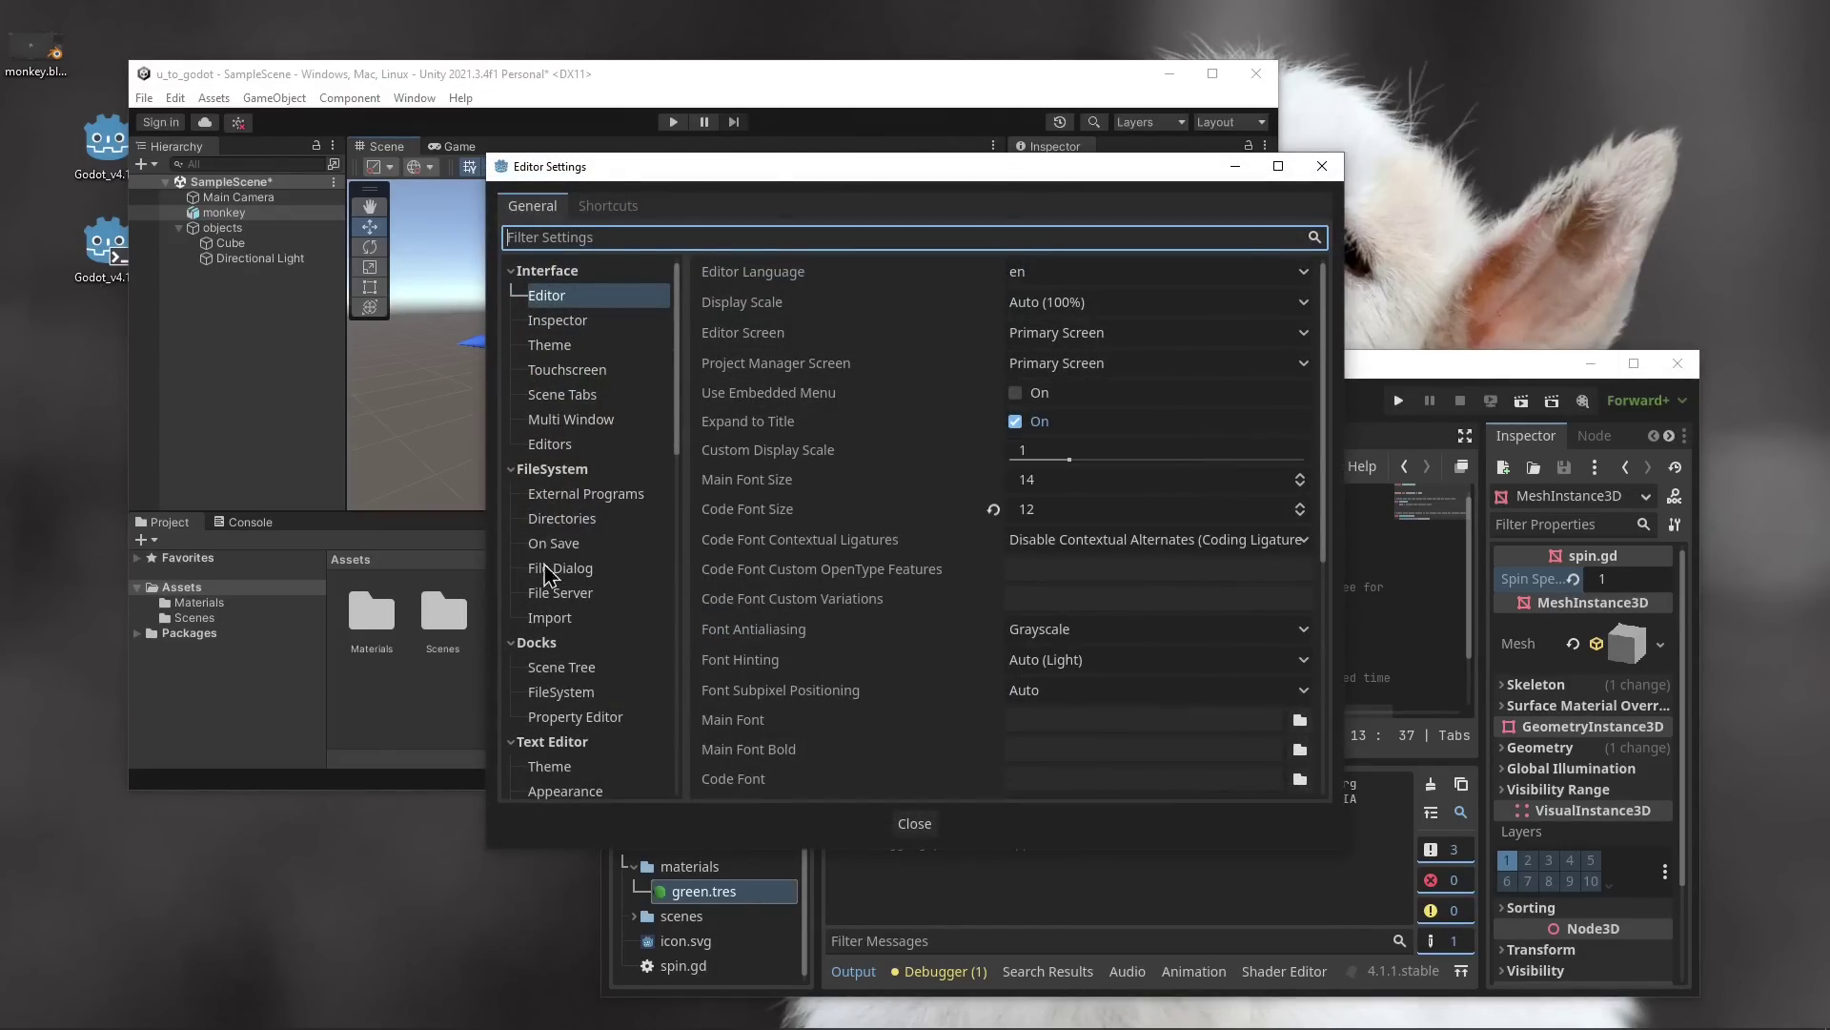
left_click(550, 619)
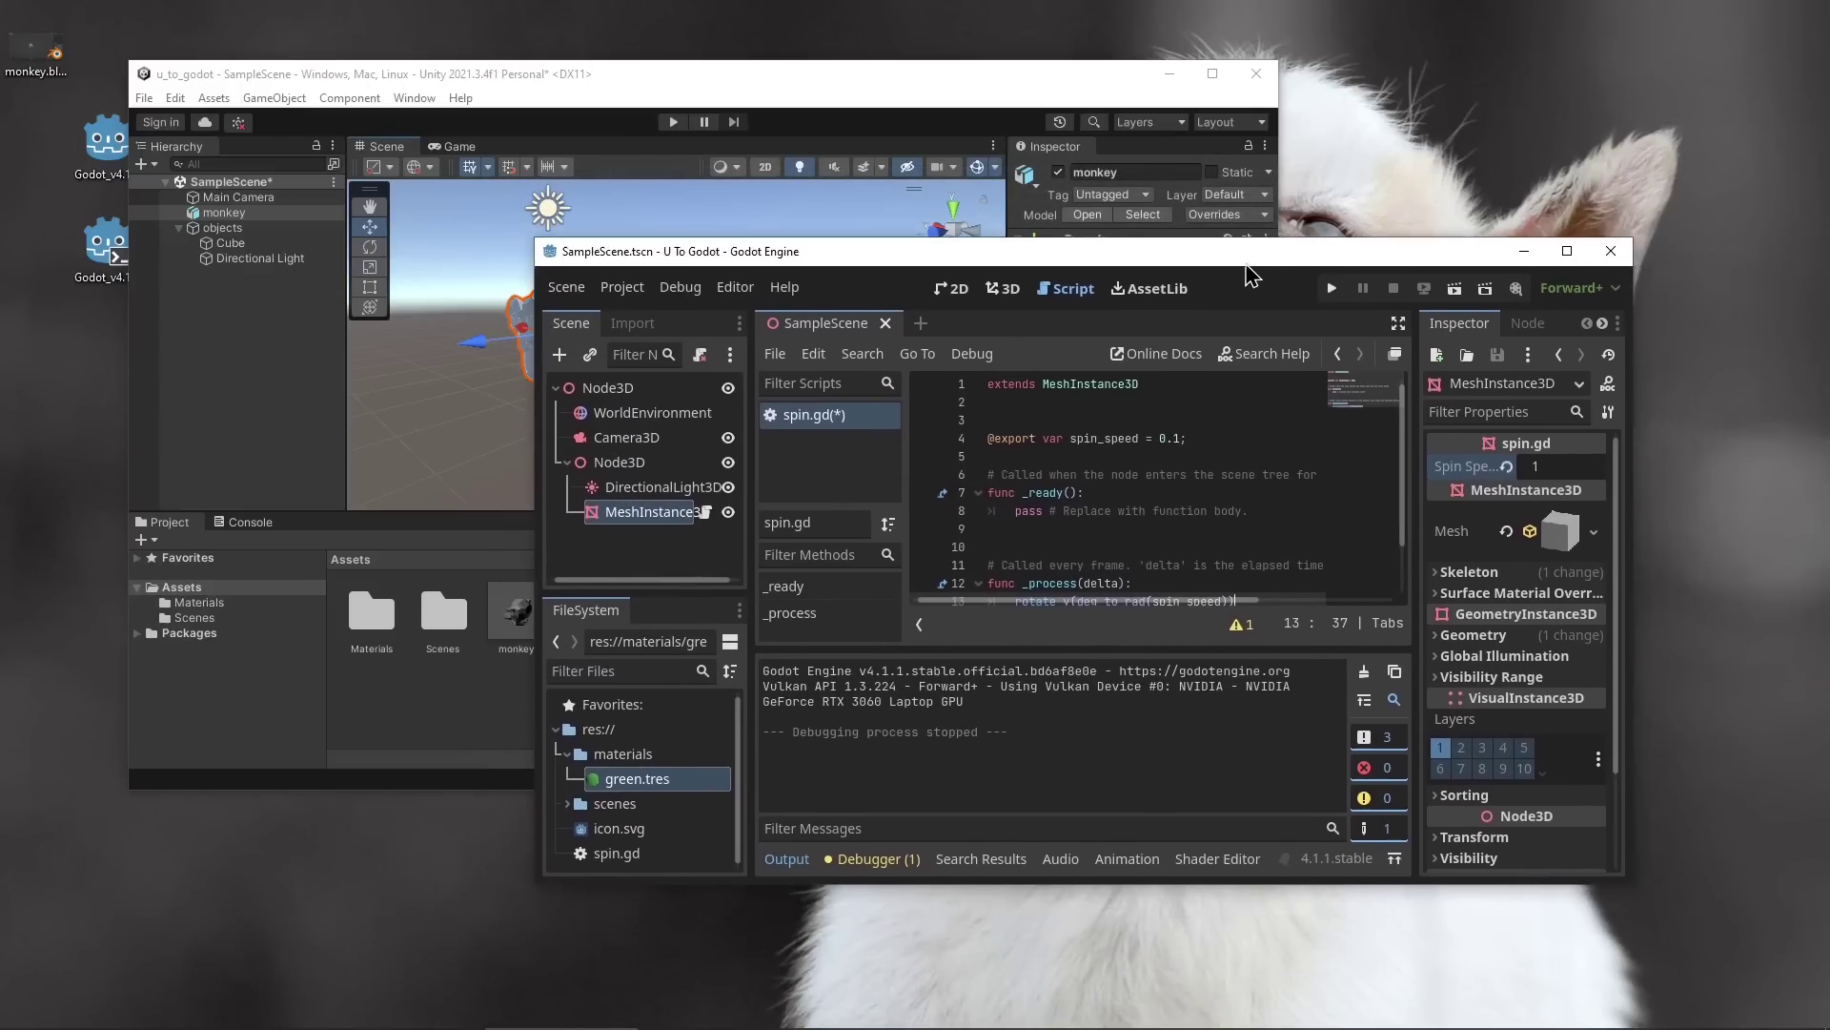
Import monkey.blend from the desktop into Godot's materials folder and place it over the green cube in the 3D scene.
left_click_drag(40, 59, 637, 754)
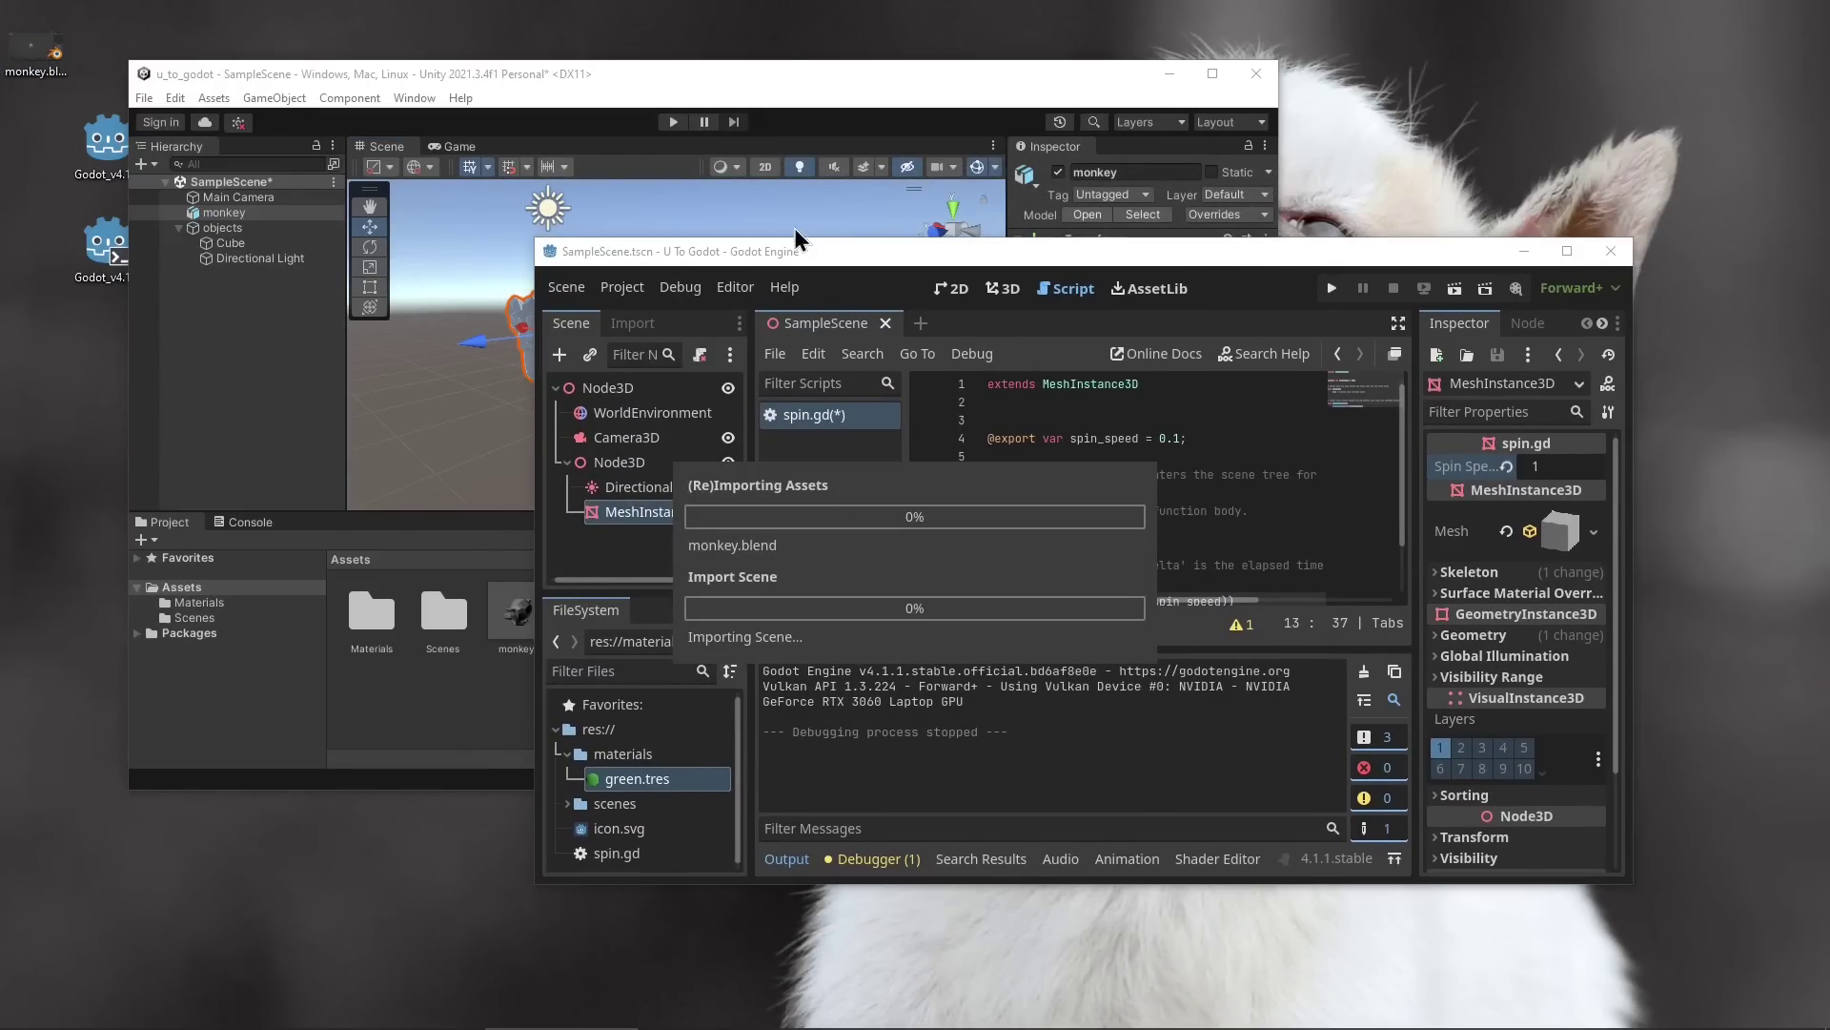
double_click(797, 253)
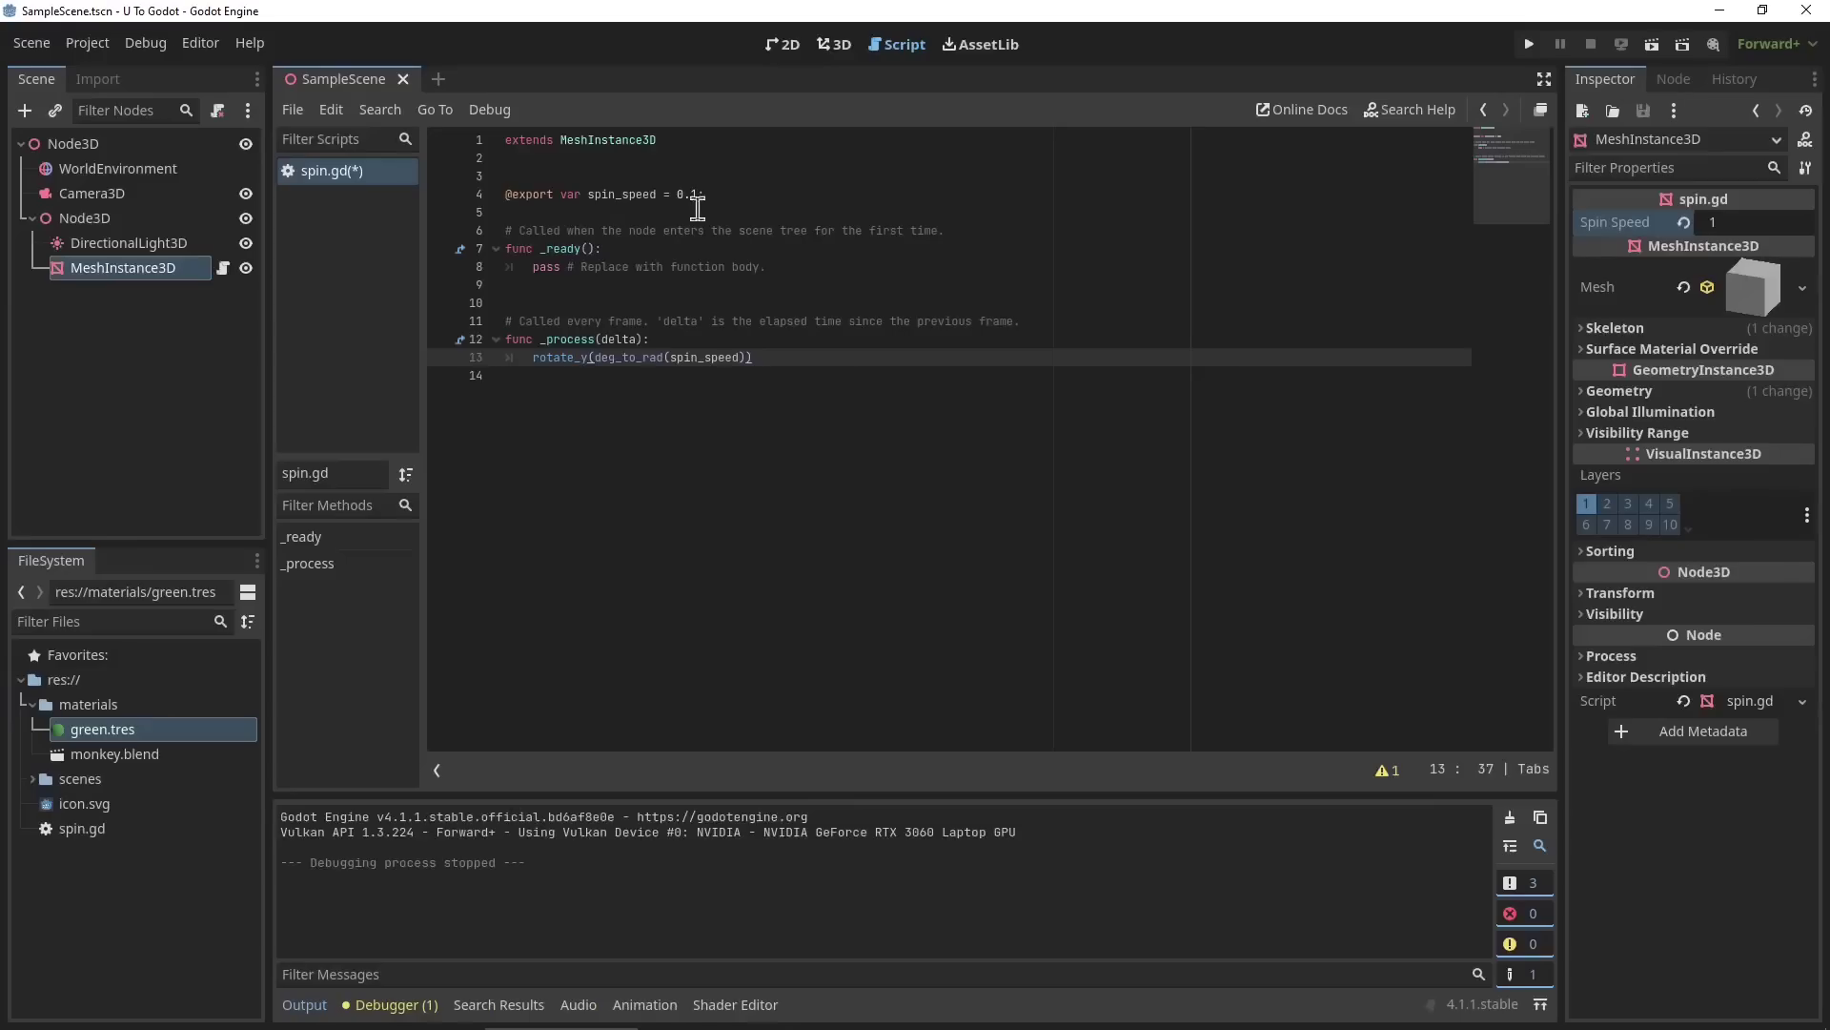
left_click(834, 44)
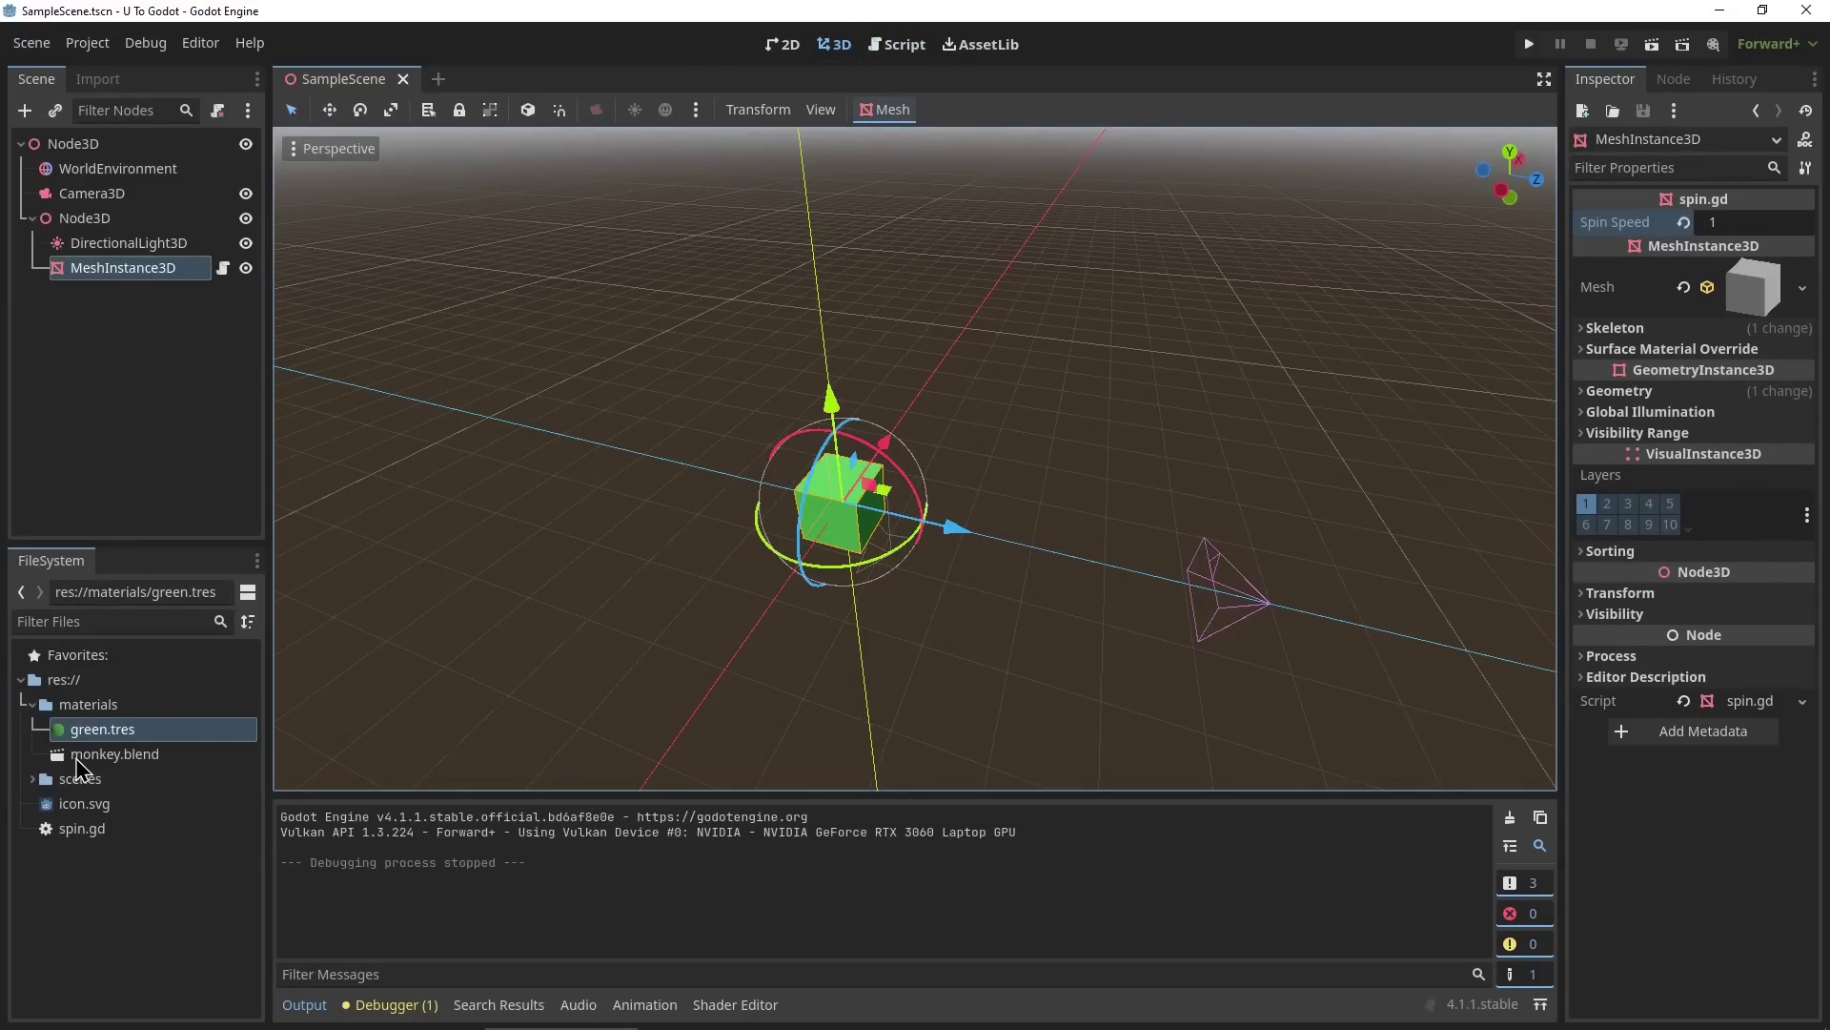
left_click_drag(84, 754, 865, 500)
right_click_drag(866, 499, 588, 459)
key("w")
key("d")
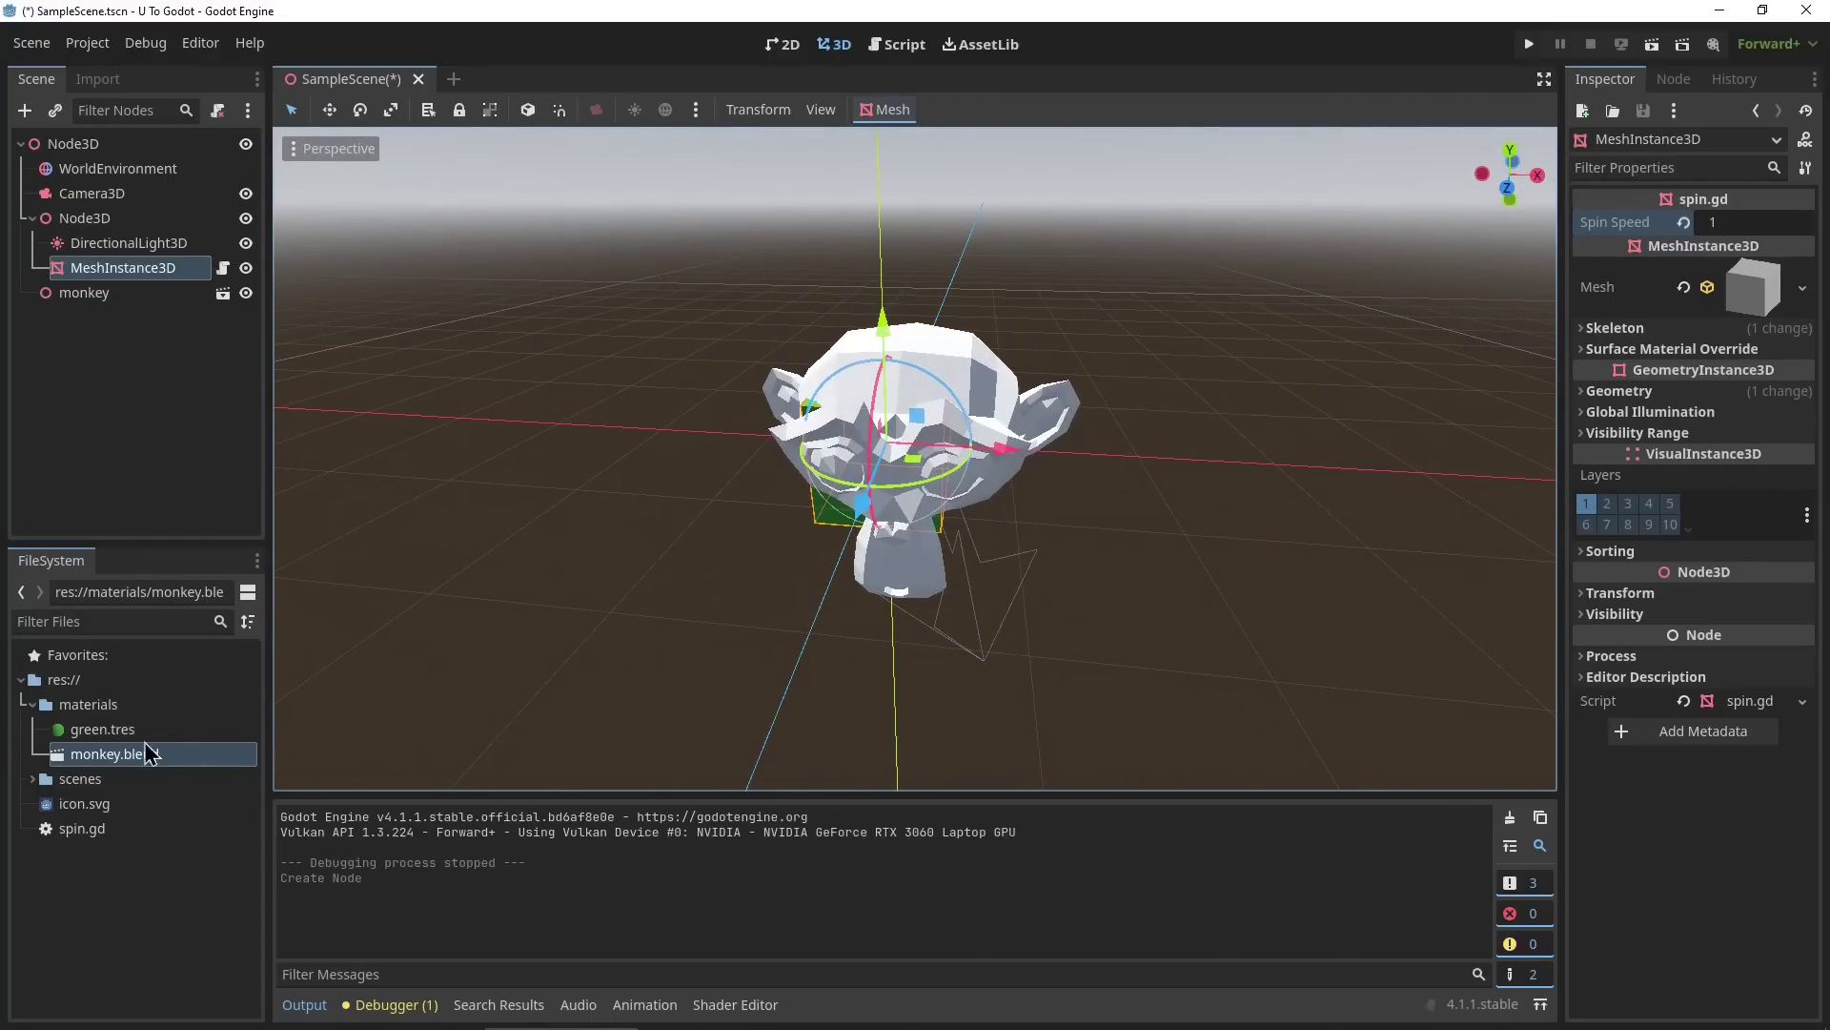
Show the project's monkey.blend in the file manager and open it in Blender.
right_click(150, 753)
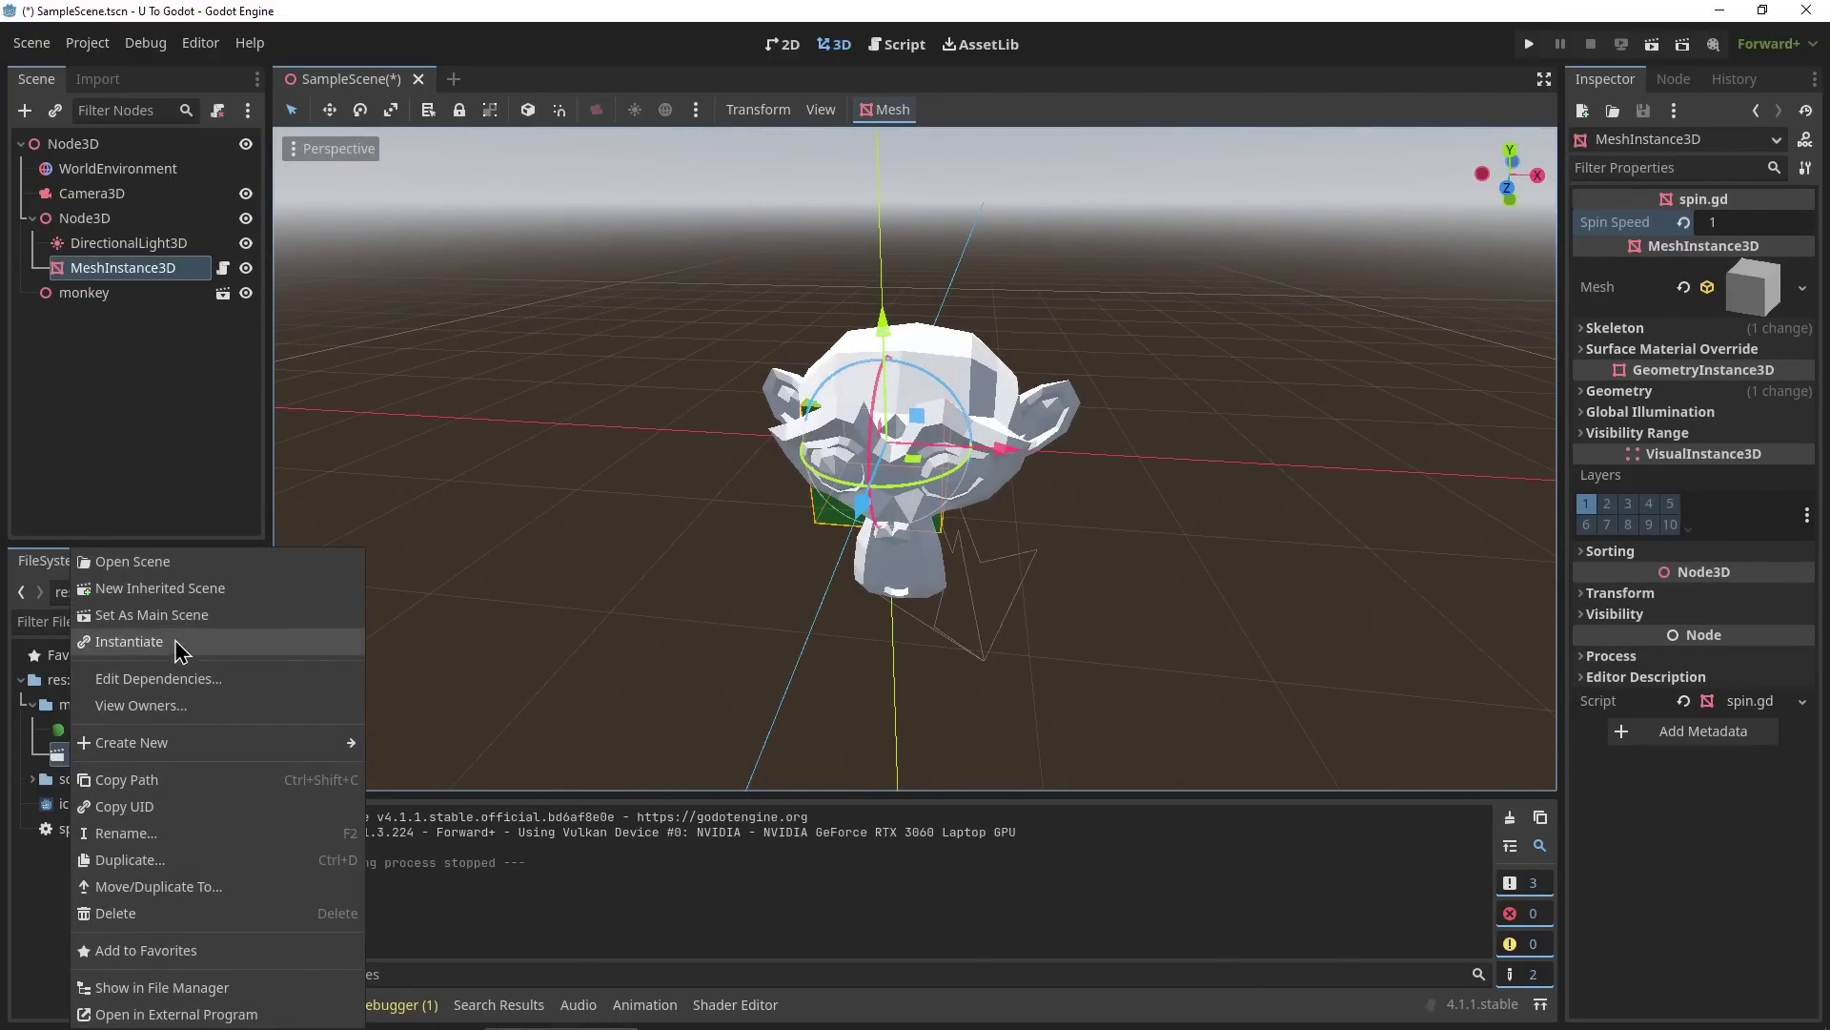
left_click(181, 988)
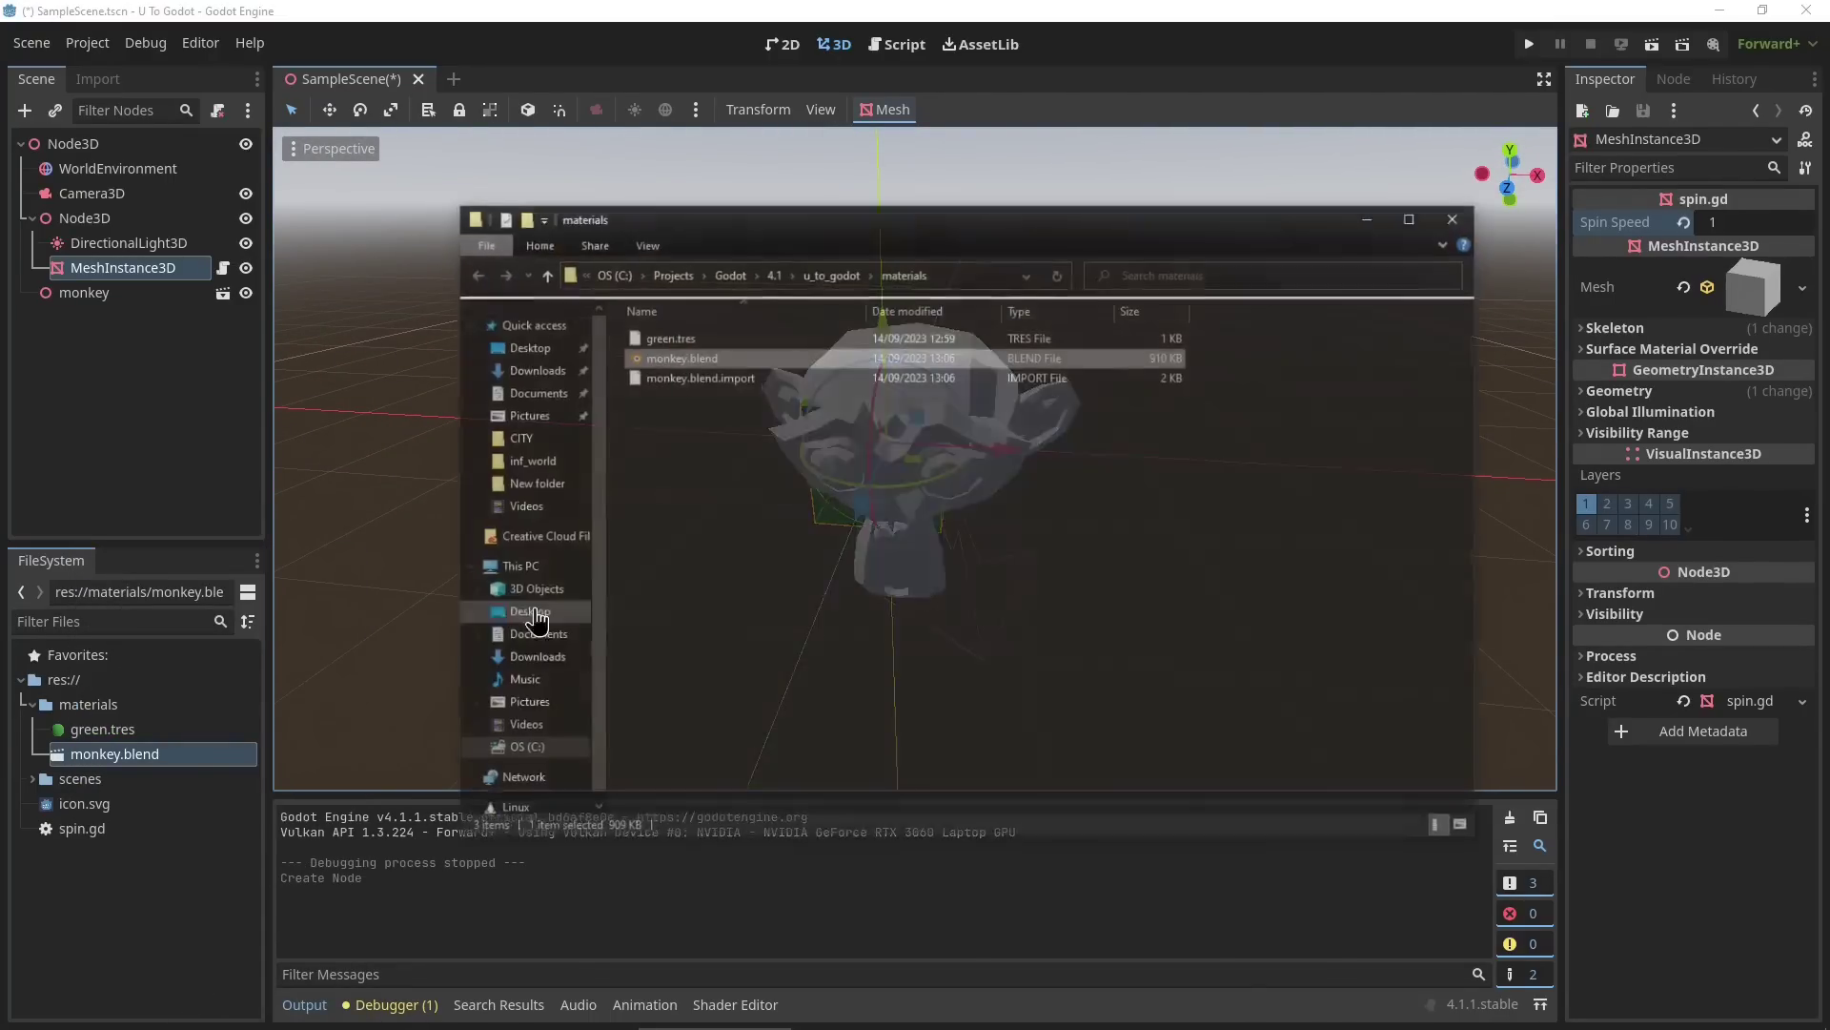
double_click(688, 363)
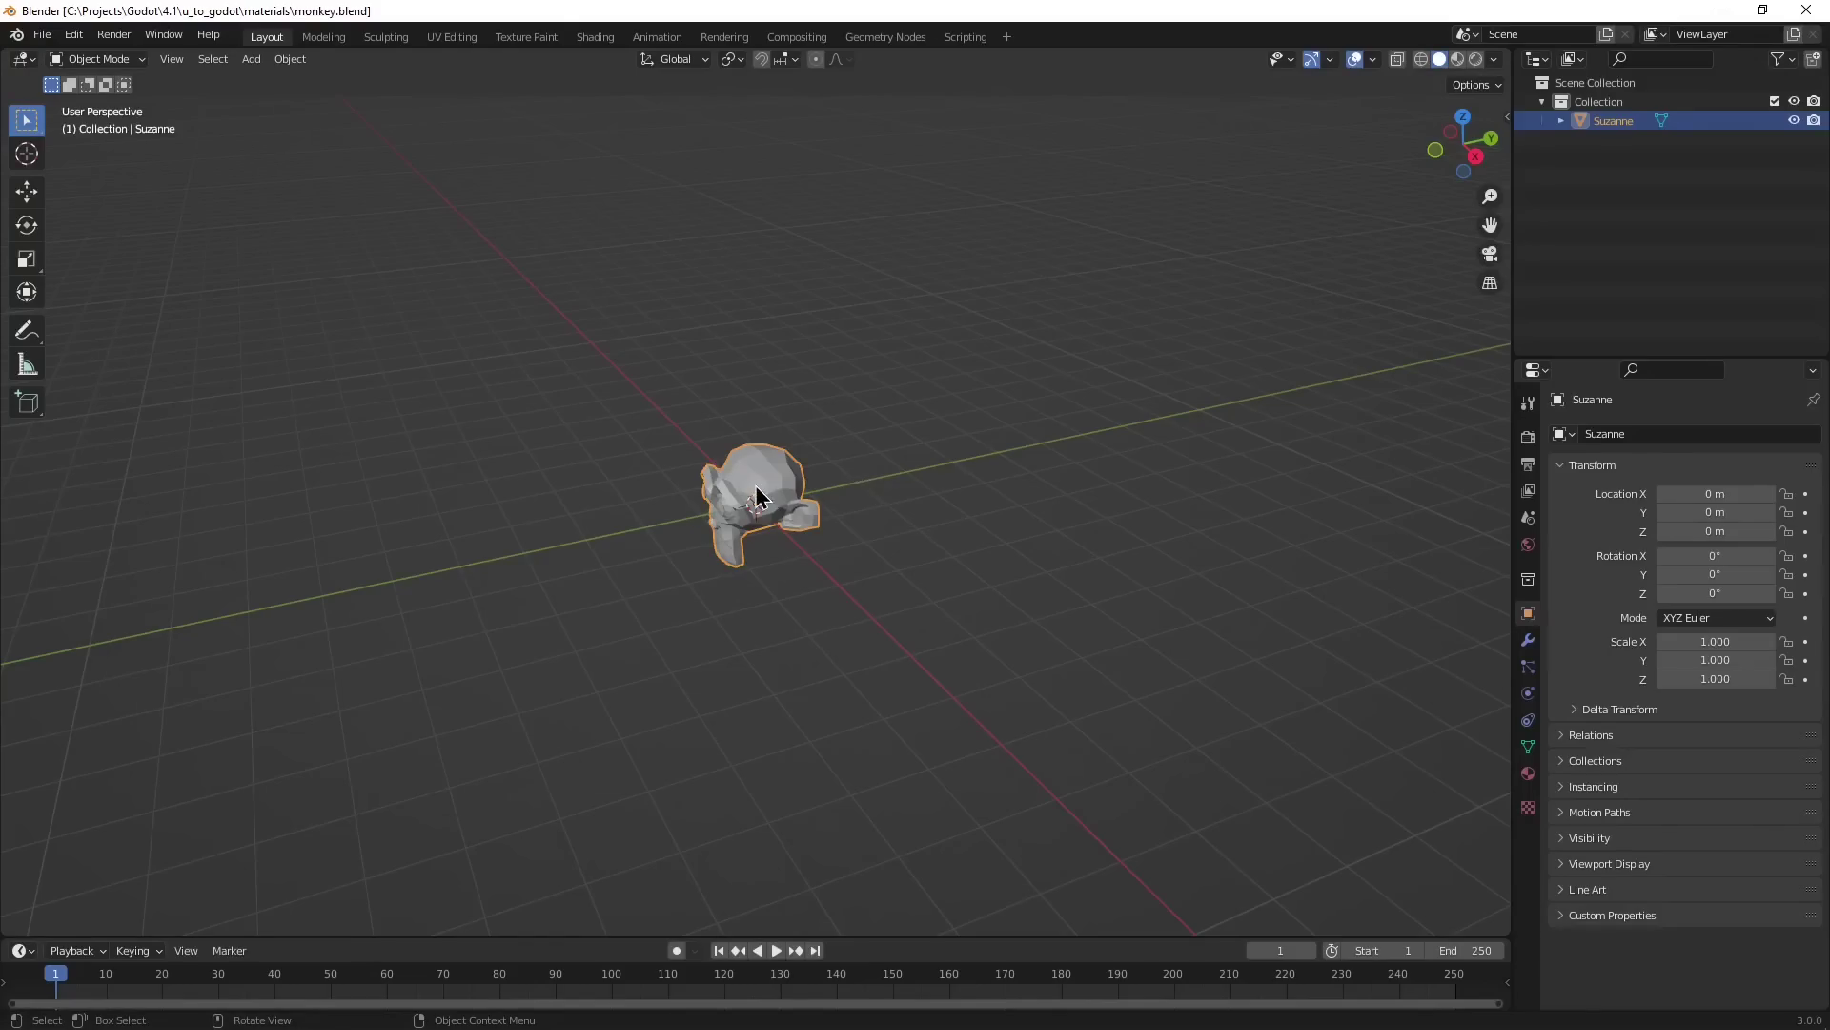
Deform Suzanne's face in Edit Mode by moving a vertex with proportional editing, and save the Blender file.
key("Tab")
left_click(707, 484)
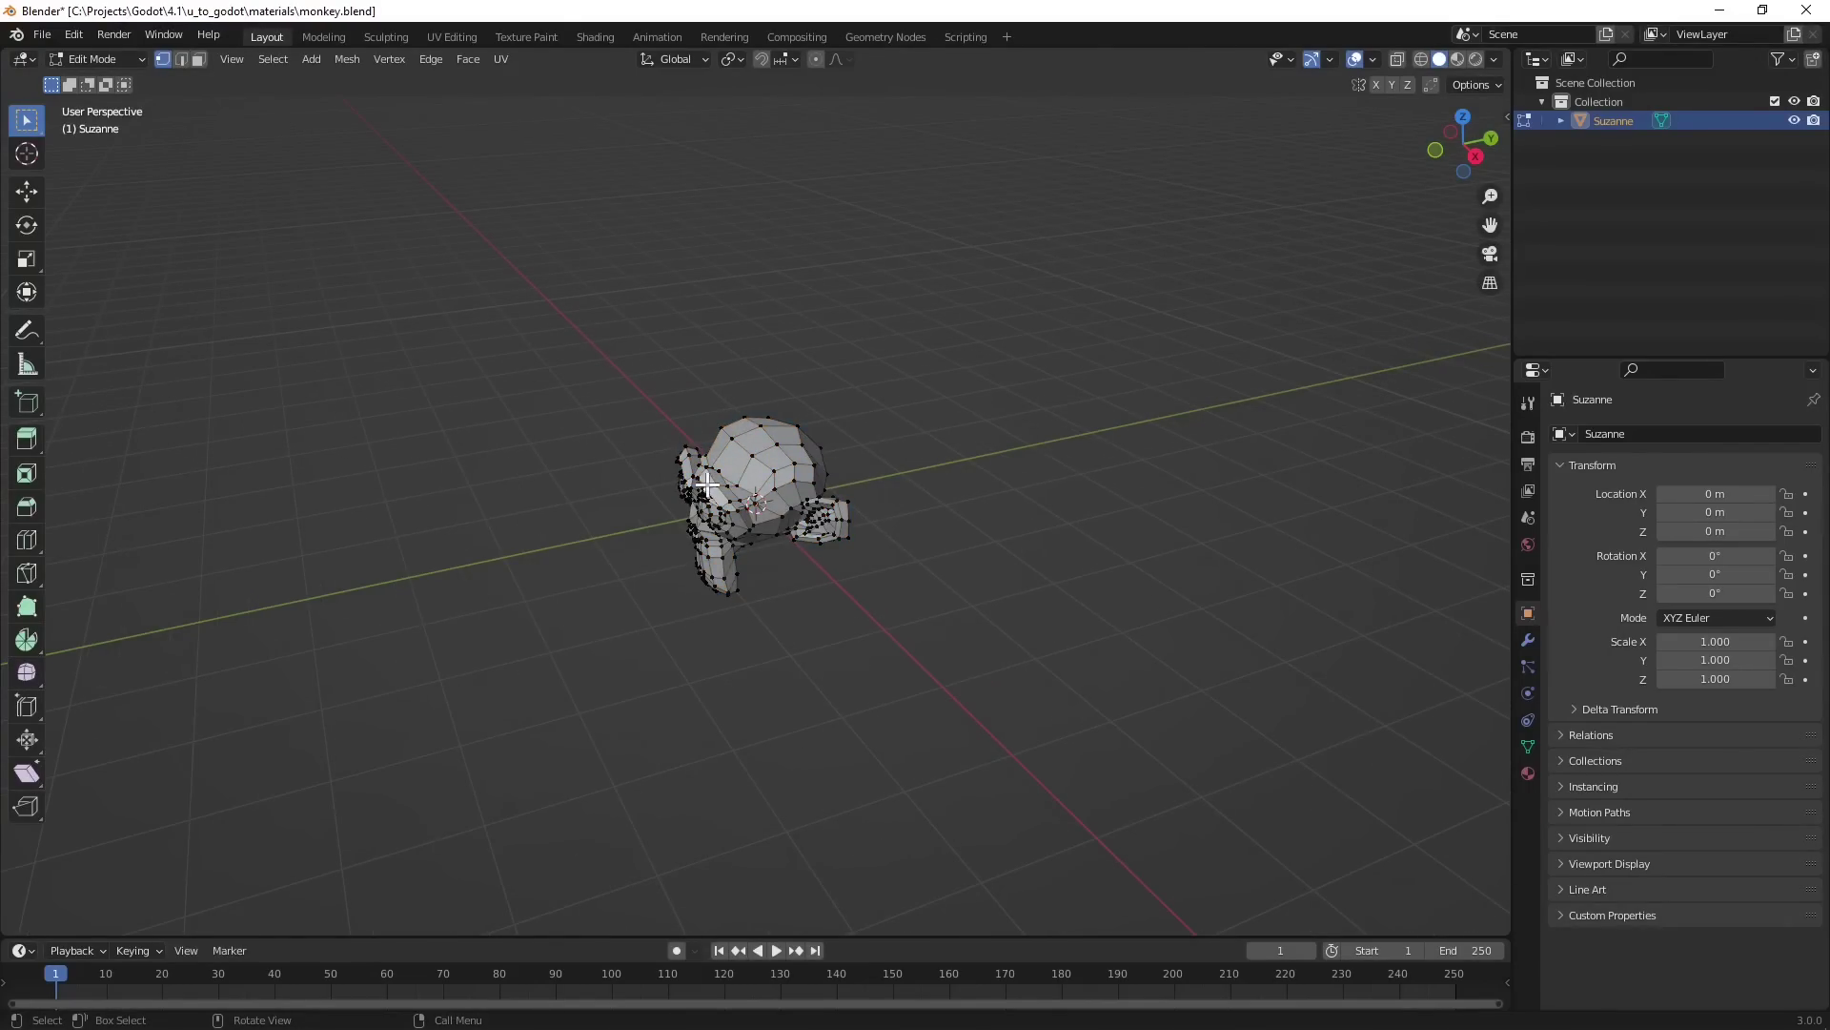
key("g")
left_click(805, 450)
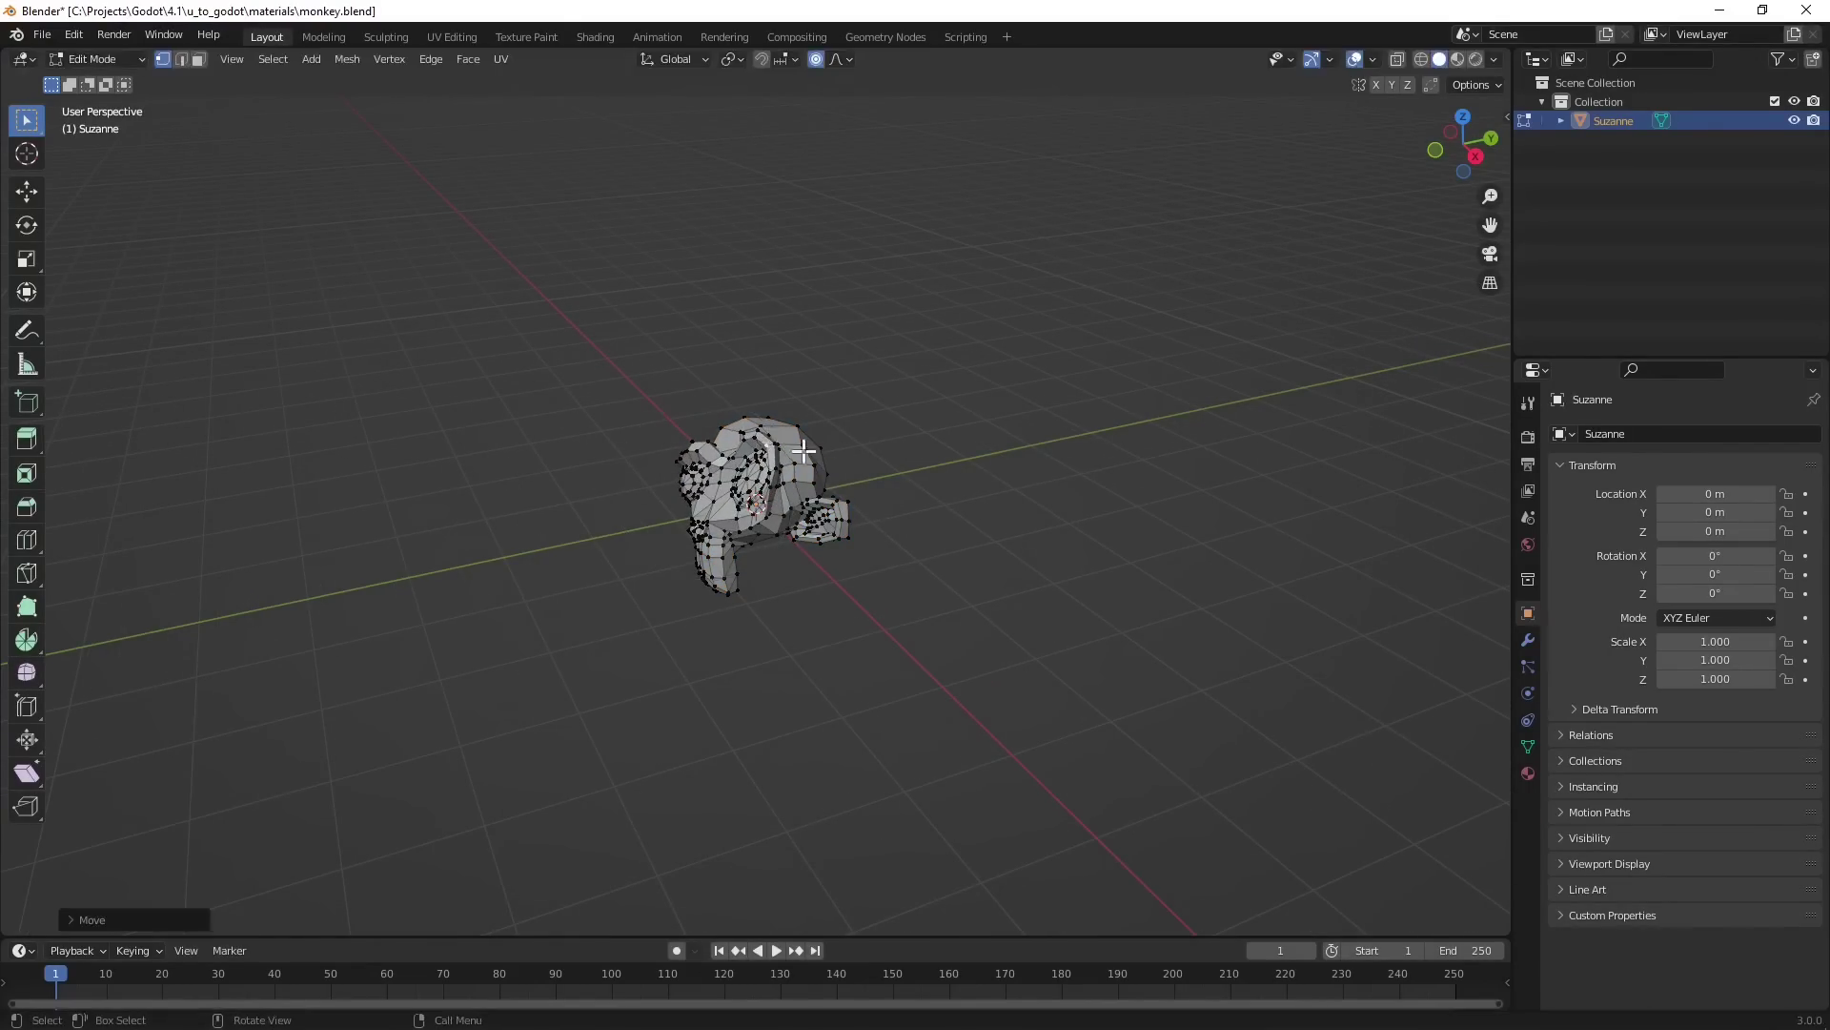
key("ctrl+s")
Return to Godot to reimport monkey.blend and examine the edited monkey from several angles.
key("alt+Tab")
key("alt+Tab")
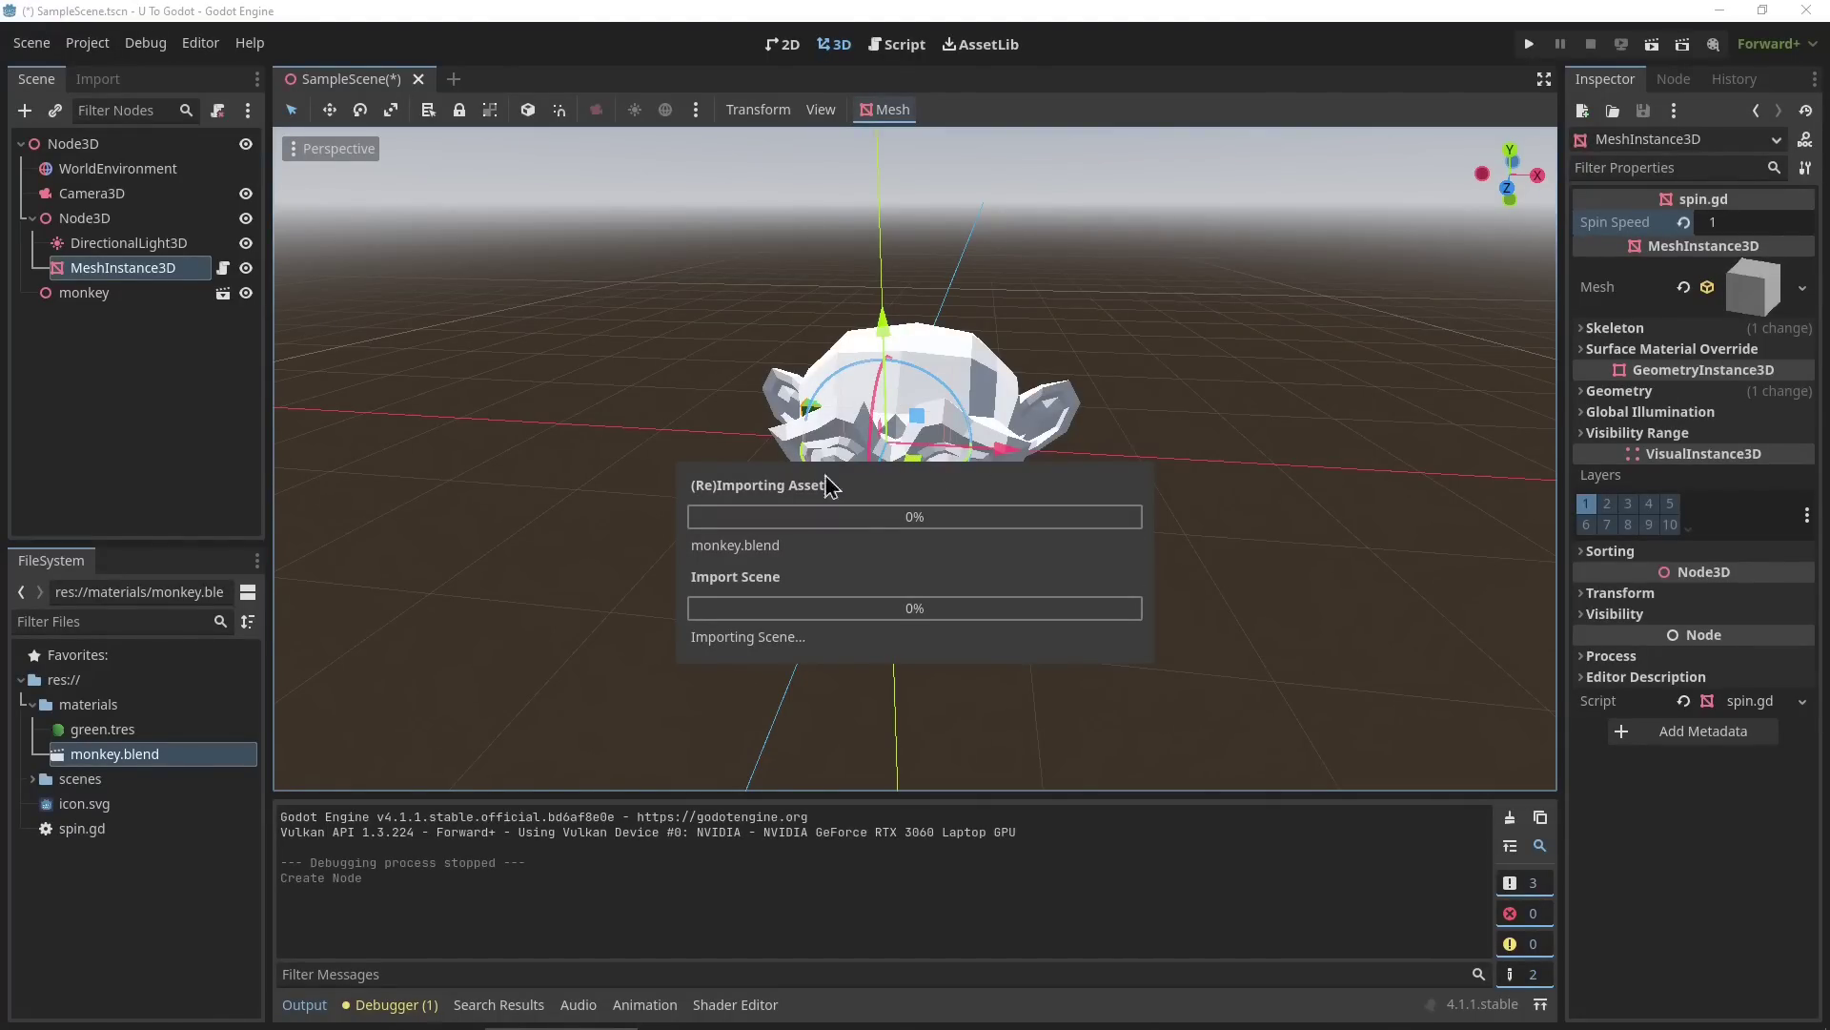
left_click(1134, 360)
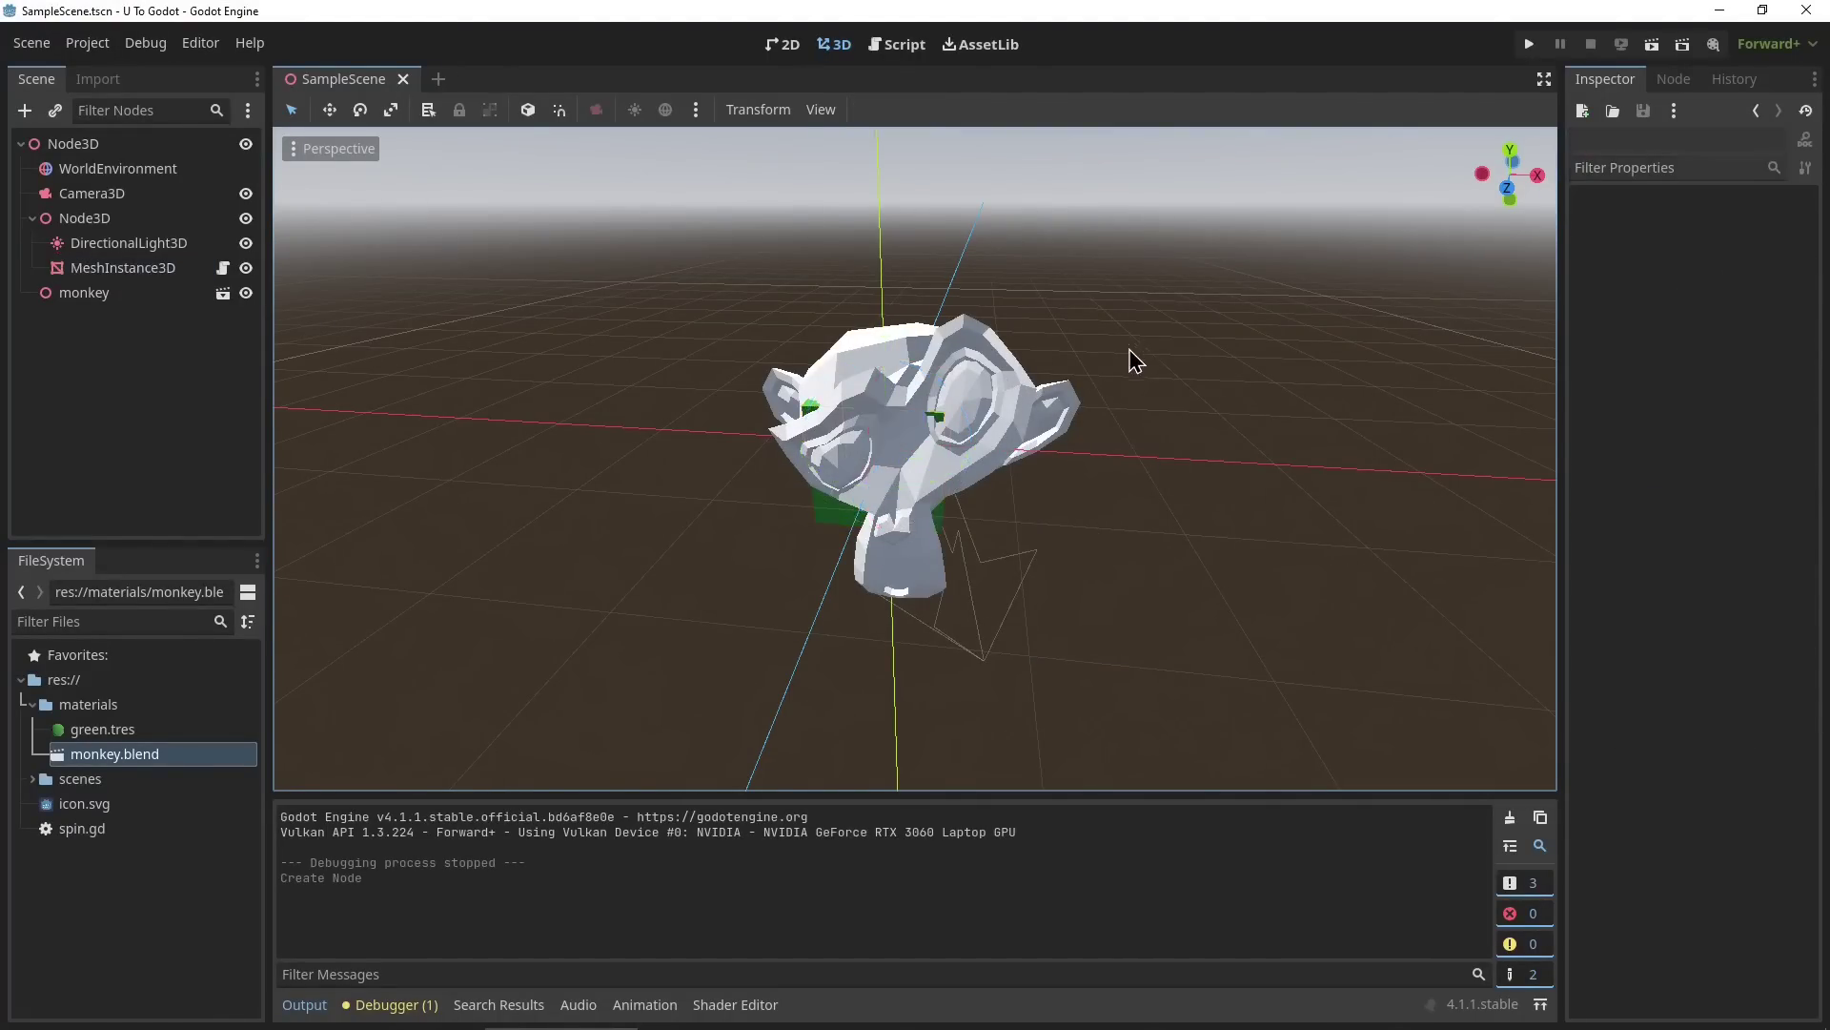
mouse_move(1134, 361)
middle_mouse_down()
mouse_move(887, 372)
mouse_move(1130, 372)
middle_mouse_up()
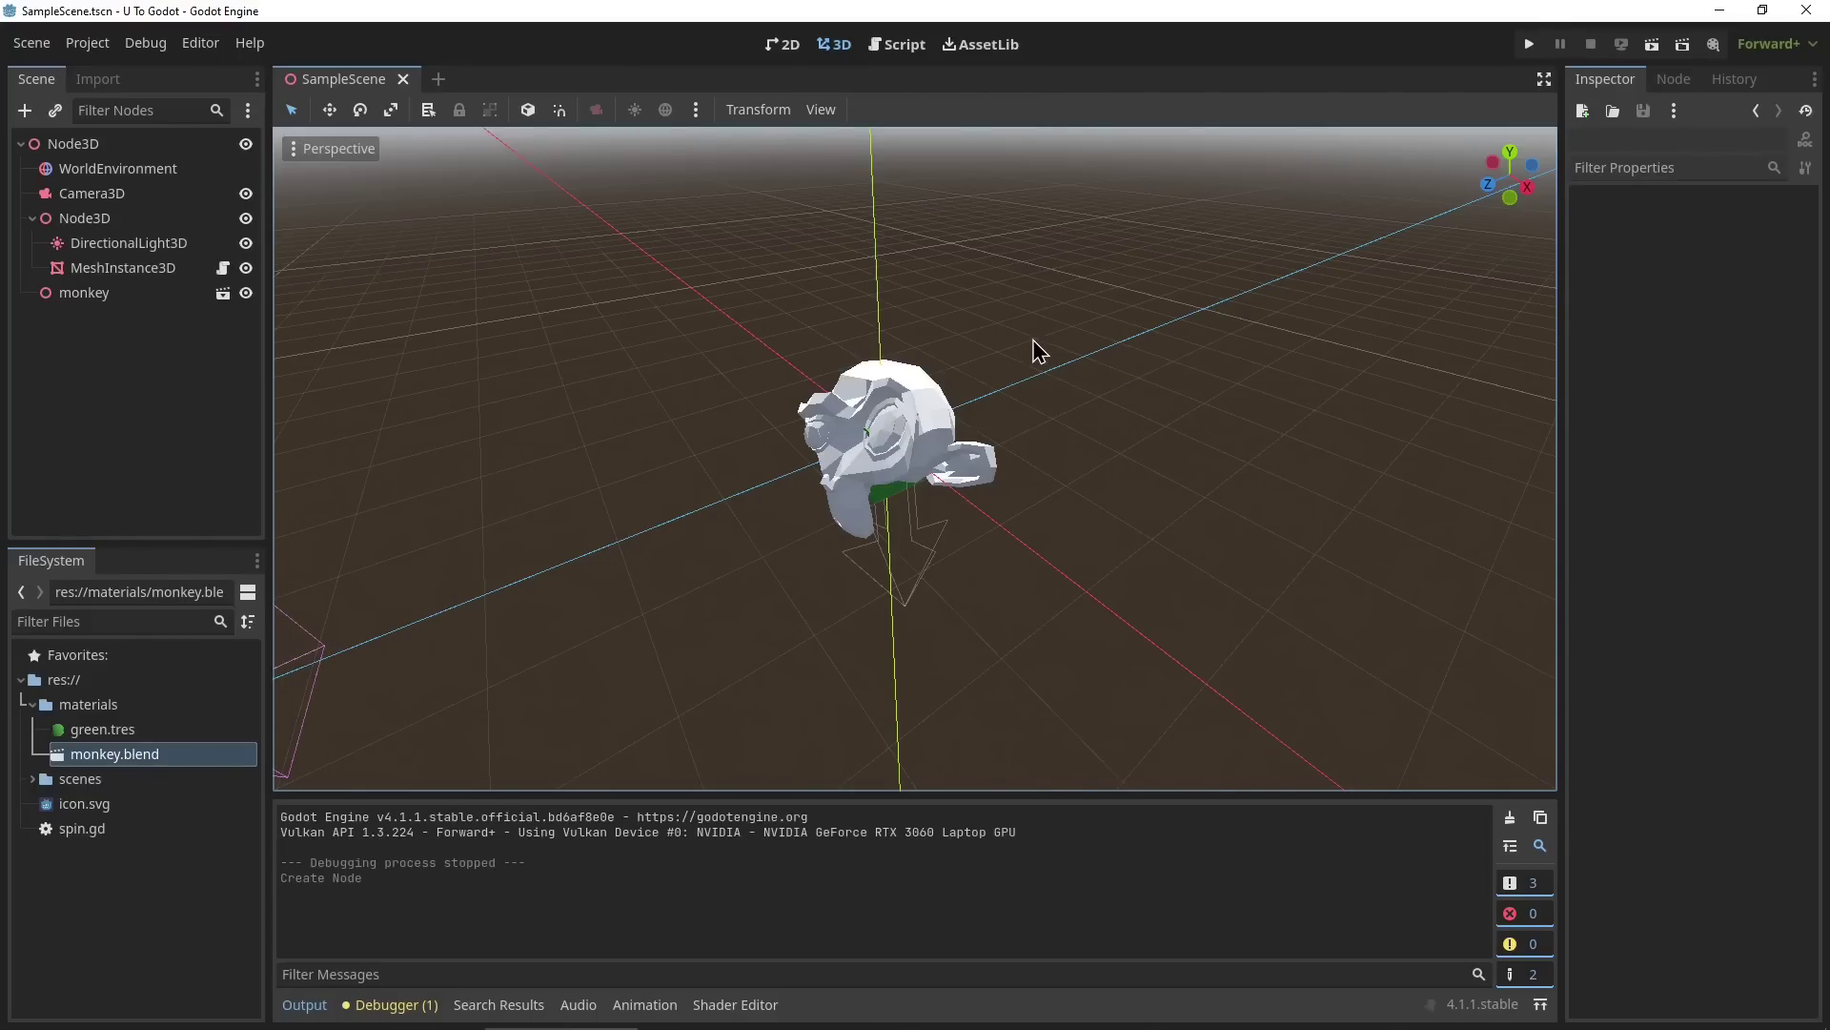
key("a")
mouse_move(835, 384)
right_mouse_down()
mouse_move(934, 419)
mouse_move(1039, 376)
mouse_move(1144, 381)
mouse_move(868, 374)
mouse_move(827, 393)
right_mouse_up()
key("d")
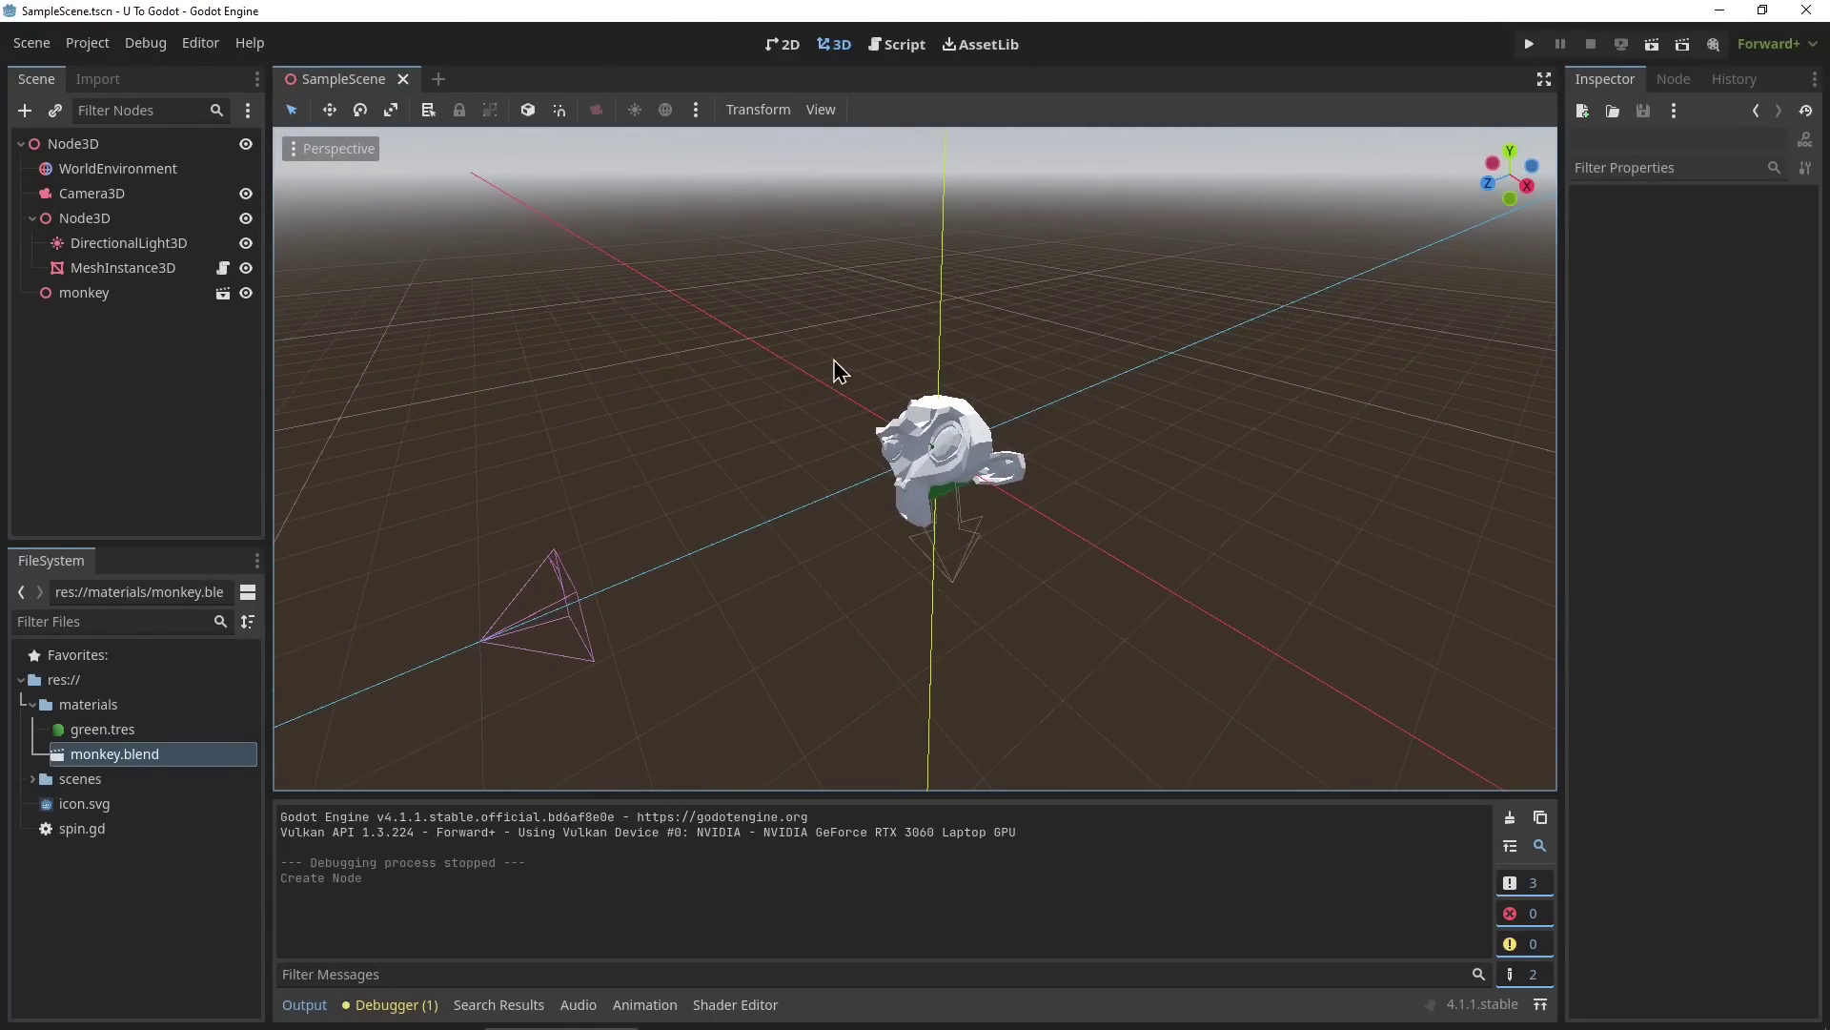
Switch to Unity, maximize its window, and add a Terrain object to SampleScene.
key("alt+Tab")
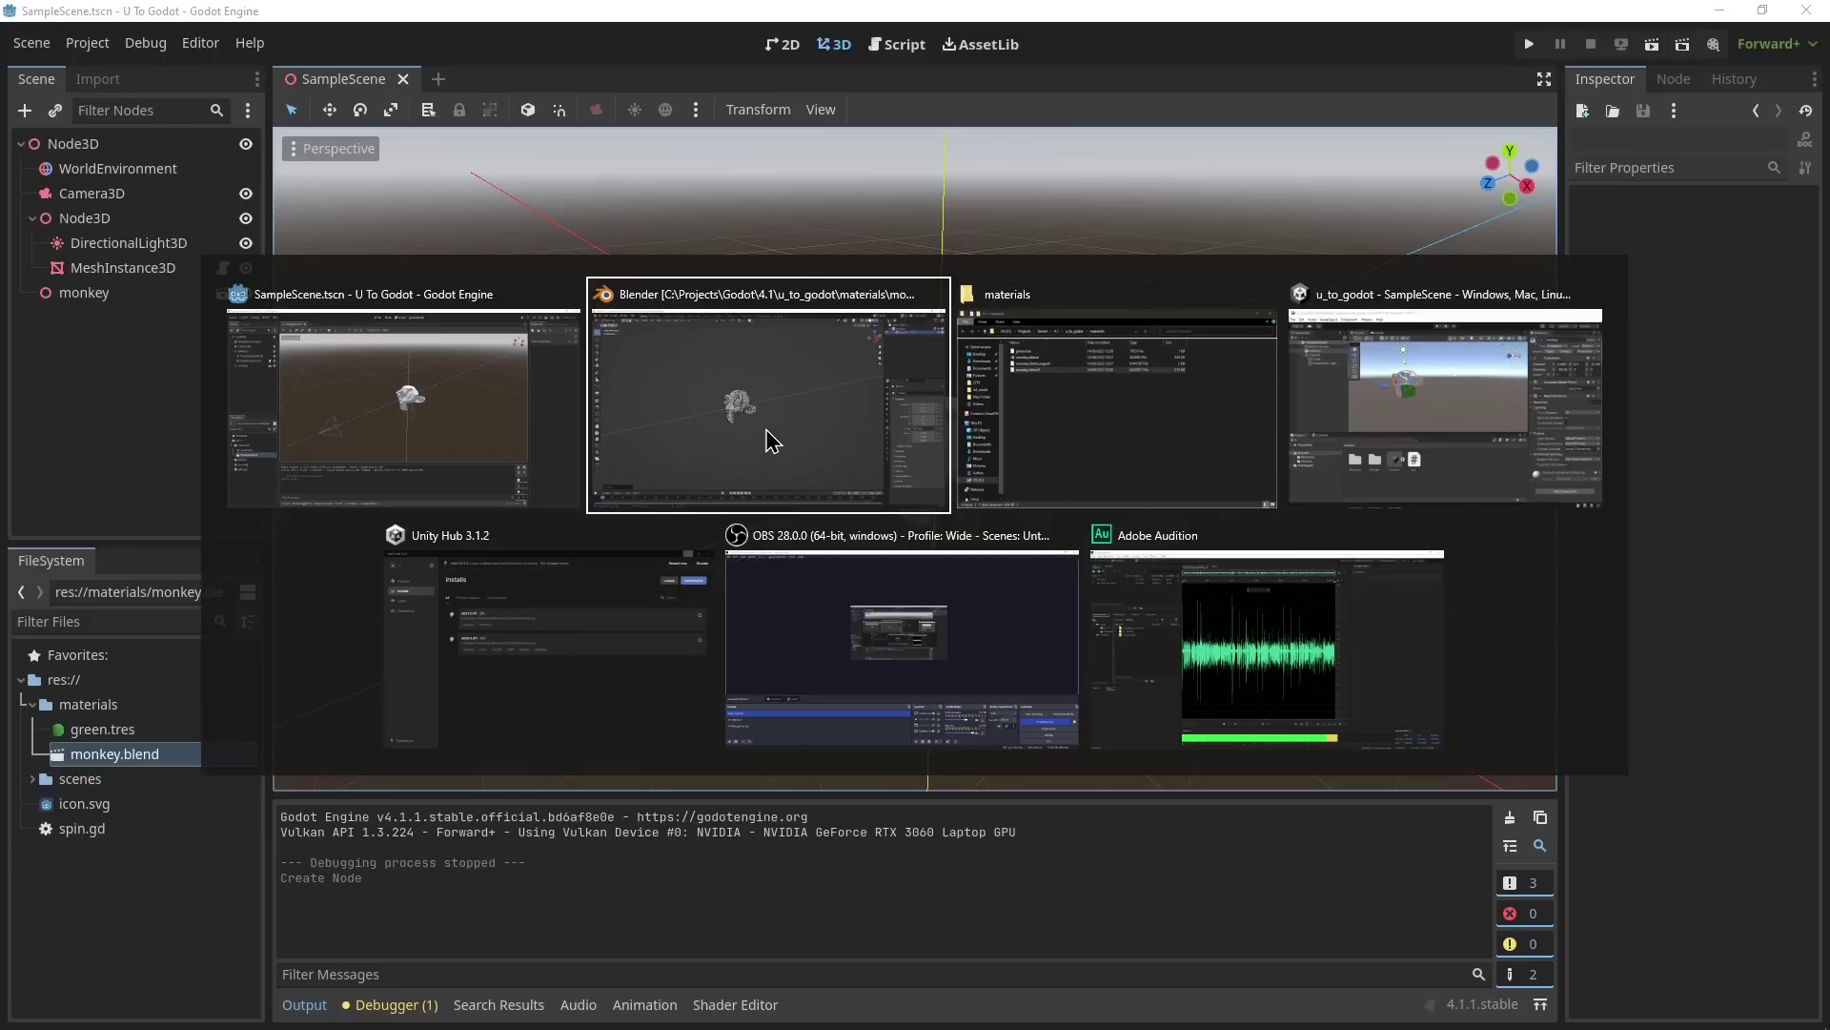
left_click(1341, 441)
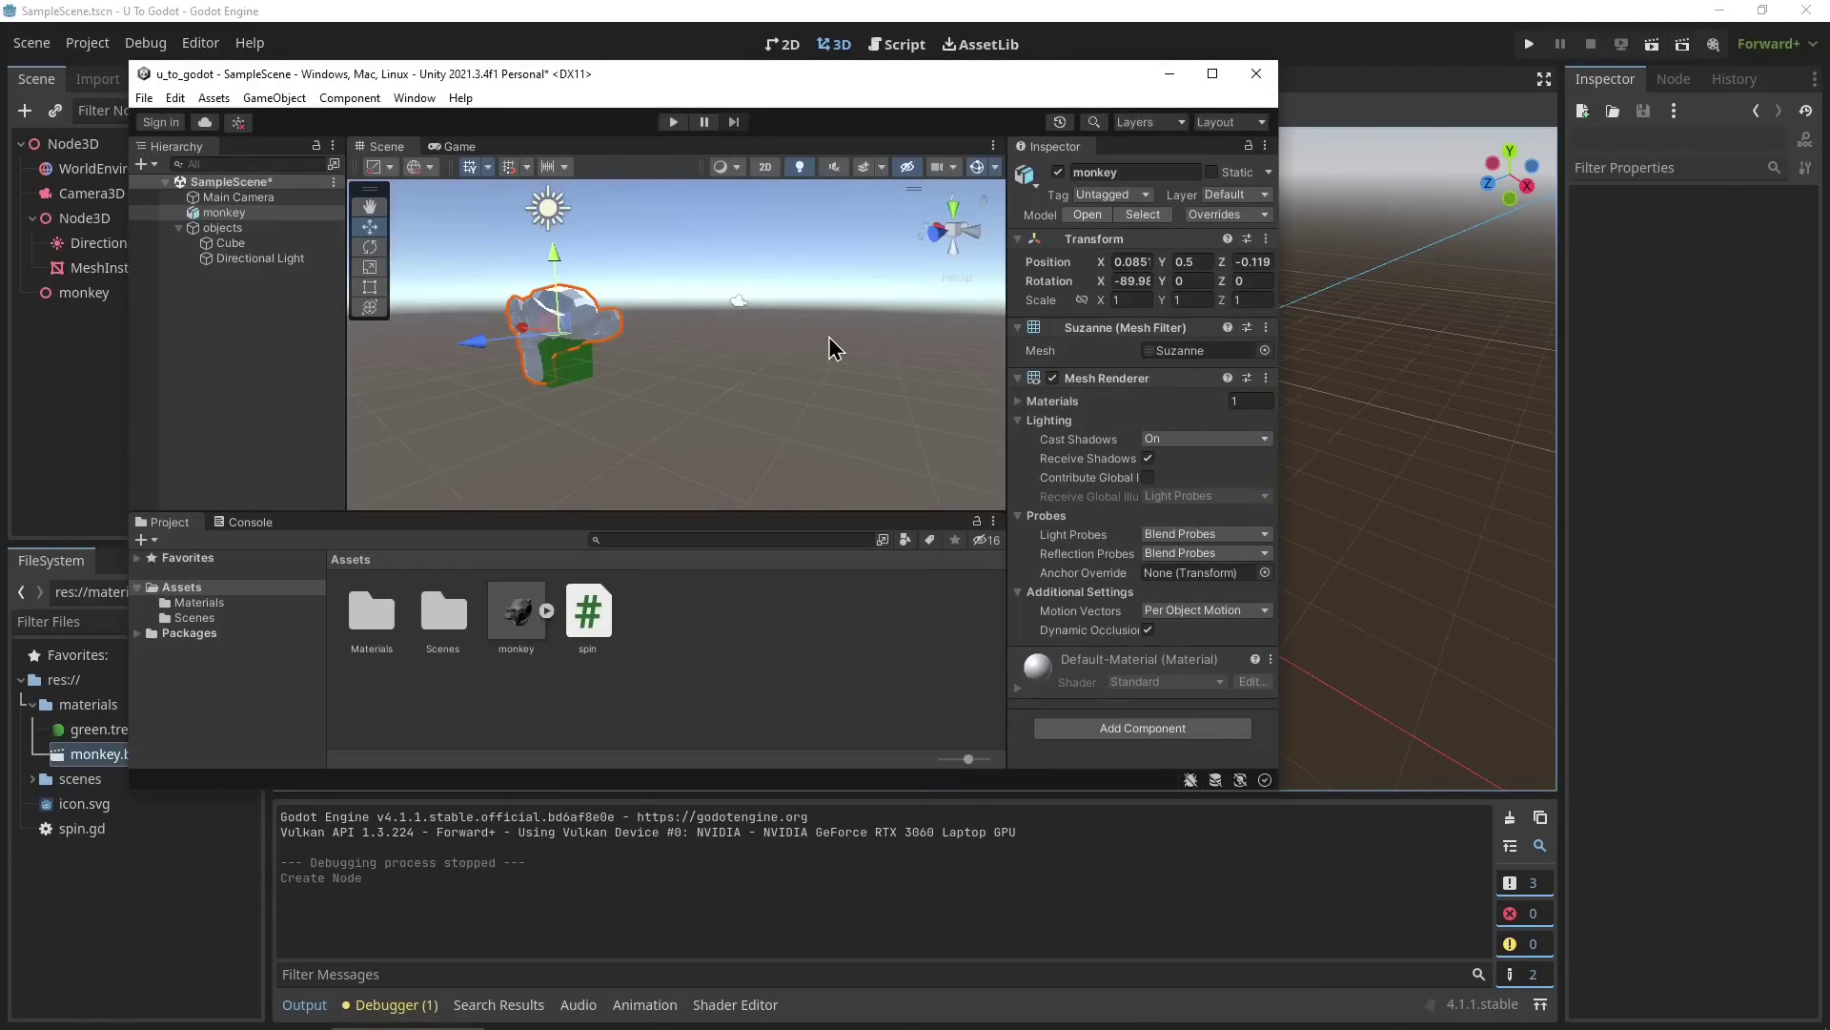
double_click(747, 77)
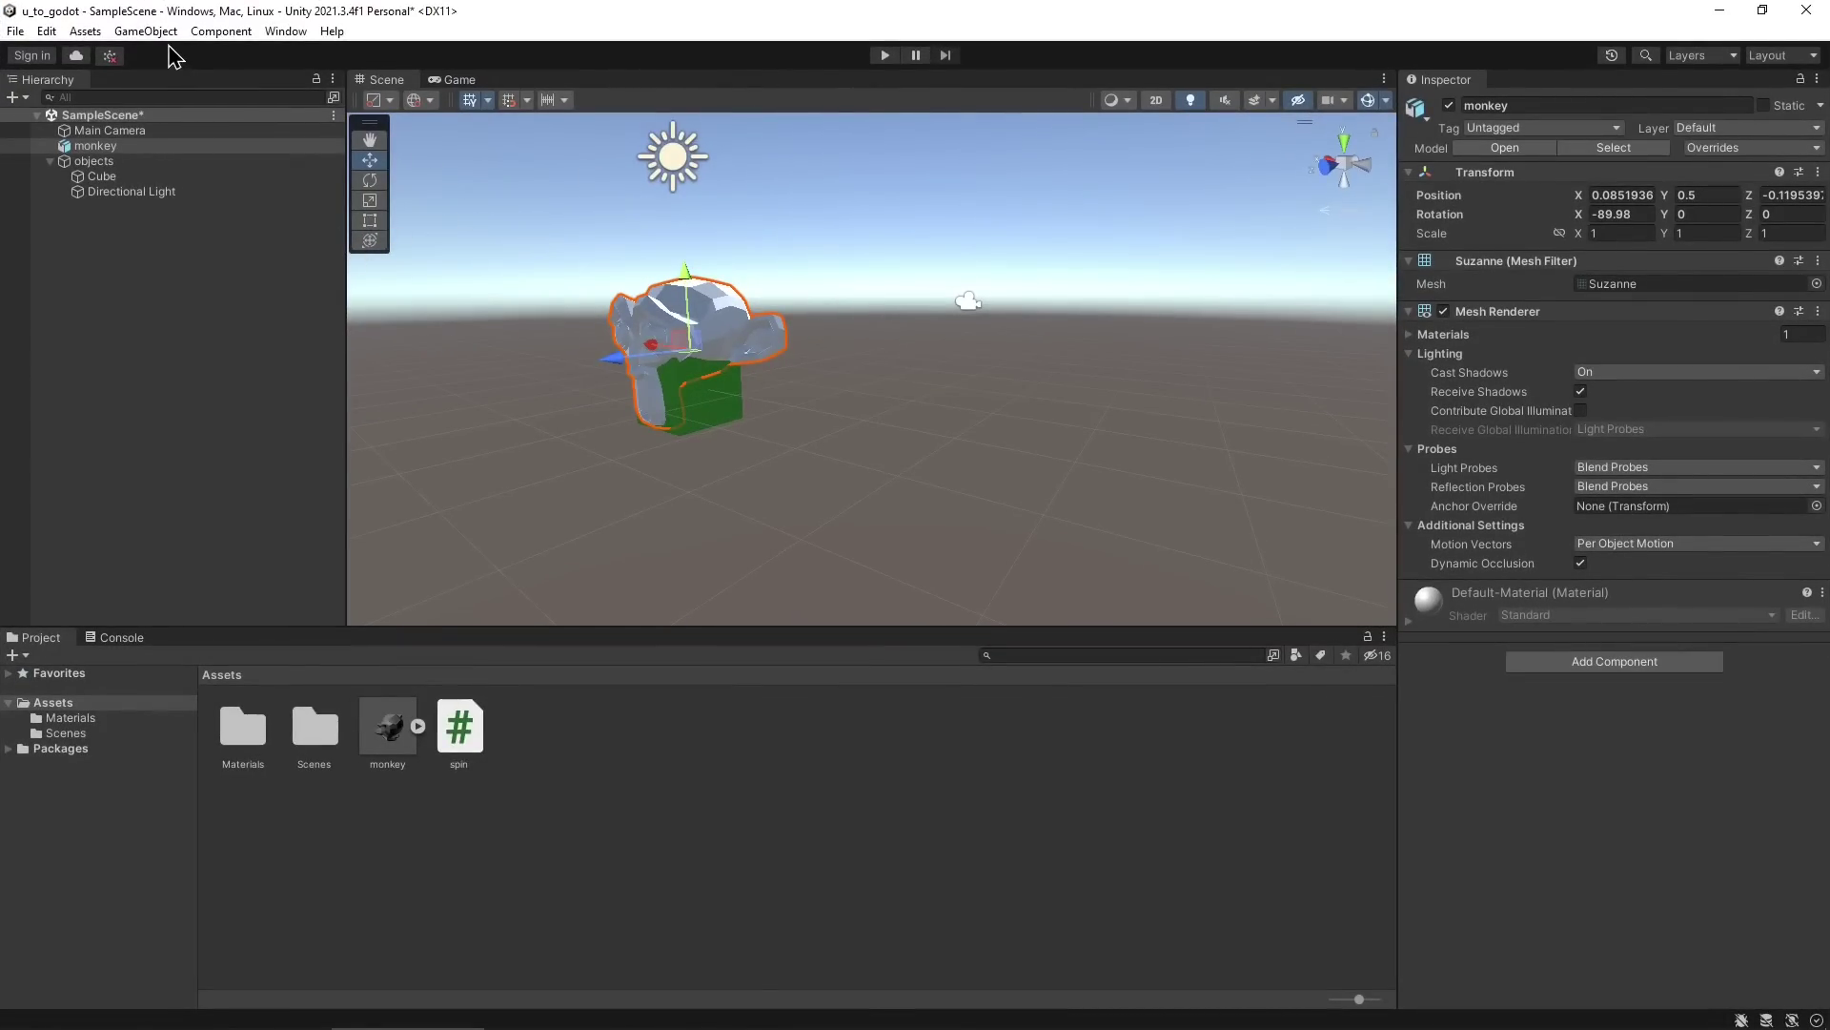
left_click(162, 31)
mouse_move(212, 119)
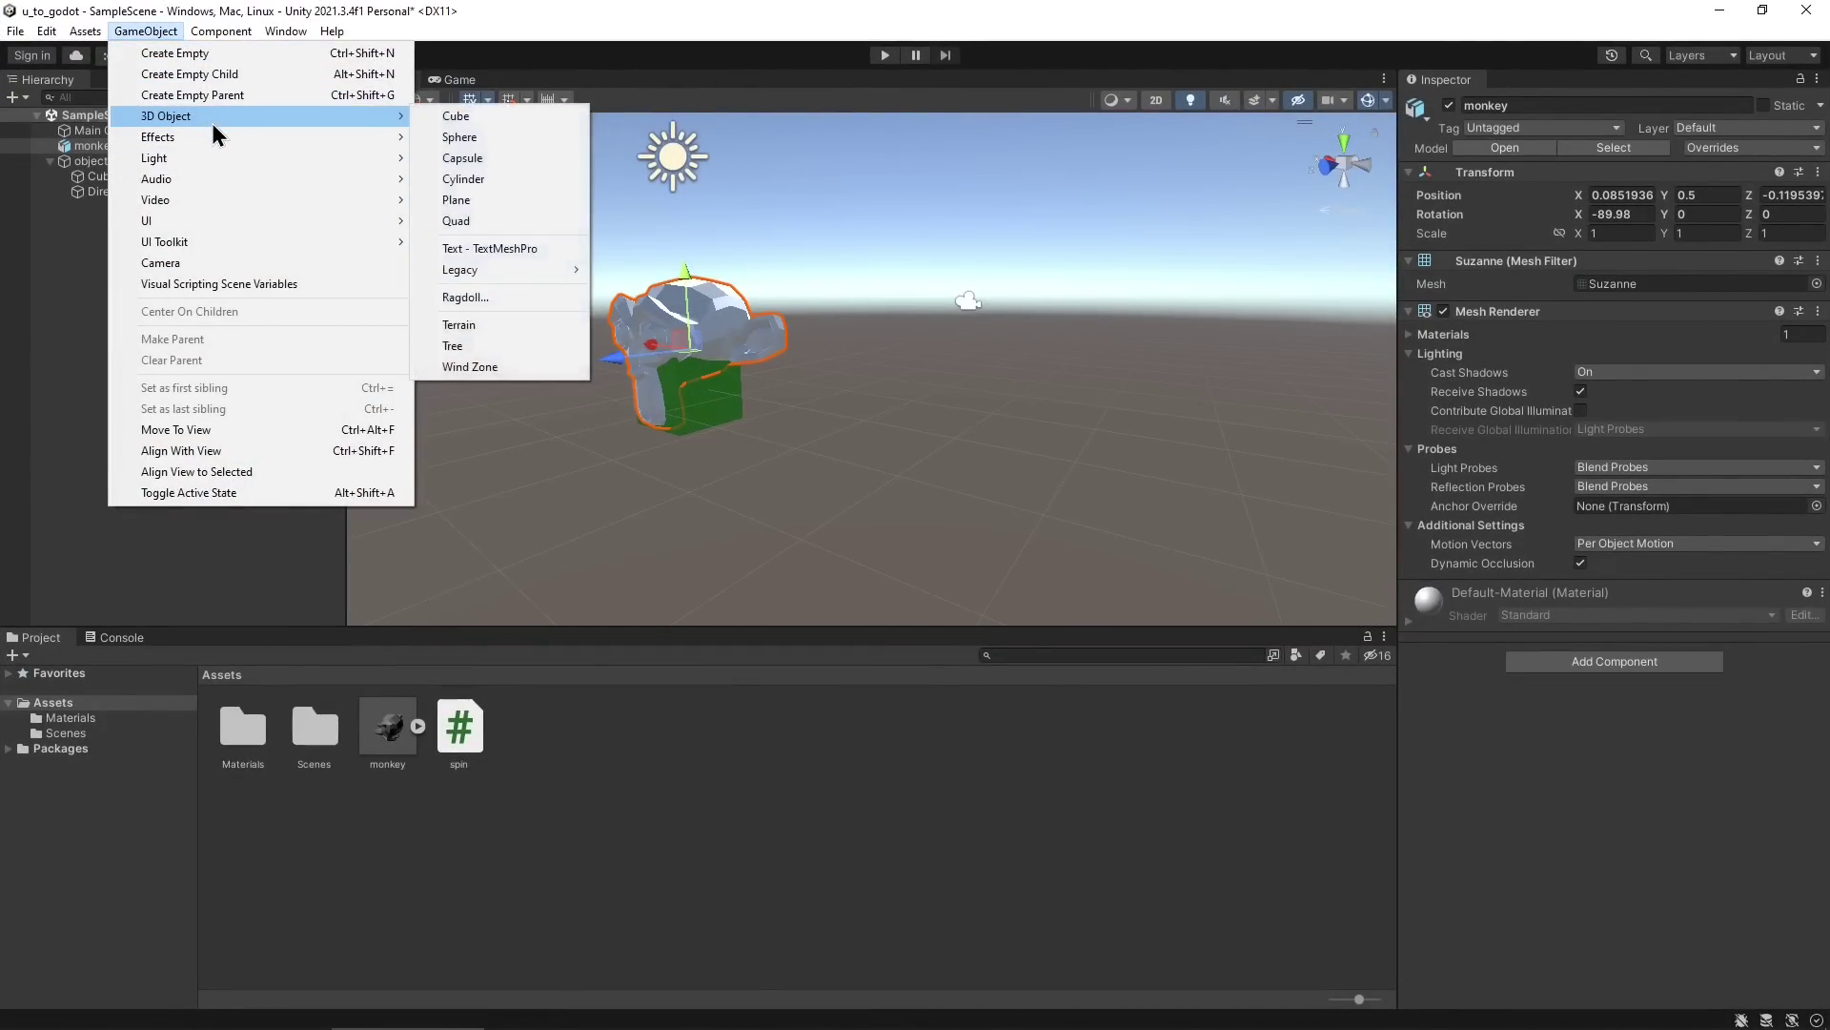
left_click(515, 325)
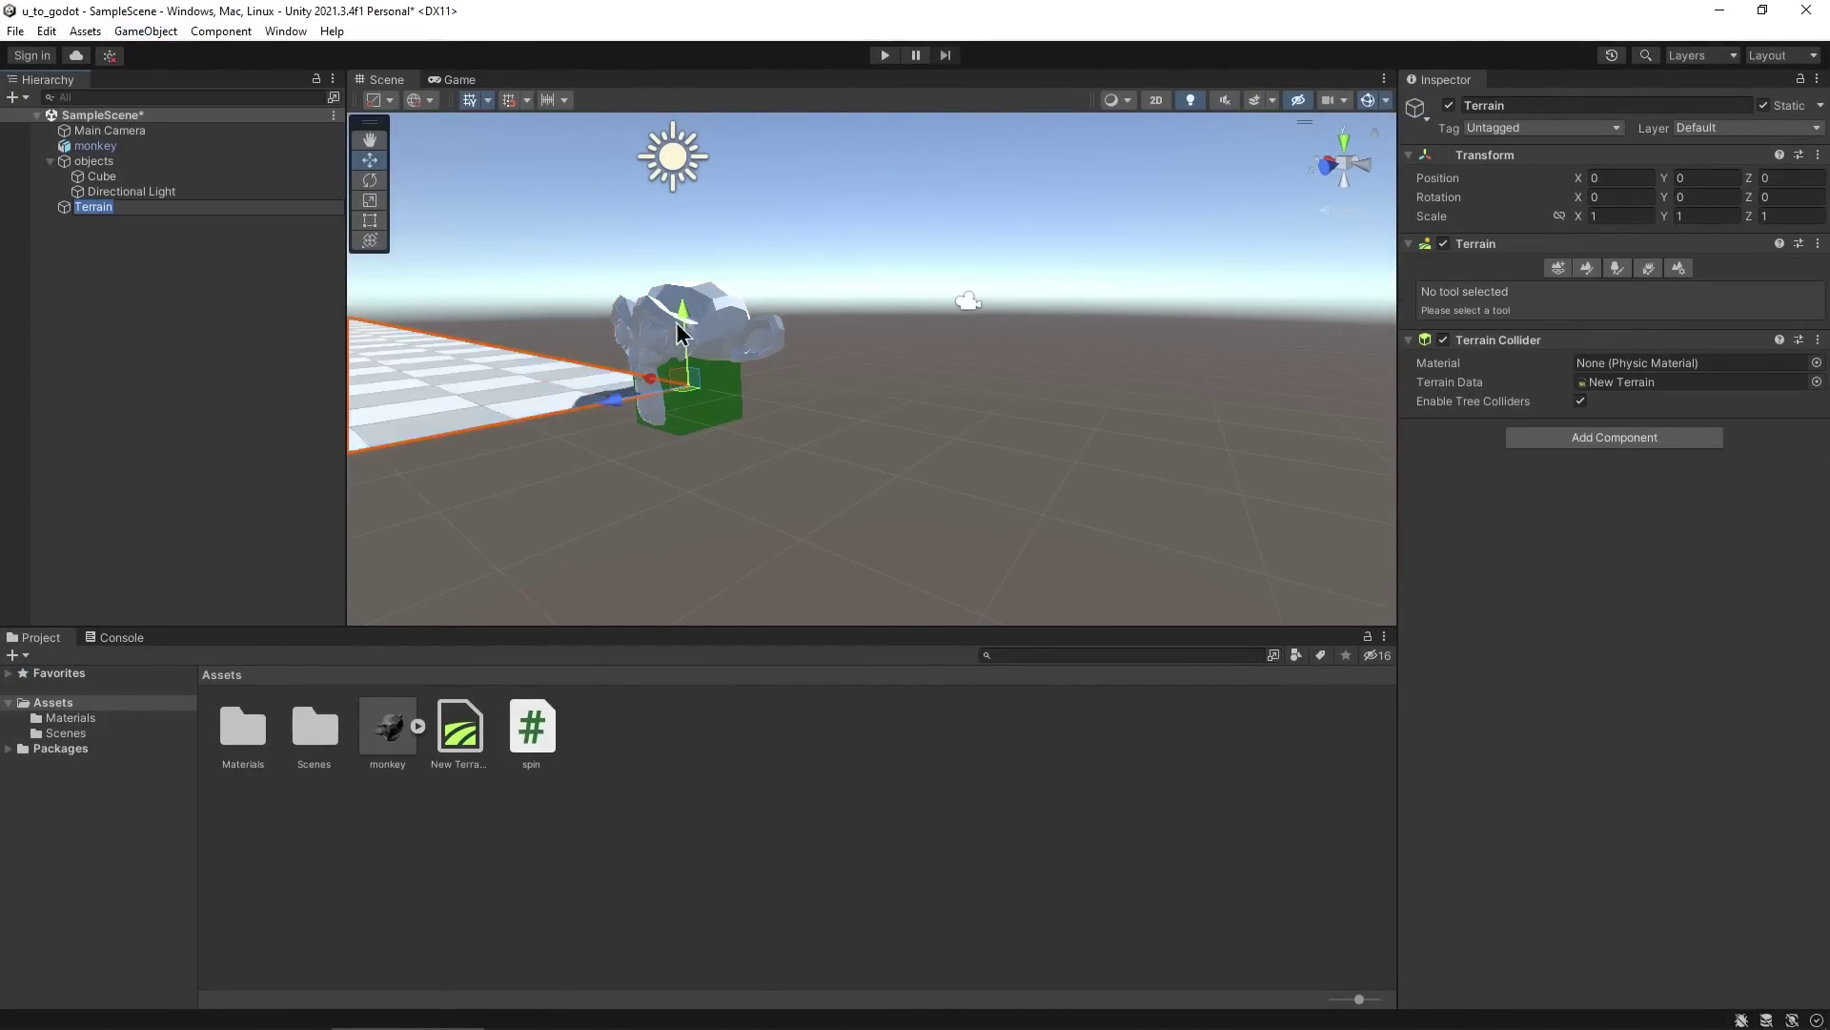
Raise several hills along the terrain using the Raise or Lower Terrain tool with the soft round brush.
left_click_drag(524, 327, 1239, 305, "alt")
left_click(1588, 268)
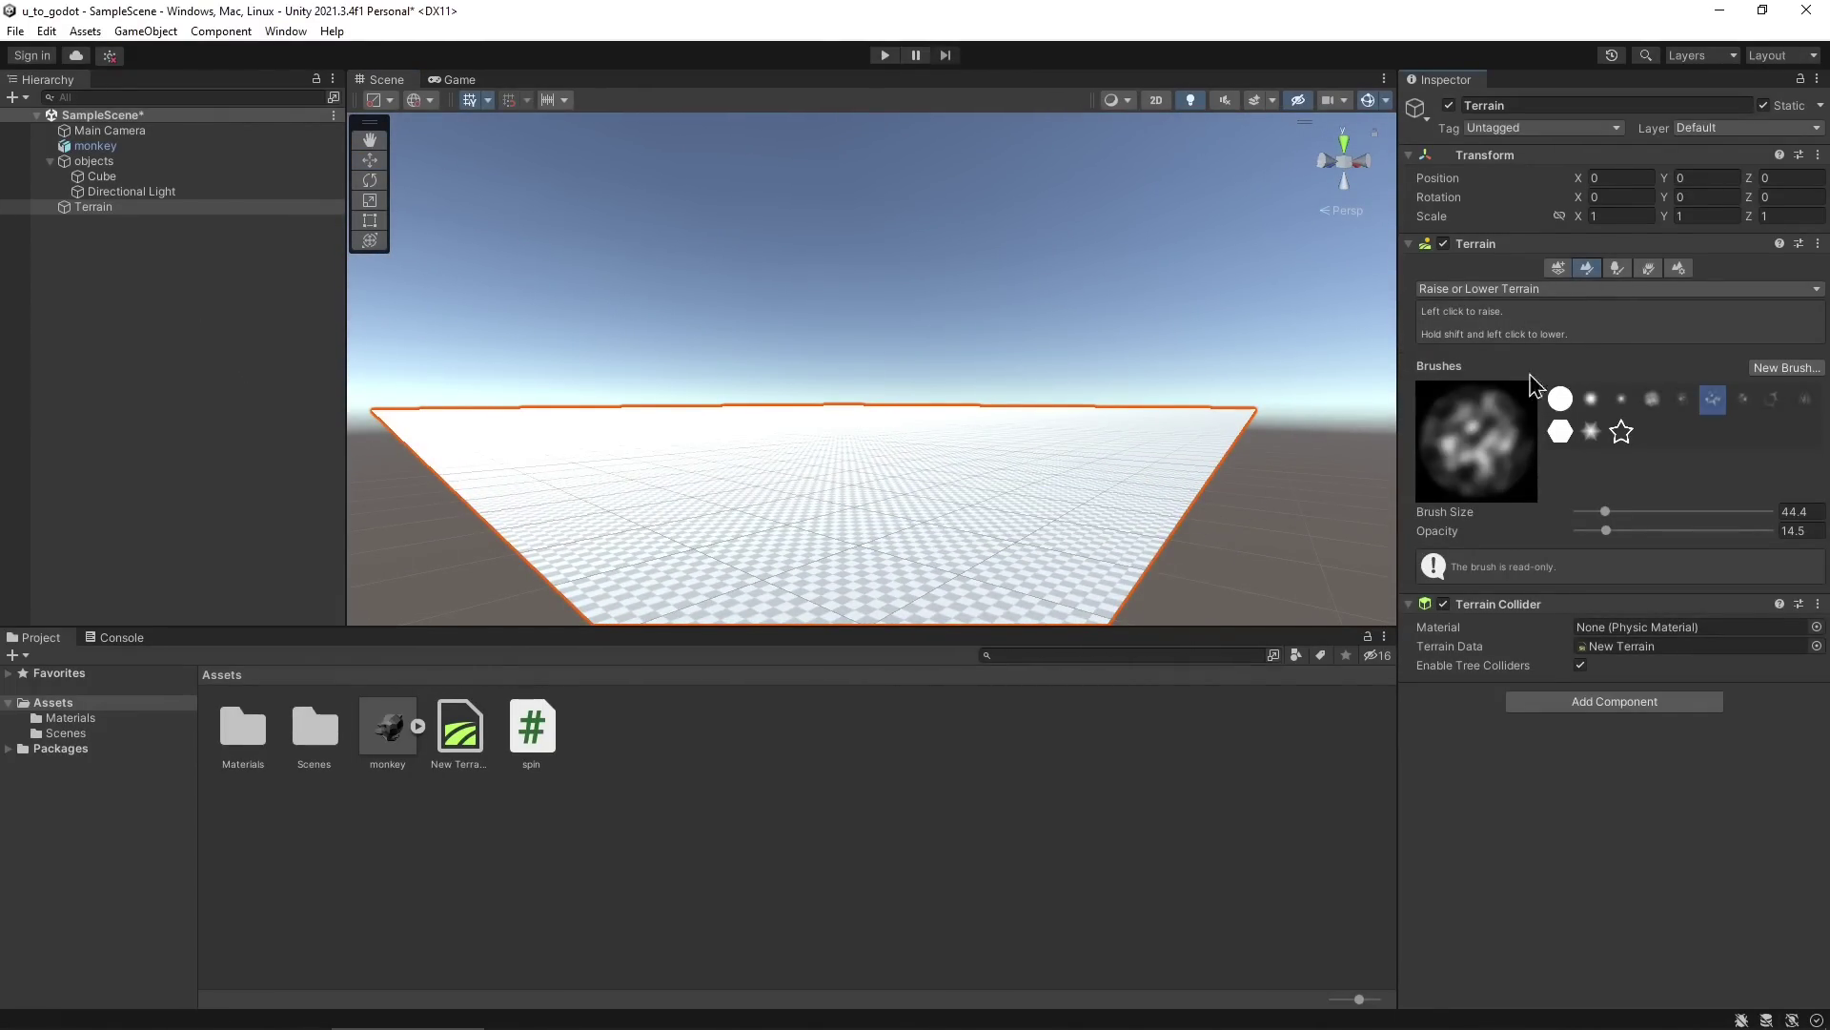
left_click(1591, 399)
mouse_move(1140, 405)
left_mouse_down()
mouse_move(952, 462)
mouse_move(1021, 404)
mouse_move(1149, 376)
left_mouse_up()
key("w")
right_click_drag(1148, 377, 1125, 420)
key("d")
mouse_move(1090, 432)
left_mouse_down()
mouse_move(1192, 436)
mouse_move(956, 429)
left_mouse_up()
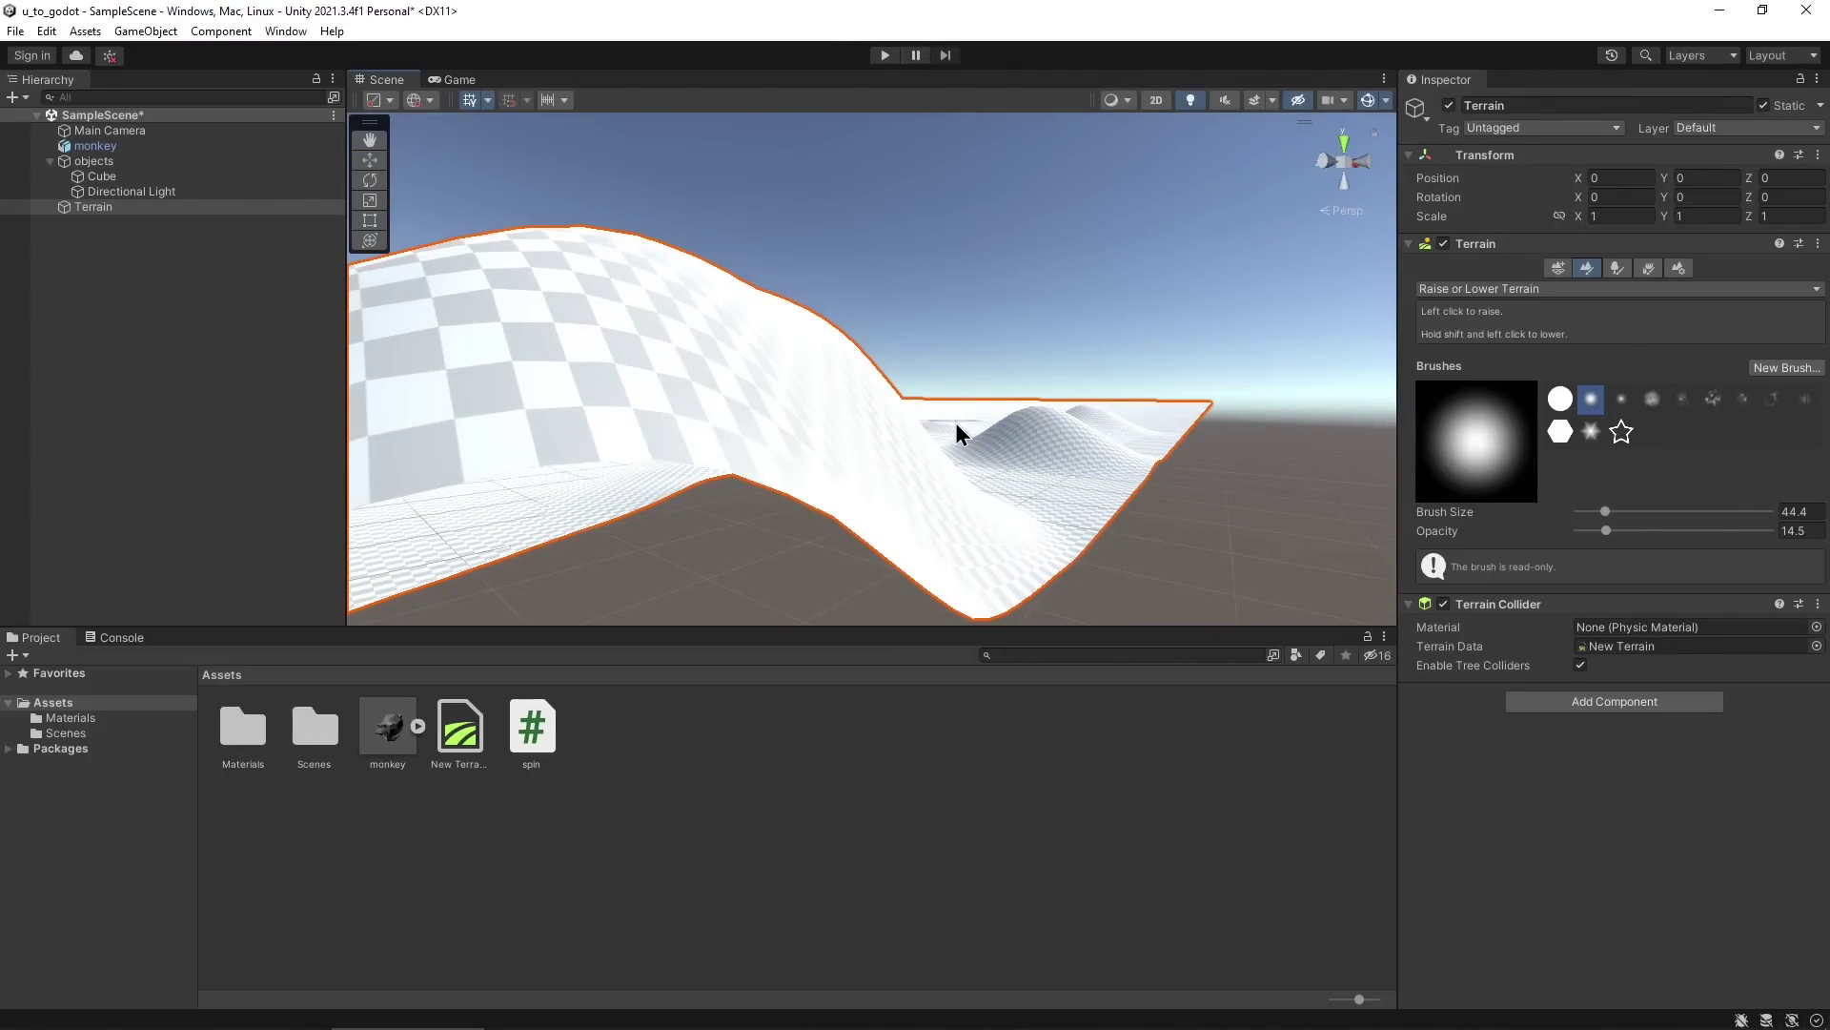
Switch to Godot and copy the addons folder from Projects\Assets\Godot addons\4.x\terrain_3d into the project's res:// root.
key("alt+Tab")
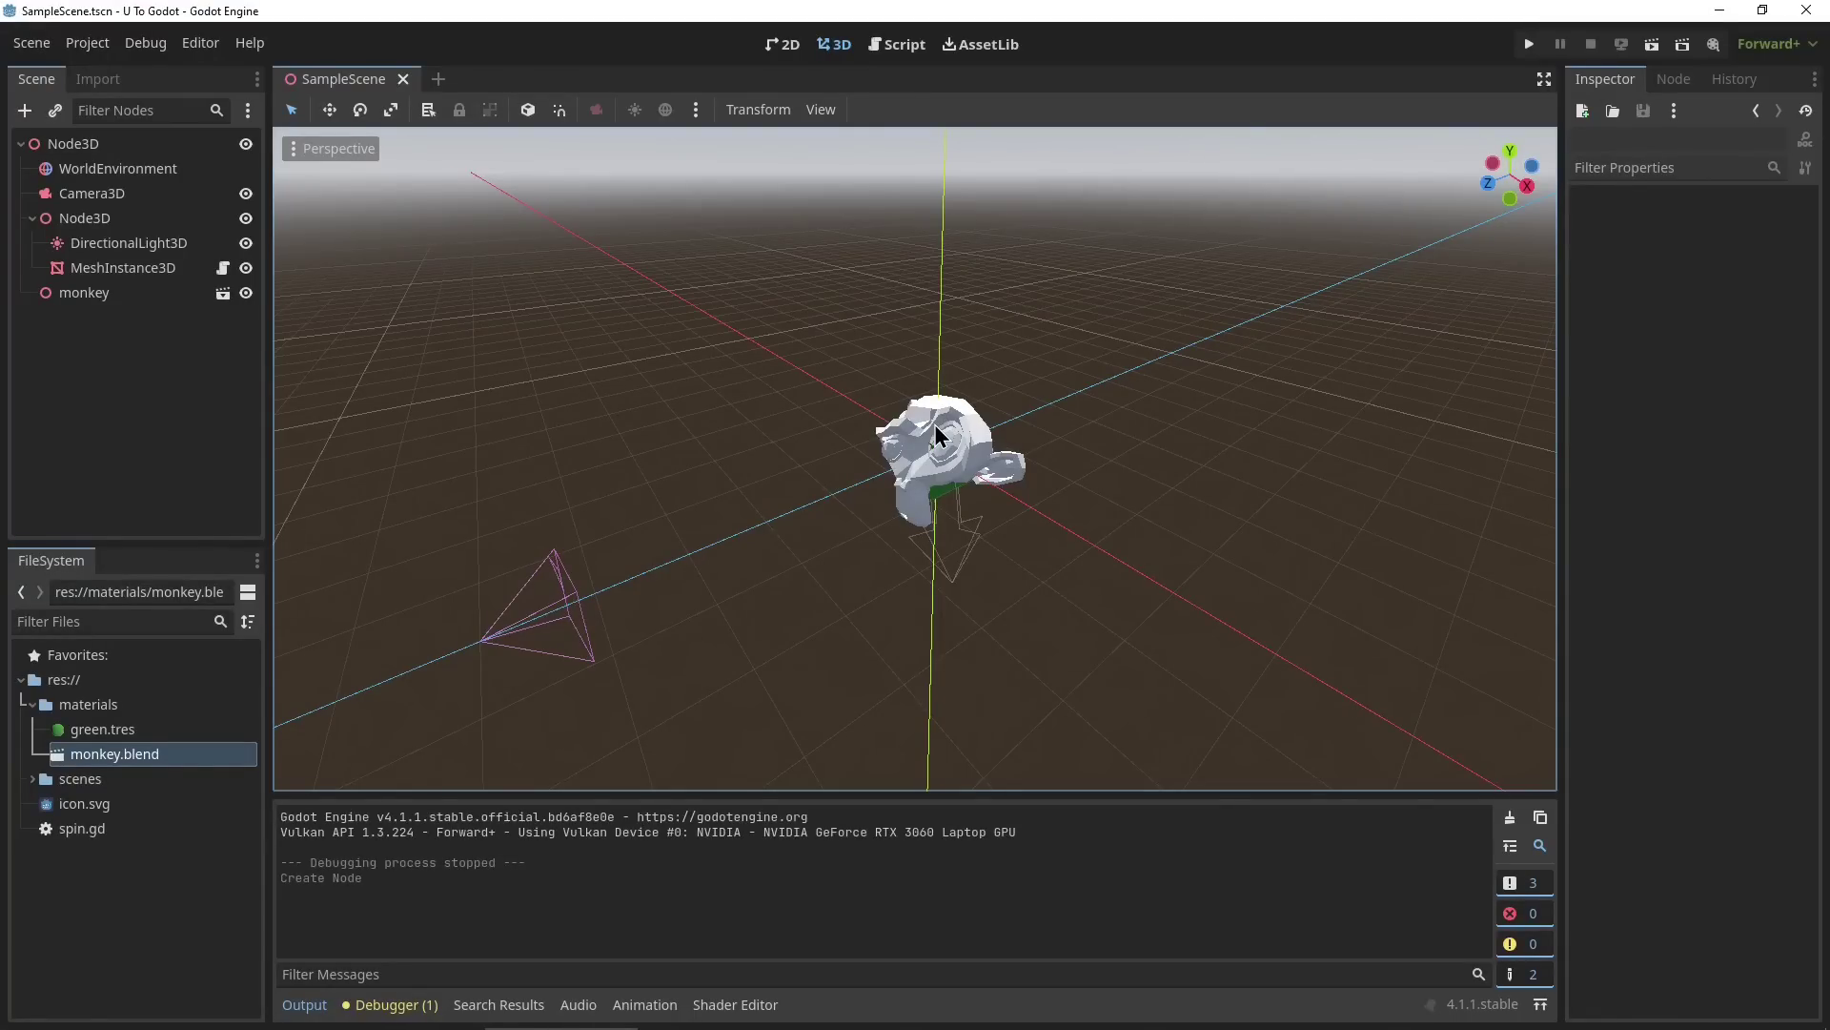
left_click(32, 705)
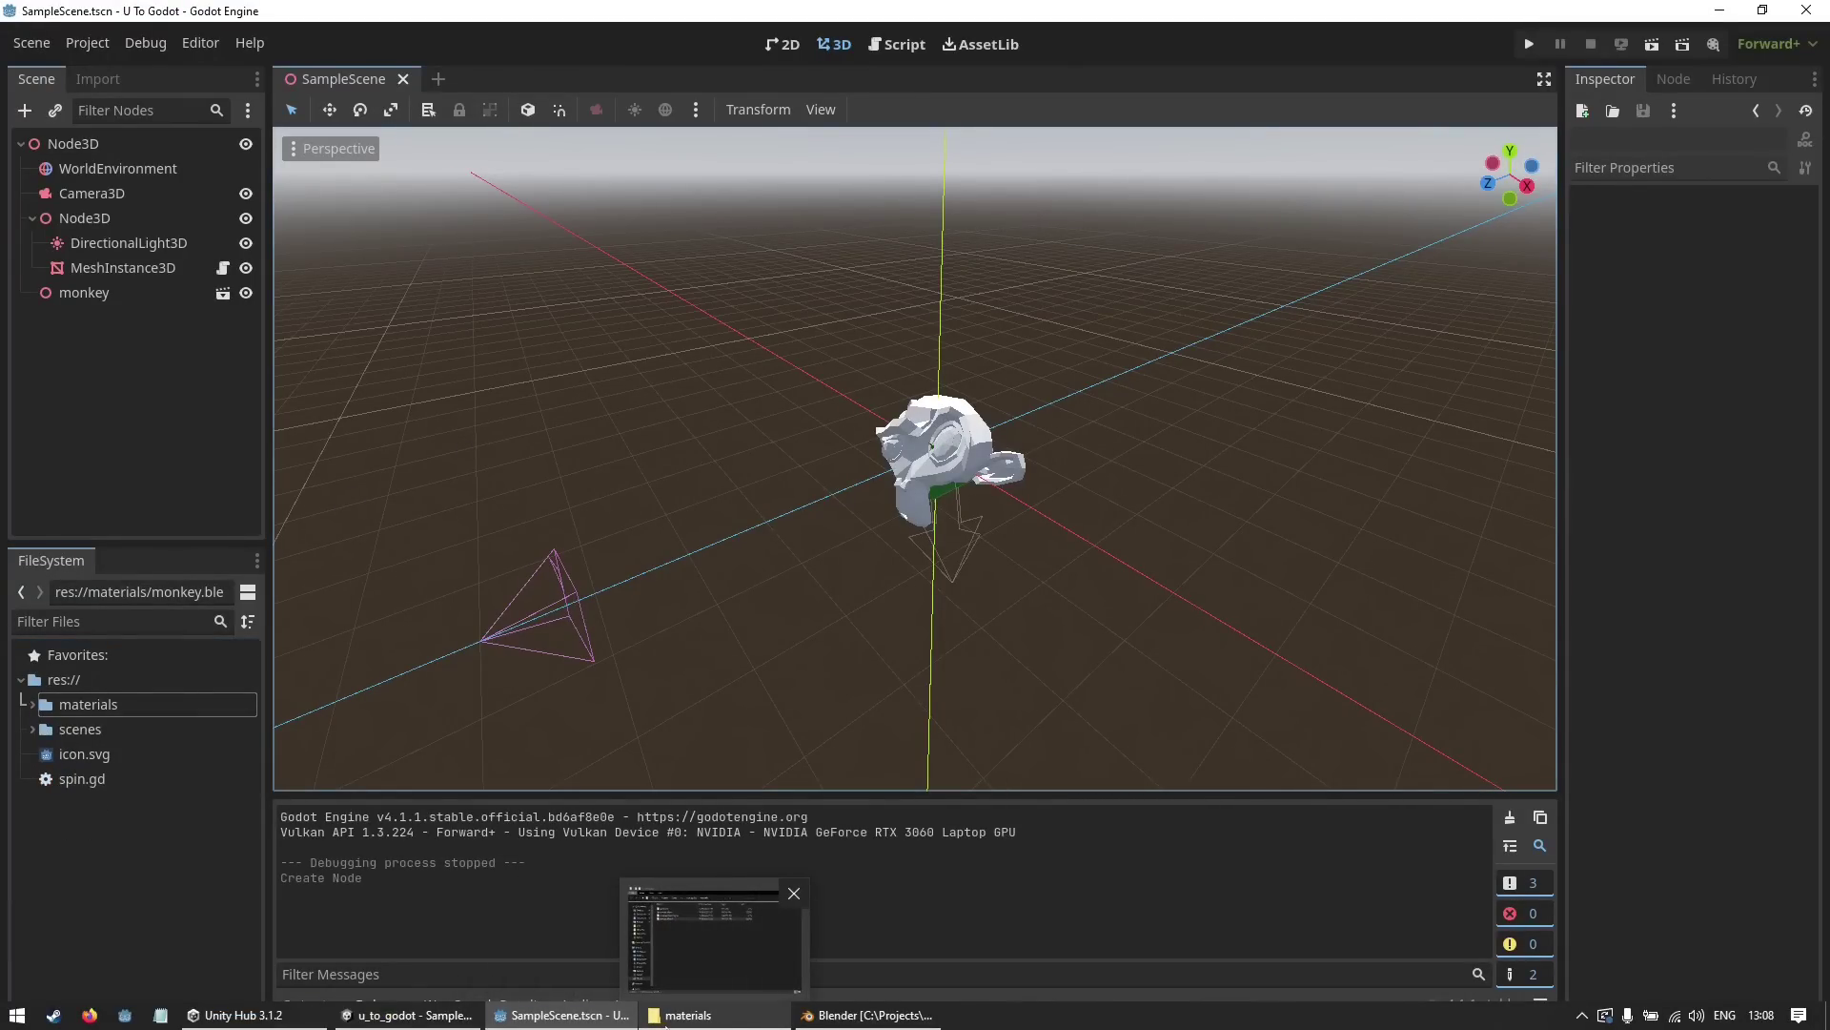
left_click(666, 1018)
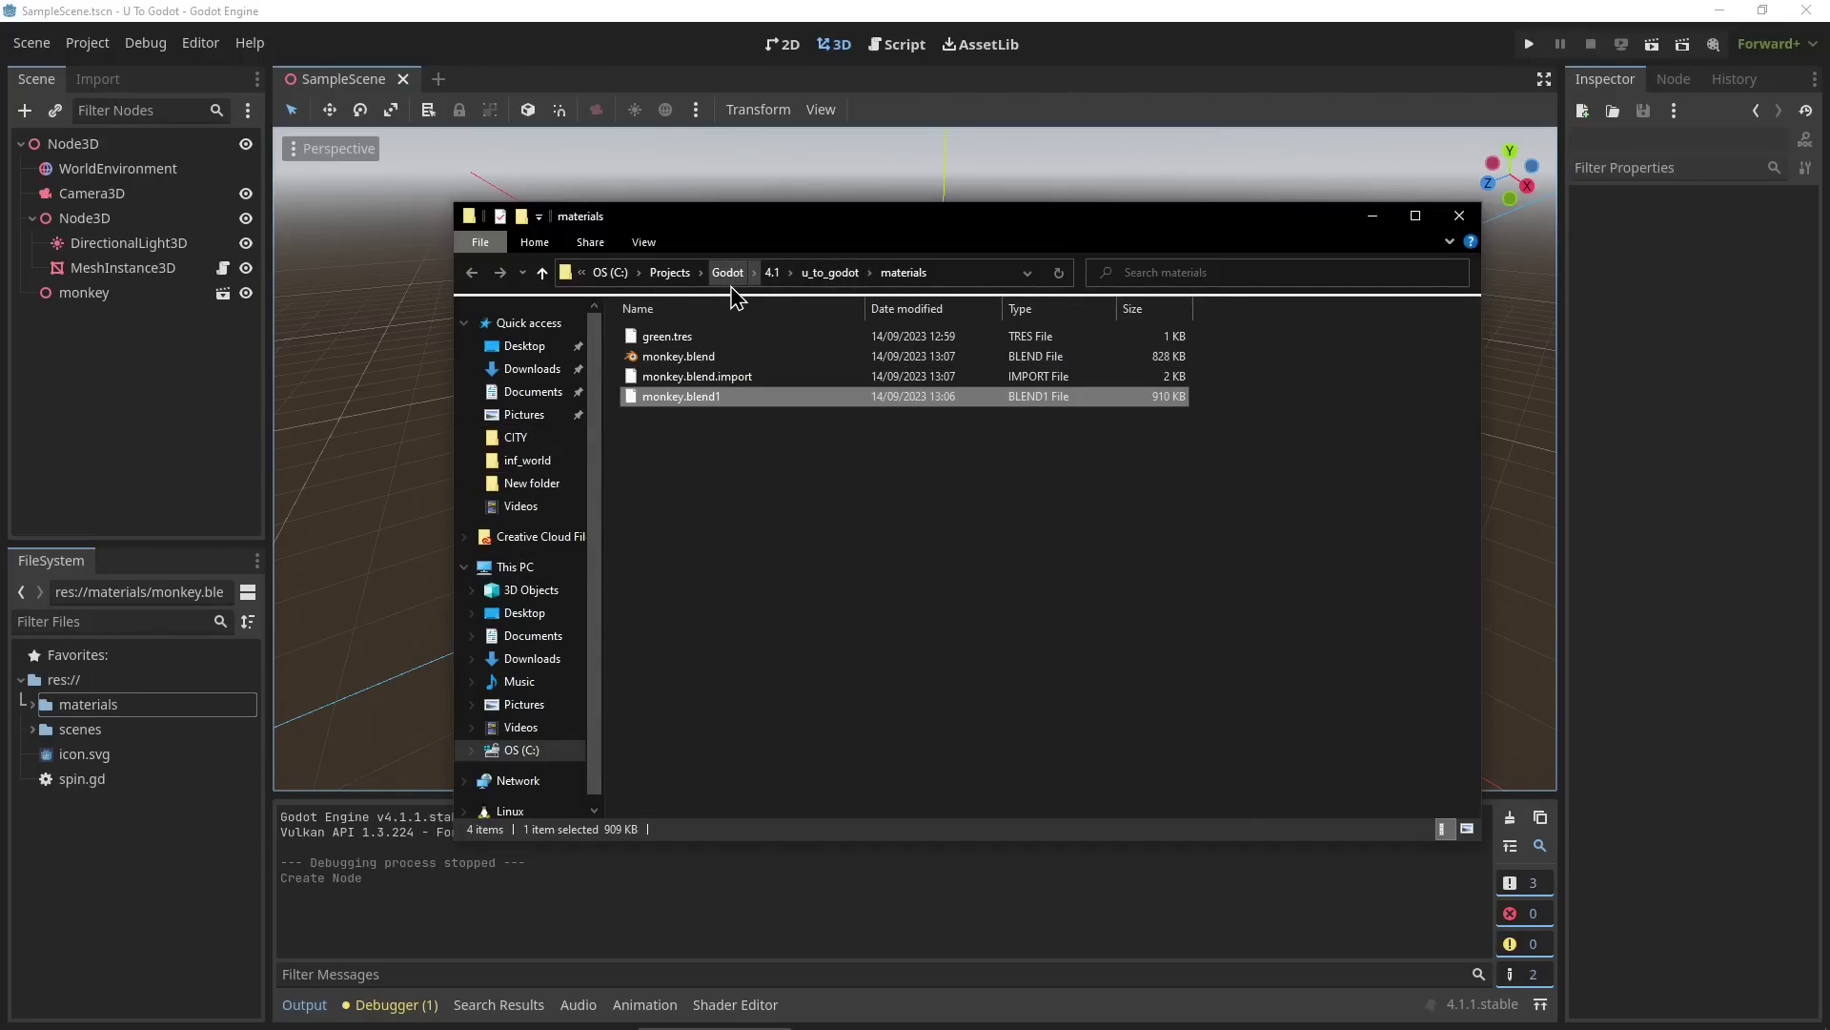
left_click(669, 273)
double_click(707, 339)
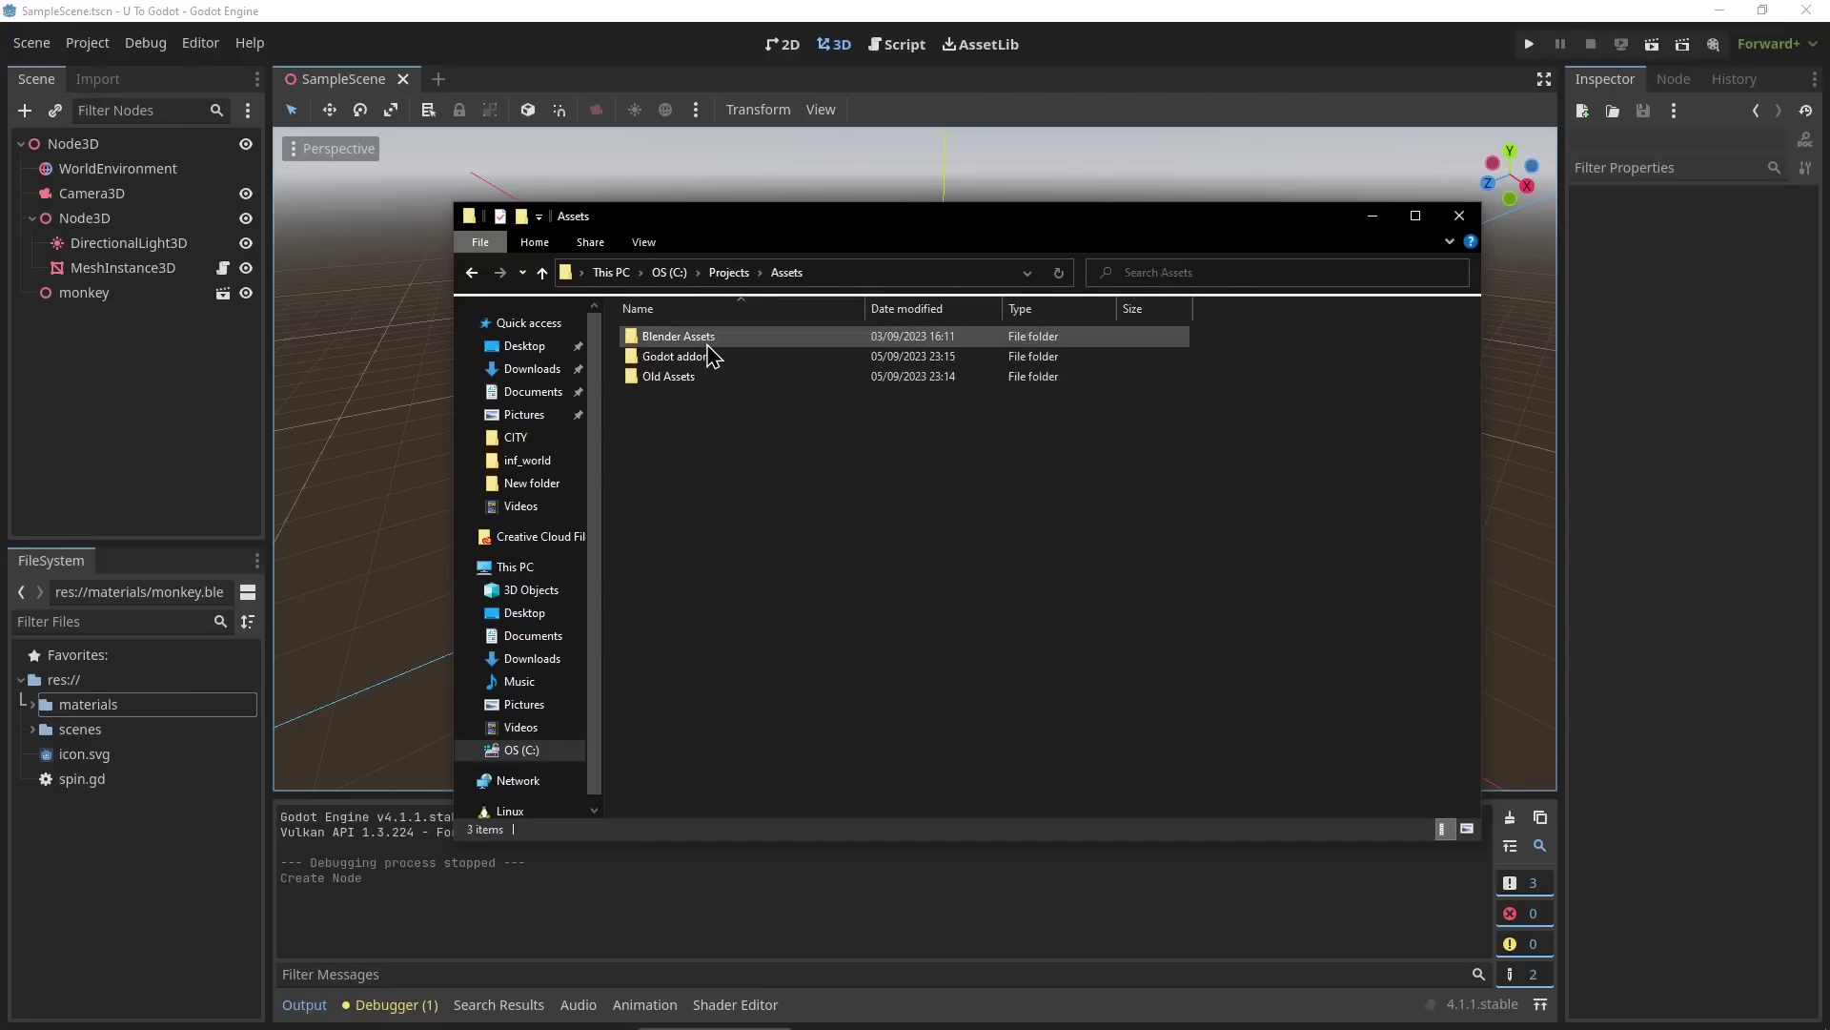
left_click(705, 360)
double_click(702, 365)
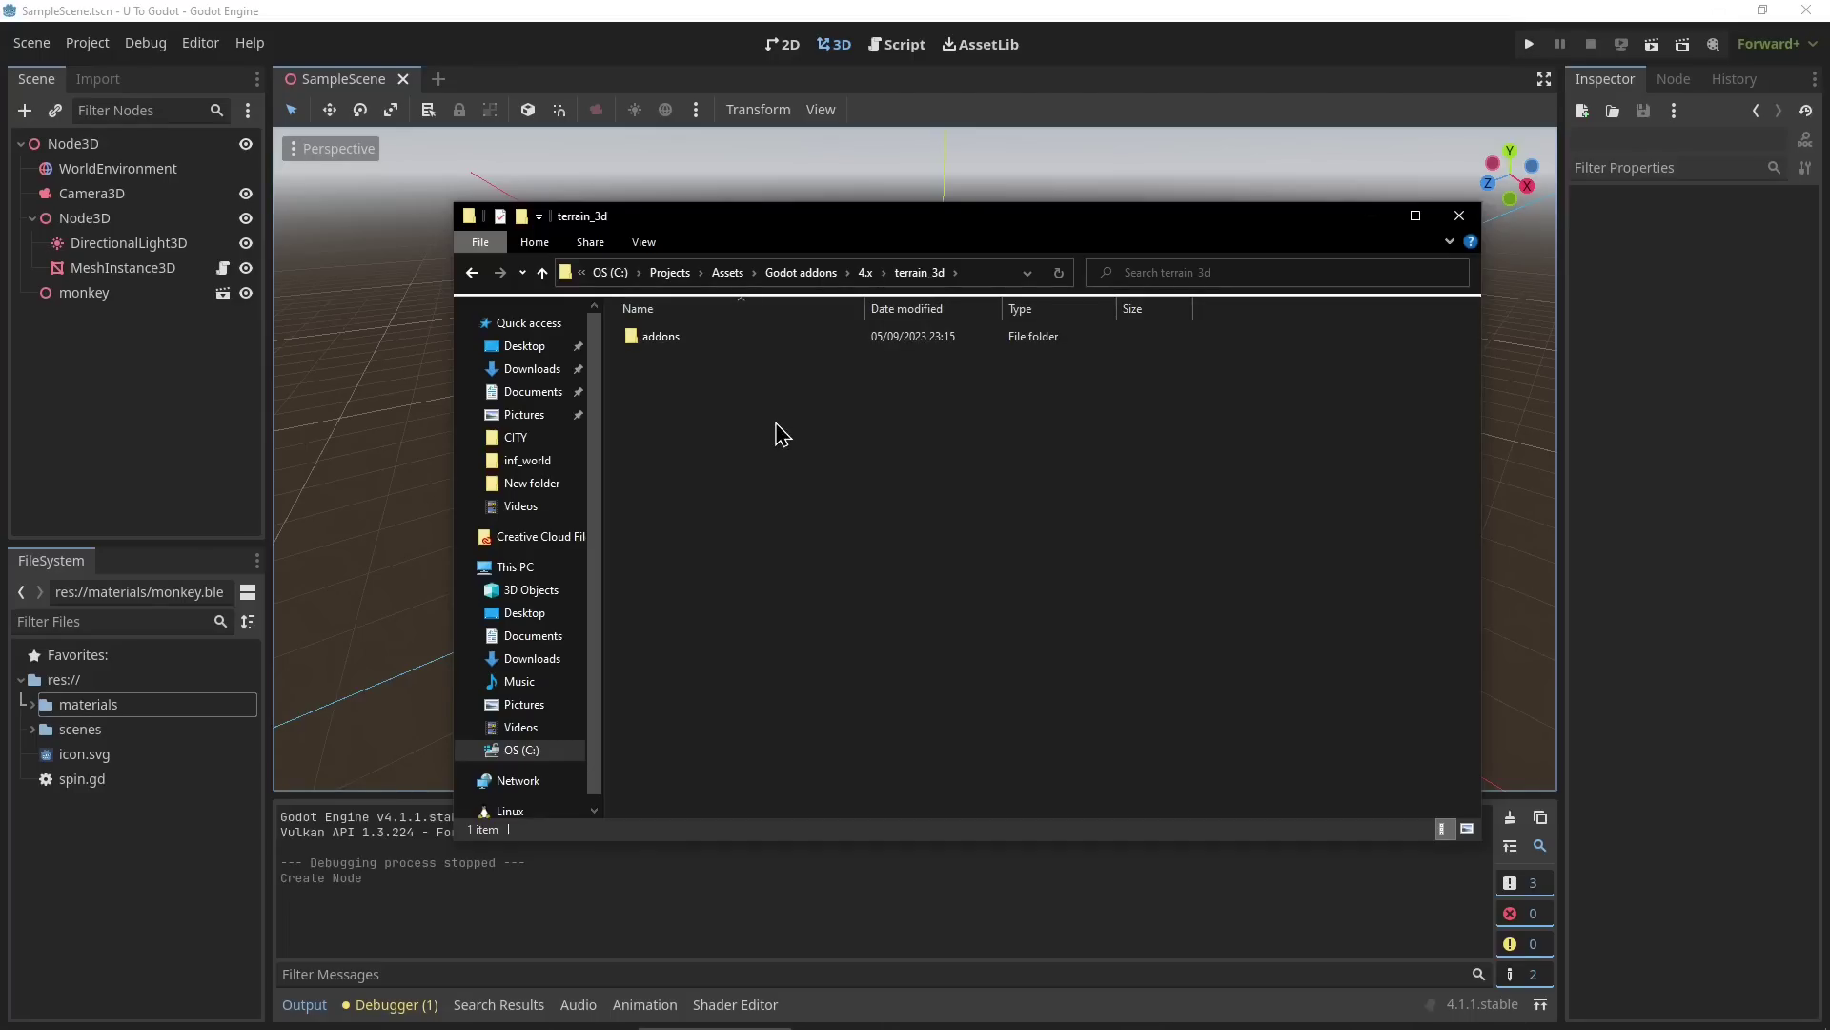
key("ctrl+a")
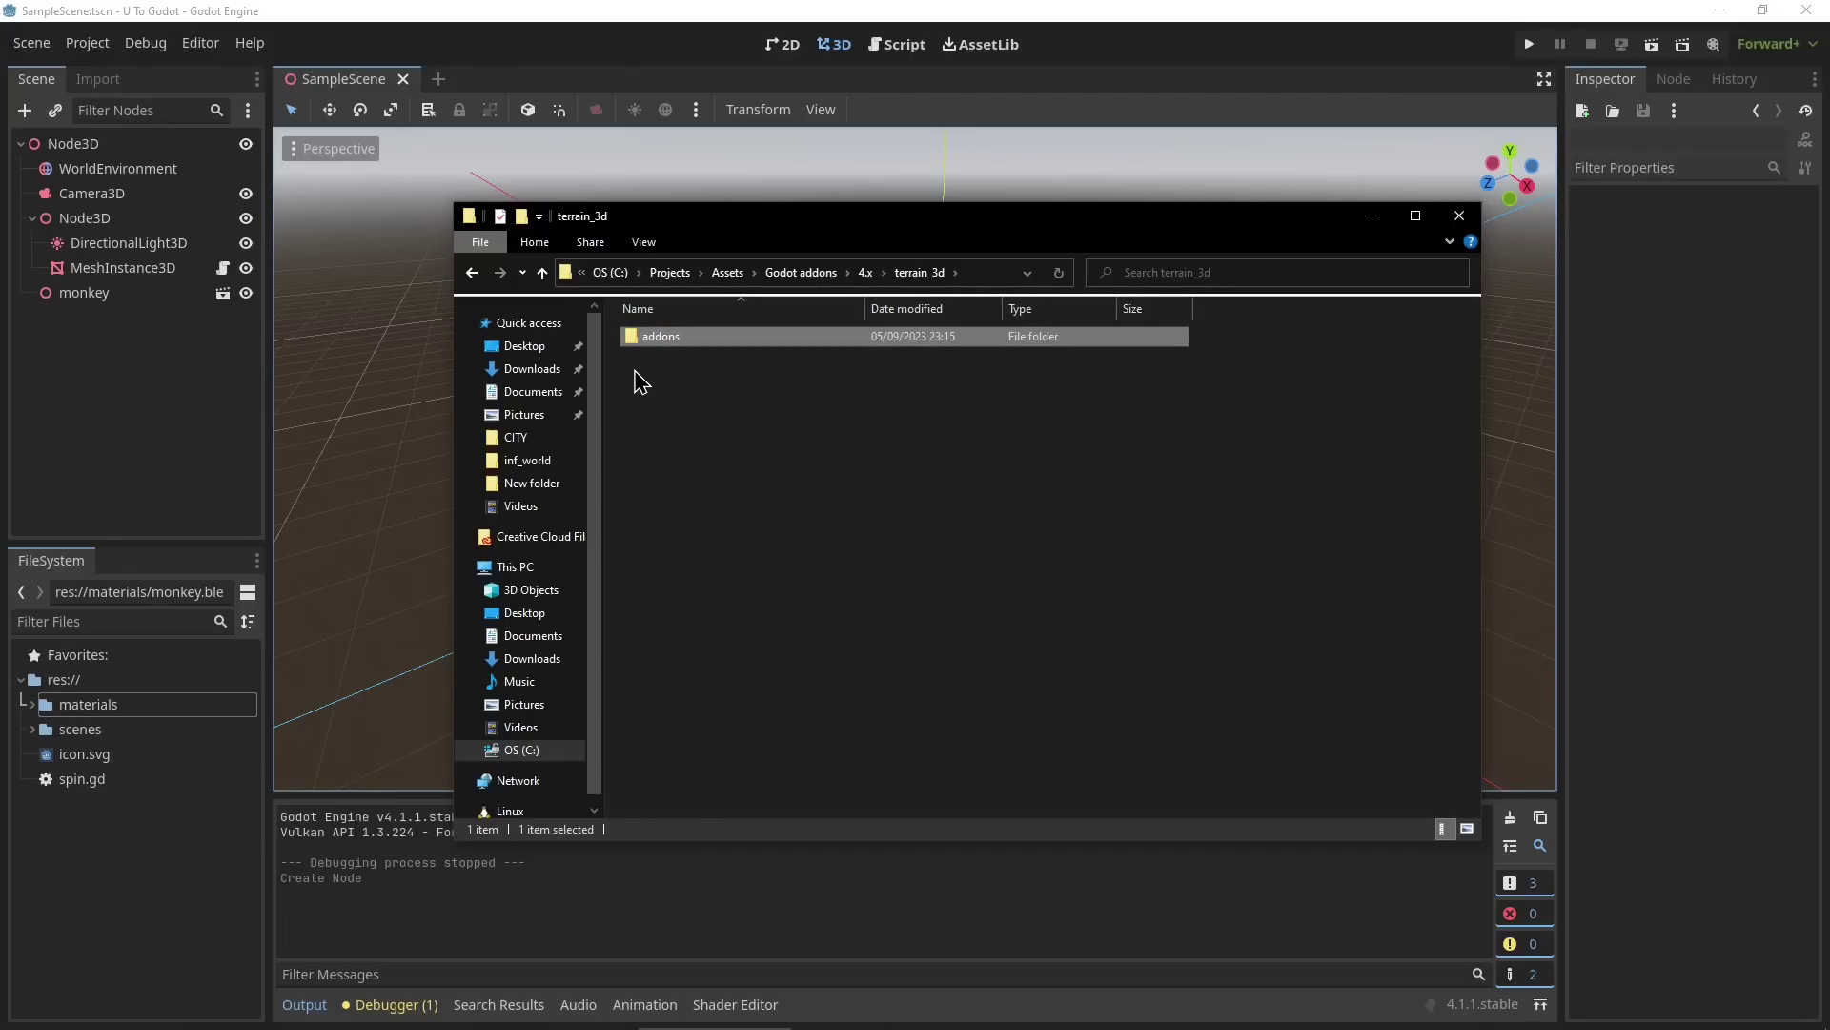
left_click_drag(654, 350, 107, 816)
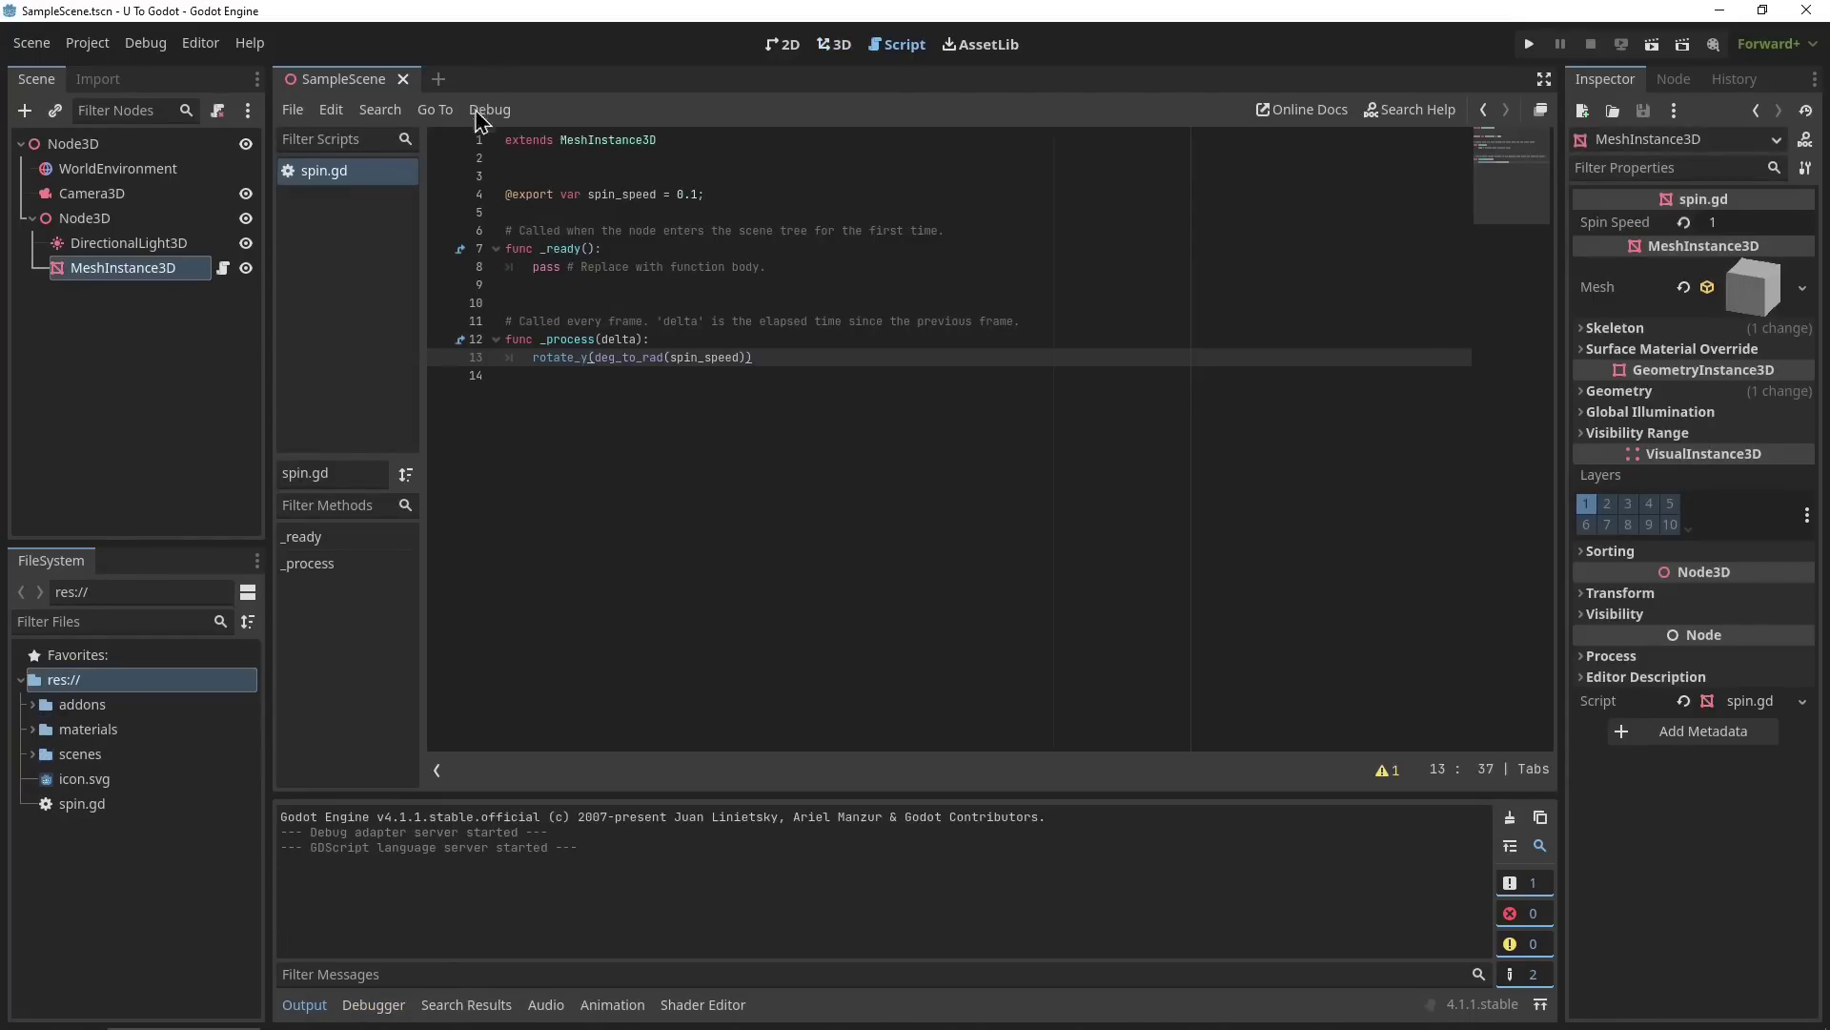
Show the Godot scene in the 3D view and expand the addons folder in the project files.
left_click(835, 45)
left_click(34, 705)
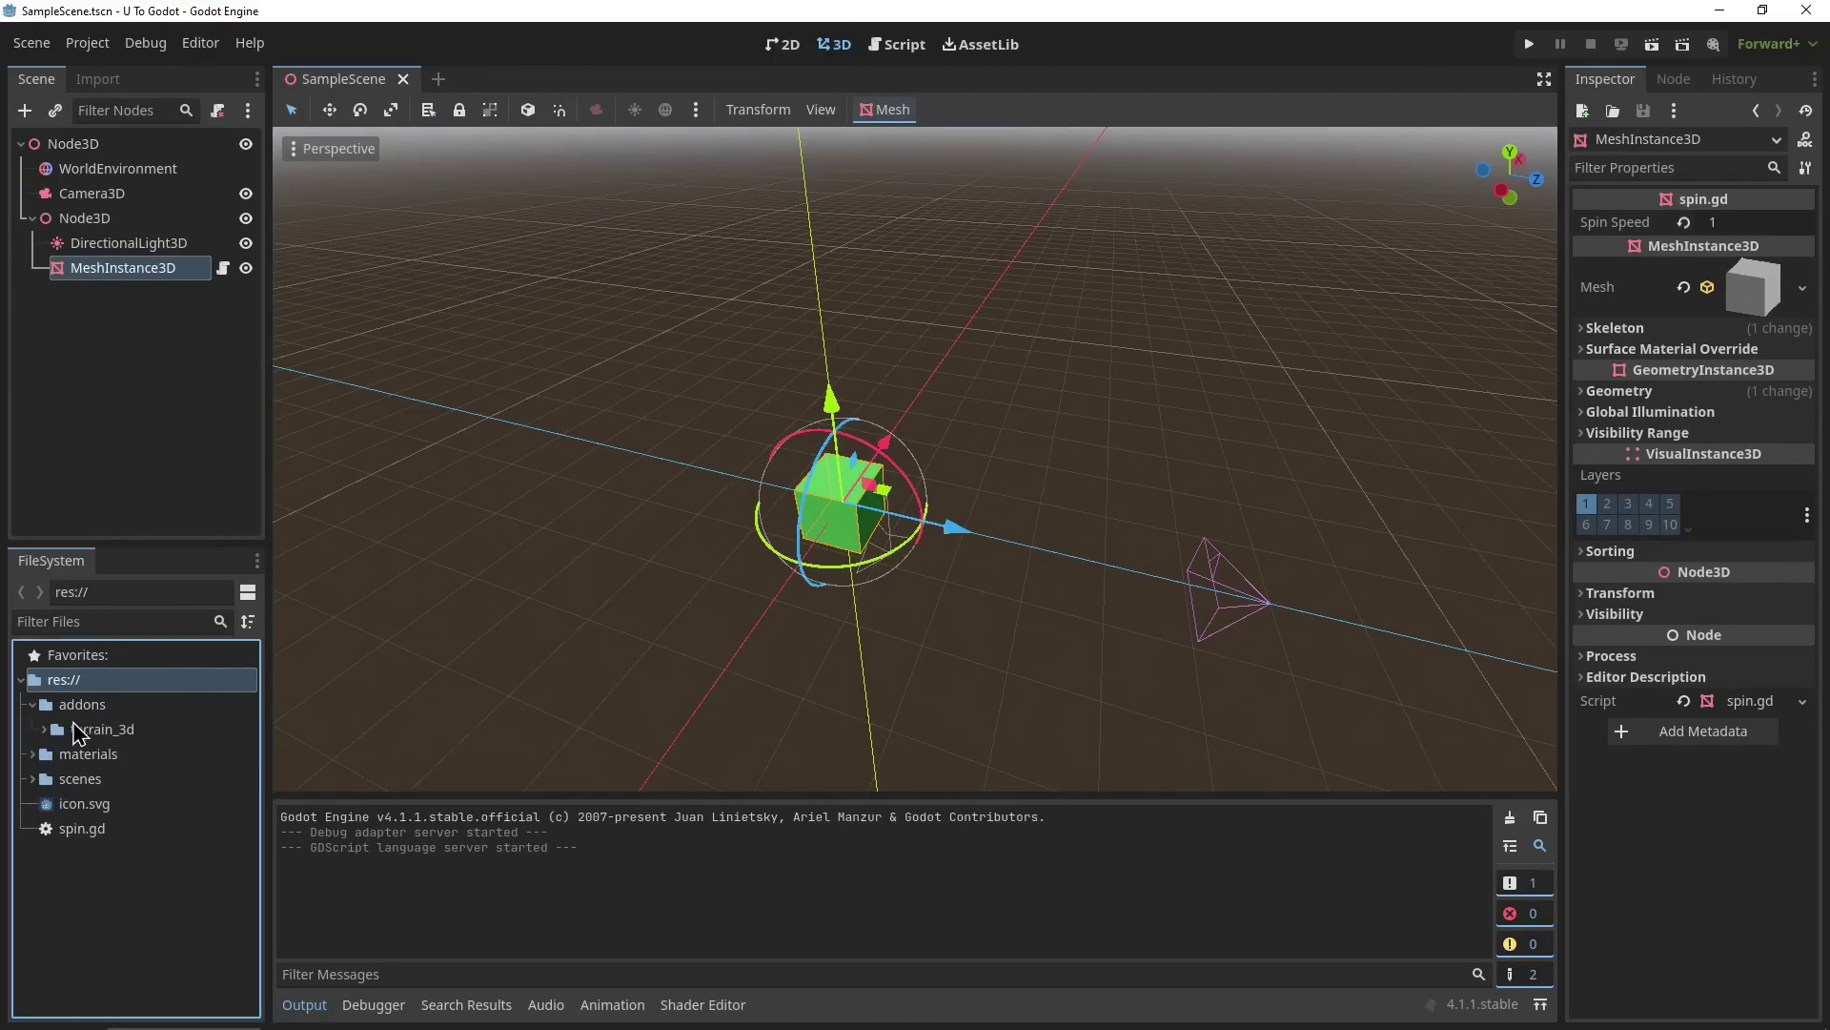
Enable the Terrain3D plugin in the project settings.
left_click(87, 44)
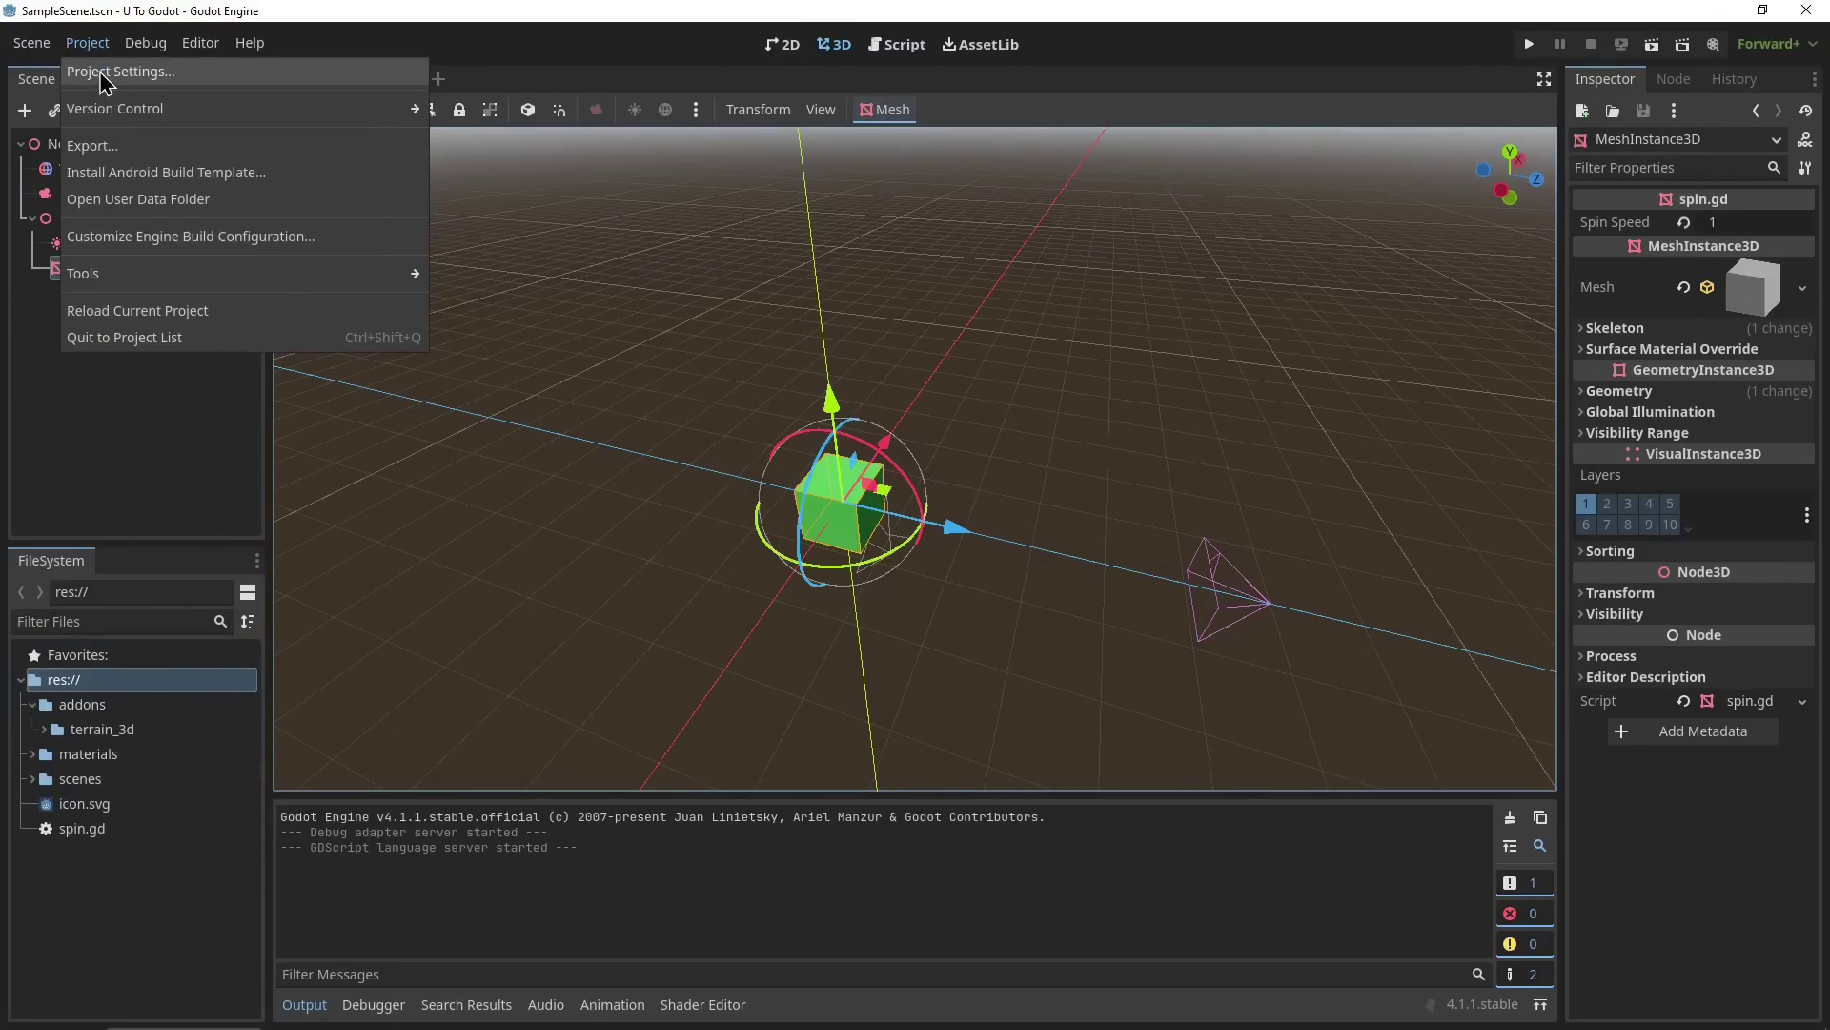
left_click(107, 72)
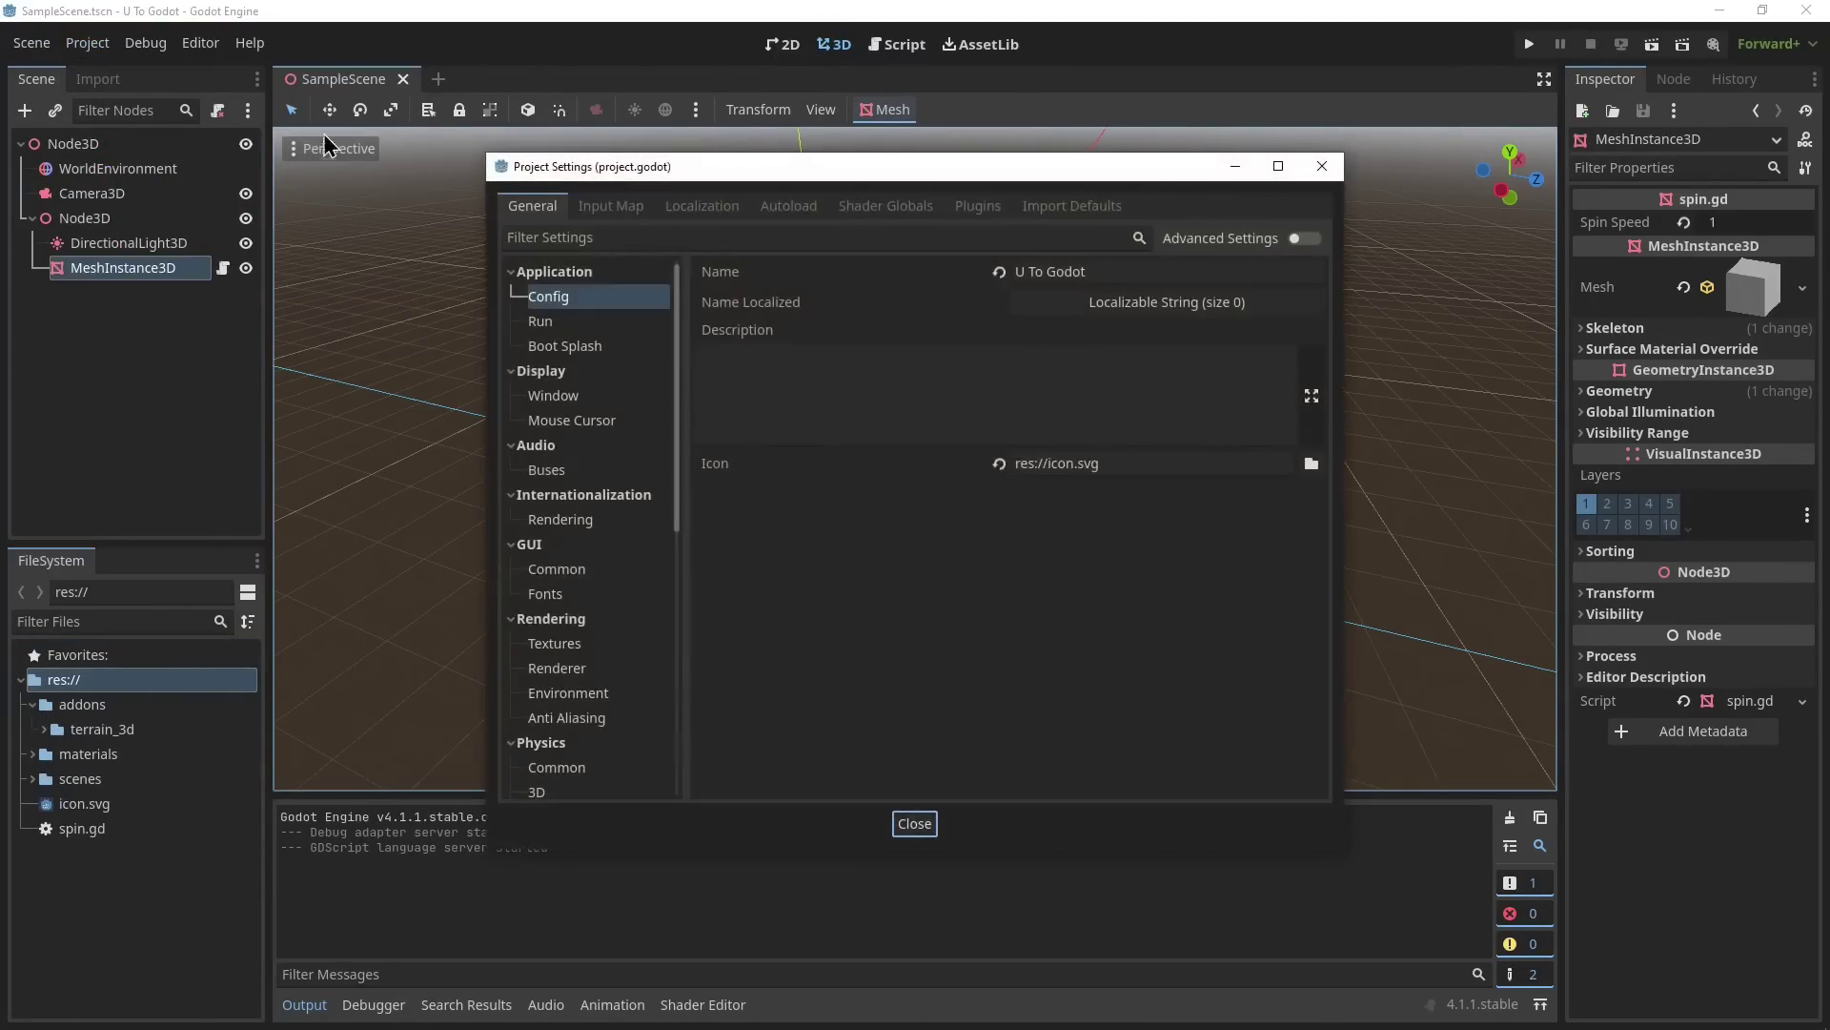
left_click(978, 206)
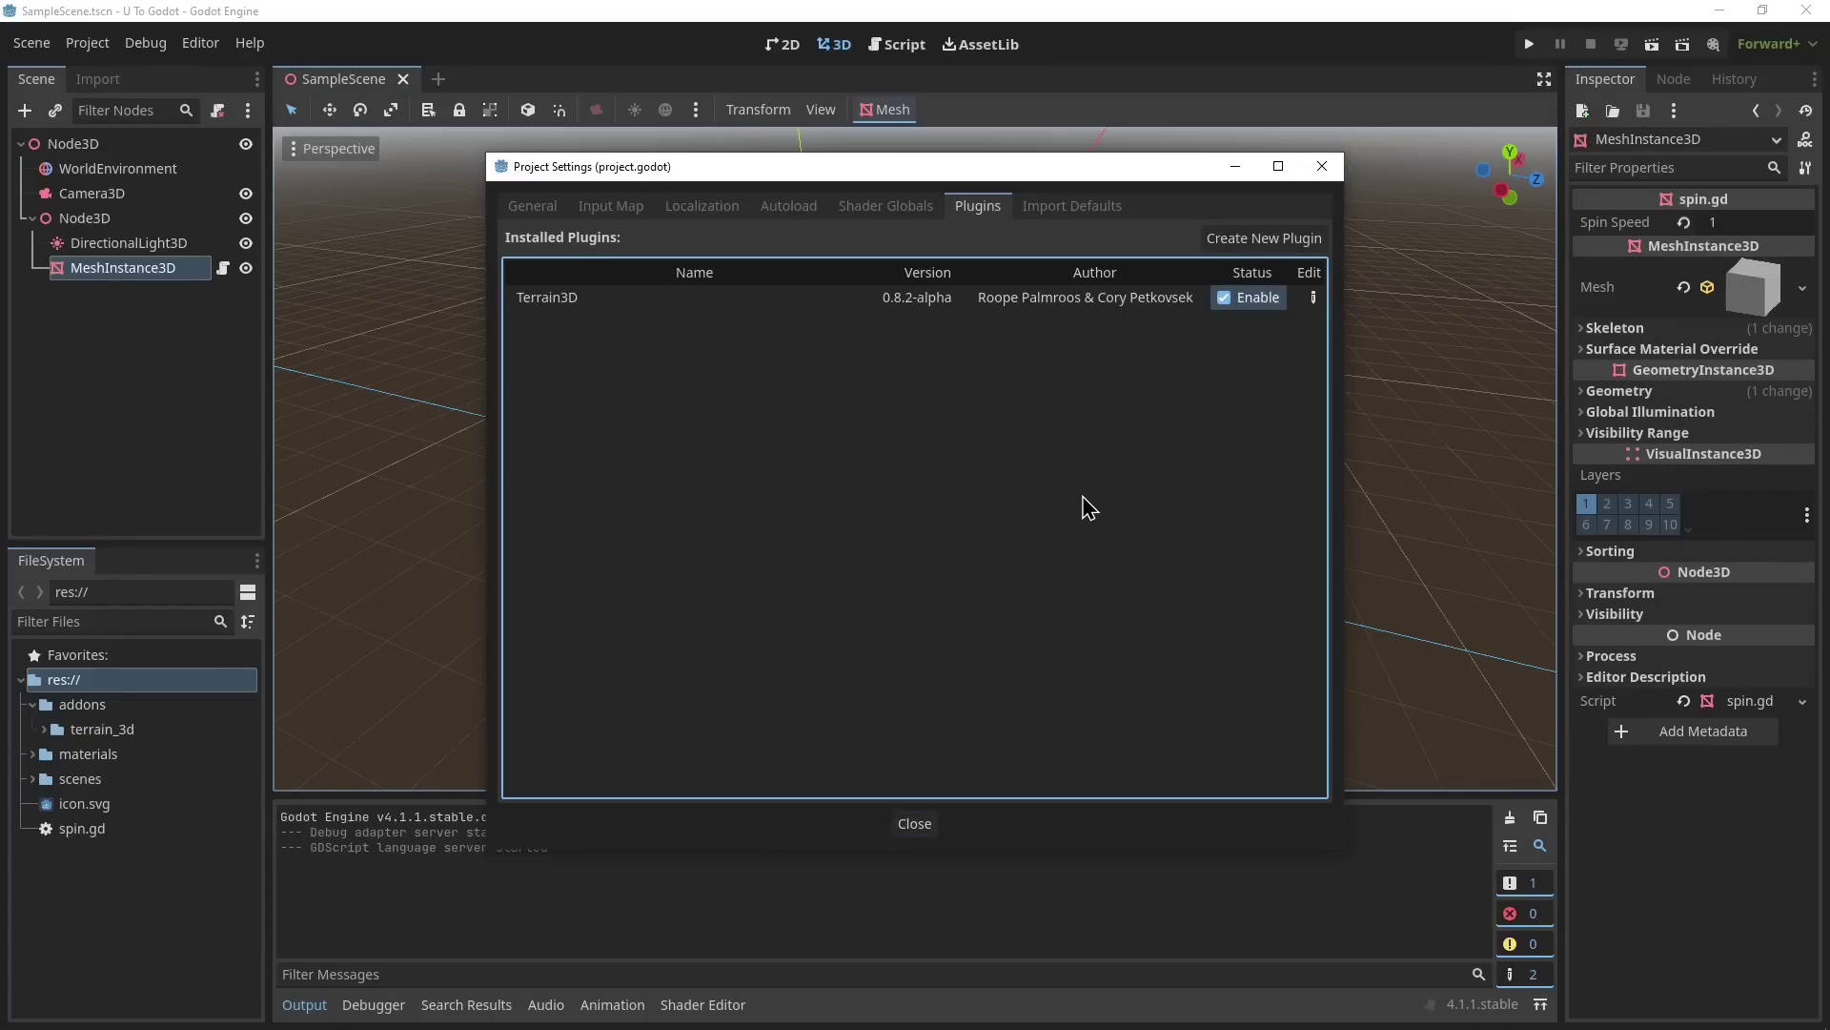
left_click(917, 825)
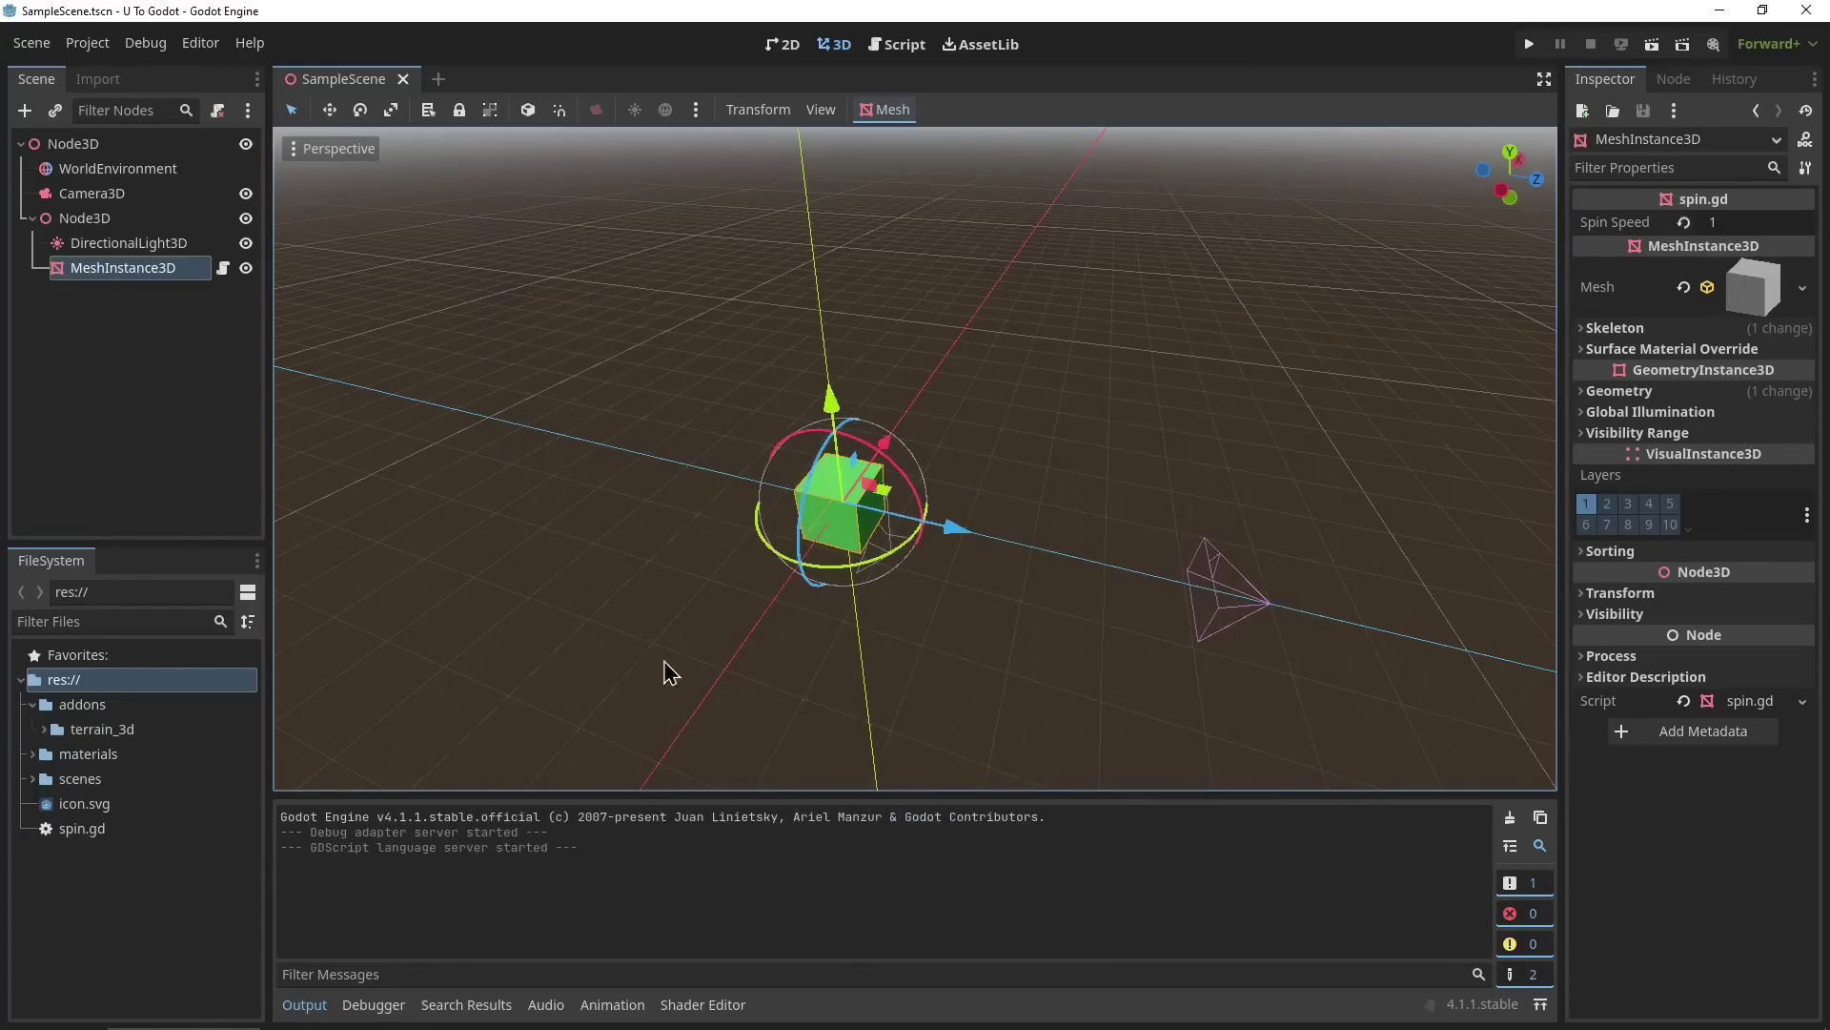
Add a Terrain3D node under MeshInstance3D and give it a new Terrain3D storage resource.
left_click(26, 111)
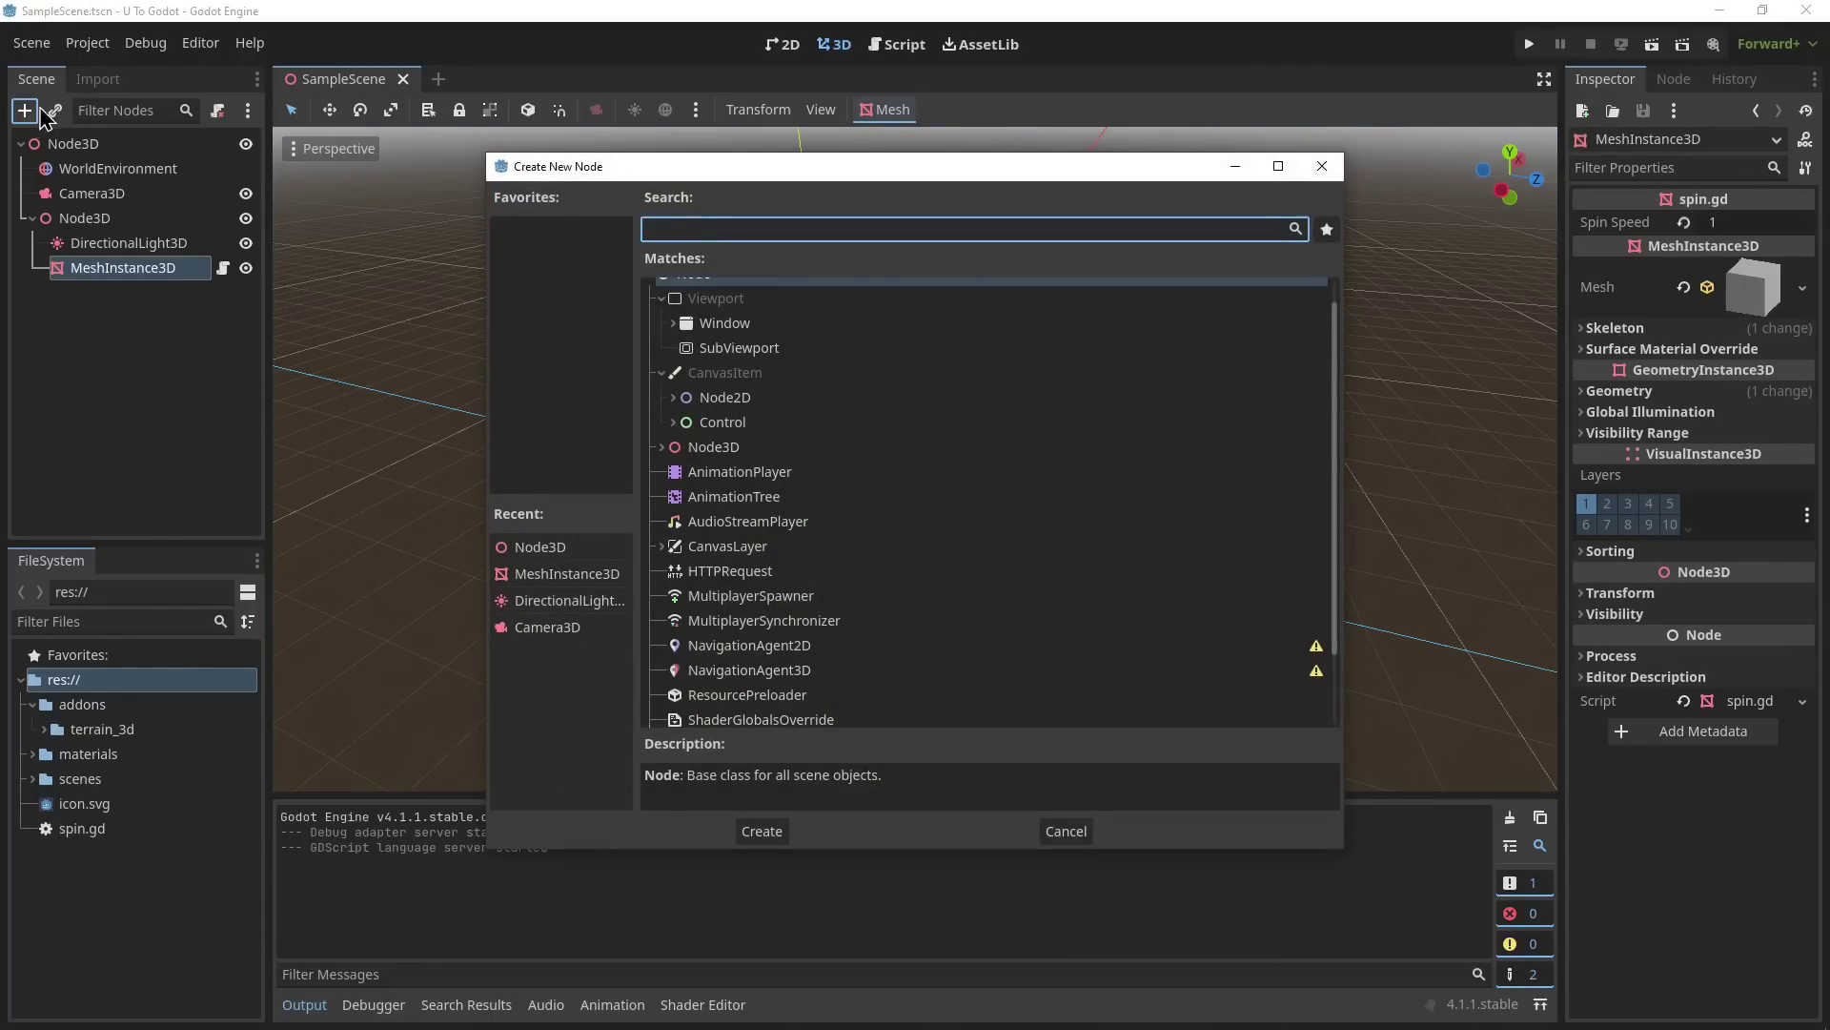
type("terrain")
key("Return")
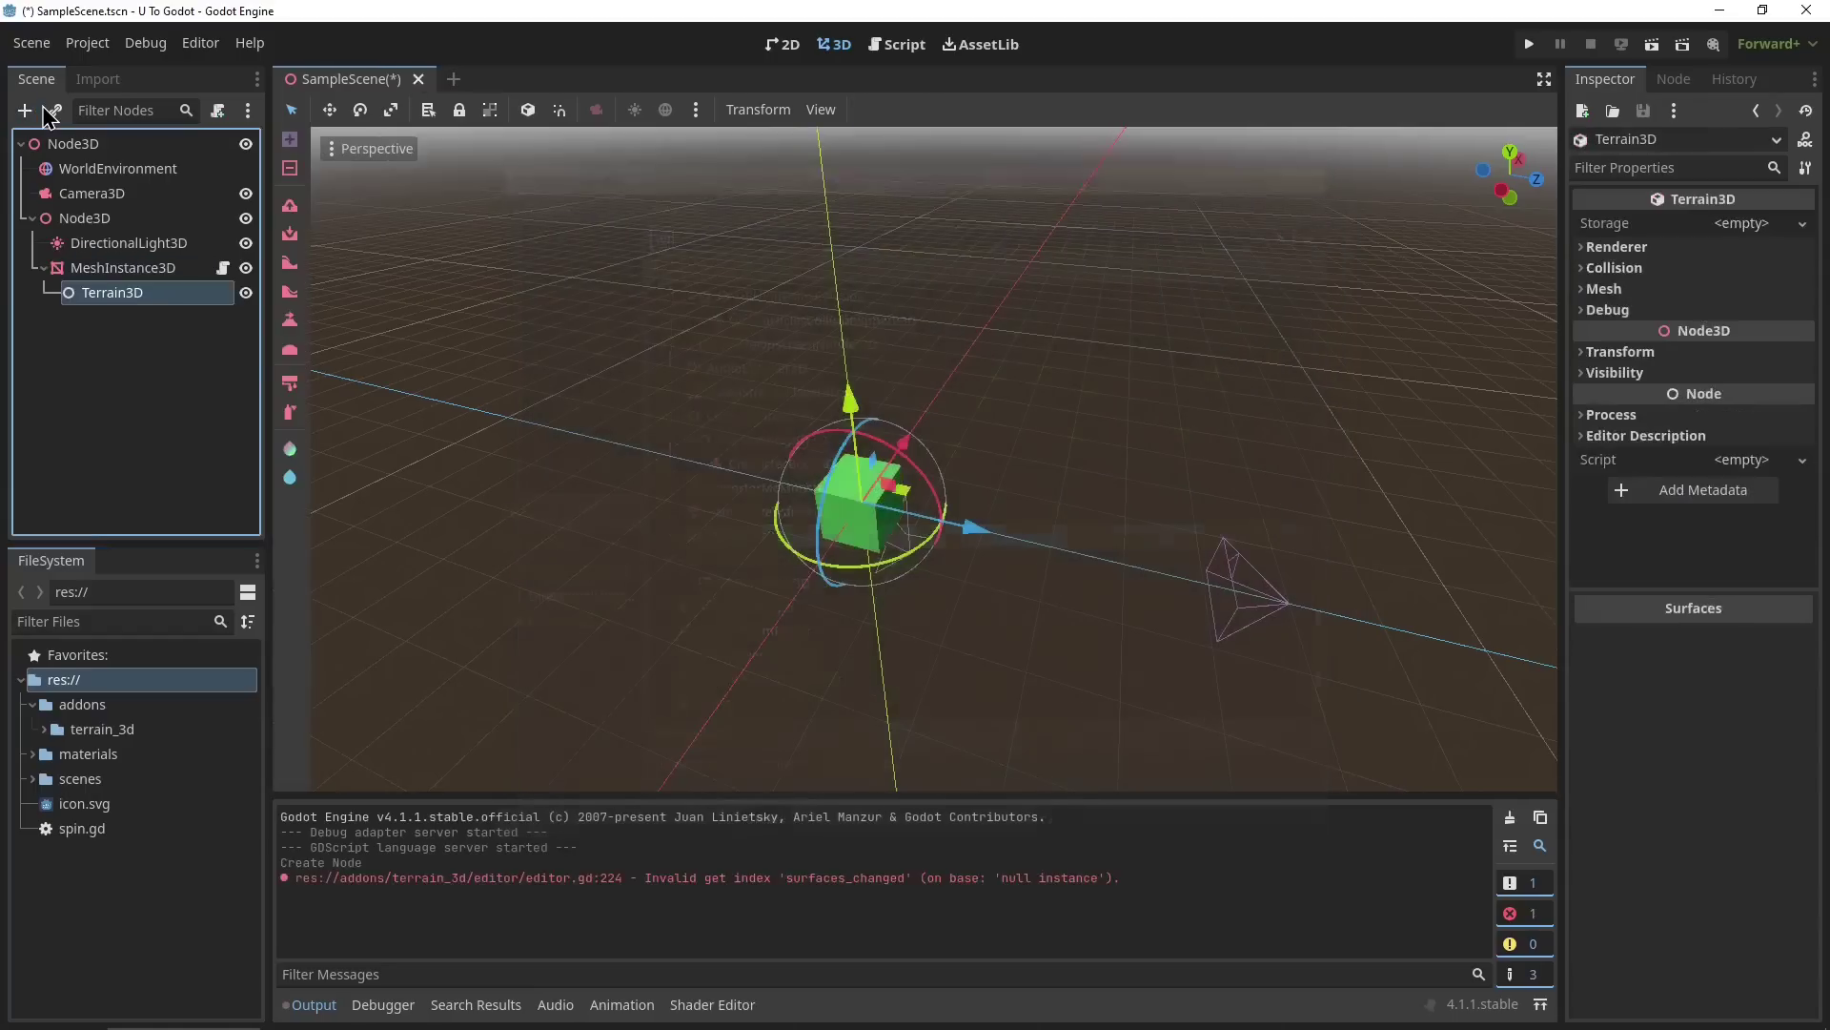
left_click(1741, 227)
left_click(1740, 250)
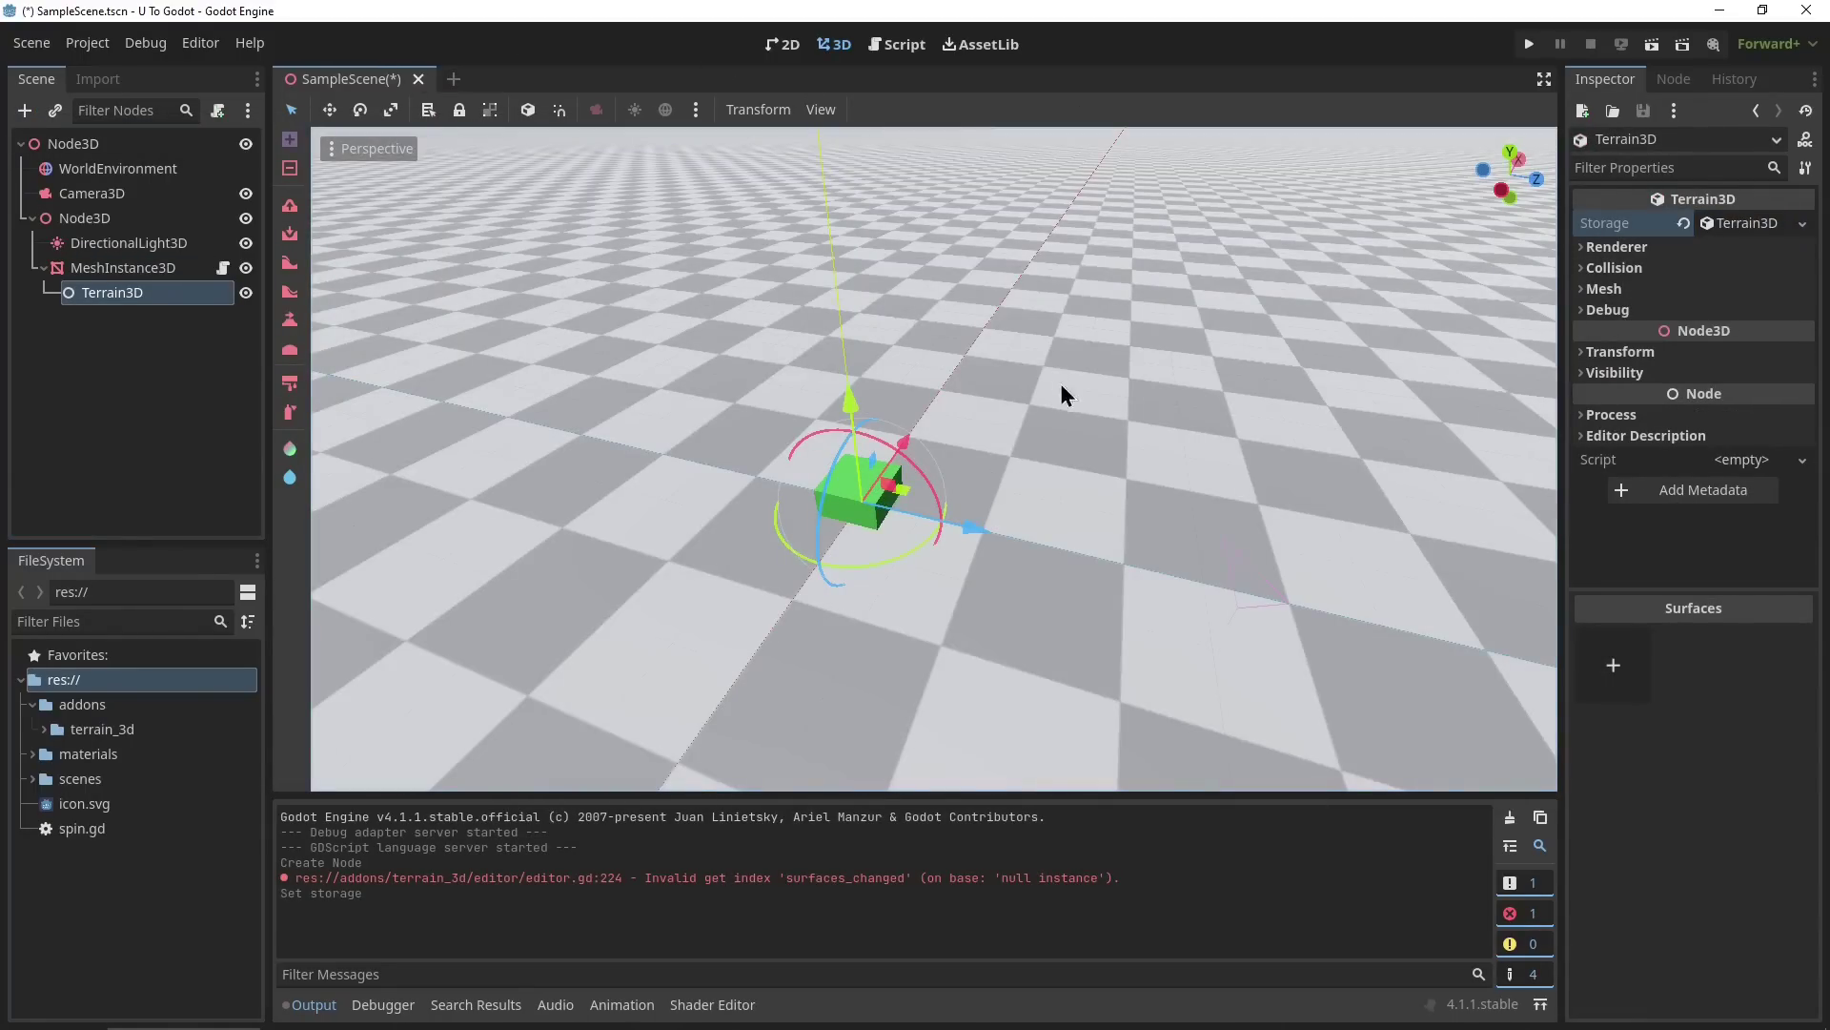
Raise several hills and lower one area of the terrain with the 50 m brush at 10 % opacity, and save the scene.
scroll(1010, 419, "down", 2)
scroll(1005, 415, "down", 6)
right_click_drag(1005, 415, 687, 376)
left_click(285, 211)
left_click_drag(849, 503, 897, 444)
mouse_move(897, 443)
right_mouse_down()
mouse_move(1163, 438)
mouse_move(1116, 400)
right_mouse_up()
left_click_drag(1116, 400, 1201, 457)
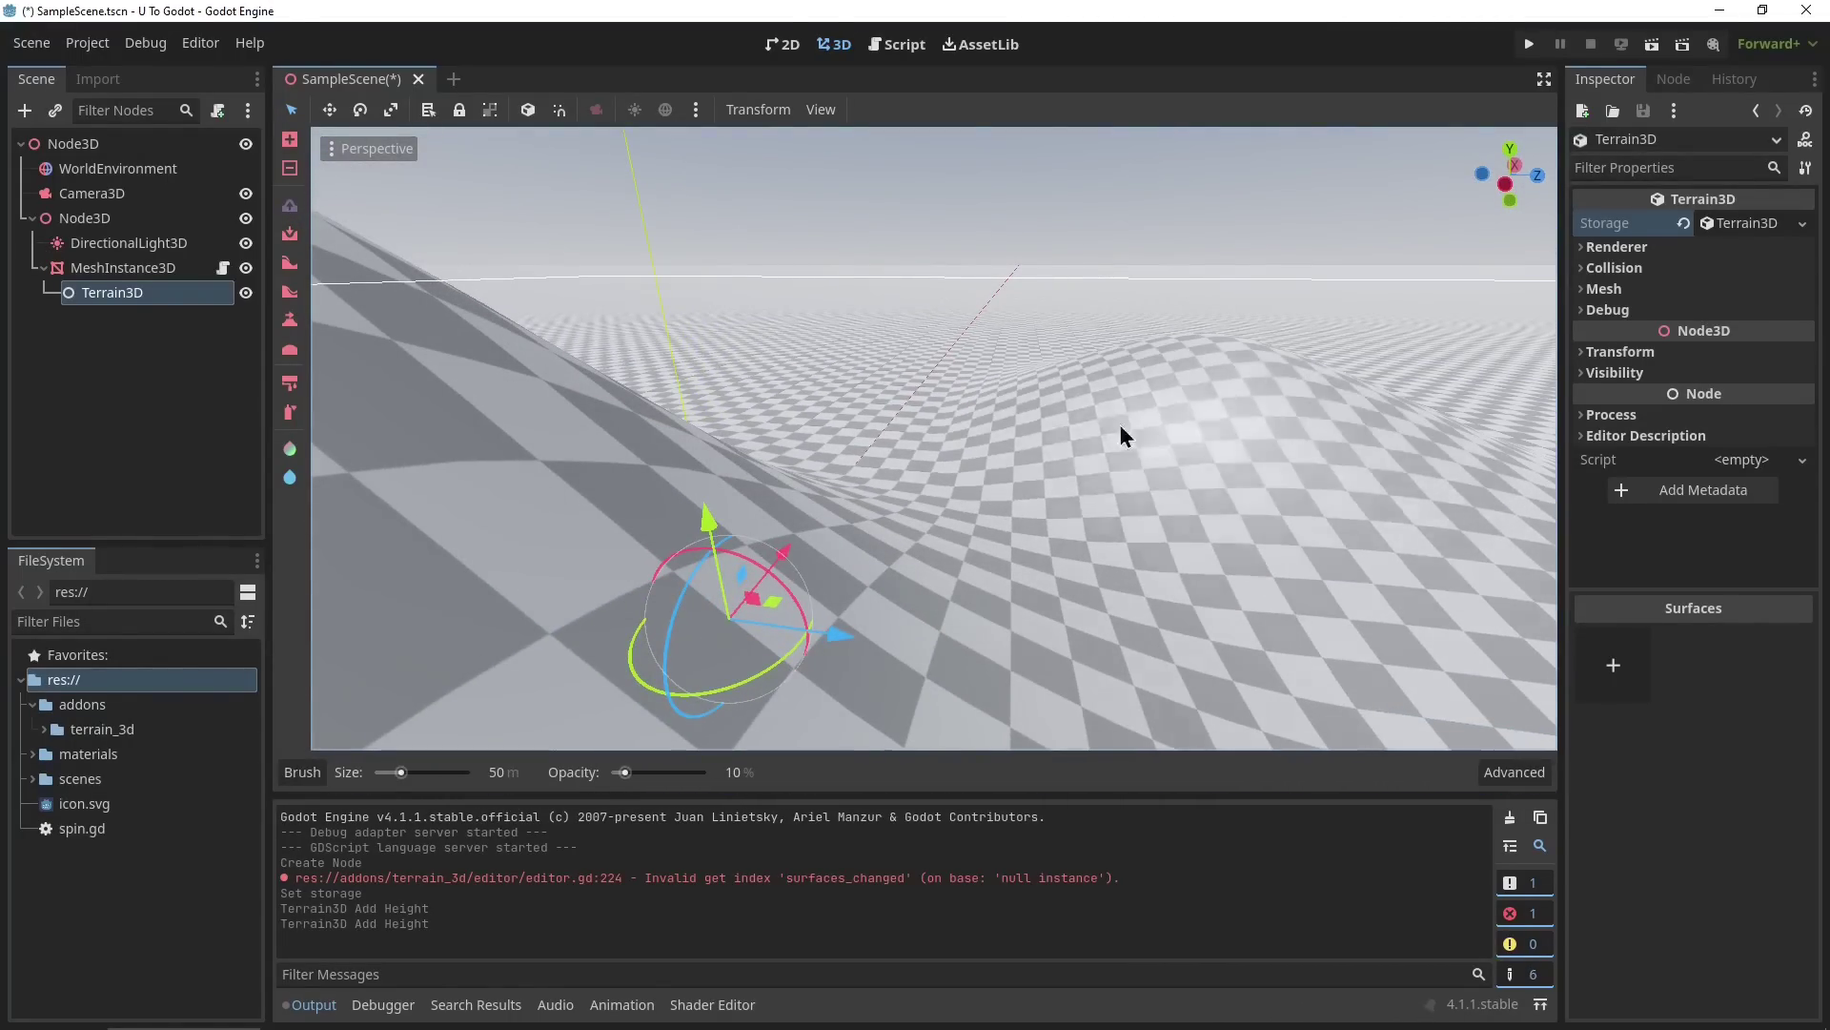
left_click_drag(953, 348, 774, 317)
mouse_move(1049, 322)
left_mouse_down()
mouse_move(1283, 330)
mouse_move(1283, 420)
left_mouse_up()
mouse_move(1282, 420)
right_mouse_down()
mouse_move(1191, 325)
mouse_move(1230, 429)
mouse_move(1282, 453)
right_mouse_up()
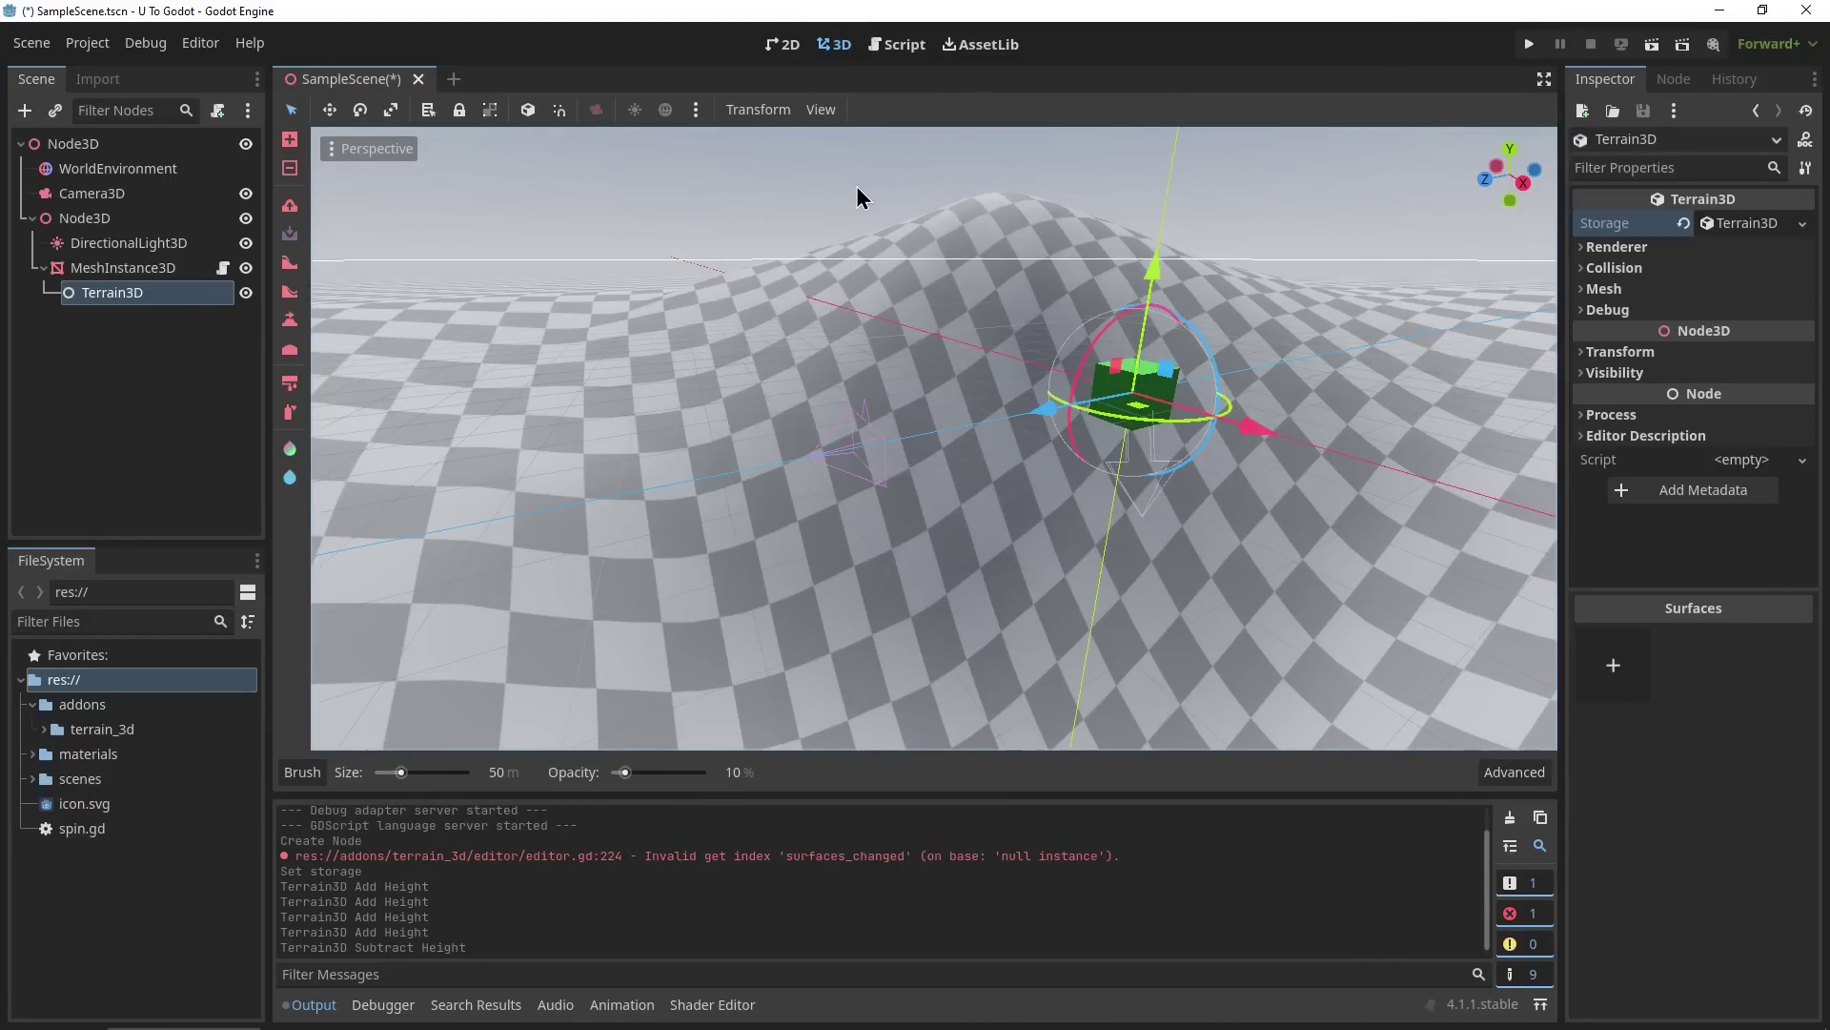
right_click_drag(863, 197, 792, 186)
key("d")
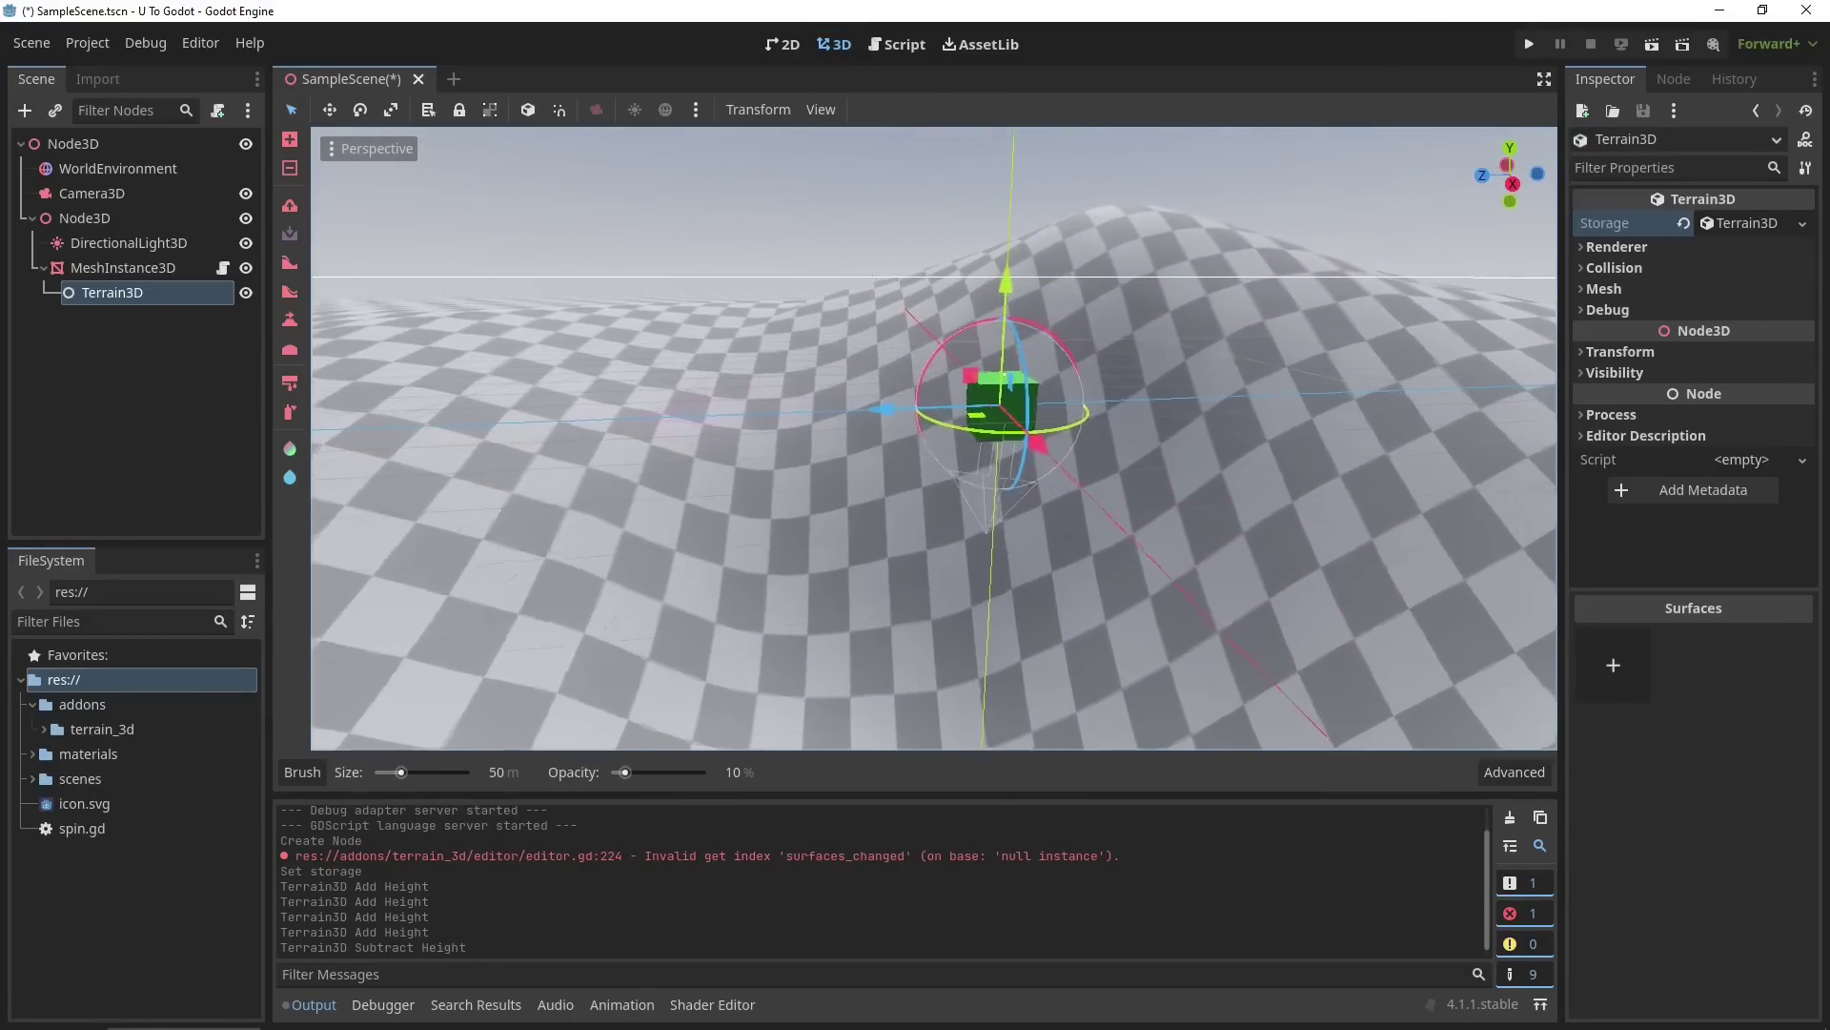
key("w")
key("ctrl+s")
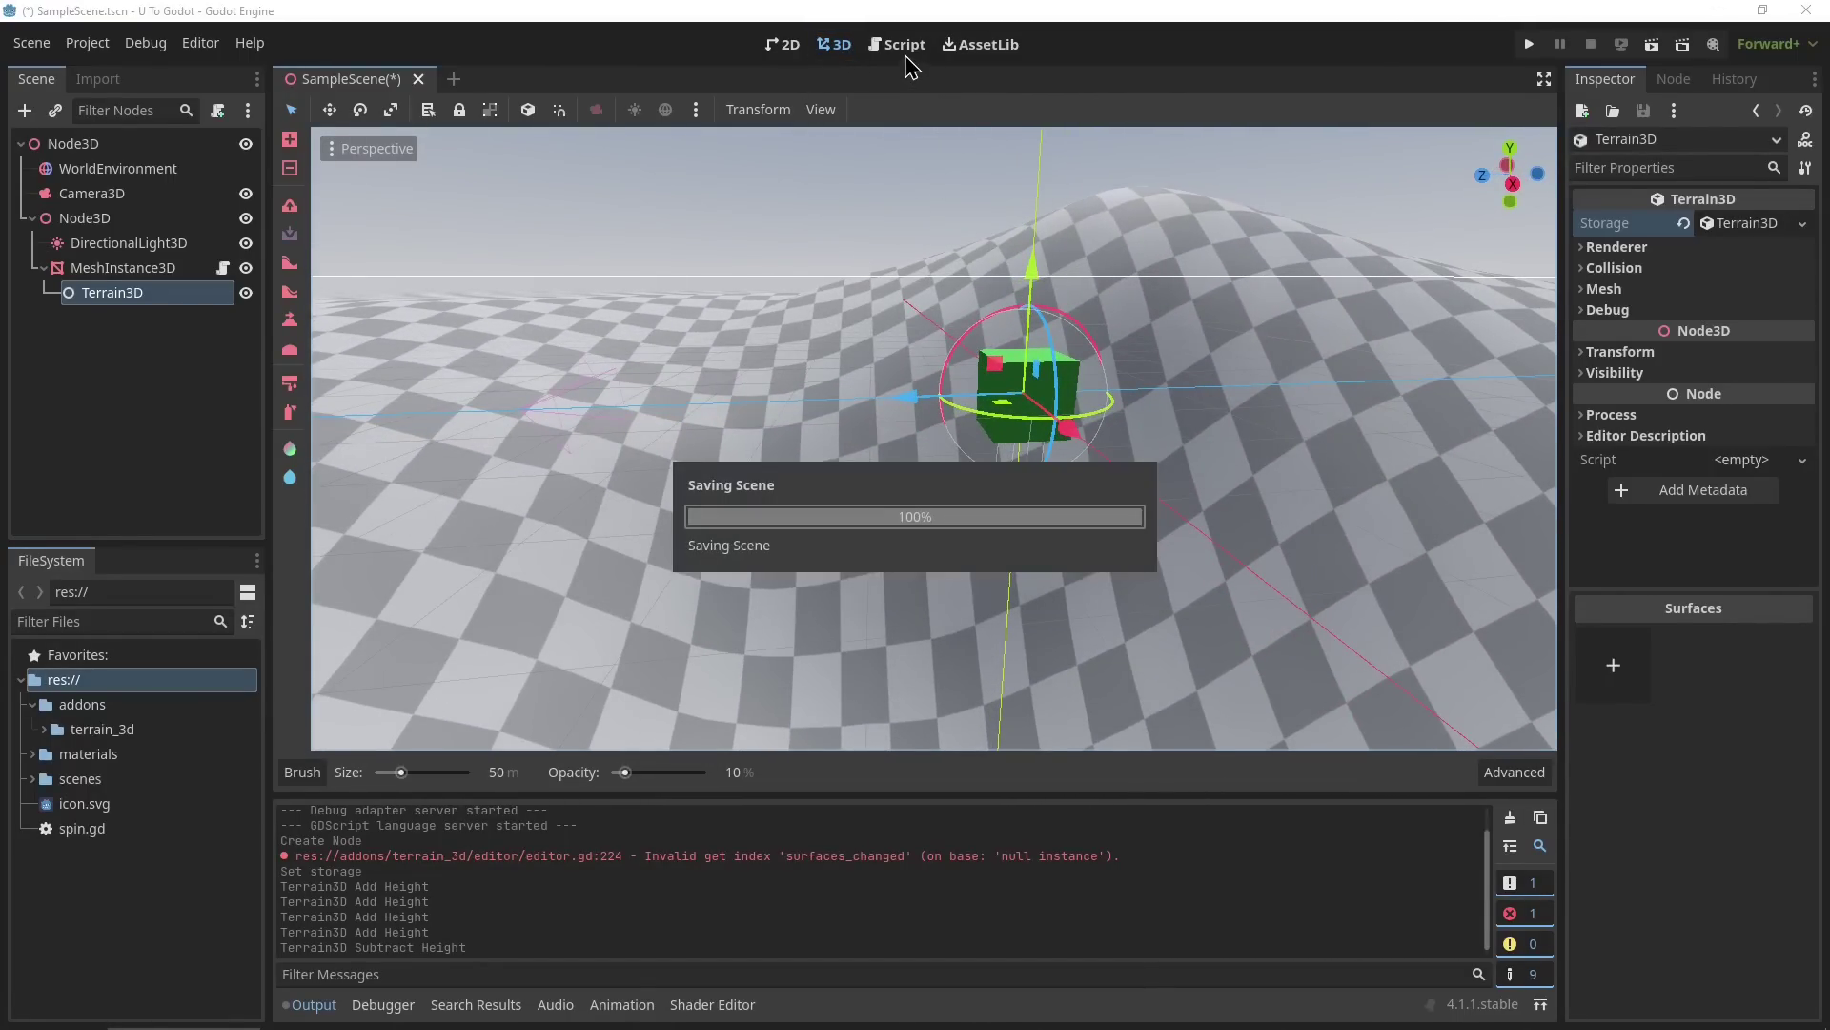
Show spin.gd in the script editor and write Input.get on a new first line inside the _process function.
left_click(898, 45)
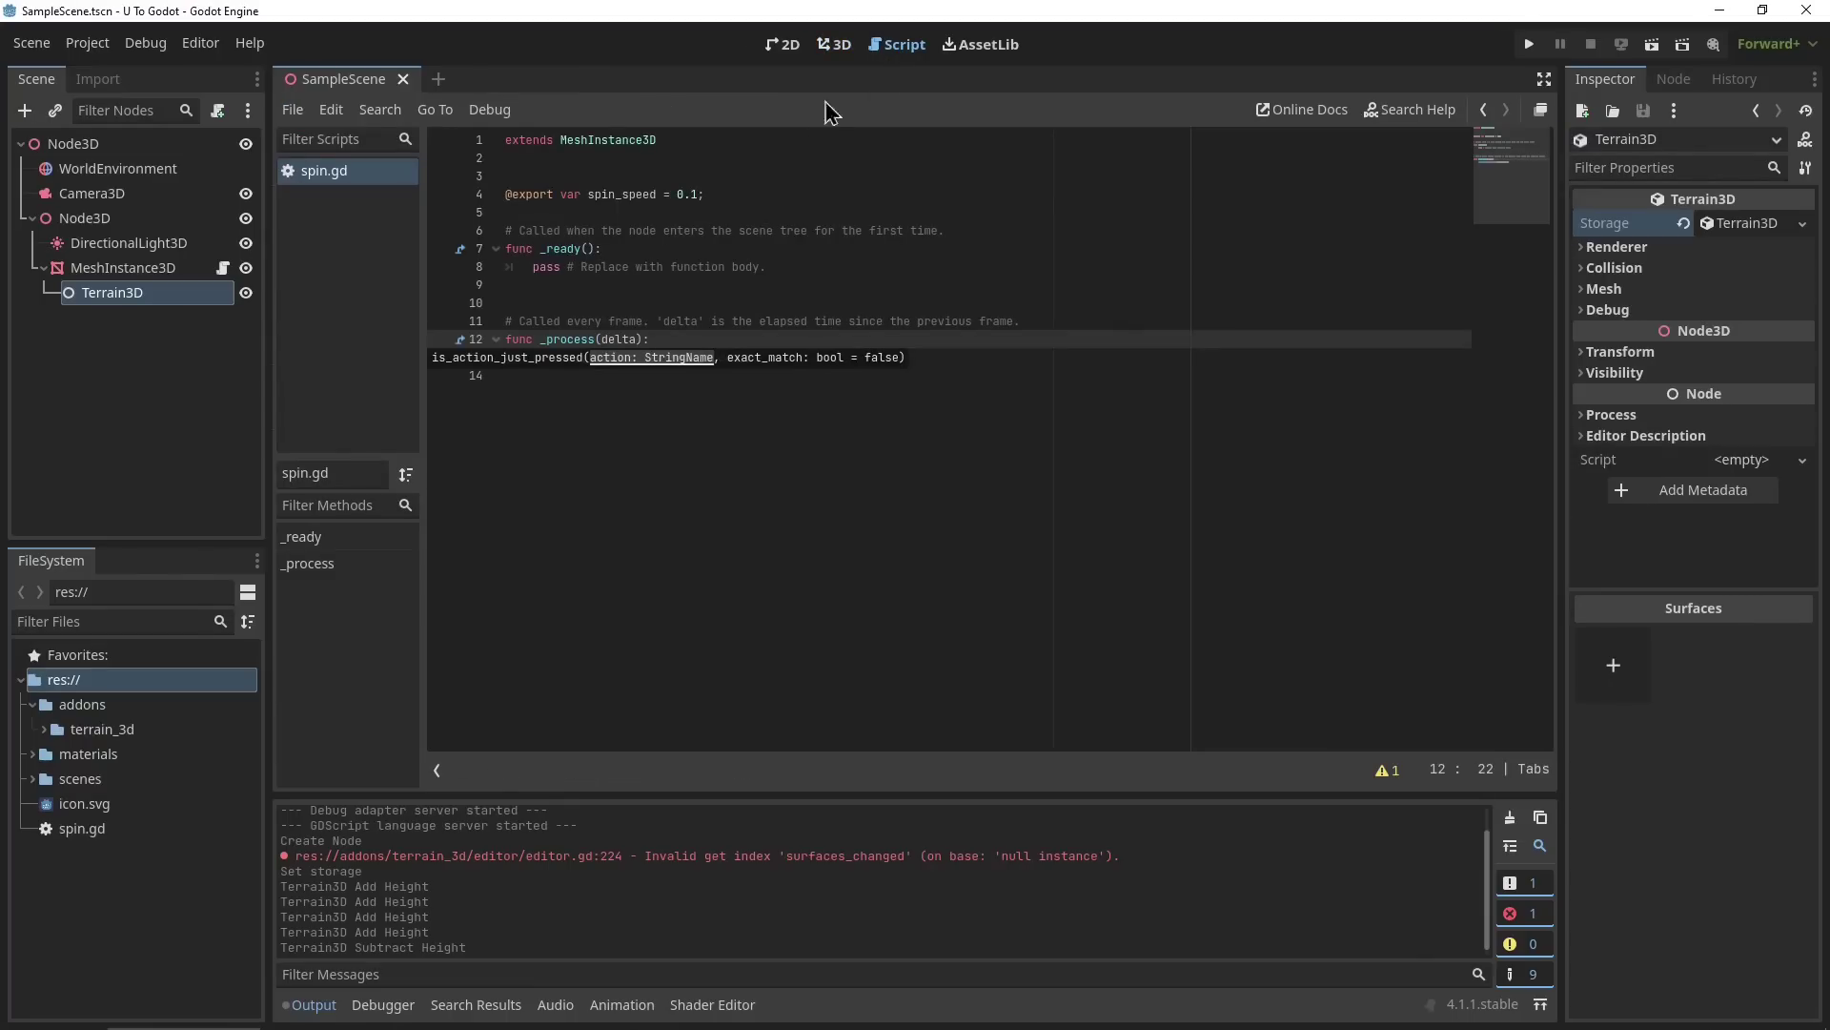
left_click(669, 338)
key("Return")
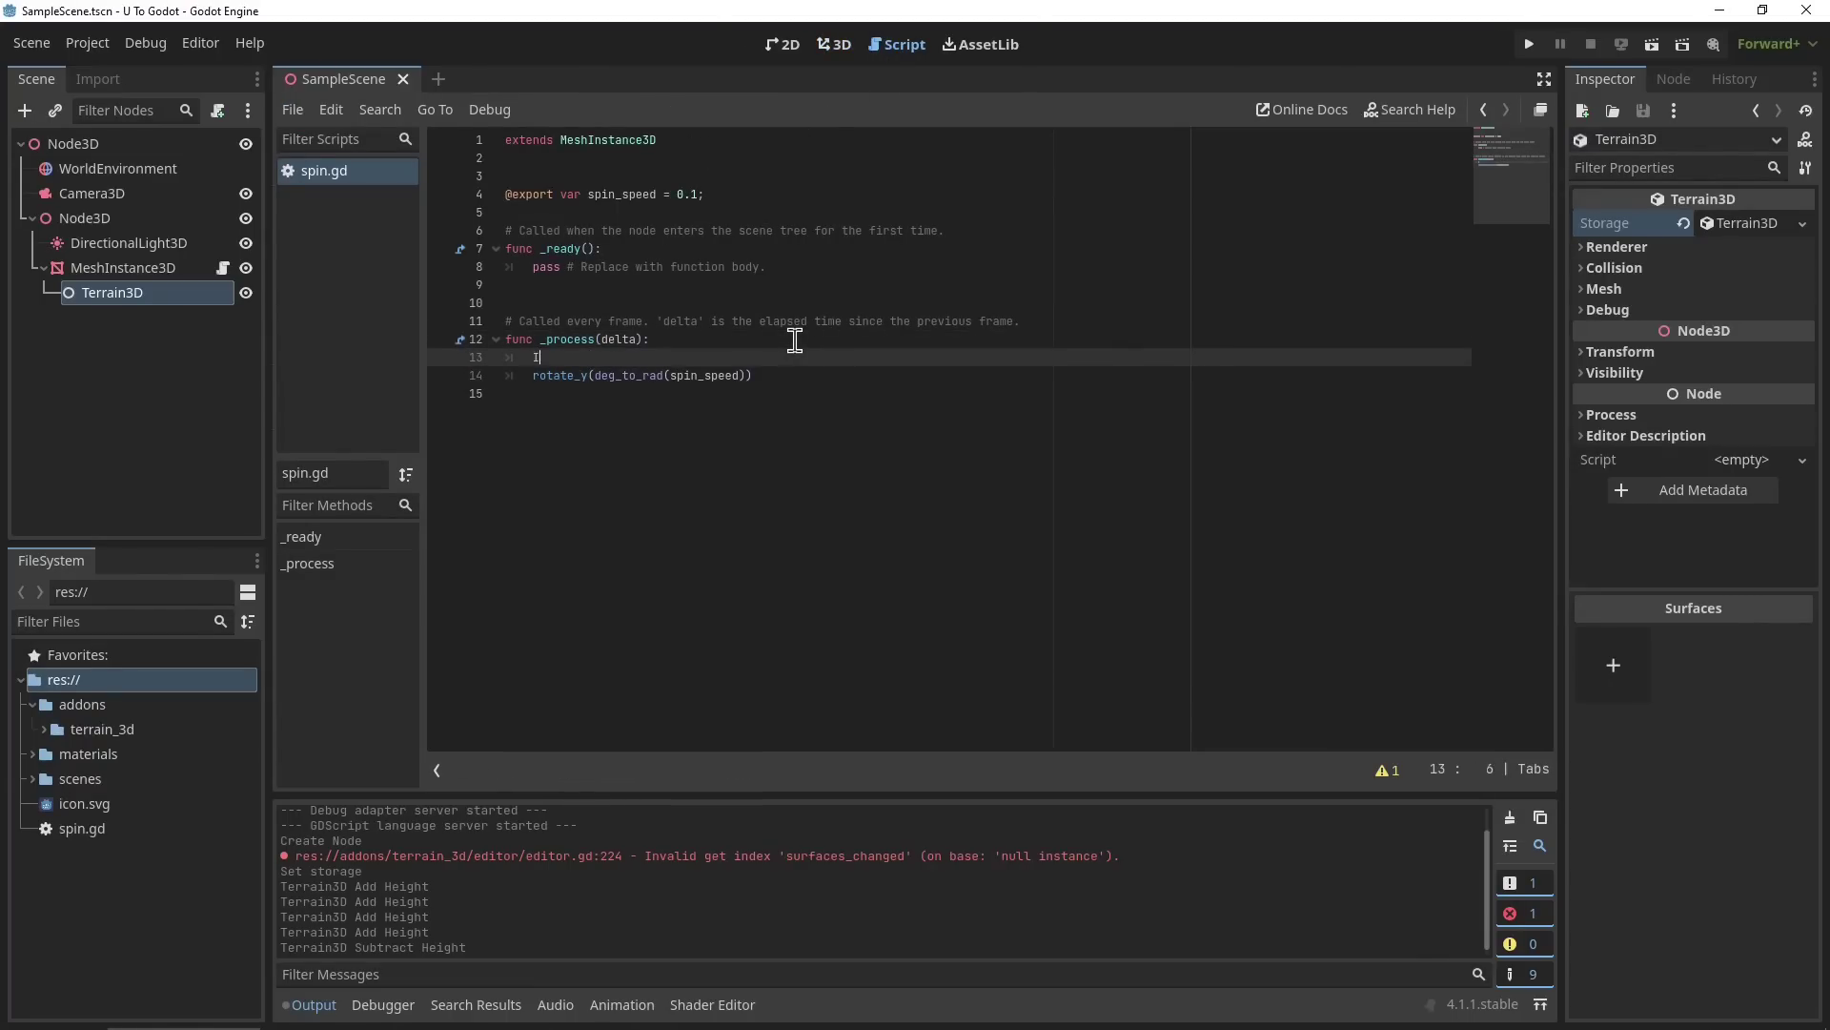
type("INp")
key("BackSpace")
key("BackSpace")
type("nput")
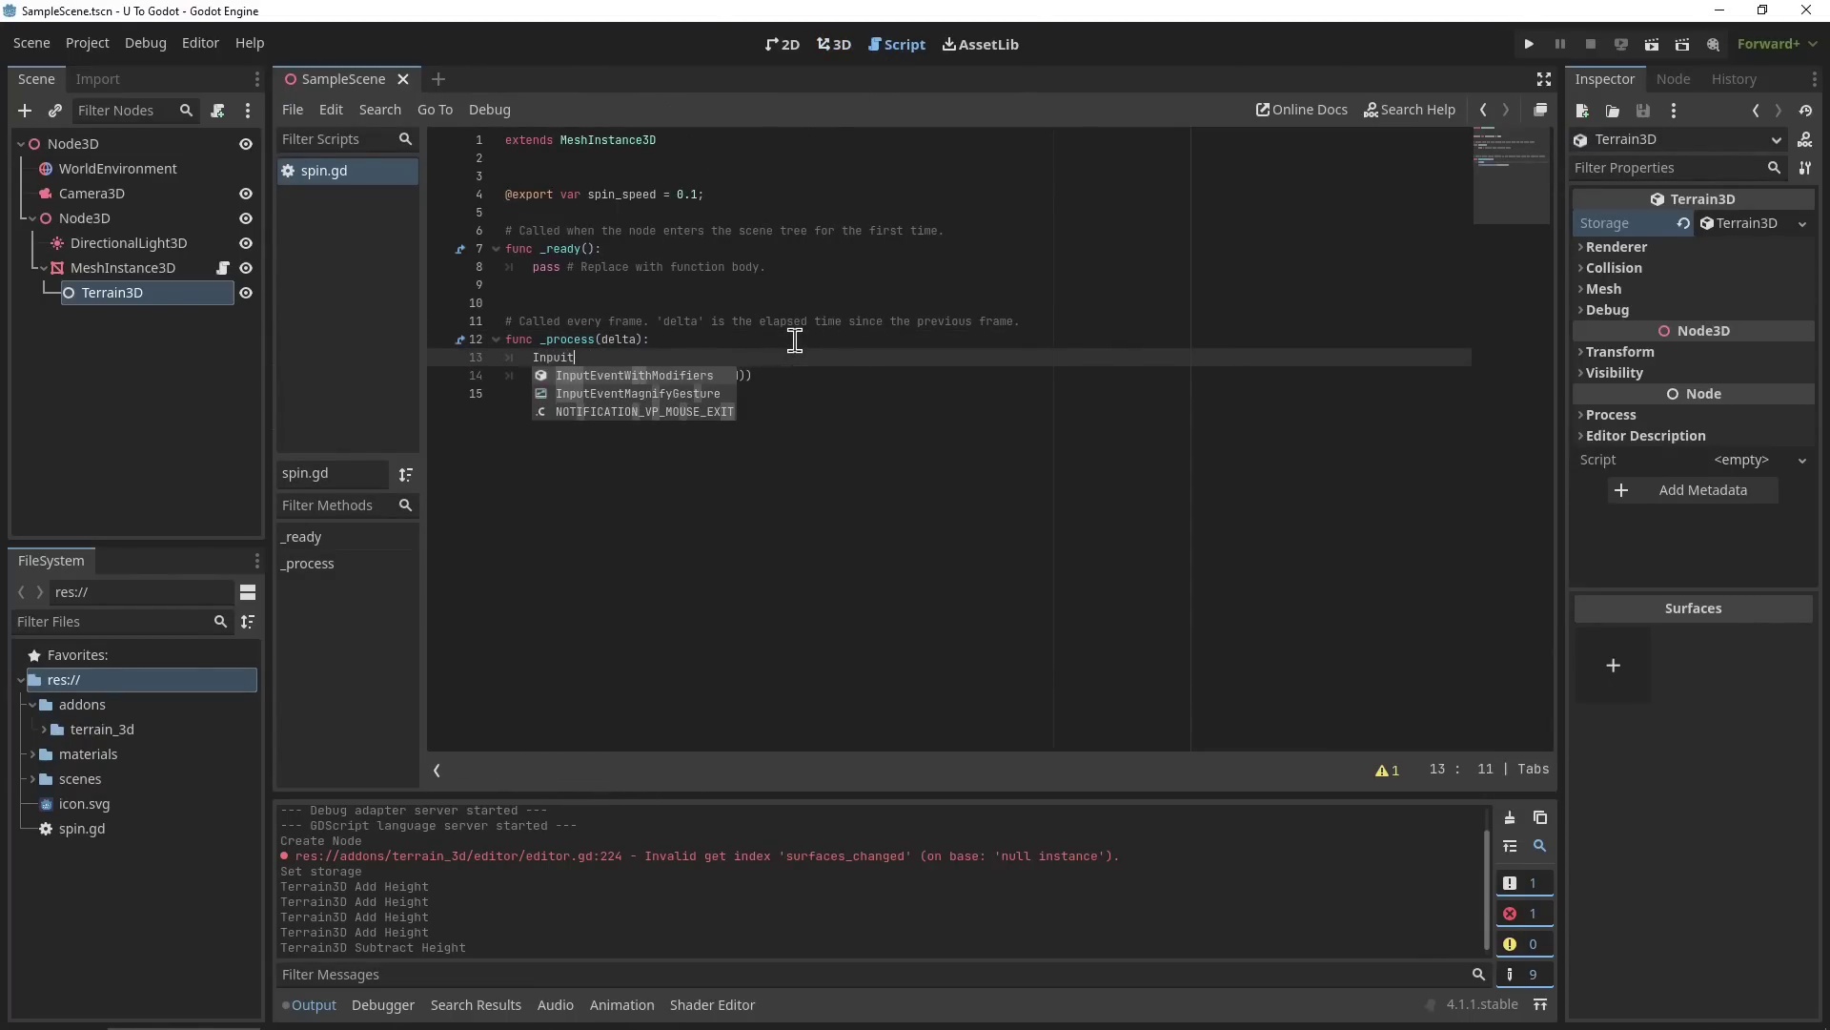
type(".")
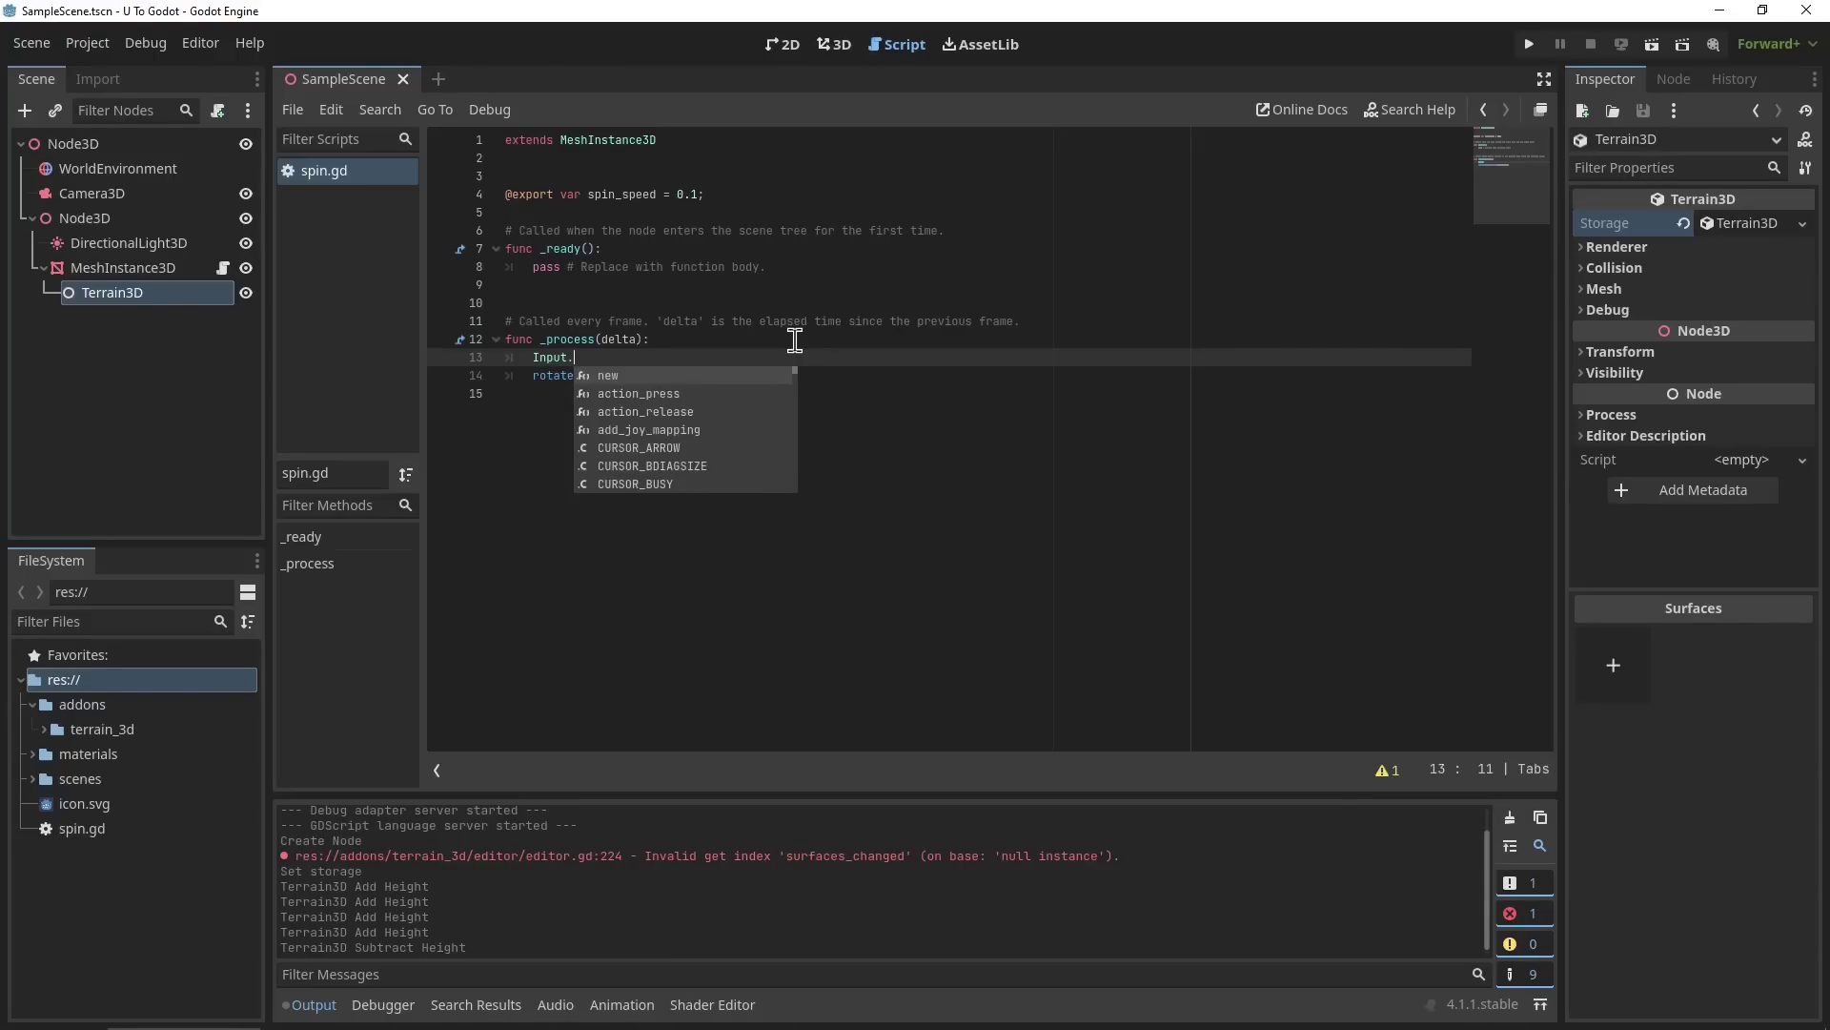
key("BackSpace")
key("BackSpace")
key("BackSpace")
key("BackSpace")
key("BackSpace")
type("np")
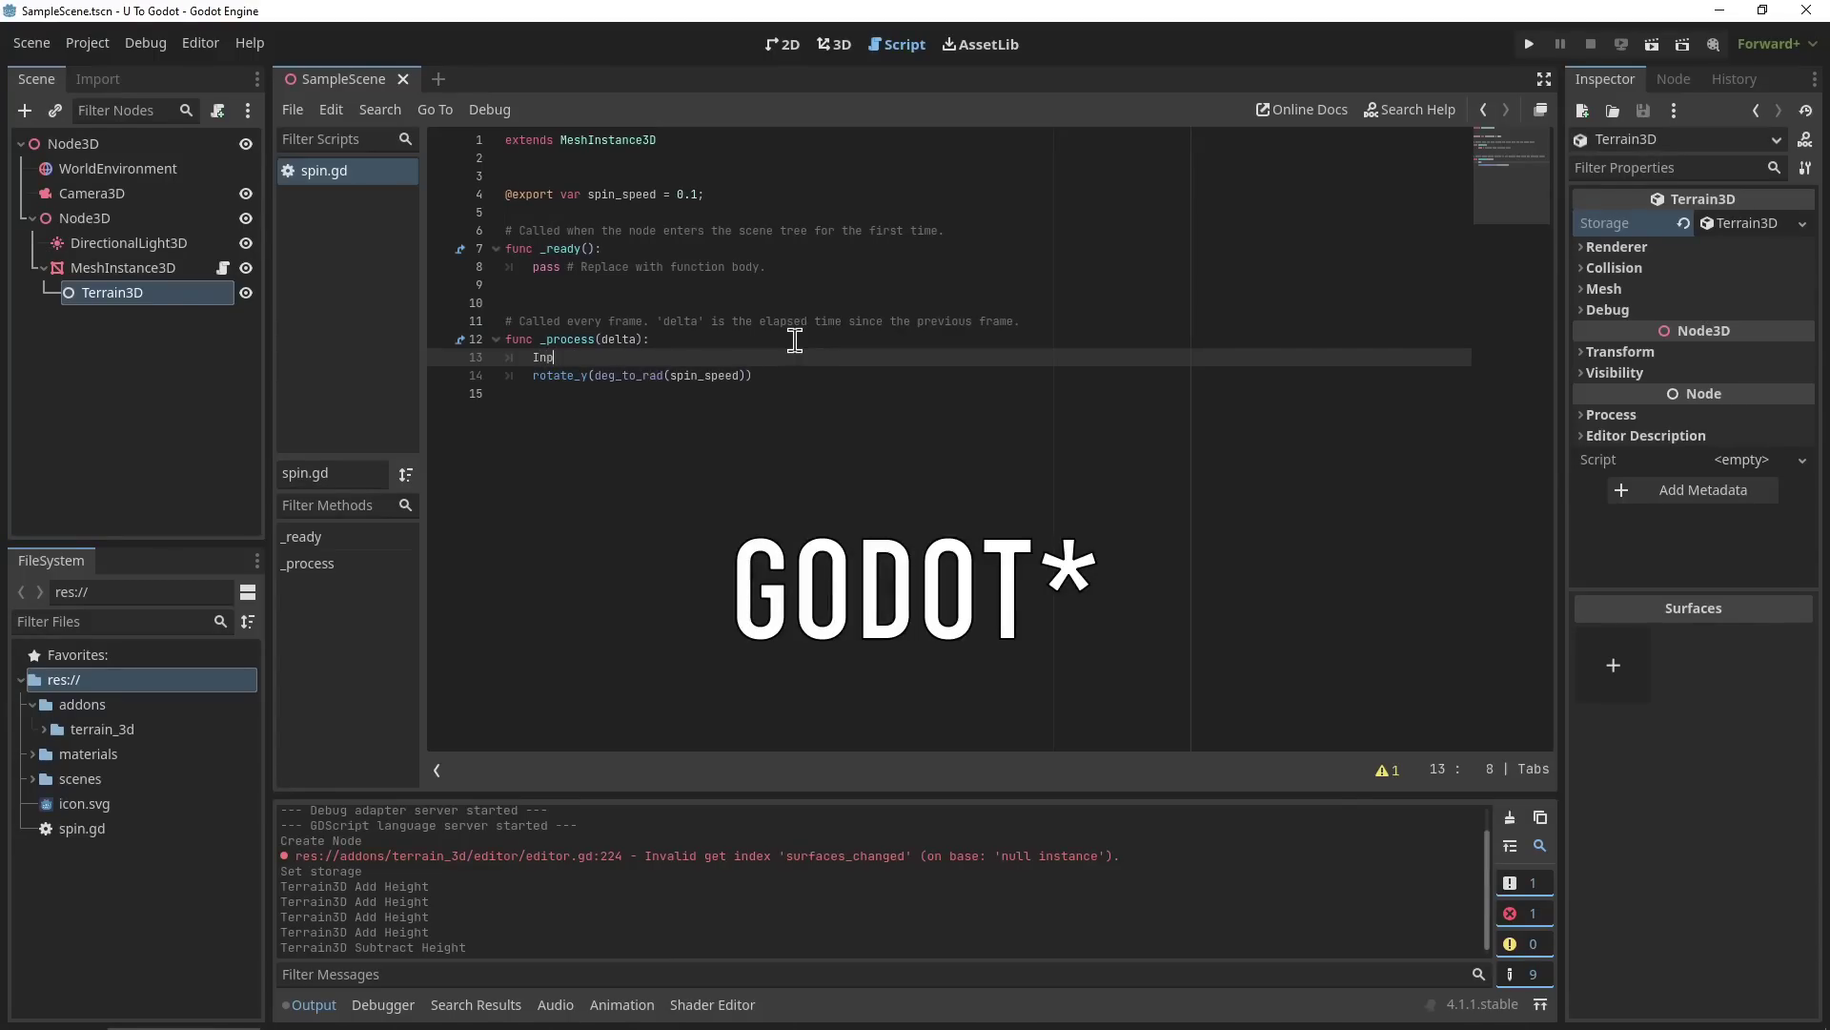
type("ut.get")
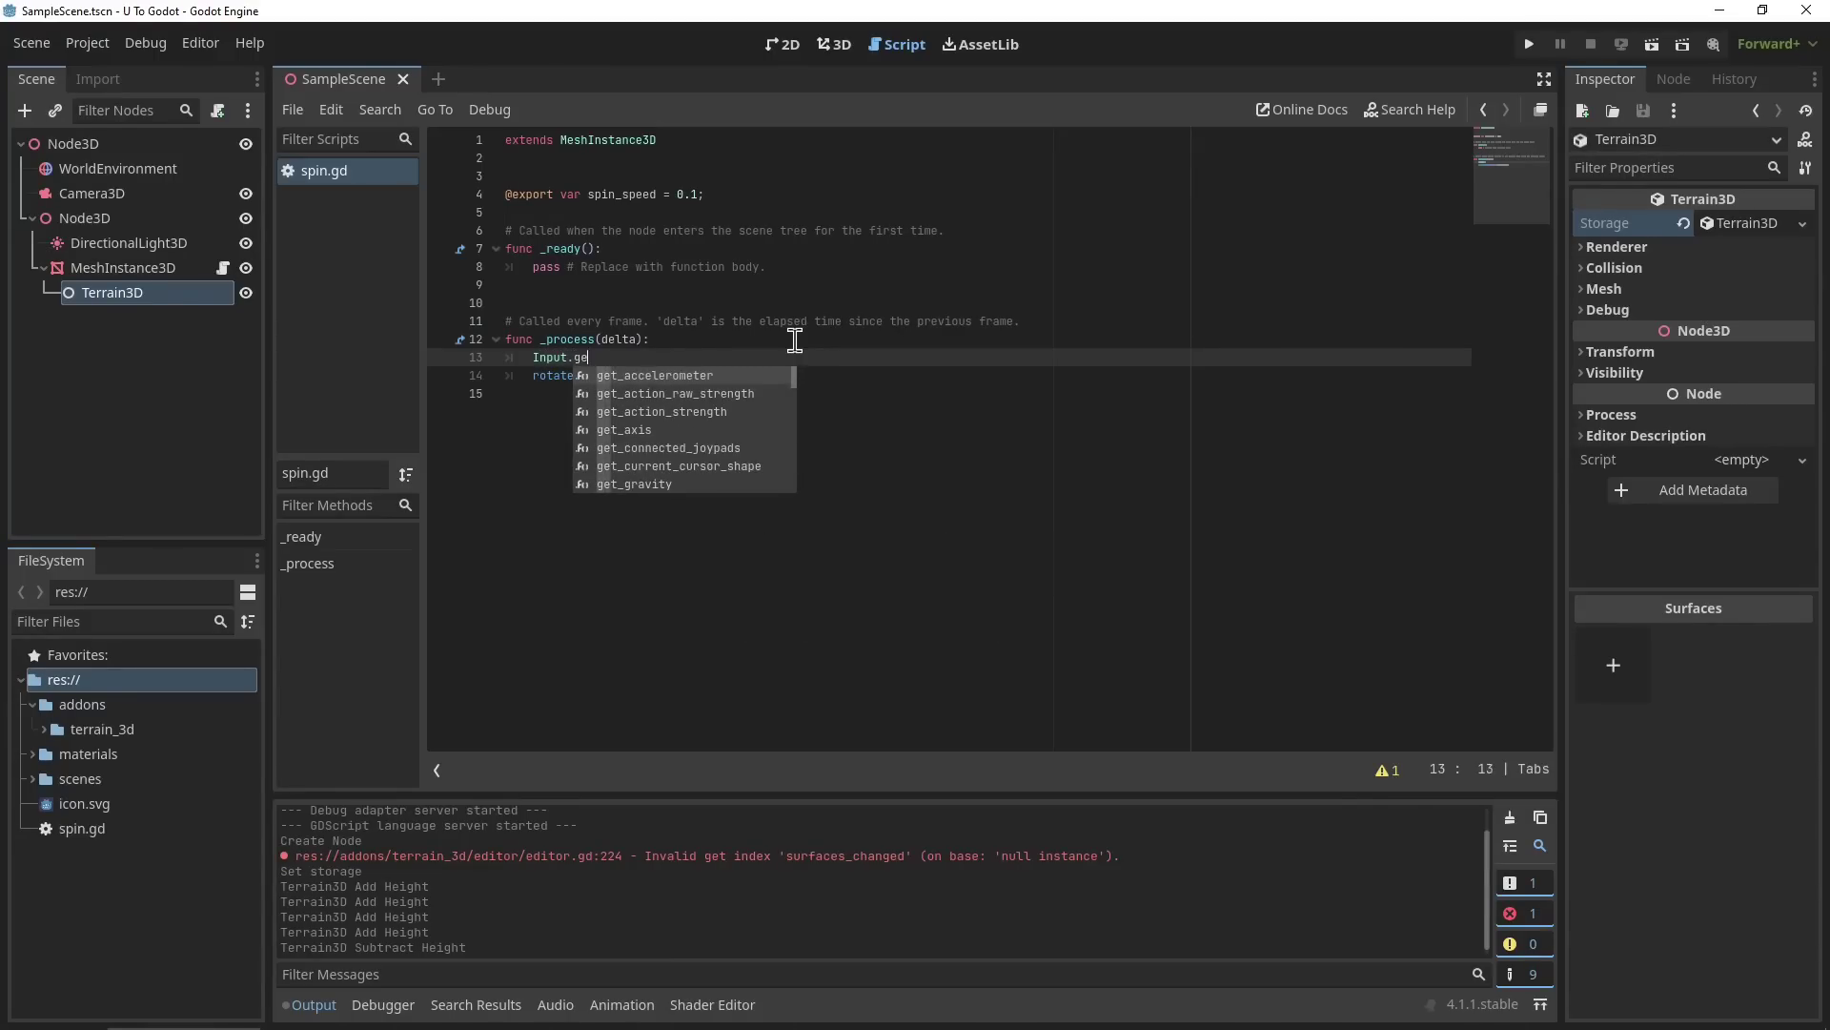
Look through the code completion suggestions for the get methods of the Input class.
key("Down")
key("Down")
key("Down")
key("Down")
key("Down")
key("Down")
key("Down")
key("Down")
key("Down")
key("Down")
key("Down")
key("Down")
key("Down")
key("Down")
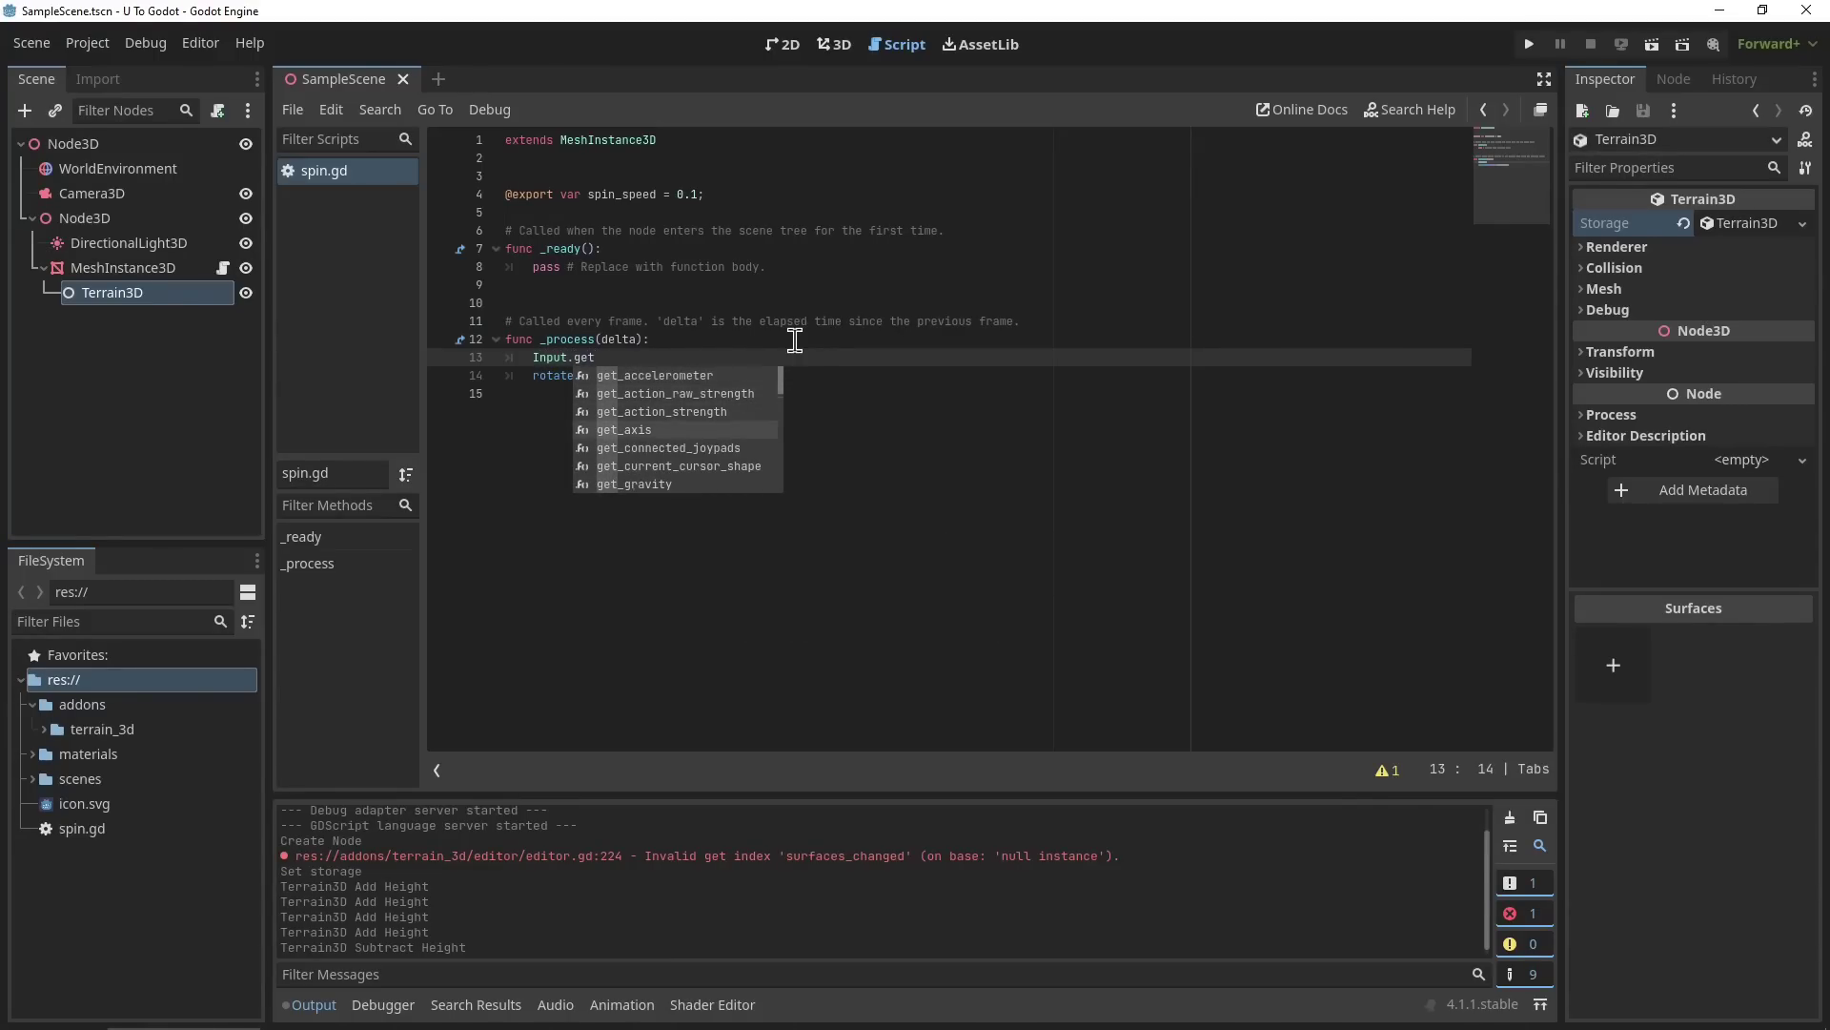
key("Down")
key("Down")
key("Down")
key("Down")
key("Down")
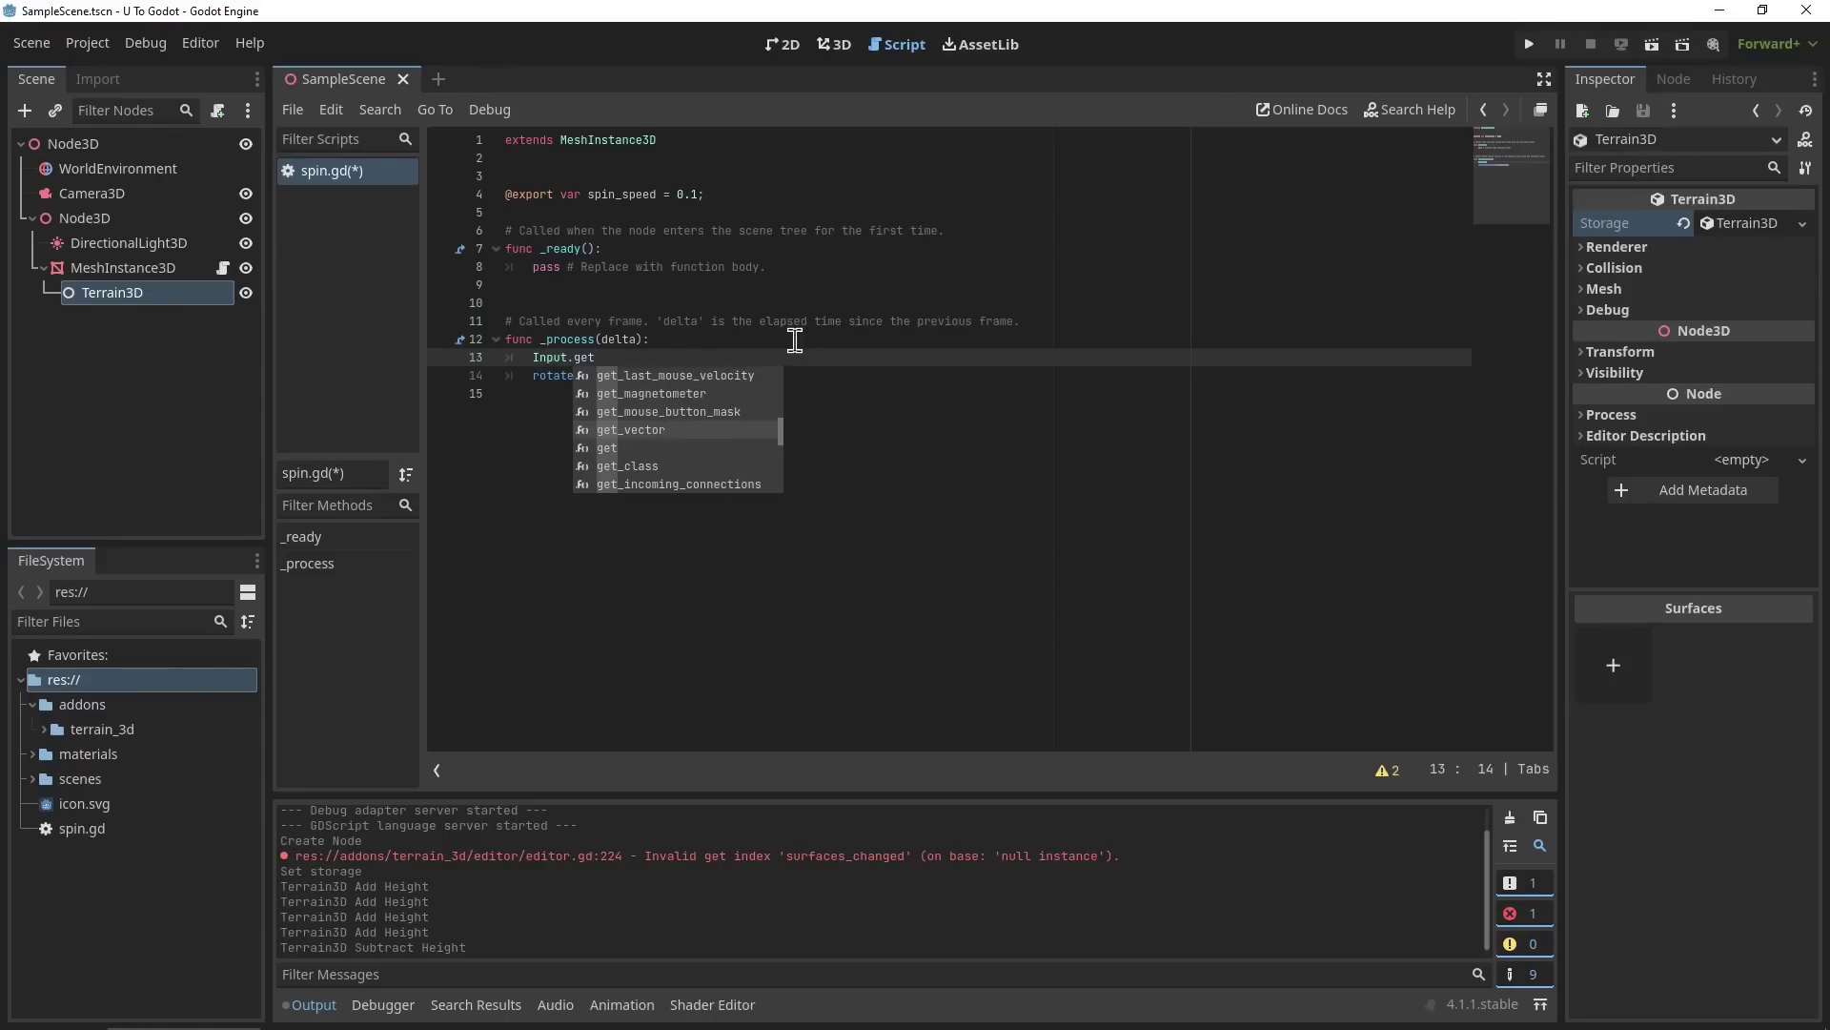
key("Escape")
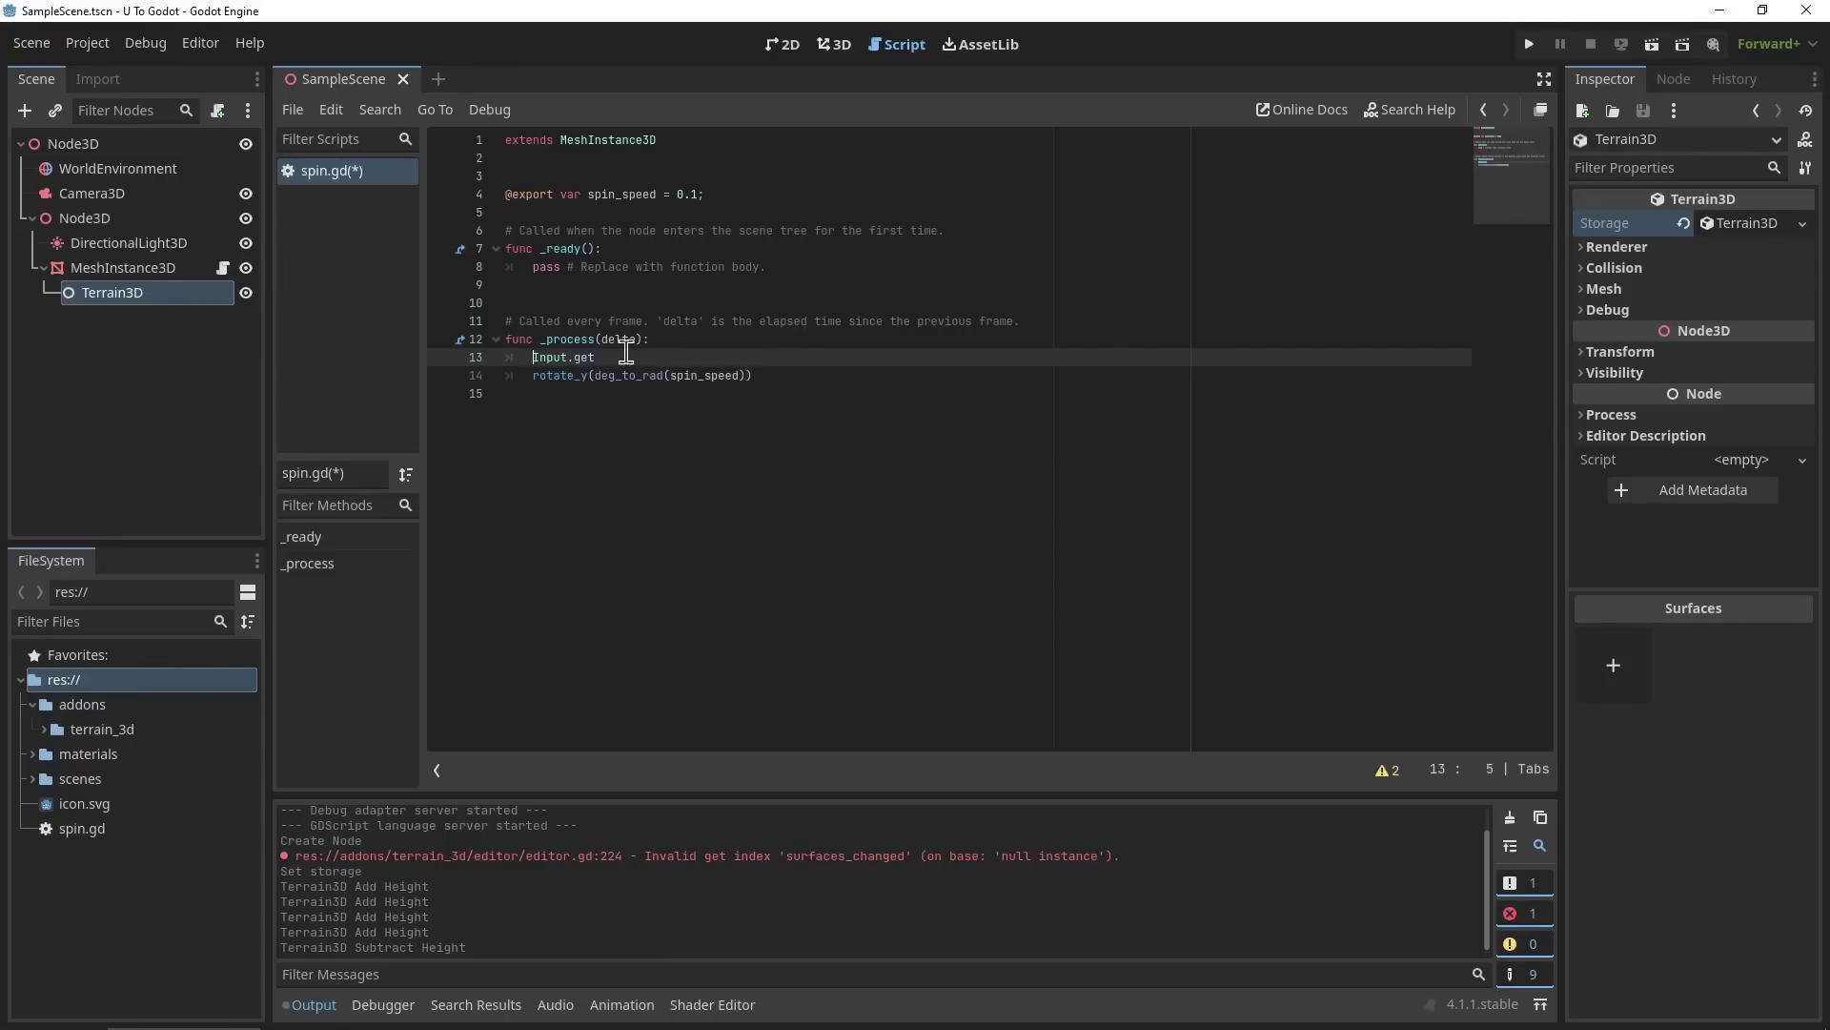
Delete the Input.get line from the _process function and save.
left_click_drag(626, 357, 486, 362)
key("BackSpace")
key("BackSpace")
key("ctrl+s")
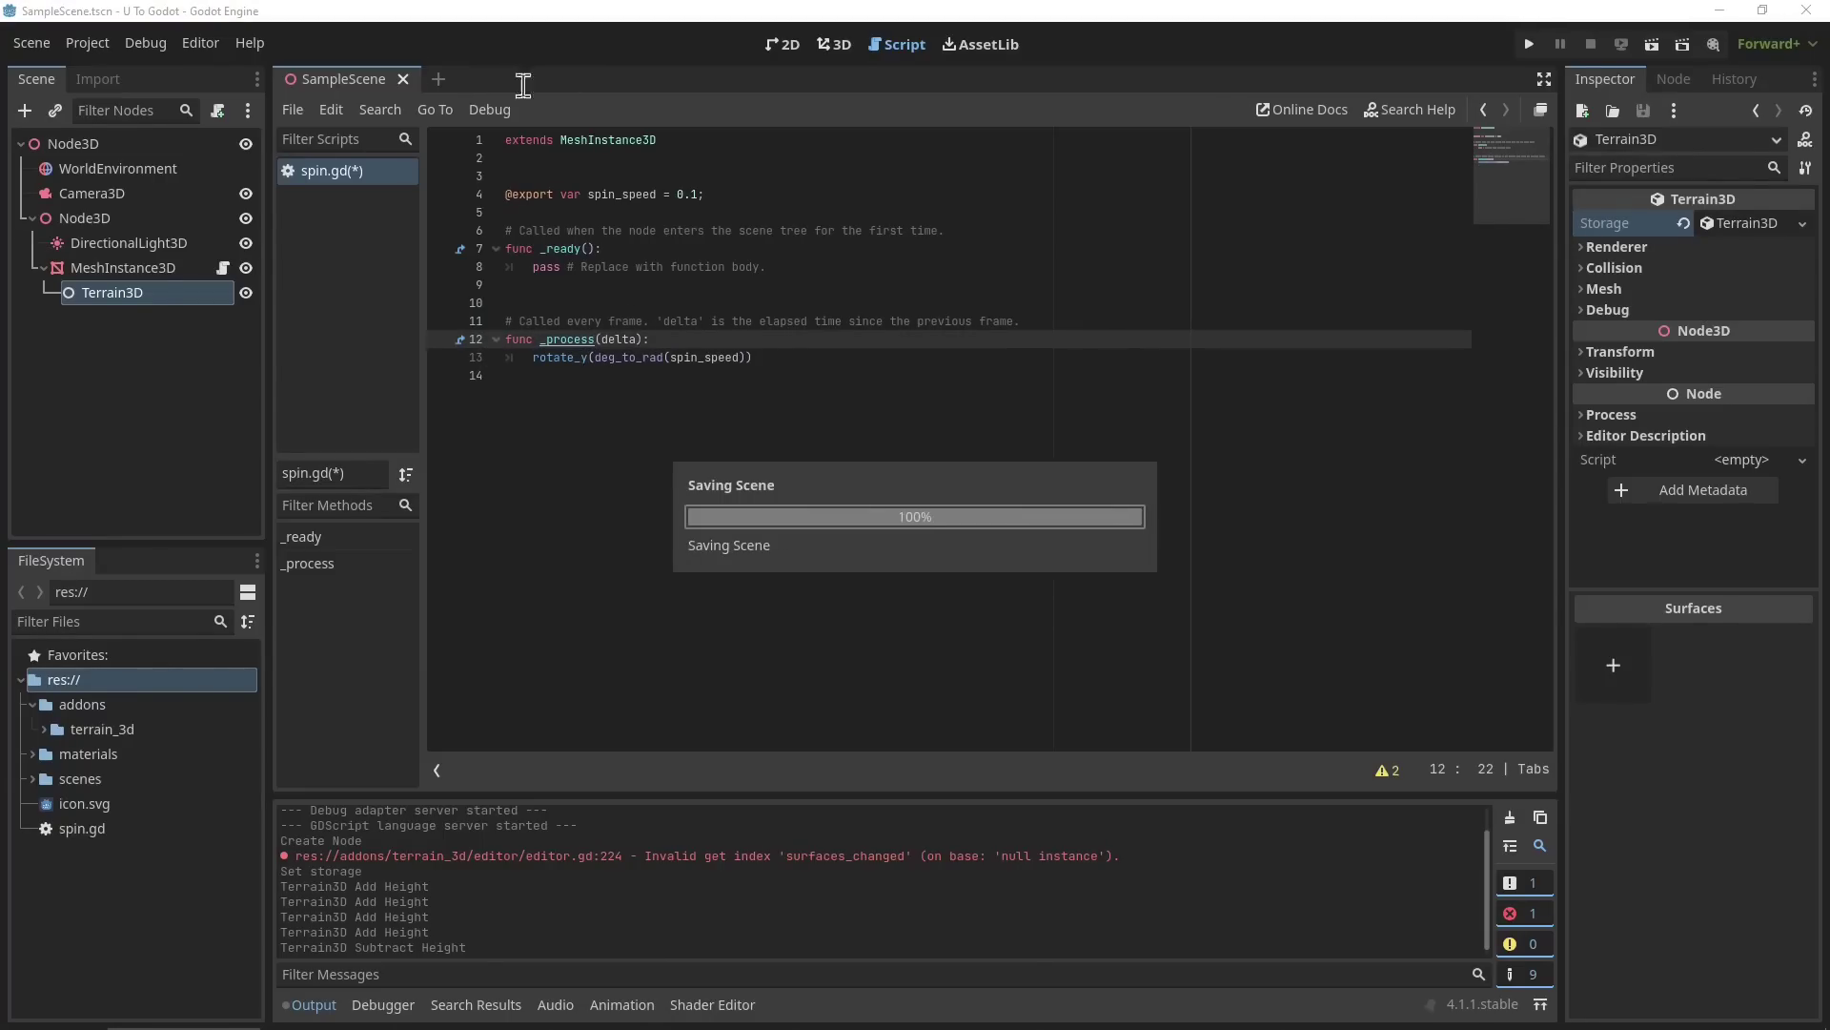
Add a new action named forward to the project's input map.
left_click(86, 42)
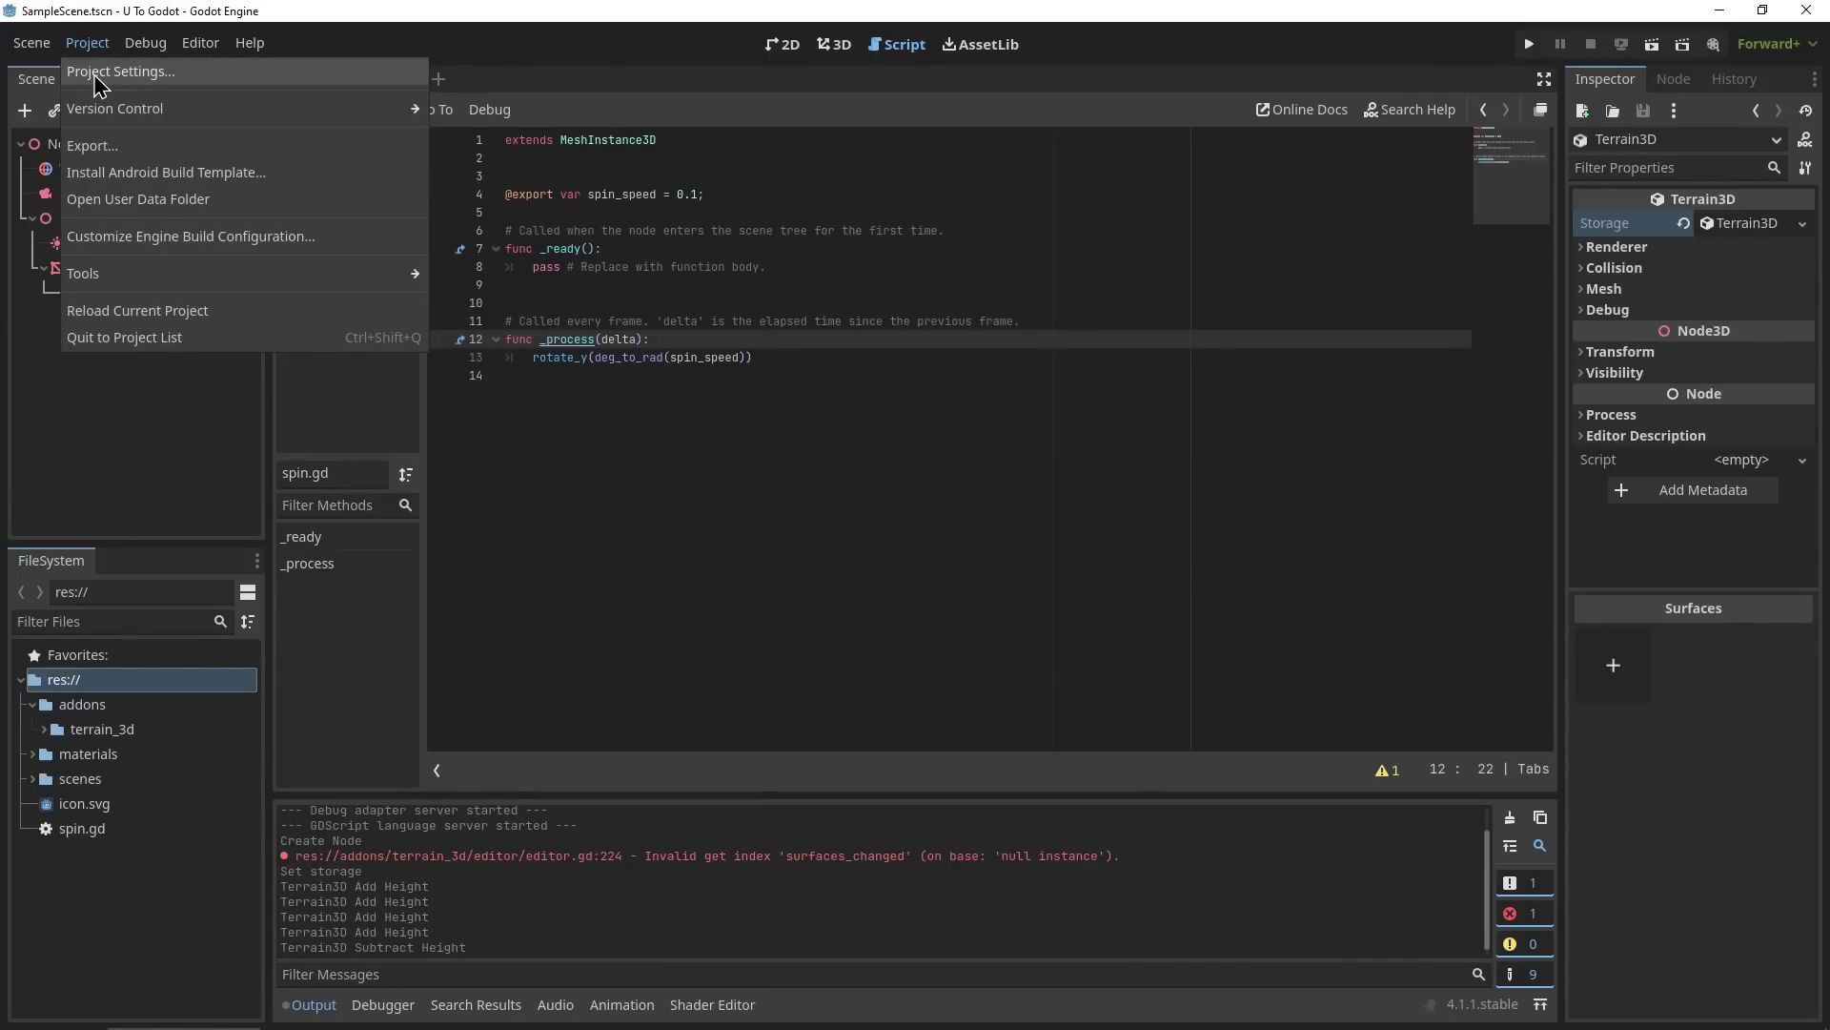
left_click(95, 74)
left_click(607, 212)
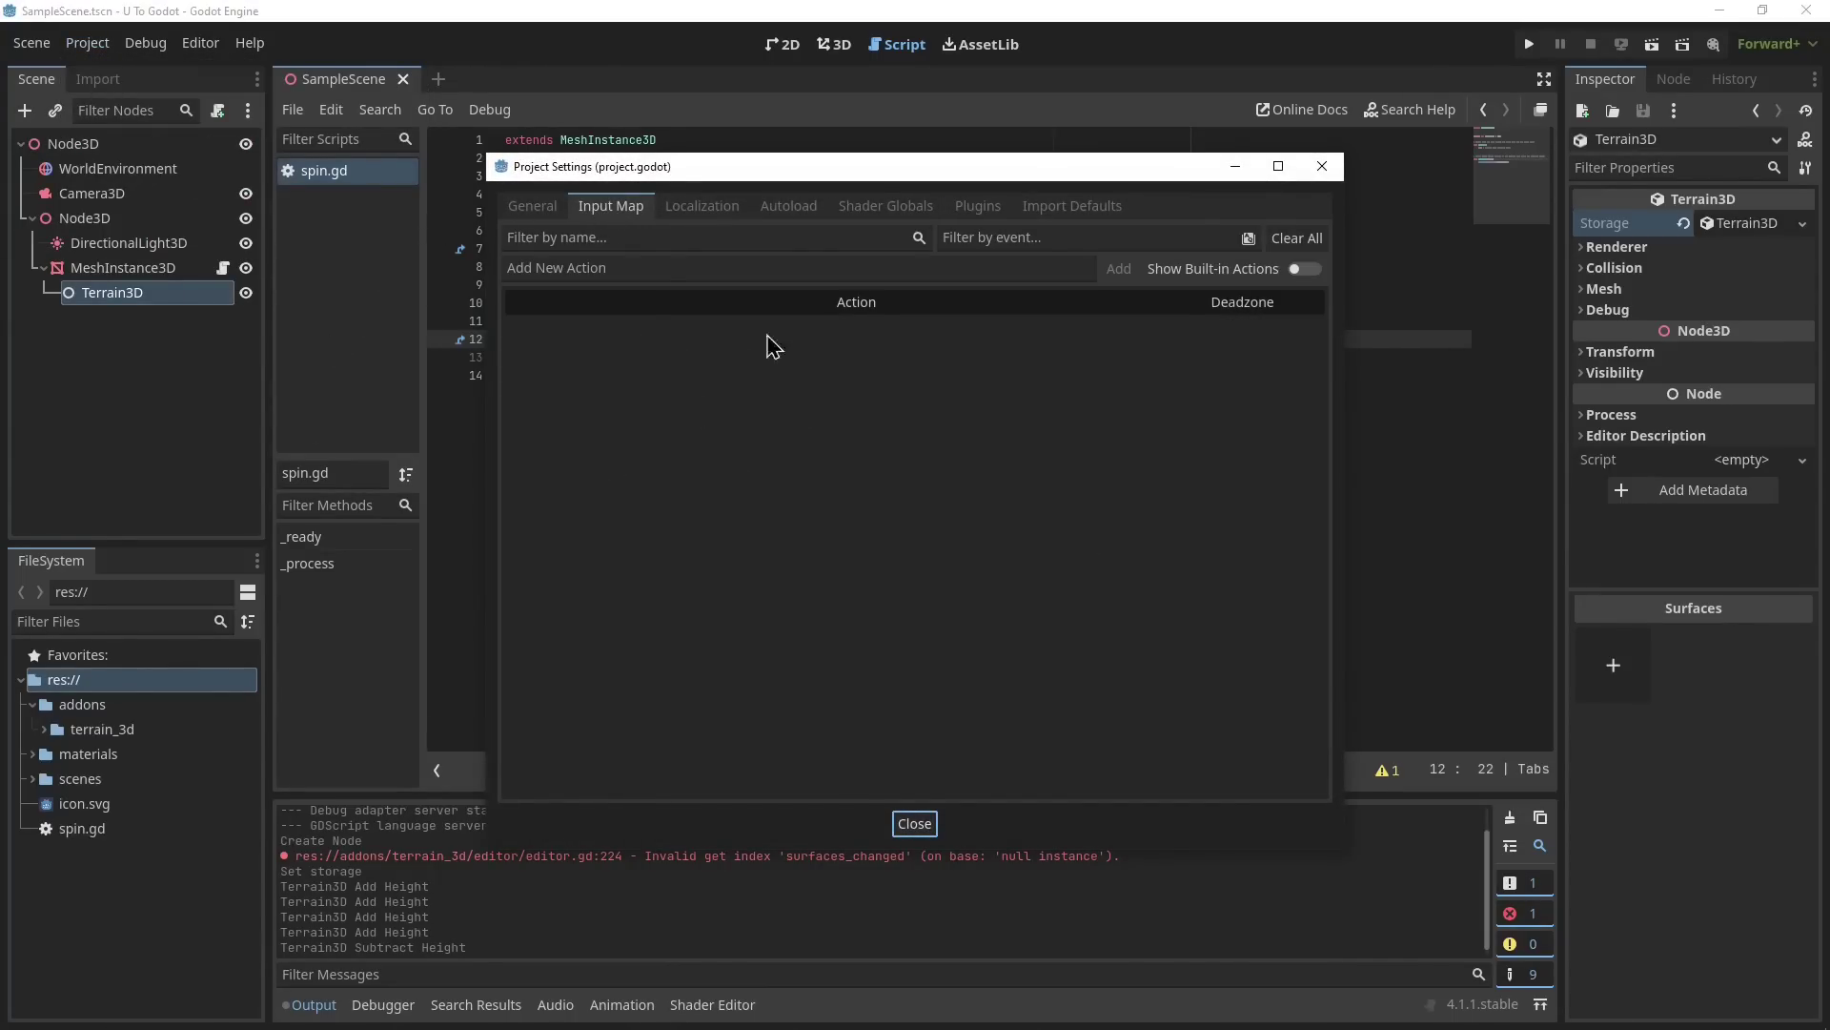
left_click(644, 271)
type("forward")
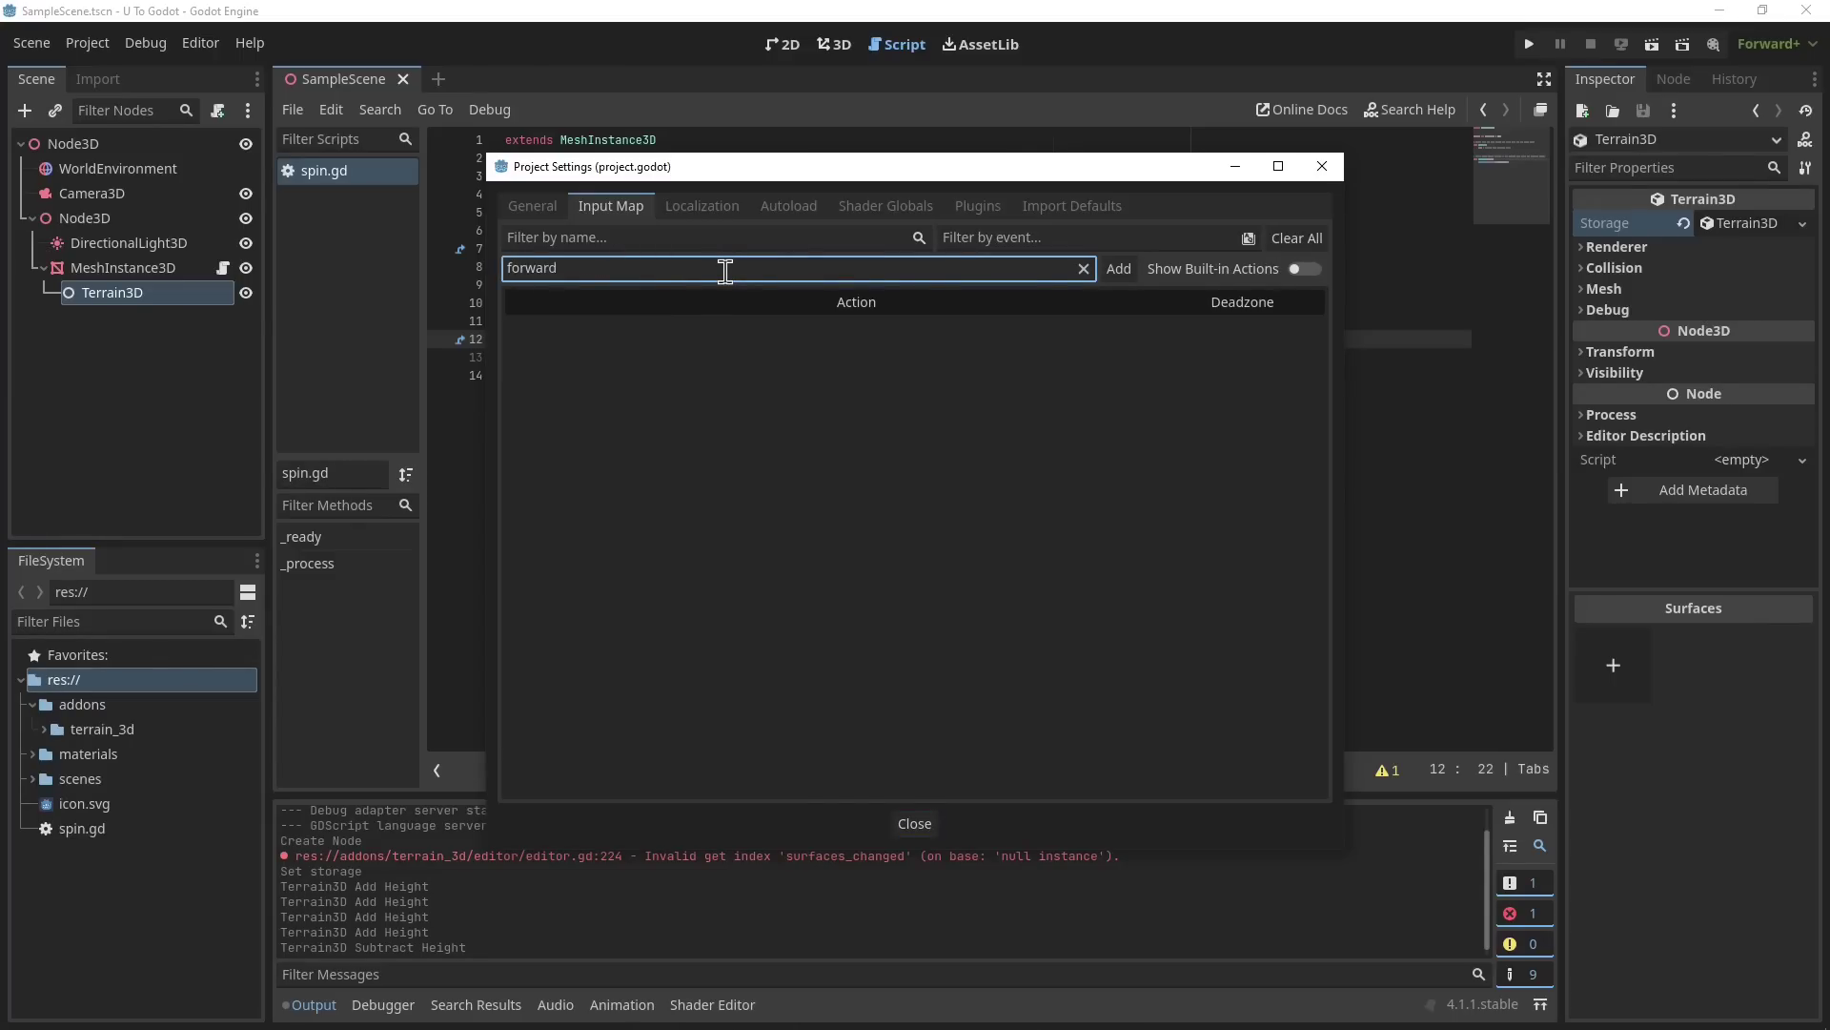
key("Return")
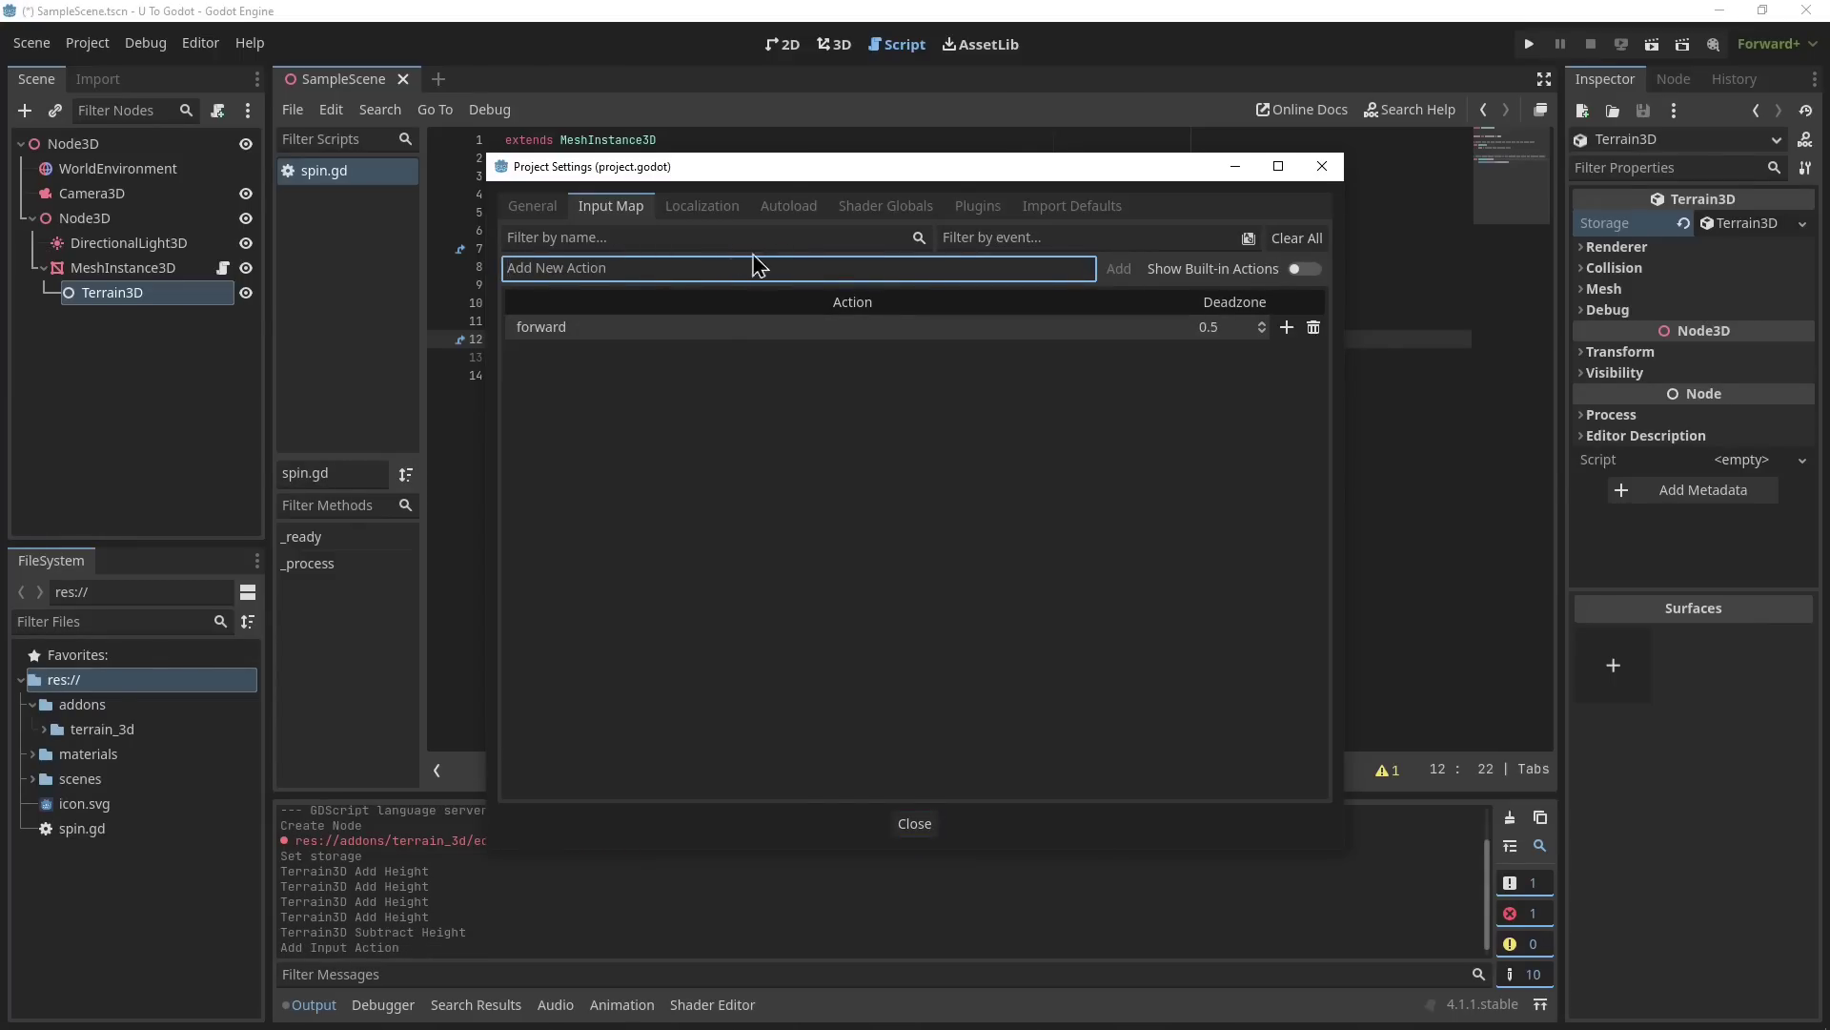
Assign the physical W and Up keys to the forward action and close the project settings.
left_click(1286, 327)
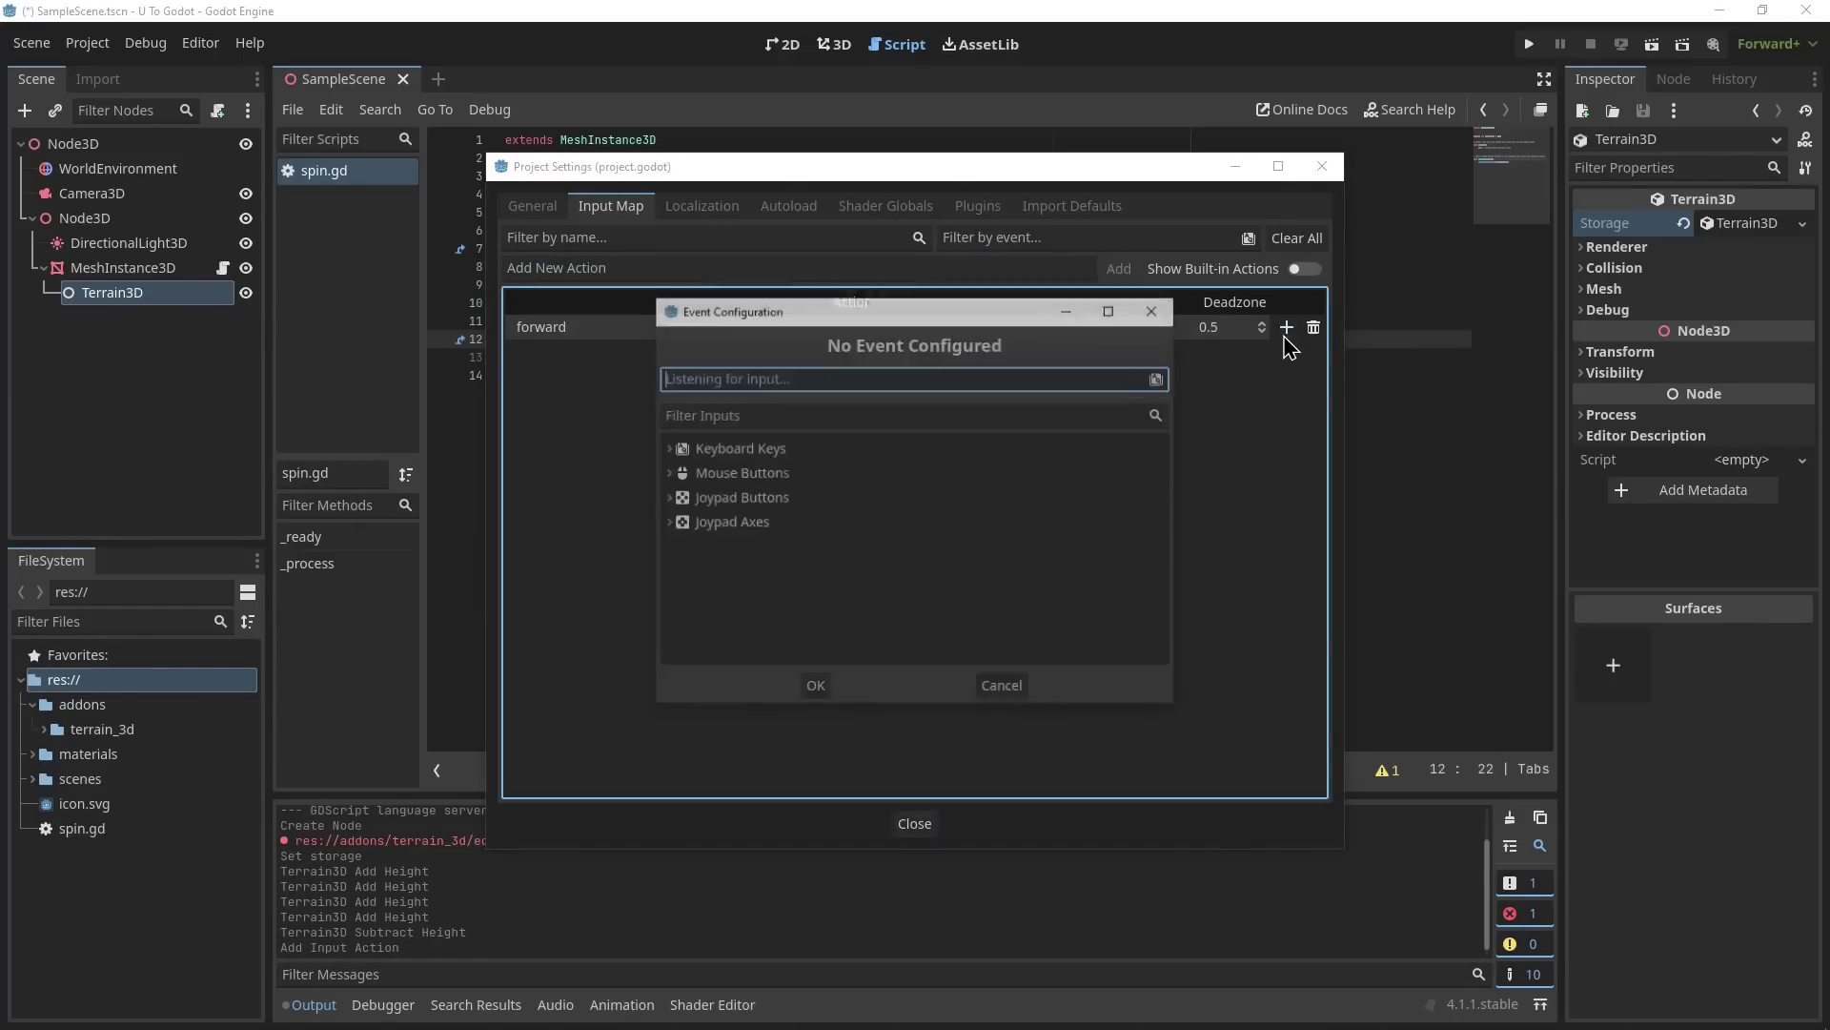
key("w")
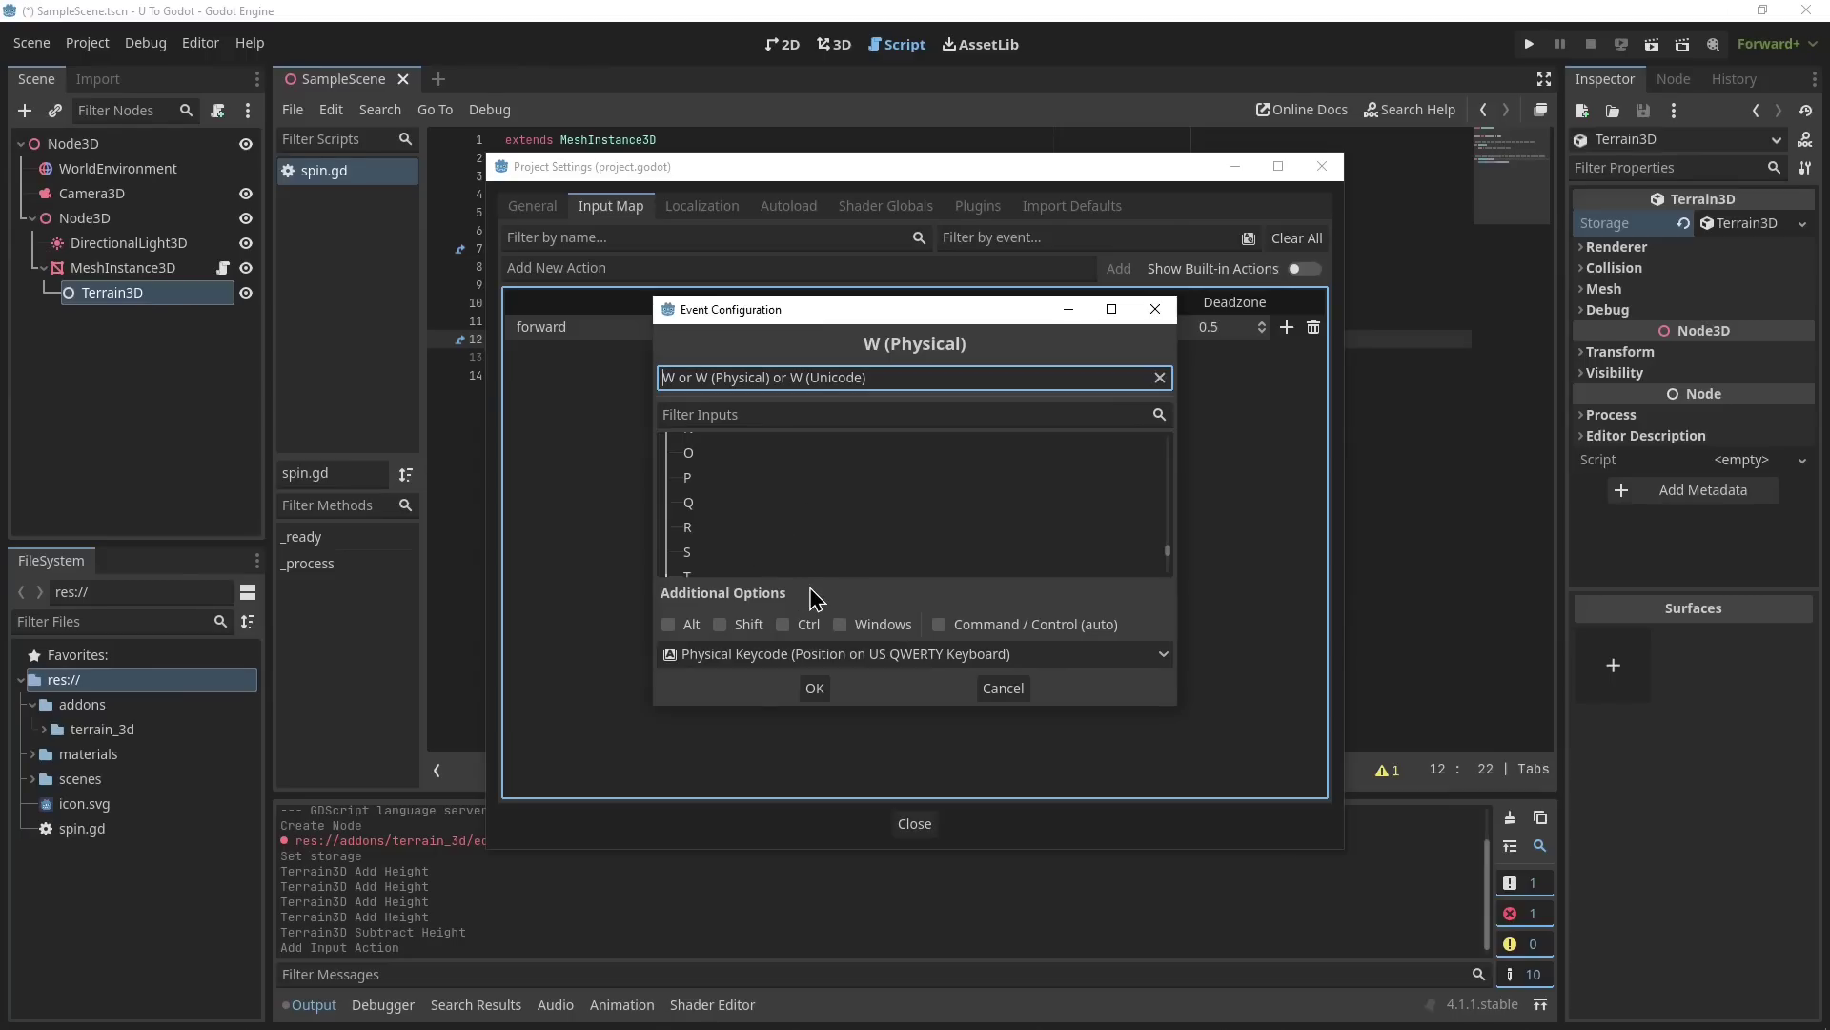
left_click(825, 695)
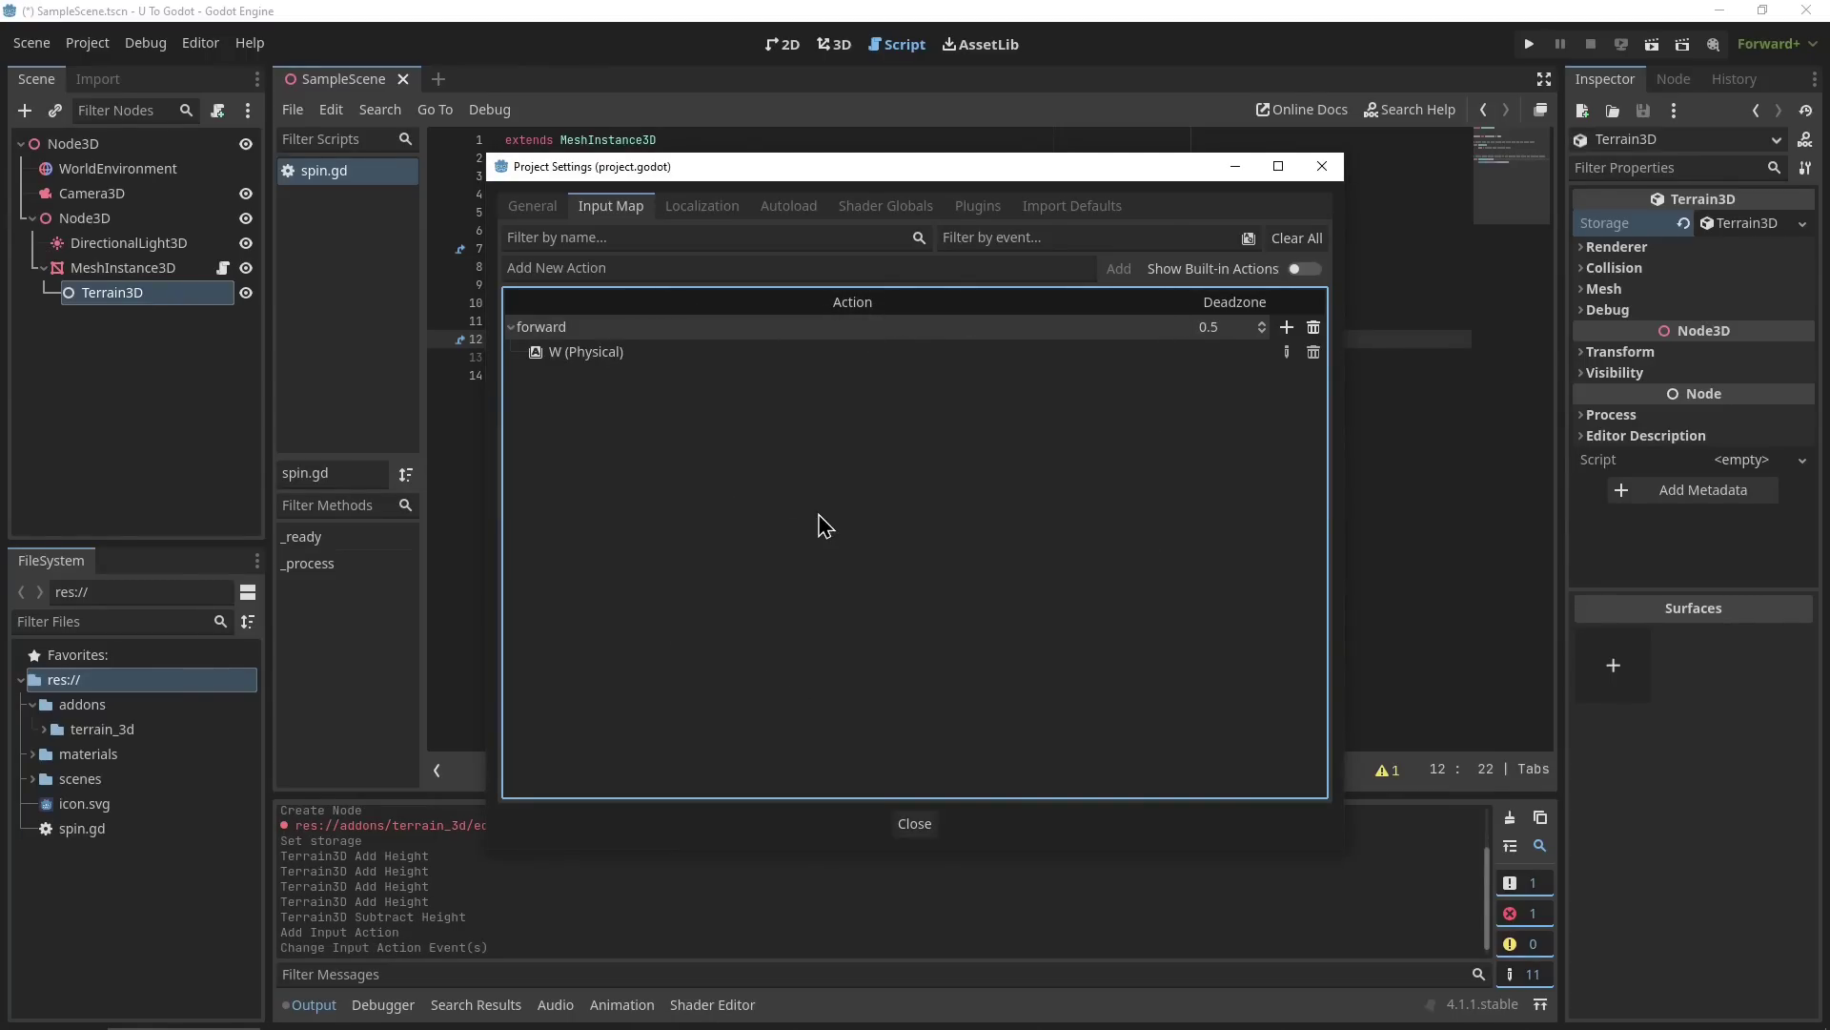
left_click(1286, 327)
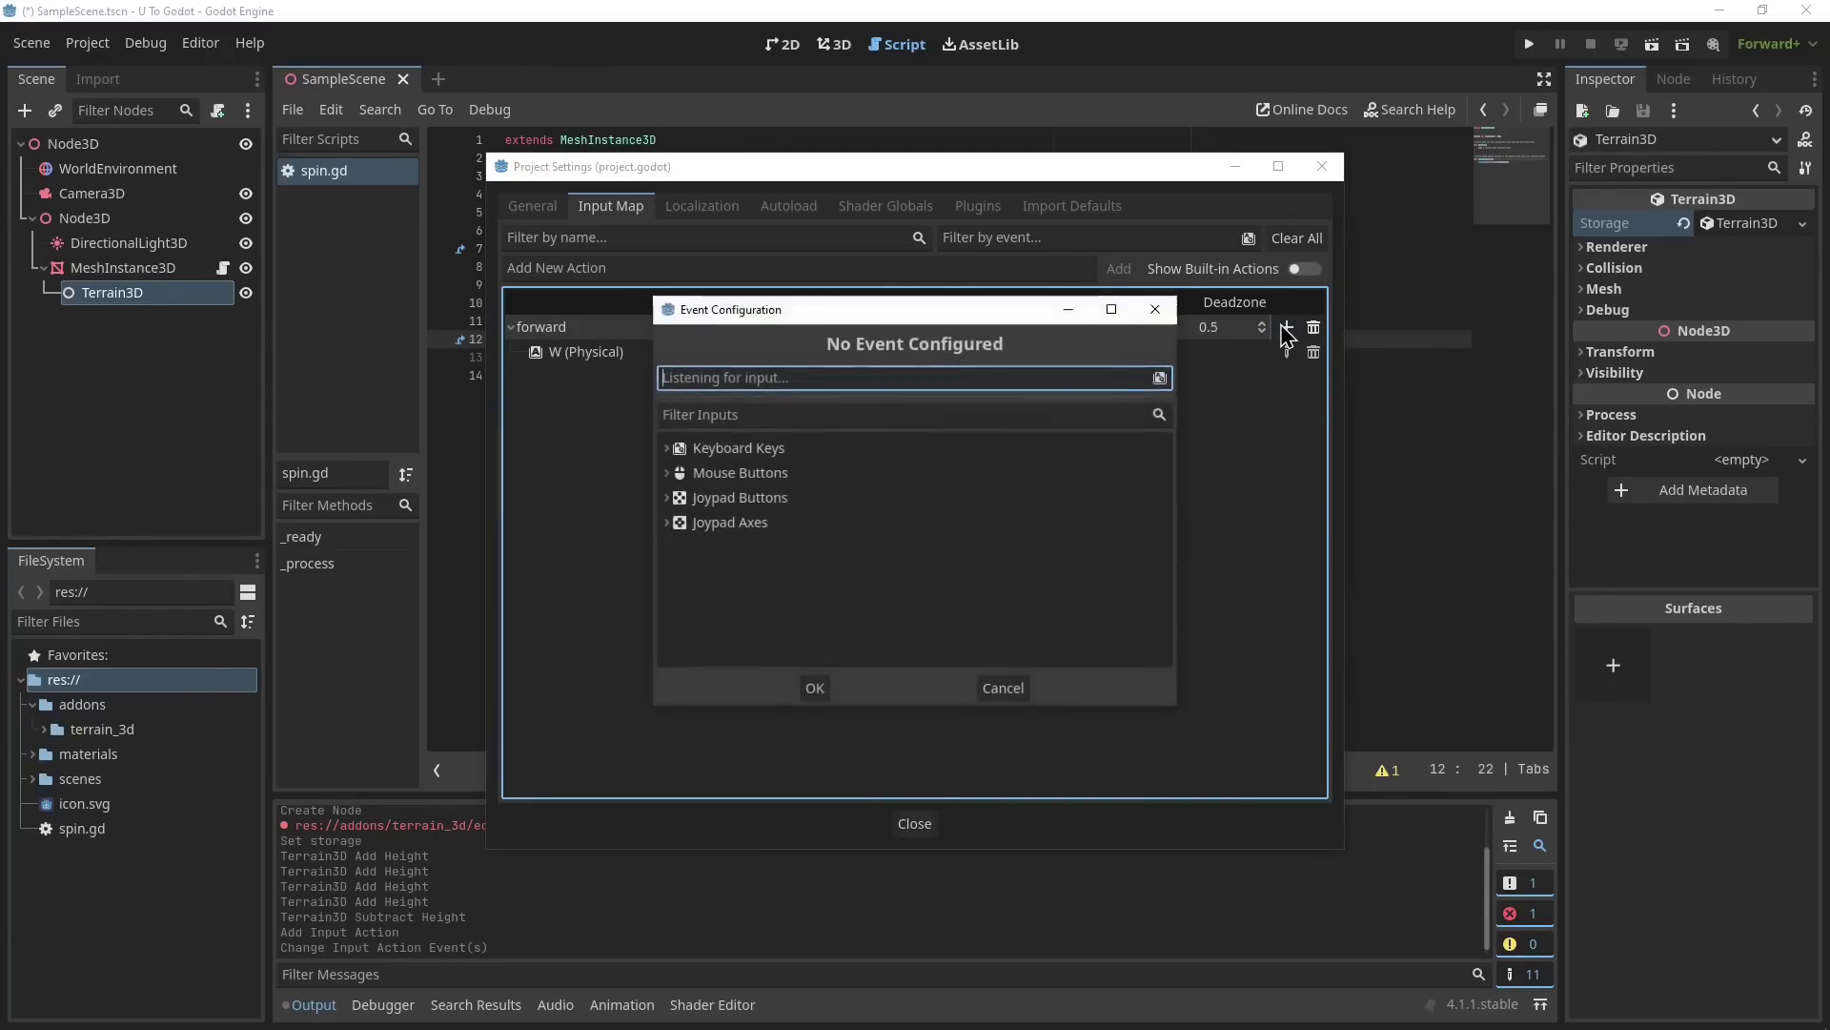
key("Up")
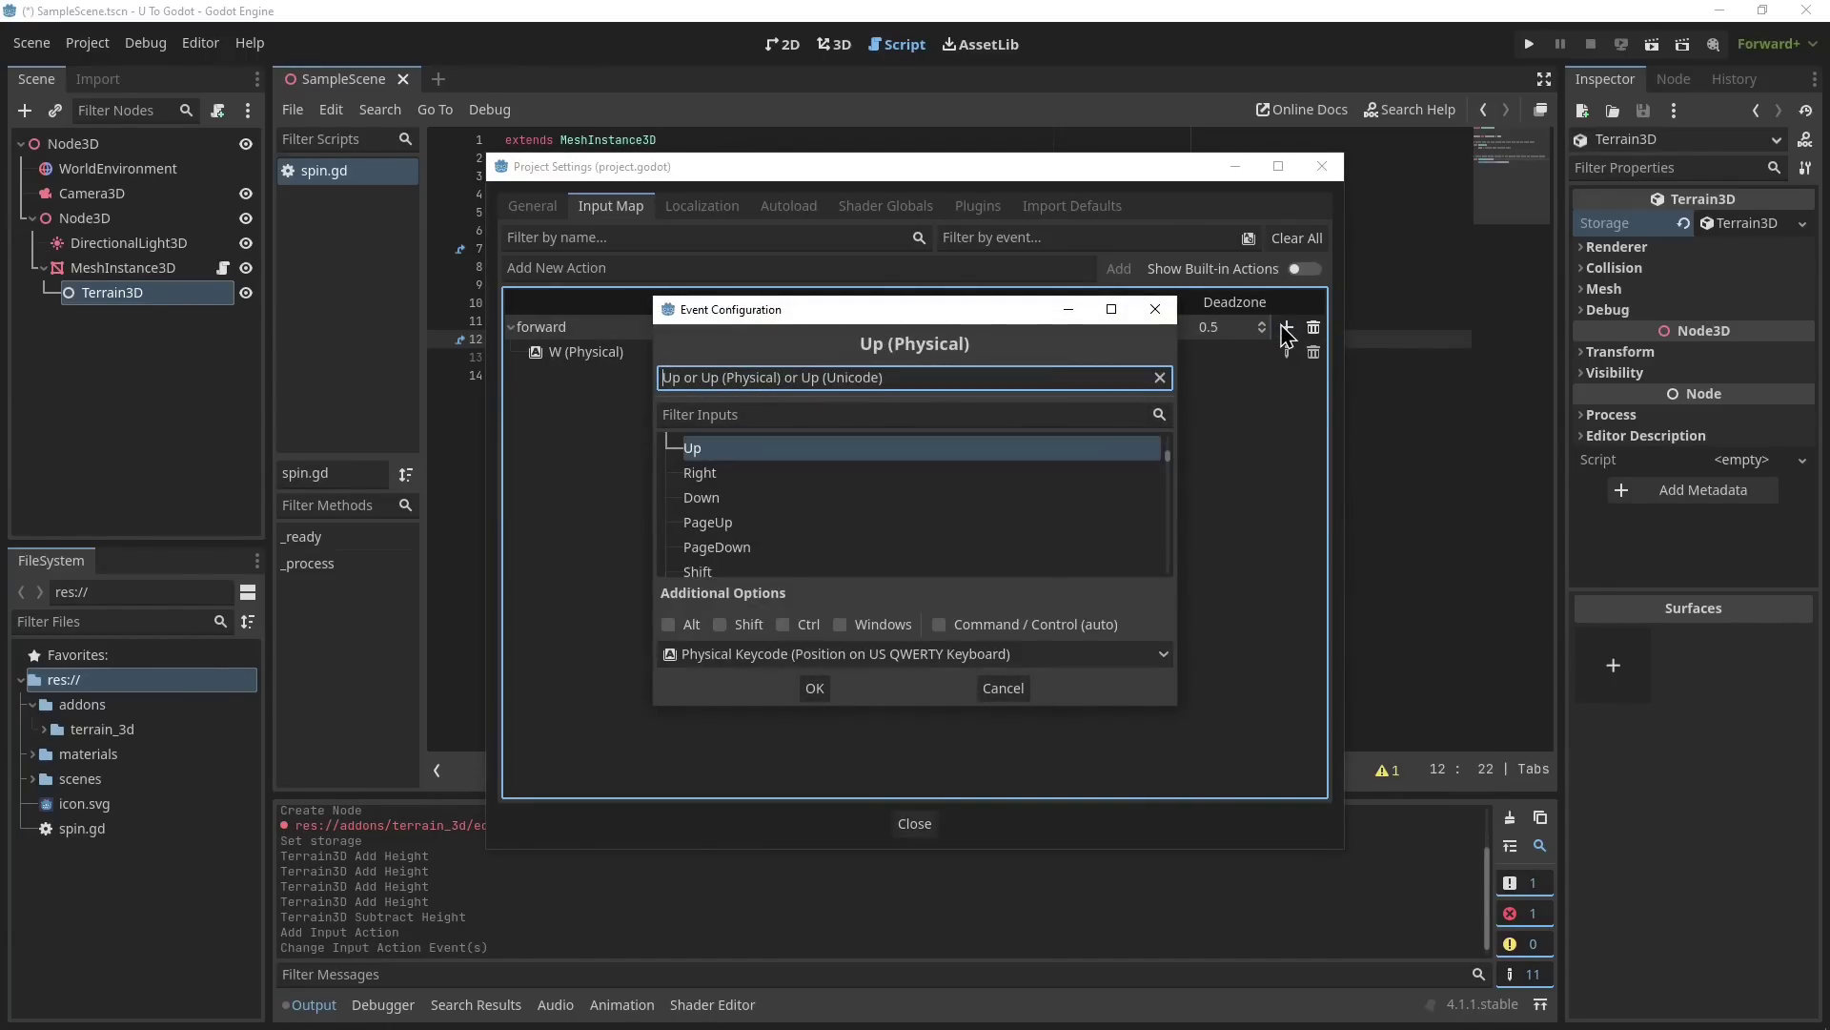
left_click(815, 688)
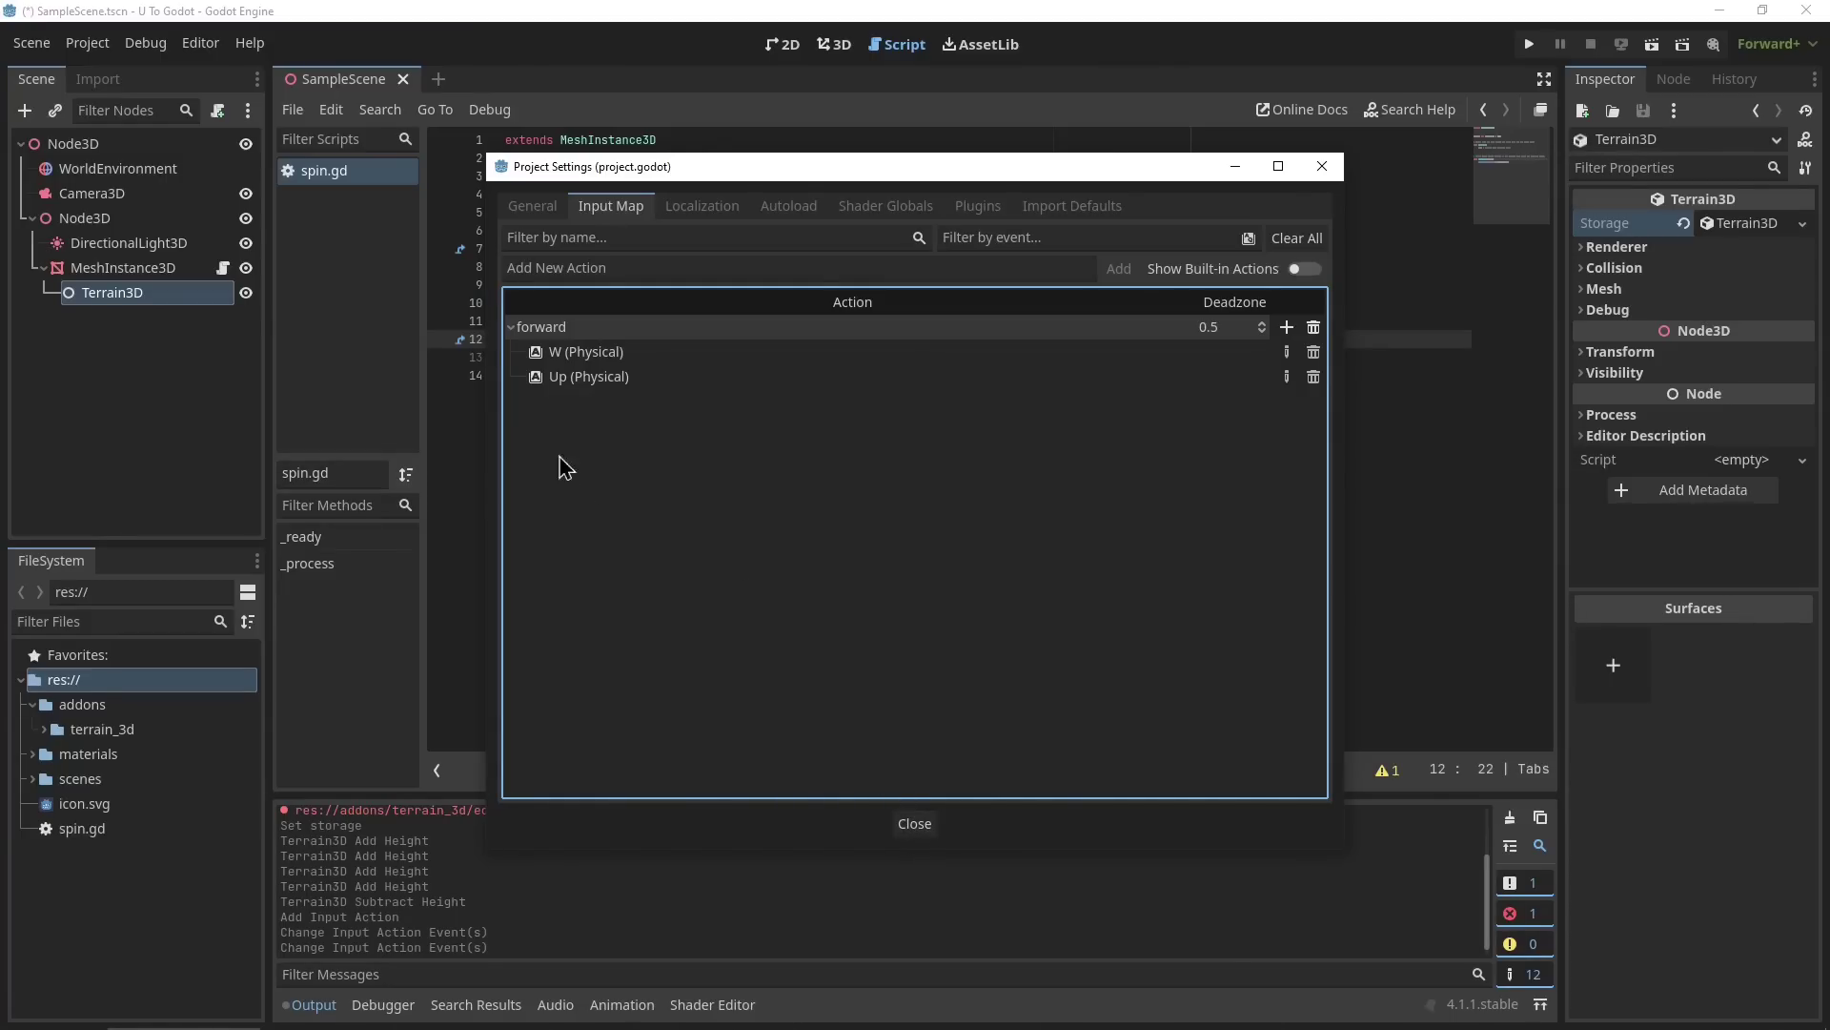
left_click(929, 824)
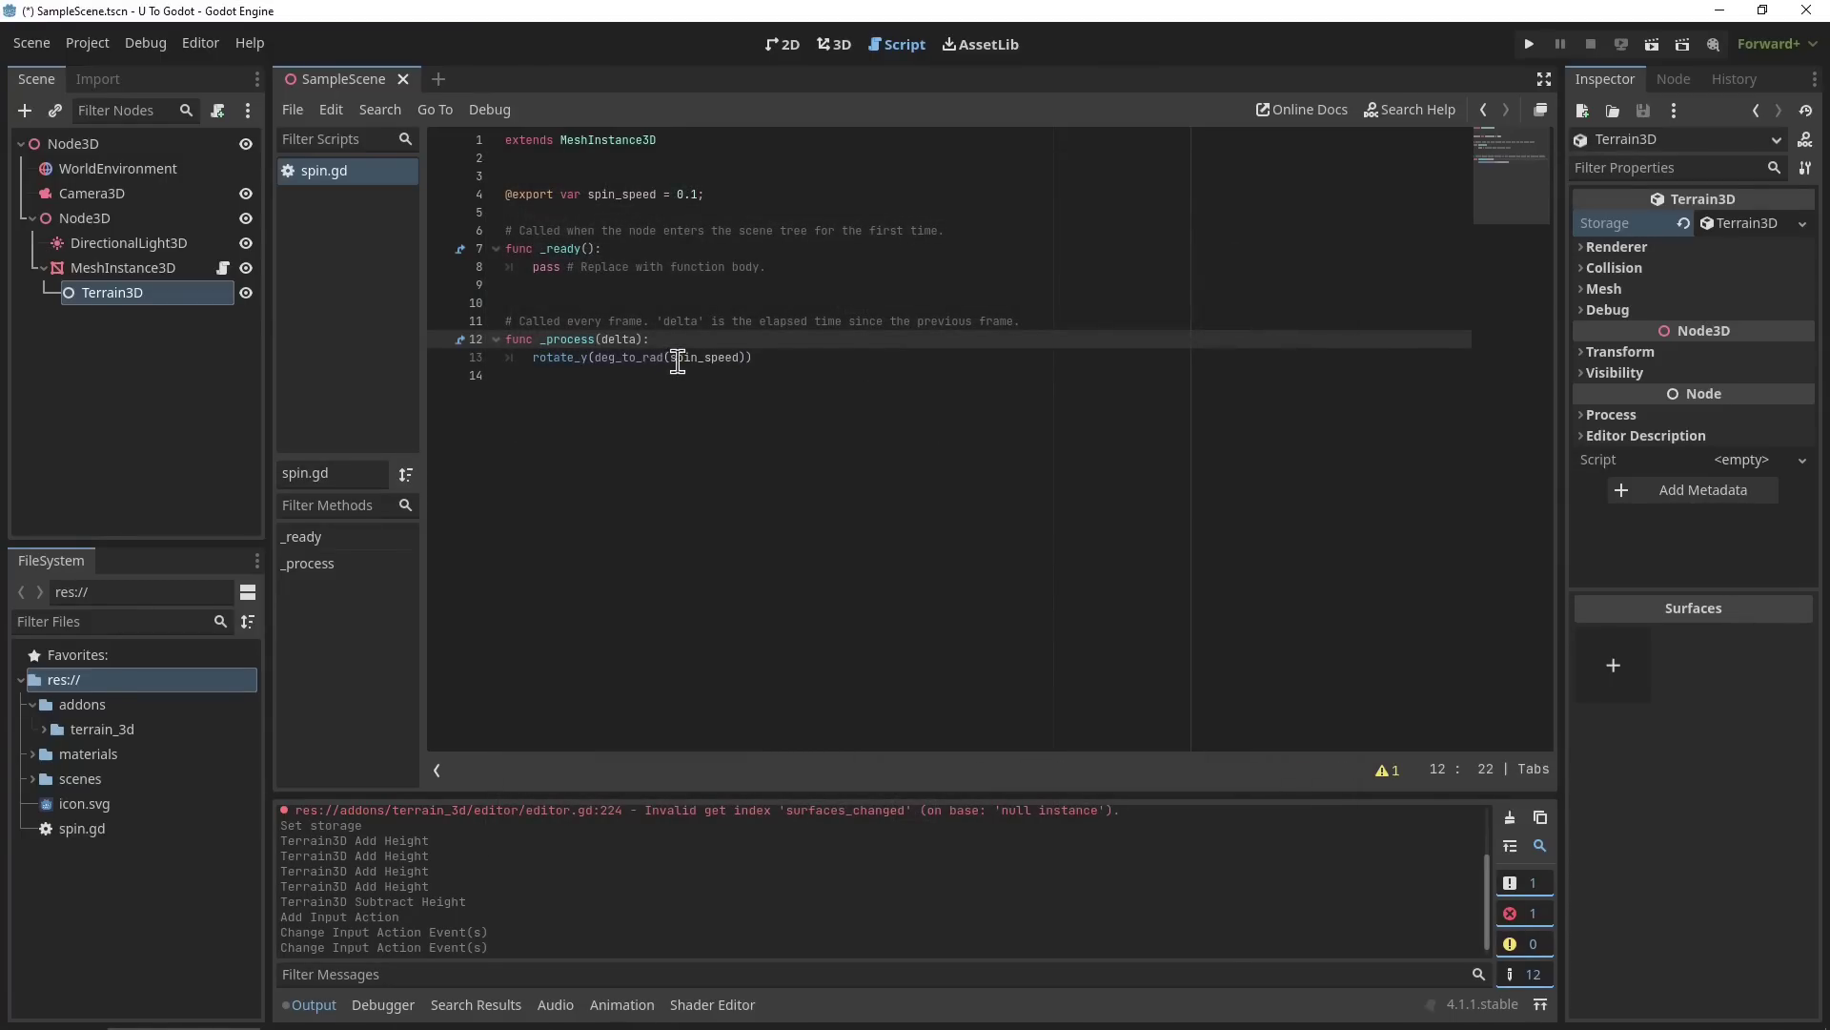
Insert the call Input.is_action_just_pressed("forward") as the first line of the _process function in spin.gd.
key("Return")
type("Inp")
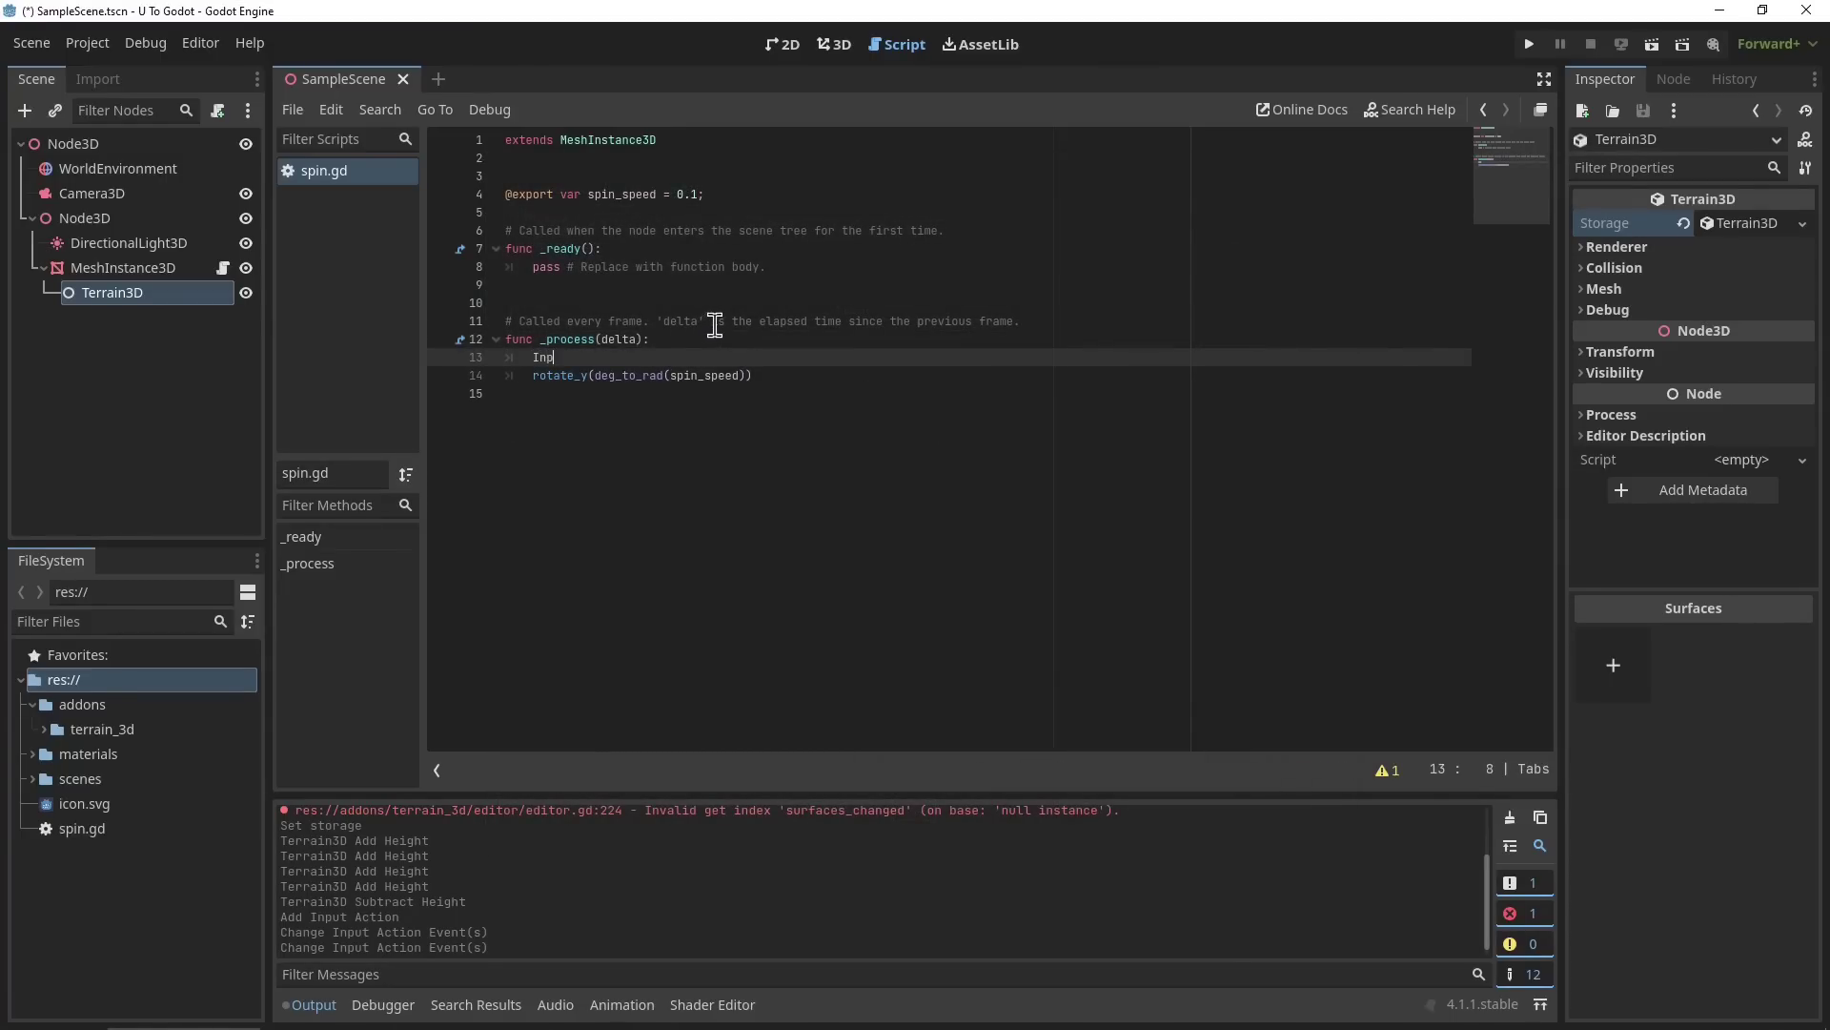
type("ut.is_")
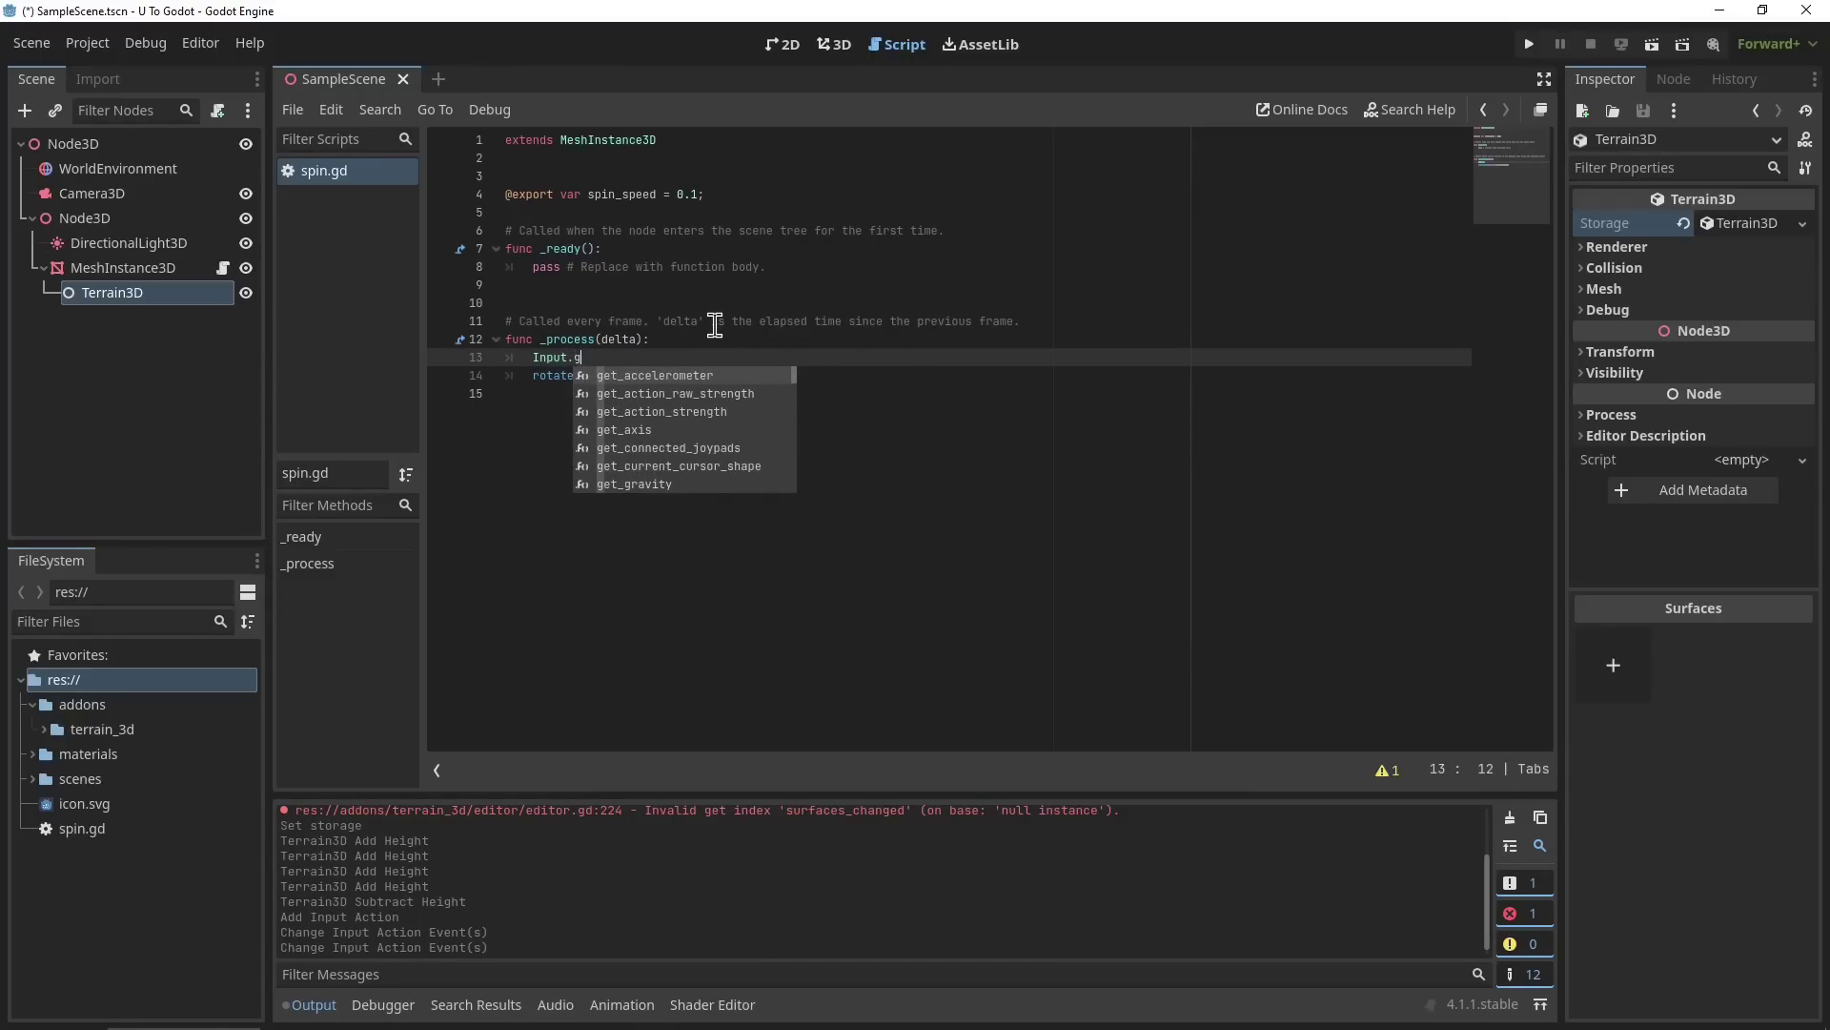
key("Return")
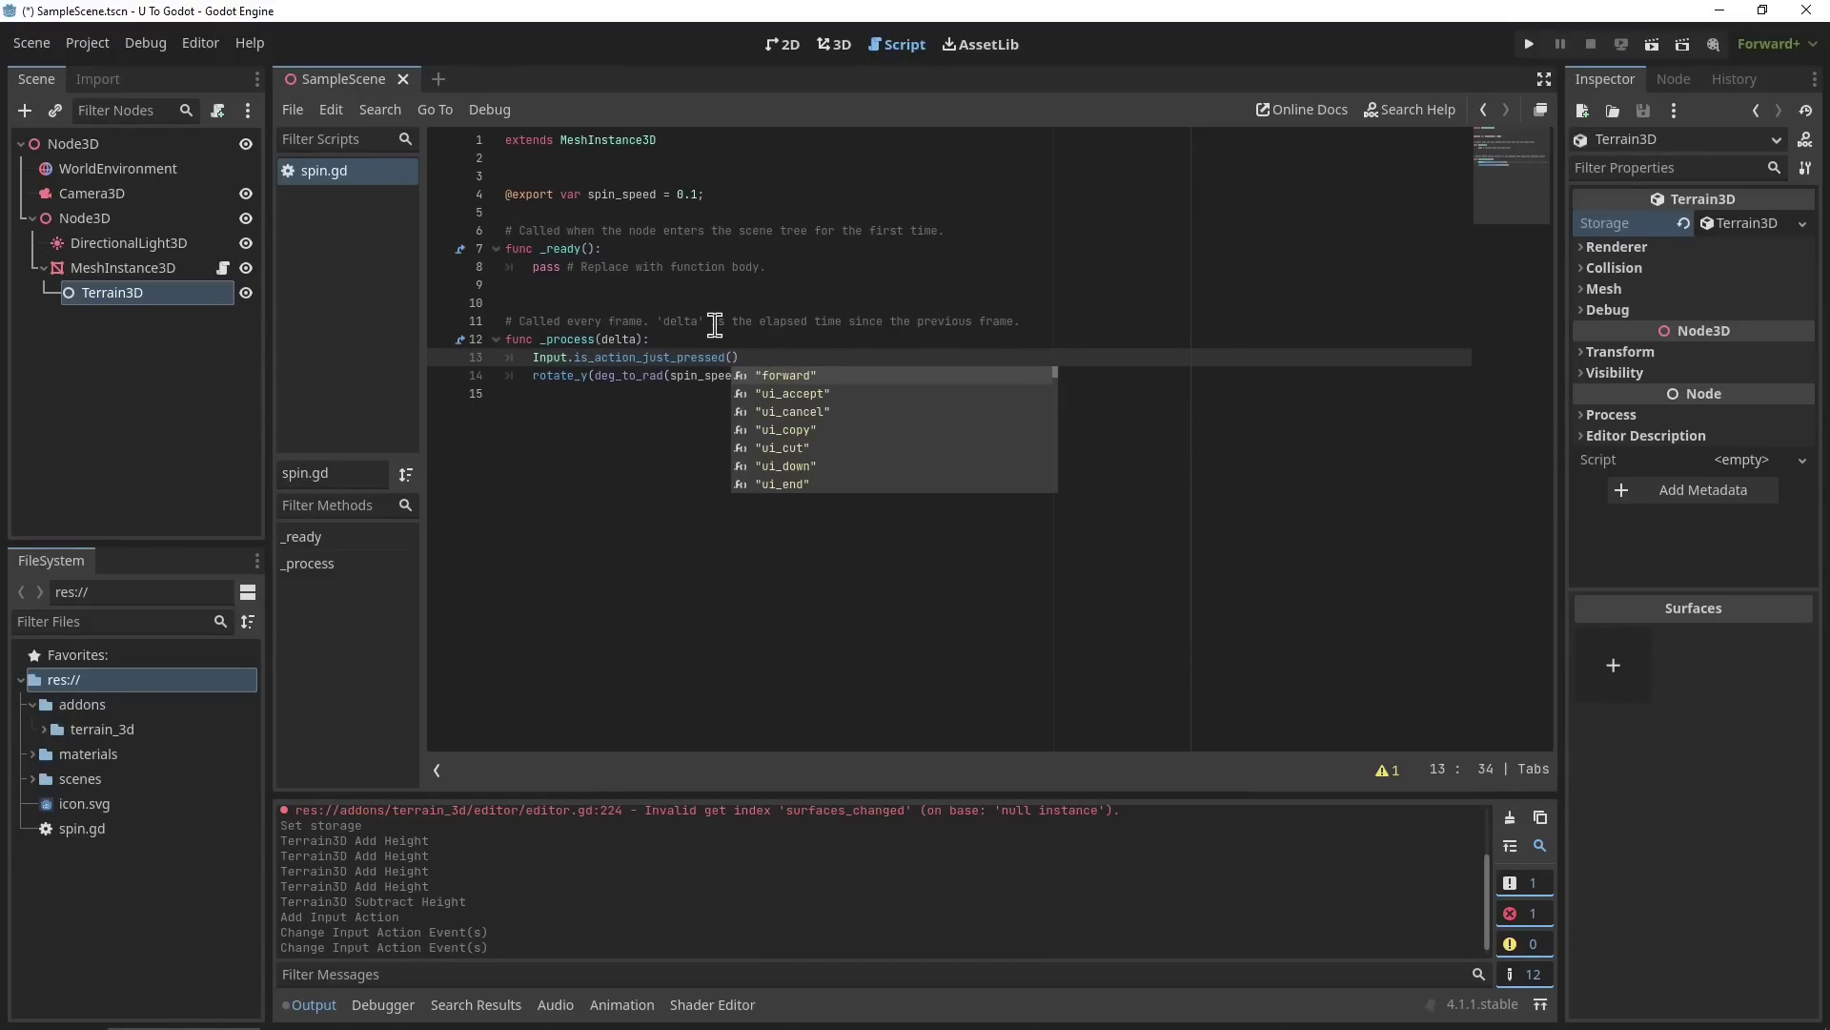
key("Return")
left_click(610, 360)
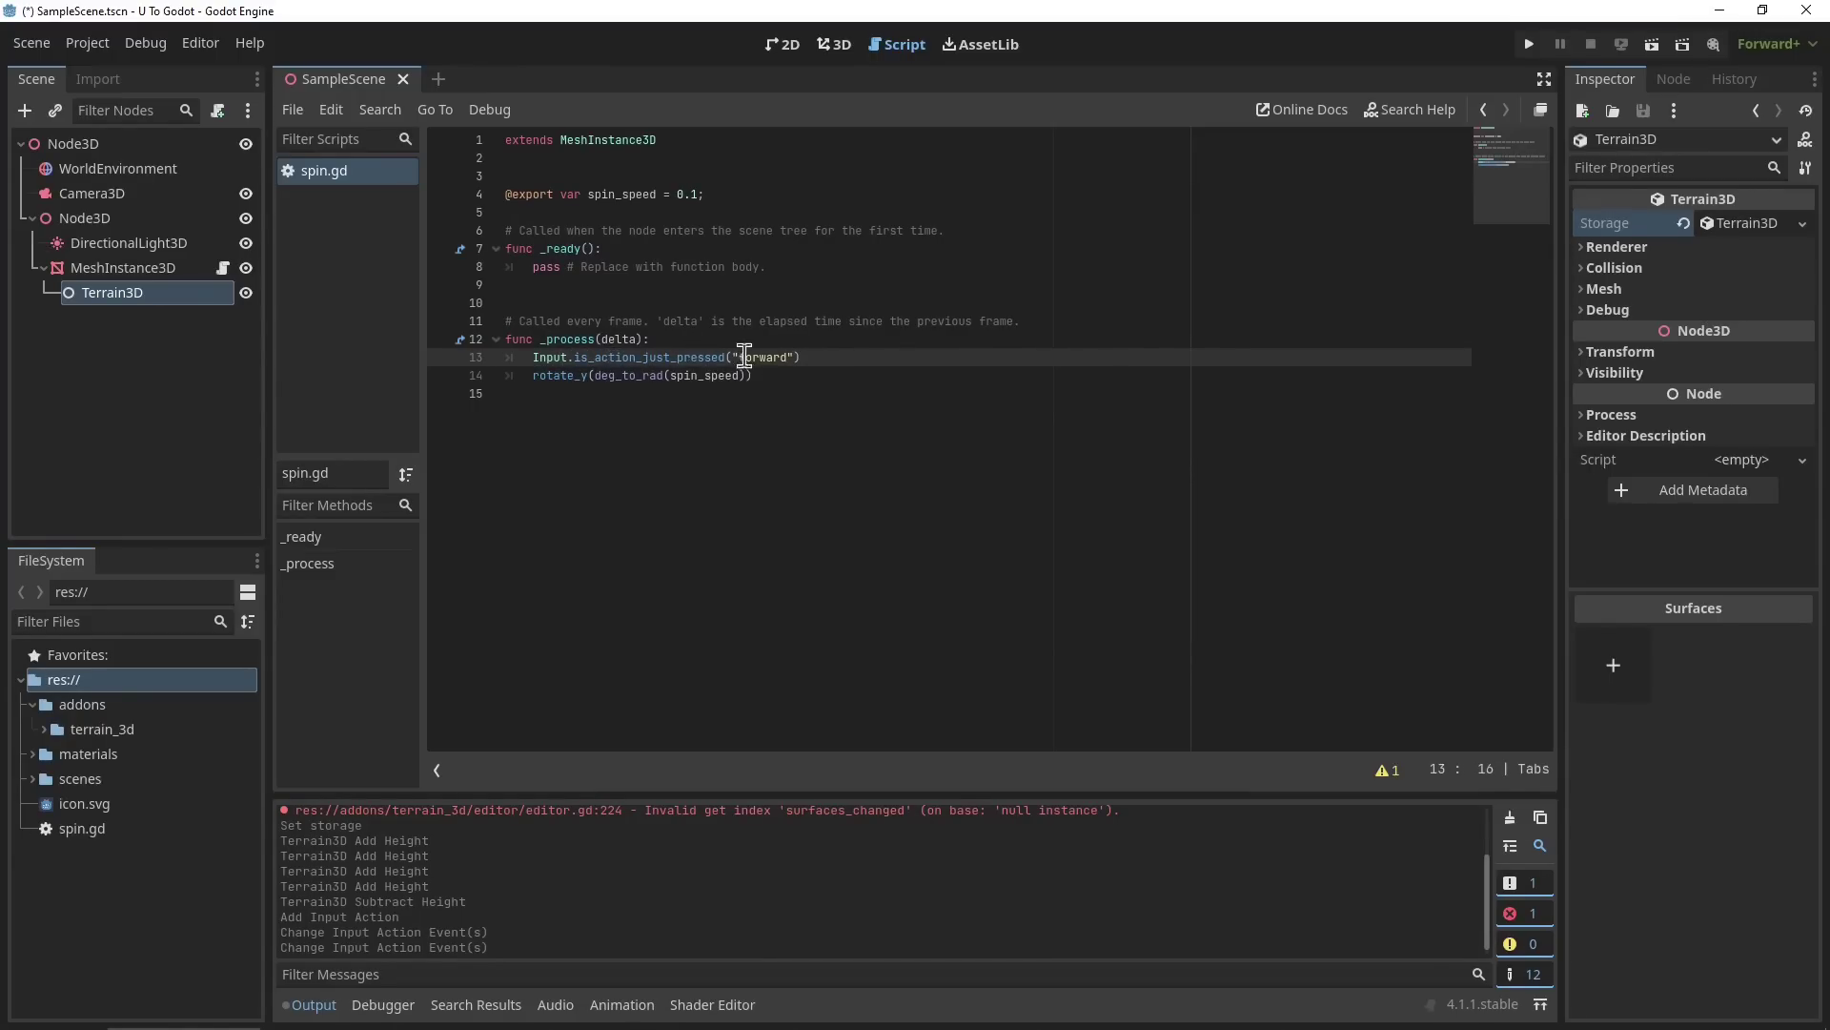
Delete the Input.is_action_just_pressed("forward") line from the _process function and save.
left_click_drag(733, 357, 803, 354)
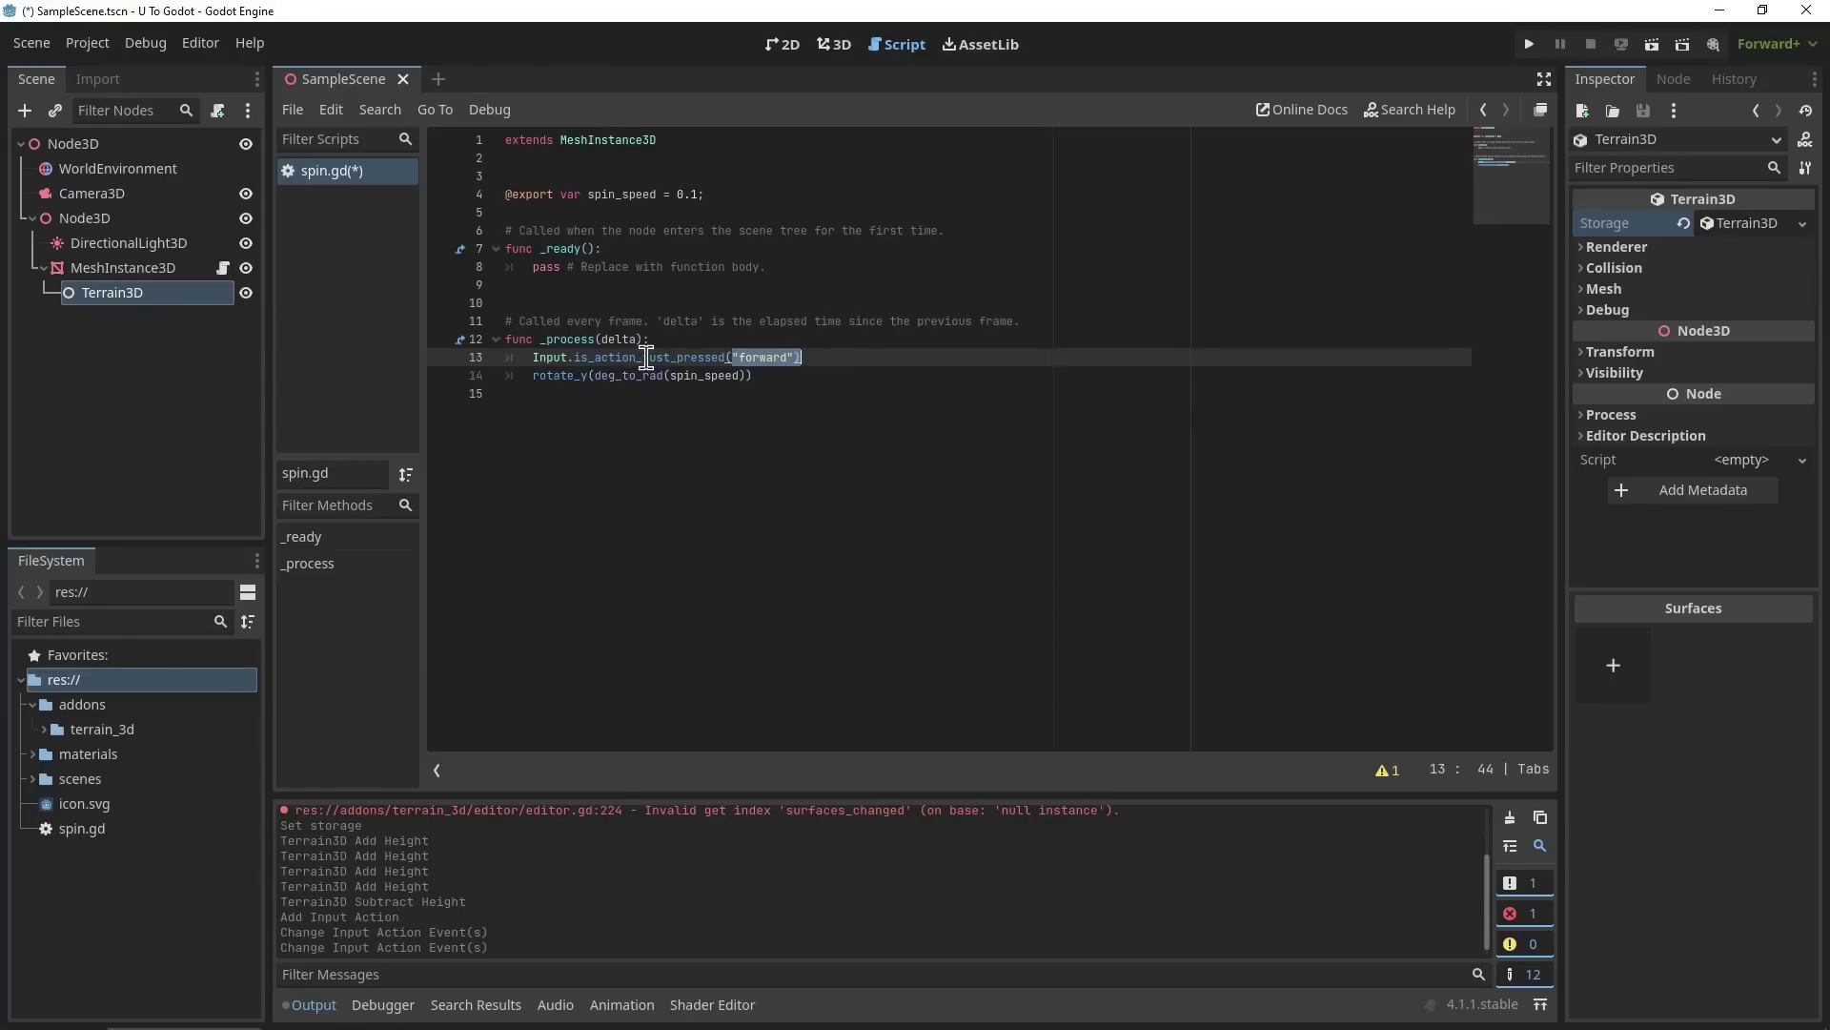
left_click(740, 359)
left_click_drag(802, 357, 480, 365)
key("BackSpace")
key("BackSpace")
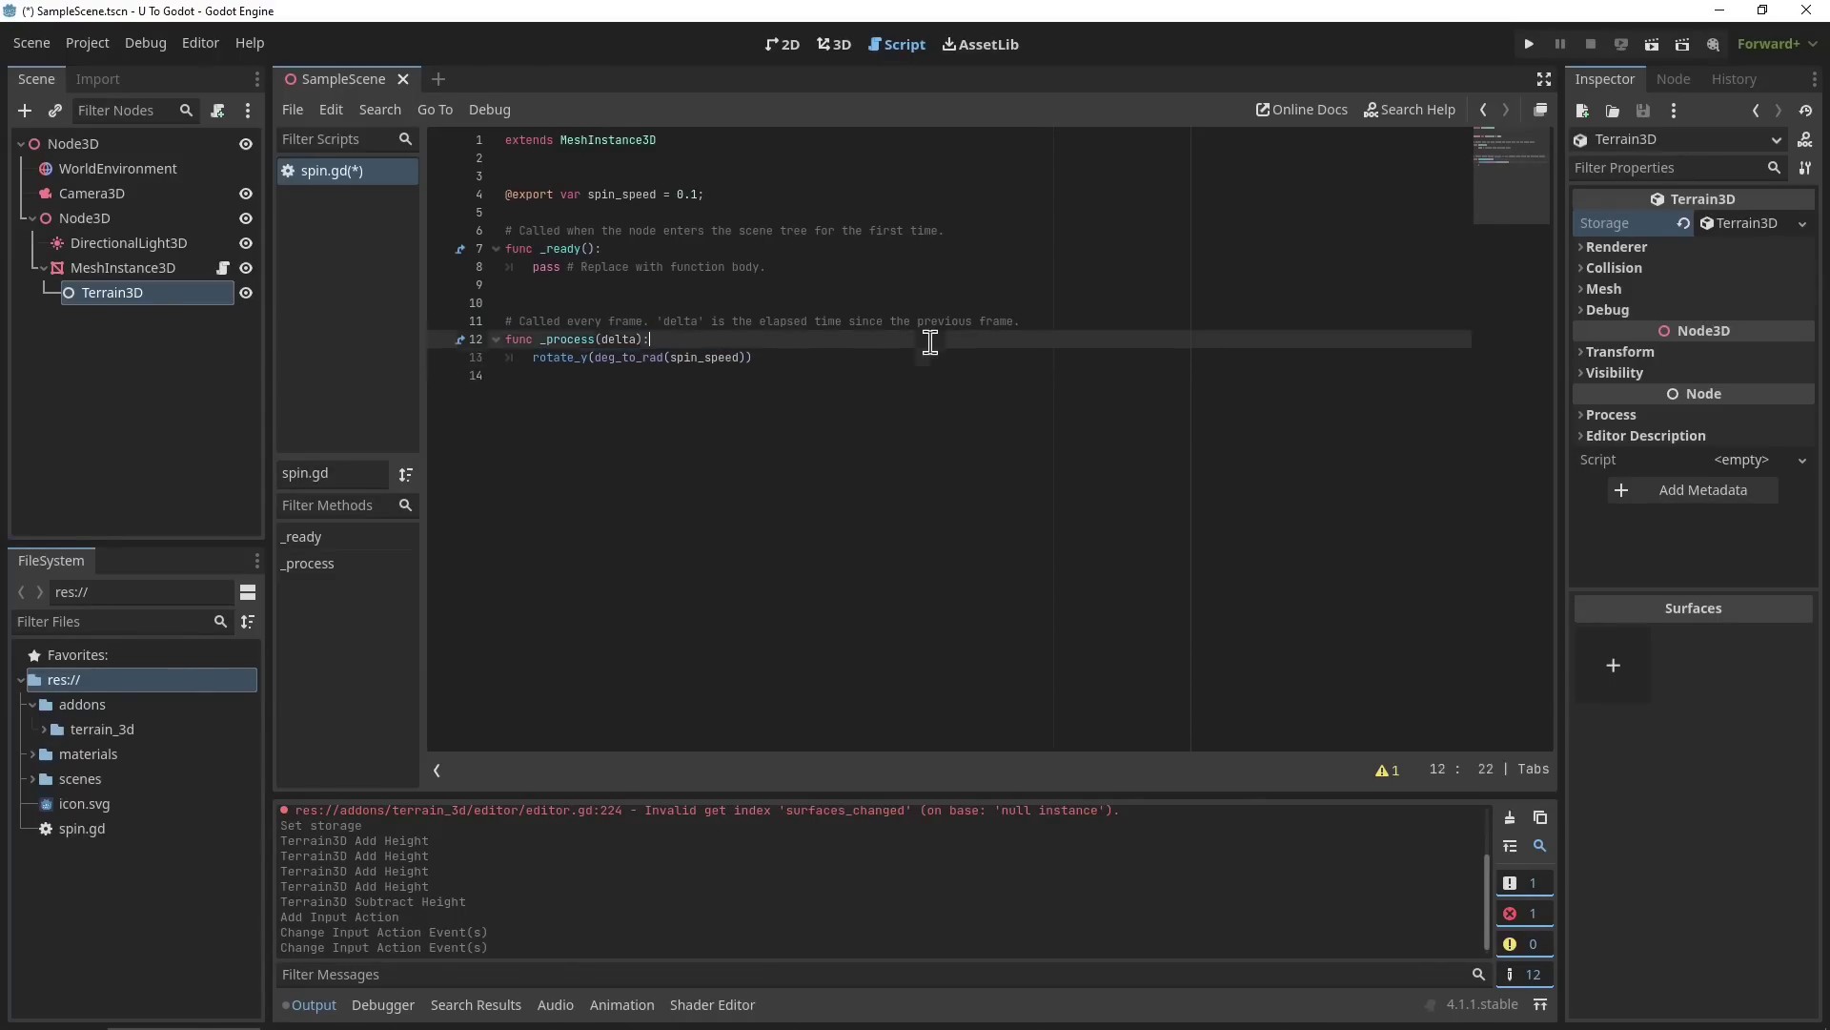
key("ctrl+s")
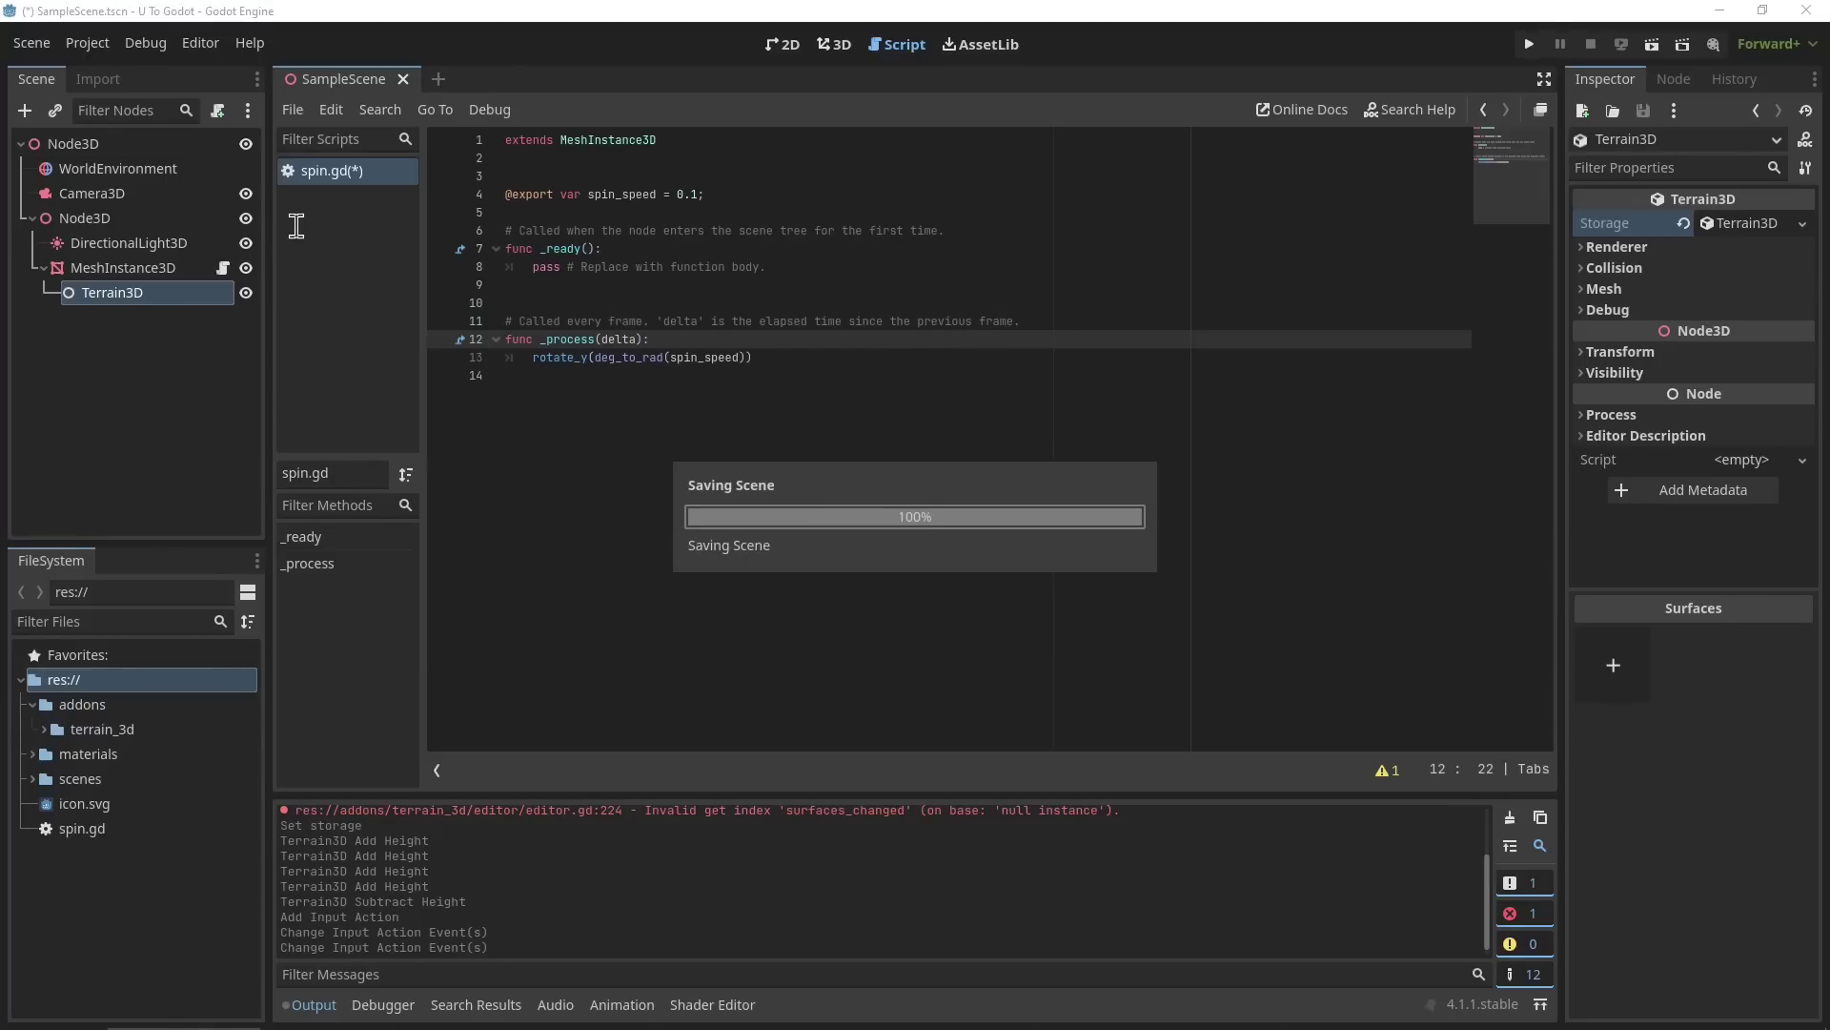
Open the project settings and examine the general Boot Splash, Mouse Cursor and Window options.
left_click(87, 43)
left_click(114, 71)
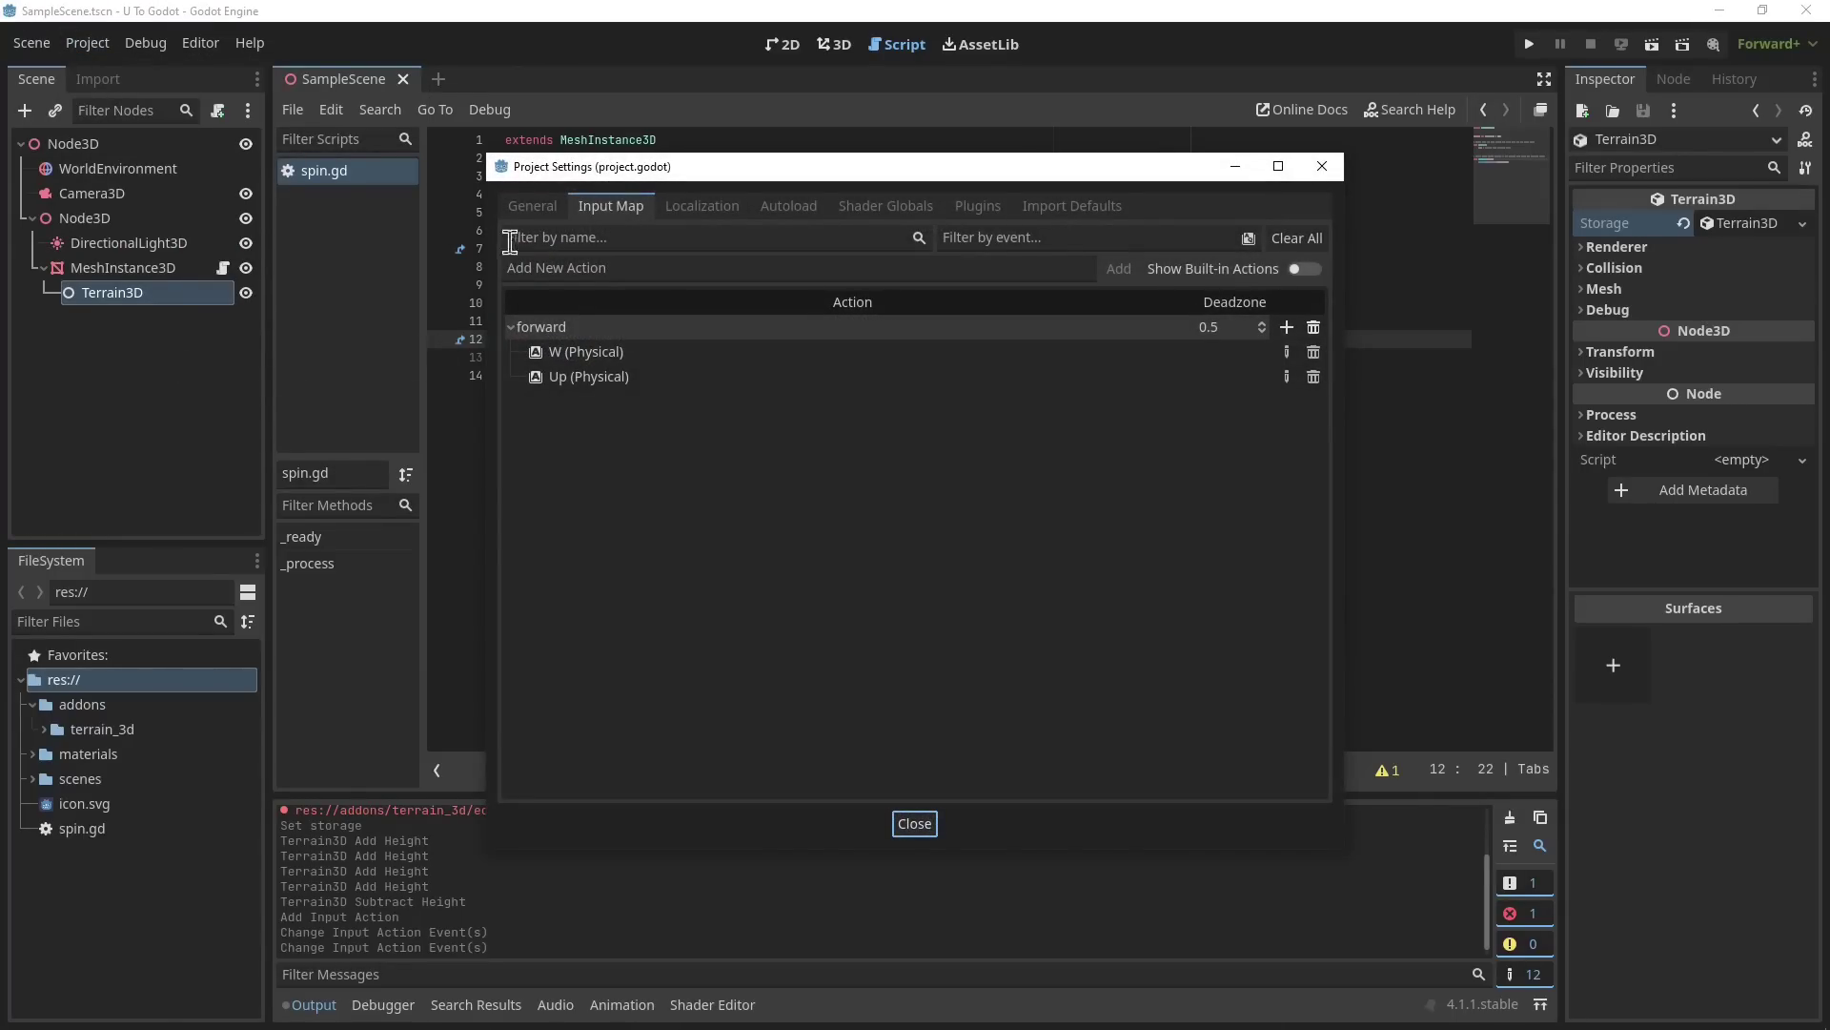
left_click(532, 206)
left_click_drag(666, 173, 635, 224)
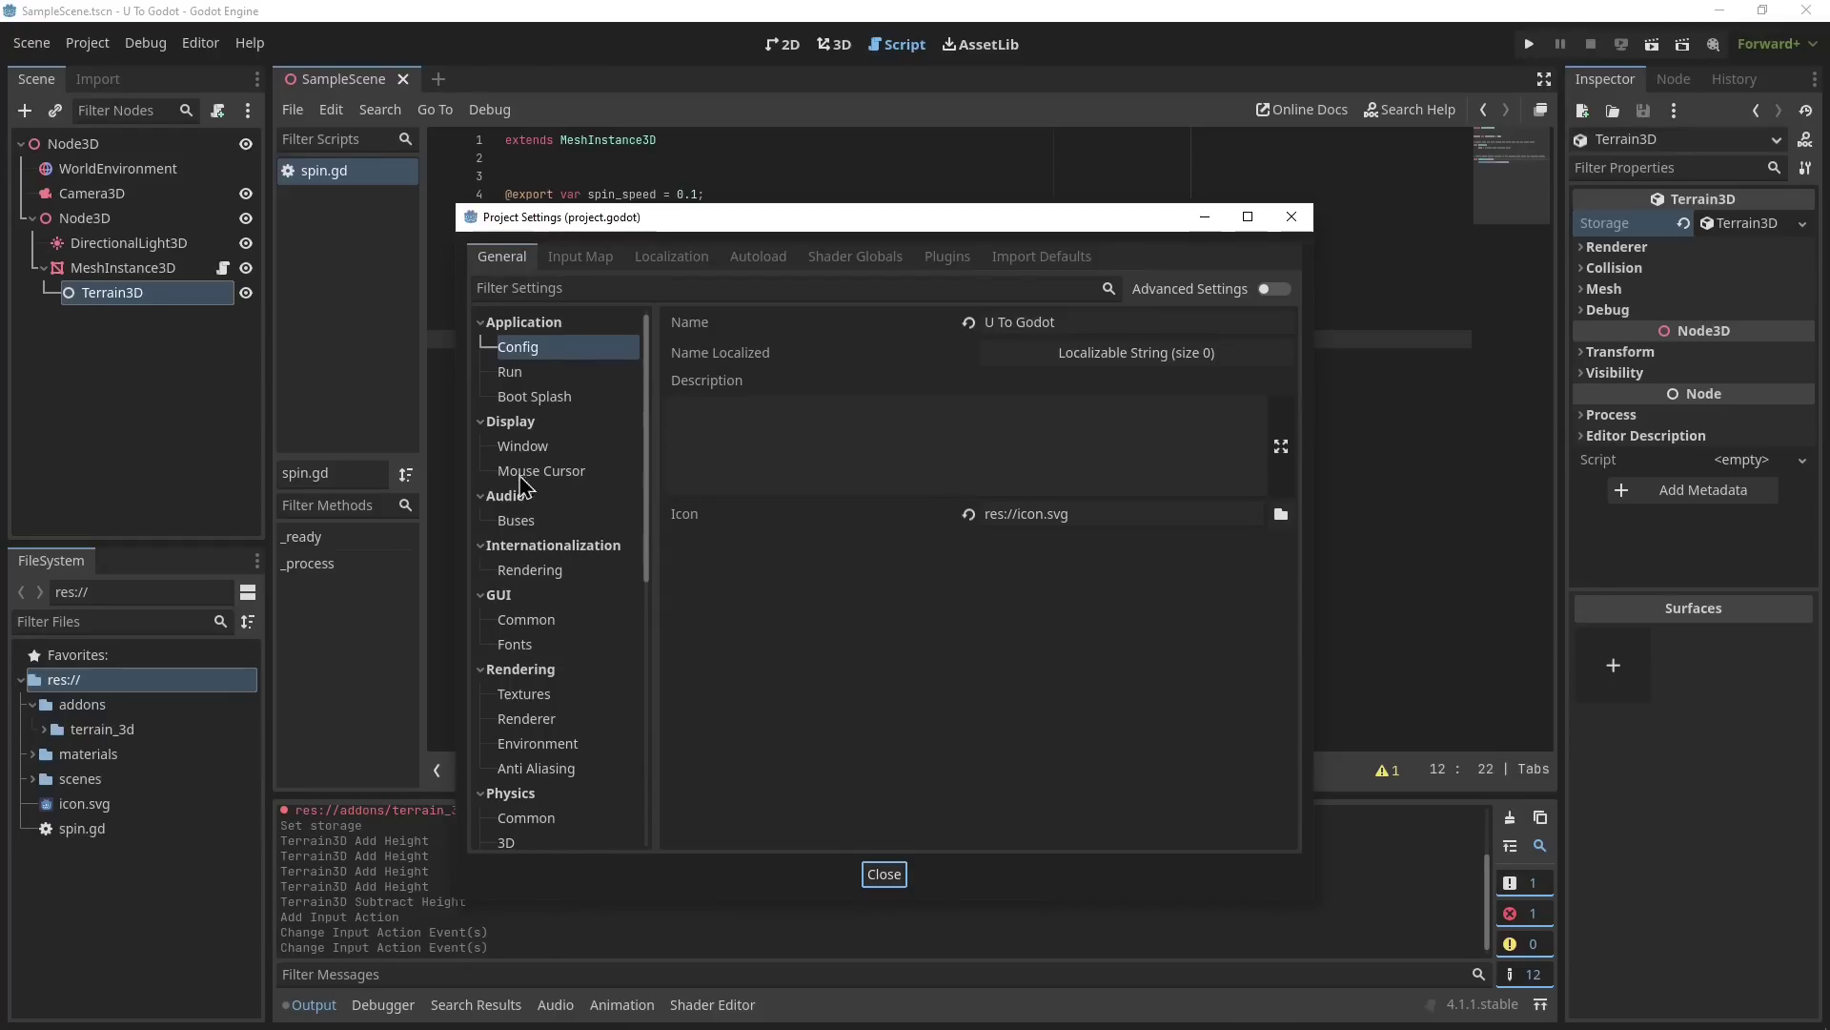
left_click(535, 397)
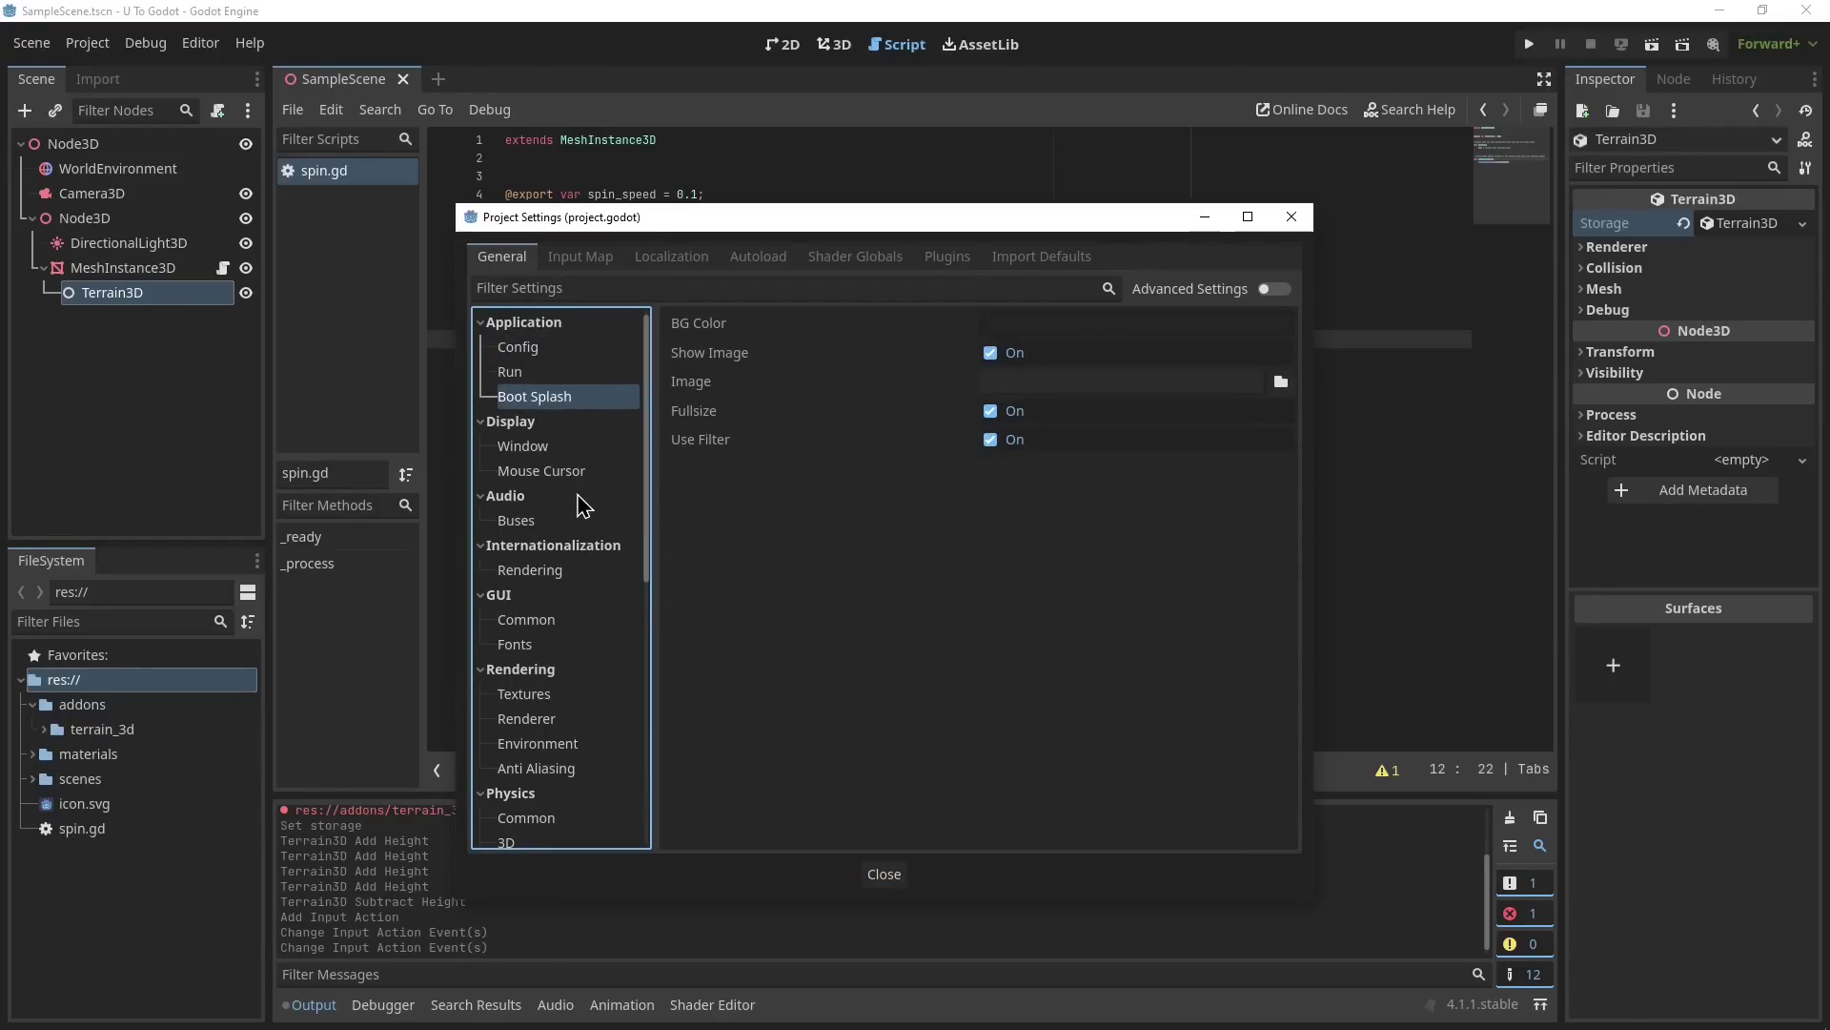
left_click(545, 472)
left_click(534, 446)
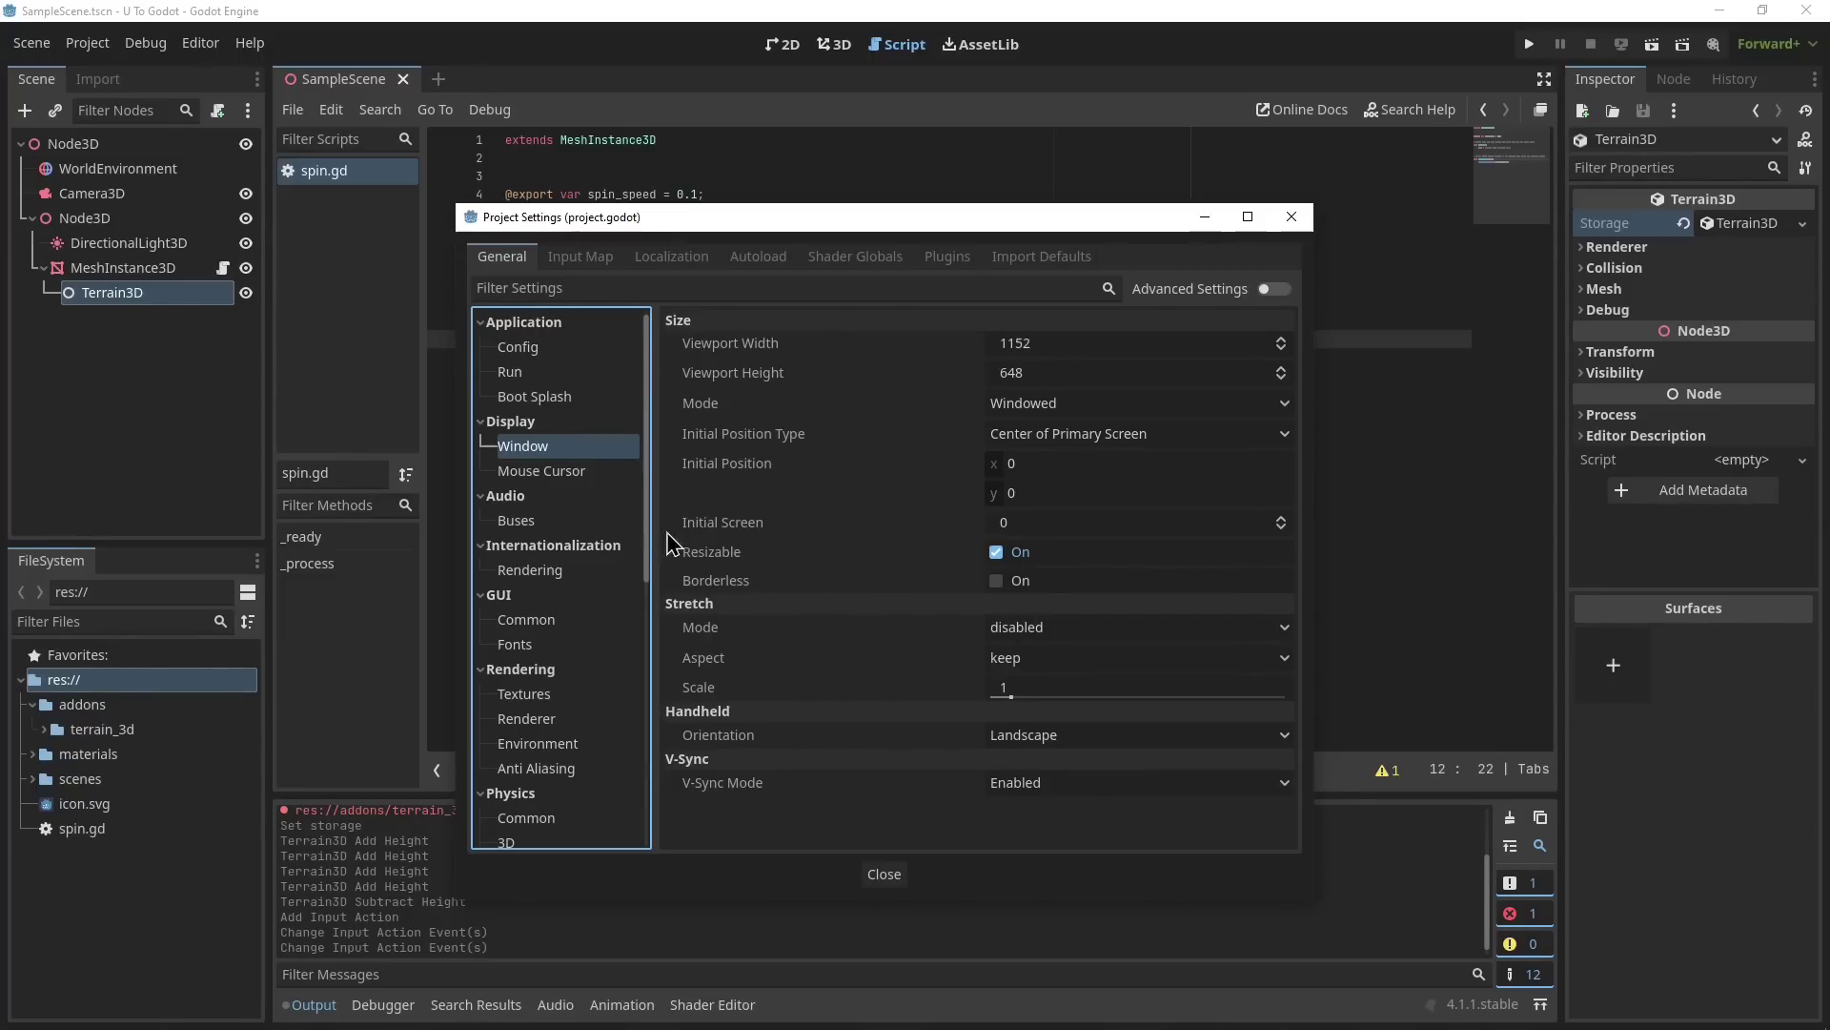
Examine the project's Anti Aliasing, Renderer, Environment, 3D physics and Autoload settings, and close the project settings.
scroll(546, 634, "down", 2)
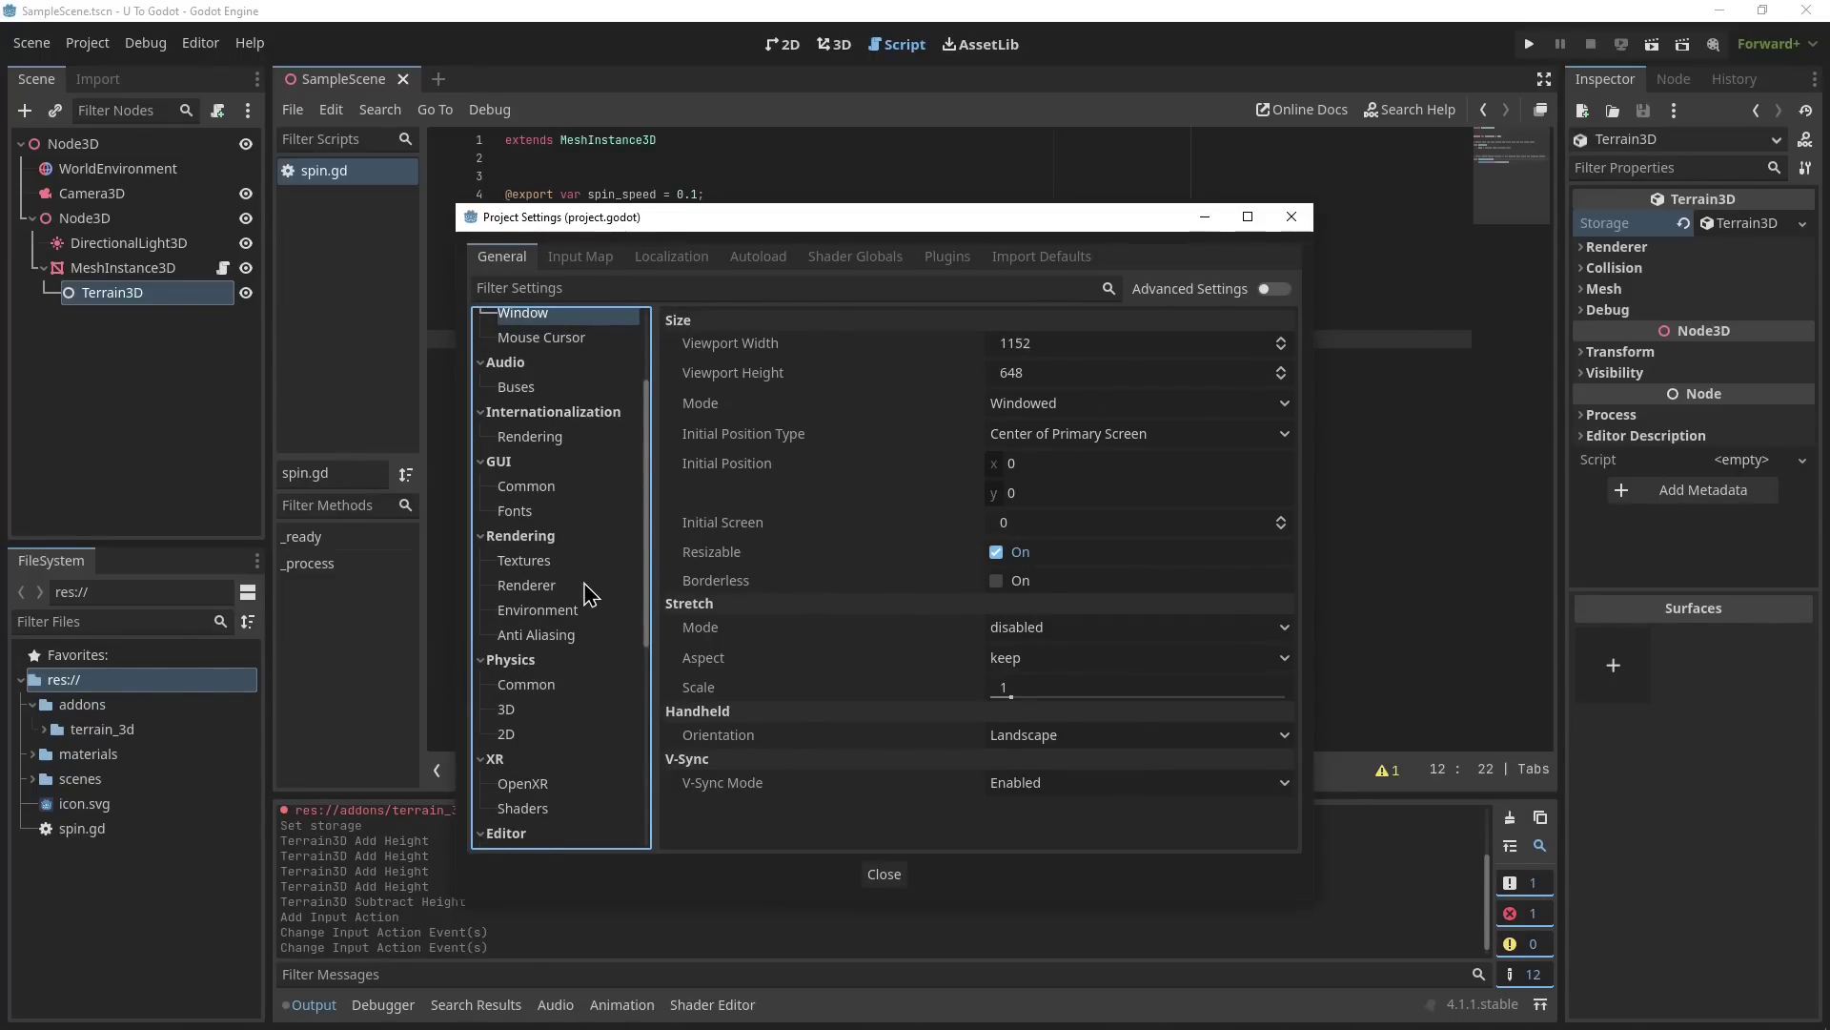
left_click(536, 637)
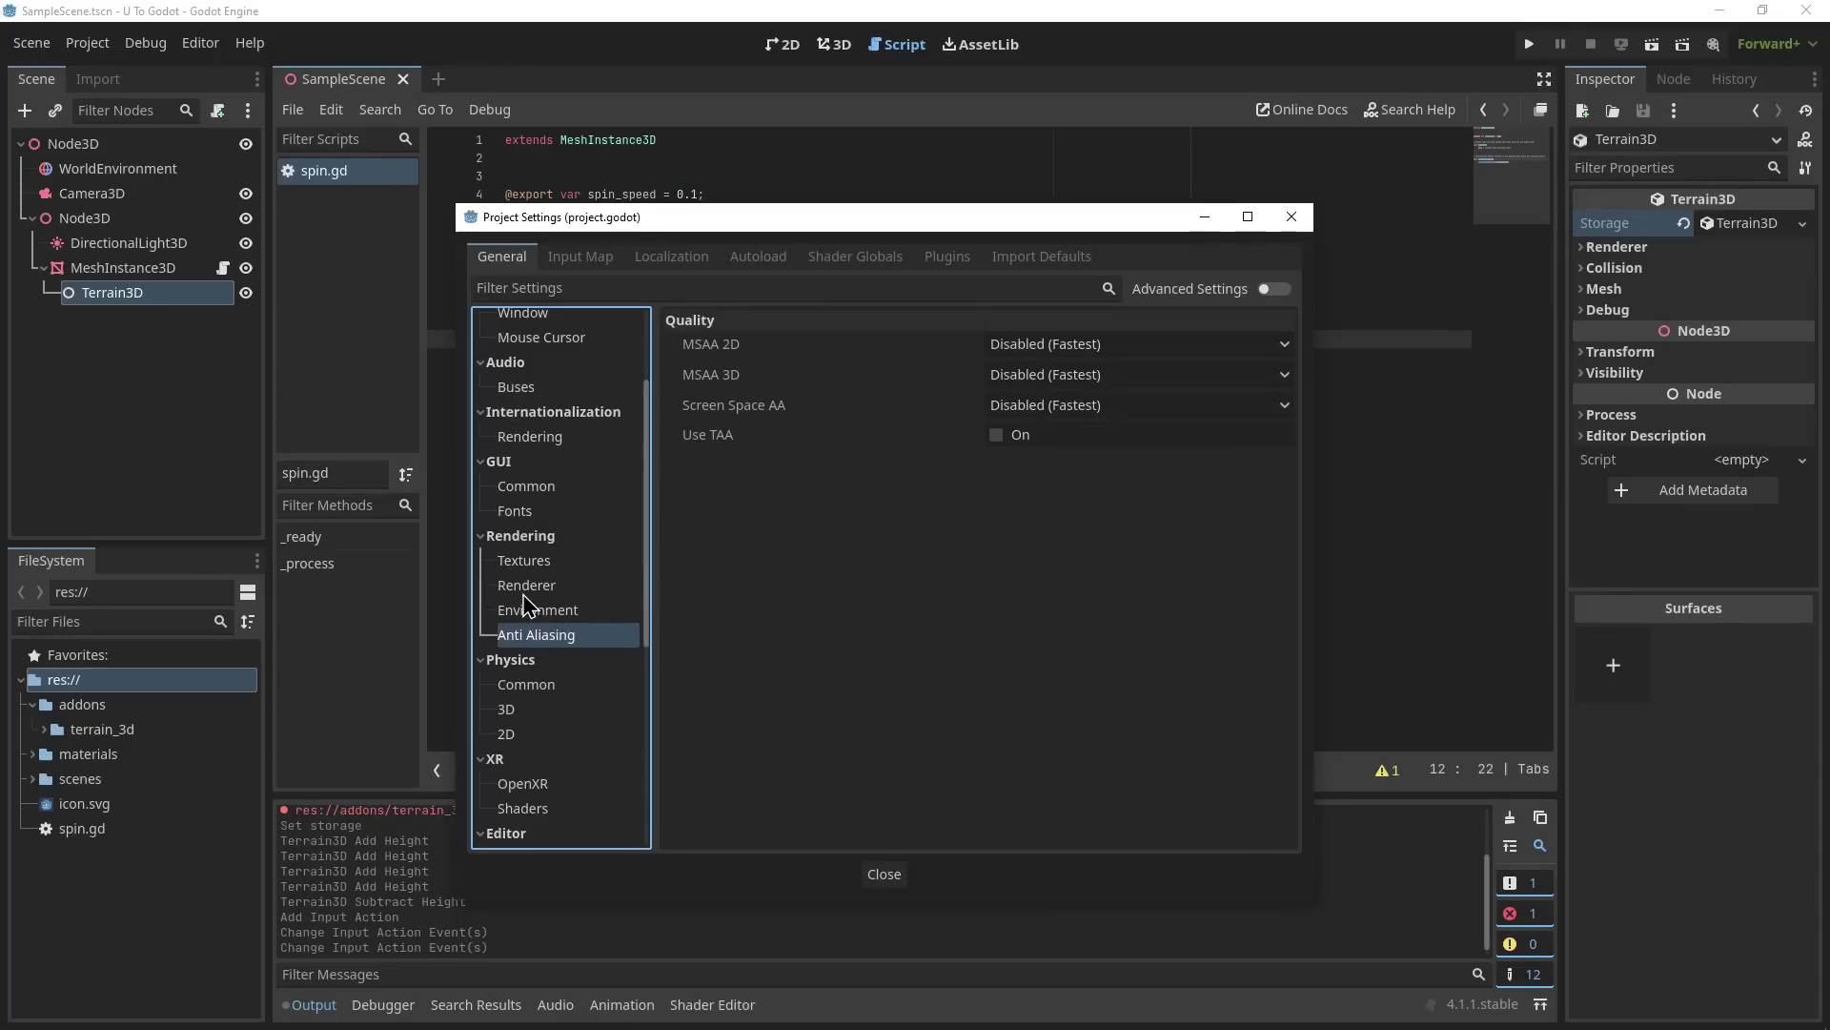
left_click(525, 586)
left_click(530, 611)
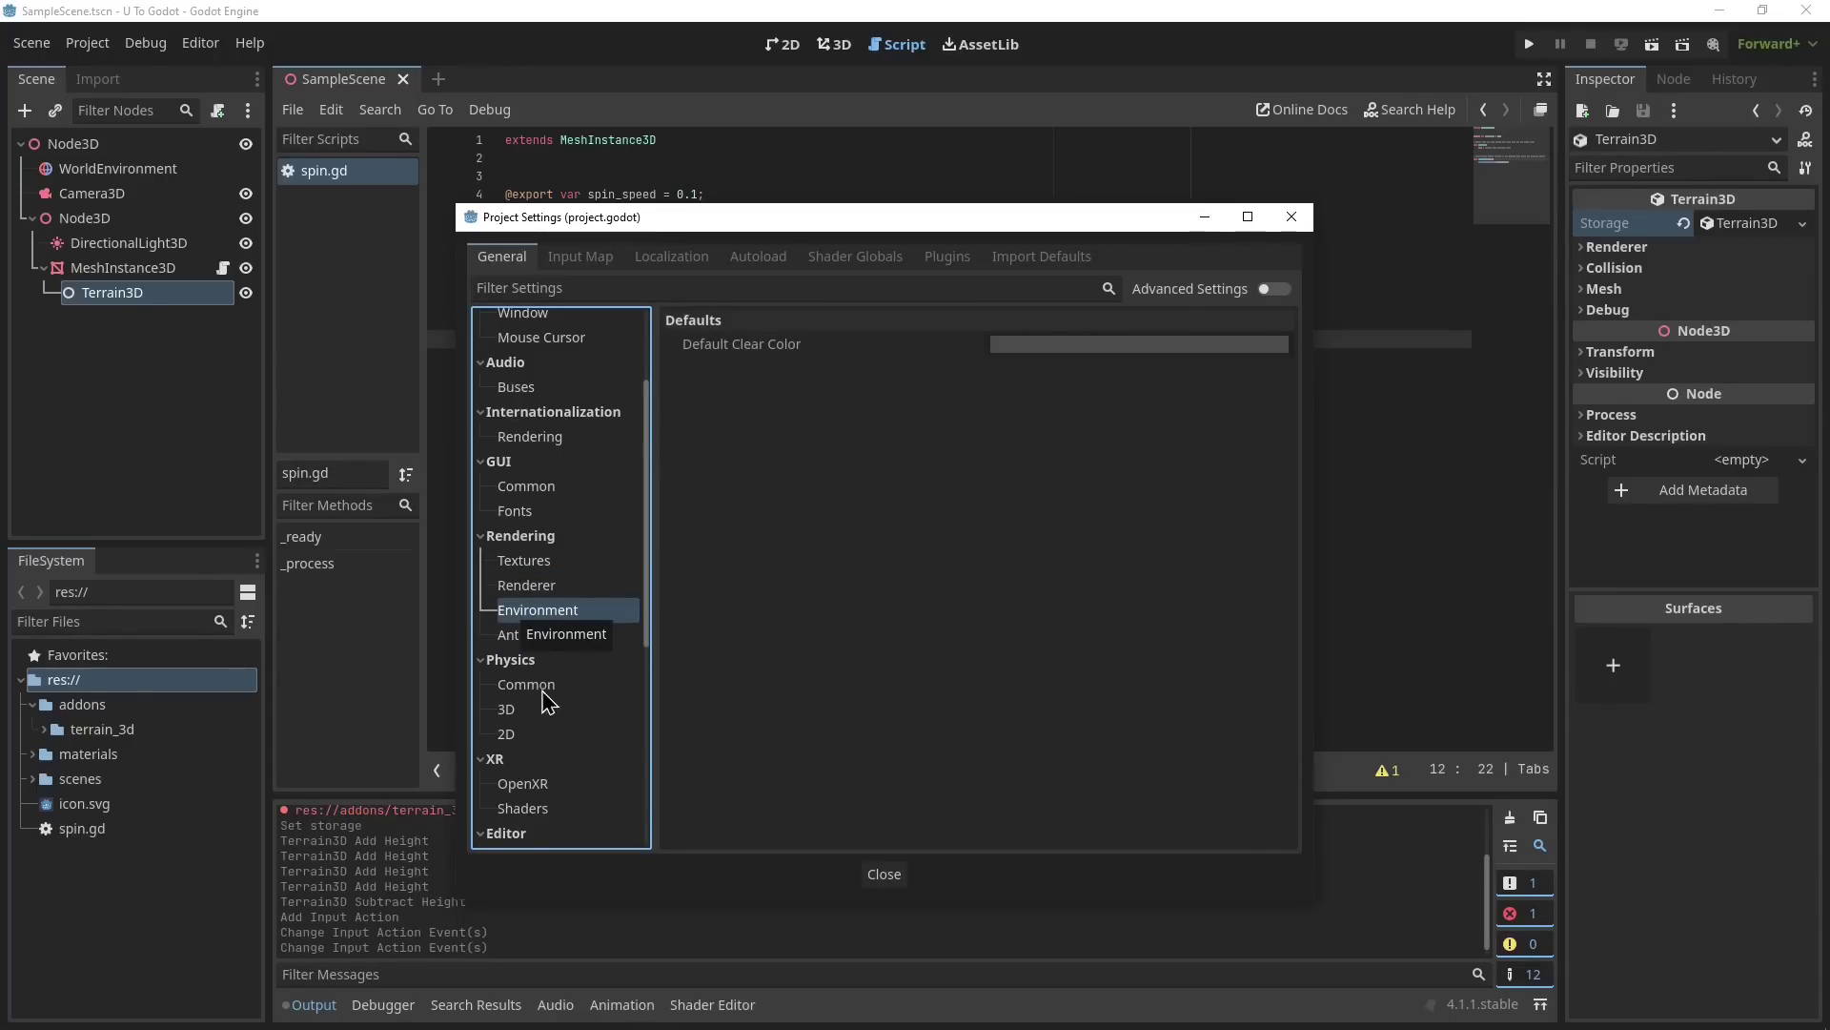
left_click(548, 710)
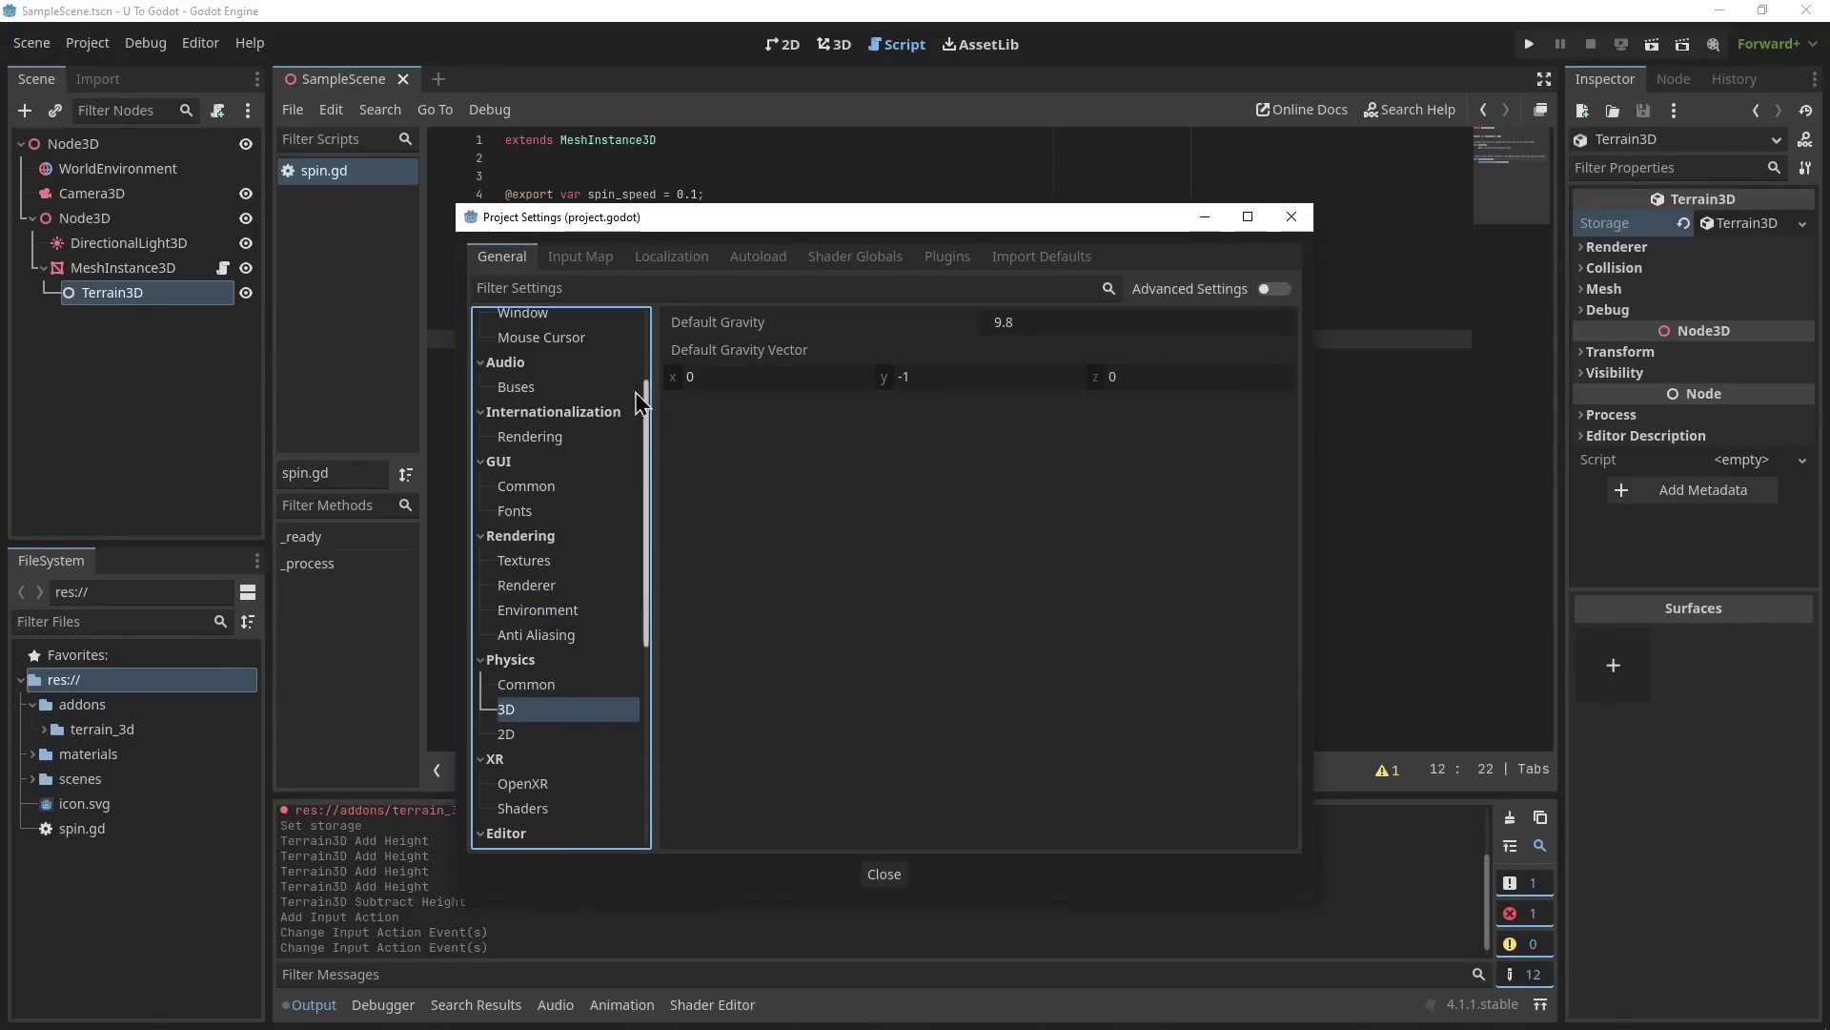
scroll(551, 665, "down", 5)
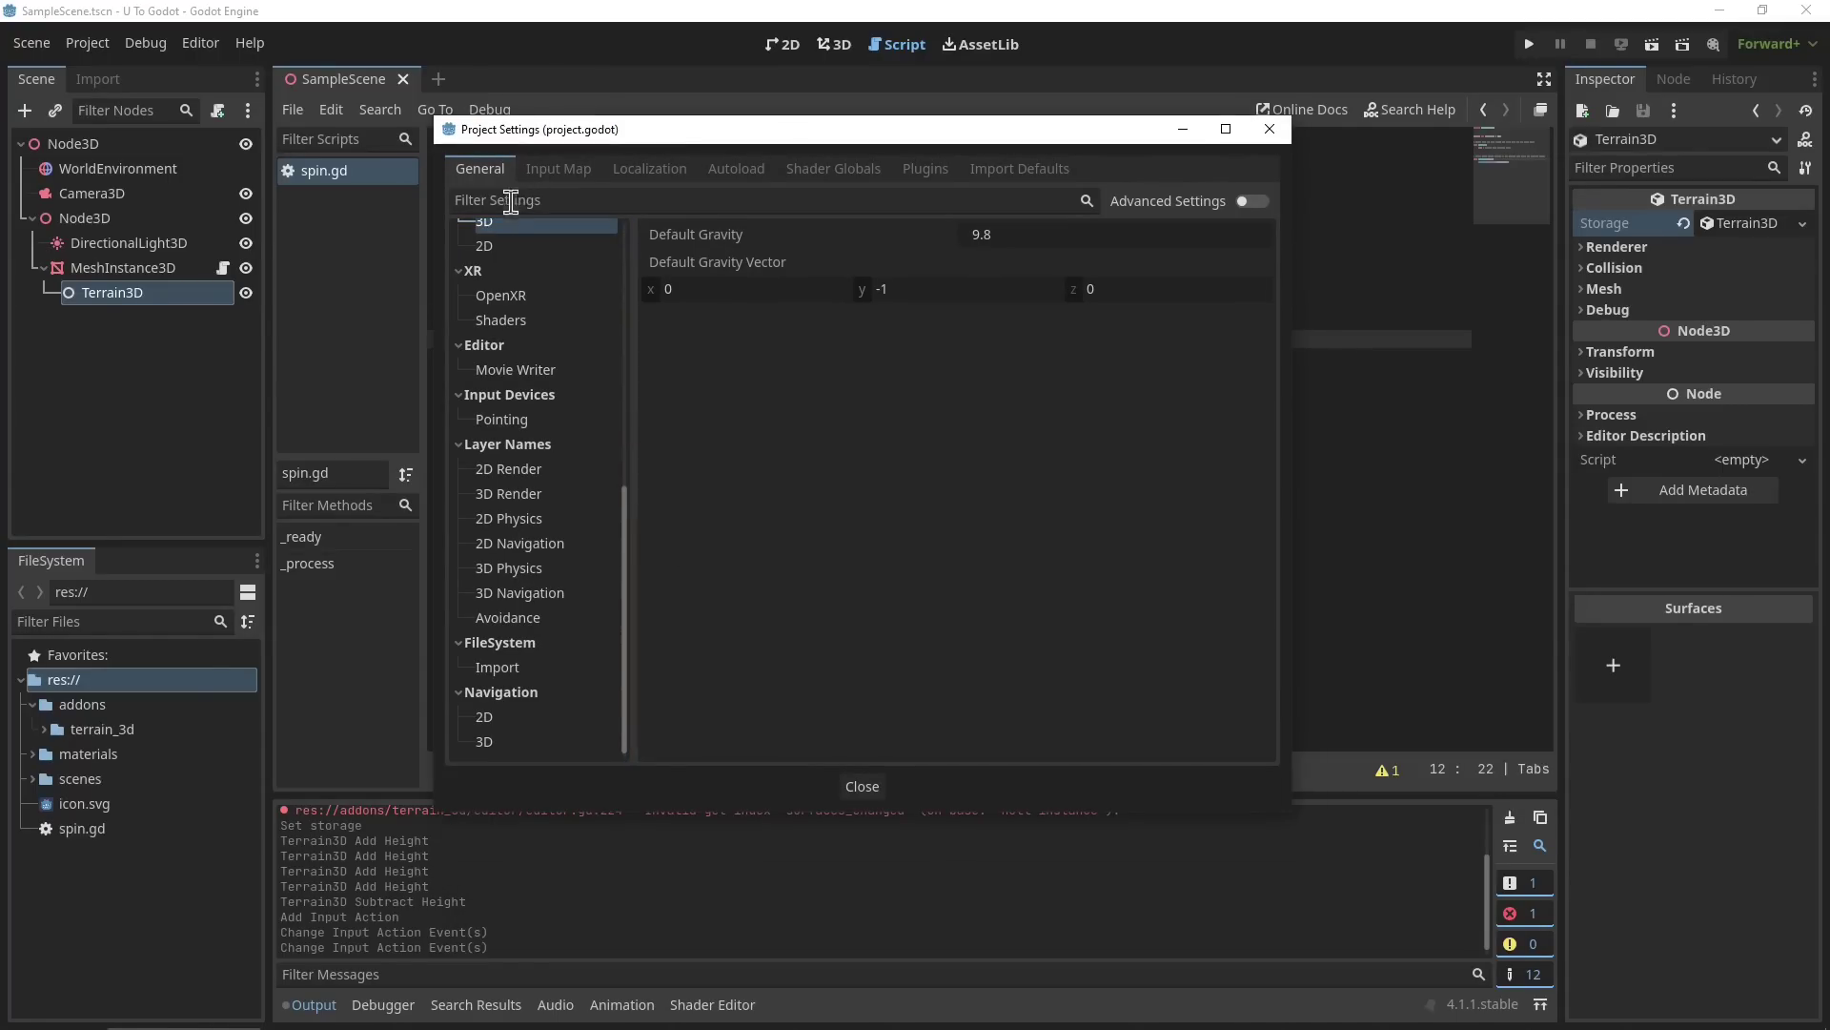
left_click(723, 173)
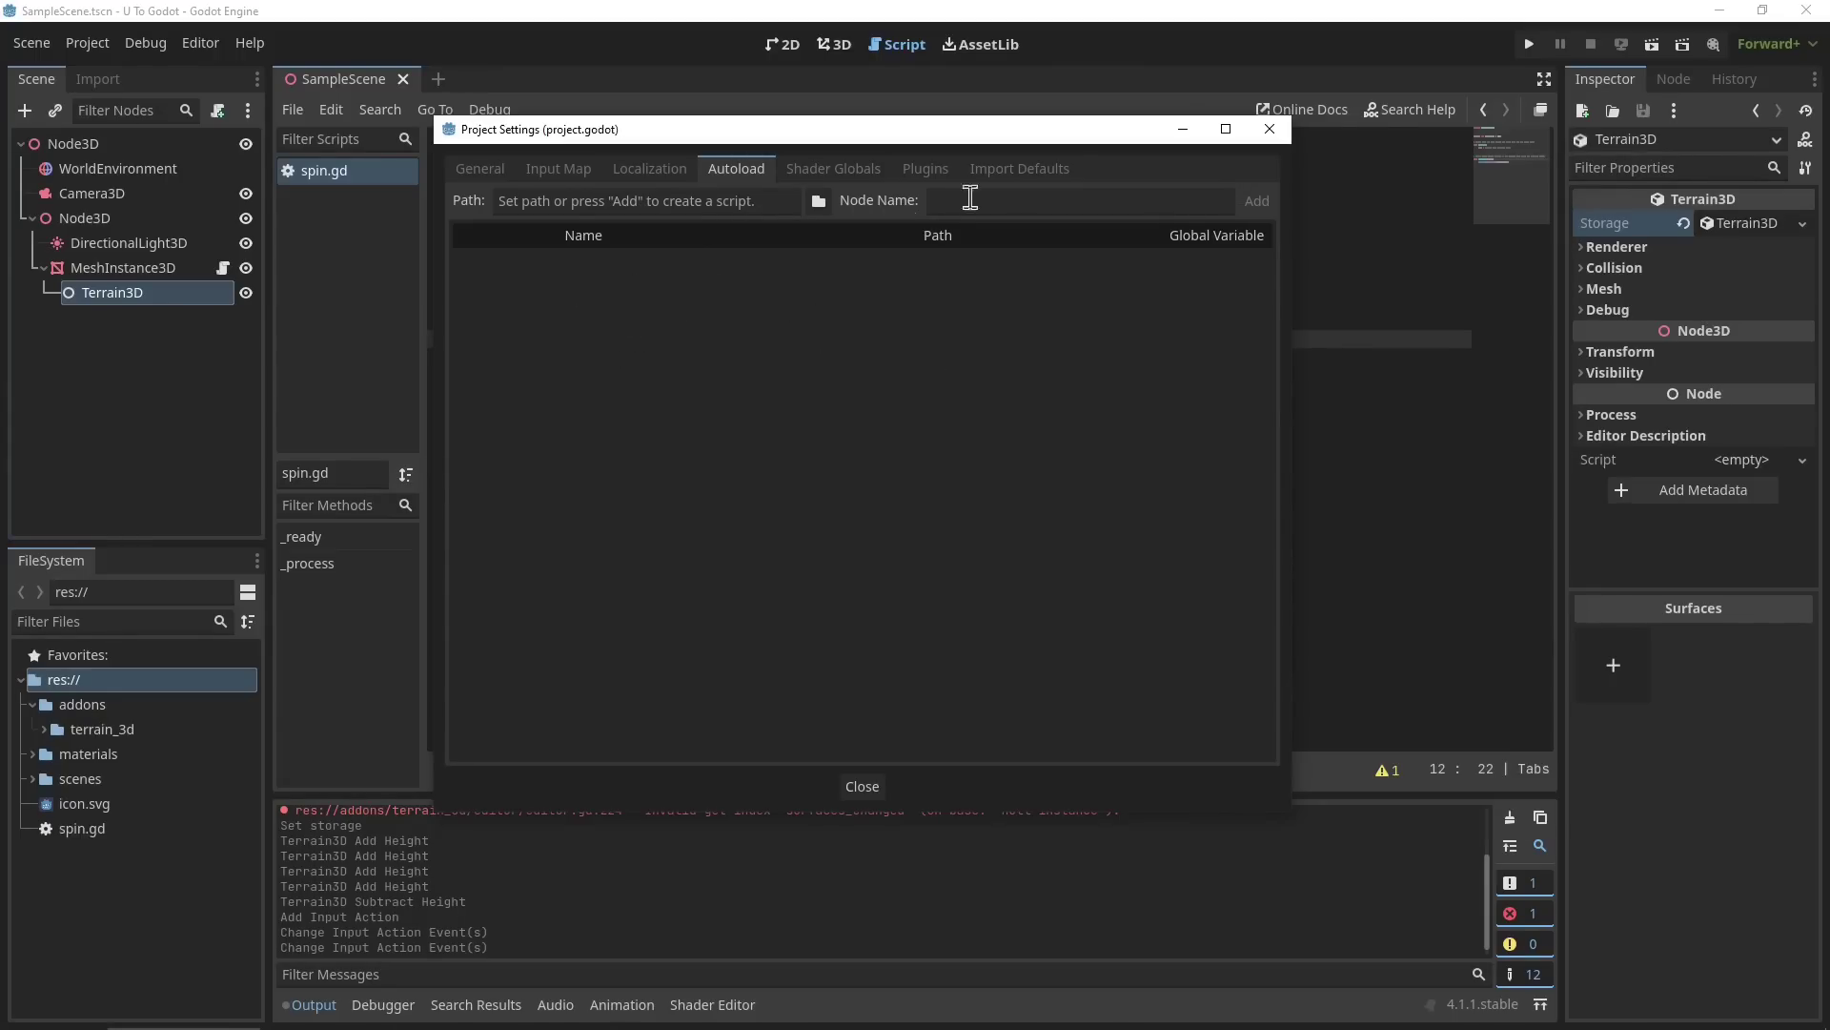
left_click(1268, 128)
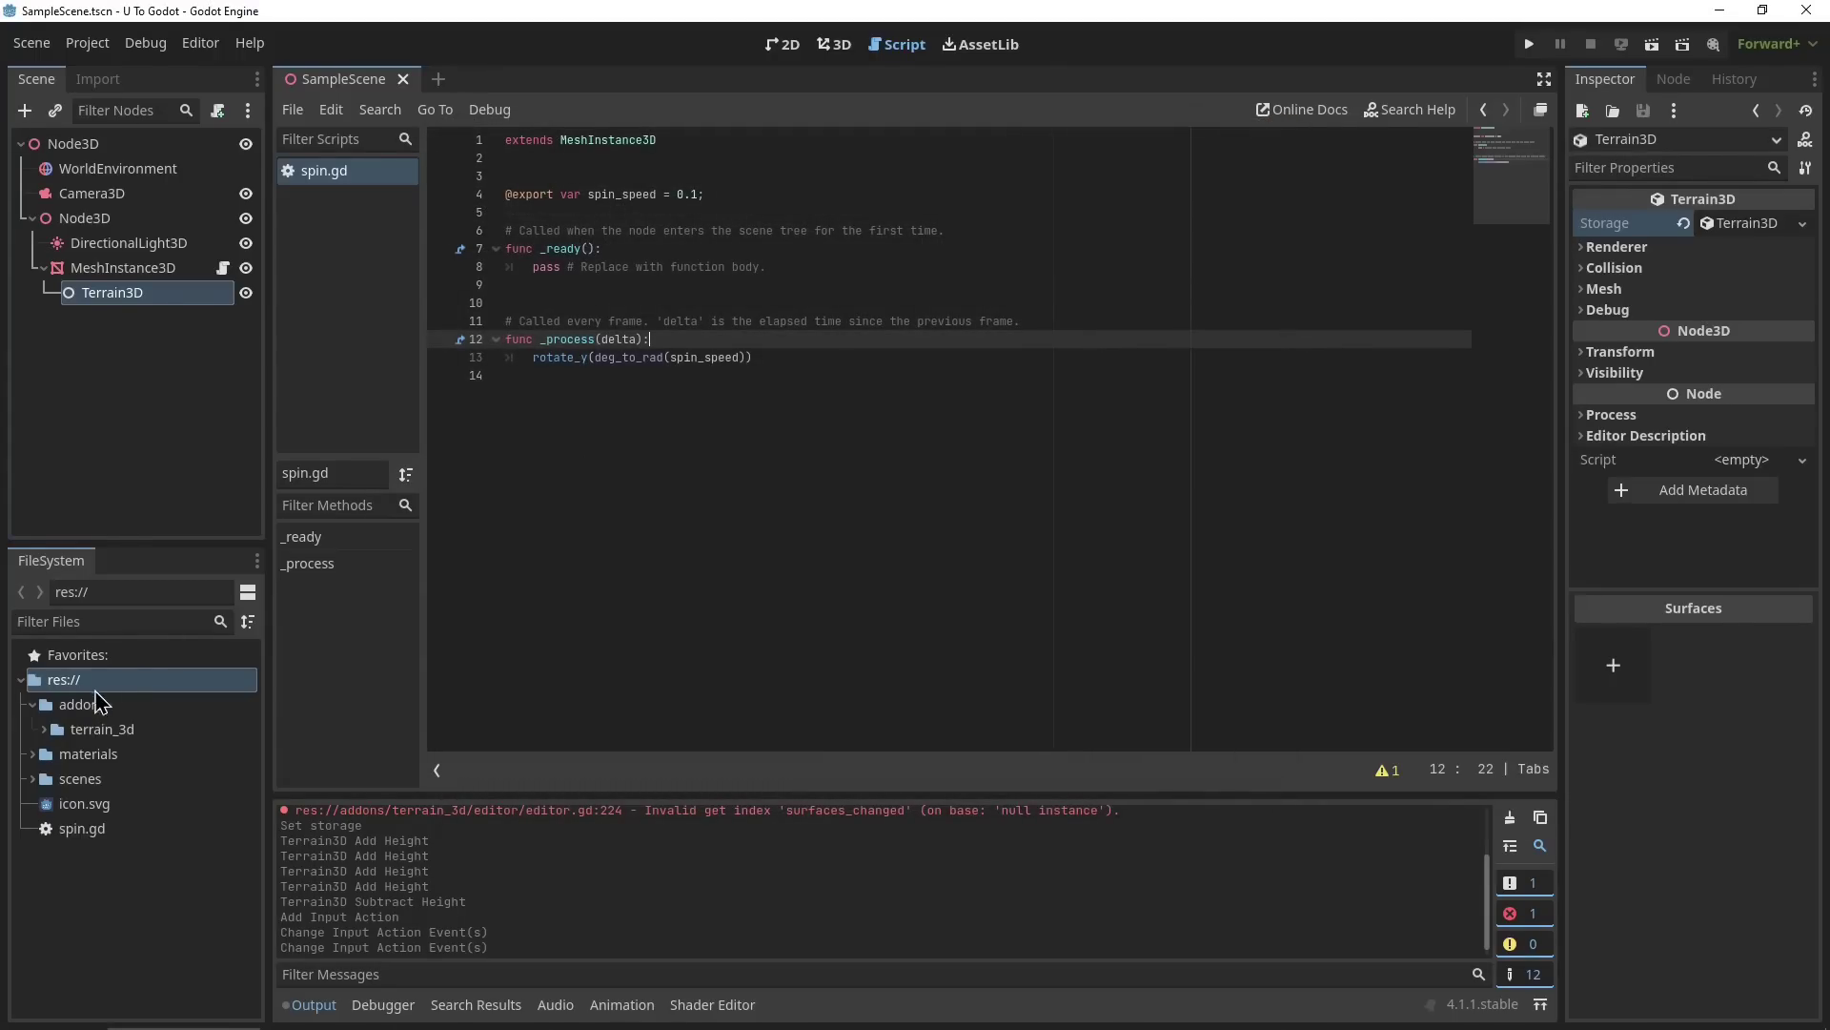
Create a new GDScript file named global.gd in the project's root folder.
left_click(34, 703)
right_click(76, 860)
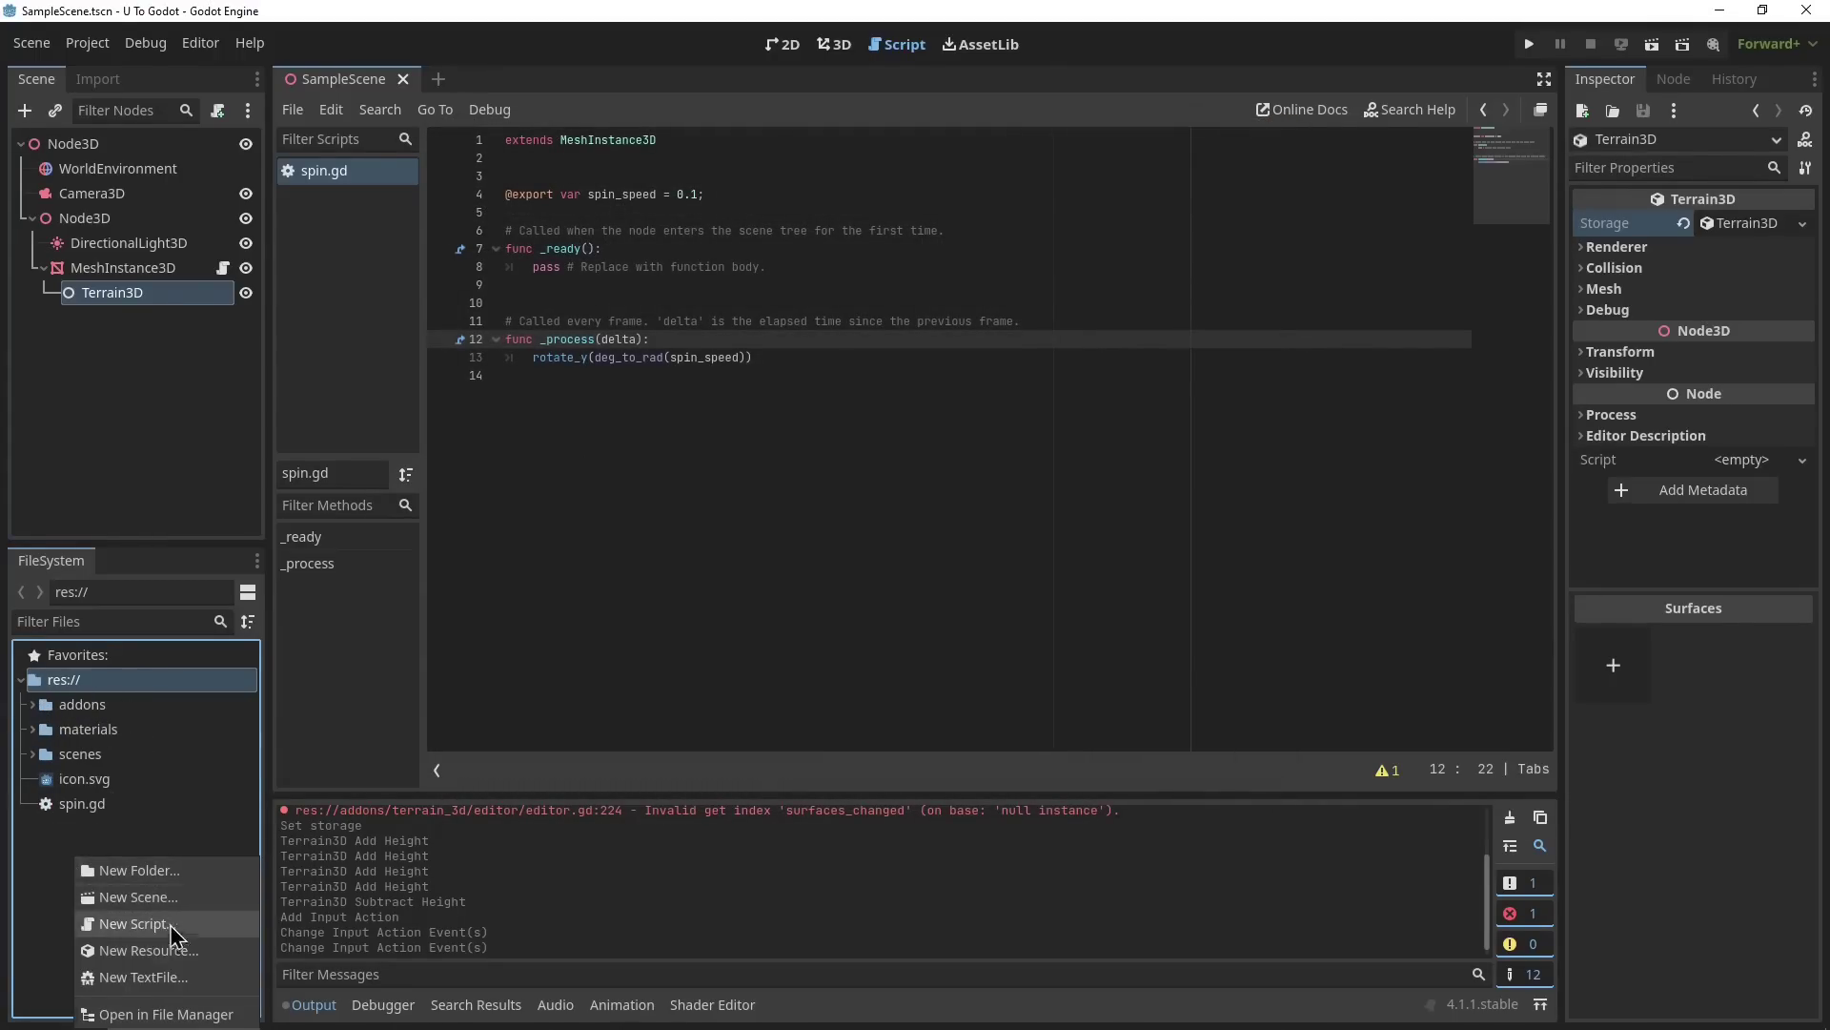
left_click(172, 926)
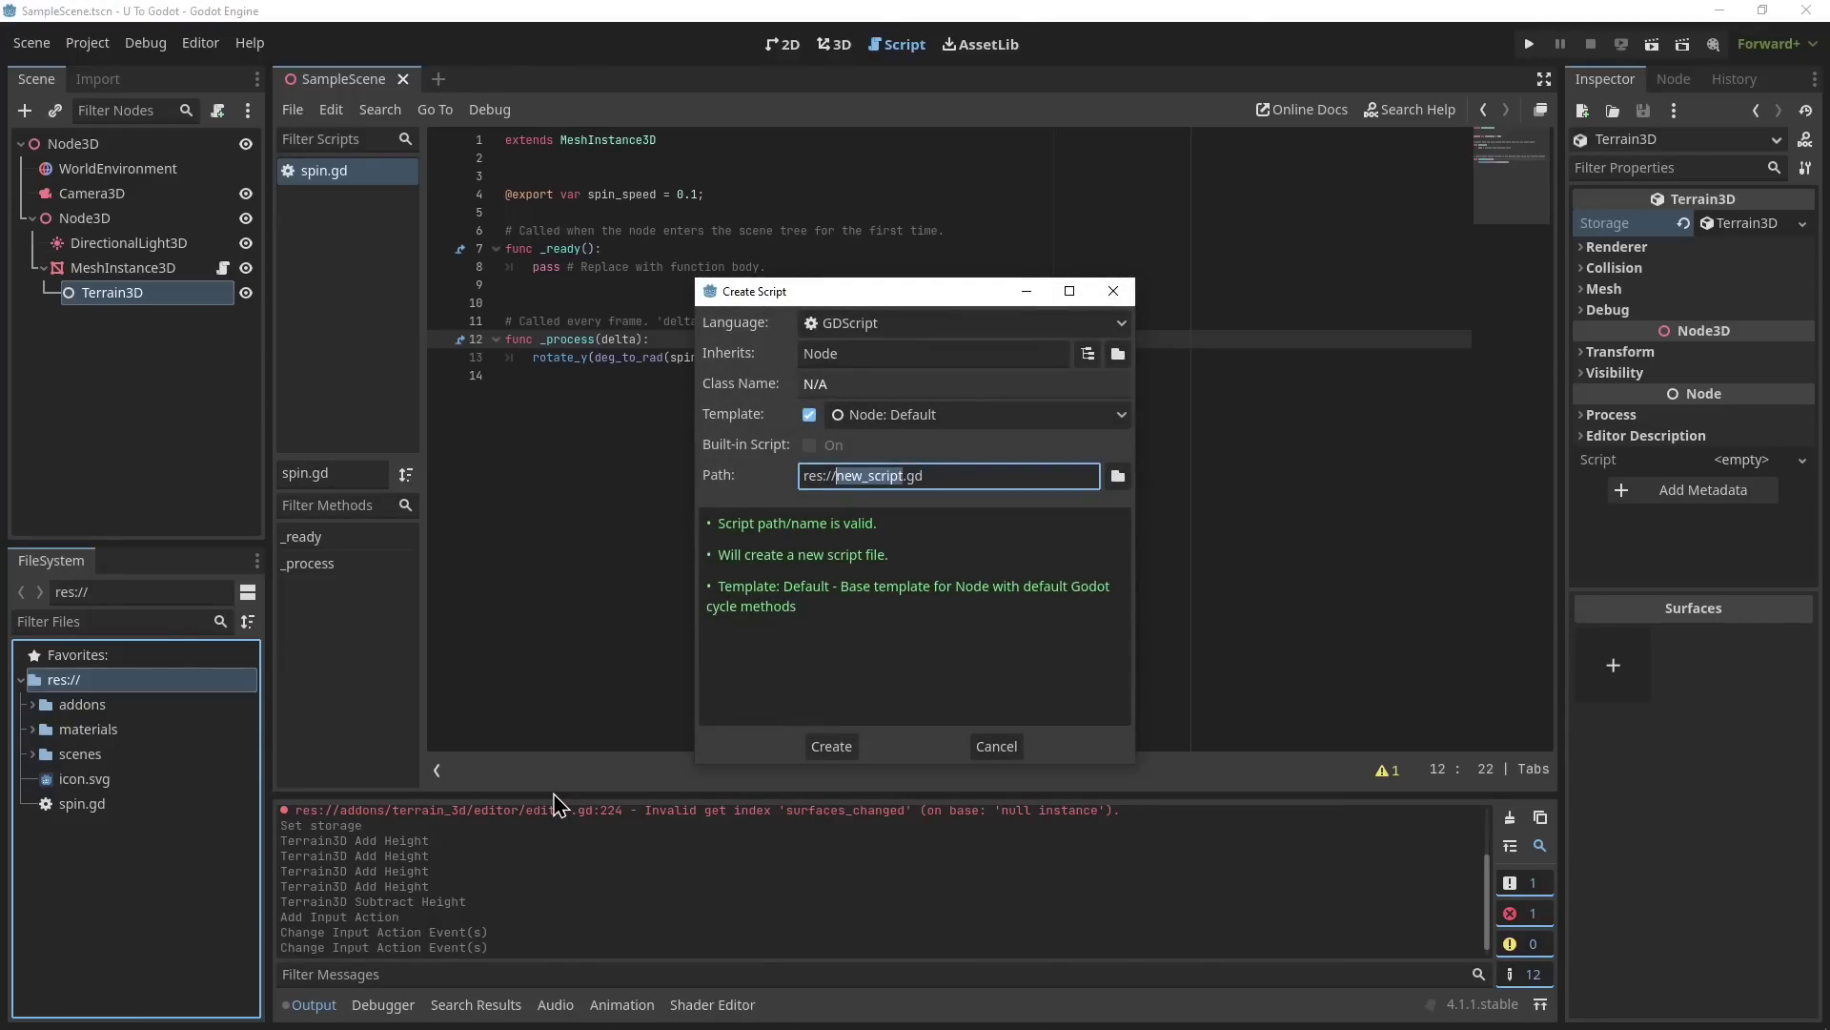
type("global")
key("Return")
Register res://global.gd as an autoload named Global in the project settings and close them.
left_click(88, 43)
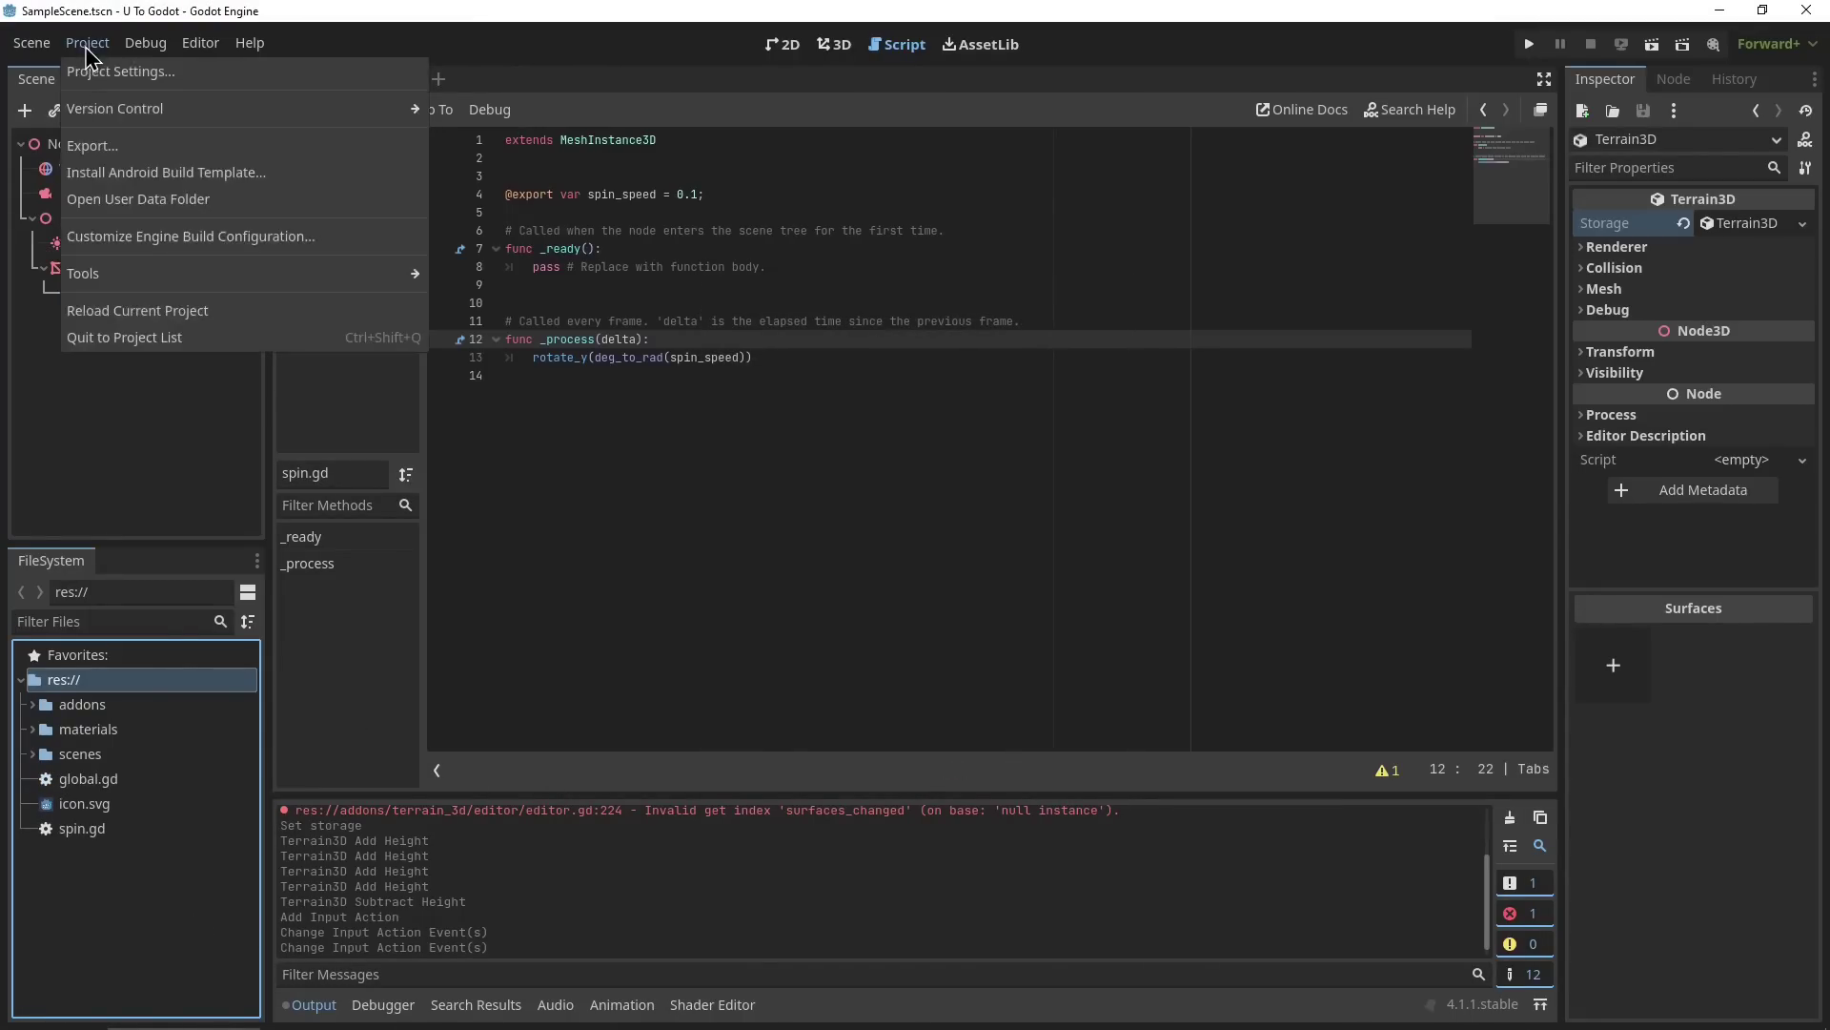
left_click(108, 73)
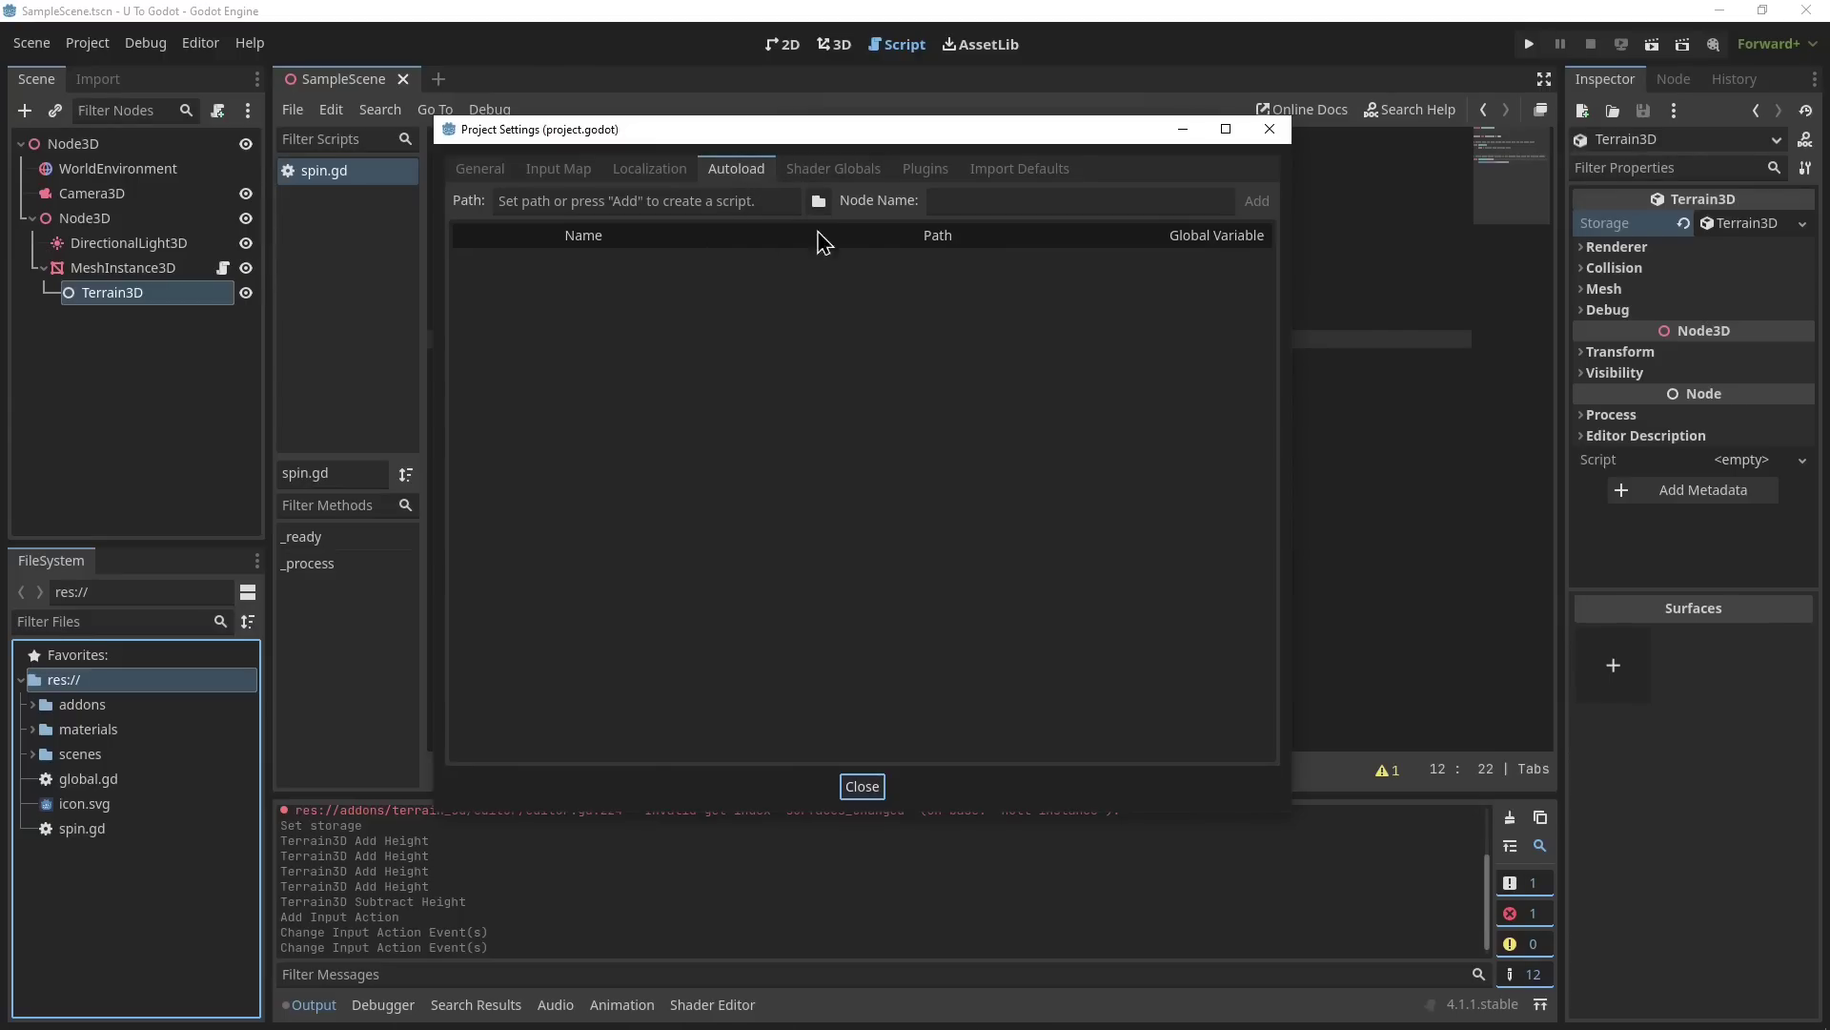
left_click(818, 201)
left_click(939, 305)
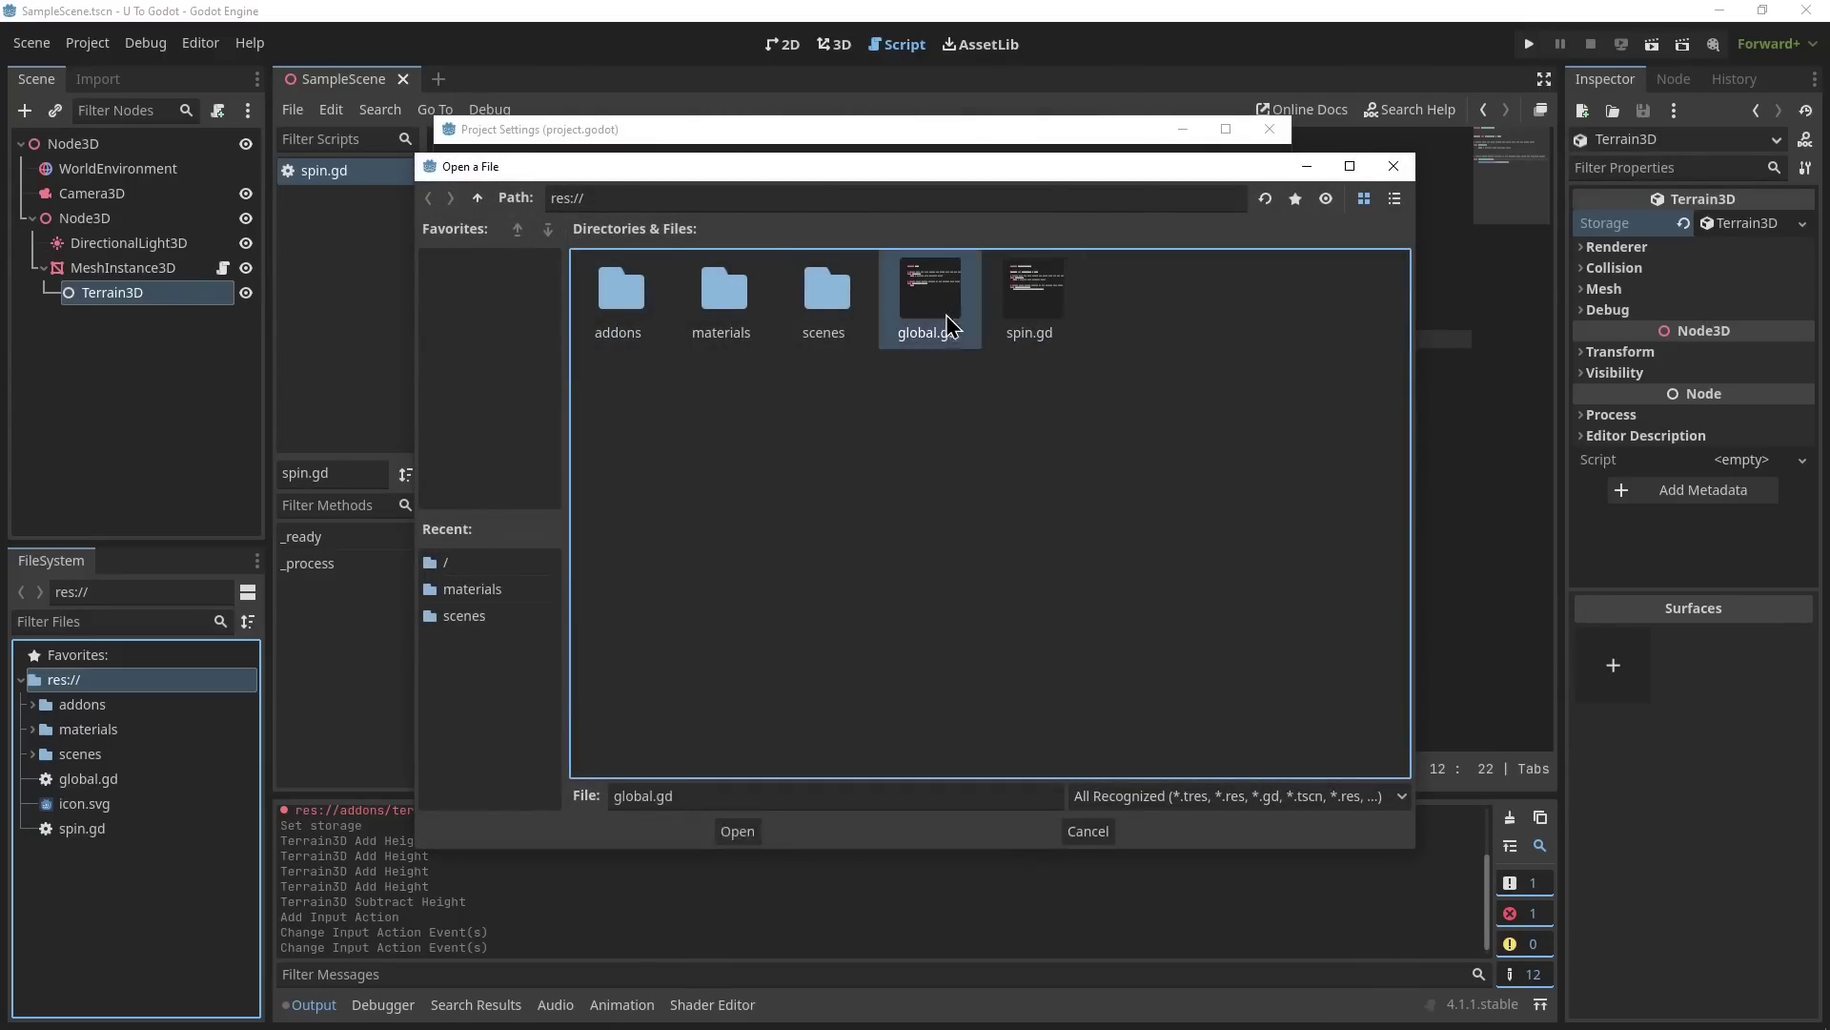
left_click(736, 831)
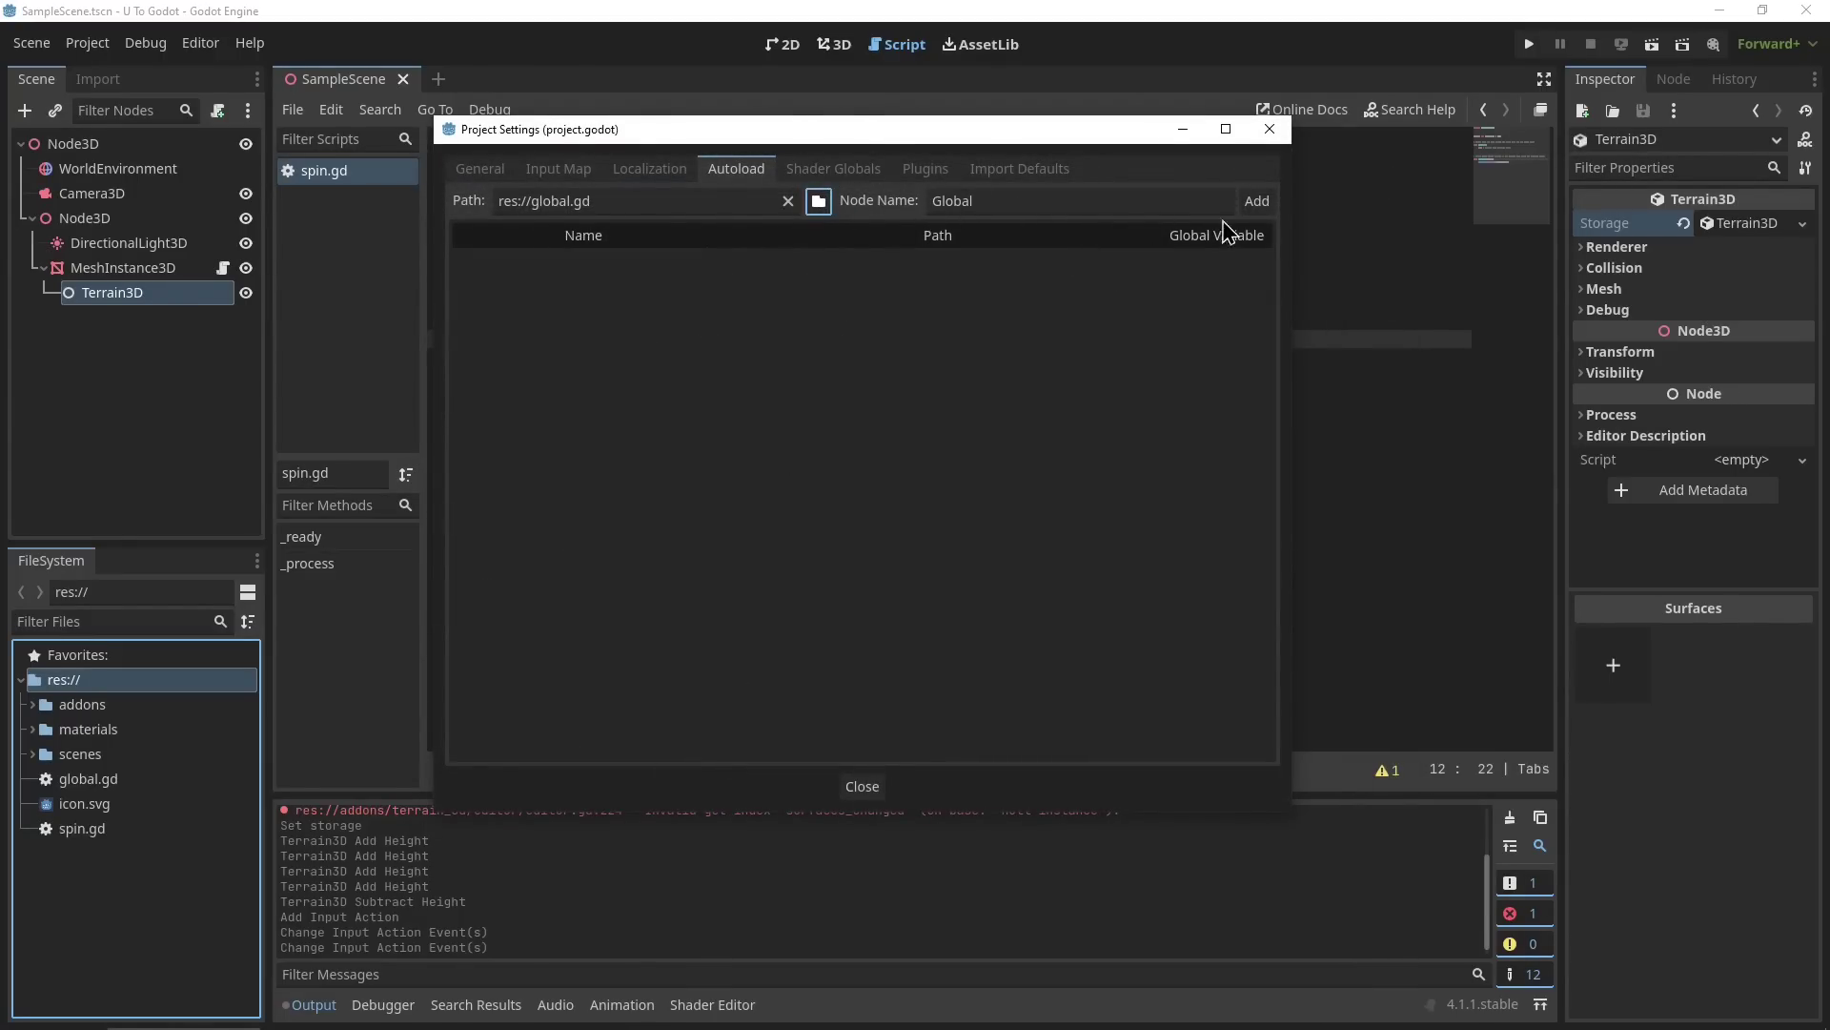
left_click(1256, 201)
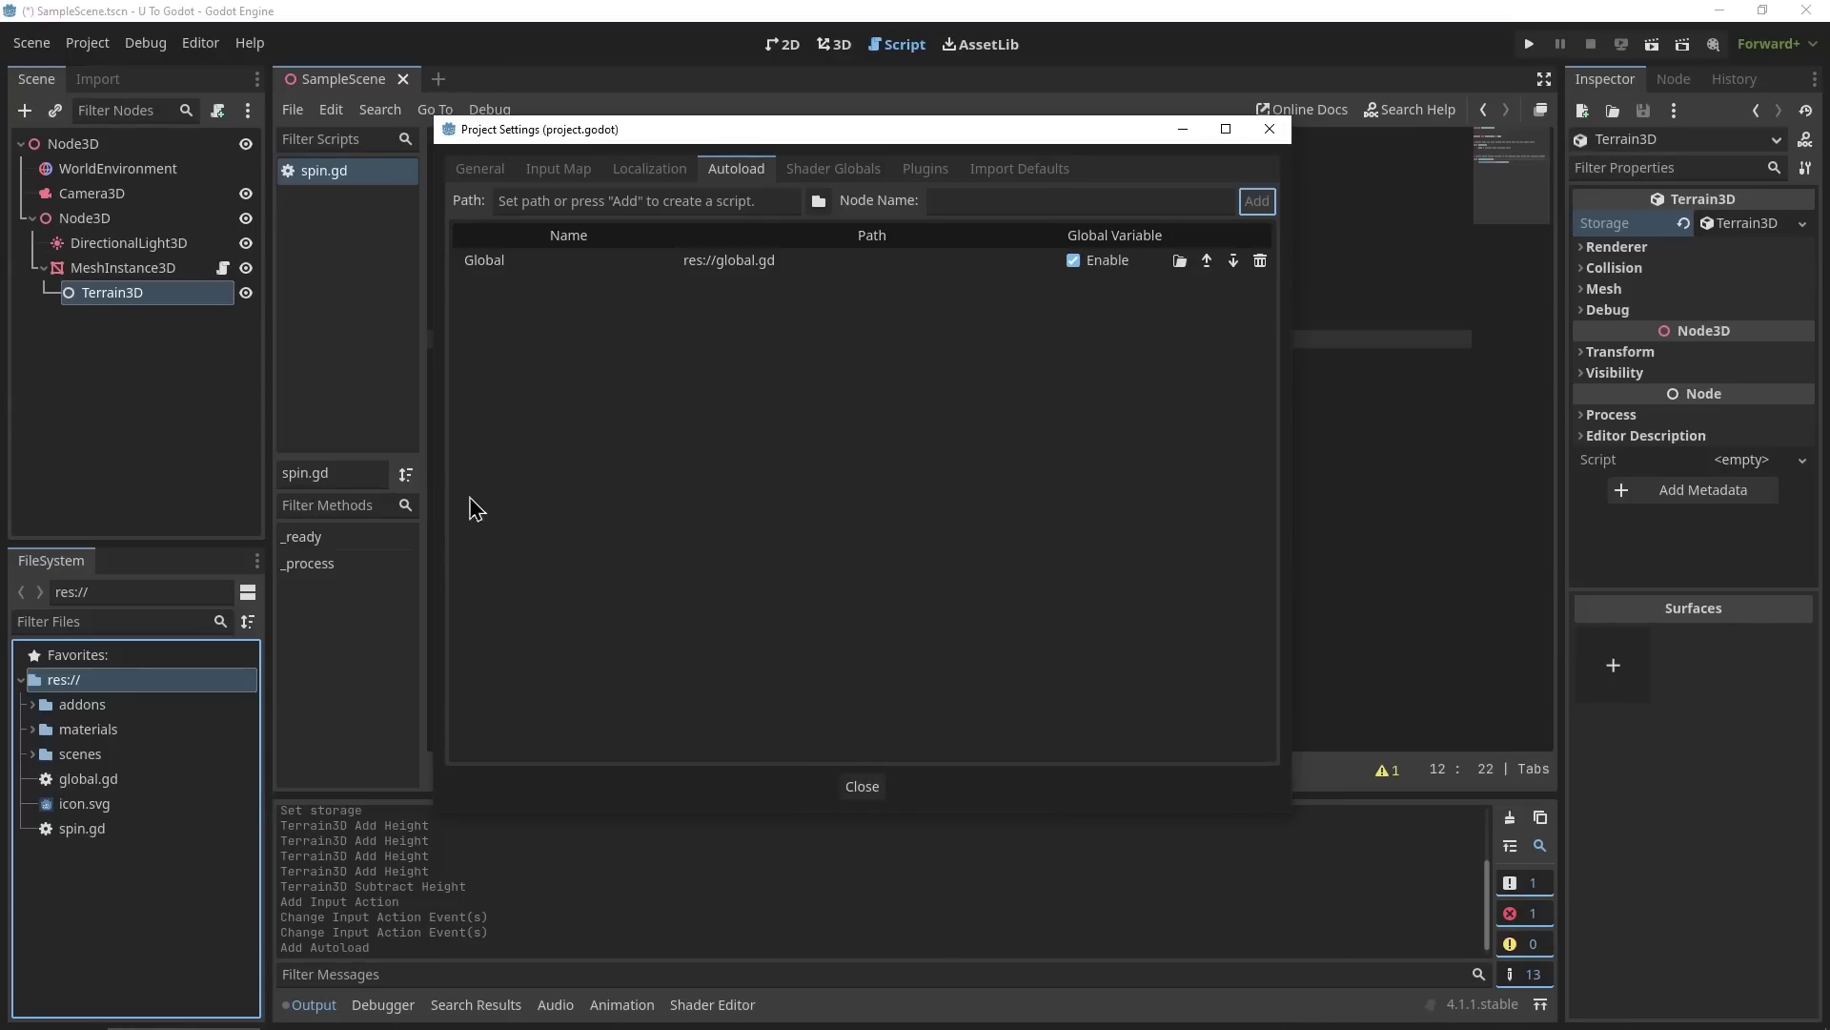
left_click(876, 793)
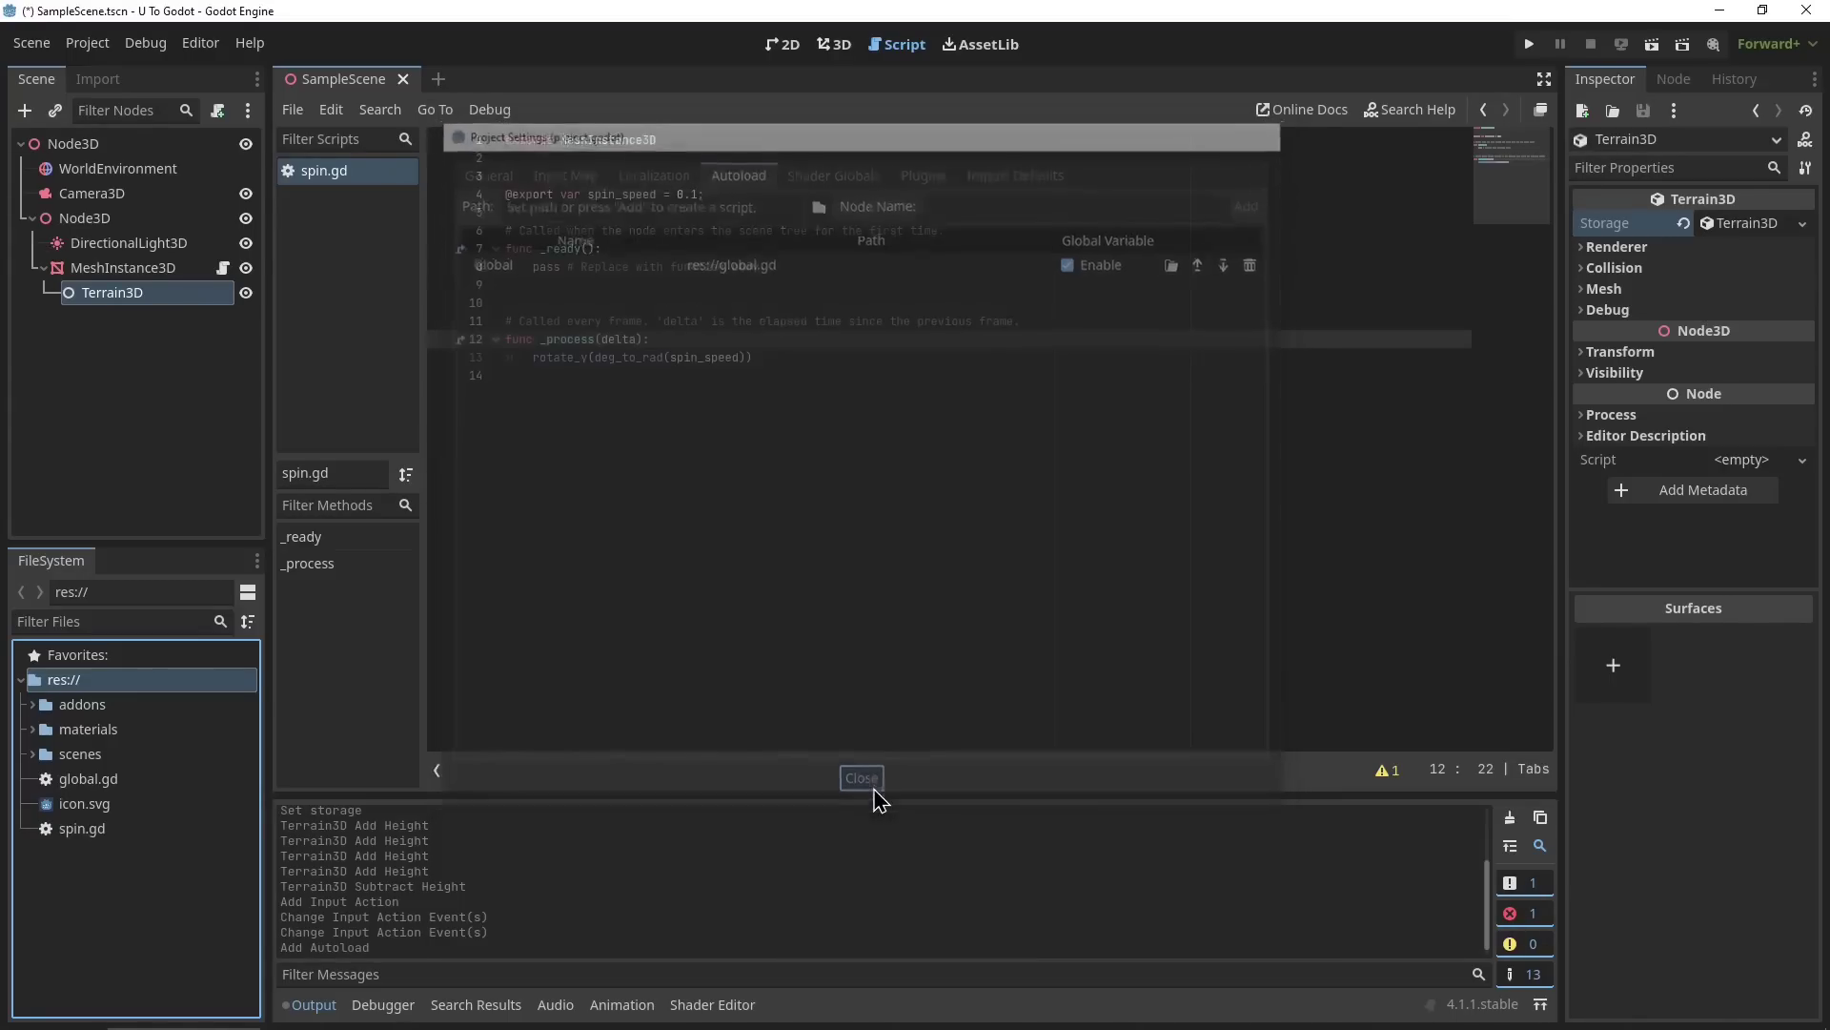
Declare the variable msg with the value "Hello world" below the extends line in global.gd and save.
double_click(86, 781)
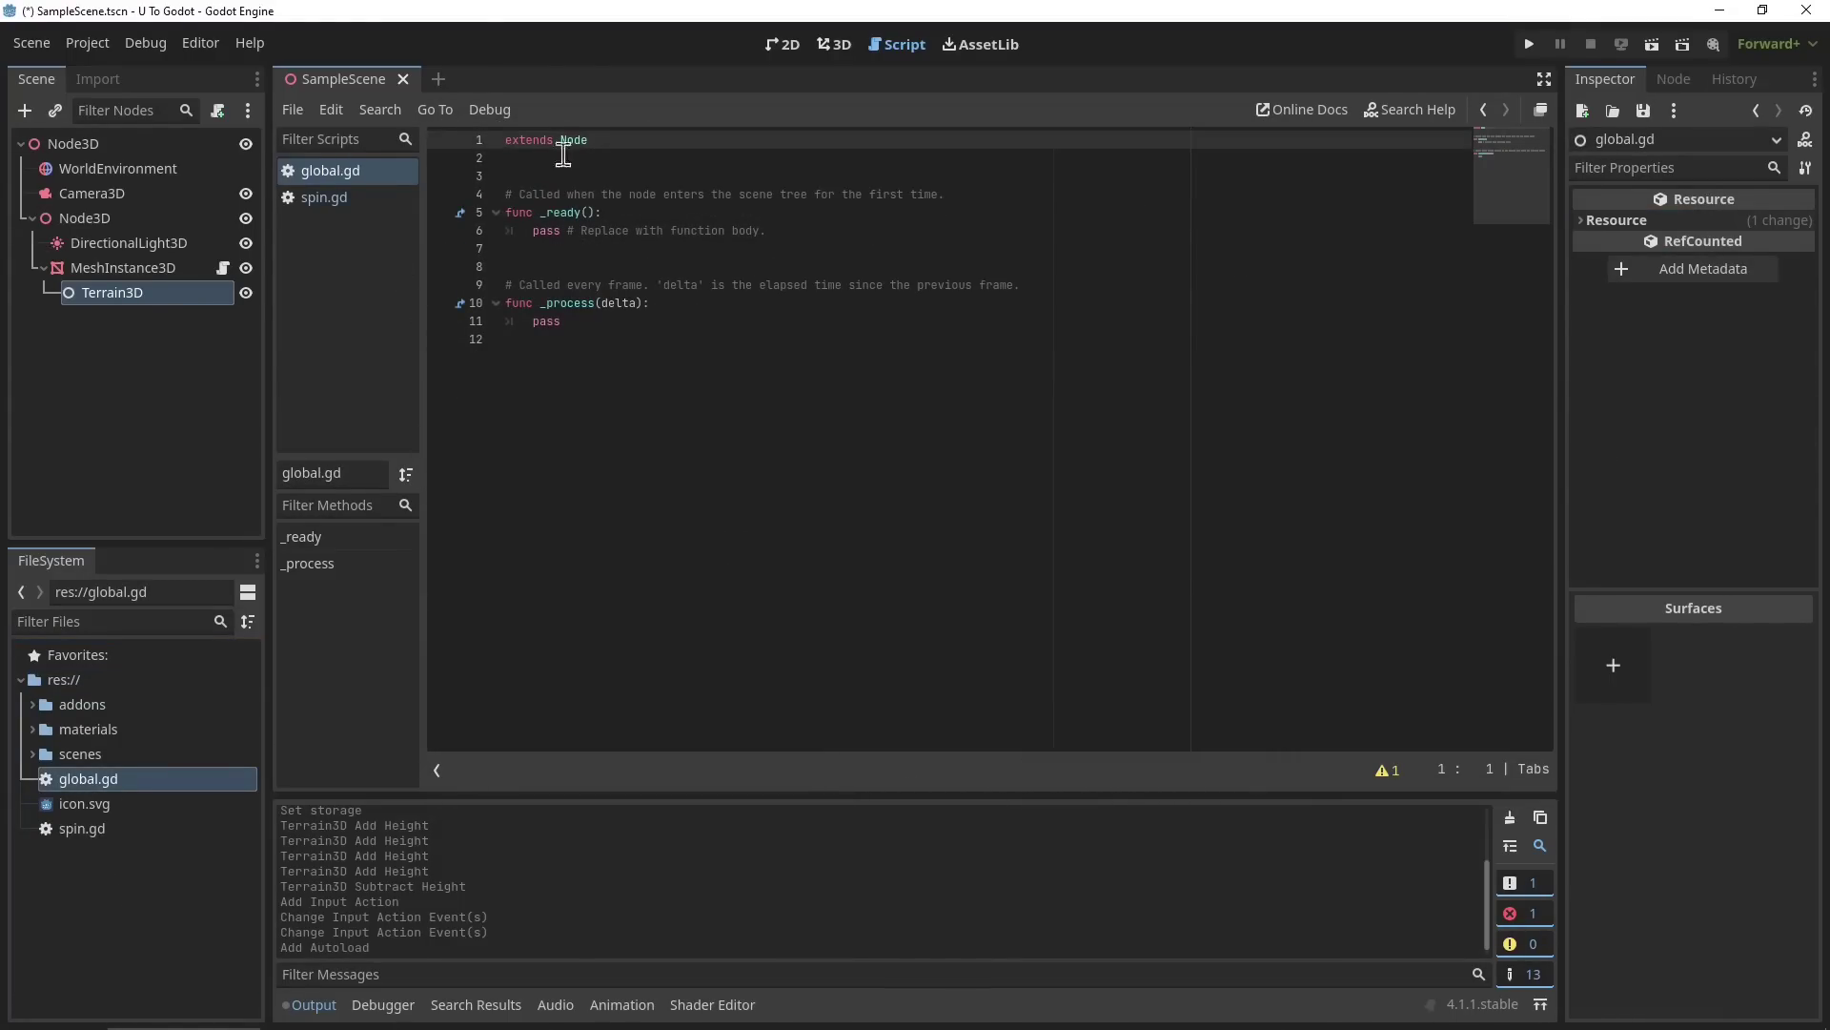
left_click(700, 175)
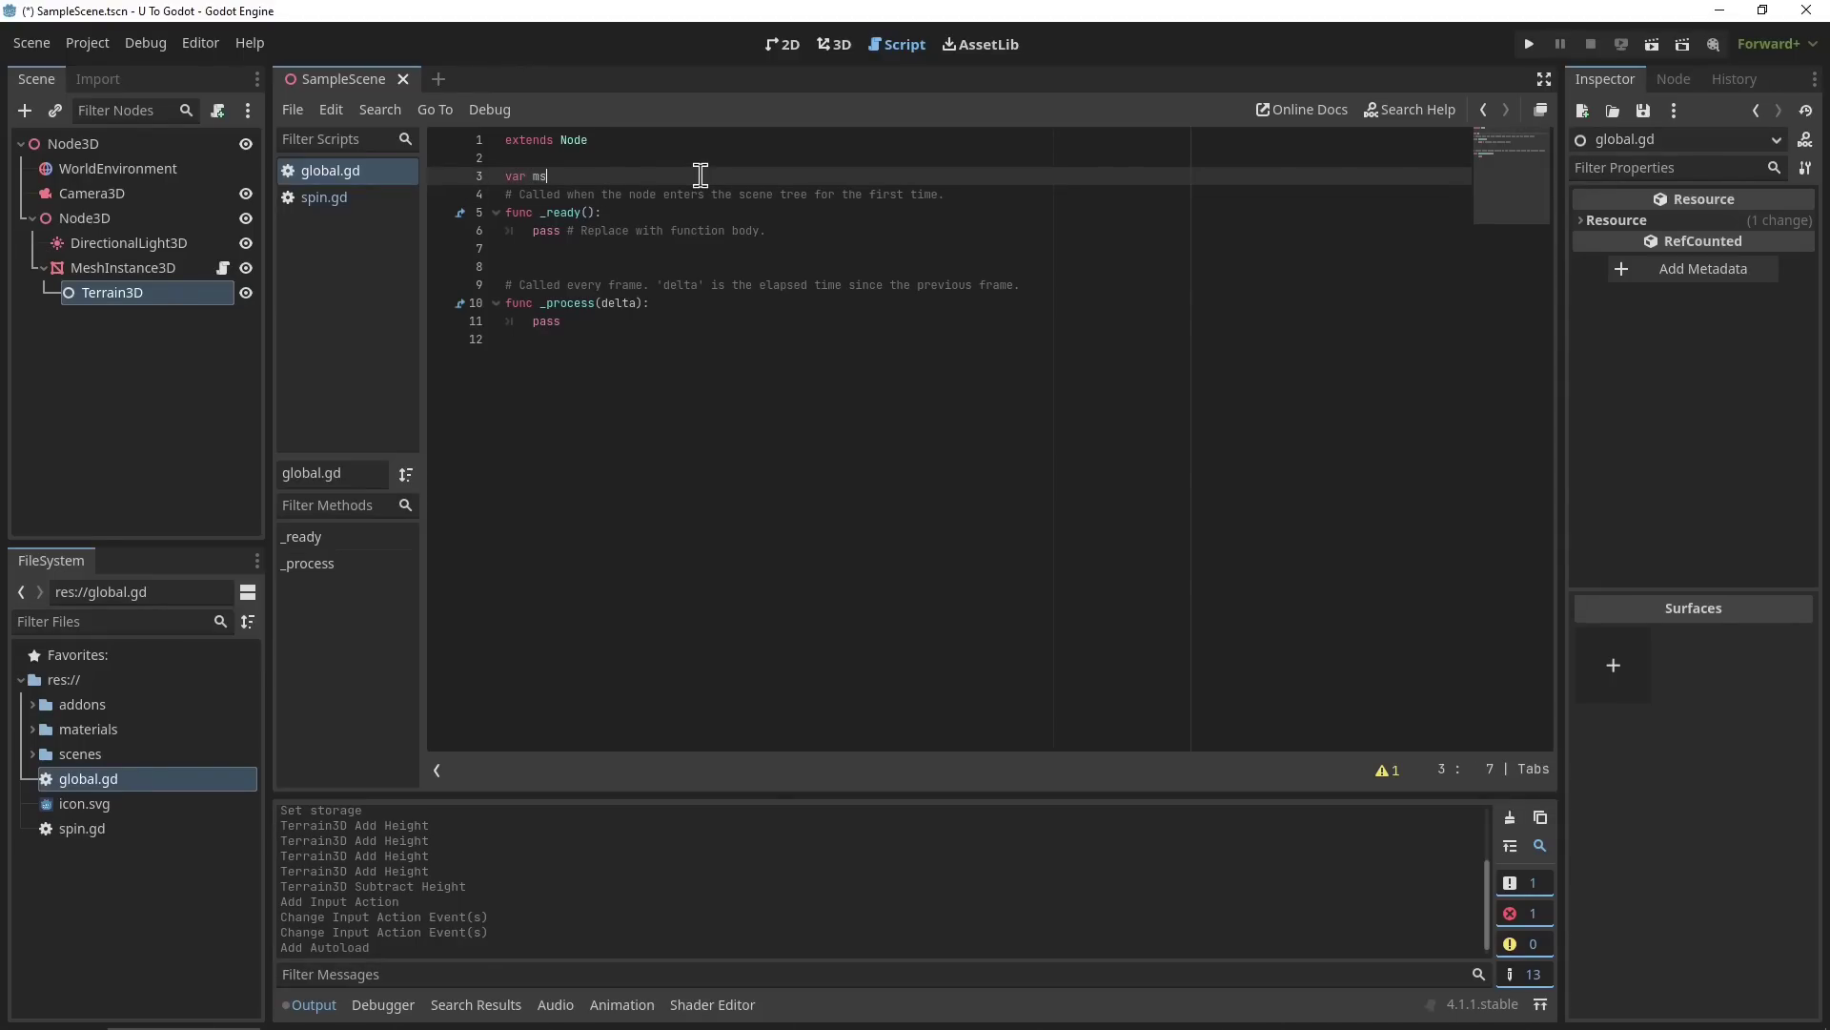
type("var msg = \"Hello world")
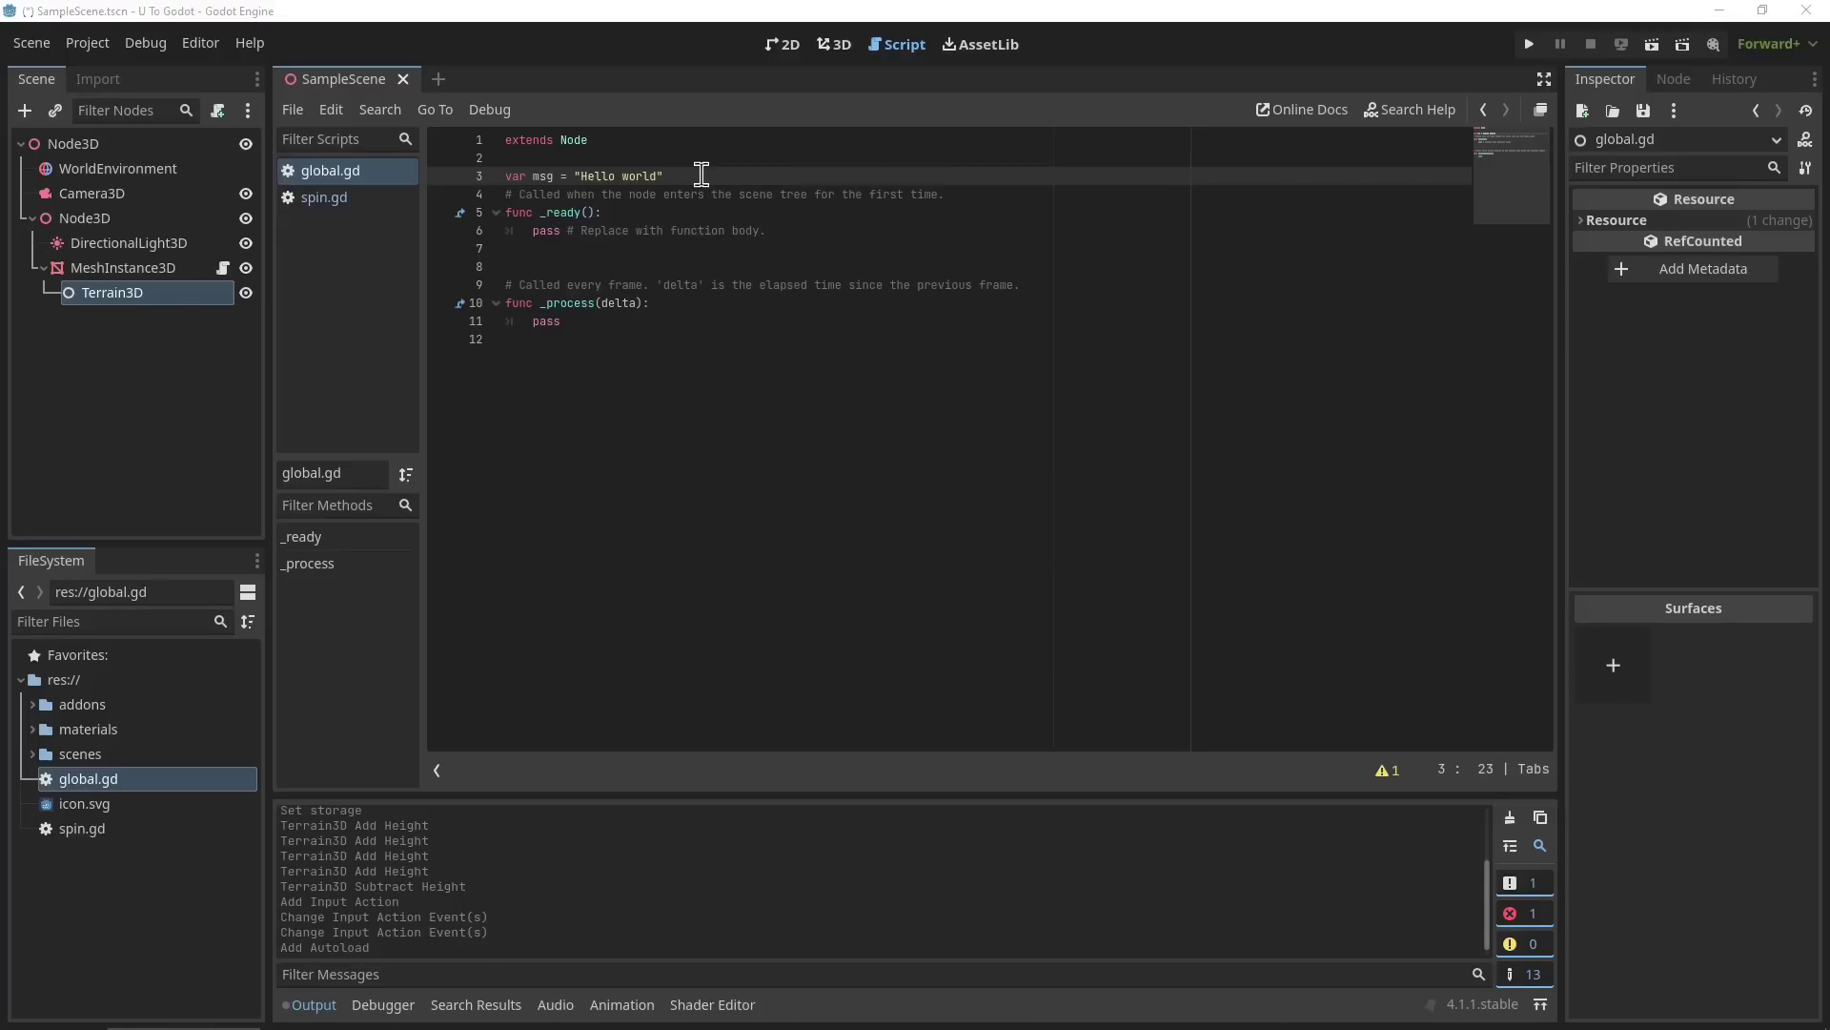
key("ctrl+s")
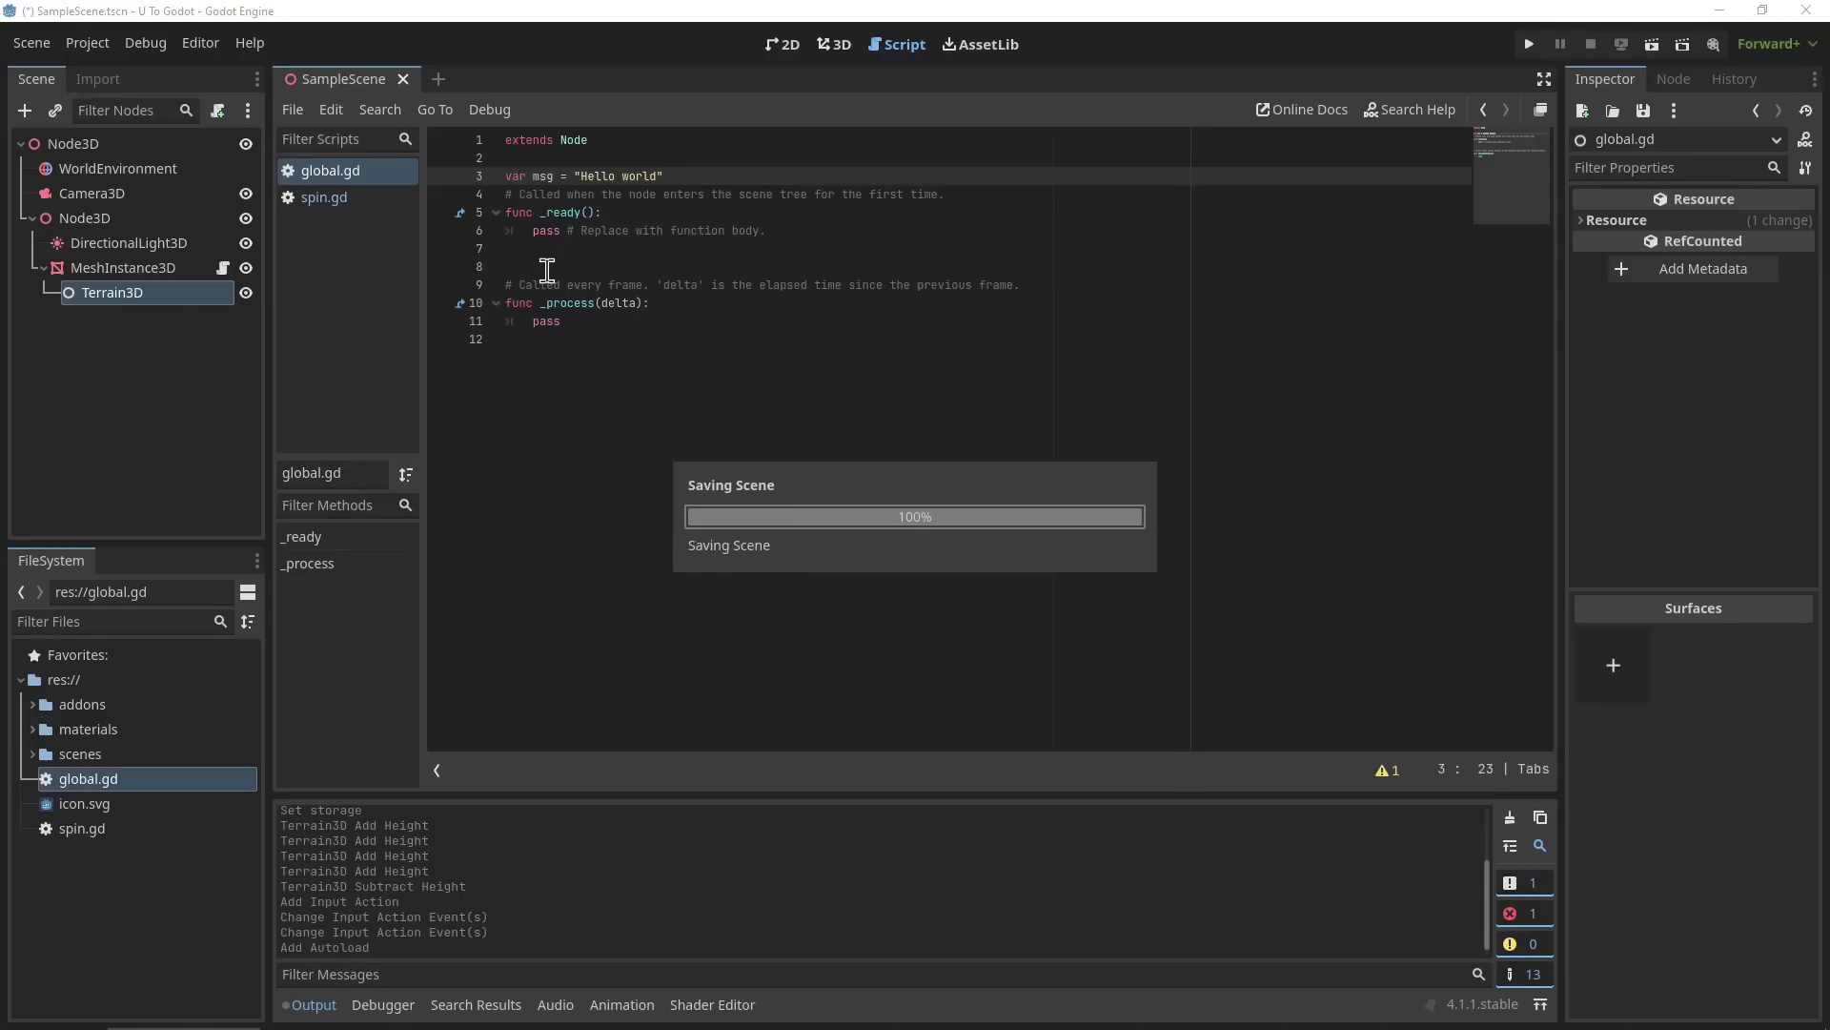
Add print(Global.msg) as the first line of the _ready function in spin.gd and save.
left_click(341, 197)
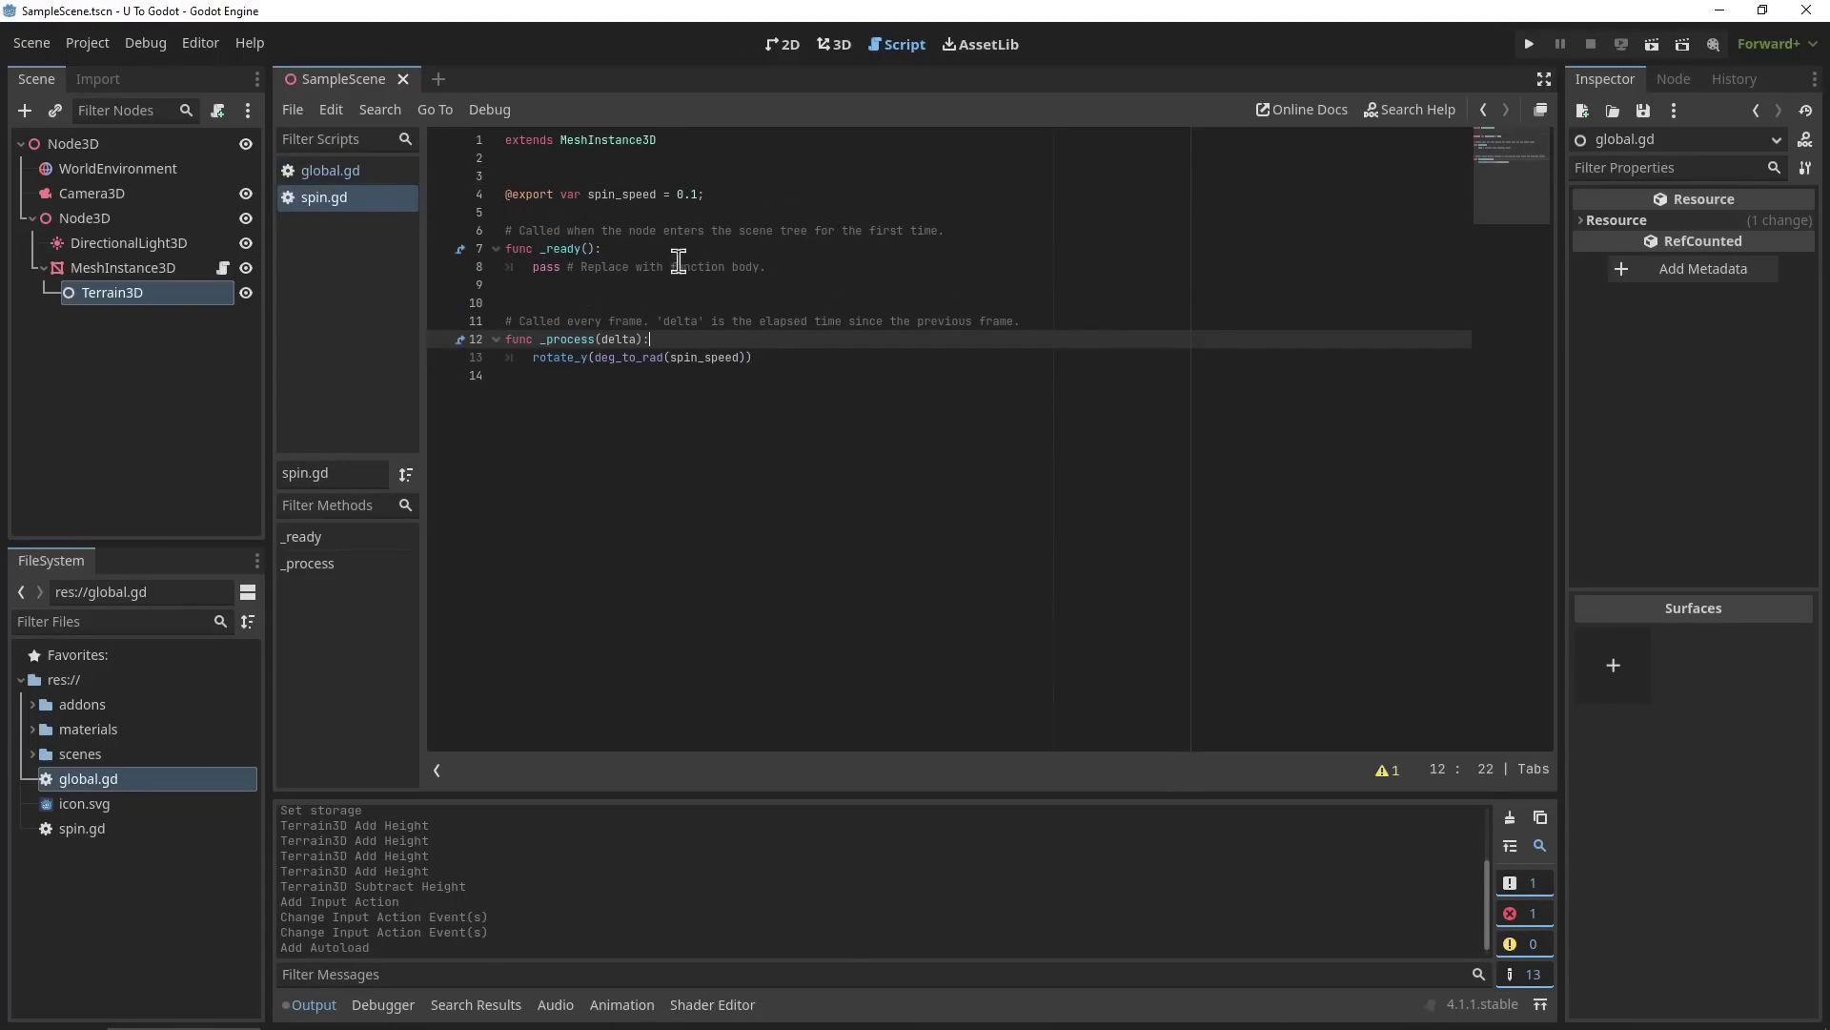
left_click(784, 269)
left_click(910, 248)
key("Return")
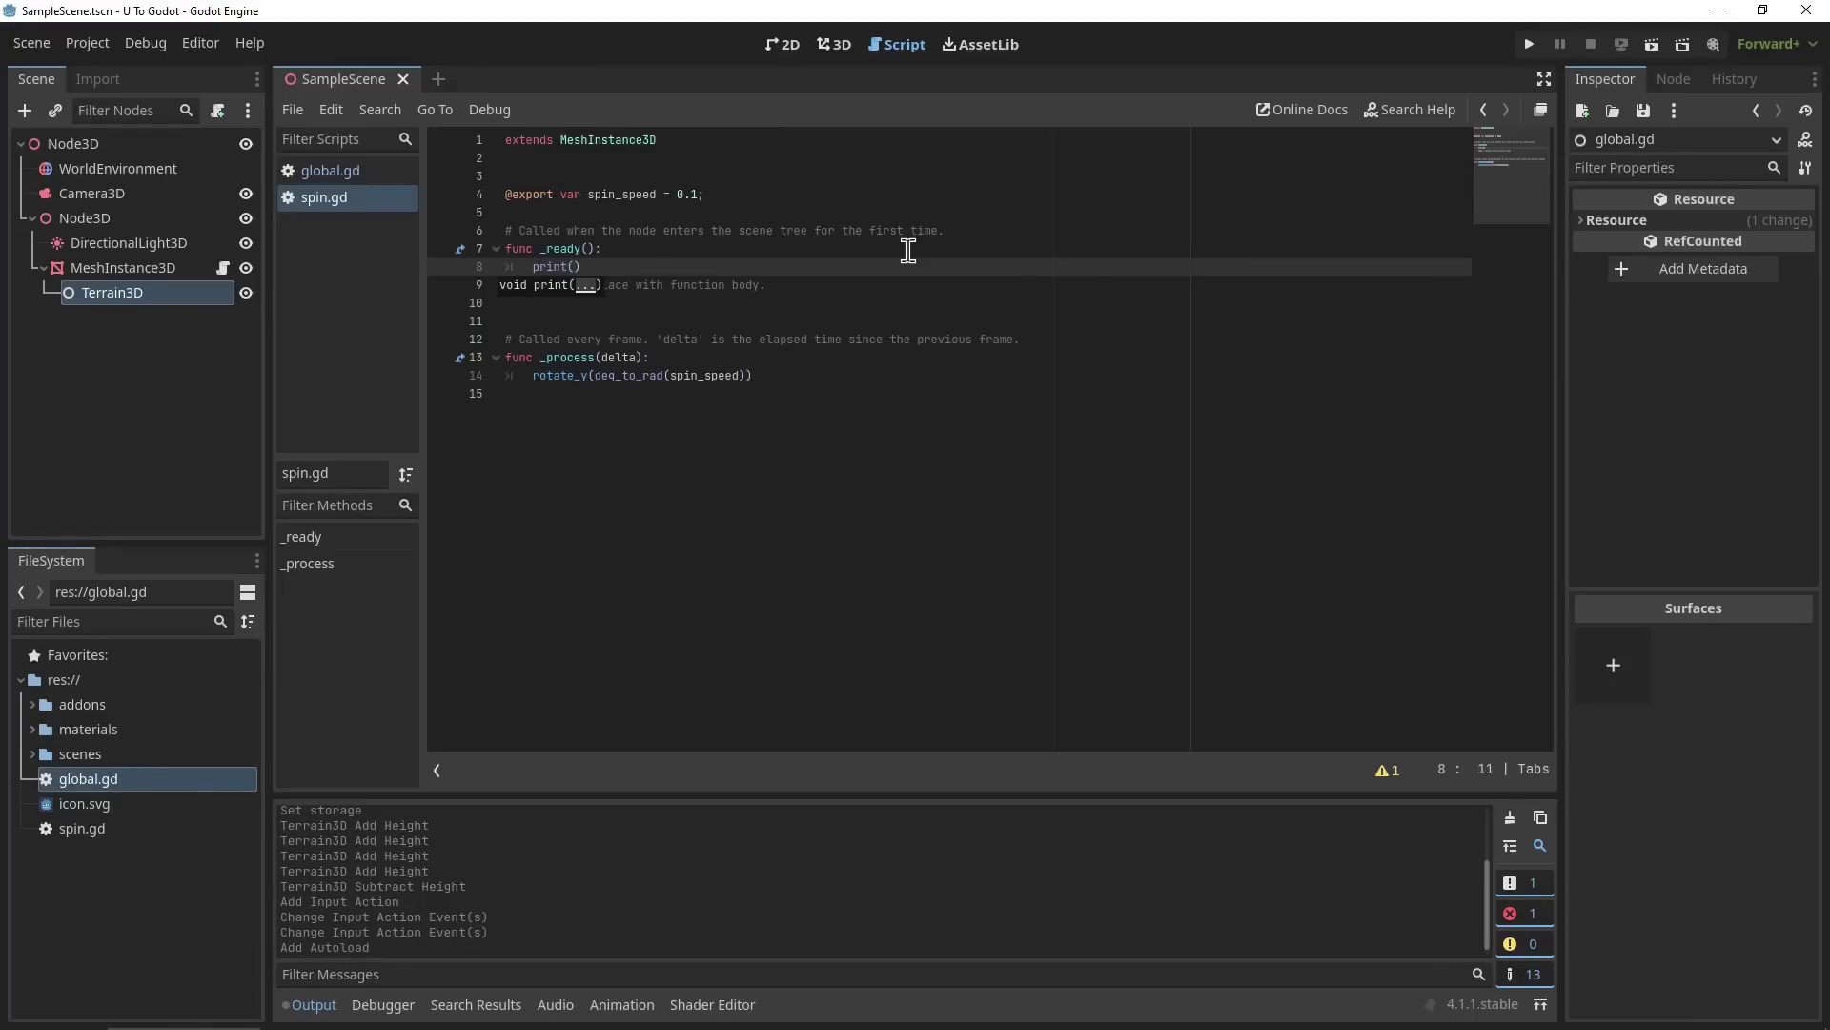
type("Global.")
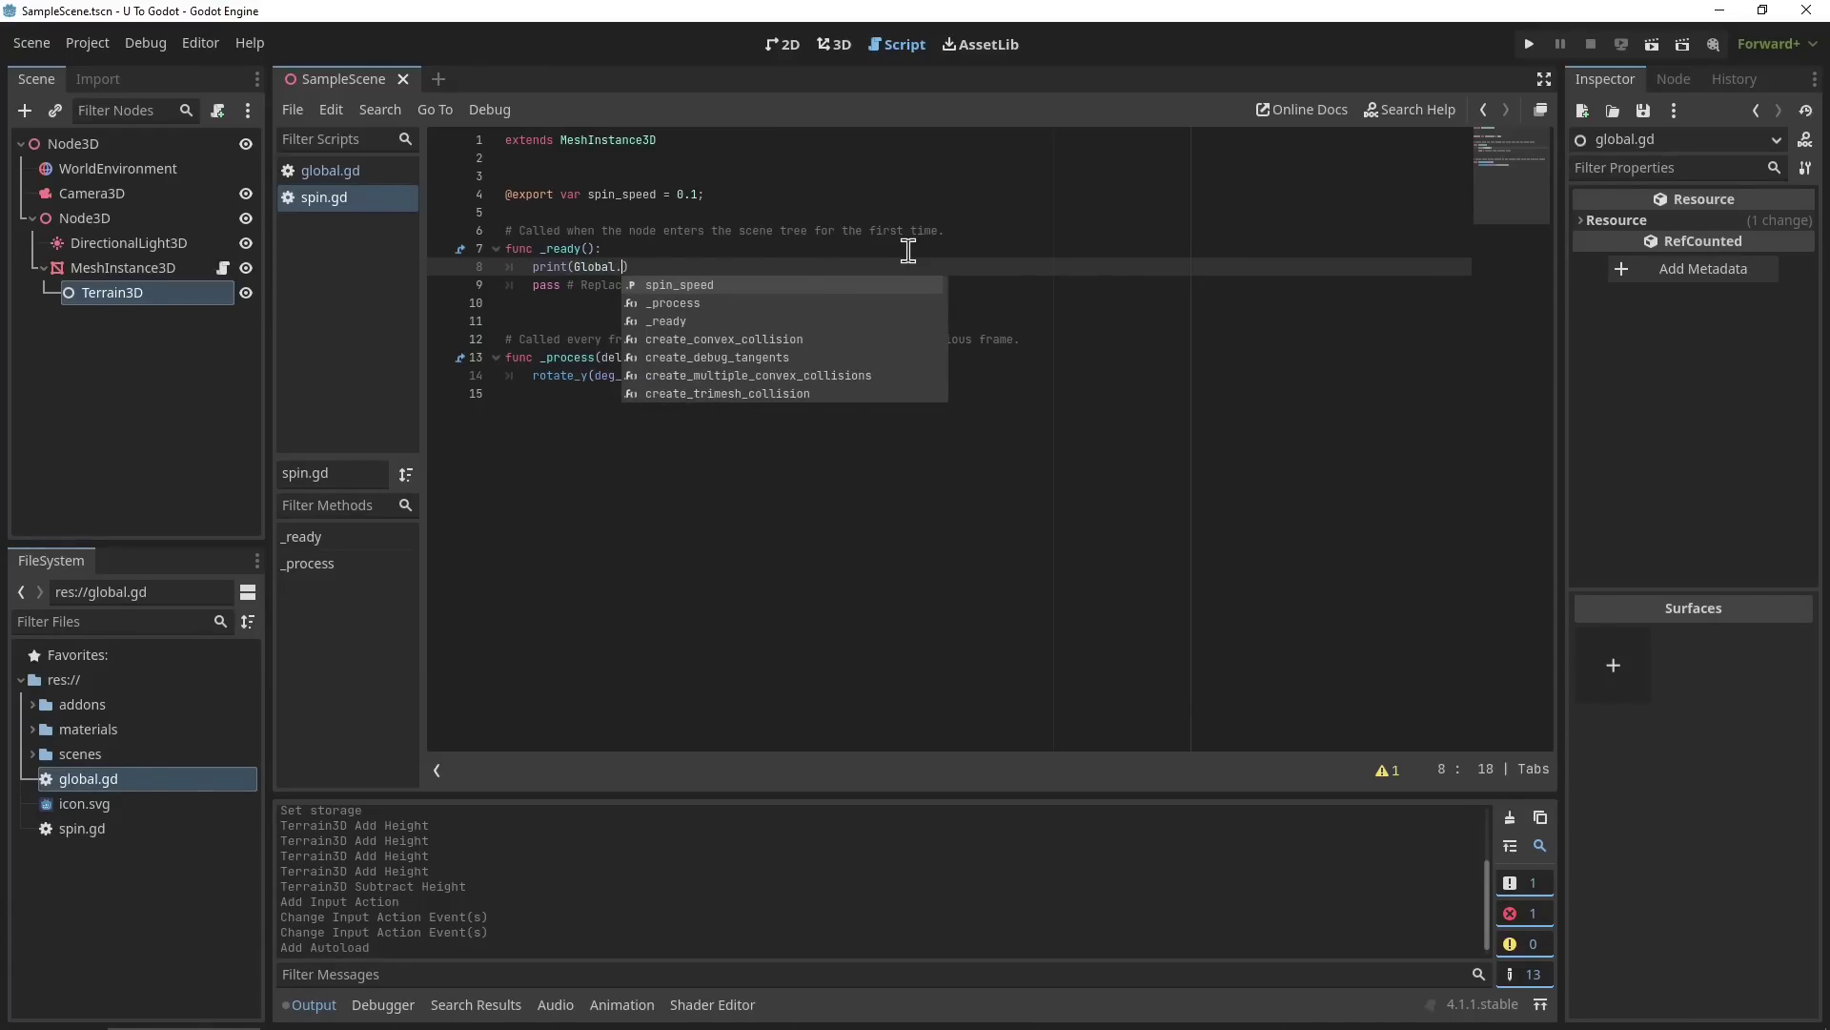
type("msg")
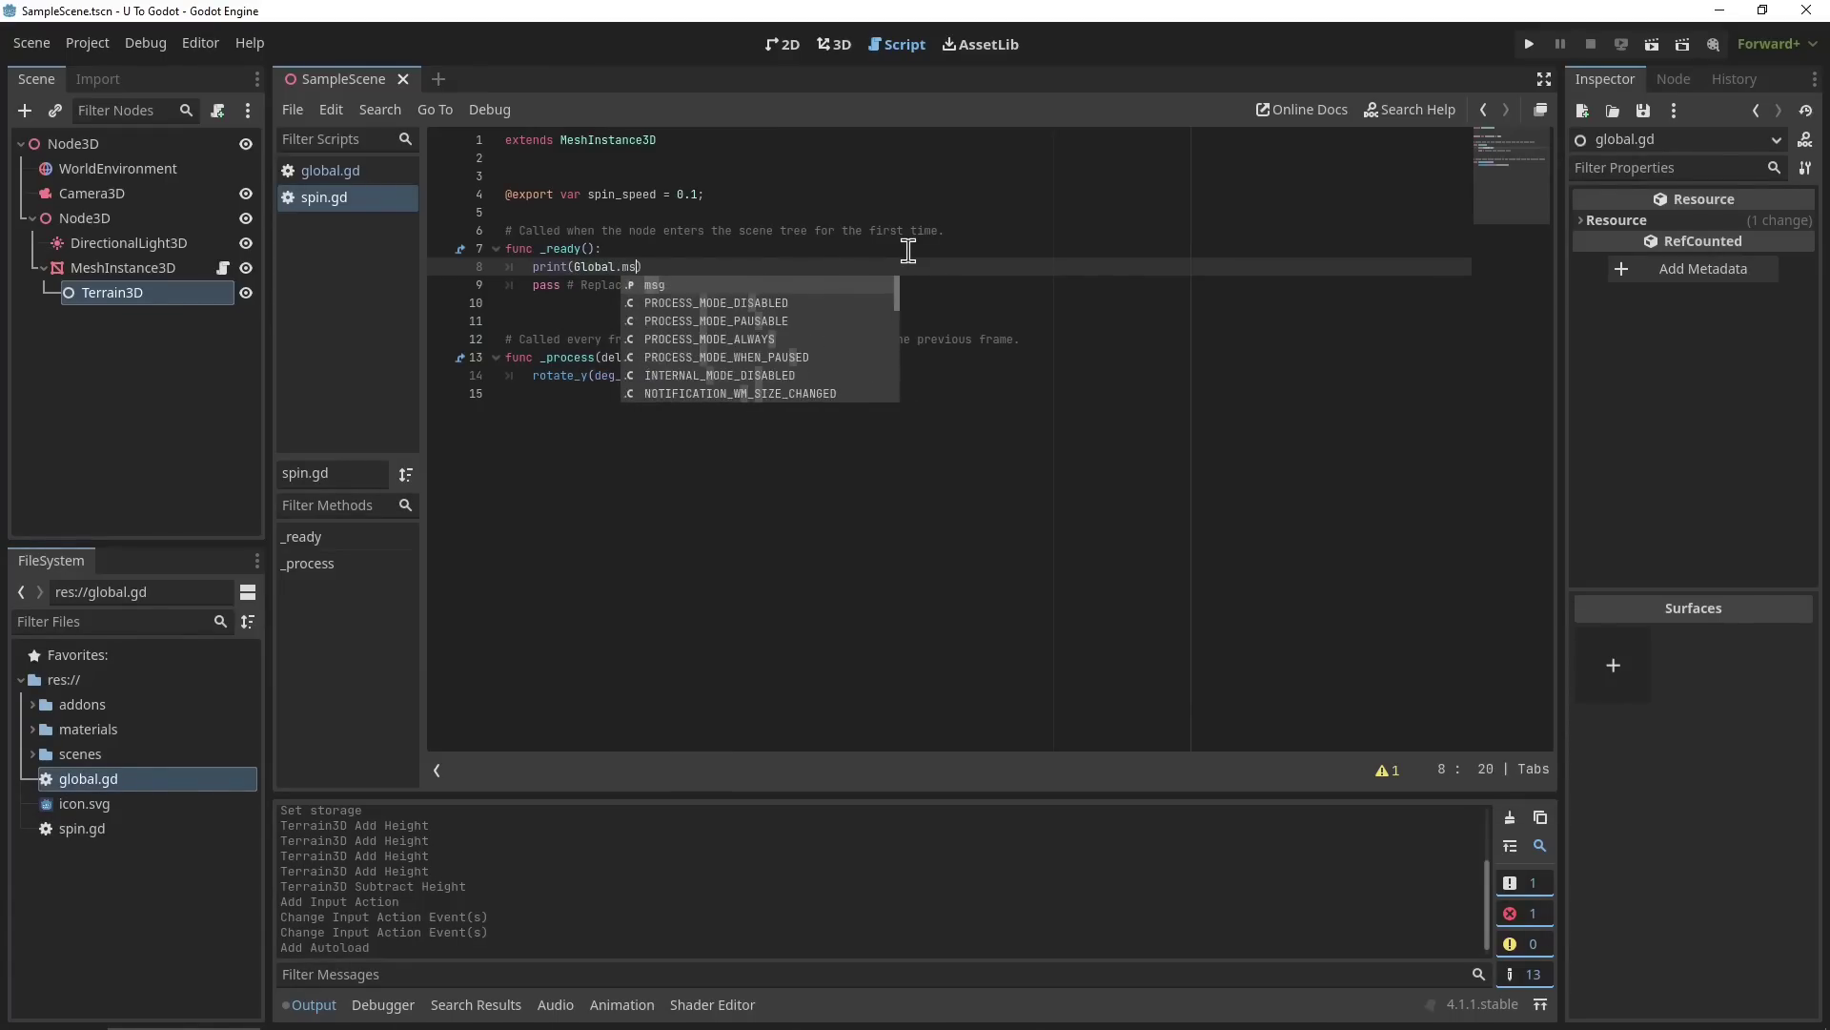
key("ctrl+s")
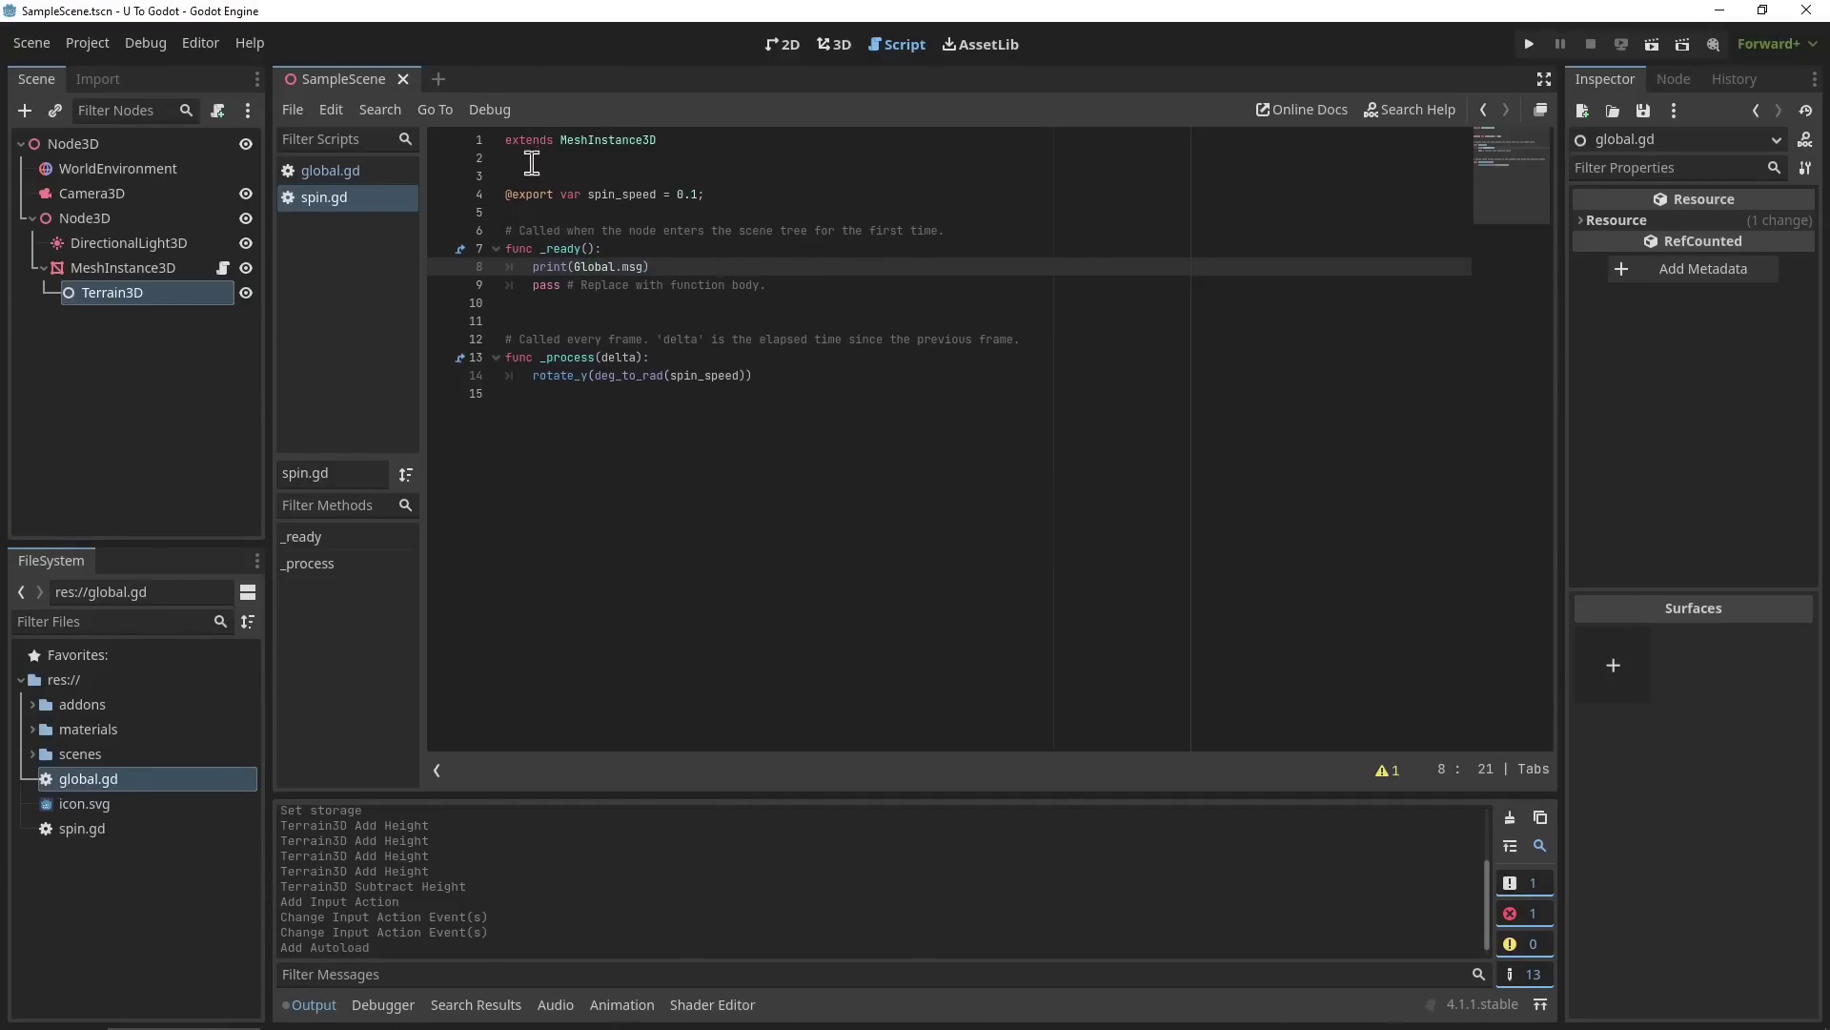
Review the global.gd and spin.gd scripts and run the project to test the global message.
left_click(324, 172)
left_click(324, 197)
left_click(334, 176)
left_click(322, 198)
left_click(1529, 44)
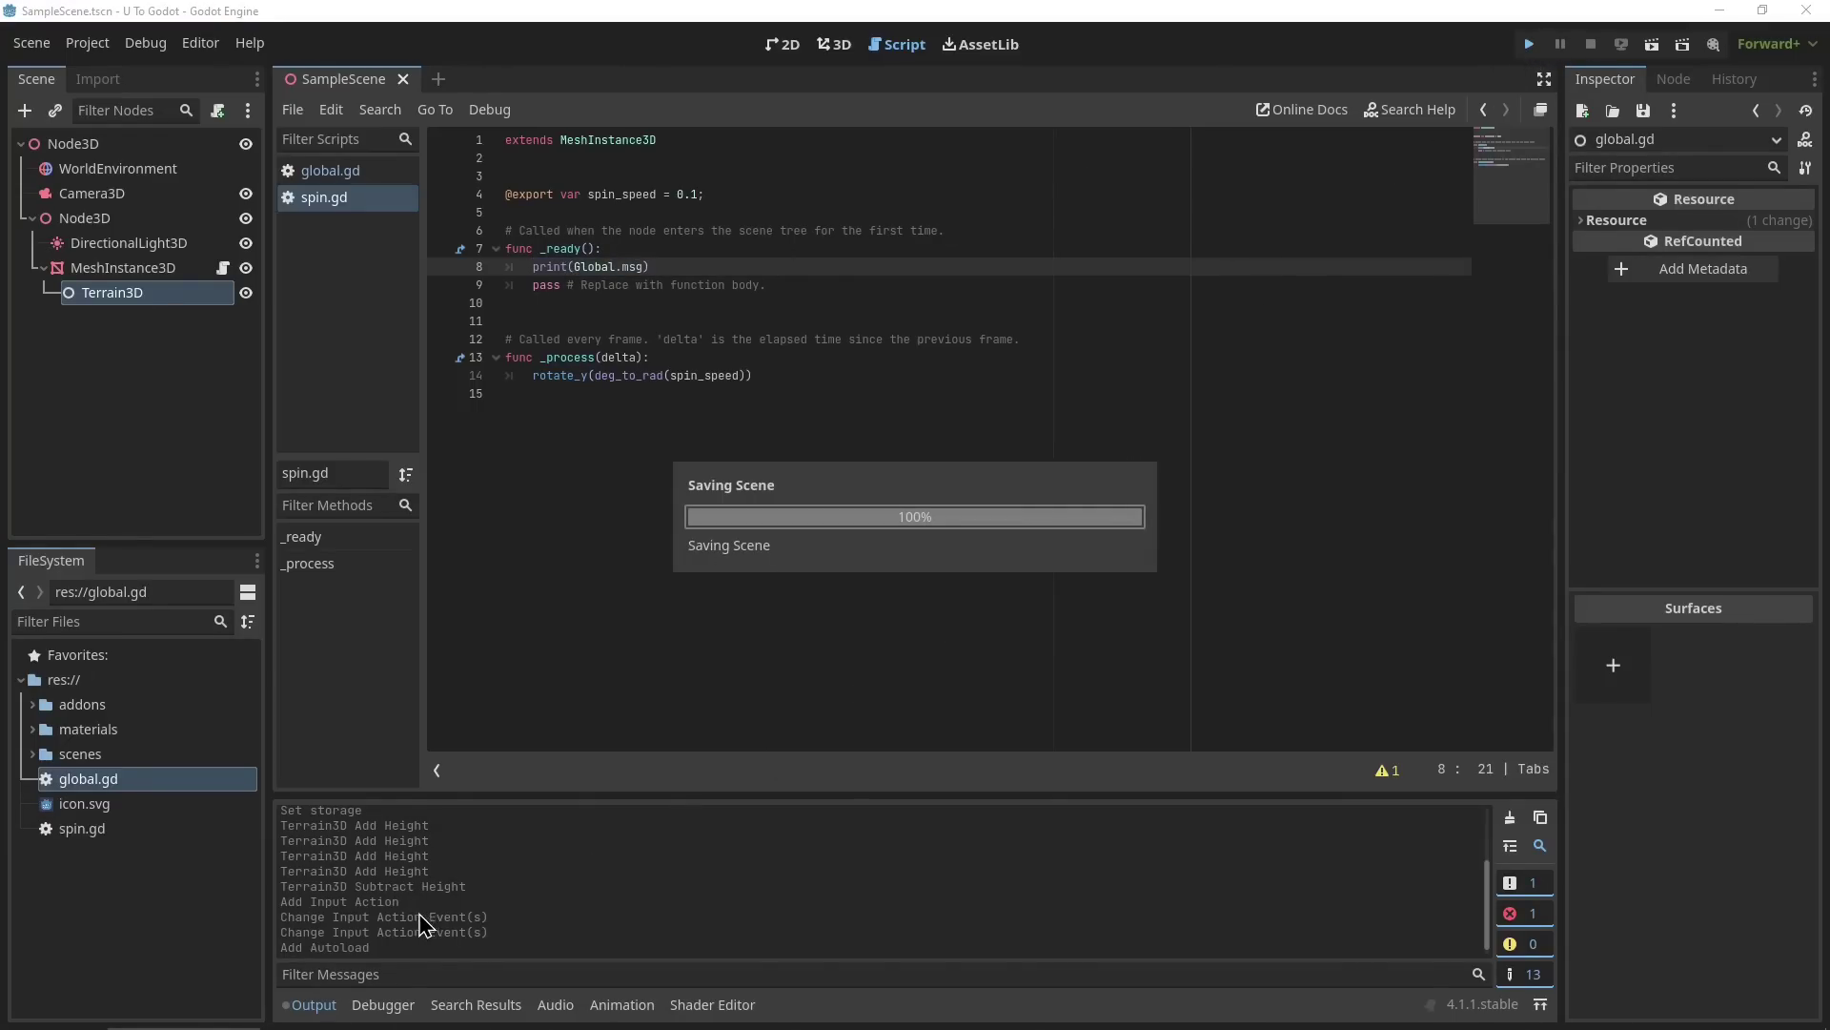